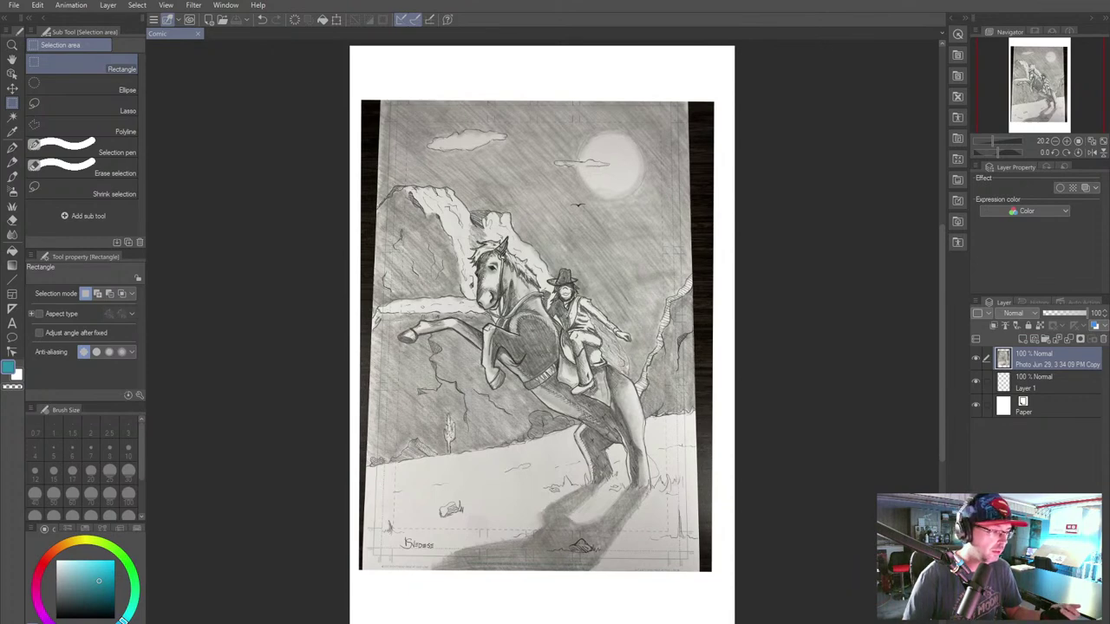
mouse_move(538, 338)
mouse_down()
mouse_move(520, 367)
mouse_move(547, 352)
mouse_move(541, 338)
mouse_up()
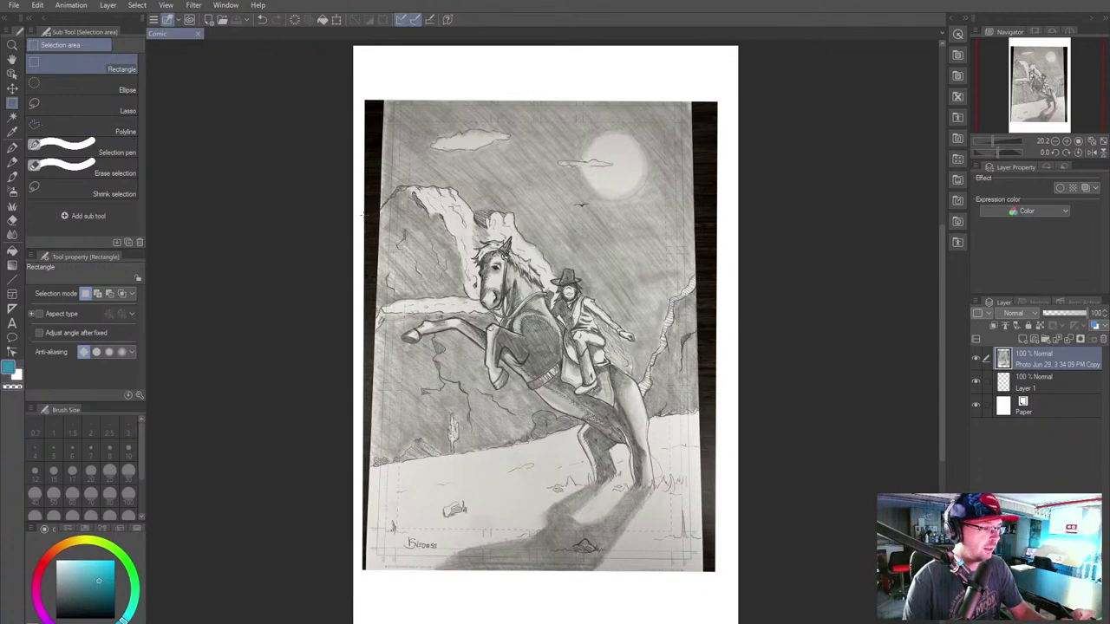
scroll(655, 352, up, 1)
scroll(655, 352, down, 1)
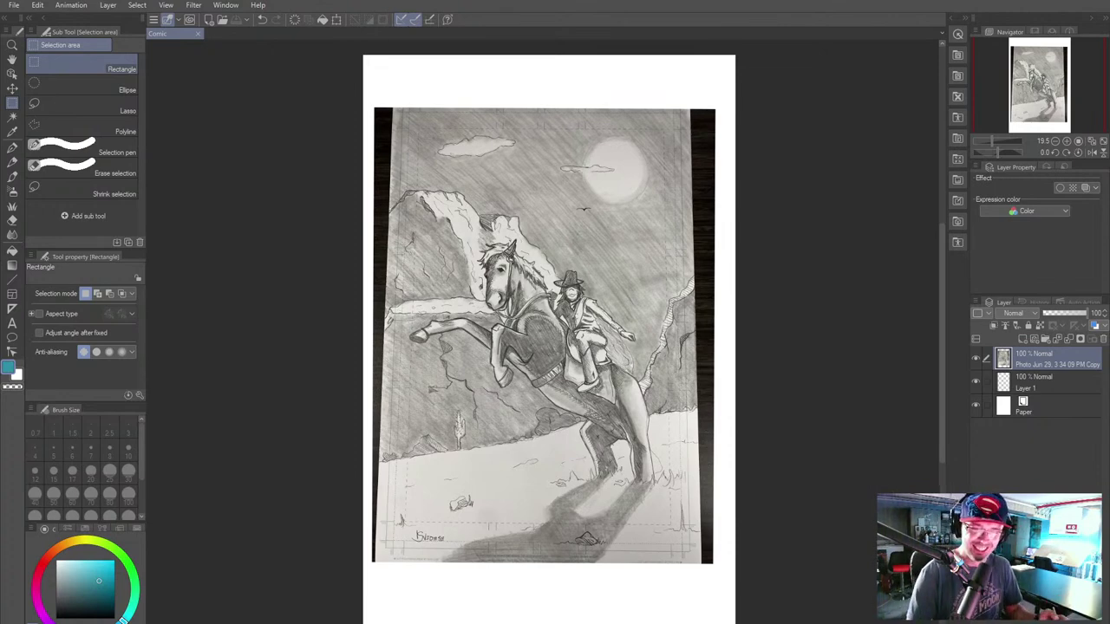
click(40, 7)
click(42, 9)
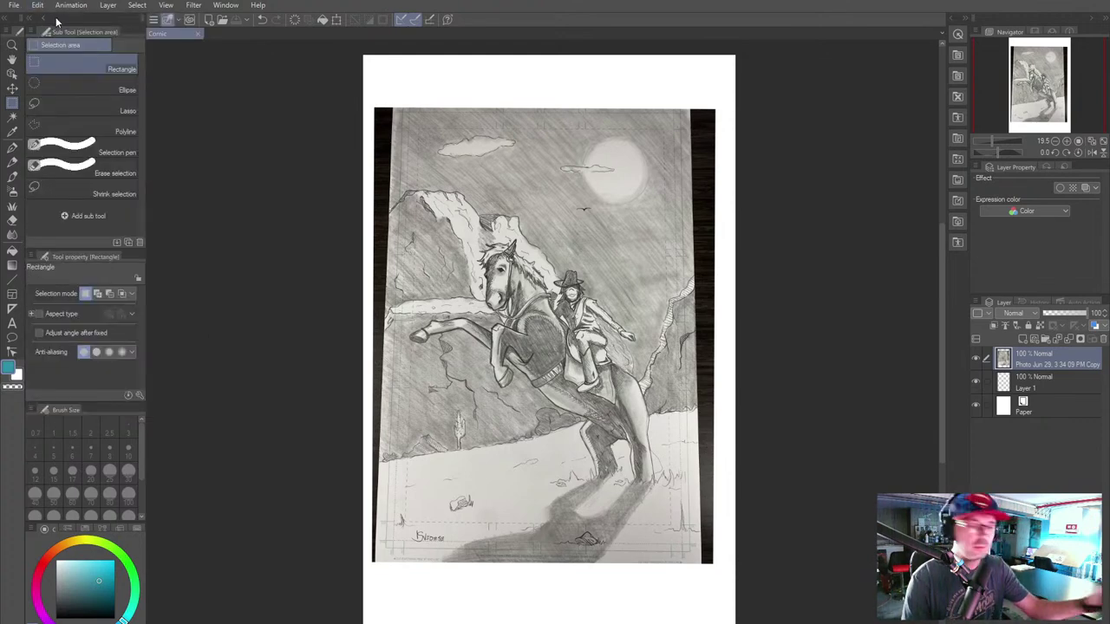
Step: Scale the sketch photo layer up to 127% in width and height so the drawing fills the comic page
click(958, 34)
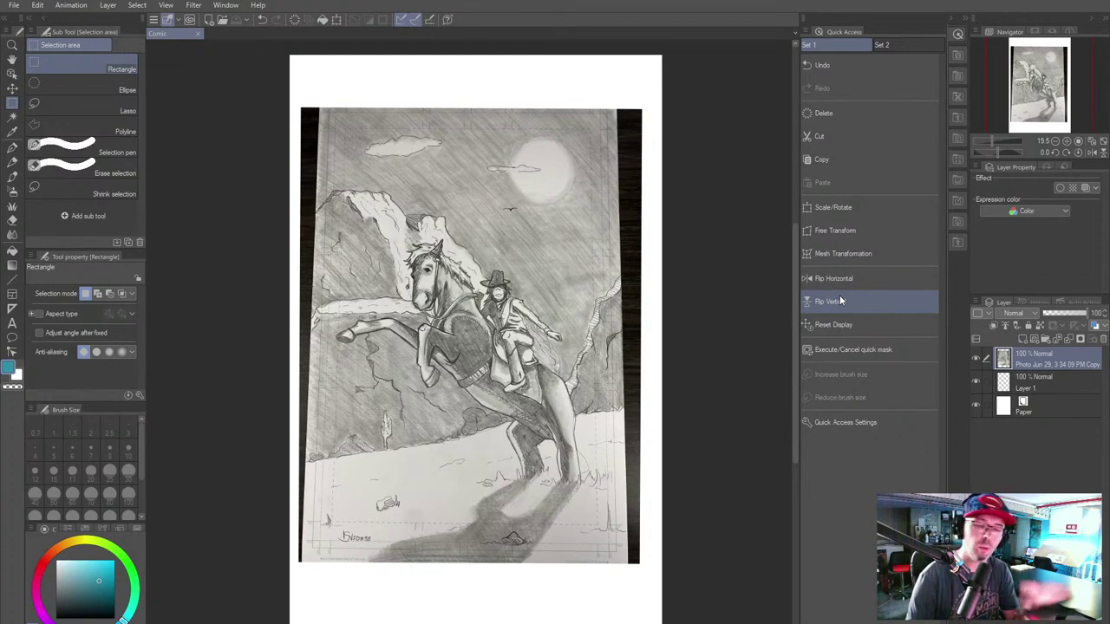
click(823, 209)
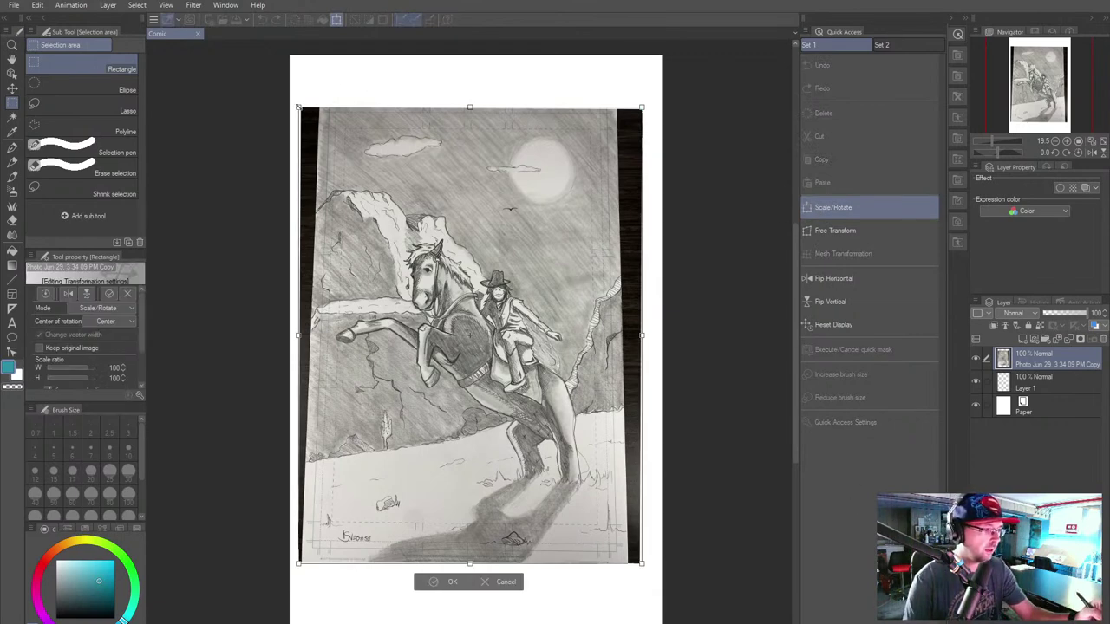
drag(298, 109, 259, 54)
drag(642, 563, 693, 620)
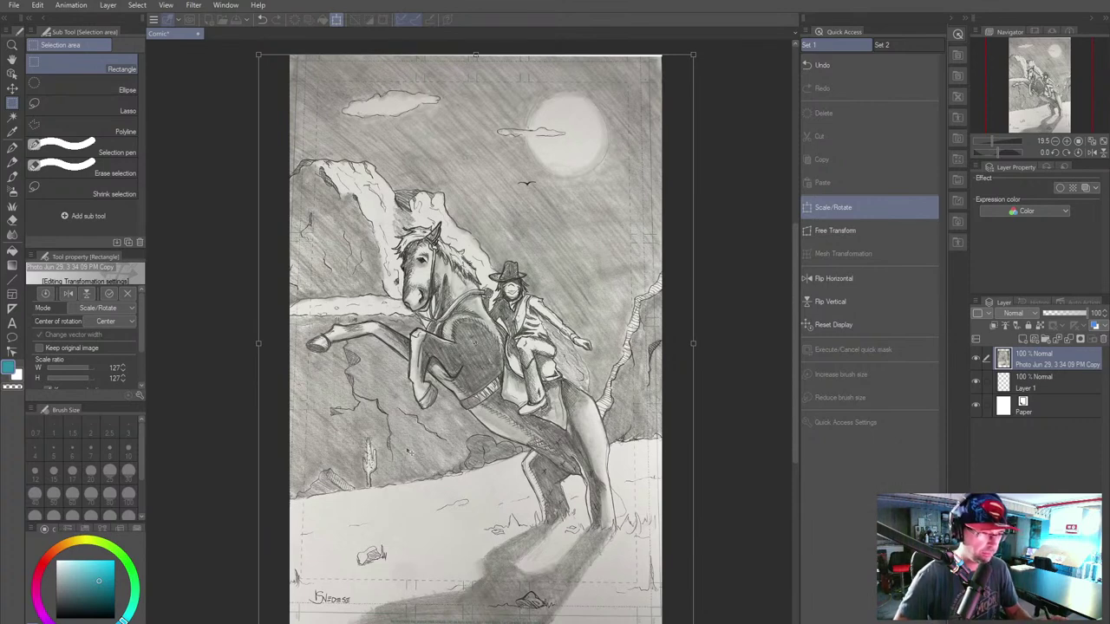
key(Return)
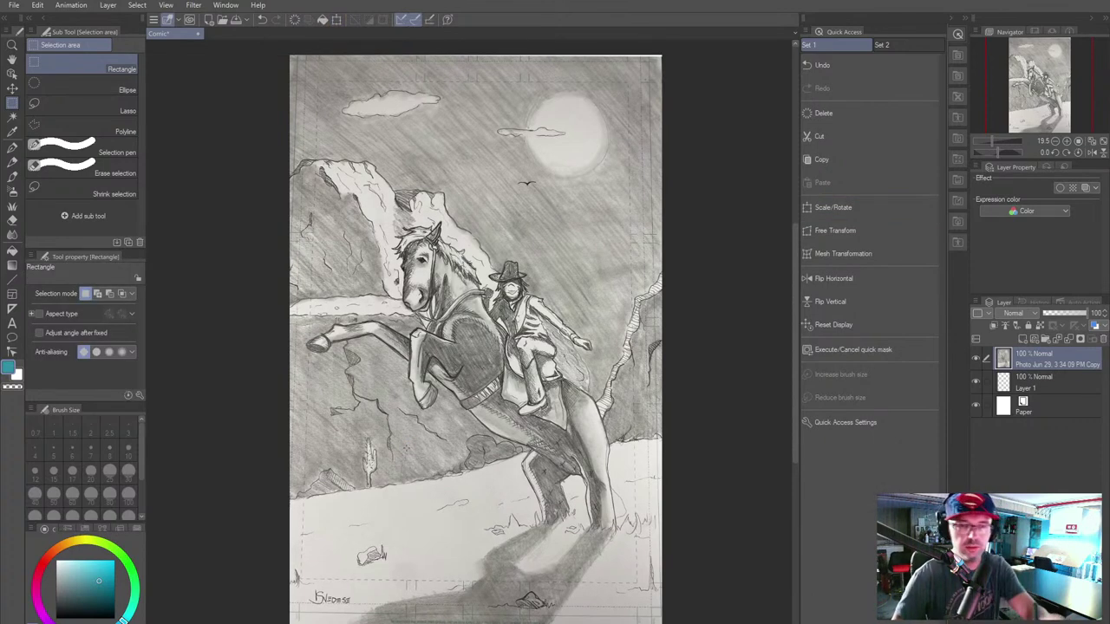
click(957, 36)
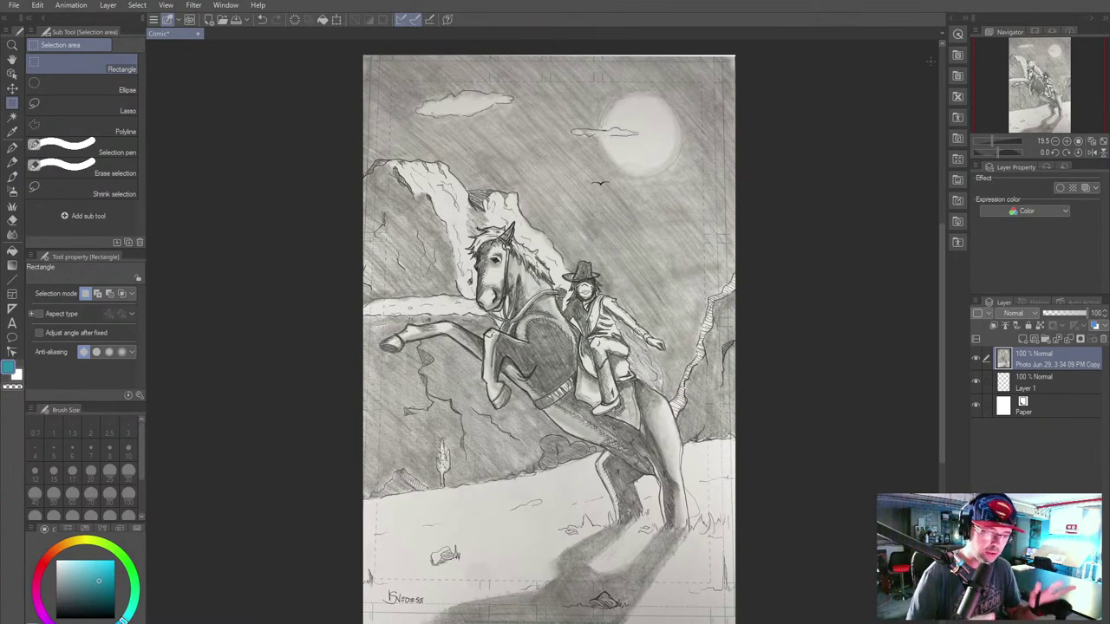
Step: Apply the blue layer color effect to the sketch photo layer and lower its opacity to 65%
drag(619, 472, 580, 462)
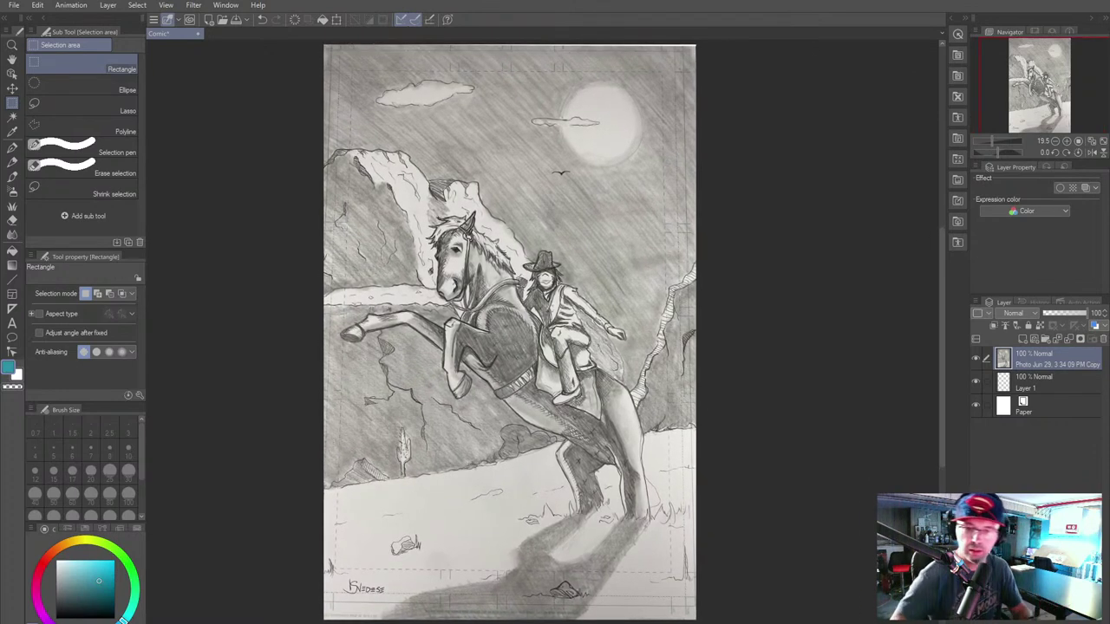
click(1084, 188)
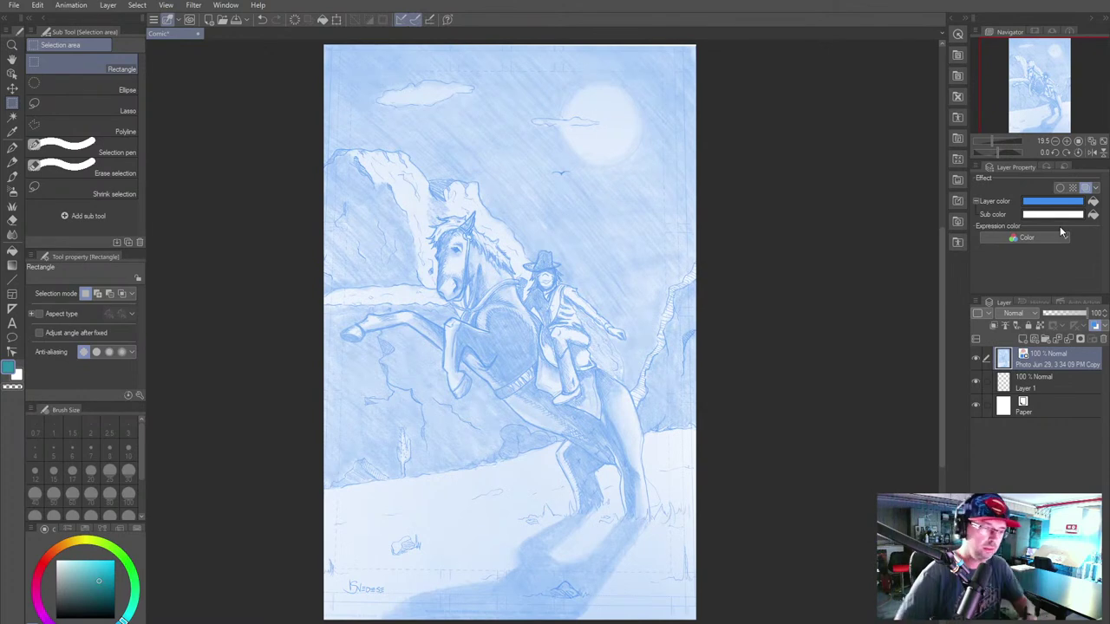
click(1075, 314)
click(1072, 314)
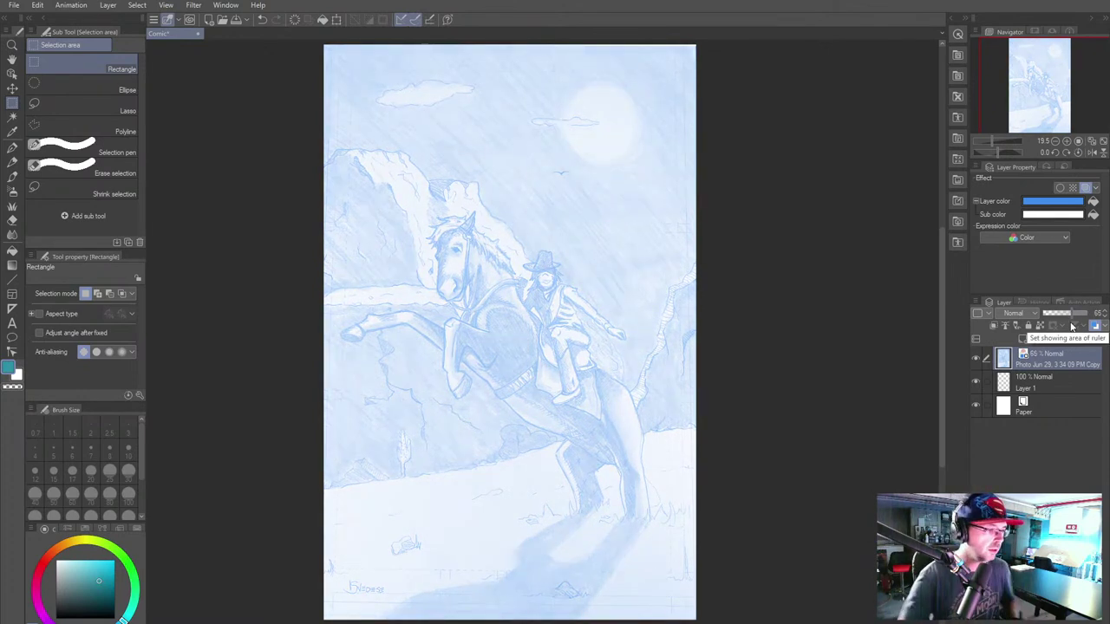
Step: Choose the India ink Brush pen at size 40 and set the drawing color to black for inking the rider
scroll(626, 364, up, 3)
drag(626, 364, 760, 455)
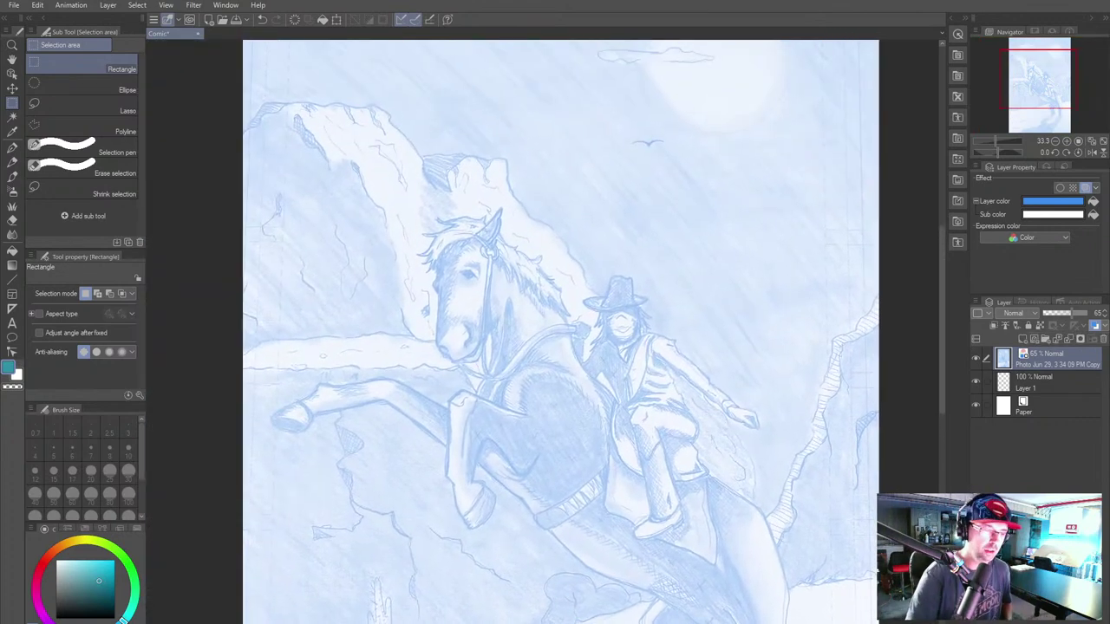
scroll(687, 368, up, 2)
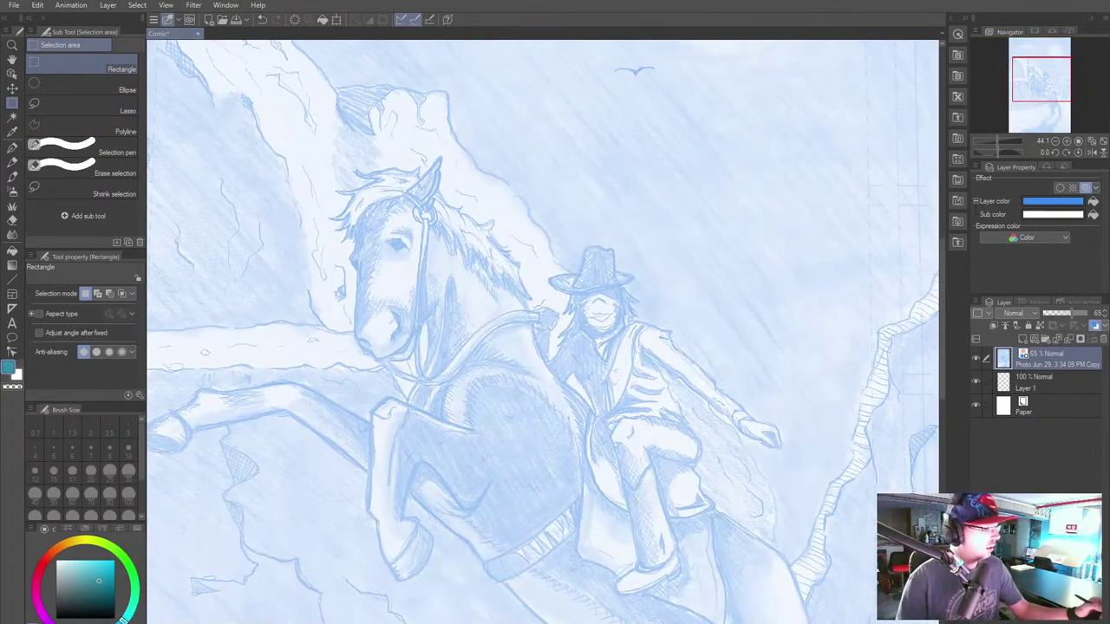
click(12, 176)
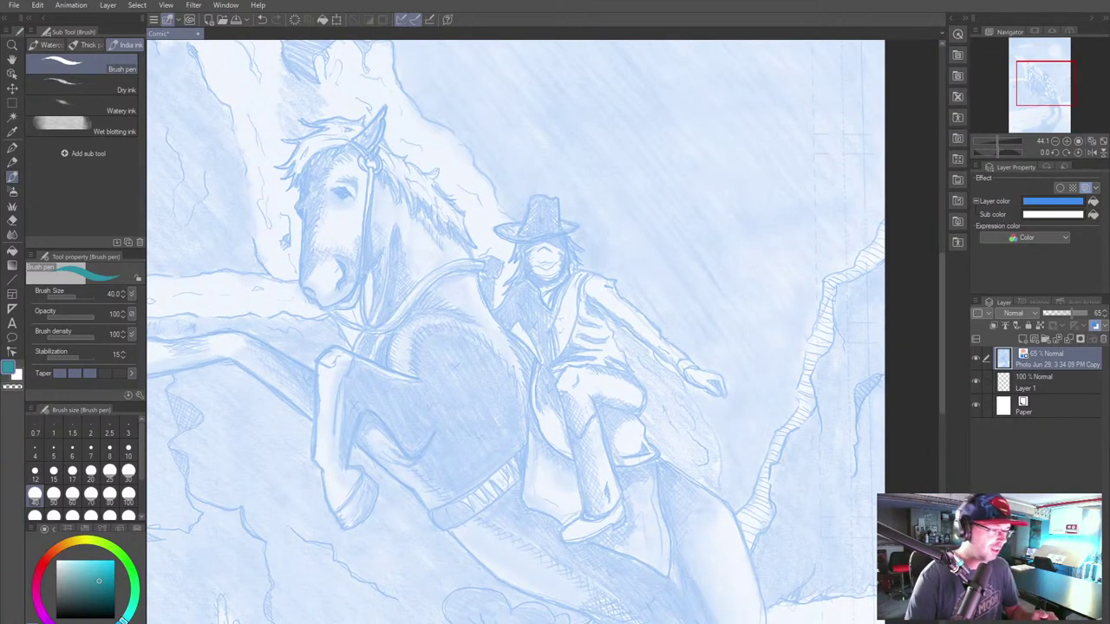
key(ctrl+plus)
drag(538, 329, 608, 386)
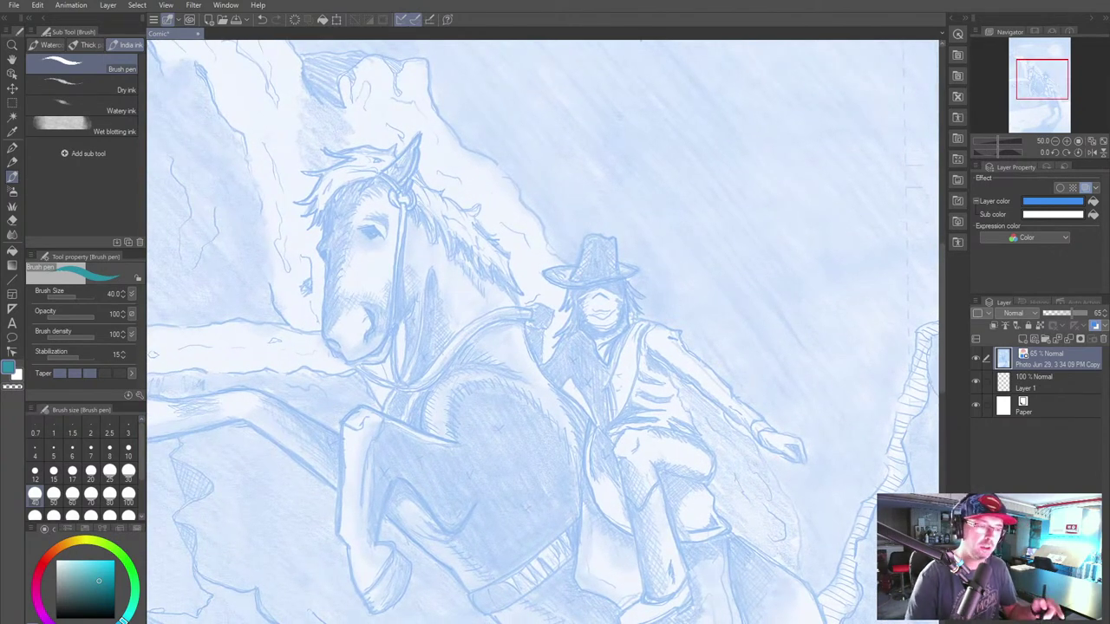
click(12, 147)
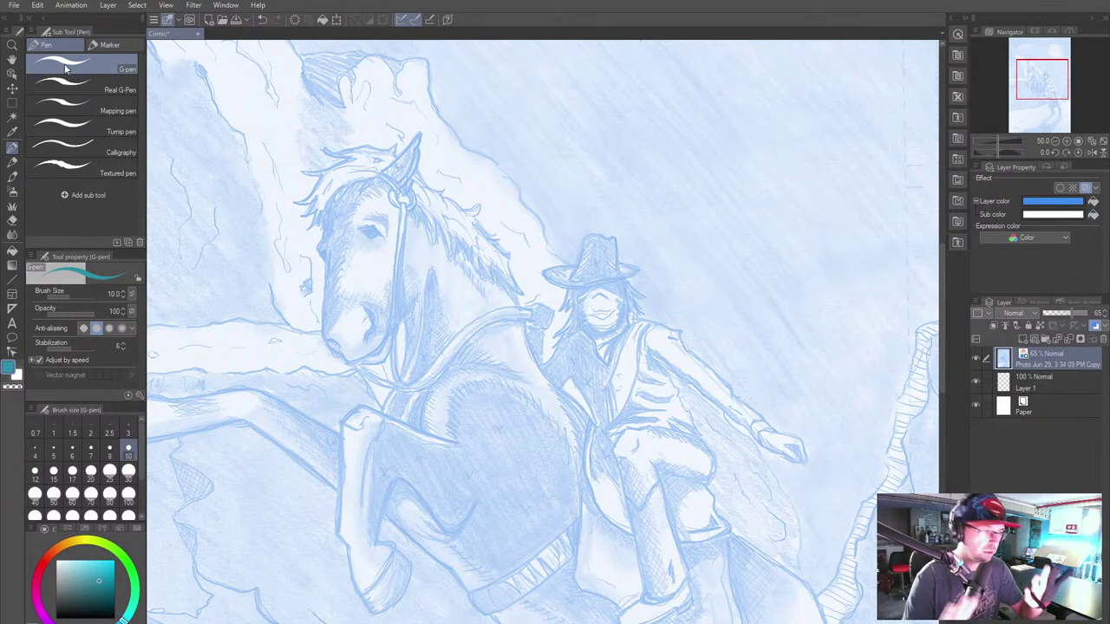
click(13, 177)
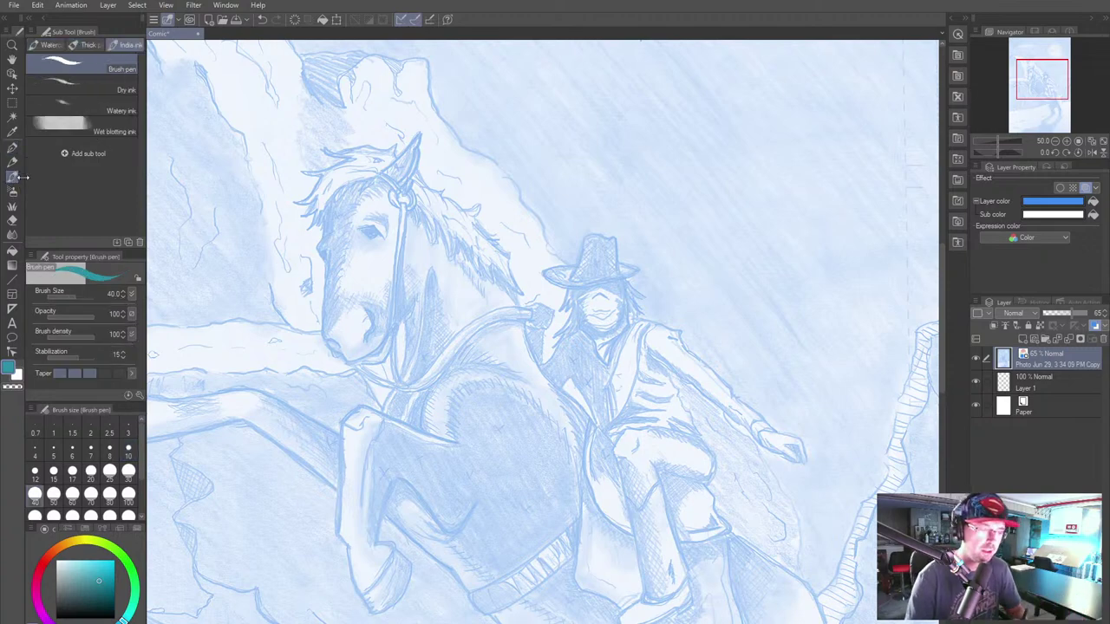
scroll(663, 268, up, 3)
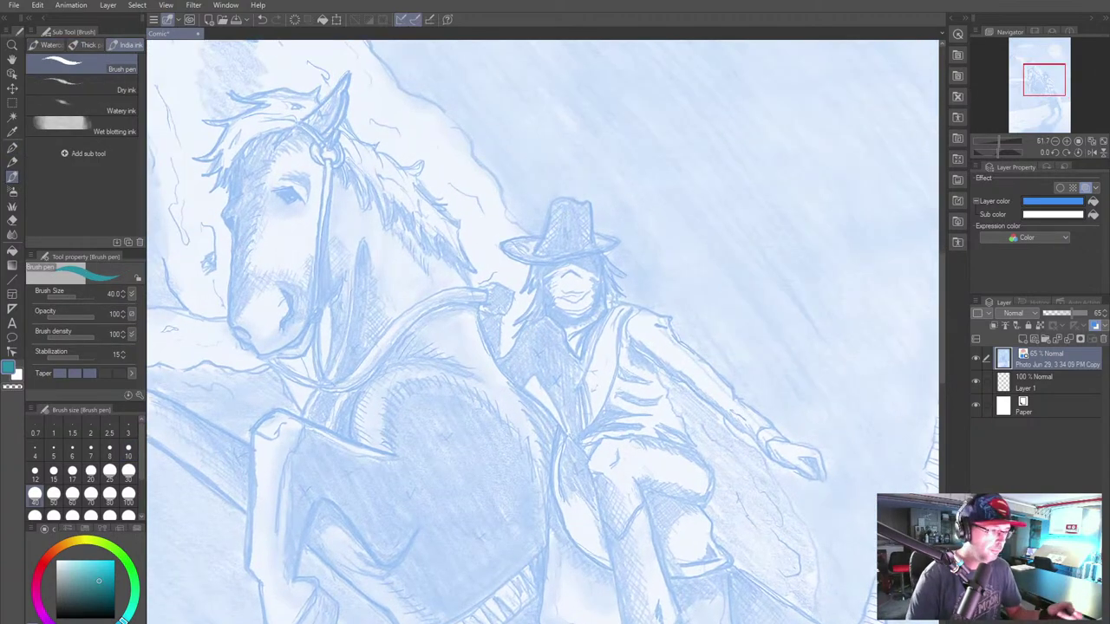
scroll(544, 332, down, 1)
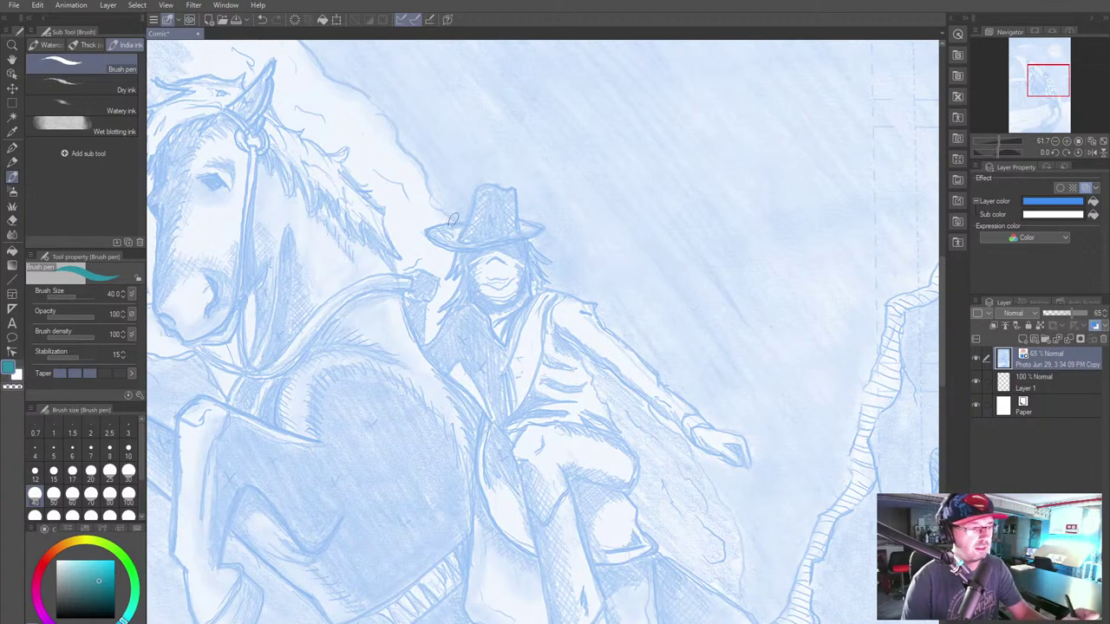
click(55, 618)
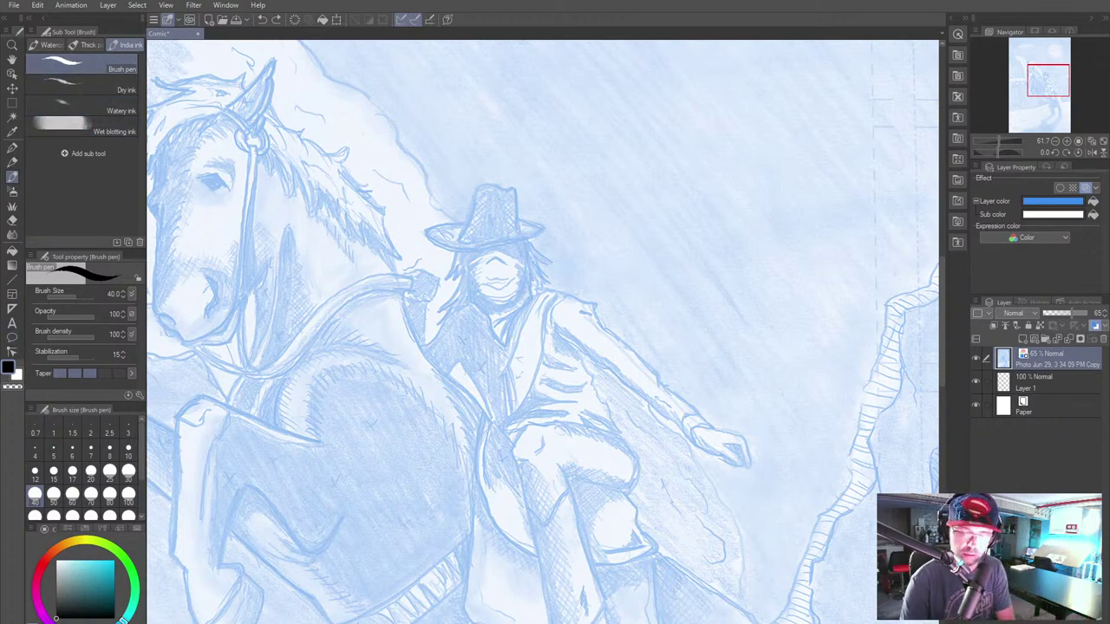
Step: Add a new layer above the blue sketch photo layer and name it Inks
click(1026, 340)
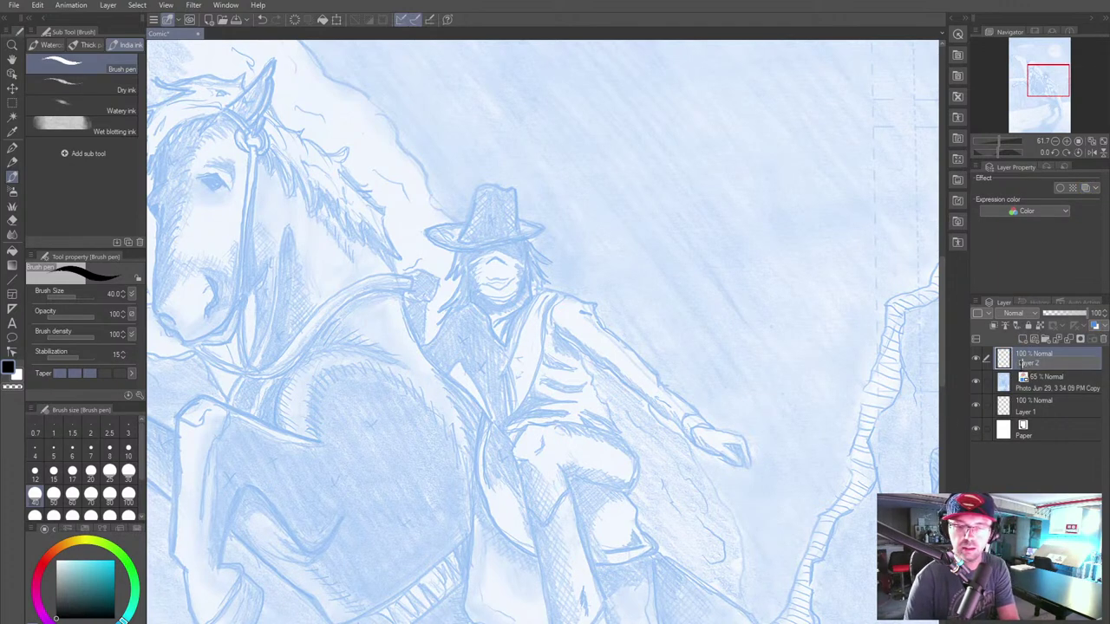
key(BackSpace)
key(BackSpace)
key(BackSpace)
key(BackSpace)
key(BackSpace)
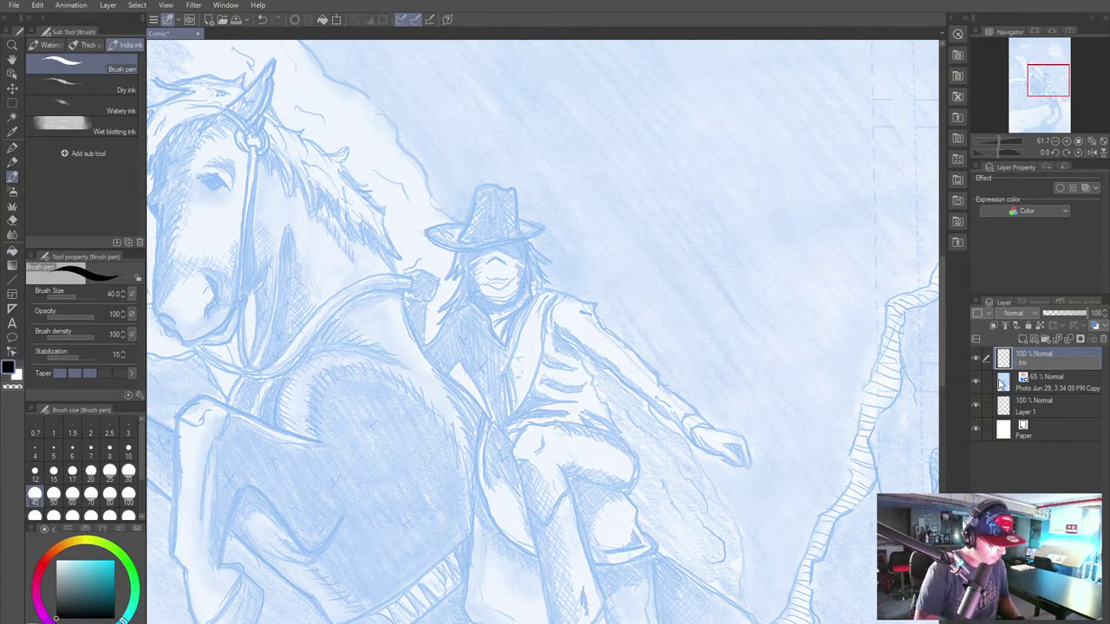
key(Return)
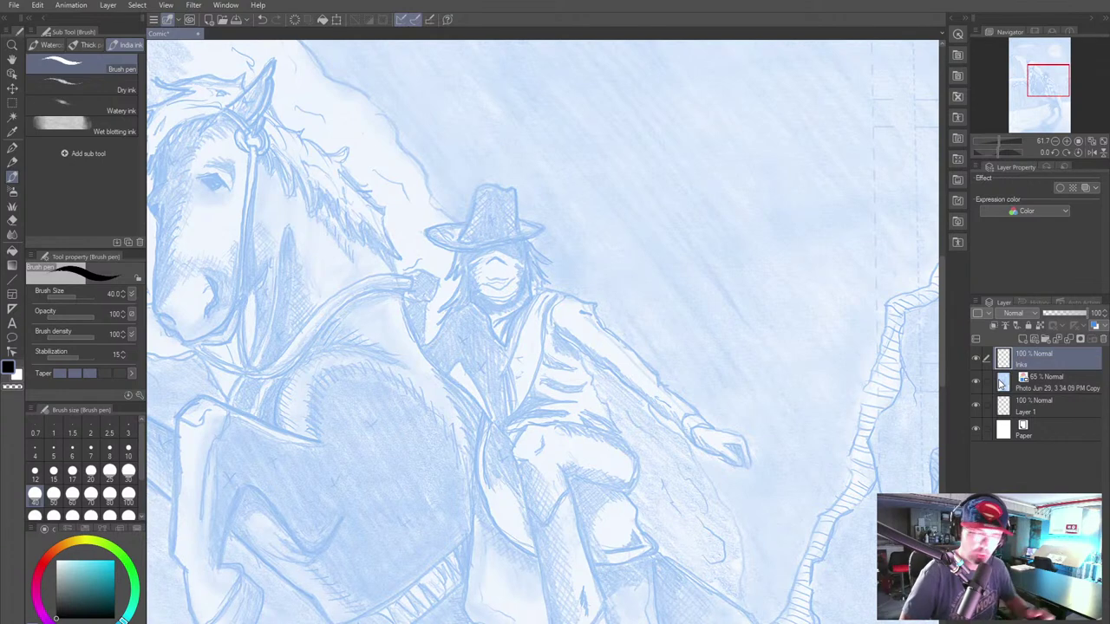
Step: Ink the jagged hair strands beside the rider's face and outline the arm and hand holding the reins
scroll(639, 373, up, 1)
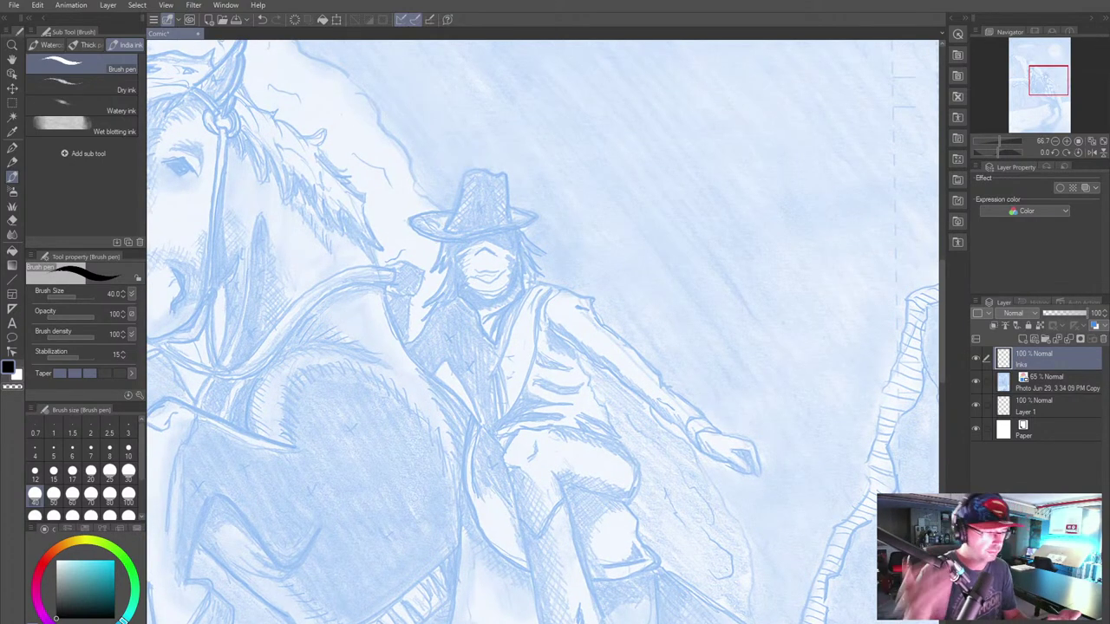
mouse_move(443, 244)
mouse_down()
mouse_move(431, 278)
mouse_move(452, 267)
mouse_move(422, 310)
mouse_up()
key(ctrl+z)
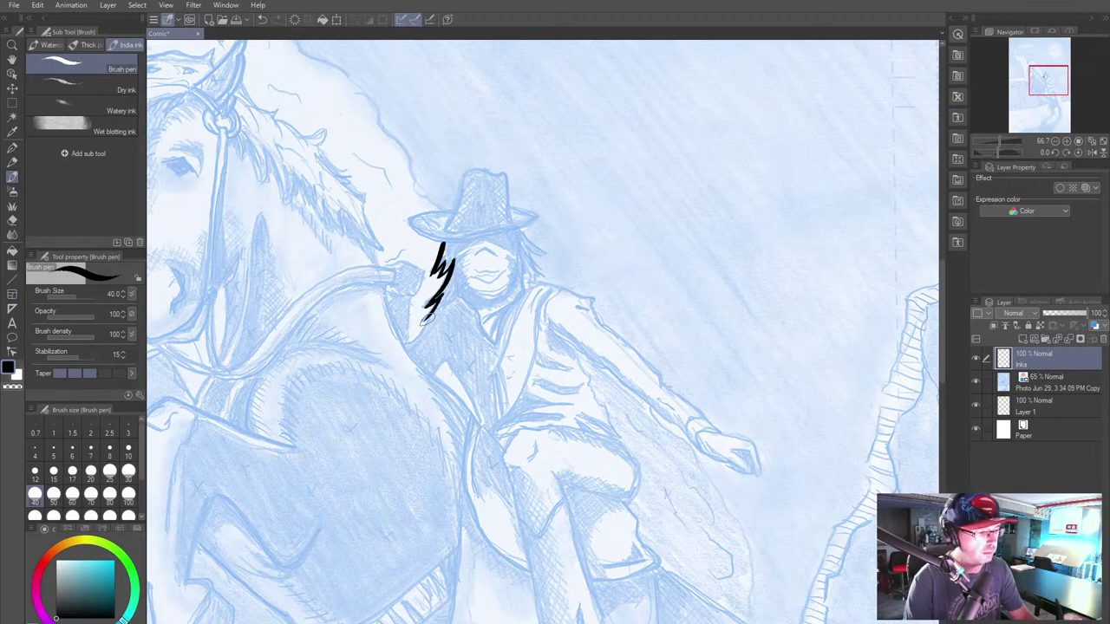
mouse_move(427, 320)
mouse_down()
mouse_move(452, 299)
mouse_move(387, 359)
mouse_move(416, 291)
mouse_up()
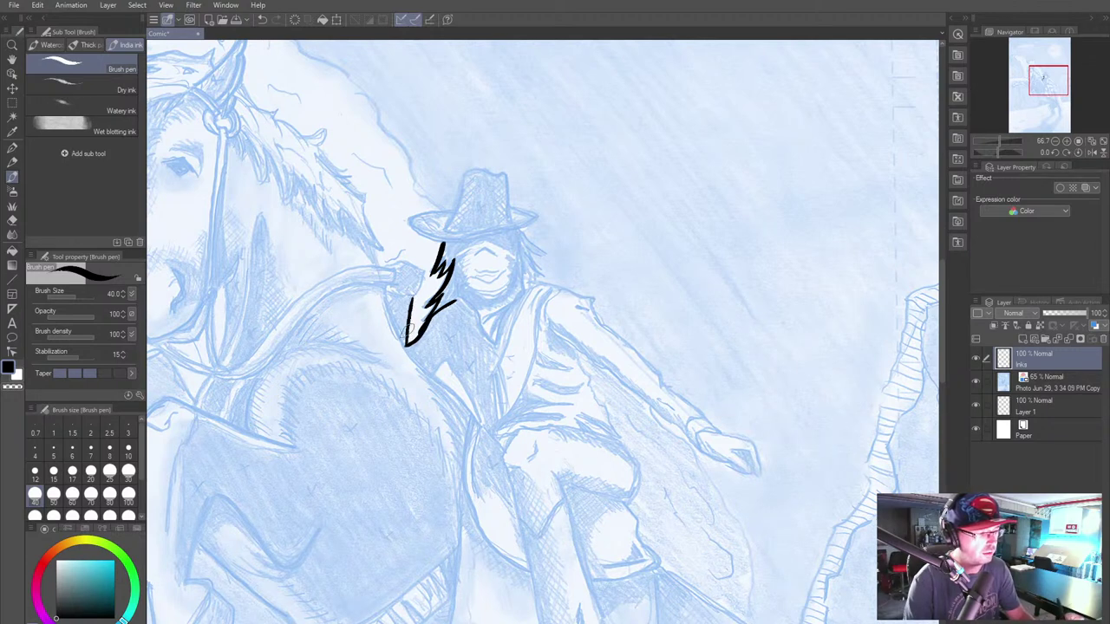
mouse_move(391, 293)
mouse_down()
mouse_move(422, 293)
mouse_move(423, 270)
mouse_move(399, 259)
mouse_move(382, 269)
mouse_up()
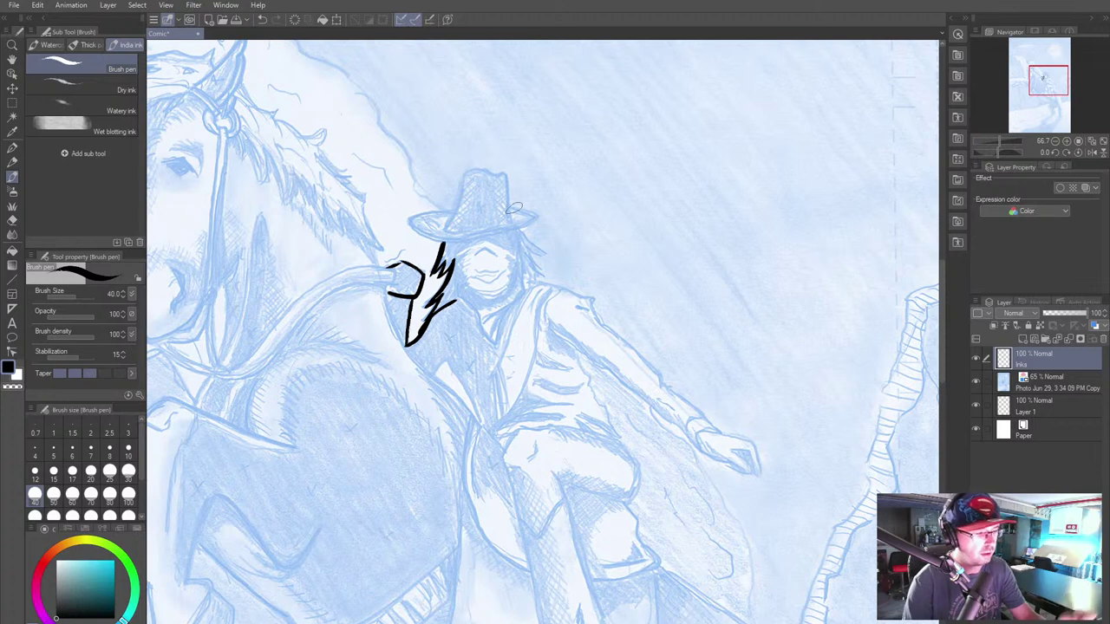
mouse_move(449, 213)
mouse_down()
mouse_move(413, 236)
mouse_move(514, 232)
mouse_move(459, 217)
mouse_up()
key(ctrl+z)
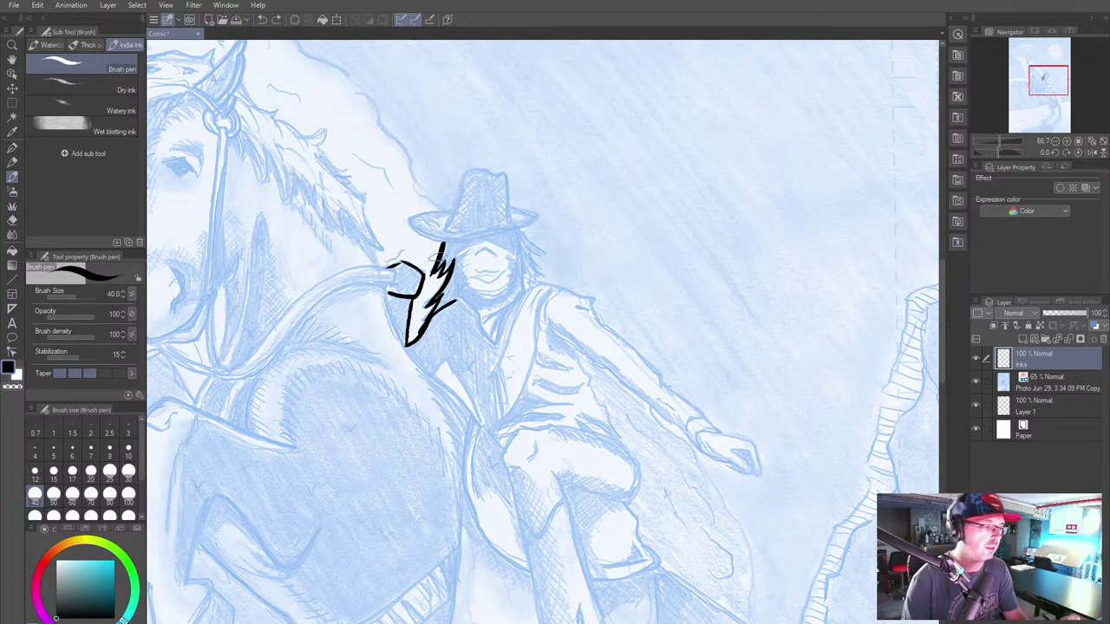
mouse_move(455, 257)
mouse_down()
mouse_move(479, 243)
mouse_move(502, 272)
mouse_move(441, 261)
mouse_move(441, 273)
mouse_up()
key(ctrl+z)
key(ctrl+z)
Step: Ink the rider's jawline and fill the hair around the face and beneath the hat brim with black
mouse_move(451, 262)
mouse_down()
mouse_move(445, 292)
mouse_move(453, 263)
mouse_move(440, 294)
mouse_move(455, 268)
mouse_move(450, 294)
mouse_move(453, 274)
mouse_move(450, 287)
mouse_move(487, 304)
mouse_move(505, 301)
mouse_move(520, 266)
mouse_move(510, 293)
mouse_up()
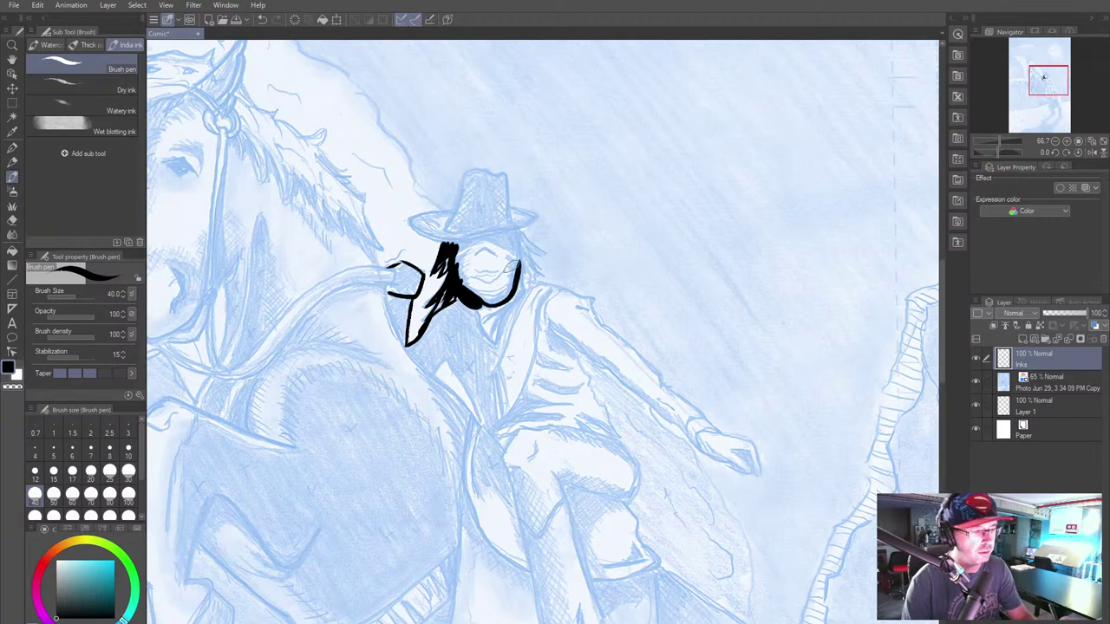
mouse_move(442, 253)
mouse_down()
mouse_move(503, 235)
mouse_move(520, 246)
mouse_move(522, 266)
mouse_move(537, 269)
mouse_move(530, 258)
mouse_move(553, 253)
mouse_up()
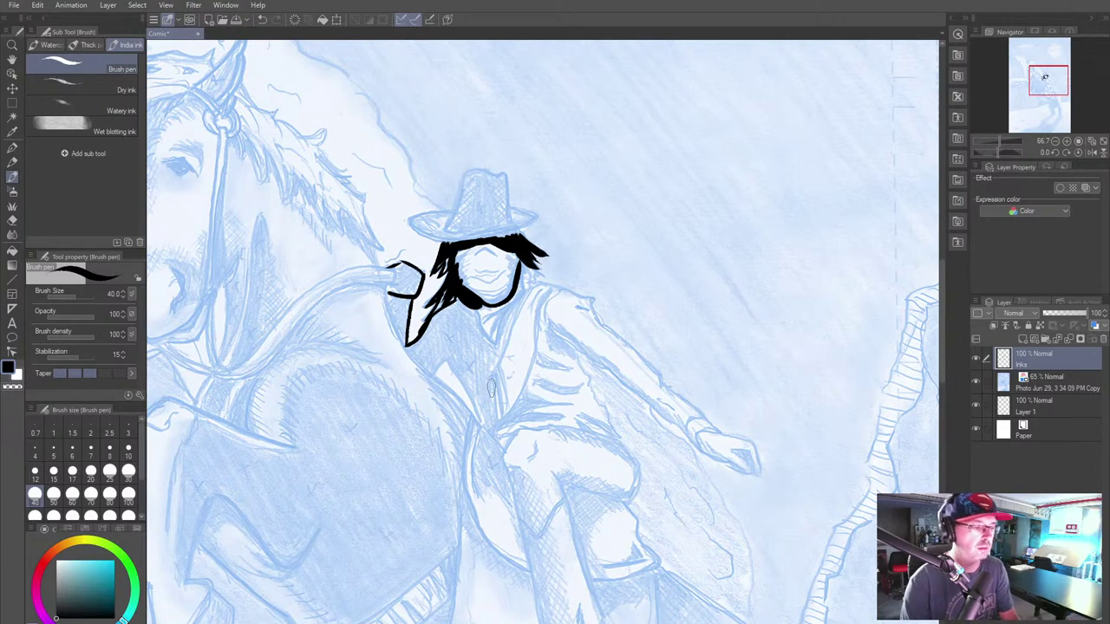
Step: Fill the rein hand, the underside of that arm and the shaded side of the rider's chest with solid black
mouse_move(395, 280)
mouse_down()
mouse_move(400, 300)
mouse_move(421, 279)
mouse_move(395, 289)
mouse_move(406, 336)
mouse_up()
mouse_move(392, 295)
mouse_down()
mouse_move(408, 309)
mouse_move(397, 303)
mouse_move(404, 341)
mouse_move(393, 307)
mouse_move(406, 345)
mouse_move(444, 305)
mouse_move(479, 329)
mouse_move(486, 368)
mouse_up()
drag(465, 314, 484, 379)
drag(460, 318, 475, 391)
mouse_move(448, 338)
mouse_down()
mouse_move(480, 409)
mouse_move(459, 377)
mouse_up()
drag(475, 388, 484, 425)
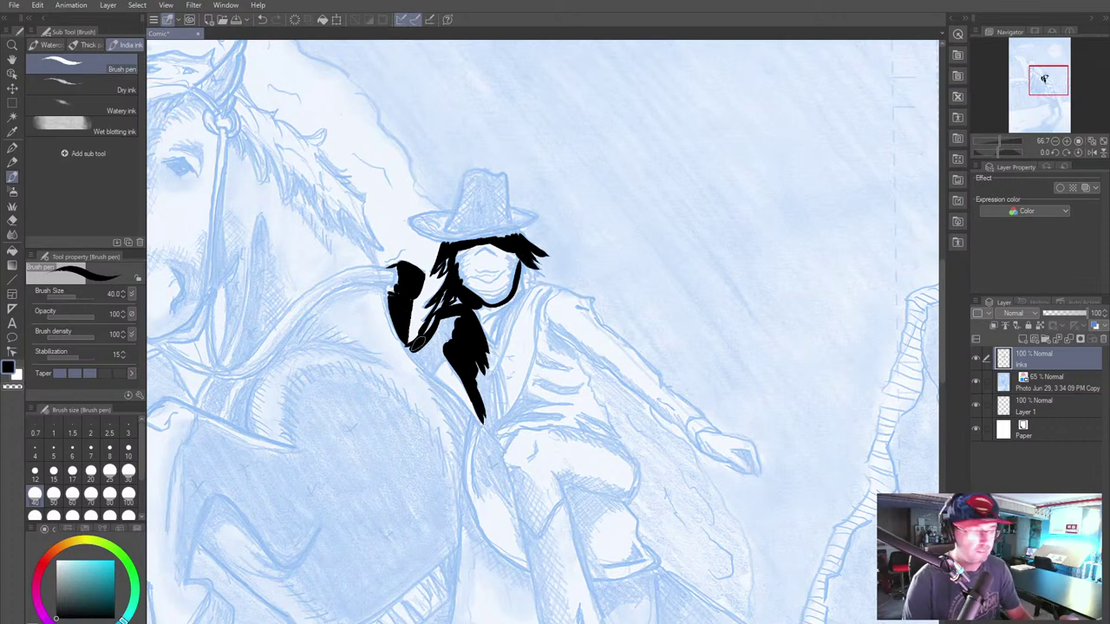
mouse_move(449, 351)
mouse_down()
mouse_move(424, 372)
mouse_move(413, 347)
mouse_move(432, 368)
mouse_move(425, 354)
mouse_move(435, 362)
mouse_move(429, 352)
mouse_move(445, 319)
mouse_move(428, 344)
mouse_move(453, 319)
mouse_up()
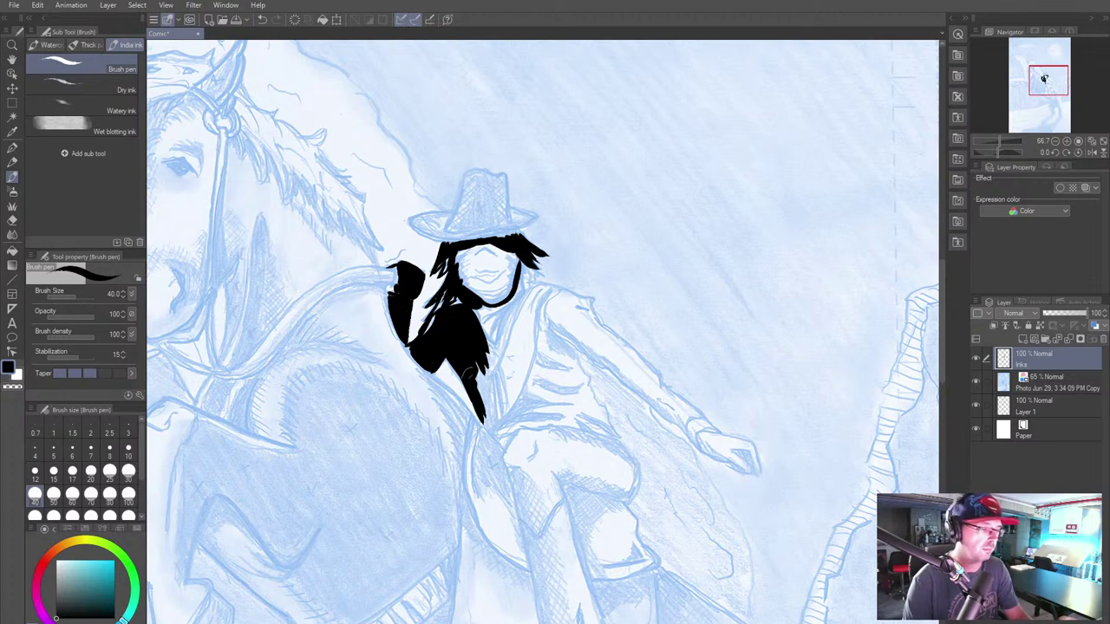
Step: Ink the coat edge from the black chest area up to the shoulder, and undo the outer sleeve outline
mouse_move(477, 364)
mouse_down()
mouse_move(487, 423)
mouse_move(484, 386)
mouse_move(540, 280)
mouse_move(595, 299)
mouse_move(600, 319)
mouse_move(666, 390)
mouse_up()
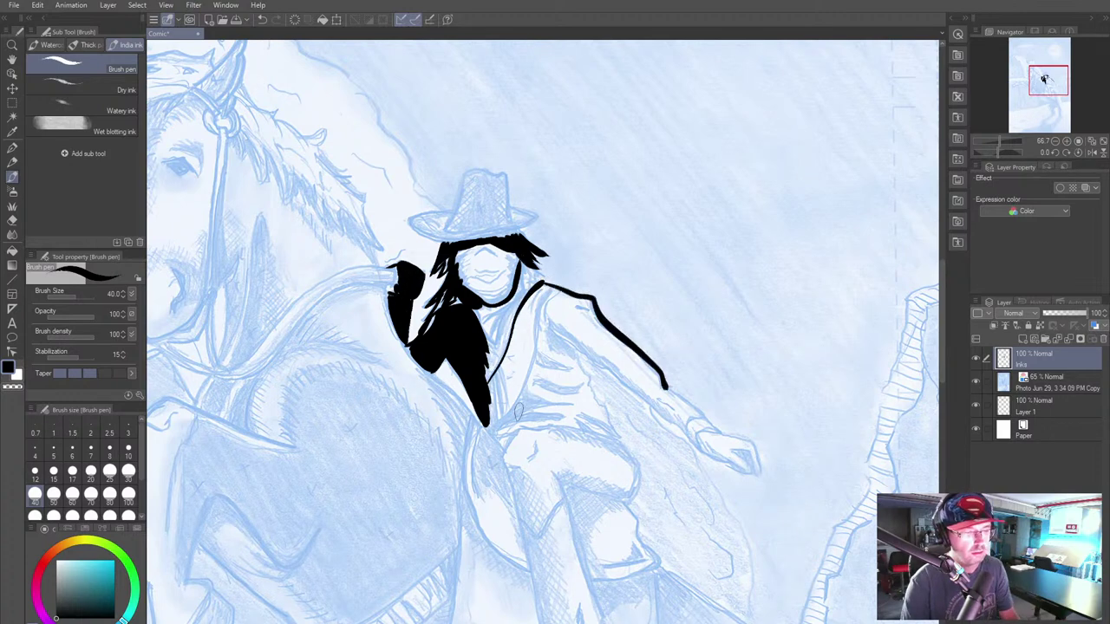
key(ctrl+z)
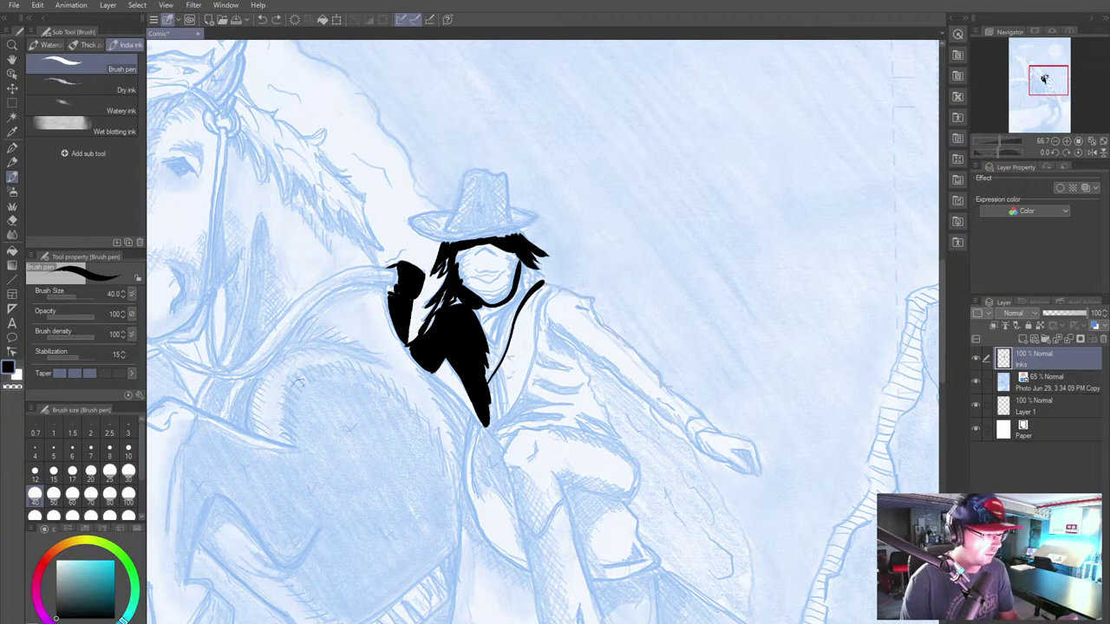
drag(399, 515, 360, 385)
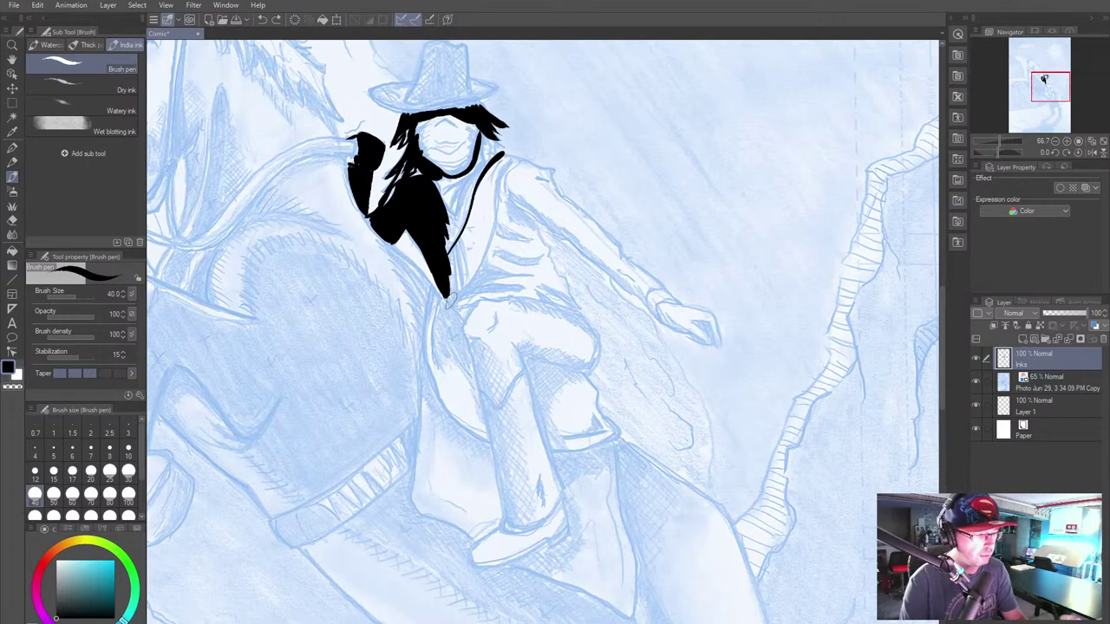
drag(446, 297, 543, 291)
mouse_move(482, 247)
mouse_down()
mouse_move(501, 346)
mouse_move(486, 372)
mouse_up()
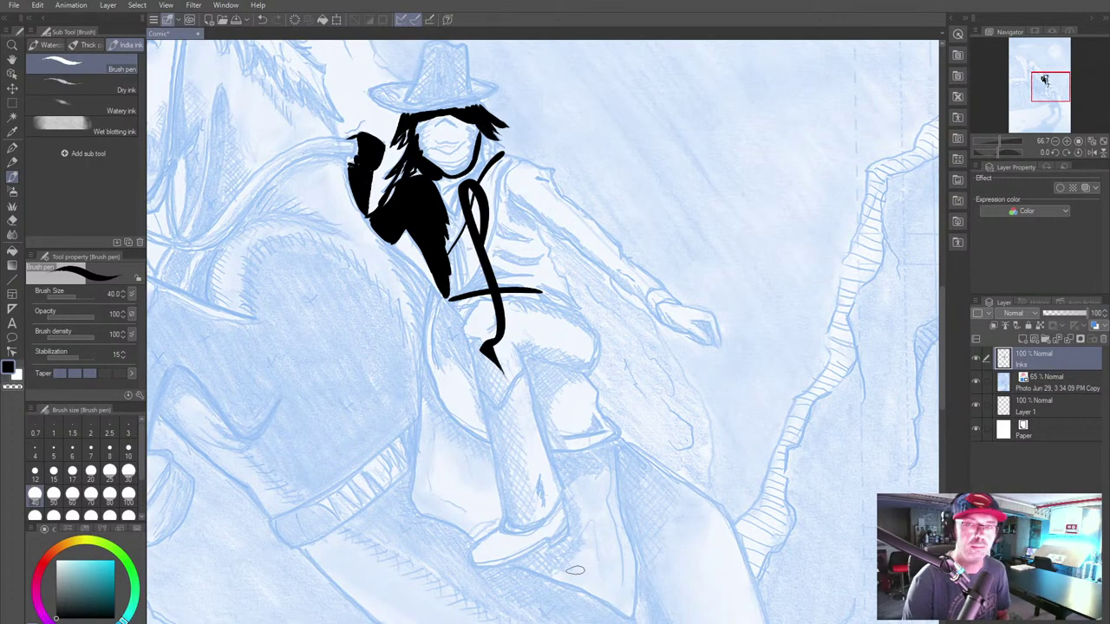
key(ctrl+z)
key(ctrl+z)
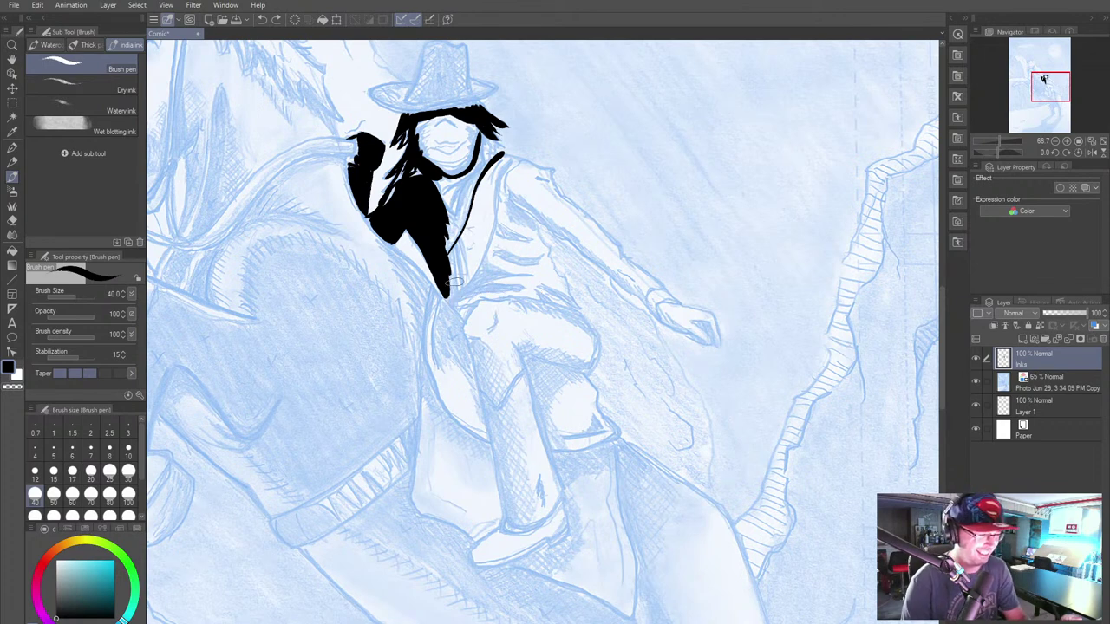
Step: Ink the black folds at the rider's waist and the tapered shadow shapes up the side of the shirt
mouse_move(449, 254)
mouse_down()
mouse_move(452, 294)
mouse_move(458, 283)
mouse_move(464, 295)
mouse_up()
mouse_move(464, 248)
mouse_down()
mouse_move(459, 288)
mouse_move(531, 278)
mouse_up()
drag(458, 296, 504, 276)
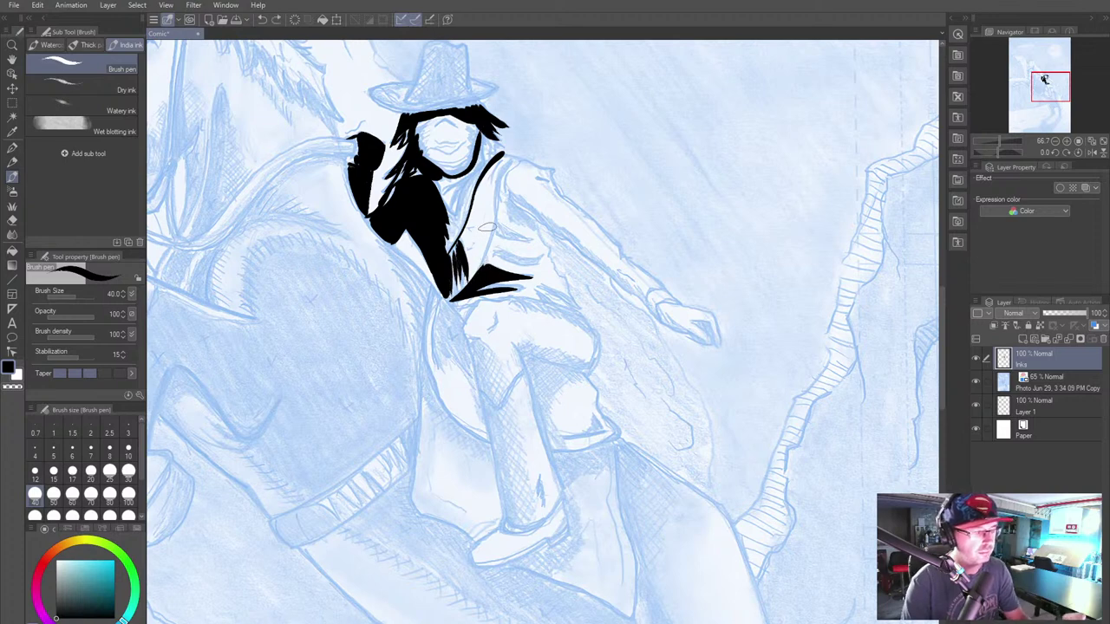
mouse_move(486, 264)
mouse_down()
mouse_move(482, 274)
mouse_move(484, 264)
mouse_up()
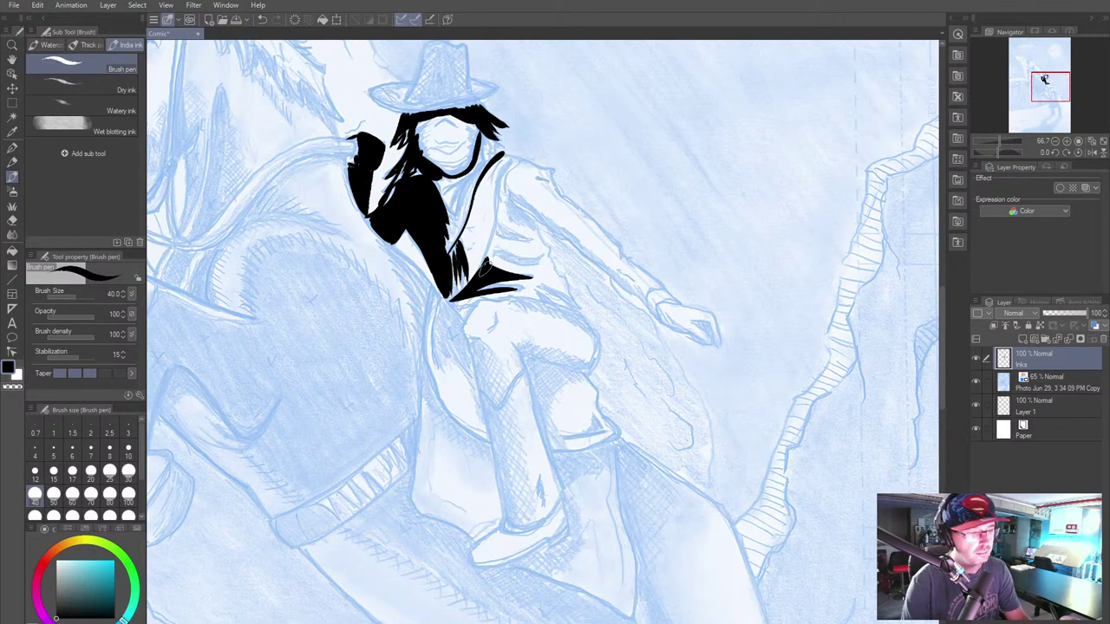
mouse_move(494, 255)
mouse_down()
mouse_move(520, 262)
mouse_move(513, 202)
mouse_move(535, 228)
mouse_move(513, 198)
mouse_move(534, 221)
mouse_up()
Step: Outline the rider's bent thigh and knee, and add a jagged black shadow along the thigh's underside
mouse_move(510, 302)
mouse_down()
mouse_move(576, 322)
mouse_move(569, 313)
mouse_move(592, 334)
mouse_move(577, 315)
mouse_move(595, 336)
mouse_move(589, 375)
mouse_up()
drag(524, 352, 593, 374)
key(ctrl+z)
drag(523, 356, 583, 375)
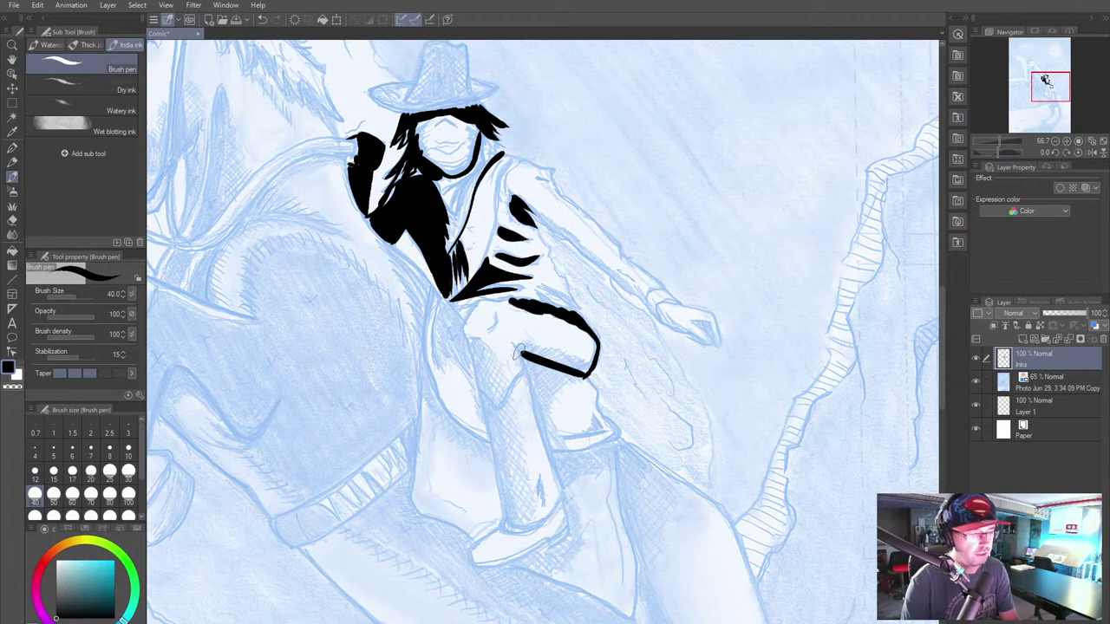
mouse_move(538, 350)
mouse_down()
mouse_move(543, 359)
mouse_move(566, 351)
mouse_move(566, 373)
mouse_move(585, 370)
mouse_move(563, 370)
mouse_up()
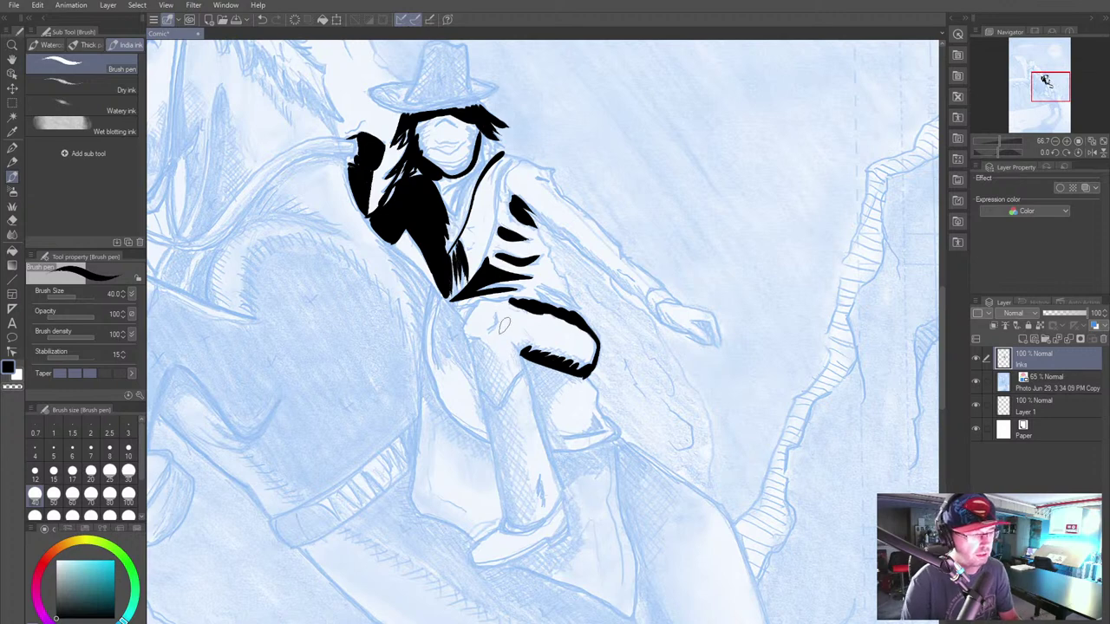
Step: Ink the hip curve and both long edges of the rider's lower leg down to the boot
mouse_move(513, 349)
mouse_down()
mouse_move(532, 371)
mouse_move(563, 500)
mouse_up()
drag(464, 330, 479, 299)
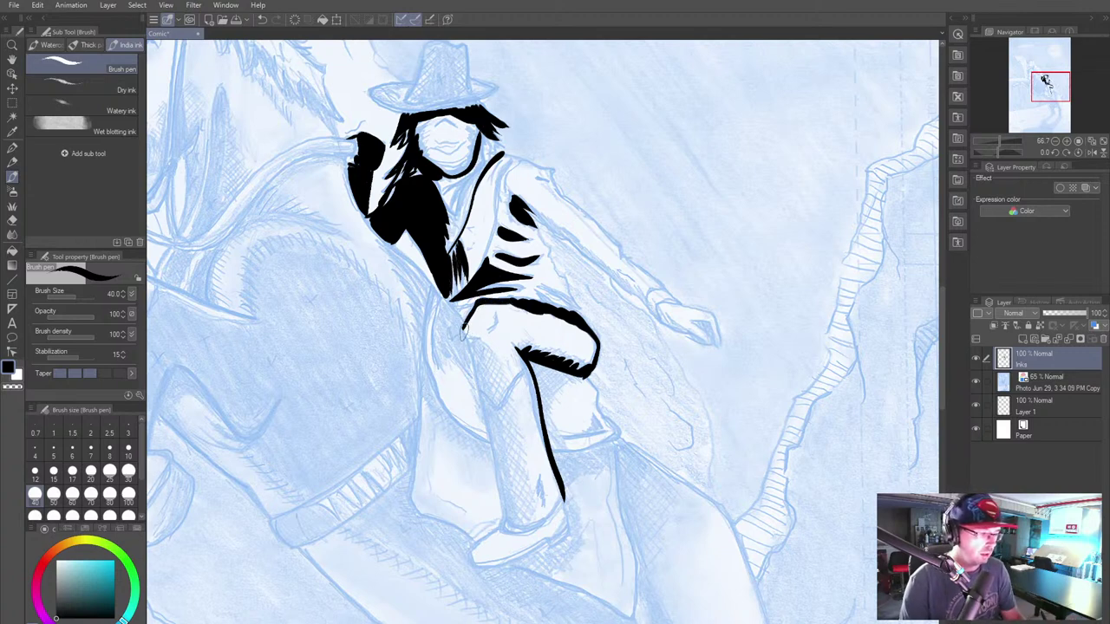
drag(466, 337, 500, 531)
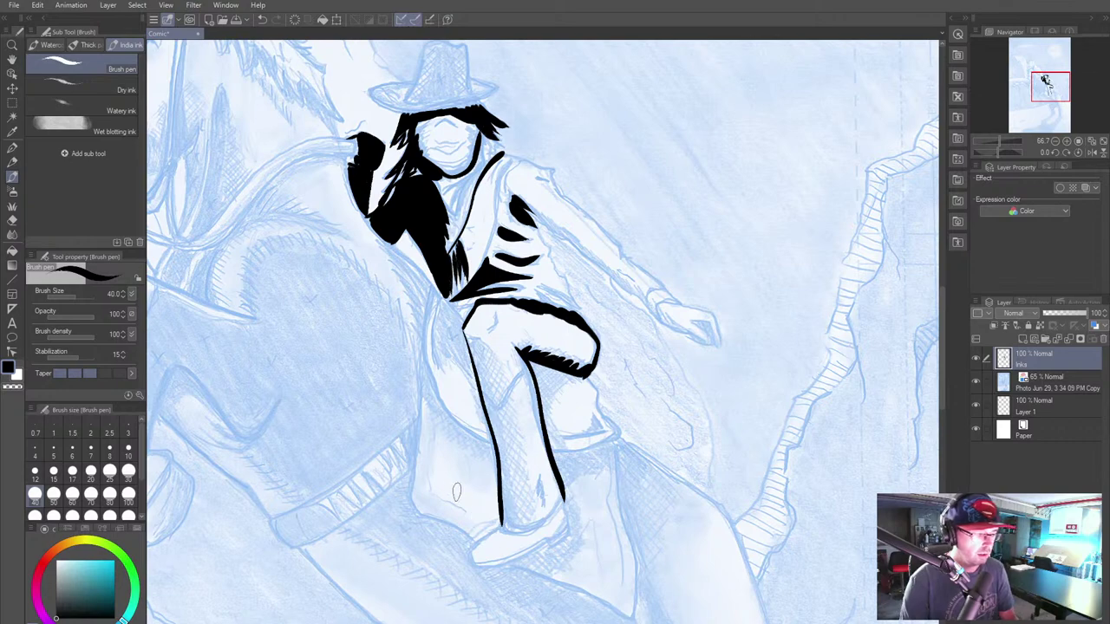
Step: Ink a long tapered black shadow down the horse's neck beside the bridle strap
drag(396, 494, 541, 518)
drag(394, 310, 348, 473)
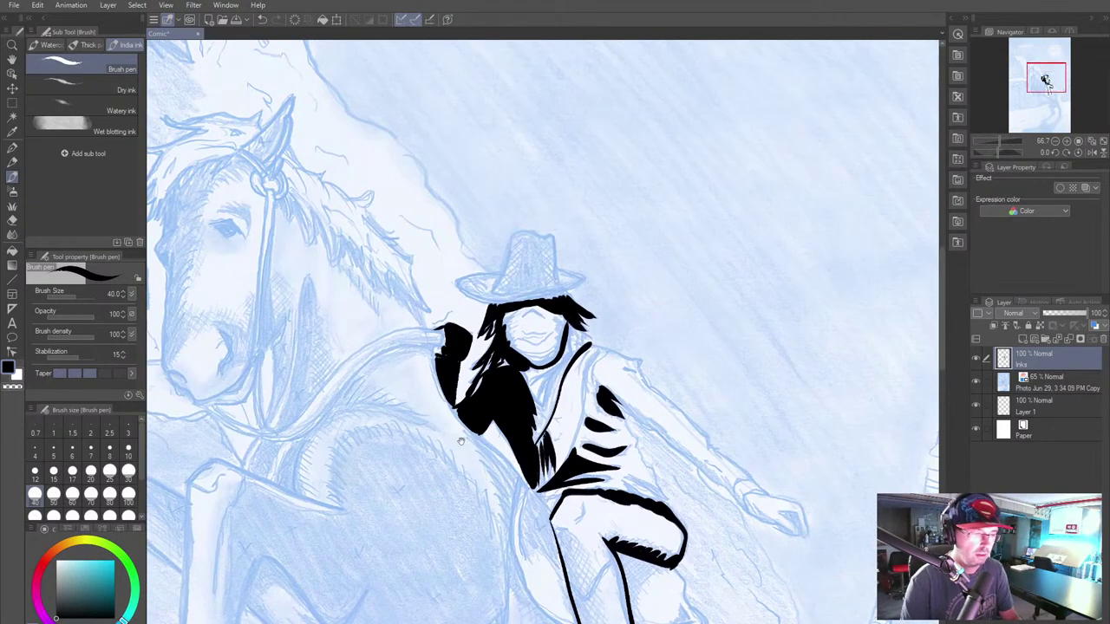
mouse_move(280, 308)
mouse_down()
mouse_move(460, 347)
mouse_move(381, 278)
mouse_move(419, 254)
mouse_up()
drag(439, 200, 405, 348)
drag(441, 201, 415, 338)
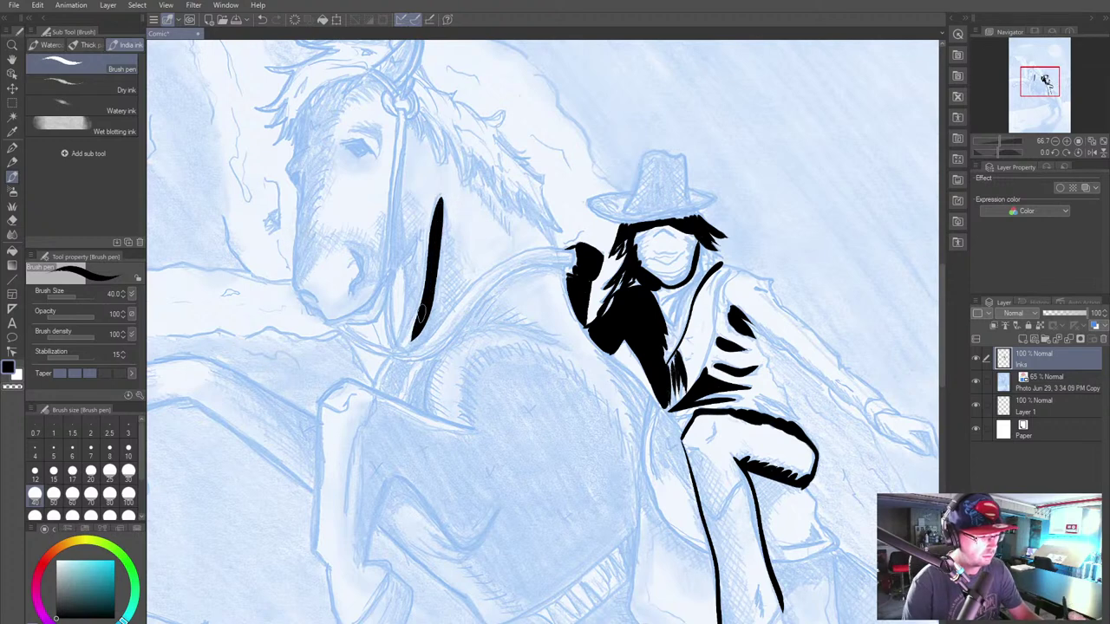
drag(432, 286, 406, 356)
drag(440, 206, 424, 347)
drag(430, 304, 407, 356)
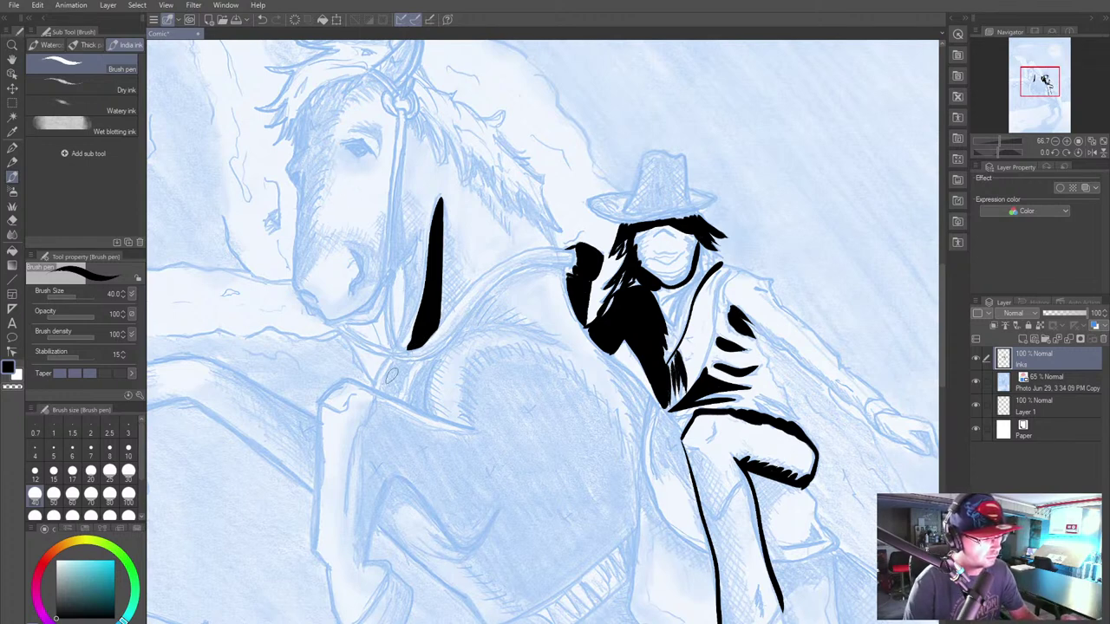
Step: Ink the small black wedges below the reins, and outline the top and knee of the horse's raised foreleg
mouse_move(392, 366)
mouse_down()
mouse_move(384, 392)
mouse_move(401, 397)
mouse_move(392, 368)
mouse_move(389, 383)
mouse_up()
mouse_move(415, 357)
mouse_down()
mouse_move(400, 392)
mouse_move(418, 388)
mouse_move(409, 410)
mouse_move(430, 414)
mouse_up()
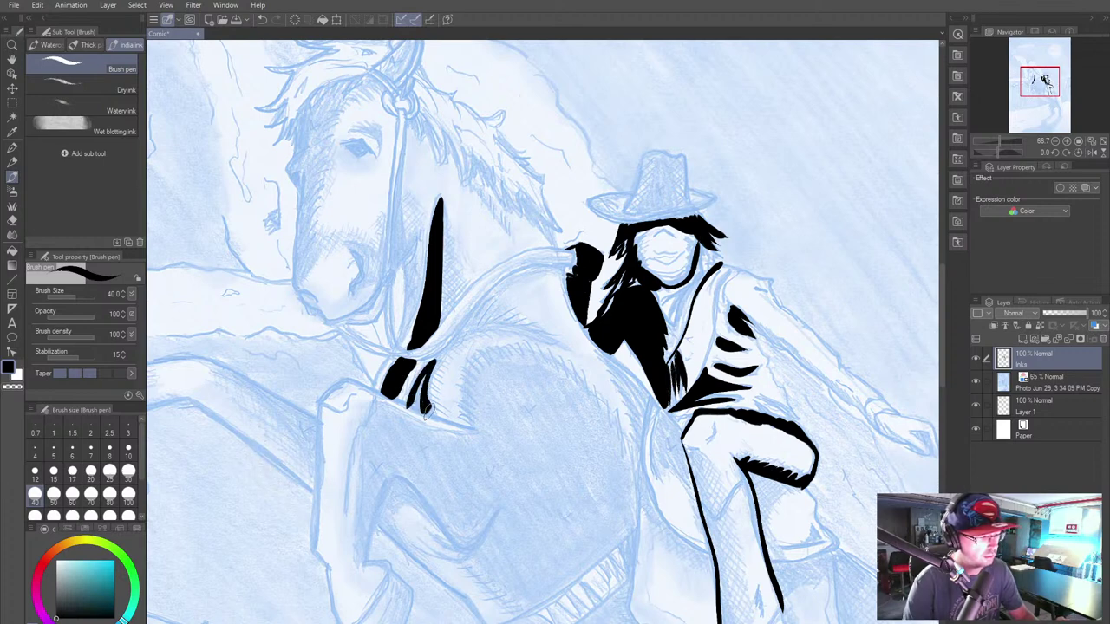
mouse_move(320, 405)
mouse_down()
mouse_move(349, 385)
mouse_move(469, 428)
mouse_up()
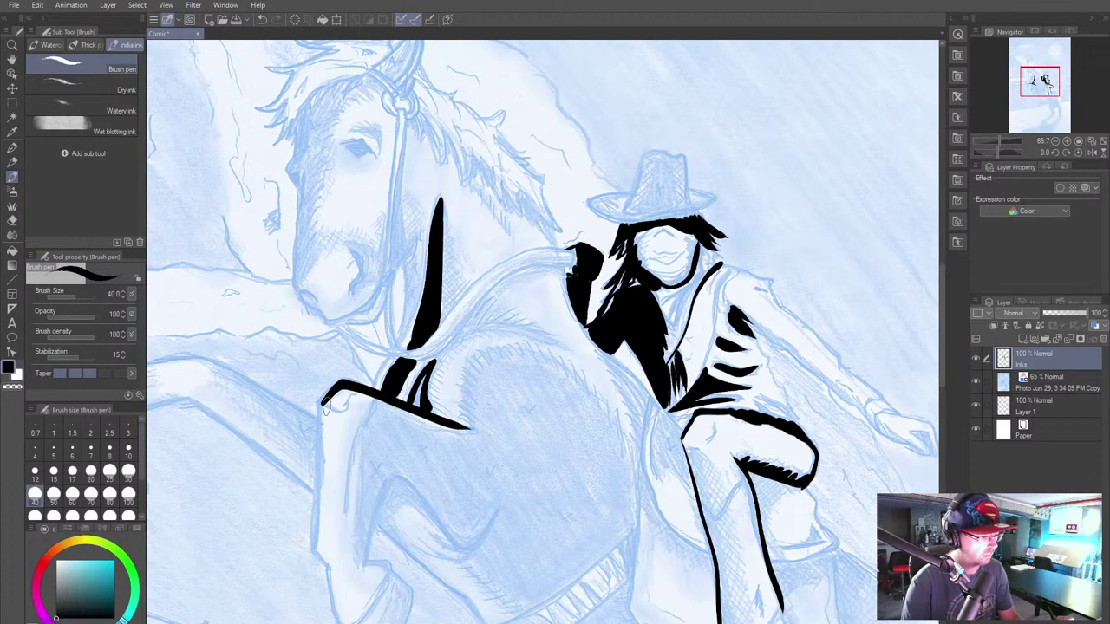
key(ctrl+z)
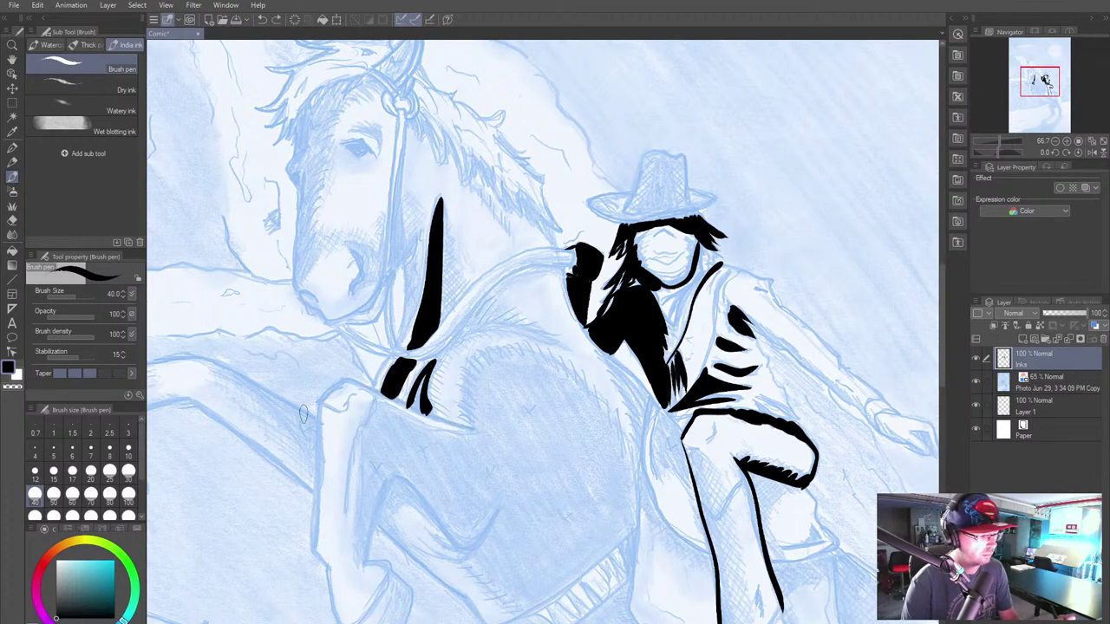
mouse_move(319, 404)
mouse_down()
mouse_move(346, 381)
mouse_move(475, 429)
mouse_up()
drag(325, 412, 344, 407)
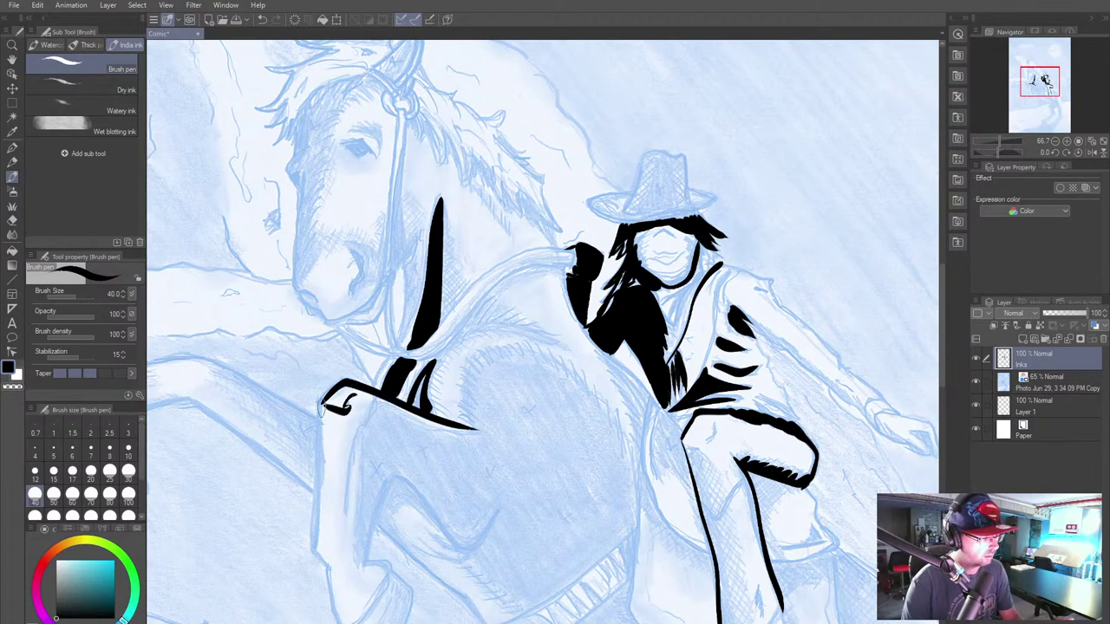
Step: Outline the large shadow area across the horse's chest, from the shoulder curve and inner foreleg to the girth
drag(399, 498, 361, 400)
mouse_move(438, 332)
mouse_down()
mouse_move(436, 263)
mouse_move(484, 254)
mouse_move(543, 286)
mouse_move(585, 356)
mouse_move(596, 427)
mouse_up()
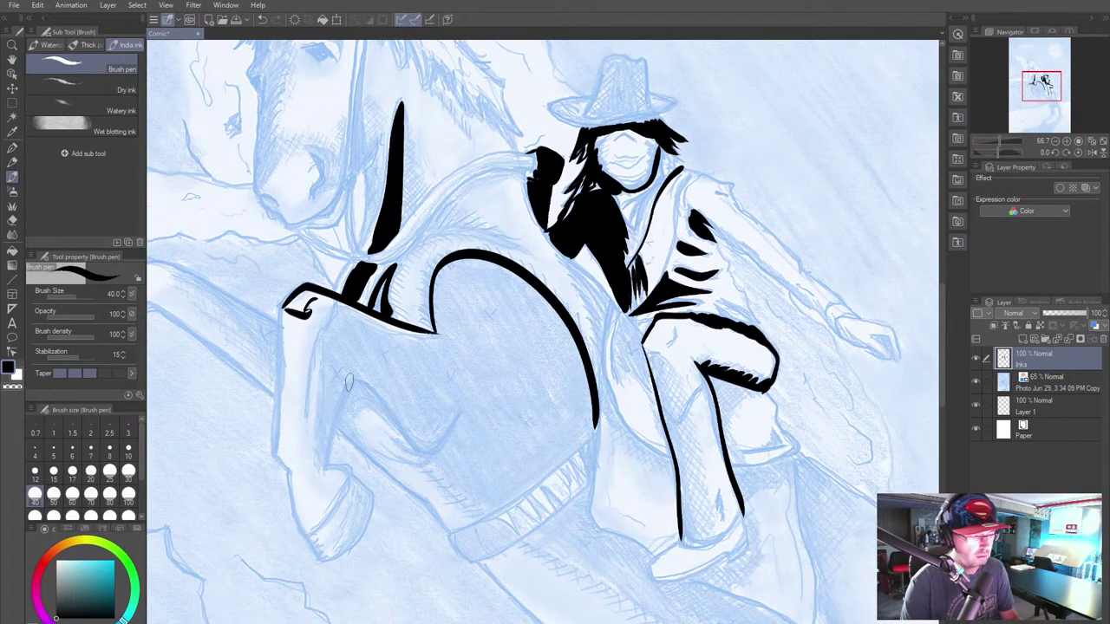
mouse_move(335, 310)
mouse_down()
mouse_move(438, 338)
mouse_move(439, 328)
mouse_up()
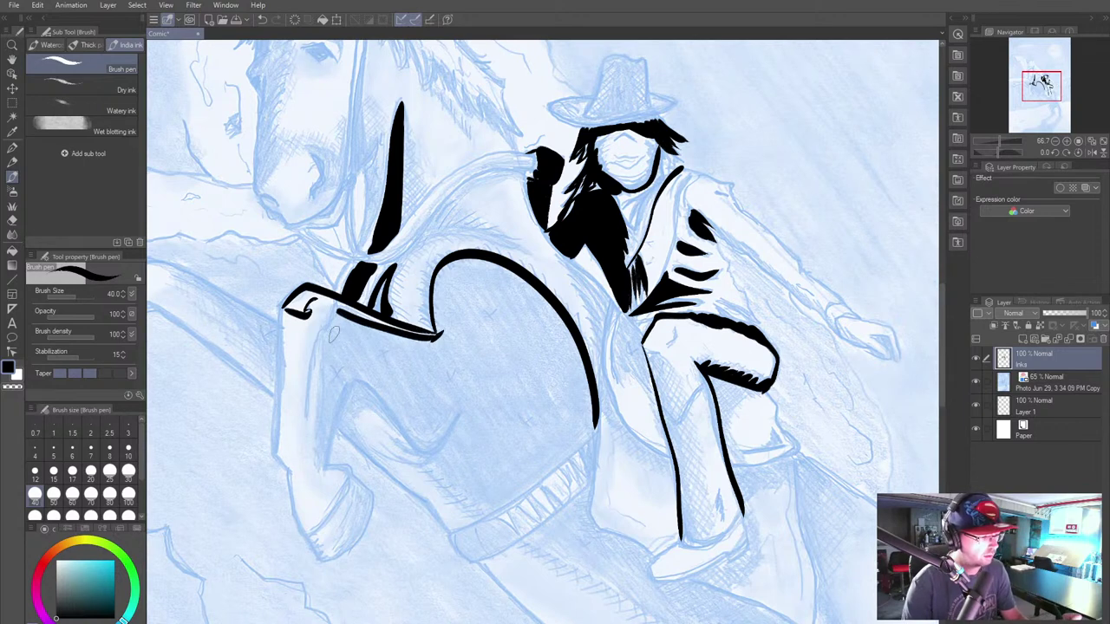
mouse_move(330, 316)
mouse_down()
mouse_move(319, 470)
mouse_move(346, 395)
mouse_move(364, 386)
mouse_move(438, 446)
mouse_move(464, 413)
mouse_up()
mouse_move(321, 464)
mouse_down()
mouse_move(330, 418)
mouse_move(364, 377)
mouse_move(490, 508)
mouse_move(599, 420)
mouse_up()
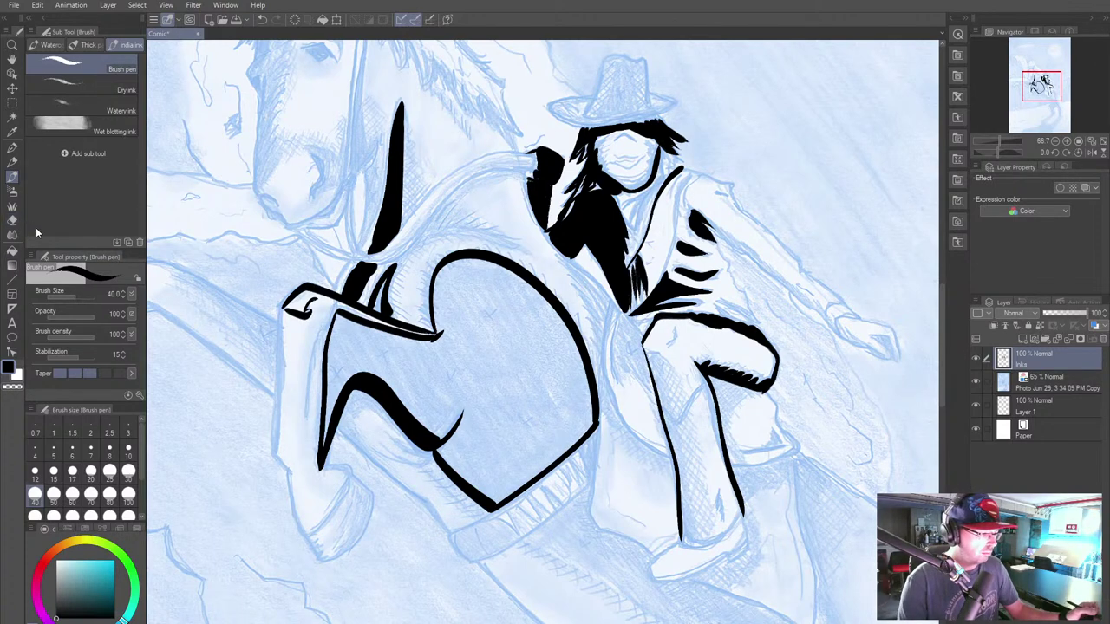
click(12, 249)
click(452, 438)
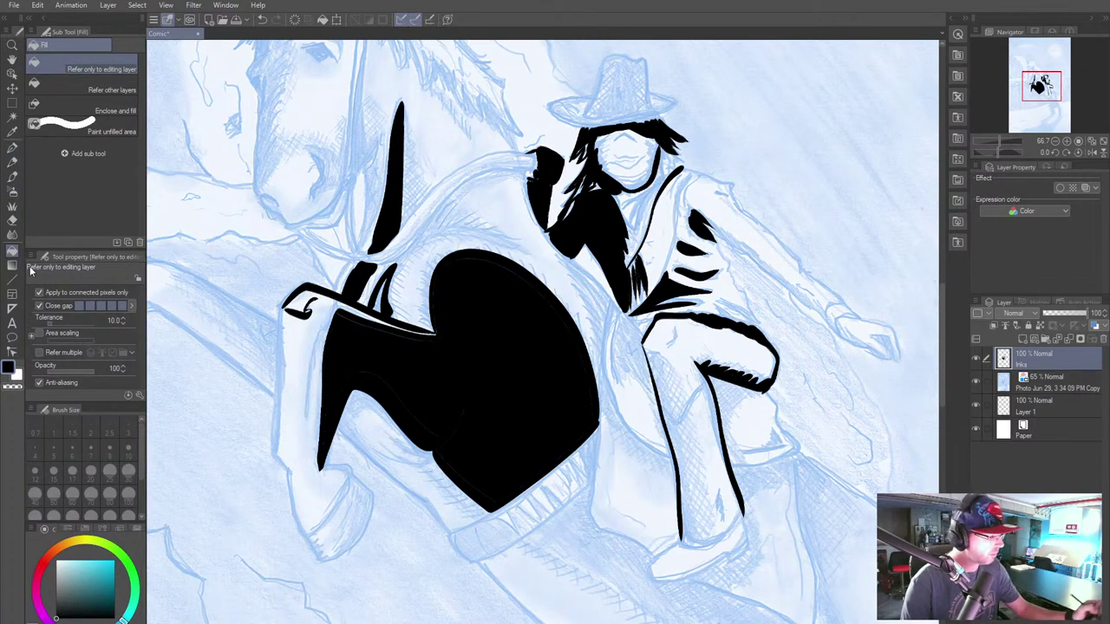
key(ctrl+z)
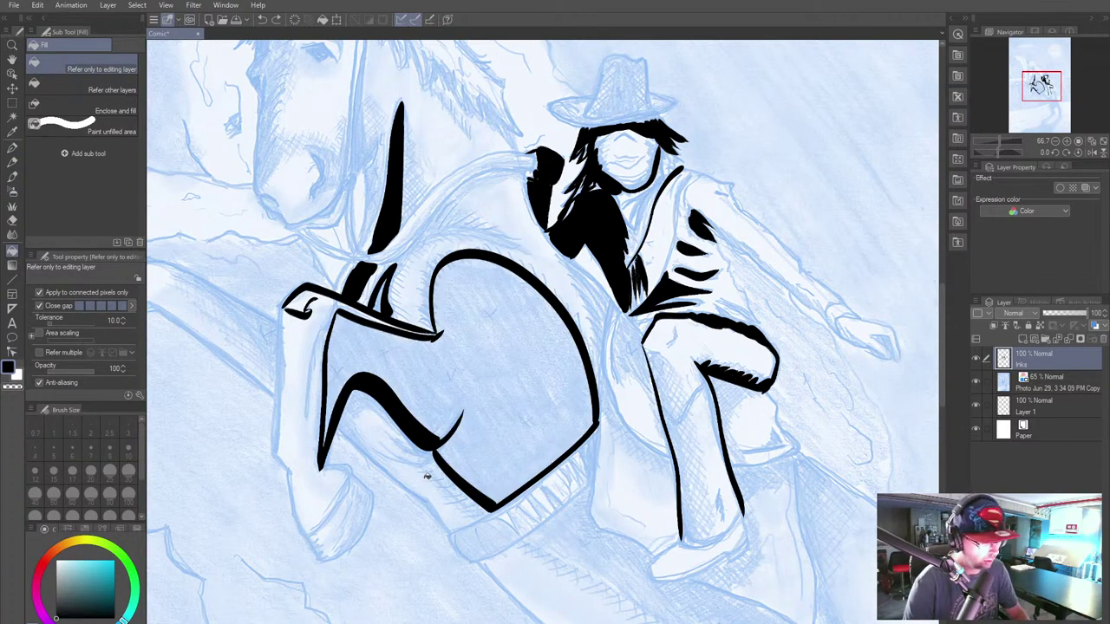
Step: Ink a second line beside the foreleg crease to leave a thin gap, and fill the horse's chest shadow with black
click(13, 176)
mouse_move(435, 456)
mouse_down()
mouse_move(464, 417)
mouse_move(433, 451)
mouse_up()
key(ctrl+z)
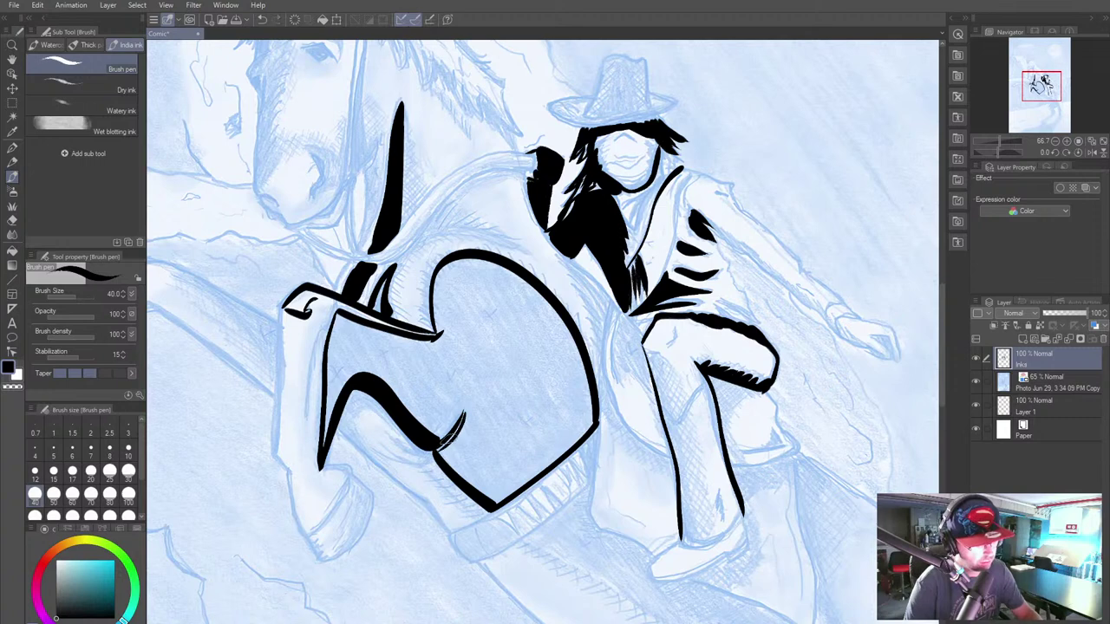
drag(463, 413, 434, 453)
click(12, 250)
click(418, 379)
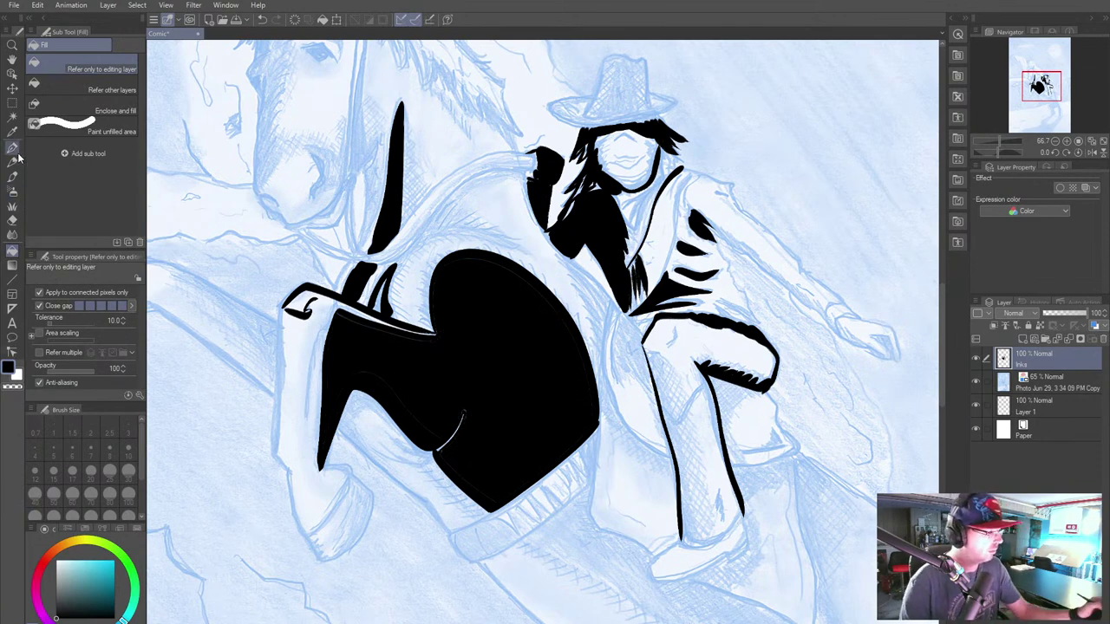
Step: Refine the white foreleg crease with the Hard eraser at size 15, and cover the chest fill's hairline gaps with the Brush pen
click(12, 221)
click(53, 471)
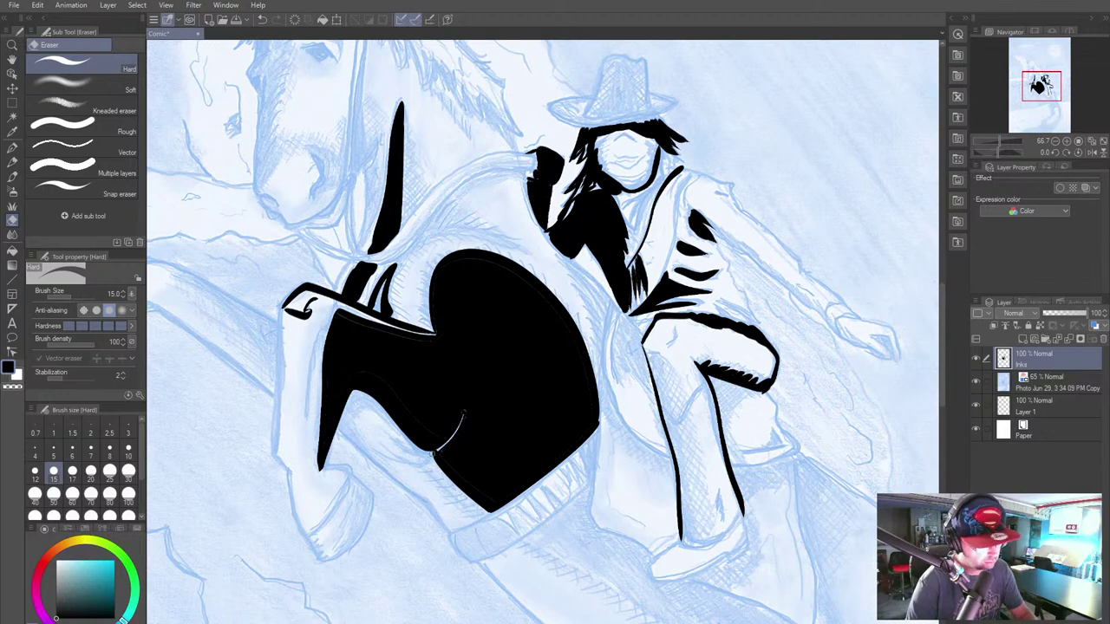
drag(393, 439, 445, 451)
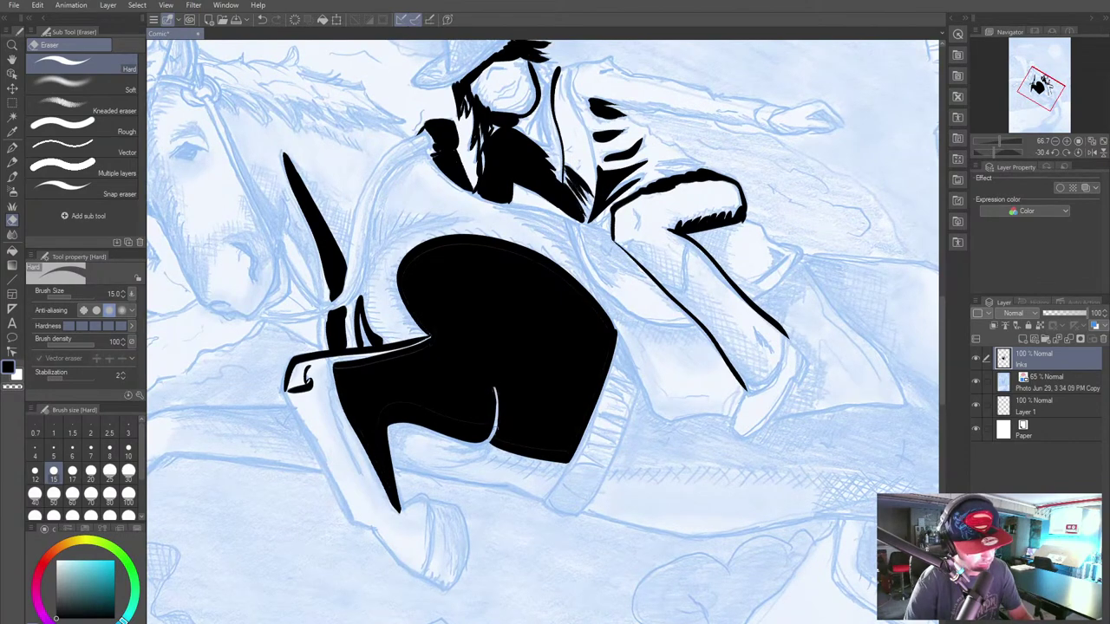
key(ctrl+at)
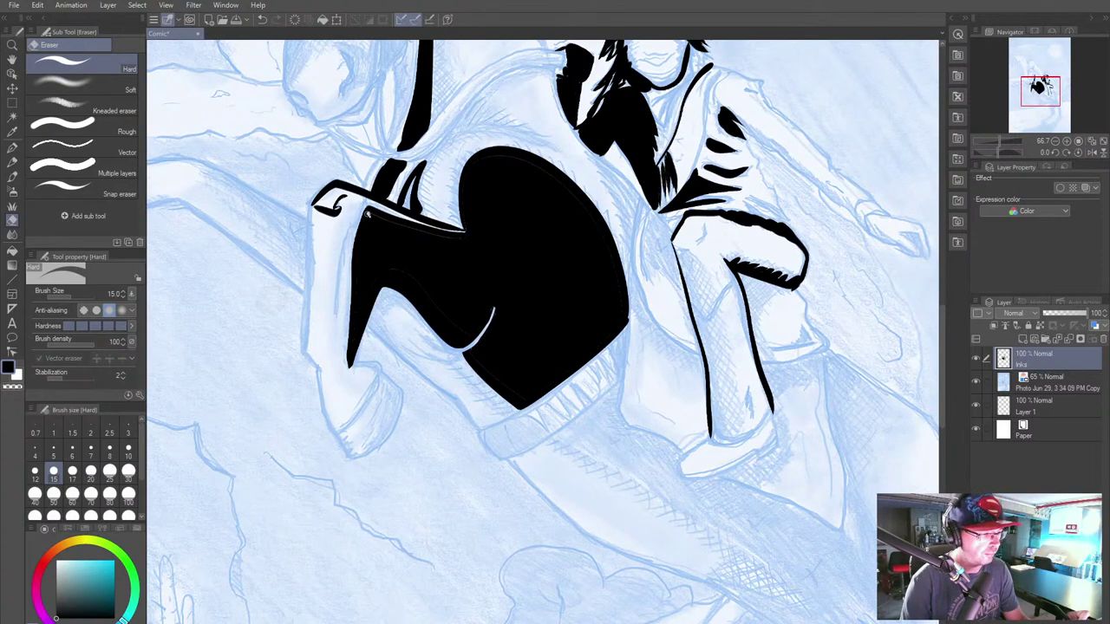
key(b)
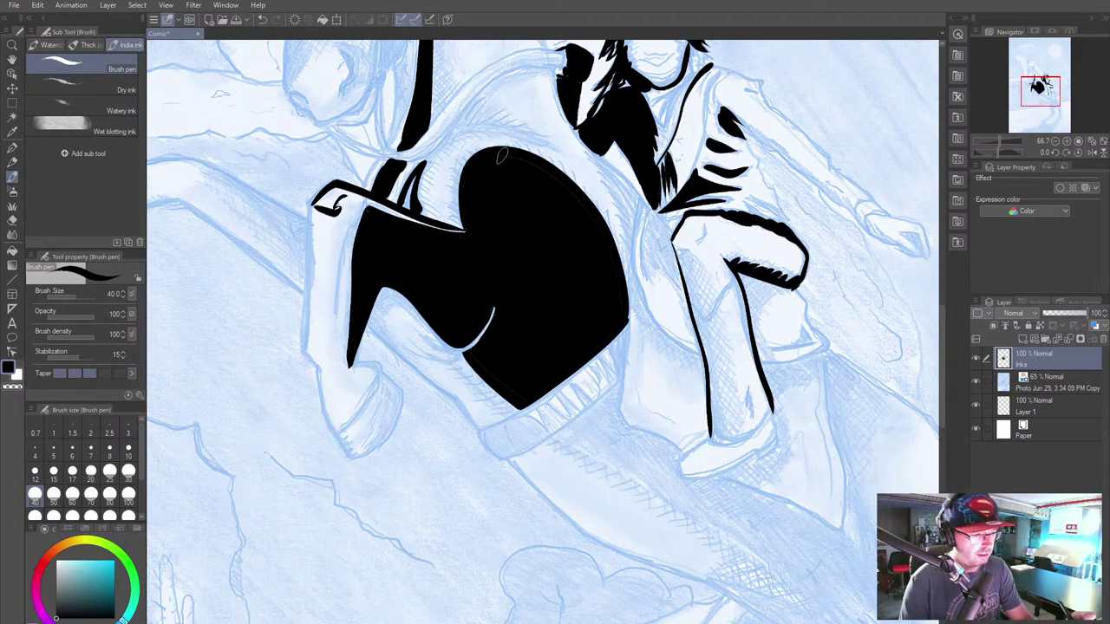
drag(607, 327, 610, 278)
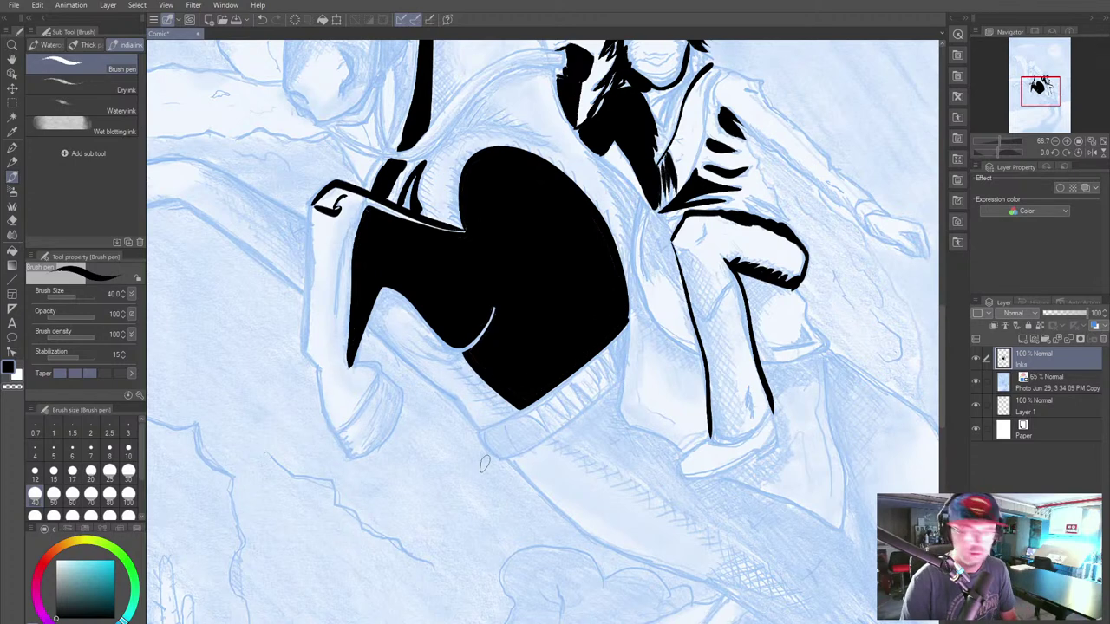
Step: Outline the horse's belly shadow behind the girth, following the belly curve and the saddle blanket's lower and rear edges
drag(589, 490, 503, 425)
mouse_move(506, 497)
mouse_down()
mouse_move(467, 479)
mouse_move(530, 457)
mouse_move(622, 495)
mouse_move(442, 426)
mouse_up()
mouse_move(403, 304)
mouse_down()
mouse_move(468, 251)
mouse_move(462, 280)
mouse_move(476, 305)
mouse_move(519, 328)
mouse_up()
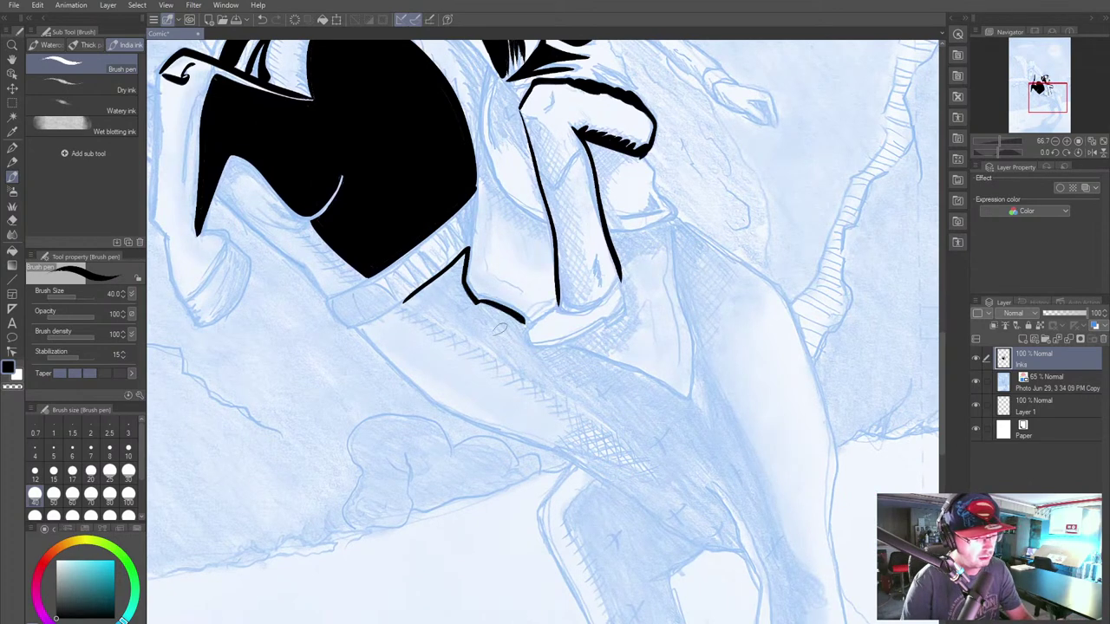
mouse_move(406, 304)
mouse_down()
mouse_move(528, 360)
mouse_move(614, 420)
mouse_move(677, 496)
mouse_up()
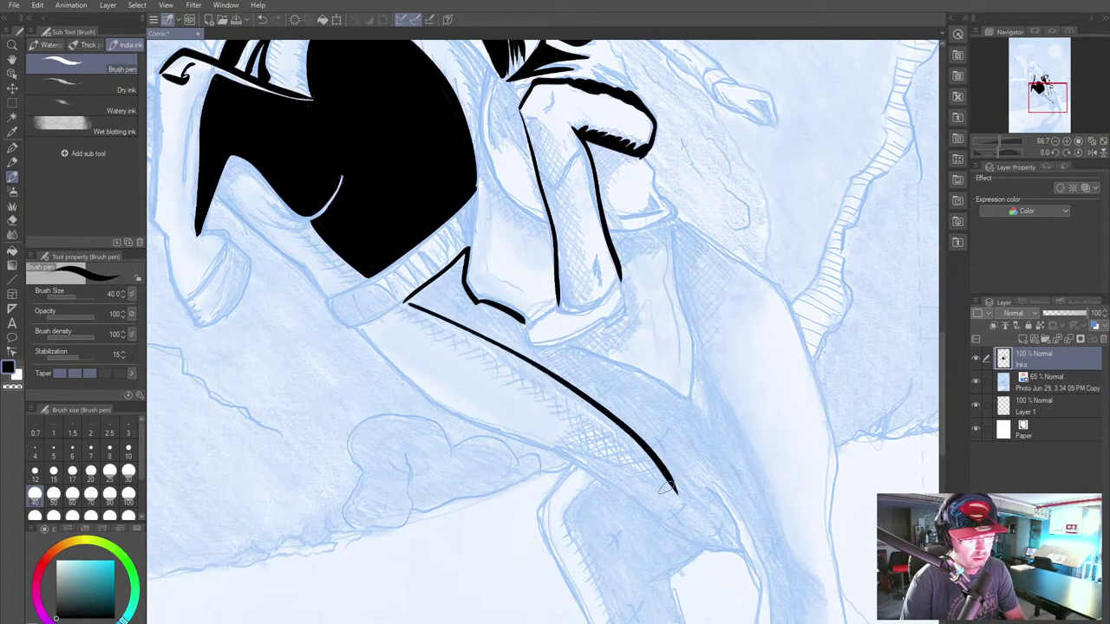
mouse_move(521, 319)
mouse_down()
mouse_move(685, 403)
mouse_move(699, 384)
mouse_move(696, 323)
mouse_move(675, 224)
mouse_up()
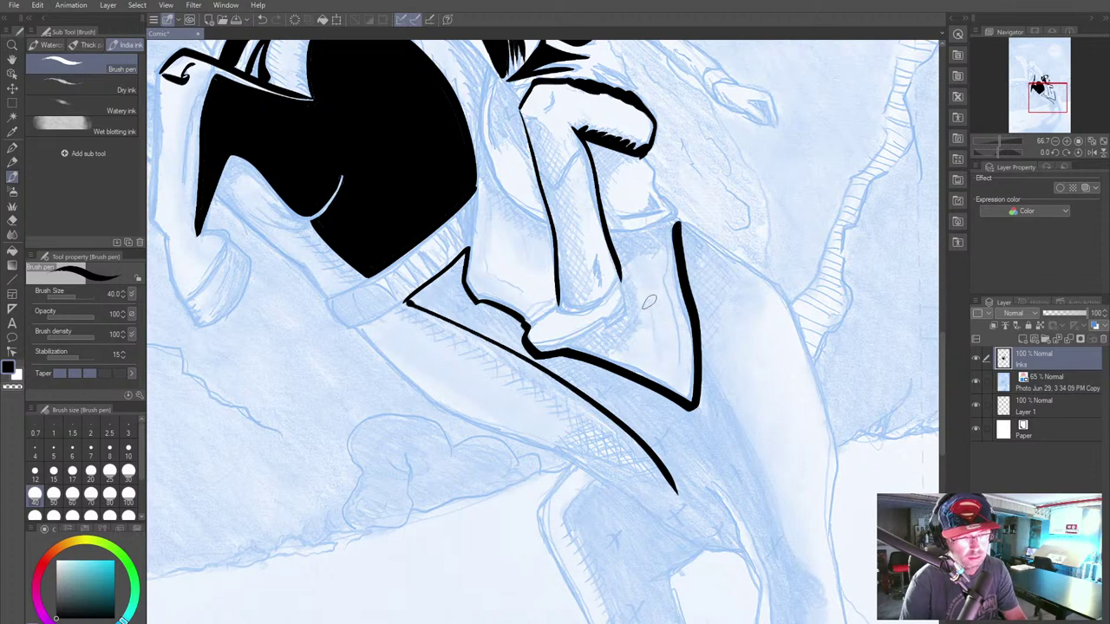
Step: Extend the belly shadow outline down the horse's hind leg to a closed point near the ground
drag(700, 351, 778, 518)
drag(485, 510, 300, 355)
mouse_move(491, 337)
mouse_down()
mouse_move(549, 383)
mouse_move(518, 315)
mouse_move(536, 327)
mouse_move(588, 409)
mouse_move(599, 464)
mouse_up()
drag(565, 364, 591, 509)
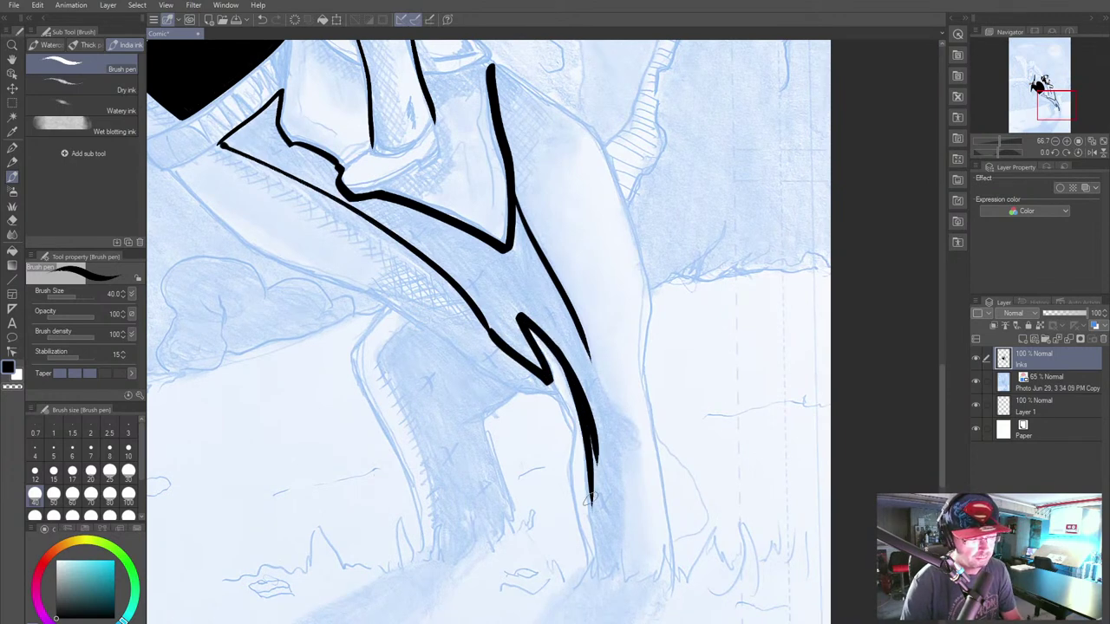
mouse_move(591, 438)
mouse_down()
mouse_move(599, 573)
mouse_move(617, 547)
mouse_move(619, 436)
mouse_move(635, 437)
mouse_move(568, 308)
mouse_move(515, 326)
mouse_up()
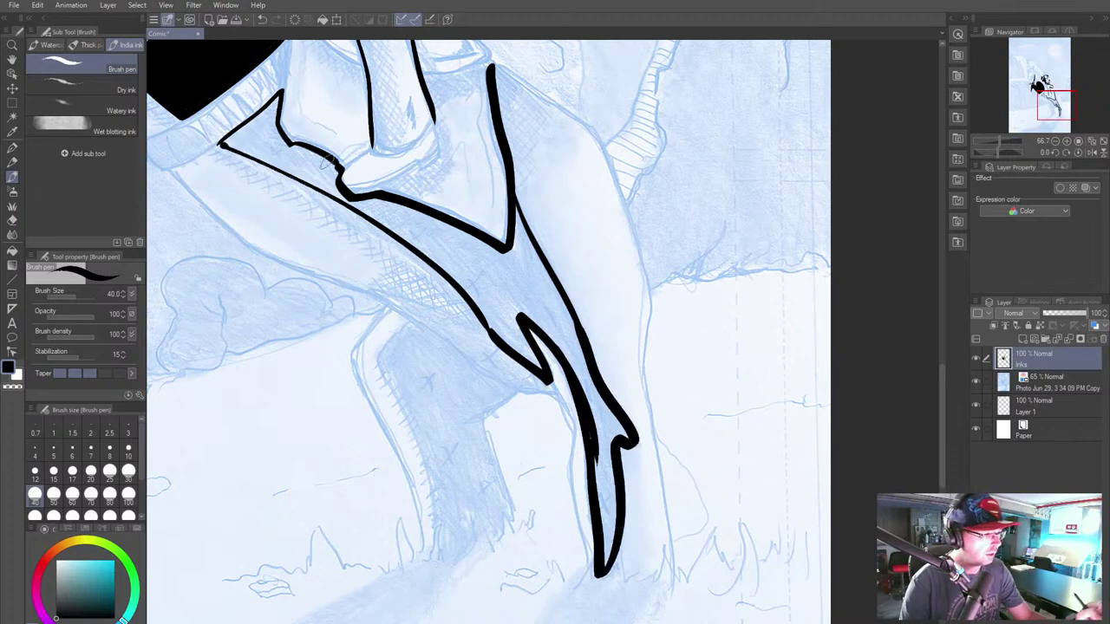
Step: Patch the weak spots in the shadow outline, and fill the horse's belly and hind leg shadow with black
drag(330, 161, 340, 177)
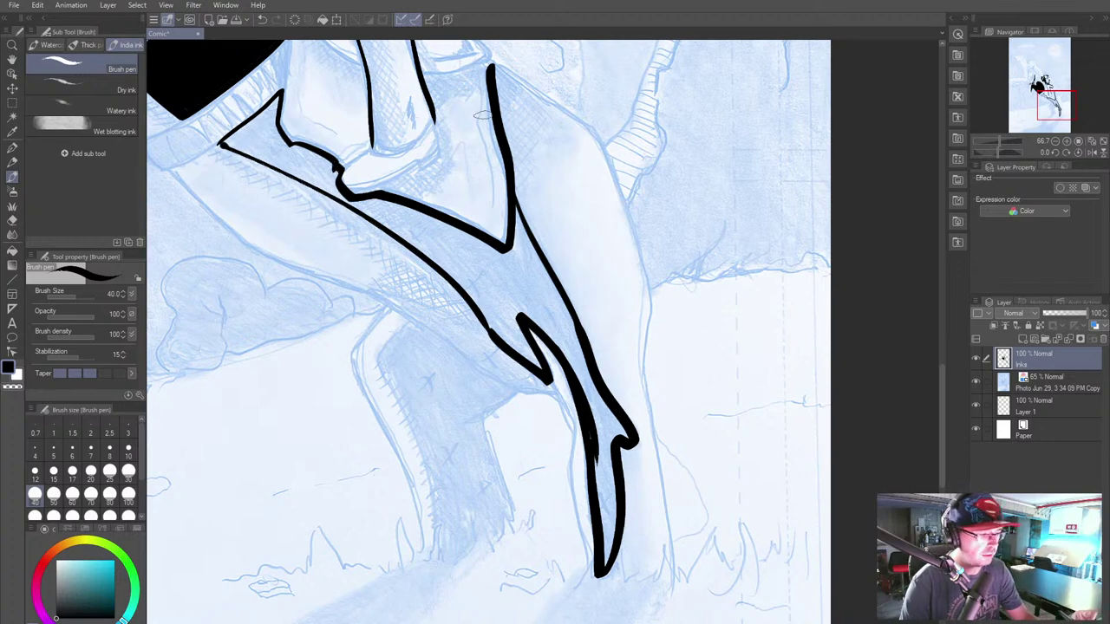
drag(490, 325, 493, 333)
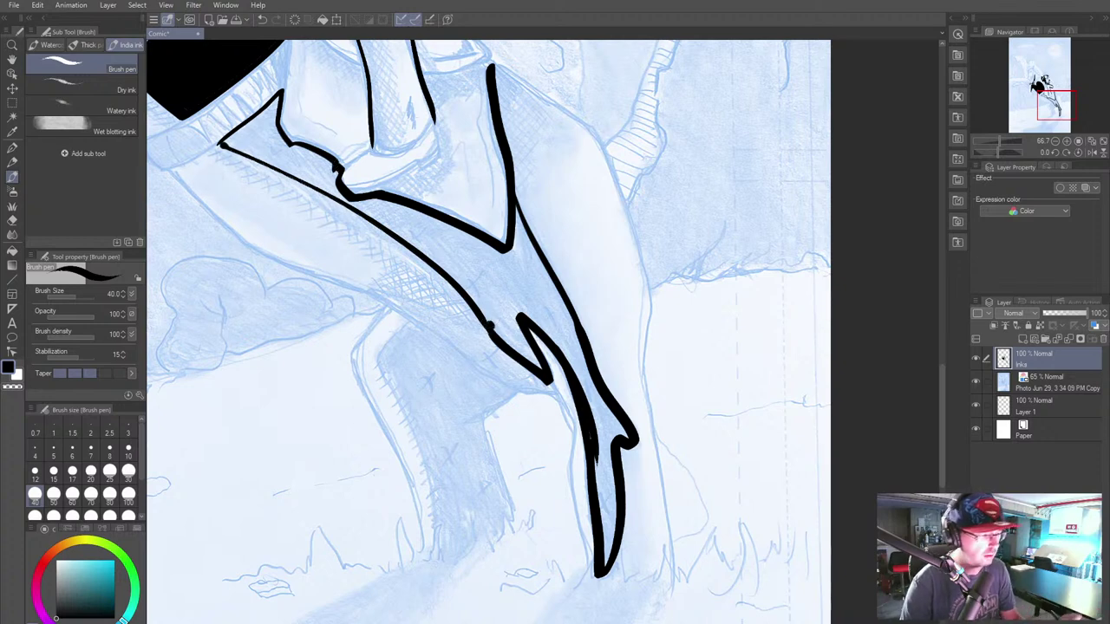
click(12, 252)
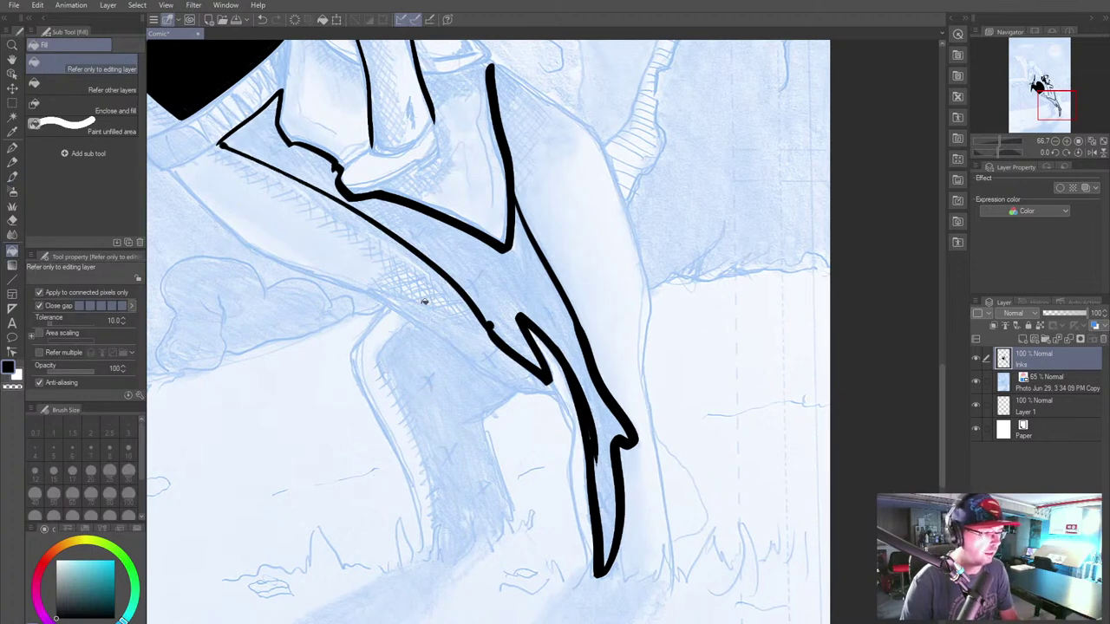
click(451, 254)
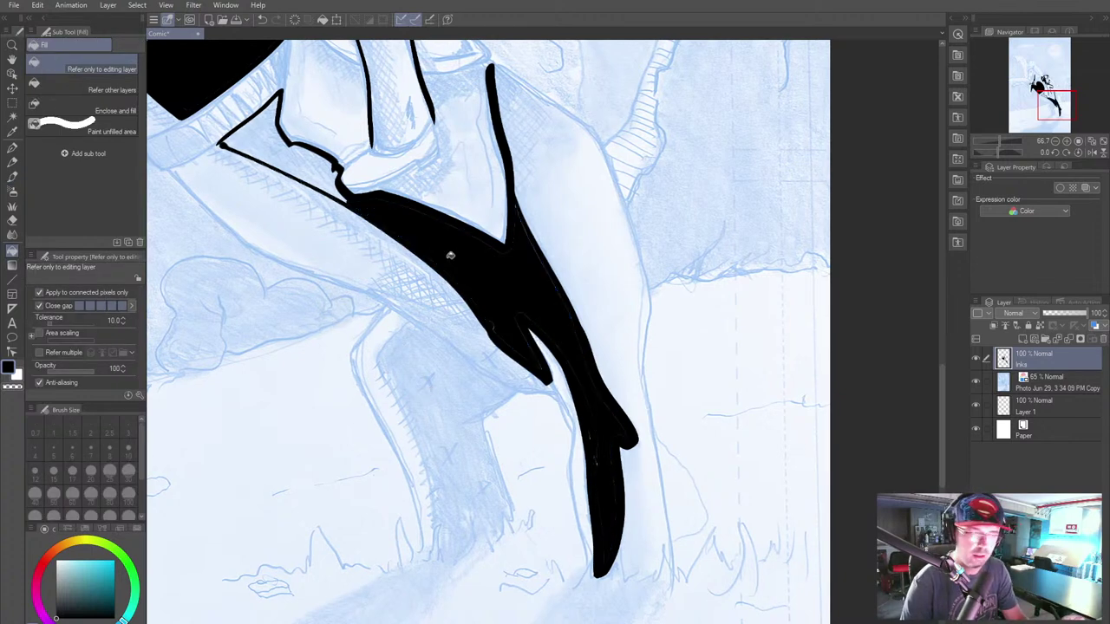
Step: Ink the belly's lower edge above the far hind leg, and fill the remaining shadow section beside the girth with black
click(12, 176)
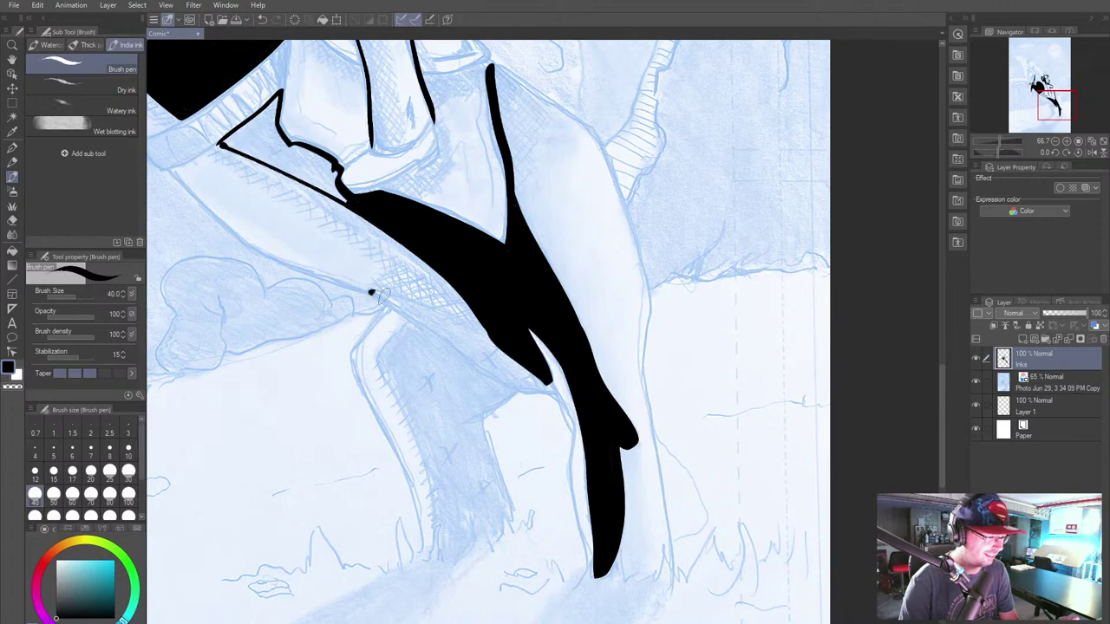
drag(371, 292, 503, 347)
drag(223, 146, 447, 295)
click(12, 251)
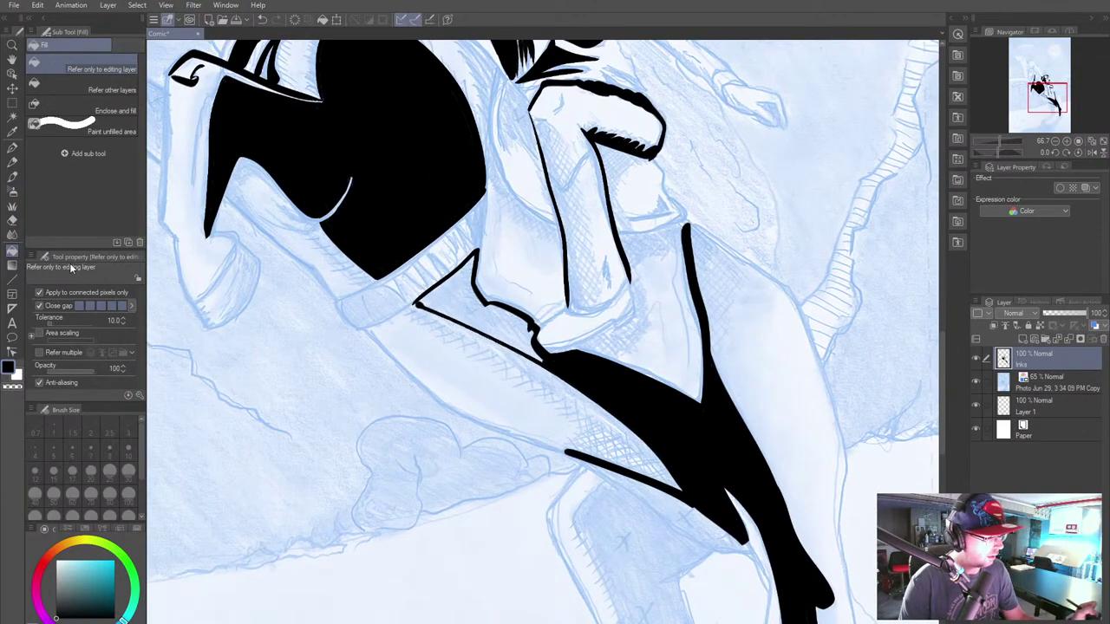
click(457, 297)
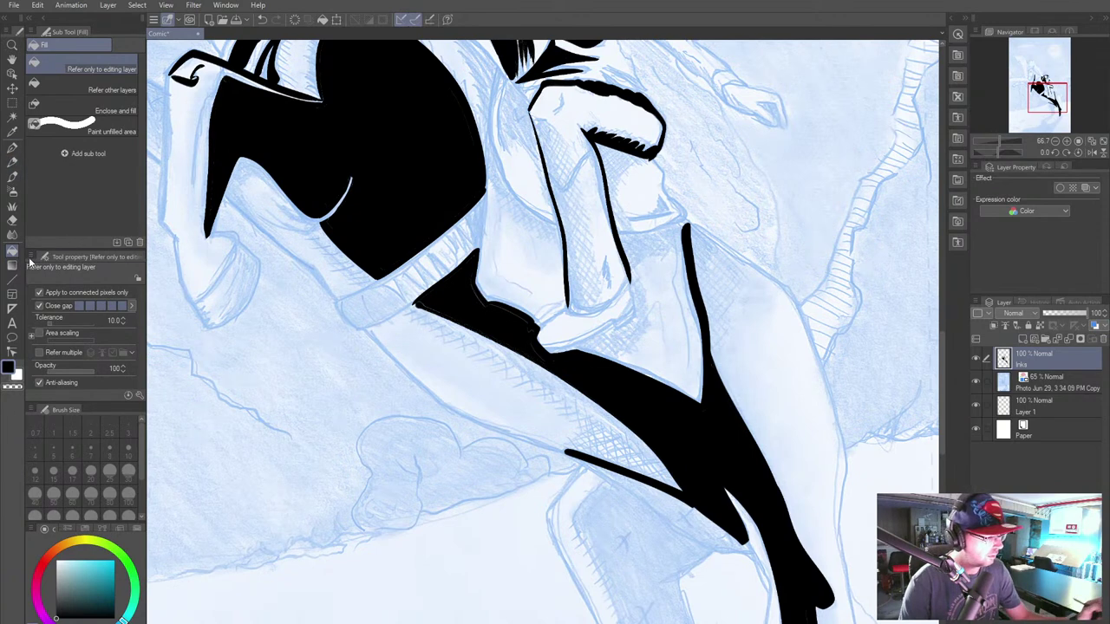
Step: Reduce the fill's Close gap setting to its lowest level, then outline and fill the black wedge under the belly above the far hind leg
click(80, 306)
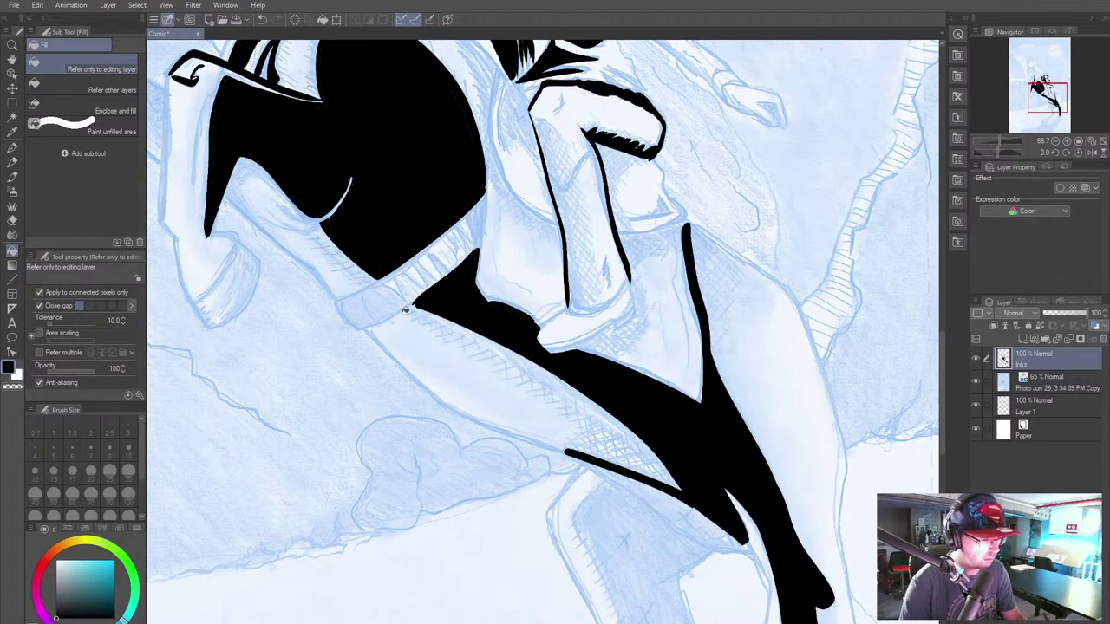
click(13, 147)
click(12, 178)
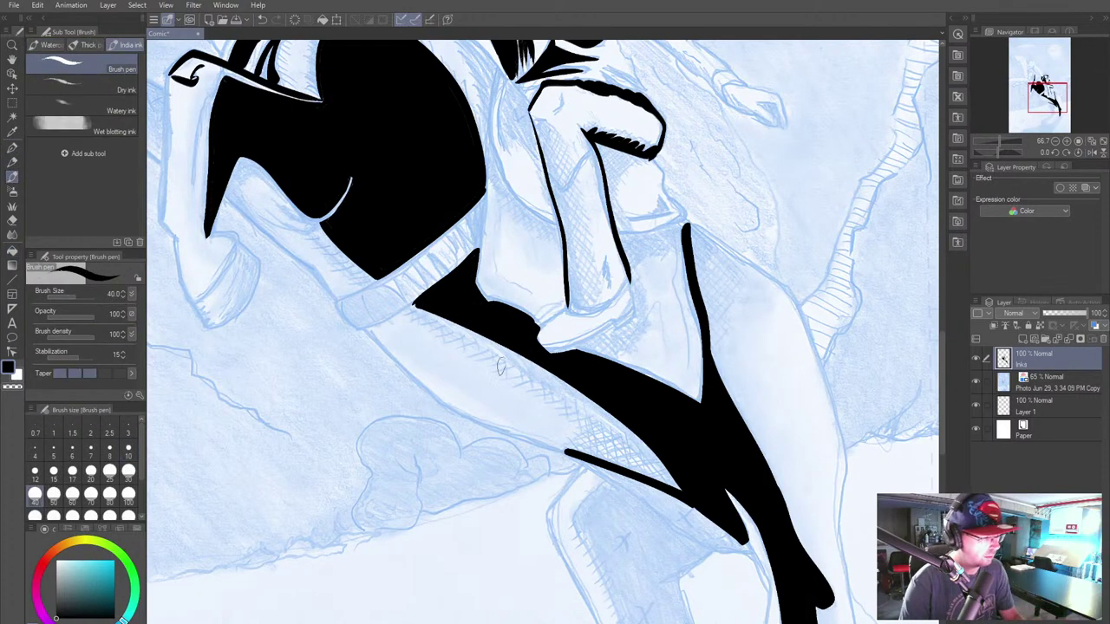
drag(580, 511, 391, 330)
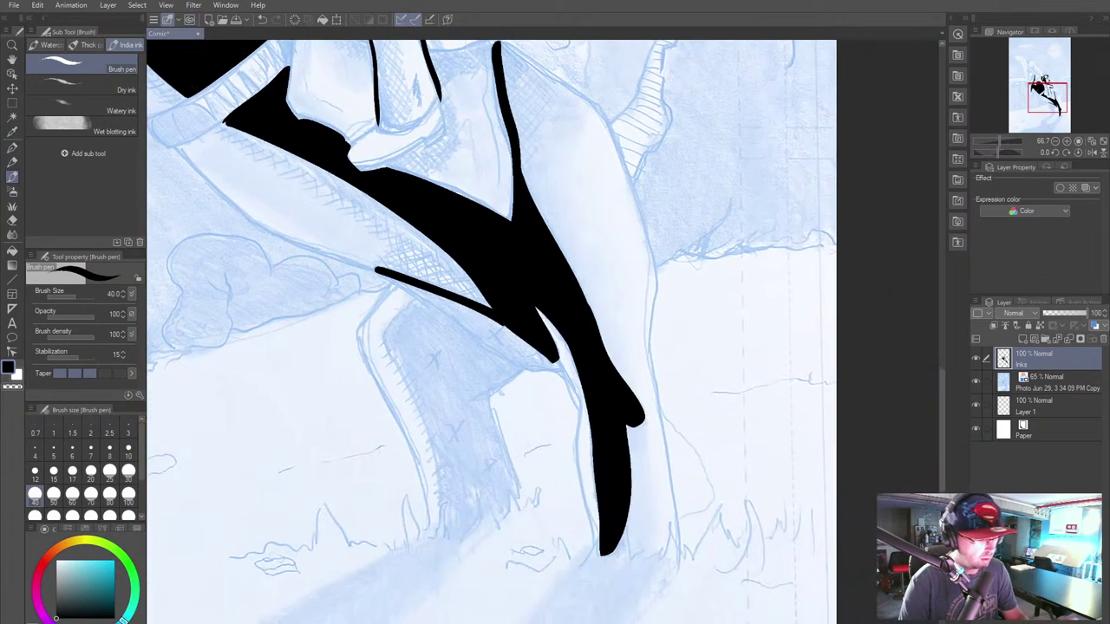
mouse_move(384, 275)
mouse_down()
mouse_move(535, 368)
mouse_move(562, 370)
mouse_move(543, 345)
mouse_up()
click(12, 251)
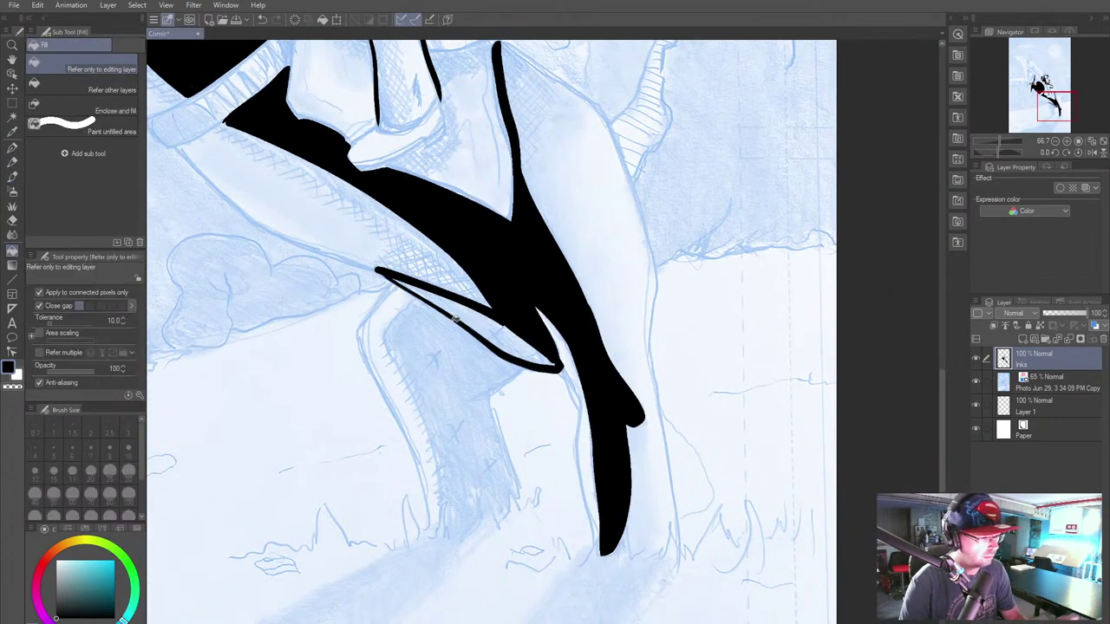
click(438, 322)
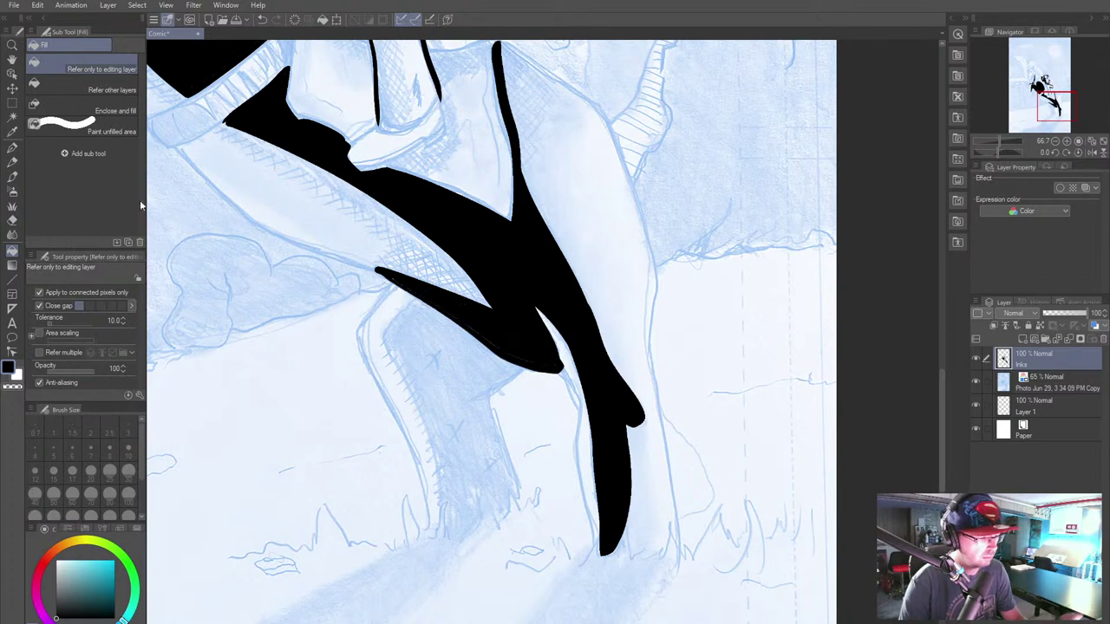
Step: Outline the far hind leg's shadow with the Brush pen, from the belly wedge down to a jagged edge at the grass
click(12, 148)
click(12, 176)
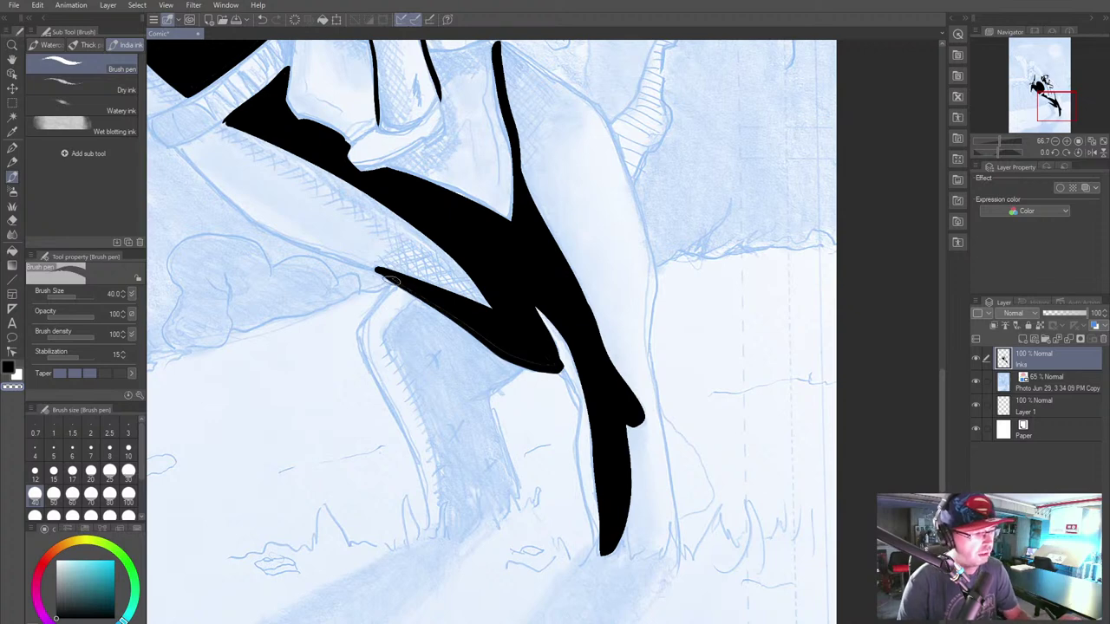
drag(392, 277, 432, 304)
key(ctrl+z)
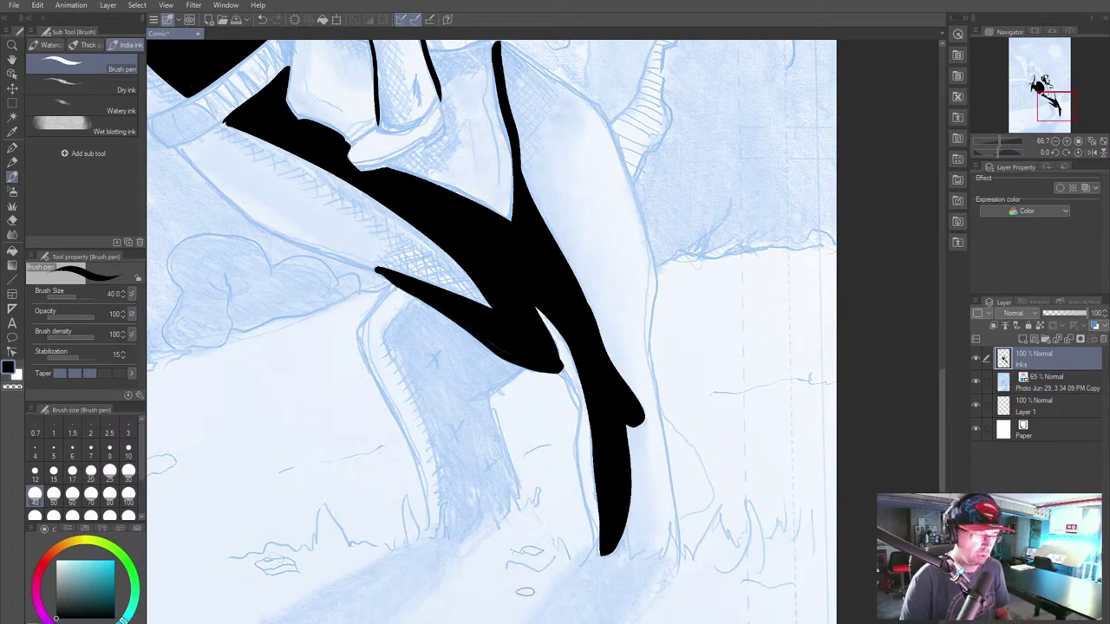
mouse_move(416, 302)
mouse_down()
mouse_move(389, 326)
mouse_move(391, 347)
mouse_move(433, 447)
mouse_move(451, 539)
mouse_move(477, 511)
mouse_move(483, 479)
mouse_move(495, 520)
mouse_move(512, 501)
mouse_move(482, 400)
mouse_move(523, 371)
mouse_up()
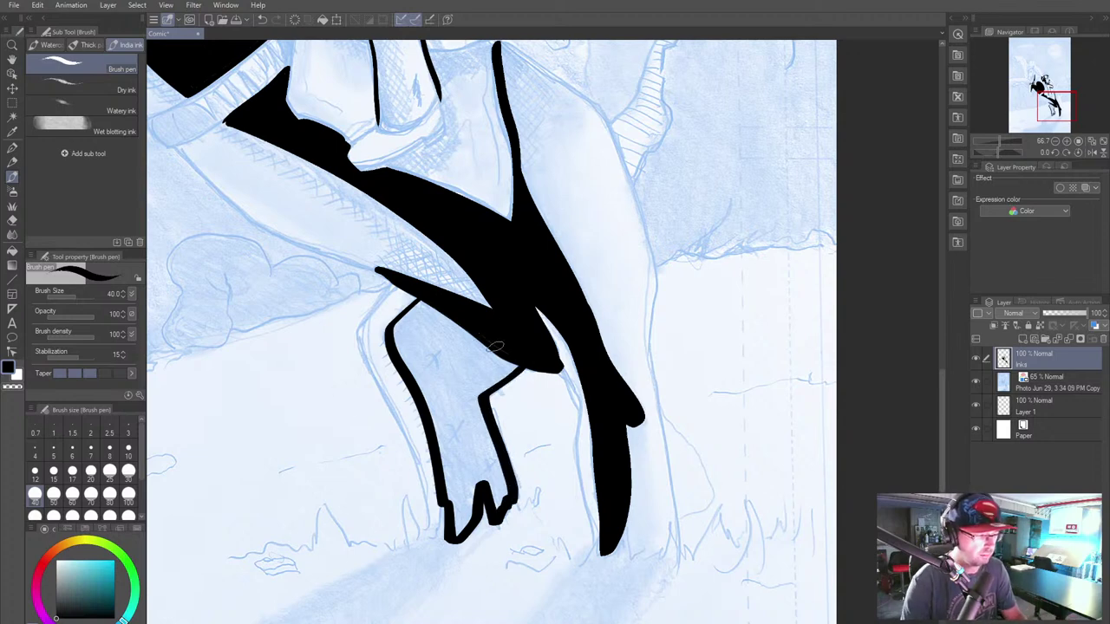
drag(492, 355, 472, 336)
Step: Fill the far hind leg's shadow with black and cover its hairline gaps with the Brush pen
click(12, 252)
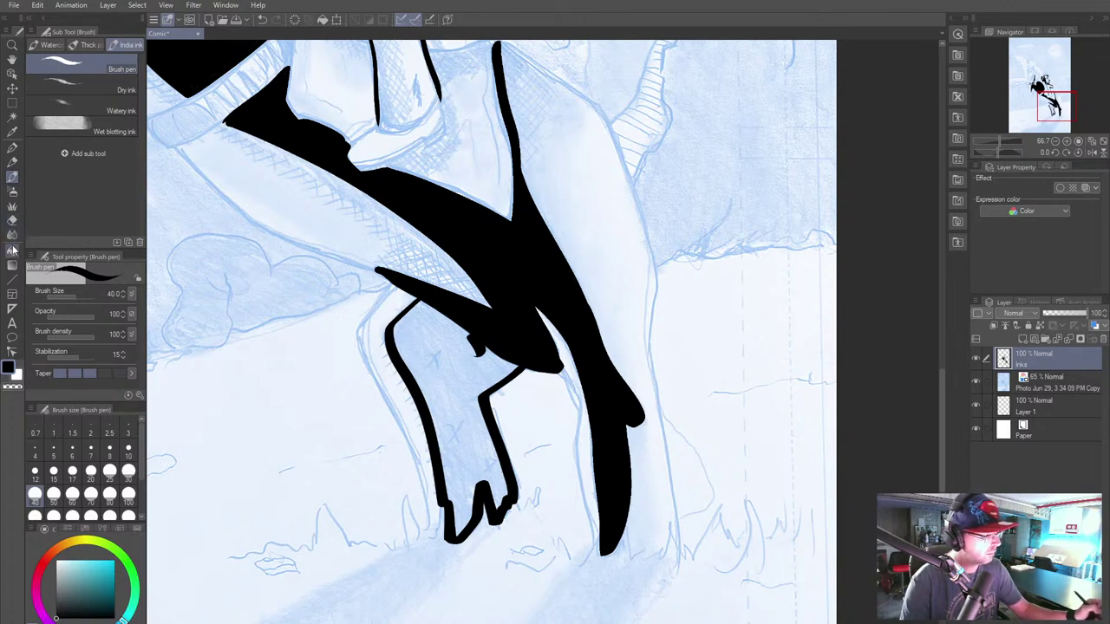
click(432, 386)
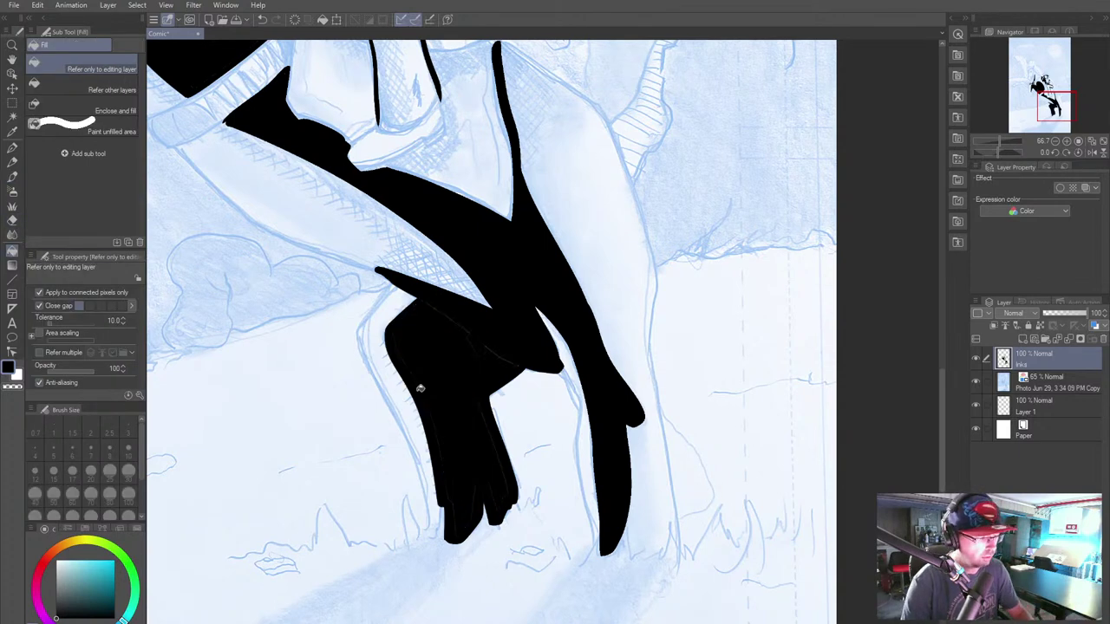
click(13, 176)
mouse_move(435, 304)
mouse_down()
mouse_move(498, 356)
mouse_move(482, 364)
mouse_move(516, 360)
mouse_up()
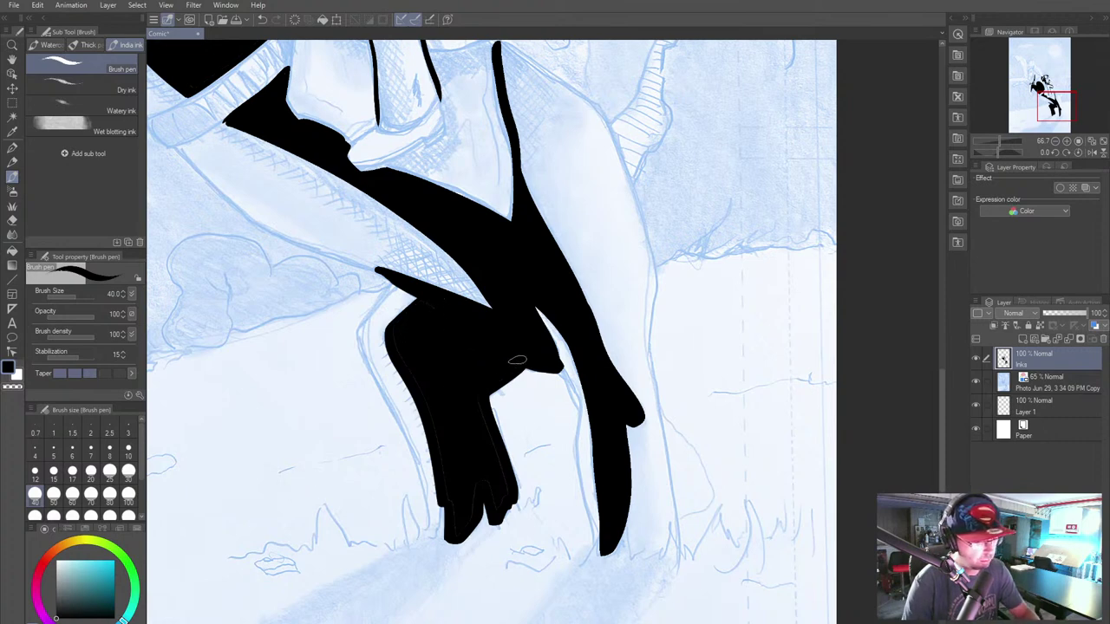
drag(429, 315, 399, 337)
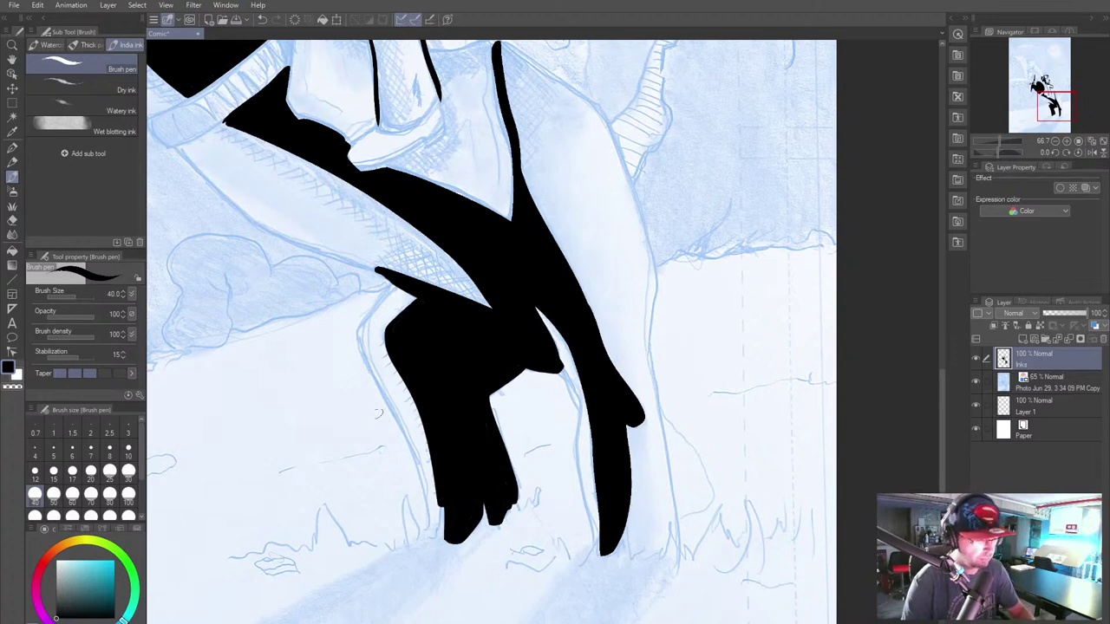
Step: Ink the crown of the cowboy's hat solid black down to the brim
scroll(375, 436, down, 3)
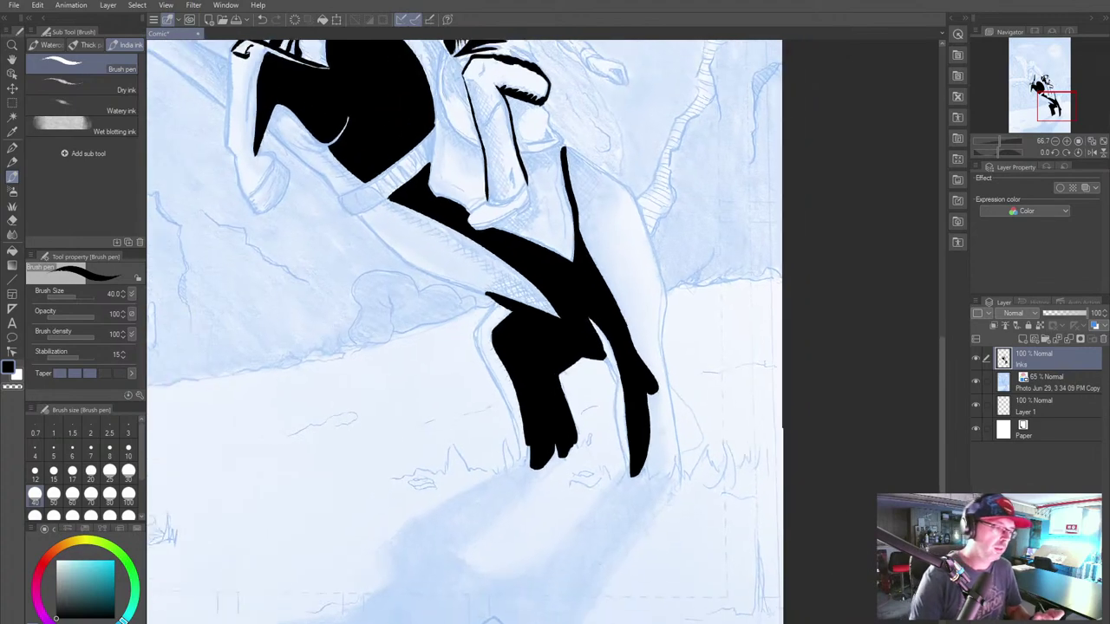
scroll(375, 436, up, 4)
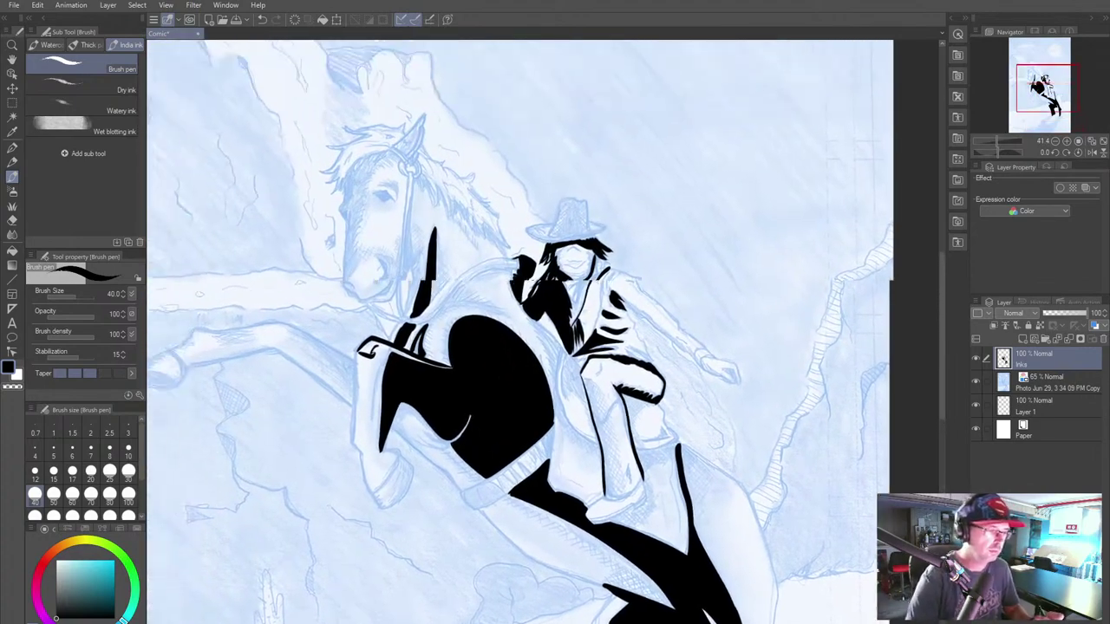
drag(485, 347, 434, 264)
drag(719, 286, 608, 402)
scroll(607, 402, up, 1)
mouse_move(444, 312)
mouse_down()
mouse_move(484, 338)
mouse_move(491, 315)
mouse_up()
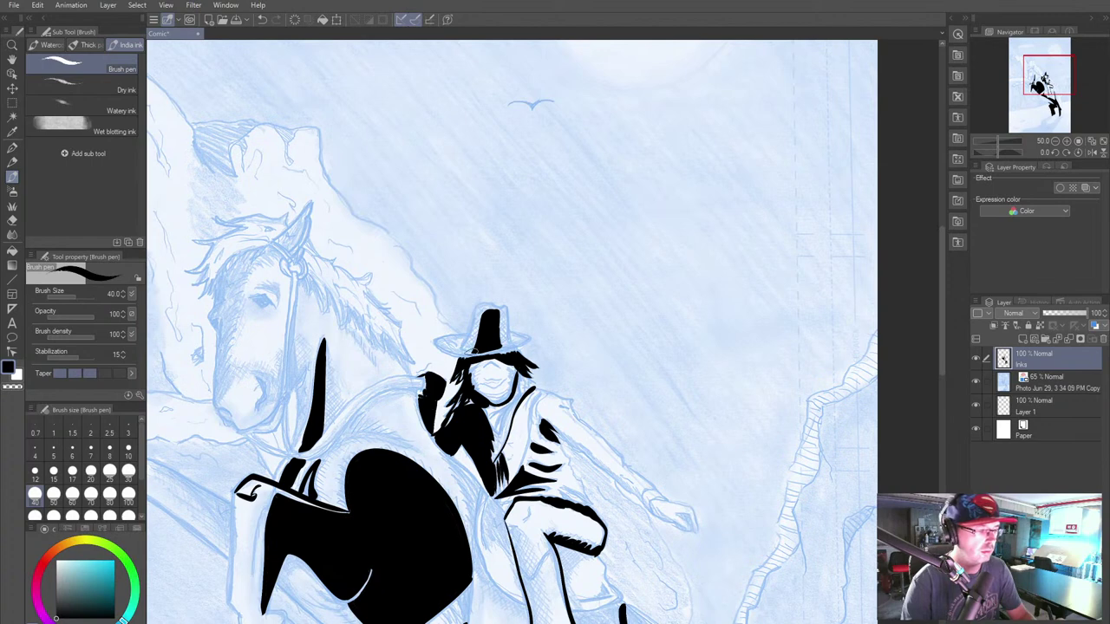
mouse_move(468, 348)
mouse_down()
mouse_move(481, 308)
mouse_move(472, 349)
mouse_move(499, 336)
mouse_move(485, 306)
mouse_up()
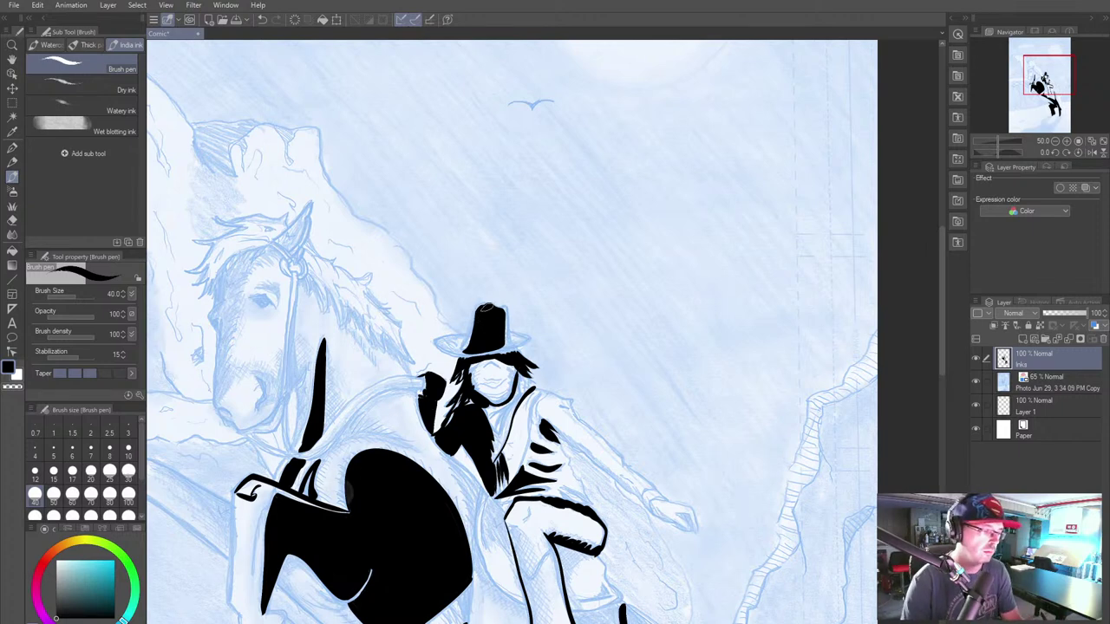
Step: Ink a black shadow down the front of the horse's face, from the forelock to the muzzle
drag(288, 402, 469, 395)
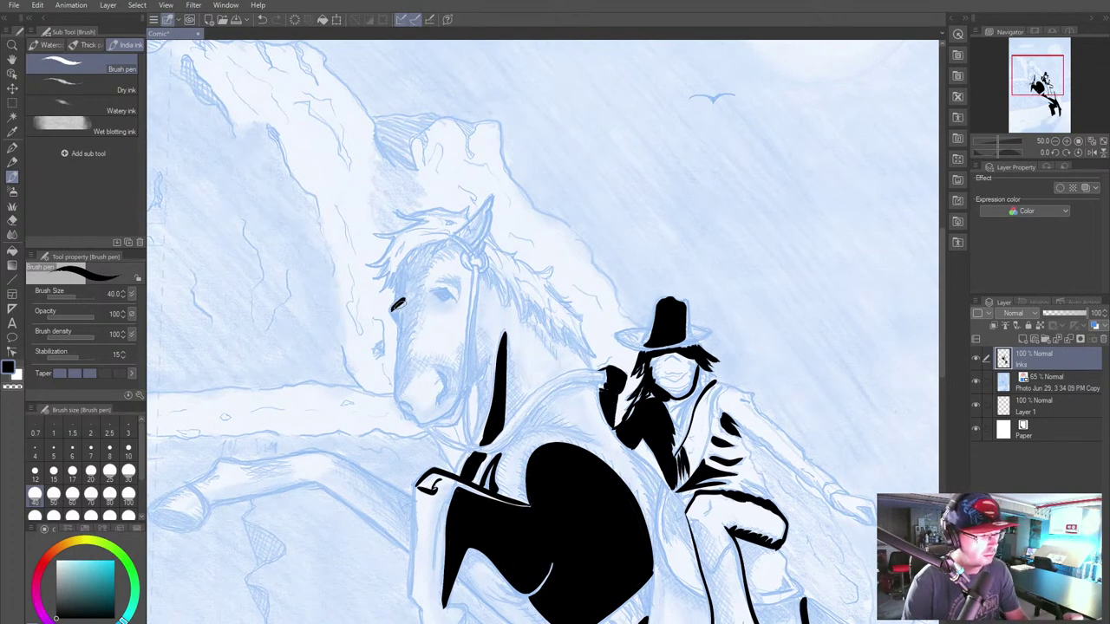
drag(400, 286, 399, 391)
mouse_move(399, 334)
mouse_down()
mouse_move(394, 392)
mouse_move(412, 373)
mouse_move(399, 392)
mouse_move(406, 350)
mouse_up()
drag(409, 302, 406, 344)
drag(411, 281, 405, 326)
drag(421, 256, 411, 284)
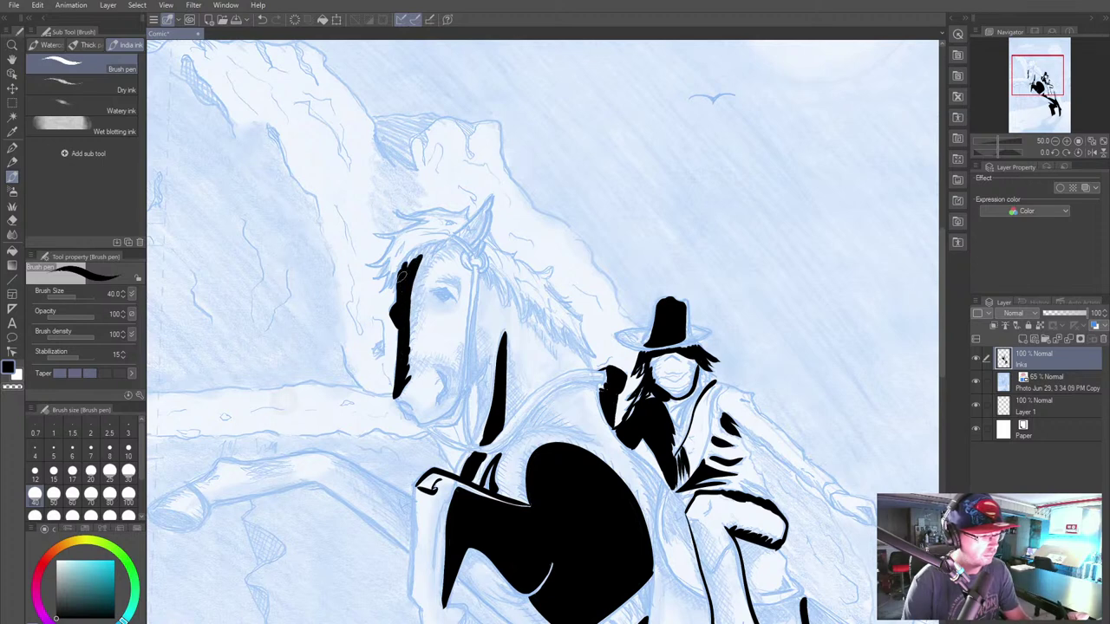
mouse_move(434, 246)
mouse_down()
mouse_move(409, 276)
mouse_move(424, 264)
mouse_up()
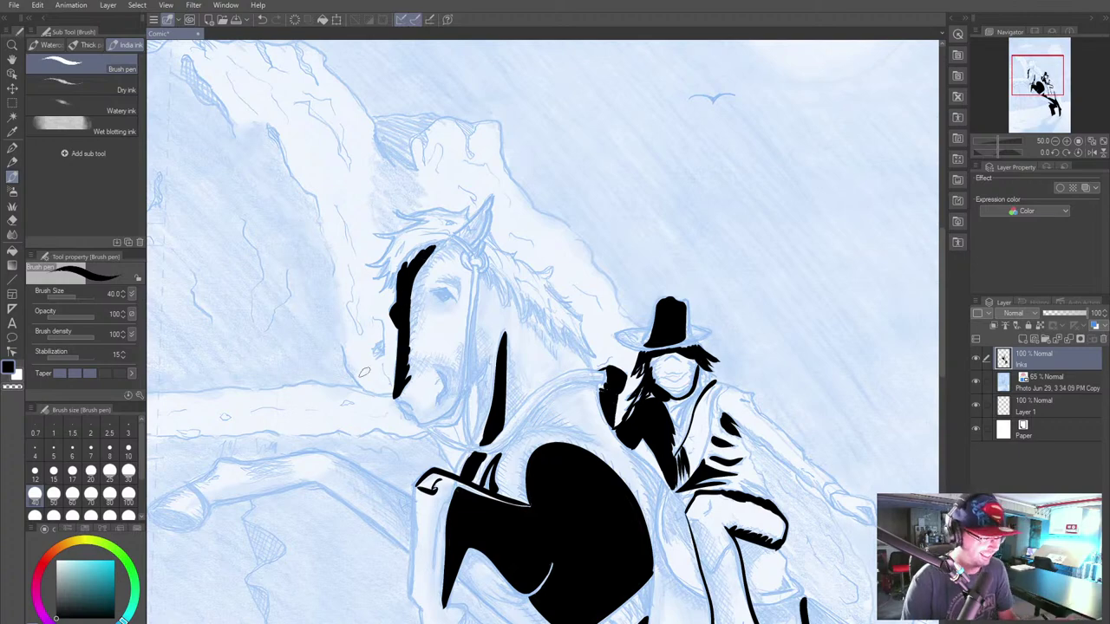
Step: Feather the inner edge of the horse's face shadow with short jagged strokes, and extend the shadow up to the bridle
mouse_move(362, 483)
mouse_down()
mouse_move(327, 346)
mouse_move(331, 298)
mouse_up()
drag(437, 205, 330, 308)
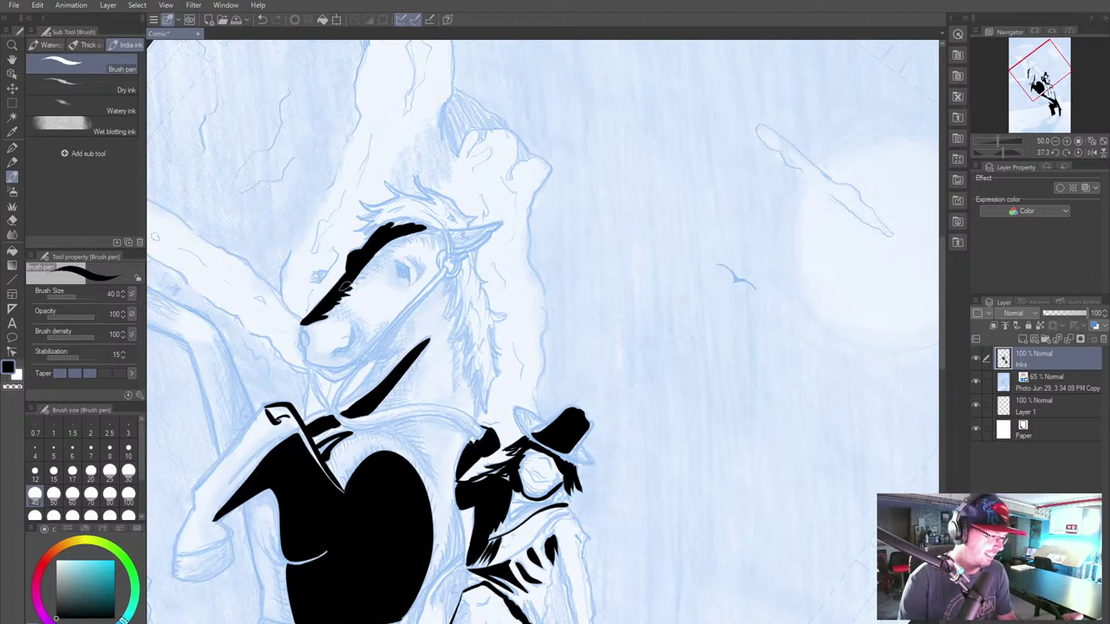
drag(353, 274, 380, 264)
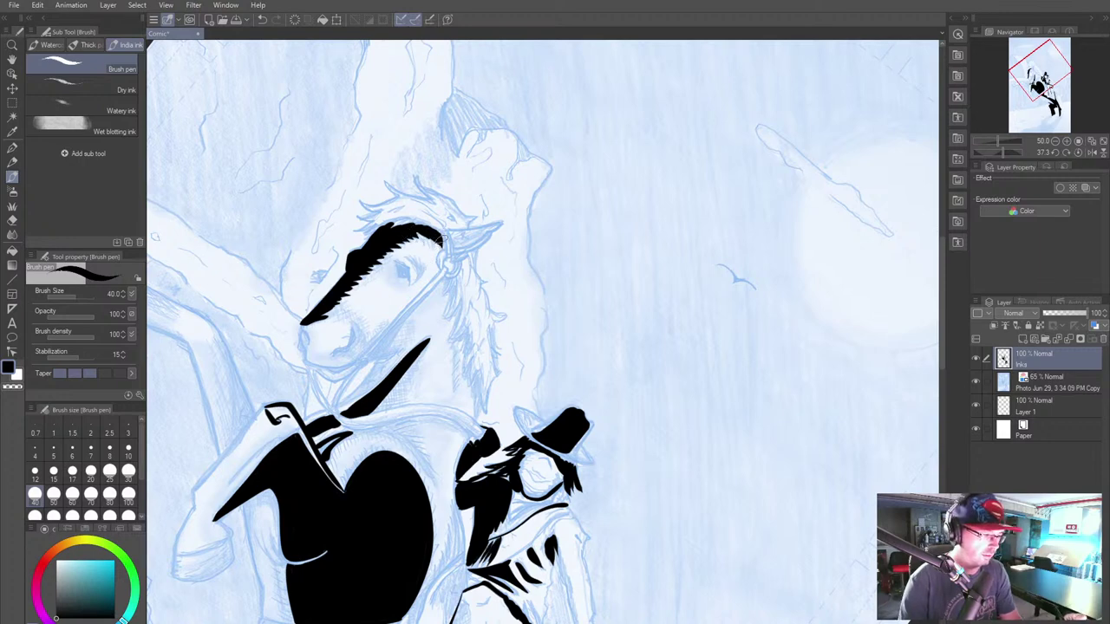
Step: Ink the shadowed side of the horse's ear solid black, from the bridle to the ear tip
mouse_move(434, 232)
mouse_down()
mouse_move(446, 247)
mouse_move(408, 294)
mouse_move(395, 366)
mouse_up()
mouse_move(444, 408)
mouse_down()
mouse_move(569, 218)
mouse_move(548, 262)
mouse_up()
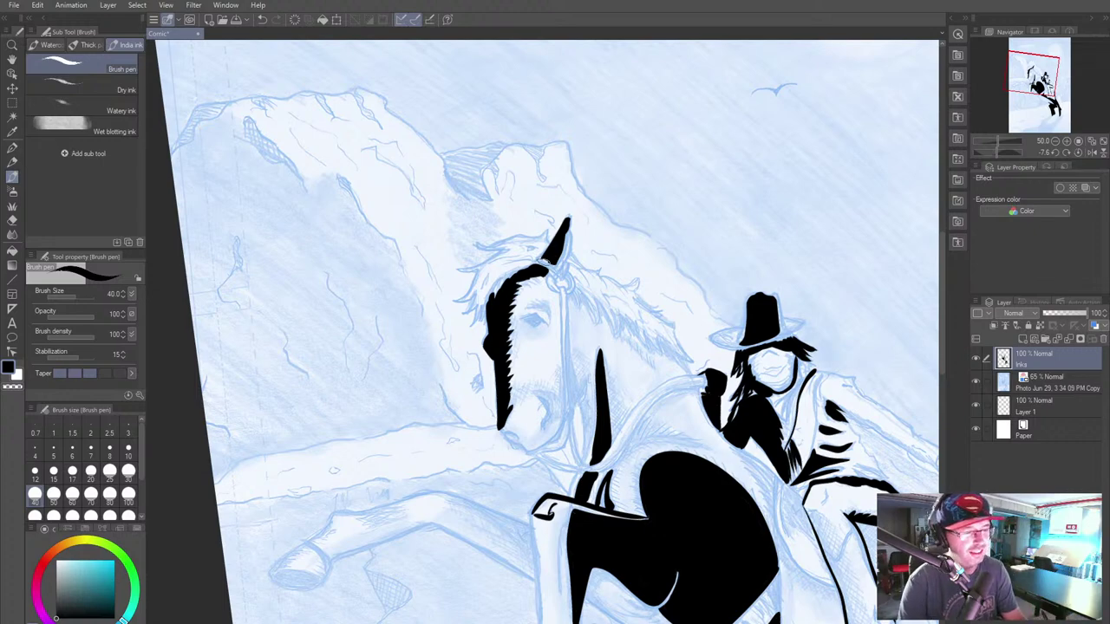
drag(546, 262, 550, 266)
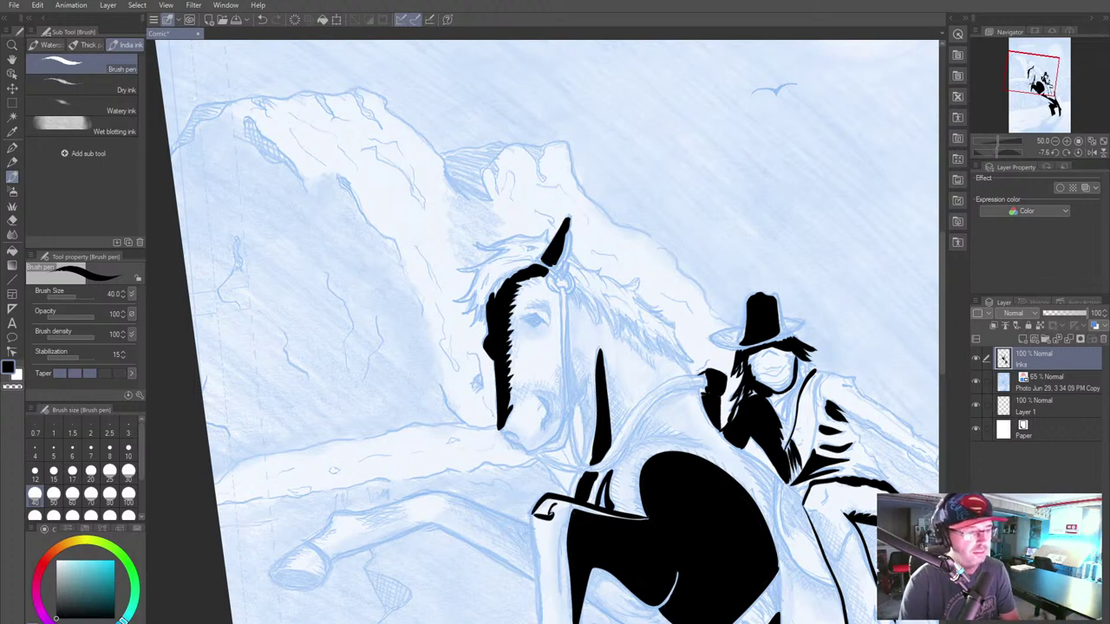
Step: Reset the canvas rotation, set the Brush pen size to 10, and ink a thin line around the front of the horse's muzzle
drag(589, 580, 474, 511)
key(ctrl+at)
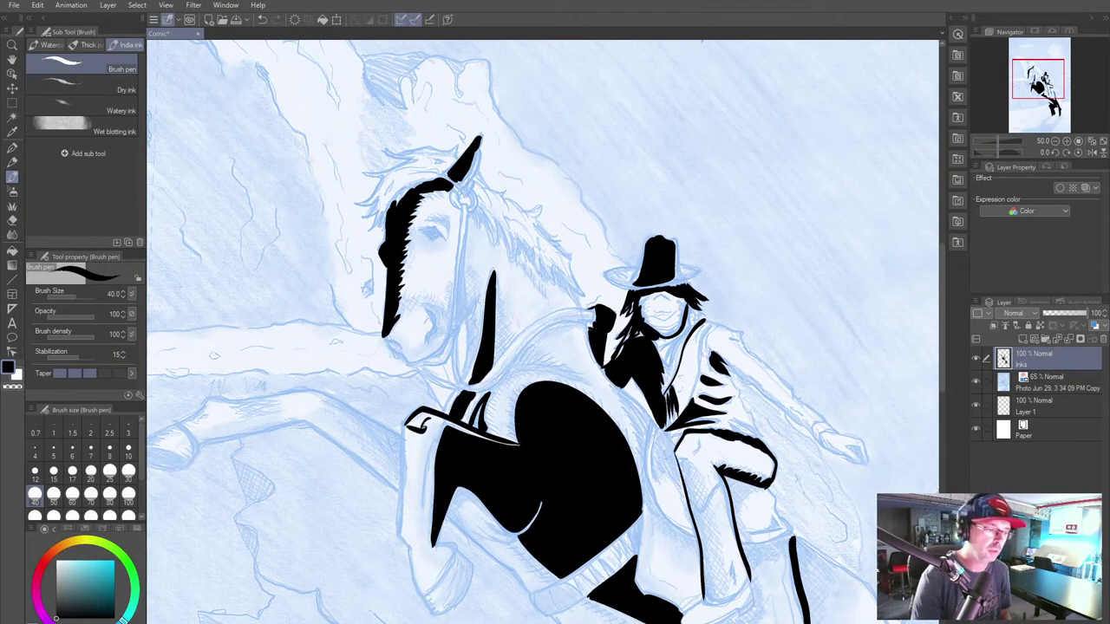
drag(655, 384, 705, 390)
mouse_move(610, 482)
mouse_down()
mouse_move(734, 572)
mouse_move(739, 623)
mouse_up()
mouse_move(656, 414)
mouse_down()
mouse_move(705, 415)
mouse_move(724, 375)
mouse_move(684, 379)
mouse_up()
key(bracketleft)
key(bracketleft)
key(bracketleft)
key(bracketleft)
key(bracketleft)
key(bracketleft)
key(bracketleft)
key(bracketleft)
key(bracketleft)
key(bracketright)
key(bracketright)
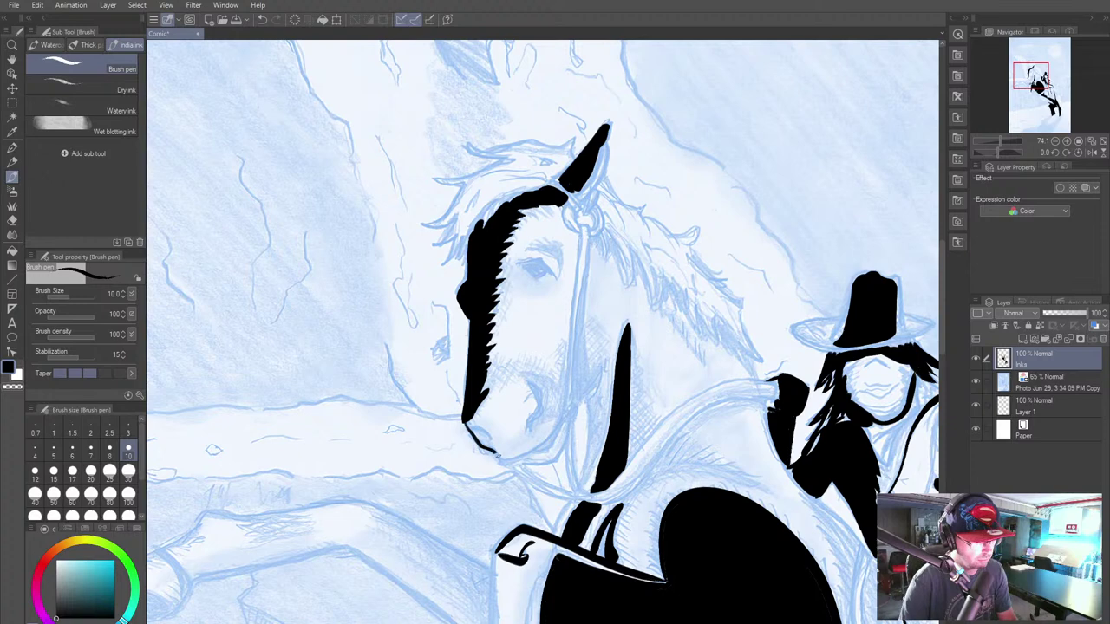
Step: Ink the bridle's cheek strap as two thin lines, and add the bit ring with the strap hanging below it
drag(567, 400, 583, 223)
drag(588, 273, 573, 396)
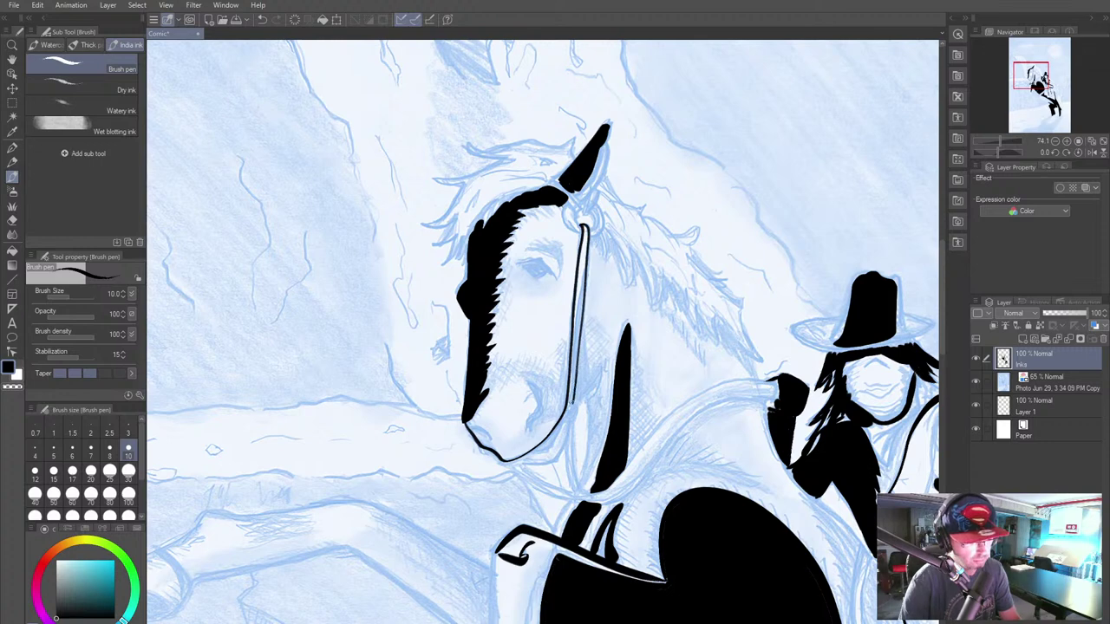
mouse_move(568, 411)
mouse_down()
mouse_move(571, 423)
mouse_move(571, 408)
mouse_up()
key(ctrl+z)
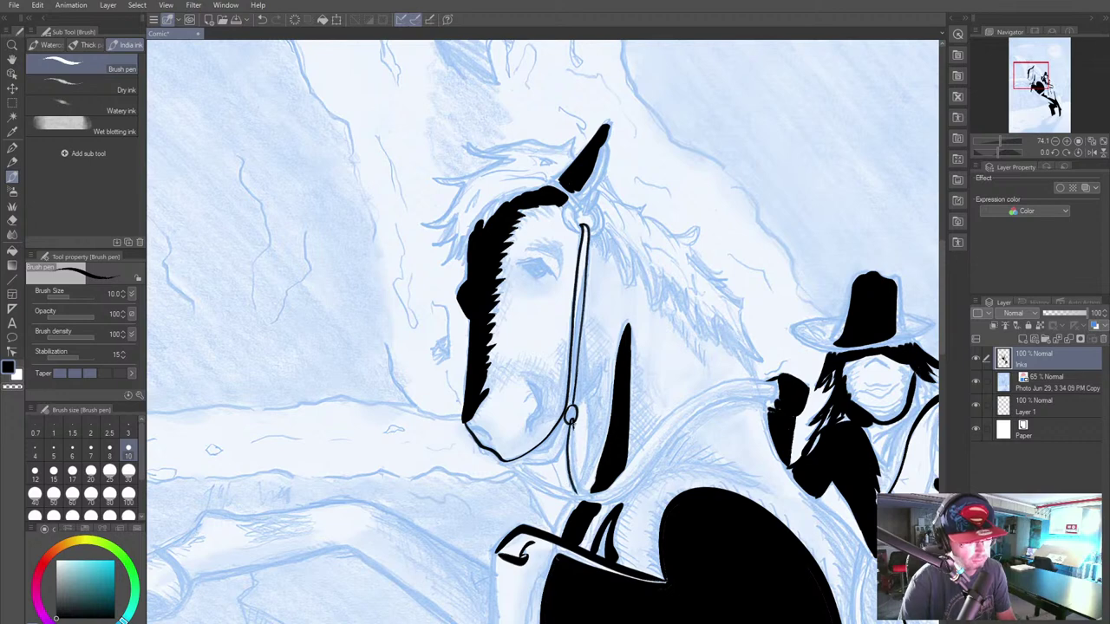
drag(572, 442, 577, 494)
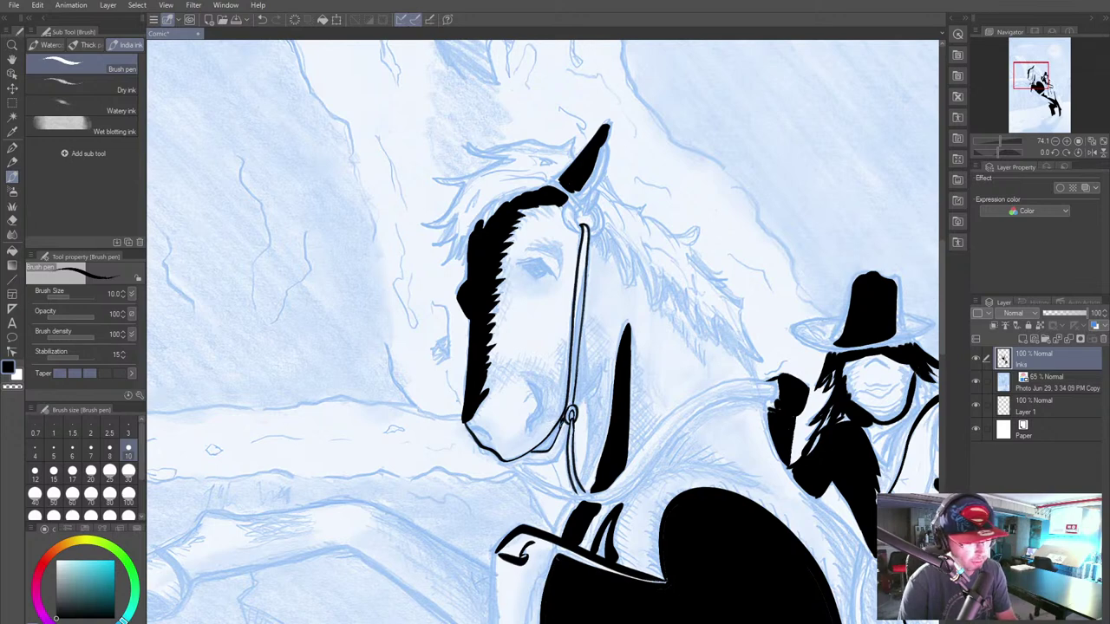
Step: Set the Brush pen size to 20, then thicken the line under the horse's chin and ink the shadow between the lower lip and bridle
key(bracketright)
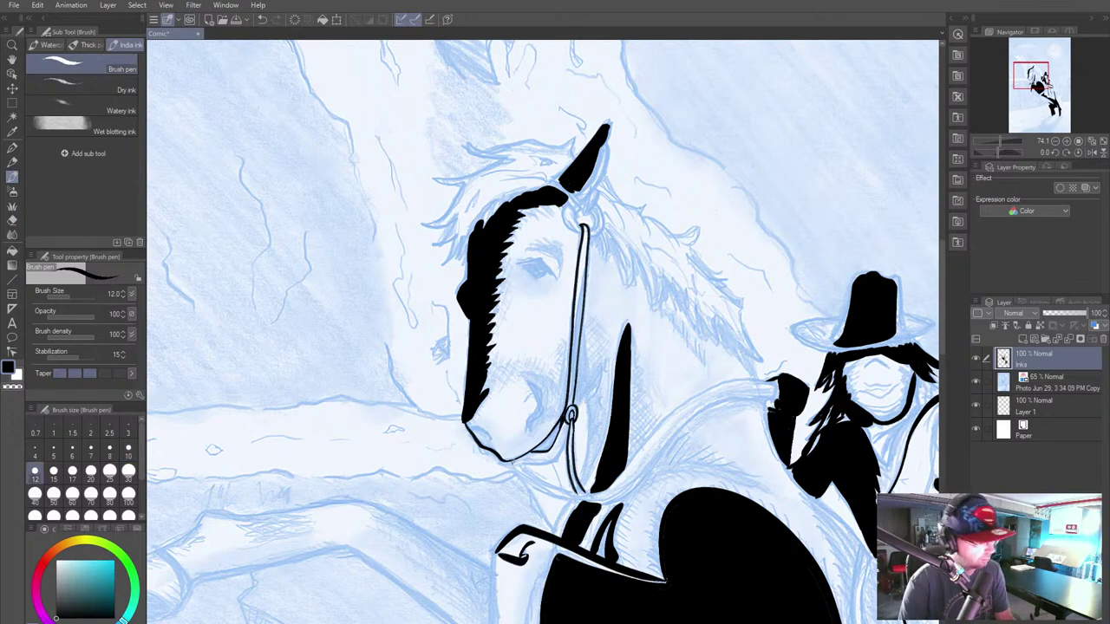
key(bracketright)
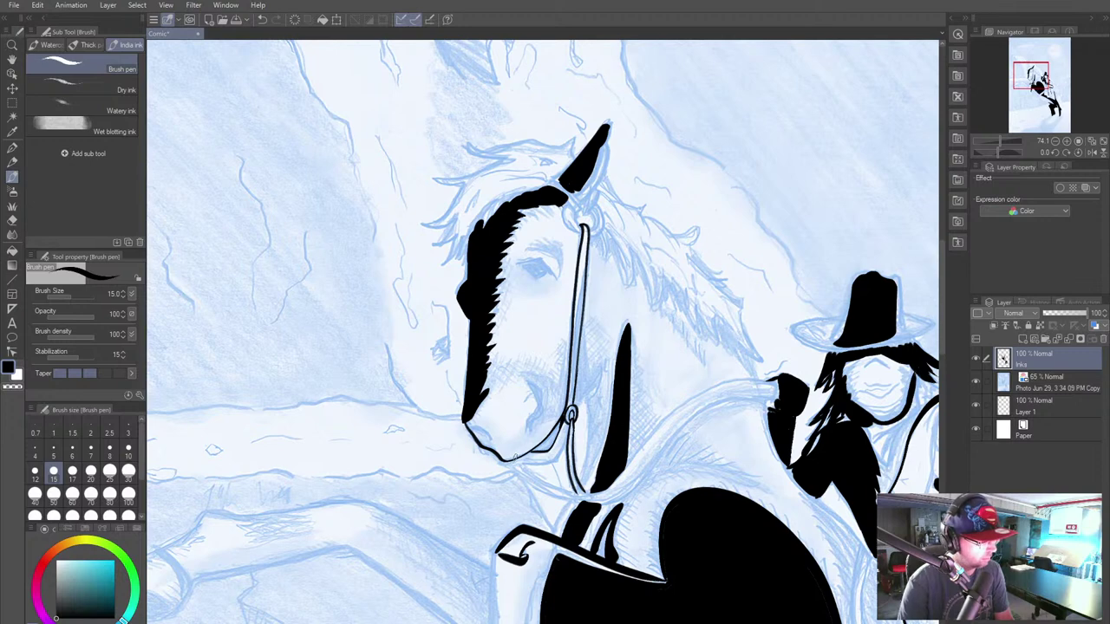
key(bracketright)
key(bracketright)
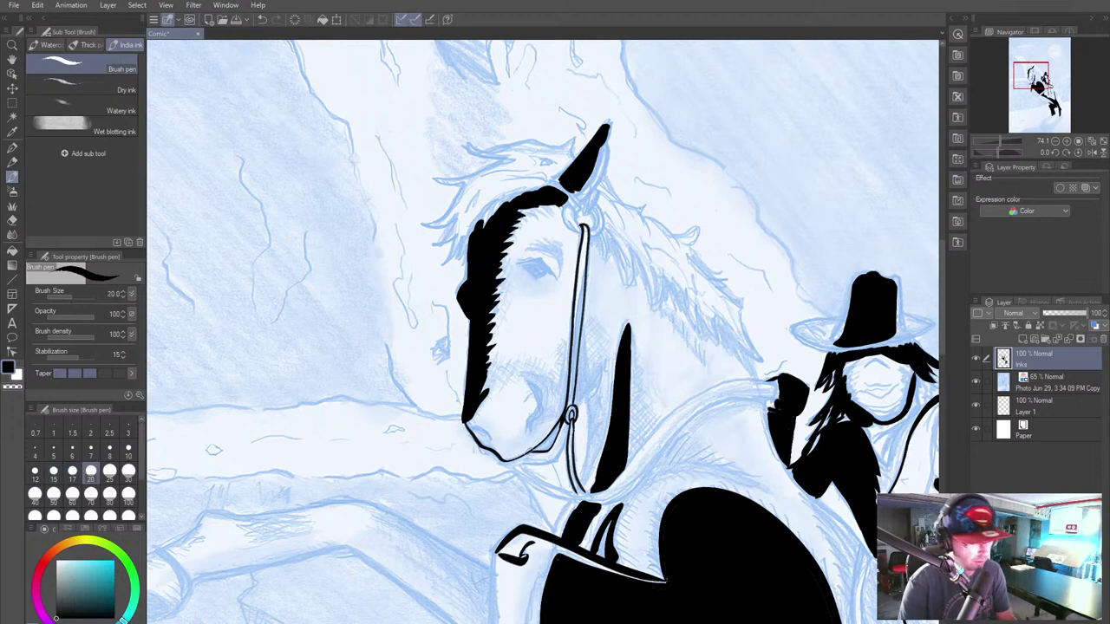
mouse_move(507, 461)
mouse_down()
mouse_move(548, 465)
mouse_move(565, 423)
mouse_up()
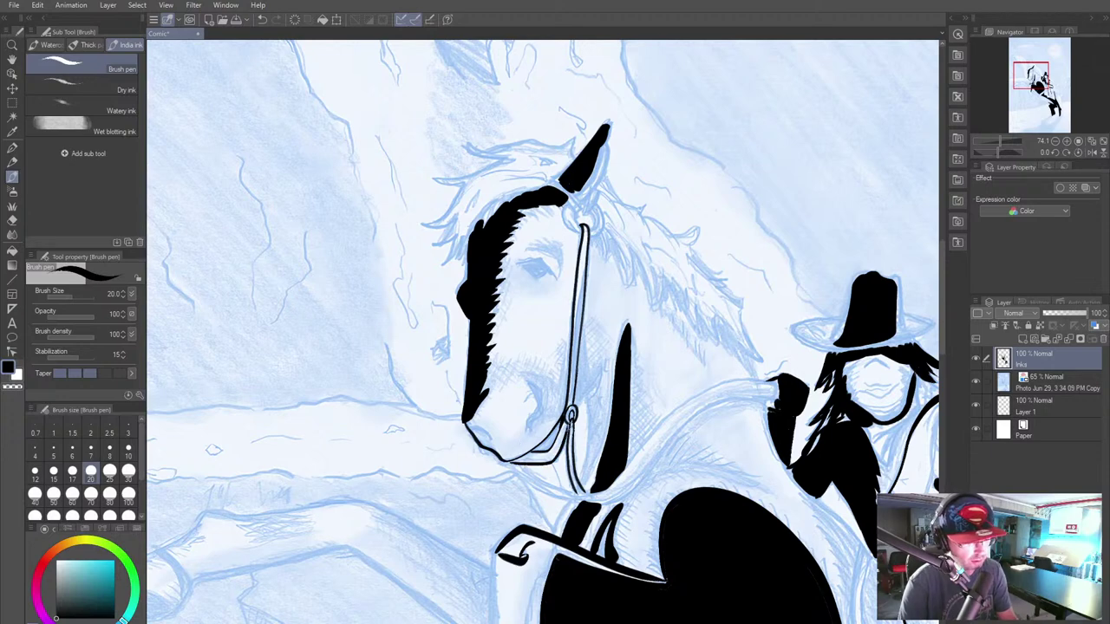
mouse_move(533, 450)
mouse_down()
mouse_move(563, 418)
mouse_move(538, 451)
mouse_up()
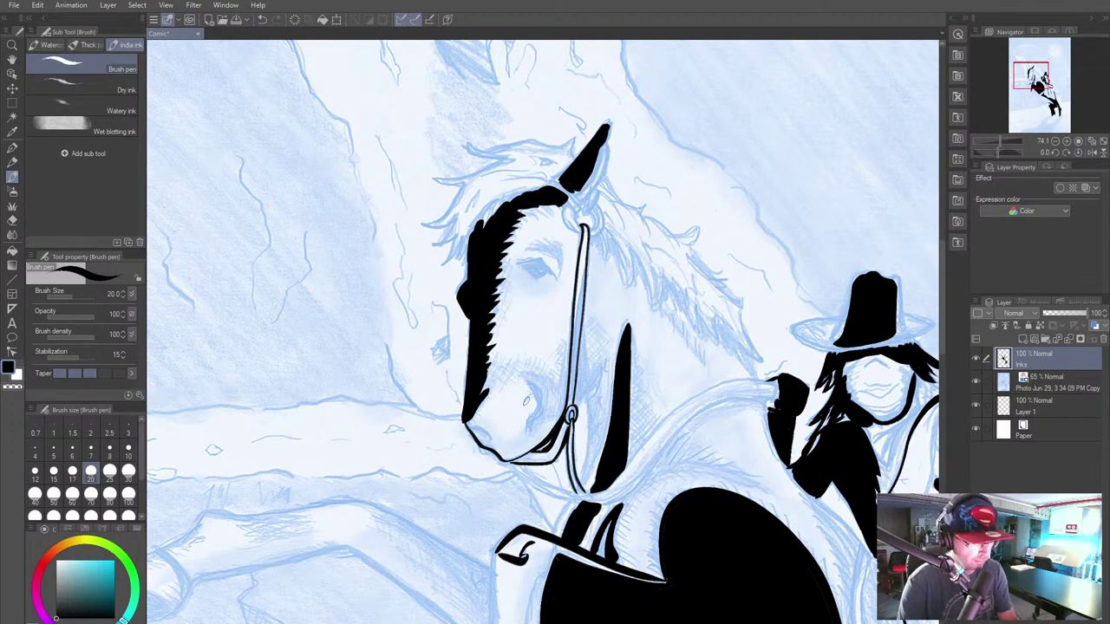
Step: Ink the horse's near nostril with a black shadow running back to the cheek strap, and mark the far nostril at the muzzle's front
mouse_move(527, 384)
mouse_down()
mouse_move(545, 398)
mouse_move(529, 426)
mouse_up()
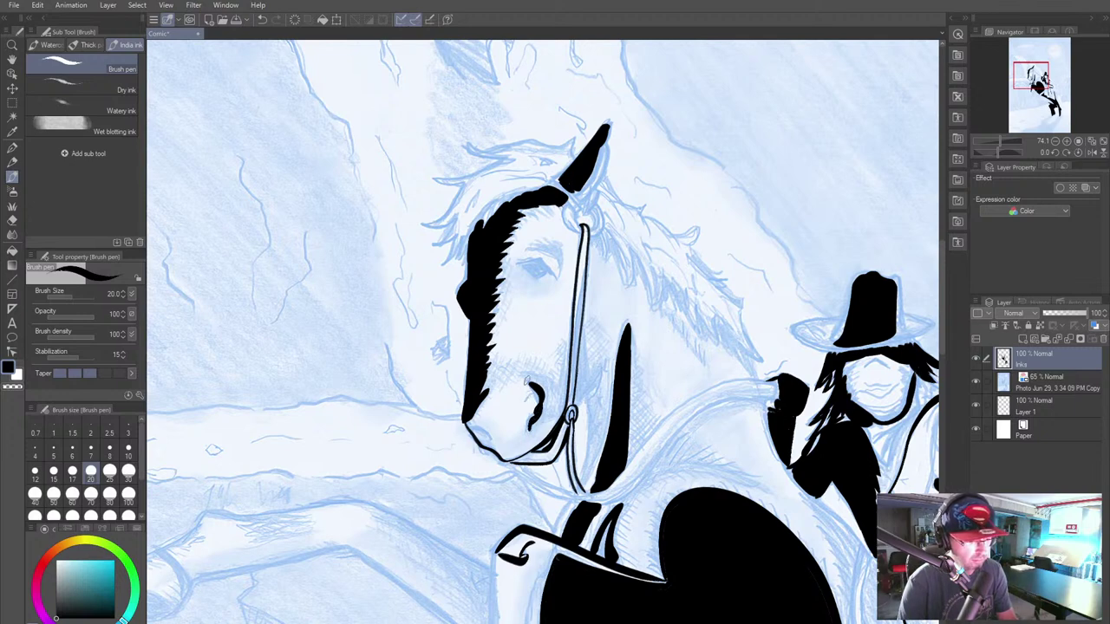
mouse_move(525, 385)
mouse_down()
mouse_move(549, 374)
mouse_move(558, 417)
mouse_move(568, 350)
mouse_up()
mouse_move(557, 404)
mouse_down()
mouse_move(568, 364)
mouse_move(559, 413)
mouse_up()
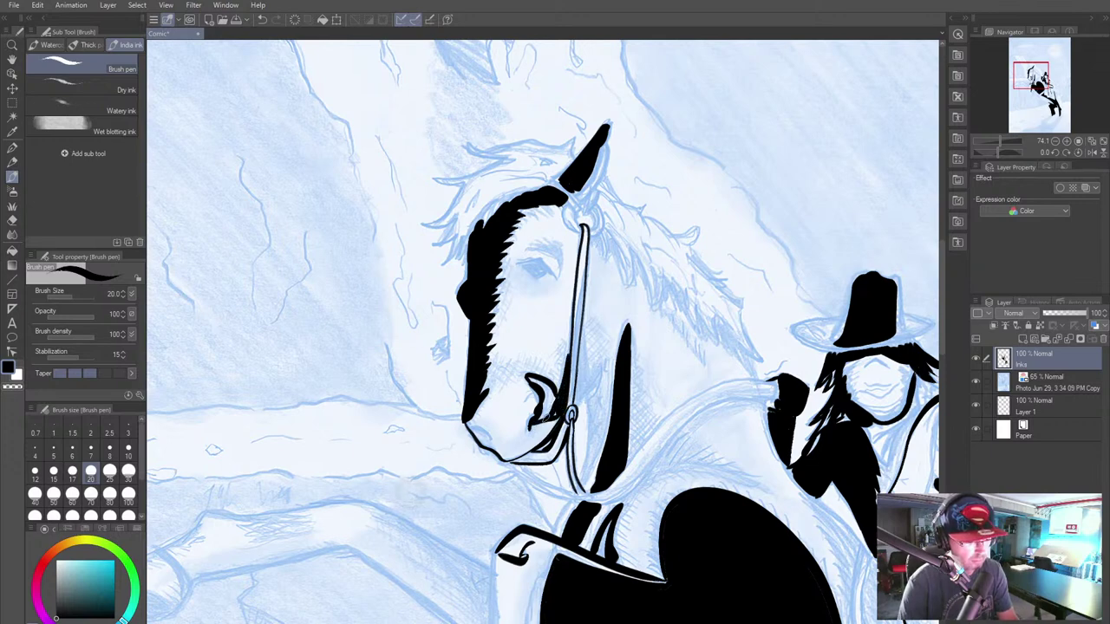
mouse_move(550, 399)
mouse_down()
mouse_move(544, 415)
mouse_move(548, 390)
mouse_move(553, 406)
mouse_up()
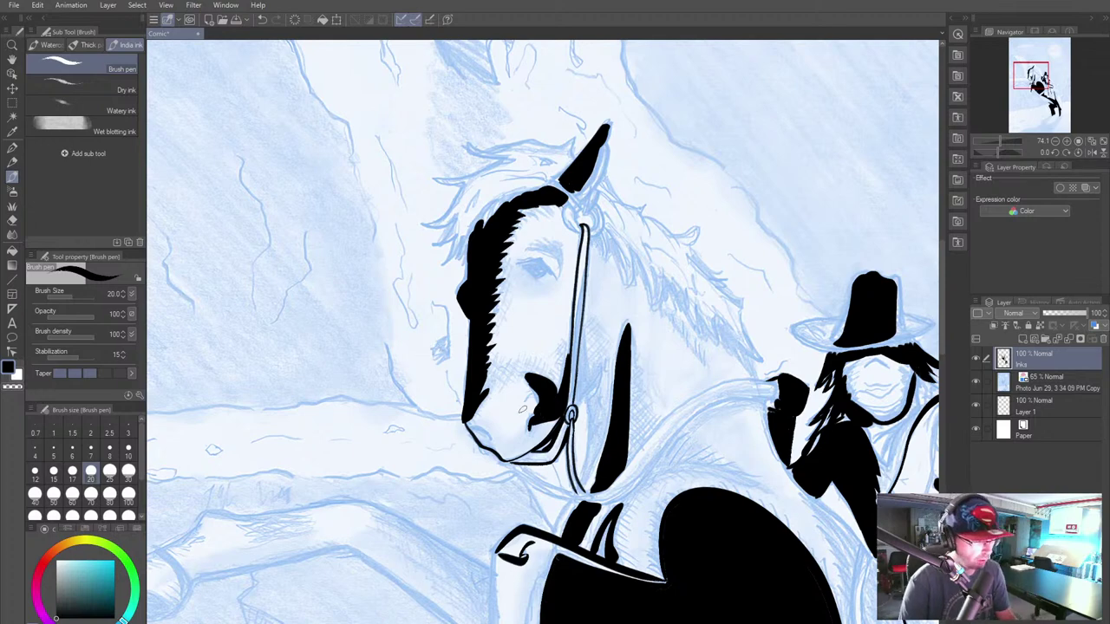
drag(546, 398, 526, 399)
drag(470, 425, 488, 440)
key(ctrl+z)
key(ctrl+z)
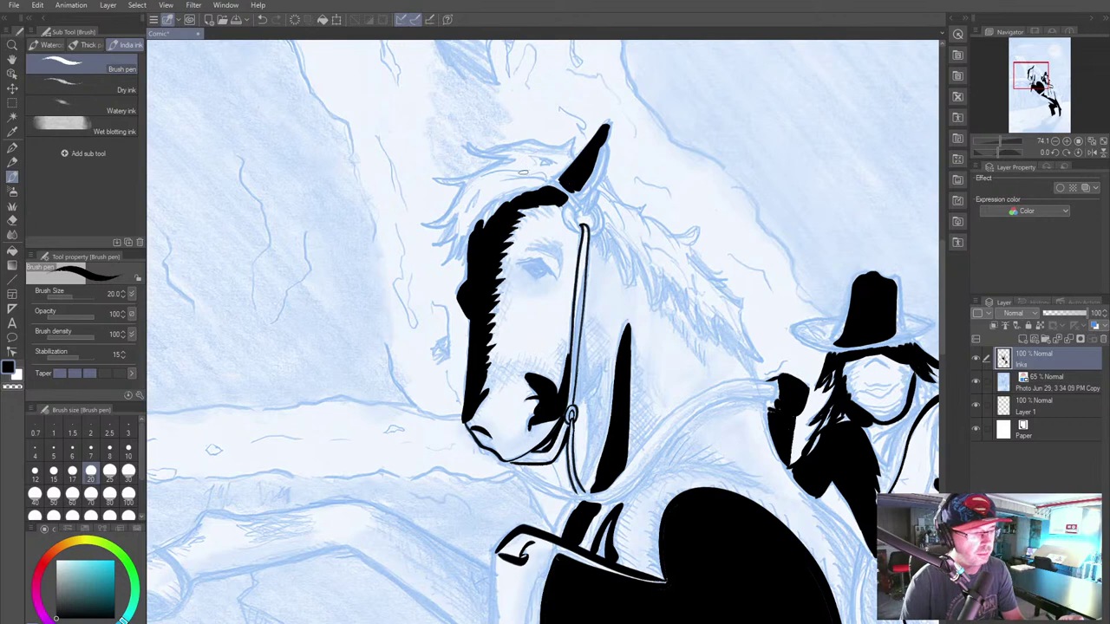
Step: Ink the horse's eye with a dark pupil, and add jagged shadow strokes on the brow and forehead above it
drag(519, 262, 555, 278)
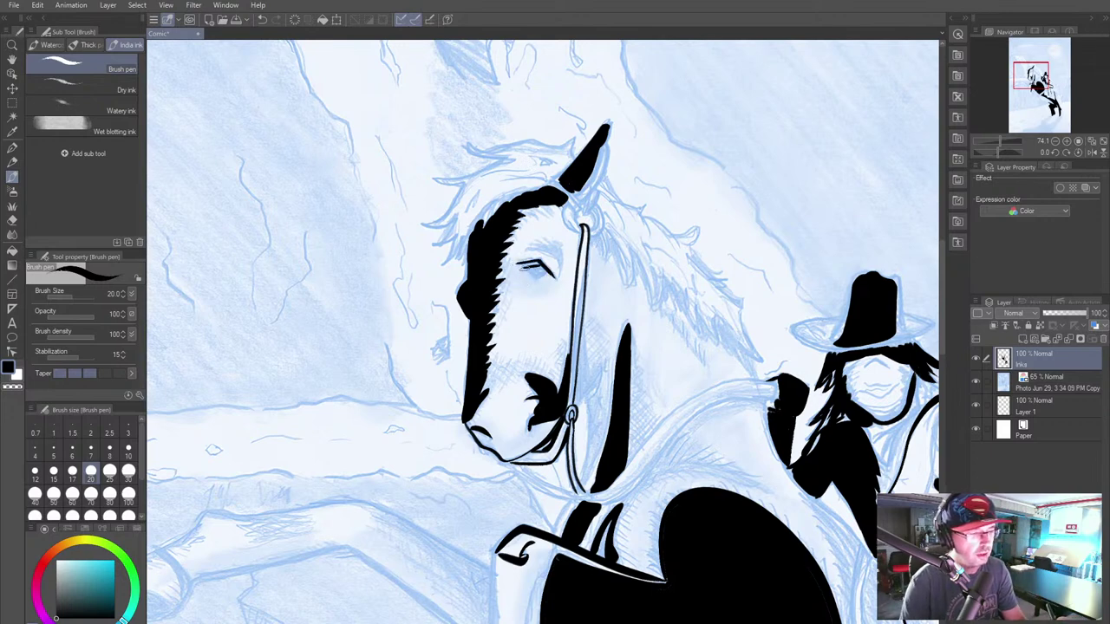
drag(521, 267, 550, 274)
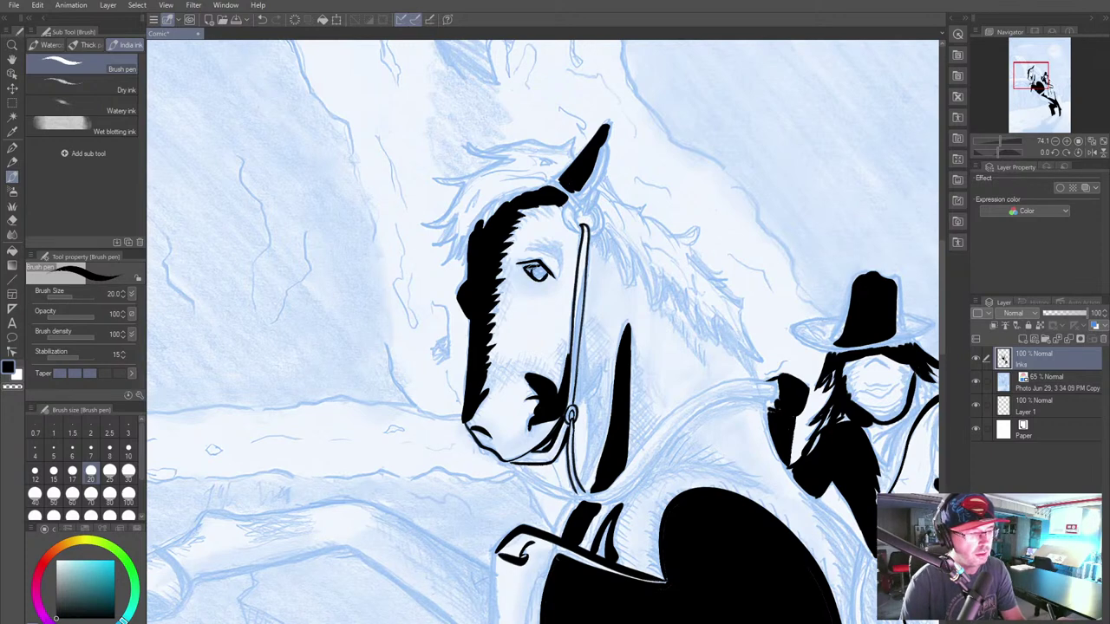
drag(534, 267, 542, 277)
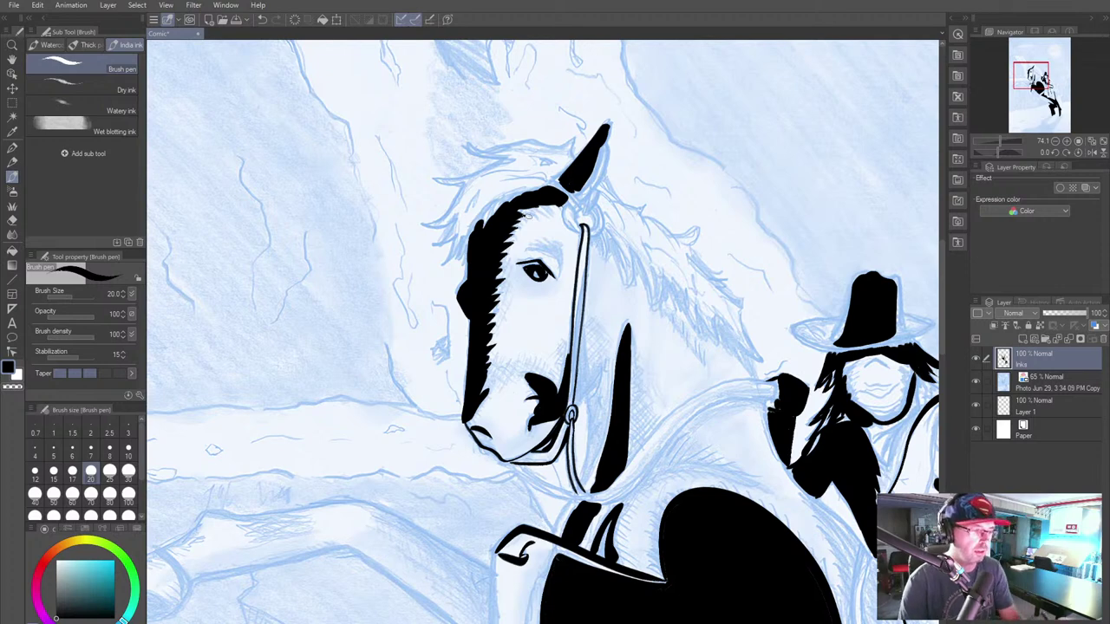
mouse_move(541, 253)
mouse_down()
mouse_move(561, 271)
mouse_move(545, 249)
mouse_up()
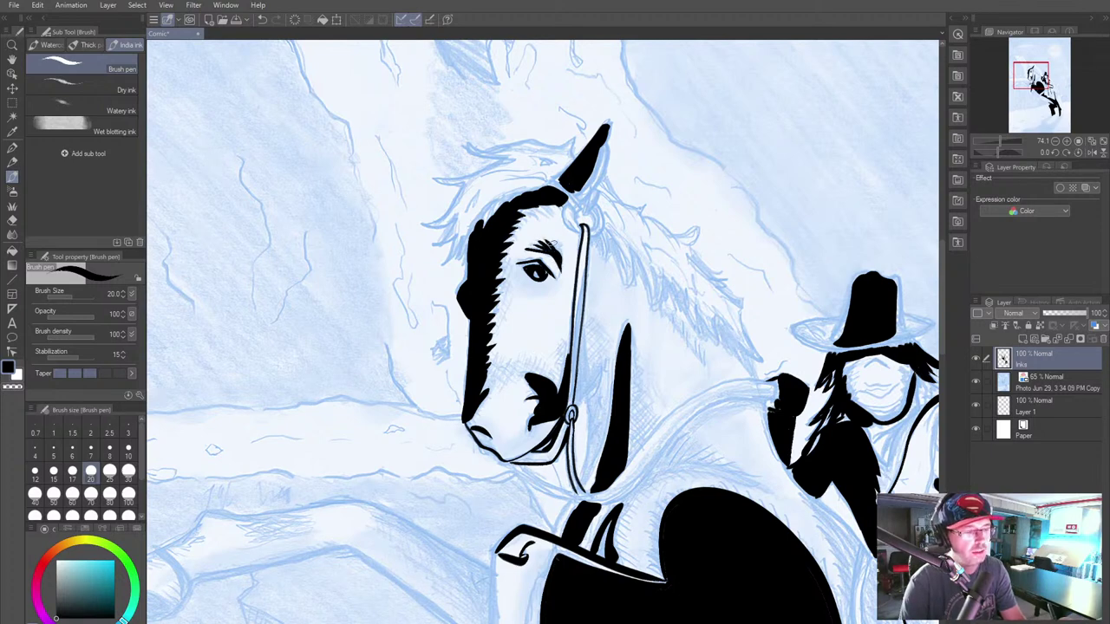
mouse_move(553, 244)
mouse_down()
mouse_move(562, 266)
mouse_move(564, 242)
mouse_up()
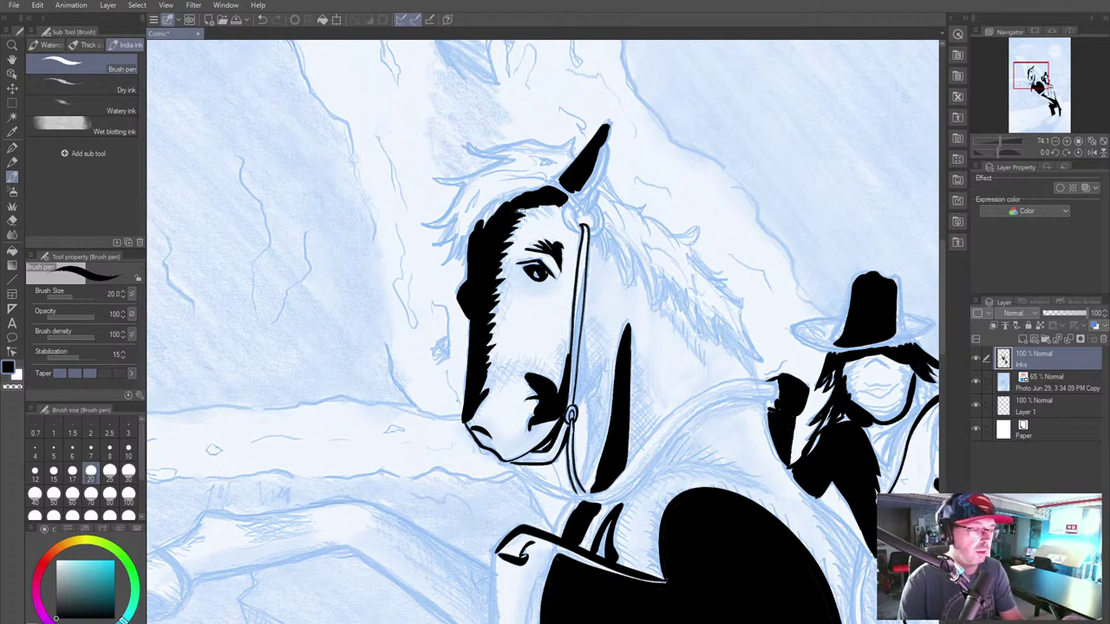
drag(524, 217, 543, 207)
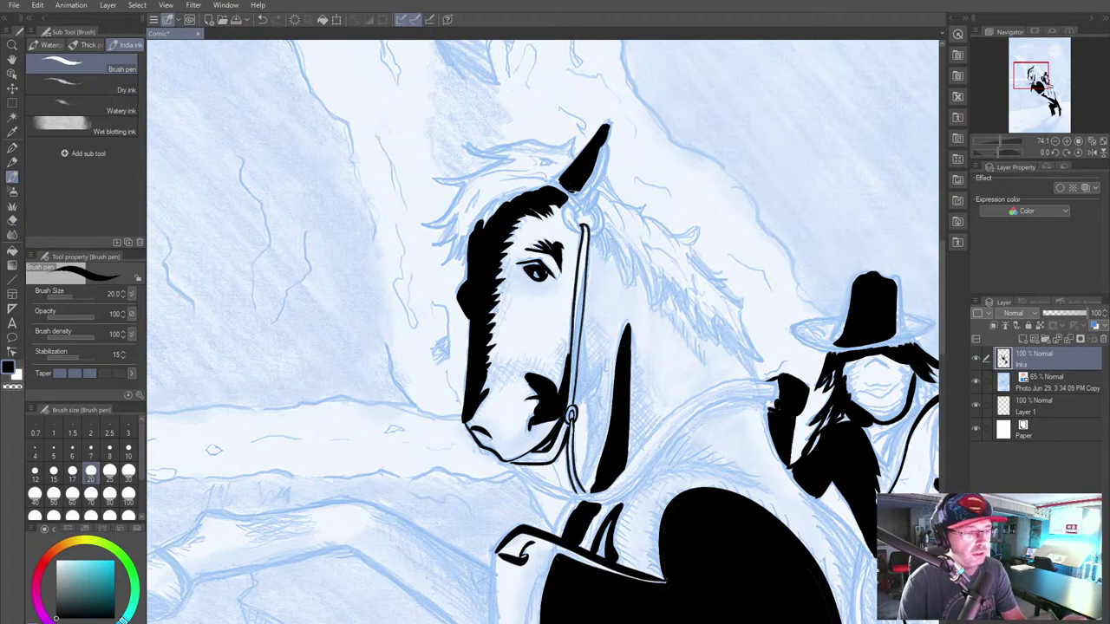
Step: Ink the bridle's upper ring and the strap crossing the ear base, and finish the ear's black fill with a thin outline along its lit edge
mouse_move(562, 214)
mouse_down()
mouse_move(574, 234)
mouse_move(583, 211)
mouse_move(572, 196)
mouse_move(580, 213)
mouse_up()
key(ctrl+z)
key(ctrl+z)
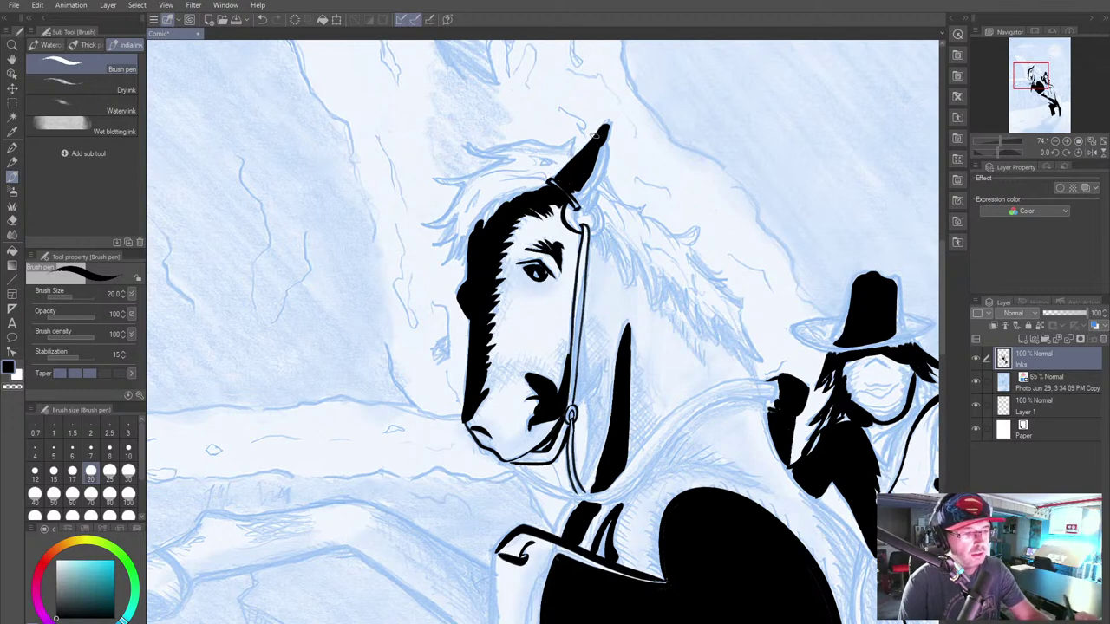
drag(606, 125, 593, 155)
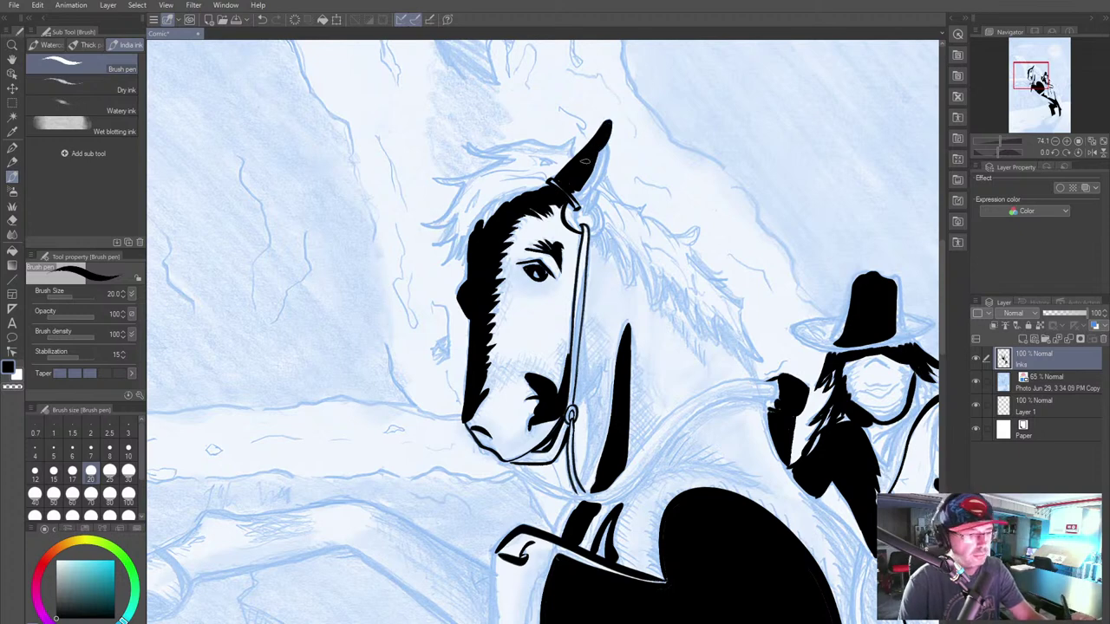
drag(598, 152, 572, 195)
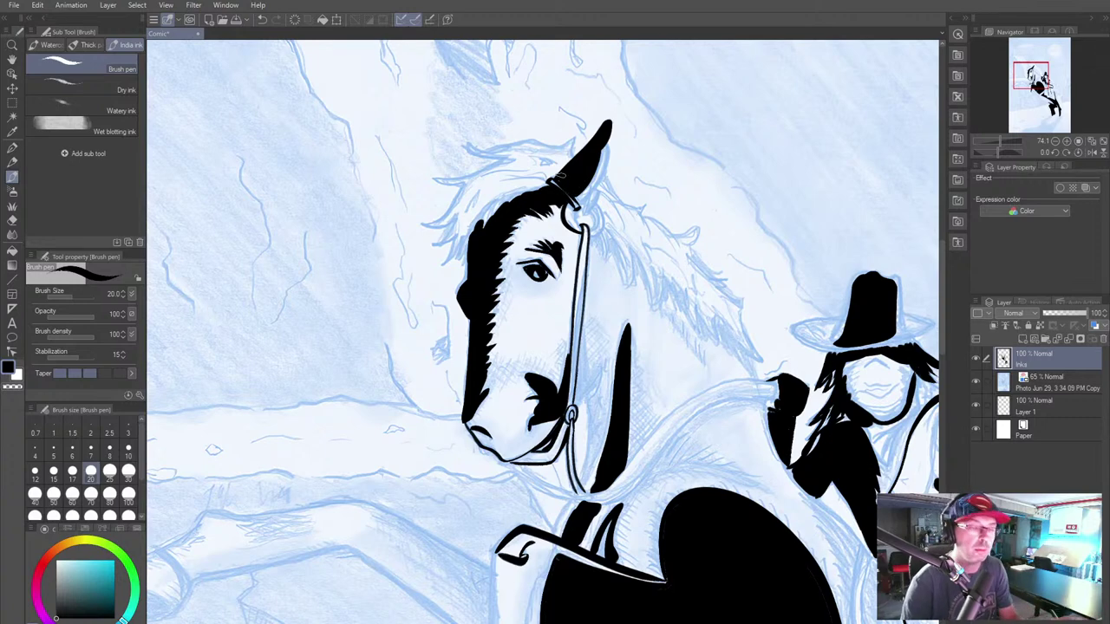
mouse_move(574, 206)
mouse_down()
mouse_move(572, 221)
mouse_move(598, 222)
mouse_up()
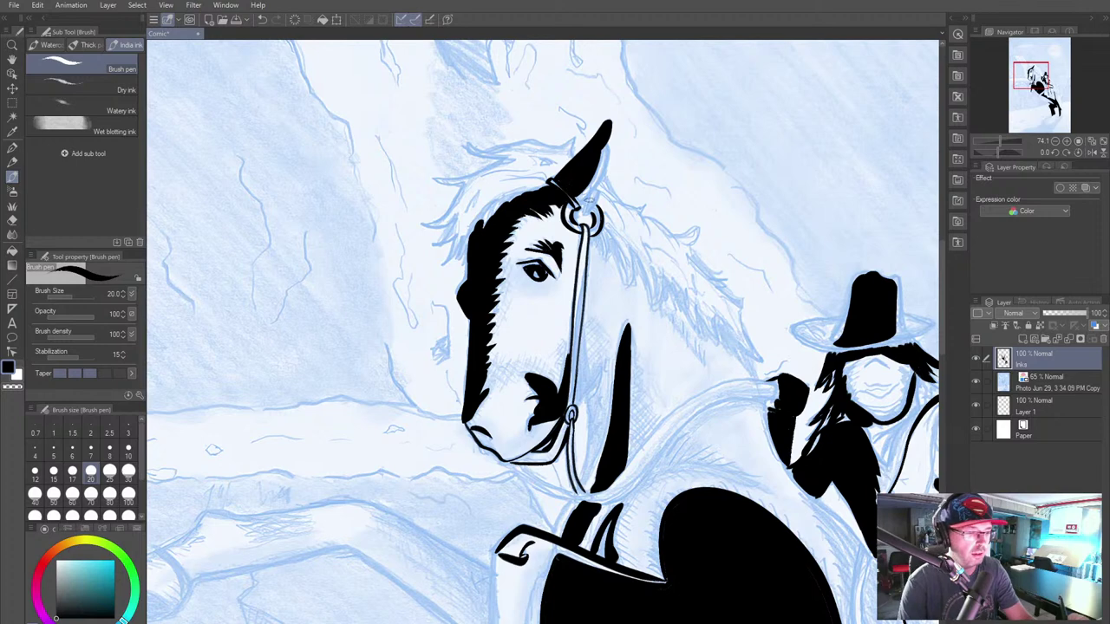
drag(581, 215, 595, 190)
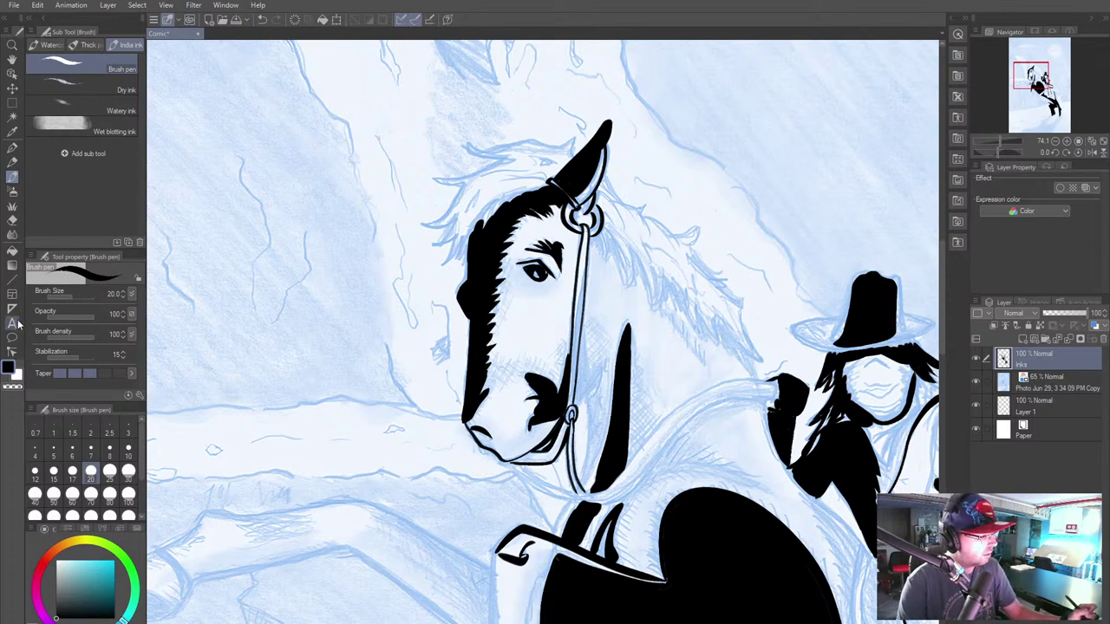
Step: Erase hair-like notches into the upper edge of the face shadow beneath the forelock
click(12, 219)
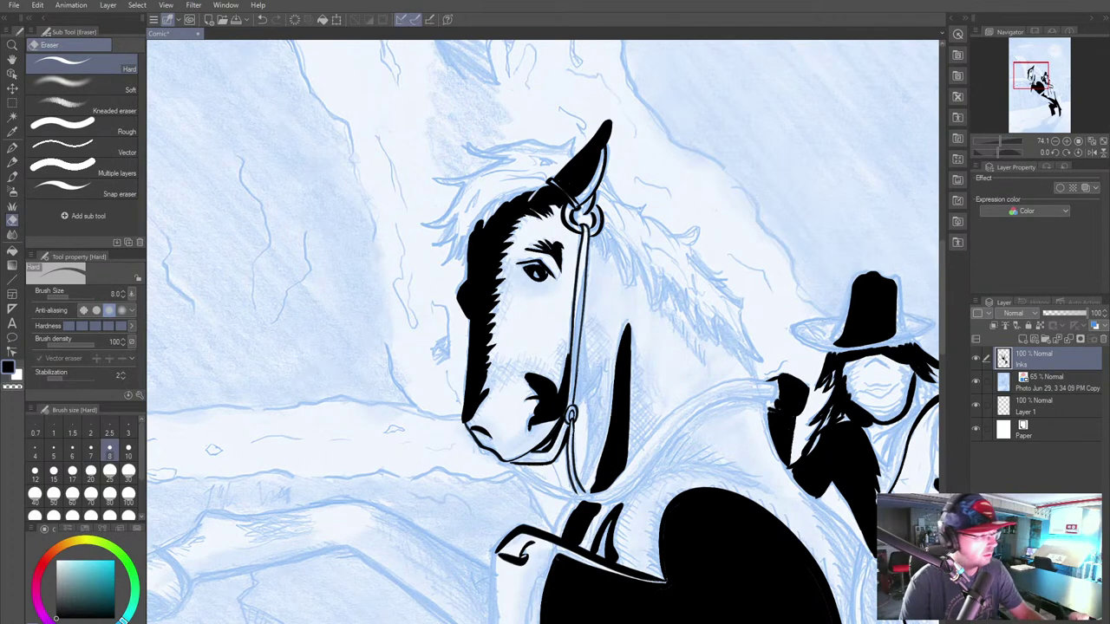
click(82, 189)
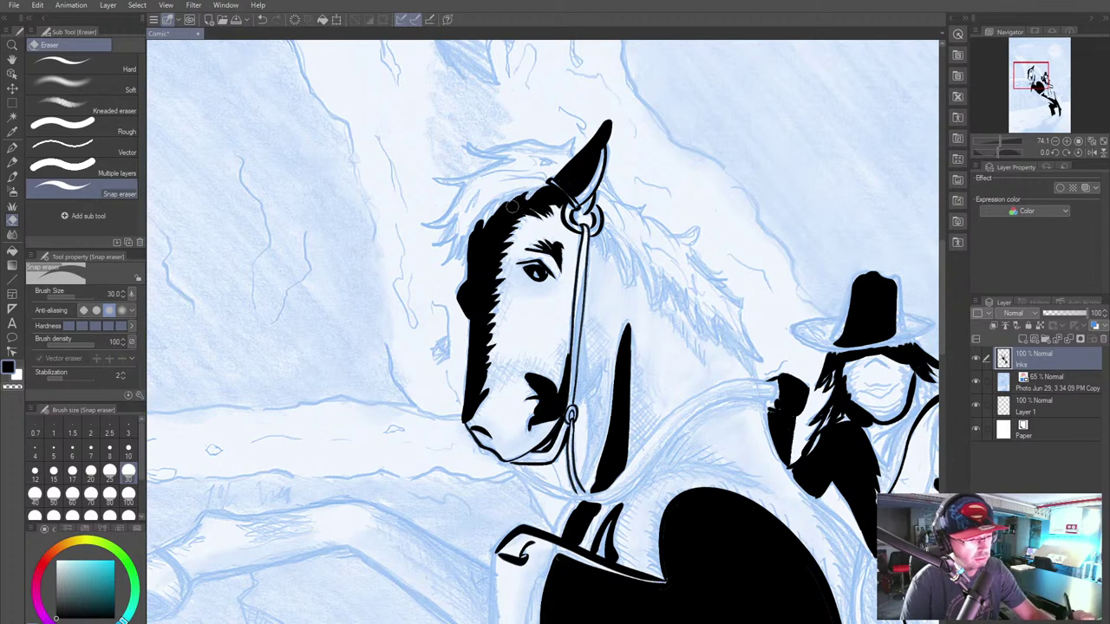
click(74, 76)
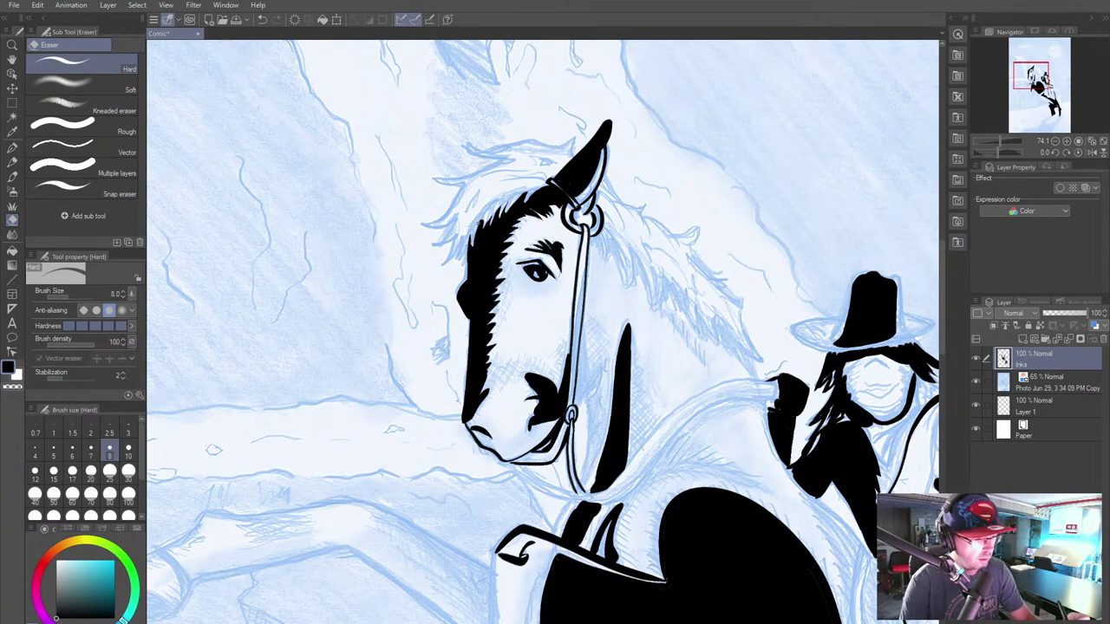
Step: Outline the horse's windblown forelock with the Brush pen, from the pointed tips over the forehead up to the ear
click(13, 176)
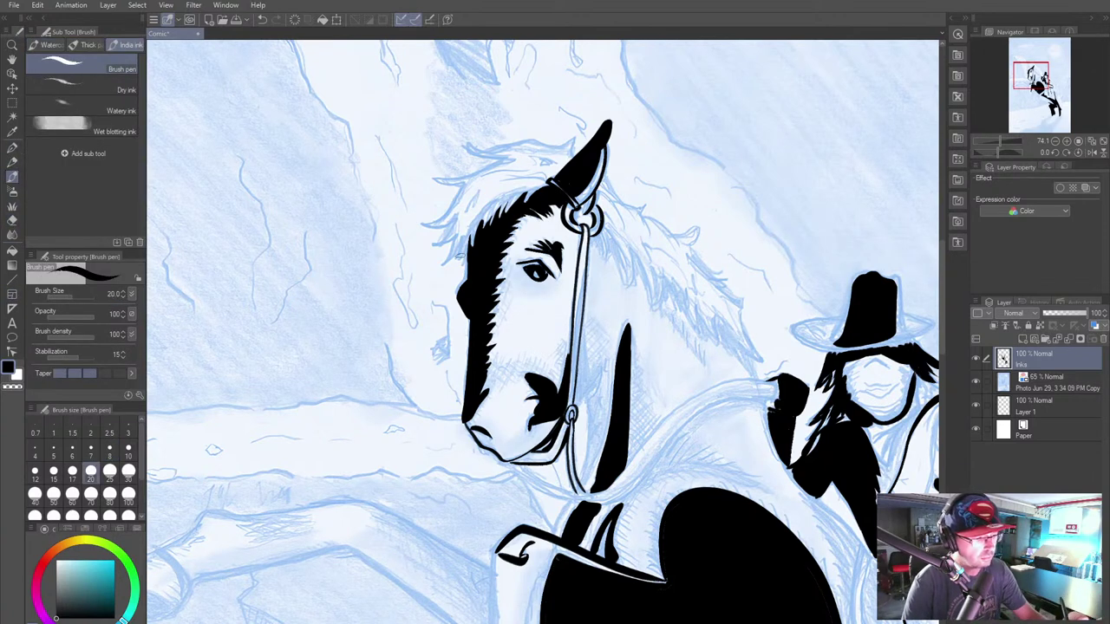
mouse_move(470, 238)
mouse_down()
mouse_move(440, 267)
mouse_move(457, 229)
mouse_move(436, 244)
mouse_move(441, 267)
mouse_move(457, 234)
mouse_move(423, 223)
mouse_up()
mouse_move(462, 184)
mouse_down()
mouse_move(445, 210)
mouse_move(432, 185)
mouse_up()
mouse_move(510, 154)
mouse_down()
mouse_move(459, 182)
mouse_move(463, 142)
mouse_move(574, 139)
mouse_up()
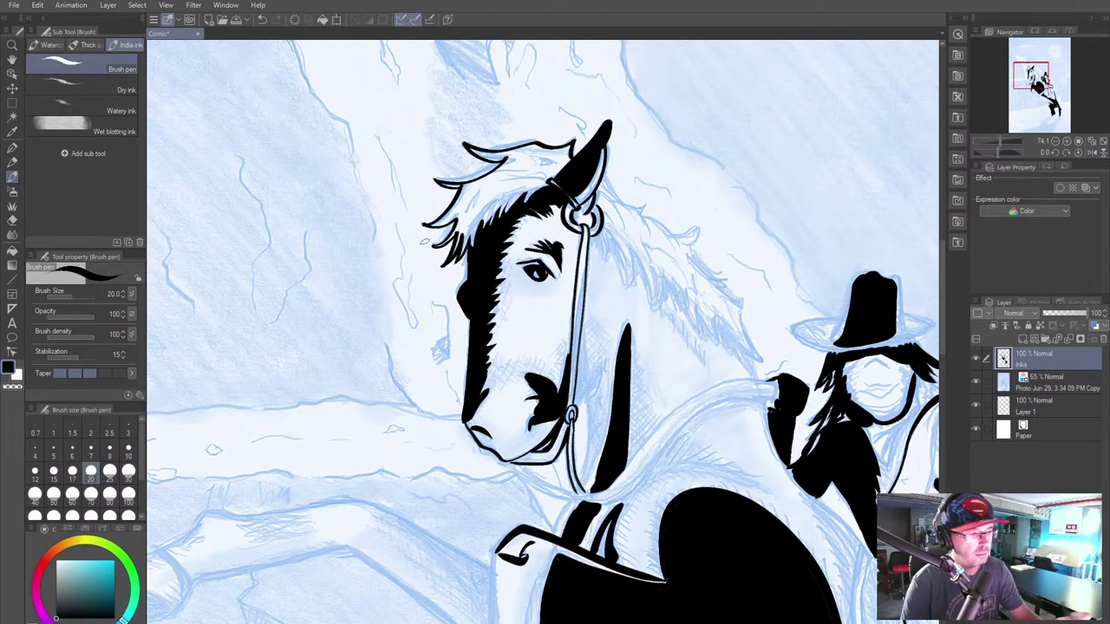
Step: Add short tapered hair strands inside the forelock and ink the small gap shape near the ear
mouse_move(492, 188)
mouse_down()
mouse_move(461, 216)
mouse_move(465, 238)
mouse_up()
mouse_move(505, 189)
mouse_down()
mouse_move(483, 213)
mouse_move(502, 192)
mouse_move(492, 192)
mouse_move(512, 186)
mouse_up()
drag(503, 191, 491, 198)
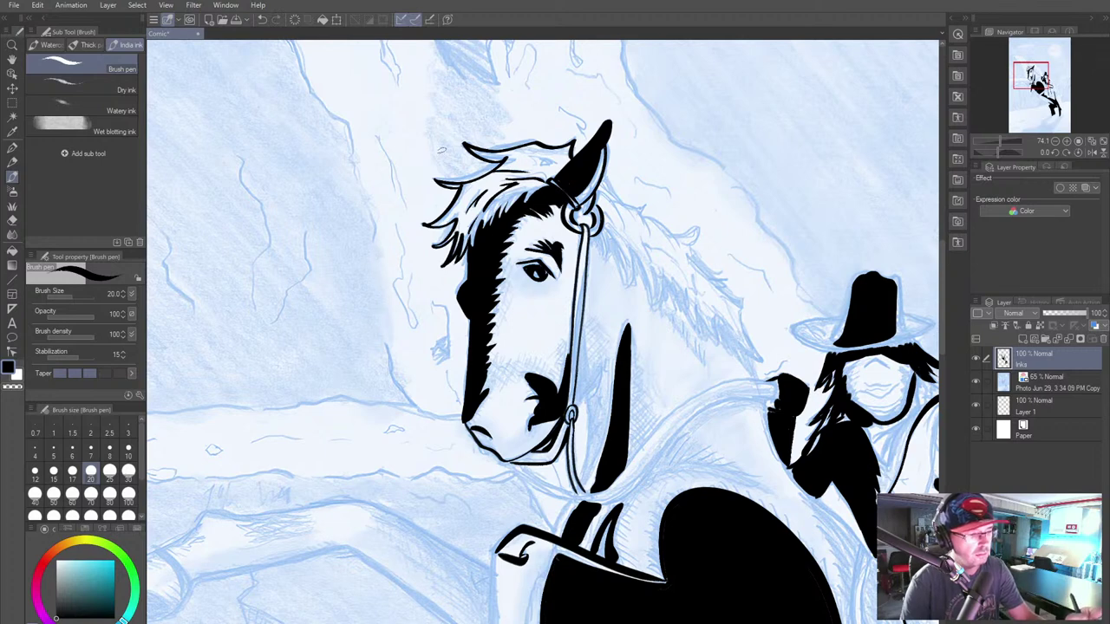
key(ctrl+z)
drag(506, 172, 529, 169)
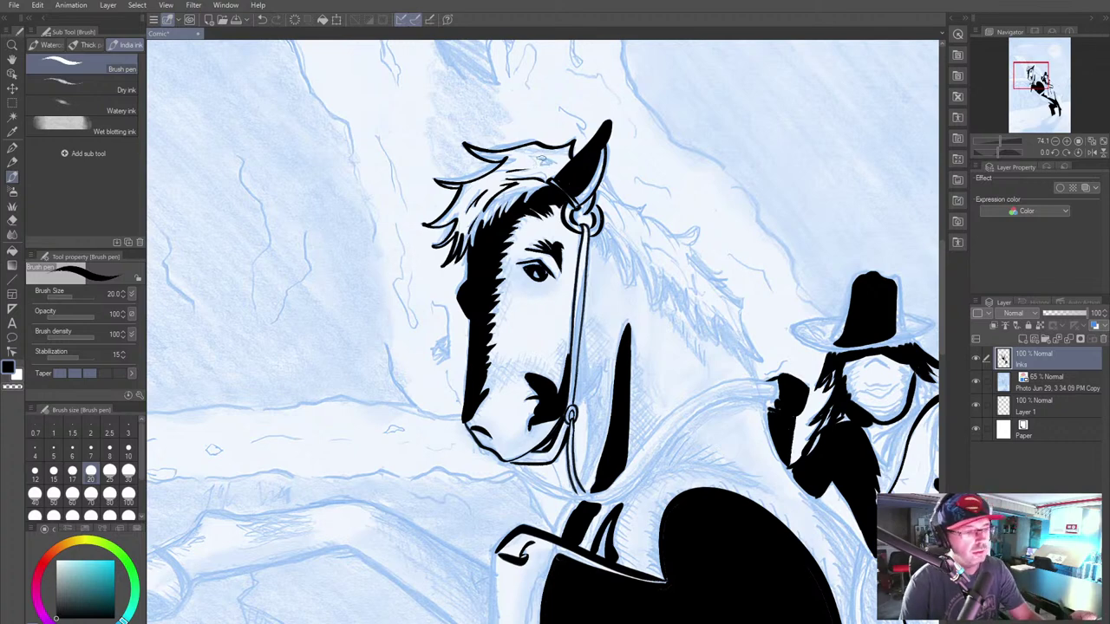
drag(536, 163, 555, 162)
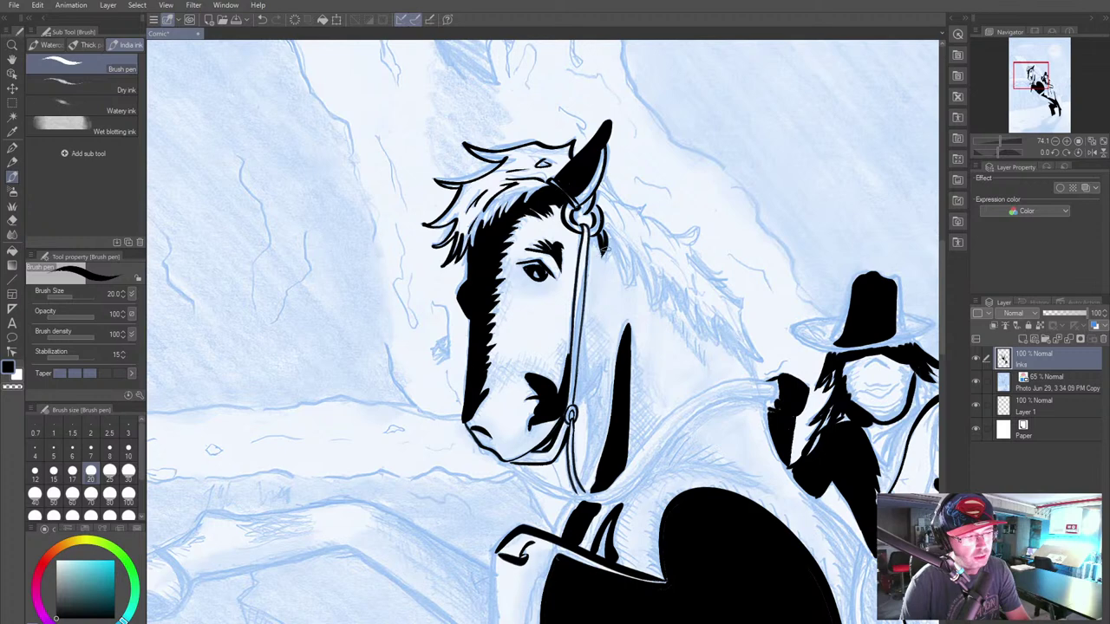
Step: Ink the mane's lower edge as thick jagged tufts running down the neck from the bridle ring to the mane's tip
mouse_move(608, 236)
mouse_down()
mouse_move(620, 274)
mouse_move(612, 239)
mouse_move(628, 285)
mouse_move(631, 250)
mouse_move(629, 287)
mouse_move(633, 263)
mouse_move(638, 300)
mouse_move(637, 263)
mouse_move(645, 308)
mouse_move(653, 270)
mouse_move(653, 308)
mouse_move(664, 277)
mouse_move(669, 302)
mouse_move(673, 287)
mouse_move(673, 304)
mouse_move(677, 293)
mouse_move(725, 350)
mouse_up()
mouse_move(710, 314)
mouse_down()
mouse_move(751, 370)
mouse_move(726, 346)
mouse_move(746, 369)
mouse_up()
drag(730, 332, 765, 364)
drag(742, 309, 763, 363)
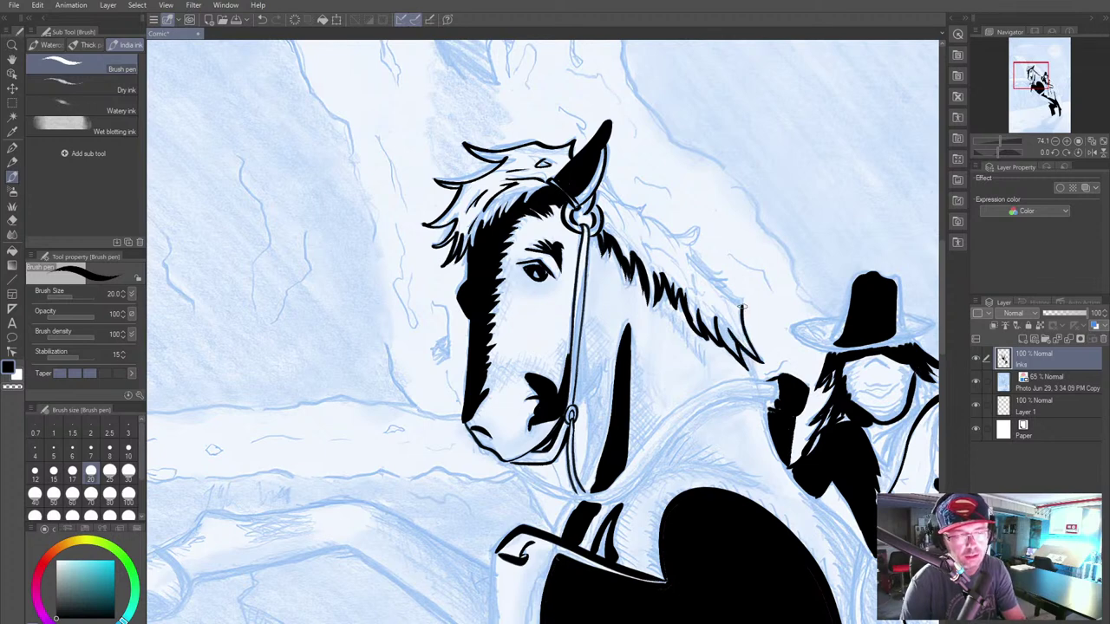
Step: Outline the mane's upper edge from its tip back to the ear, and add loose strand lines inside it
mouse_move(713, 283)
mouse_down()
mouse_move(739, 304)
mouse_move(728, 288)
mouse_up()
drag(692, 256, 704, 264)
mouse_move(682, 242)
mouse_down()
mouse_move(699, 260)
mouse_move(703, 229)
mouse_move(680, 237)
mouse_move(699, 222)
mouse_move(704, 233)
mouse_up()
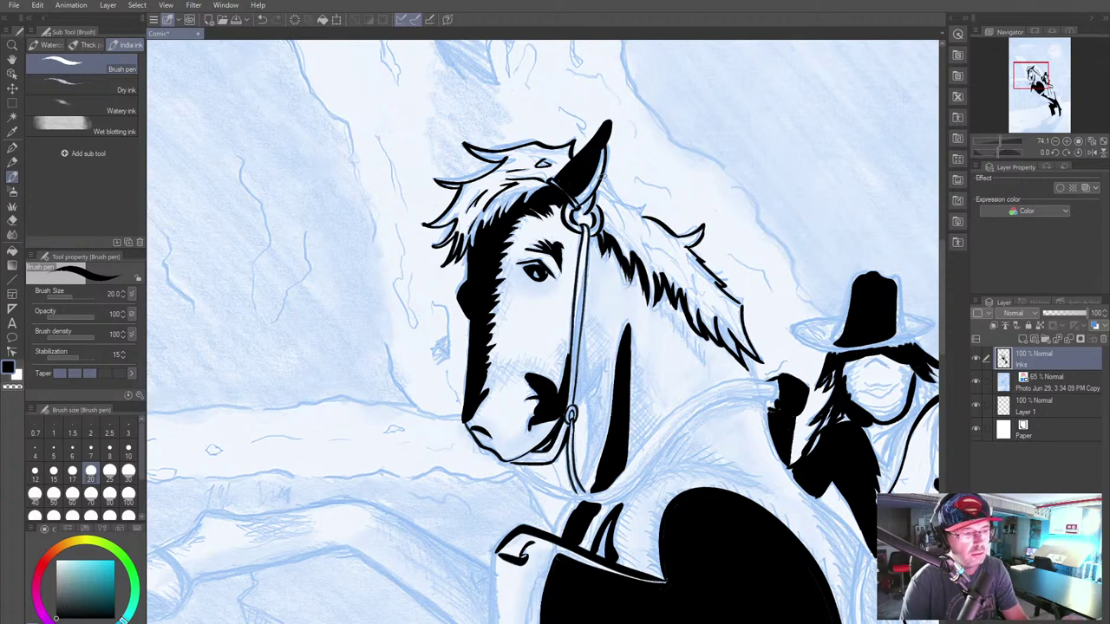
mouse_move(602, 174)
mouse_down()
mouse_move(645, 208)
mouse_move(618, 214)
mouse_up()
mouse_move(614, 210)
mouse_down()
mouse_move(619, 241)
mouse_move(650, 260)
mouse_move(641, 246)
mouse_move(668, 254)
mouse_move(685, 272)
mouse_move(670, 279)
mouse_move(675, 271)
mouse_move(696, 293)
mouse_move(693, 280)
mouse_move(708, 305)
mouse_up()
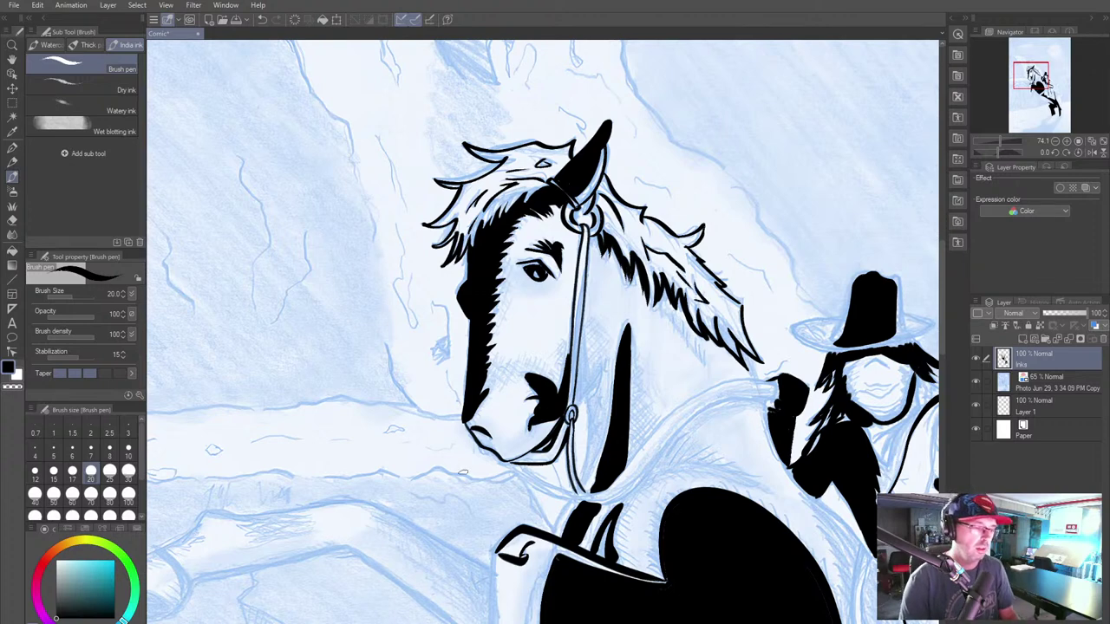
Step: Add short hatching strokes on the neck below the mane, and cross-hatch the inner edge of the horse's face shadow
mouse_move(667, 311)
mouse_down()
mouse_move(664, 325)
mouse_move(699, 357)
mouse_up()
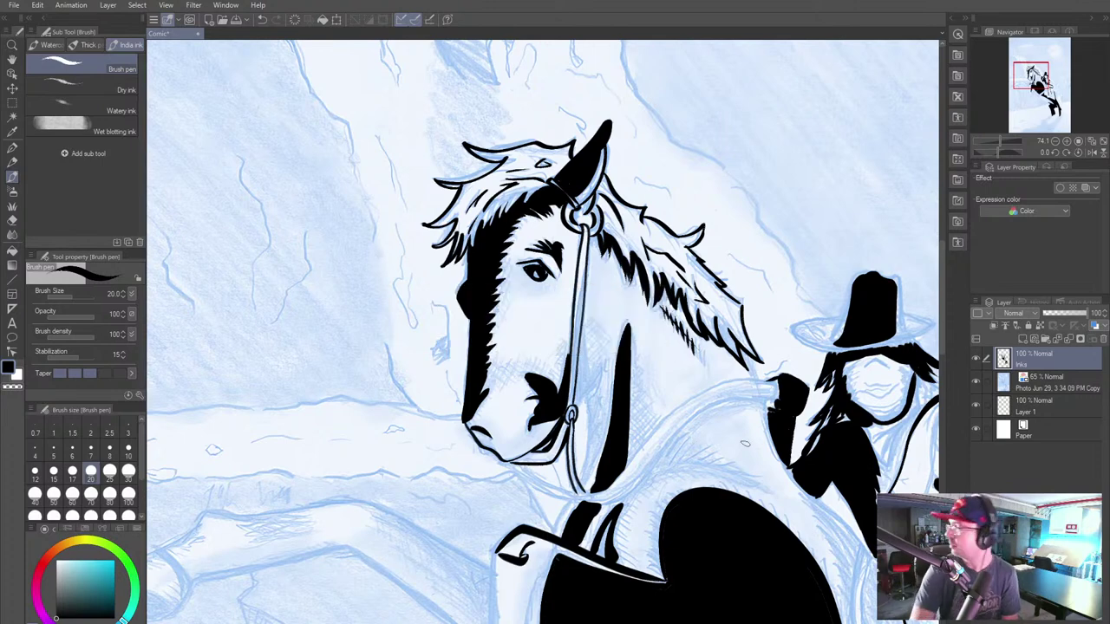
drag(696, 346, 707, 366)
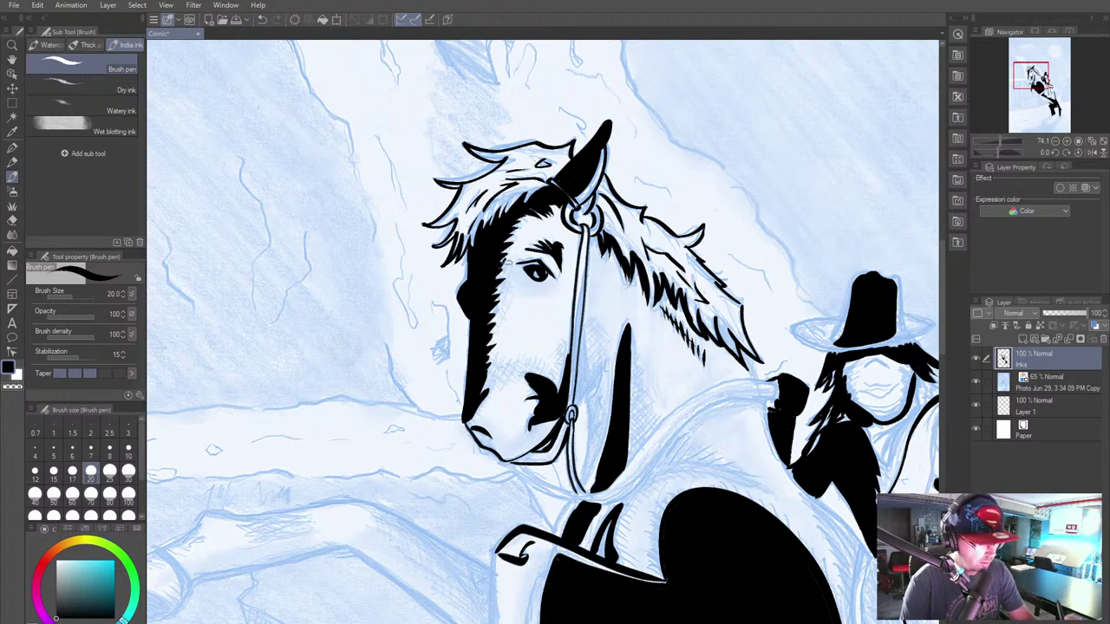
drag(509, 265, 494, 326)
drag(501, 319, 491, 335)
drag(502, 319, 495, 326)
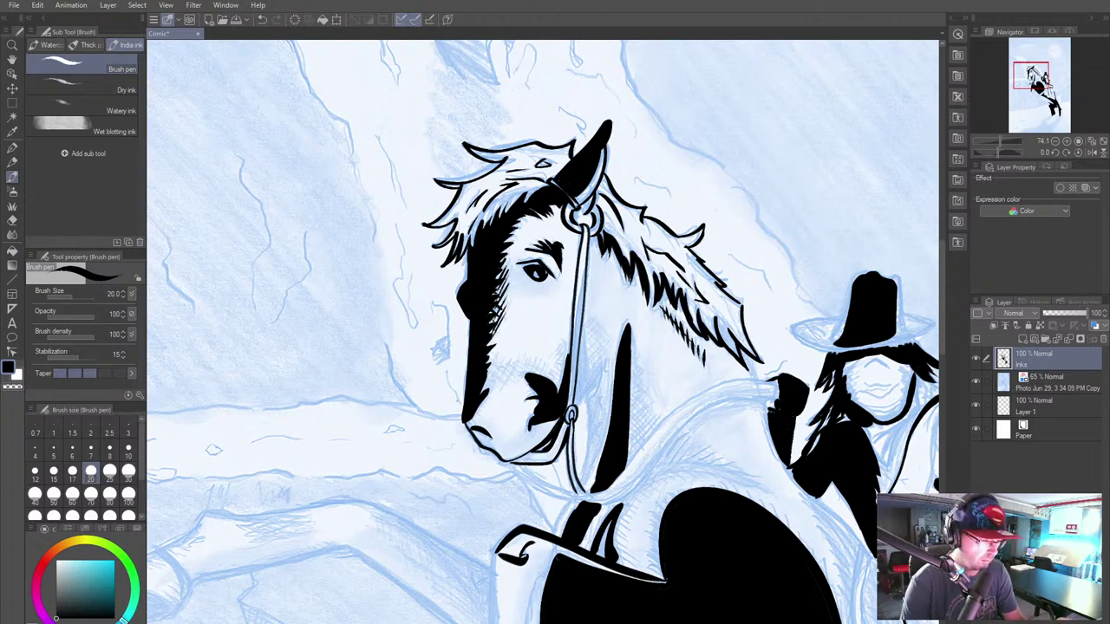
drag(503, 285, 493, 270)
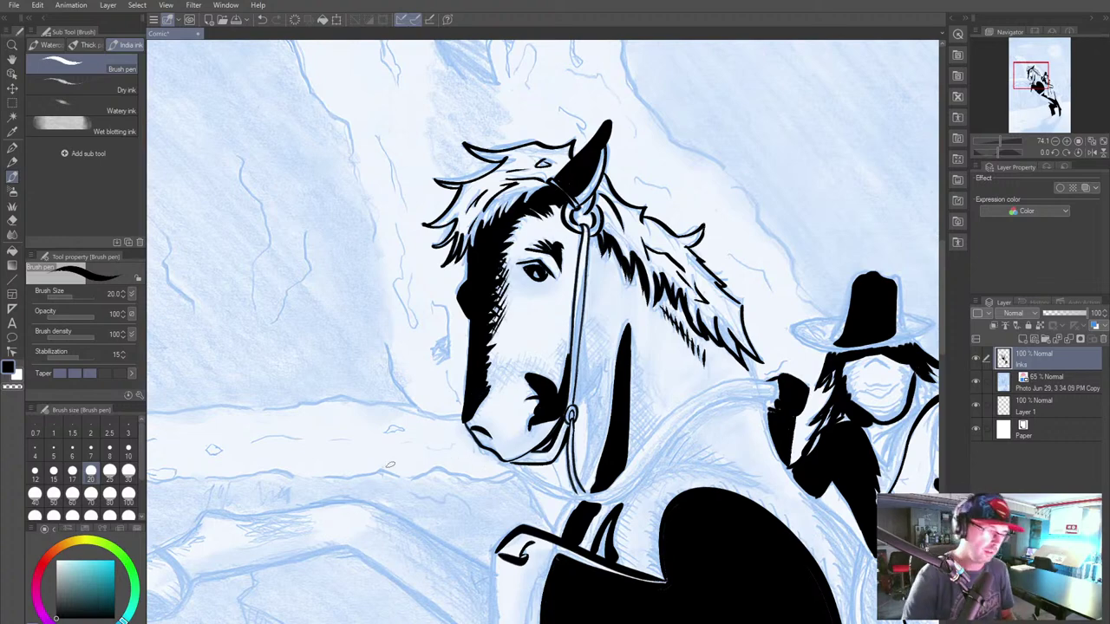
Step: Cross-hatch a band across the horse's muzzle above the nostril, joining the face shadow to the nostril shadow
drag(390, 464, 347, 333)
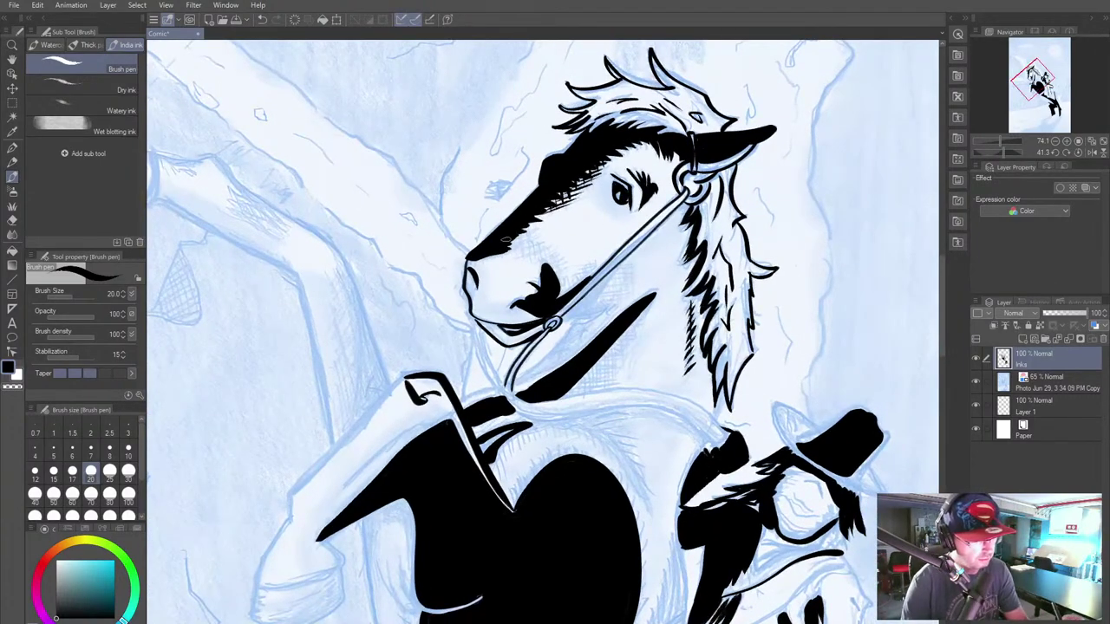
mouse_move(526, 247)
mouse_down()
mouse_move(563, 265)
mouse_move(569, 289)
mouse_move(580, 278)
mouse_up()
drag(590, 282, 587, 269)
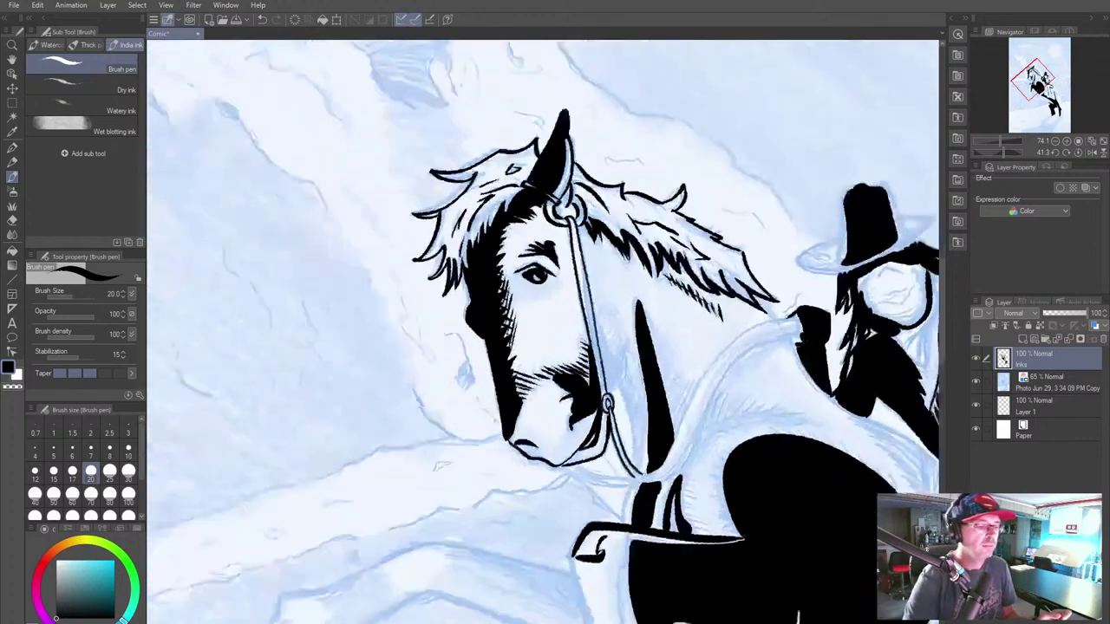
mouse_move(555, 466)
mouse_down()
mouse_move(541, 451)
mouse_move(531, 332)
mouse_up()
mouse_move(490, 239)
mouse_down()
mouse_move(482, 263)
mouse_move(497, 265)
mouse_move(524, 227)
mouse_up()
drag(510, 251, 554, 215)
mouse_move(543, 239)
mouse_down()
mouse_move(553, 228)
mouse_move(547, 252)
mouse_up()
drag(553, 197, 543, 216)
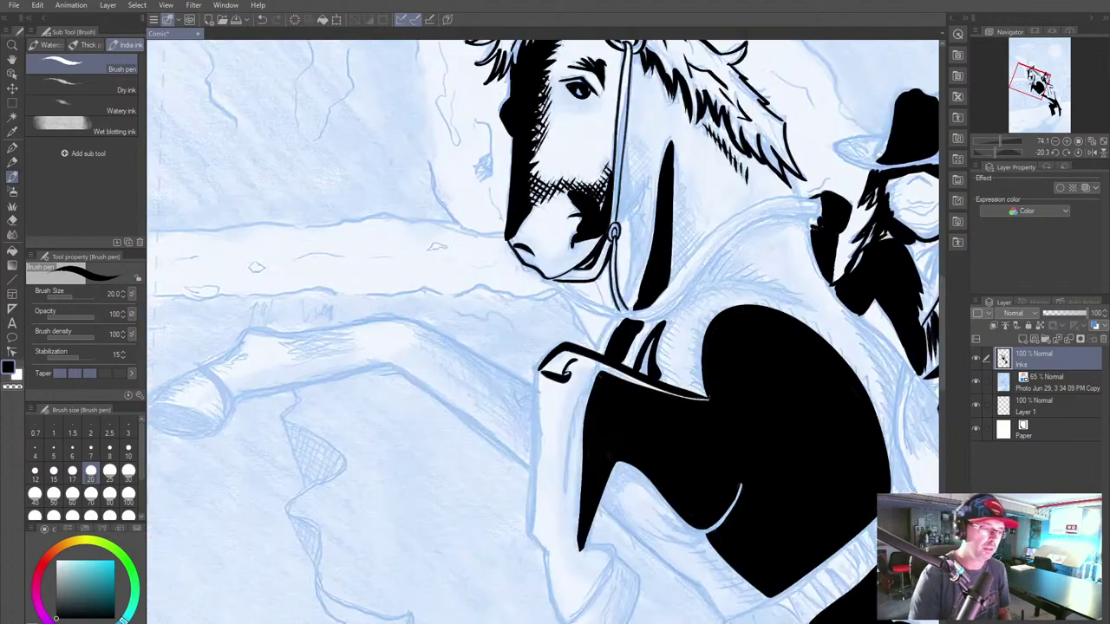
Step: Ink the horse's jaw line and fill the black shadows under the jaw, beside the bridle's cheek strap
mouse_move(623, 218)
mouse_down()
mouse_move(642, 234)
mouse_move(442, 248)
mouse_move(425, 328)
mouse_move(448, 310)
mouse_move(480, 223)
mouse_up()
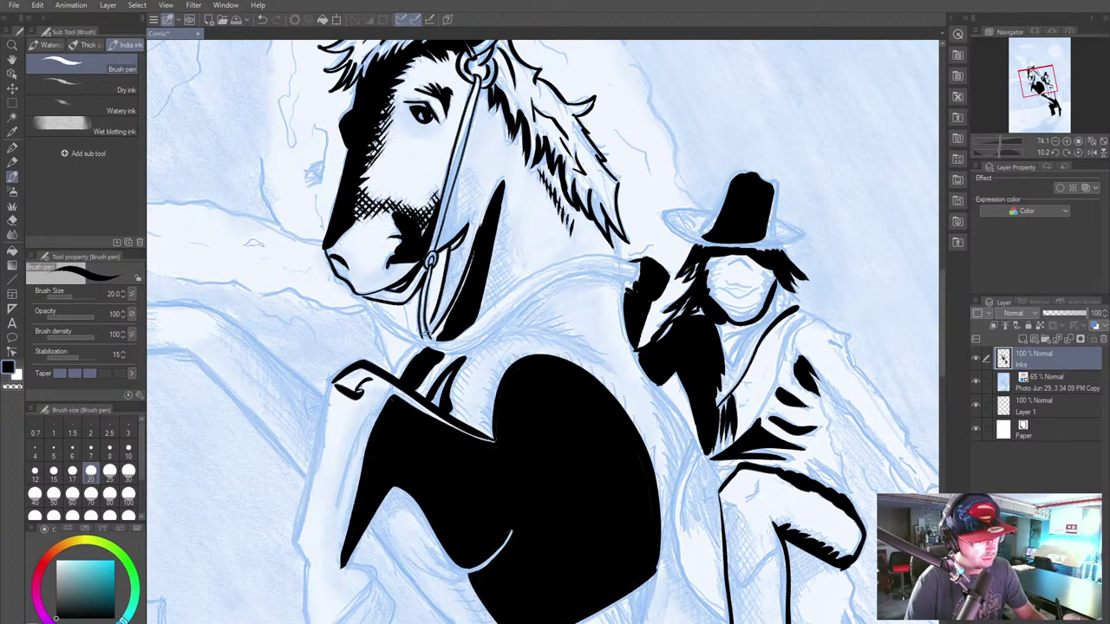
mouse_move(441, 300)
mouse_down()
mouse_move(453, 253)
mouse_move(445, 288)
mouse_up()
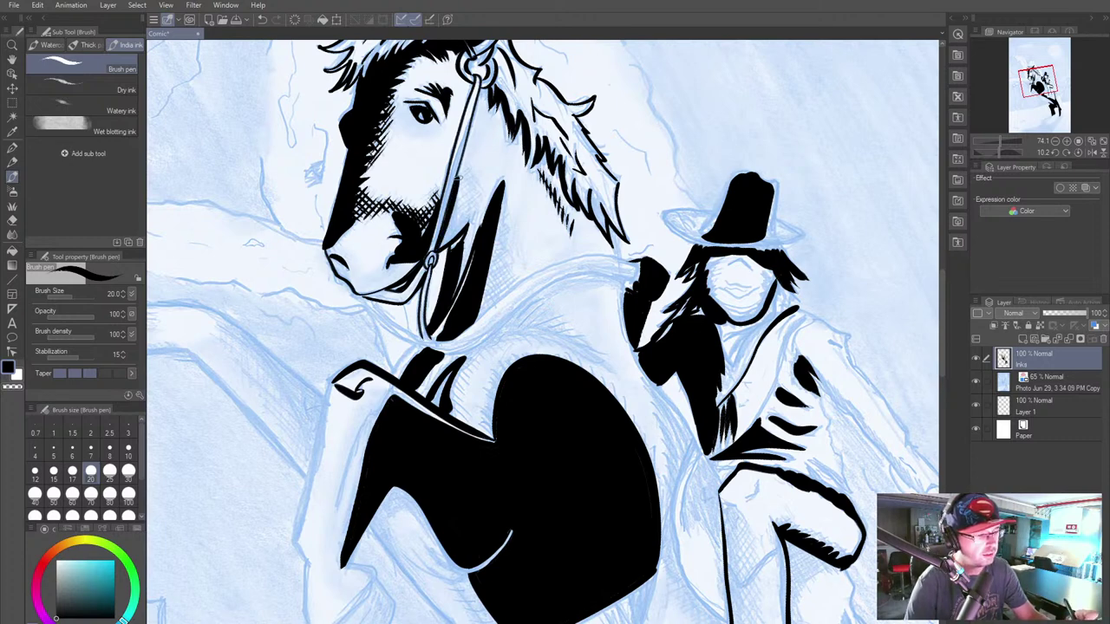
drag(455, 209, 453, 222)
mouse_move(458, 180)
mouse_down()
mouse_move(454, 233)
mouse_move(466, 222)
mouse_move(443, 243)
mouse_up()
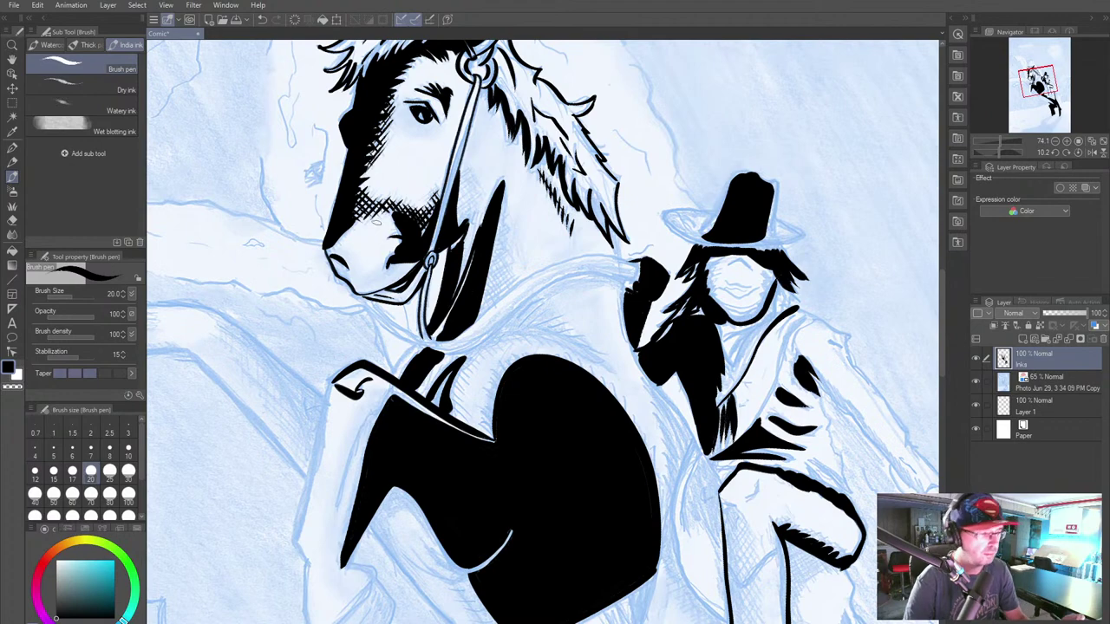
Step: Cross-hatch the edge of the horse's cheek shadow behind the cheek strap, and feather the shadow on the throat
drag(746, 208, 538, 477)
drag(555, 321, 490, 386)
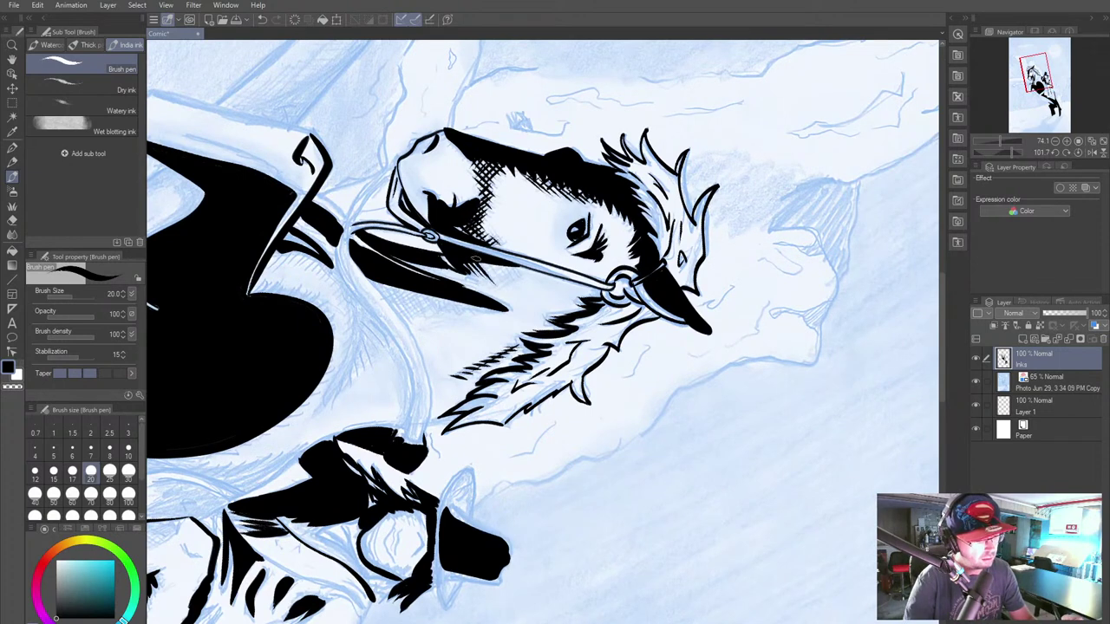
mouse_move(487, 263)
mouse_down()
mouse_move(499, 279)
mouse_move(517, 277)
mouse_move(613, 173)
mouse_move(395, 311)
mouse_up()
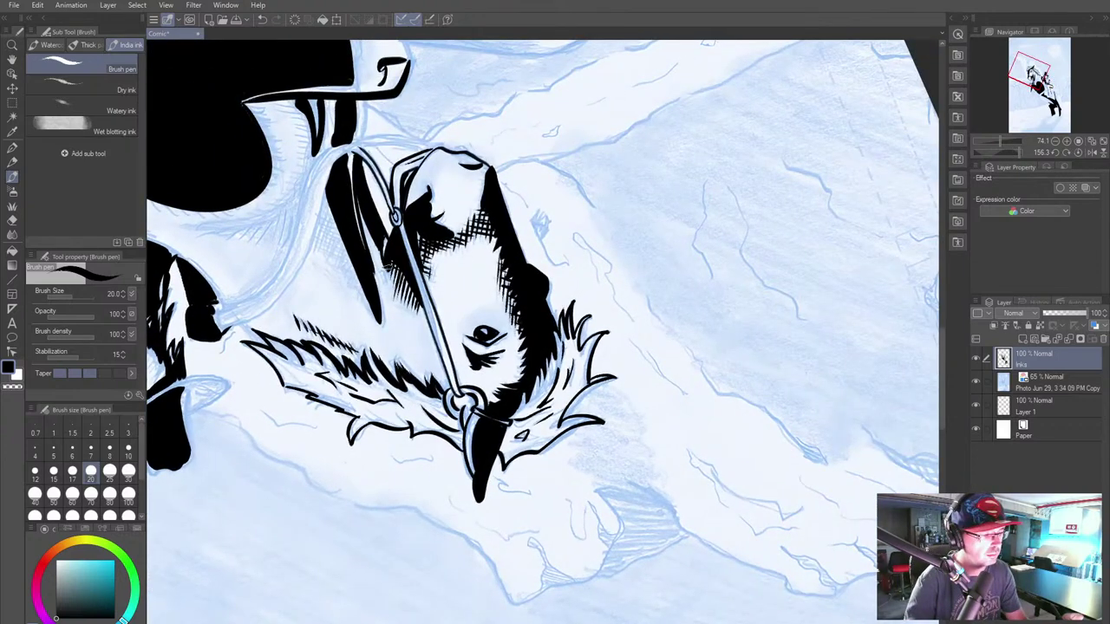
mouse_move(388, 275)
mouse_down()
mouse_move(419, 294)
mouse_move(417, 309)
mouse_up()
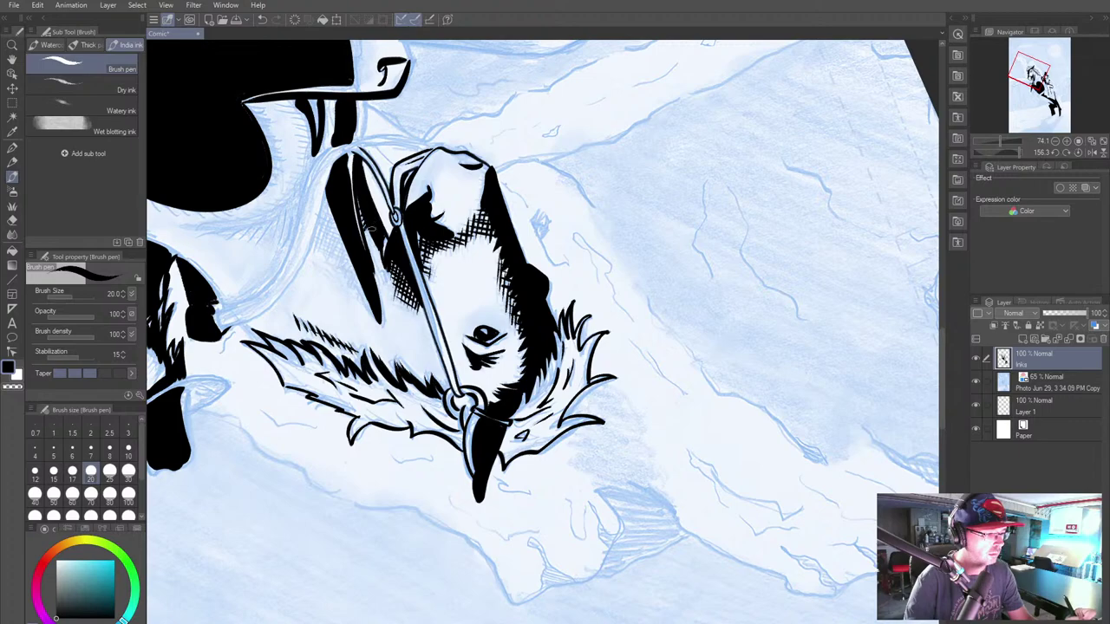
drag(378, 245, 385, 265)
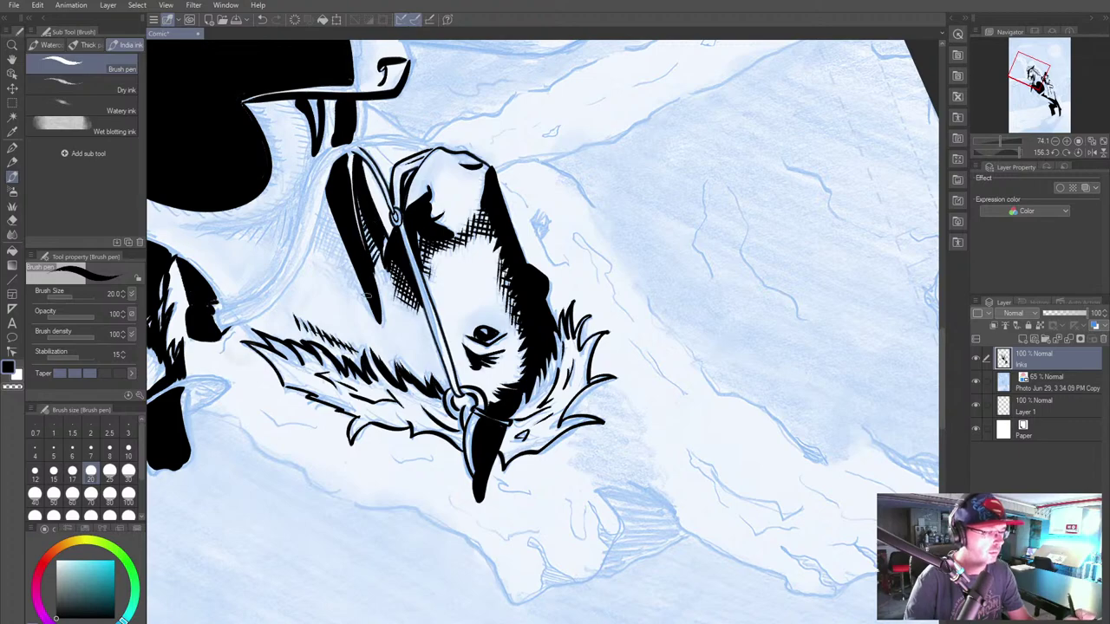
Step: Outline the upper and lower edges of the breast strap from below the muzzle to the rider's black hand shape
drag(380, 456, 563, 533)
drag(587, 466, 590, 255)
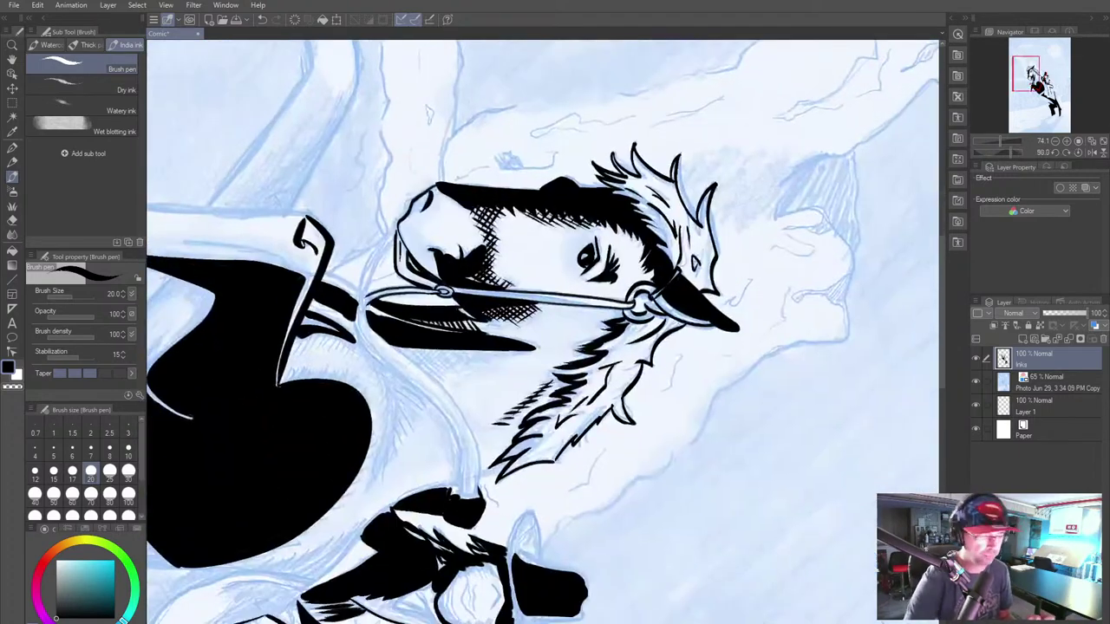
drag(520, 434, 581, 430)
drag(486, 451, 598, 434)
drag(612, 350, 453, 263)
drag(520, 434, 539, 430)
drag(537, 364, 536, 429)
drag(521, 433, 454, 194)
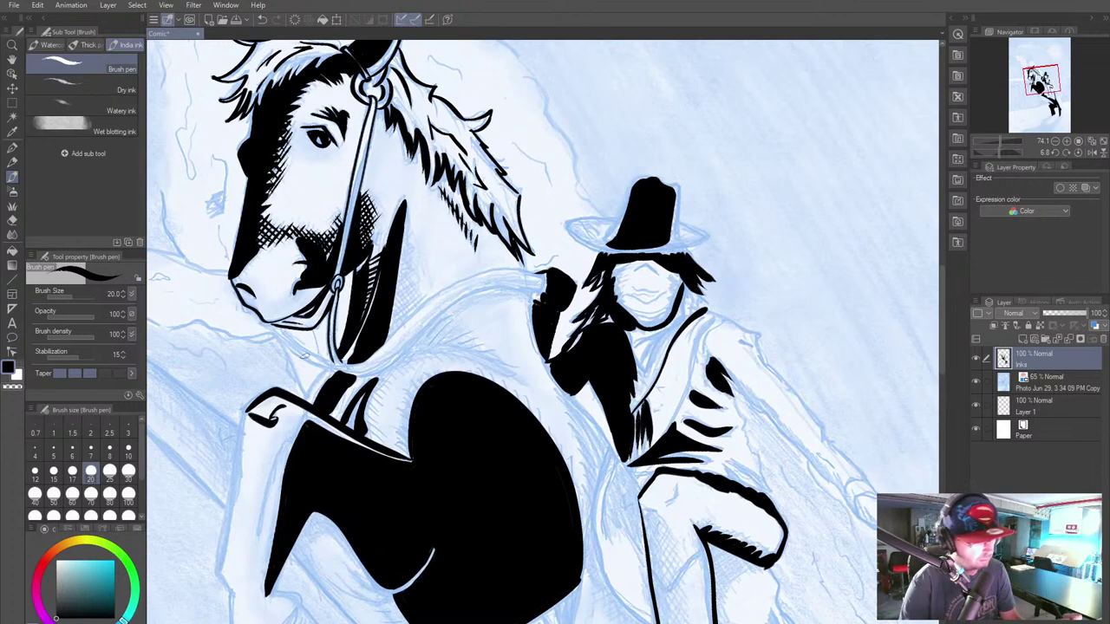
mouse_move(277, 328)
mouse_down()
mouse_move(355, 361)
mouse_move(434, 297)
mouse_move(484, 273)
mouse_move(547, 274)
mouse_up()
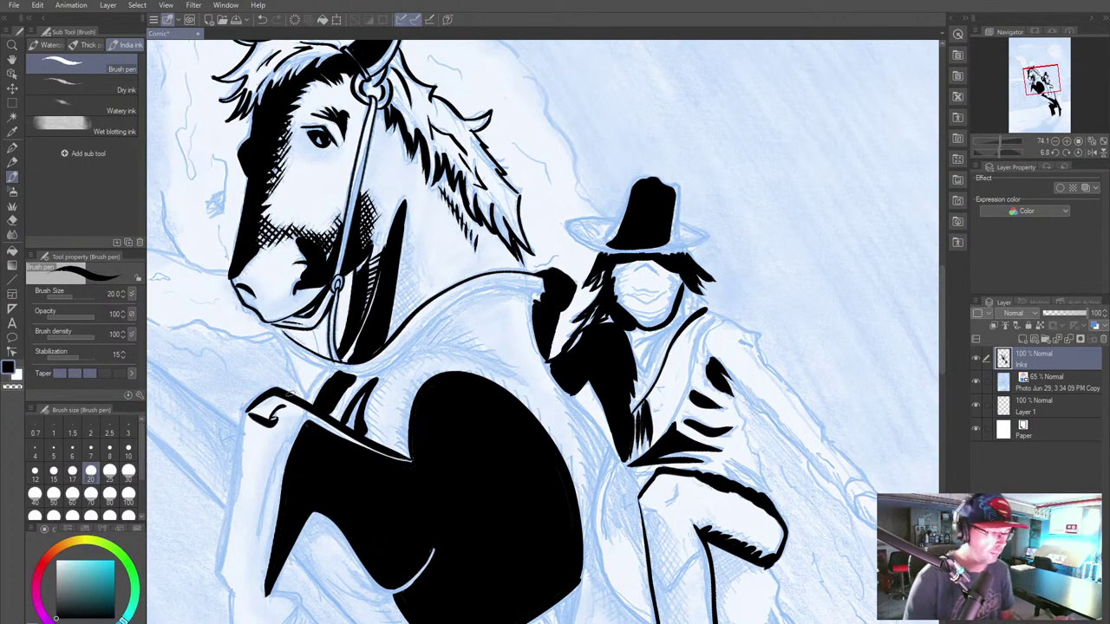
mouse_move(274, 329)
mouse_down()
mouse_move(315, 364)
mouse_move(392, 364)
mouse_move(479, 293)
mouse_move(531, 309)
mouse_move(535, 333)
mouse_move(532, 296)
mouse_move(539, 350)
mouse_move(563, 388)
mouse_up()
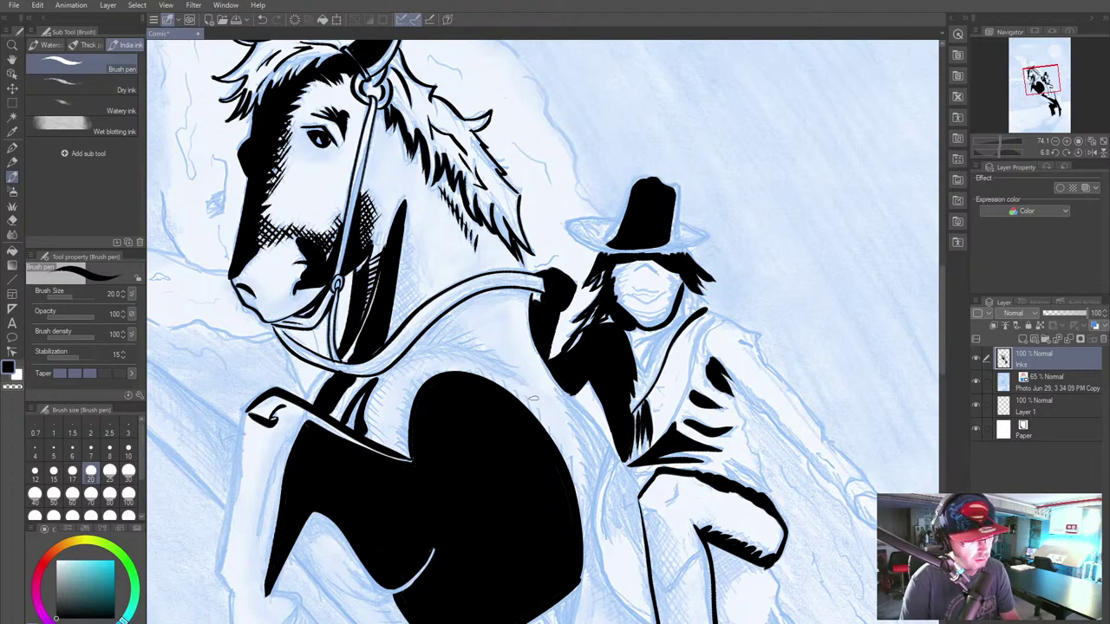
Step: Ink the horse's shoulder contour from the breast strap's rear end down to the rider's knee, redoing the first stroke
drag(517, 432, 475, 312)
drag(494, 229, 601, 370)
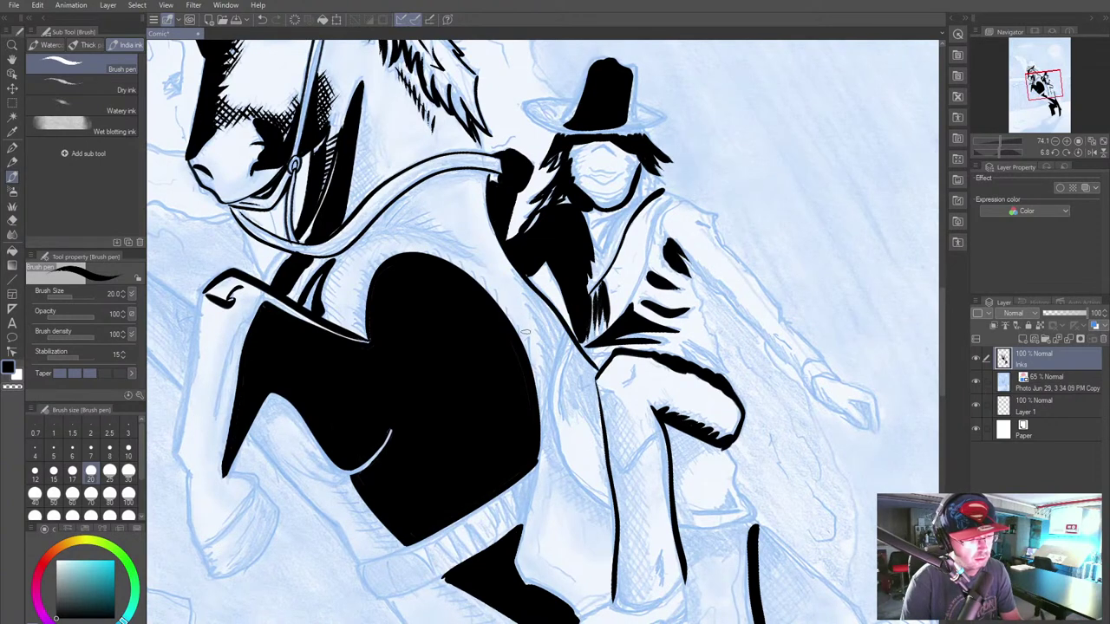
key(ctrl+z)
drag(498, 233, 600, 381)
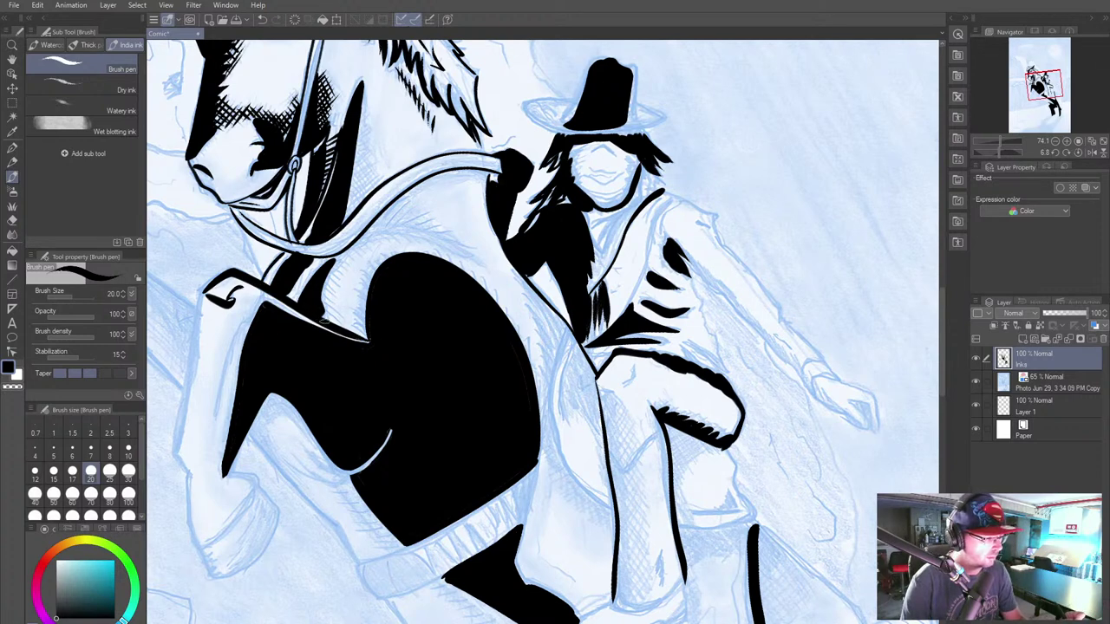
Step: Ink the curved muscle line over the chest shadow and thicken it into a black wedge toward the breast strap
mouse_move(323, 275)
mouse_down()
mouse_move(369, 236)
mouse_move(431, 234)
mouse_move(473, 254)
mouse_up()
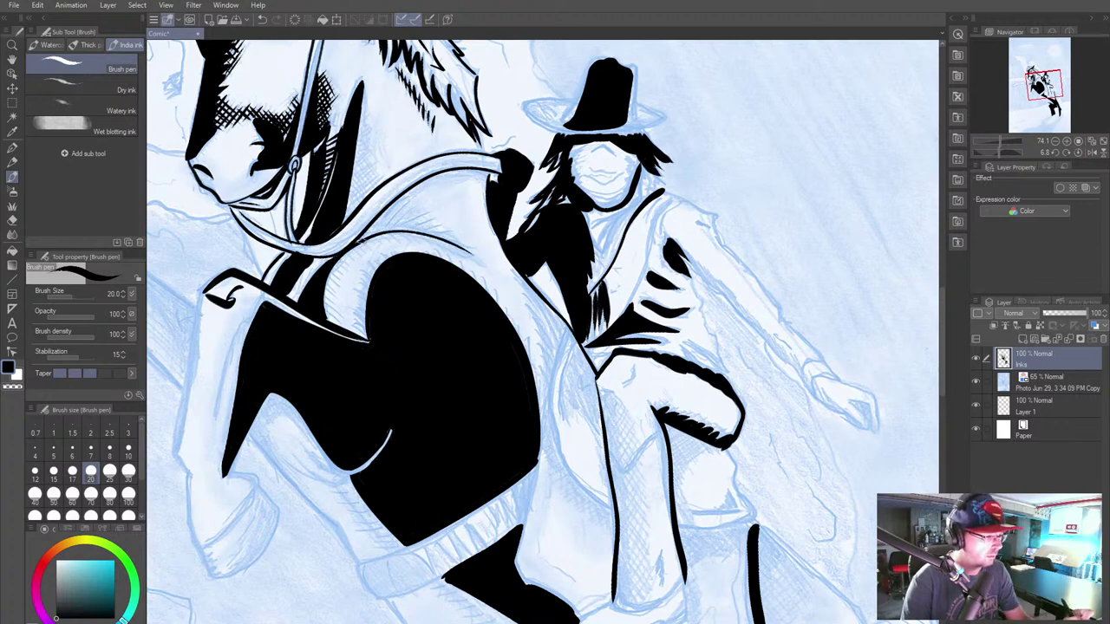
drag(371, 235, 446, 242)
drag(362, 234, 391, 207)
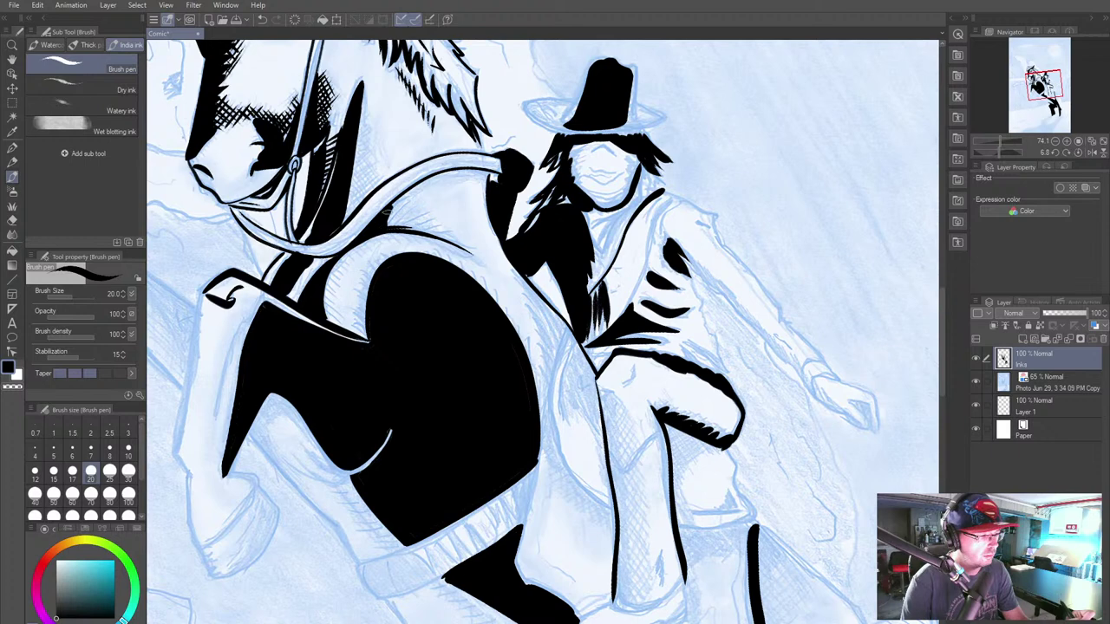
drag(384, 223, 460, 247)
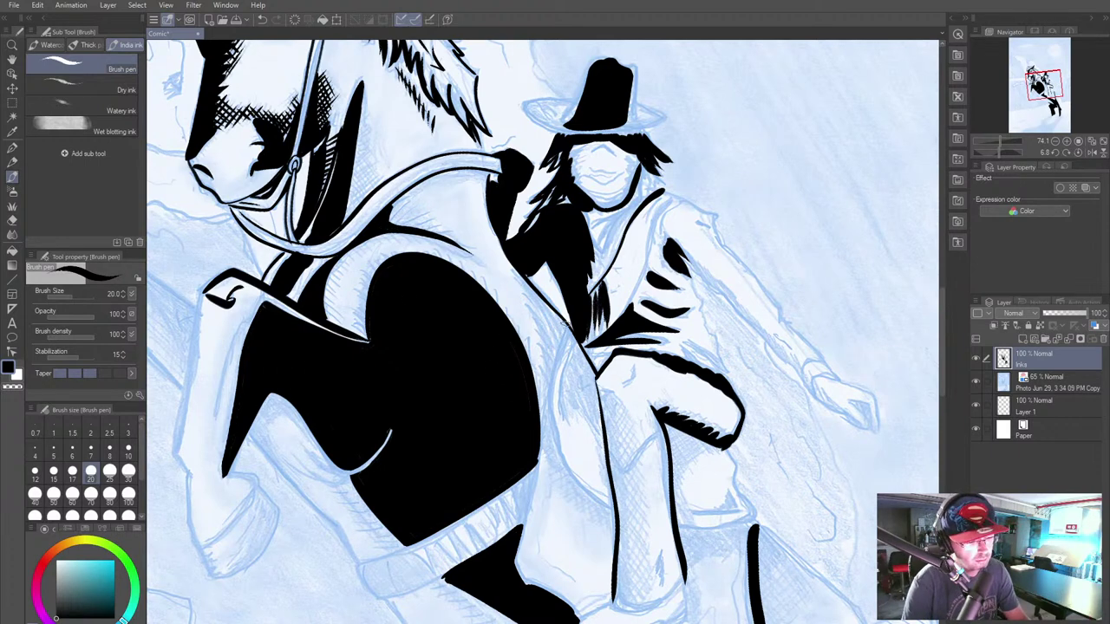
Step: Ink the curved saddle flap beside the rider's leg, the long edge in front of it and a short crease below
scroll(448, 359, down, 5)
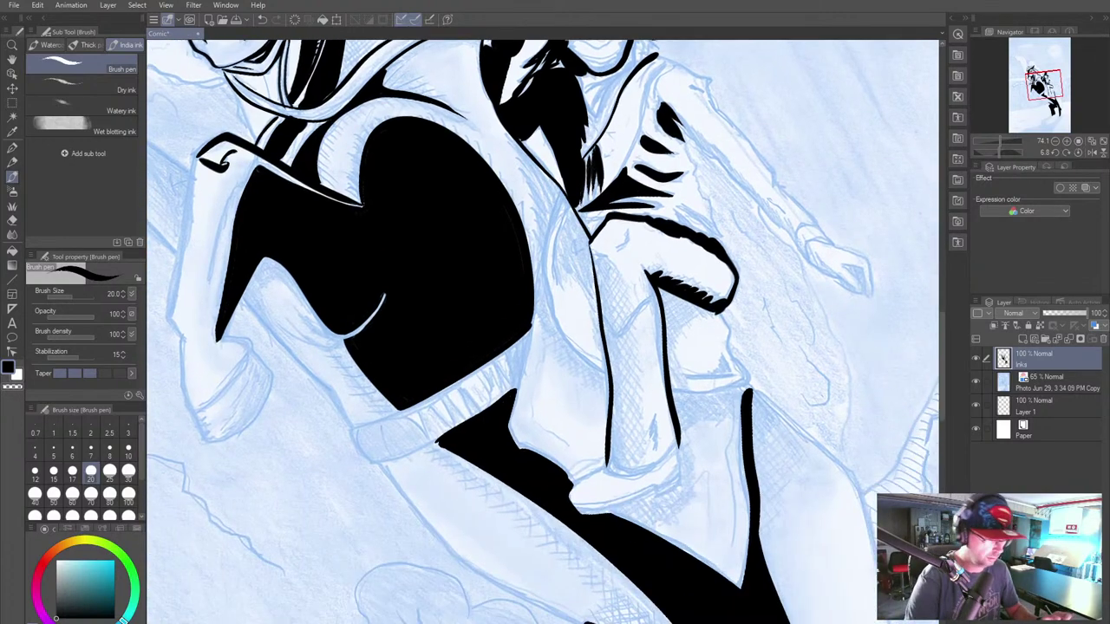
mouse_move(560, 187)
mouse_down()
mouse_move(550, 302)
mouse_move(563, 340)
mouse_move(611, 376)
mouse_up()
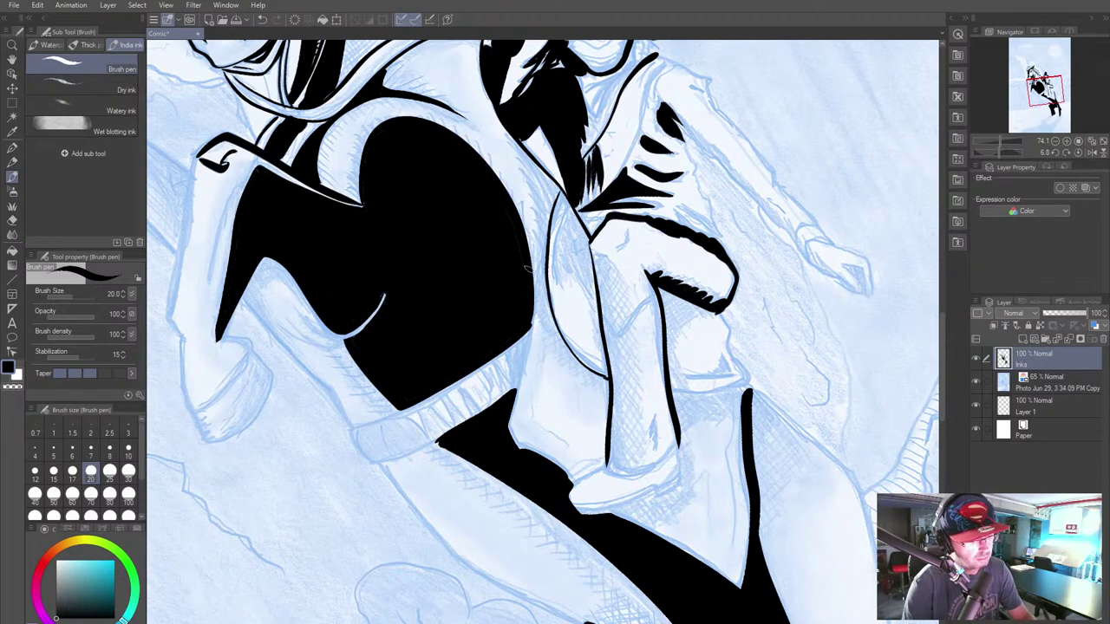
mouse_move(528, 275)
mouse_down()
mouse_move(529, 361)
mouse_move(505, 431)
mouse_move(524, 452)
mouse_up()
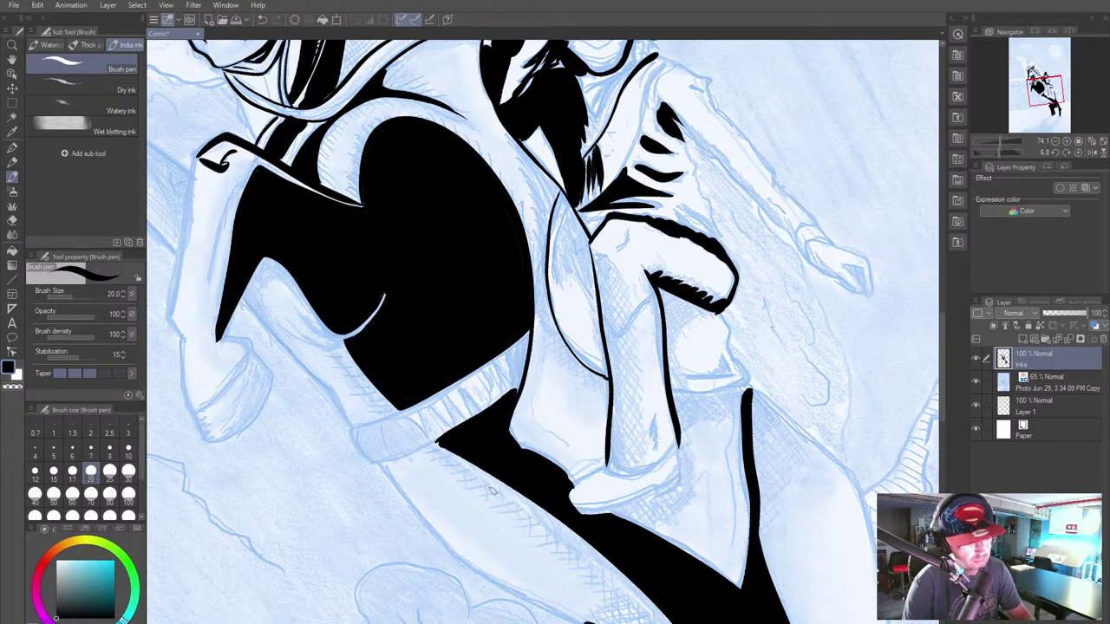
drag(529, 405, 572, 451)
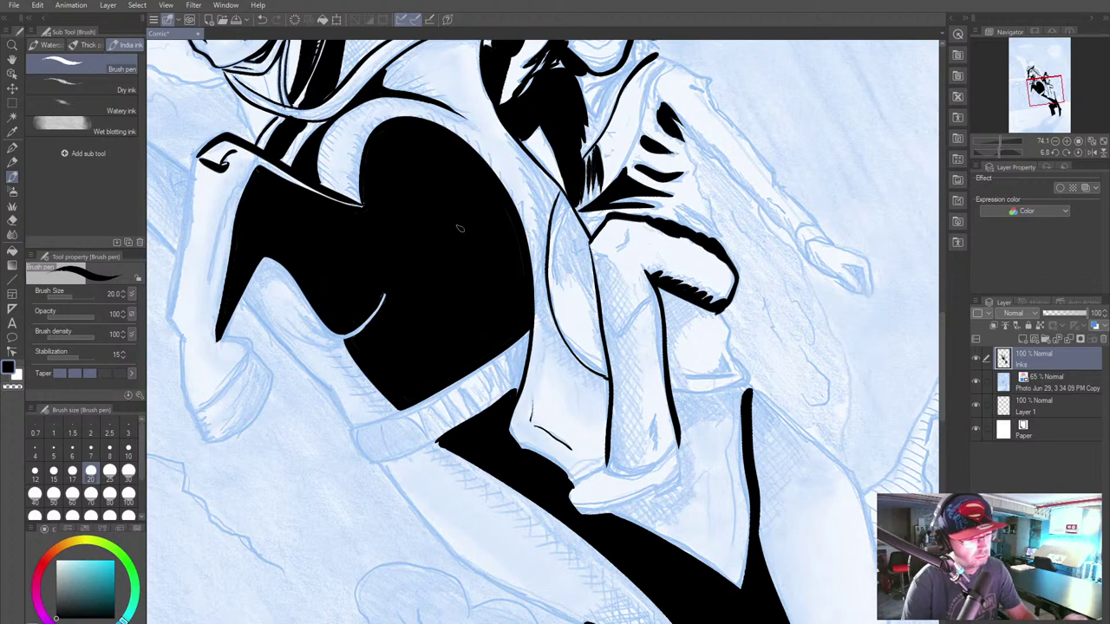
Step: Thicken the front edge of the saddle flap into a tapered shadow and add short hatching along the shoulder contour
drag(556, 185, 512, 140)
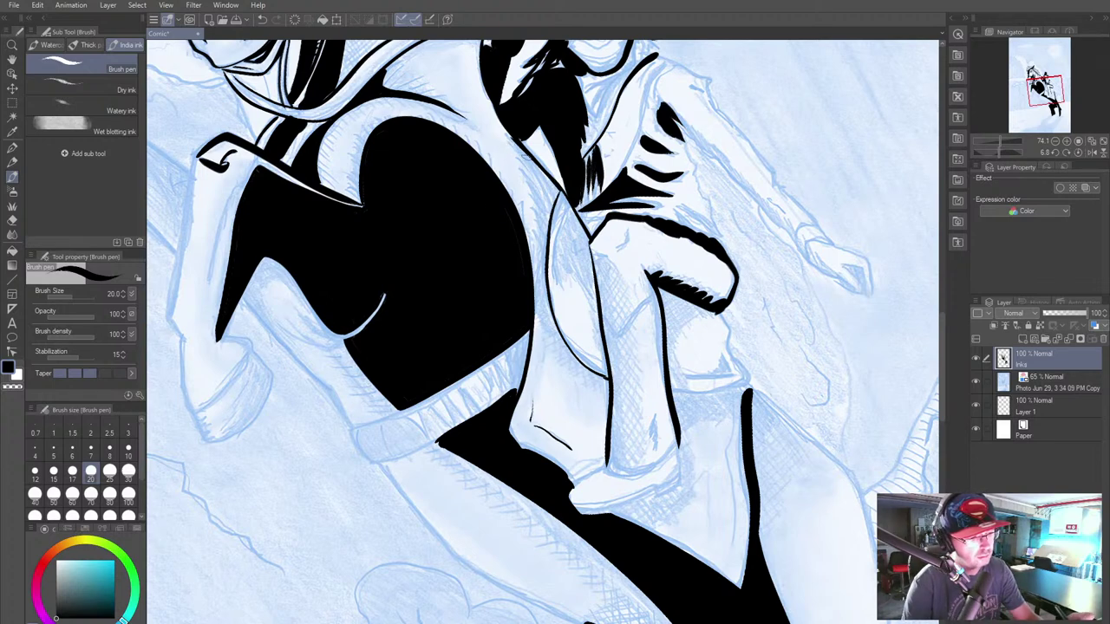
drag(560, 190, 545, 236)
mouse_move(546, 234)
mouse_down()
mouse_move(527, 156)
mouse_move(555, 193)
mouse_move(546, 180)
mouse_move(542, 258)
mouse_up()
drag(543, 206, 546, 293)
drag(548, 231, 558, 329)
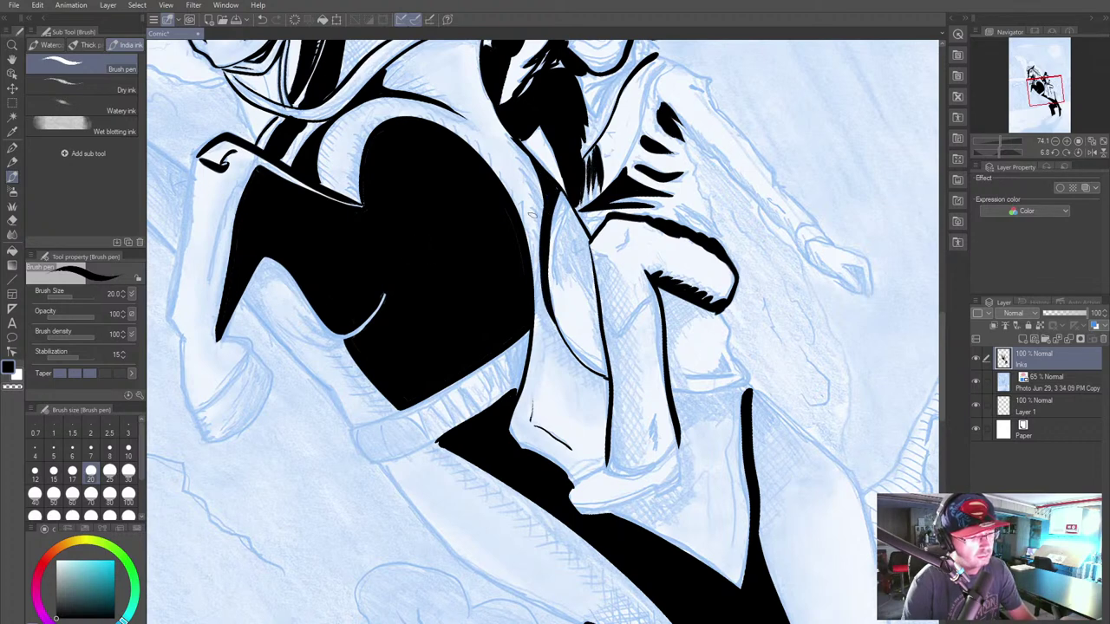
drag(535, 171, 512, 143)
drag(540, 183, 520, 165)
mouse_move(545, 206)
mouse_down()
mouse_move(519, 177)
mouse_move(533, 198)
mouse_up()
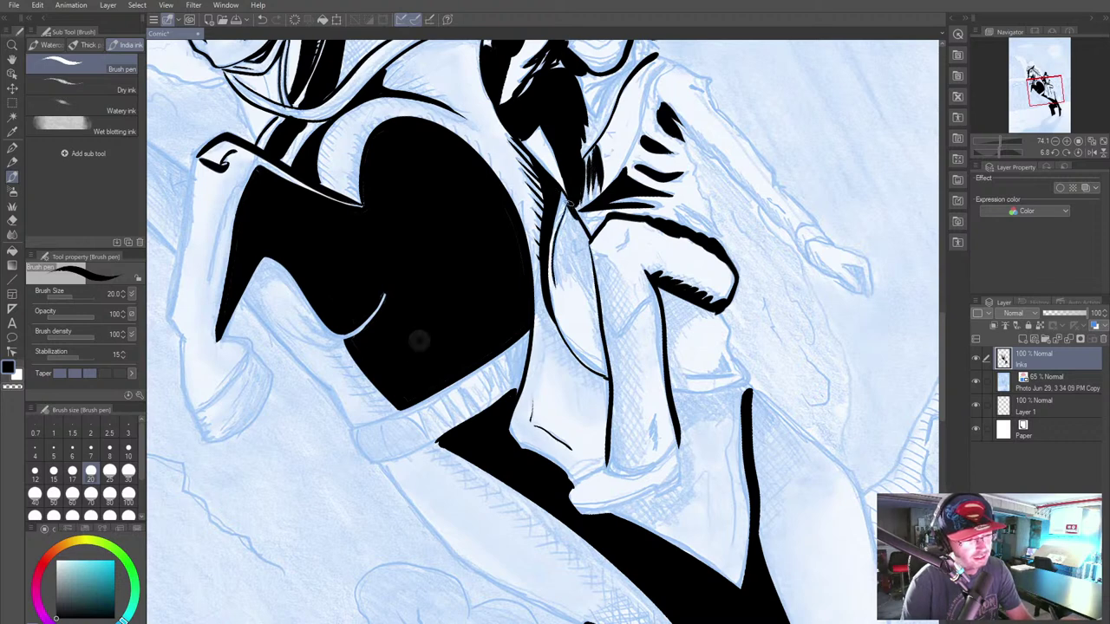
Step: Fill the upper saddle flap with a feathered black shadow, and hatch its rear edge along the rider's leg
drag(579, 221, 598, 300)
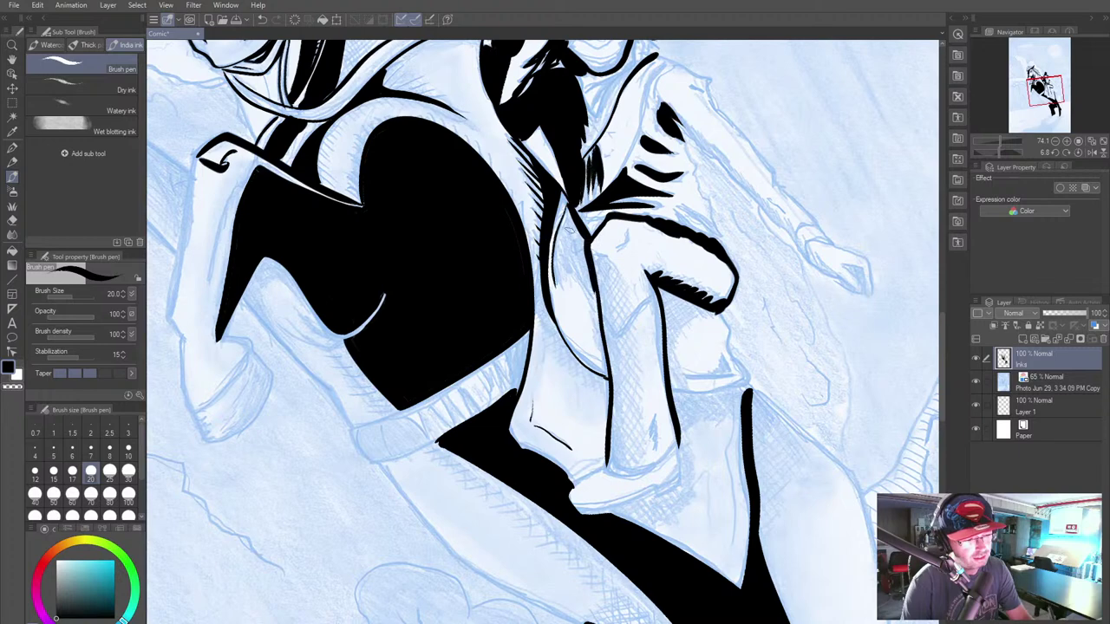
drag(567, 212, 552, 267)
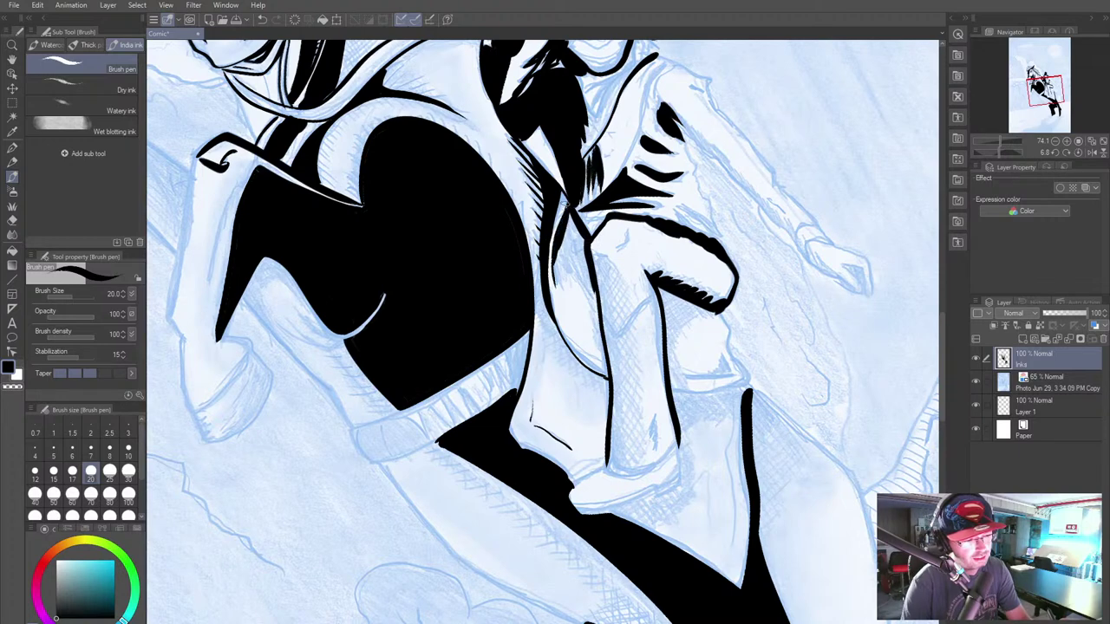
key(ctrl+z)
mouse_move(568, 205)
mouse_down()
mouse_move(559, 287)
mouse_move(556, 252)
mouse_move(561, 276)
mouse_move(597, 302)
mouse_move(590, 274)
mouse_move(567, 256)
mouse_move(569, 215)
mouse_move(579, 267)
mouse_up()
drag(577, 227, 586, 267)
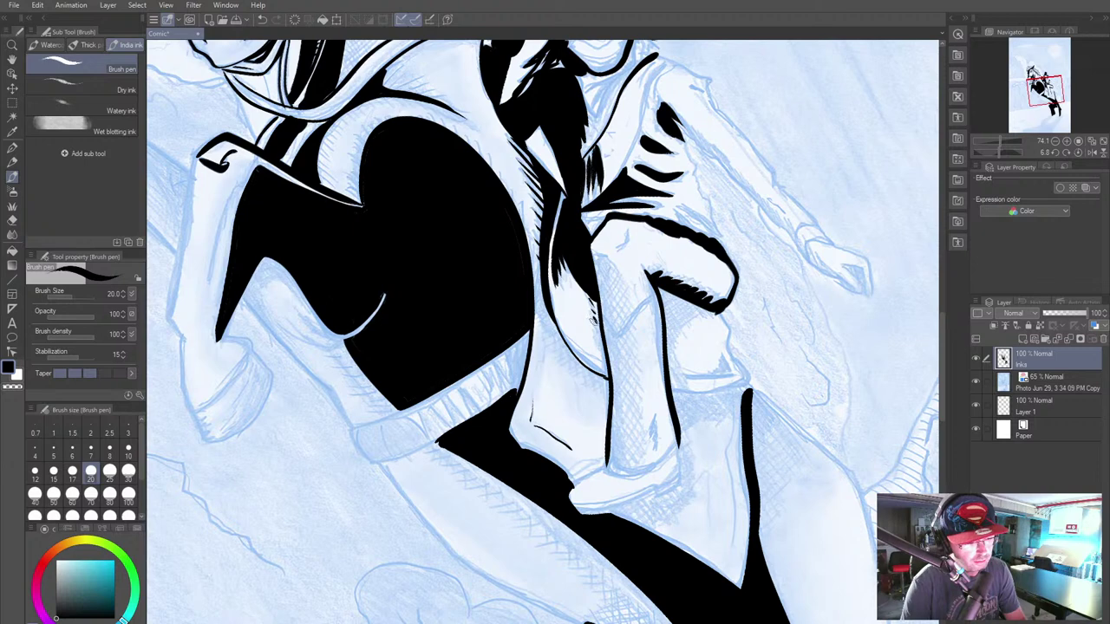
drag(594, 319, 603, 357)
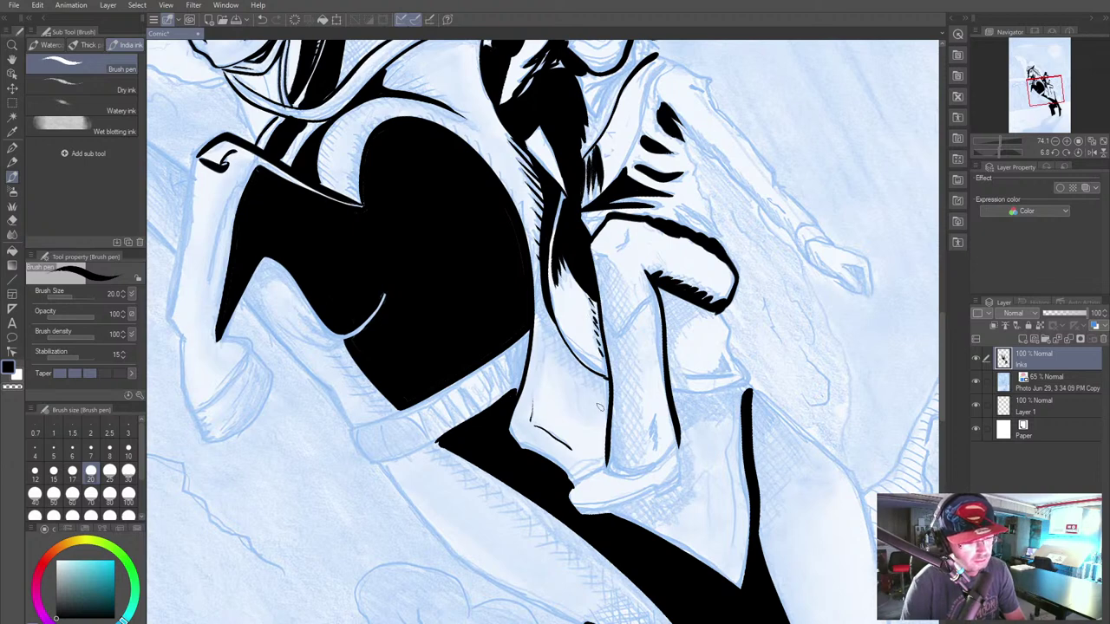
mouse_move(552, 316)
mouse_down()
mouse_move(583, 362)
mouse_move(614, 378)
mouse_up()
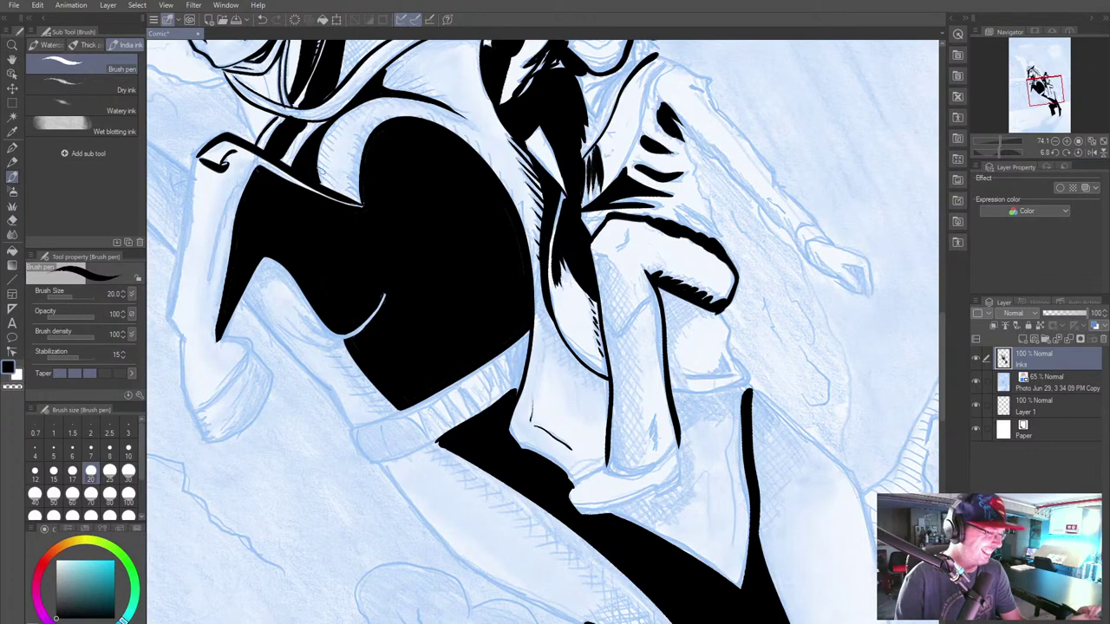
Step: Add short hatching strokes along the inner side of the curved muscle line around the horse's chest shadow
mouse_move(312, 172)
mouse_down()
mouse_move(333, 150)
mouse_move(321, 135)
mouse_move(336, 137)
mouse_move(328, 126)
mouse_move(339, 115)
mouse_move(353, 123)
mouse_move(349, 107)
mouse_move(399, 104)
mouse_up()
drag(397, 97, 415, 109)
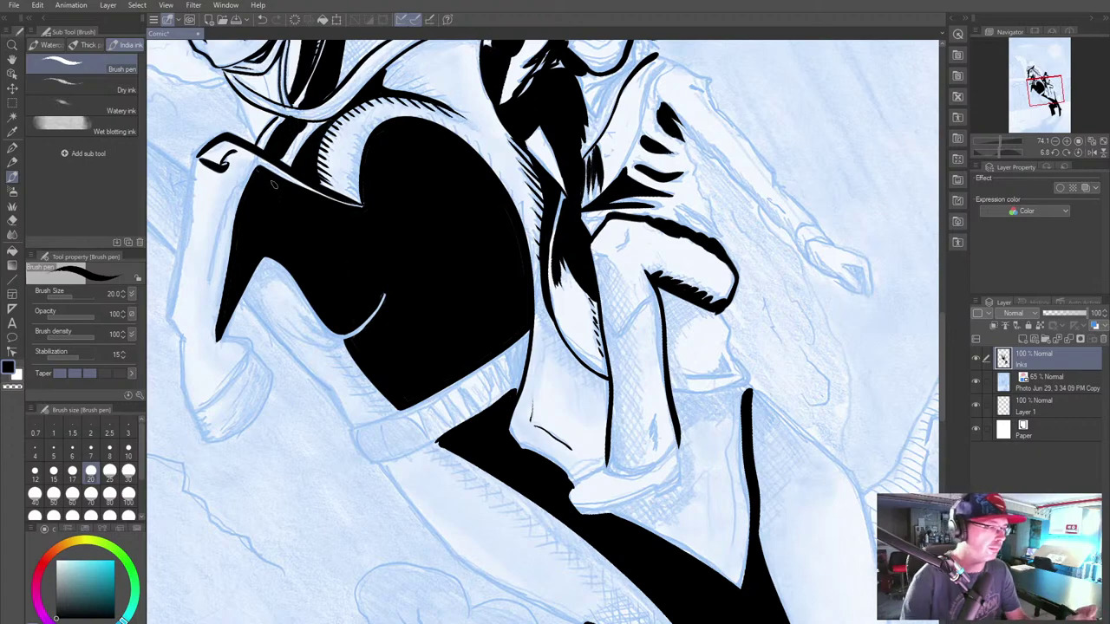
mouse_move(276, 177)
mouse_down()
mouse_move(233, 331)
mouse_move(298, 522)
mouse_move(346, 427)
mouse_move(319, 409)
mouse_up()
drag(295, 260, 299, 425)
mouse_move(434, 451)
mouse_down()
mouse_move(507, 373)
mouse_move(537, 274)
mouse_up()
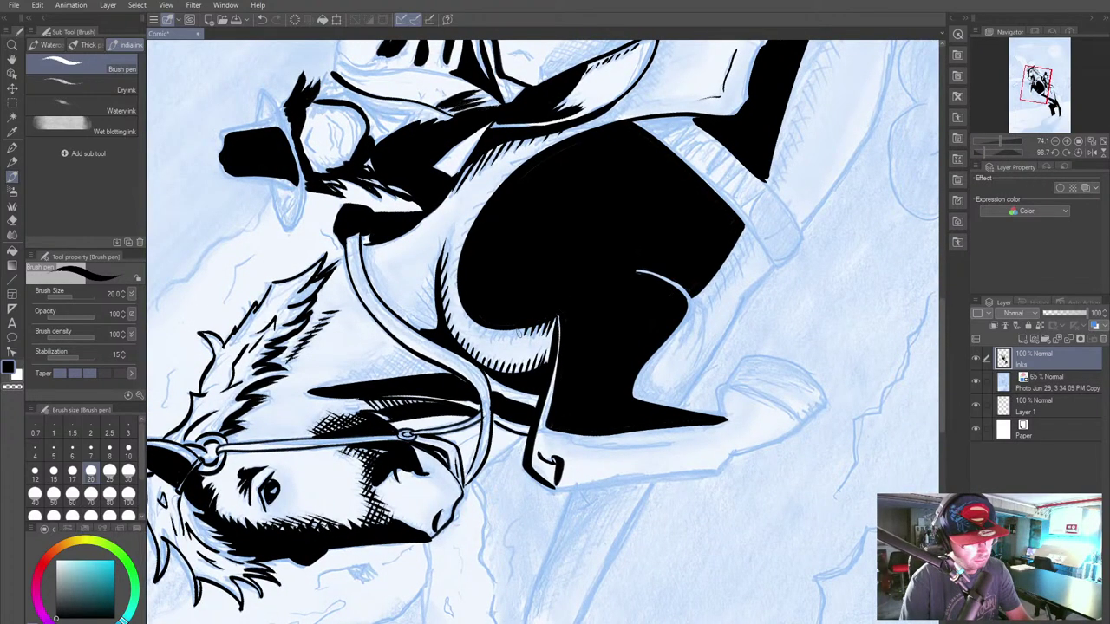
mouse_move(499, 323)
mouse_down()
mouse_move(488, 349)
mouse_move(451, 304)
mouse_up()
mouse_move(460, 281)
mouse_down()
mouse_move(449, 297)
mouse_move(451, 273)
mouse_move(538, 218)
mouse_up()
Step: Hatch the shoulder between the curved muscle line and the breast strap, and the neck behind its long shadow
drag(608, 286, 438, 365)
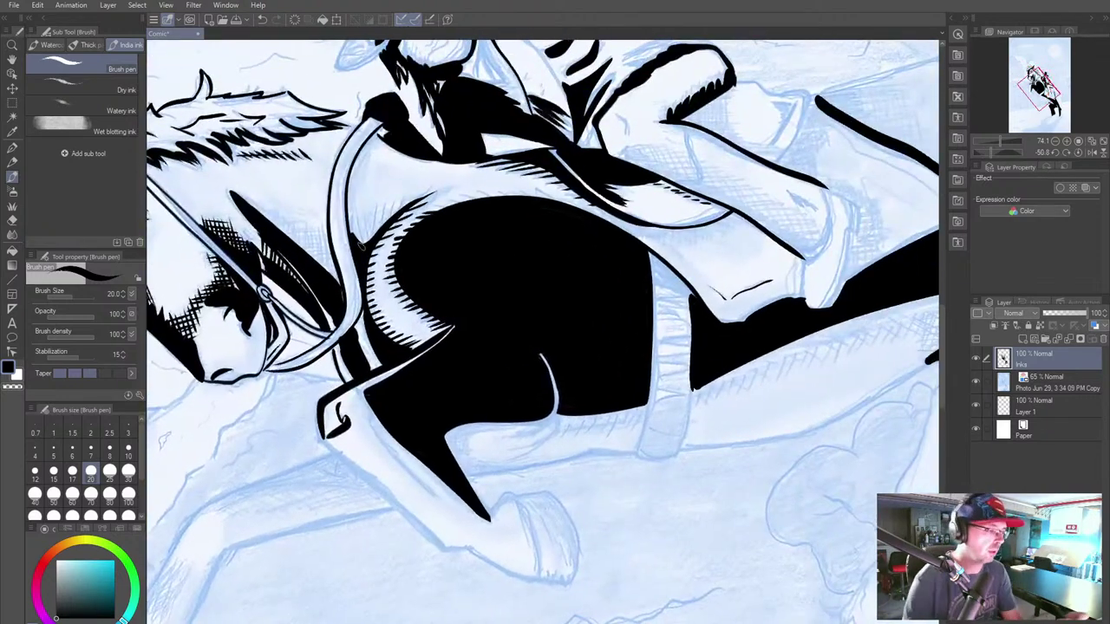
mouse_move(366, 220)
mouse_down()
mouse_move(359, 252)
mouse_move(395, 221)
mouse_move(364, 242)
mouse_move(349, 231)
mouse_up()
drag(415, 475, 281, 490)
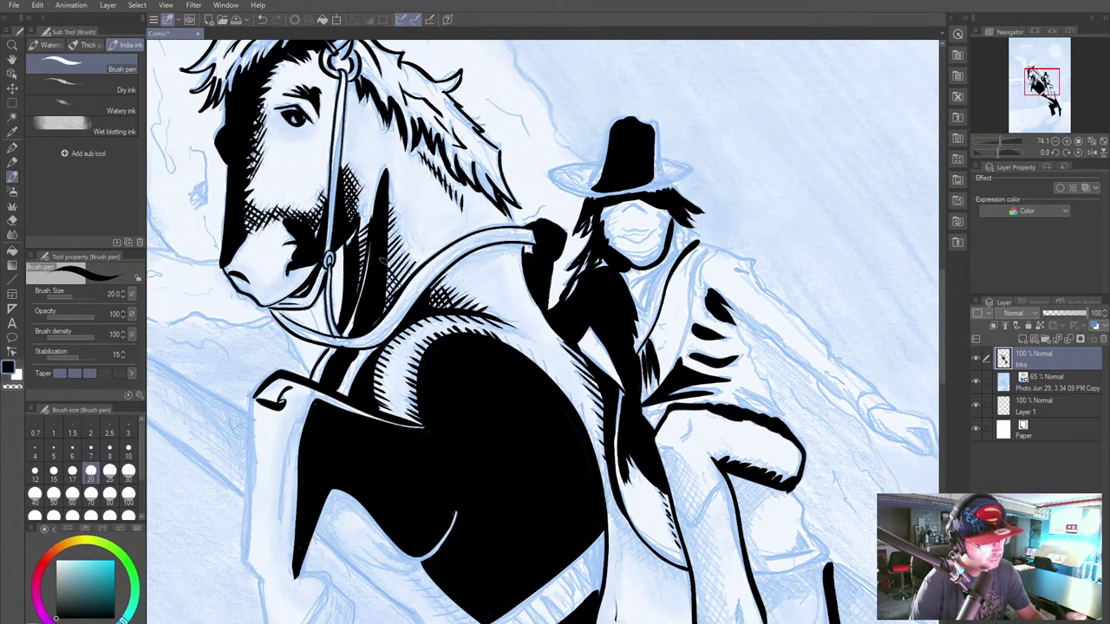
Step: Cross-hatch the horse's neck behind its long black shadow
mouse_move(388, 276)
mouse_down()
mouse_move(413, 247)
mouse_move(409, 229)
mouse_up()
drag(387, 244, 400, 222)
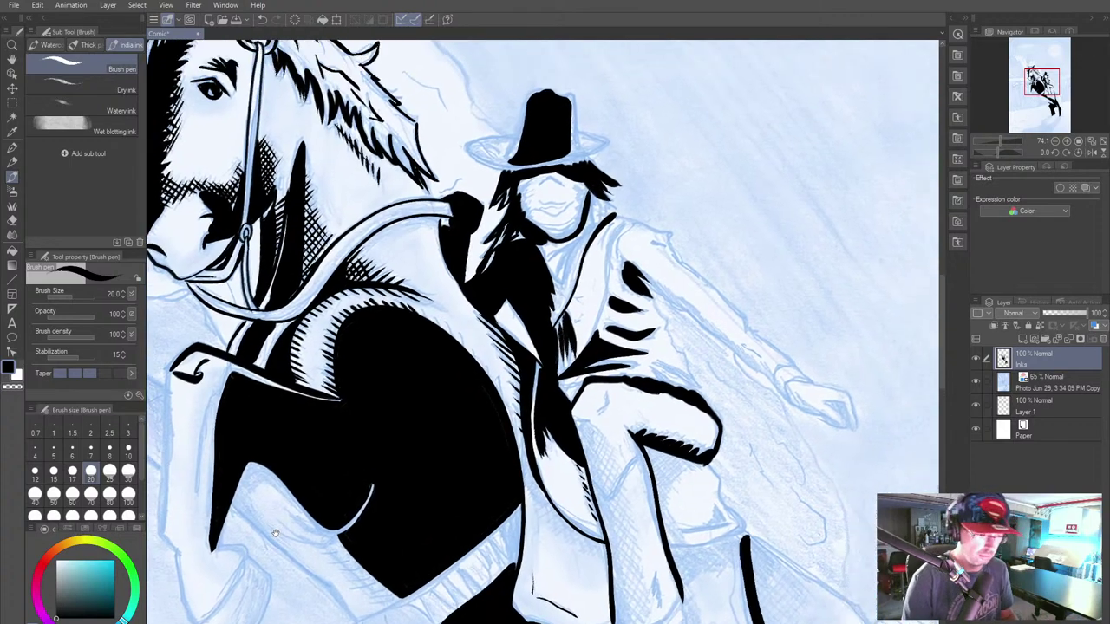
Step: Outline the brim of the rider's hat and the side edges of its crown
drag(276, 533, 243, 561)
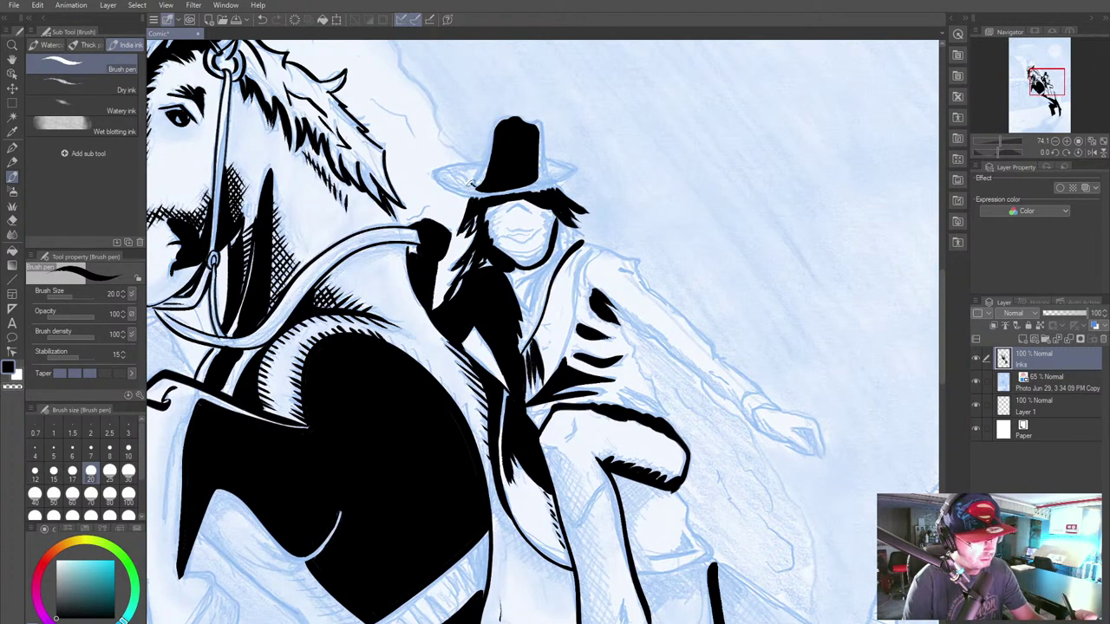
mouse_move(473, 179)
mouse_down()
mouse_move(491, 130)
mouse_move(510, 115)
mouse_move(539, 121)
mouse_move(536, 171)
mouse_move(573, 174)
mouse_up()
mouse_move(481, 162)
mouse_down()
mouse_move(444, 173)
mouse_move(445, 188)
mouse_move(482, 197)
mouse_move(560, 177)
mouse_up()
key(ctrl+z)
mouse_move(481, 162)
mouse_down()
mouse_move(443, 185)
mouse_move(488, 199)
mouse_move(570, 169)
mouse_up()
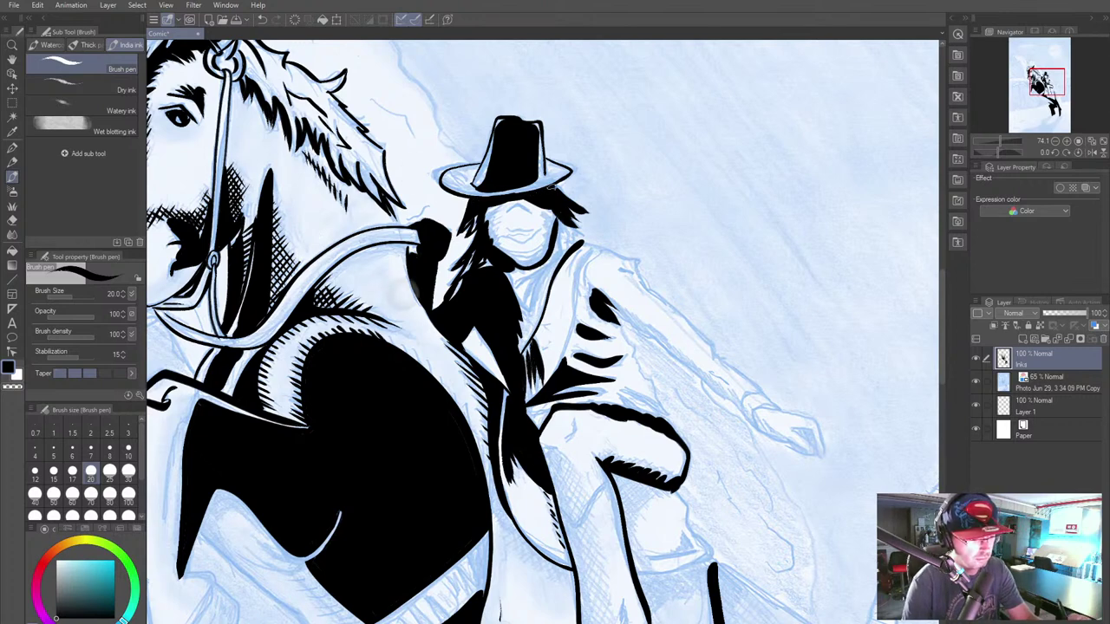
Step: Ink the rider's nose, mouth and chin lines, and add hair strands beside the face and the neckline below it
scroll(574, 201, up, 1)
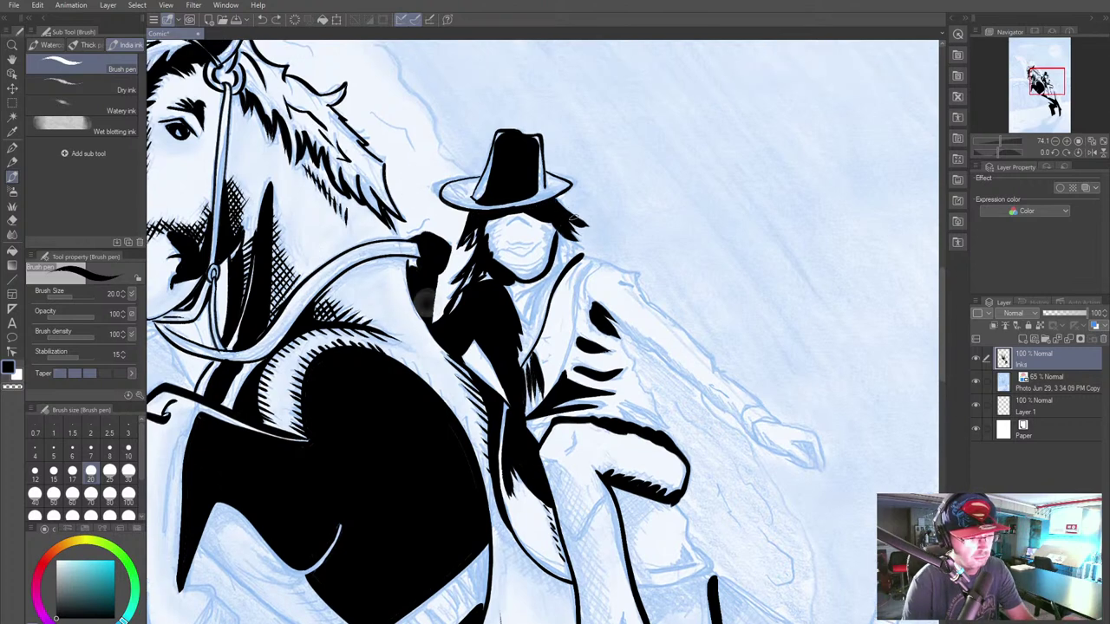
drag(565, 220, 586, 235)
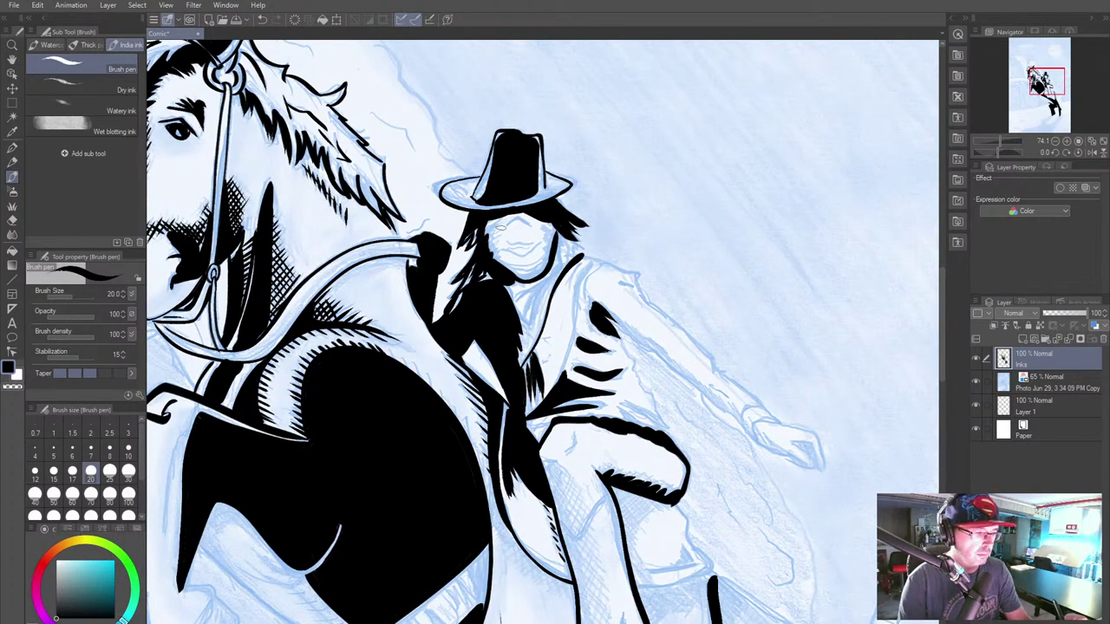
mouse_move(505, 225)
mouse_down()
mouse_move(530, 227)
mouse_move(515, 254)
mouse_move(539, 246)
mouse_up()
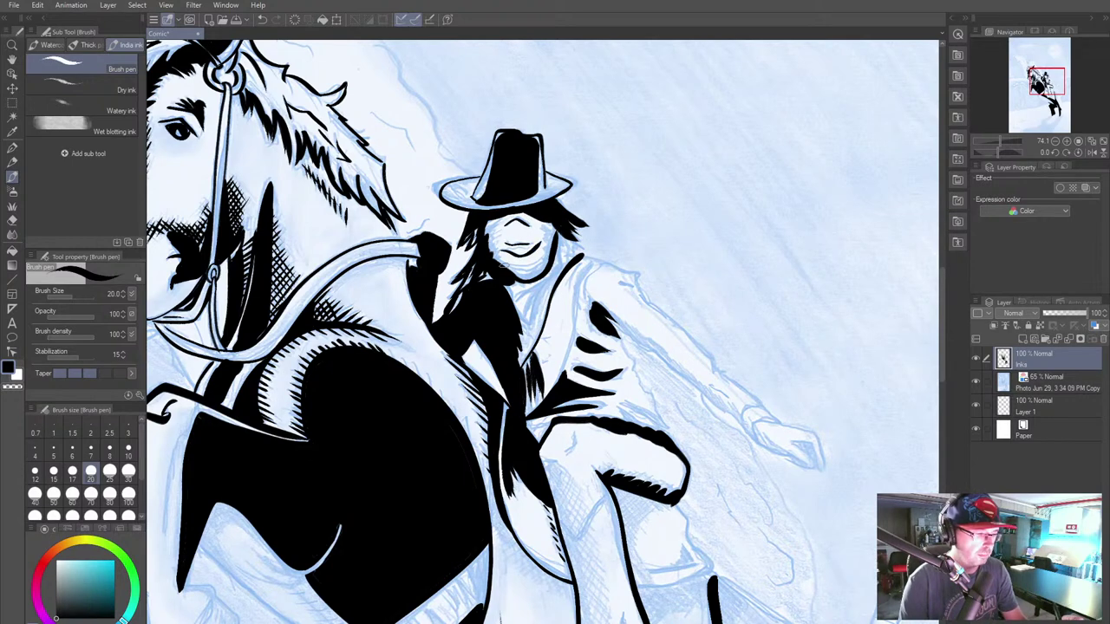
mouse_move(492, 260)
mouse_down()
mouse_move(531, 265)
mouse_move(551, 253)
mouse_move(525, 270)
mouse_move(551, 250)
mouse_move(537, 278)
mouse_up()
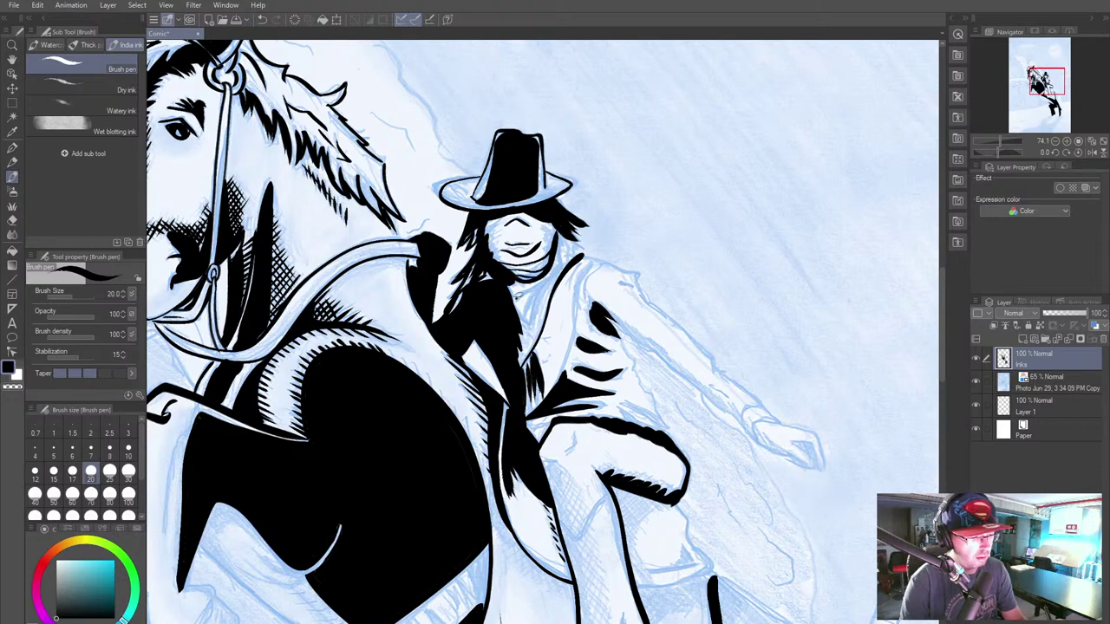
drag(558, 266, 558, 227)
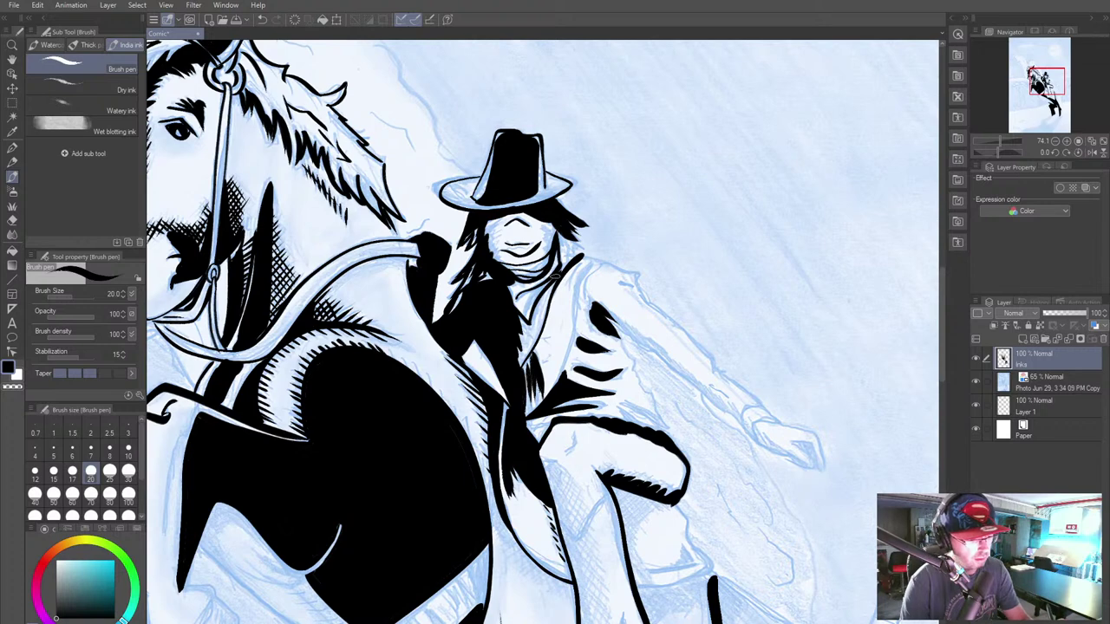
drag(556, 225, 561, 278)
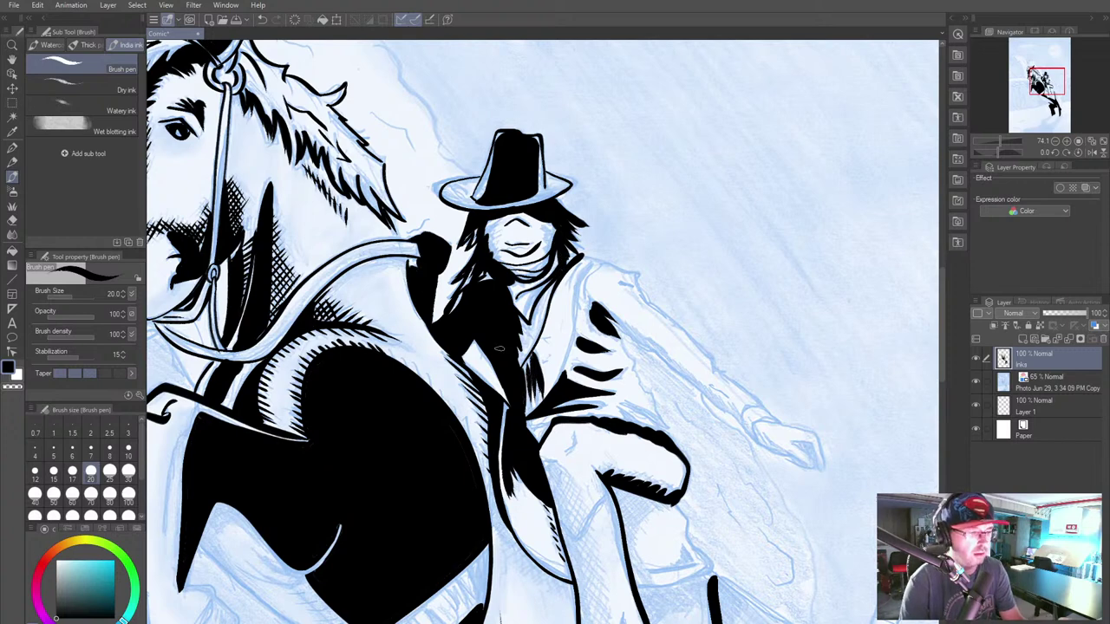
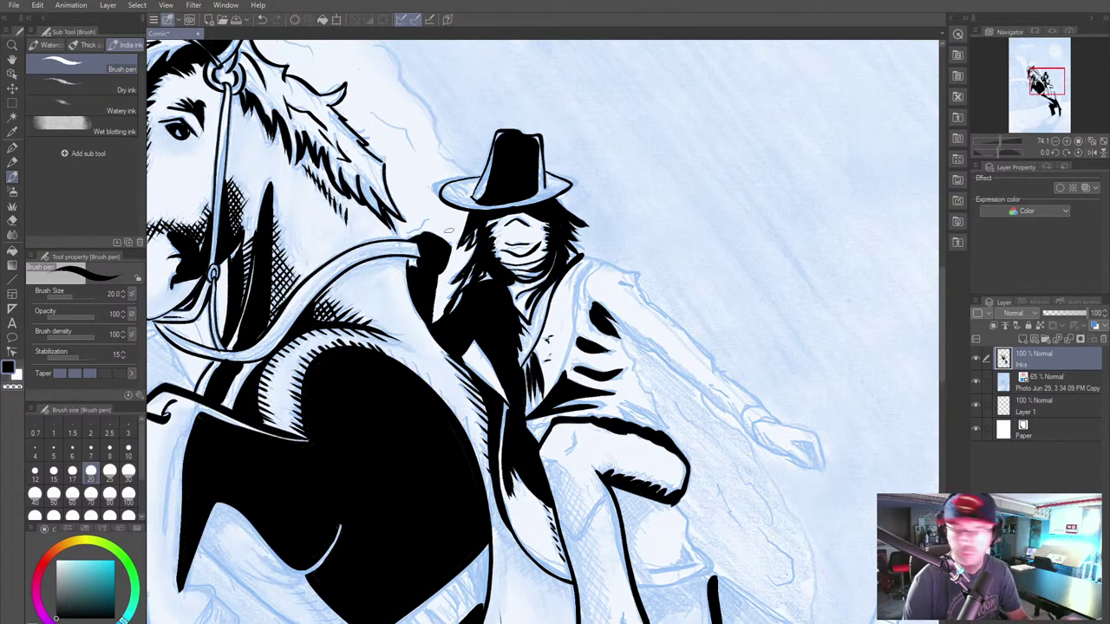
Step: Ink the lapel and shoulder edge of the rider's vest, with short fold strokes near the collar
mouse_move(580, 256)
mouse_down()
mouse_move(605, 260)
mouse_move(559, 378)
mouse_up()
drag(597, 262, 574, 310)
drag(589, 269, 563, 295)
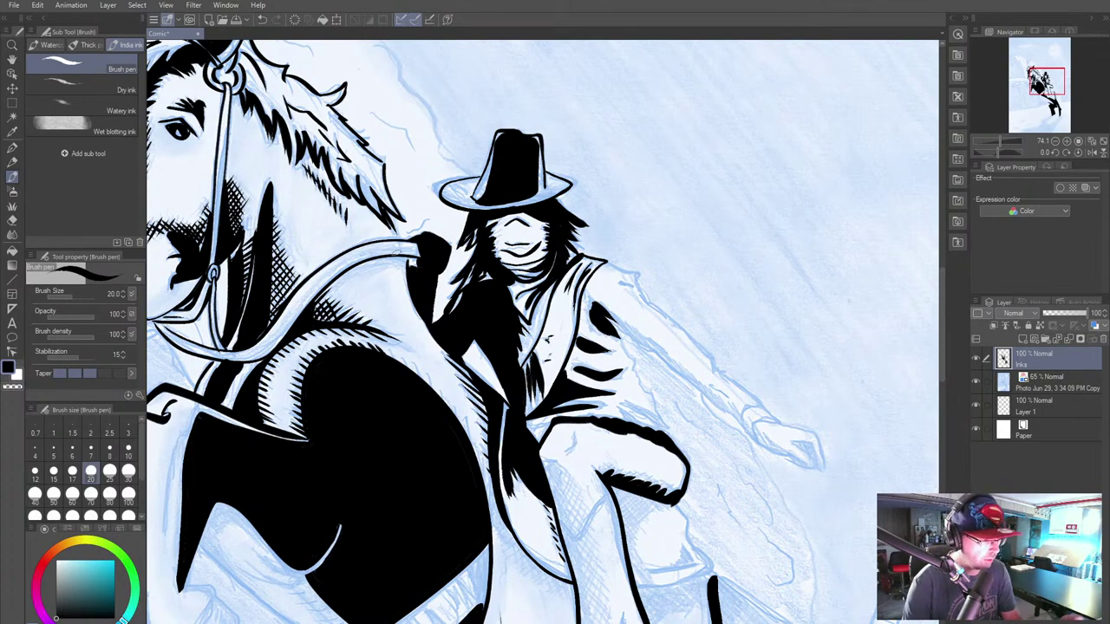
Step: Fill the shadows inside the hat brim with black and hatch the highlights along the crown's sides
drag(586, 432, 418, 439)
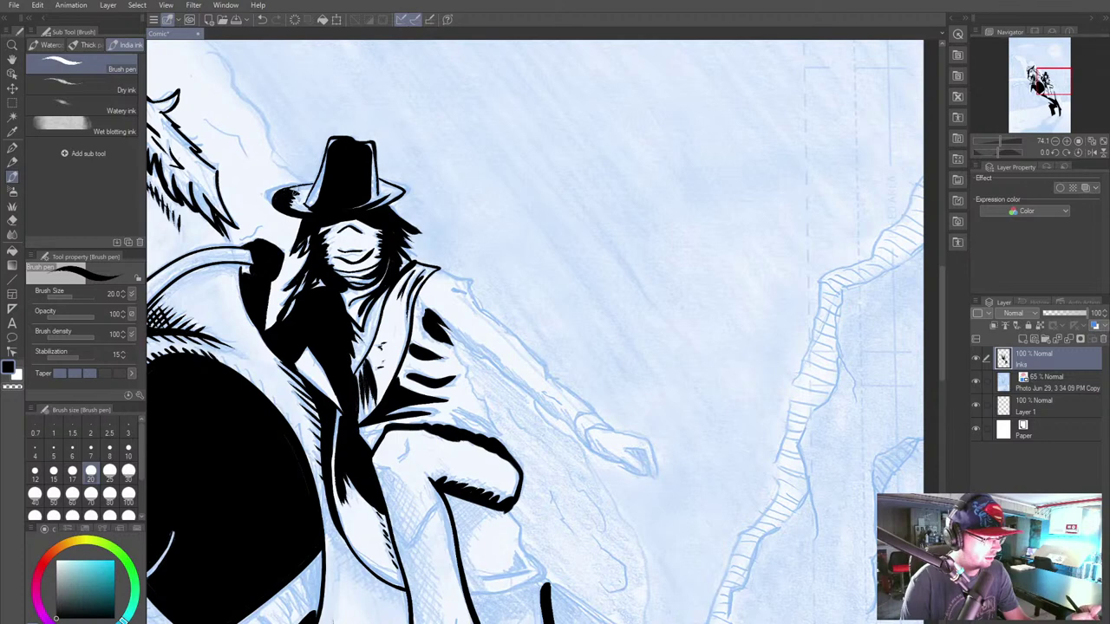
drag(369, 207, 395, 195)
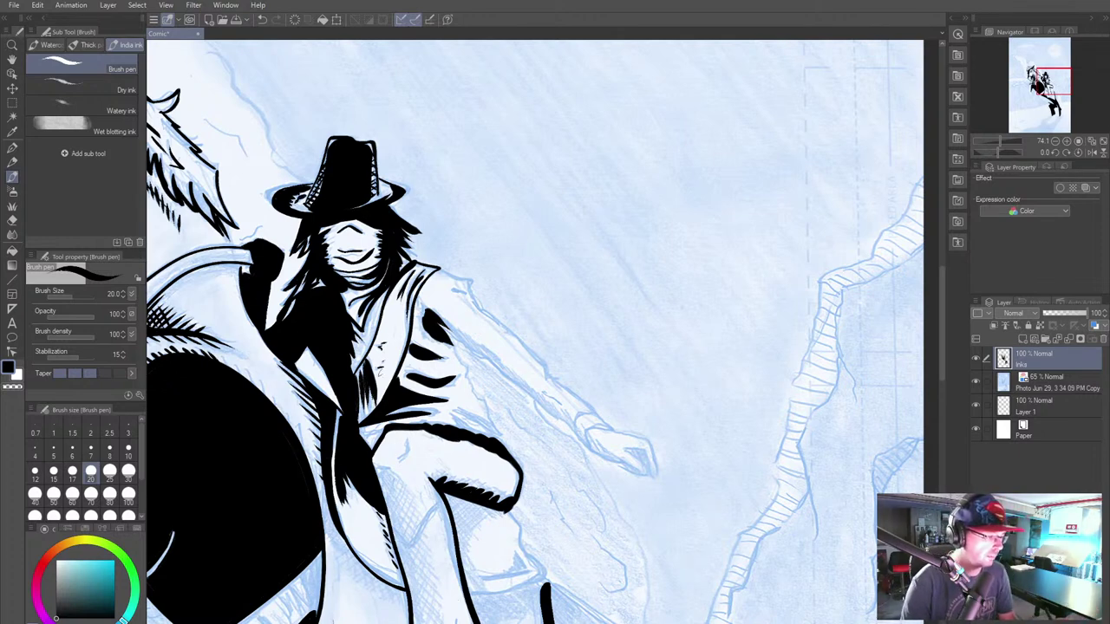
Step: Ink the rider's outstretched arm with a black shadow along its underside, and outline the cuff and clenched hand
mouse_move(441, 271)
mouse_down()
mouse_move(470, 279)
mouse_move(484, 314)
mouse_move(611, 426)
mouse_up()
key(ctrl+z)
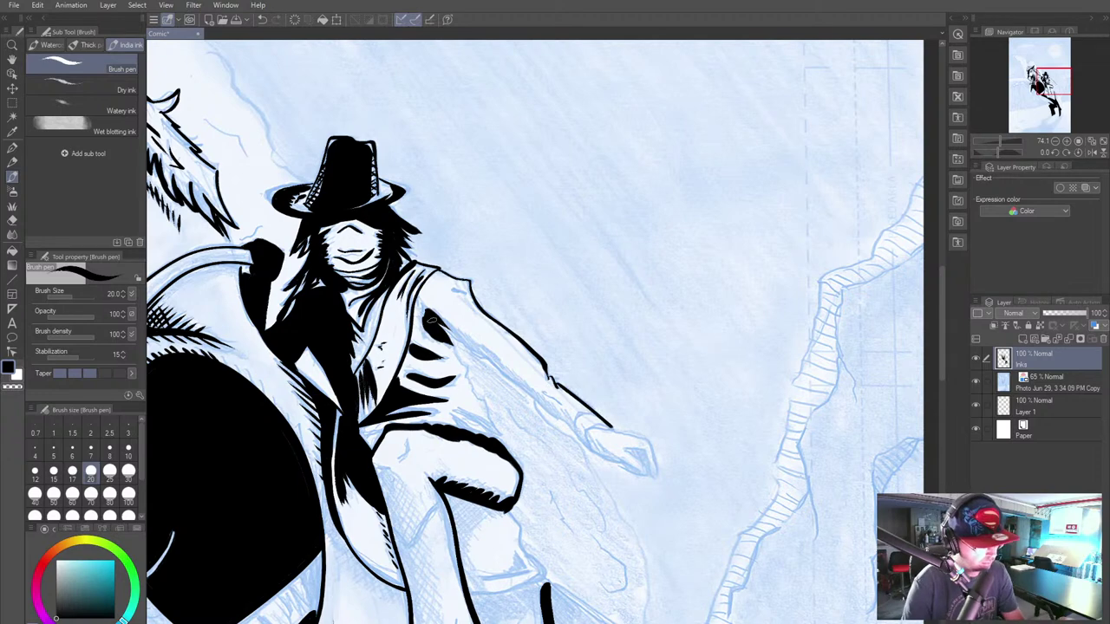
drag(428, 312, 591, 449)
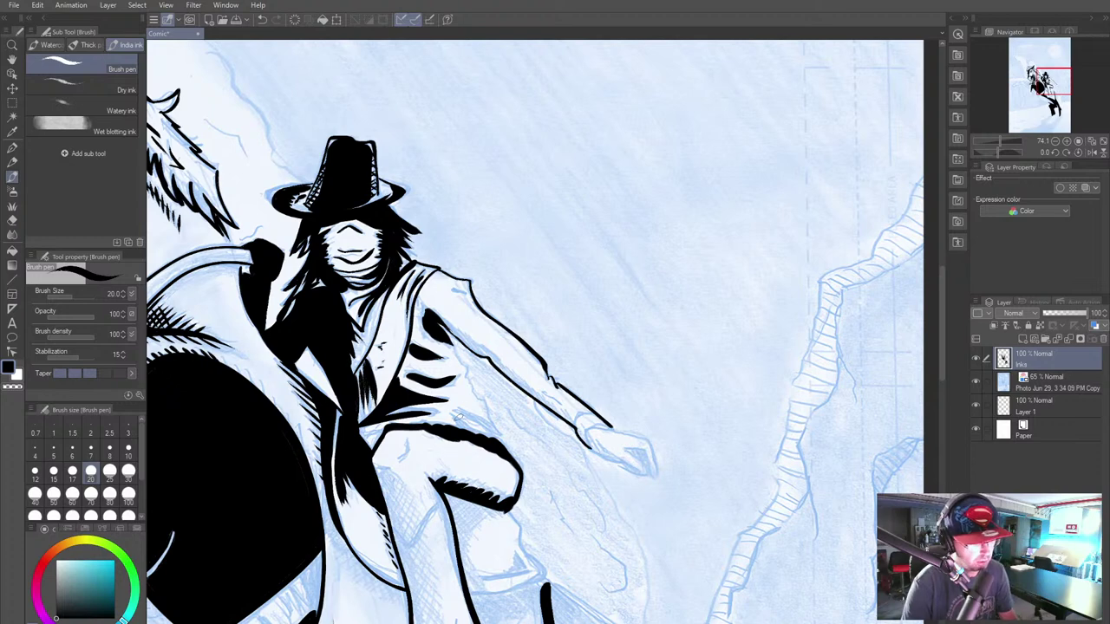
mouse_move(439, 318)
mouse_down()
mouse_move(578, 423)
mouse_move(556, 423)
mouse_move(578, 421)
mouse_up()
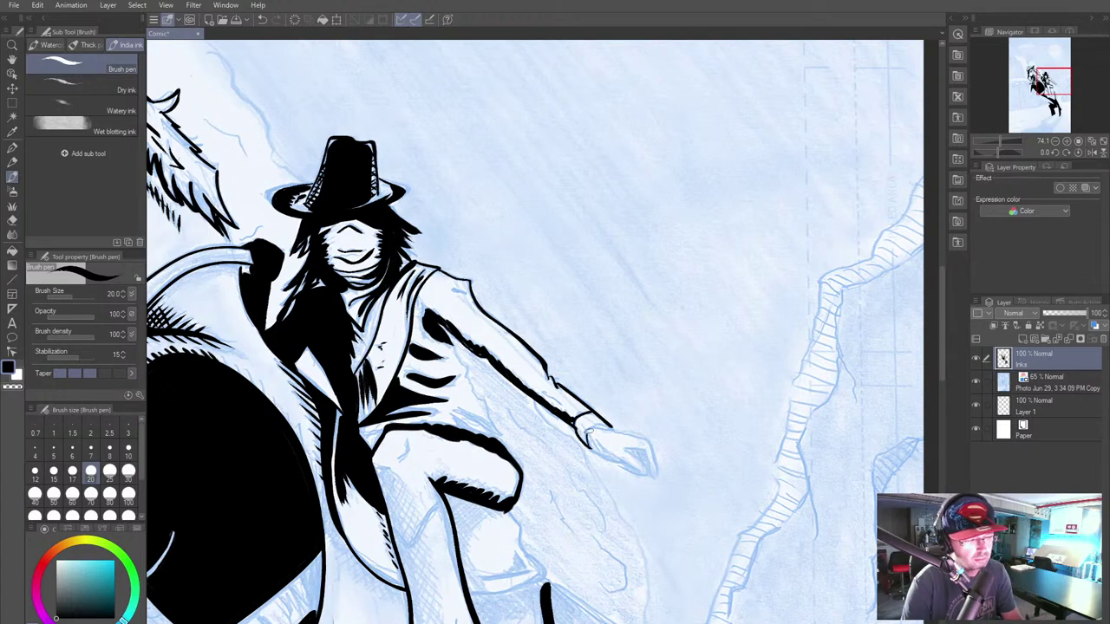
drag(532, 506, 345, 337)
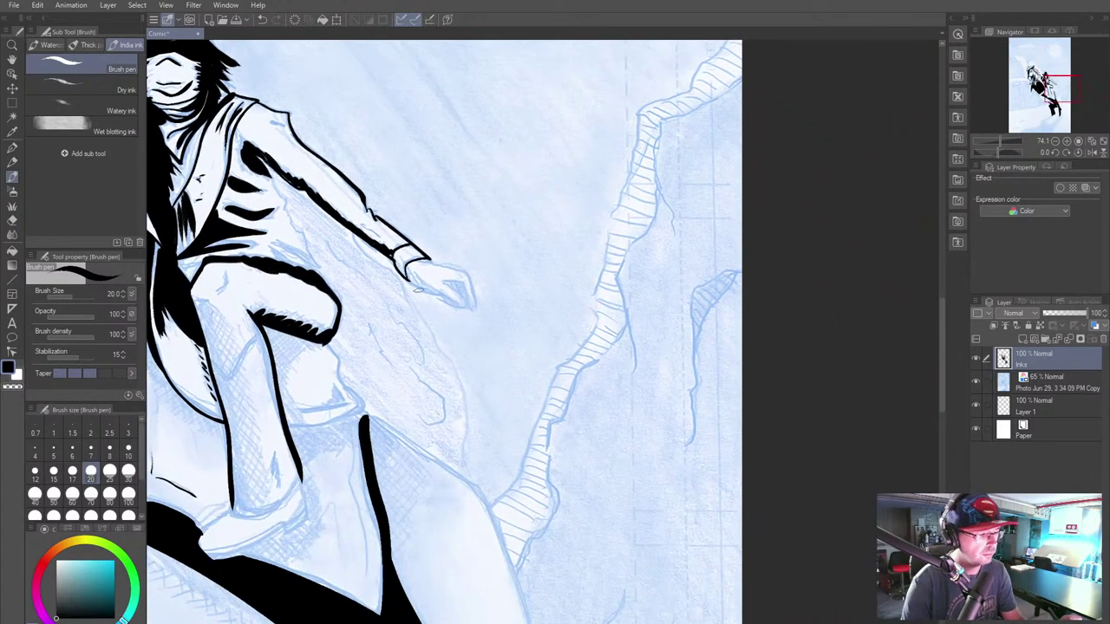
mouse_move(408, 279)
mouse_down()
mouse_move(462, 309)
mouse_move(435, 282)
mouse_move(426, 294)
mouse_move(464, 301)
mouse_move(415, 264)
mouse_move(463, 270)
mouse_move(472, 310)
mouse_move(458, 311)
mouse_move(469, 305)
mouse_move(453, 283)
mouse_move(423, 319)
mouse_move(417, 282)
mouse_up()
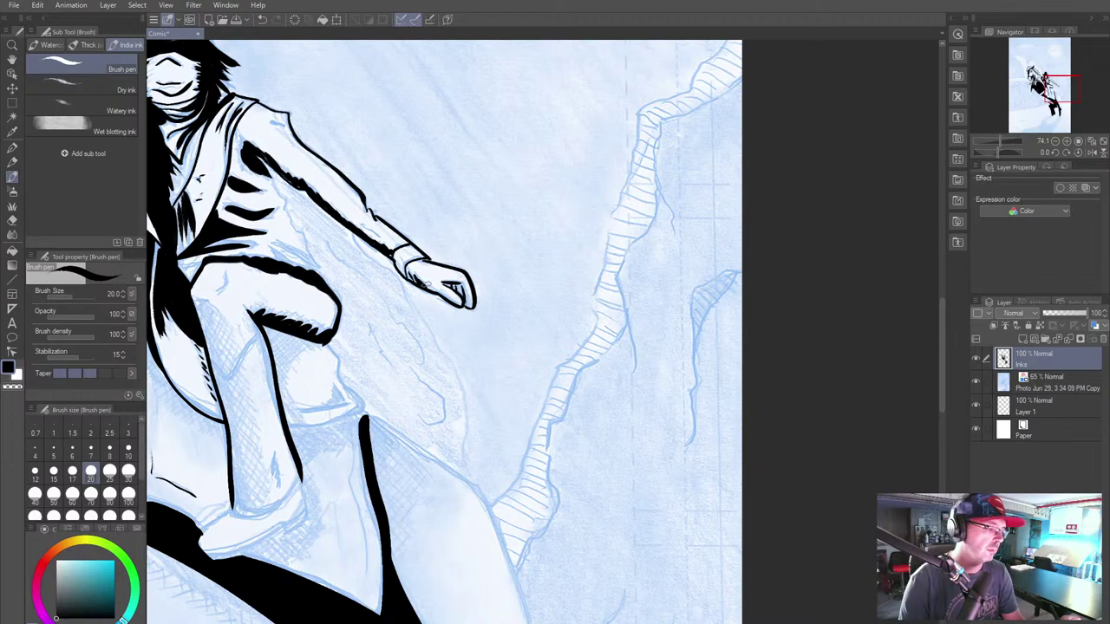
Step: Ink the back edge of the rider's vest and the folds at the waist
drag(352, 442, 527, 467)
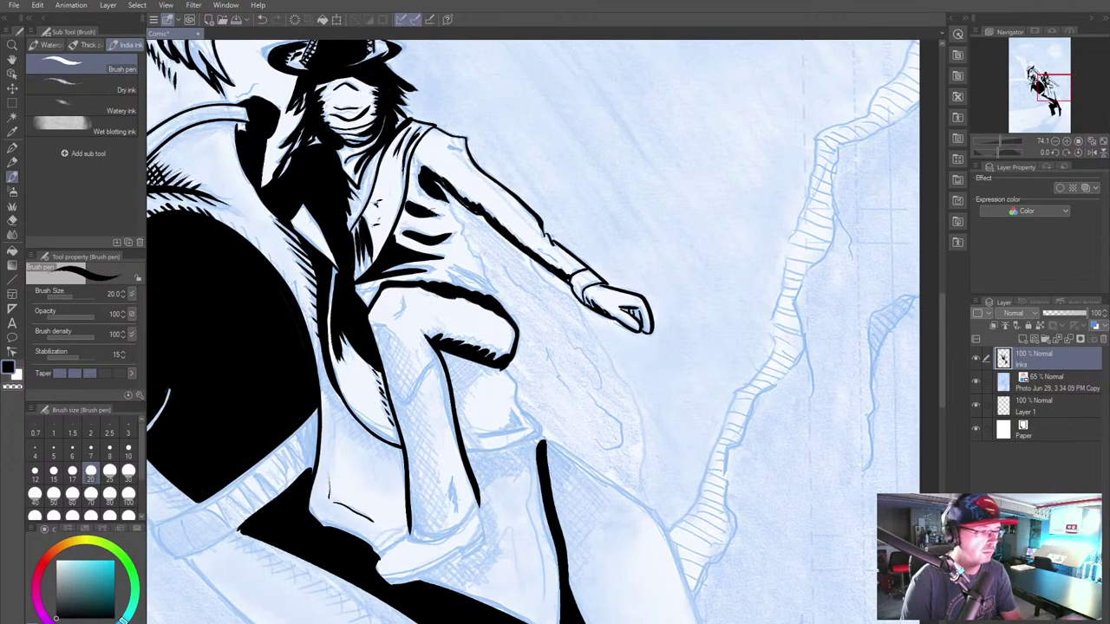
mouse_move(443, 196)
mouse_down()
mouse_move(500, 298)
mouse_move(462, 289)
mouse_move(481, 305)
mouse_move(450, 292)
mouse_move(468, 289)
mouse_move(441, 270)
mouse_up()
mouse_move(495, 295)
mouse_down()
mouse_move(453, 266)
mouse_move(502, 307)
mouse_move(492, 296)
mouse_up()
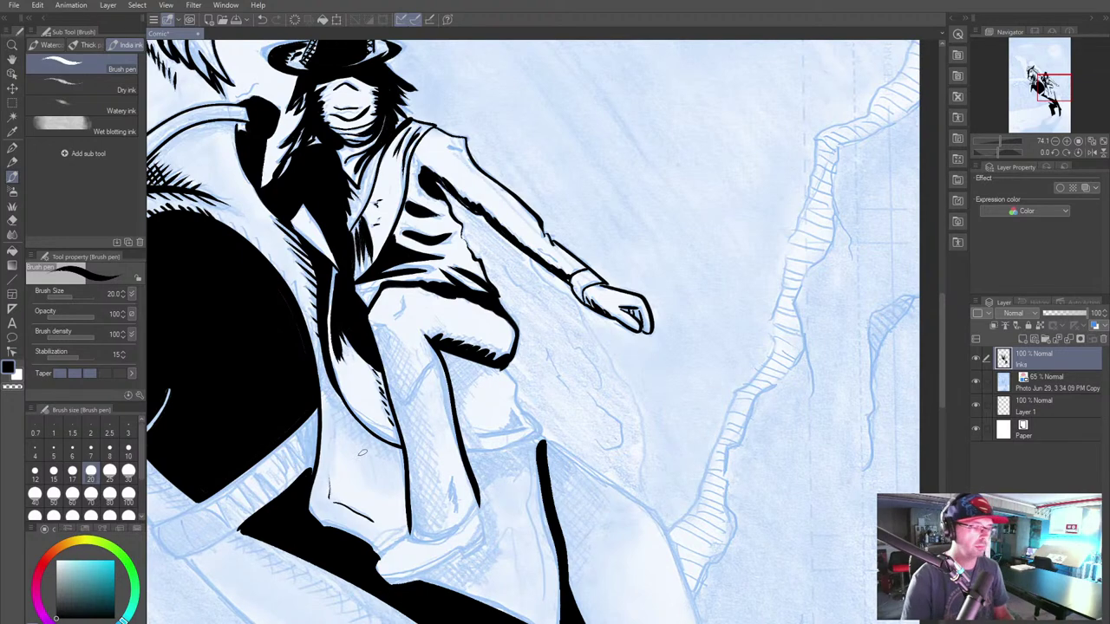
Step: Ink the trouser folds at the rider's hip, and outline the boot with its top edge, ankle creases and sole
drag(393, 507, 410, 434)
drag(414, 246, 422, 220)
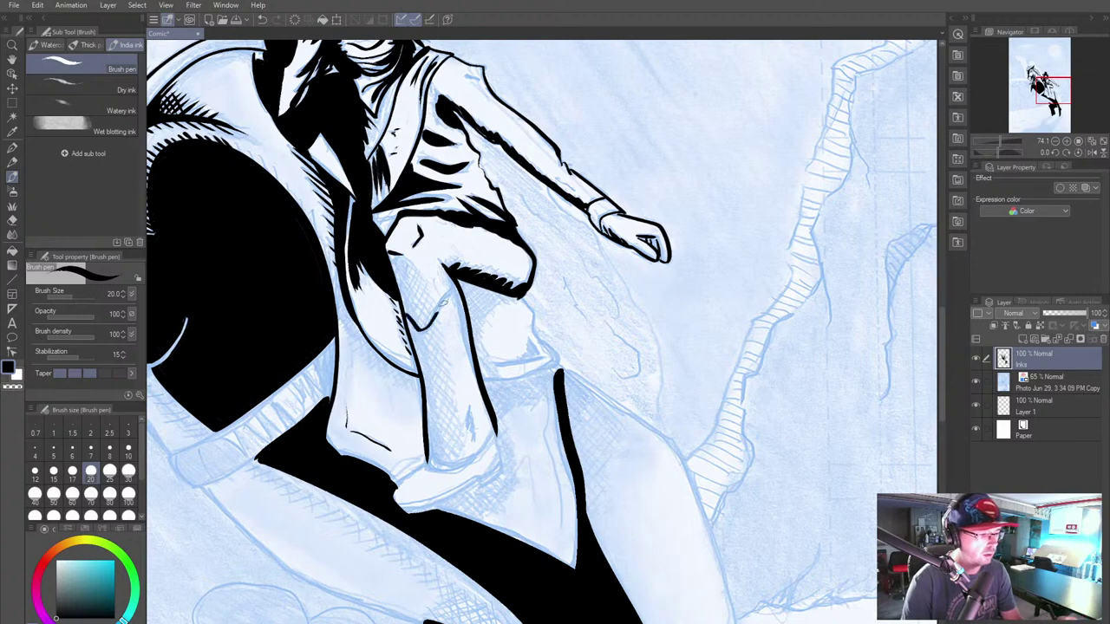
mouse_move(468, 407)
mouse_down()
mouse_move(477, 446)
mouse_move(442, 473)
mouse_move(479, 462)
mouse_move(499, 430)
mouse_up()
mouse_move(430, 459)
mouse_down()
mouse_move(474, 459)
mouse_move(492, 431)
mouse_up()
mouse_move(406, 516)
mouse_down()
mouse_move(463, 453)
mouse_move(463, 400)
mouse_up()
mouse_move(479, 344)
mouse_down()
mouse_move(449, 379)
mouse_move(544, 359)
mouse_move(559, 346)
mouse_move(552, 312)
mouse_up()
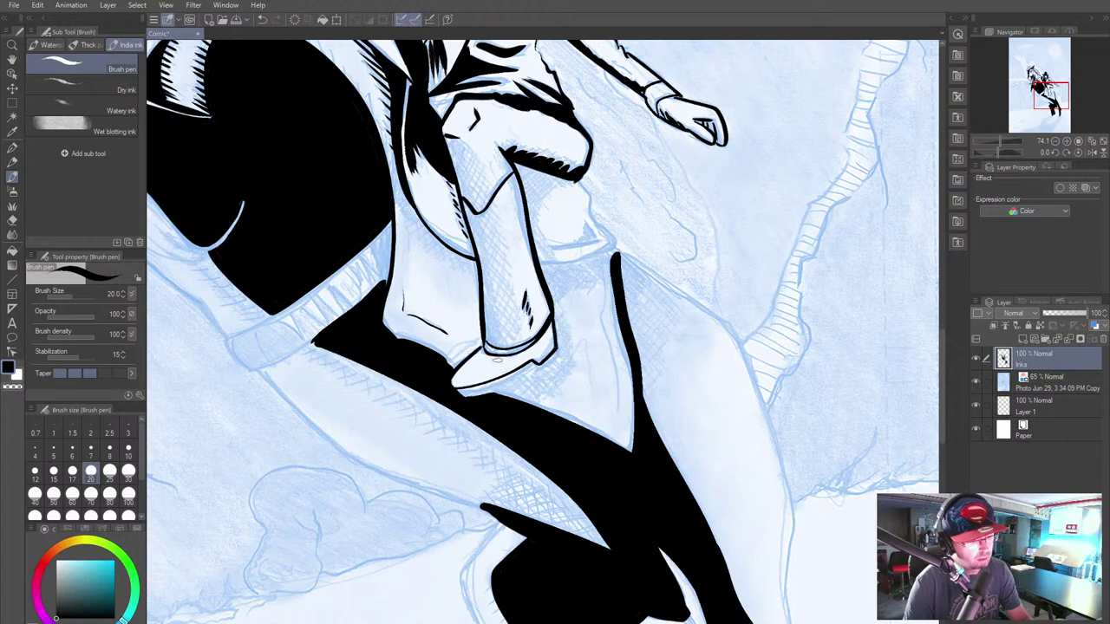
mouse_move(450, 390)
mouse_down()
mouse_move(548, 368)
mouse_move(558, 352)
mouse_up()
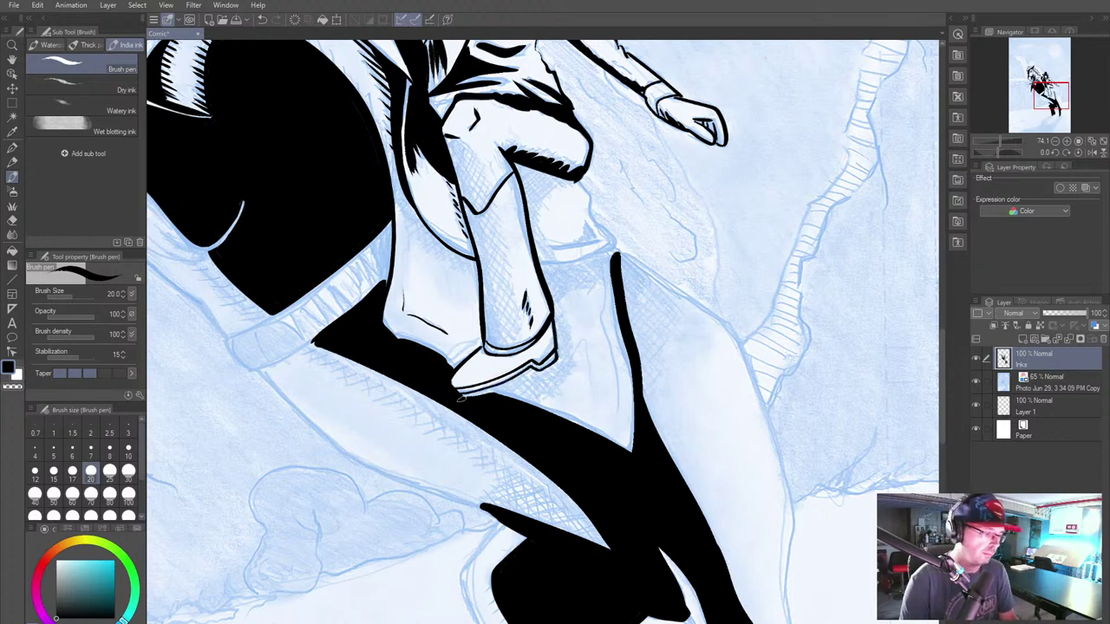
Step: Outline the back of the saddle seat and the rear edge of the saddle blanket, adding fold lines inside the blanket
mouse_move(464, 395)
mouse_down()
mouse_move(523, 402)
mouse_move(628, 451)
mouse_move(609, 461)
mouse_up()
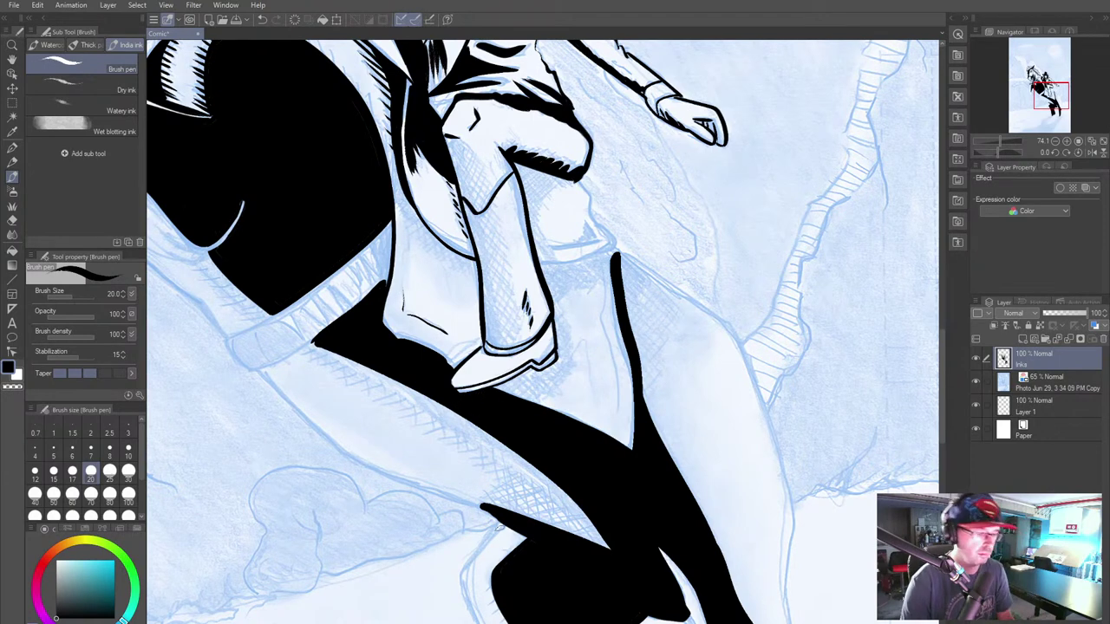
mouse_move(570, 363)
mouse_down()
mouse_move(586, 359)
mouse_move(597, 398)
mouse_move(618, 389)
mouse_move(589, 249)
mouse_move(566, 263)
mouse_move(618, 246)
mouse_move(572, 182)
mouse_up()
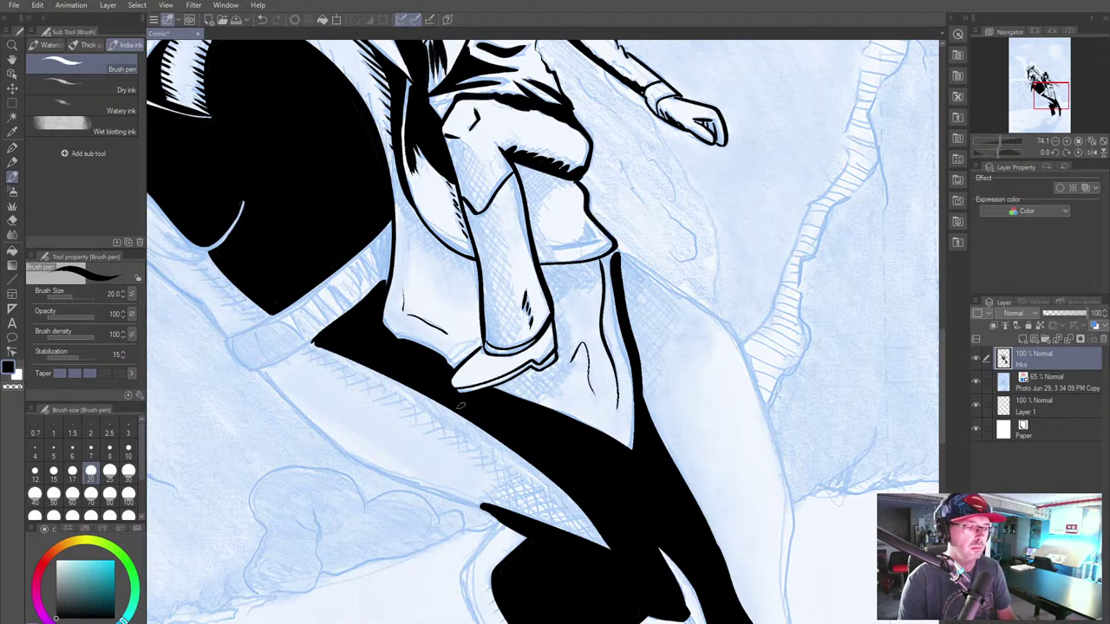
Step: Ink the contours of the horse's hindquarters and both hind legs down to the ground
mouse_move(617, 254)
mouse_down()
mouse_move(729, 333)
mouse_move(796, 530)
mouse_up()
drag(636, 509, 483, 212)
mouse_move(636, 228)
mouse_down()
mouse_move(642, 395)
mouse_move(665, 525)
mouse_up()
mouse_move(347, 227)
mouse_down()
mouse_move(310, 293)
mouse_move(371, 434)
mouse_move(389, 508)
mouse_up()
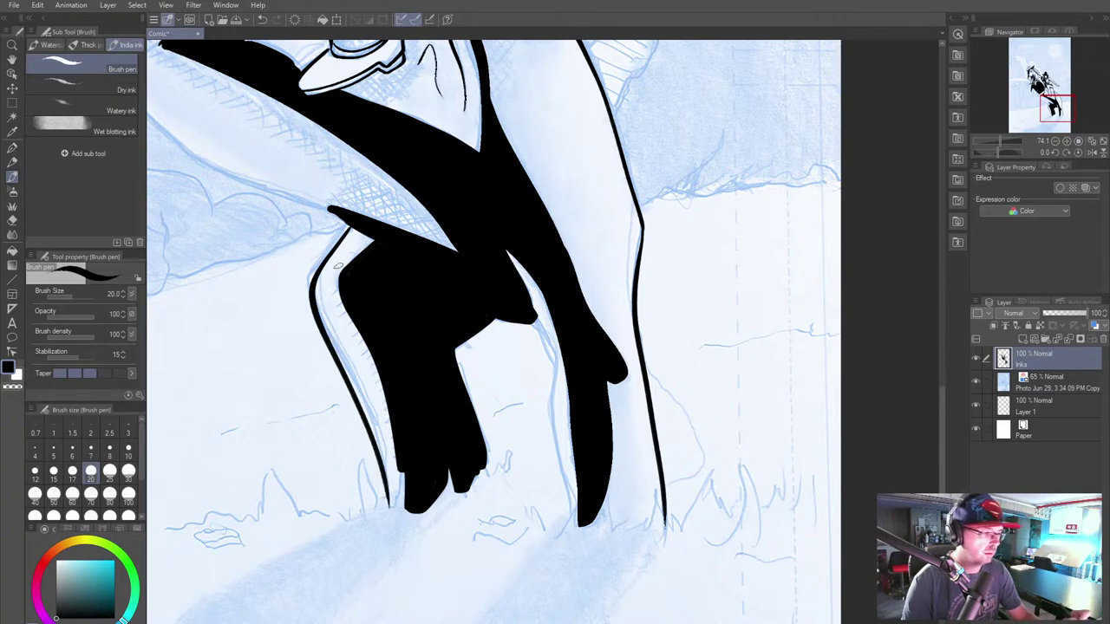
drag(359, 284, 413, 297)
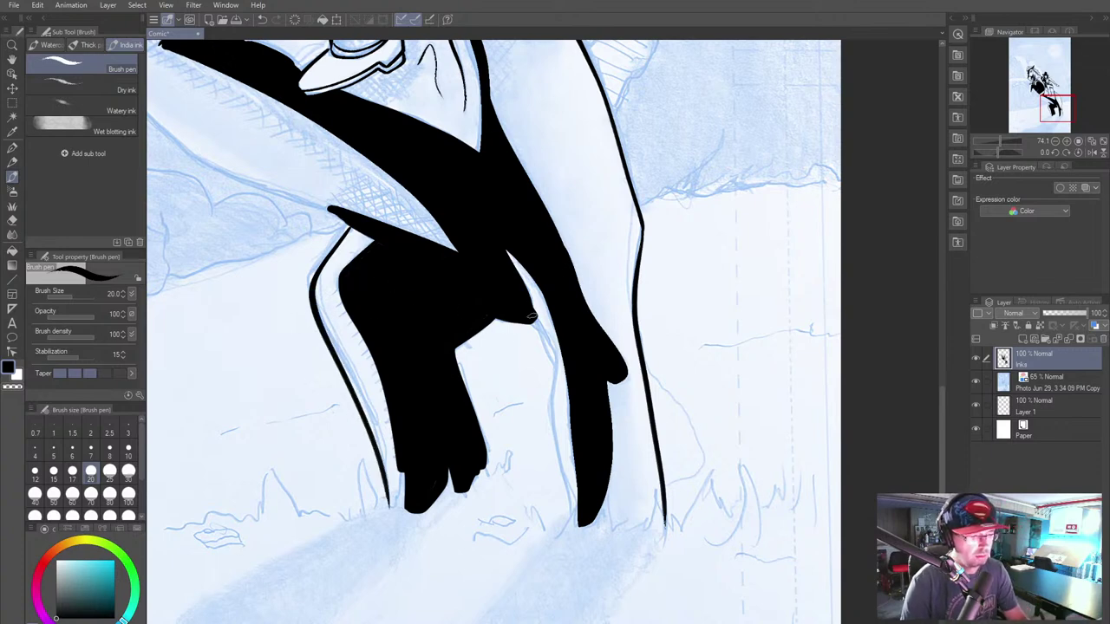
mouse_move(524, 304)
mouse_down()
mouse_move(551, 369)
mouse_move(568, 525)
mouse_up()
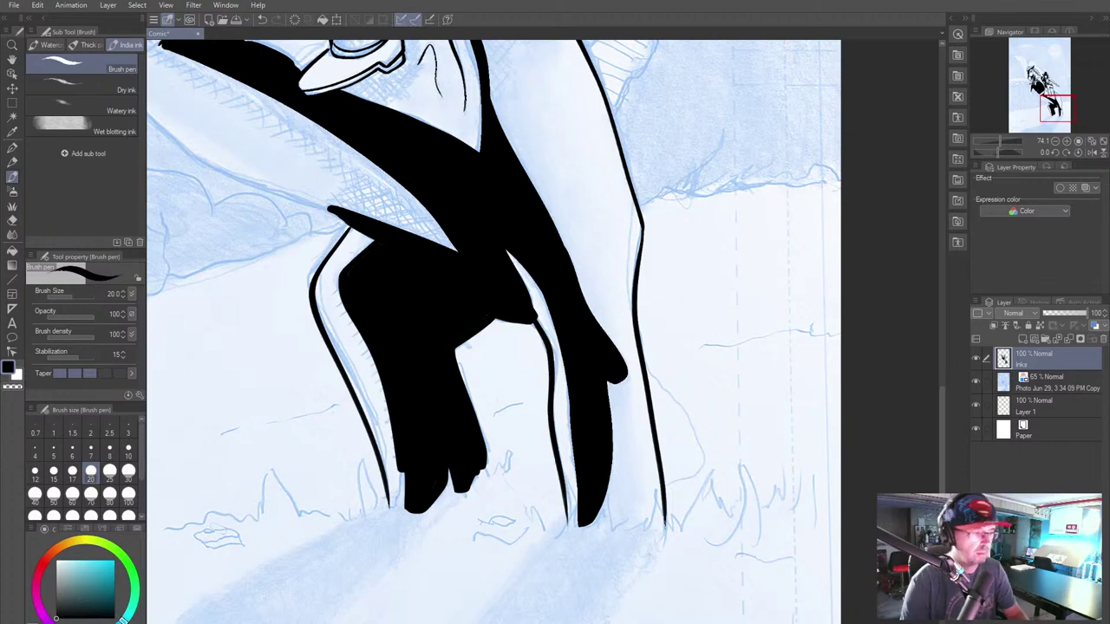
Step: Ink the horse's belly contour on both sides of the girth strap, and outline the strap's lower end
drag(306, 268, 551, 431)
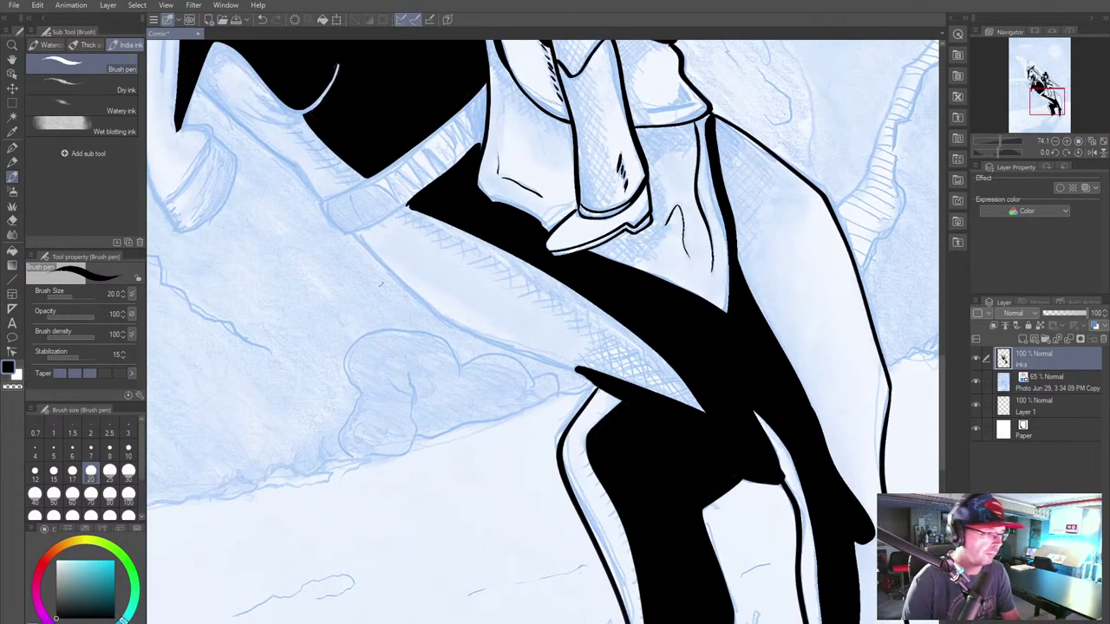
drag(354, 235, 404, 284)
drag(518, 355, 576, 372)
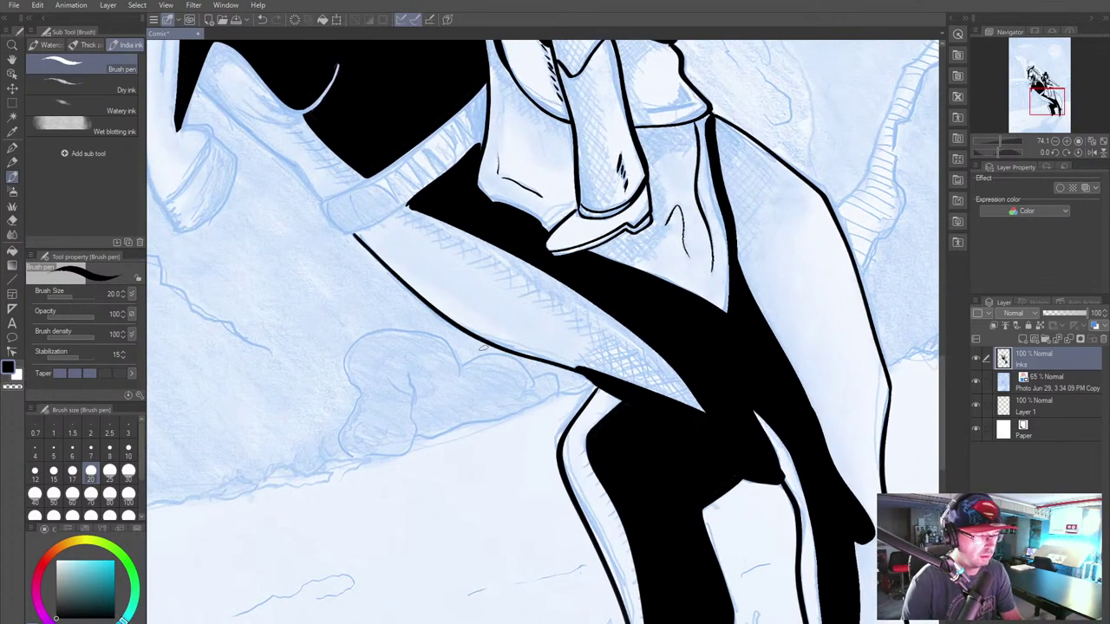
drag(323, 221, 410, 336)
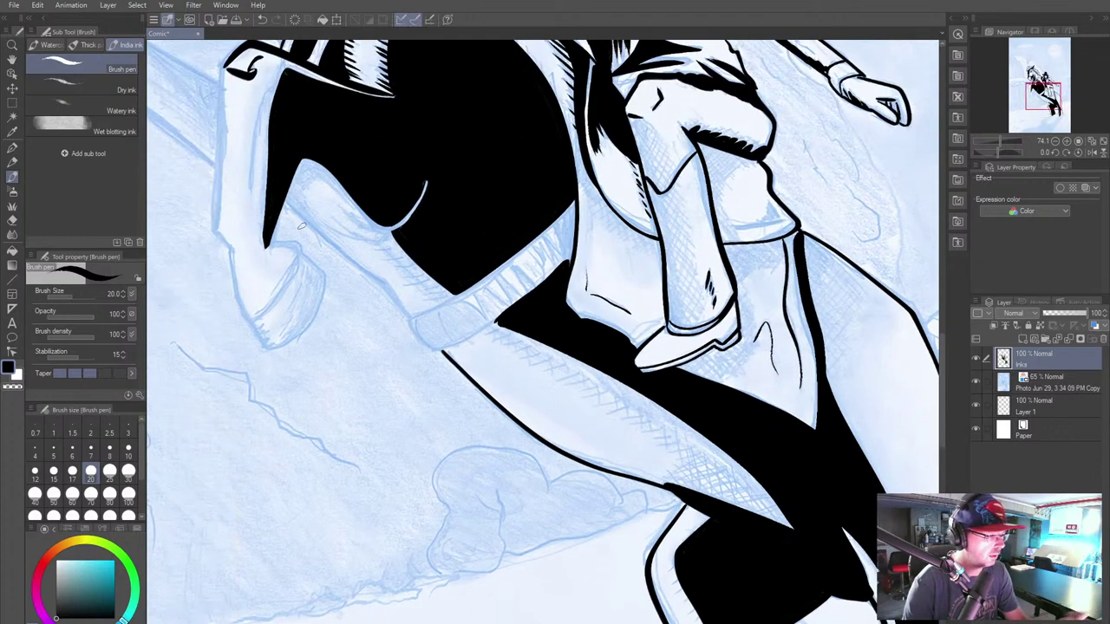
mouse_move(279, 195)
mouse_down()
mouse_move(412, 315)
mouse_move(486, 271)
mouse_up()
mouse_move(409, 319)
mouse_down()
mouse_move(436, 355)
mouse_move(508, 309)
mouse_move(414, 367)
mouse_move(457, 300)
mouse_move(480, 287)
mouse_move(509, 304)
mouse_up()
Step: Fill the upper part of the girth strap with tapered, zigzag fold strokes
mouse_move(503, 262)
mouse_down()
mouse_move(521, 298)
mouse_move(543, 281)
mouse_up()
drag(536, 242, 549, 271)
mouse_move(550, 245)
mouse_down()
mouse_move(560, 270)
mouse_move(551, 245)
mouse_up()
drag(553, 245, 568, 264)
mouse_move(560, 233)
mouse_down()
mouse_move(570, 260)
mouse_move(560, 215)
mouse_up()
drag(573, 255, 572, 212)
drag(574, 242, 573, 205)
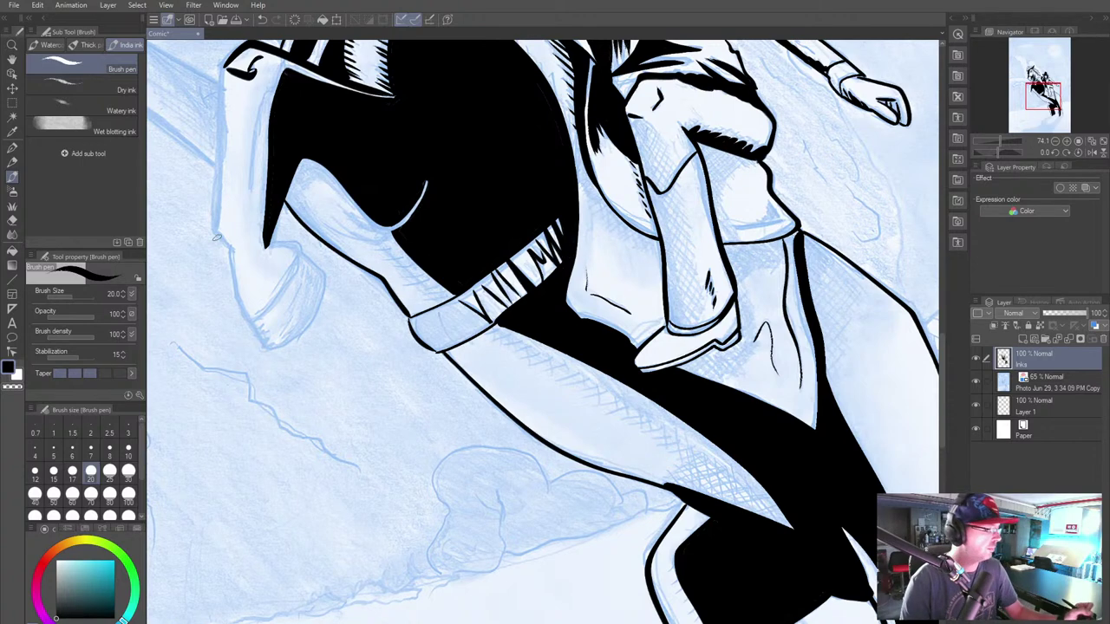
Step: Erase a thin line along the girth strap's upper edge with the Hard eraser, and return to the Brush pen
click(12, 219)
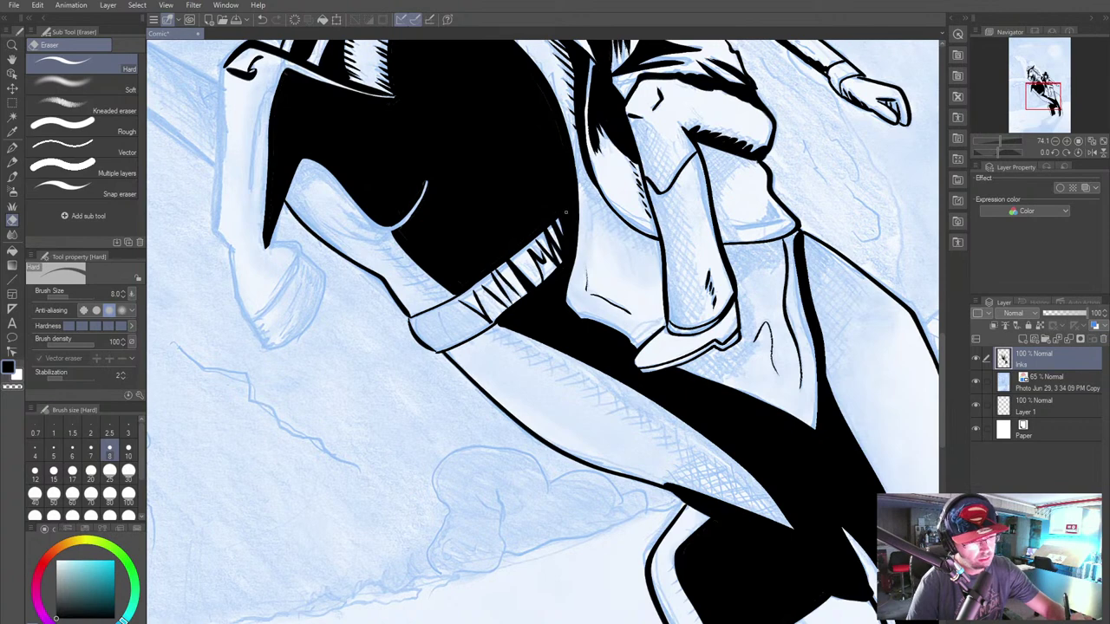
drag(576, 197, 556, 221)
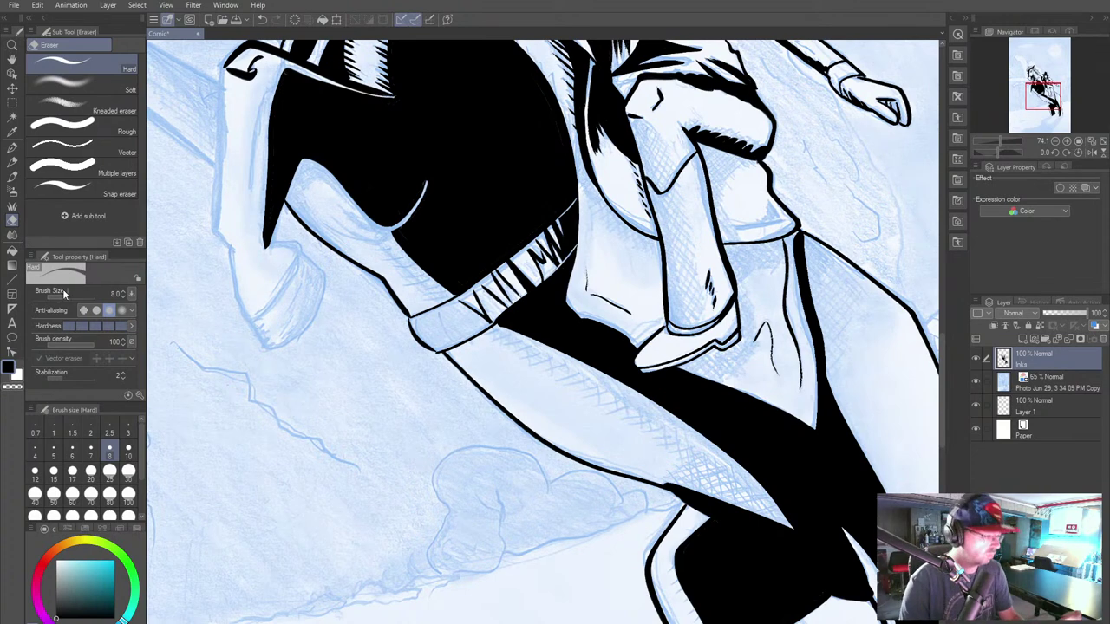
click(12, 177)
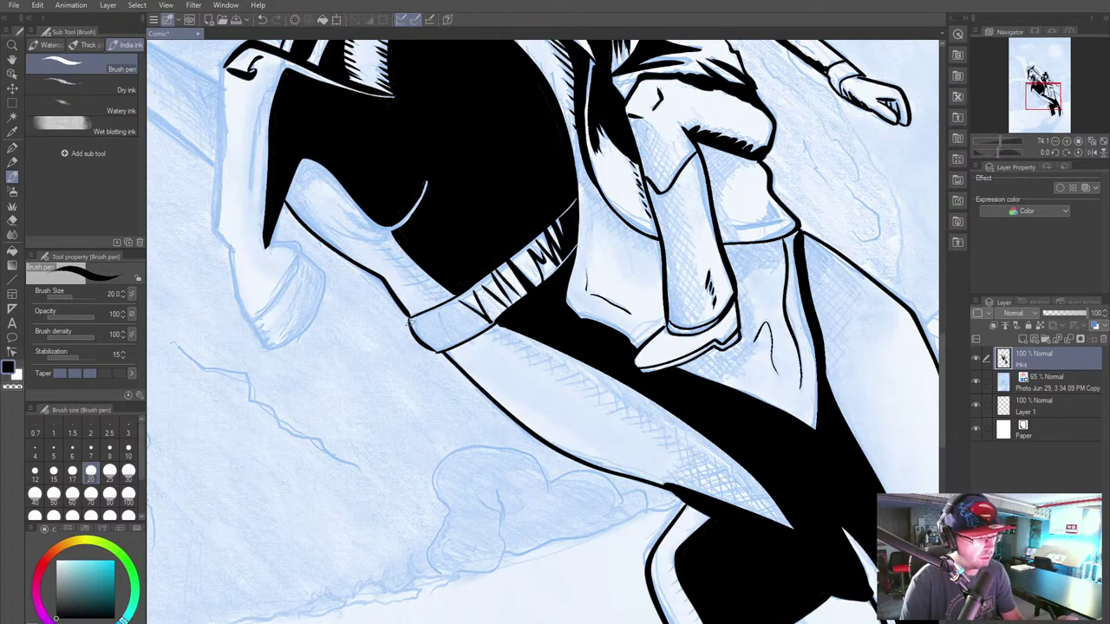
Step: Ink the girth strap's lower end with solid black, and carve light fold streaks through it with the Hard eraser at size 12
mouse_move(411, 325)
mouse_down()
mouse_move(436, 350)
mouse_move(411, 322)
mouse_move(451, 305)
mouse_move(473, 312)
mouse_move(453, 304)
mouse_move(473, 314)
mouse_up()
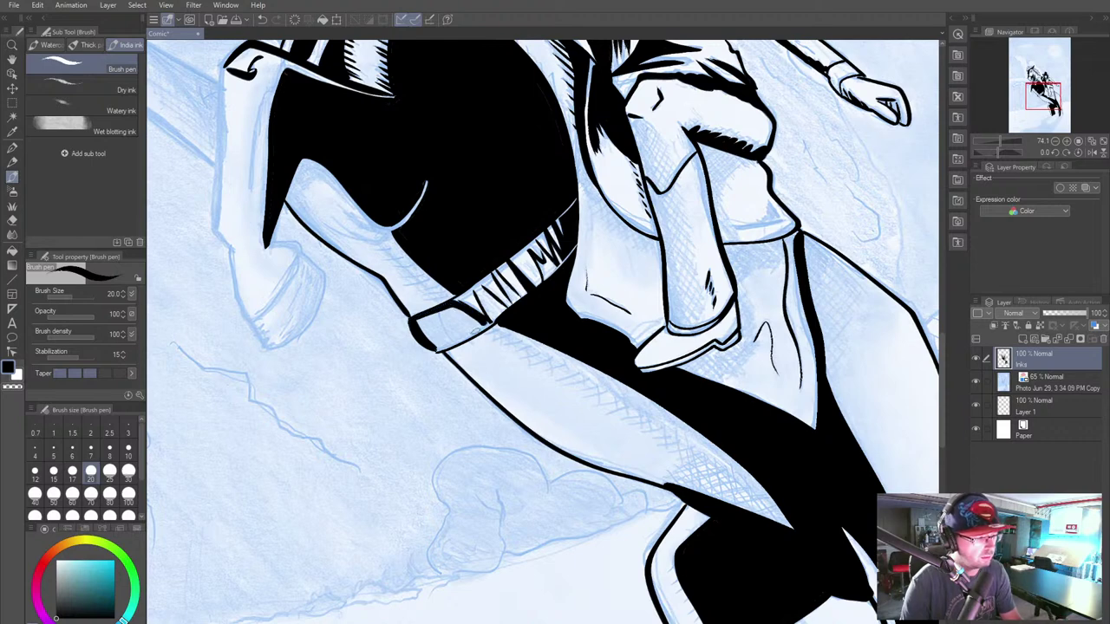
mouse_move(437, 350)
mouse_down()
mouse_move(491, 323)
mouse_move(404, 322)
mouse_move(438, 349)
mouse_move(483, 329)
mouse_move(461, 311)
mouse_move(479, 327)
mouse_move(449, 311)
mouse_move(477, 335)
mouse_move(443, 312)
mouse_move(470, 333)
mouse_move(445, 312)
mouse_move(467, 333)
mouse_move(438, 322)
mouse_move(475, 335)
mouse_move(428, 324)
mouse_move(426, 313)
mouse_move(459, 346)
mouse_move(435, 336)
mouse_up()
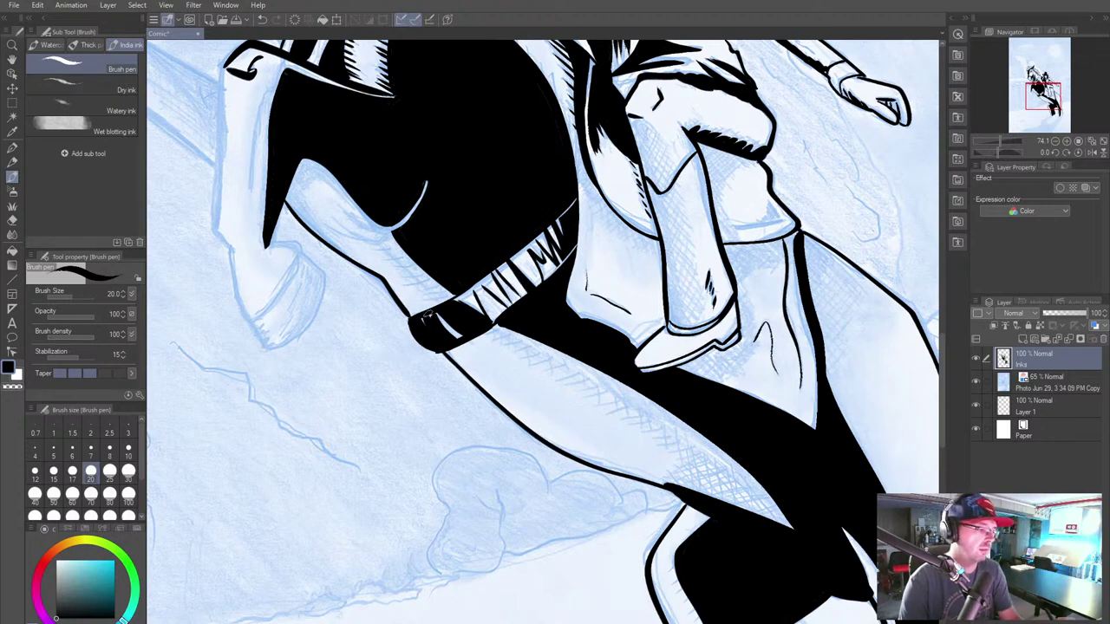
click(12, 250)
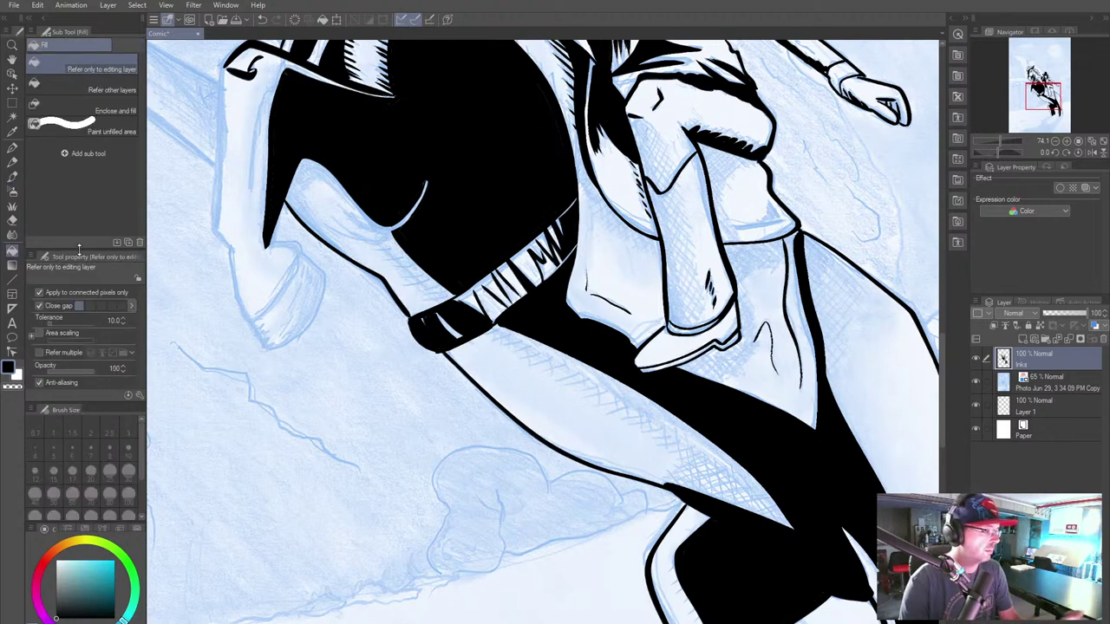
click(12, 220)
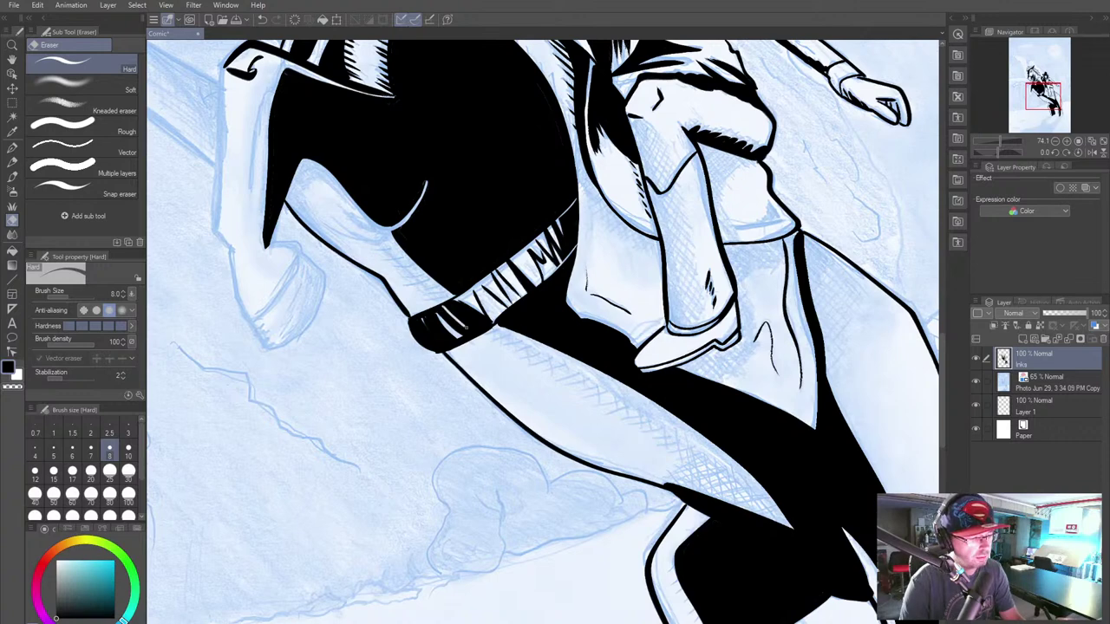
click(35, 470)
mouse_move(442, 309)
mouse_down()
mouse_move(476, 334)
mouse_move(434, 336)
mouse_up()
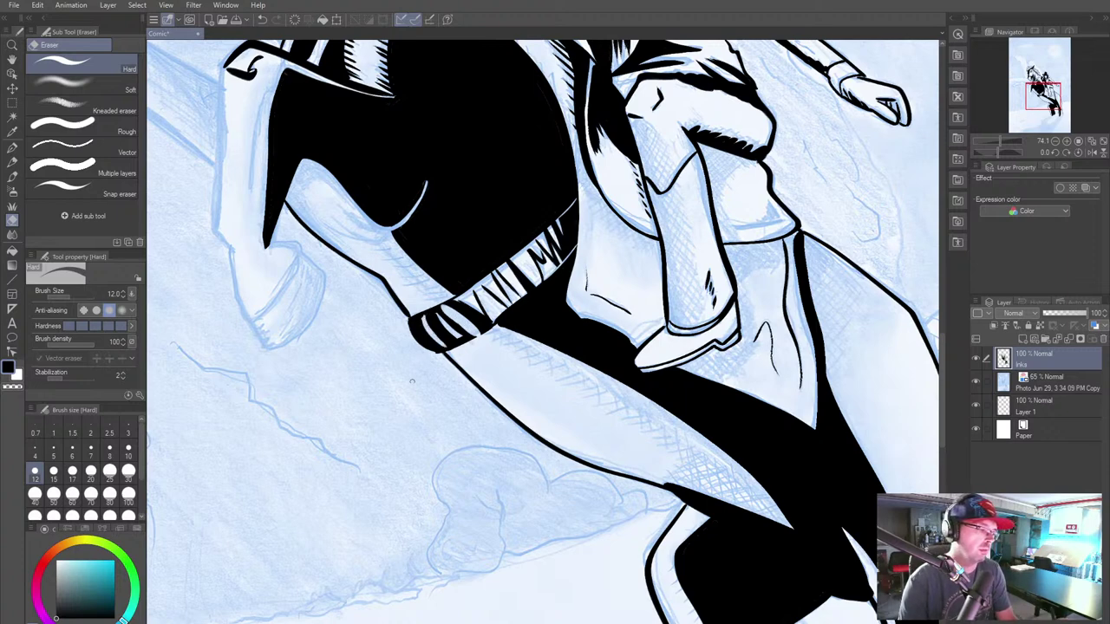
Step: Ink the outer contours of the bent foreleg and its hoof with the Brush pen
click(12, 176)
drag(323, 406, 491, 428)
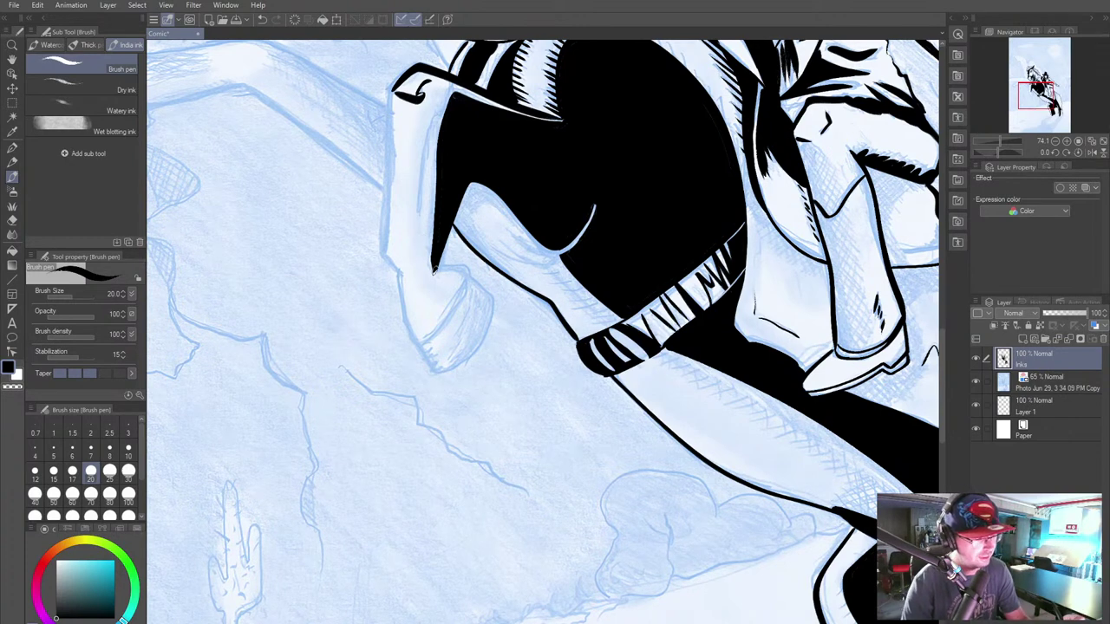
mouse_move(434, 268)
mouse_down()
mouse_move(469, 274)
mouse_move(492, 313)
mouse_move(445, 371)
mouse_move(426, 370)
mouse_move(403, 275)
mouse_move(385, 255)
mouse_move(395, 83)
mouse_up()
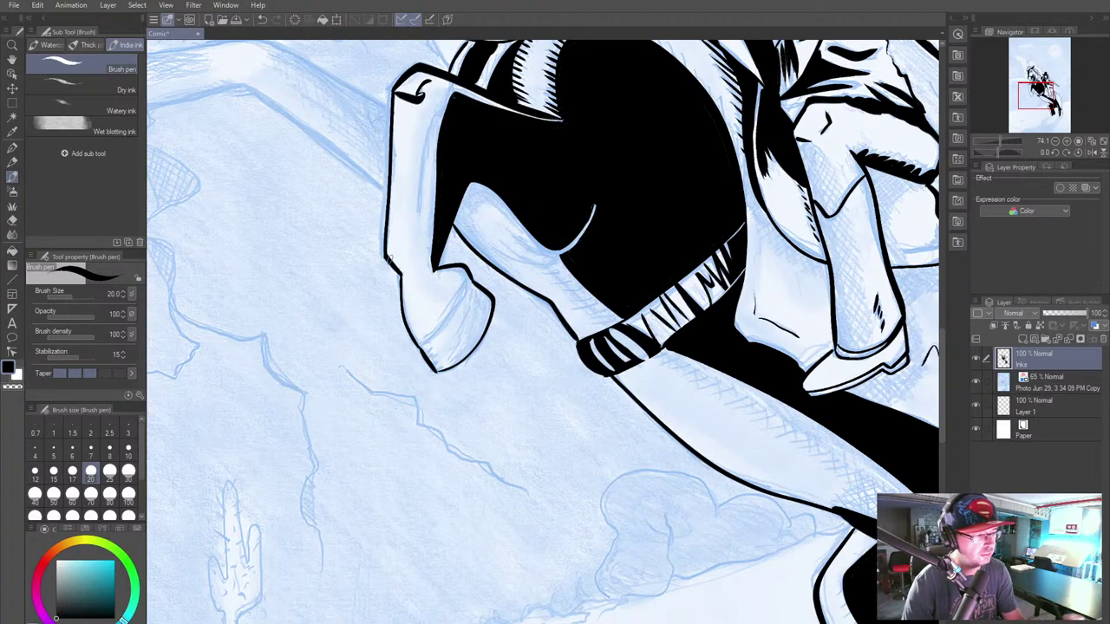
Step: Ink the line between the bent foreleg's pastern and hoof, and shade the hoof's edges with short tapered strokes
mouse_move(421, 347)
mouse_down()
mouse_move(468, 276)
mouse_move(421, 345)
mouse_up()
drag(469, 275, 449, 318)
drag(469, 278, 429, 336)
mouse_move(473, 284)
mouse_down()
mouse_move(467, 322)
mouse_move(483, 311)
mouse_up()
drag(488, 303, 469, 343)
mouse_move(492, 299)
mouse_down()
mouse_move(477, 345)
mouse_move(448, 371)
mouse_move(471, 352)
mouse_move(493, 303)
mouse_up()
key(ctrl+z)
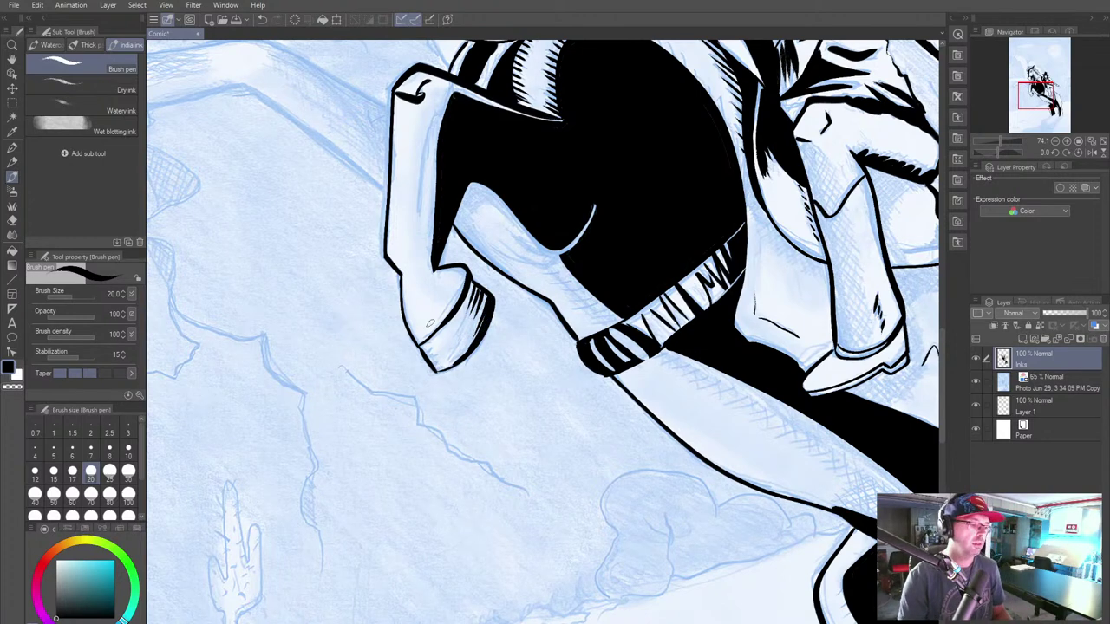
drag(383, 409, 591, 436)
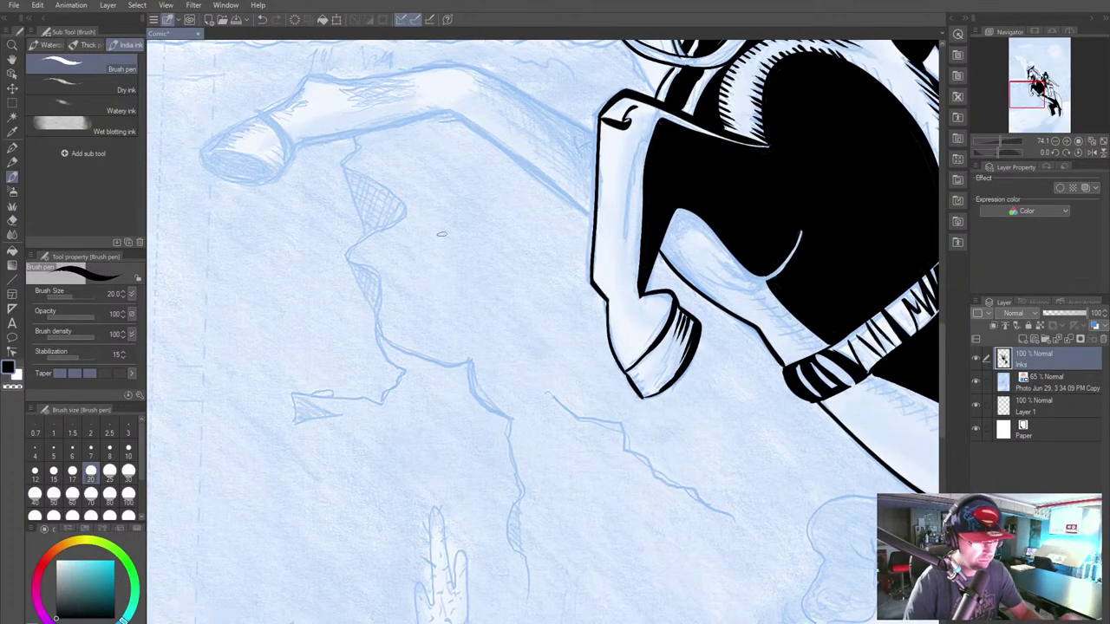
drag(415, 146, 433, 493)
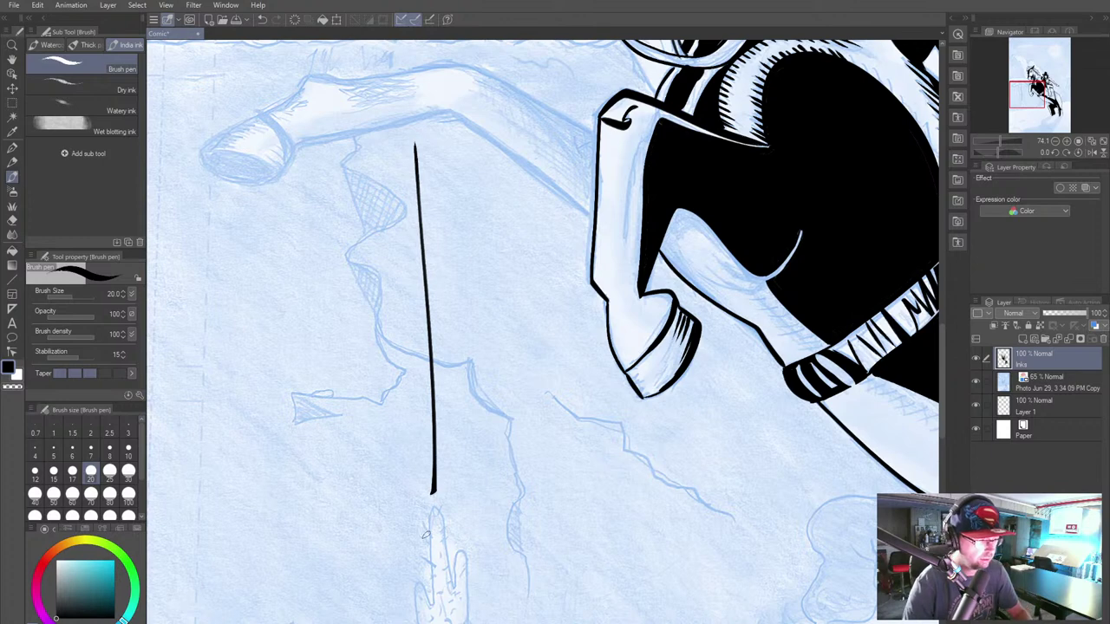
key(ctrl+z)
mouse_move(533, 321)
mouse_down()
mouse_move(243, 258)
mouse_move(281, 291)
mouse_move(557, 358)
mouse_move(542, 377)
mouse_move(380, 334)
mouse_up()
mouse_move(301, 317)
mouse_down()
mouse_move(212, 303)
mouse_move(218, 324)
mouse_move(566, 403)
mouse_move(523, 424)
mouse_move(309, 388)
mouse_move(199, 354)
mouse_up()
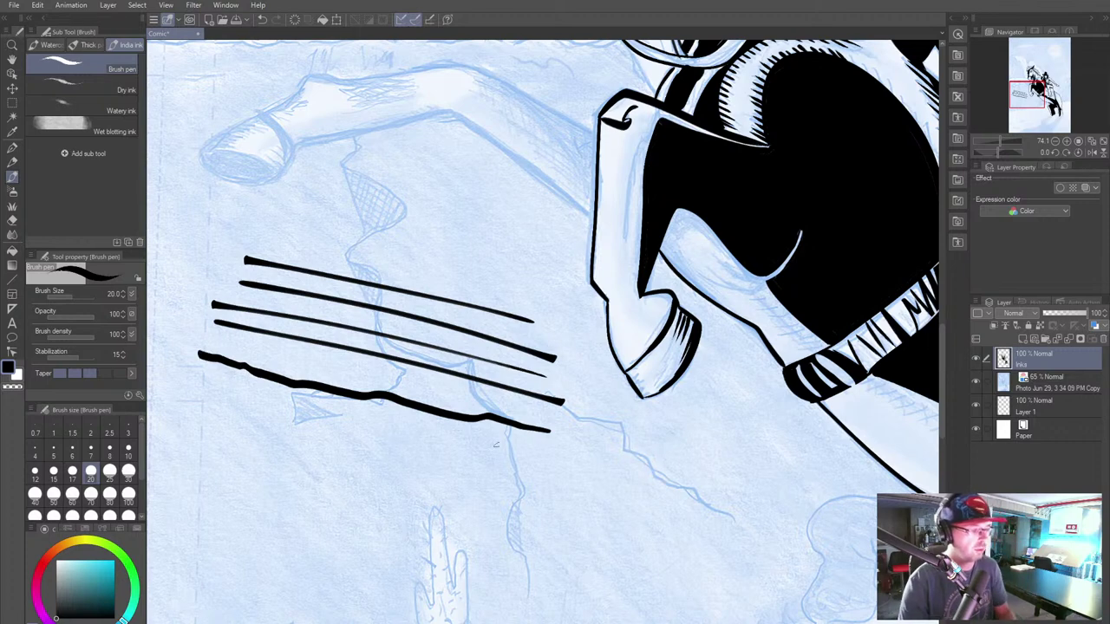
drag(537, 455, 199, 386)
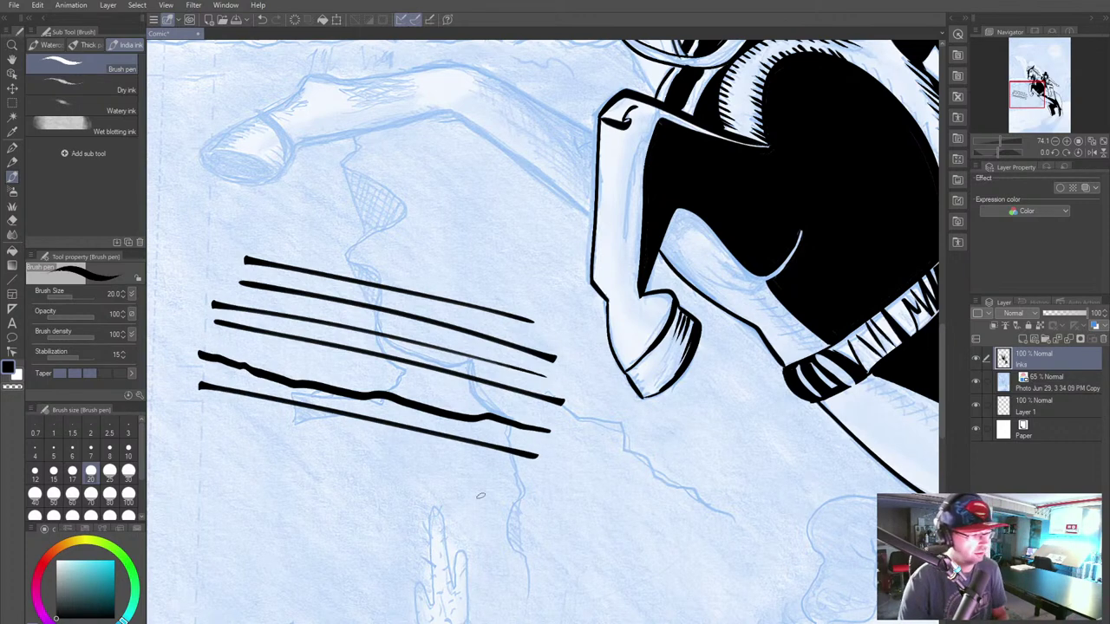
drag(518, 477, 172, 407)
drag(503, 496, 156, 421)
drag(487, 514, 170, 449)
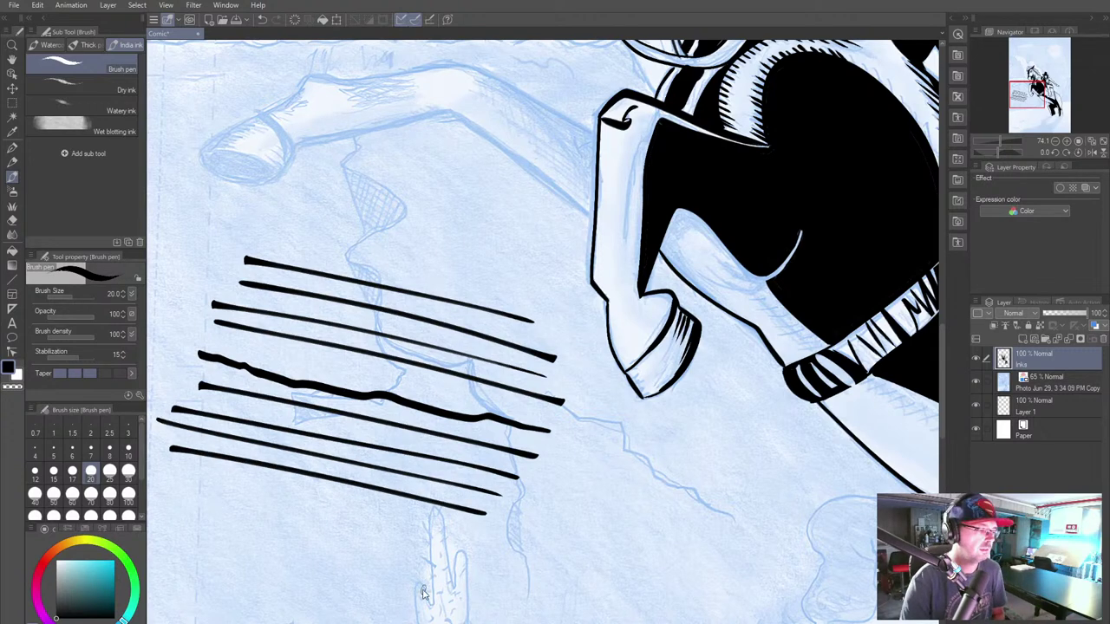
key(ctrl+z)
key(ctrl+z)
key(ctrl+z)
key(ctrl+z)
key(ctrl+z)
key(ctrl+z)
key(ctrl+z)
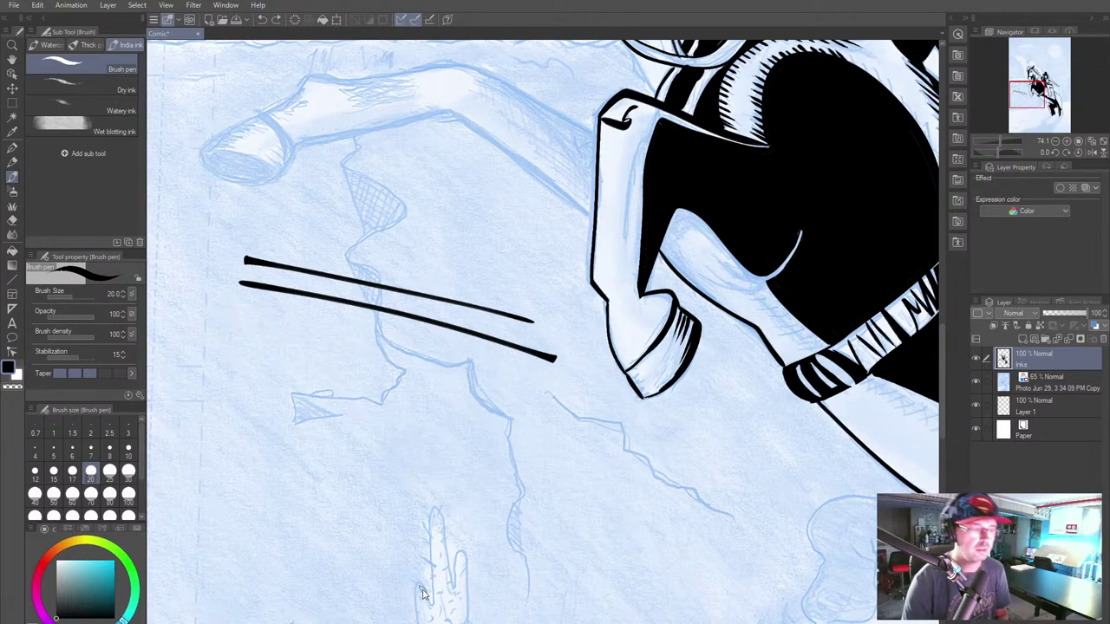
key(ctrl+z)
key(ctrl+z)
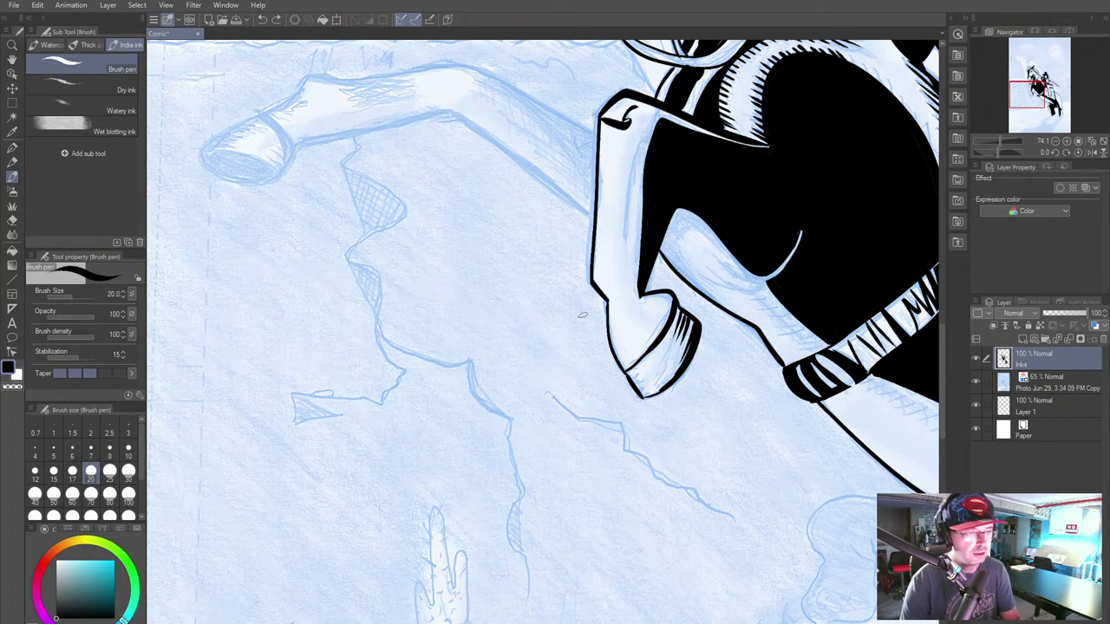
Step: Ink a long inner contour line down the bent foreleg's shin, and add small texture marks on its hoof
drag(644, 141, 623, 253)
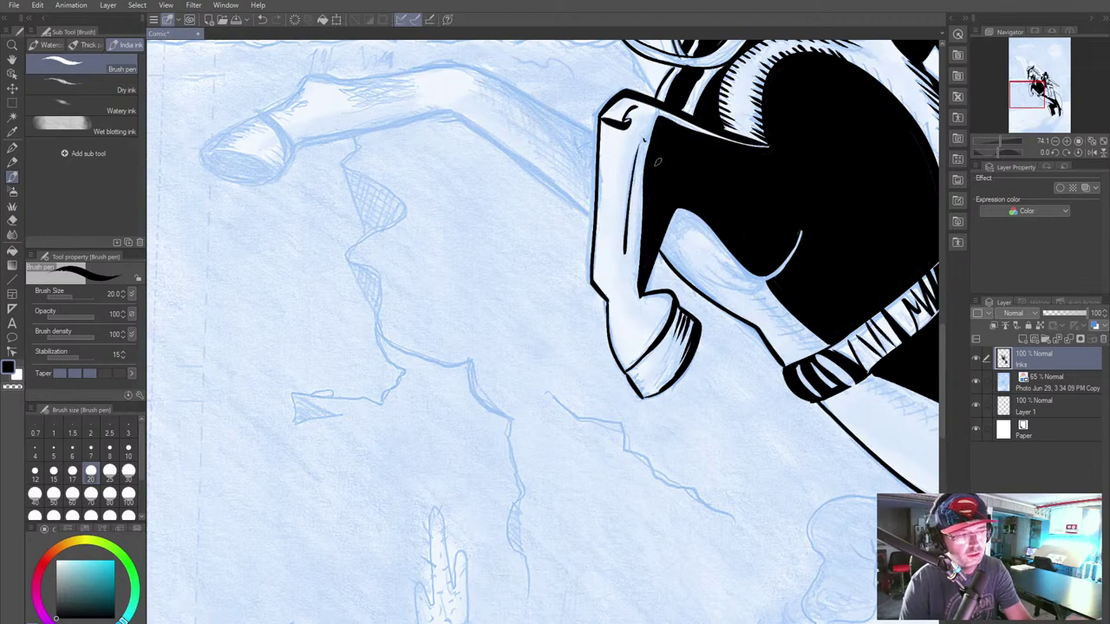
drag(590, 390, 428, 330)
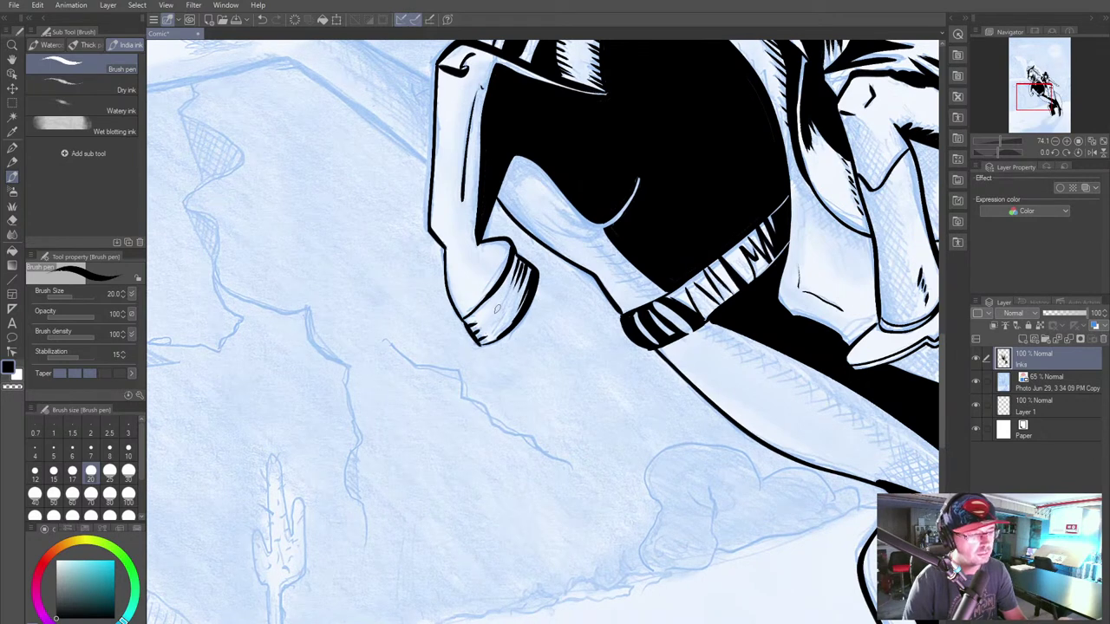
drag(498, 324, 507, 297)
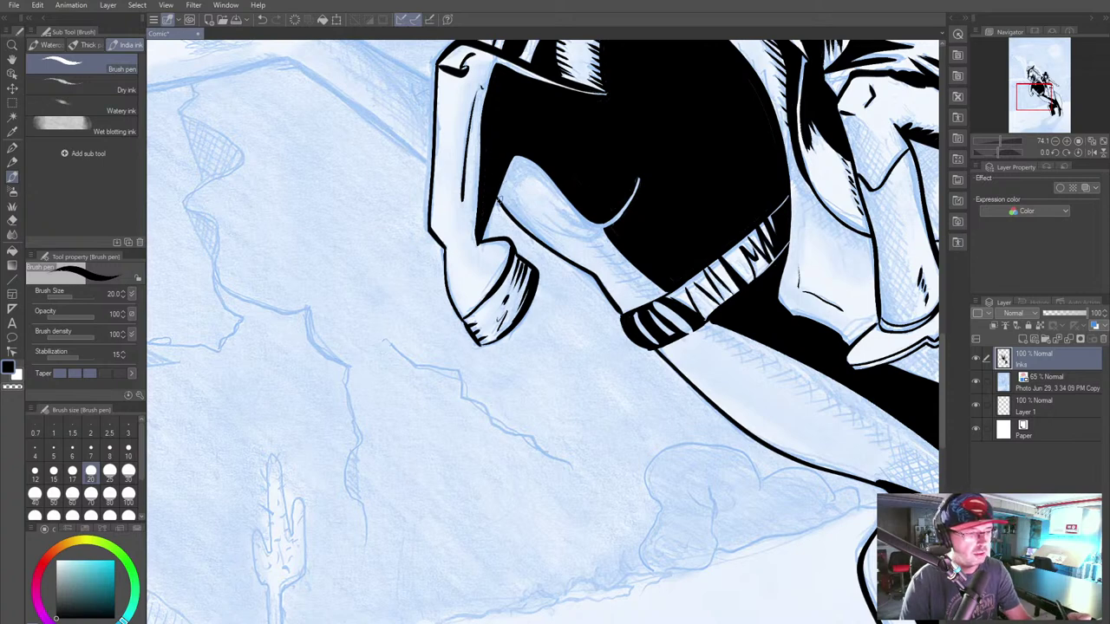
Step: Ink the edge behind the bent foreleg, thickening the belly contour there into a tapered black shadow
drag(500, 202, 515, 154)
drag(501, 200, 548, 244)
drag(500, 199, 559, 251)
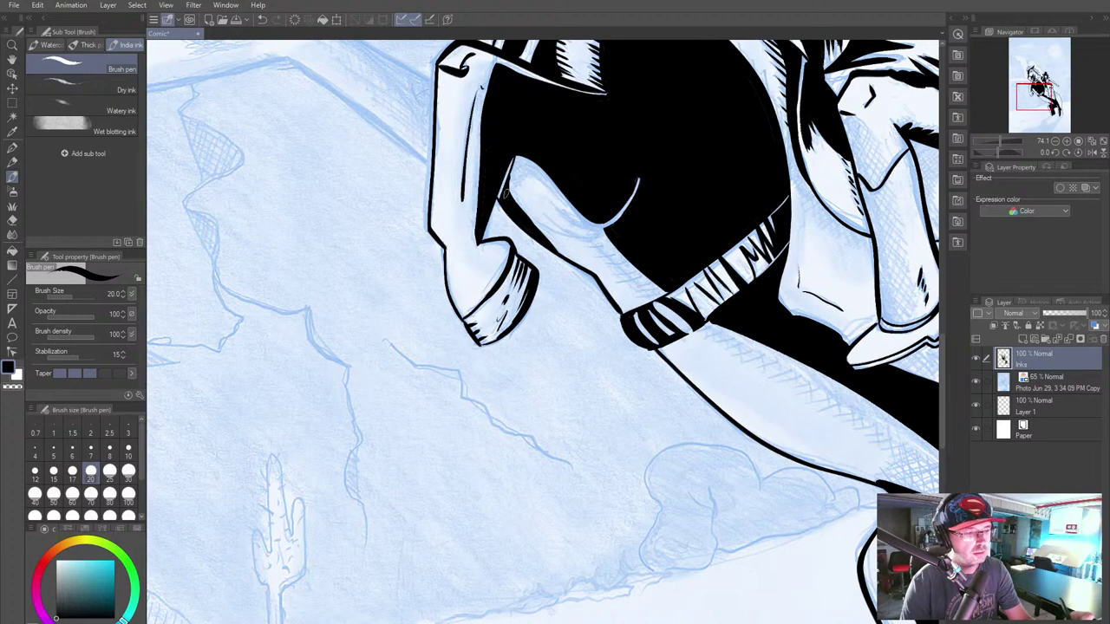
drag(515, 158, 545, 171)
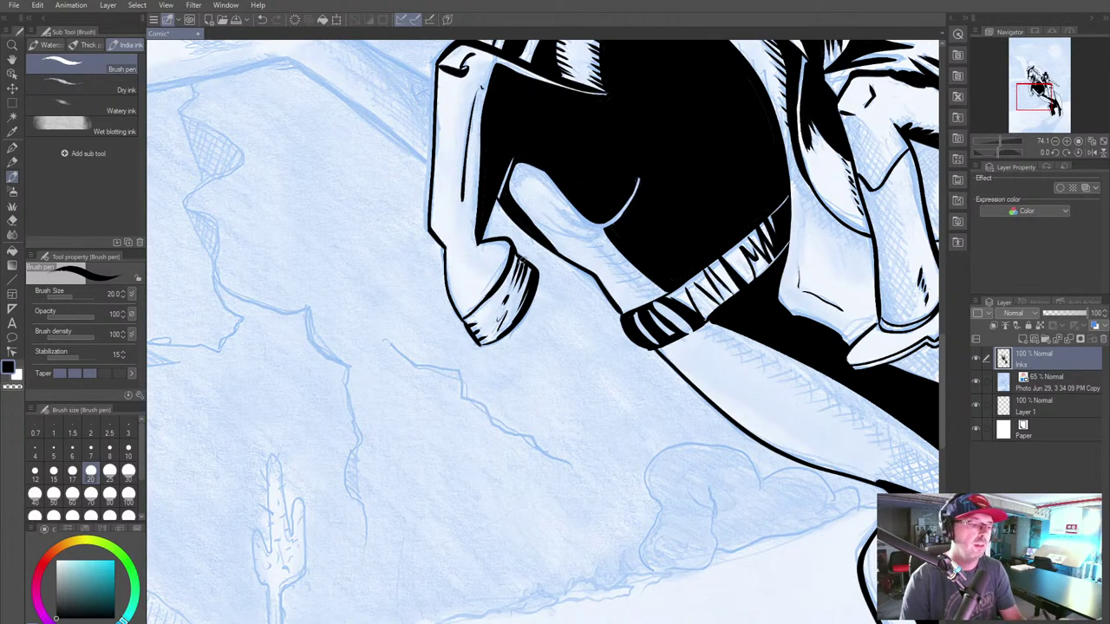
Step: Outline the extended foreleg's hoof and sole edge, and shade the hoof's upper side with short tapered strokes
mouse_move(310, 231)
mouse_down()
mouse_move(589, 393)
mouse_move(536, 398)
mouse_up()
mouse_move(279, 285)
mouse_down()
mouse_move(288, 302)
mouse_move(352, 307)
mouse_up()
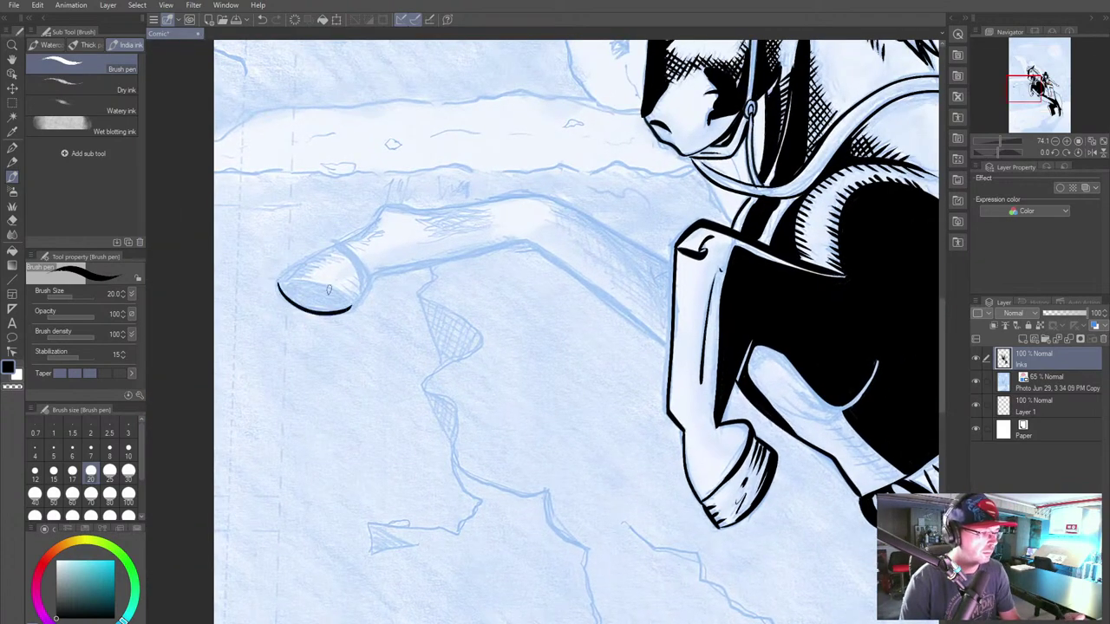
mouse_move(279, 282)
mouse_down()
mouse_move(354, 256)
mouse_move(344, 310)
mouse_up()
drag(286, 282, 332, 266)
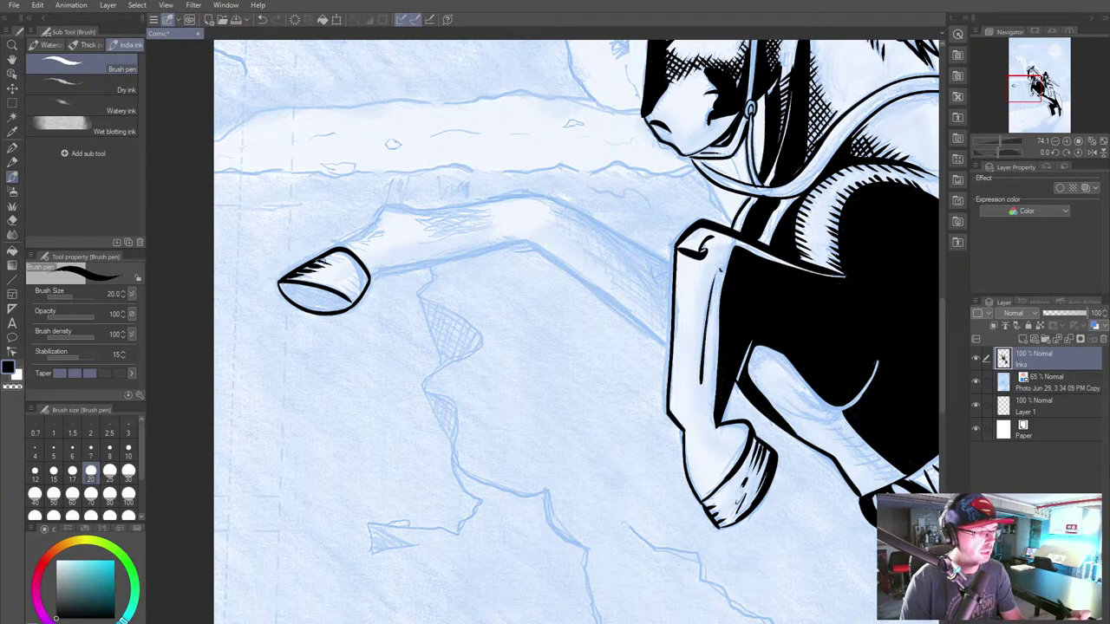
Step: Thicken the band at the top of the extended hoof, add tapered shading from it, and fill the sole with black
drag(345, 252, 362, 286)
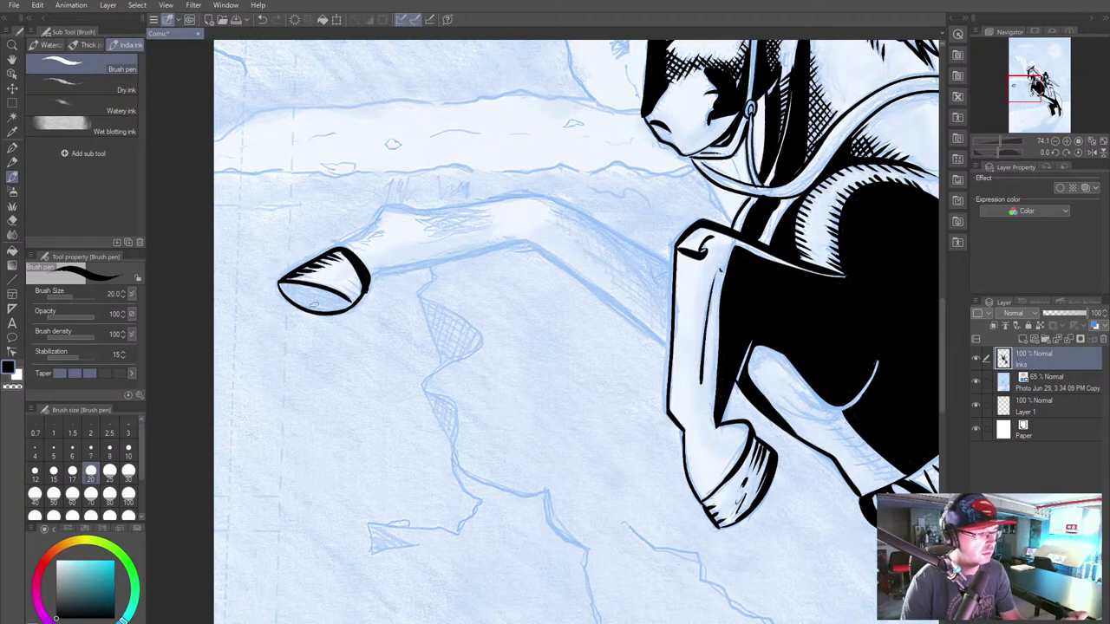
key(ctrl+z)
drag(365, 287, 352, 259)
drag(357, 301, 347, 278)
mouse_move(279, 285)
mouse_down()
mouse_move(310, 309)
mouse_move(293, 291)
mouse_move(352, 307)
mouse_move(332, 308)
mouse_up()
drag(278, 285, 315, 301)
drag(336, 304, 306, 293)
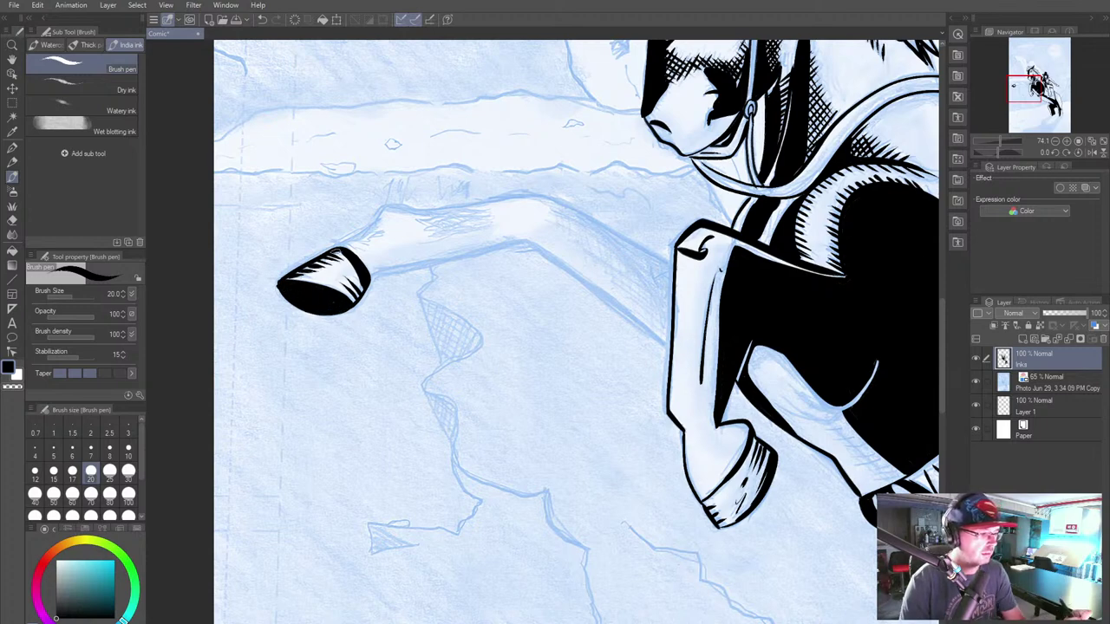
Step: Ink the upper and lower contours of the extended foreleg, and add small detail marks above its hoof
mouse_move(343, 244)
mouse_down()
mouse_move(386, 208)
mouse_move(553, 199)
mouse_move(636, 244)
mouse_move(673, 259)
mouse_up()
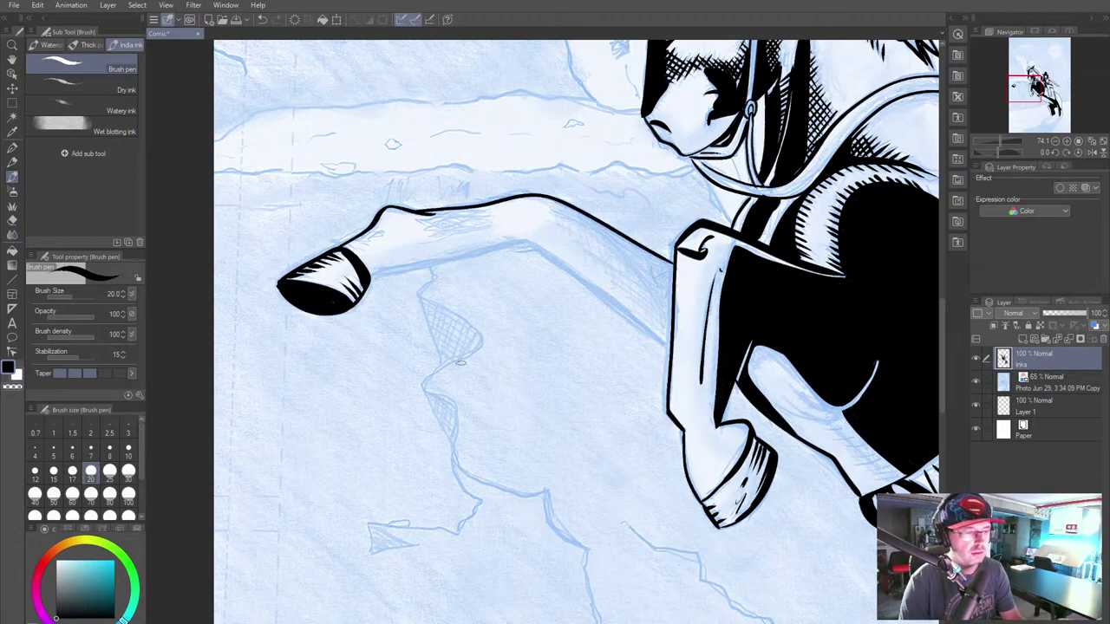
mouse_move(371, 275)
mouse_down()
mouse_move(527, 242)
mouse_move(668, 345)
mouse_up()
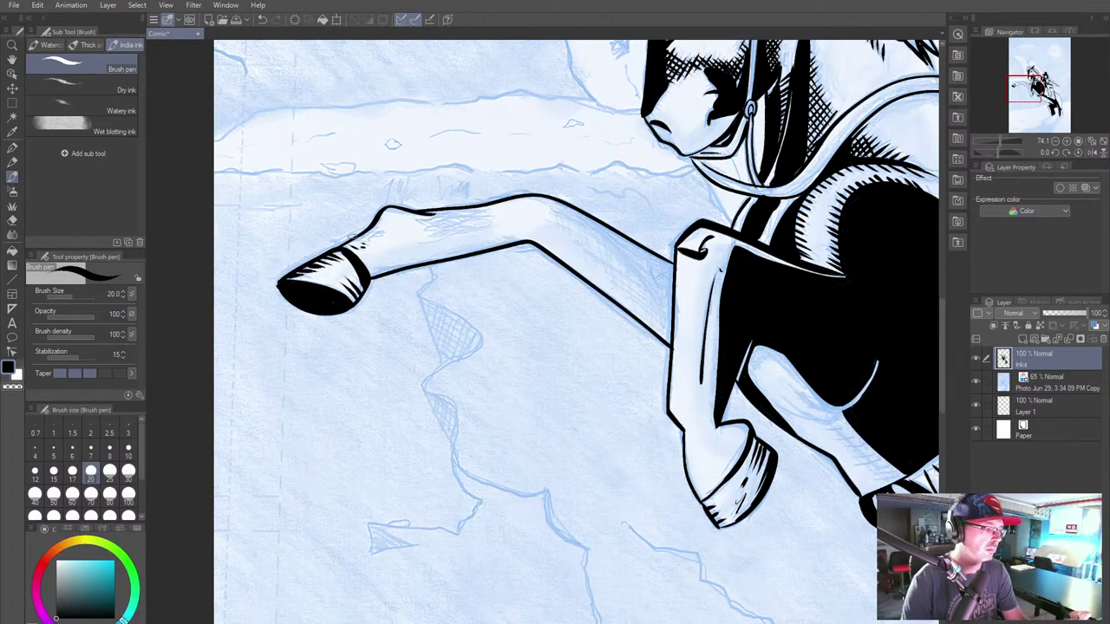
drag(362, 239, 383, 233)
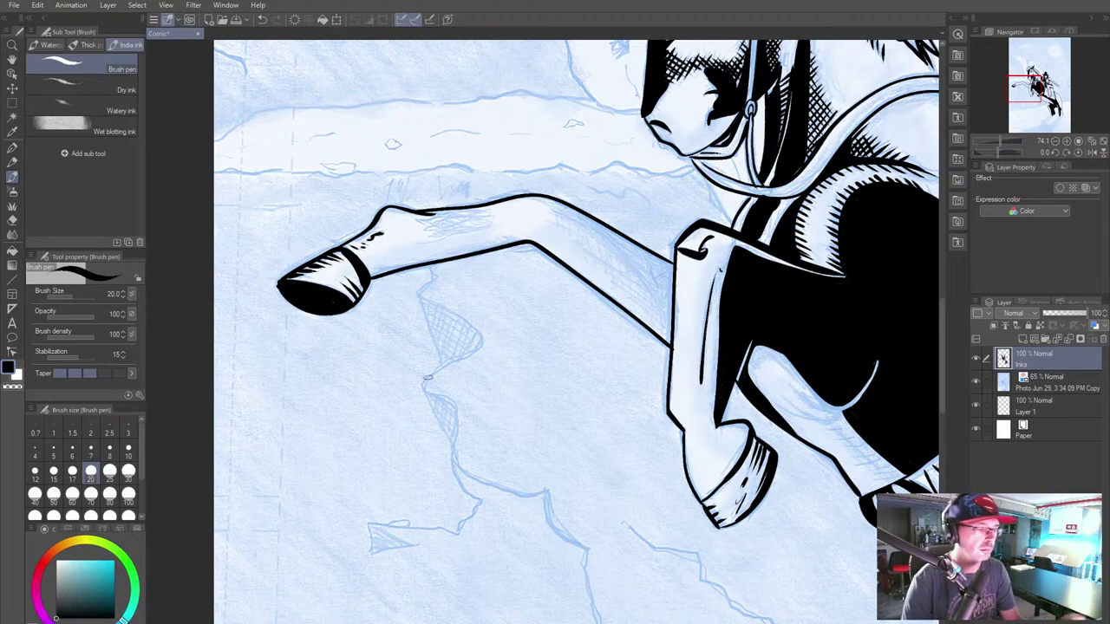
Step: Fill a tapered black shadow along the upper edge of the extended foreleg, widening toward the bent leg
mouse_move(556, 204)
mouse_down()
mouse_move(621, 248)
mouse_move(671, 316)
mouse_move(666, 265)
mouse_move(565, 202)
mouse_move(656, 263)
mouse_up()
mouse_move(613, 234)
mouse_down()
mouse_move(665, 260)
mouse_move(596, 227)
mouse_move(632, 260)
mouse_up()
mouse_move(666, 302)
mouse_down()
mouse_move(635, 251)
mouse_move(665, 291)
mouse_up()
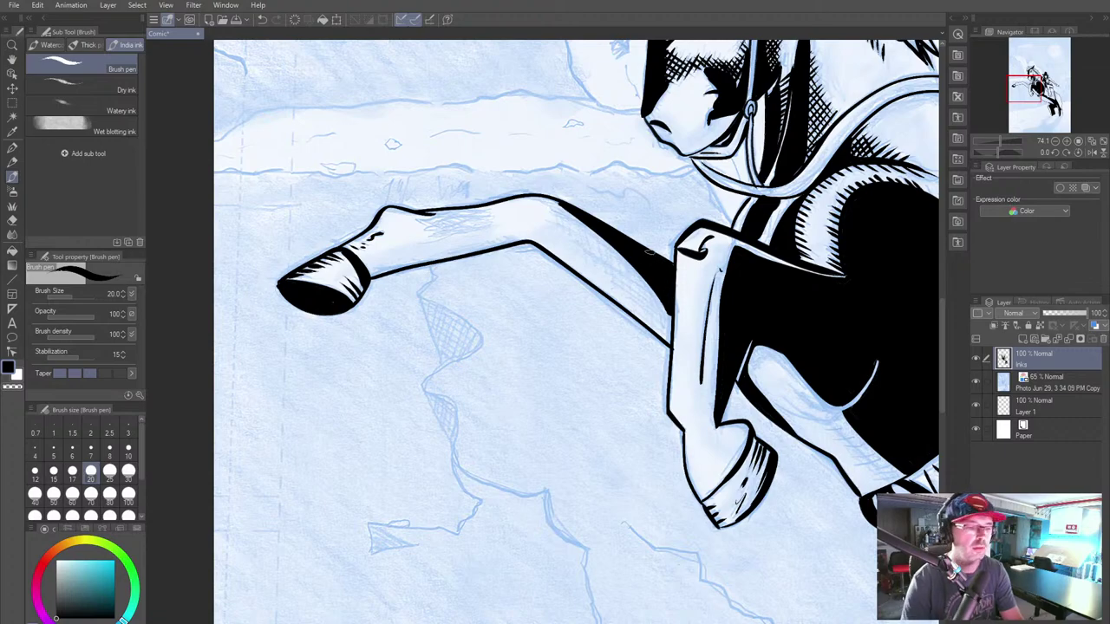
Step: Crosshatch the inner edge of the extended upper foreleg's black shadow with tapered strokes, working on a rotated canvas
drag(631, 247, 440, 185)
mouse_move(543, 332)
mouse_down()
mouse_move(593, 447)
mouse_move(441, 302)
mouse_move(456, 321)
mouse_up()
drag(468, 247, 460, 253)
drag(472, 255, 463, 304)
drag(468, 215, 480, 292)
drag(474, 217, 478, 276)
drag(479, 196, 485, 262)
mouse_move(483, 187)
mouse_down()
mouse_move(489, 244)
mouse_move(495, 227)
mouse_up()
mouse_move(493, 172)
mouse_down()
mouse_move(503, 217)
mouse_move(504, 160)
mouse_move(504, 206)
mouse_move(500, 171)
mouse_move(480, 194)
mouse_move(510, 161)
mouse_move(459, 263)
mouse_up()
mouse_move(490, 224)
mouse_down()
mouse_move(463, 260)
mouse_move(458, 312)
mouse_up()
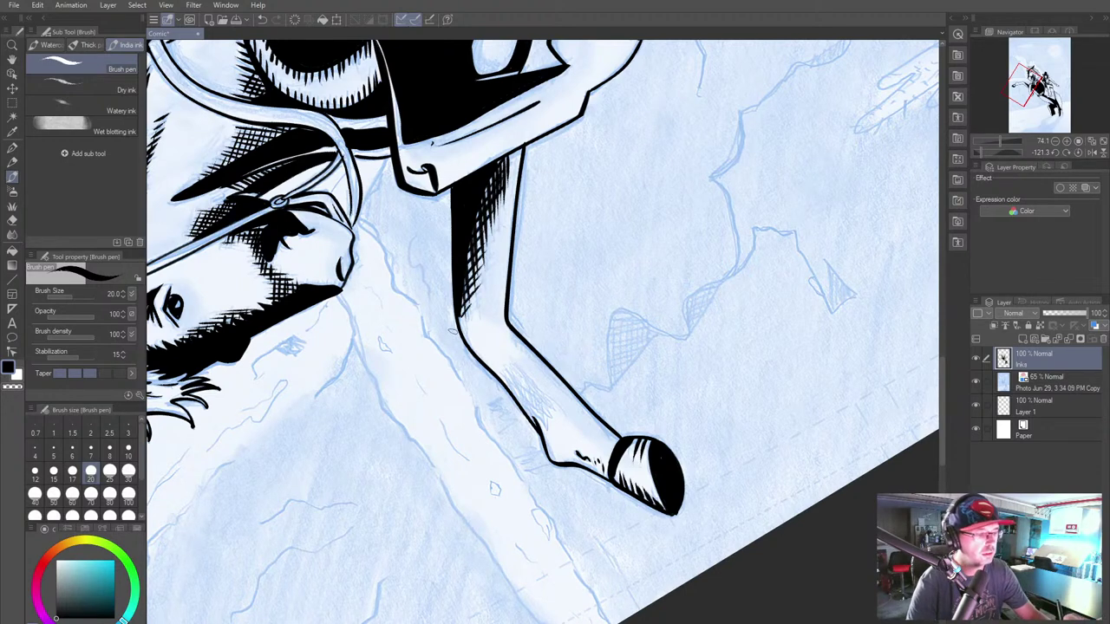
mouse_move(571, 300)
mouse_down()
mouse_move(569, 184)
mouse_move(583, 299)
mouse_up()
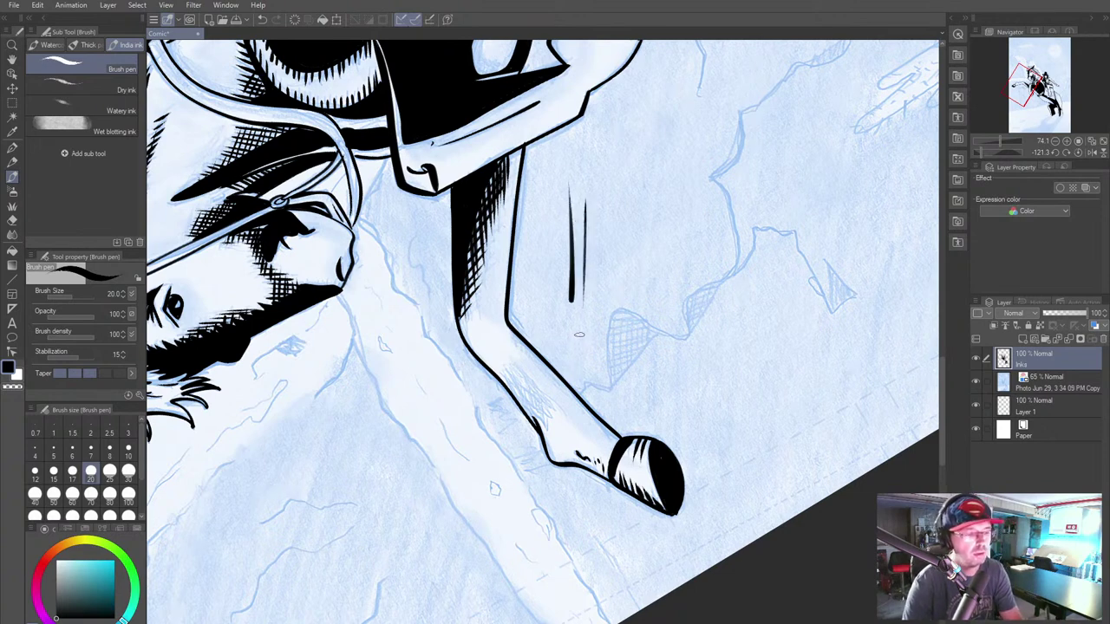
key(ctrl+z)
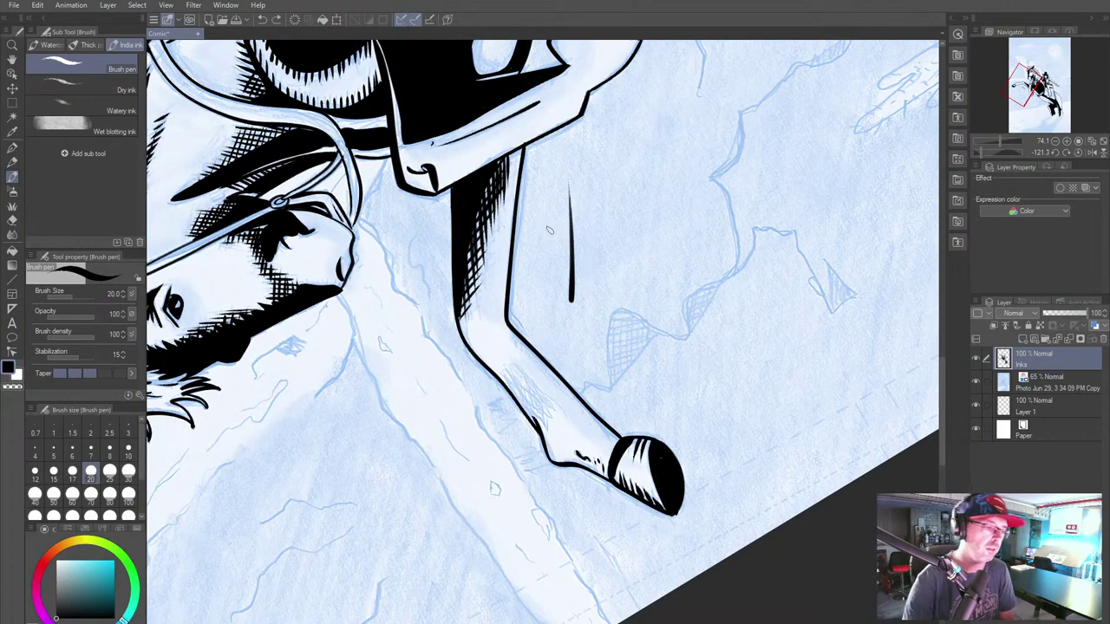
key(ctrl+z)
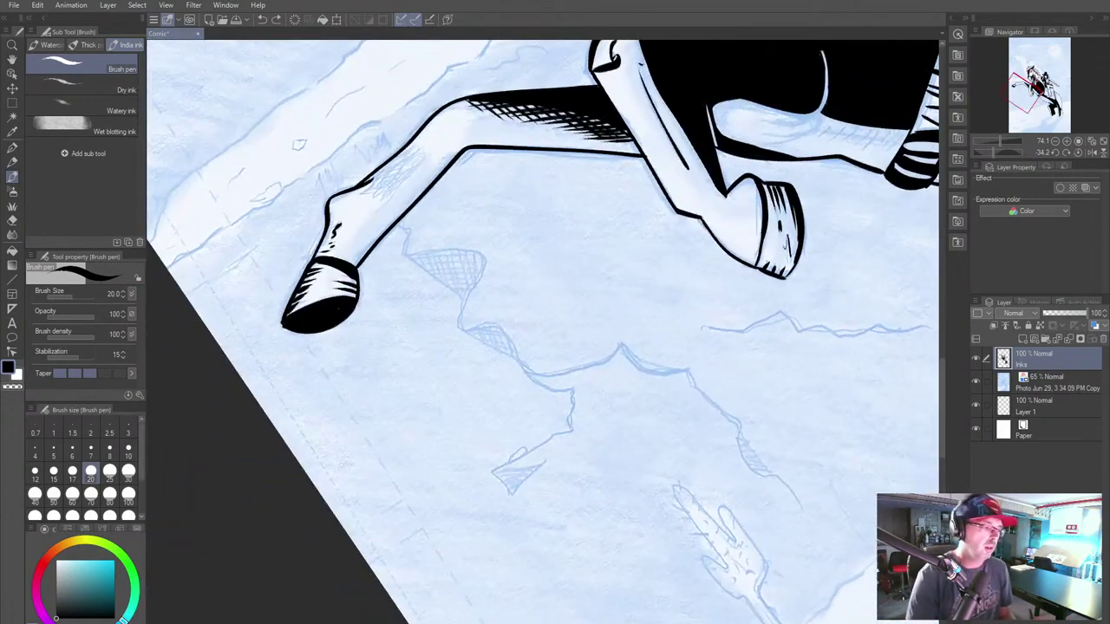
Step: Crosshatch a small shadow patch along the upper edge of the extended lower foreleg, between knee and fetlock
drag(380, 182, 408, 158)
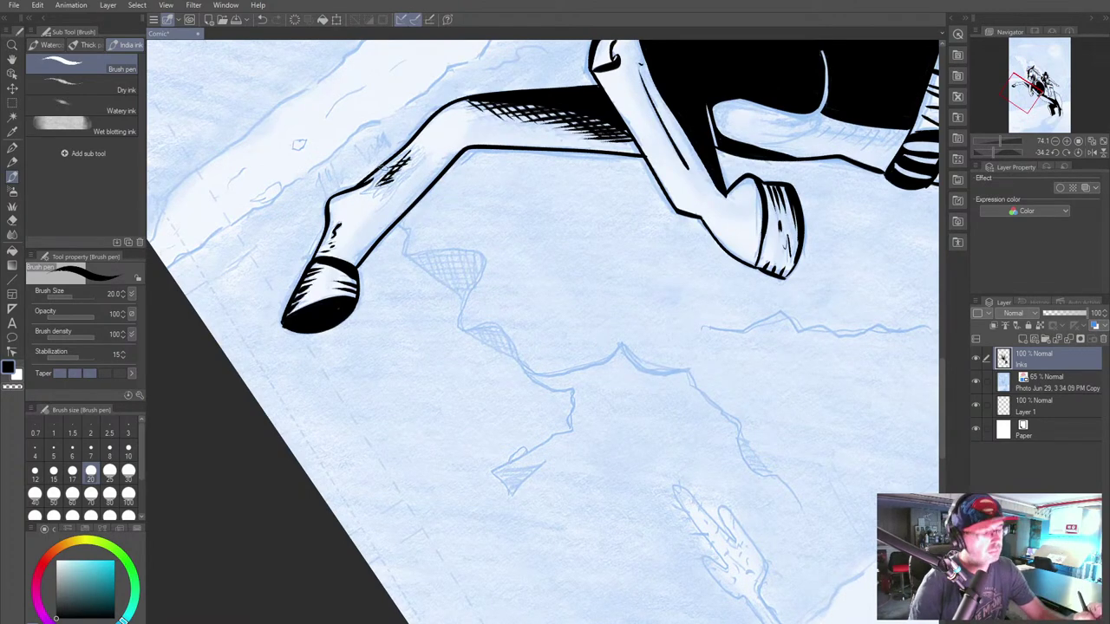
Step: Crosshatch the rear corner of the horse's belly where the black thigh shadow meets the hind leg, working on a rotated canvas
scroll(717, 320, down, 3)
drag(694, 260, 387, 369)
drag(780, 260, 787, 375)
scroll(725, 282, down, 1)
drag(725, 283, 666, 376)
scroll(685, 386, up, 2)
scroll(635, 516, up, 1)
drag(635, 517, 614, 434)
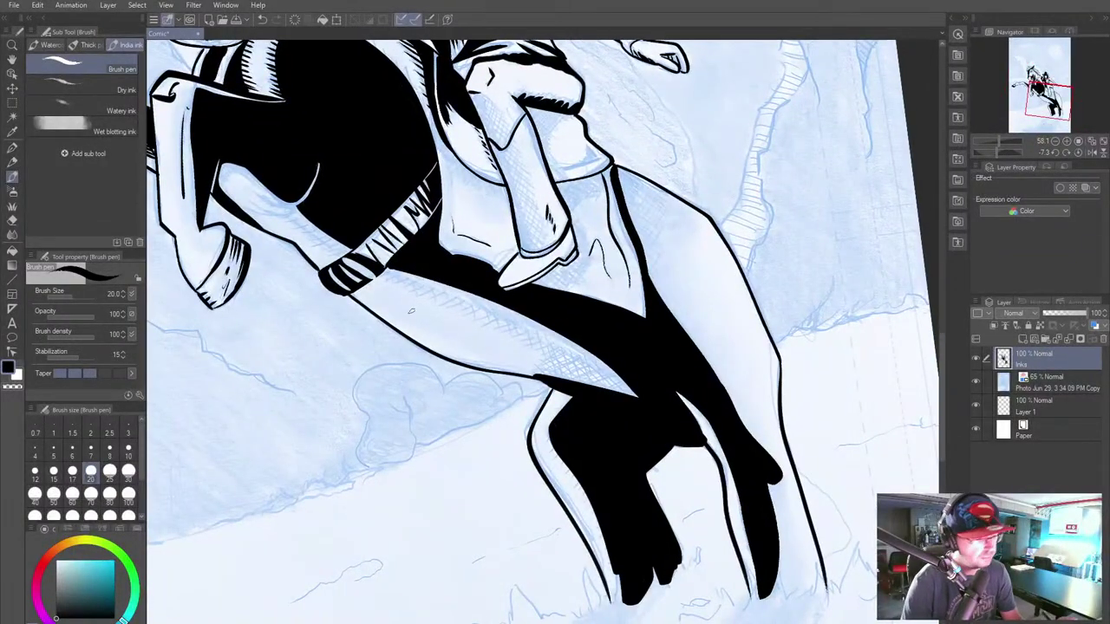
mouse_move(425, 280)
mouse_down()
mouse_move(640, 397)
mouse_move(486, 299)
mouse_move(560, 336)
mouse_move(500, 306)
mouse_up()
mouse_move(506, 311)
mouse_down()
mouse_move(465, 291)
mouse_move(611, 367)
mouse_move(562, 334)
mouse_up()
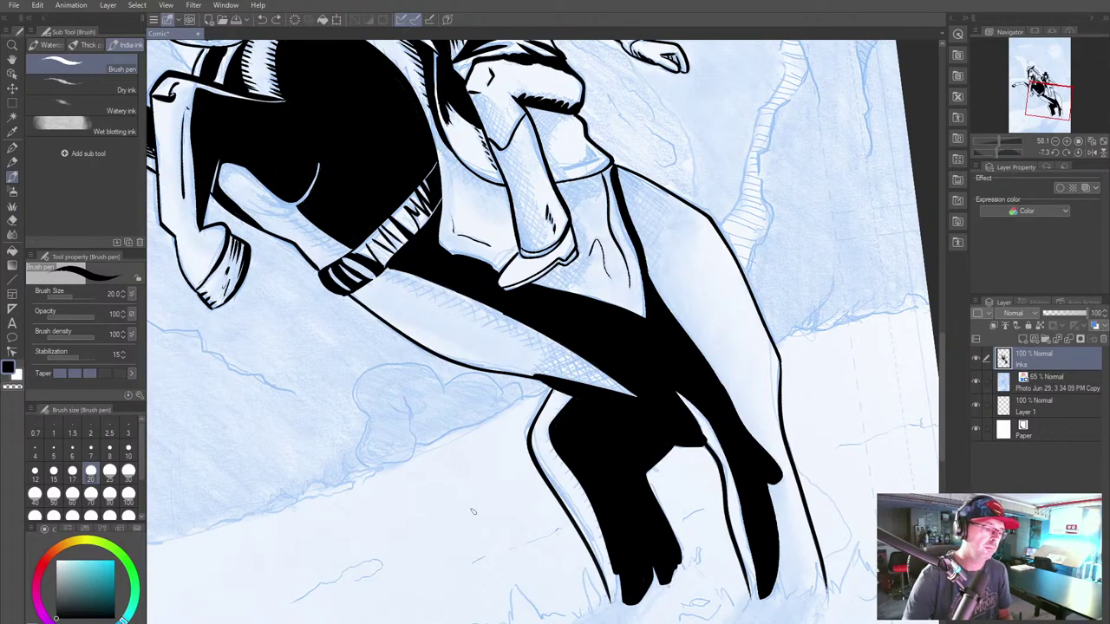
drag(746, 416, 744, 260)
drag(880, 441, 640, 212)
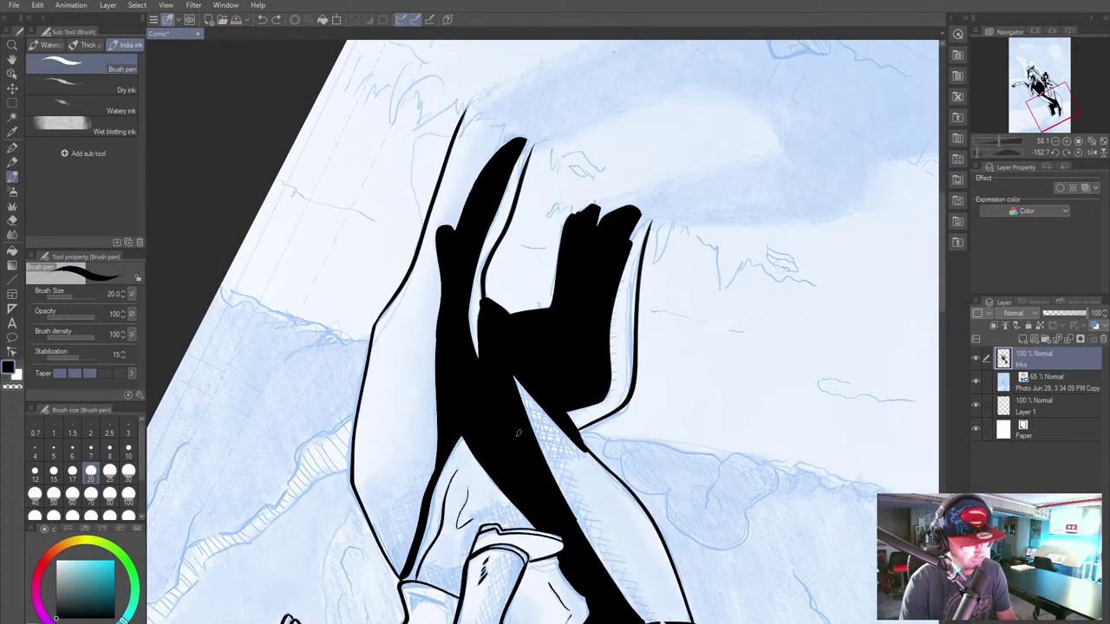
drag(517, 373, 536, 455)
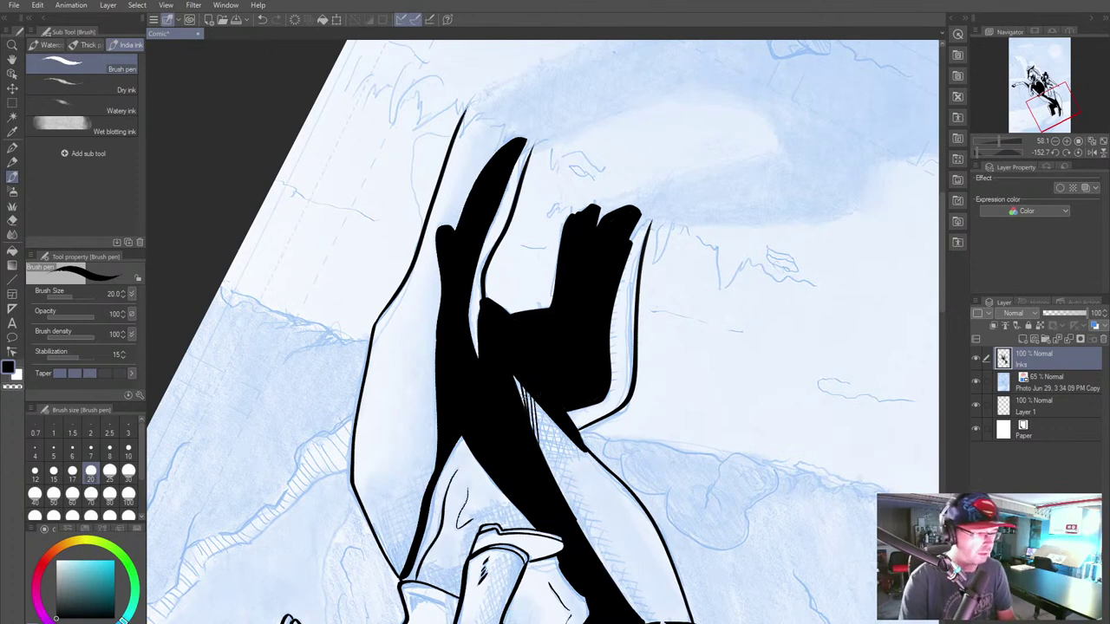
mouse_move(541, 418)
mouse_down()
mouse_move(556, 473)
mouse_move(581, 468)
mouse_up()
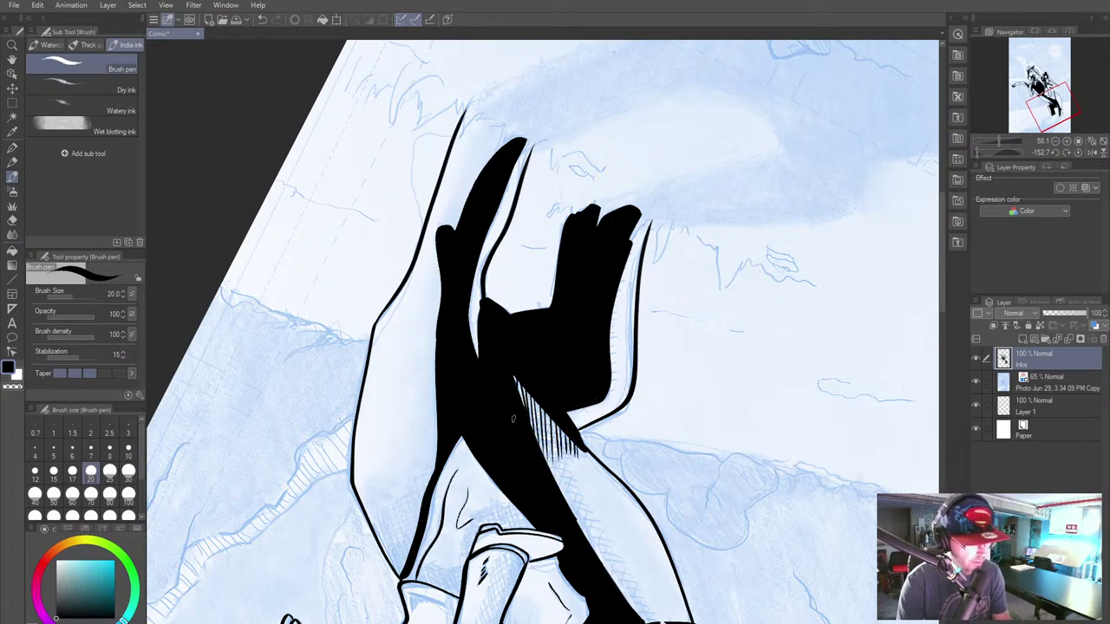
mouse_move(509, 392)
mouse_down()
mouse_move(548, 405)
mouse_move(509, 395)
mouse_move(521, 402)
mouse_move(512, 405)
mouse_move(568, 427)
mouse_move(519, 416)
mouse_move(569, 429)
mouse_move(521, 420)
mouse_move(523, 443)
mouse_move(565, 454)
mouse_up()
mouse_move(533, 453)
mouse_down()
mouse_move(567, 460)
mouse_move(501, 416)
mouse_move(382, 373)
mouse_move(471, 252)
mouse_move(625, 125)
mouse_move(724, 95)
mouse_move(667, 221)
mouse_move(718, 188)
mouse_move(549, 334)
mouse_up()
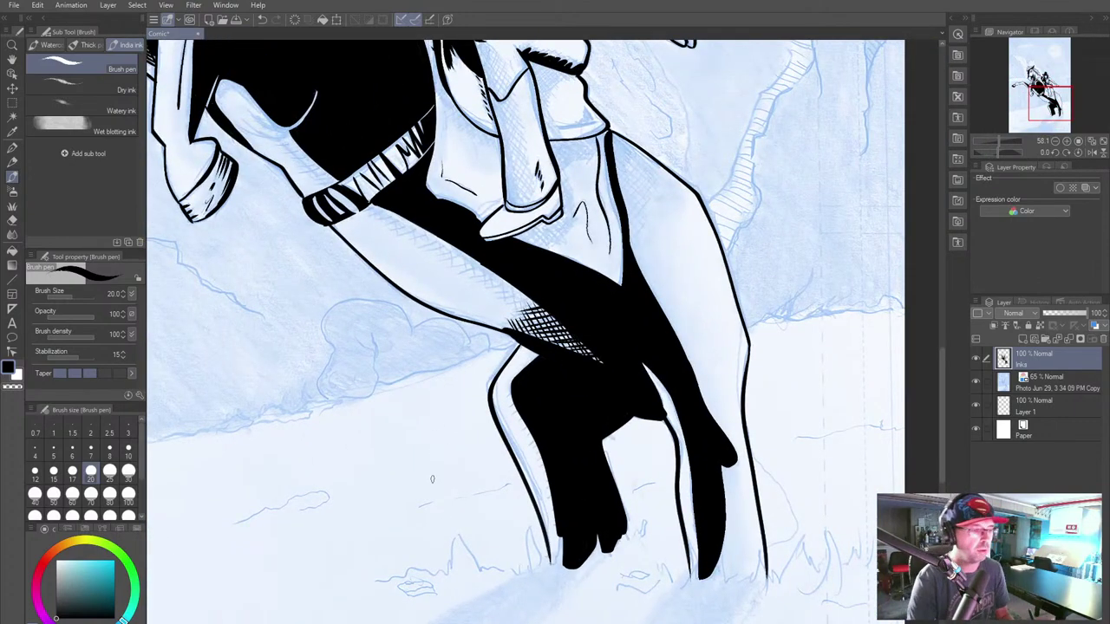
Step: Crosshatch the small pale patch at the top of the far hind leg, just beneath the belly
scroll(432, 478, down, 5)
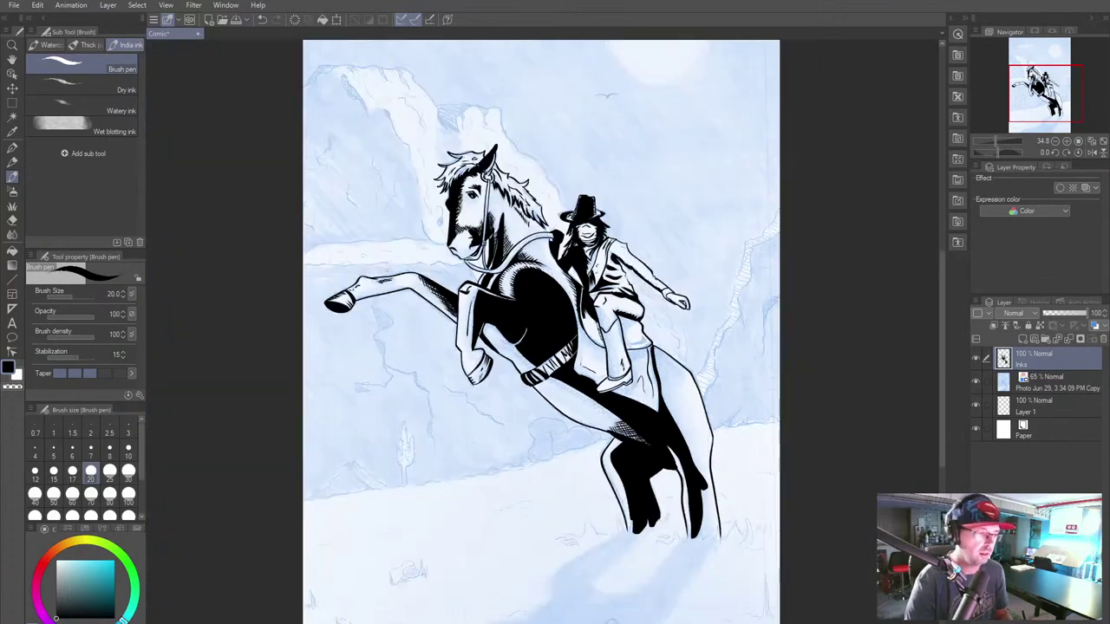
scroll(541, 332, down, 4)
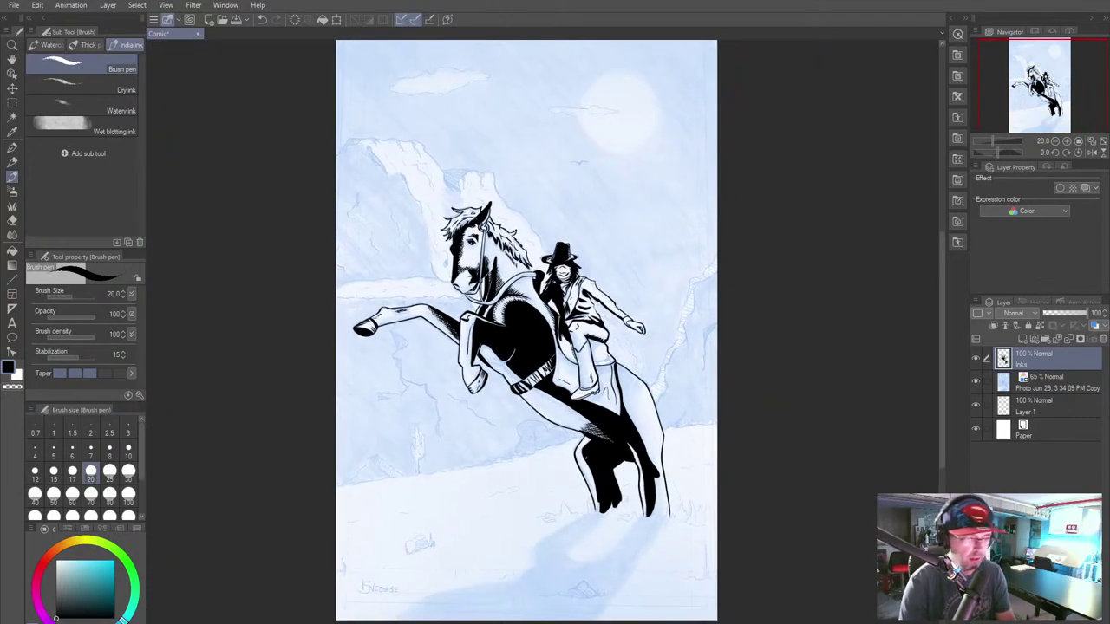
scroll(546, 500, up, 6)
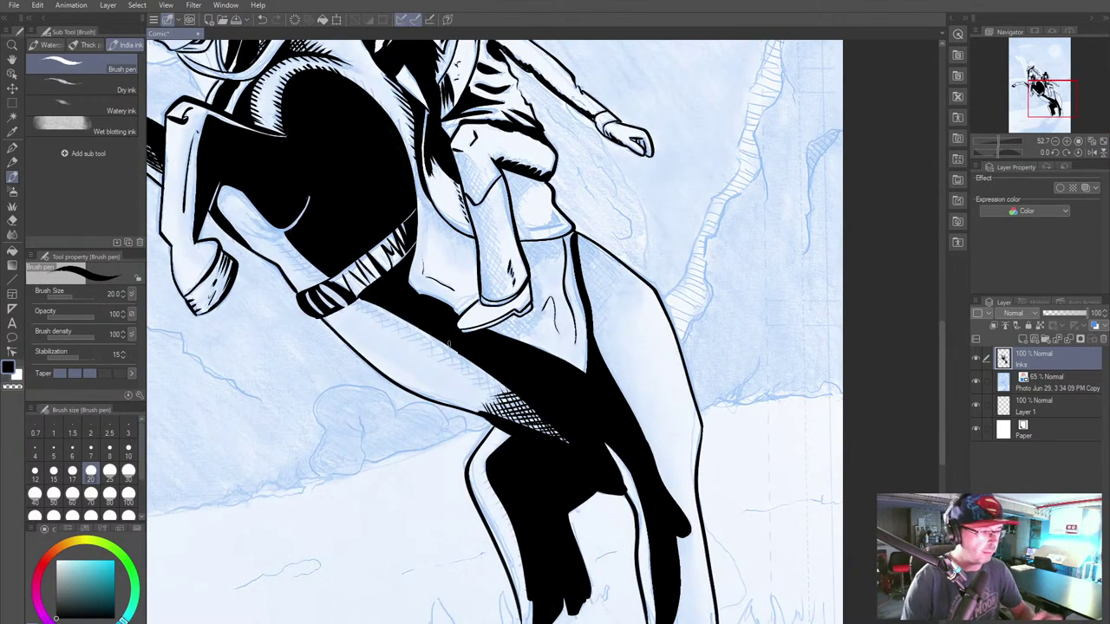
drag(492, 514, 471, 414)
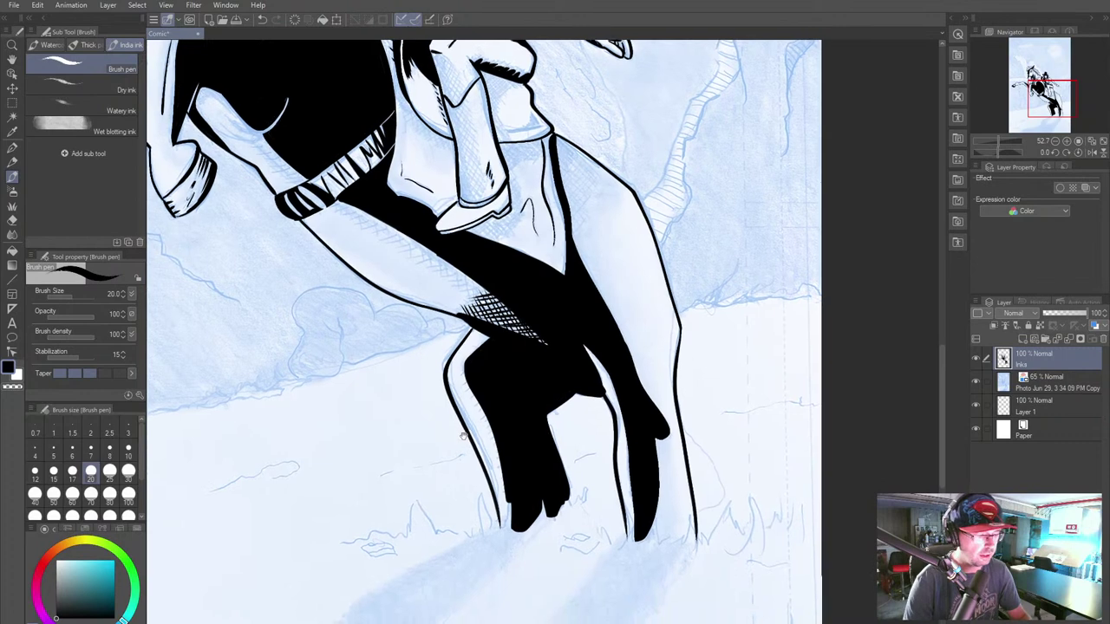
mouse_move(433, 341)
mouse_down()
mouse_move(560, 529)
mouse_move(568, 477)
mouse_up()
mouse_move(493, 541)
mouse_down()
mouse_move(406, 408)
mouse_move(555, 518)
mouse_up()
key(ctrl+z)
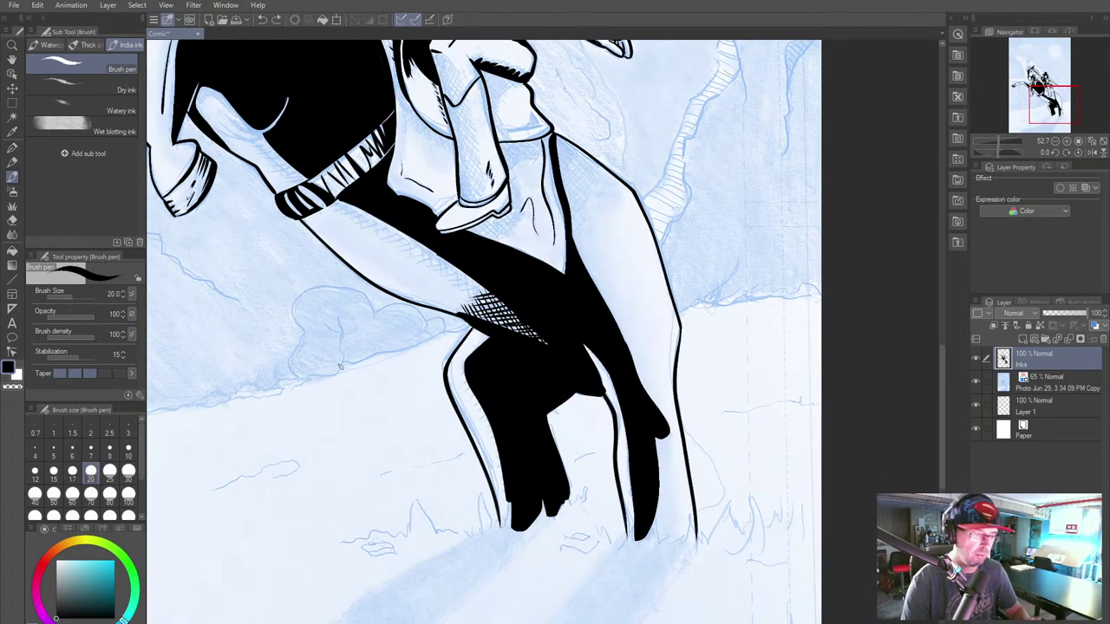
mouse_move(611, 399)
mouse_down()
mouse_move(676, 359)
mouse_move(609, 373)
mouse_up()
key(ctrl+z)
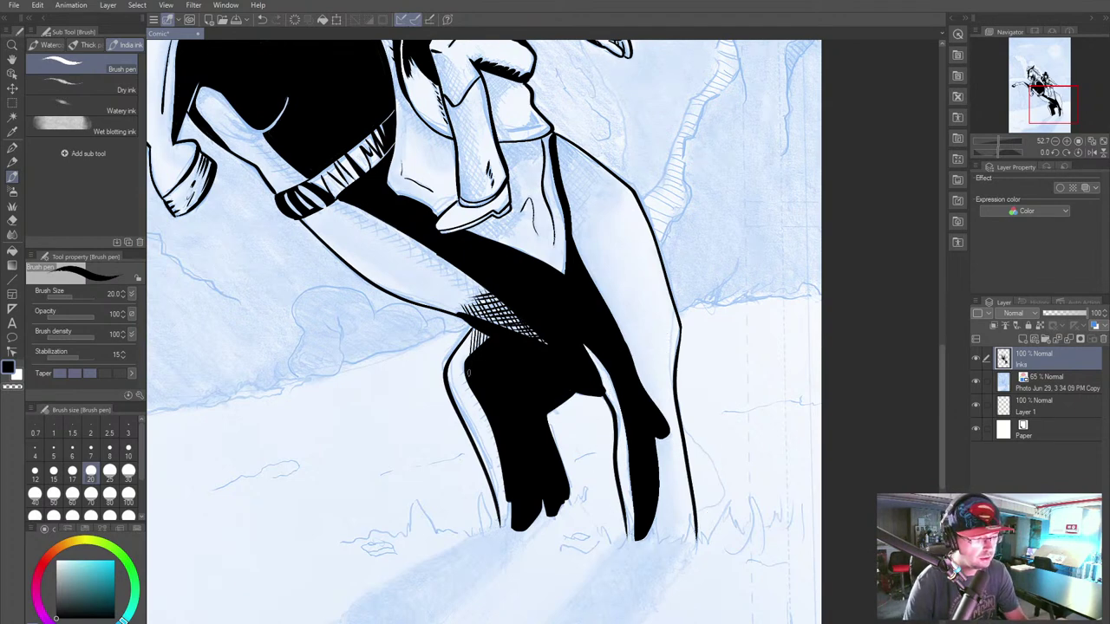
mouse_move(469, 336)
mouse_down()
mouse_move(464, 365)
mouse_move(463, 351)
mouse_move(477, 347)
mouse_up()
drag(481, 342, 462, 355)
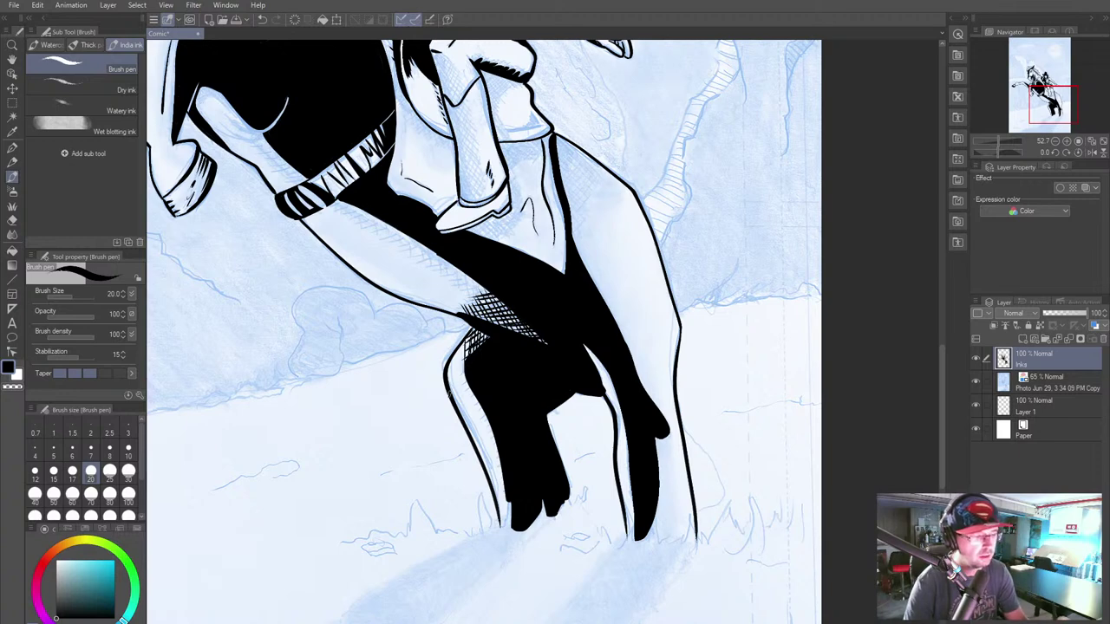
Step: Set the brush size to 25 and crosshatch the shadowed front of the rider's leg and the blanket area beneath his boot
drag(453, 262, 444, 445)
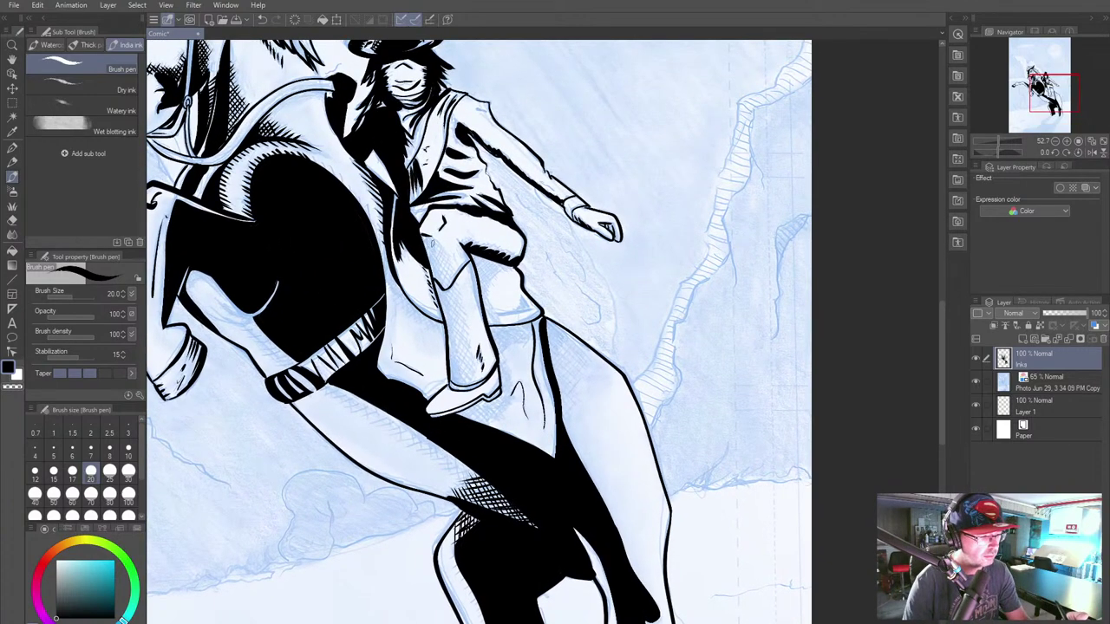
key(bracketright)
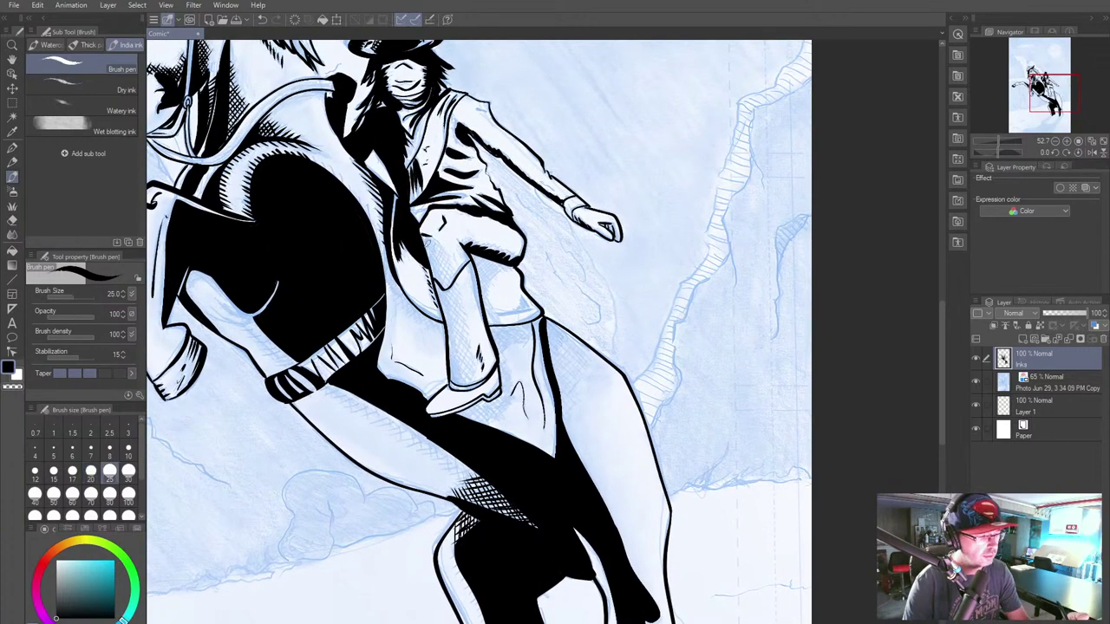
drag(425, 241, 448, 376)
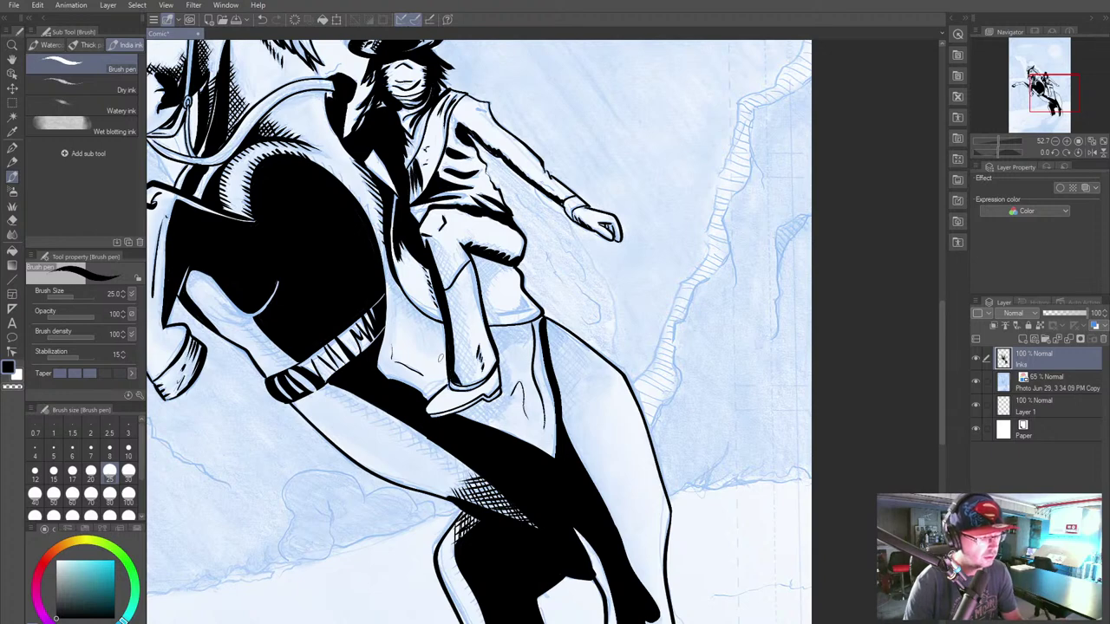
mouse_move(455, 364)
mouse_down()
mouse_move(467, 379)
mouse_move(473, 360)
mouse_up()
mouse_move(446, 321)
mouse_down()
mouse_move(470, 345)
mouse_move(451, 255)
mouse_move(427, 262)
mouse_move(449, 335)
mouse_up()
drag(465, 324, 454, 373)
drag(466, 361, 460, 391)
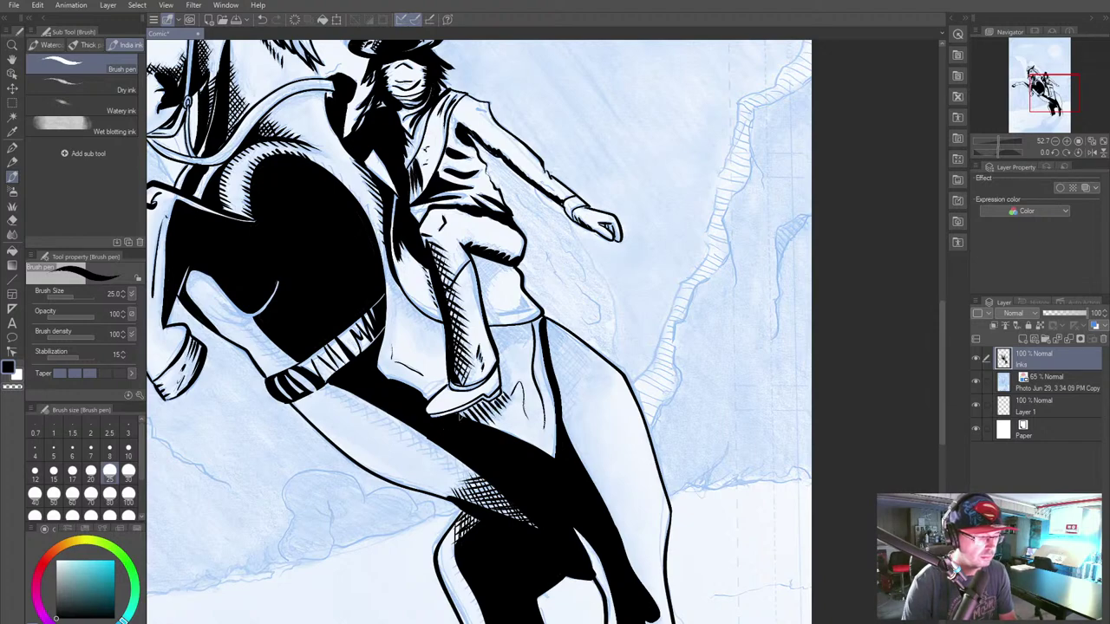
Step: Crosshatch the upper haunch beside the black shadow behind the saddle blanket, rotating the canvas for each stroke direction
drag(418, 523, 327, 411)
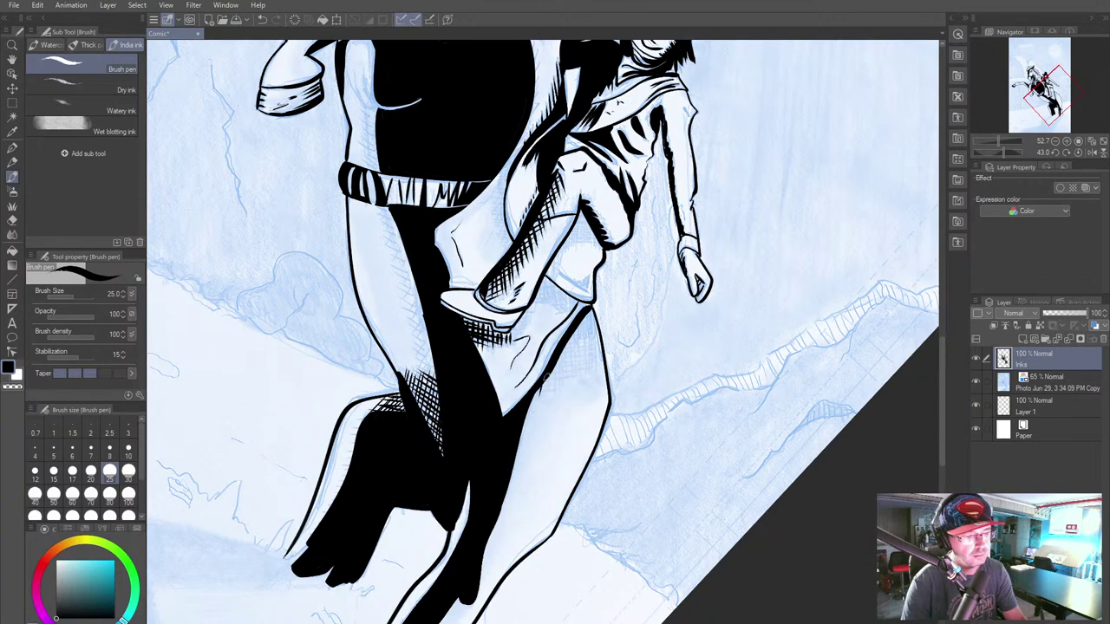
drag(550, 392, 577, 327)
mouse_move(574, 368)
mouse_down()
mouse_move(581, 321)
mouse_move(597, 312)
mouse_move(603, 322)
mouse_up()
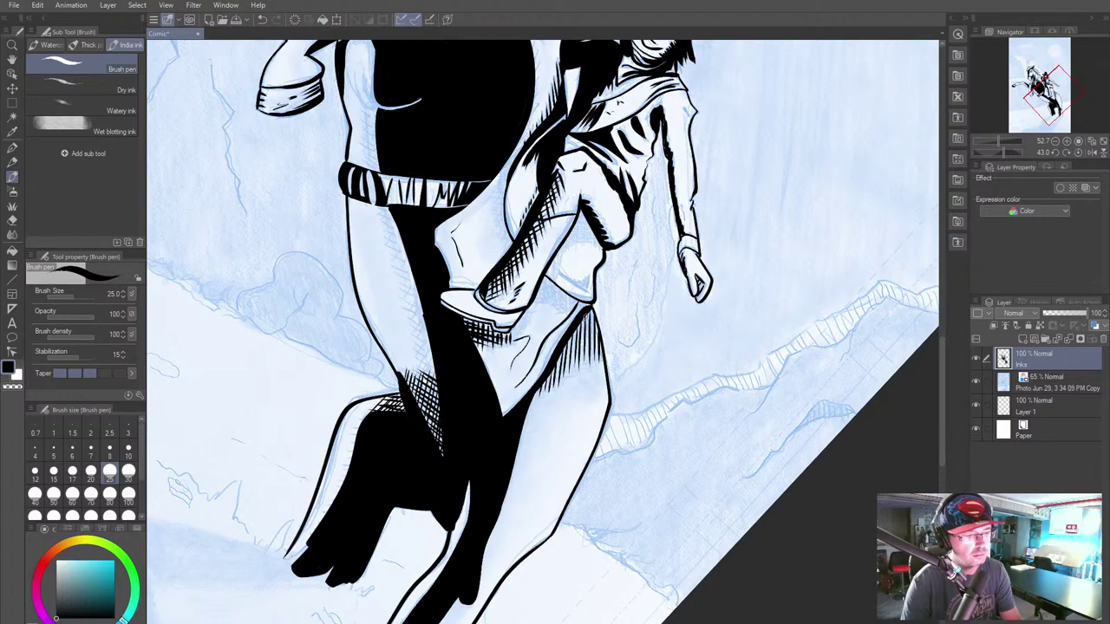
drag(544, 332, 522, 275)
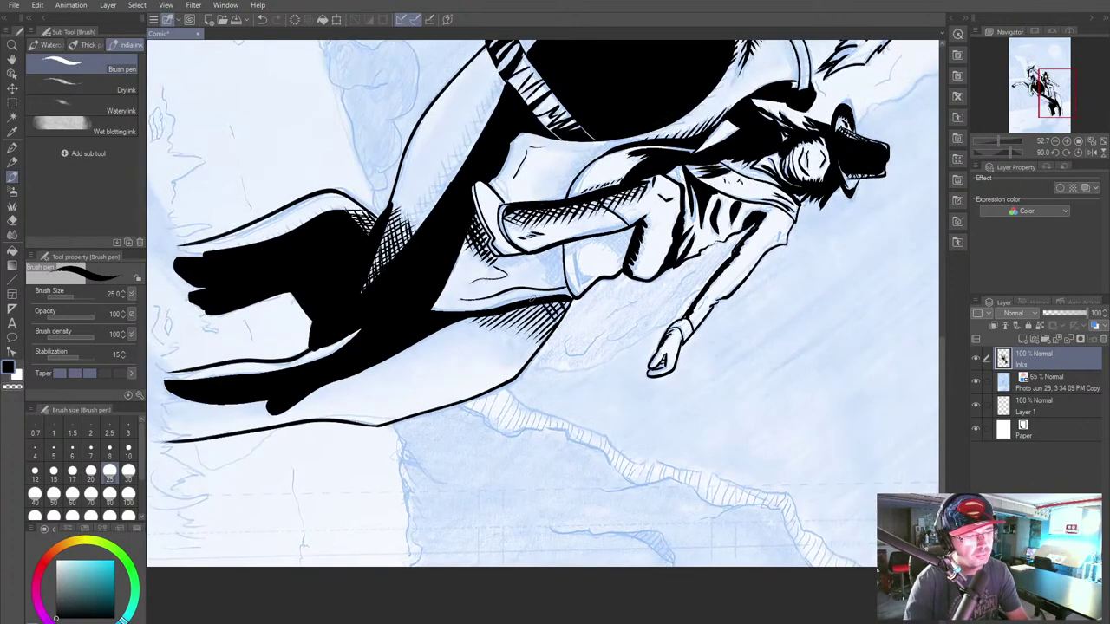
drag(517, 306, 538, 332)
mouse_move(507, 306)
mouse_down()
mouse_move(529, 337)
mouse_move(473, 335)
mouse_up()
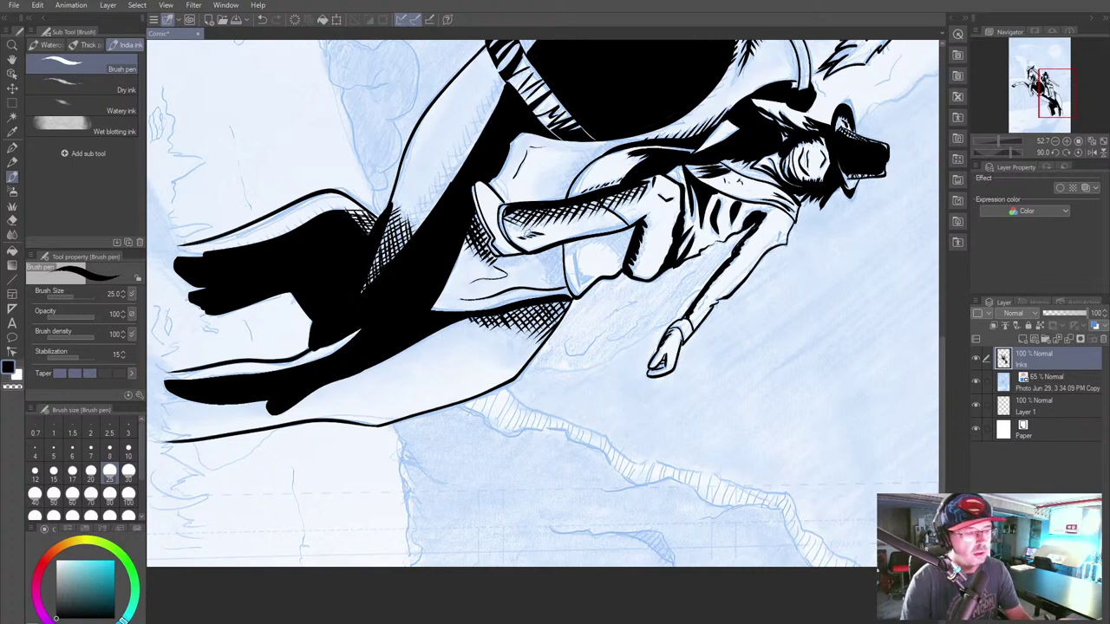
Step: Darken the rear edge of the saddle behind the rider's seat with short black strokes
mouse_move(574, 253)
mouse_down()
mouse_move(583, 293)
mouse_move(580, 282)
mouse_up()
drag(517, 357, 493, 515)
drag(296, 137, 252, 225)
drag(485, 381, 550, 433)
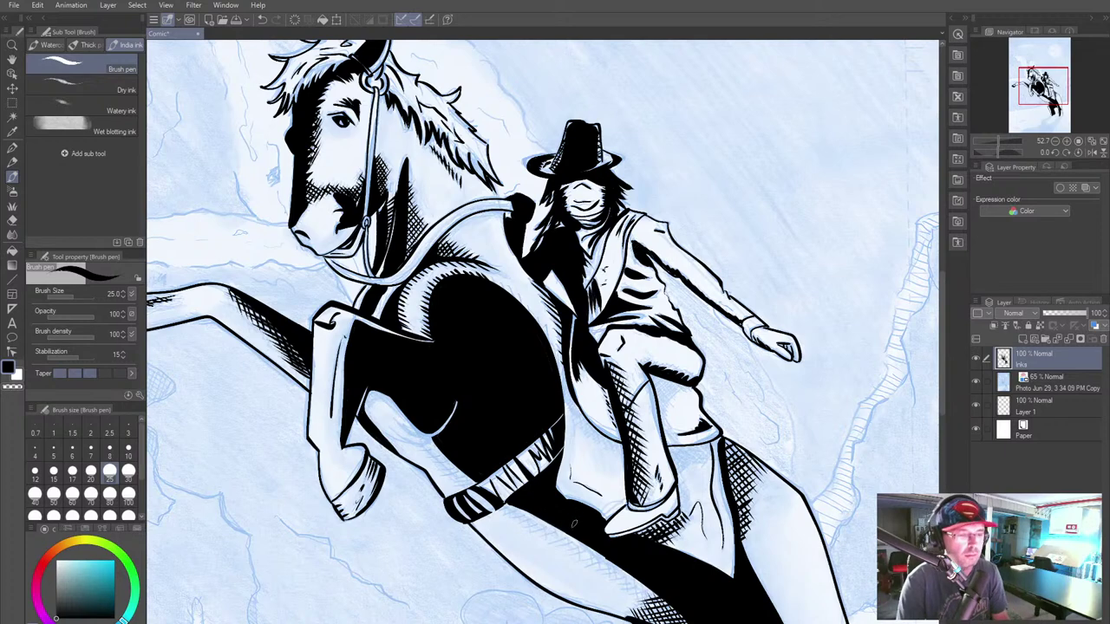
drag(723, 310, 720, 300)
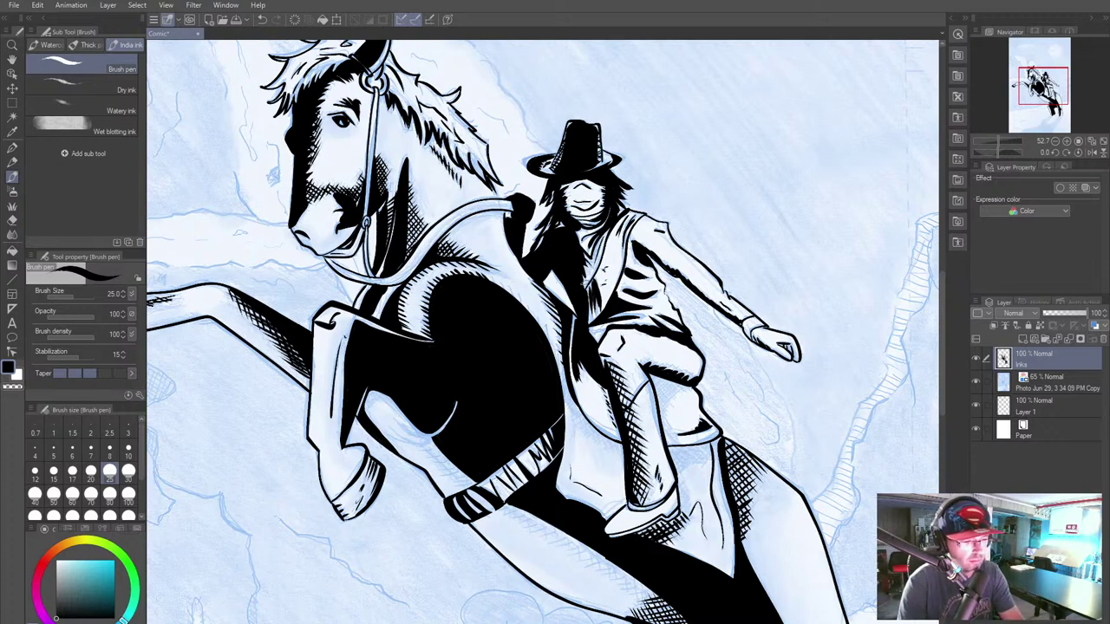
drag(602, 240, 593, 269)
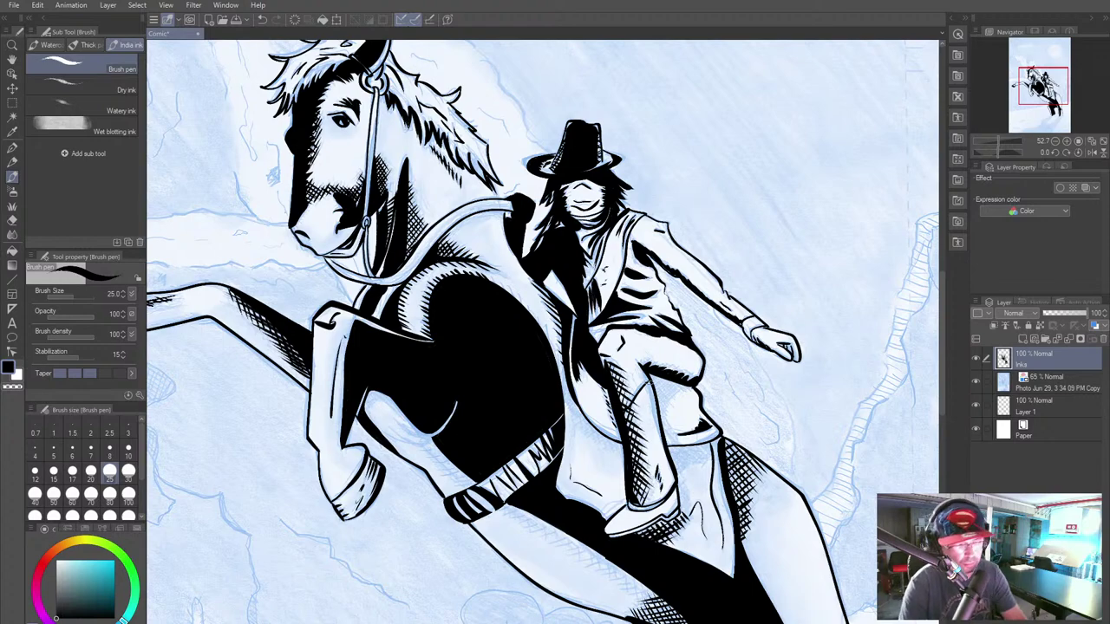
drag(620, 414, 488, 356)
Step: Ink black shadows around the saddle panel behind the rider's leg and thicken the panel's lower edge
mouse_move(532, 317)
mouse_down()
mouse_move(519, 328)
mouse_move(530, 352)
mouse_up()
mouse_move(552, 325)
mouse_down()
mouse_move(532, 356)
mouse_move(548, 388)
mouse_move(526, 374)
mouse_up()
drag(536, 353, 526, 363)
mouse_move(534, 341)
mouse_down()
mouse_move(522, 356)
mouse_move(541, 339)
mouse_move(532, 331)
mouse_move(532, 351)
mouse_move(519, 328)
mouse_up()
mouse_move(541, 324)
mouse_down()
mouse_move(519, 328)
mouse_move(541, 335)
mouse_up()
mouse_move(521, 328)
mouse_down()
mouse_move(540, 338)
mouse_move(528, 343)
mouse_up()
mouse_move(538, 388)
mouse_down()
mouse_move(546, 409)
mouse_move(582, 387)
mouse_move(551, 393)
mouse_move(588, 383)
mouse_move(544, 394)
mouse_move(550, 447)
mouse_up()
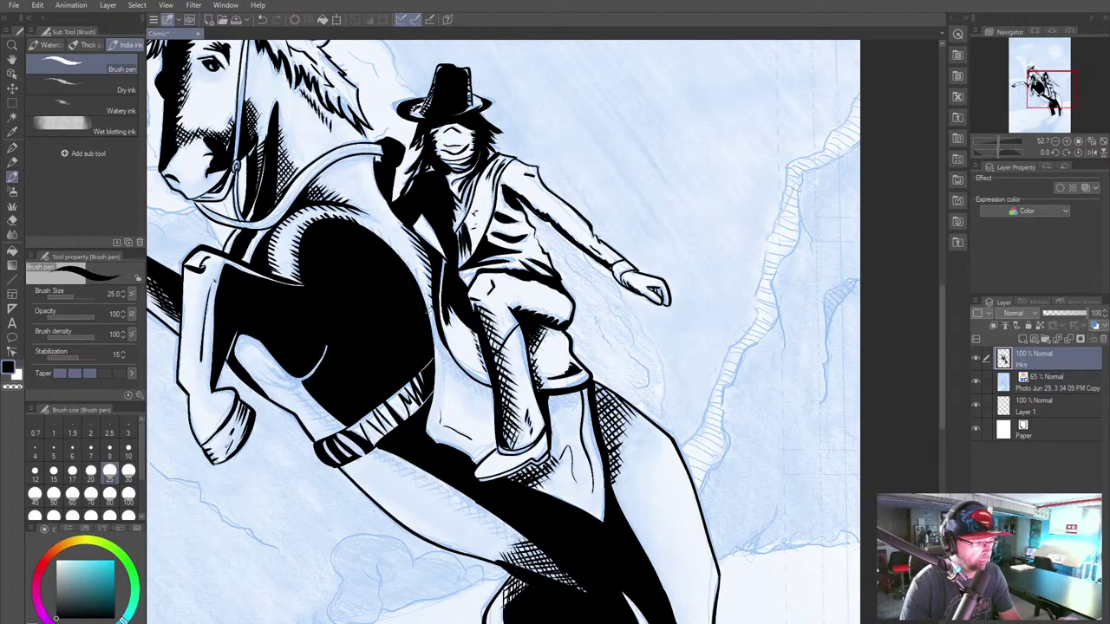
Step: Thicken the curved saddle edge in front of the rider's leg, and add small fold and shadow marks on the blanket around the boot
mouse_move(431, 307)
mouse_down()
mouse_move(452, 365)
mouse_move(491, 388)
mouse_move(440, 360)
mouse_up()
drag(446, 357, 447, 372)
drag(451, 366, 451, 381)
drag(458, 376, 460, 388)
drag(466, 382, 477, 396)
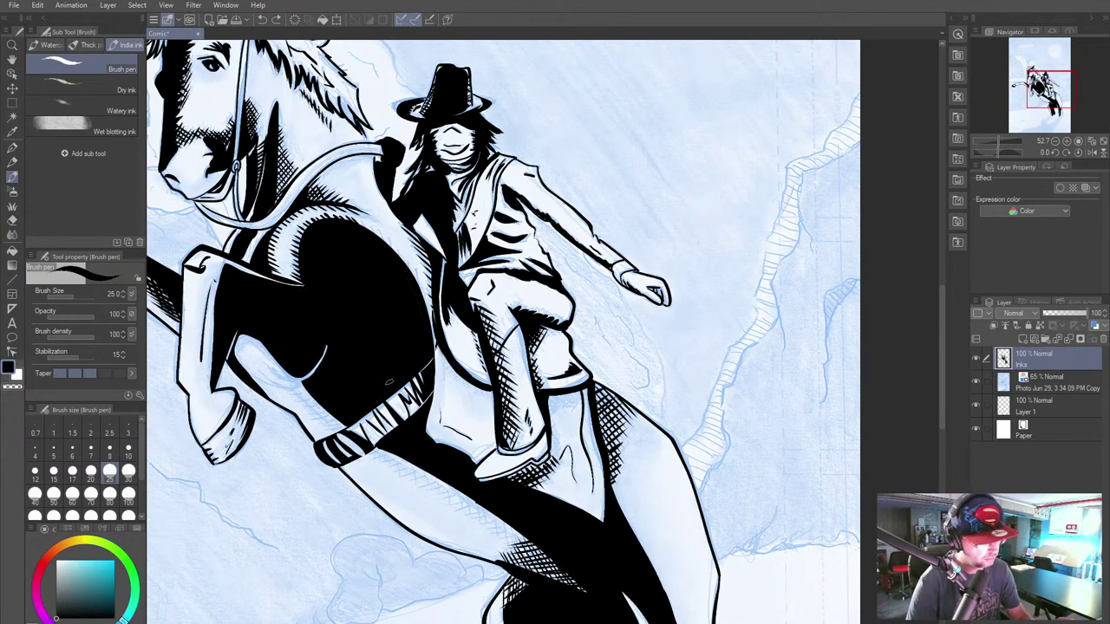
drag(443, 373, 439, 385)
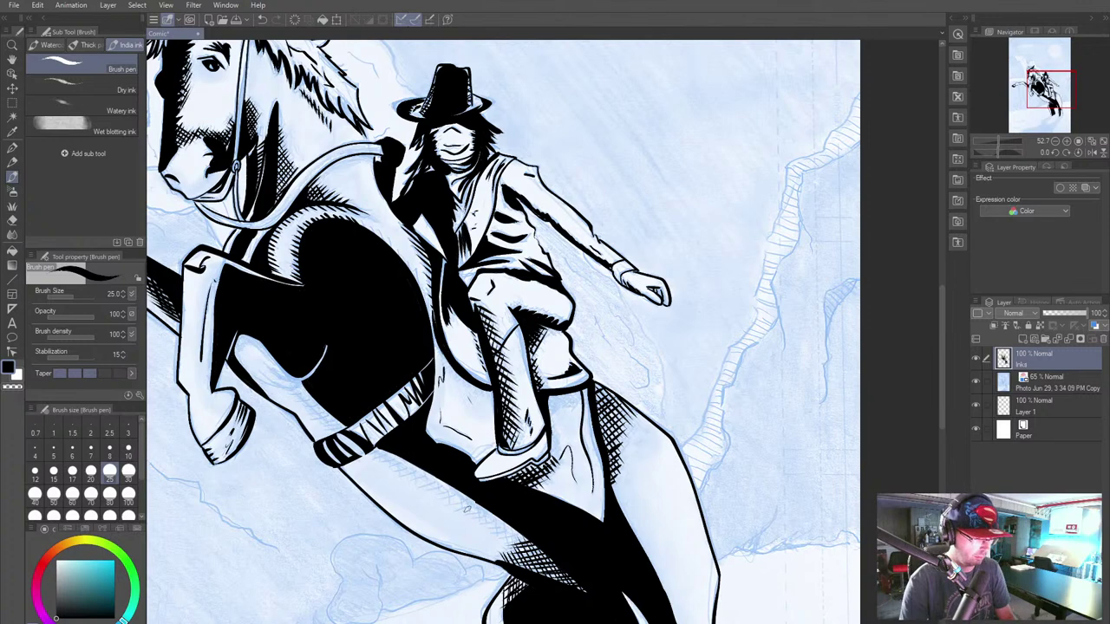
drag(550, 410, 558, 395)
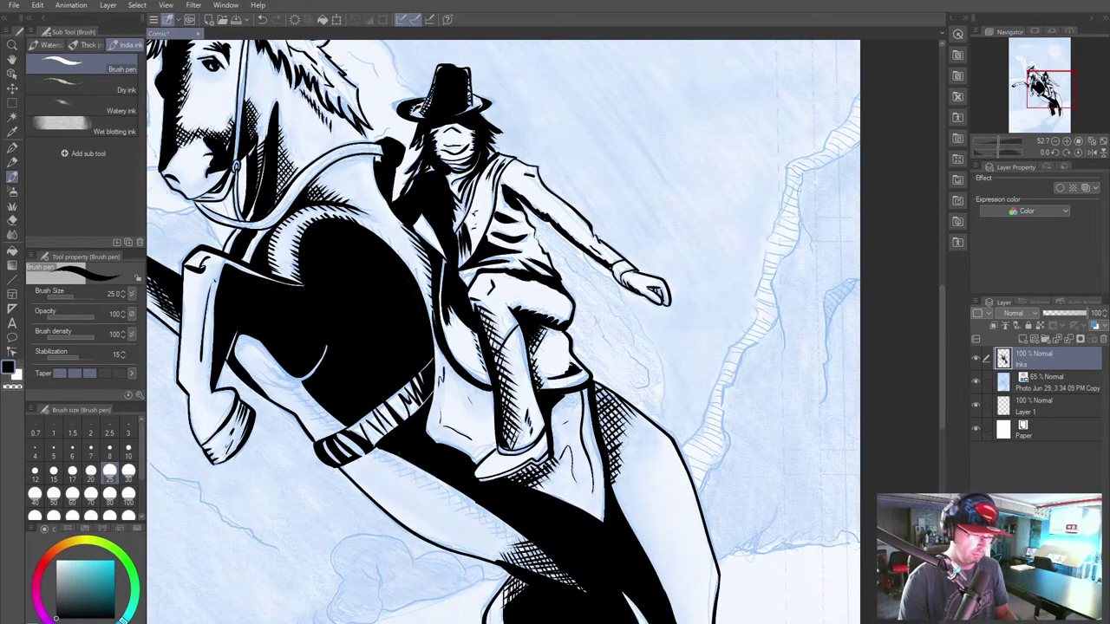
Step: Set the brush size to 80 and add a new raster layer above the Inks layer
drag(322, 518, 453, 590)
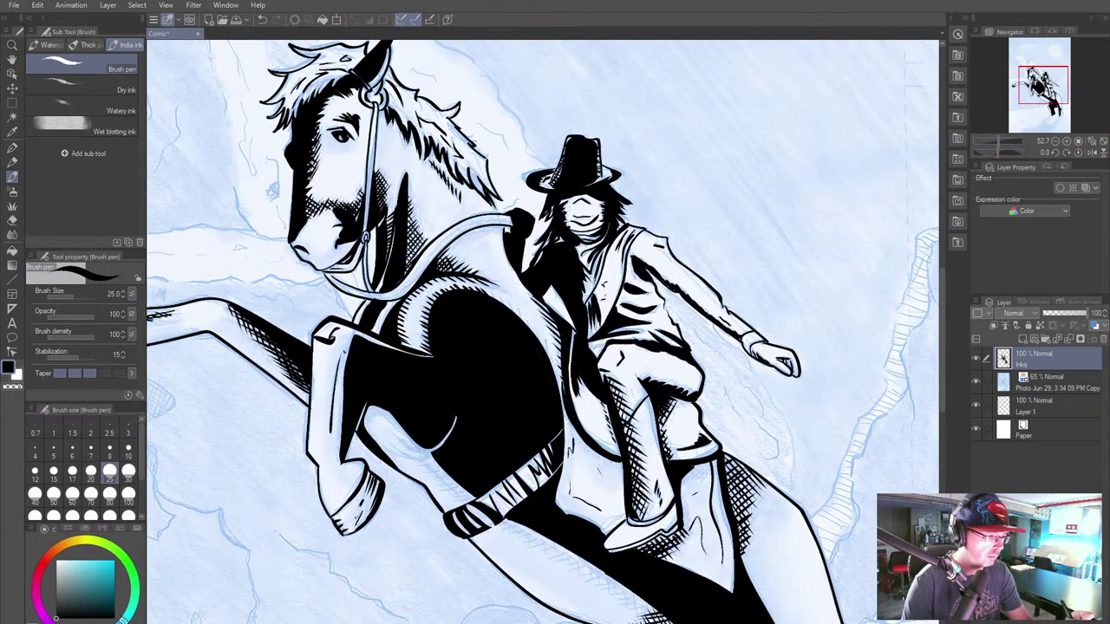
mouse_move(361, 250)
mouse_down()
mouse_move(445, 404)
mouse_move(545, 430)
mouse_move(451, 328)
mouse_move(378, 226)
mouse_move(292, 221)
mouse_up()
key(ctrl+minus)
key(ctrl+minus)
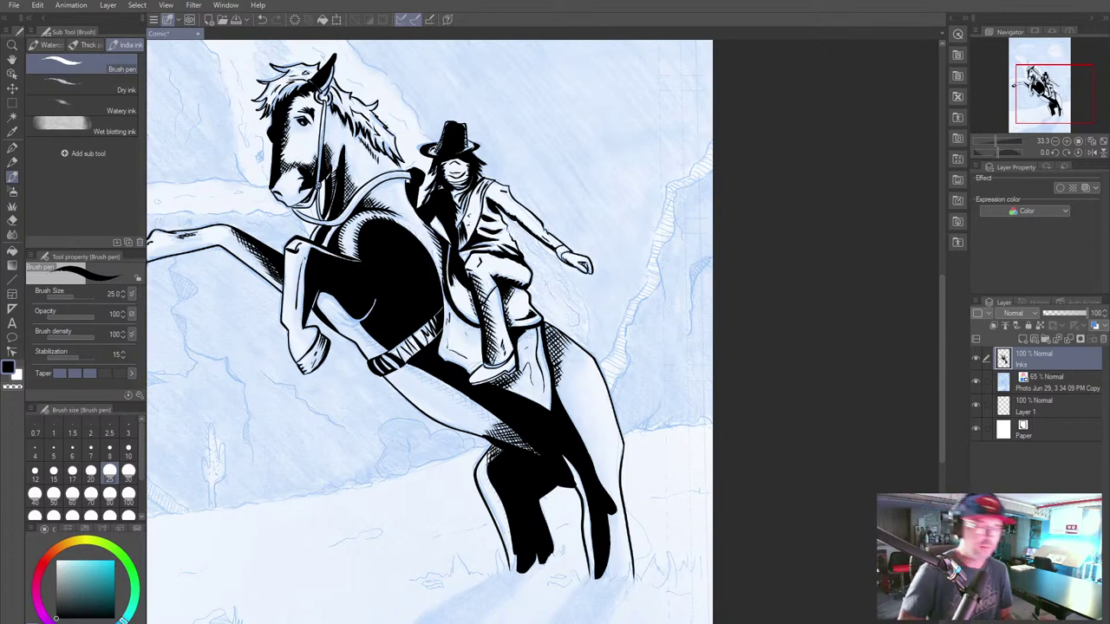
key(bracketright)
key(bracketright)
key(bracketright)
key(bracketright)
key(bracketright)
key(bracketright)
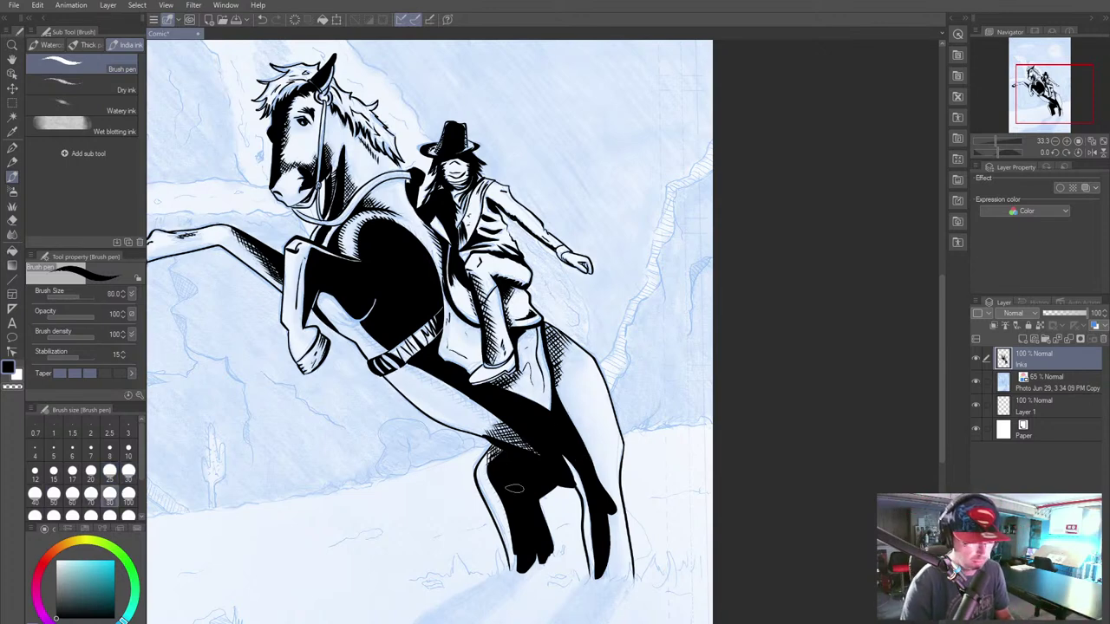
click(1024, 339)
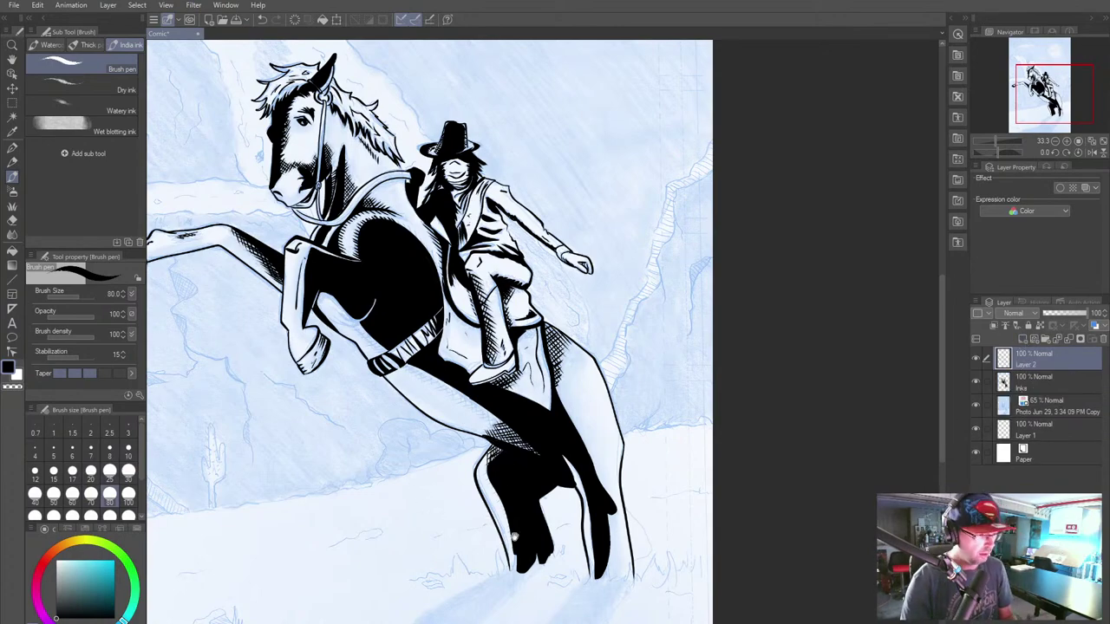
Step: Ink the horse's tail as thick black strands sweeping back from the rump and curling upward at the end
drag(484, 528, 390, 466)
drag(408, 338, 499, 389)
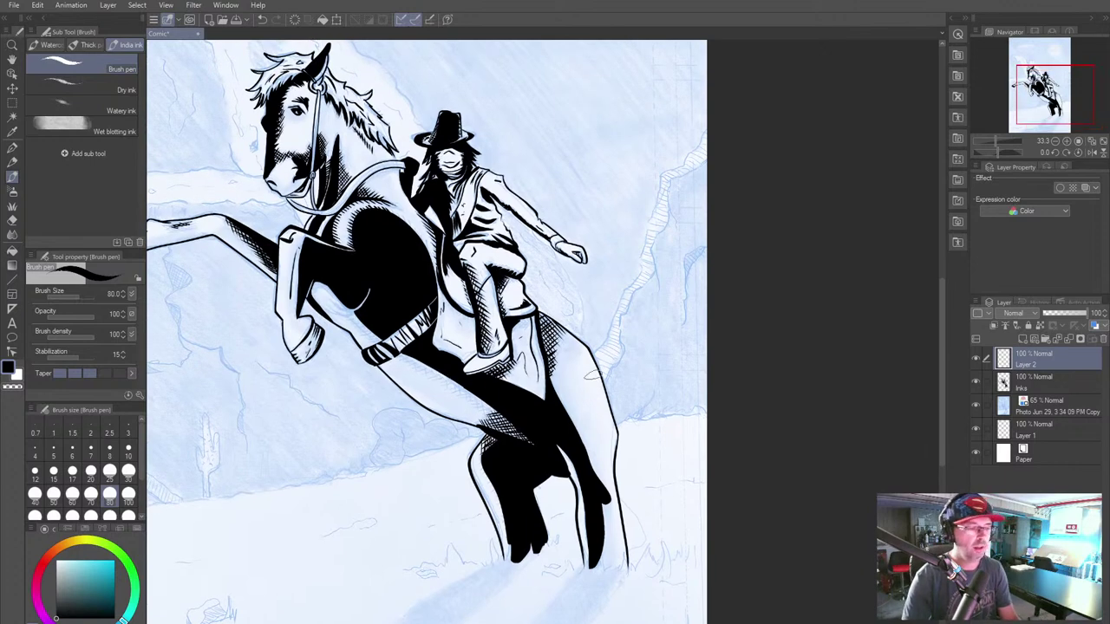
click(575, 364)
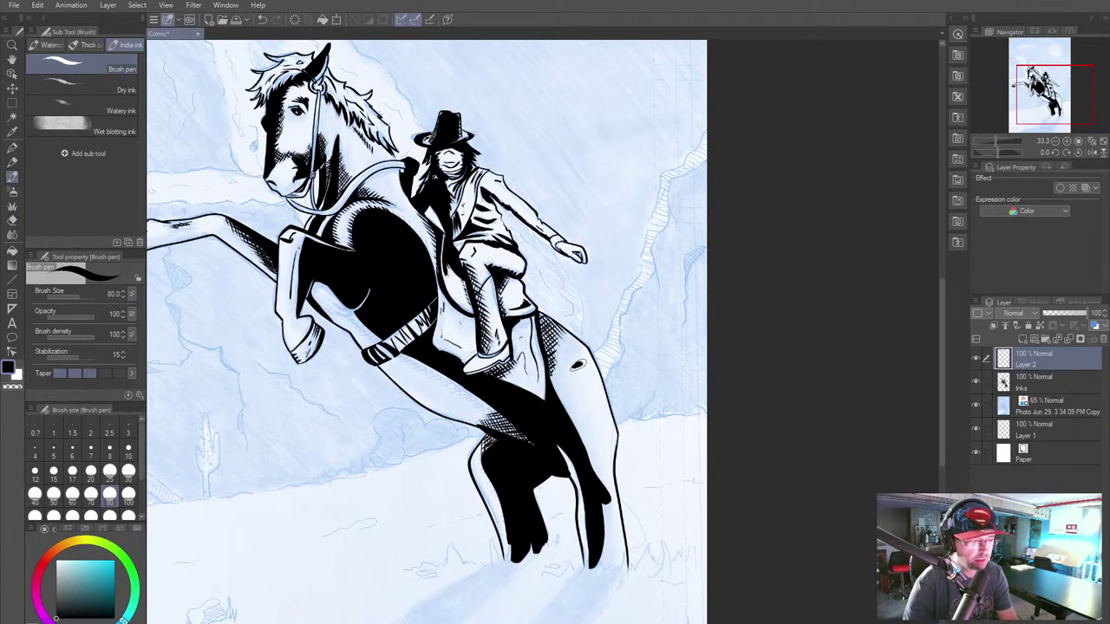
mouse_move(577, 365)
mouse_down()
mouse_move(610, 370)
mouse_move(632, 406)
mouse_move(685, 343)
mouse_up()
mouse_move(581, 366)
mouse_down()
mouse_move(621, 403)
mouse_move(682, 380)
mouse_up()
mouse_move(611, 402)
mouse_down()
mouse_move(636, 439)
mouse_move(673, 412)
mouse_up()
mouse_move(607, 391)
mouse_down()
mouse_move(628, 427)
mouse_move(605, 379)
mouse_move(660, 407)
mouse_move(666, 369)
mouse_up()
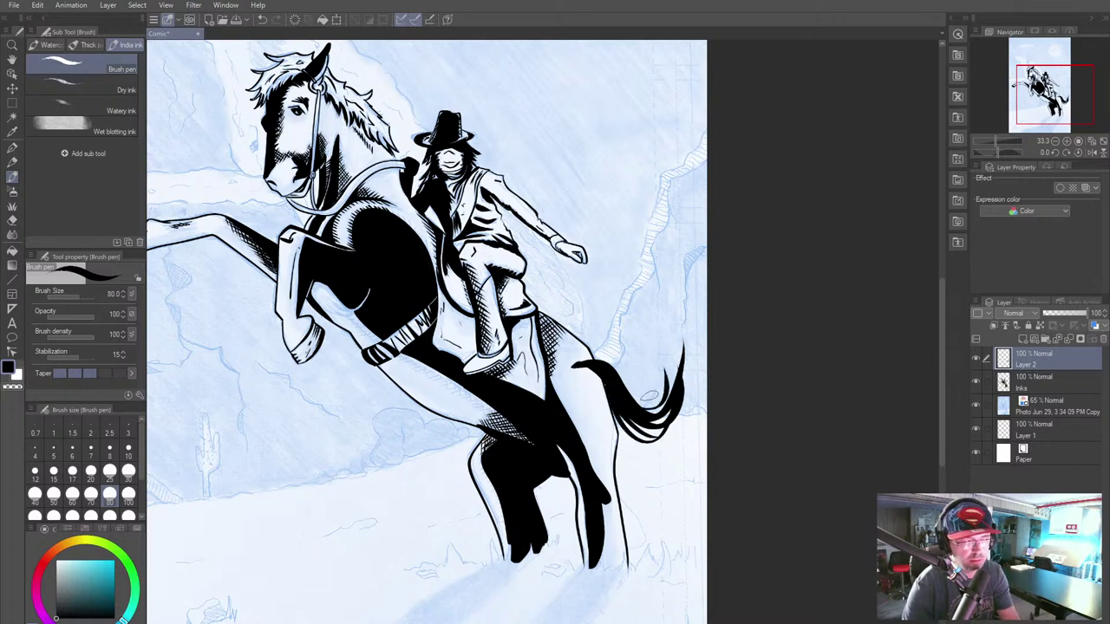
Step: Fill out the tail tip with extra tapered strands, and clear the part of the tail root overlapping the rump
drag(648, 414, 673, 364)
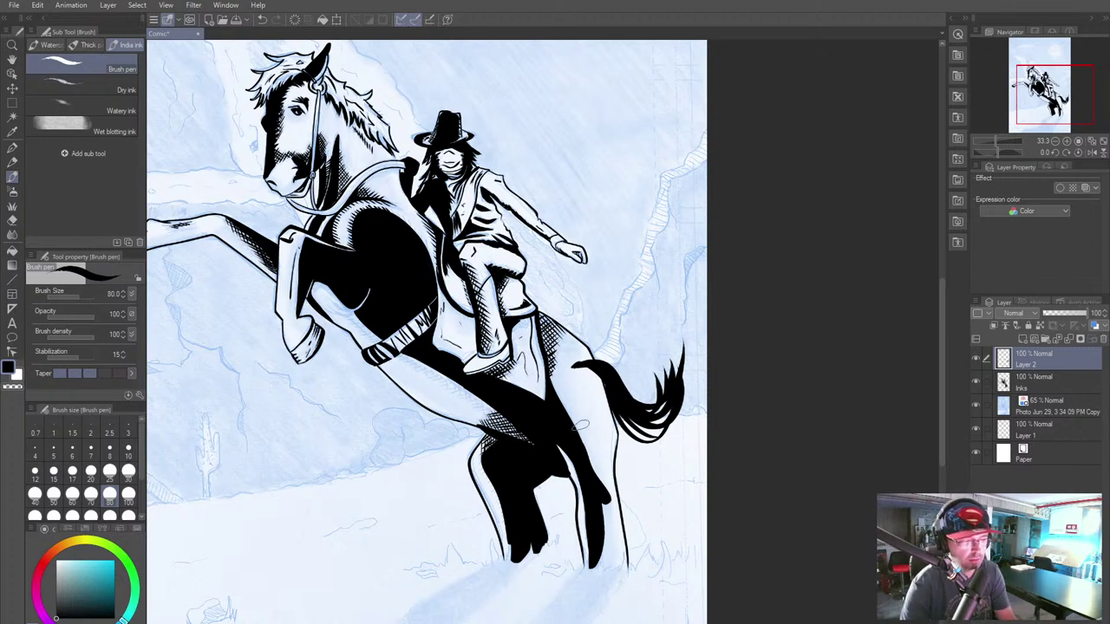
mouse_move(618, 423)
mouse_down()
mouse_move(652, 456)
mouse_move(685, 397)
mouse_up()
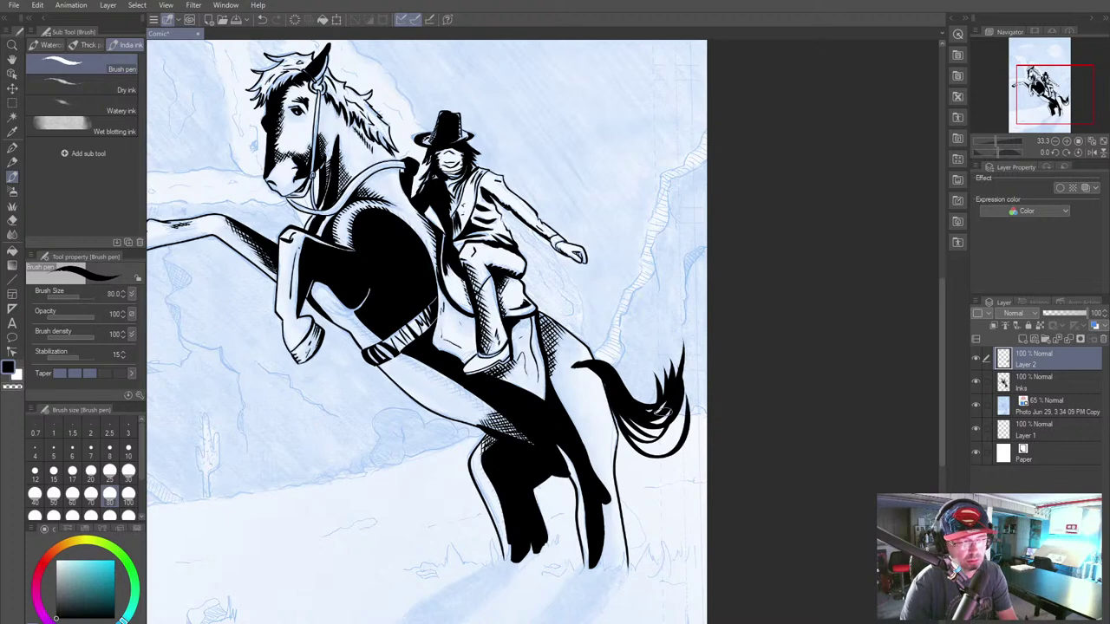
mouse_move(640, 442)
mouse_down()
mouse_move(688, 415)
mouse_move(672, 422)
mouse_move(667, 401)
mouse_move(676, 418)
mouse_move(670, 372)
mouse_move(682, 399)
mouse_move(695, 346)
mouse_up()
drag(696, 422, 676, 432)
drag(704, 397, 684, 430)
drag(708, 364, 692, 418)
drag(659, 458, 699, 425)
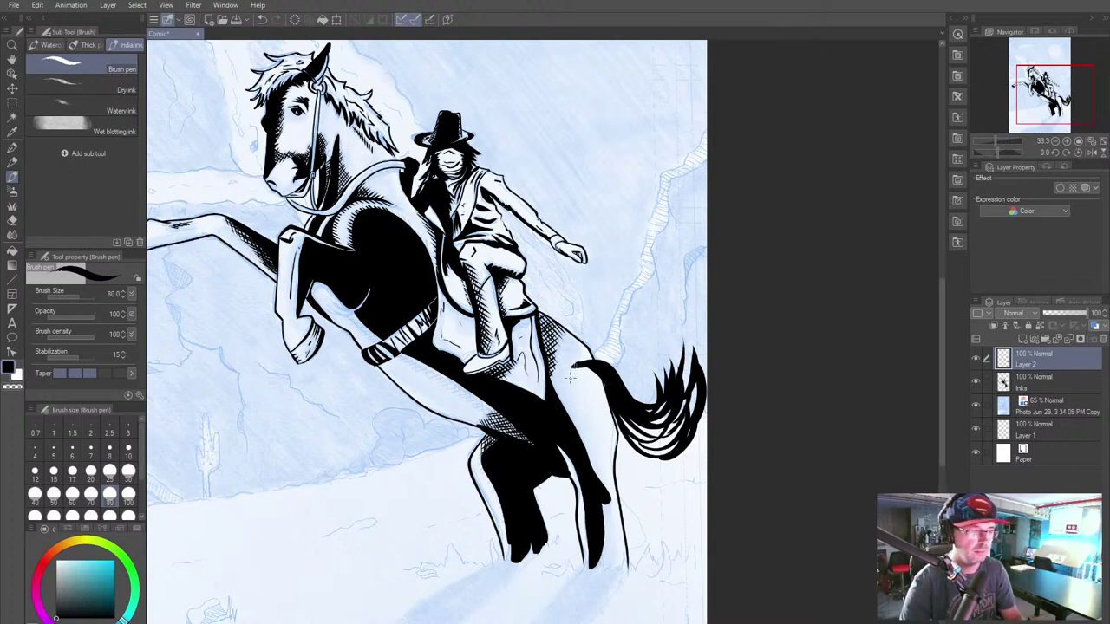
mouse_move(568, 371)
mouse_down()
mouse_move(593, 361)
mouse_move(597, 393)
mouse_up()
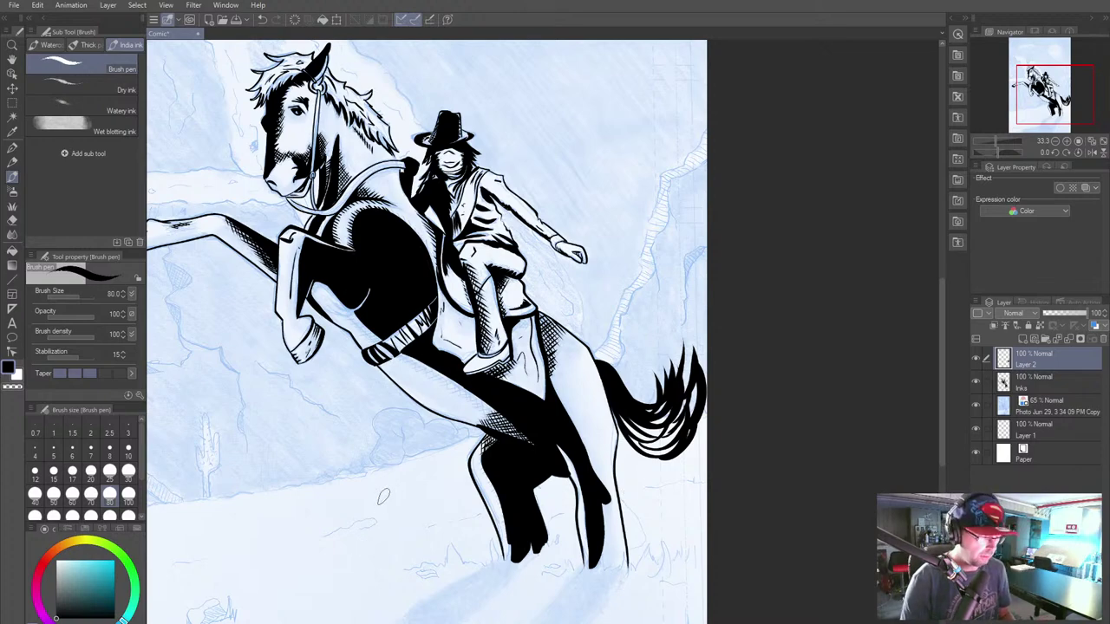
Step: Add a new raster layer above the tail layer and reduce the brush size to 30
mouse_move(271, 394)
mouse_down()
mouse_move(406, 510)
mouse_move(352, 495)
mouse_up()
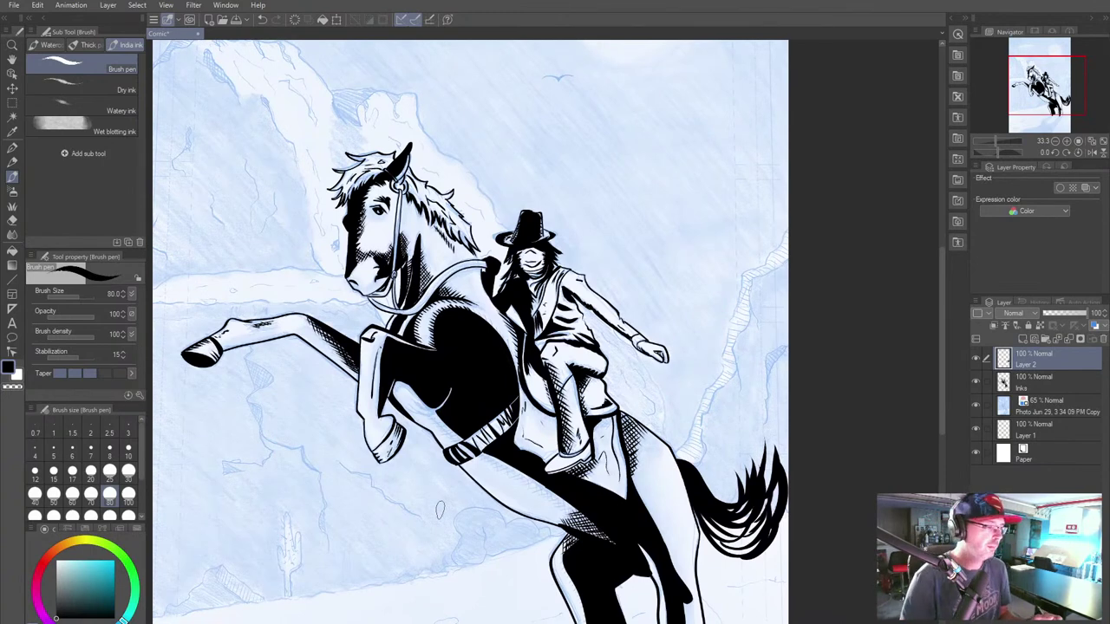
drag(439, 510, 327, 444)
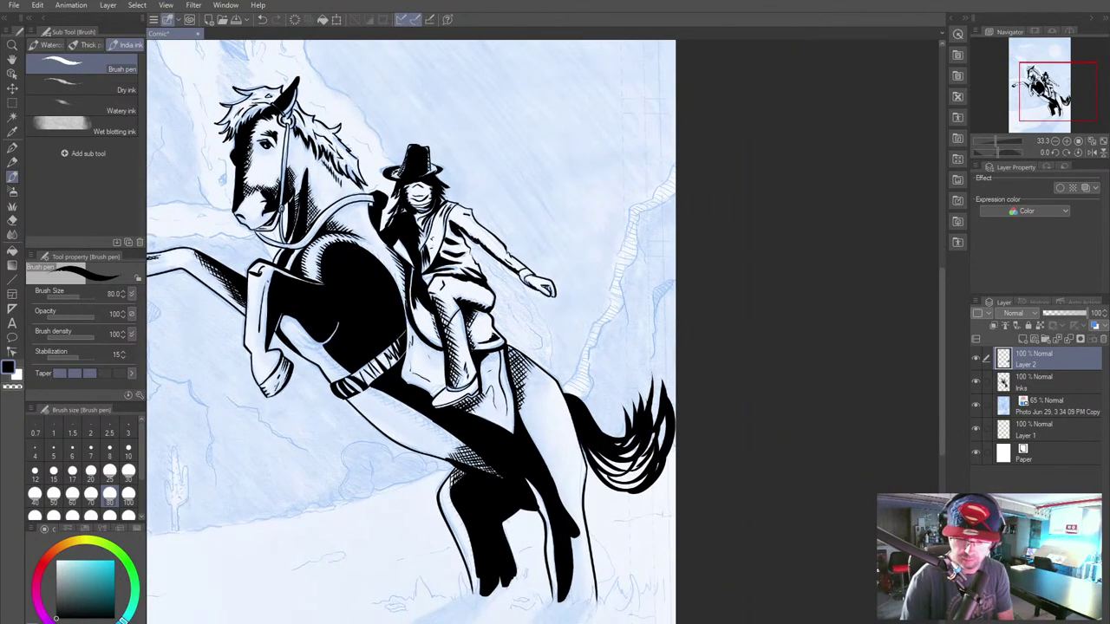
click(1022, 340)
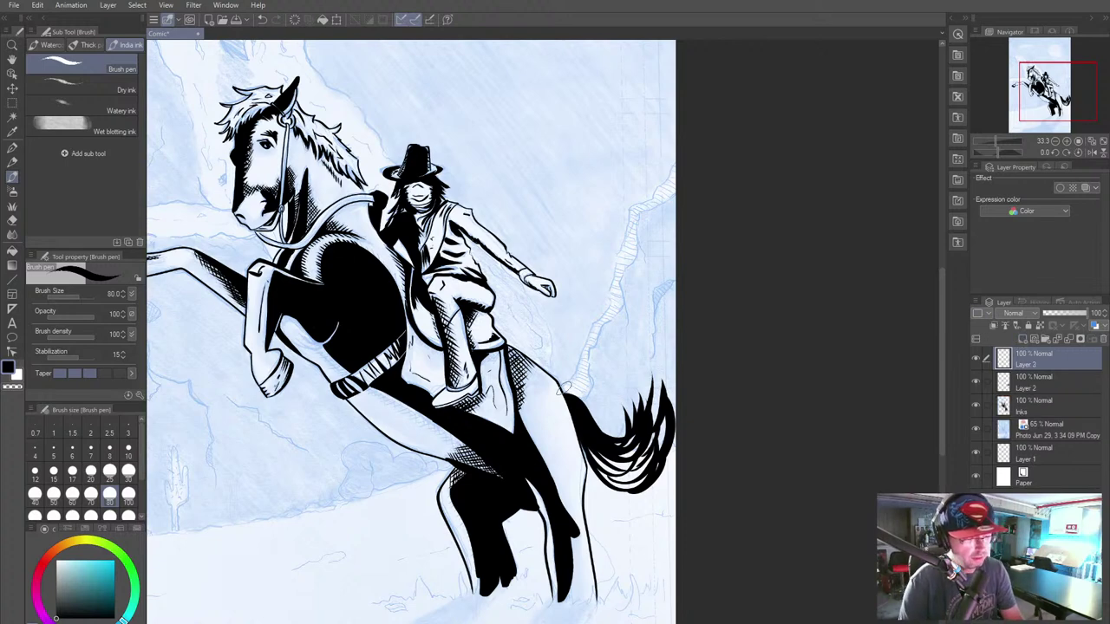
key(bracketleft)
key(bracketleft)
key(bracketleft)
key(bracketleft)
key(bracketleft)
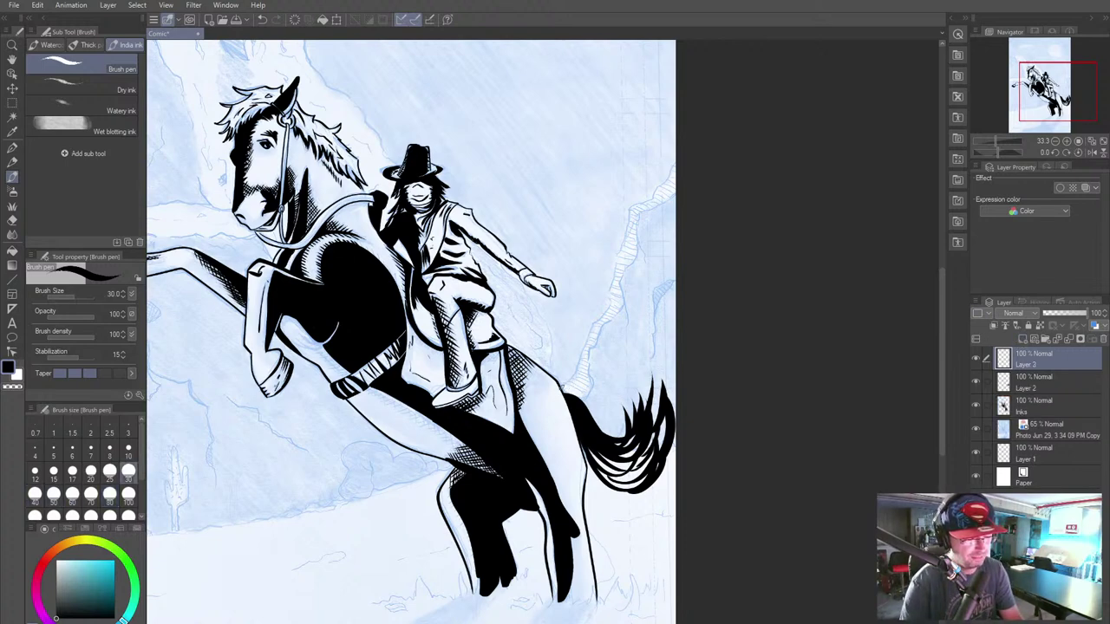
Step: Ink the edge of the cliff behind the horse's tail and add crack lines on its rock face
drag(568, 383, 621, 252)
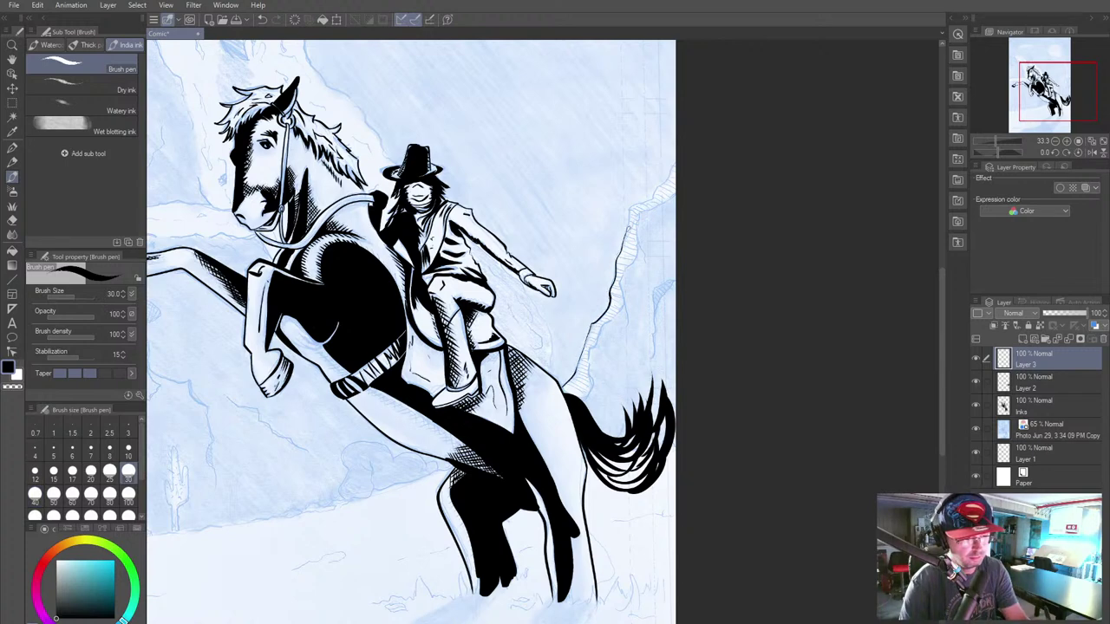
drag(659, 186, 676, 162)
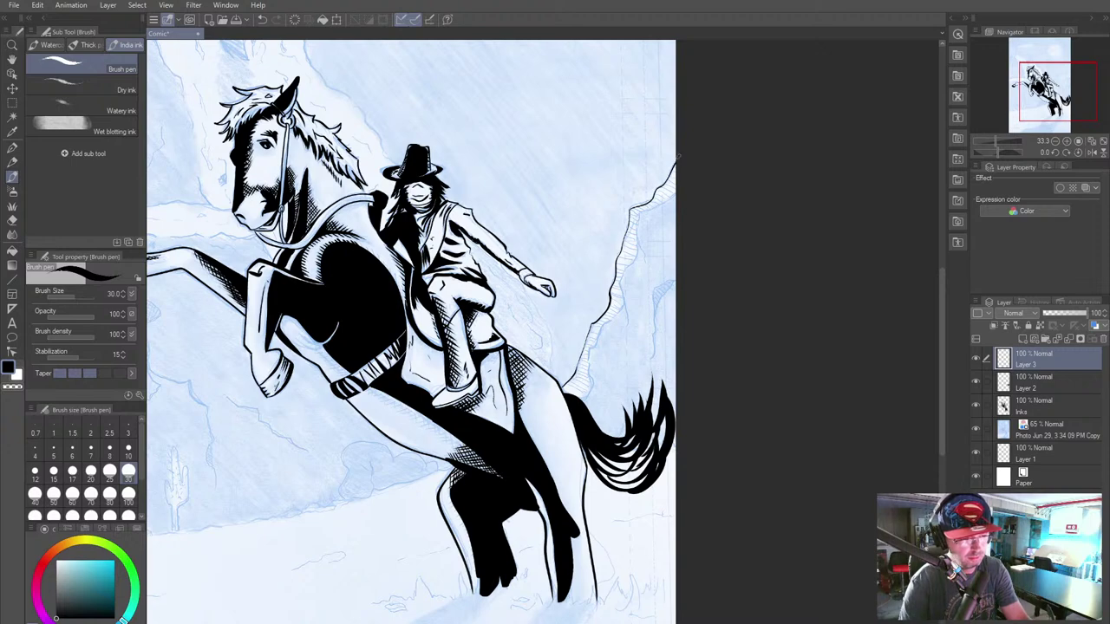
drag(582, 401, 591, 368)
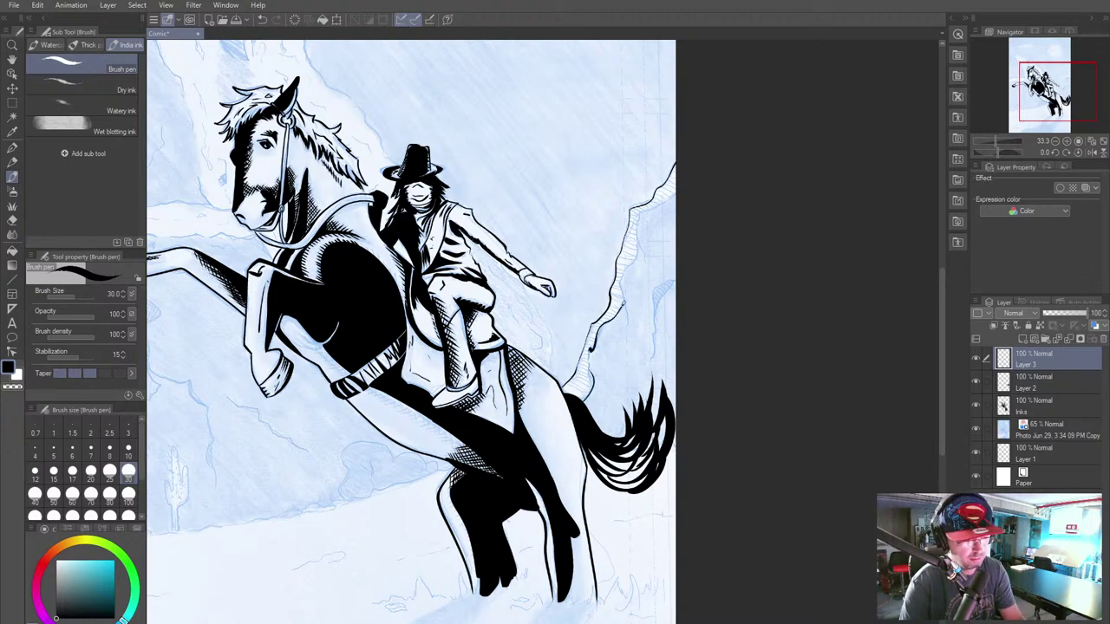
mouse_move(627, 274)
mouse_down()
mouse_move(639, 251)
mouse_move(626, 327)
mouse_move(590, 381)
mouse_up()
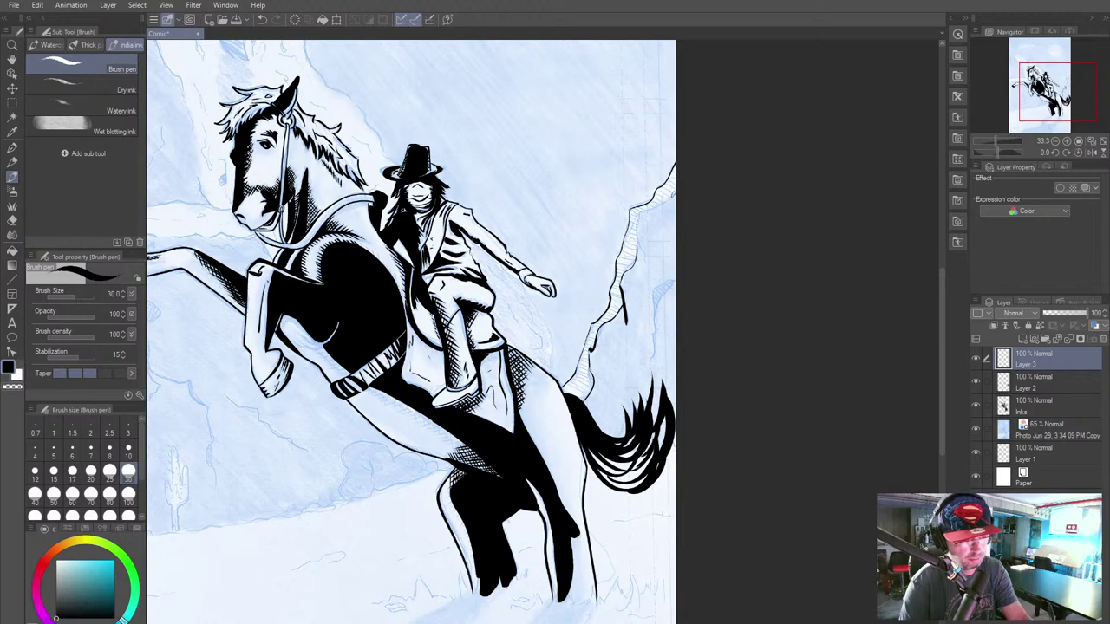
mouse_move(674, 195)
mouse_down()
mouse_move(643, 215)
mouse_move(655, 320)
mouse_up()
drag(656, 319, 673, 281)
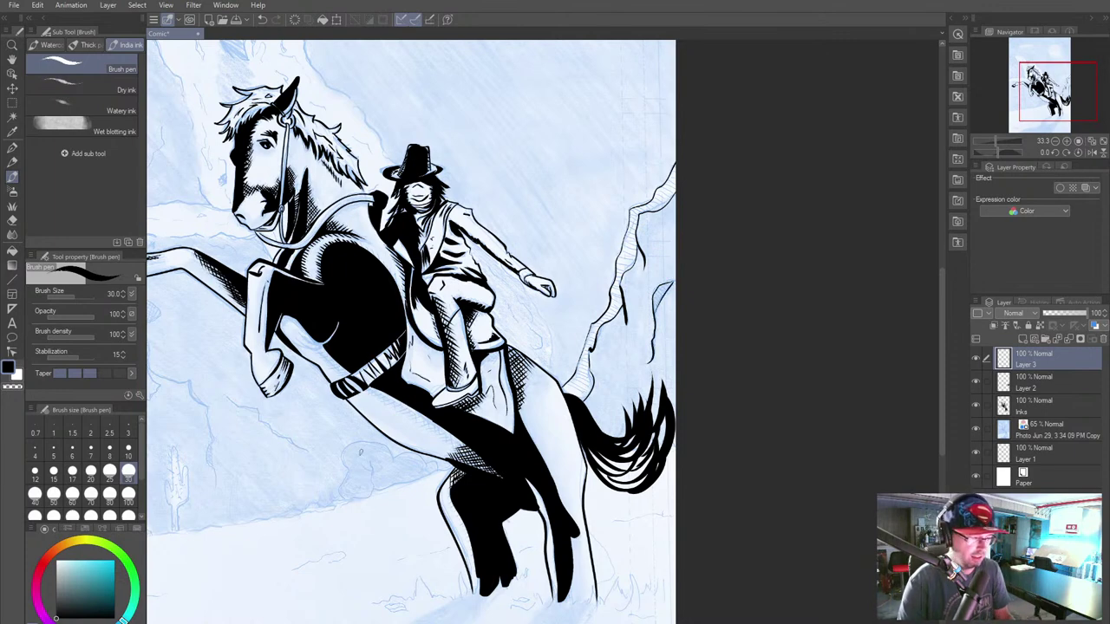
Step: Ink the rock contour below the rider's outstretched arm and the top outline of the cliff behind the horse's head
mouse_move(554, 382)
mouse_down()
mouse_move(533, 303)
mouse_move(498, 262)
mouse_up()
drag(326, 288, 491, 420)
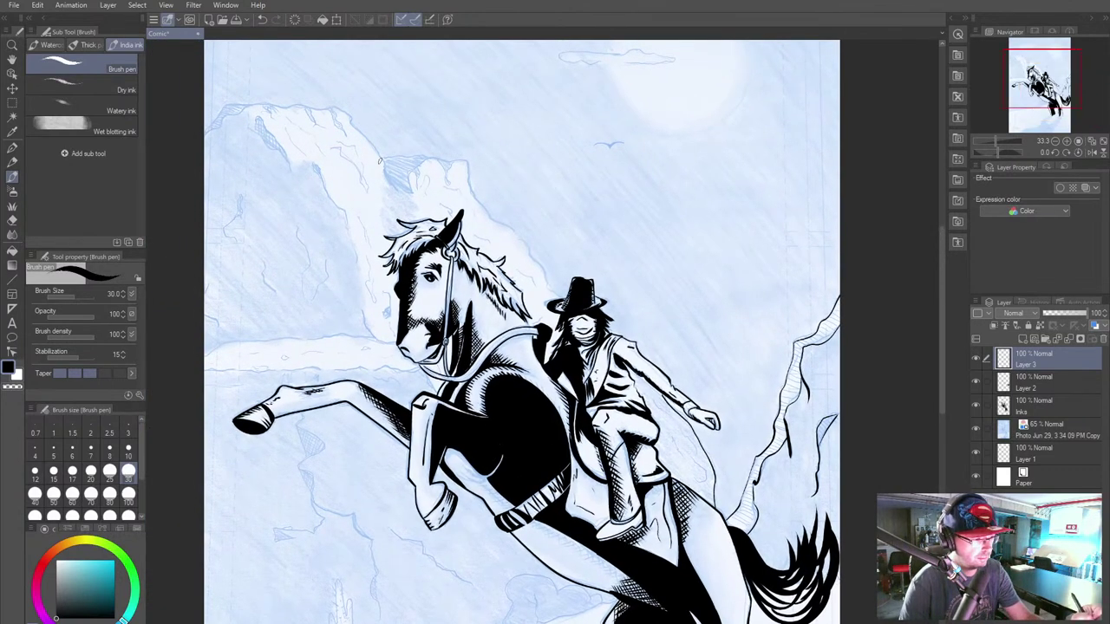
mouse_move(204, 137)
mouse_down()
mouse_move(224, 108)
mouse_move(341, 109)
mouse_move(397, 193)
mouse_move(387, 177)
mouse_move(411, 191)
mouse_move(425, 160)
mouse_move(463, 163)
mouse_move(484, 216)
mouse_move(521, 234)
mouse_move(561, 298)
mouse_up()
drag(380, 160, 432, 161)
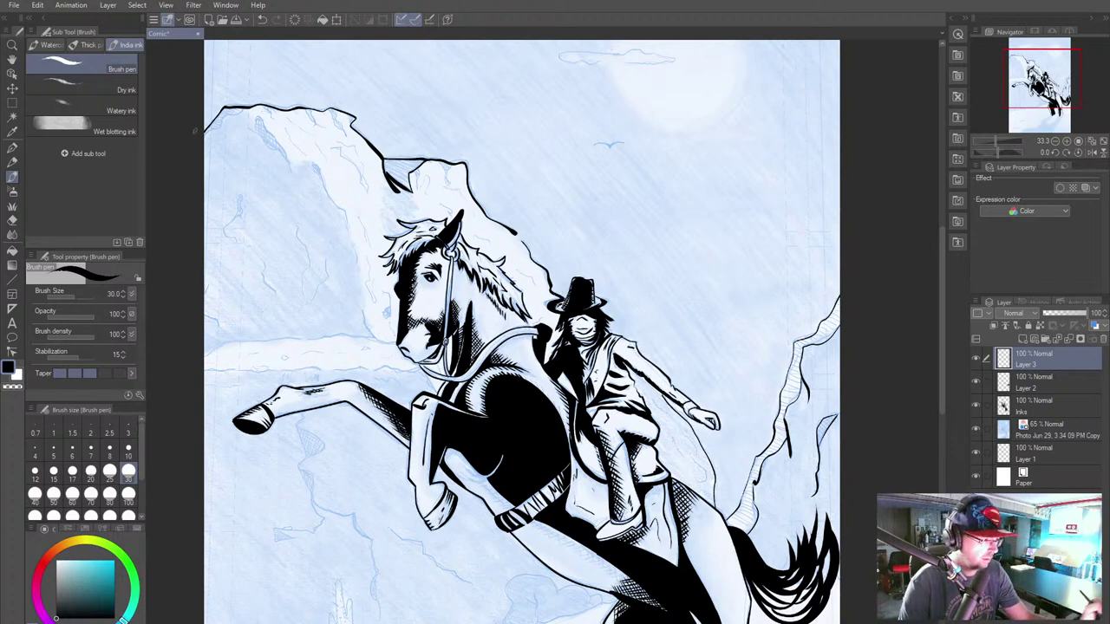
Step: Ink the inner rim and jagged crack lines along the upper face of the cliff behind the horse
mouse_move(203, 141)
mouse_down()
mouse_move(247, 106)
mouse_move(293, 165)
mouse_move(268, 145)
mouse_move(257, 128)
mouse_move(272, 118)
mouse_move(308, 162)
mouse_up()
drag(286, 116, 323, 159)
drag(304, 110, 317, 128)
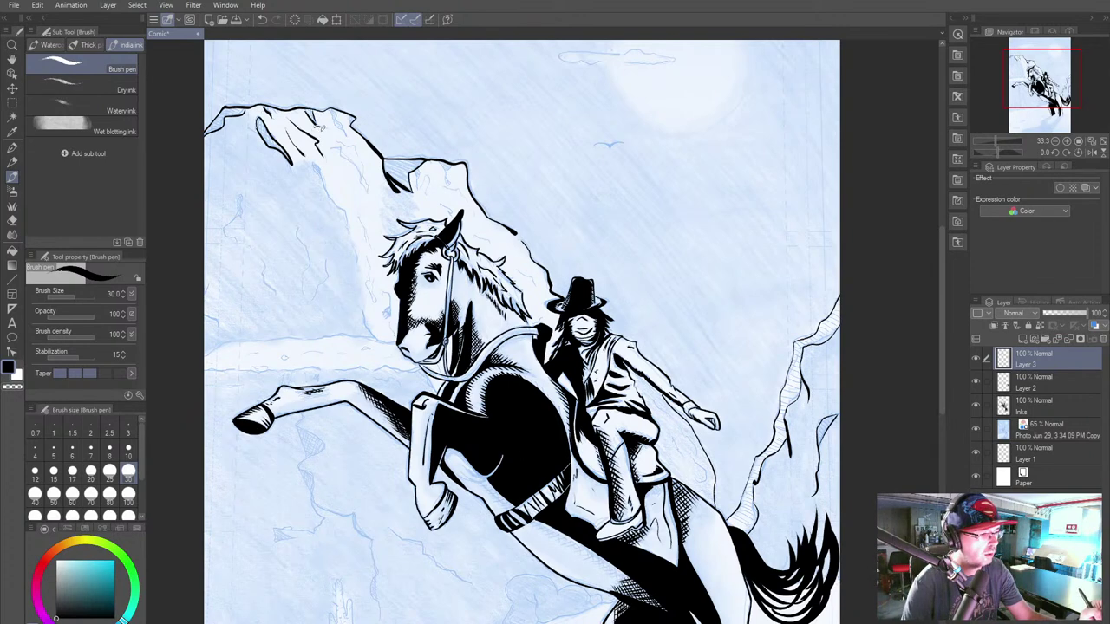
mouse_move(331, 110)
mouse_down()
mouse_move(343, 134)
mouse_move(329, 109)
mouse_up()
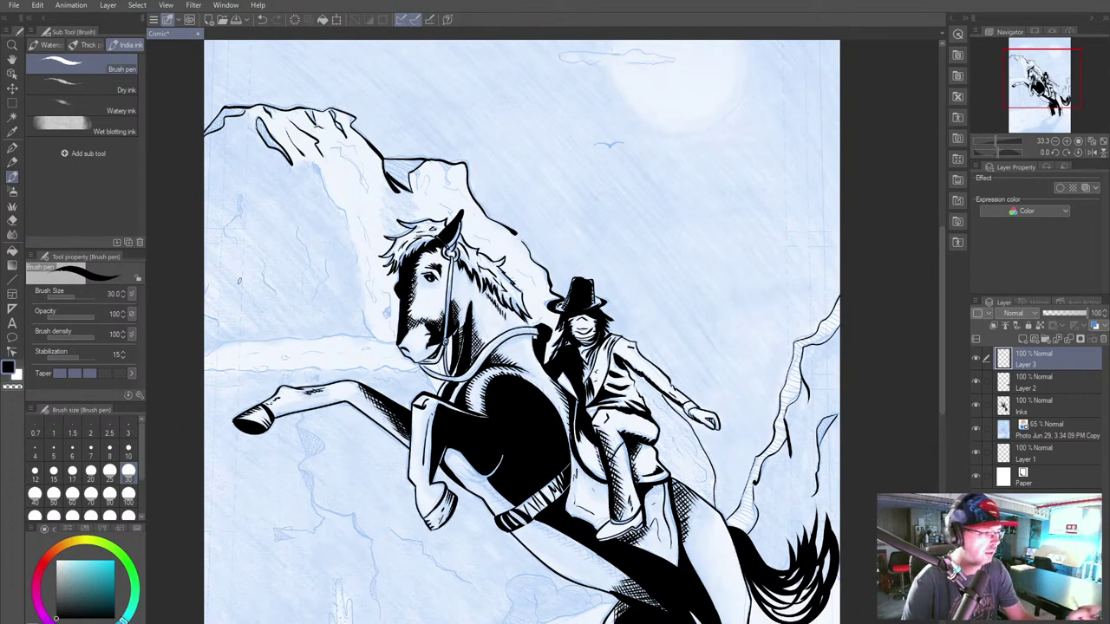
drag(332, 150, 368, 185)
drag(345, 145, 356, 156)
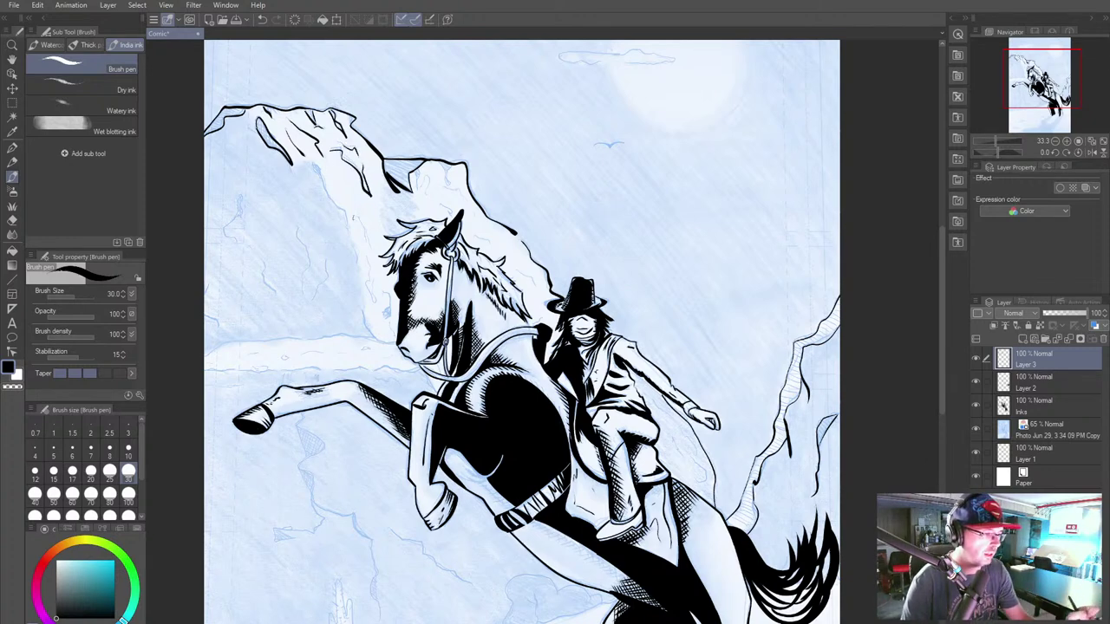
Step: Hatch the shadowed notch above the horse's head and the shaded recesses near the cliff's peak
mouse_move(410, 190)
mouse_down()
mouse_move(385, 167)
mouse_move(413, 174)
mouse_up()
drag(384, 155, 422, 171)
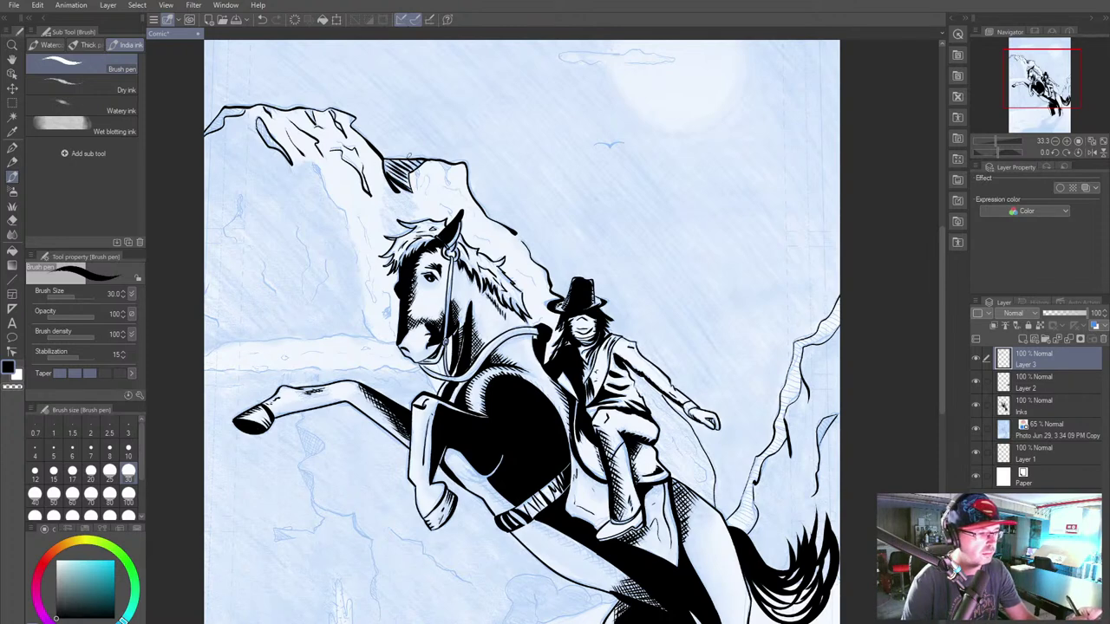
drag(205, 134, 233, 106)
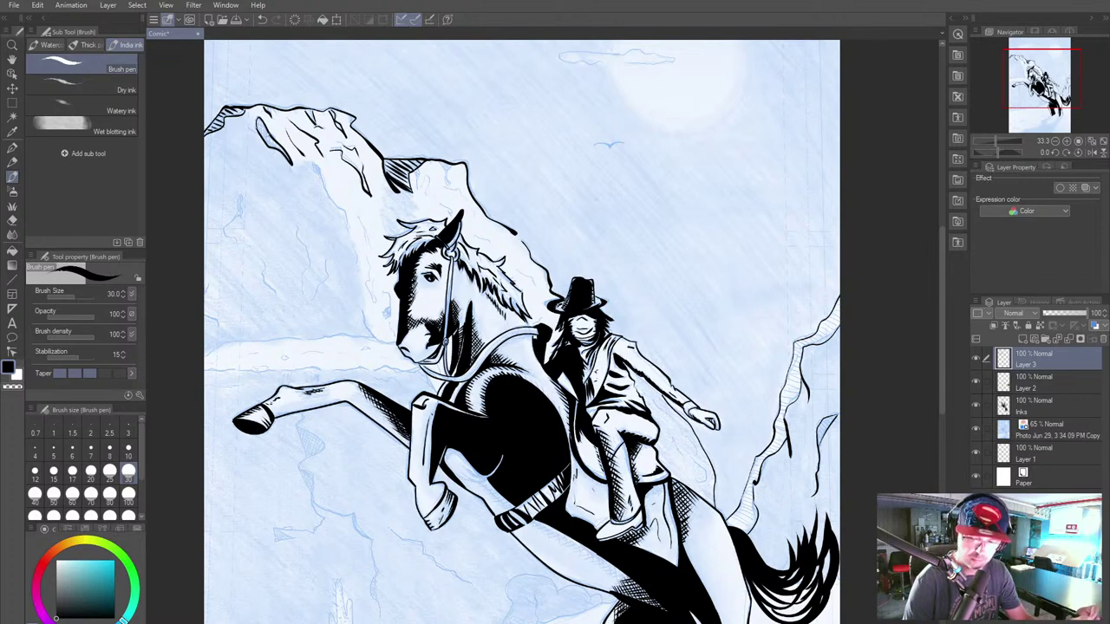
drag(256, 123, 275, 153)
drag(271, 136, 278, 150)
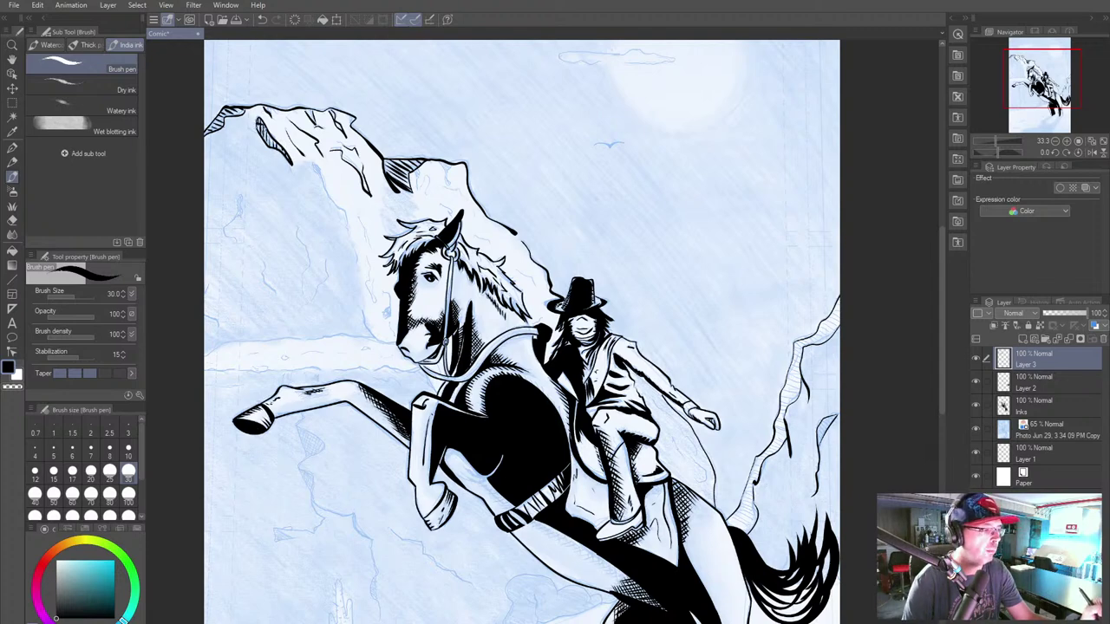
drag(261, 130, 282, 153)
Step: Ink cracks across the cliff face in front of the horse's head and the rock edge descending toward its muzzle
mouse_move(227, 238)
mouse_down()
mouse_move(241, 194)
mouse_move(241, 214)
mouse_up()
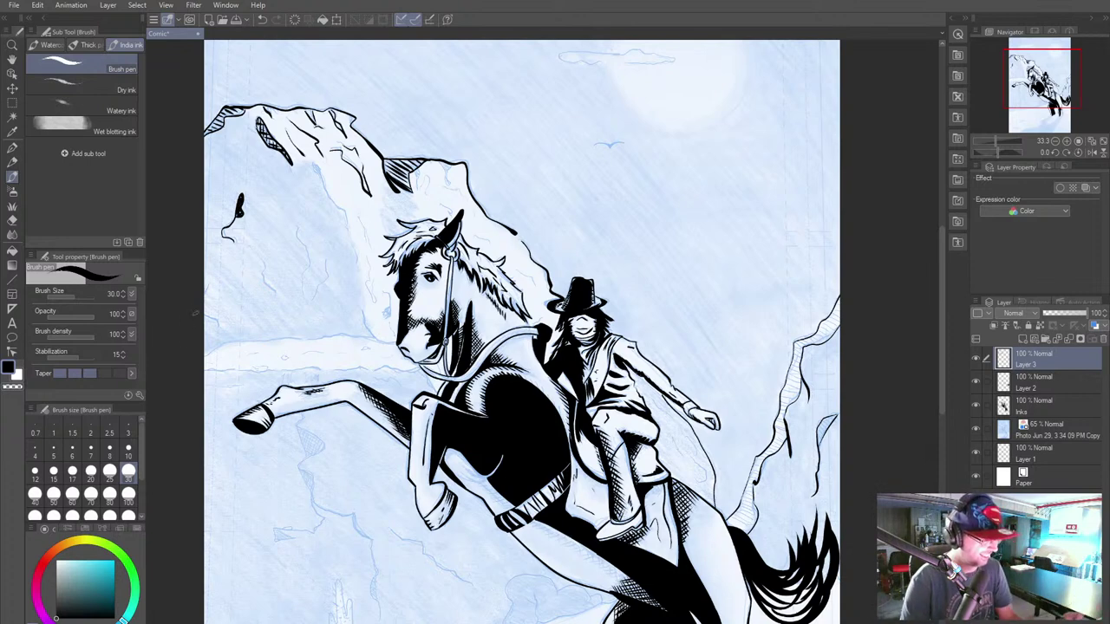
drag(205, 310, 220, 330)
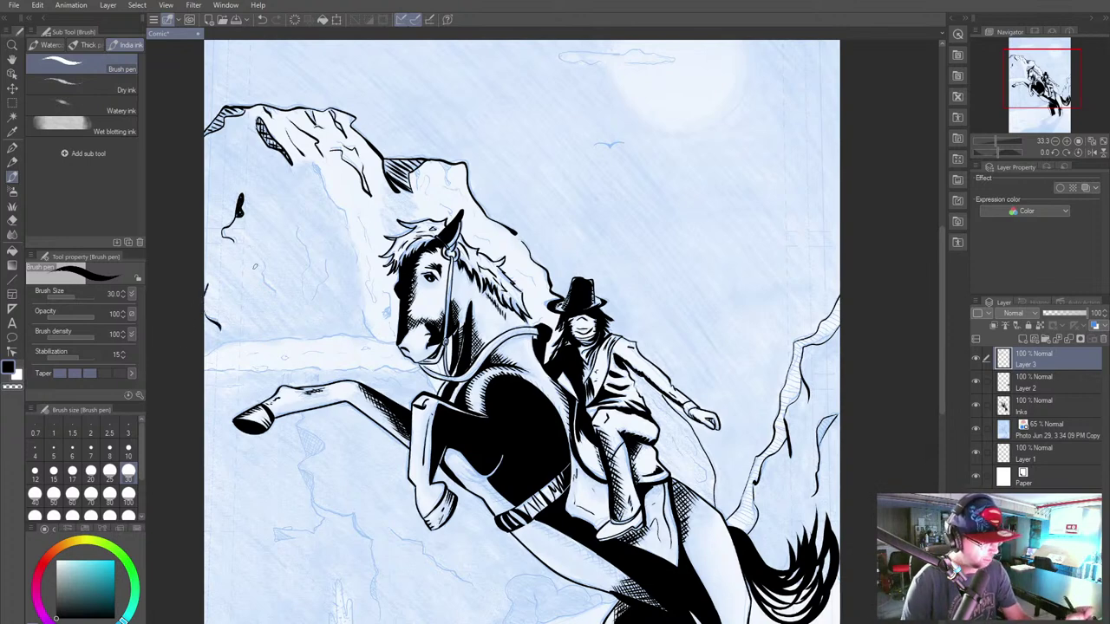
drag(256, 256, 276, 295)
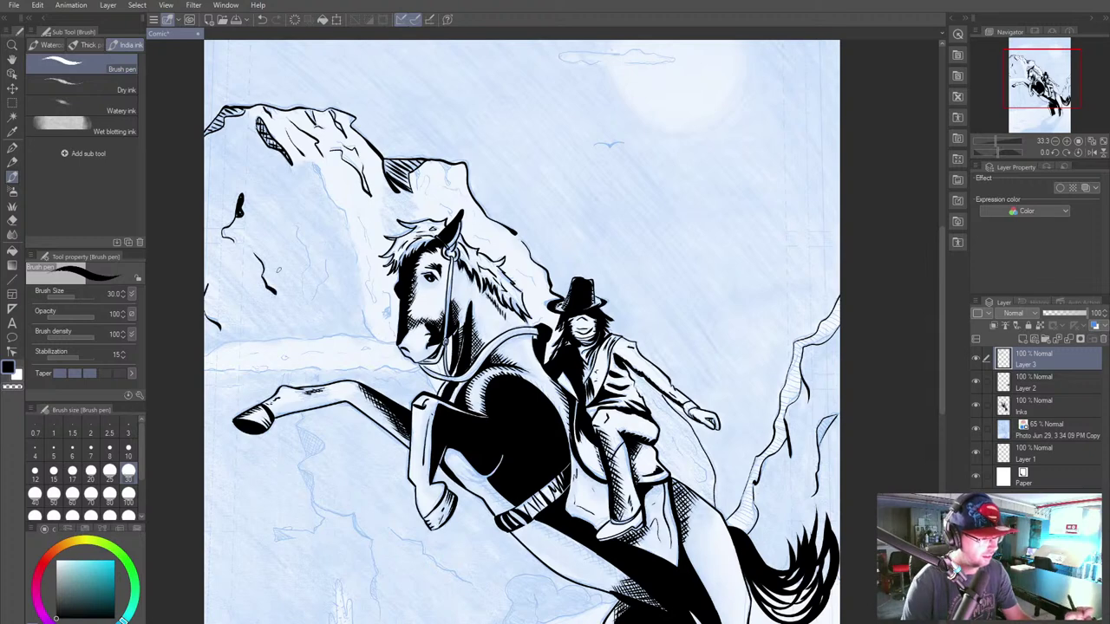
mouse_move(297, 230)
mouse_down()
mouse_move(312, 303)
mouse_move(327, 257)
mouse_up()
drag(315, 166, 378, 309)
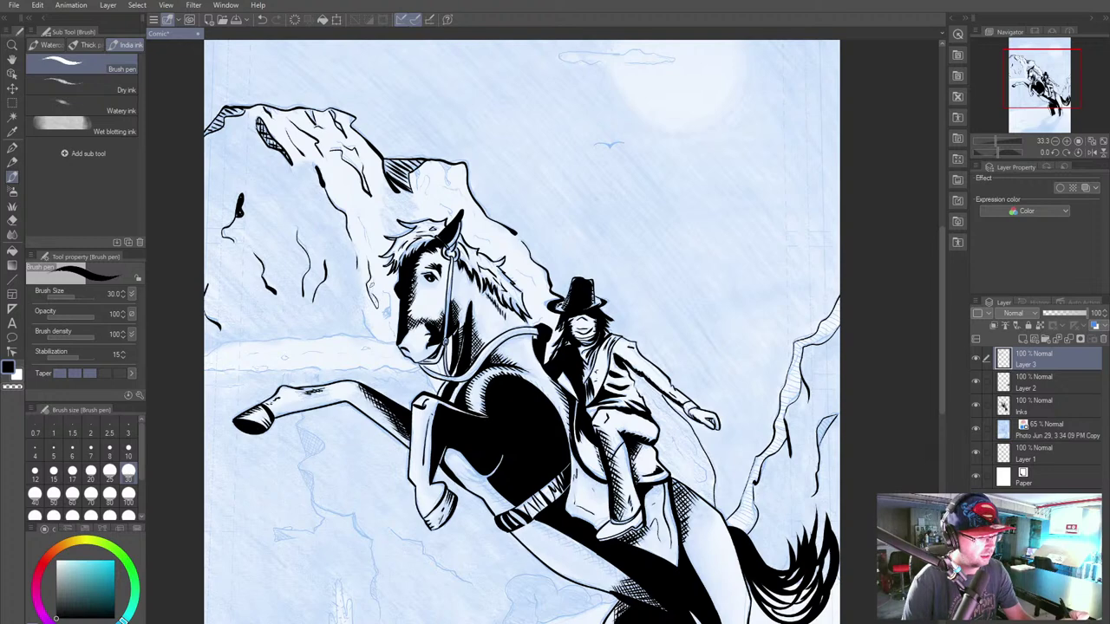
Step: Ink the rock edge beside the horse's muzzle and the upper and lower ledge contours, undoing the last two strokes
drag(361, 218, 370, 249)
mouse_move(384, 292)
mouse_down()
mouse_move(394, 340)
mouse_move(385, 345)
mouse_move(396, 348)
mouse_up()
mouse_move(213, 354)
mouse_down()
mouse_move(309, 338)
mouse_move(381, 340)
mouse_up()
mouse_move(201, 372)
mouse_down()
mouse_move(420, 373)
mouse_move(439, 399)
mouse_up()
key(ctrl+z)
key(ctrl+z)
Step: Ink long jagged cracks and a small hatched crevice on the cliff face below the horse's front legs
drag(341, 565, 397, 401)
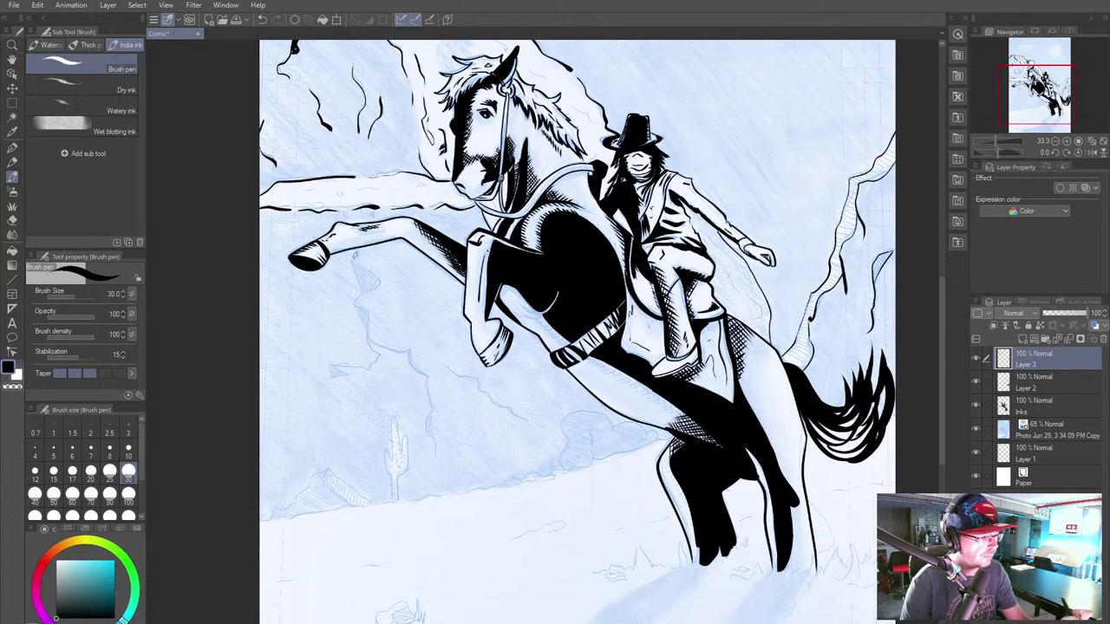
mouse_move(355, 253)
mouse_down()
mouse_move(352, 304)
mouse_move(366, 309)
mouse_move(374, 344)
mouse_move(411, 357)
mouse_move(426, 380)
mouse_move(435, 453)
mouse_up()
drag(445, 368, 525, 422)
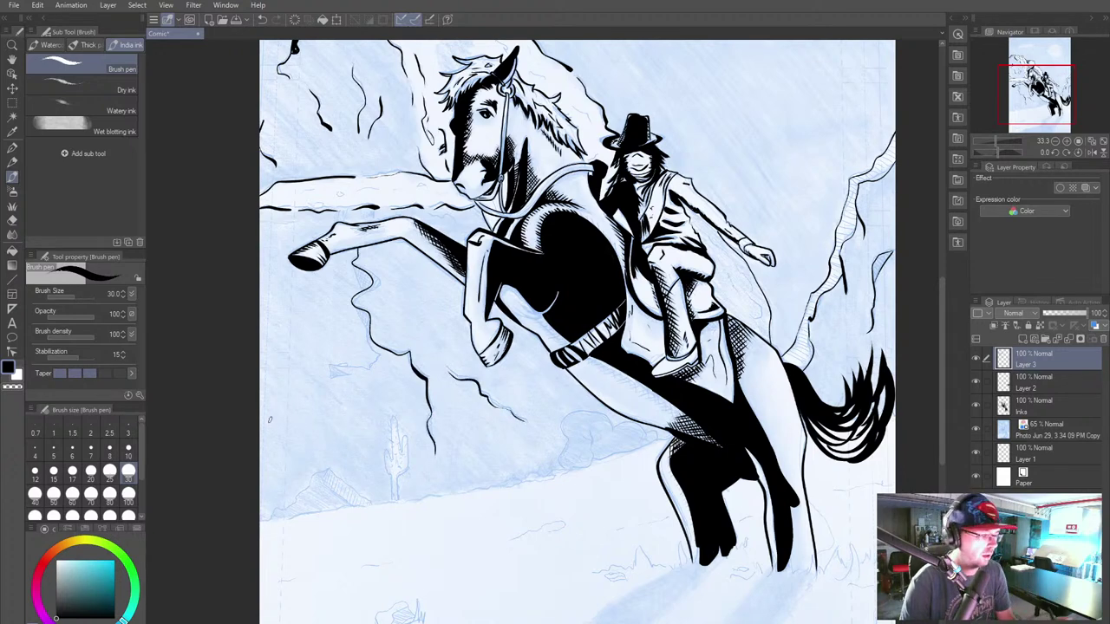
drag(354, 301, 382, 362)
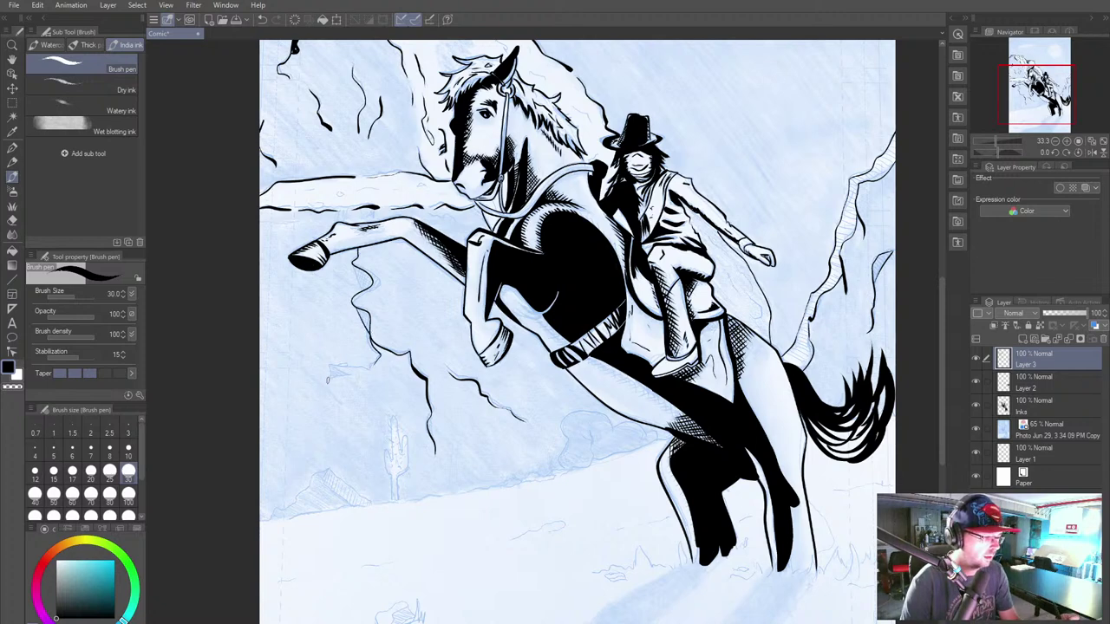
drag(330, 369, 376, 362)
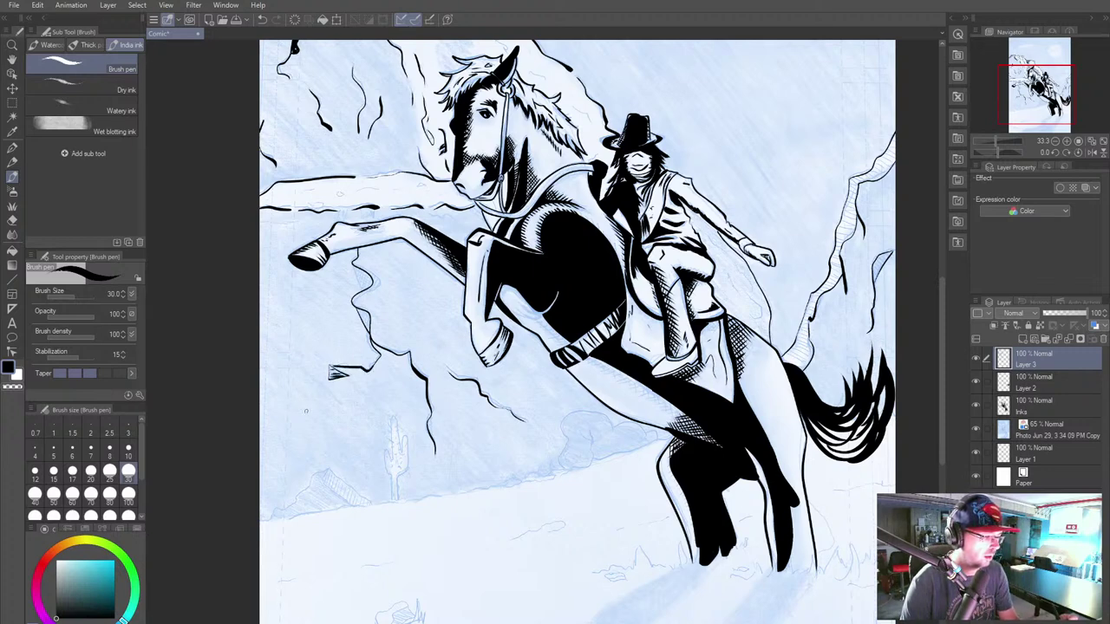
Step: Ink the ground line at the cliff base, the small rock pile, and the boulder beside the horse's hind leg
mouse_move(270, 518)
mouse_down()
mouse_move(329, 474)
mouse_move(355, 508)
mouse_move(362, 495)
mouse_move(375, 503)
mouse_up()
mouse_move(281, 520)
mouse_down()
mouse_move(562, 472)
mouse_move(562, 418)
mouse_move(611, 414)
mouse_move(614, 434)
mouse_move(650, 432)
mouse_up()
drag(562, 474, 678, 436)
mouse_move(591, 455)
mouse_down()
mouse_move(588, 427)
mouse_move(581, 435)
mouse_up()
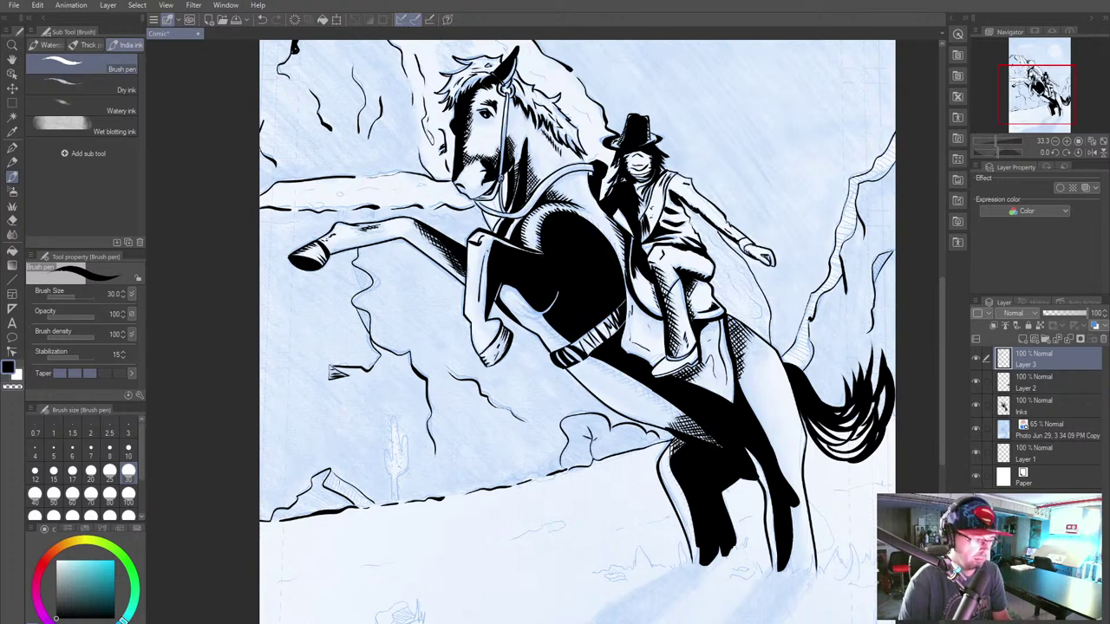
Step: Ink the cactus and a small ground mark, and add pebble and dash texture along the rock ledge
mouse_move(392, 509)
mouse_down()
mouse_move(386, 446)
mouse_move(392, 465)
mouse_move(399, 429)
mouse_move(407, 479)
mouse_move(395, 507)
mouse_up()
drag(363, 566, 379, 561)
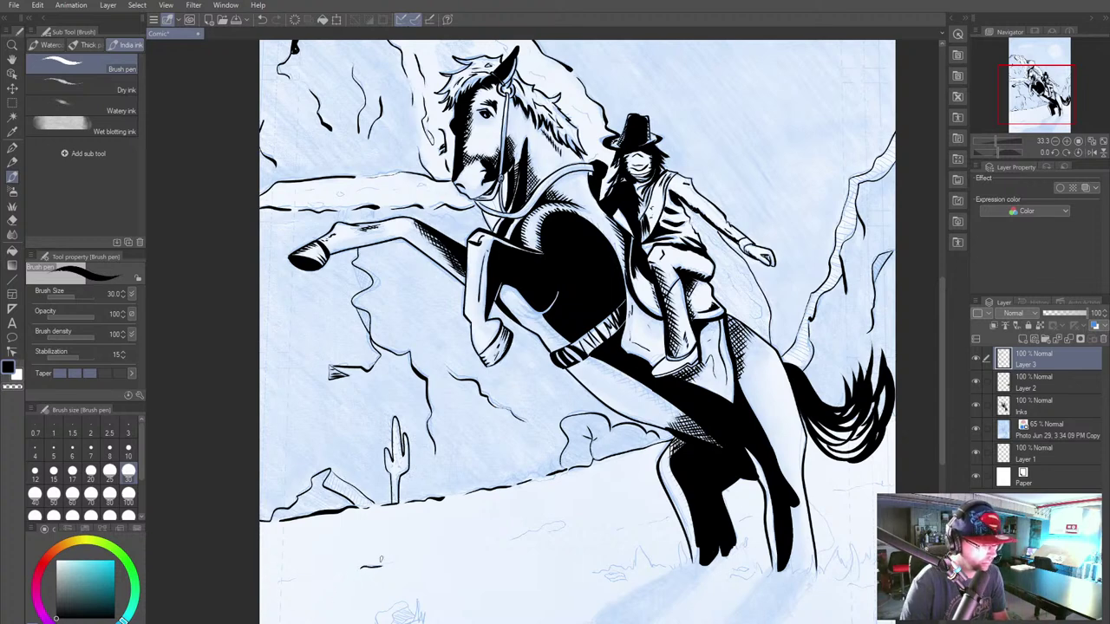
drag(312, 204, 430, 183)
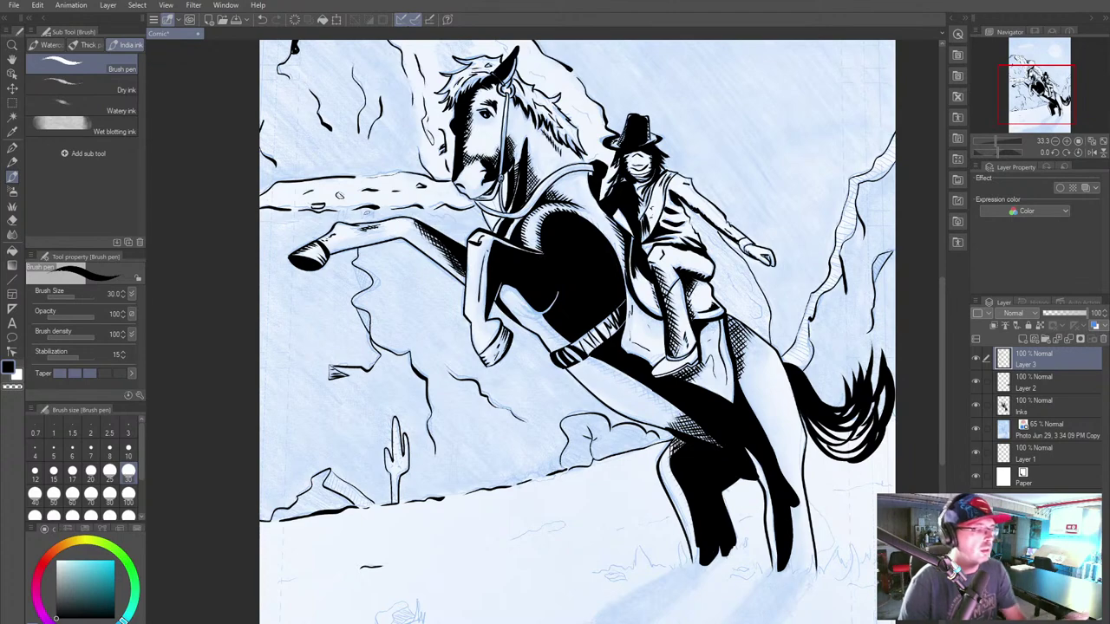
Step: Ink crack details on the rock above the horse's head and the rock contours below the rider's outstretched arm
drag(415, 217, 392, 405)
mouse_move(449, 196)
mouse_down()
mouse_move(446, 216)
mouse_move(446, 203)
mouse_move(458, 209)
mouse_up()
mouse_move(456, 198)
mouse_down()
mouse_move(463, 220)
mouse_move(480, 211)
mouse_up()
mouse_move(478, 193)
mouse_down()
mouse_move(489, 220)
mouse_move(474, 233)
mouse_up()
drag(471, 226, 484, 242)
drag(469, 237, 523, 269)
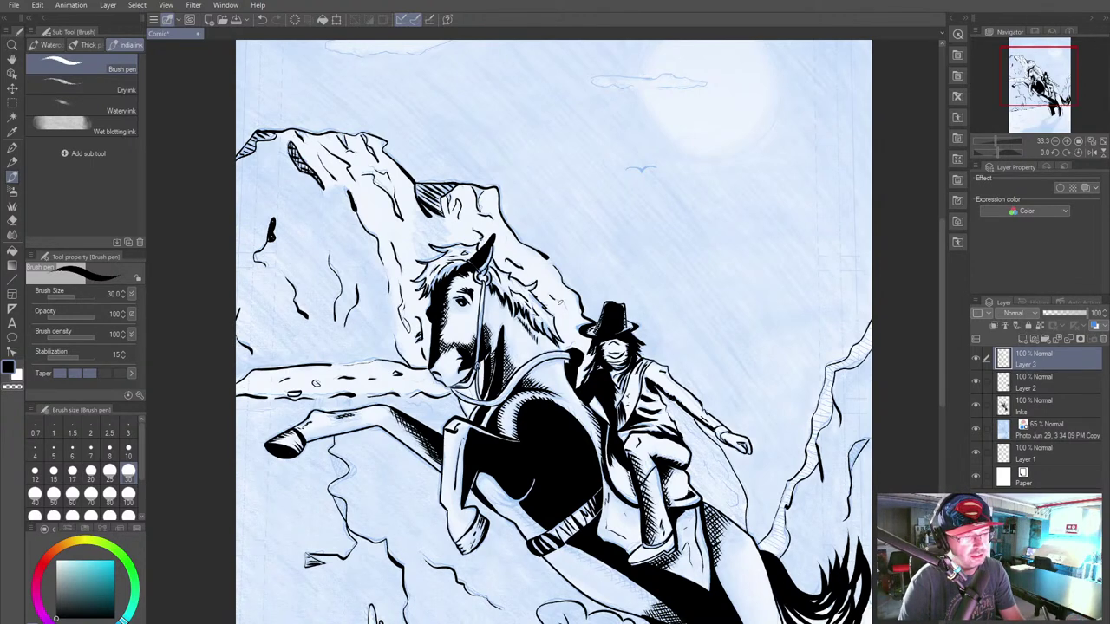
mouse_move(354, 560)
mouse_down()
mouse_move(345, 366)
mouse_move(321, 356)
mouse_up()
mouse_move(644, 220)
mouse_down()
mouse_move(687, 268)
mouse_move(699, 308)
mouse_up()
drag(665, 268, 678, 284)
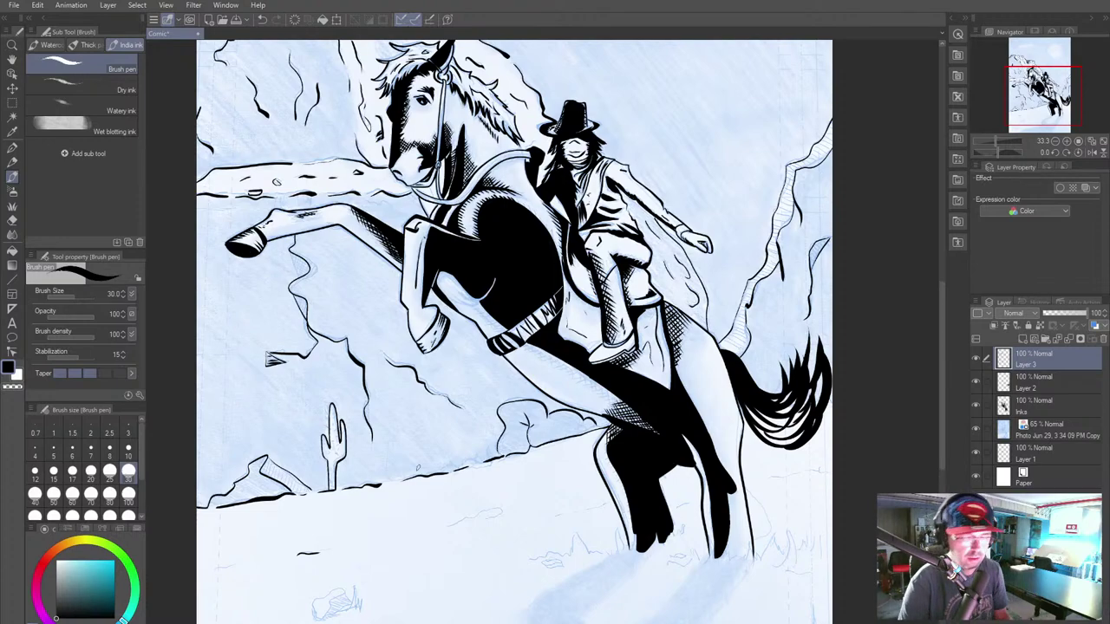
Step: Create a new layer folder above Layer 3 and name it Colors
drag(407, 555, 432, 436)
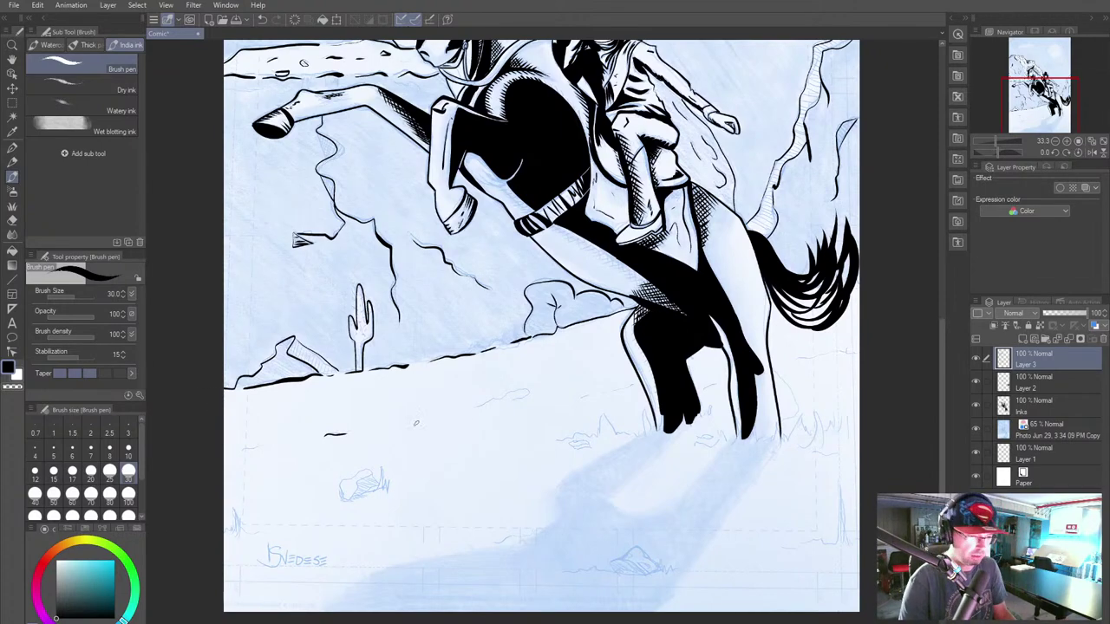
scroll(506, 283, up, 10)
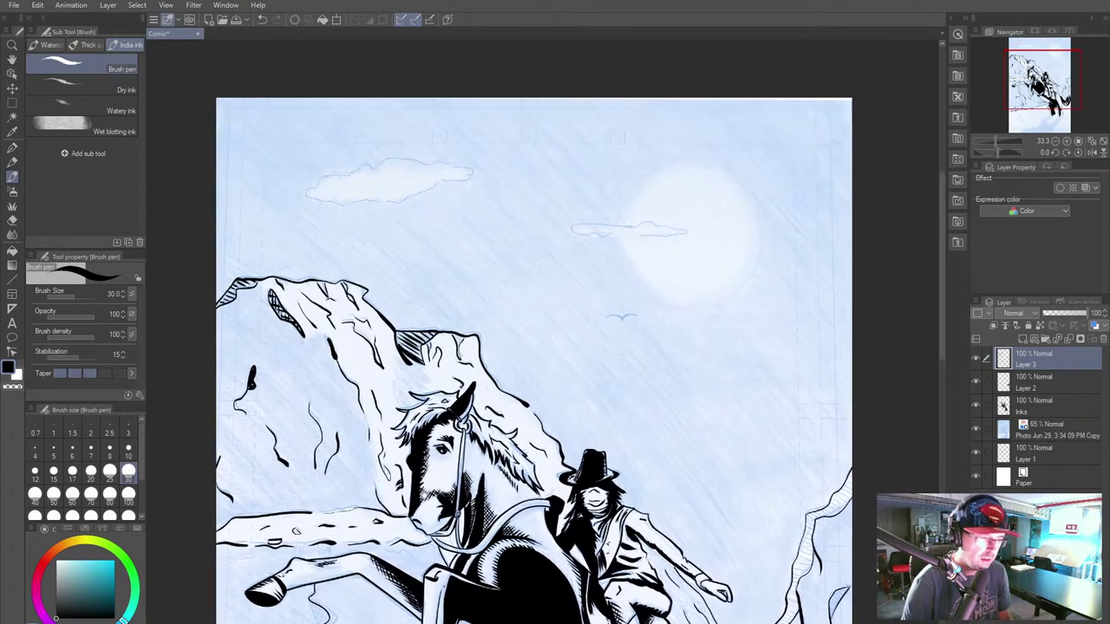
drag(521, 295, 549, 282)
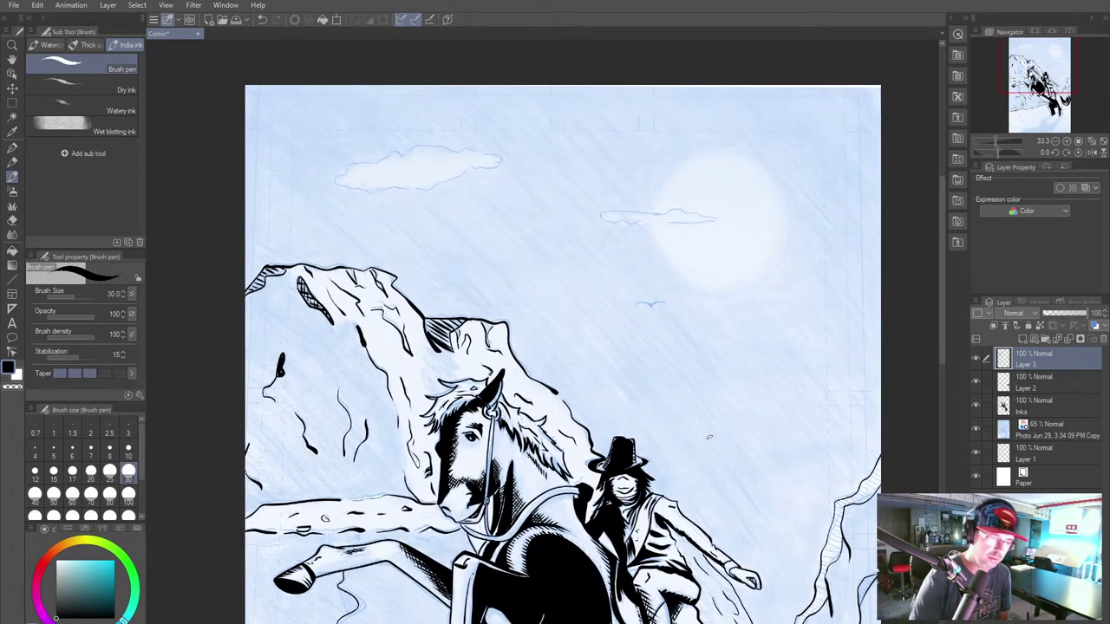
scroll(708, 436, down, 4)
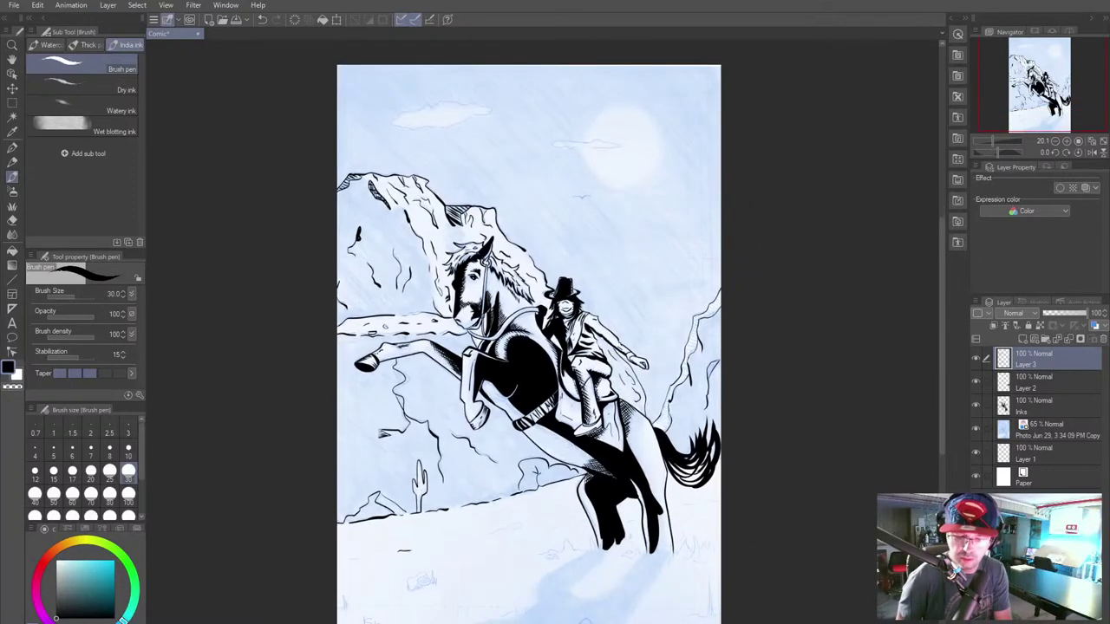
click(1046, 339)
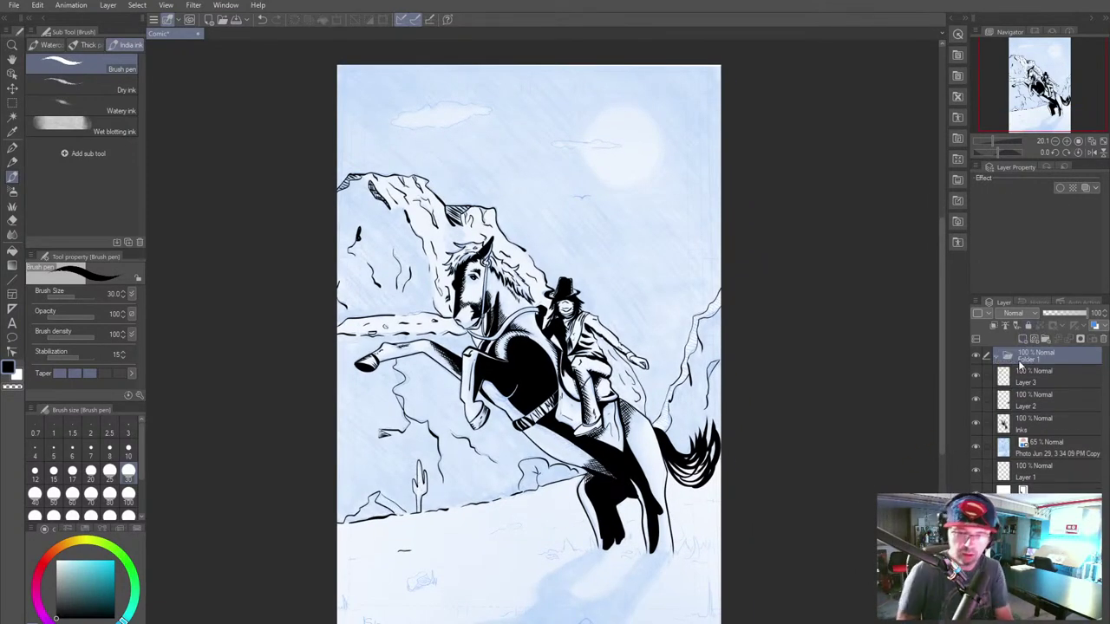
double_click(1027, 359)
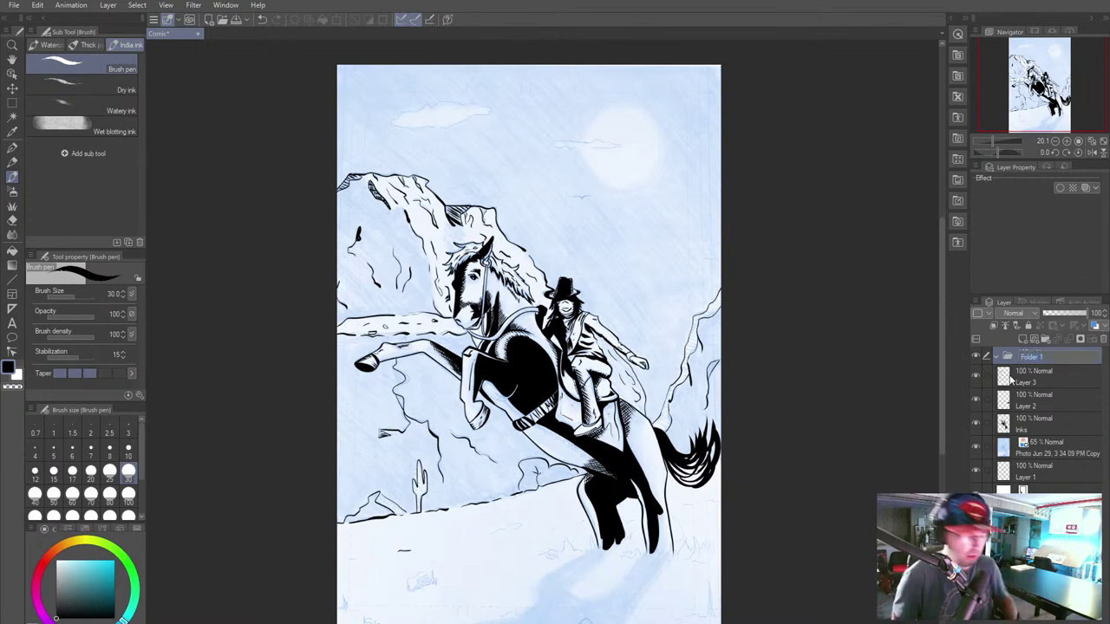
text(Colors)
key(Return)
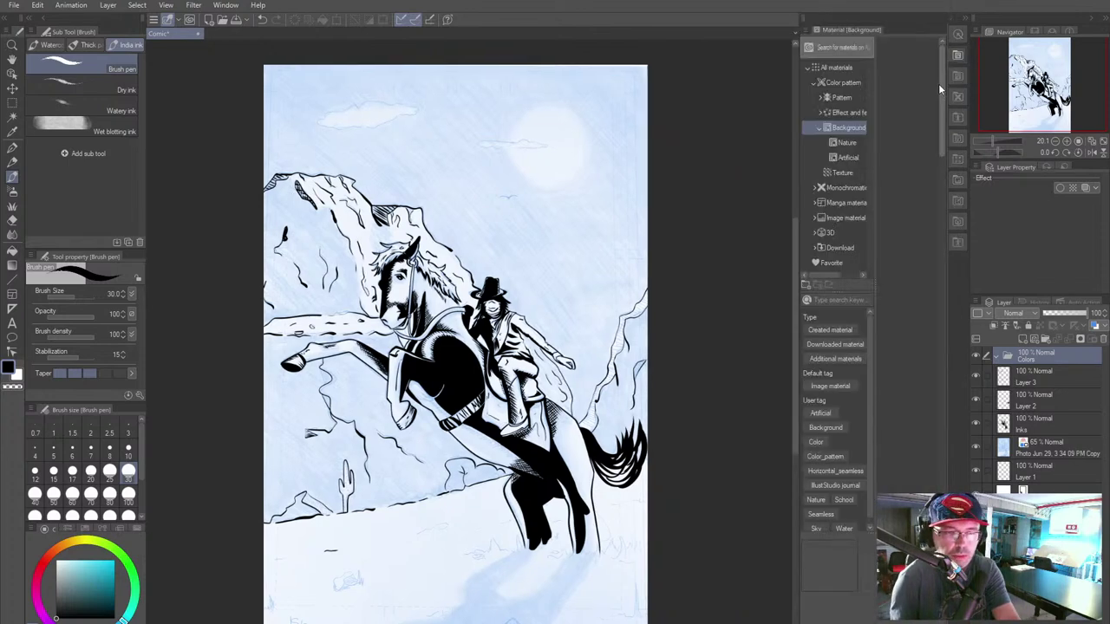
Step: Find the Night sky 05 background material, download it from the cloud, and place it on the canvas below the Inks layer
click(958, 54)
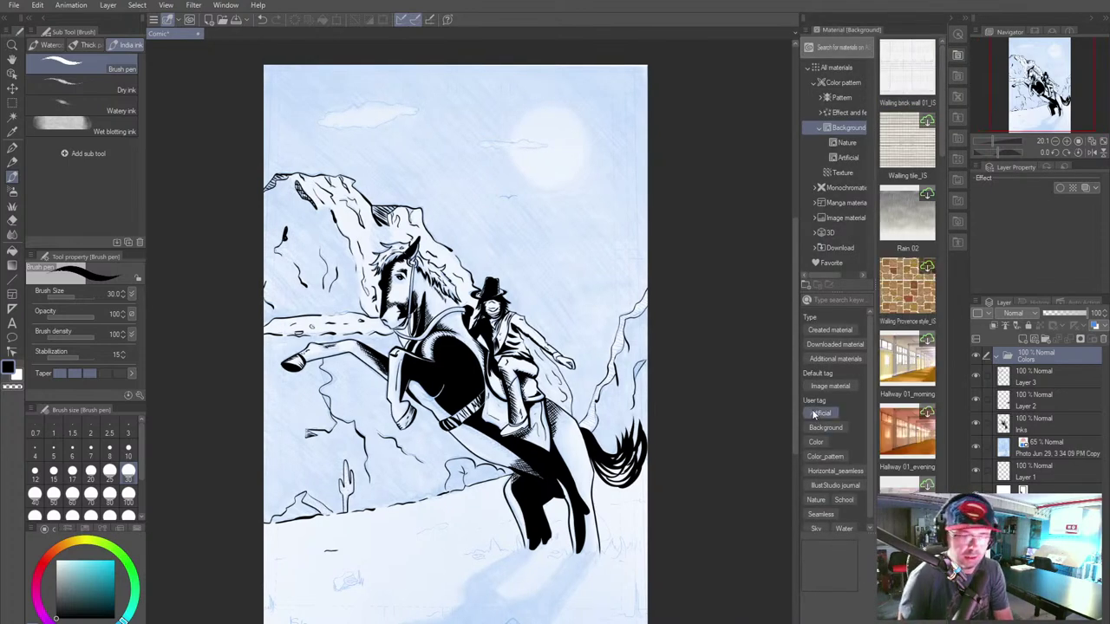
drag(800, 372, 646, 373)
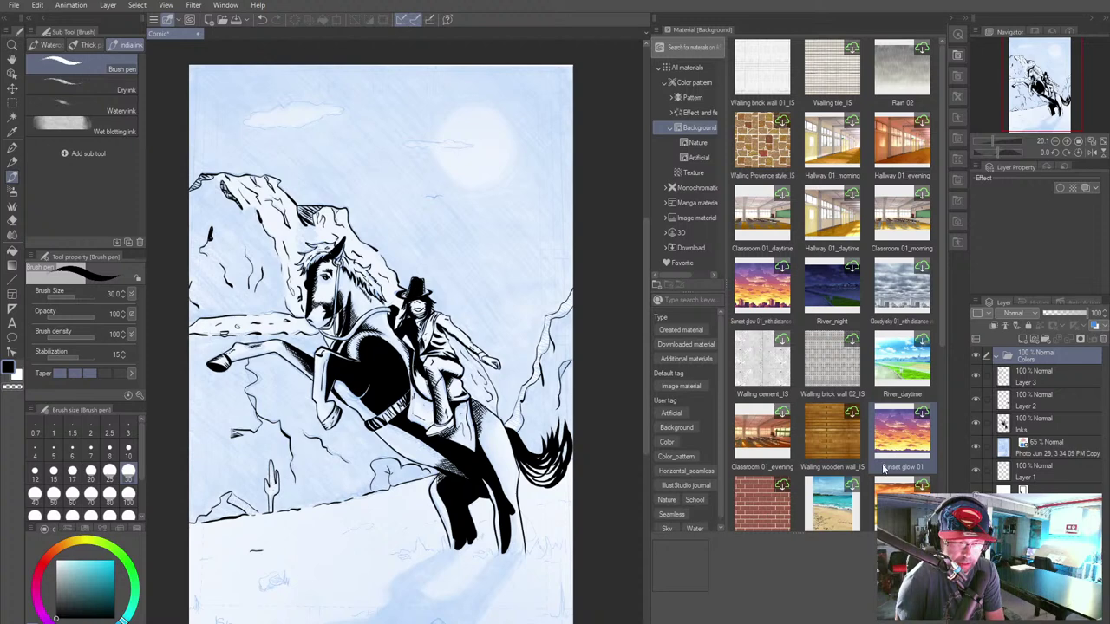
scroll(946, 455, down, 3)
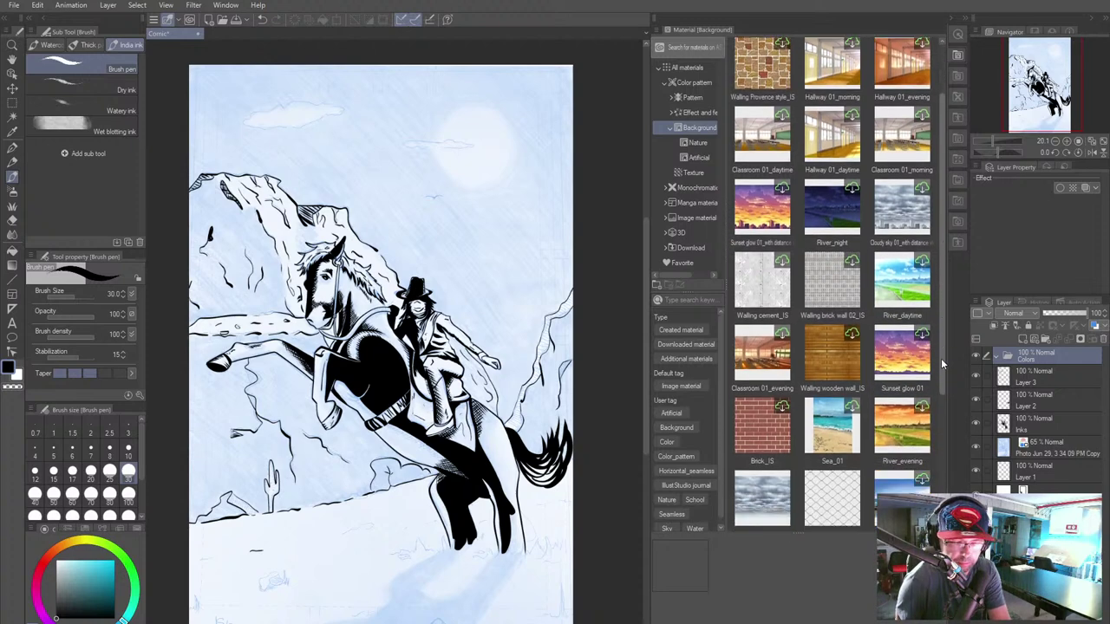
scroll(945, 455, down, 1)
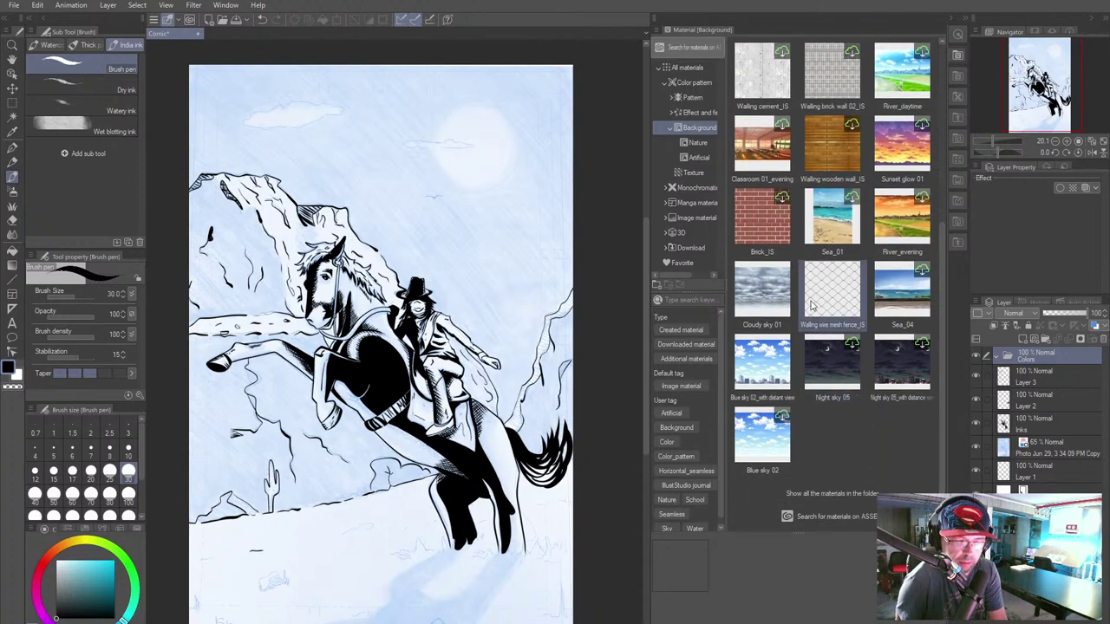
drag(818, 401, 400, 288)
click(579, 242)
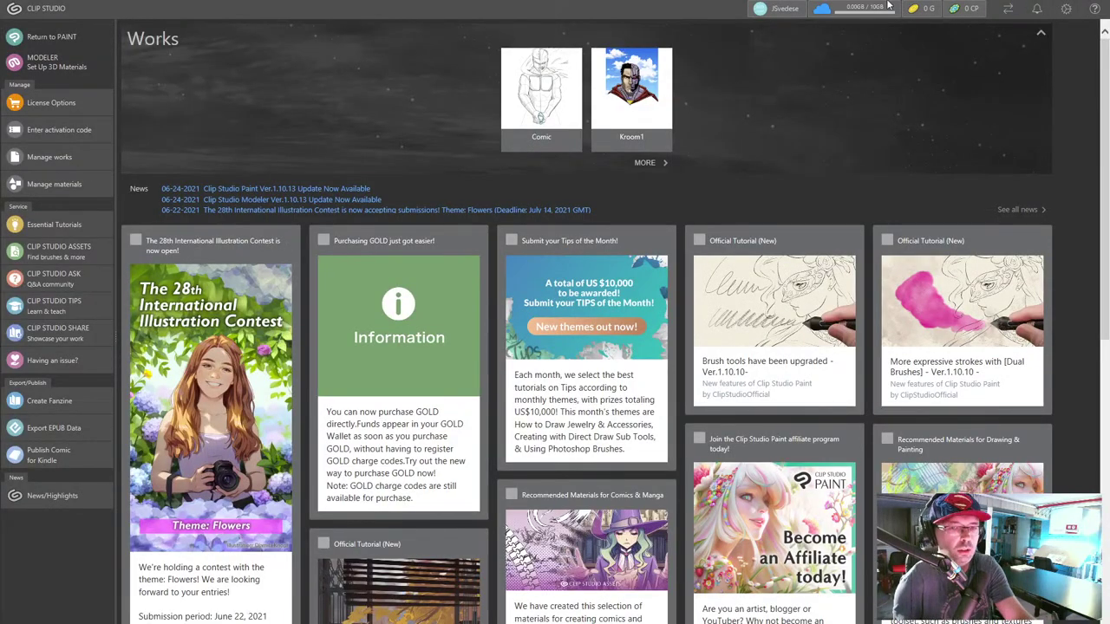
click(47, 36)
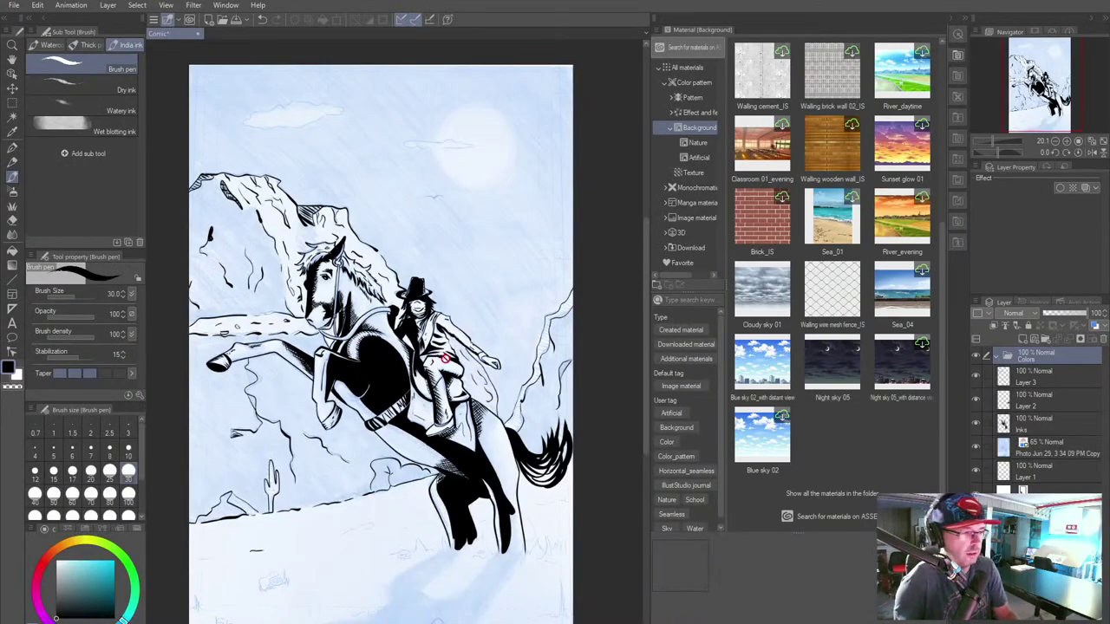
drag(833, 360, 380, 361)
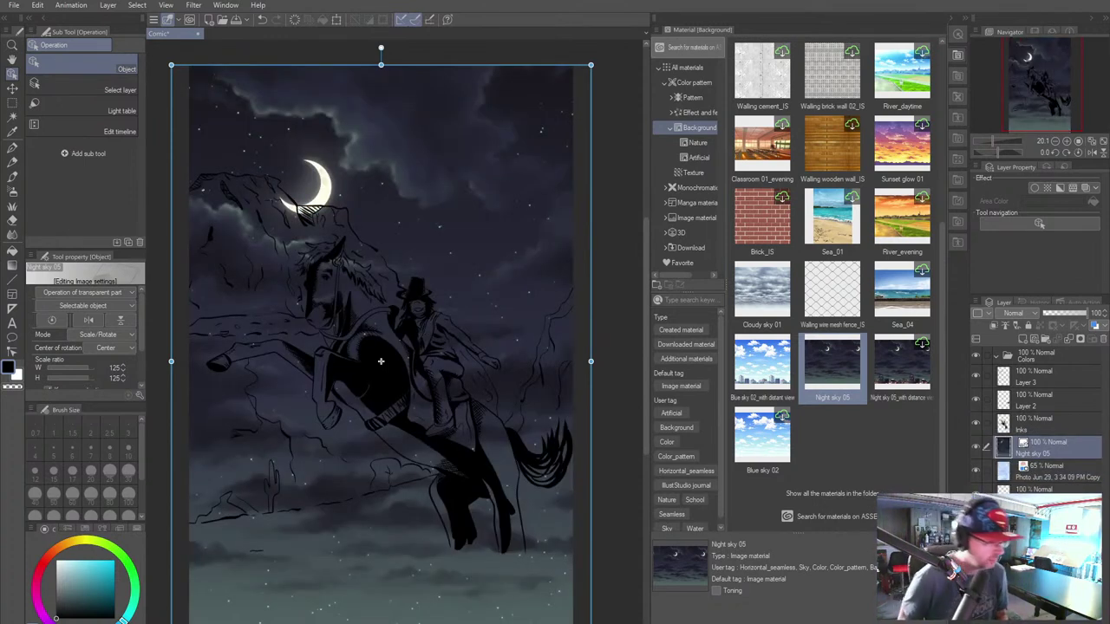
Step: Flip the Night sky 05 image horizontally and apply the transformation
click(957, 54)
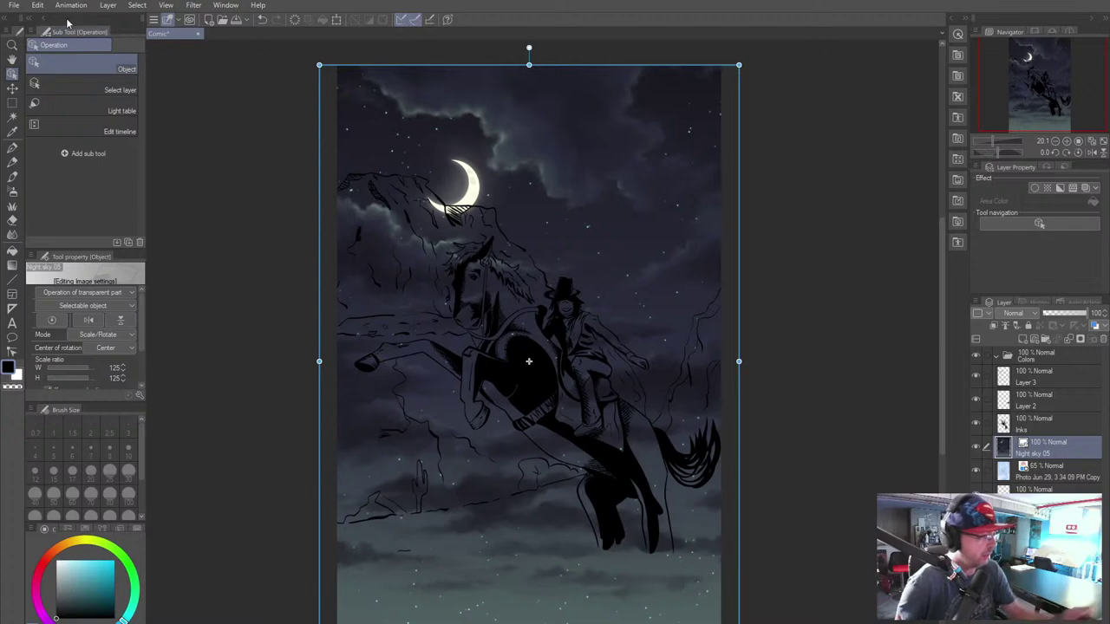
click(38, 5)
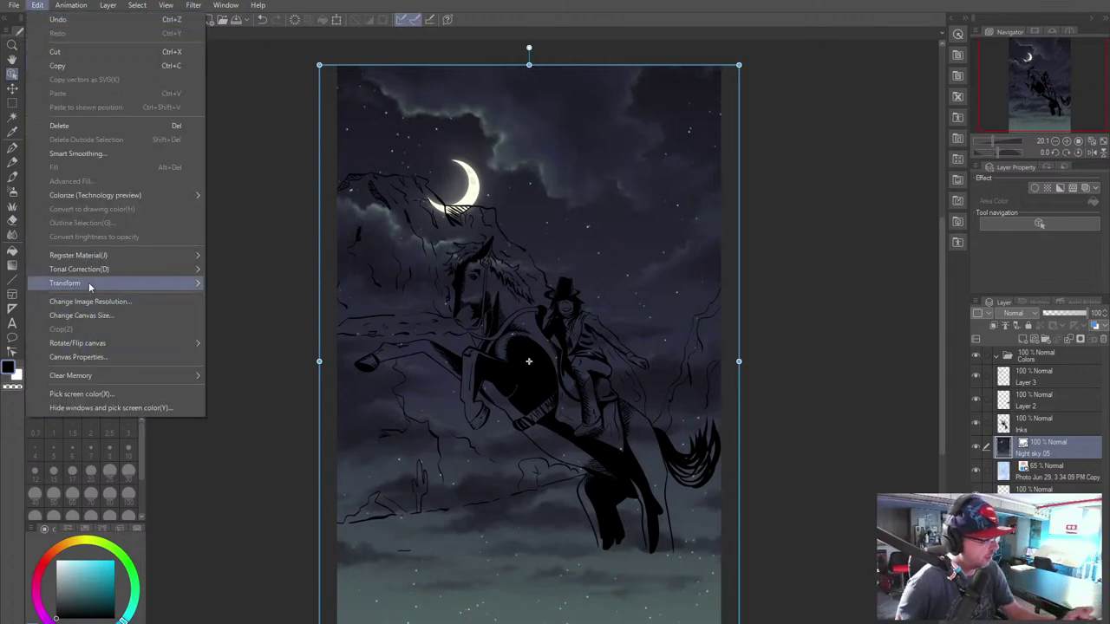
mouse_move(90, 284)
click(240, 392)
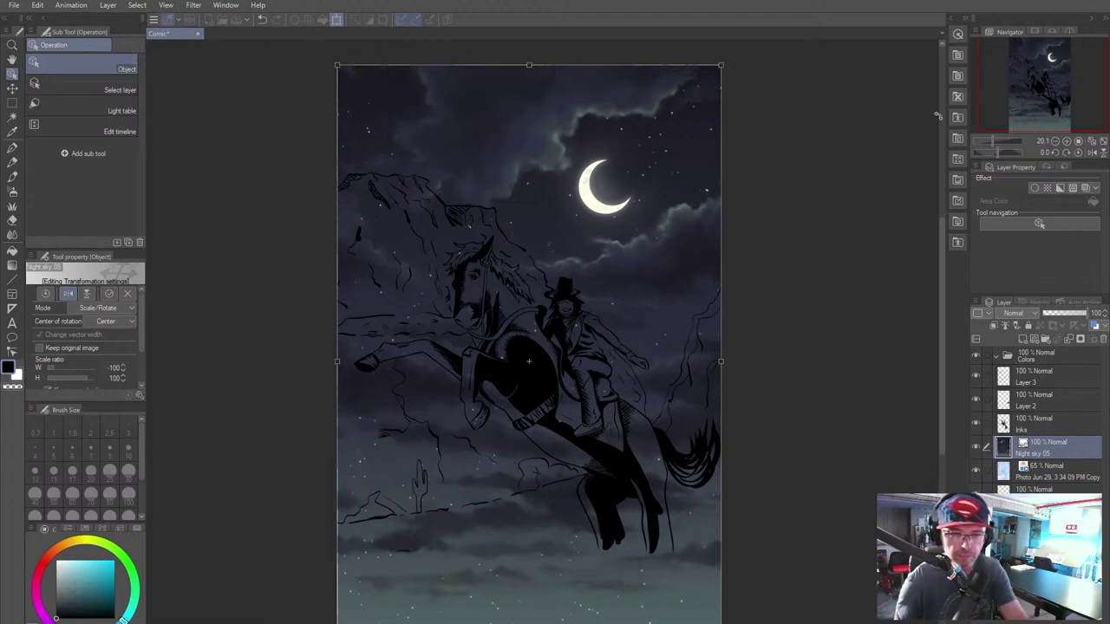
click(957, 76)
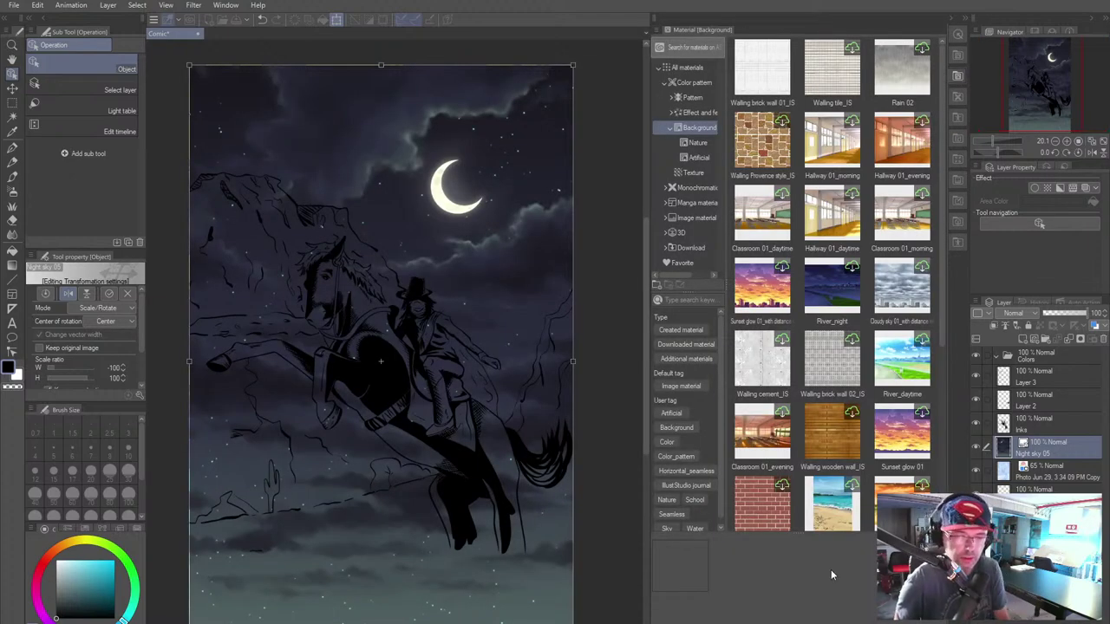
click(944, 270)
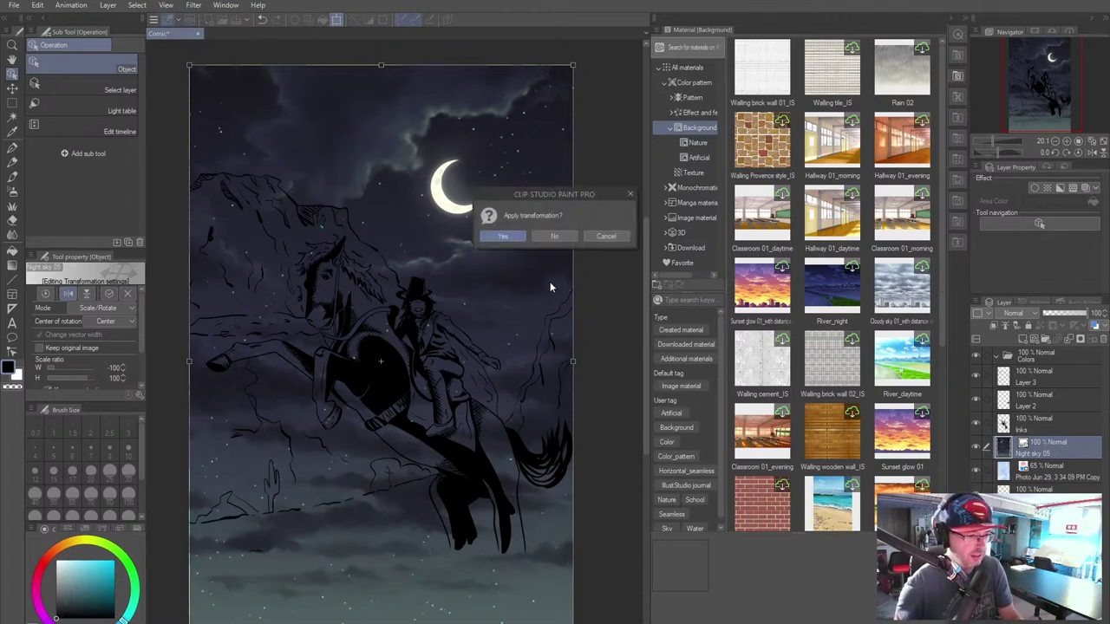
click(503, 236)
Step: Browse the background, color pattern, manga and image material categories, ending in the Illustration category
drag(944, 240, 946, 429)
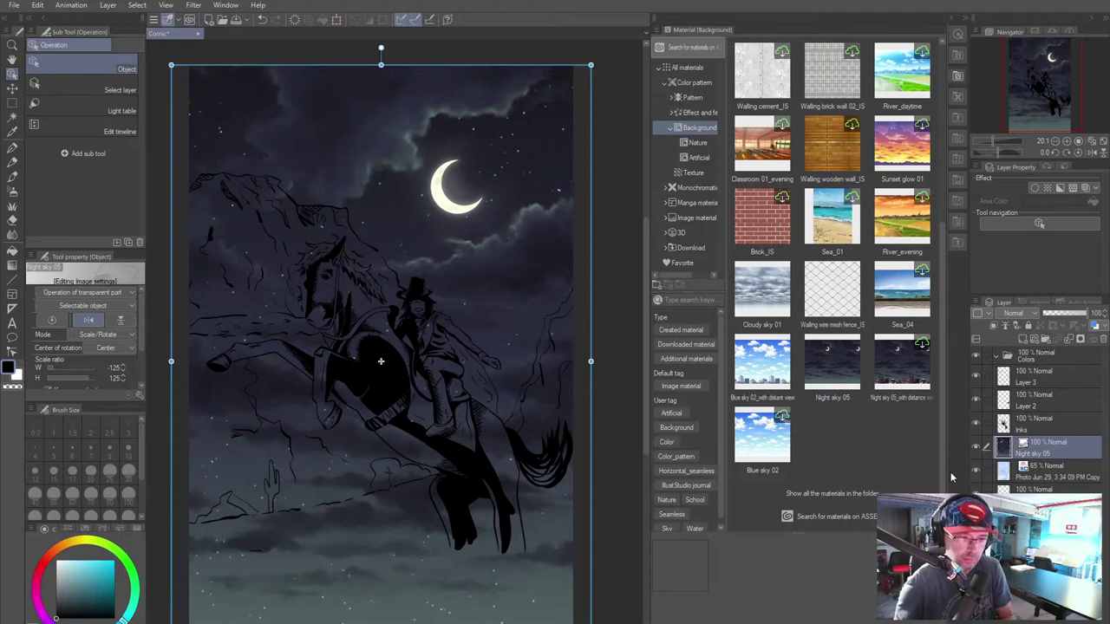
drag(943, 398, 937, 200)
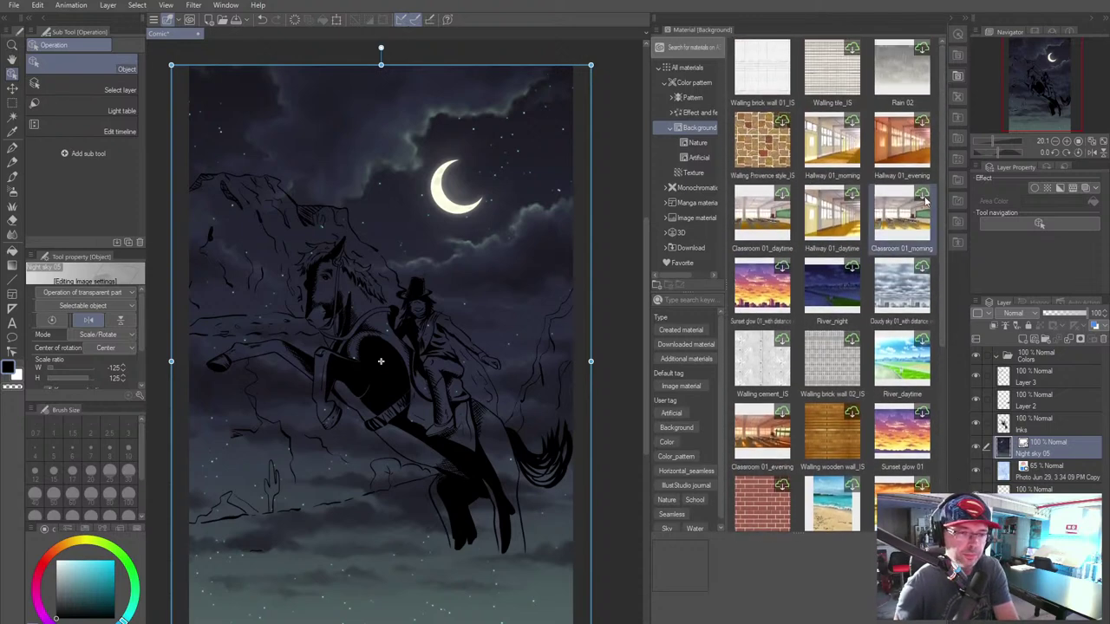
click(694, 142)
click(671, 128)
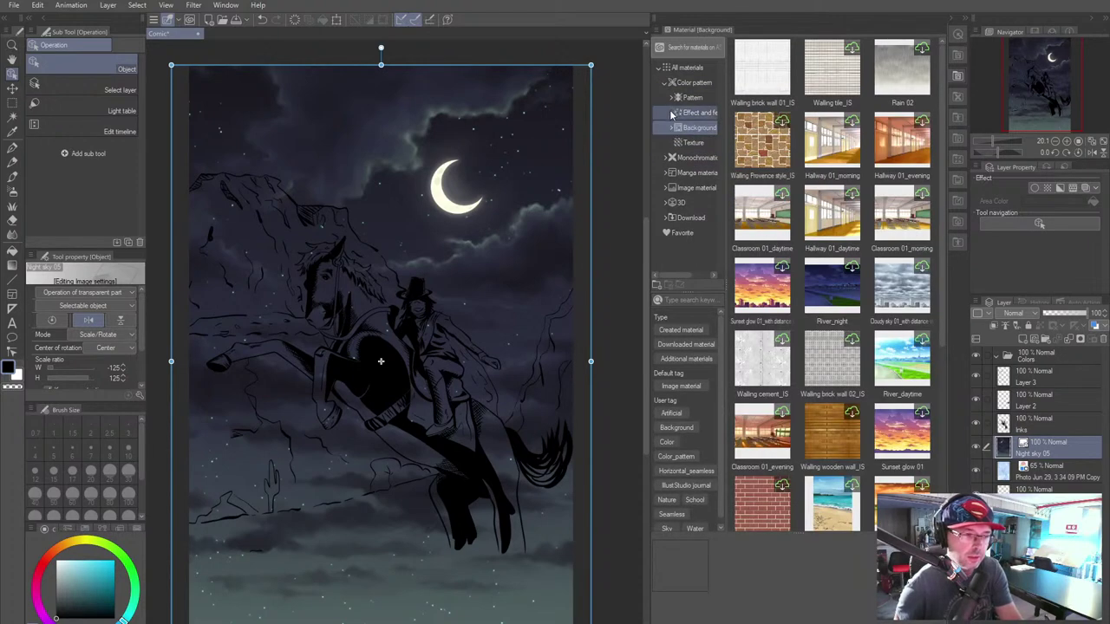
click(671, 113)
click(672, 98)
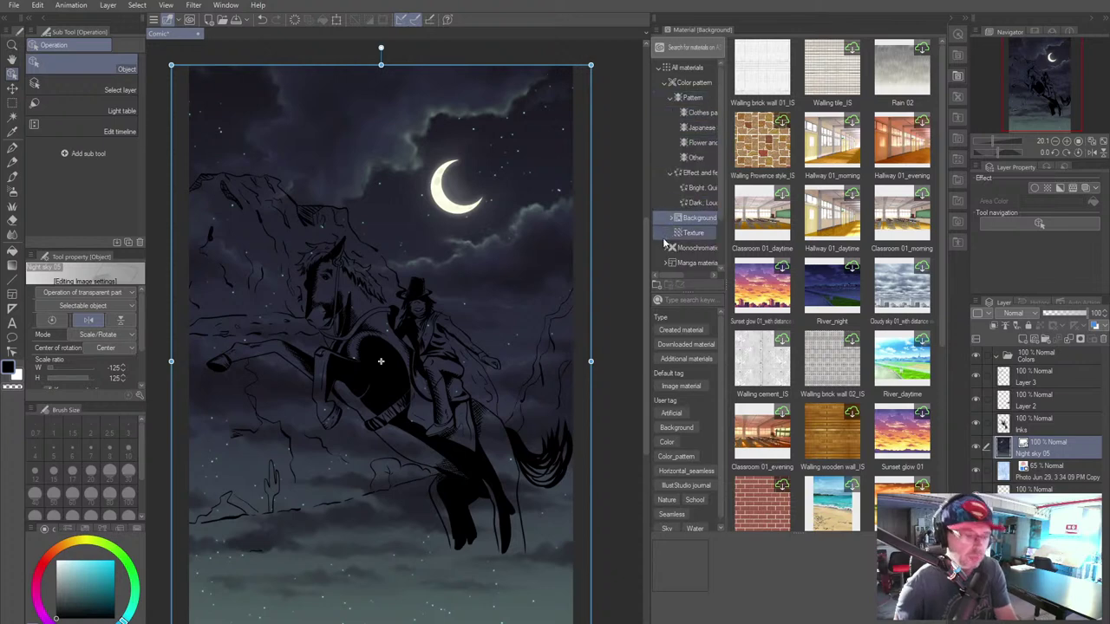
click(669, 99)
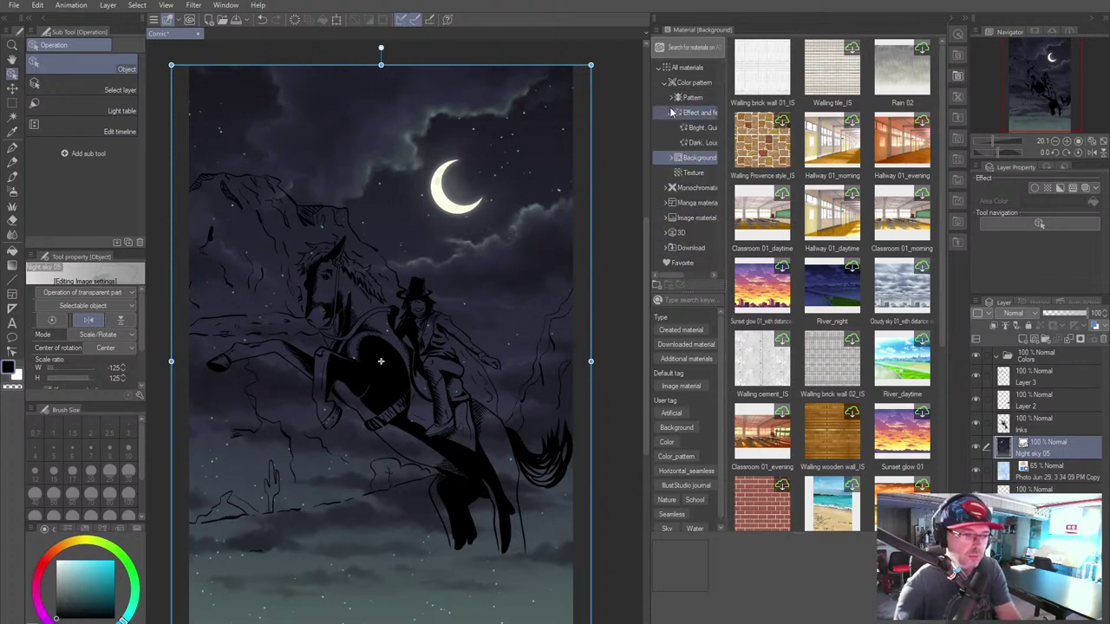
click(672, 113)
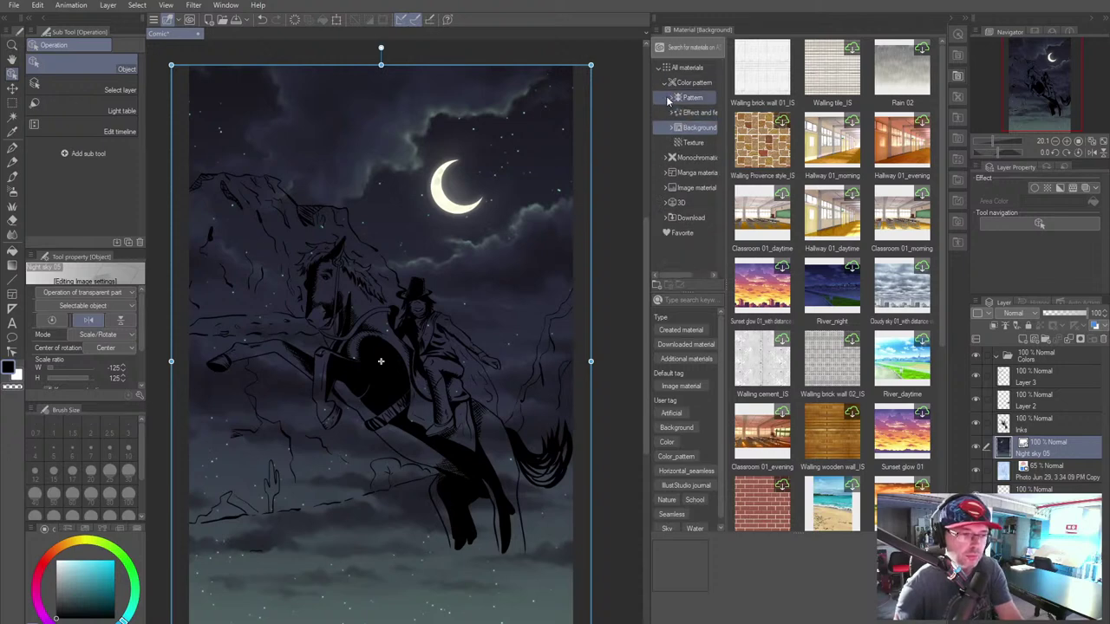
click(665, 174)
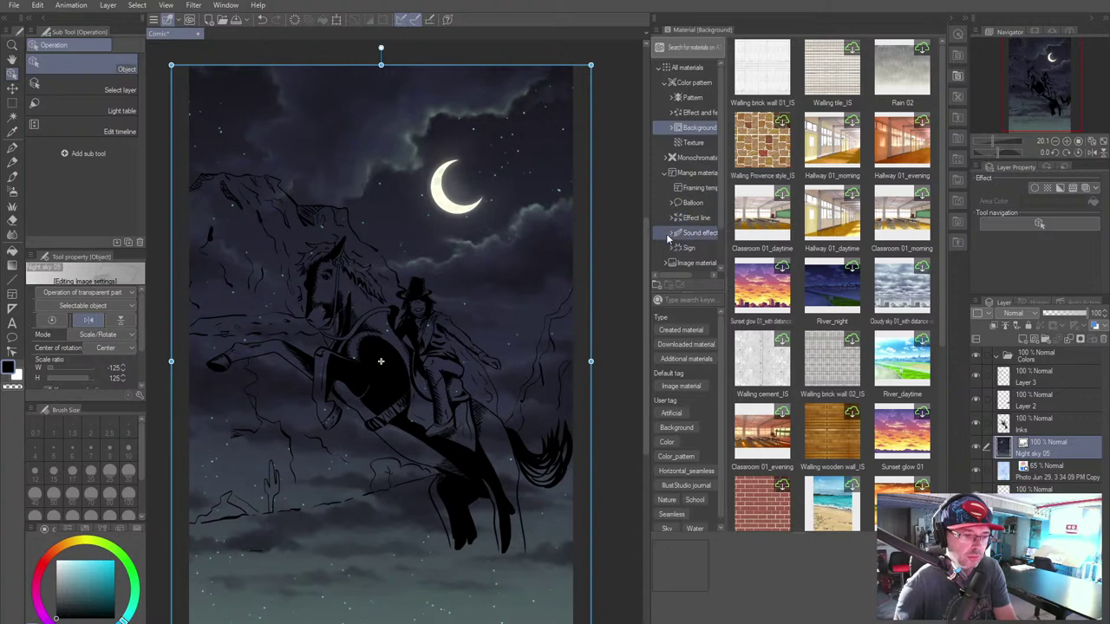
click(665, 173)
click(665, 188)
click(690, 202)
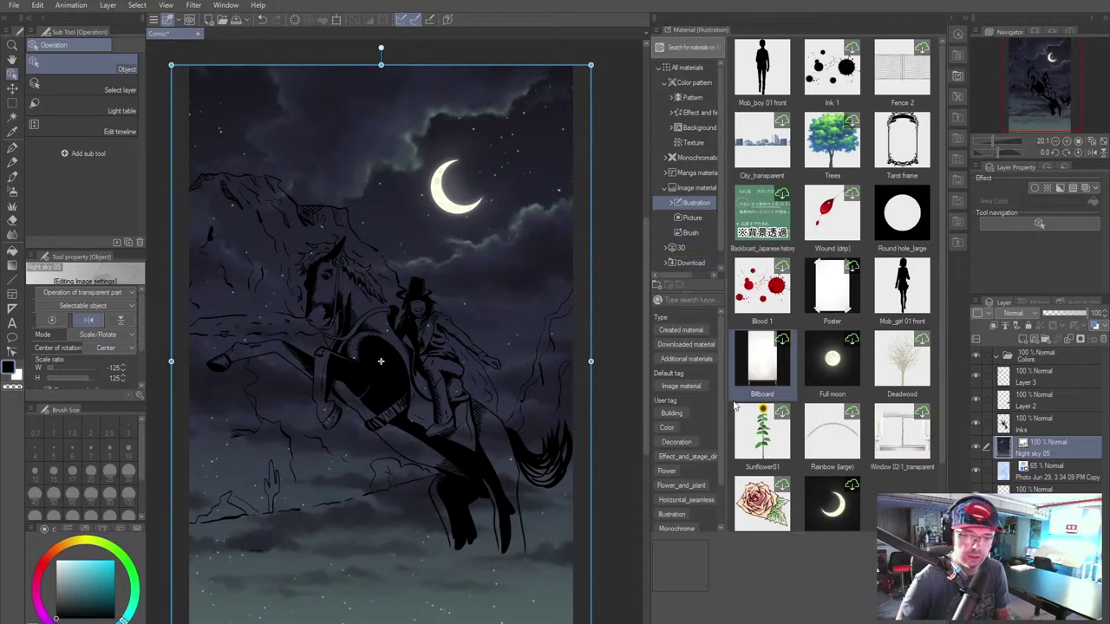
Step: Download the Full moon illustration material, place it over the crescent moon, and move its layer directly above Night sky 05
click(832, 359)
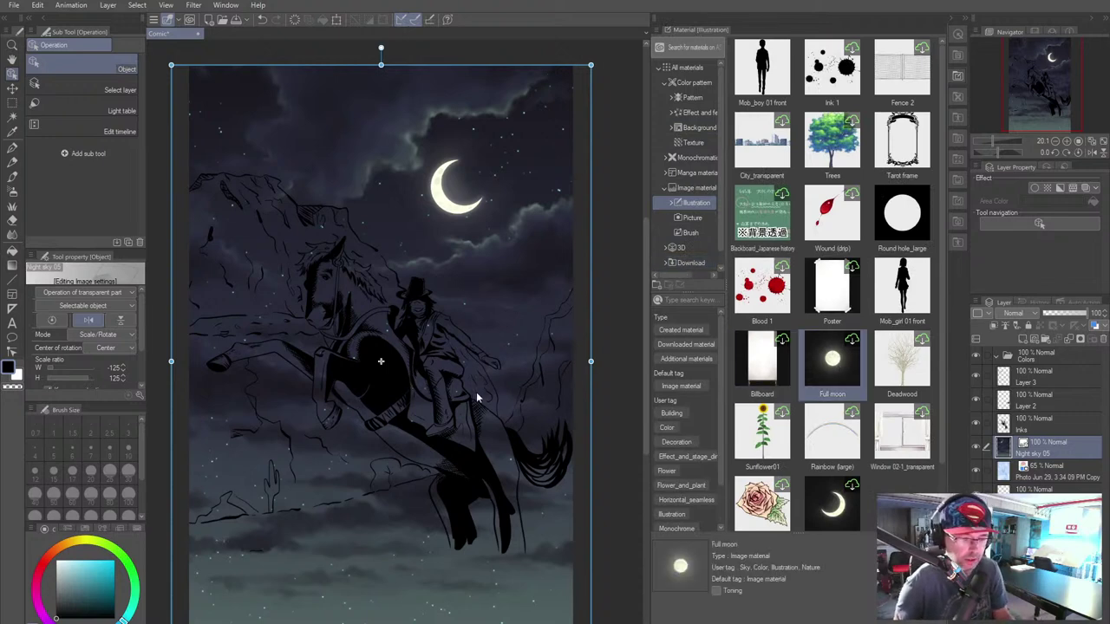
drag(832, 360, 429, 245)
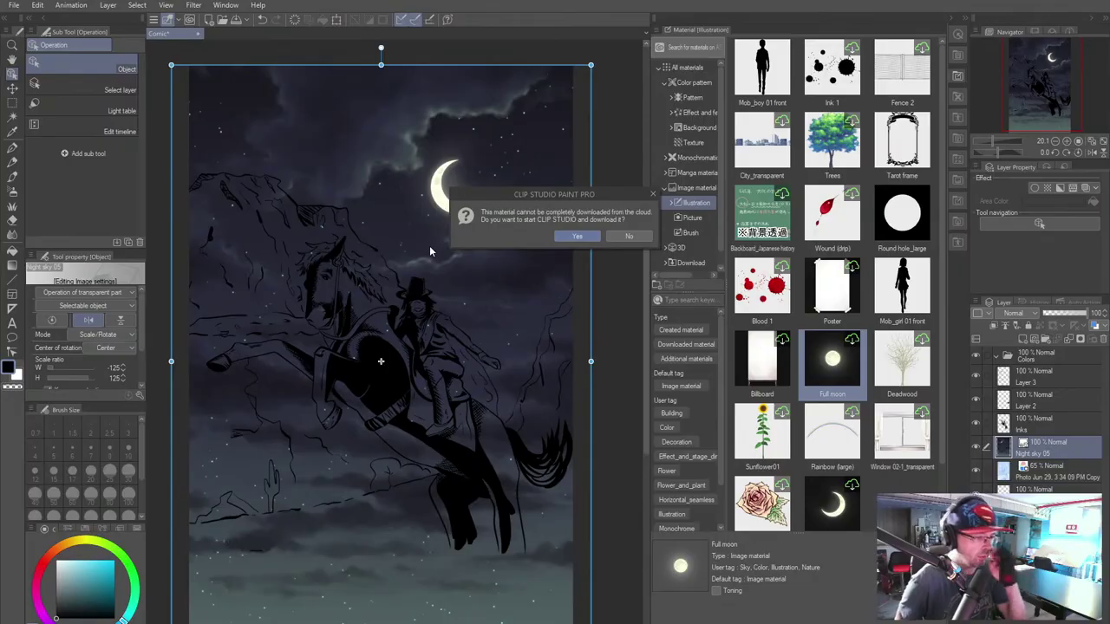
click(577, 236)
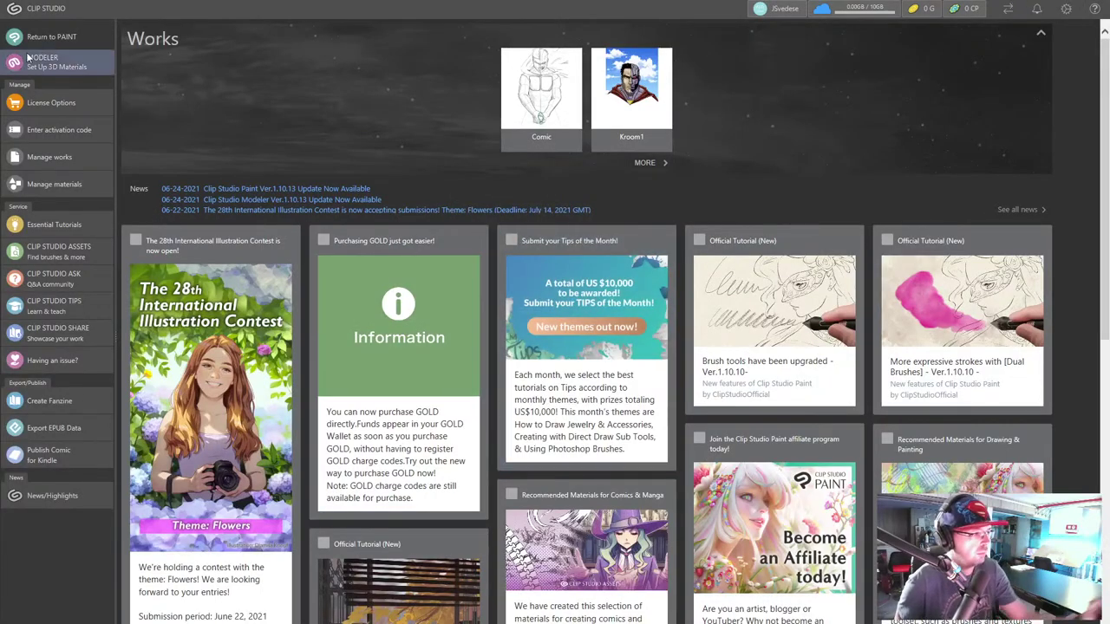
click(41, 39)
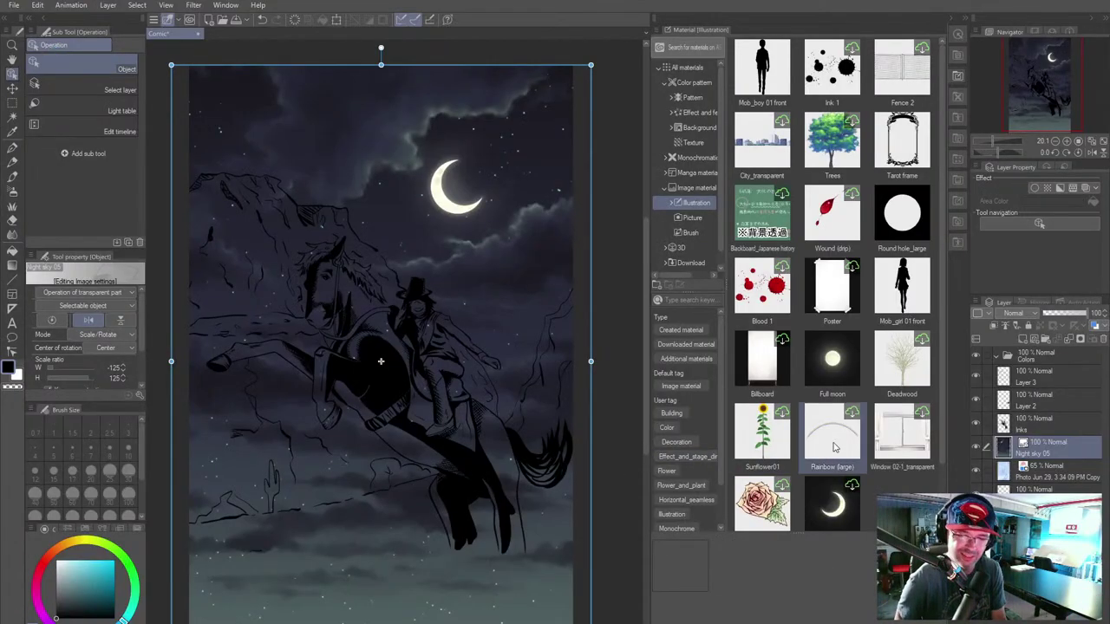
drag(833, 357, 461, 207)
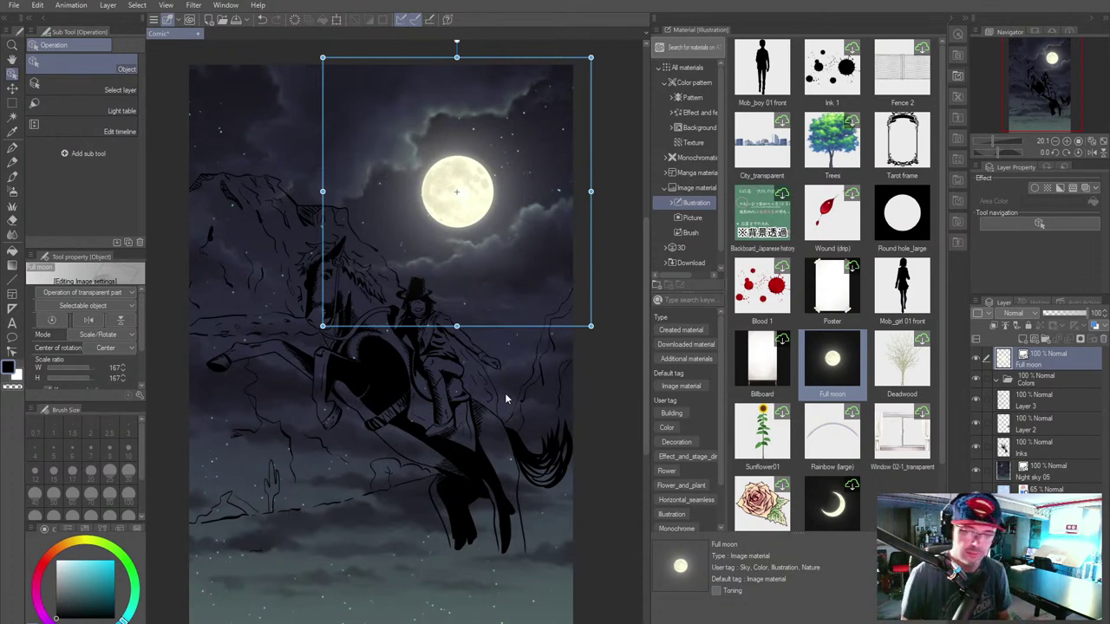
drag(1048, 371, 1037, 461)
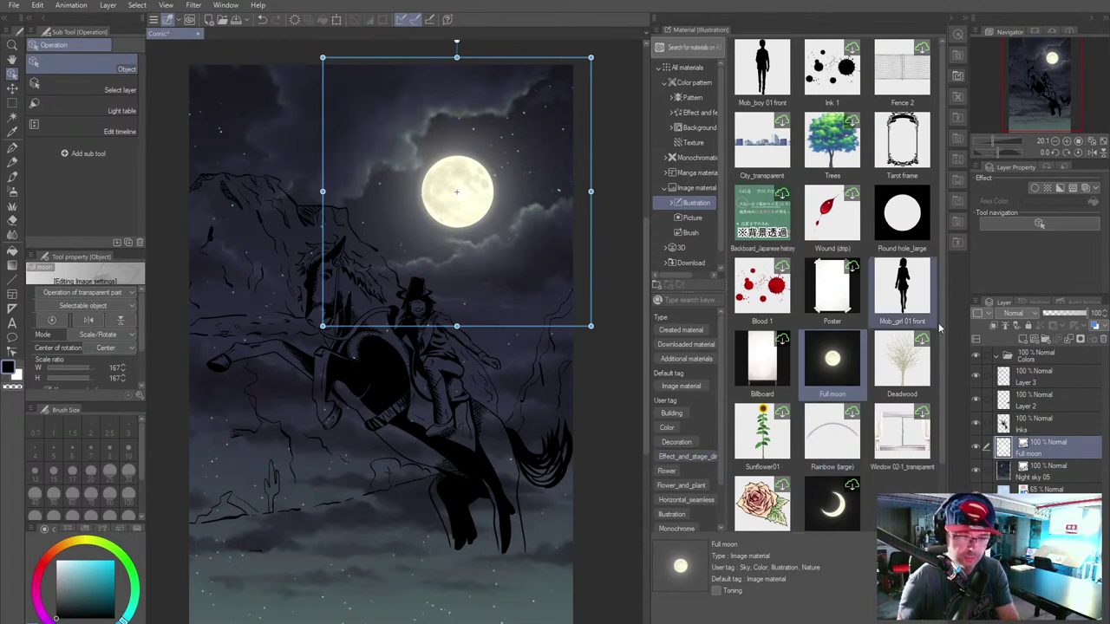
Step: Switch to the Decoration tool's background brushes and close the material library to free up the canvas area
scroll(940, 417, down, 2)
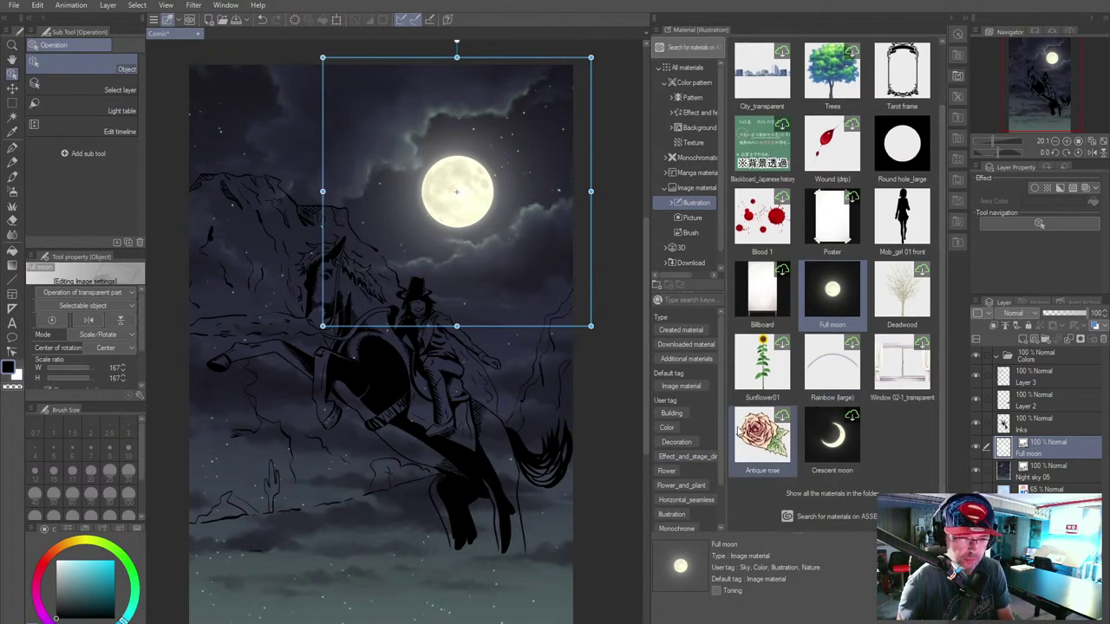
scroll(943, 286, up, 2)
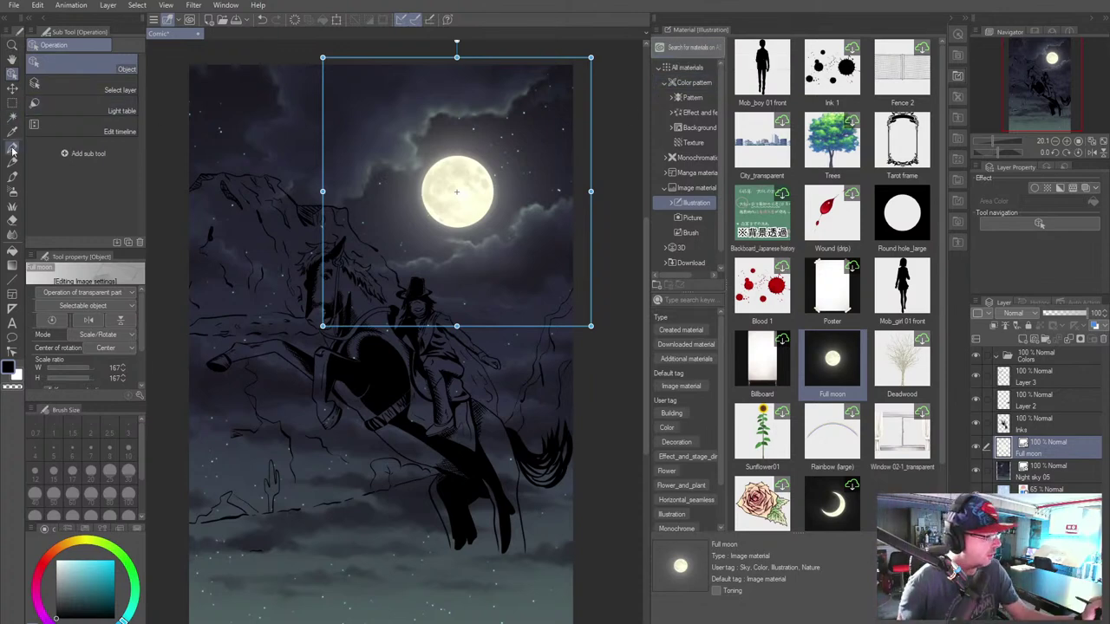
click(15, 205)
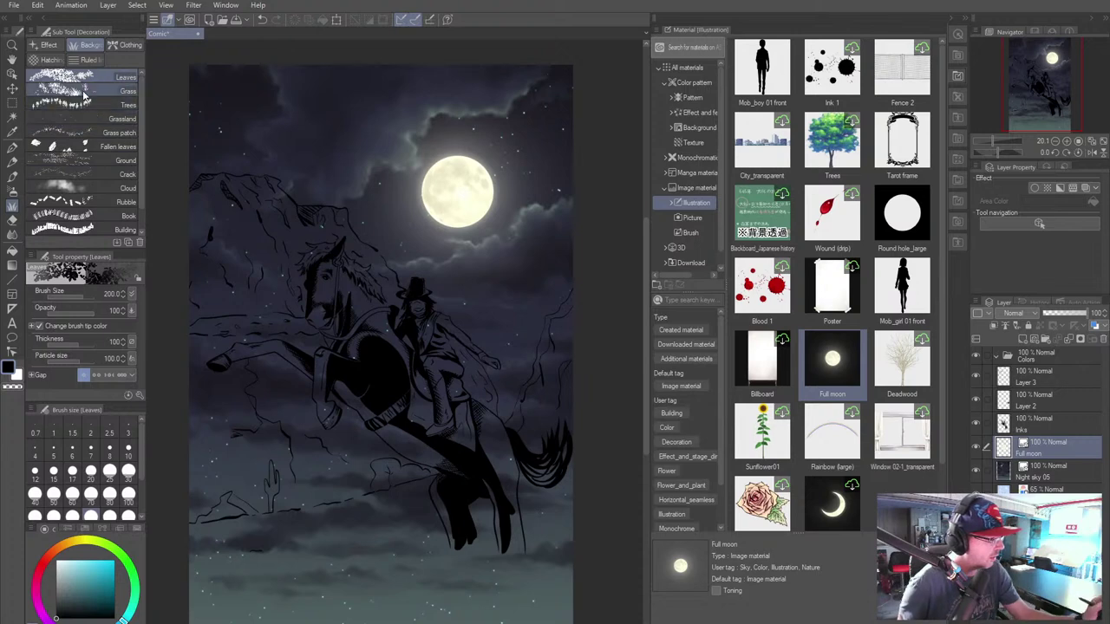
click(957, 77)
drag(712, 488, 693, 440)
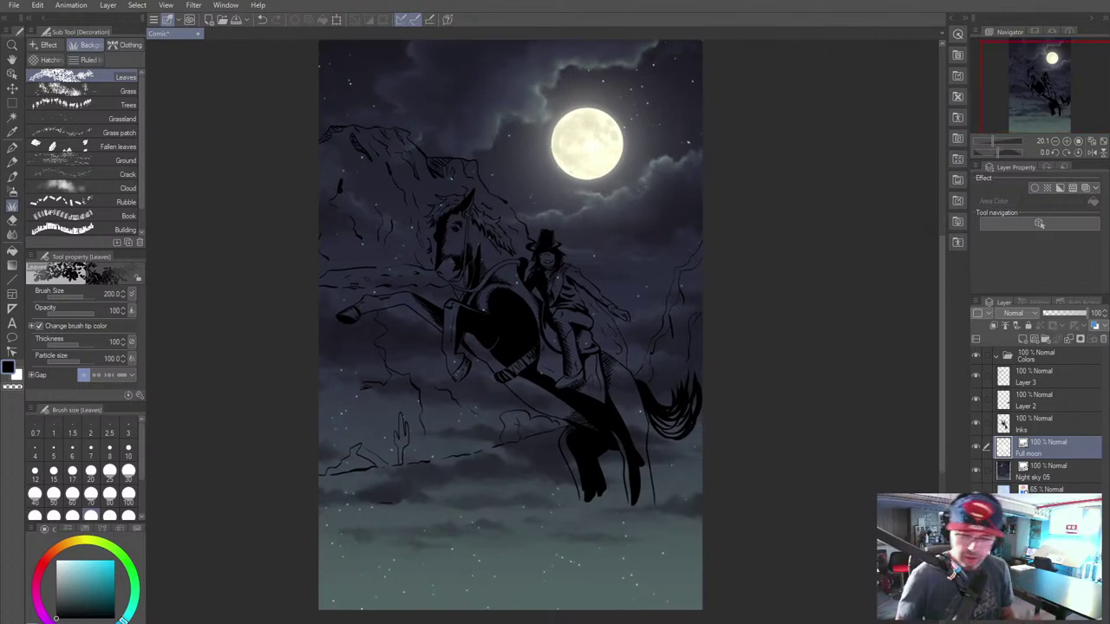
Step: Hide the Night sky 05 layer to expose the sketch, and choose the Grass decoration brush for the ground around the horse's hind legs
click(976, 471)
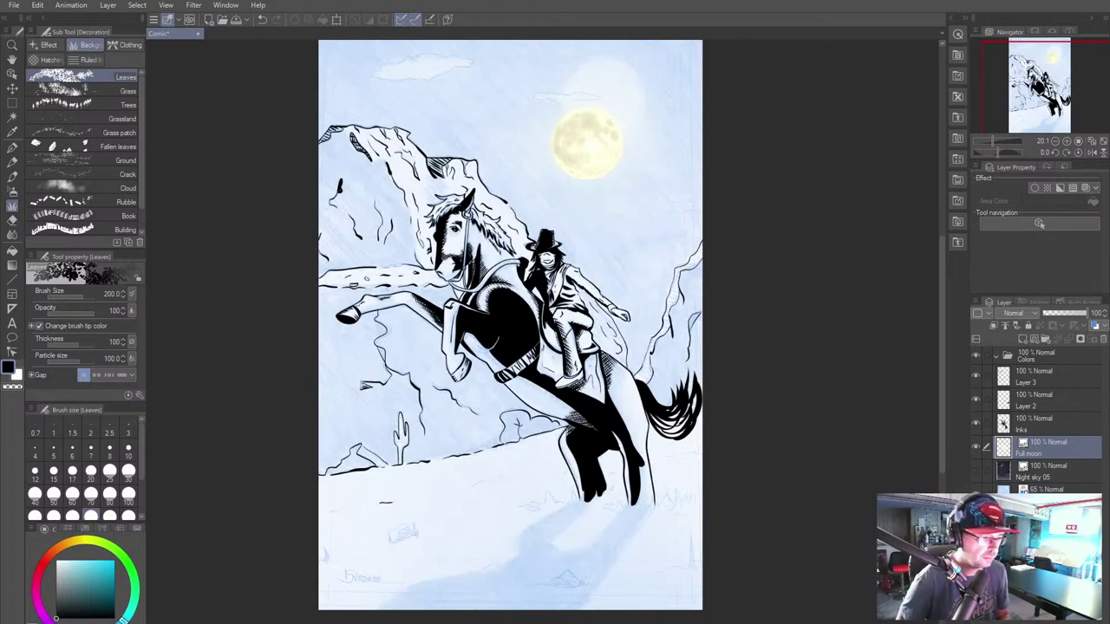
scroll(683, 471, up, 4)
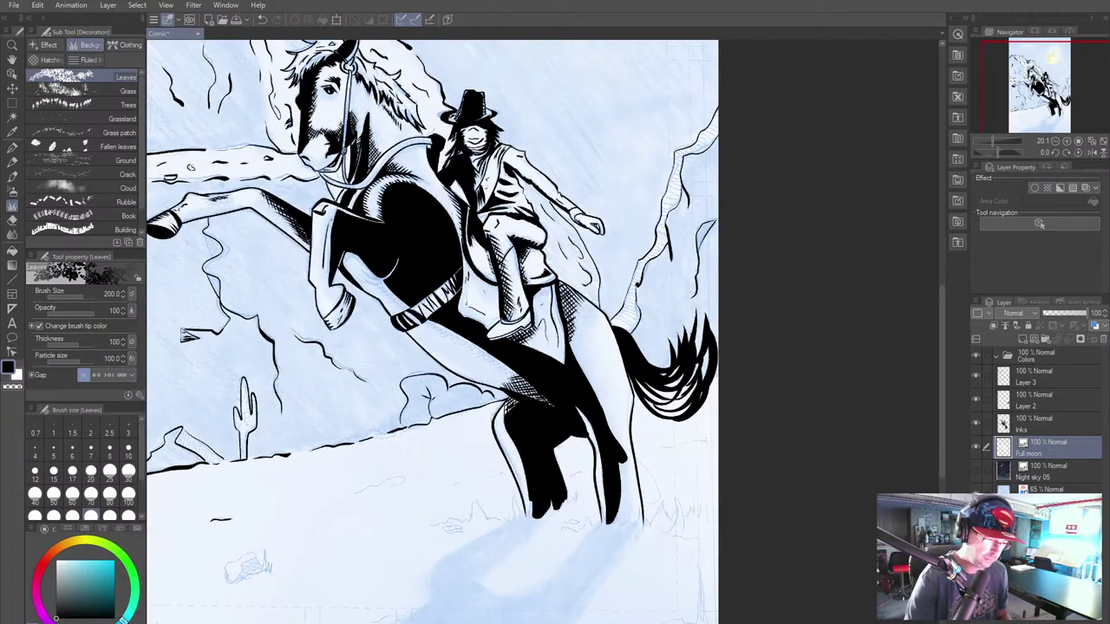
drag(682, 472, 701, 364)
click(69, 90)
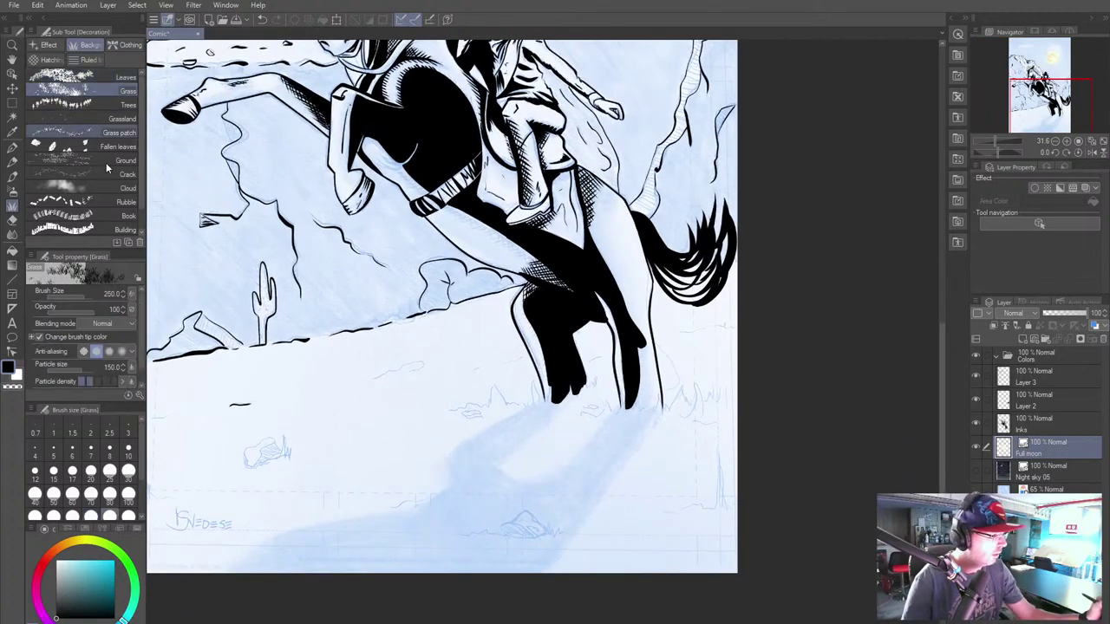
Step: Set a bright green drawing colour for the Grass brush and add a new layer above the Full moon layer
click(127, 567)
drag(91, 587, 99, 576)
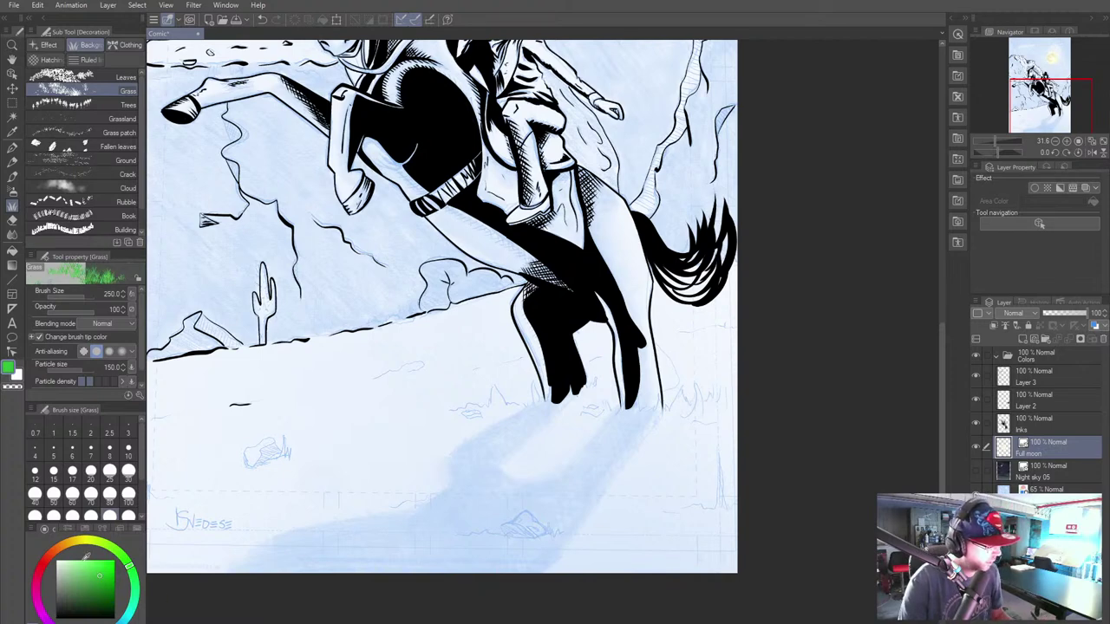
click(17, 375)
drag(66, 612, 54, 619)
click(129, 556)
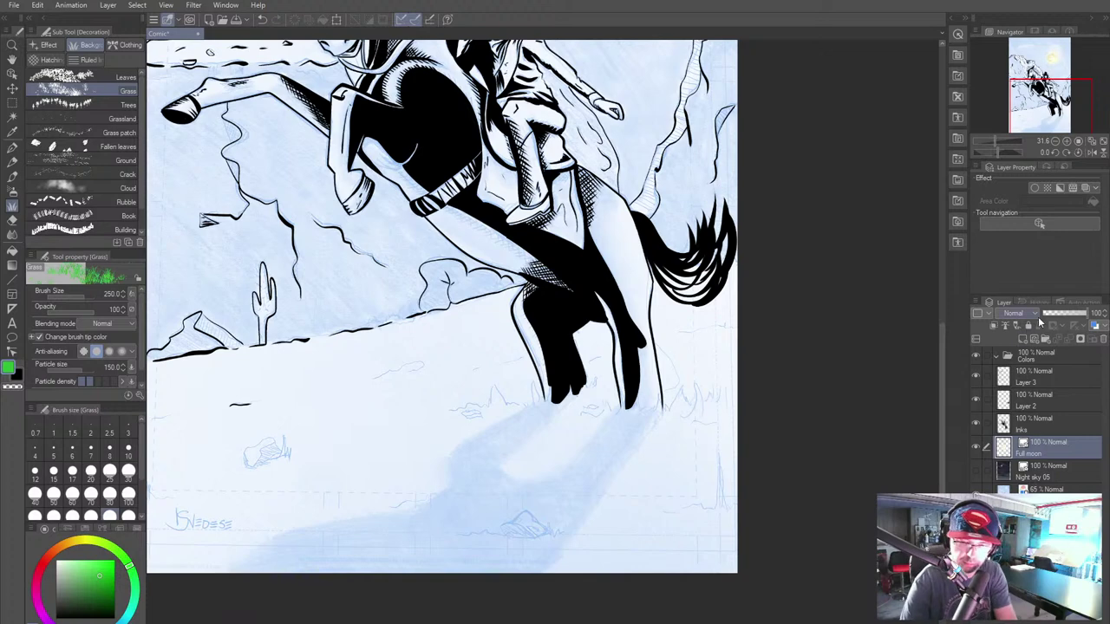
click(1022, 339)
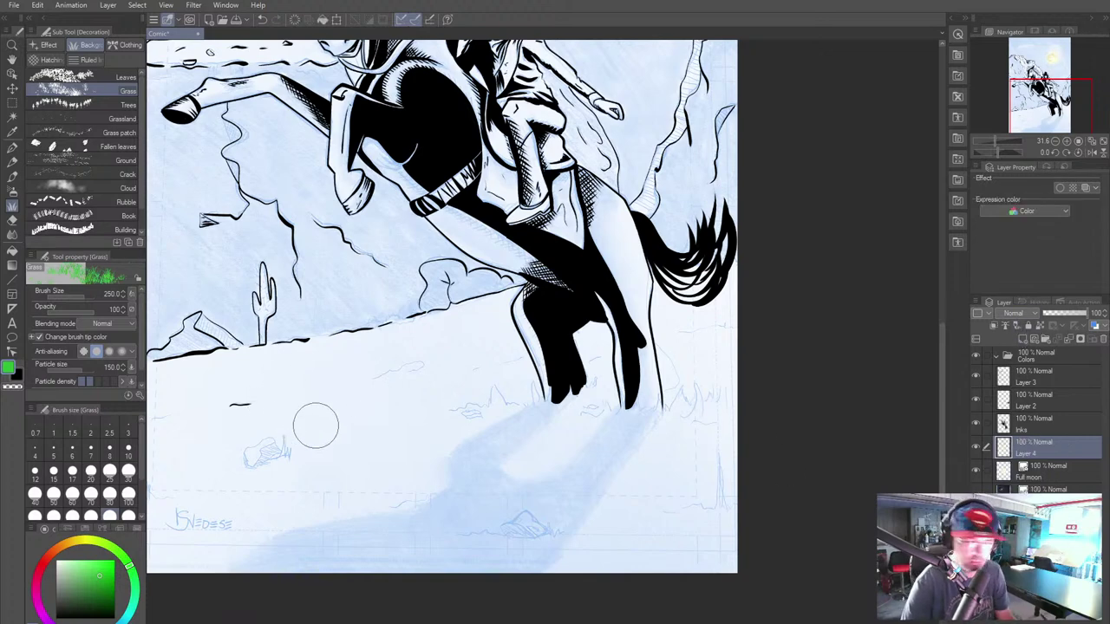
Step: Try painting strips of grass beneath the horse's hind hooves at brush size 250, then undo them
drag(316, 422, 730, 434)
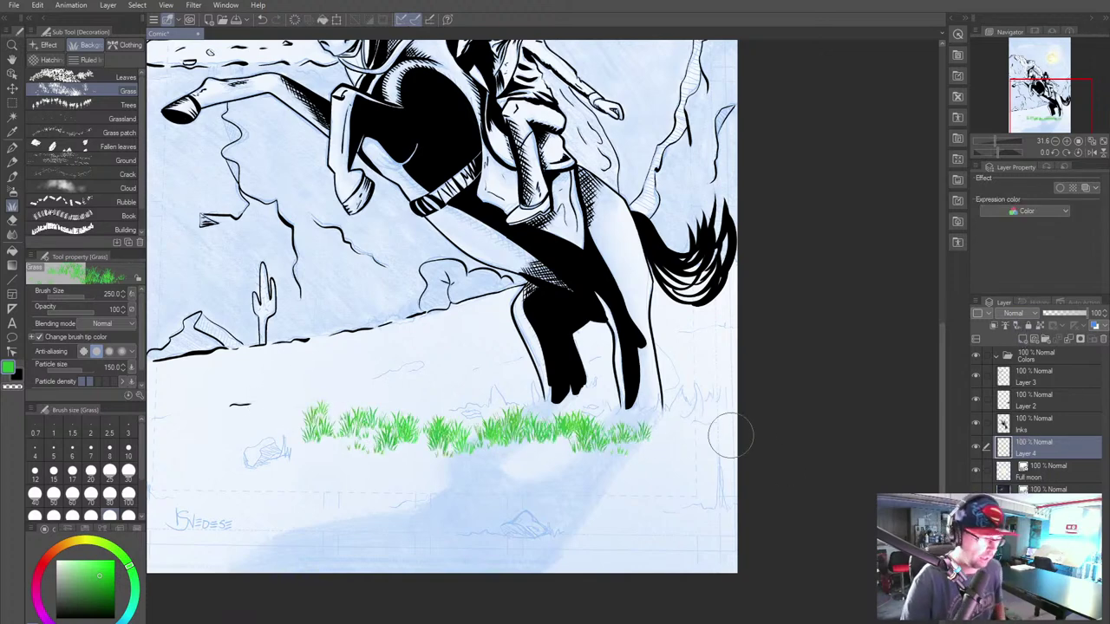
key(ctrl+z)
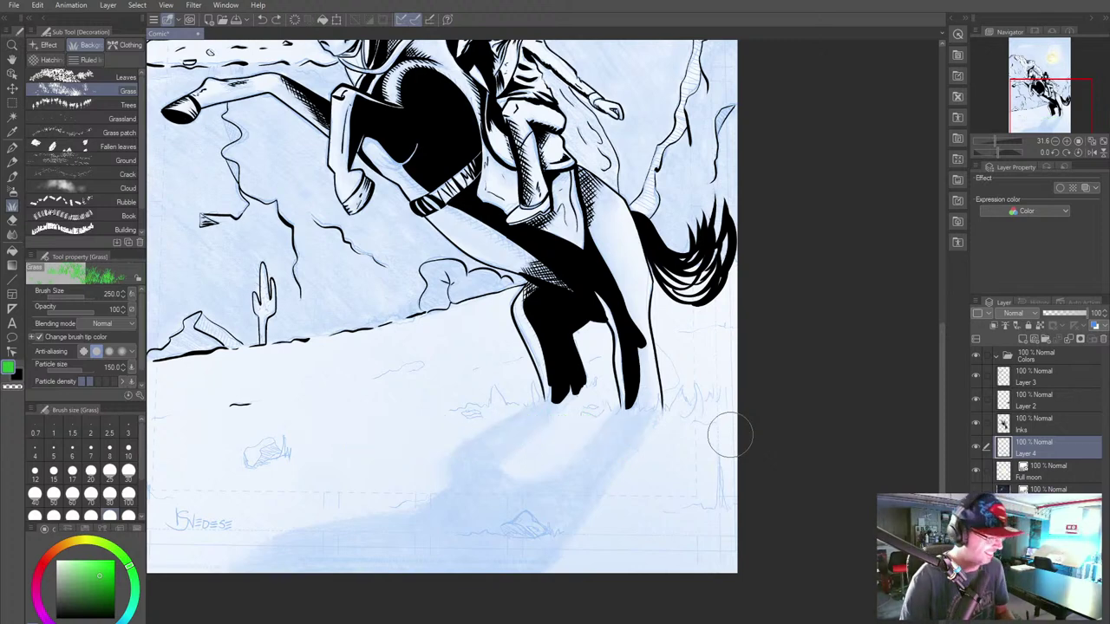
mouse_move(466, 408)
mouse_down()
mouse_move(504, 404)
mouse_move(607, 429)
mouse_move(554, 409)
mouse_move(601, 404)
mouse_up()
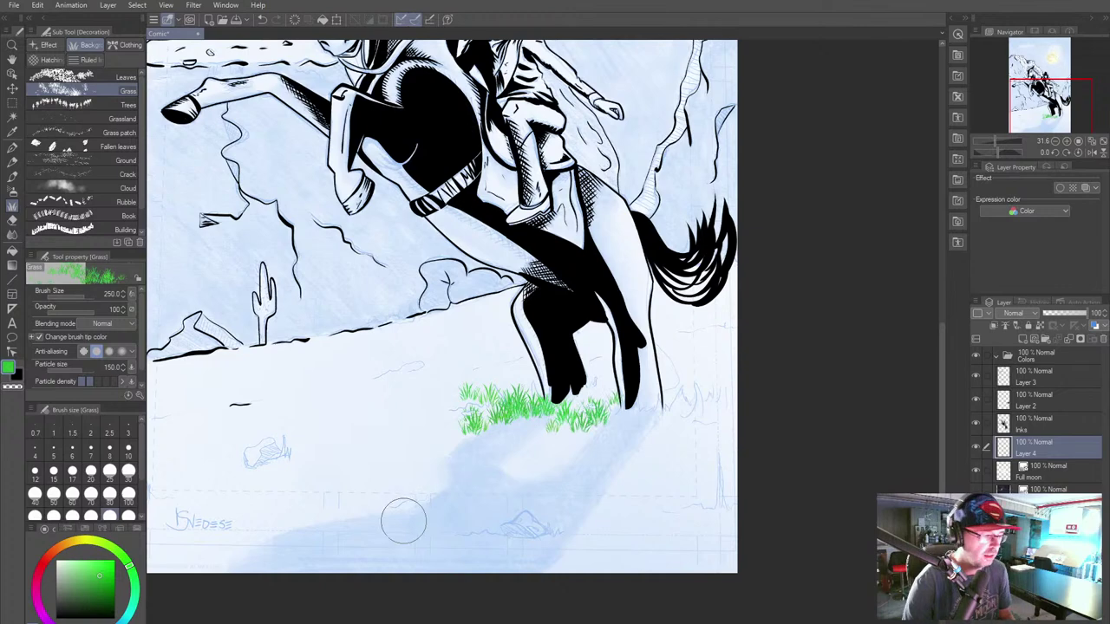
key(ctrl+z)
key(ctrl+z)
Step: Try the Grass brush at size 1700 around the hind legs, then undo the oversized tufts
key(bracketright)
key(bracketright)
key(bracketright)
key(bracketright)
key(bracketright)
key(bracketright)
key(bracketright)
key(bracketright)
key(bracketright)
key(bracketright)
click(558, 446)
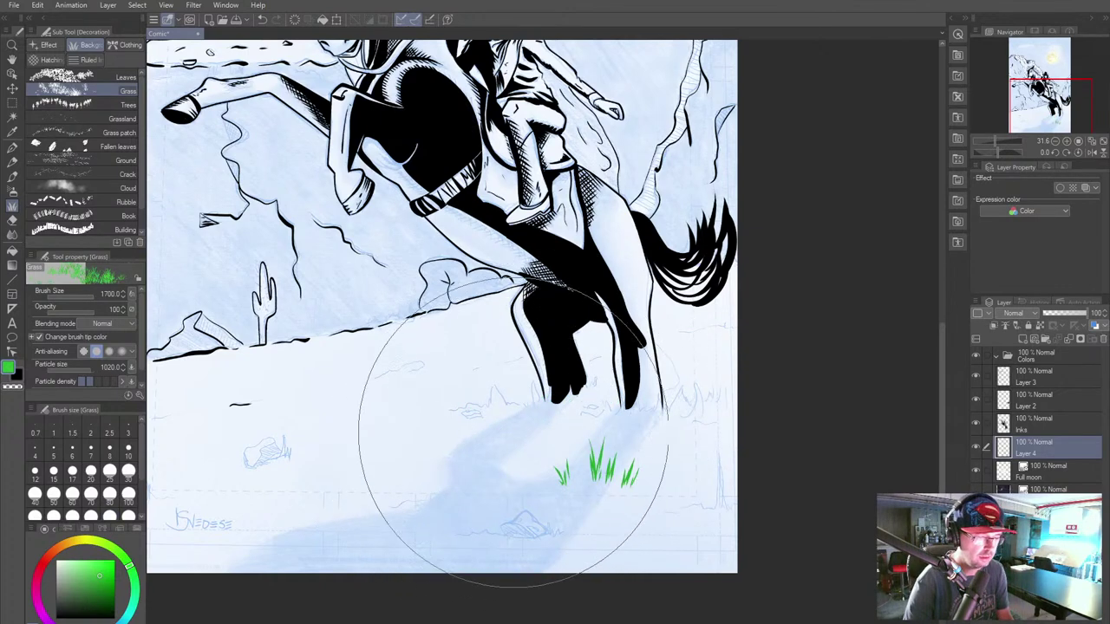
click(520, 451)
click(515, 364)
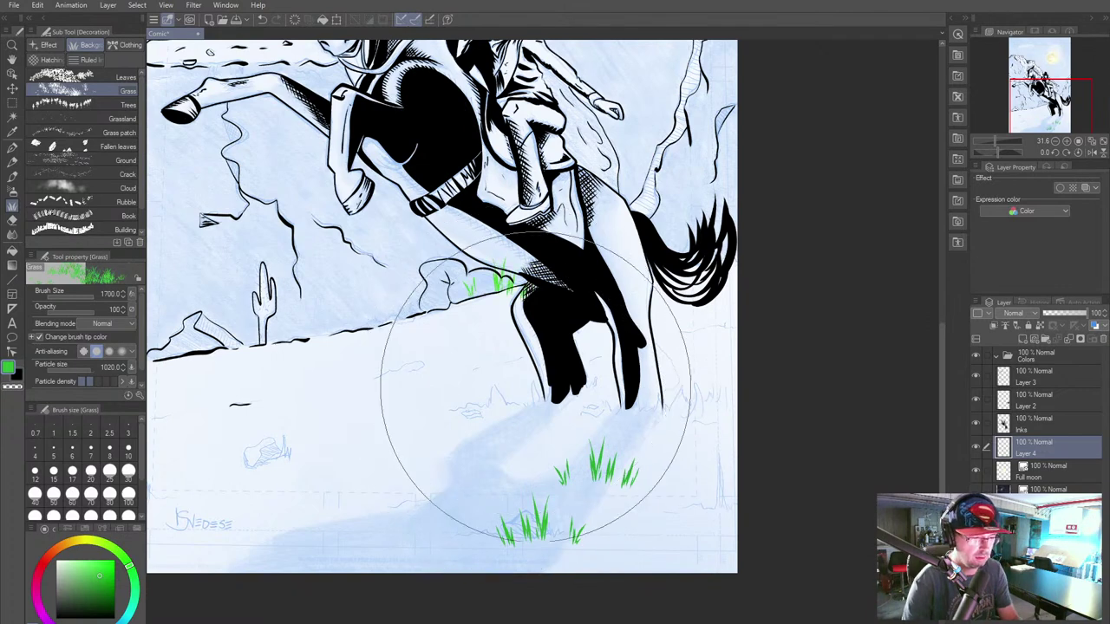
drag(530, 382, 552, 428)
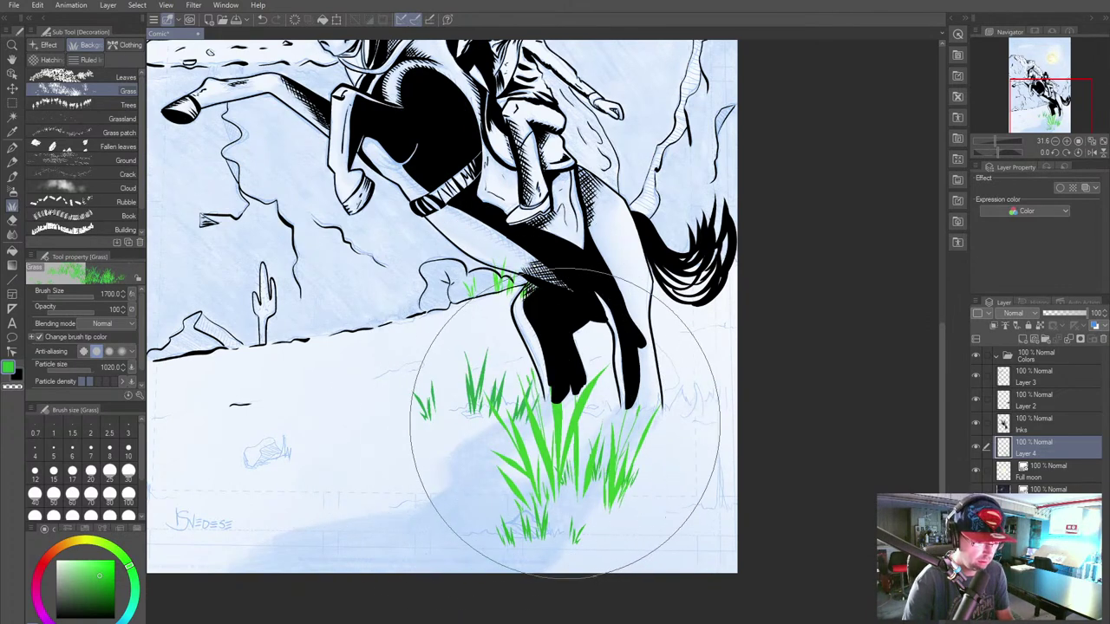
key(ctrl+z)
key(ctrl+z)
key(bracketleft)
key(ctrl+z)
key(ctrl+z)
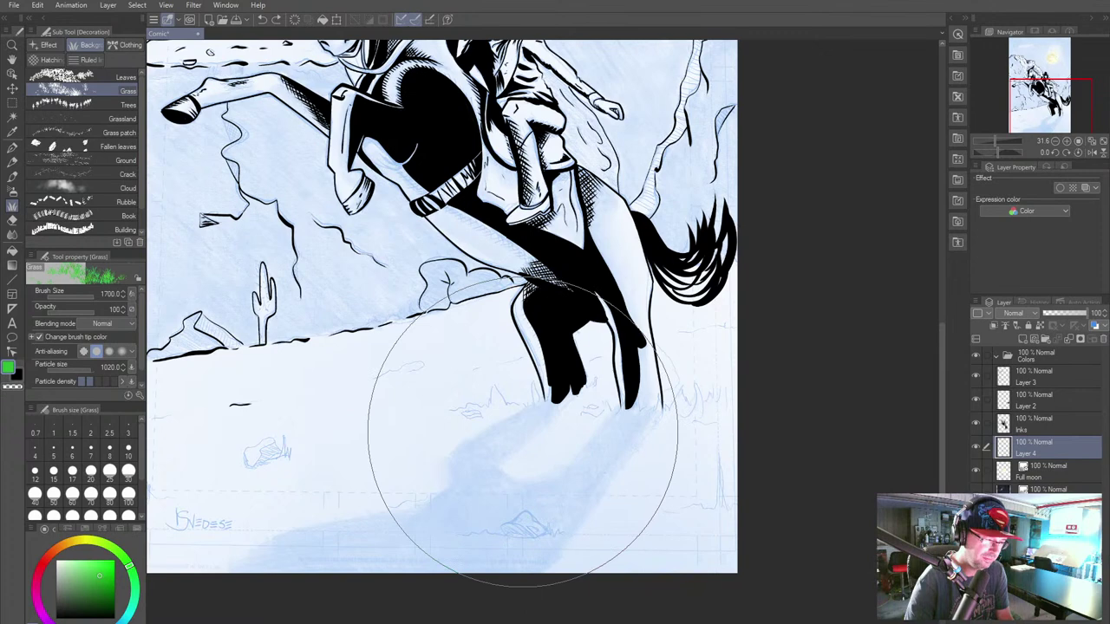
Step: Reduce the Grass brush size to 300 and paint a strip of grass across the horse's hind hooves
key(bracketleft)
key(bracketleft)
key(bracketleft)
key(bracketleft)
key(bracketleft)
drag(471, 404, 616, 408)
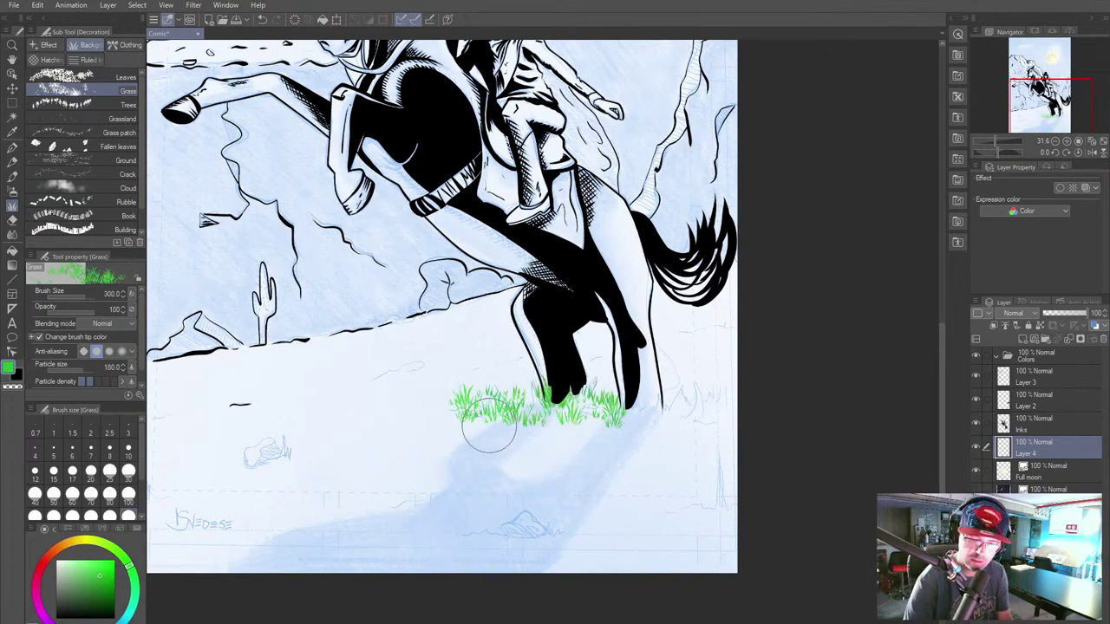
Step: Move the grass layer to the top of the Colors folder and extend the grass strip to the page's right edge
drag(1041, 436, 1036, 373)
drag(500, 425, 526, 427)
drag(618, 415, 736, 408)
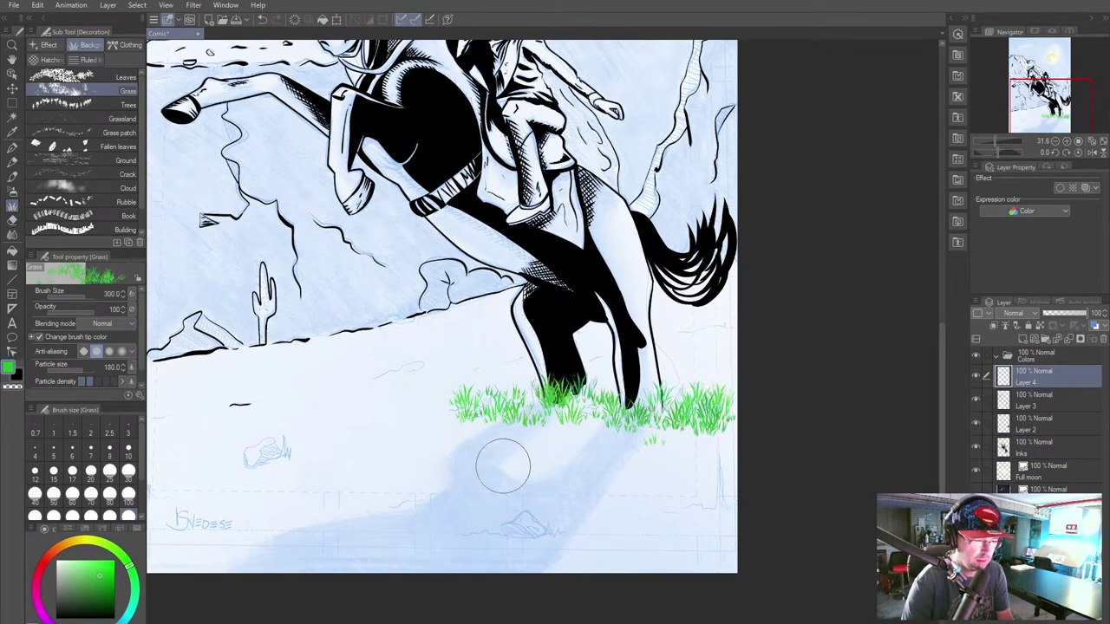
Step: Fill out a broad diagonal band of bright green grass from the hind hooves down to the page's lower-left corner
mouse_move(643, 436)
mouse_down()
mouse_move(456, 429)
mouse_move(402, 449)
mouse_move(481, 472)
mouse_move(607, 436)
mouse_move(741, 433)
mouse_move(405, 482)
mouse_move(296, 538)
mouse_move(575, 432)
mouse_move(357, 475)
mouse_move(243, 542)
mouse_move(403, 480)
mouse_move(244, 529)
mouse_move(169, 592)
mouse_move(264, 542)
mouse_move(295, 542)
mouse_up()
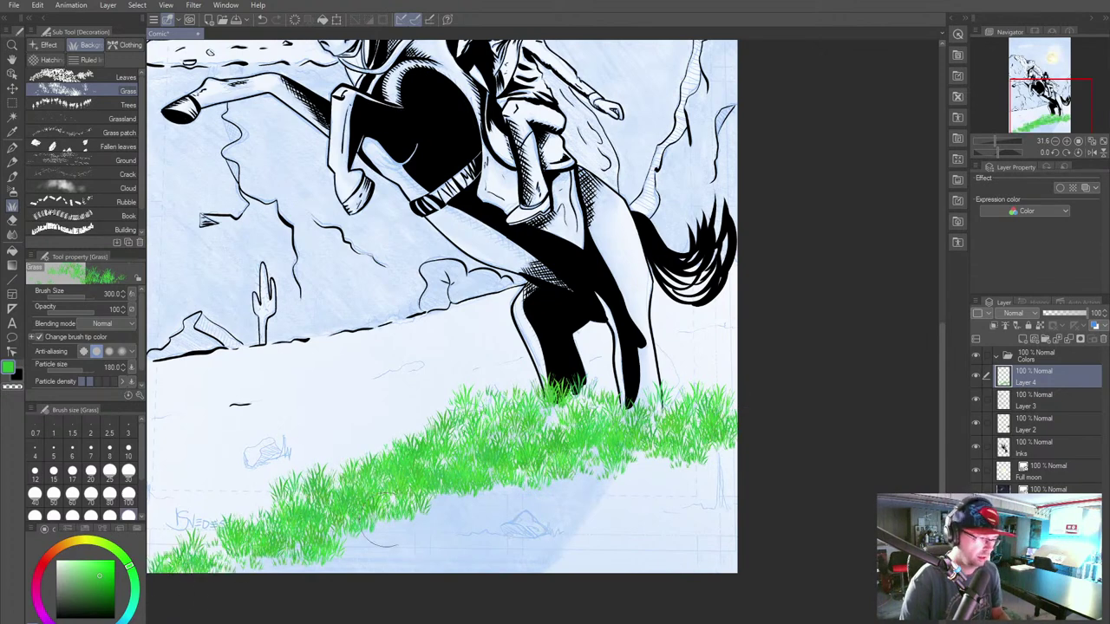
mouse_move(630, 467)
mouse_down()
mouse_move(728, 408)
mouse_move(685, 469)
mouse_move(581, 482)
mouse_up()
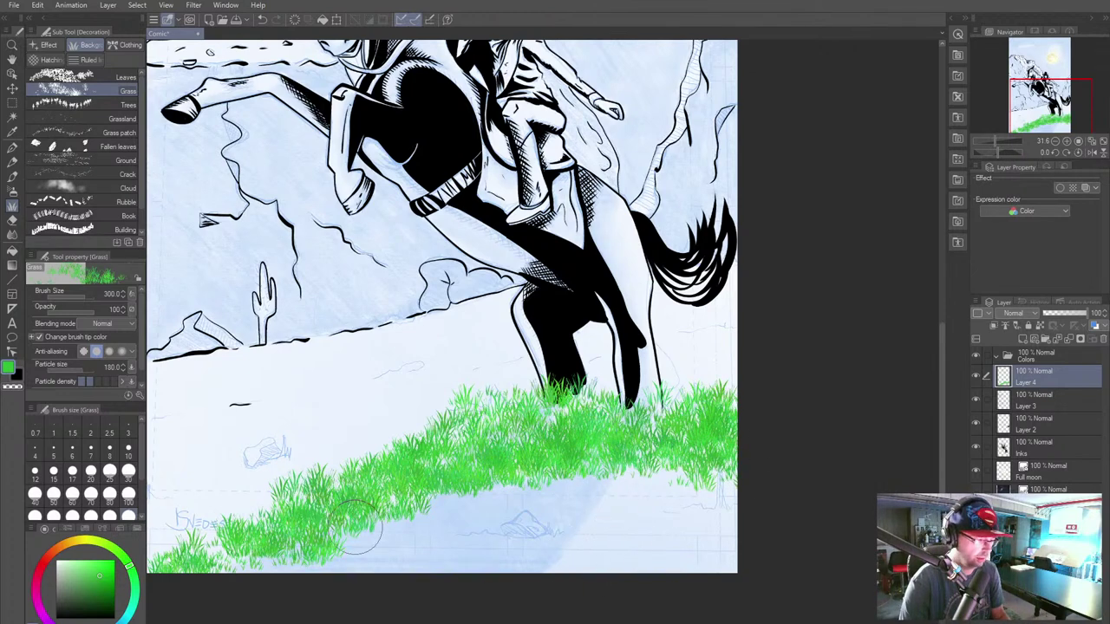
drag(364, 534, 525, 475)
mouse_move(312, 564)
mouse_down()
mouse_move(237, 545)
mouse_move(198, 569)
mouse_move(299, 508)
mouse_move(184, 537)
mouse_move(171, 581)
mouse_up()
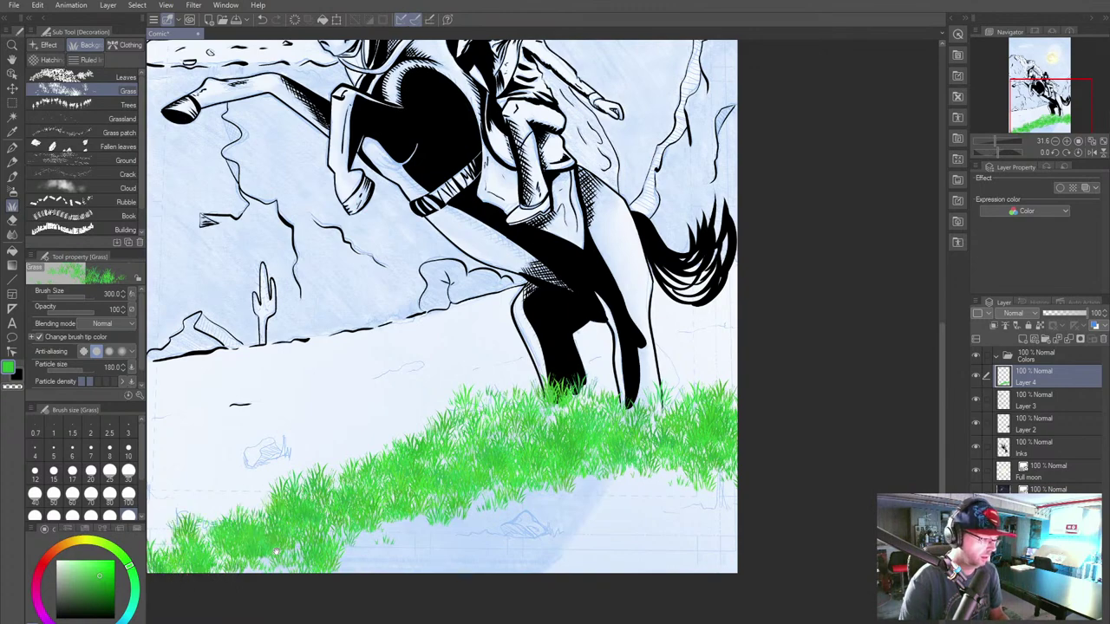
drag(265, 551, 385, 512)
mouse_move(242, 527)
mouse_down()
mouse_move(310, 482)
mouse_move(250, 488)
mouse_move(390, 480)
mouse_up()
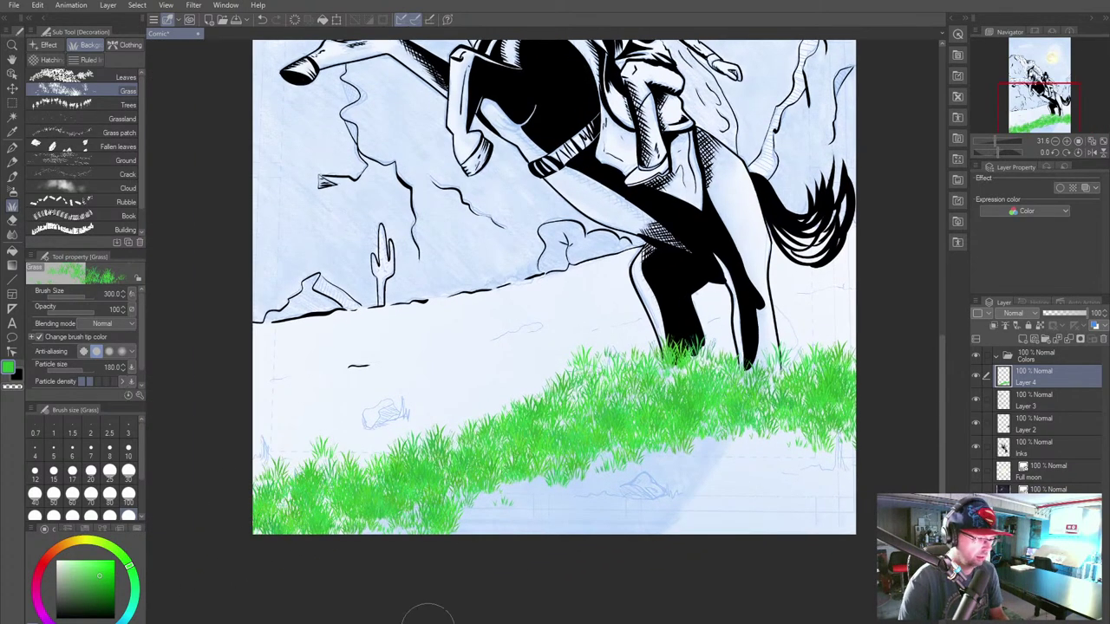
mouse_move(282, 484)
mouse_down()
mouse_move(347, 480)
mouse_move(495, 509)
mouse_up()
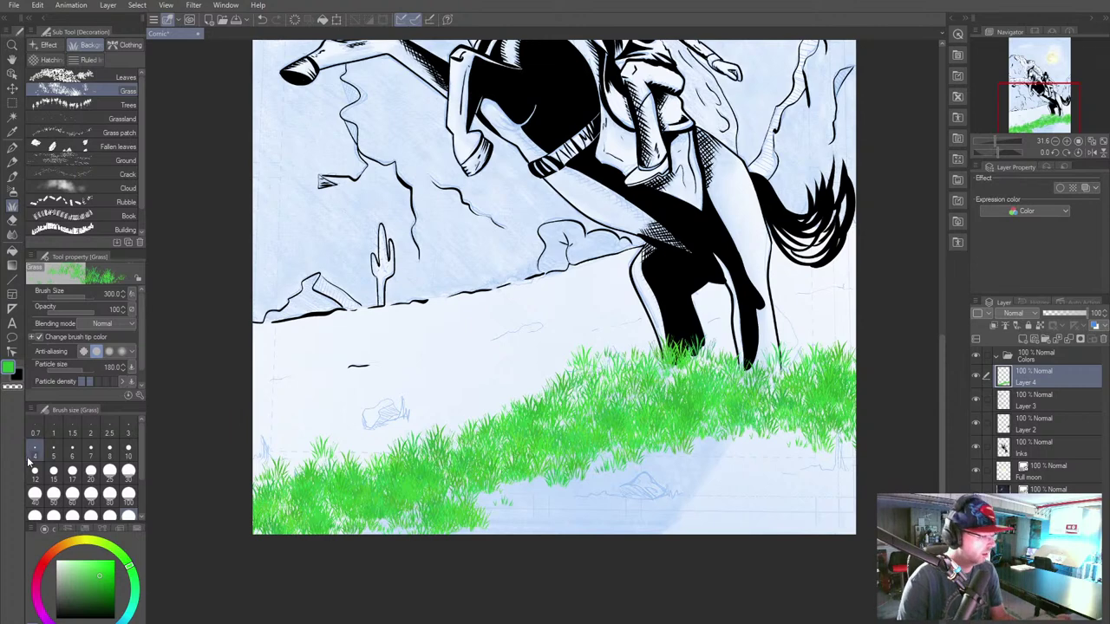
Step: Choose a darker green and layer shaded grass strokes over the band, densest beneath the horse
click(106, 591)
drag(251, 508, 433, 499)
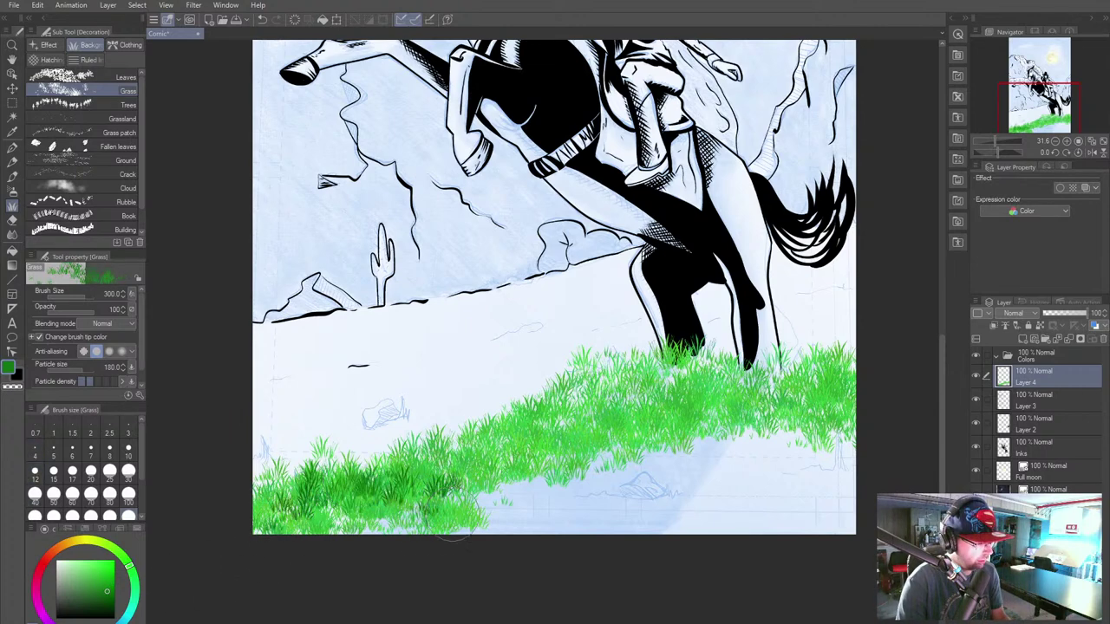
mouse_move(255, 520)
mouse_down()
mouse_move(294, 516)
mouse_move(343, 533)
mouse_move(482, 485)
mouse_move(557, 430)
mouse_move(678, 395)
mouse_move(655, 358)
mouse_move(718, 371)
mouse_up()
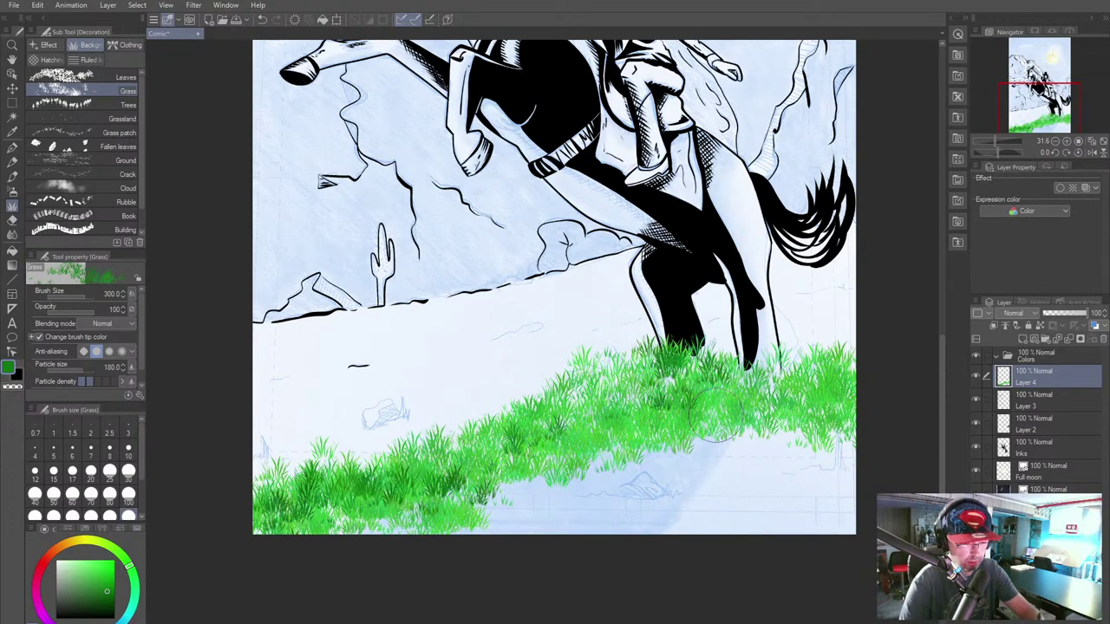
mouse_move(742, 398)
mouse_down()
mouse_move(696, 425)
mouse_move(681, 402)
mouse_move(590, 456)
mouse_move(620, 386)
mouse_move(501, 473)
mouse_move(589, 386)
mouse_move(707, 371)
mouse_up()
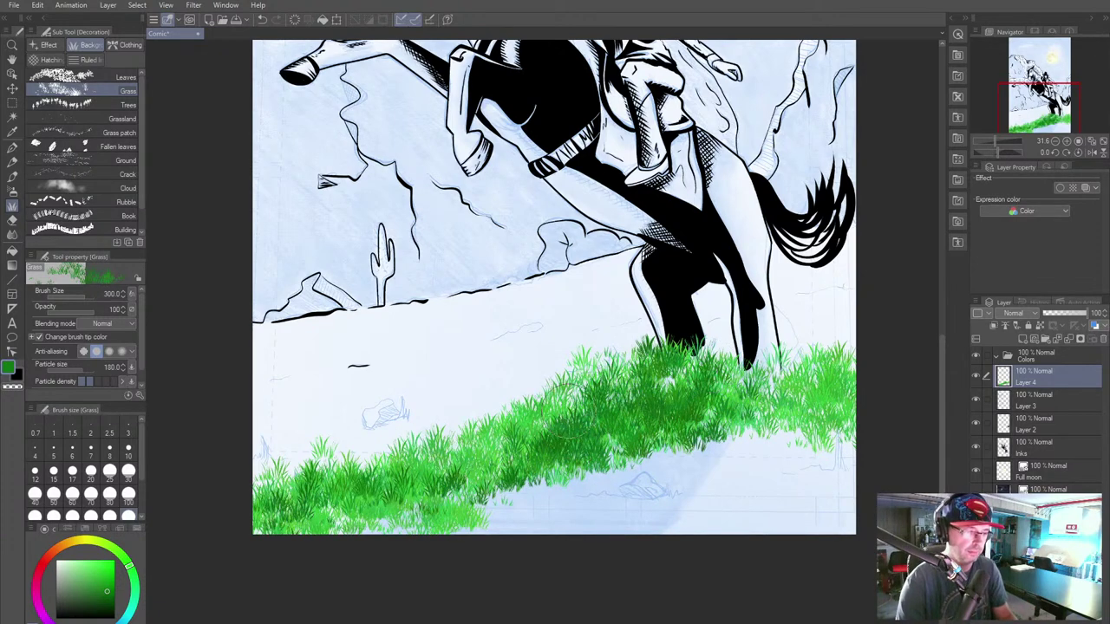
drag(535, 453, 463, 482)
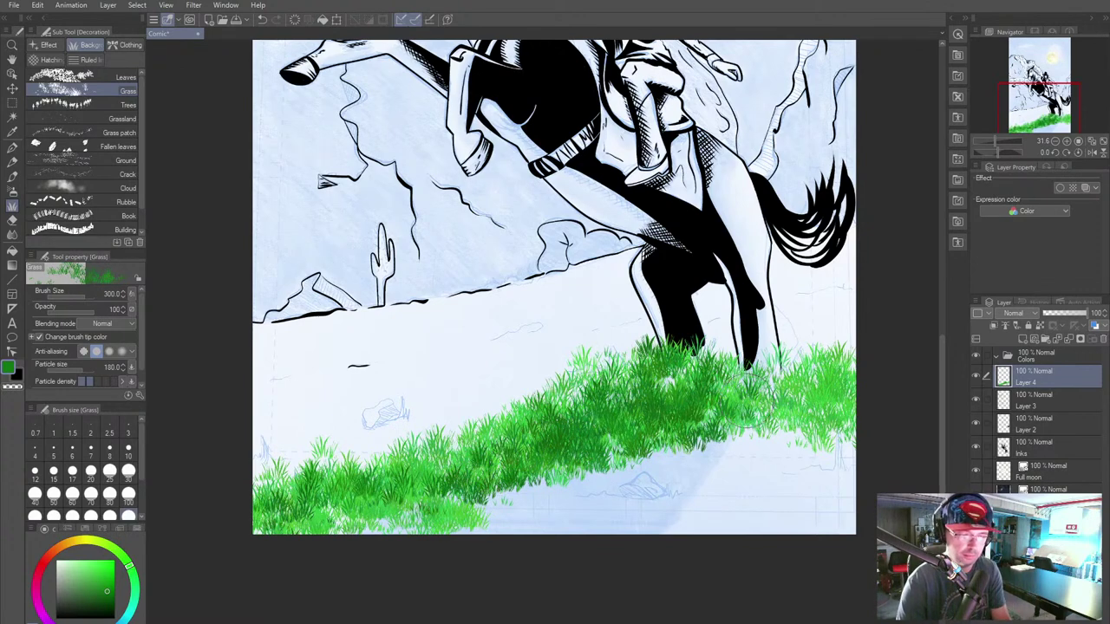
drag(735, 412, 705, 411)
mouse_move(754, 386)
mouse_down()
mouse_move(824, 408)
mouse_move(854, 460)
mouse_move(833, 365)
mouse_move(852, 435)
mouse_up()
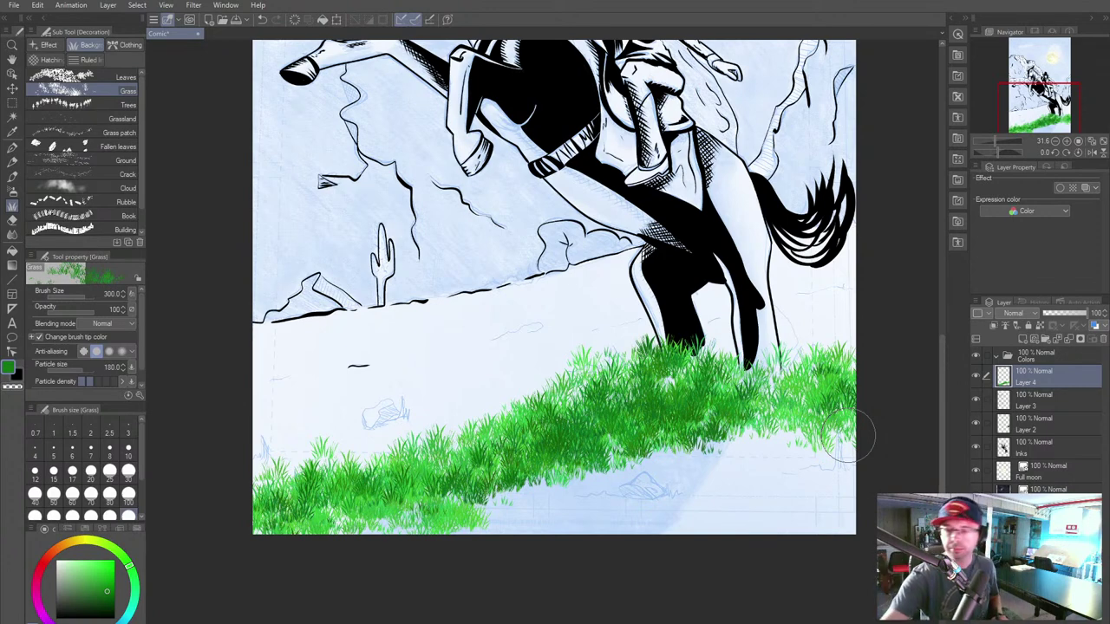
drag(382, 423, 386, 411)
key(ctrl+z)
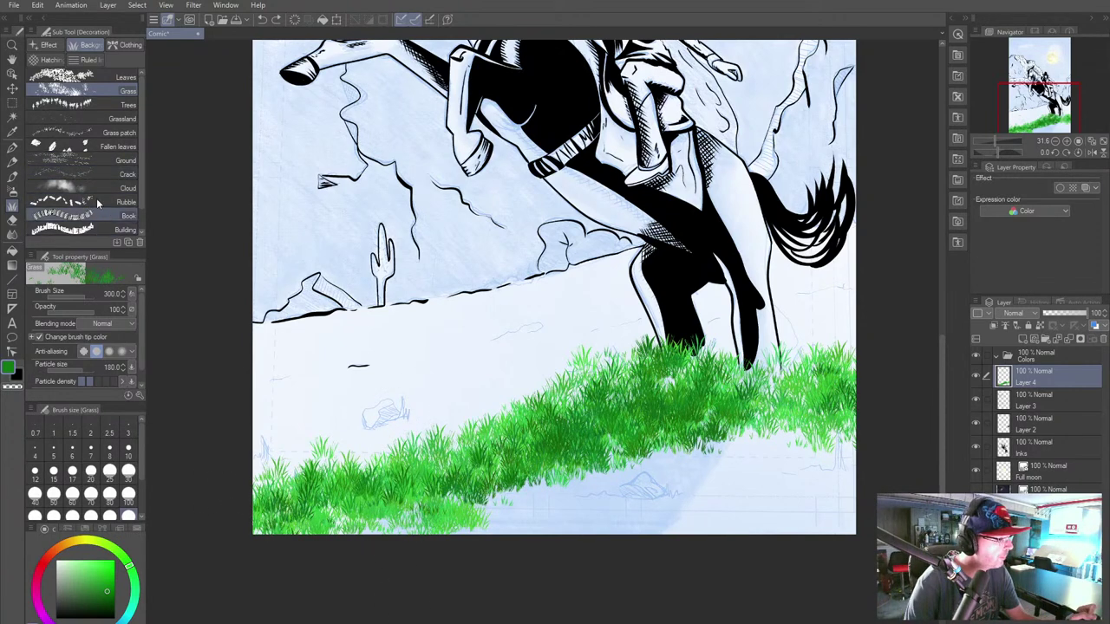
Step: Switch to the Ground brush with a muted yellow colour and add a new layer directly below the grass layer
click(69, 169)
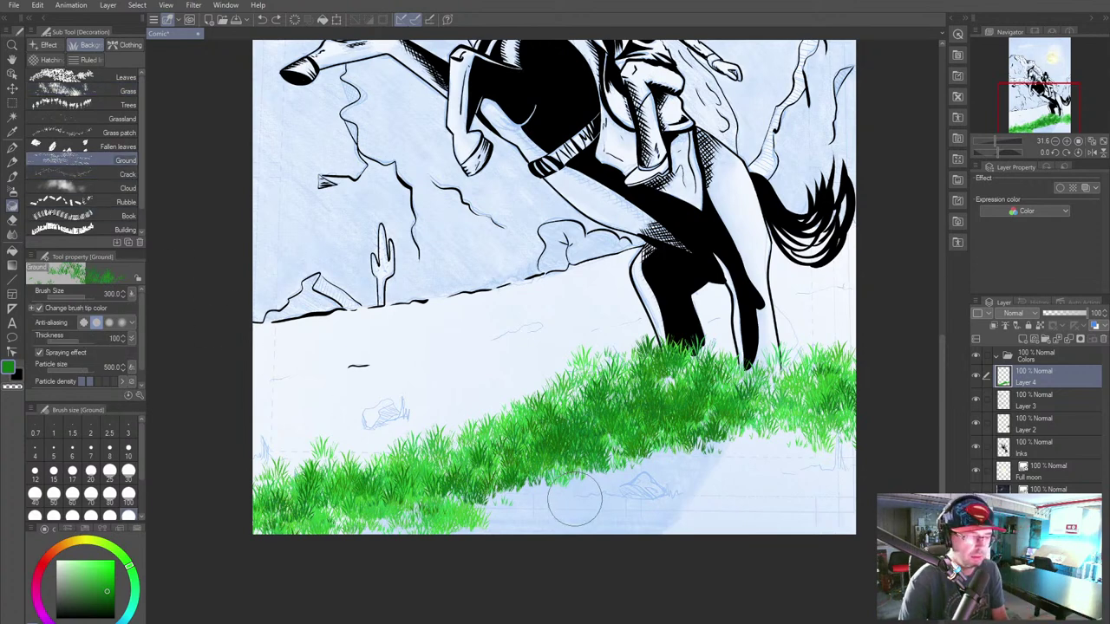
drag(575, 501, 695, 590)
key(ctrl+z)
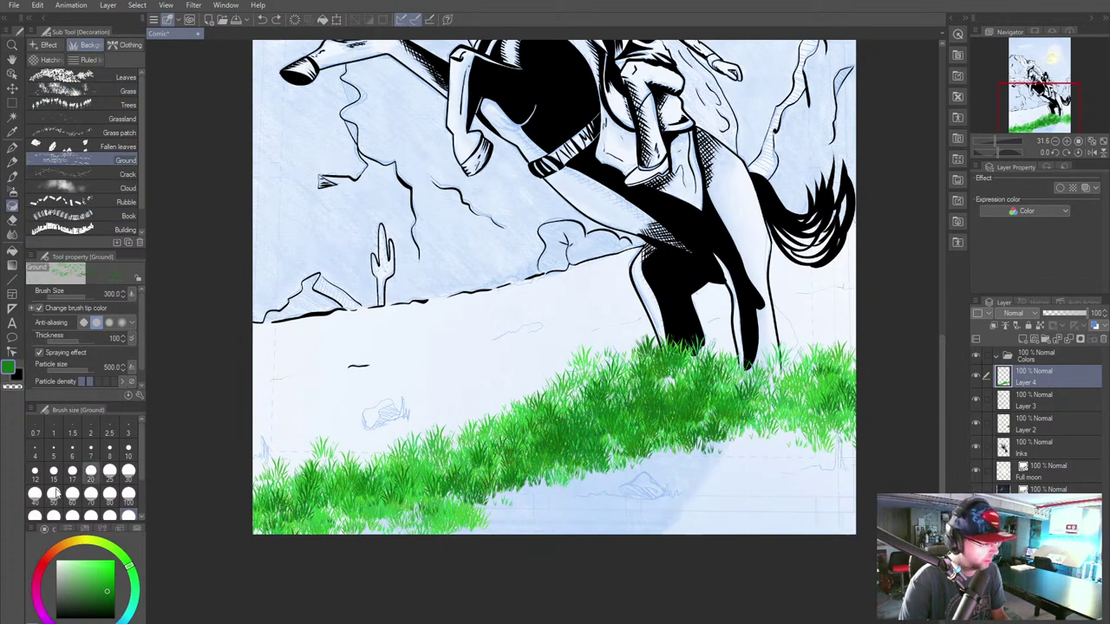
click(84, 542)
click(91, 573)
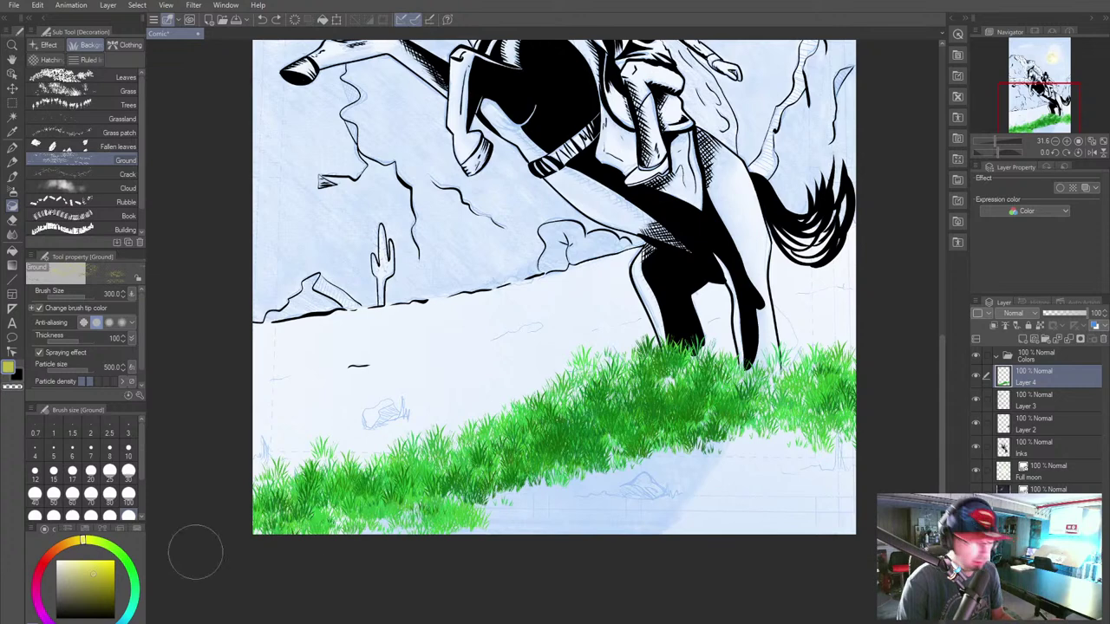
click(1024, 339)
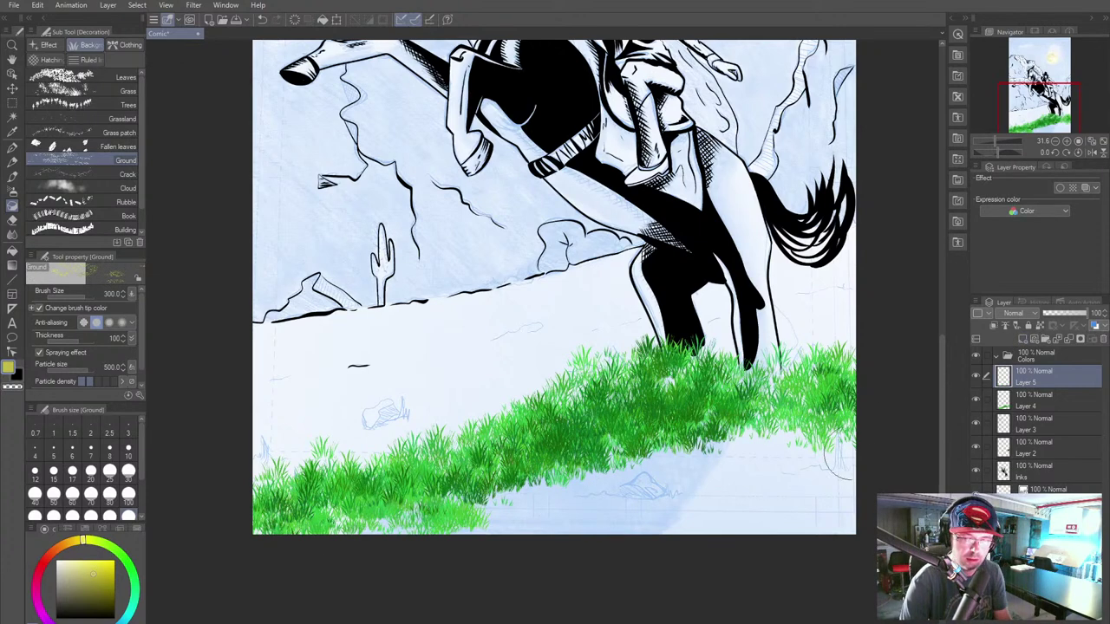
drag(1034, 382, 1035, 404)
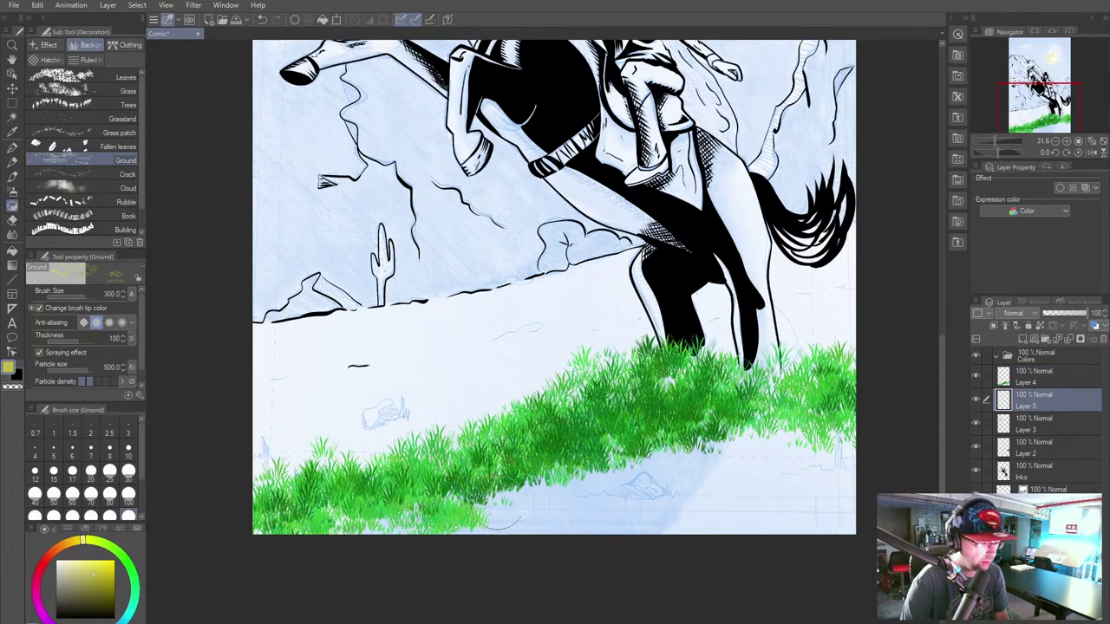
Step: Paint yellow ground texture over the bare terrain above and below the grass band, up to the horizon line
mouse_move(486, 513)
mouse_down()
mouse_move(674, 507)
mouse_move(766, 491)
mouse_move(616, 478)
mouse_move(744, 438)
mouse_move(706, 490)
mouse_move(645, 512)
mouse_move(835, 480)
mouse_move(859, 430)
mouse_up()
mouse_move(480, 528)
mouse_down()
mouse_move(577, 499)
mouse_move(508, 520)
mouse_move(299, 543)
mouse_move(277, 446)
mouse_move(235, 495)
mouse_move(273, 404)
mouse_move(347, 459)
mouse_move(625, 342)
mouse_move(429, 388)
mouse_move(318, 350)
mouse_move(550, 297)
mouse_move(280, 372)
mouse_move(777, 291)
mouse_move(714, 284)
mouse_move(832, 239)
mouse_move(820, 343)
mouse_move(736, 319)
mouse_move(254, 425)
mouse_move(359, 438)
mouse_up()
mouse_move(731, 482)
mouse_down()
mouse_move(569, 473)
mouse_move(825, 483)
mouse_move(592, 538)
mouse_up()
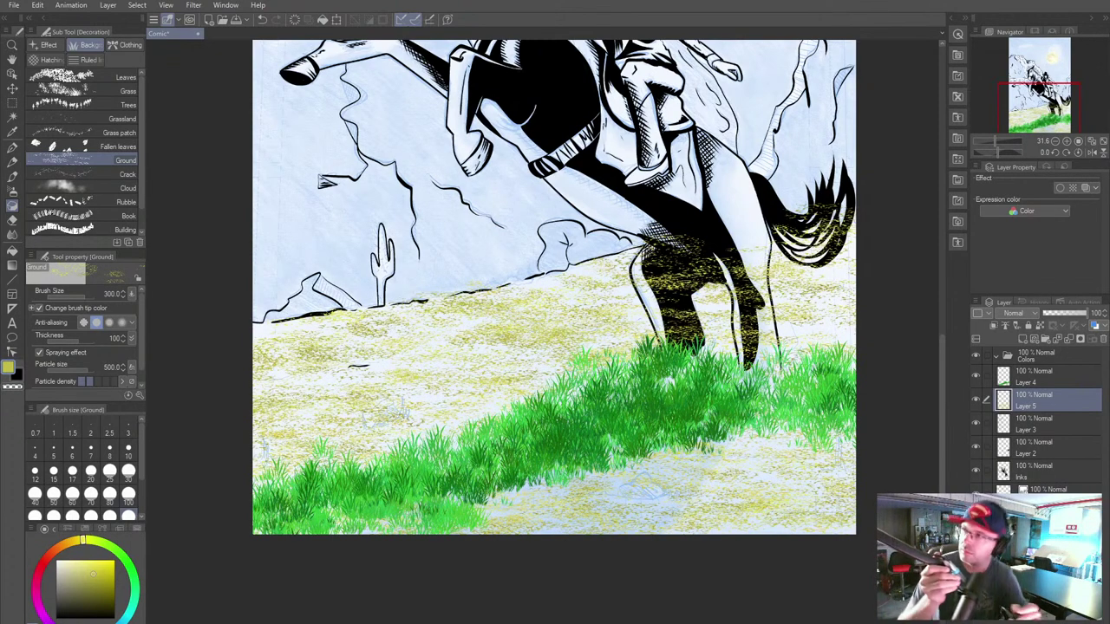
Step: Open the cover image IMG_7254.jpg from the Covers folder inside Clients, Lesser Known Comics, Assets
click(14, 4)
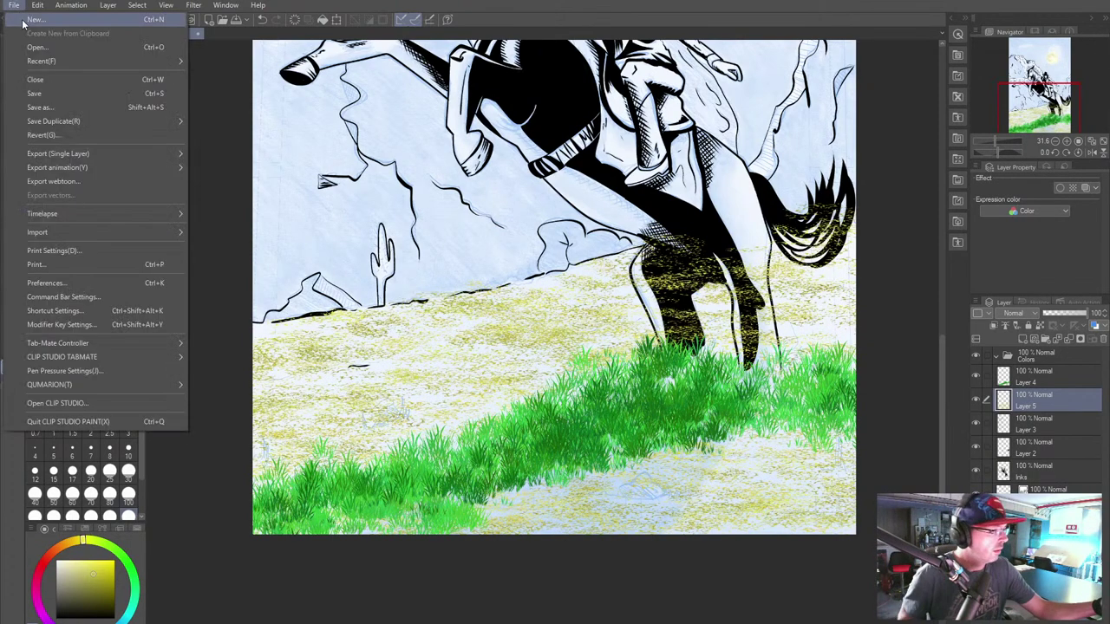
click(39, 52)
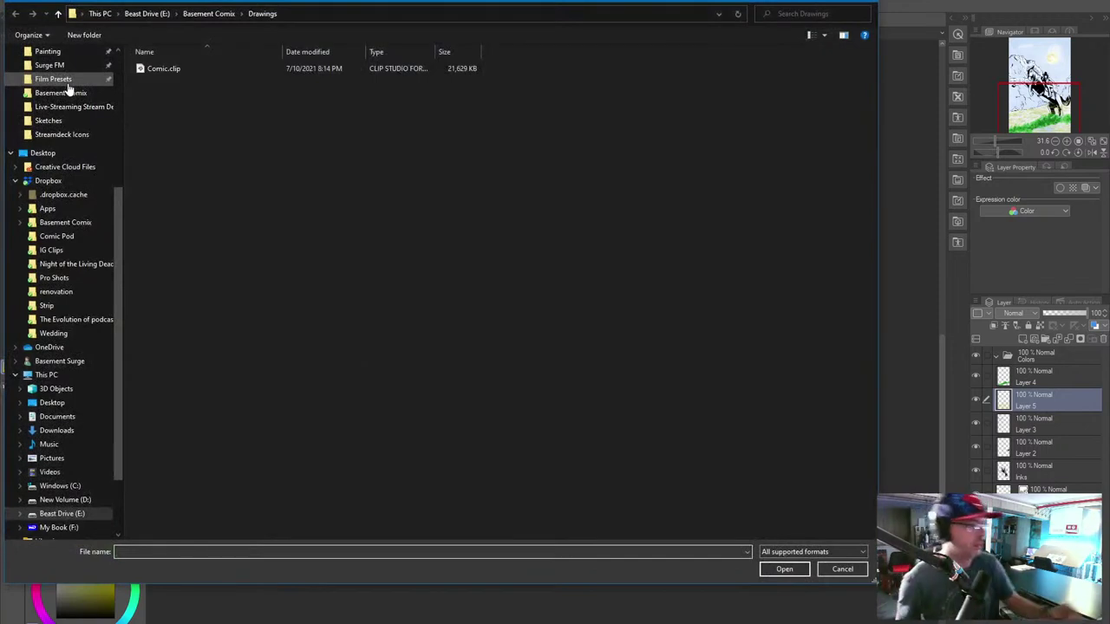
drag(118, 231, 121, 101)
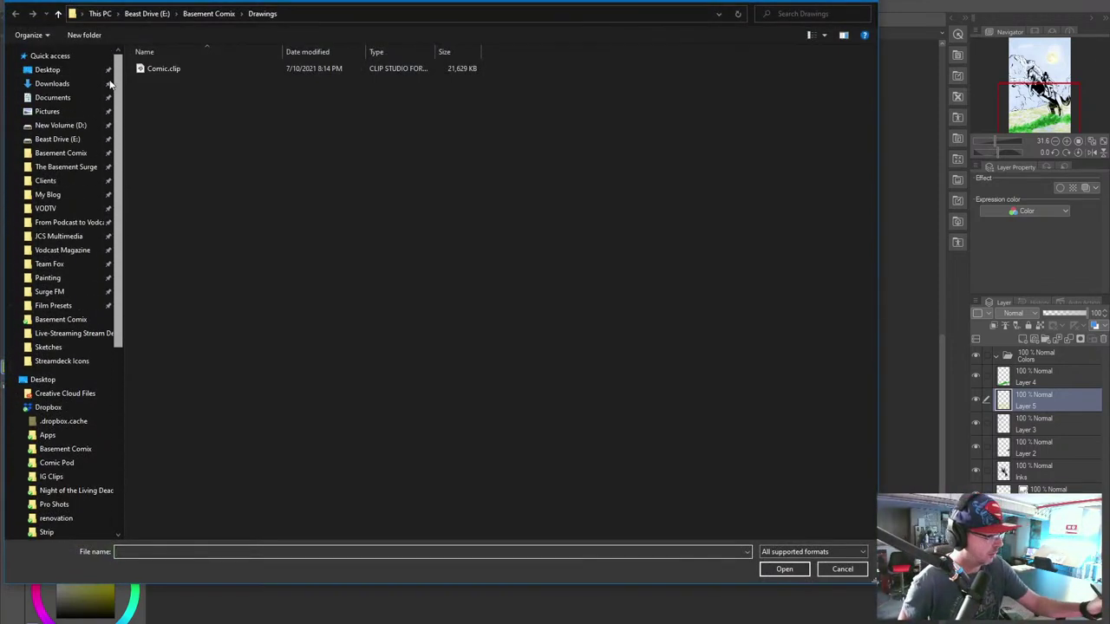
click(43, 156)
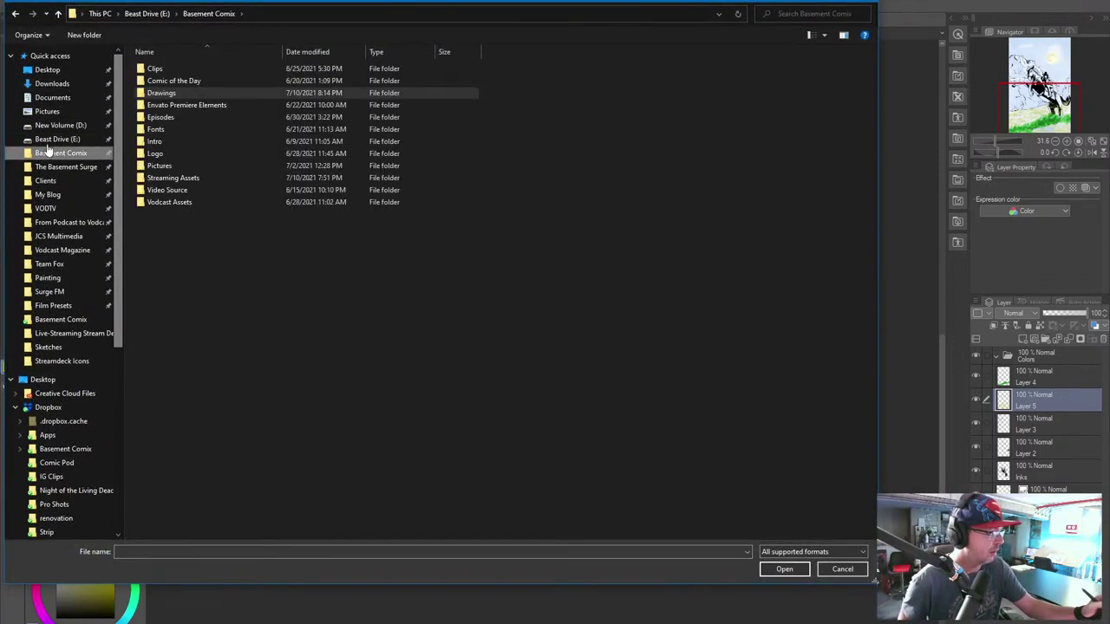
click(59, 139)
double_click(157, 90)
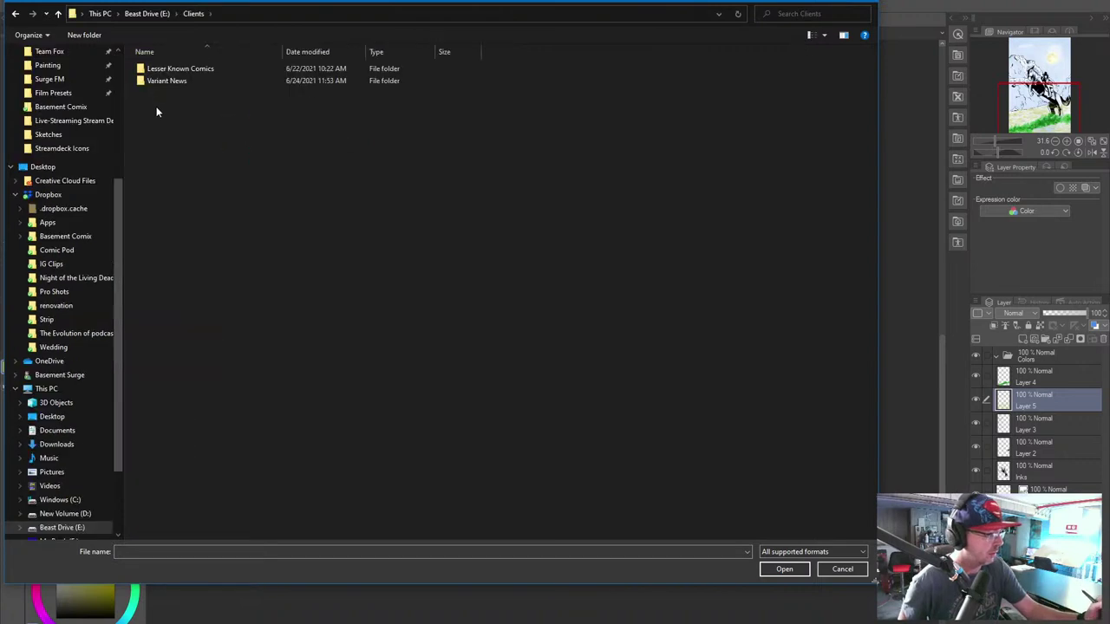
double_click(166, 71)
double_click(152, 71)
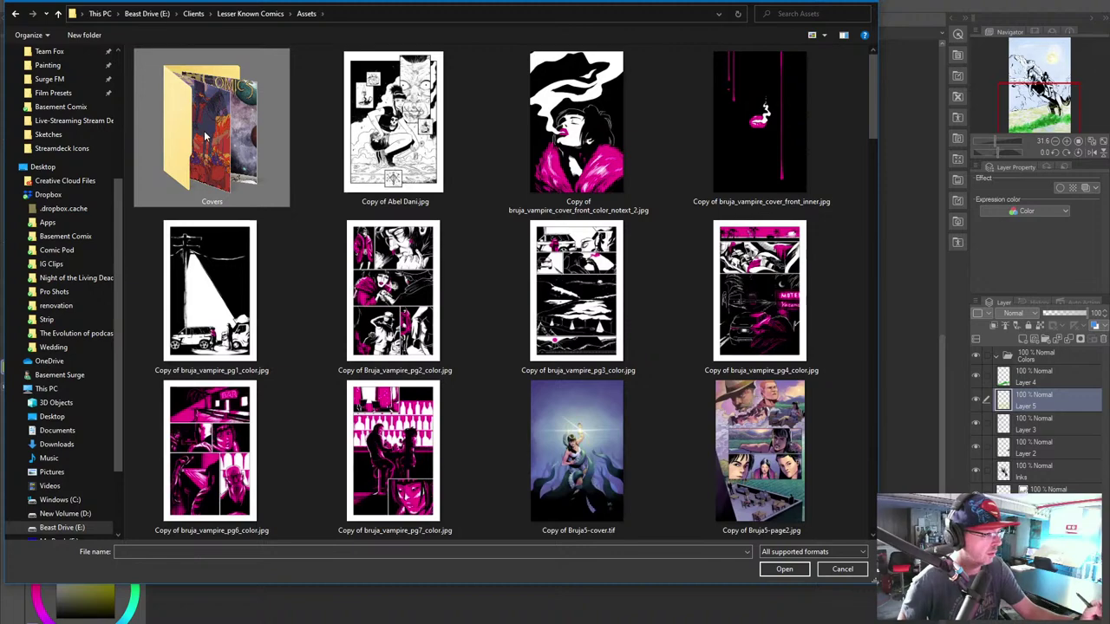
double_click(205, 137)
double_click(410, 80)
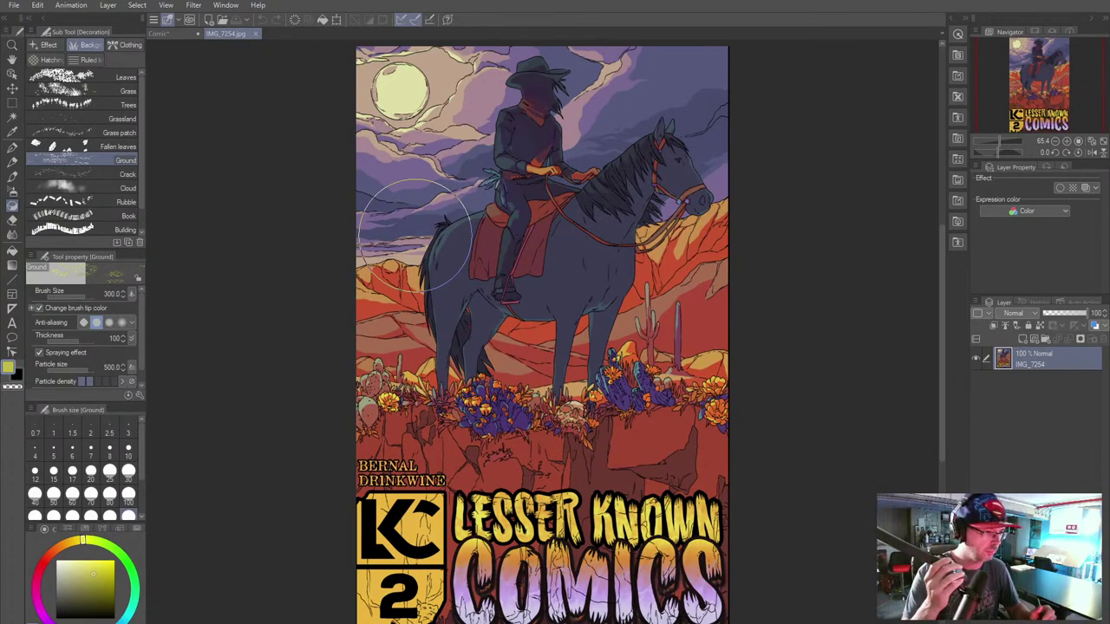
Step: Sample the horse's dark blue-grey from the cover image with the Eyedropper and return to the Comic drawing
key(i)
click(566, 282)
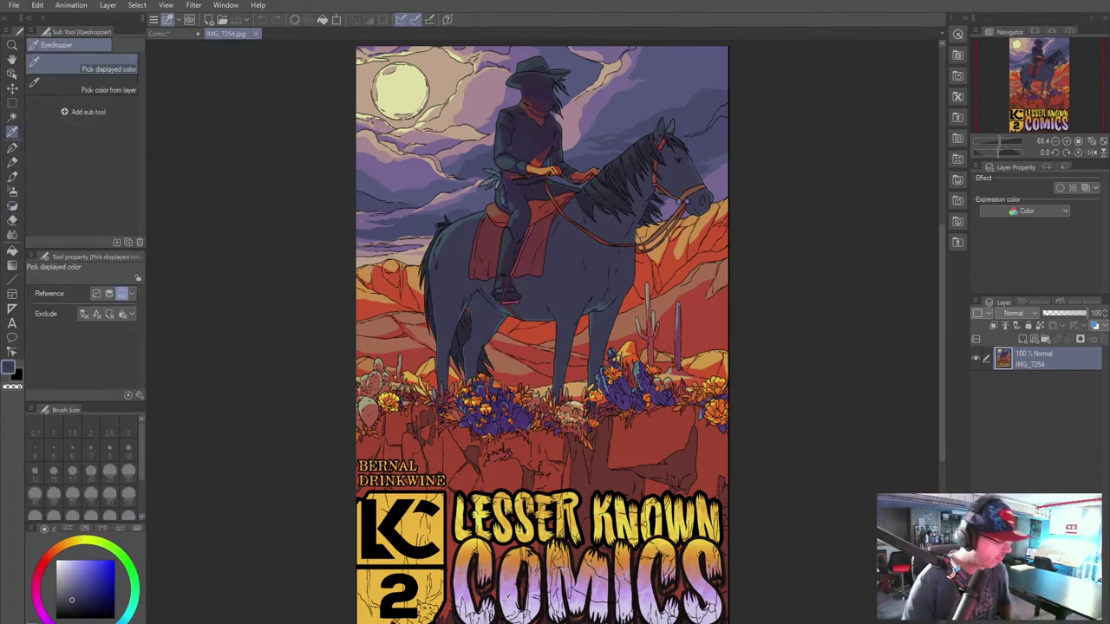
click(184, 34)
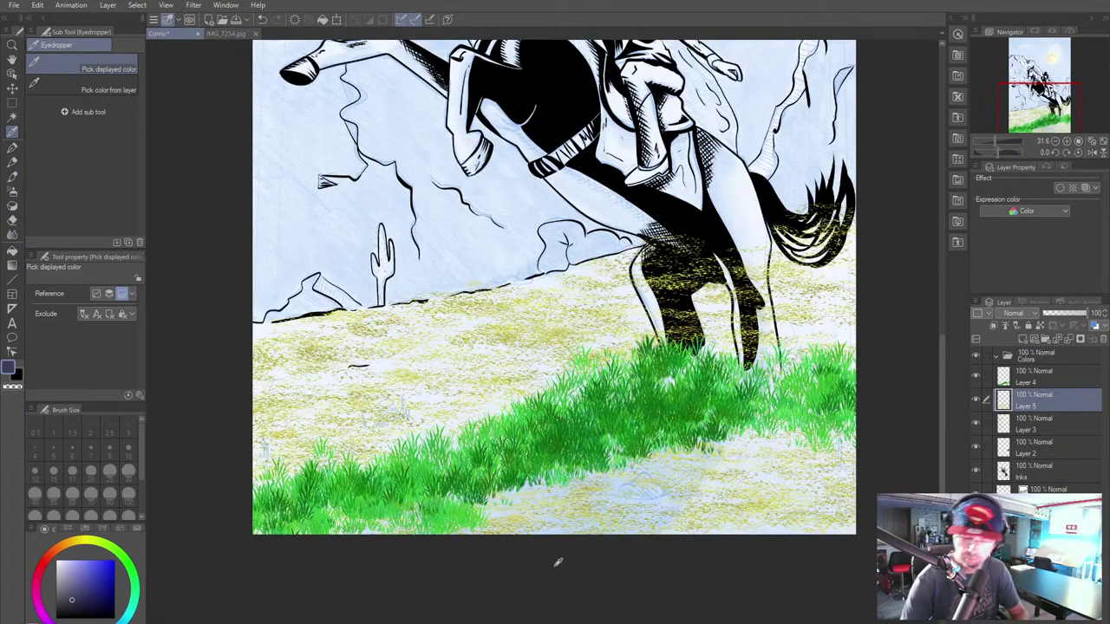
Step: Add a new layer directly below the Inks layer and begin colouring the horse's hind leg with the Brush pen
click(1023, 339)
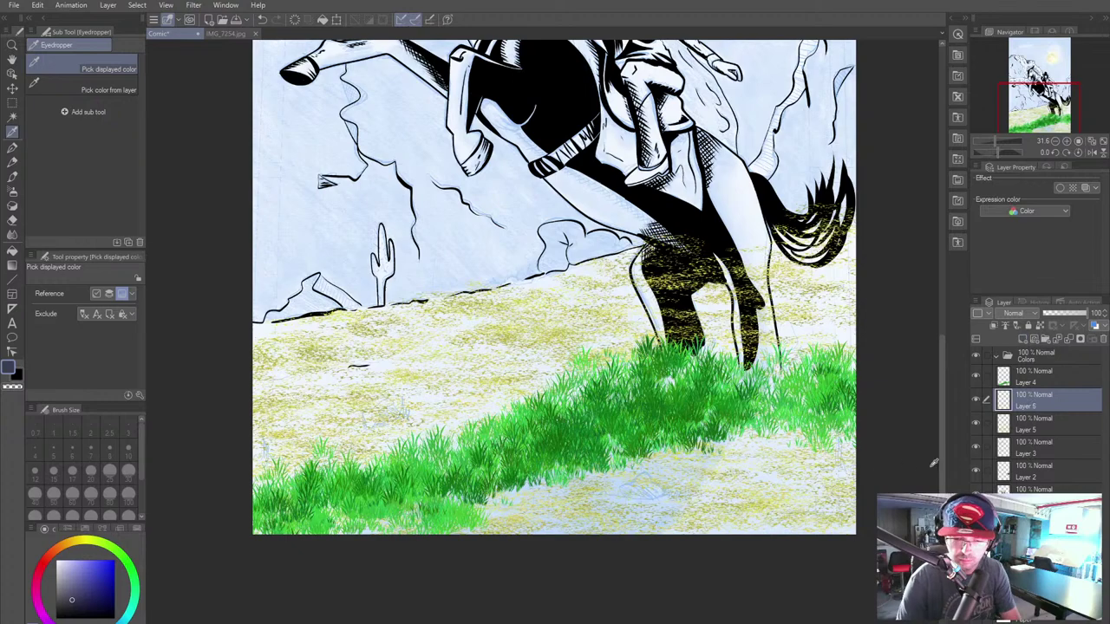
drag(1032, 404, 1007, 471)
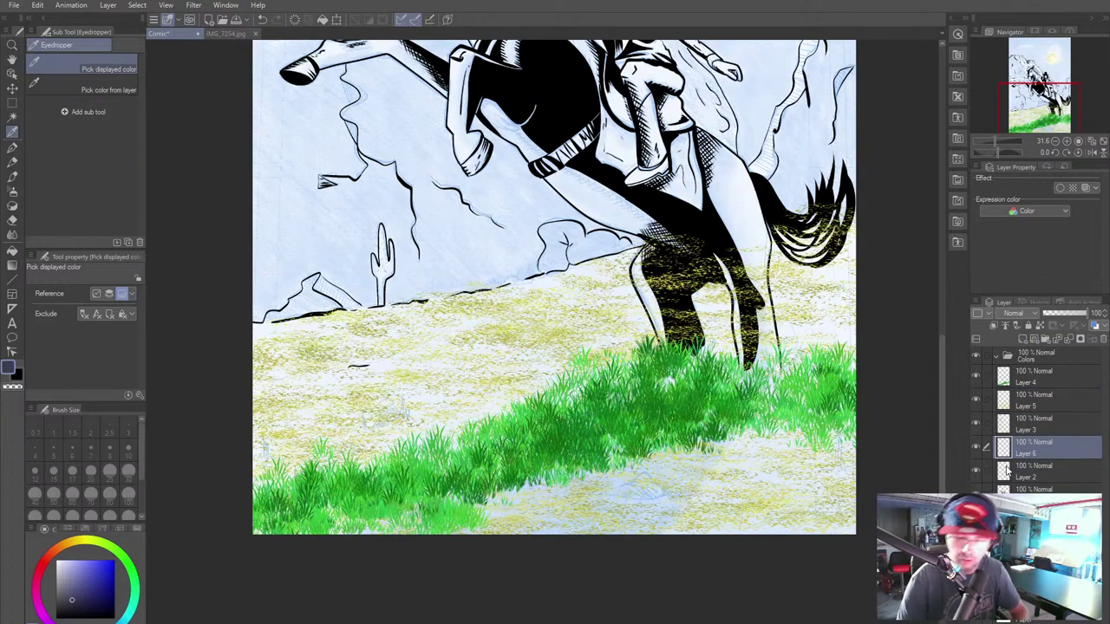
drag(788, 358, 669, 442)
scroll(669, 442, up, 3)
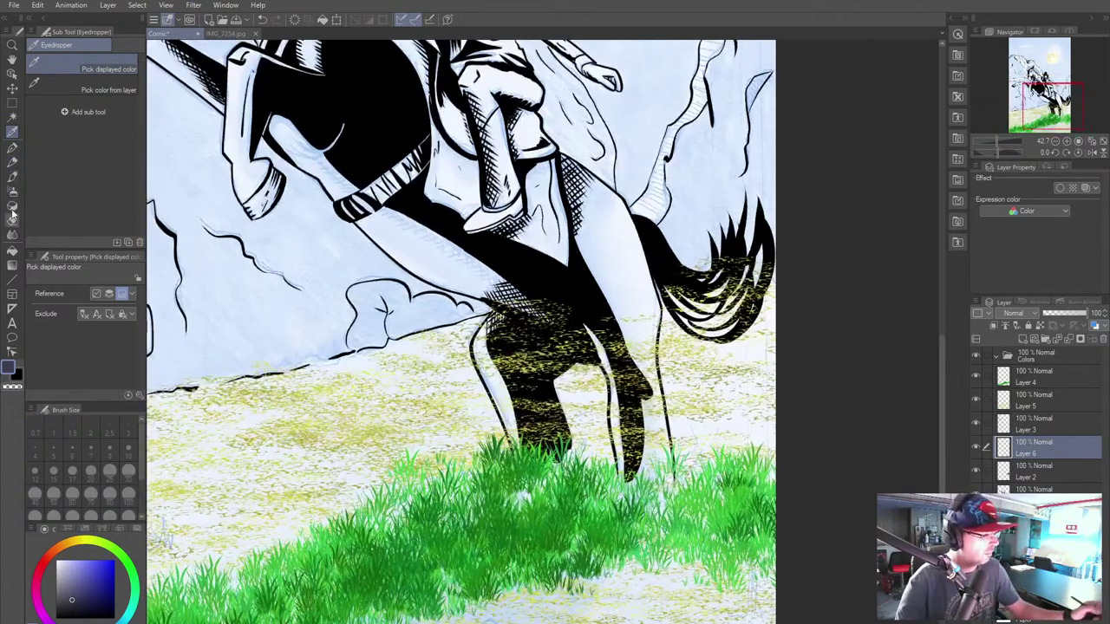
click(12, 177)
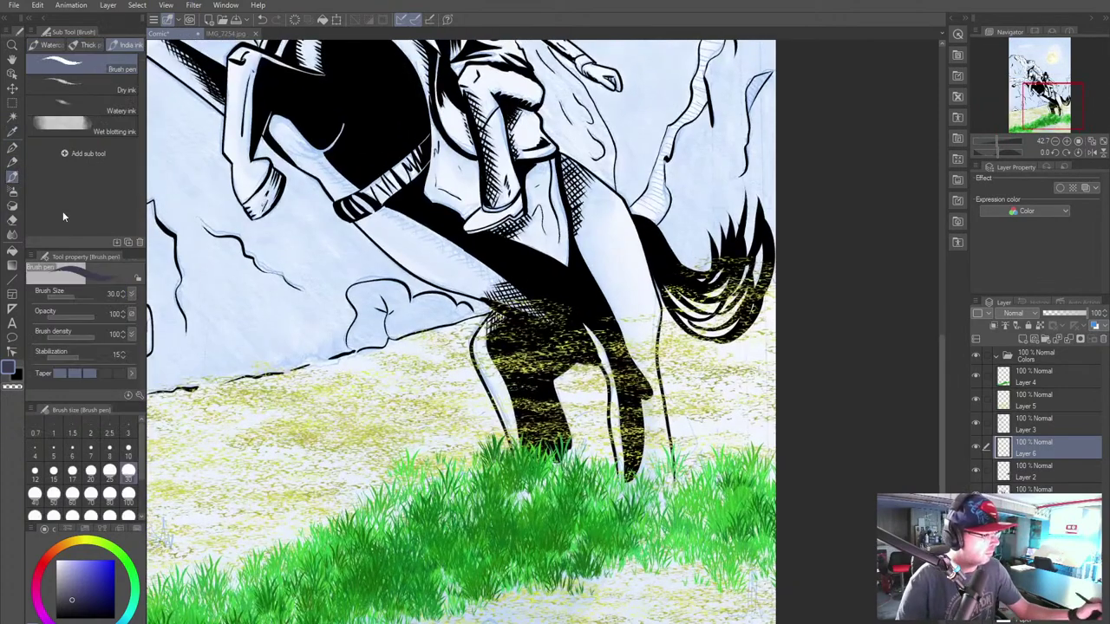
drag(489, 328, 480, 357)
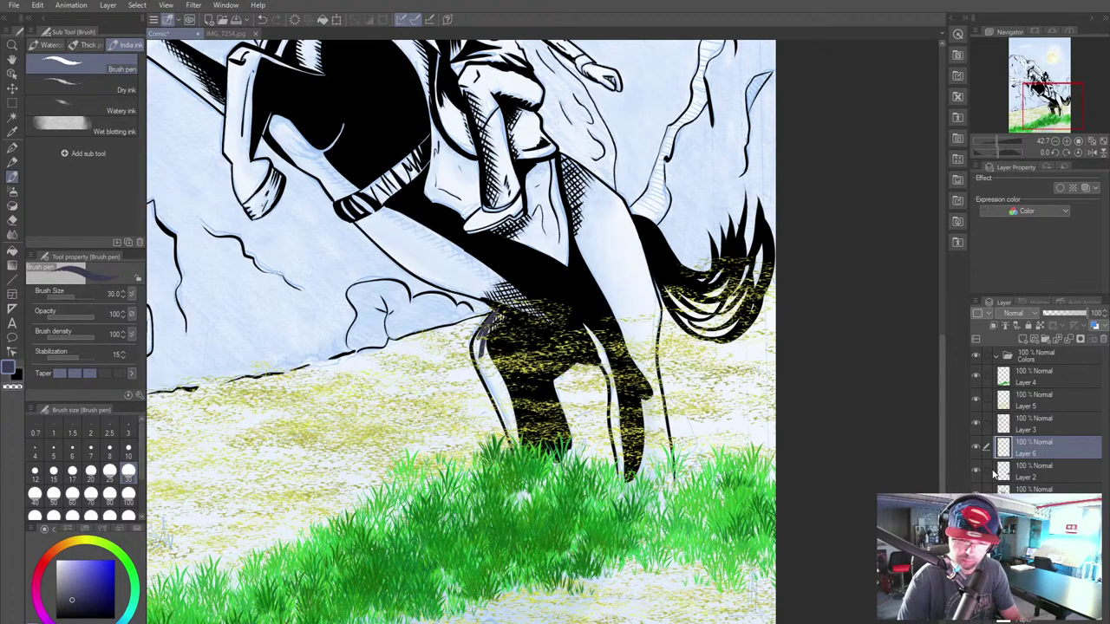
drag(1028, 455, 1032, 491)
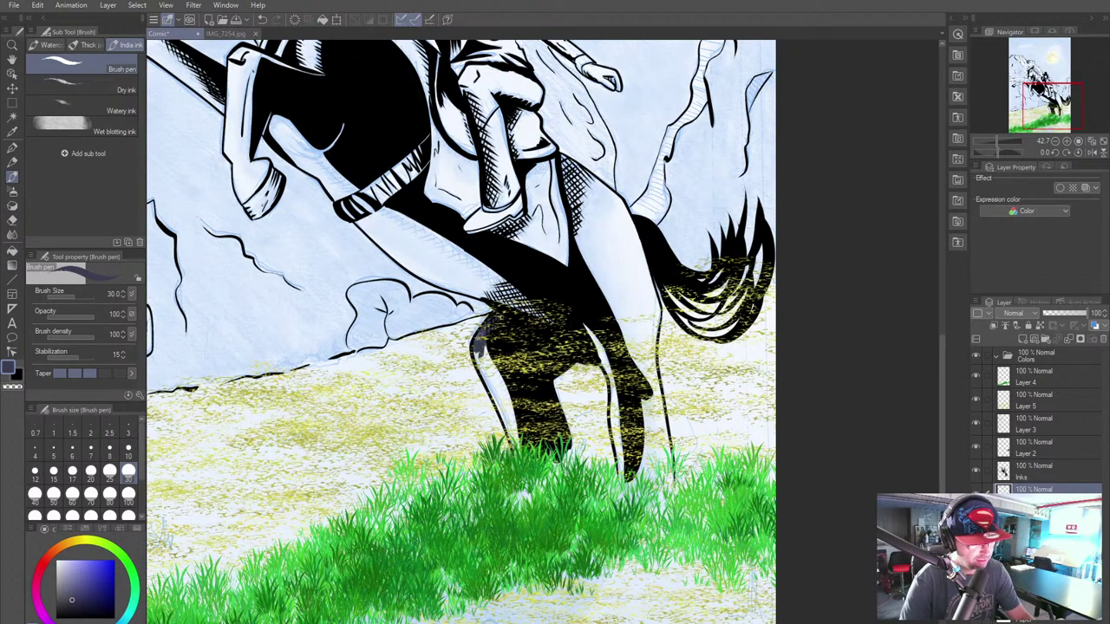
Step: Fill the uninked strip of the front-most hind leg with dark blue-grey, enlarging the Brush pen to 80
mouse_move(478, 364)
mouse_down()
mouse_move(515, 442)
mouse_move(485, 354)
mouse_up()
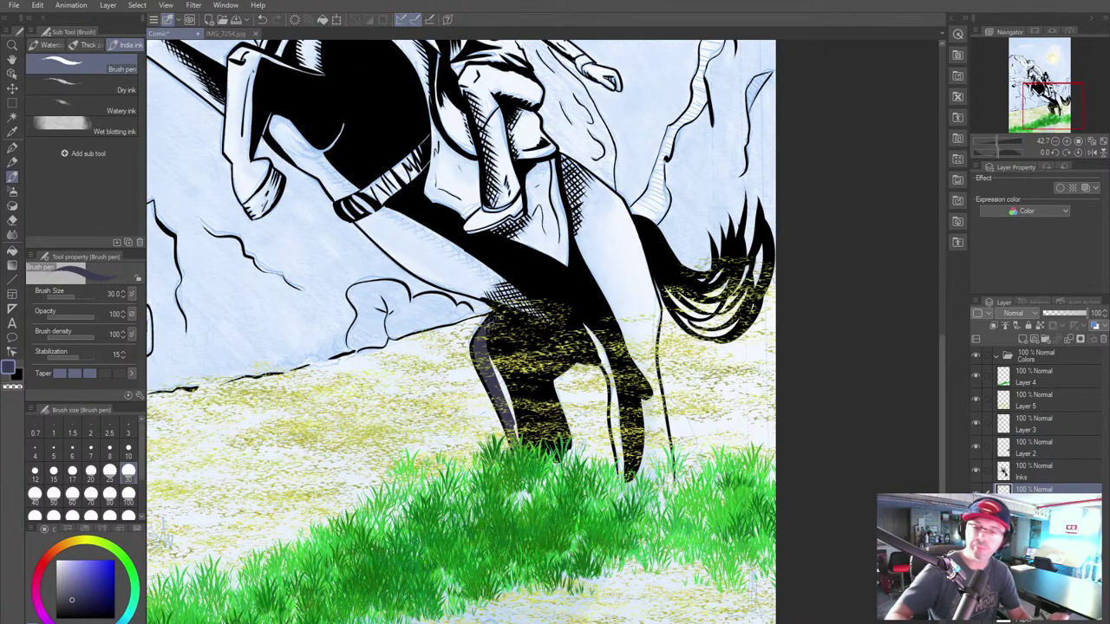
key(bracketright)
key(bracketright)
key(bracketright)
key(bracketright)
key(bracketright)
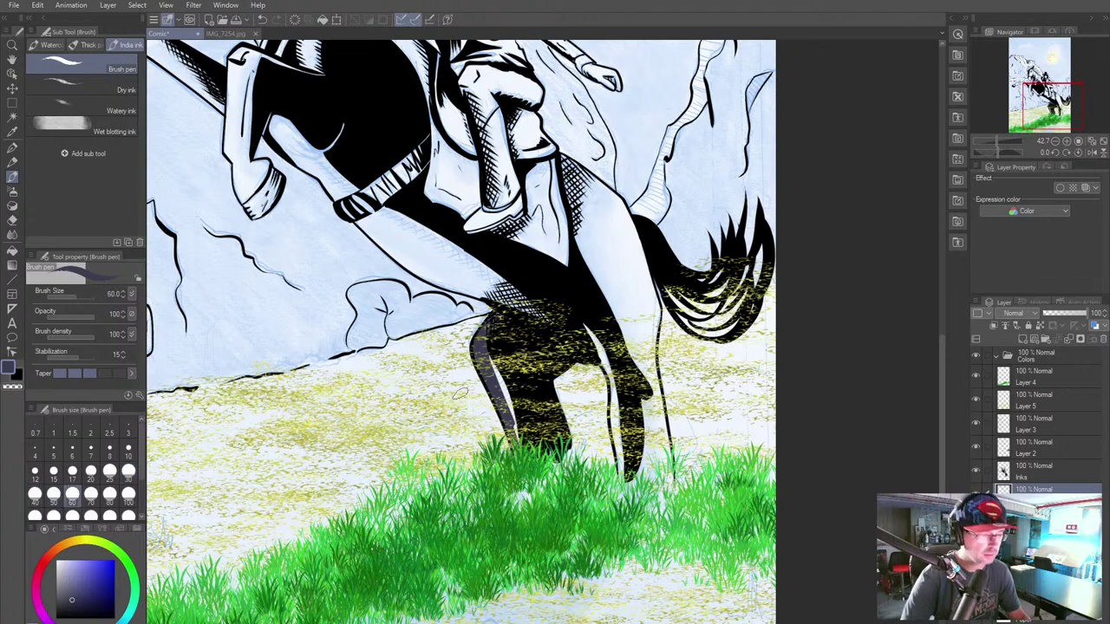
drag(490, 347, 529, 438)
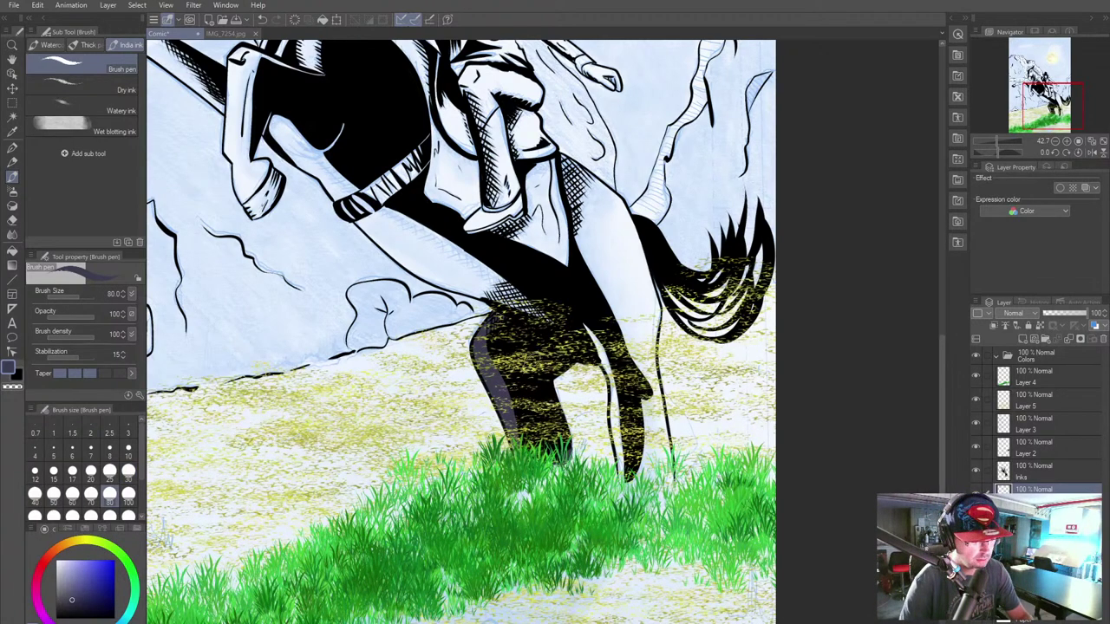
Step: Paint the lower part of the other hind leg dark blue-grey, from the knee down into the grass
drag(589, 322, 616, 390)
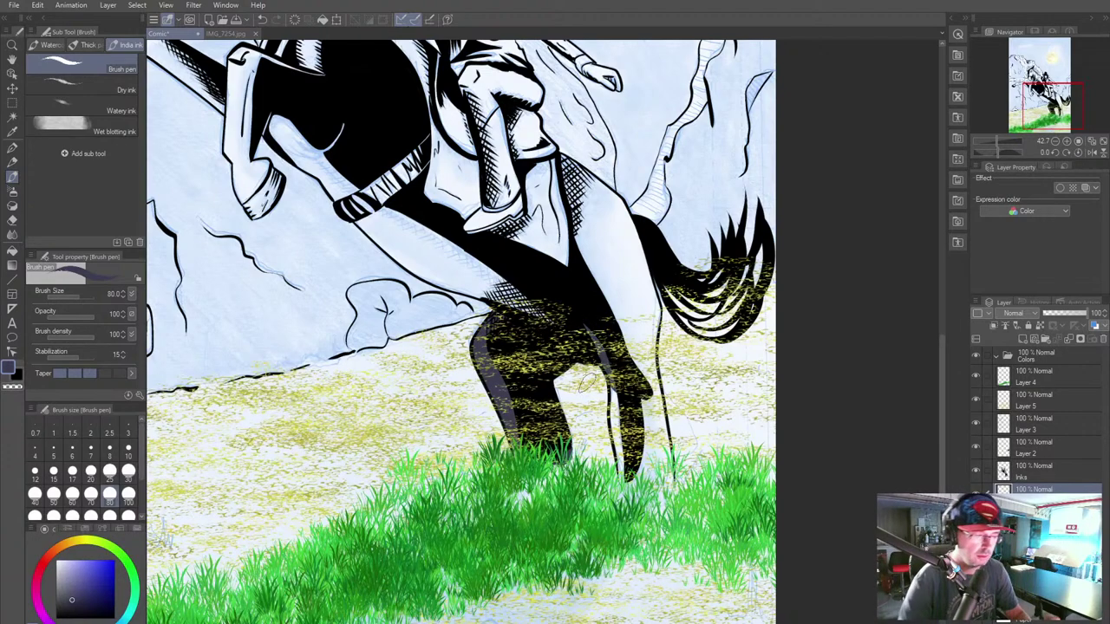
scroll(697, 499, up, 1)
drag(584, 311, 516, 274)
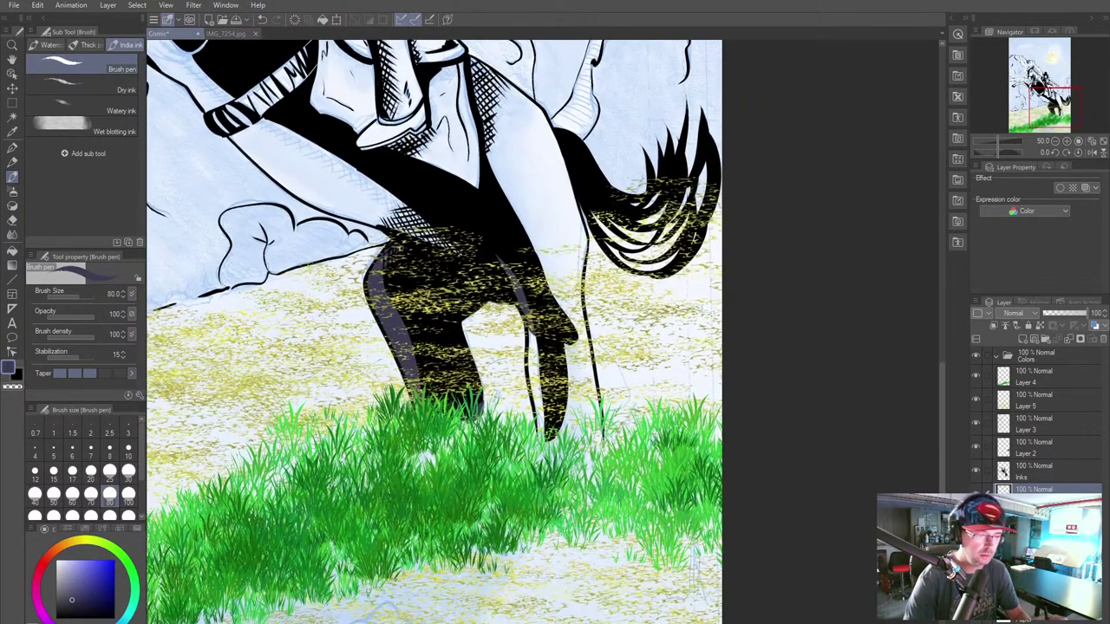
drag(538, 326, 547, 435)
mouse_move(548, 376)
mouse_down()
mouse_move(558, 437)
mouse_move(575, 430)
mouse_up()
mouse_move(582, 393)
mouse_down()
mouse_move(595, 456)
mouse_move(579, 305)
mouse_move(591, 378)
mouse_up()
drag(579, 307, 594, 382)
mouse_move(569, 341)
mouse_down()
mouse_move(576, 382)
mouse_move(570, 364)
mouse_up()
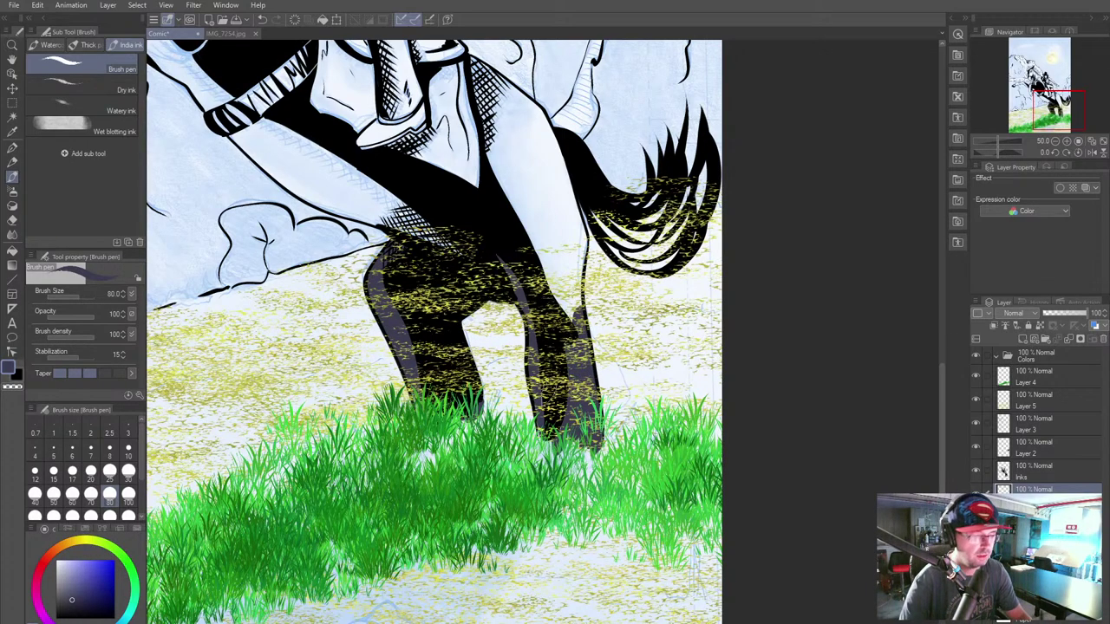
Step: Fill the horse's upper hind leg and haunch with dark blue-grey, from the lower leg up to the saddle blanket
drag(548, 262, 569, 310)
mouse_move(530, 230)
mouse_down()
mouse_move(576, 307)
mouse_move(573, 186)
mouse_move(524, 97)
mouse_move(473, 61)
mouse_move(514, 187)
mouse_up()
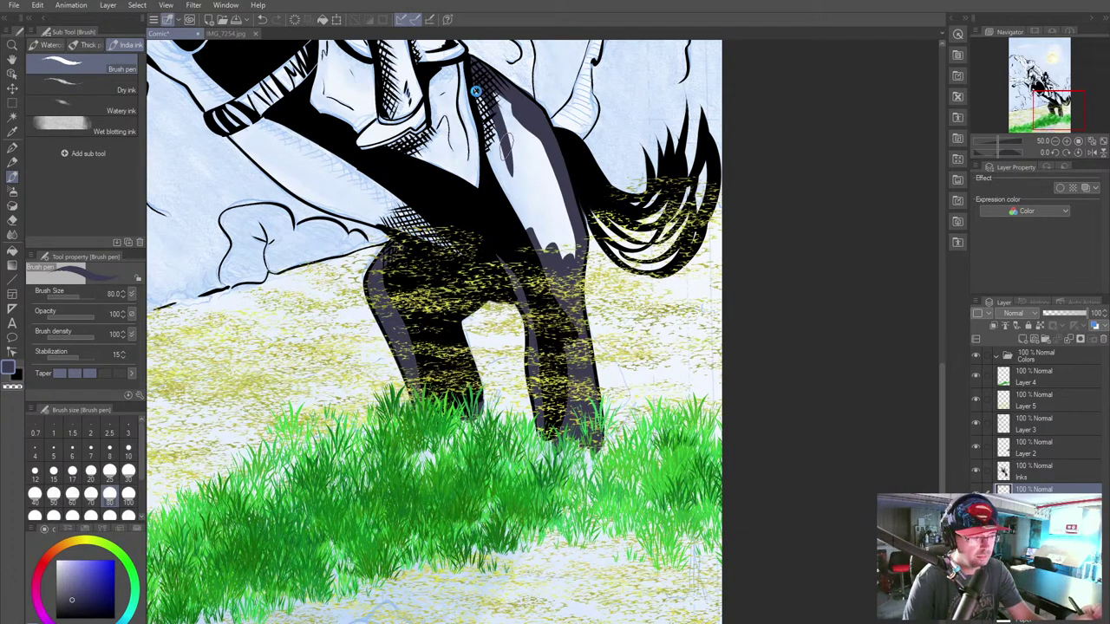
key(ctrl+z)
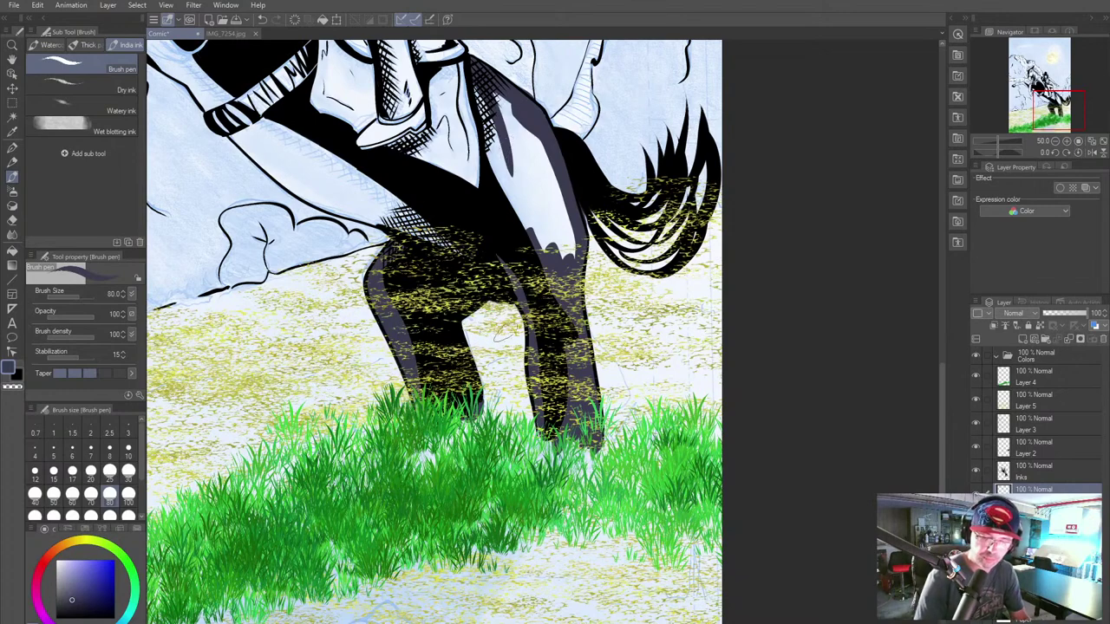
drag(475, 85, 501, 173)
mouse_move(495, 122)
mouse_down()
mouse_move(518, 217)
mouse_move(516, 196)
mouse_up()
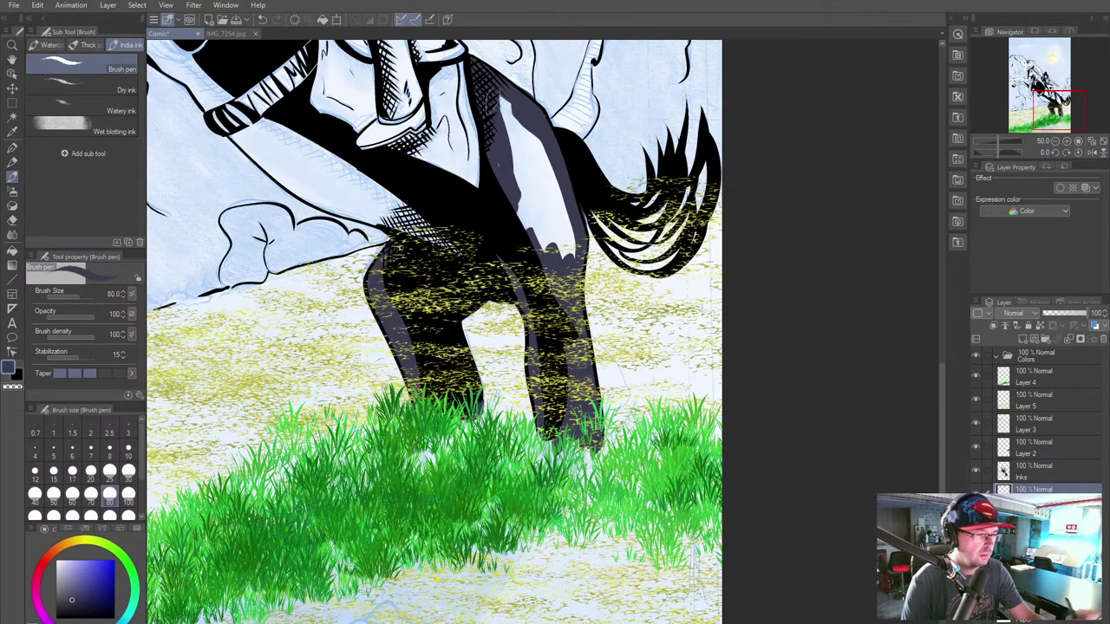
drag(500, 103, 521, 200)
drag(505, 102, 525, 191)
drag(522, 121, 542, 181)
mouse_move(536, 139)
mouse_down()
mouse_move(559, 252)
mouse_move(555, 178)
mouse_move(531, 208)
mouse_move(512, 139)
mouse_move(546, 224)
mouse_move(536, 232)
mouse_move(562, 243)
mouse_up()
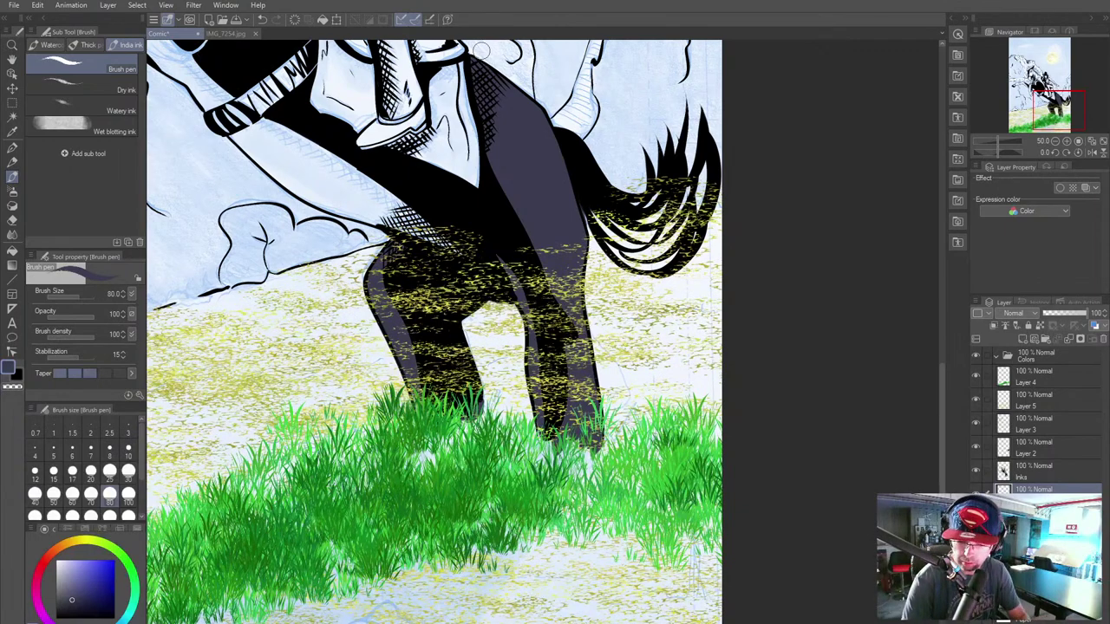
Step: Move the yellow ground layer beneath both the Inks layer and the horse colour layer
drag(1032, 405, 1020, 487)
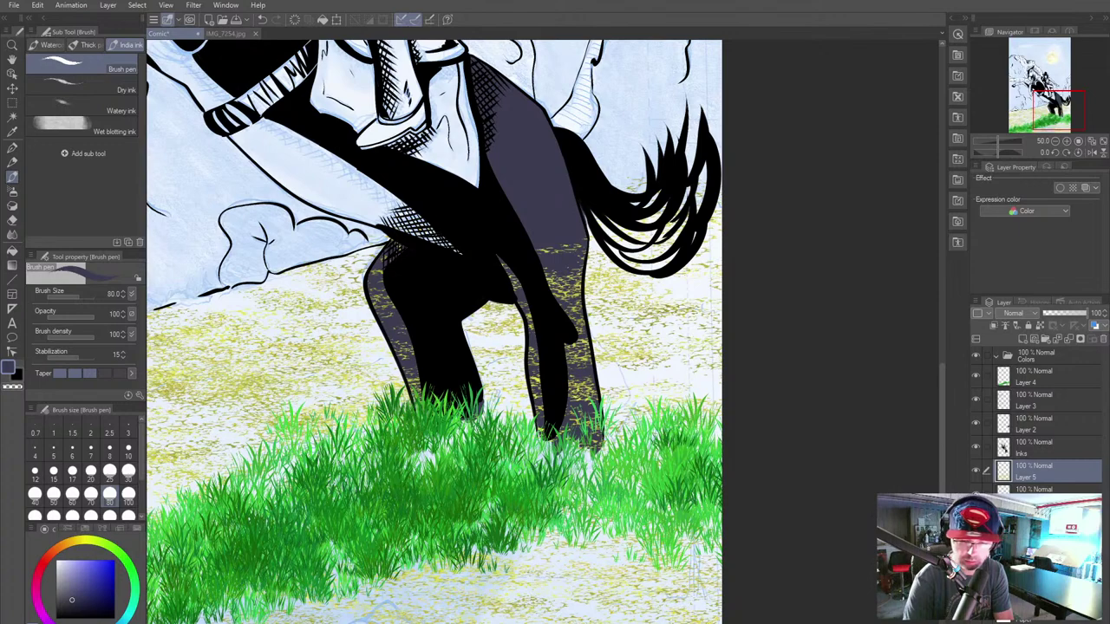
click(975, 471)
click(975, 471)
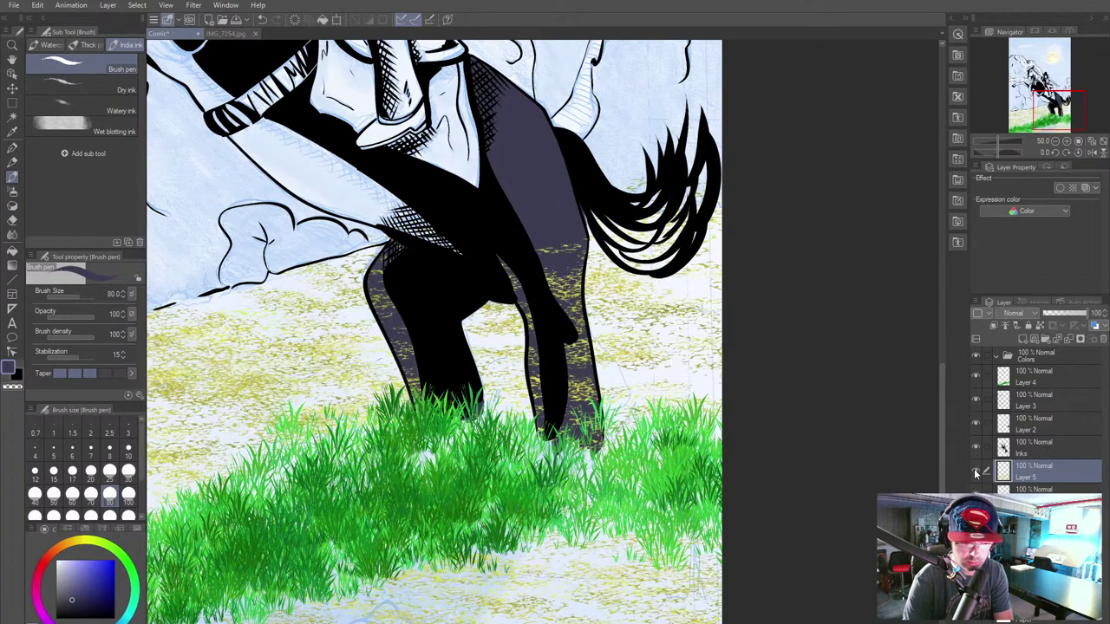
drag(1030, 472, 1029, 506)
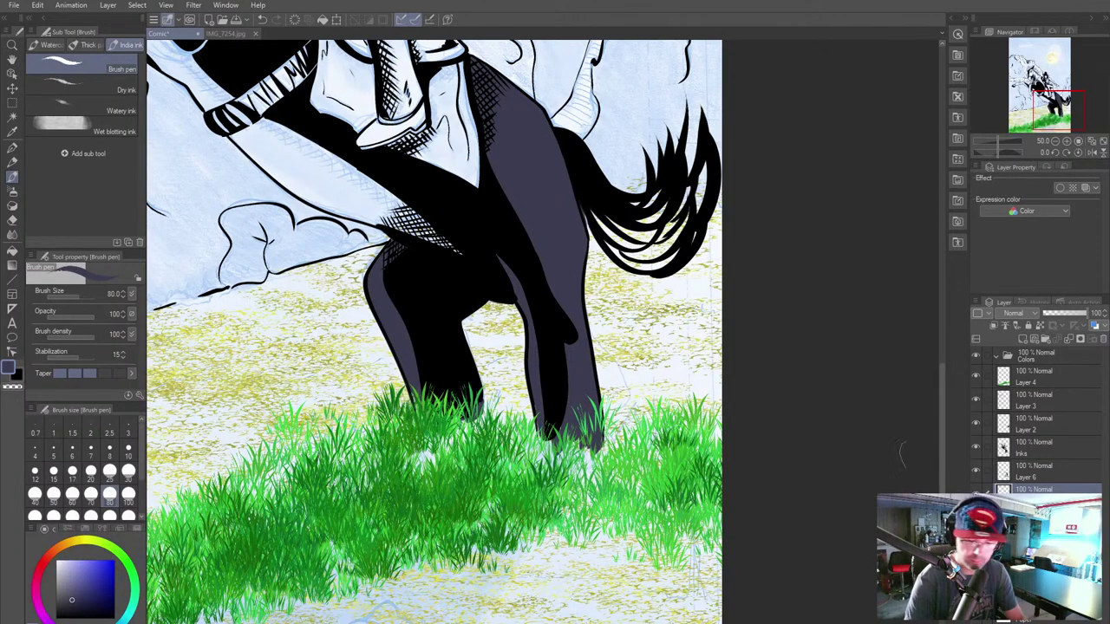
Step: Select the horse colour layer and fill the gaps between the tail's inked strands with dark blue-grey
click(1028, 475)
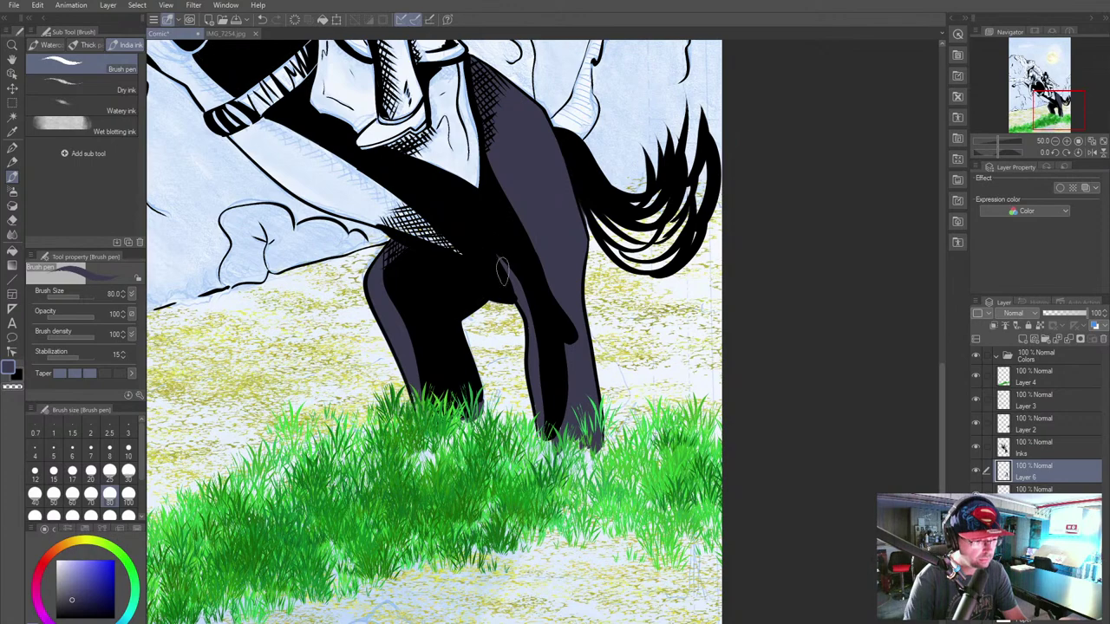
drag(543, 334, 449, 461)
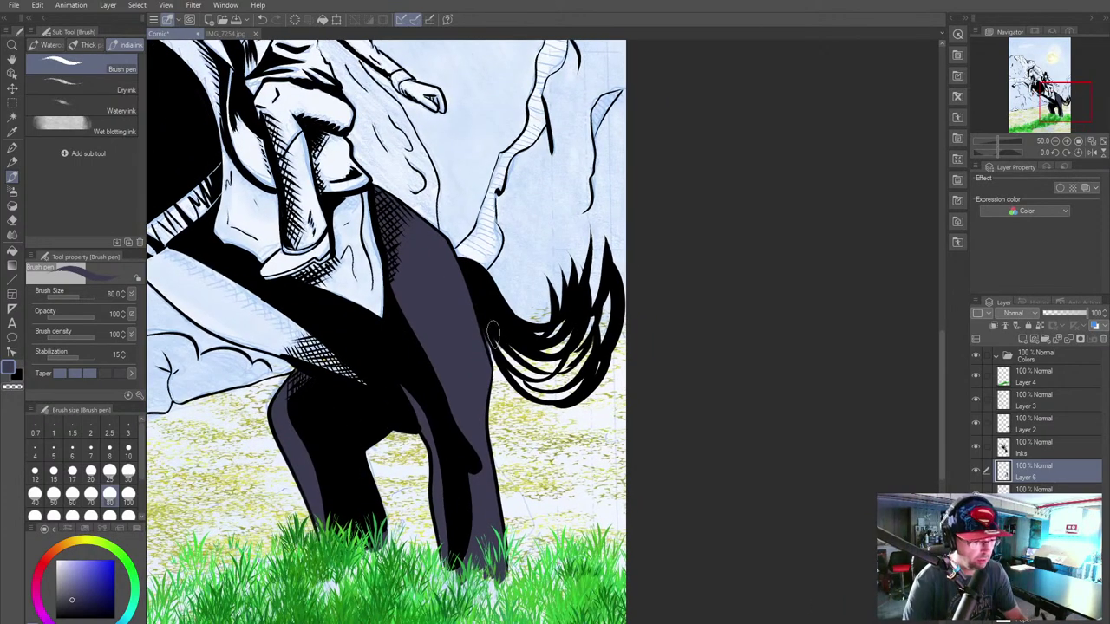
drag(495, 339, 559, 371)
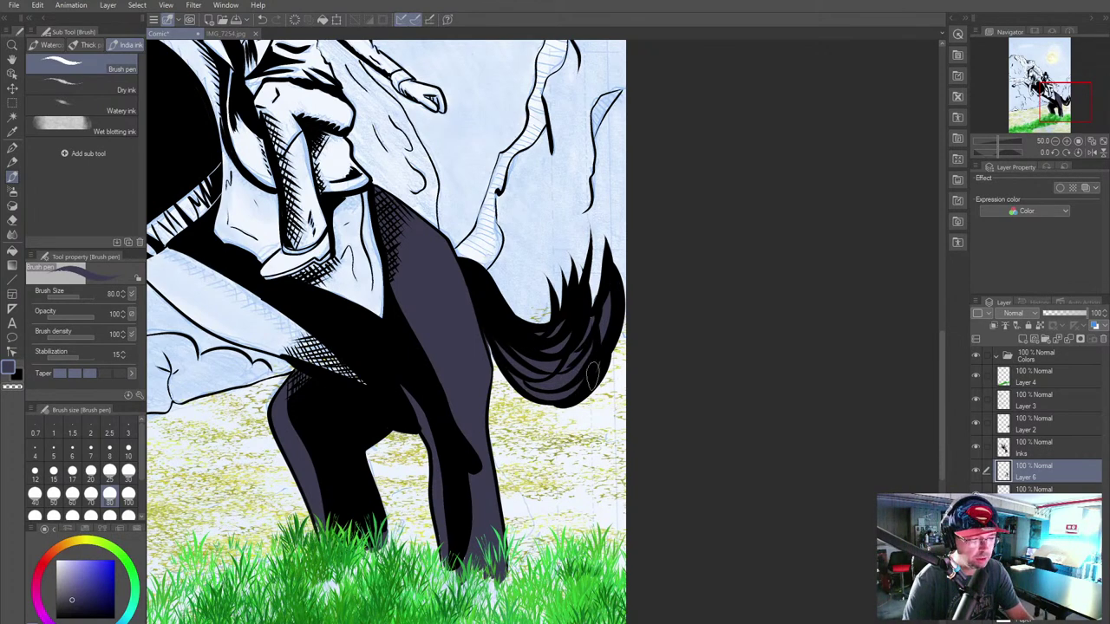
Step: Paint the horse's belly dark blue-grey between the striped girth strap and the hind leg
drag(357, 381, 523, 371)
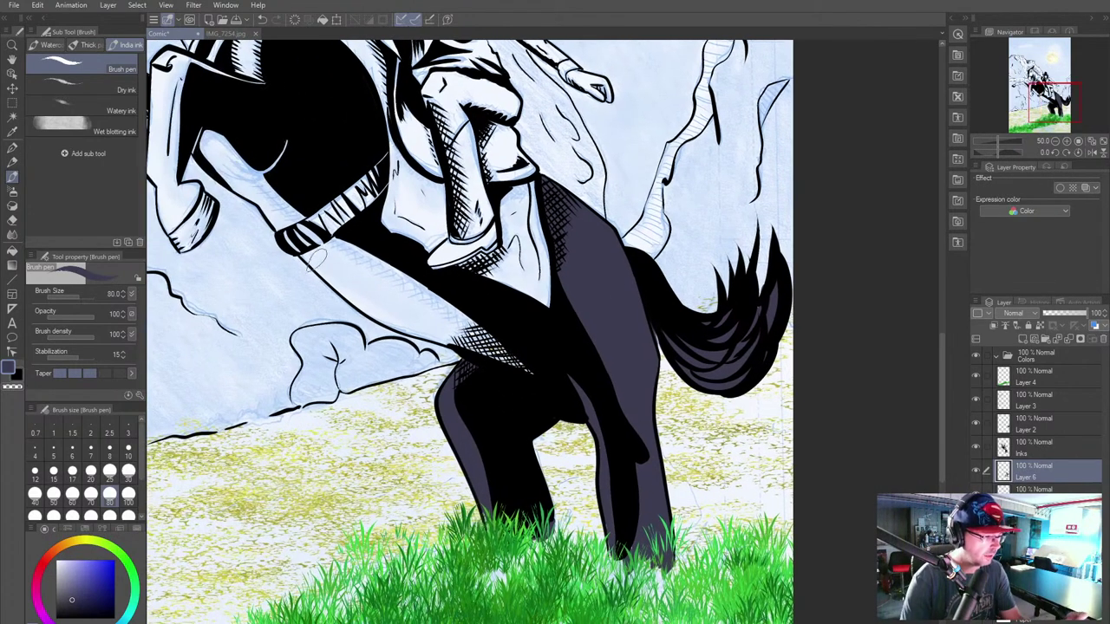
drag(314, 260, 512, 356)
mouse_move(399, 279)
mouse_down()
mouse_move(472, 317)
mouse_move(500, 361)
mouse_move(376, 281)
mouse_move(596, 357)
mouse_up()
scroll(482, 317, up, 2)
drag(500, 308, 594, 377)
mouse_move(477, 293)
mouse_down()
mouse_move(631, 387)
mouse_move(529, 299)
mouse_move(520, 277)
mouse_move(468, 265)
mouse_move(451, 275)
mouse_move(472, 261)
mouse_move(425, 244)
mouse_move(438, 274)
mouse_move(433, 265)
mouse_move(423, 286)
mouse_up()
Step: Fill the remaining bare strip along the horse's belly outline with dark blue-grey, using the G-pen at size 30
key(p)
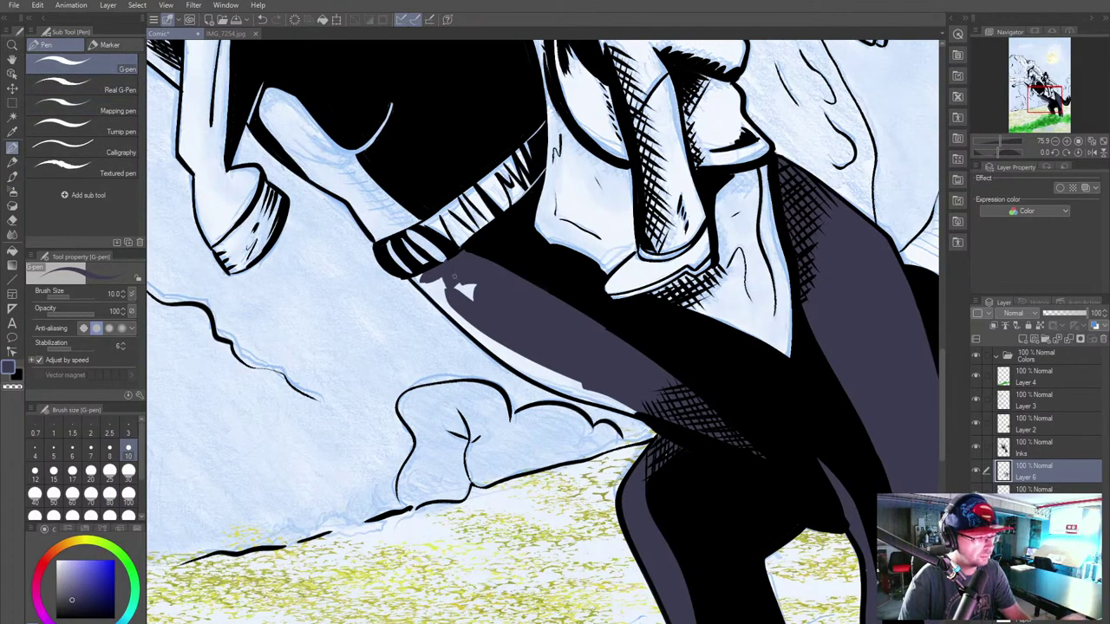
key(bracketright)
key(bracketright)
key(bracketright)
key(bracketright)
key(bracketright)
key(bracketright)
key(bracketright)
key(bracketright)
key(bracketleft)
key(bracketleft)
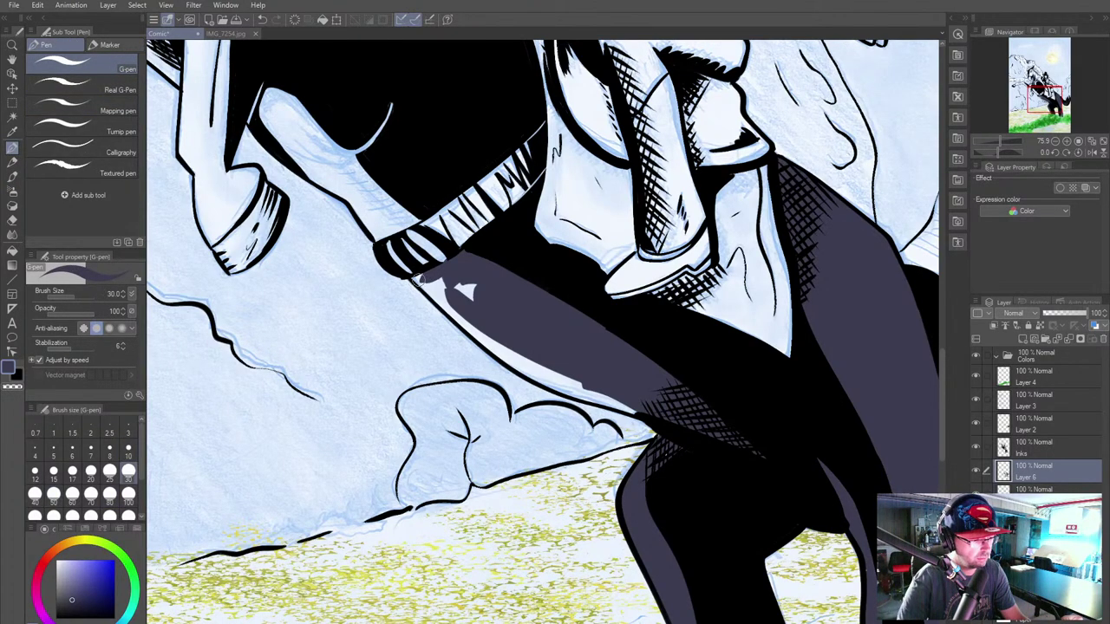
drag(414, 281, 482, 333)
key(ctrl+z)
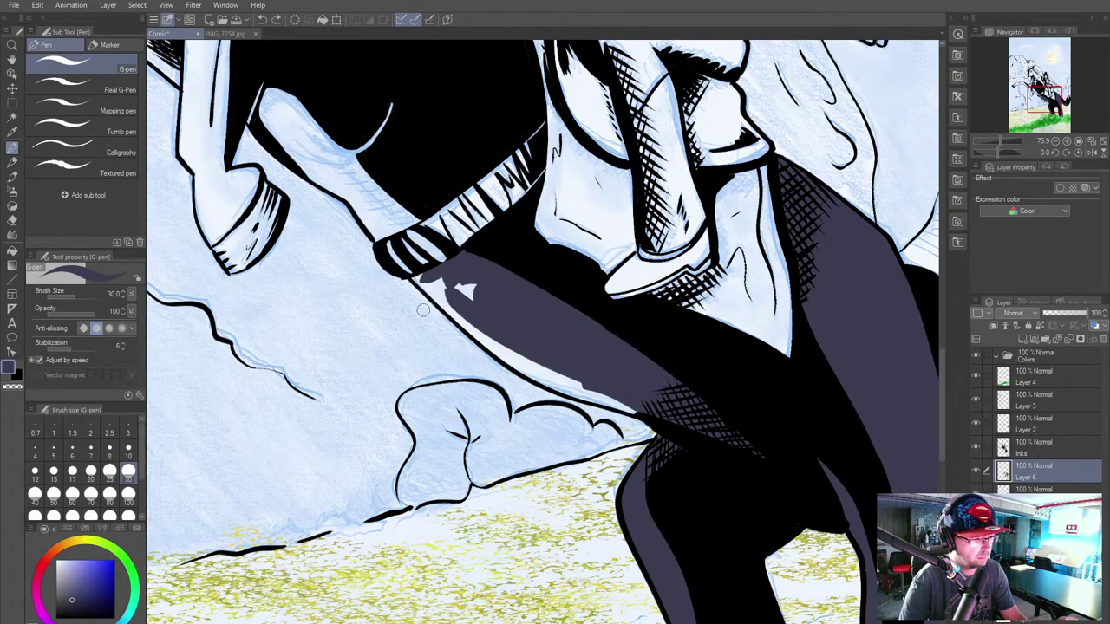
mouse_move(414, 276)
mouse_down()
mouse_move(506, 355)
mouse_move(429, 280)
mouse_move(449, 301)
mouse_move(494, 306)
mouse_move(497, 324)
mouse_move(439, 298)
mouse_move(545, 381)
mouse_move(639, 413)
mouse_move(514, 360)
mouse_move(593, 392)
mouse_up()
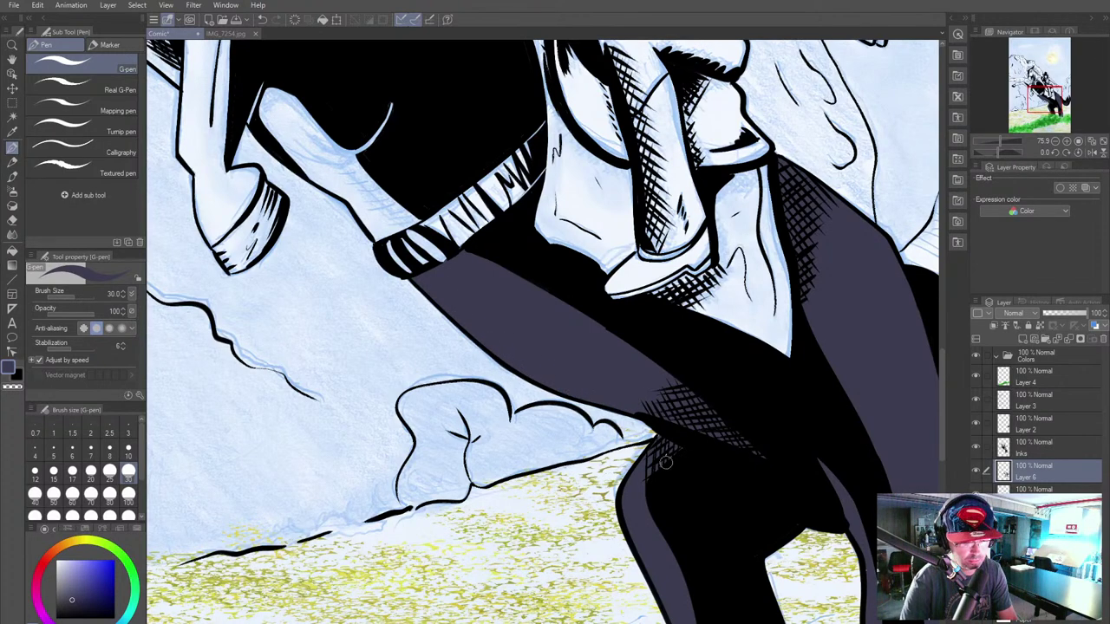
Step: Paint the area ahead of the striped girth dark blue-grey and trace the inside edges of the bent foreleg and hoof
mouse_move(456, 309)
mouse_down()
mouse_move(491, 365)
mouse_move(598, 405)
mouse_up()
mouse_move(552, 232)
mouse_down()
mouse_move(520, 282)
mouse_move(548, 238)
mouse_move(478, 246)
mouse_move(506, 283)
mouse_move(452, 224)
mouse_move(430, 231)
mouse_move(433, 257)
mouse_move(418, 247)
mouse_move(420, 259)
mouse_move(428, 211)
mouse_move(427, 250)
mouse_move(411, 247)
mouse_move(509, 324)
mouse_move(460, 291)
mouse_move(446, 263)
mouse_move(496, 303)
mouse_move(459, 257)
mouse_move(512, 307)
mouse_move(499, 275)
mouse_move(578, 345)
mouse_move(546, 356)
mouse_move(491, 303)
mouse_move(537, 363)
mouse_move(562, 354)
mouse_move(565, 329)
mouse_move(534, 338)
mouse_up()
drag(420, 299, 377, 360)
mouse_move(420, 300)
mouse_down()
mouse_move(438, 340)
mouse_move(397, 395)
mouse_move(364, 334)
mouse_move(344, 221)
mouse_move(357, 101)
mouse_move(517, 137)
mouse_up()
mouse_move(396, 117)
mouse_down()
mouse_move(387, 307)
mouse_move(408, 297)
mouse_up()
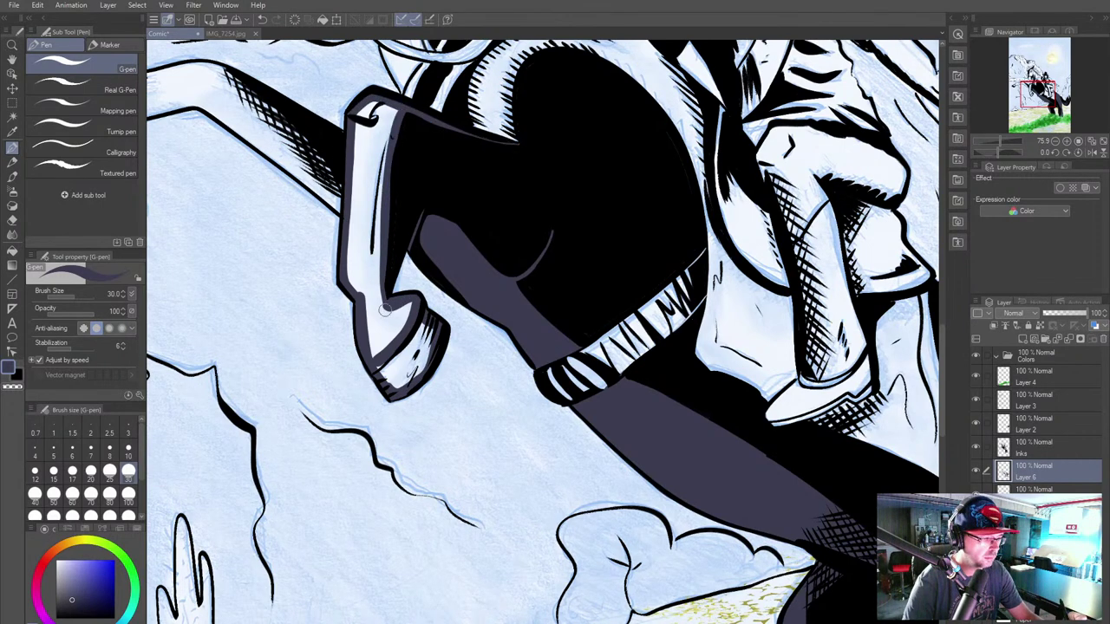
Step: Fill the bent foreleg and its hoof with dark blue-grey and cover the thin seams with the G-pen
click(12, 250)
click(382, 334)
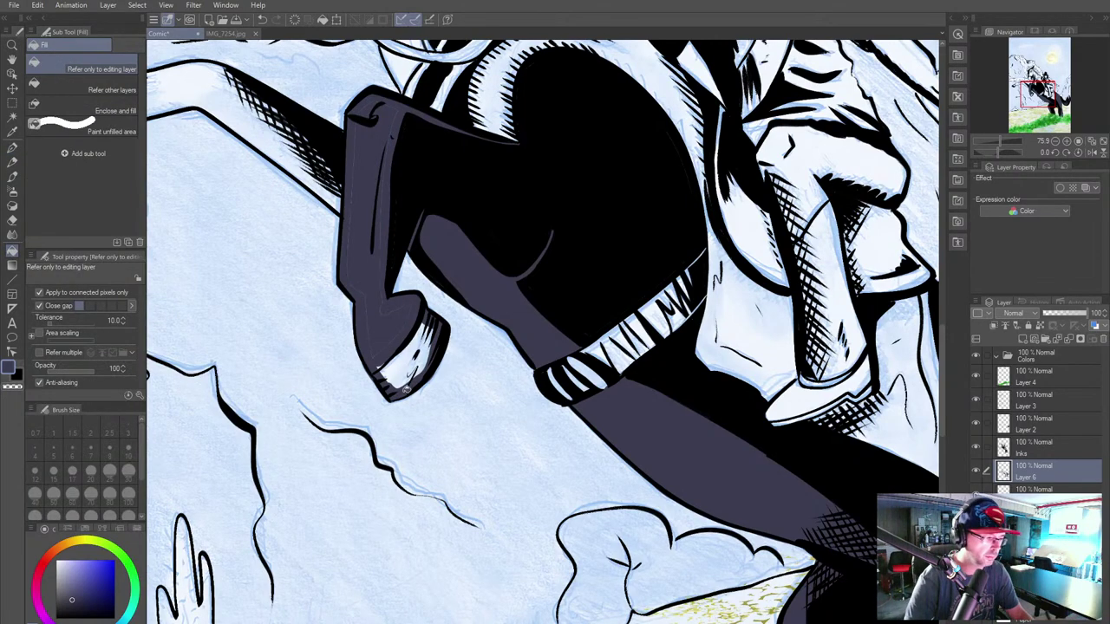
click(409, 363)
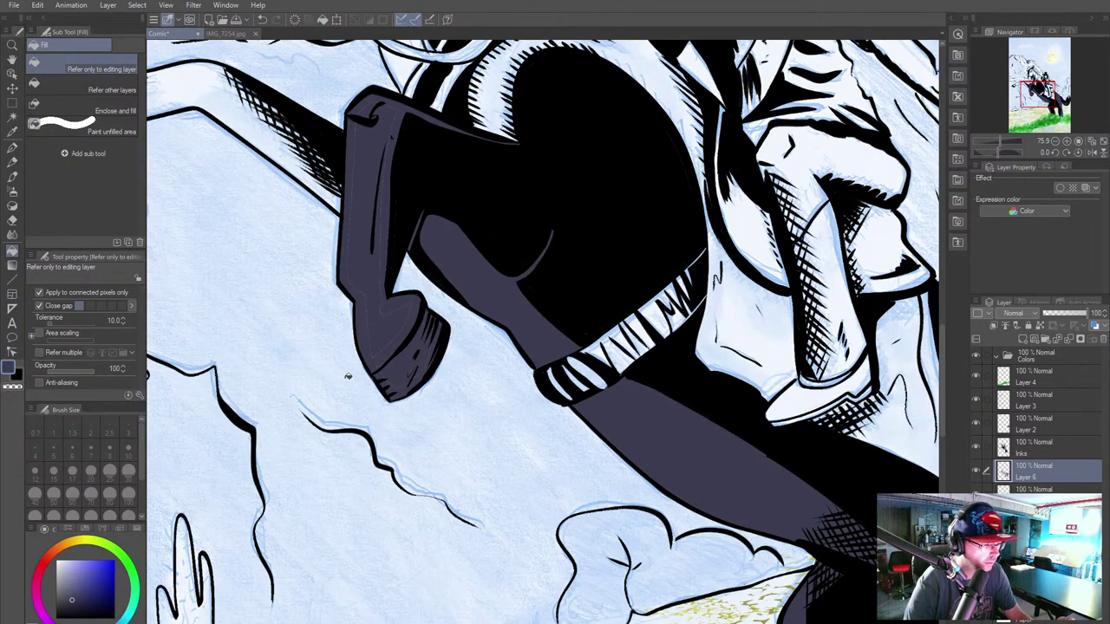
click(12, 176)
click(12, 147)
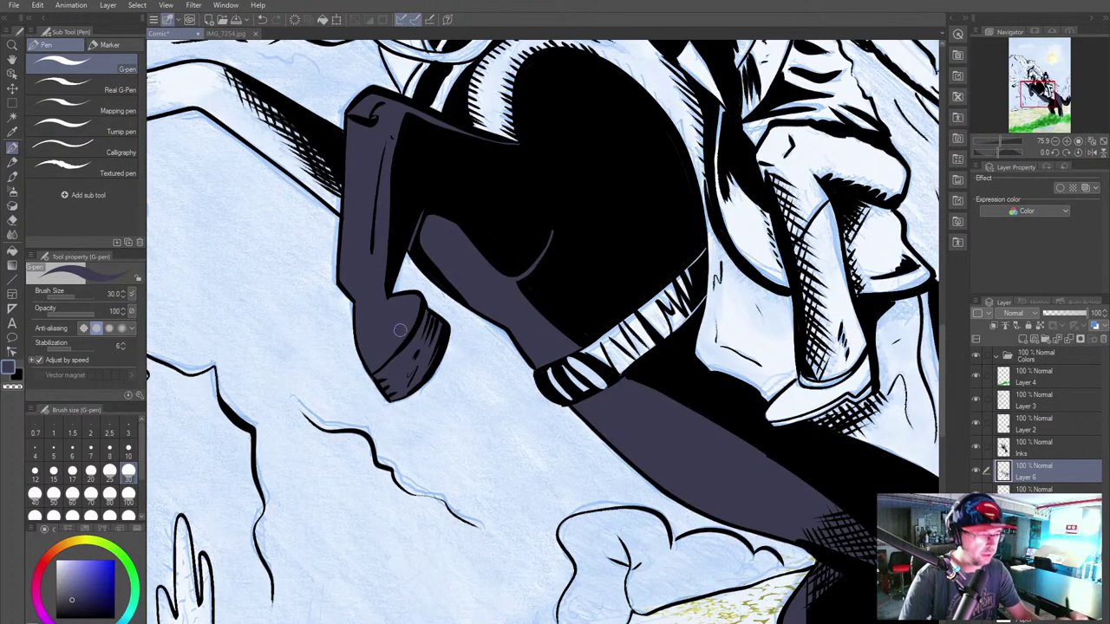
Step: Paint the outstretched foreleg and its hoof dark blue-grey with the G-pen, from the hoof back to the bent leg
drag(320, 288, 627, 399)
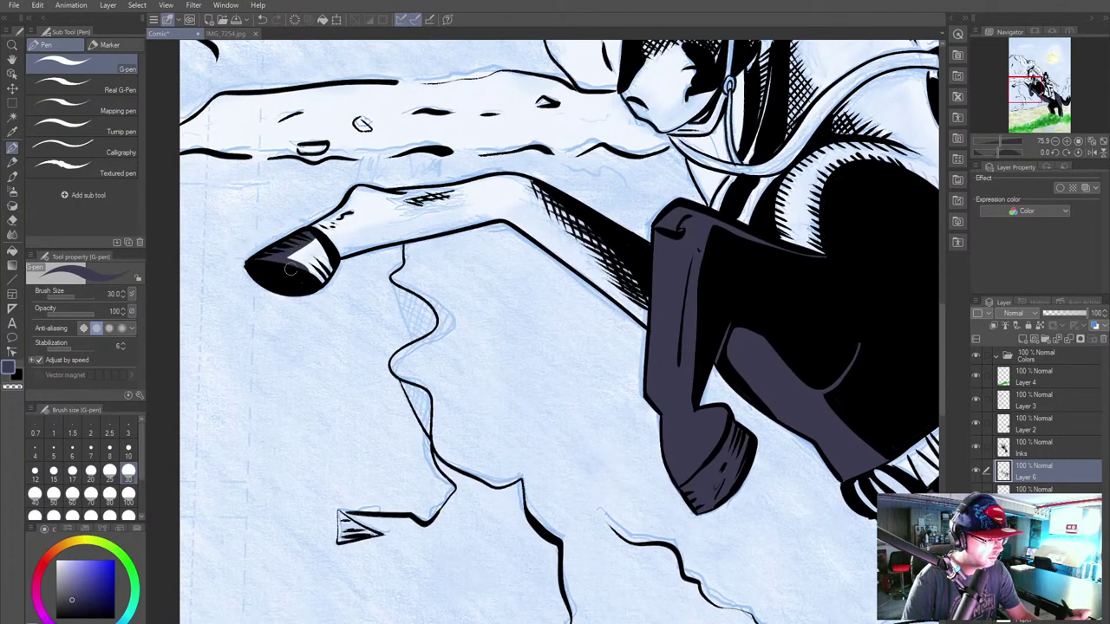
mouse_move(316, 283)
mouse_down()
mouse_move(332, 257)
mouse_move(301, 275)
mouse_move(319, 262)
mouse_move(297, 263)
mouse_move(311, 250)
mouse_move(319, 269)
mouse_move(319, 223)
mouse_move(363, 190)
mouse_move(507, 181)
mouse_move(564, 200)
mouse_up()
mouse_move(318, 225)
mouse_down()
mouse_move(332, 245)
mouse_move(490, 219)
mouse_move(633, 308)
mouse_move(597, 250)
mouse_move(521, 189)
mouse_up()
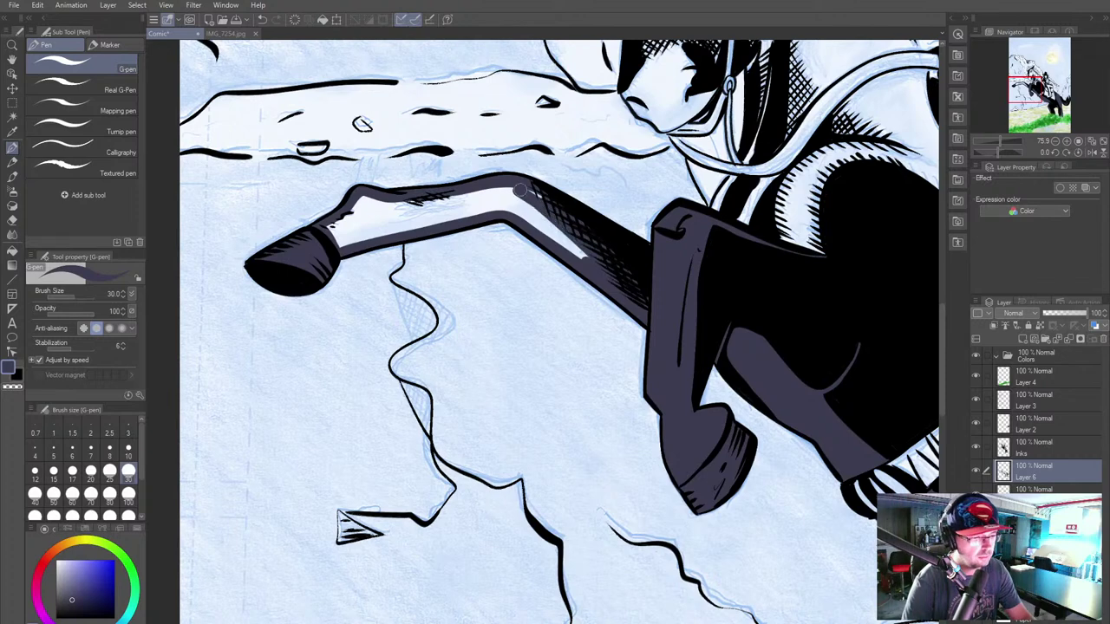
mouse_move(593, 248)
mouse_down()
mouse_move(515, 198)
mouse_move(531, 230)
mouse_move(511, 211)
mouse_move(422, 209)
mouse_move(427, 221)
mouse_move(400, 202)
mouse_move(409, 227)
mouse_move(329, 250)
mouse_move(343, 239)
mouse_move(317, 234)
mouse_move(364, 200)
mouse_up()
mouse_move(323, 242)
mouse_down()
mouse_move(366, 205)
mouse_move(345, 243)
mouse_up()
Step: Outline the horse's chest and shoulder below the rein in dark blue-grey and flood-fill the enclosed area
drag(677, 359, 424, 389)
drag(512, 292, 420, 412)
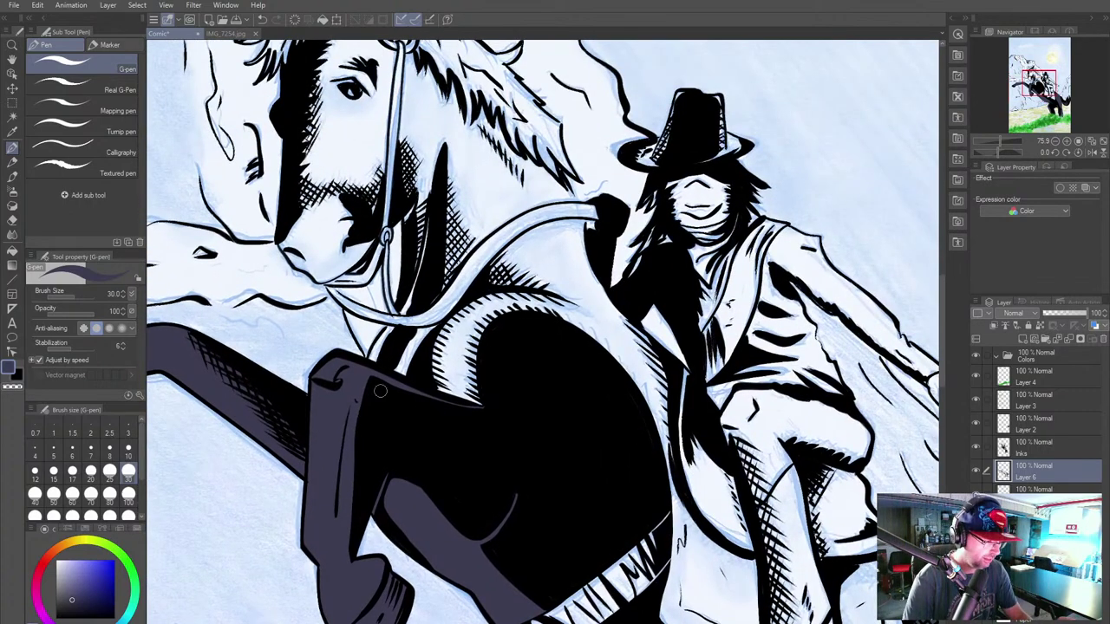
mouse_move(370, 368)
mouse_down()
mouse_move(390, 329)
mouse_move(431, 329)
mouse_move(399, 360)
mouse_move(411, 351)
mouse_move(402, 382)
mouse_move(416, 357)
mouse_move(414, 373)
mouse_move(467, 399)
mouse_move(429, 372)
mouse_move(450, 318)
mouse_up()
mouse_move(471, 390)
mouse_down()
mouse_move(488, 335)
mouse_move(536, 309)
mouse_move(607, 347)
mouse_up()
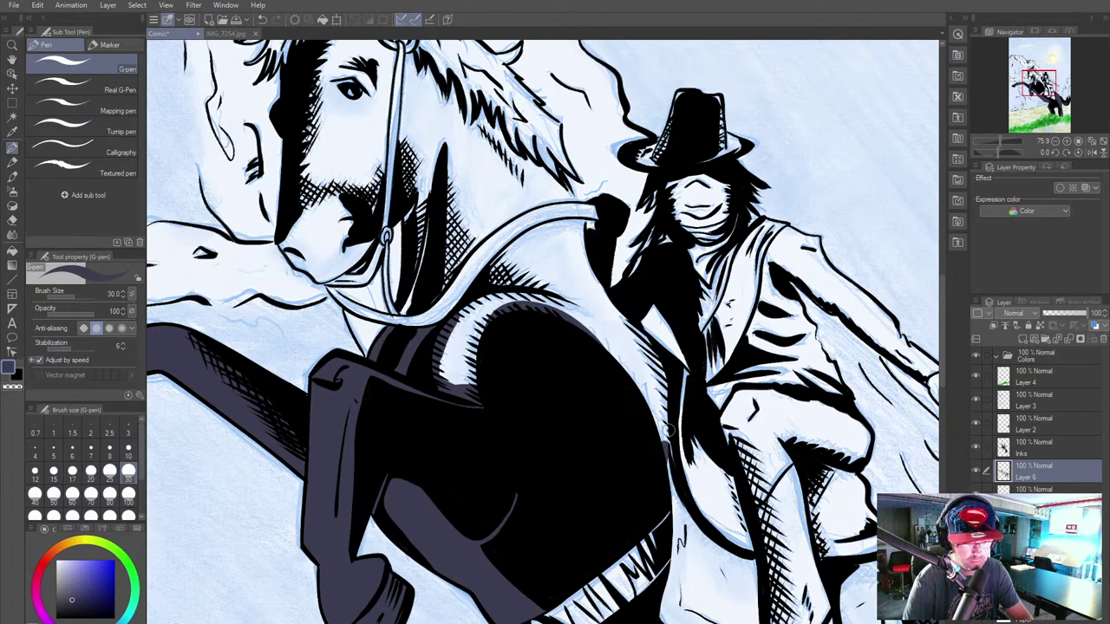
mouse_move(667, 432)
mouse_down()
mouse_move(661, 364)
mouse_move(588, 289)
mouse_move(584, 276)
mouse_move(616, 313)
mouse_move(586, 266)
mouse_move(579, 225)
mouse_move(519, 241)
mouse_move(453, 339)
mouse_move(468, 305)
mouse_move(439, 383)
mouse_up()
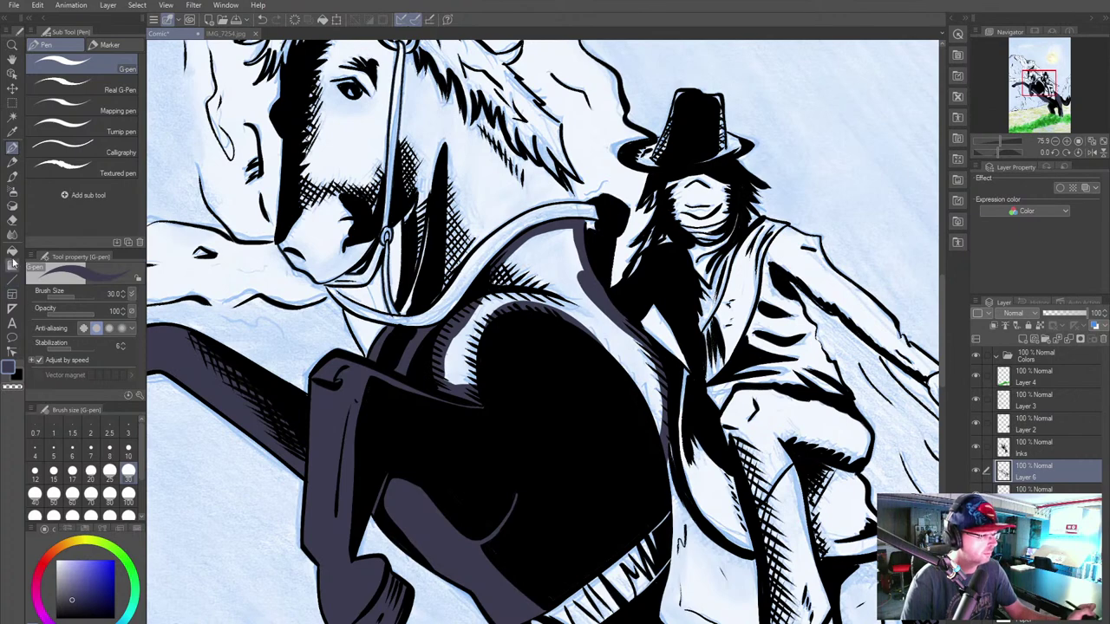
click(12, 251)
click(529, 276)
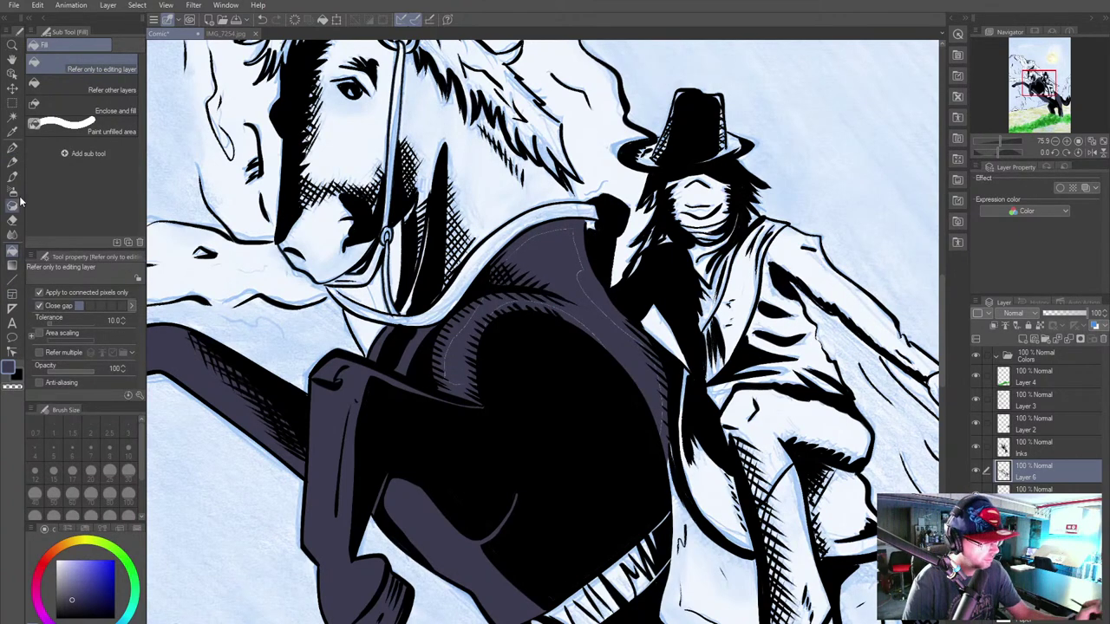
Step: Cover the pale seams left in the chest and shoulder fill with the G-pen at size 100
click(12, 148)
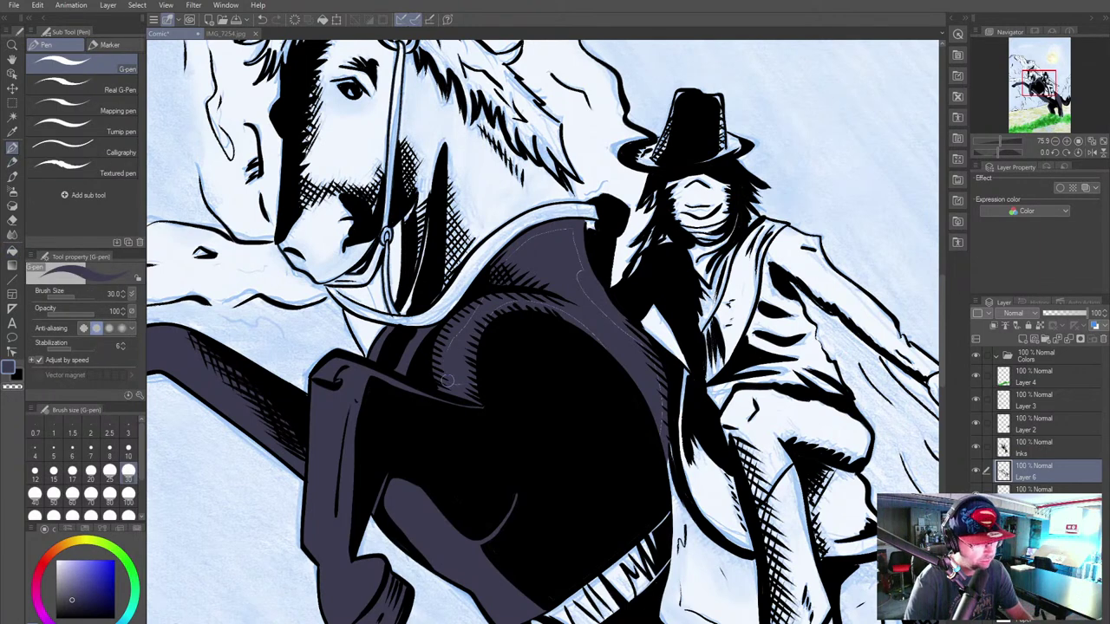
key(bracketright)
key(bracketright)
key(bracketright)
key(bracketright)
key(bracketright)
drag(448, 360, 507, 284)
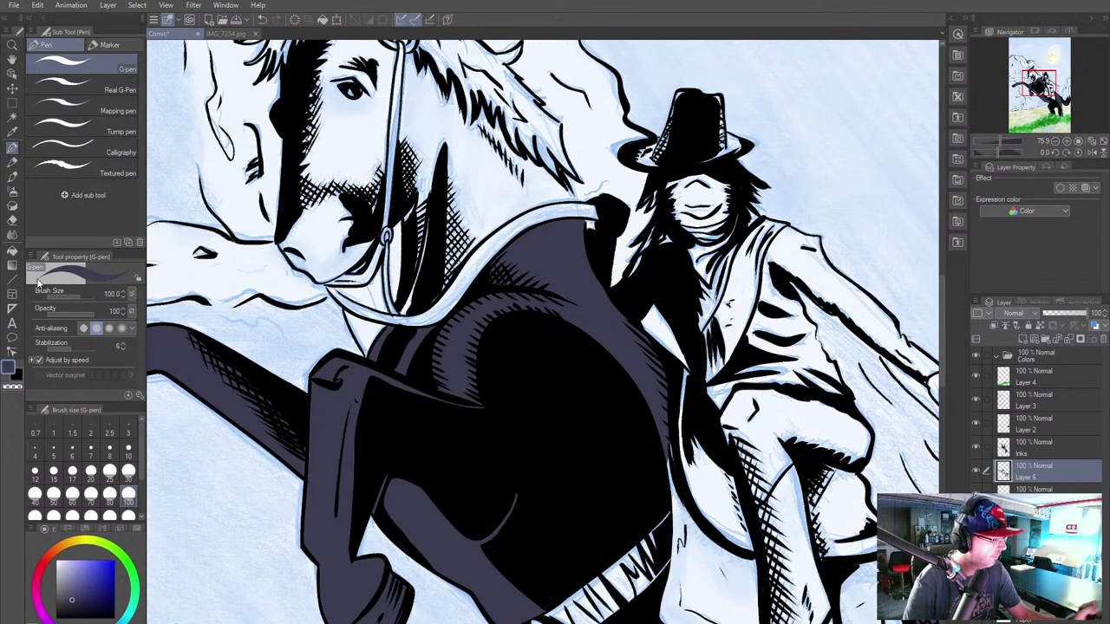
Step: Turn off the G-pen's anti-aliasing and paint a dark blue-grey patch on the neck beside the hatching
click(84, 330)
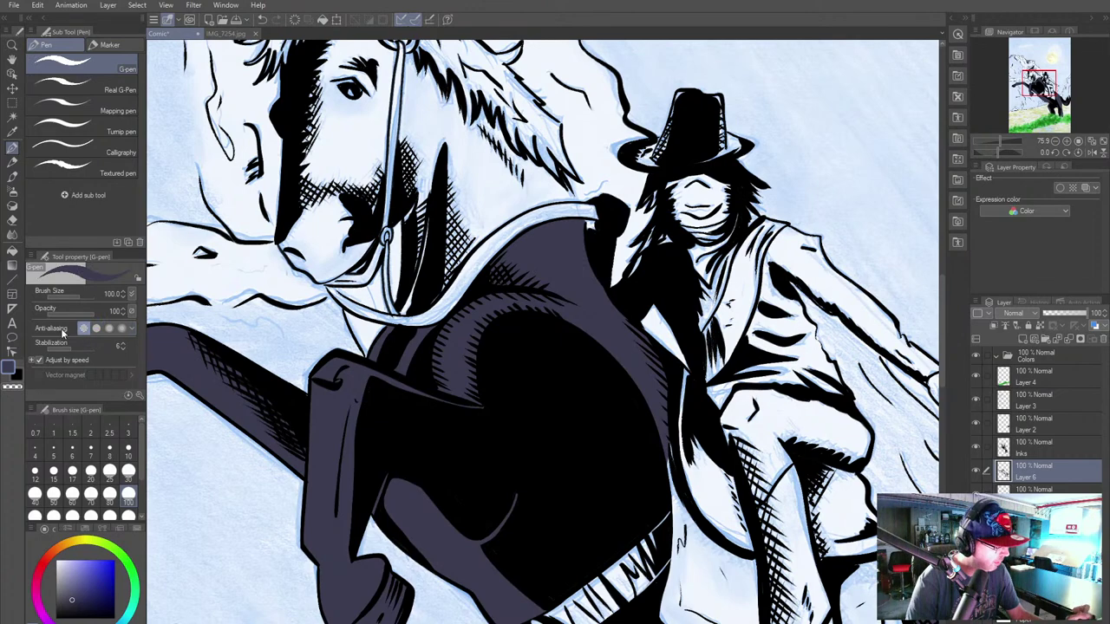
drag(463, 171, 458, 218)
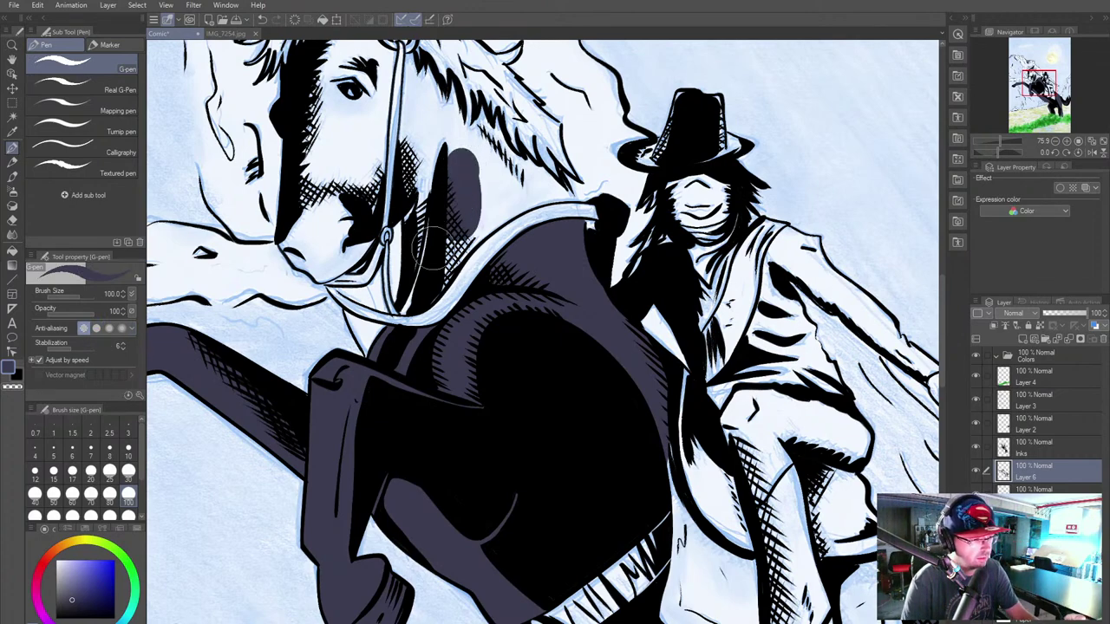
drag(407, 369, 456, 511)
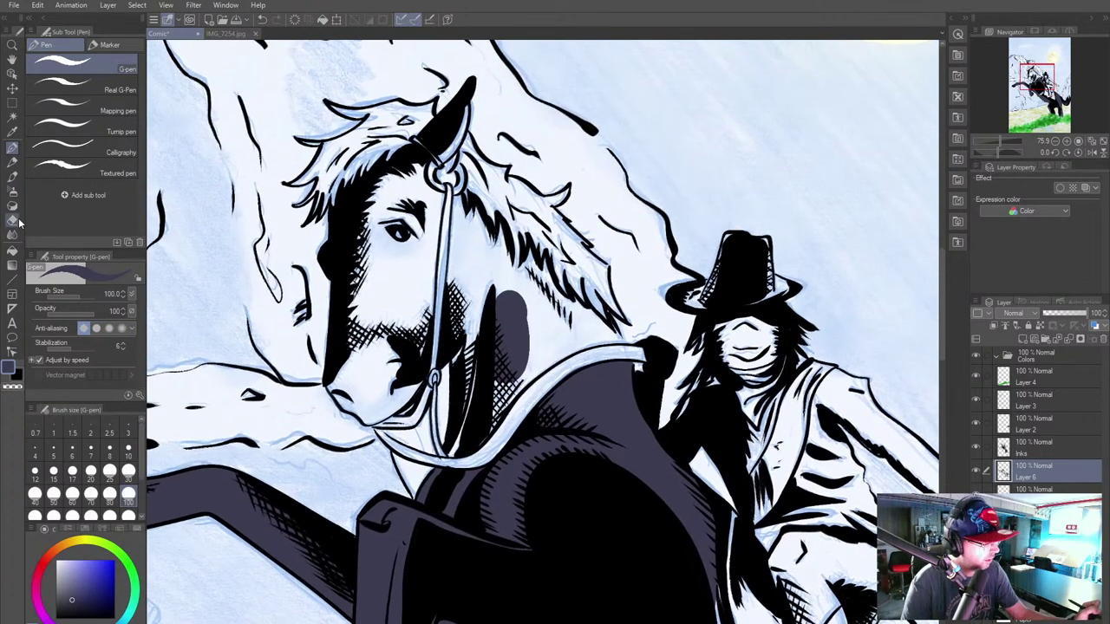
Step: Paint the base of the neck dark blue-grey along the rein as far as the mane, with the G-pen at size 40
click(14, 250)
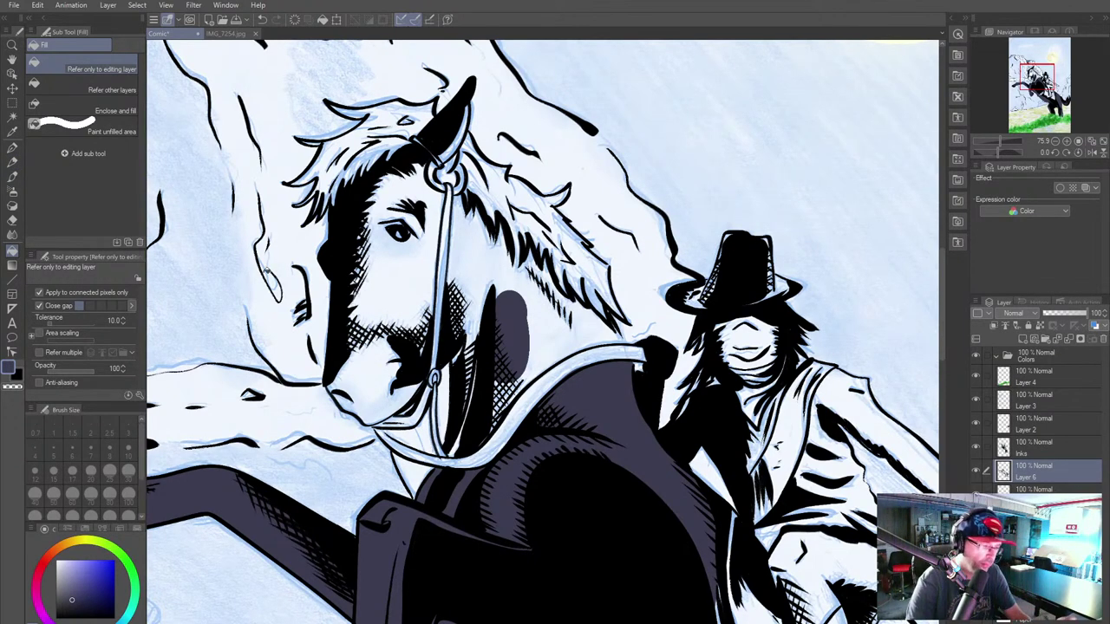
click(12, 176)
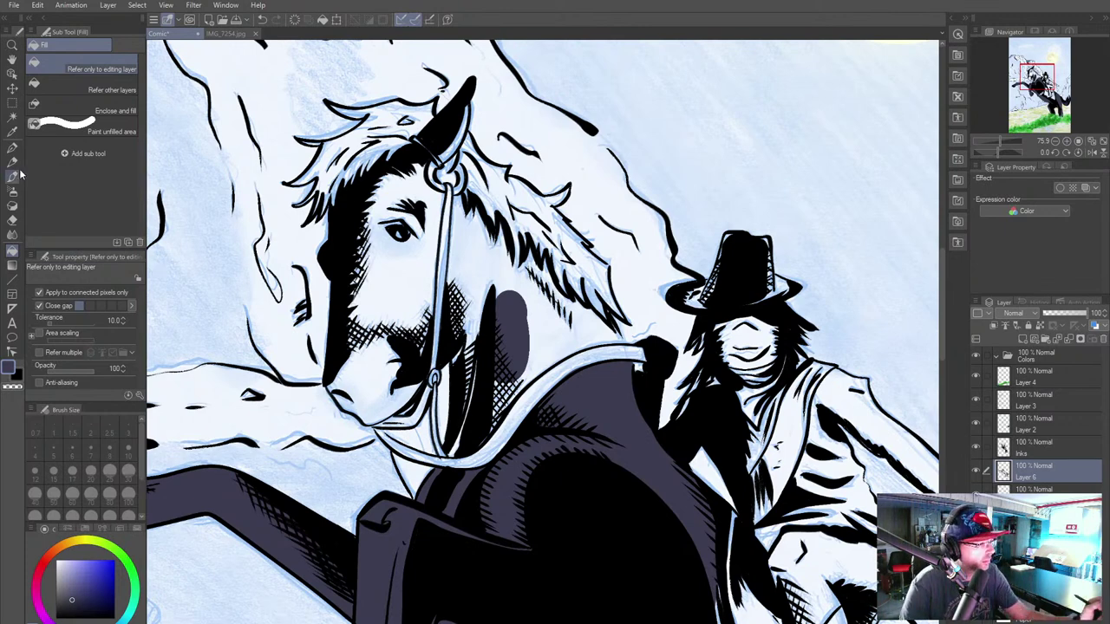
key(p)
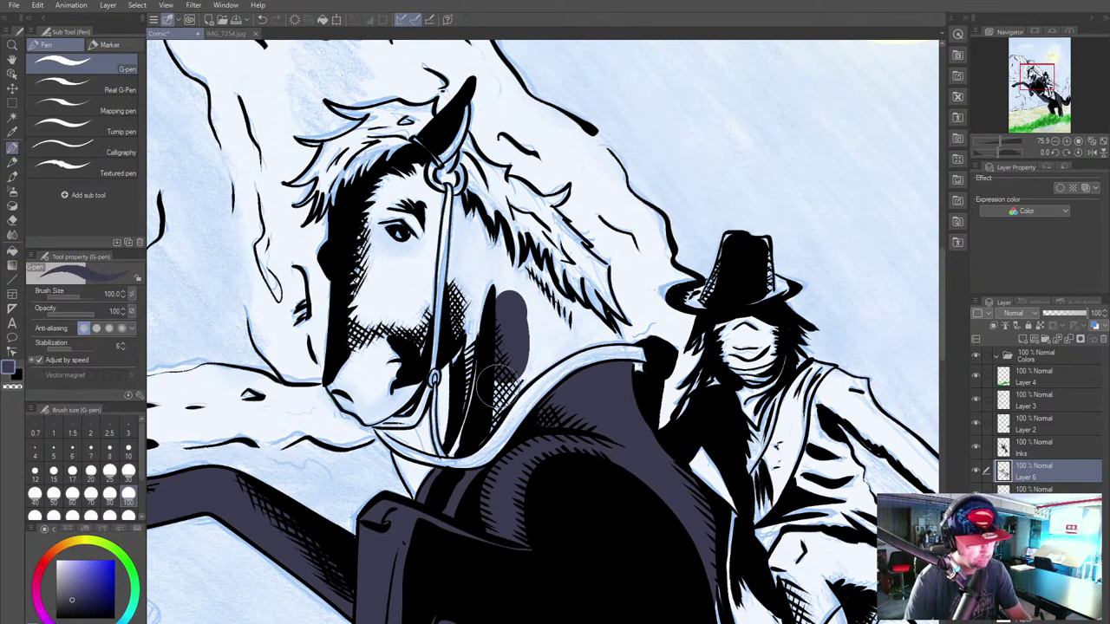
key(bracketleft)
key(bracketleft)
key(bracketleft)
key(bracketleft)
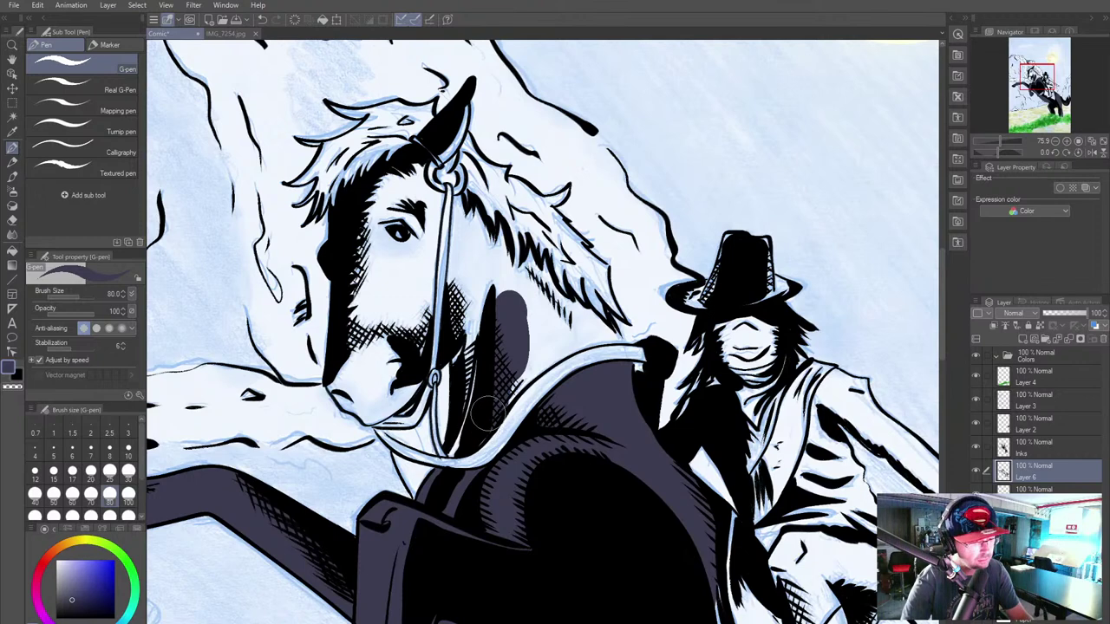
key(bracketleft)
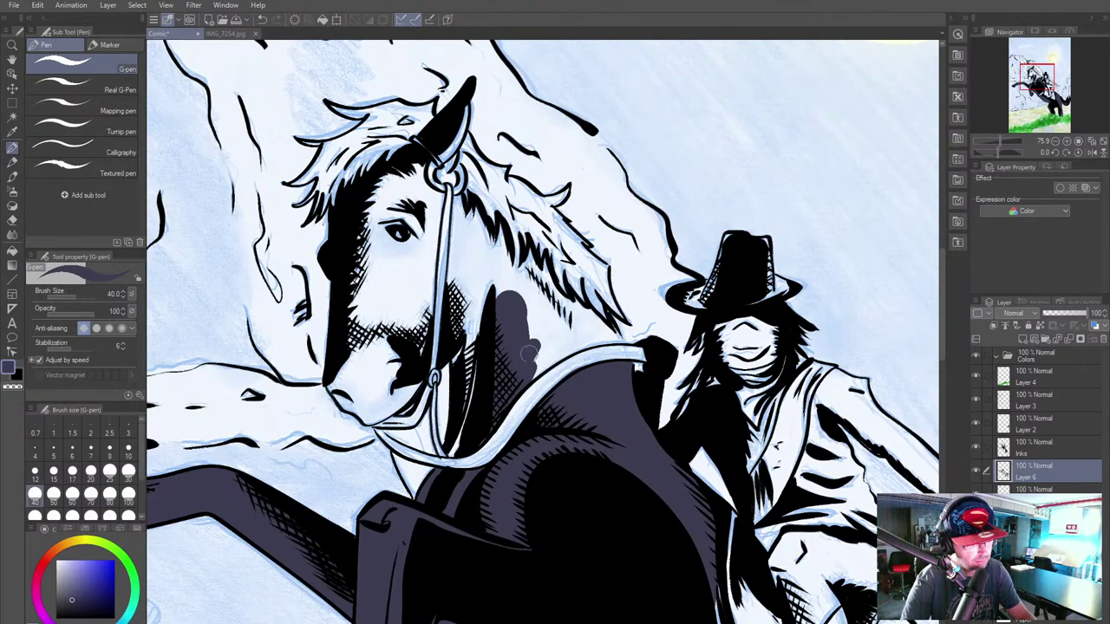
drag(511, 391, 612, 337)
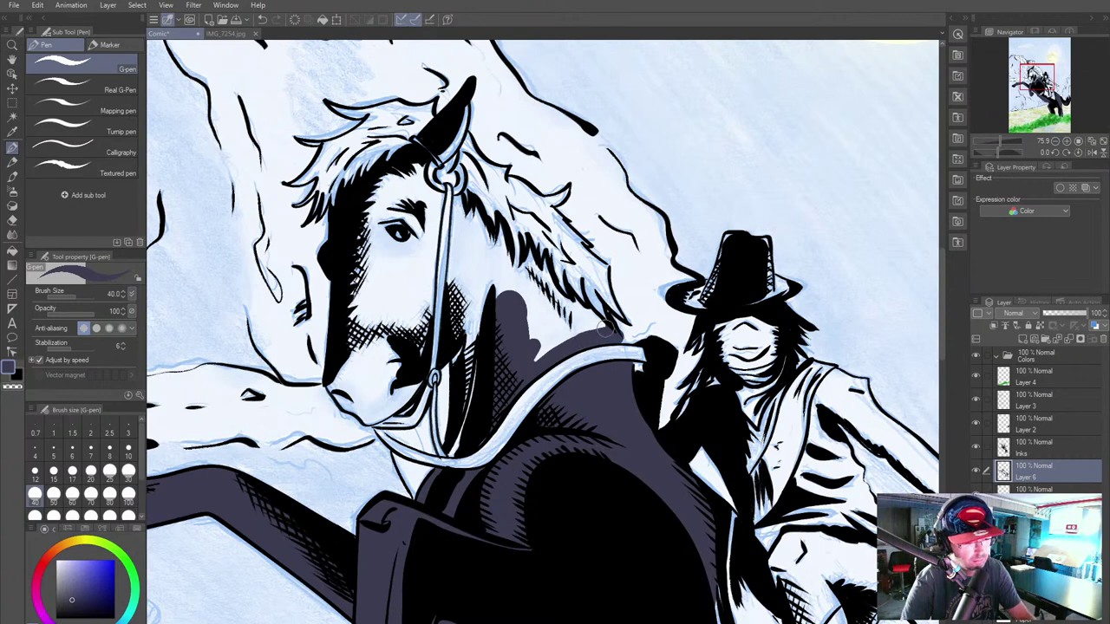
click(227, 34)
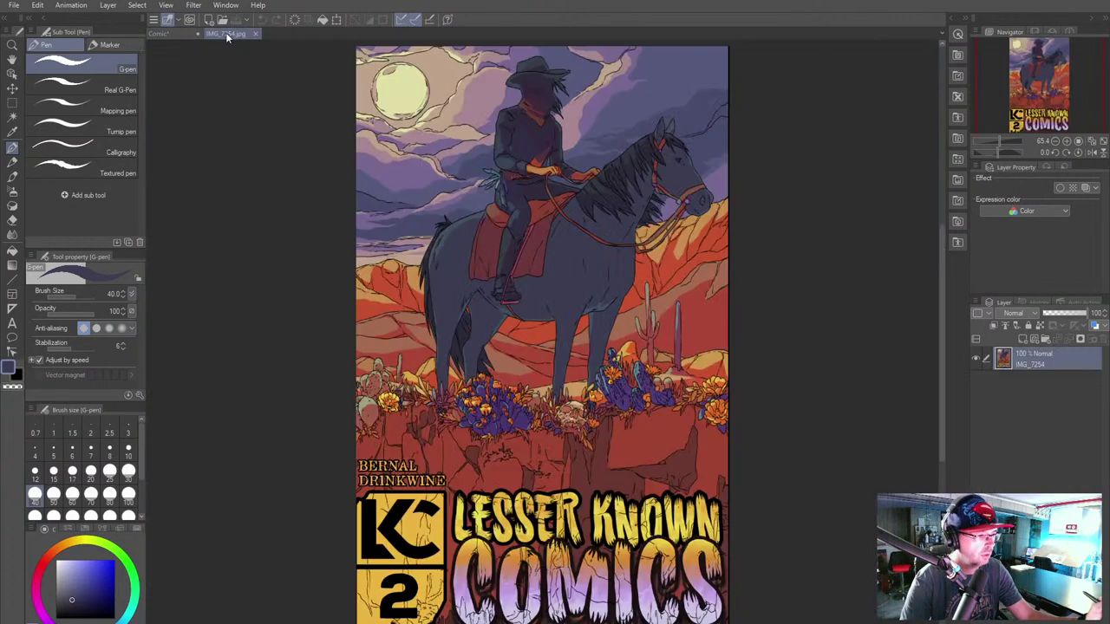
click(181, 33)
mouse_move(331, 379)
mouse_down()
mouse_move(379, 424)
mouse_move(401, 423)
mouse_move(428, 390)
mouse_move(425, 382)
mouse_move(386, 413)
mouse_move(396, 413)
mouse_move(343, 395)
mouse_move(340, 351)
mouse_move(368, 189)
mouse_move(423, 165)
mouse_move(437, 213)
mouse_move(427, 331)
mouse_move(418, 369)
mouse_move(386, 374)
mouse_up()
mouse_move(448, 354)
mouse_down()
mouse_move(453, 391)
mouse_move(467, 352)
mouse_move(452, 451)
mouse_move(476, 344)
mouse_move(462, 417)
mouse_up()
mouse_move(466, 335)
mouse_down()
mouse_move(452, 299)
mouse_move(458, 198)
mouse_up()
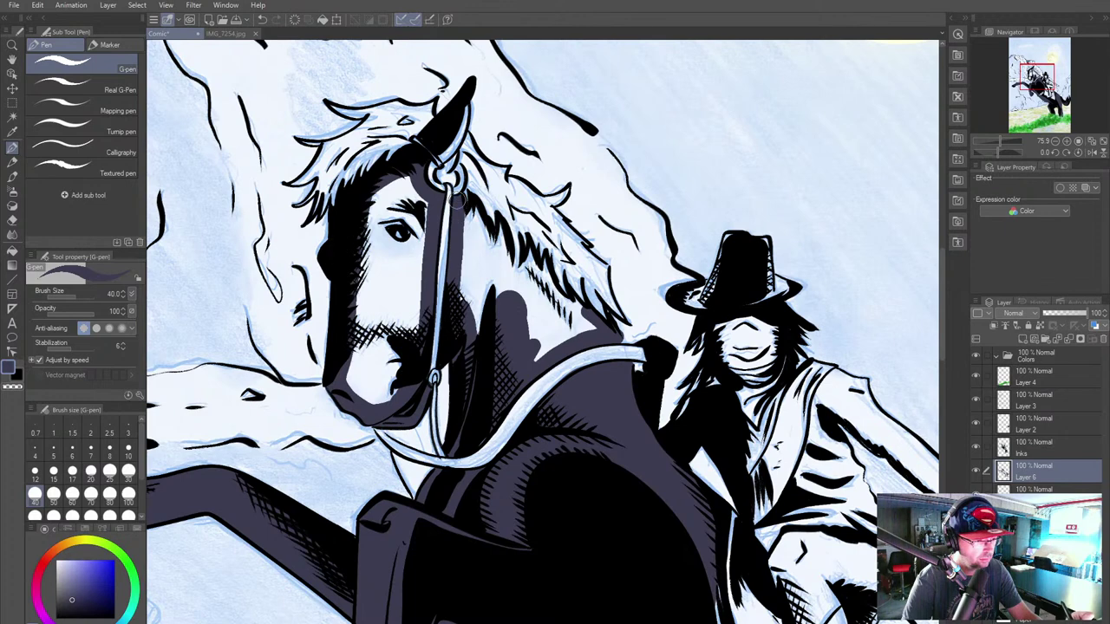
key(ctrl+z)
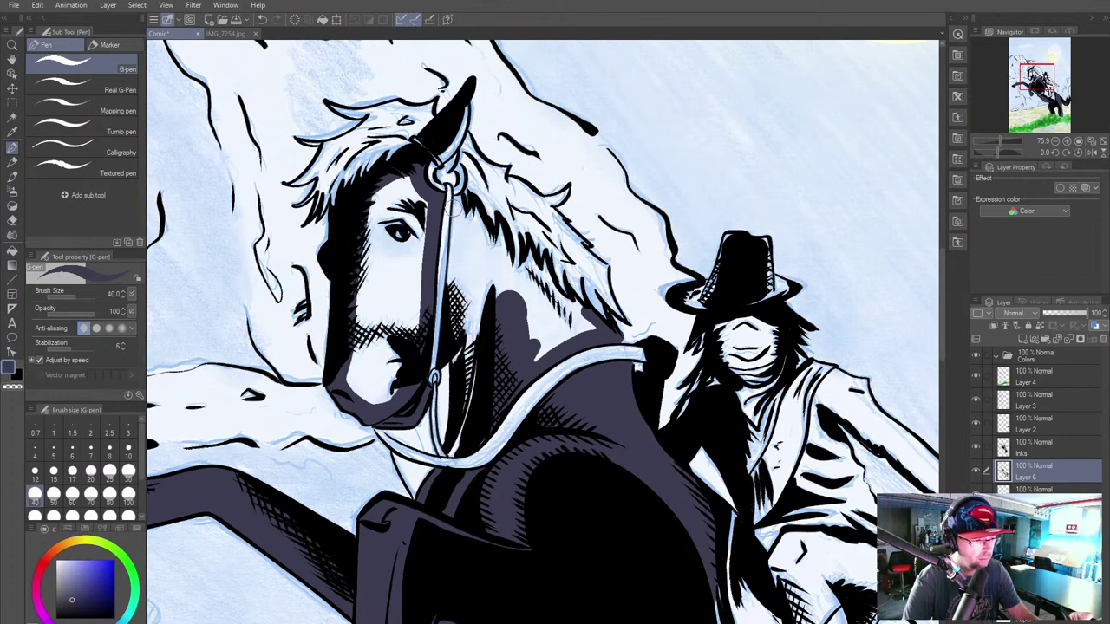
key(ctrl+z)
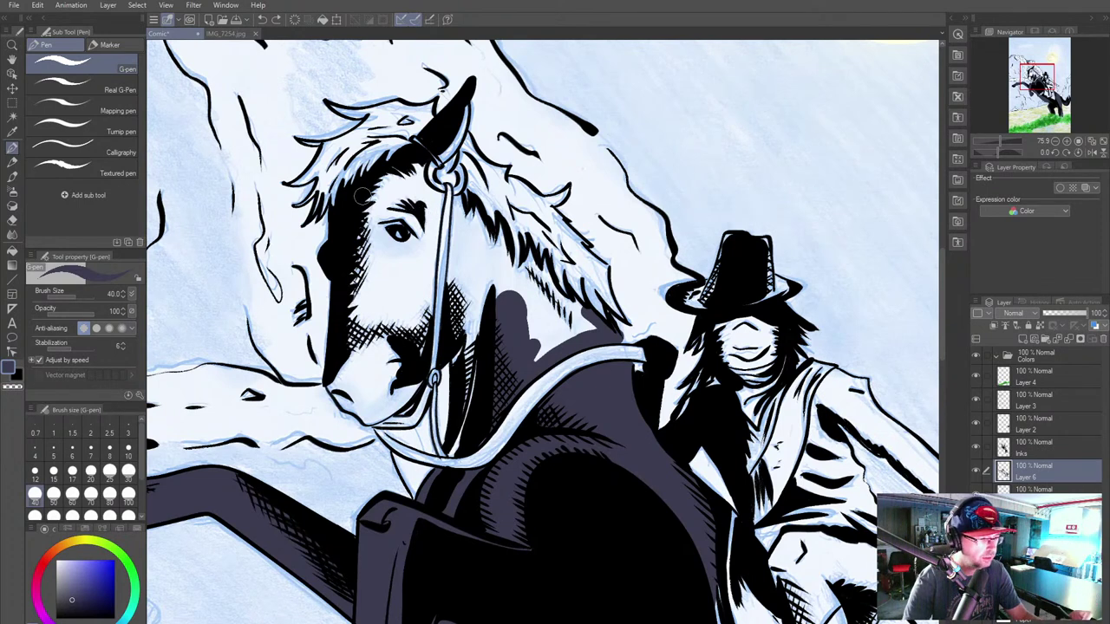
Step: Paint the horse's face, muzzle and the rest of the neck up to the mane dark blue-grey, keeping the bridle and rein unpainted
mouse_move(328, 375)
mouse_down()
mouse_move(374, 420)
mouse_move(414, 417)
mouse_move(438, 200)
mouse_move(422, 163)
mouse_move(418, 180)
mouse_move(440, 198)
mouse_move(395, 173)
mouse_move(403, 167)
mouse_move(375, 198)
mouse_move(409, 164)
mouse_move(376, 183)
mouse_move(358, 236)
mouse_move(350, 396)
mouse_move(348, 314)
mouse_move(378, 235)
mouse_move(405, 249)
mouse_move(381, 232)
mouse_move(406, 231)
mouse_move(410, 205)
mouse_move(420, 225)
mouse_move(414, 188)
mouse_move(425, 216)
mouse_move(402, 183)
mouse_move(382, 215)
mouse_move(413, 194)
mouse_move(379, 211)
mouse_move(358, 254)
mouse_move(380, 191)
mouse_move(370, 274)
mouse_move(429, 227)
mouse_move(360, 317)
mouse_move(354, 379)
mouse_move(368, 408)
mouse_move(406, 406)
mouse_move(408, 374)
mouse_move(383, 405)
mouse_move(375, 395)
mouse_move(369, 305)
mouse_move(397, 268)
mouse_move(402, 314)
mouse_move(421, 295)
mouse_up()
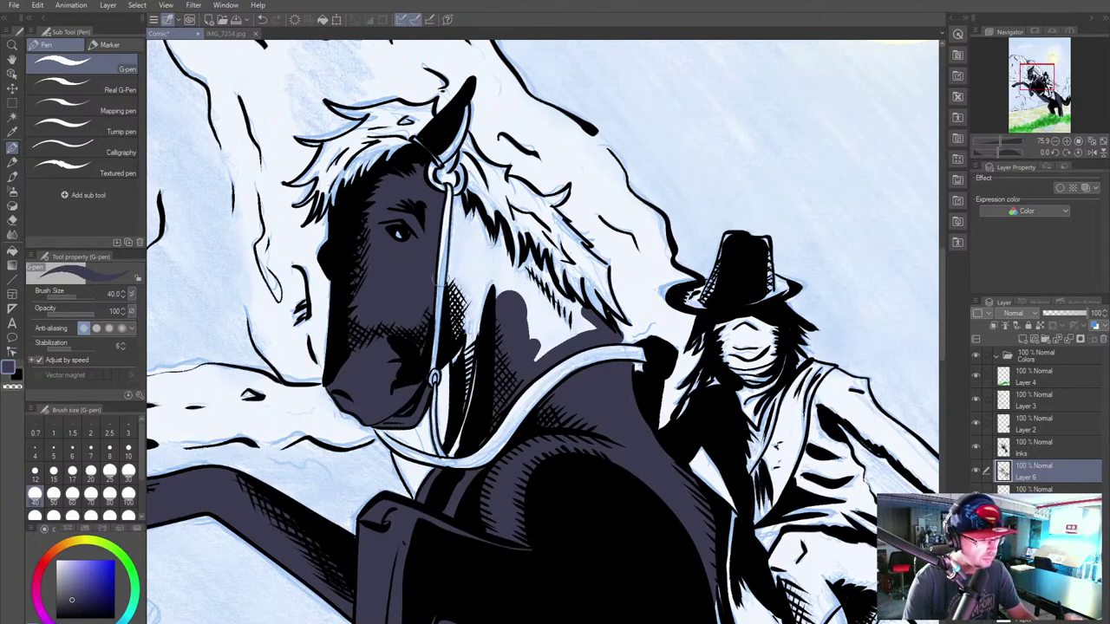
drag(458, 200, 458, 366)
mouse_move(459, 412)
mouse_down()
mouse_move(475, 305)
mouse_move(452, 451)
mouse_move(476, 361)
mouse_up()
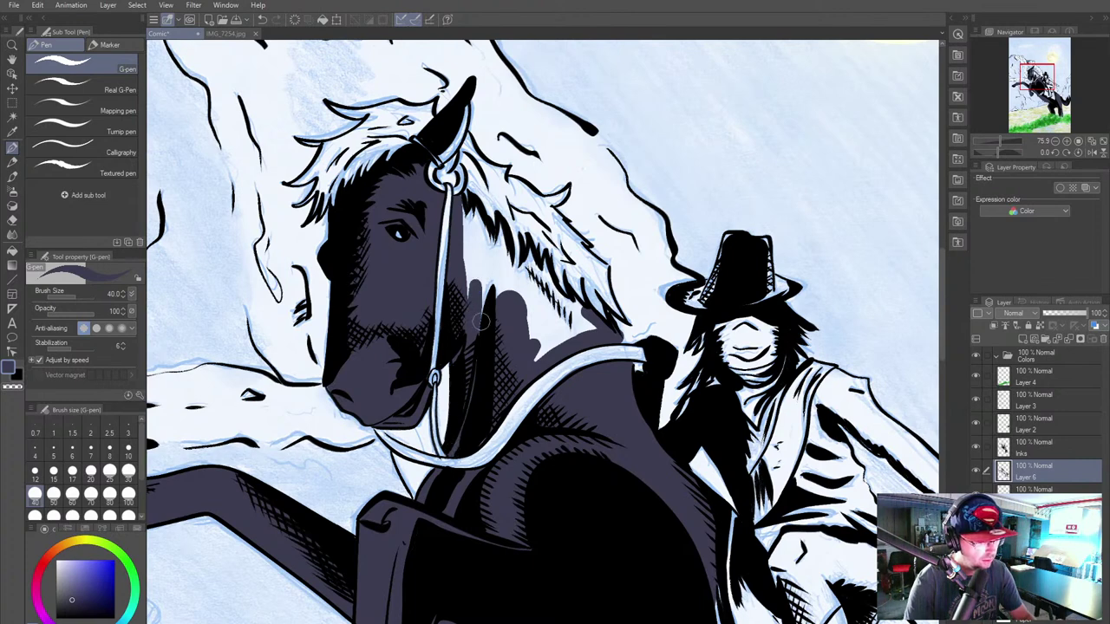
mouse_move(477, 299)
mouse_down()
mouse_move(457, 195)
mouse_move(491, 277)
mouse_move(499, 228)
mouse_move(496, 293)
mouse_move(512, 295)
mouse_move(531, 250)
mouse_move(521, 299)
mouse_move(526, 319)
mouse_move(530, 265)
mouse_move(537, 345)
mouse_move(544, 269)
mouse_move(577, 310)
mouse_move(580, 333)
mouse_move(551, 321)
mouse_move(571, 322)
mouse_move(536, 356)
mouse_up()
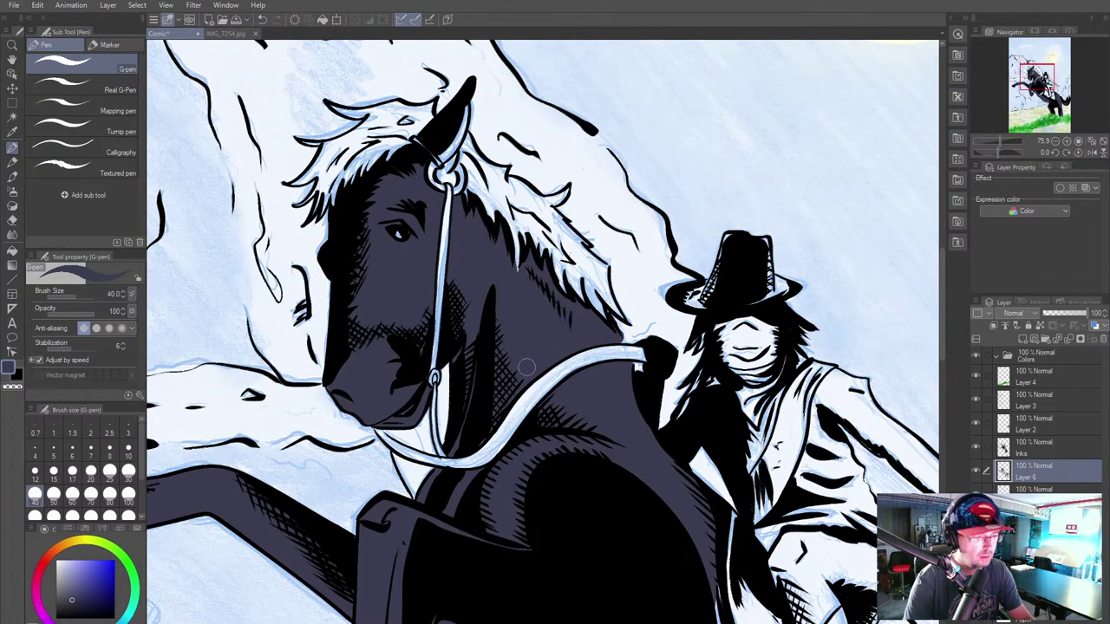
Step: Sample the mane colour from the horse on the IMG_7254.jpg reference cover with the Eyedropper
drag(616, 503, 340, 223)
drag(535, 434, 704, 521)
drag(416, 297, 567, 474)
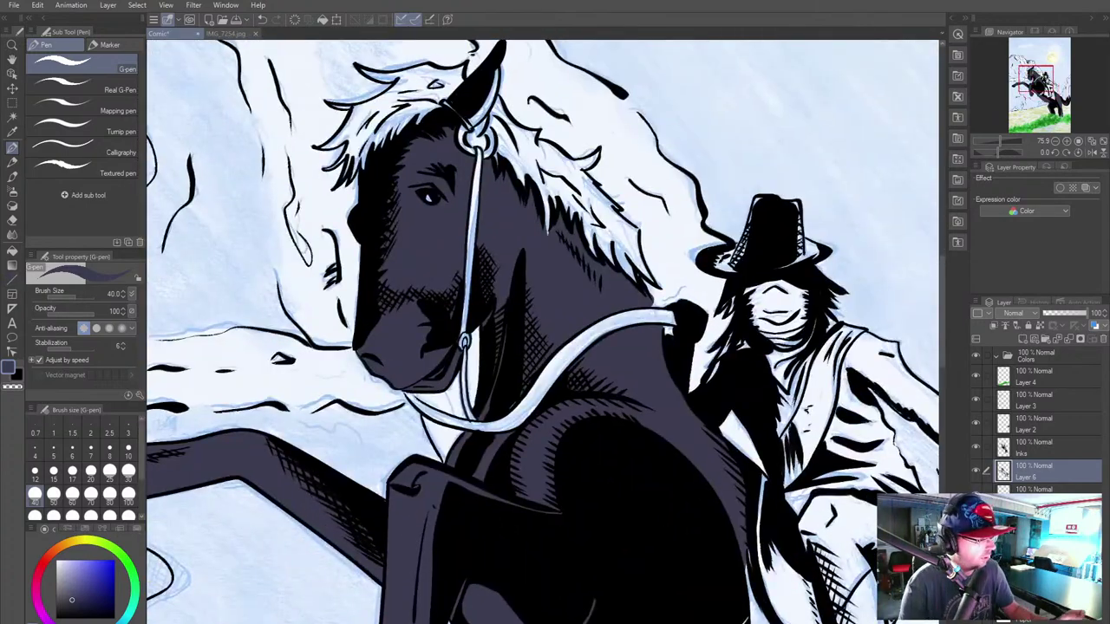
click(227, 33)
click(12, 132)
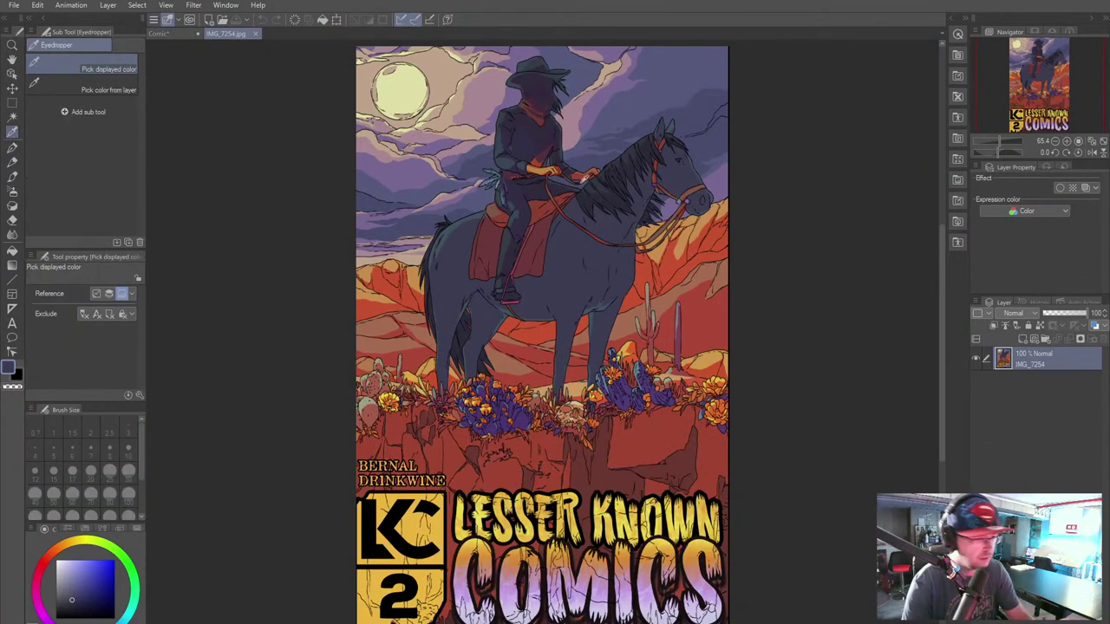
click(601, 179)
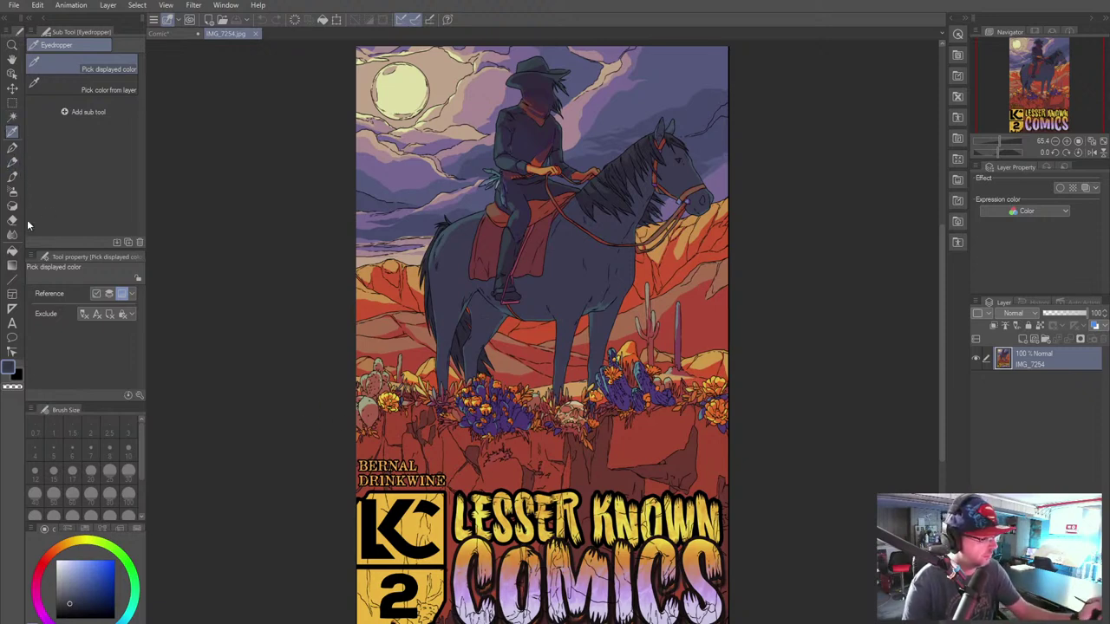
Step: Paint the forelock's lower edge along the horse's brow in the sampled mane colour with the G-pen at size 15
click(159, 33)
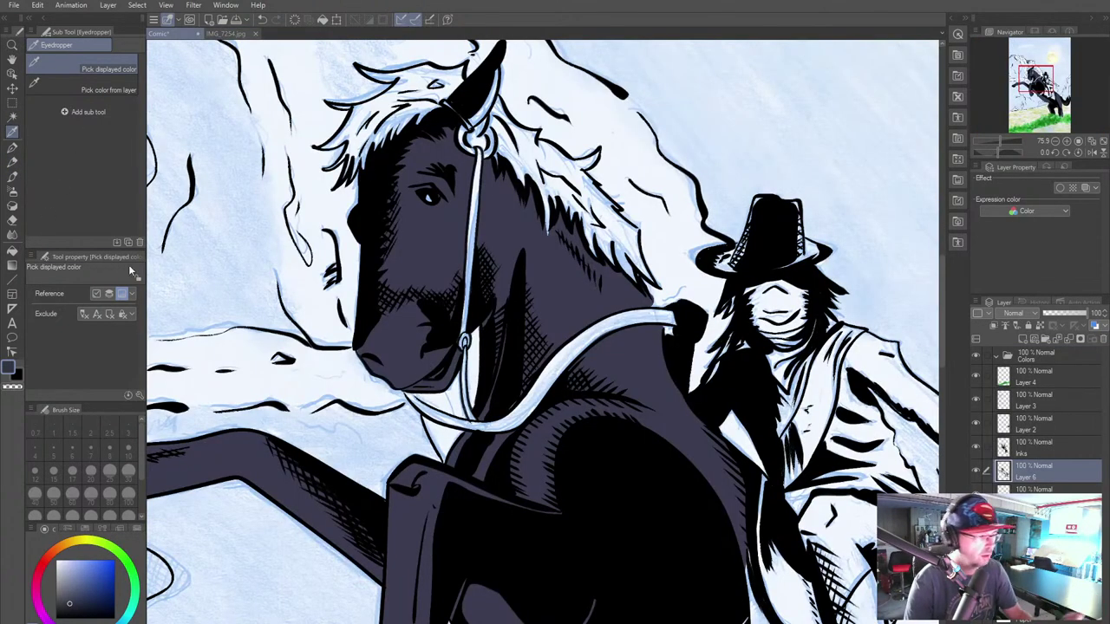
click(12, 147)
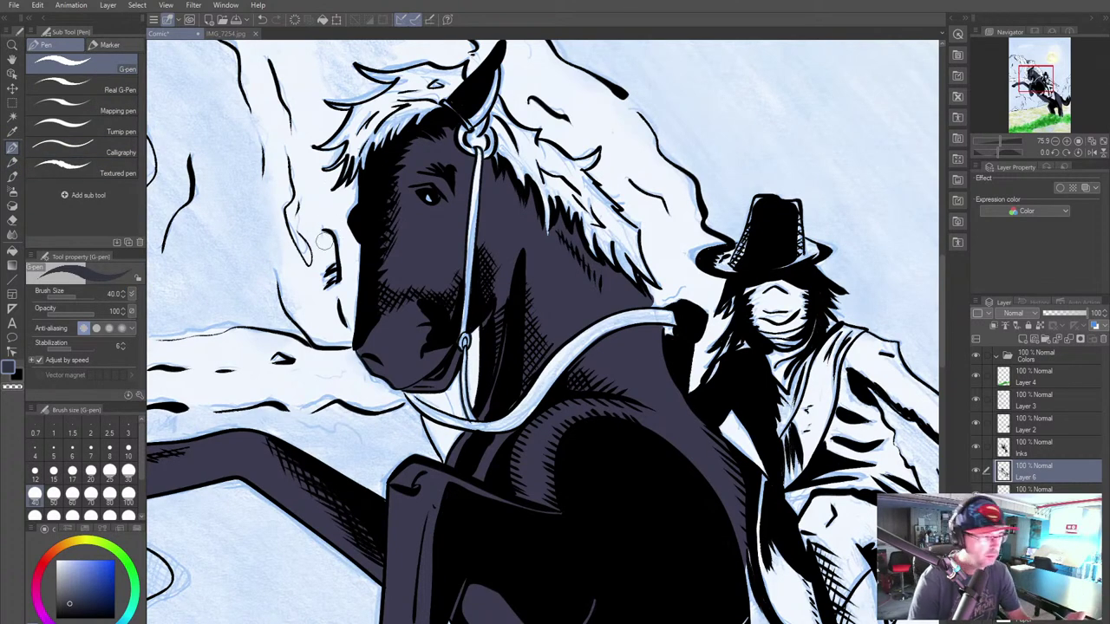
scroll(543, 331, up, 2)
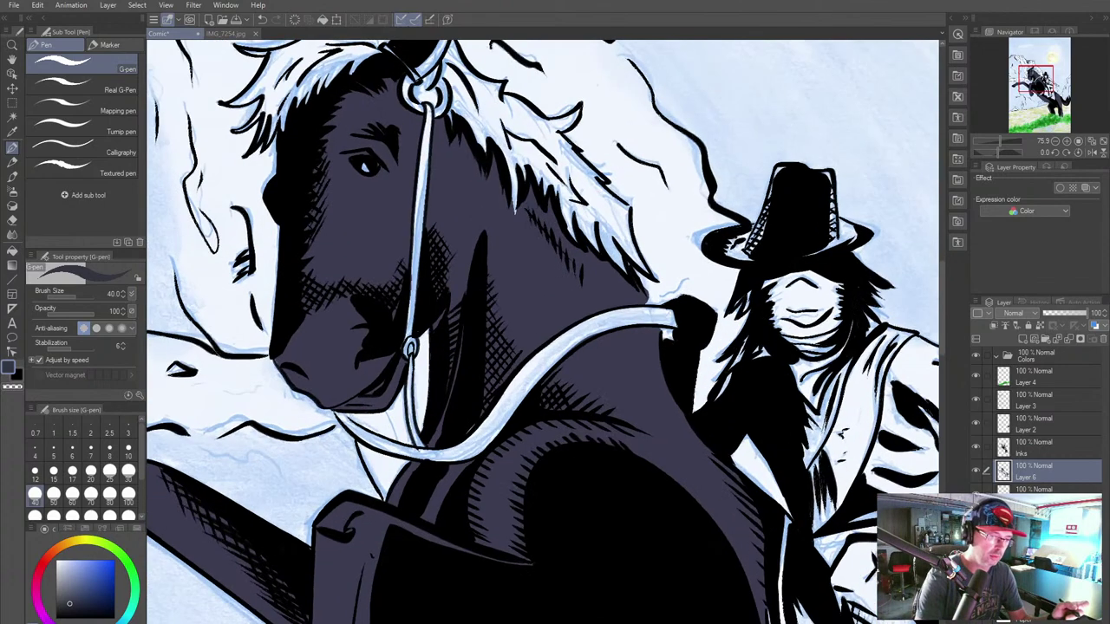
drag(542, 332, 554, 336)
key(bracketleft)
key(bracketleft)
key(bracketleft)
key(bracketleft)
key(bracketleft)
drag(336, 232, 327, 262)
mouse_move(347, 218)
mouse_down()
mouse_move(337, 255)
mouse_move(342, 238)
mouse_up()
drag(375, 201, 356, 232)
mouse_move(398, 185)
mouse_down()
mouse_move(369, 216)
mouse_move(387, 210)
mouse_up()
drag(425, 175, 407, 192)
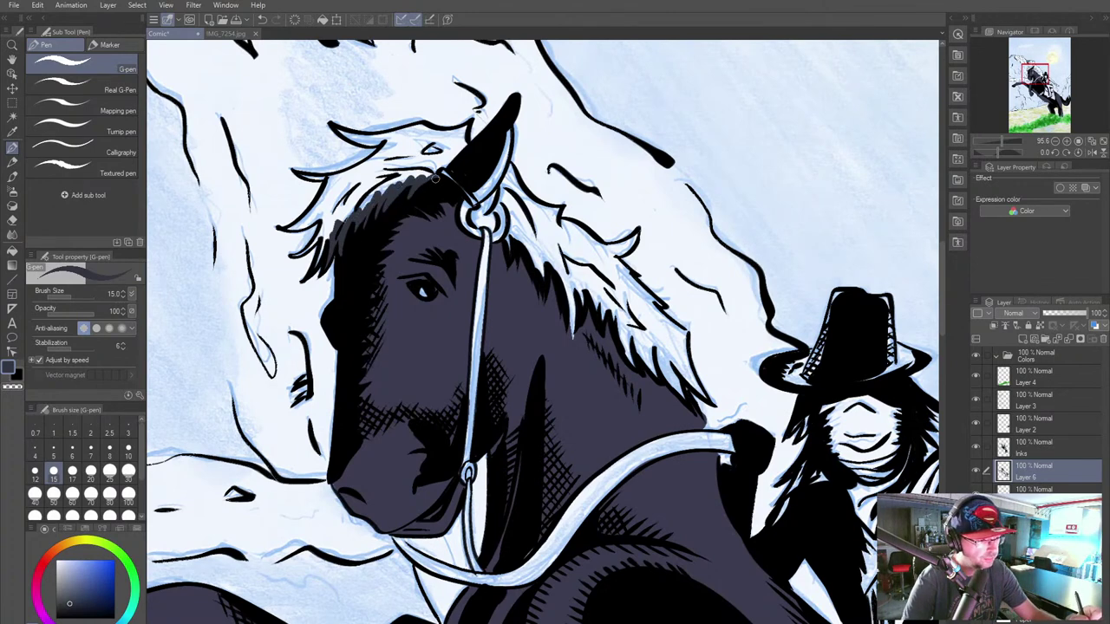
Step: Trace the outer tufts of the forelock up to the ear in the mane colour and fill its interior
mouse_move(450, 161)
mouse_down()
mouse_move(464, 138)
mouse_move(436, 152)
mouse_up()
drag(449, 144, 435, 156)
drag(331, 224, 304, 258)
mouse_move(326, 218)
mouse_down()
mouse_move(311, 247)
mouse_move(327, 206)
mouse_move(281, 232)
mouse_up()
drag(330, 207, 286, 232)
drag(334, 177, 307, 221)
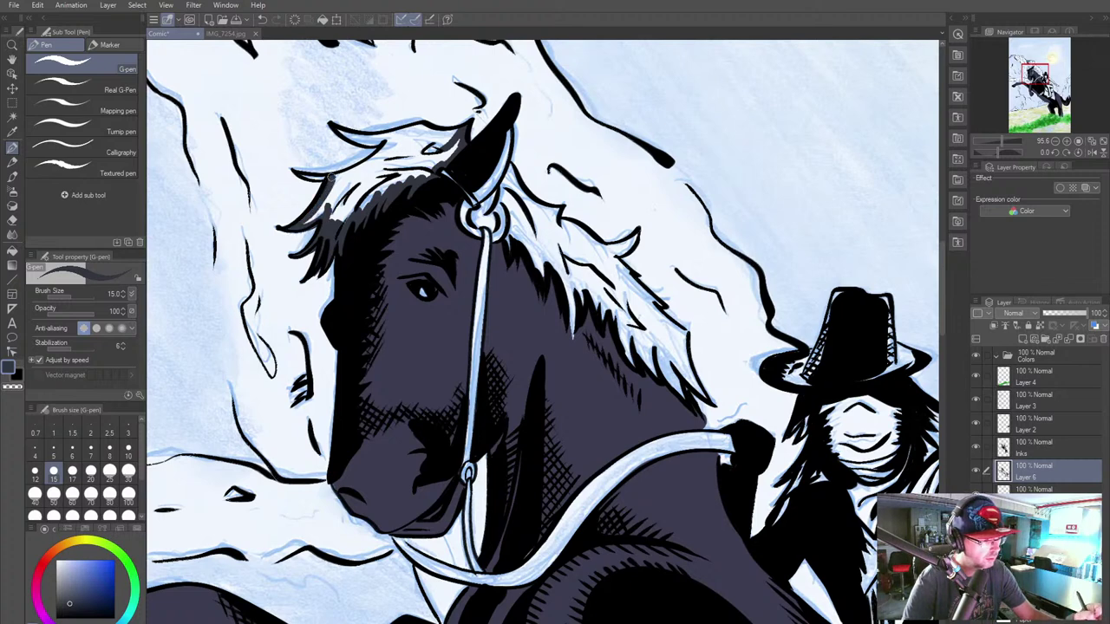
mouse_move(300, 174)
mouse_down()
mouse_move(333, 181)
mouse_move(395, 134)
mouse_move(379, 146)
mouse_move(448, 136)
mouse_up()
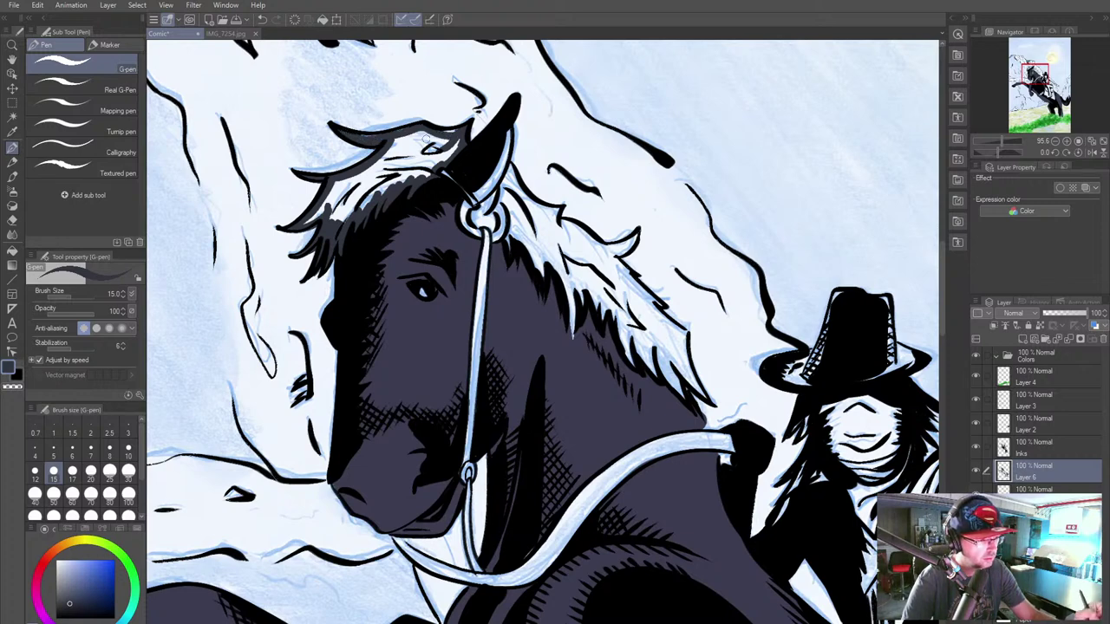
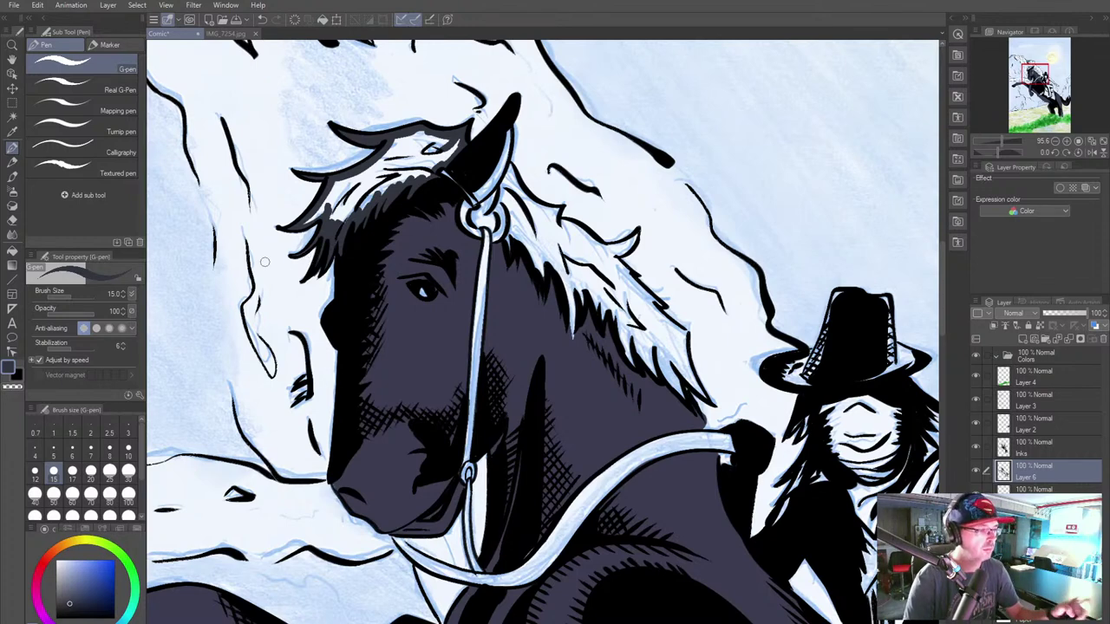
key(g)
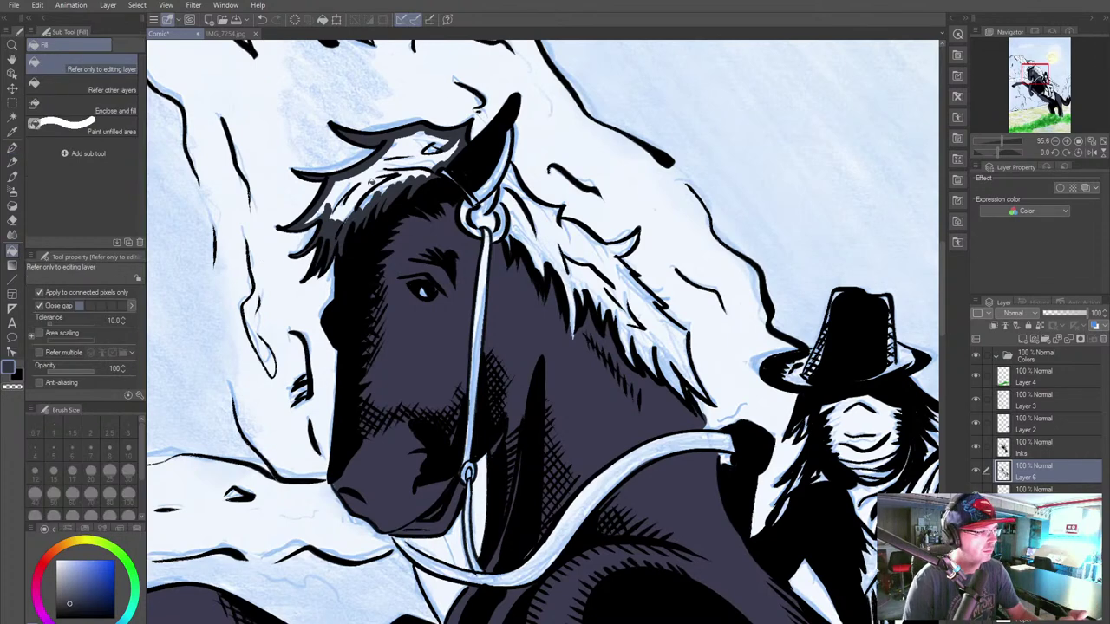
click(368, 191)
Step: Paint the inner edge of the neck mane with the G-pen, following the strand tips down to the lowest lock
key(p)
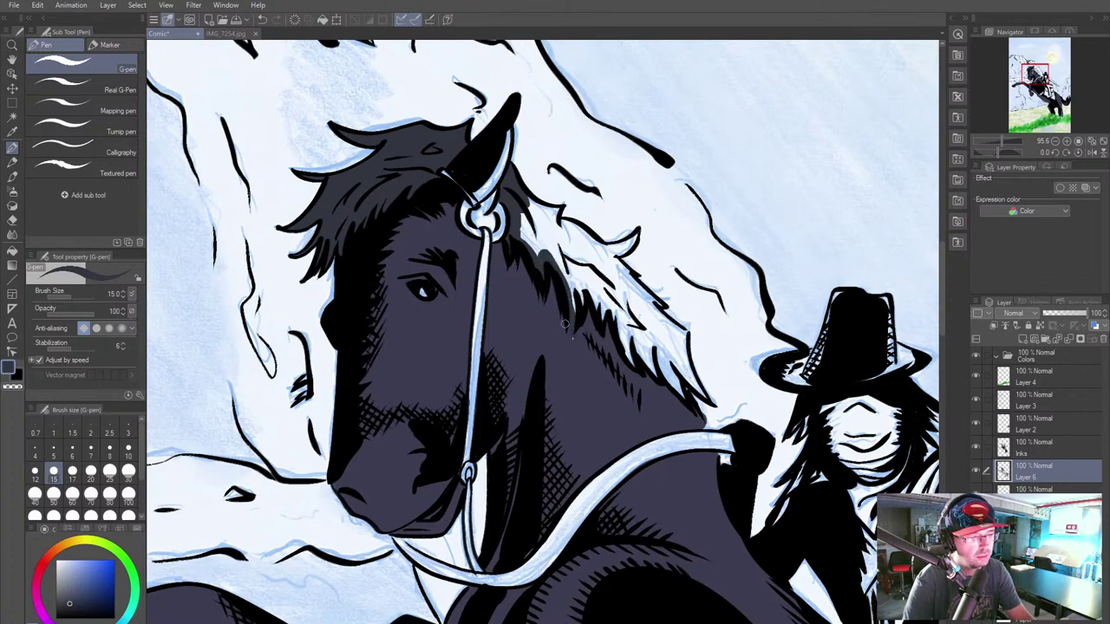
drag(573, 325, 568, 281)
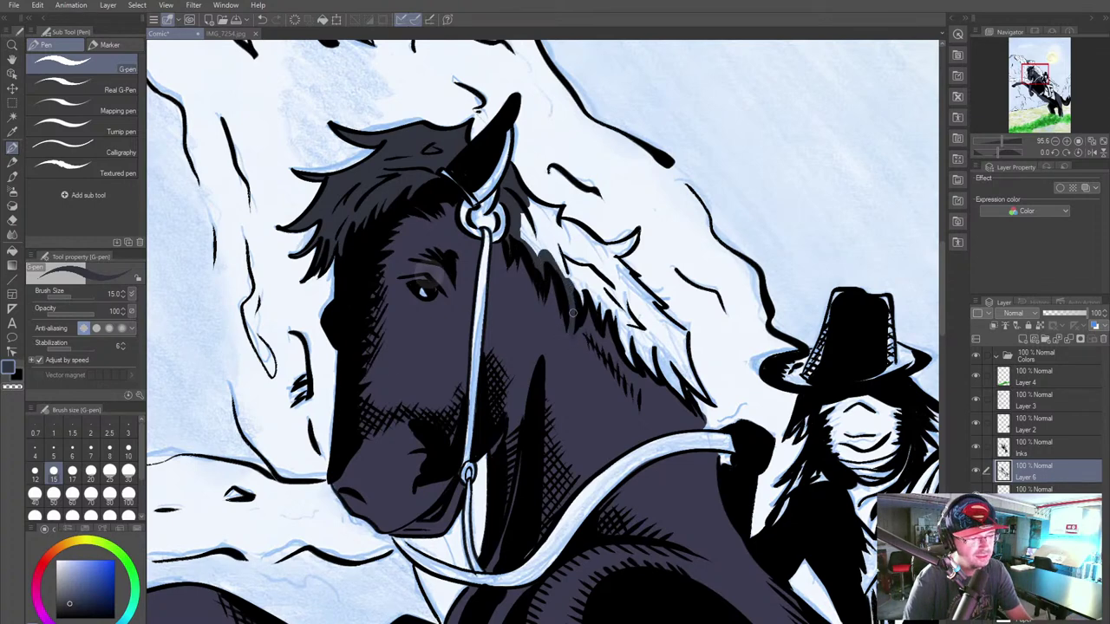
drag(581, 305, 586, 293)
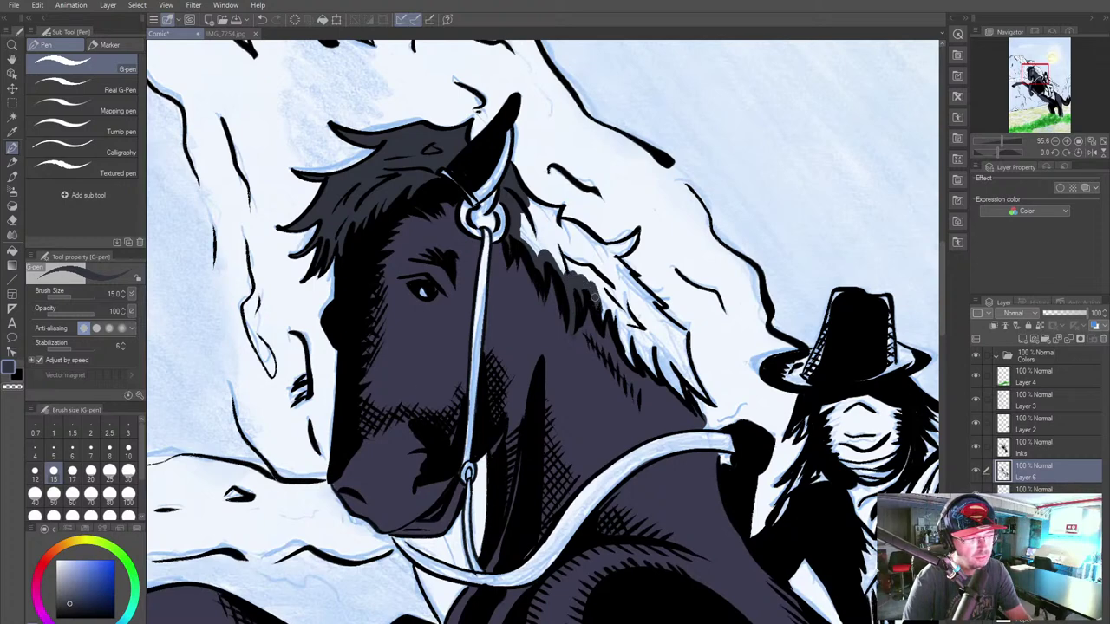
drag(600, 317, 618, 337)
drag(618, 314, 644, 364)
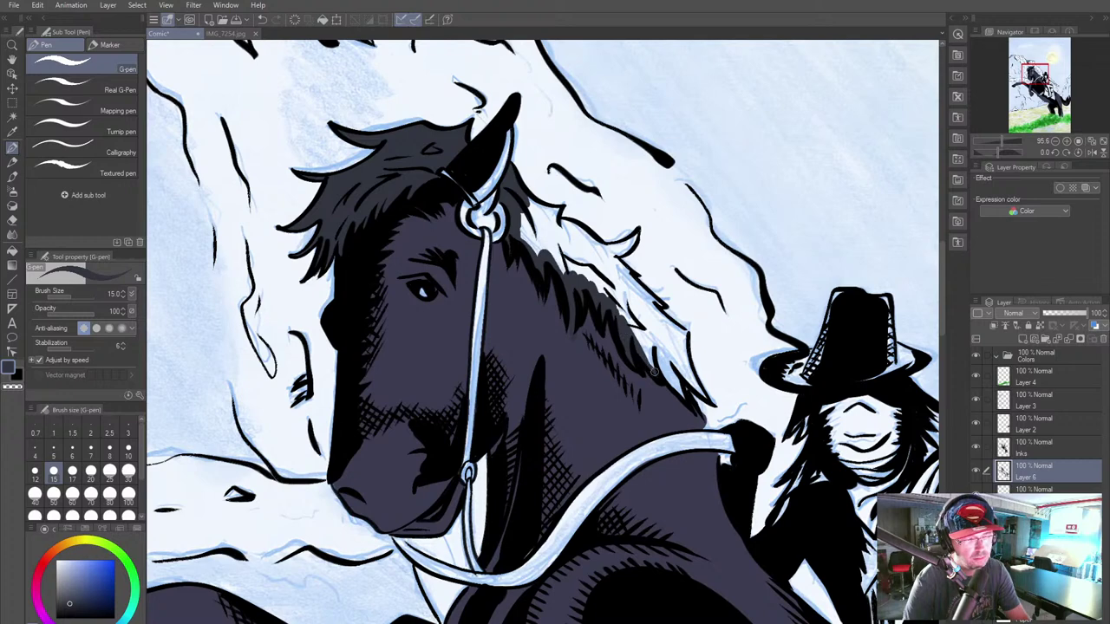
drag(638, 335, 660, 380)
drag(659, 363, 679, 394)
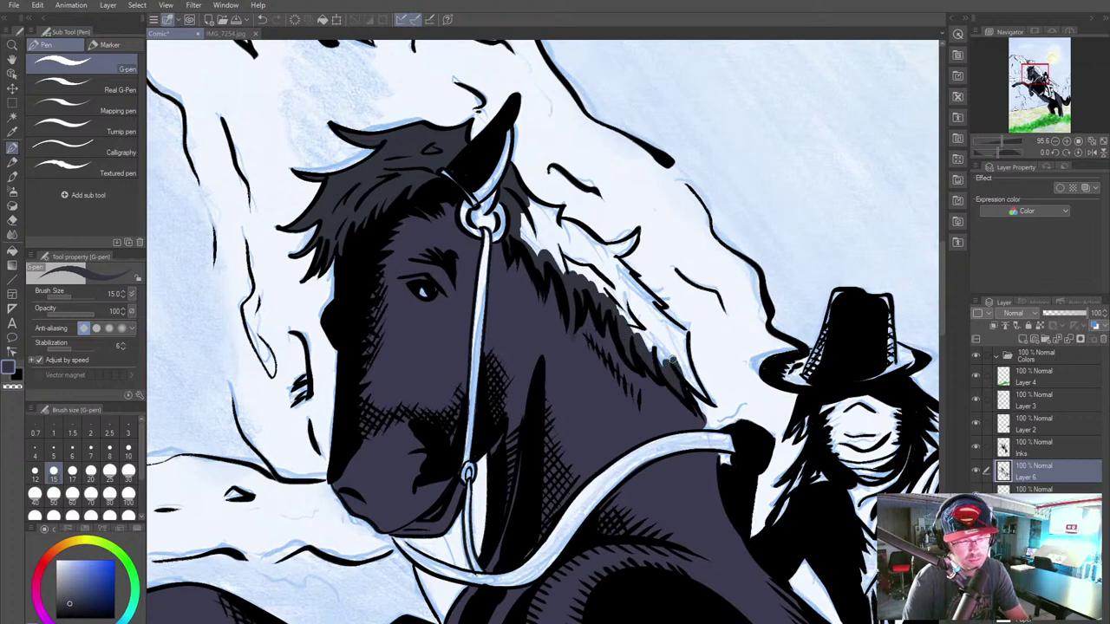
Step: Outline the outer edge of the neck mane, including its protruding tuft, and fill the remaining unpainted area
drag(699, 390, 684, 337)
drag(678, 330, 646, 303)
drag(651, 305, 685, 333)
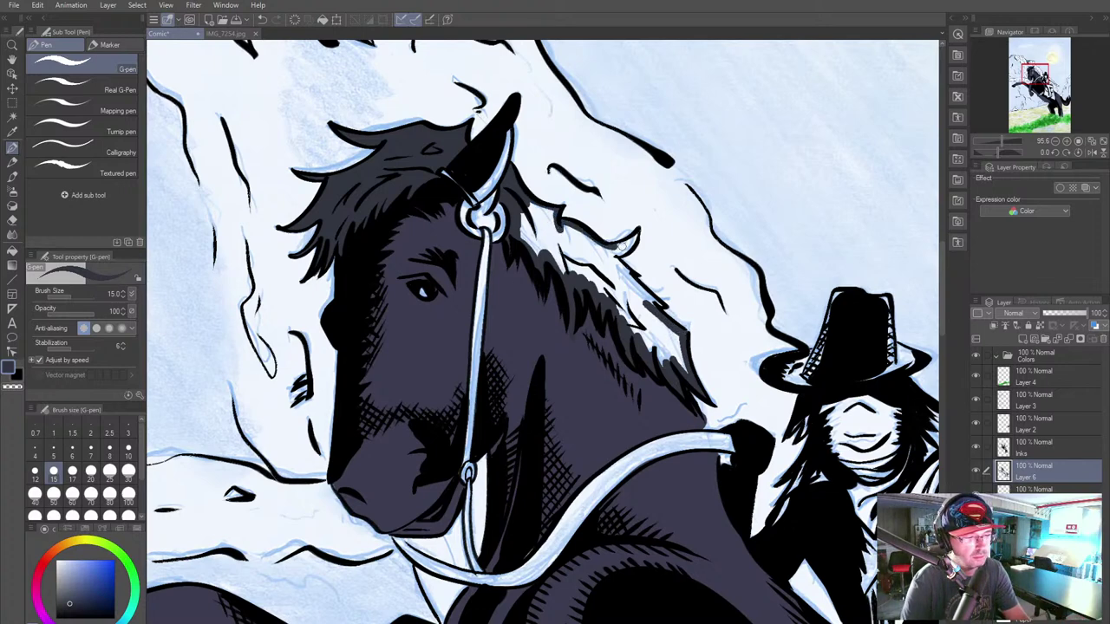
drag(585, 234, 641, 234)
drag(638, 245, 606, 257)
drag(592, 244, 626, 255)
drag(600, 252, 658, 303)
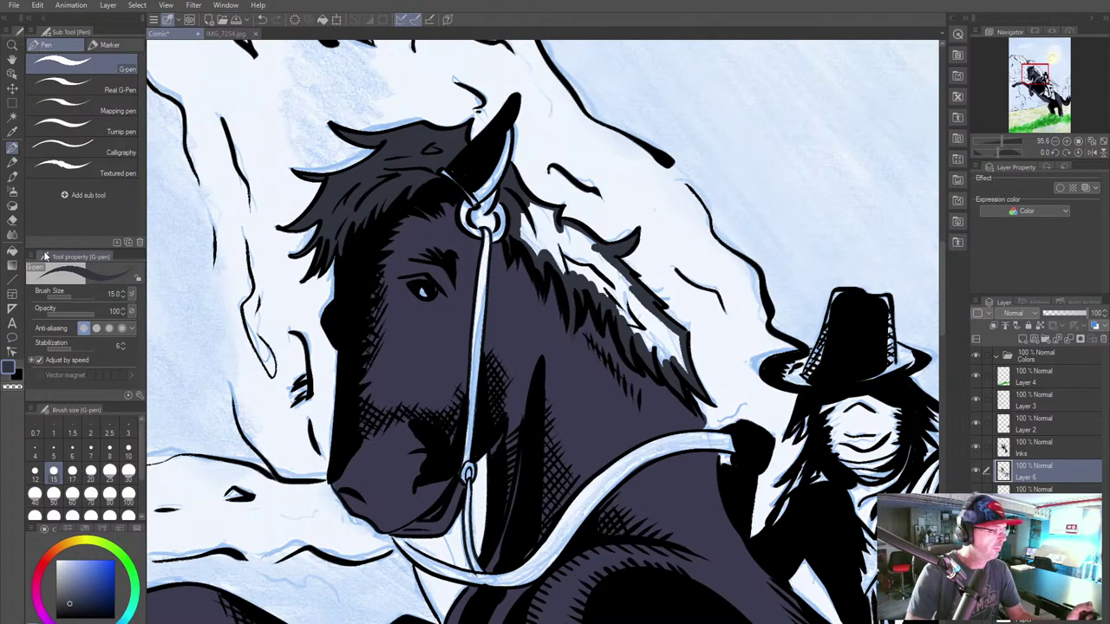
key(g)
click(492, 264)
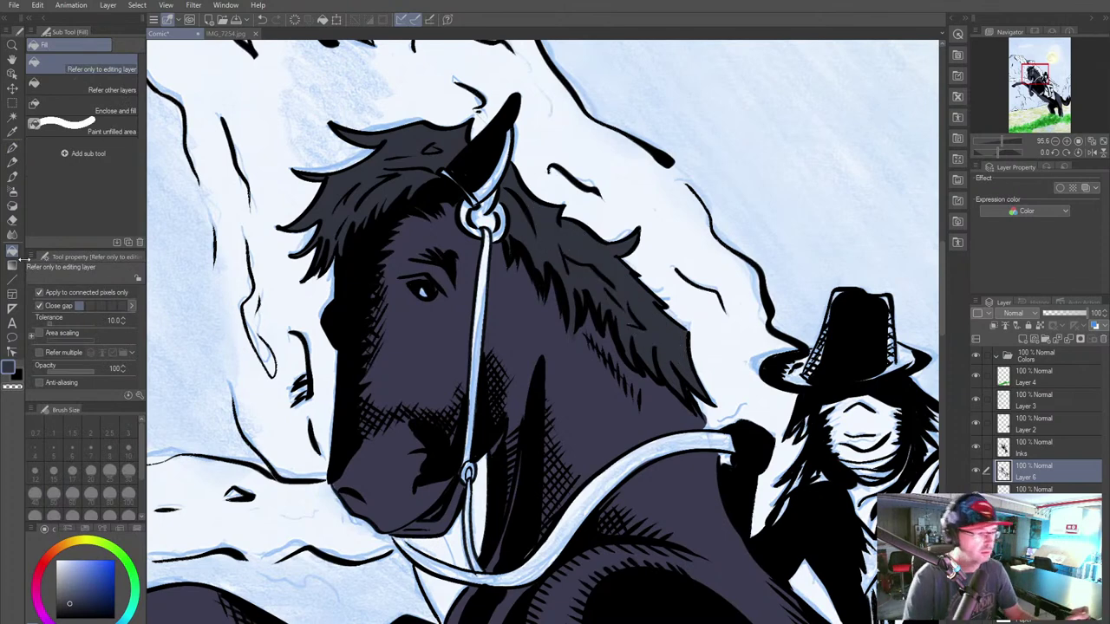
Step: Sample the horse's body colour and paint the inside of its ear with the G-pen
alt+click(408, 349)
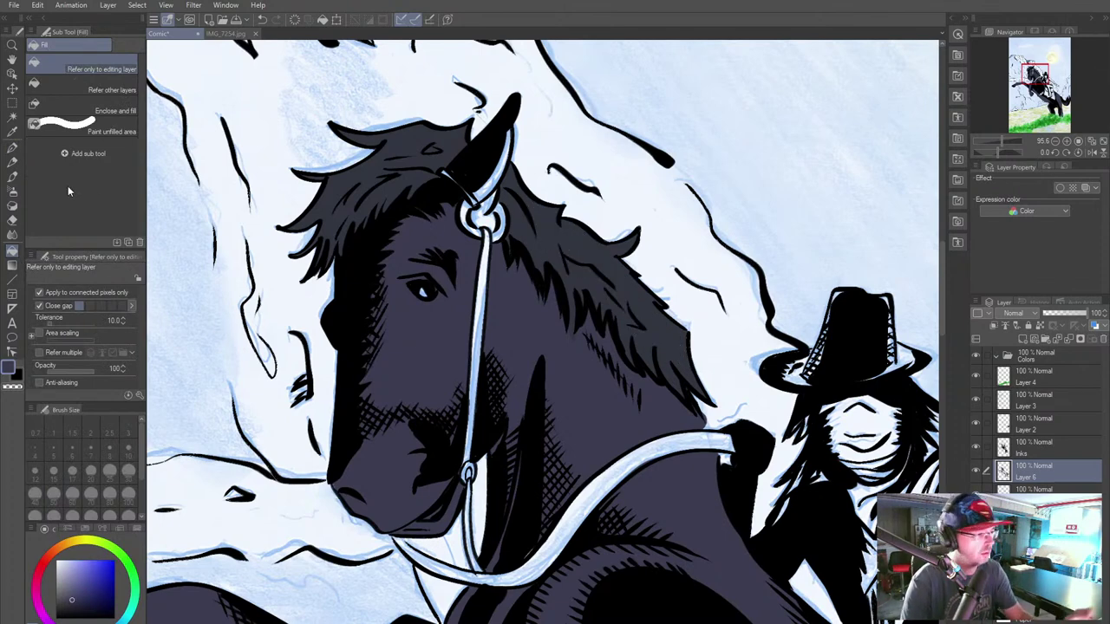
click(12, 149)
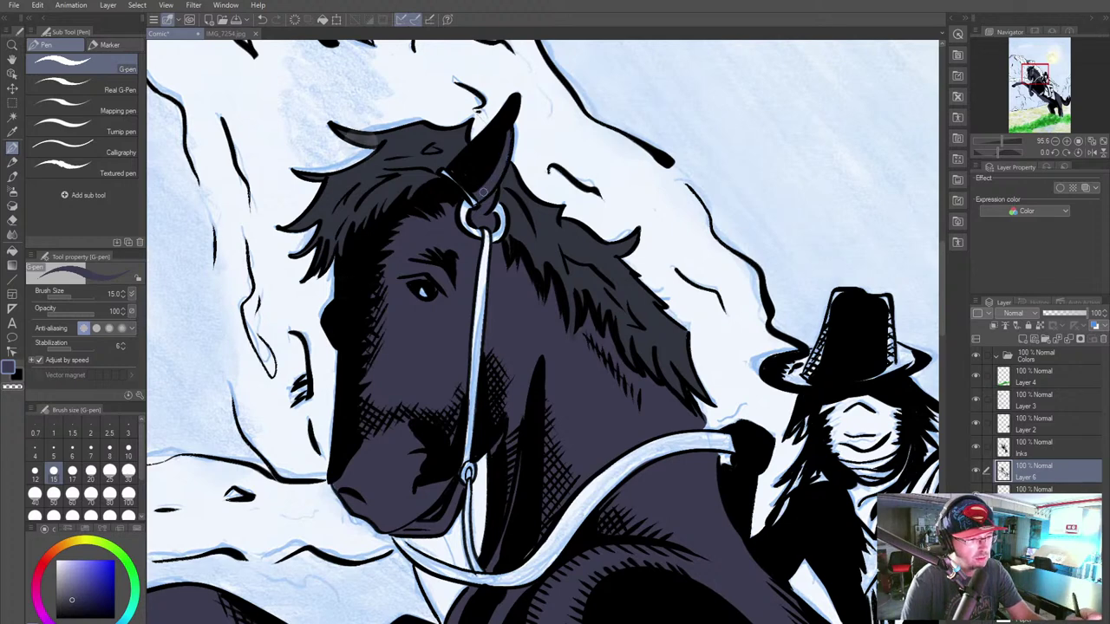
drag(496, 484, 499, 303)
drag(476, 406, 506, 464)
drag(623, 449, 351, 396)
drag(486, 425, 256, 283)
drag(447, 336, 437, 292)
drag(287, 194, 616, 550)
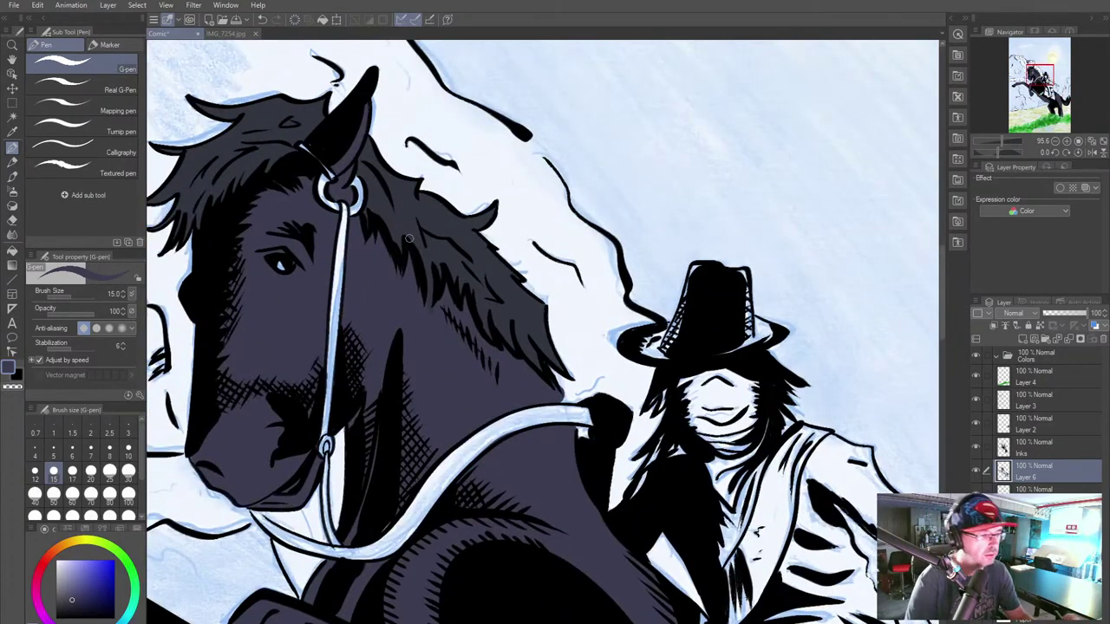
Step: Sample the mane colour and paint the tail's strands with it, raising the G-pen size to 60
alt+click(404, 205)
drag(680, 523, 317, 268)
drag(594, 477, 331, 155)
drag(524, 402, 310, 217)
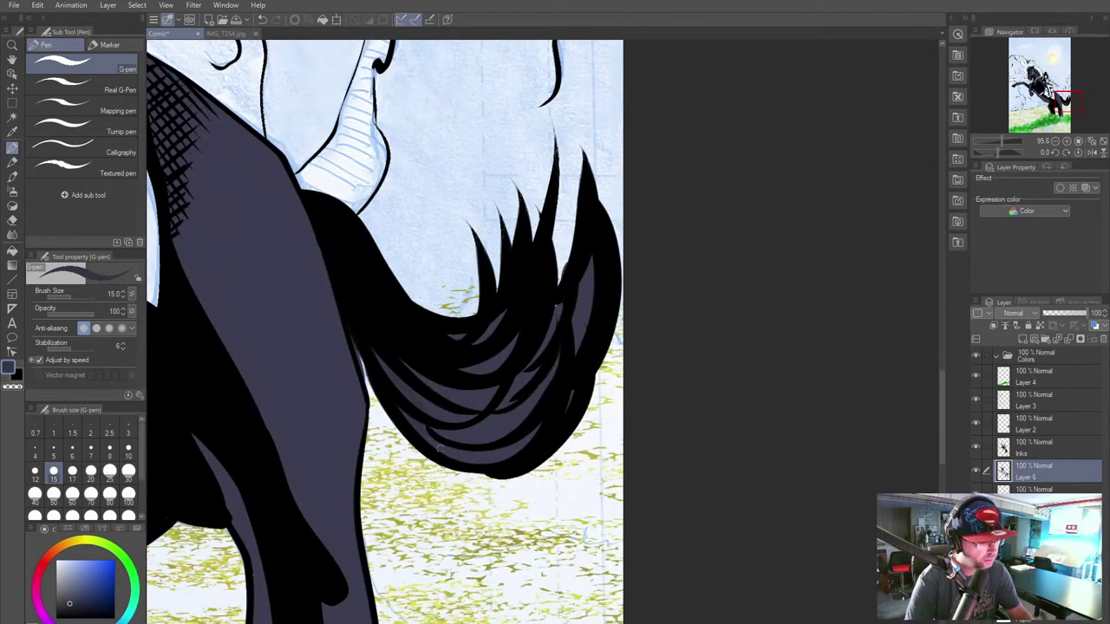
key(bracketright)
key(bracketright)
key(bracketright)
key(bracketright)
key(bracketright)
key(bracketright)
key(bracketright)
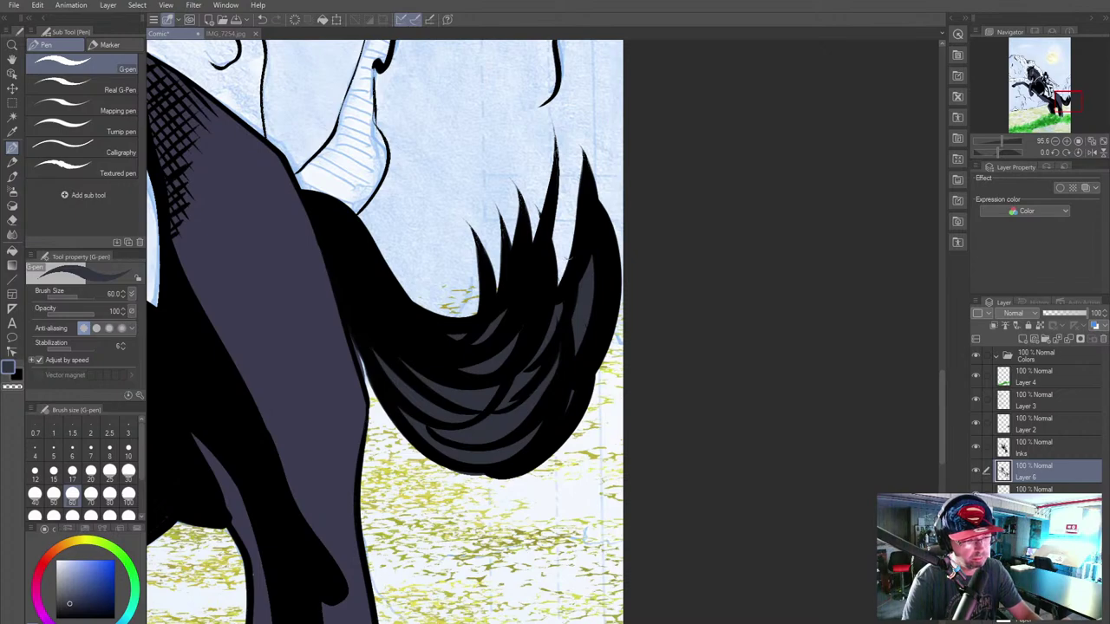
Step: Sample the dark red of the saddle blanket from the IMG_7254.jpg reference cover and return to the comic page
drag(418, 248, 703, 345)
scroll(703, 346, down, 2)
drag(521, 295, 552, 382)
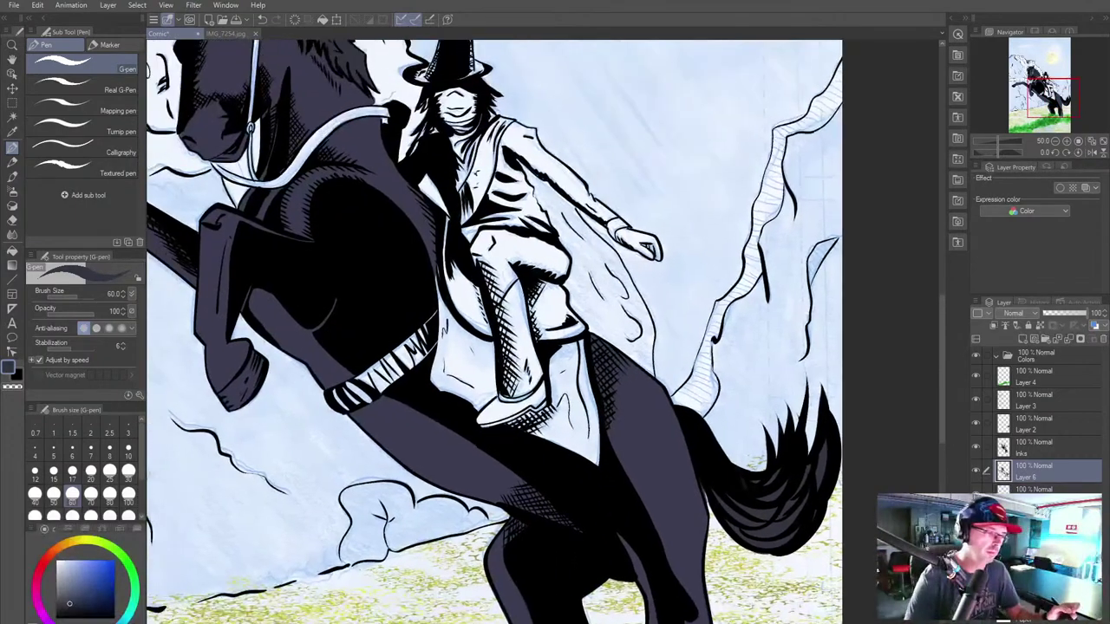
click(229, 35)
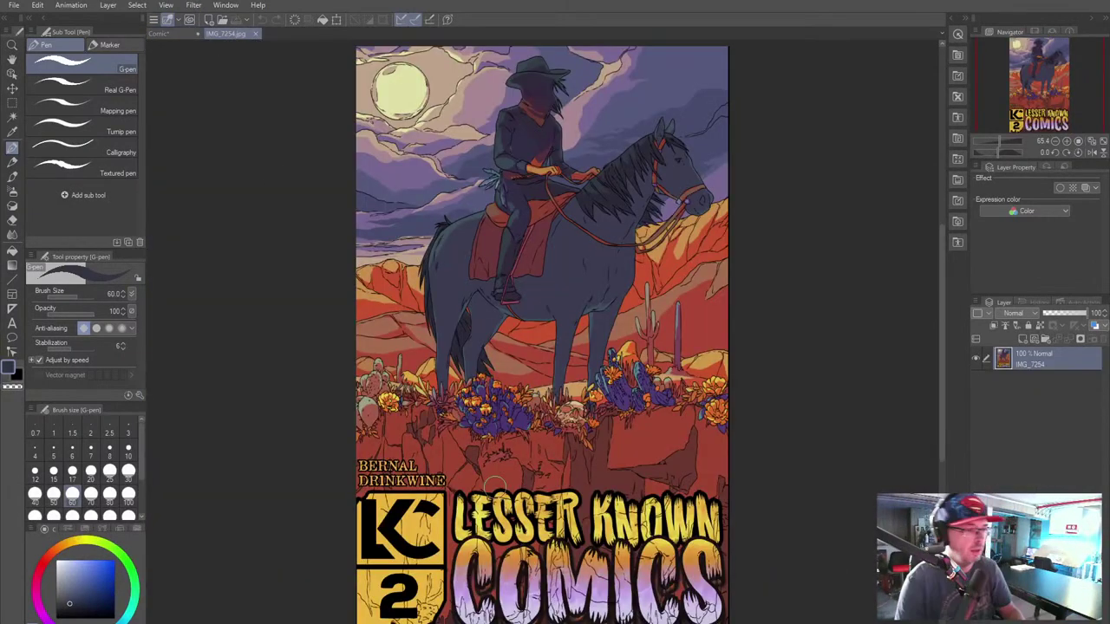
alt+click(484, 234)
click(160, 34)
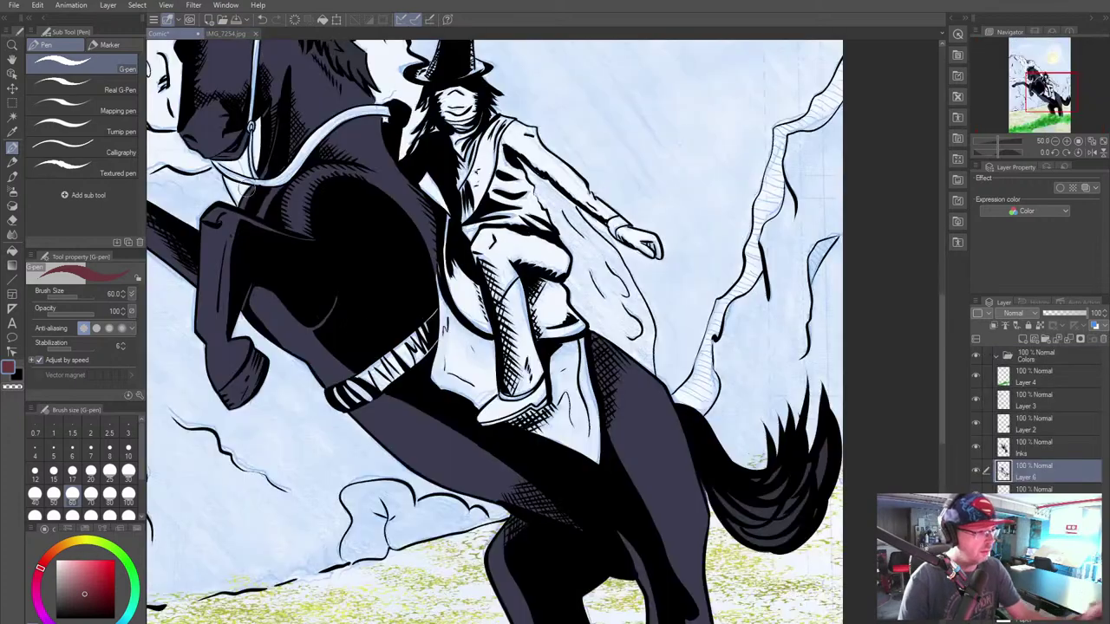
Step: Paint the saddle blanket dark red on both sides of the rider's boot, undoing stray strokes
mouse_move(440, 272)
mouse_down()
mouse_move(443, 338)
mouse_move(439, 304)
mouse_move(409, 327)
mouse_move(436, 325)
mouse_move(443, 307)
mouse_move(490, 346)
mouse_move(478, 406)
mouse_move(492, 390)
mouse_move(477, 360)
mouse_move(477, 391)
mouse_move(475, 340)
mouse_move(455, 389)
mouse_move(462, 344)
mouse_move(442, 326)
mouse_move(435, 381)
mouse_move(429, 341)
mouse_move(460, 243)
mouse_move(439, 315)
mouse_move(445, 307)
mouse_move(476, 346)
mouse_move(465, 334)
mouse_move(488, 344)
mouse_move(491, 391)
mouse_move(479, 404)
mouse_move(479, 357)
mouse_move(468, 406)
mouse_move(476, 350)
mouse_move(450, 334)
mouse_move(436, 382)
mouse_up()
key(ctrl+z)
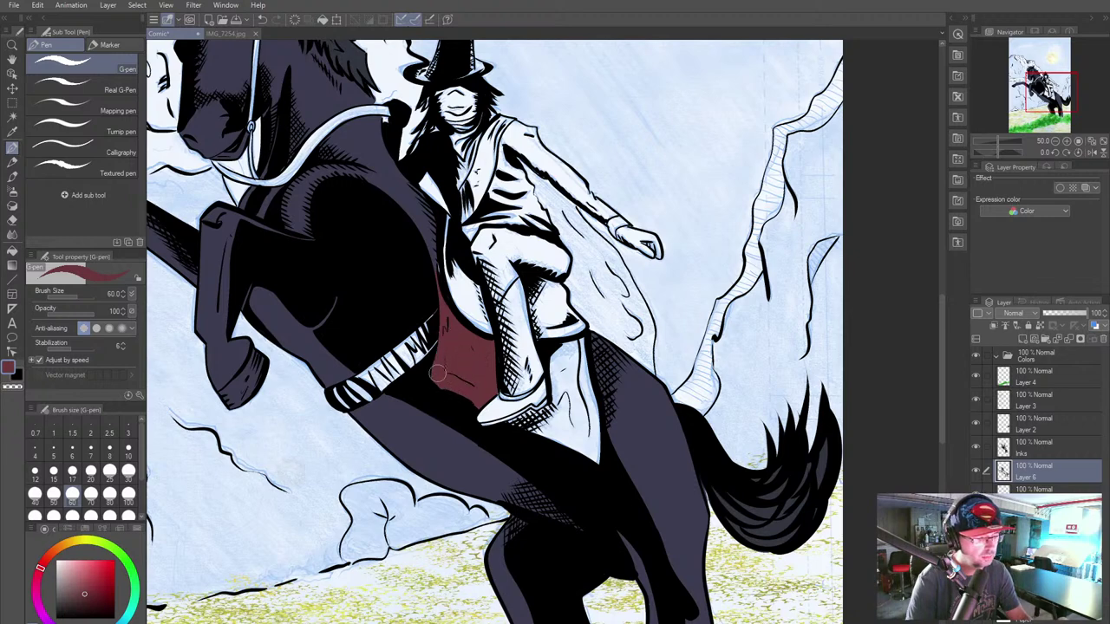
mouse_move(558, 356)
mouse_down()
mouse_move(588, 361)
mouse_move(582, 353)
mouse_move(595, 464)
mouse_move(502, 430)
mouse_move(530, 417)
mouse_move(555, 353)
mouse_move(560, 370)
mouse_move(569, 358)
mouse_move(574, 402)
mouse_up()
key(ctrl+z)
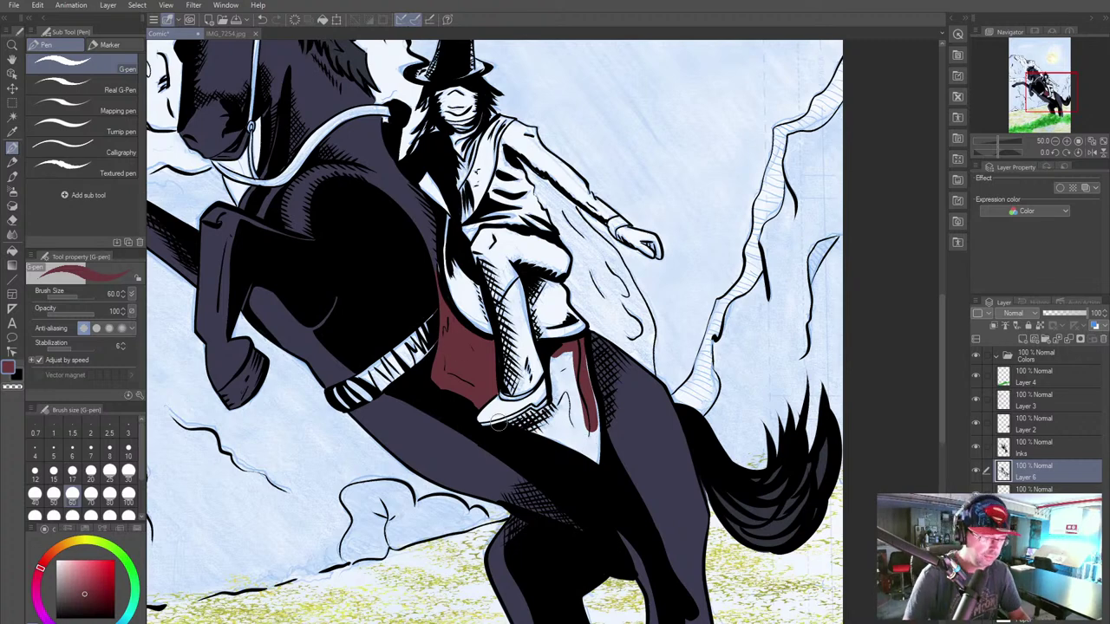
mouse_move(579, 369)
mouse_down()
mouse_move(594, 463)
mouse_move(508, 431)
mouse_move(549, 409)
mouse_move(554, 363)
mouse_move(559, 394)
mouse_move(567, 355)
mouse_move(567, 420)
mouse_move(574, 361)
mouse_move(584, 457)
mouse_move(550, 420)
mouse_move(521, 427)
mouse_up()
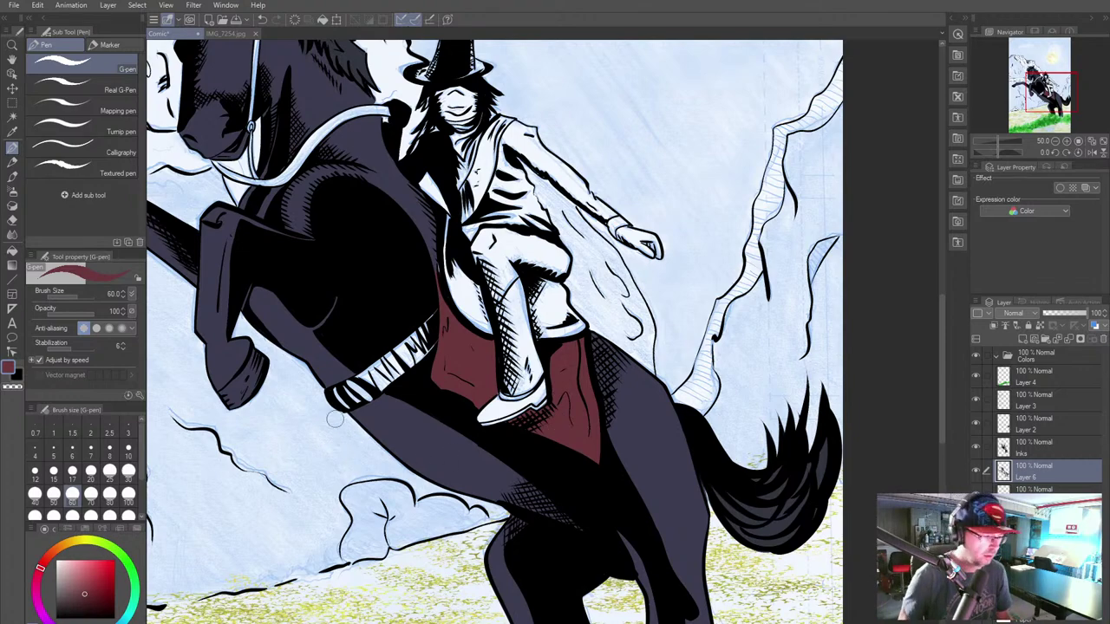
Step: Sample the brownish red beside the rider's leg on the reference cover and paint the saddle in front of and behind the leg
click(221, 34)
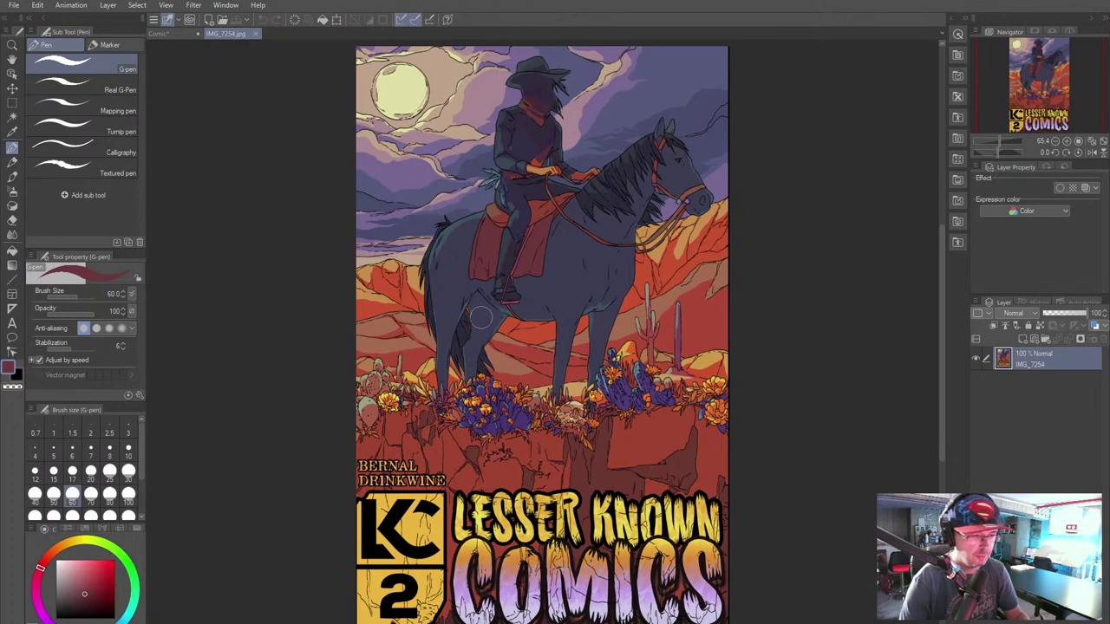
alt+click(537, 210)
click(174, 33)
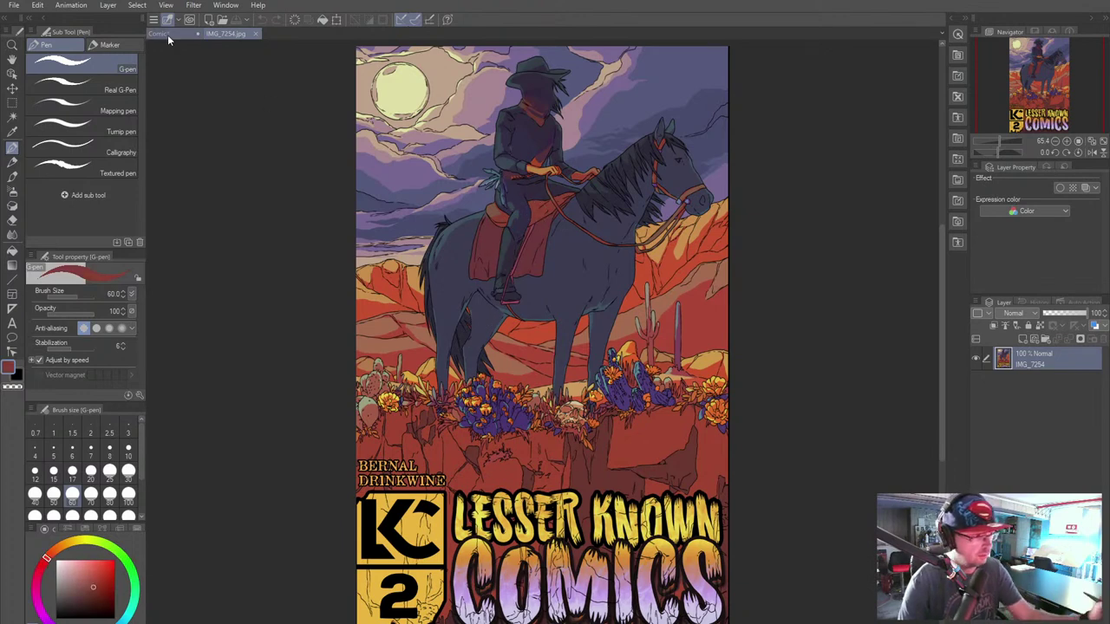
mouse_move(449, 221)
mouse_down()
mouse_move(452, 286)
mouse_move(491, 337)
mouse_move(459, 308)
mouse_up()
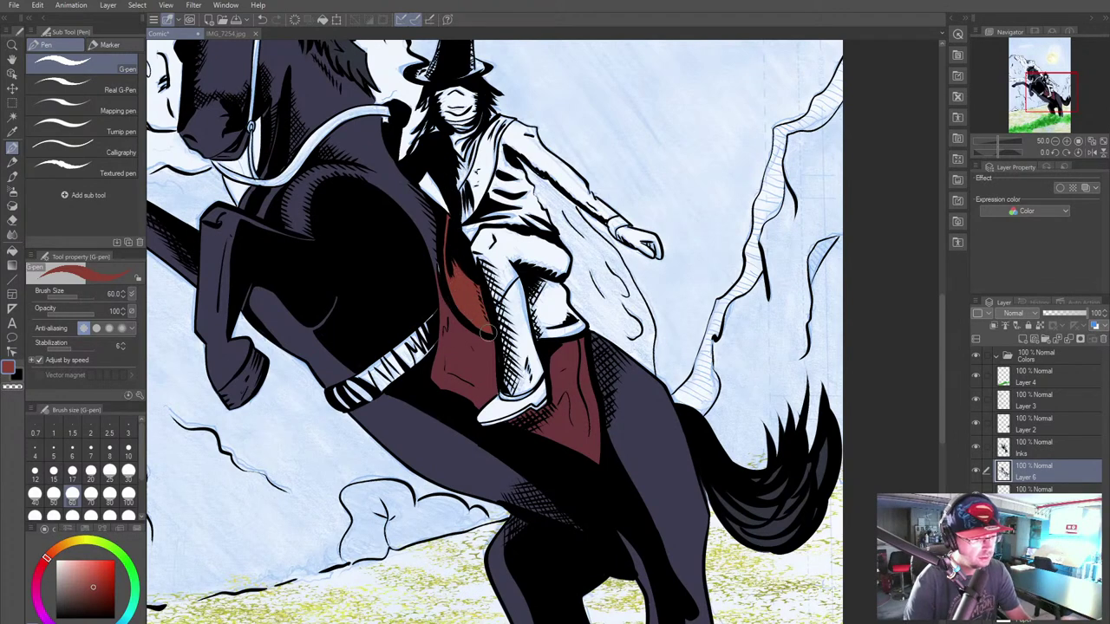
mouse_move(534, 291)
mouse_down()
mouse_move(536, 334)
mouse_move(538, 277)
mouse_move(581, 337)
mouse_move(544, 340)
mouse_move(538, 291)
mouse_move(550, 309)
mouse_up()
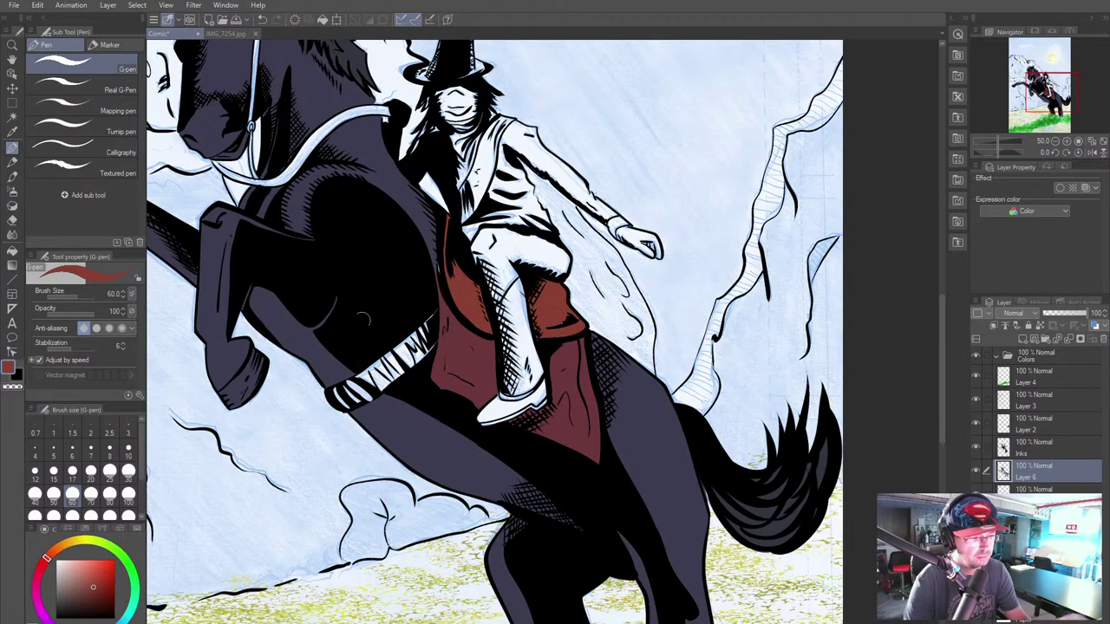
Step: Paint the girth strap around the horse's belly in the saddle's brownish red and resample the horse's body colour
mouse_move(428, 327)
mouse_down()
mouse_move(433, 314)
mouse_move(416, 347)
mouse_move(428, 344)
mouse_move(387, 379)
mouse_move(407, 347)
mouse_move(363, 379)
mouse_up()
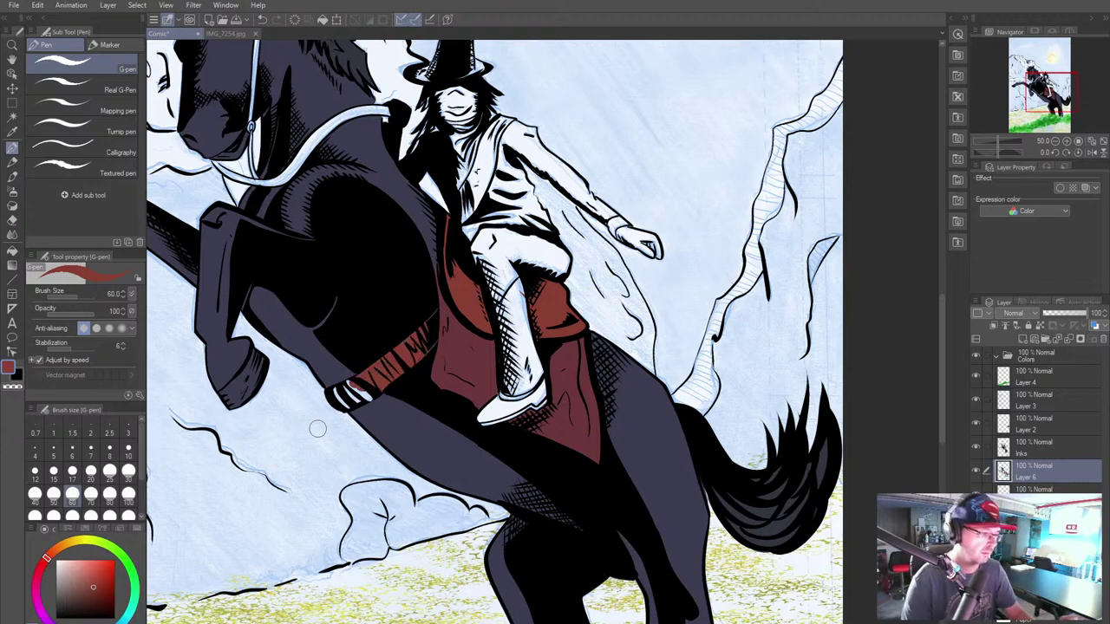
mouse_move(351, 384)
mouse_down()
mouse_move(343, 404)
mouse_move(357, 397)
mouse_move(328, 397)
mouse_up()
drag(325, 354, 464, 313)
drag(578, 477, 513, 329)
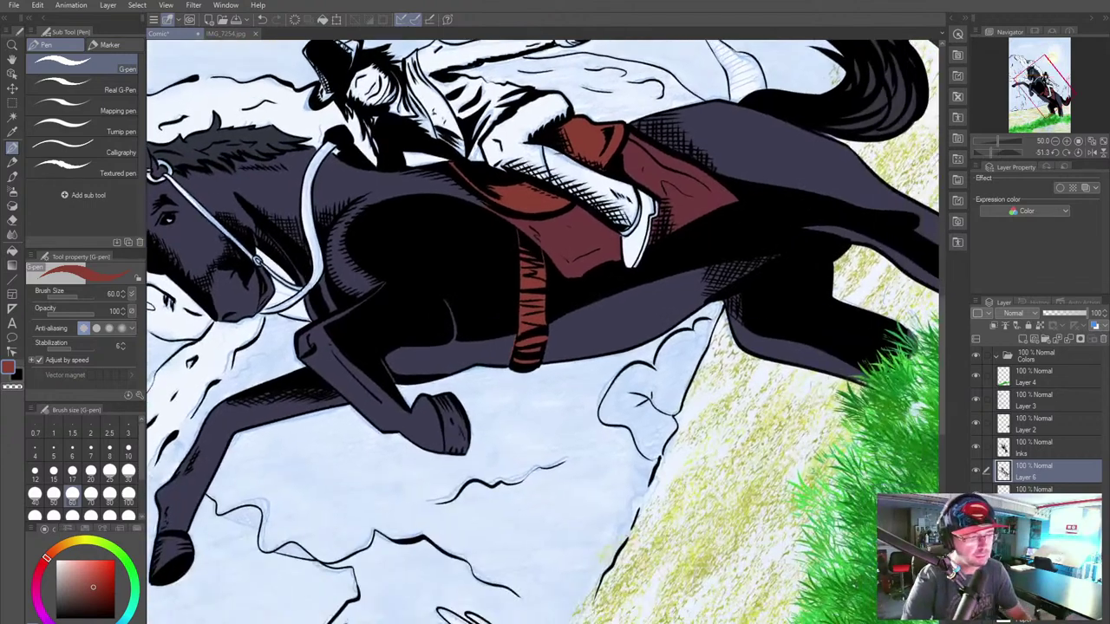
key(ctrl+z)
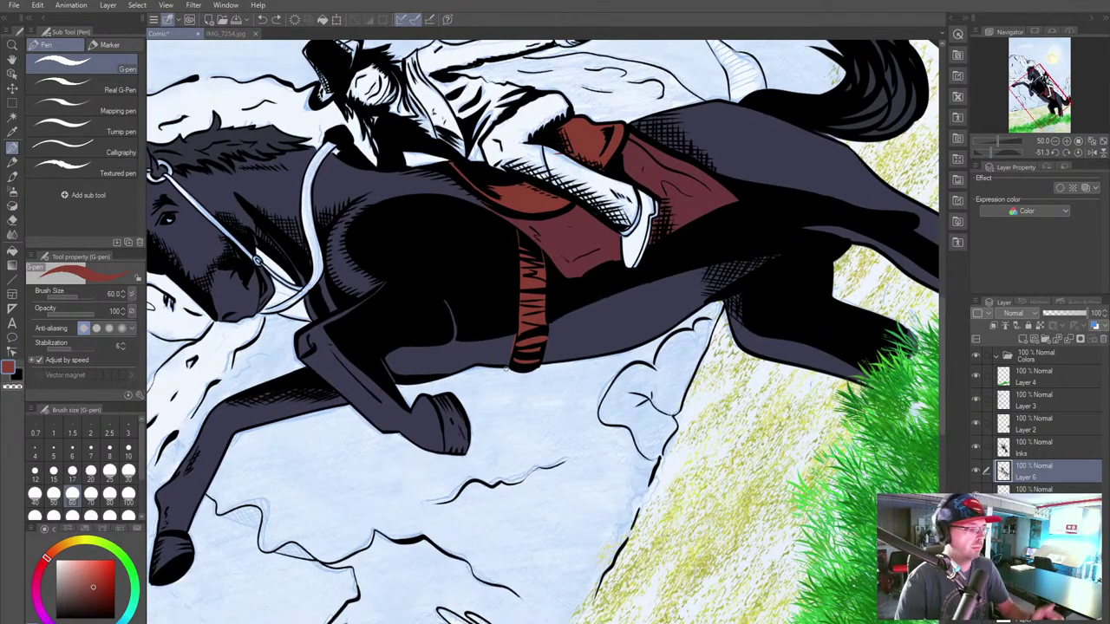
alt+click(463, 359)
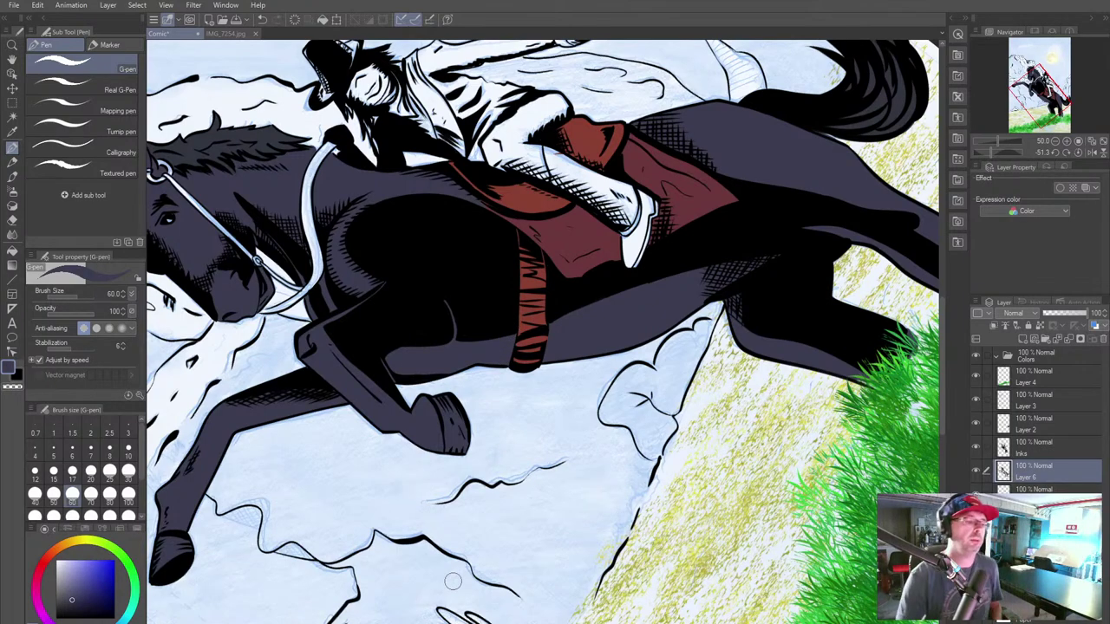
Step: Sample the red of the saddle gear from the IMG_7254.jpg reference cover and return to the comic page
drag(454, 581, 327, 484)
drag(538, 260, 453, 416)
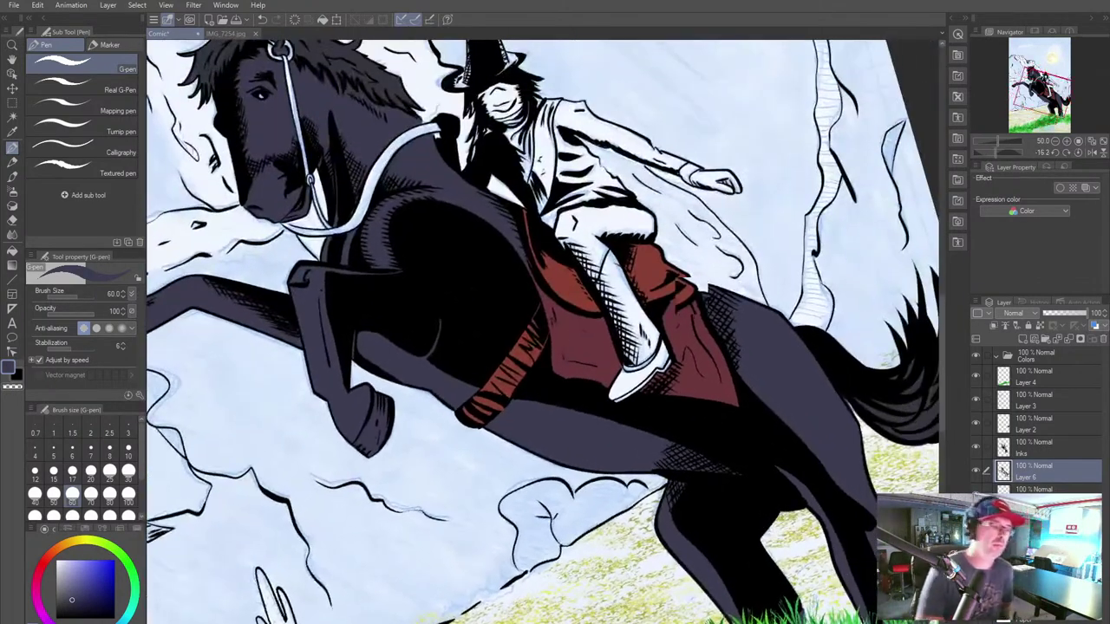
drag(485, 347, 534, 444)
click(226, 33)
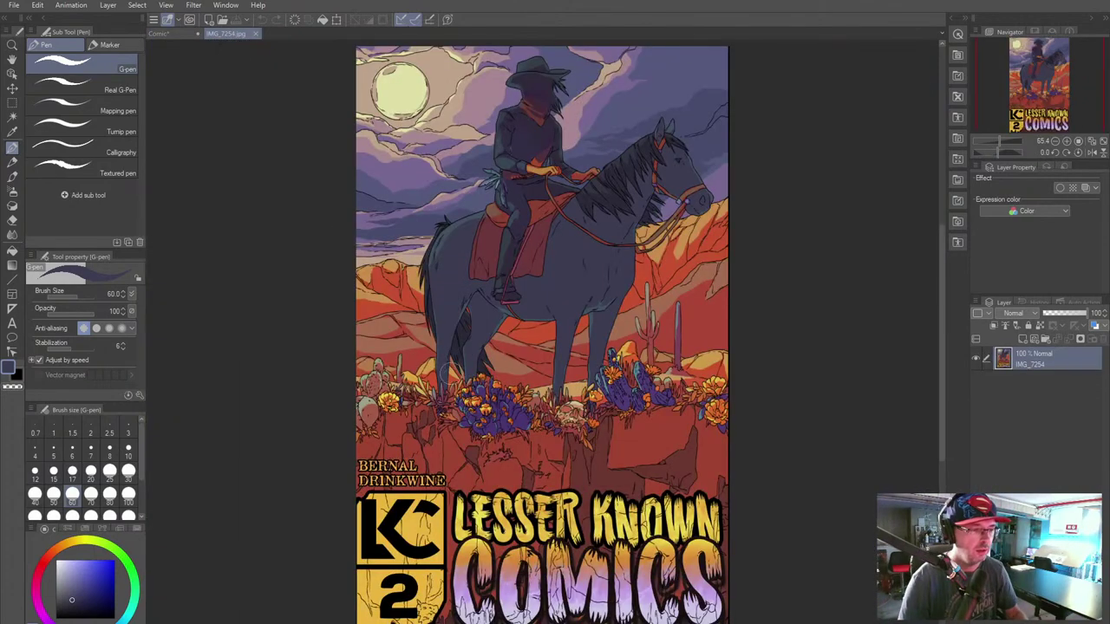
alt+click(530, 218)
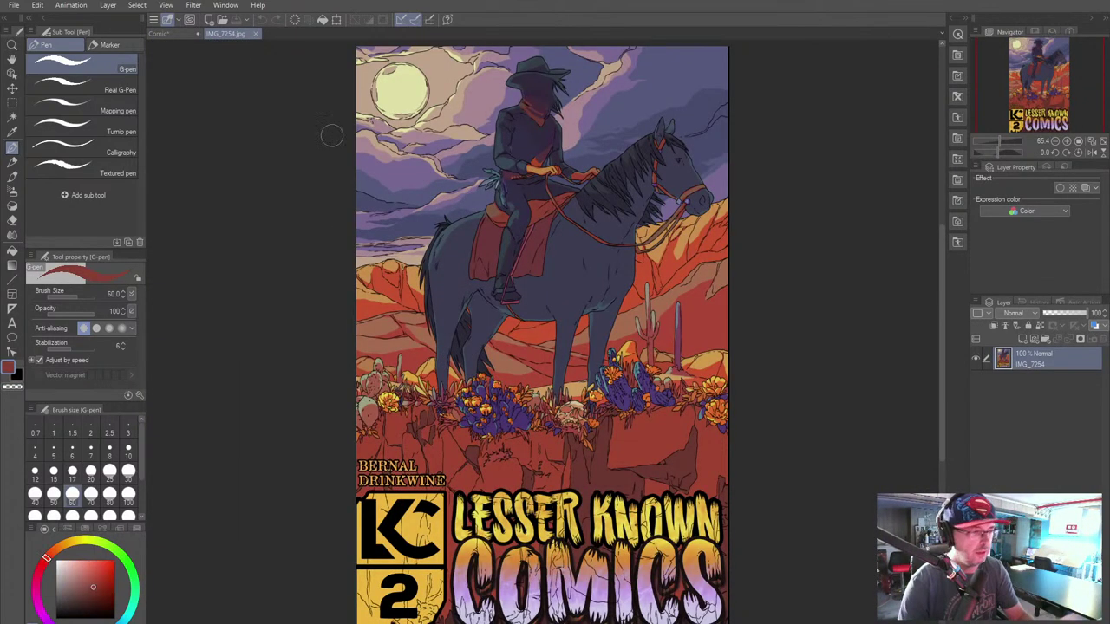
click(172, 34)
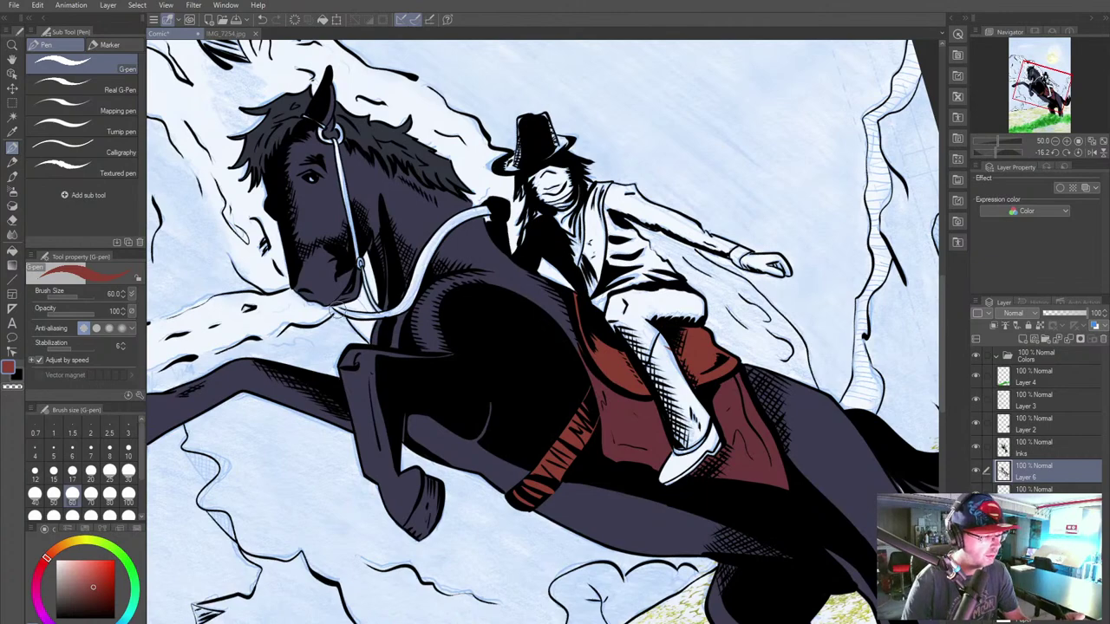
Step: Paint the reins from the horse's chin to the rider's hand in the sampled red with a size 25 brush
click(109, 470)
drag(333, 309, 400, 309)
scroll(554, 442, up, 1)
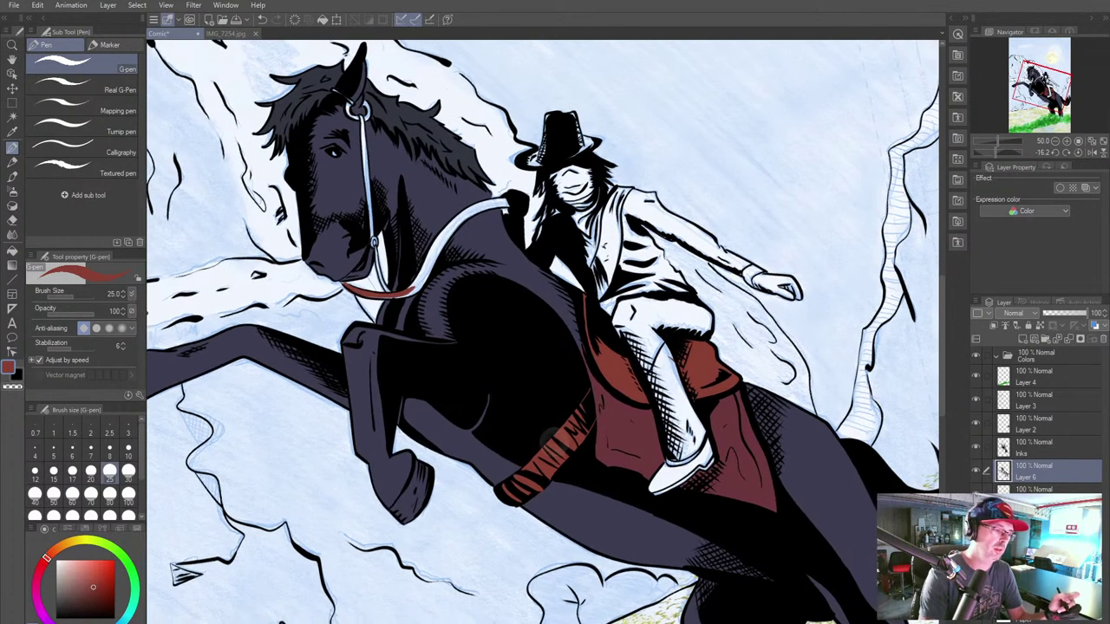
scroll(543, 333, up, 1)
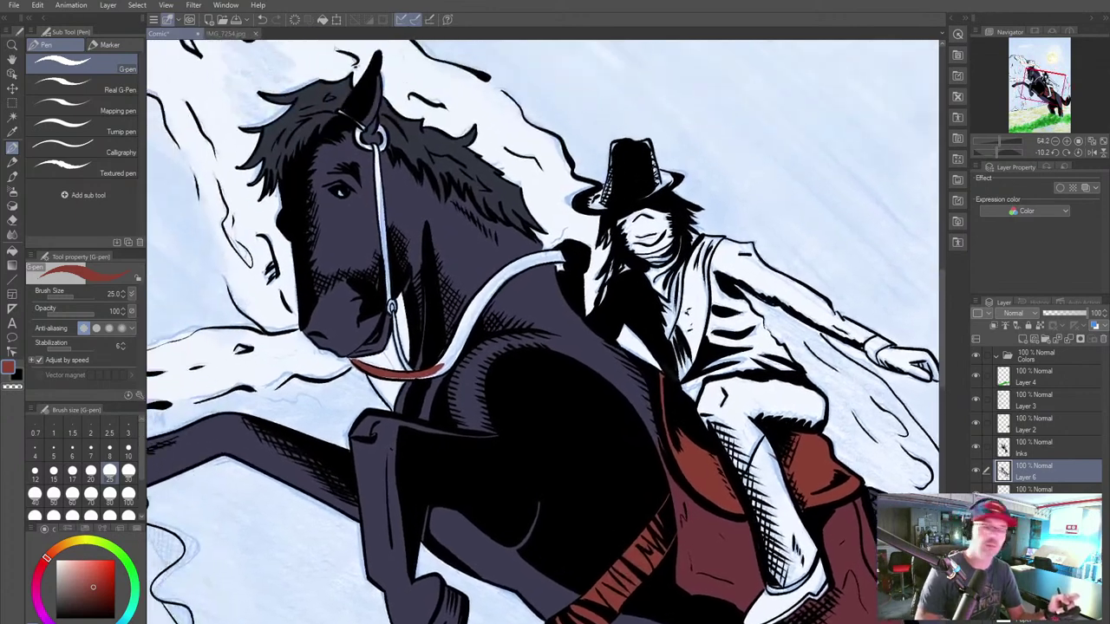
scroll(576, 529, up, 2)
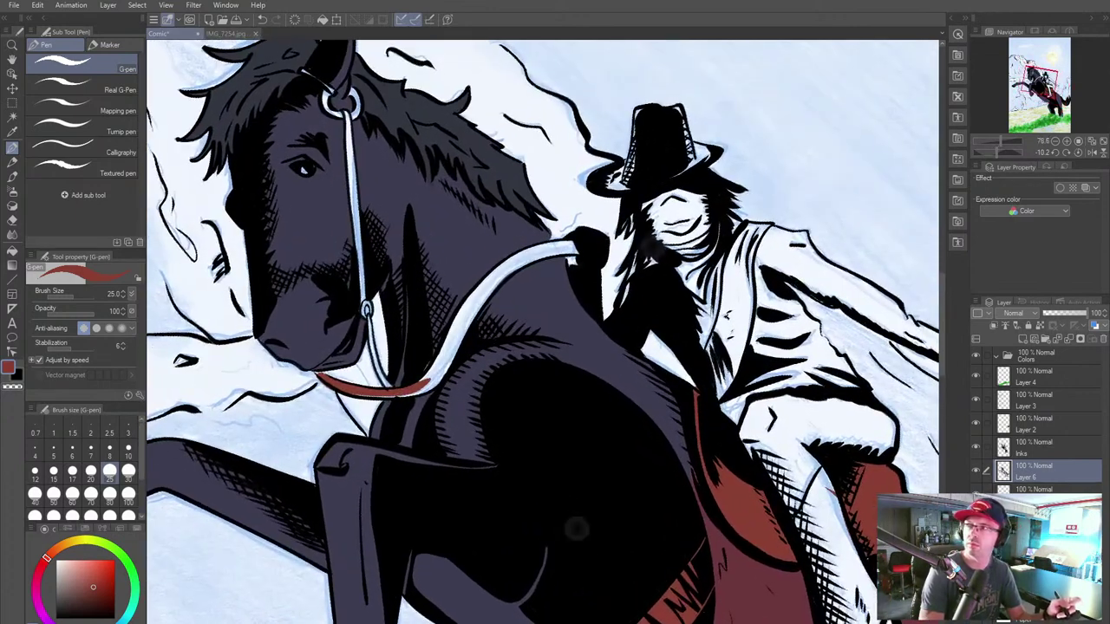
drag(521, 347, 589, 344)
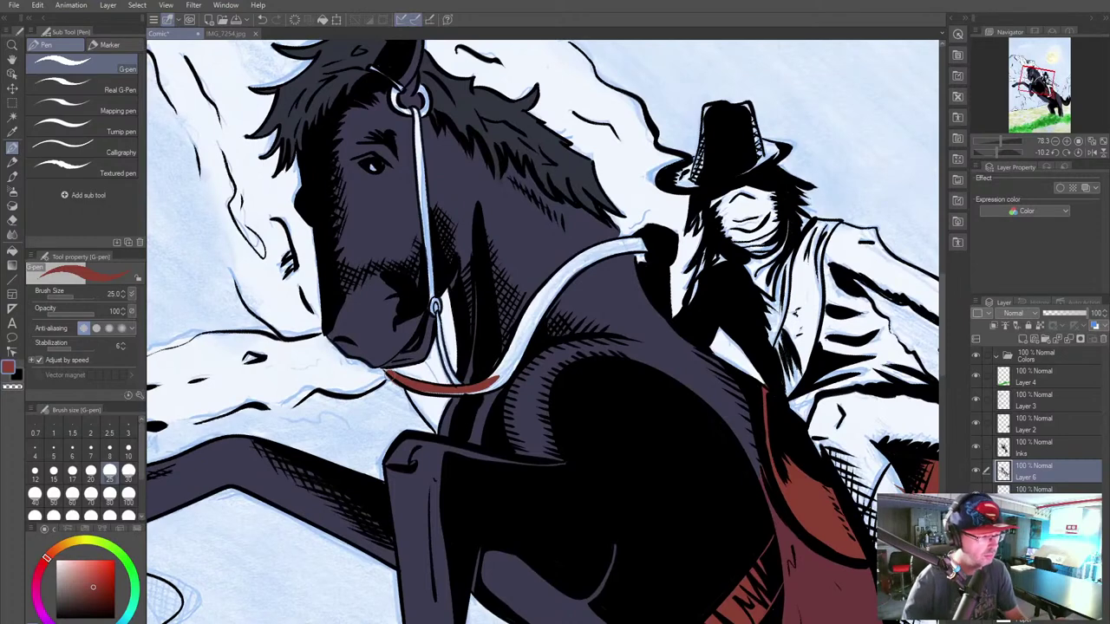
mouse_move(386, 373)
mouse_down()
mouse_move(493, 384)
mouse_move(431, 334)
mouse_move(465, 381)
mouse_move(500, 376)
mouse_move(549, 285)
mouse_move(599, 245)
mouse_move(643, 243)
mouse_up()
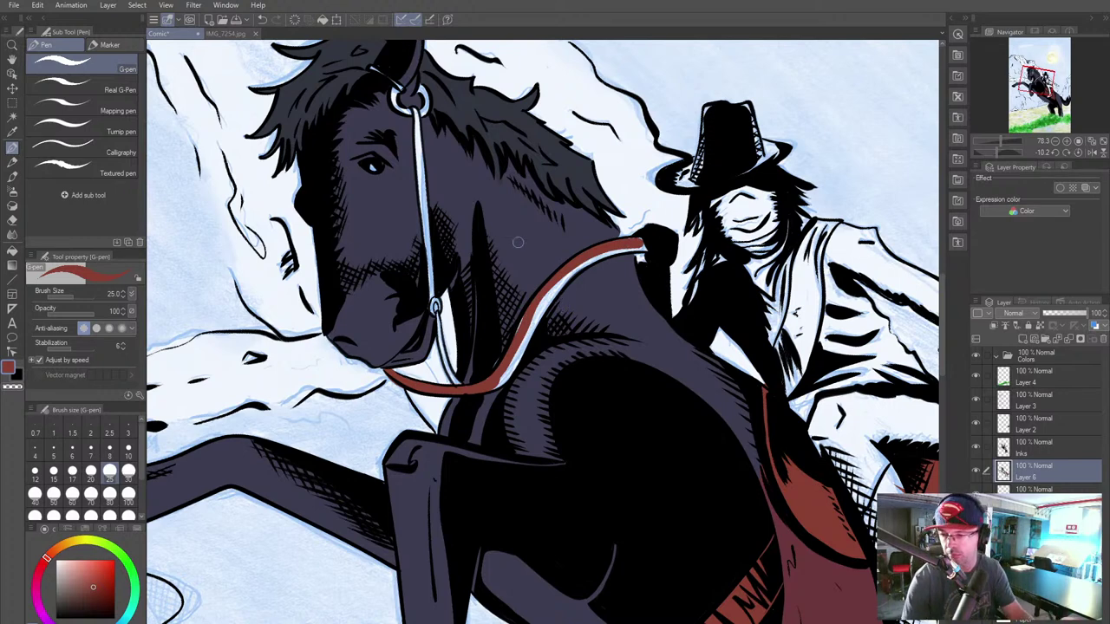
mouse_move(490, 382)
mouse_down()
mouse_move(564, 280)
mouse_move(531, 330)
mouse_move(574, 272)
mouse_move(644, 242)
mouse_move(636, 249)
mouse_up()
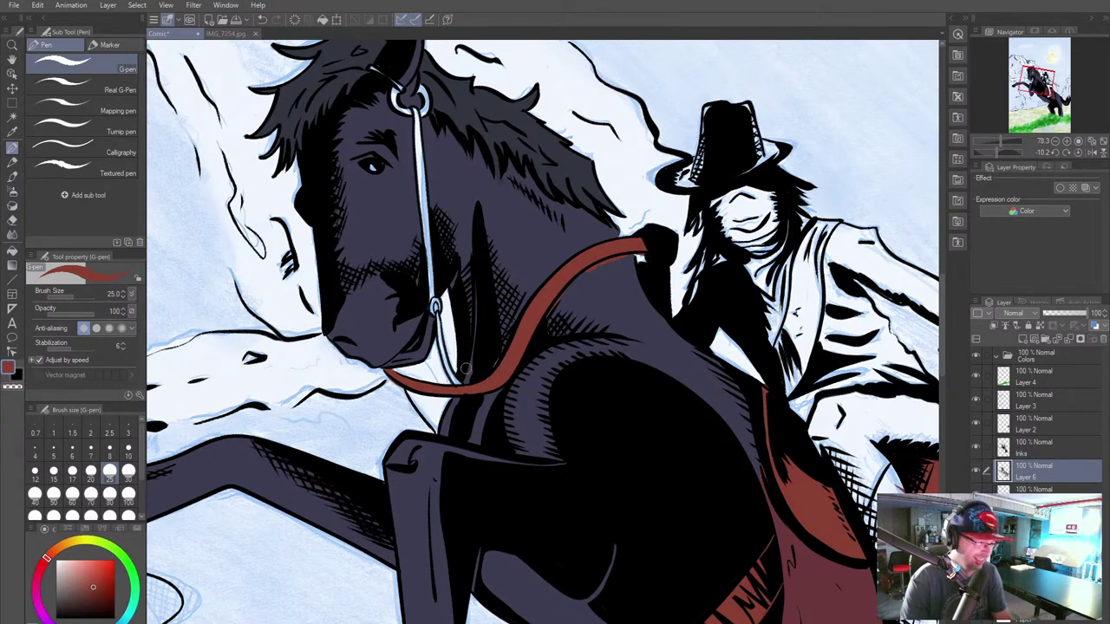
Step: Paint the thin strap between the small bridle ring and the reins red with a size 10 brush, redoing the first stroke
drag(438, 315, 449, 363)
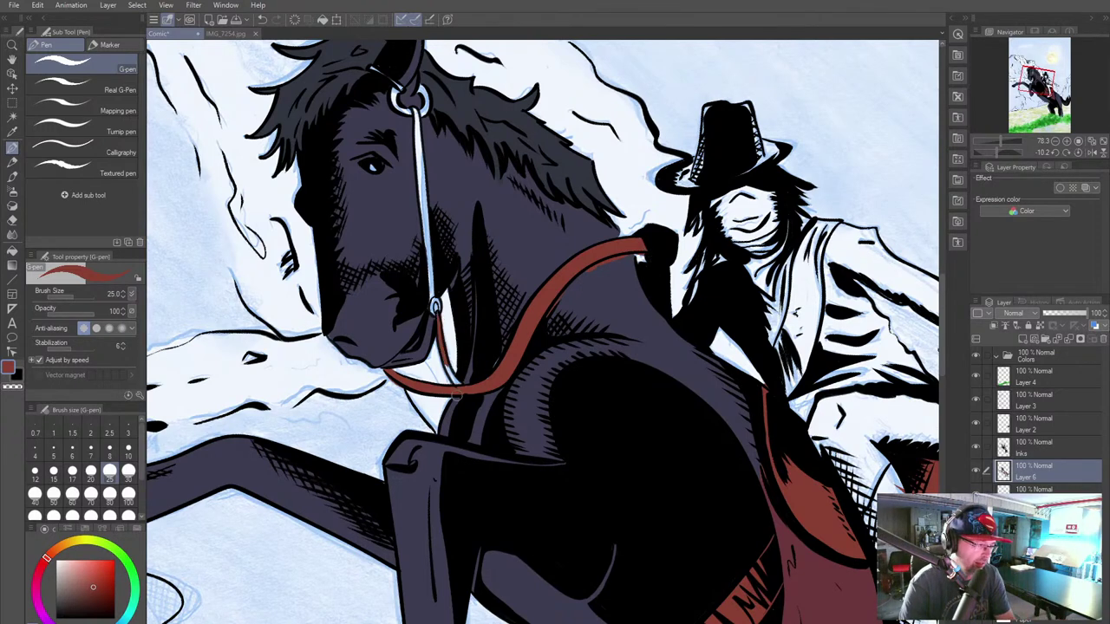
key(bracketleft)
key(bracketleft)
key(bracketleft)
key(bracketleft)
key(bracketleft)
key(ctrl+z)
drag(437, 315, 459, 384)
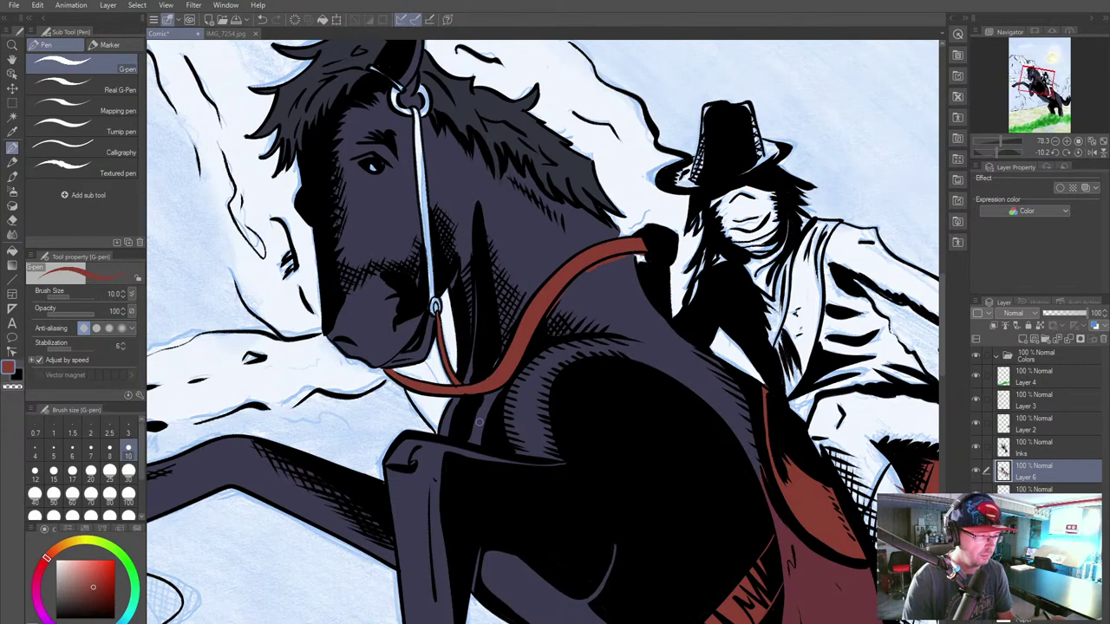
Step: Resample the red from the reins and paint the bridle's cheek strap from the small ring up to the large ring
alt+click(581, 315)
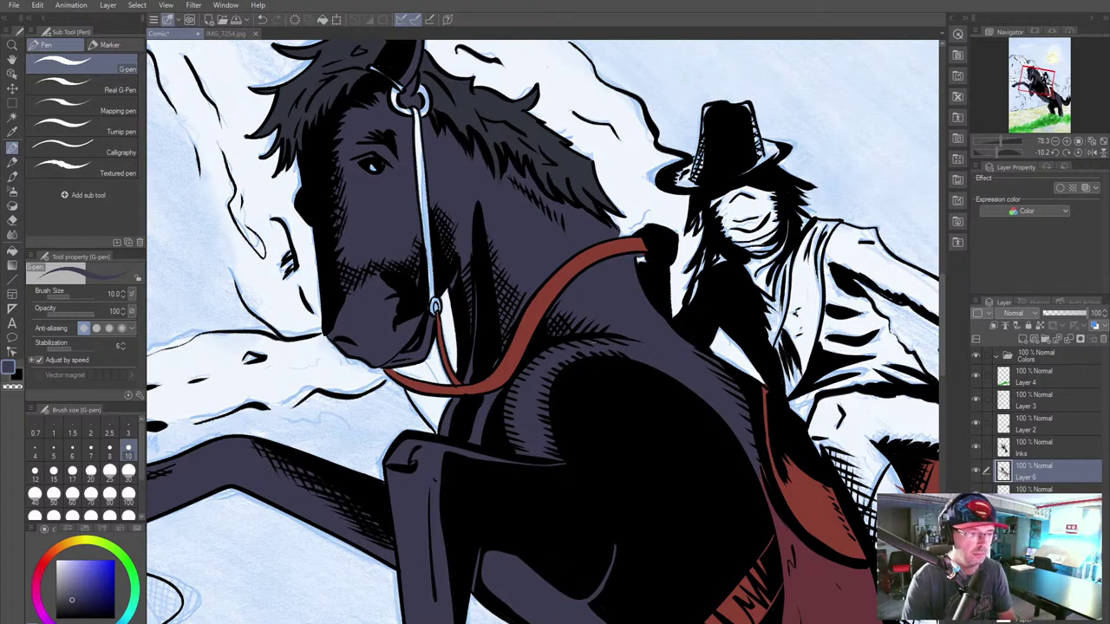
key(ctrl+z)
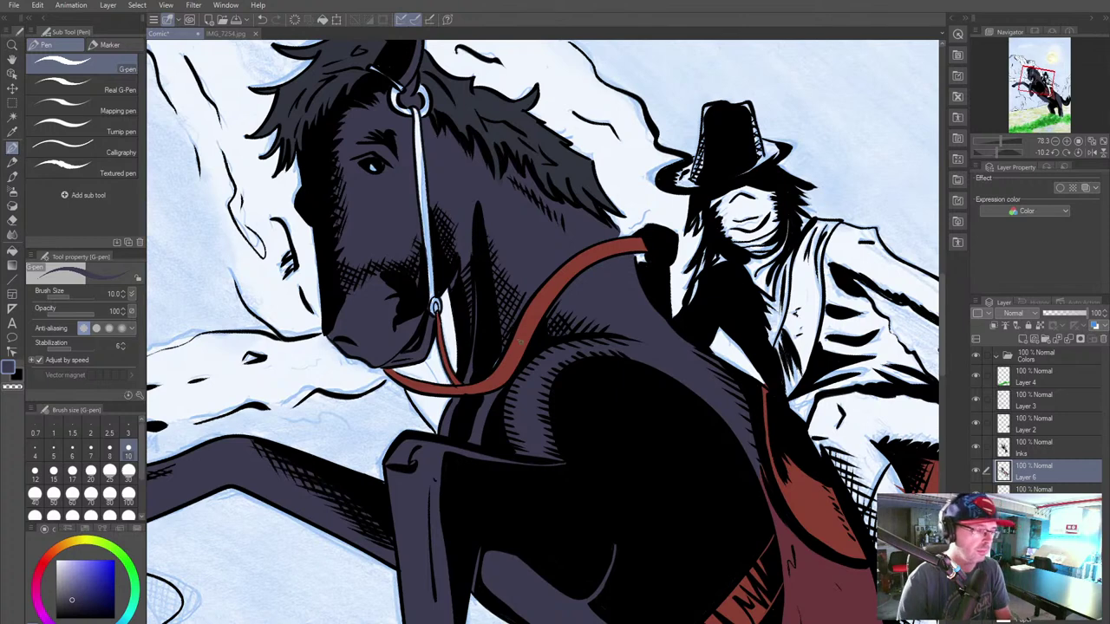
alt+click(520, 341)
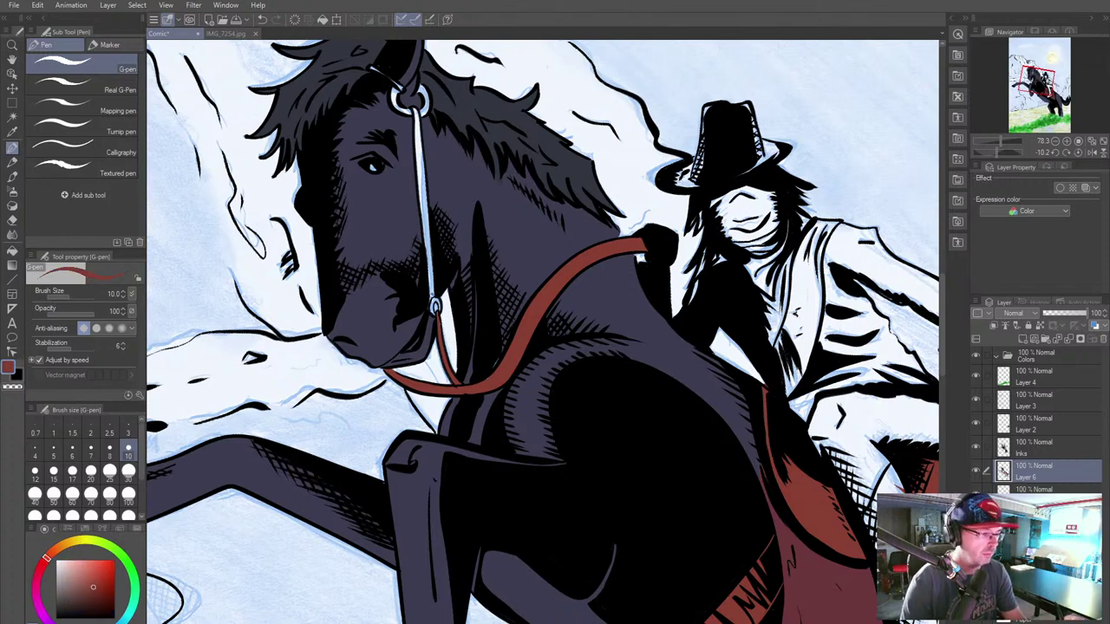
drag(431, 276, 435, 295)
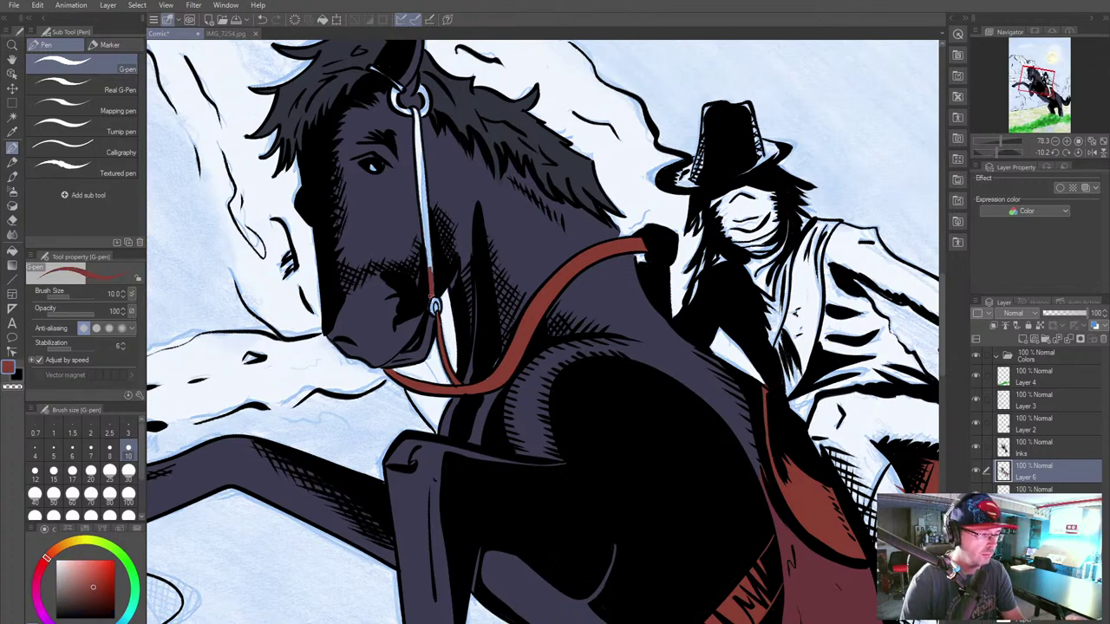
mouse_move(434, 274)
mouse_down()
mouse_move(419, 190)
mouse_move(429, 248)
mouse_up()
drag(421, 178, 427, 243)
mouse_move(423, 180)
mouse_down()
mouse_move(416, 120)
mouse_move(423, 156)
mouse_up()
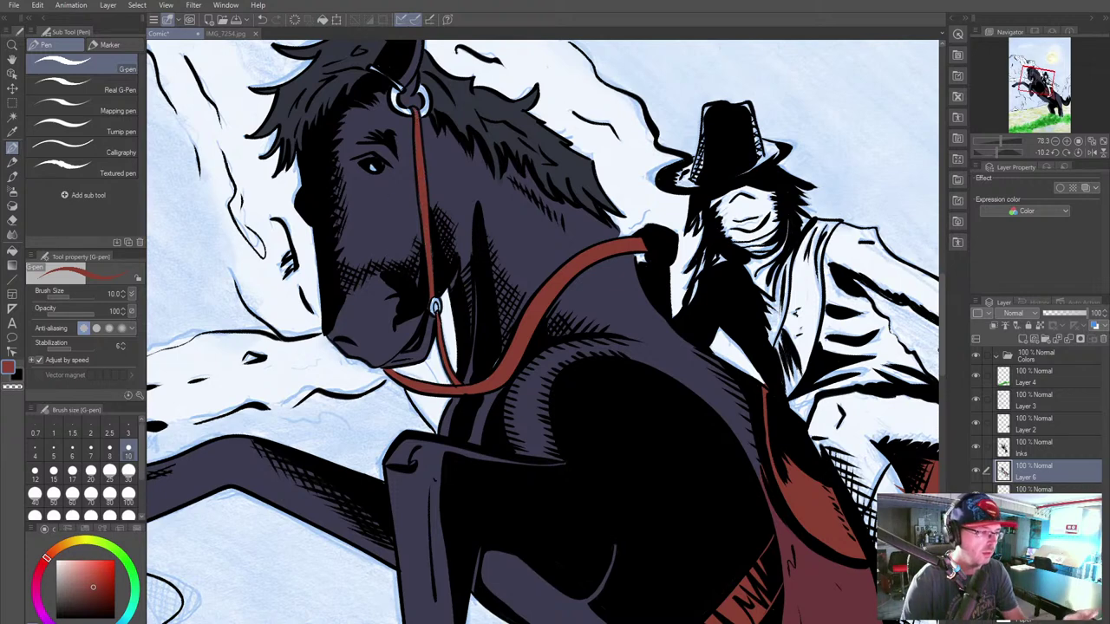
drag(422, 315, 472, 421)
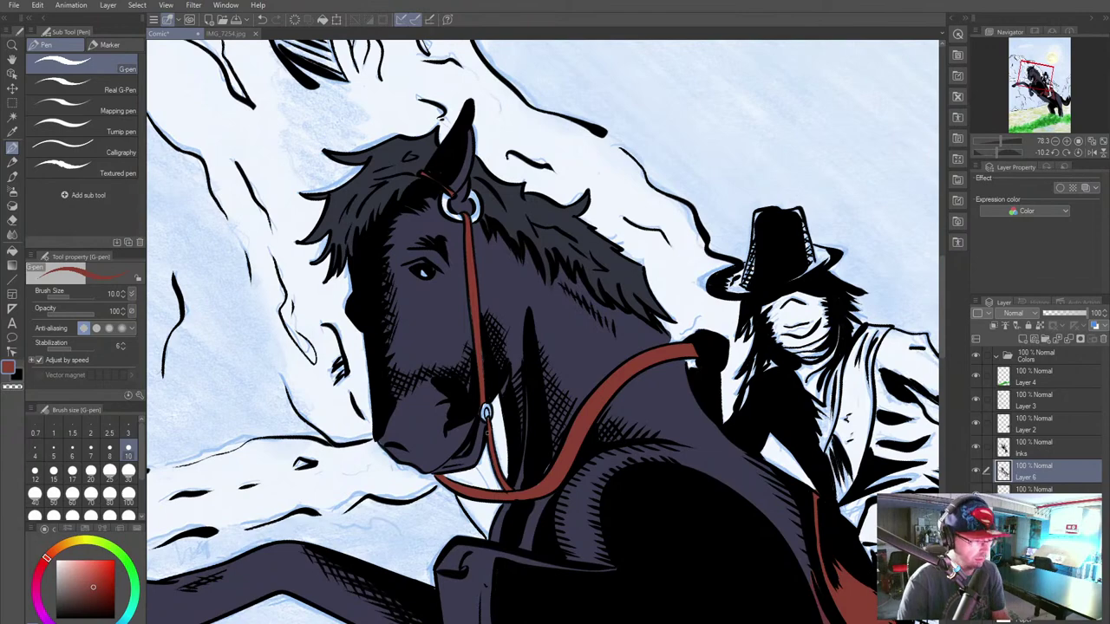
Step: Choose a golden yellow and paint the large and small bridle rings with it
click(227, 34)
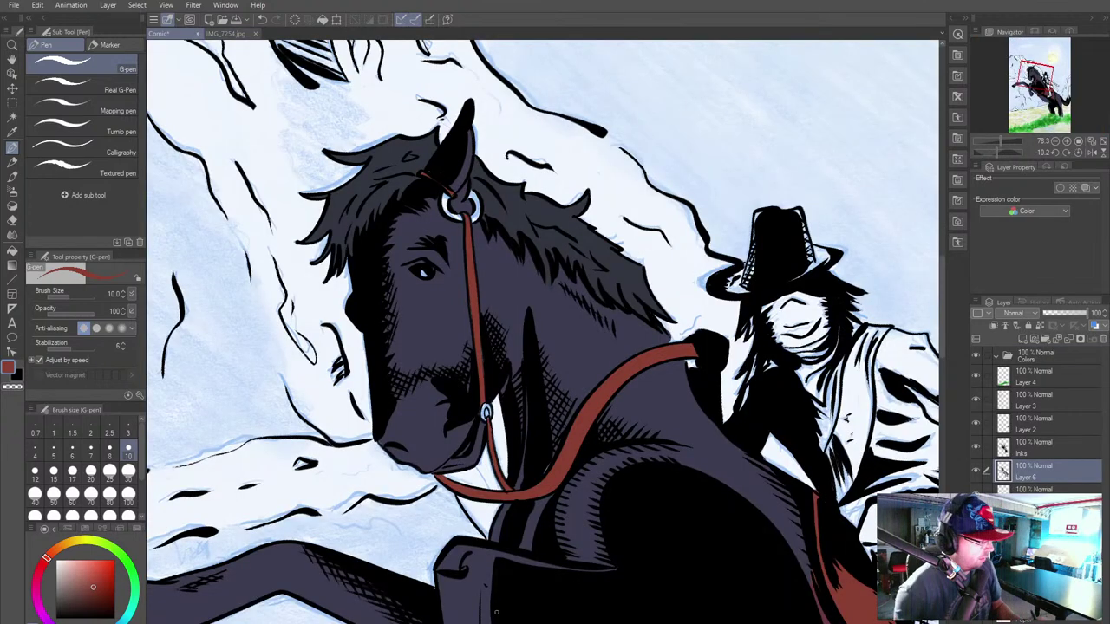
click(68, 544)
click(104, 572)
drag(446, 197, 445, 212)
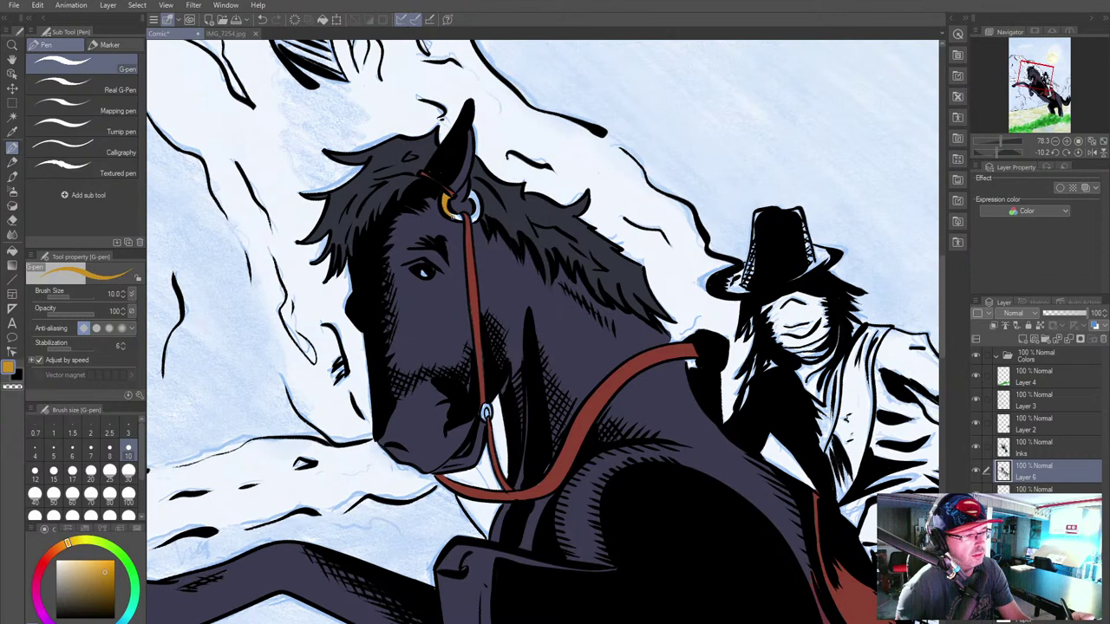
mouse_move(450, 214)
mouse_down()
mouse_move(476, 220)
mouse_move(473, 196)
mouse_up()
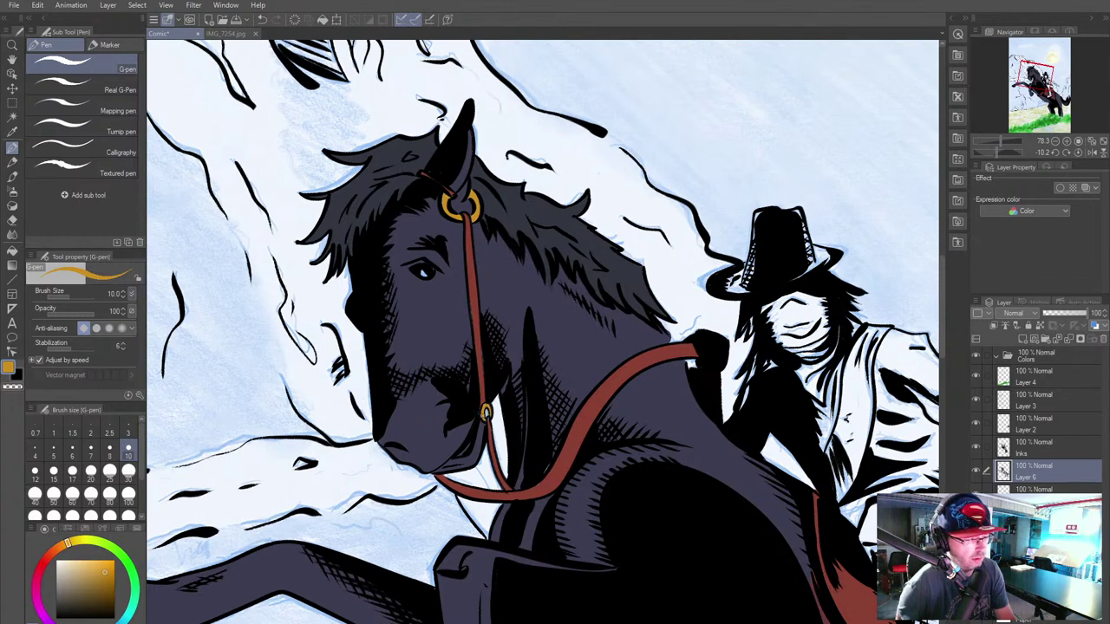
Step: Pick up the rider's dark blue from the reference cover, set the brush size to 15 and add a new layer for the rider
alt+click(434, 426)
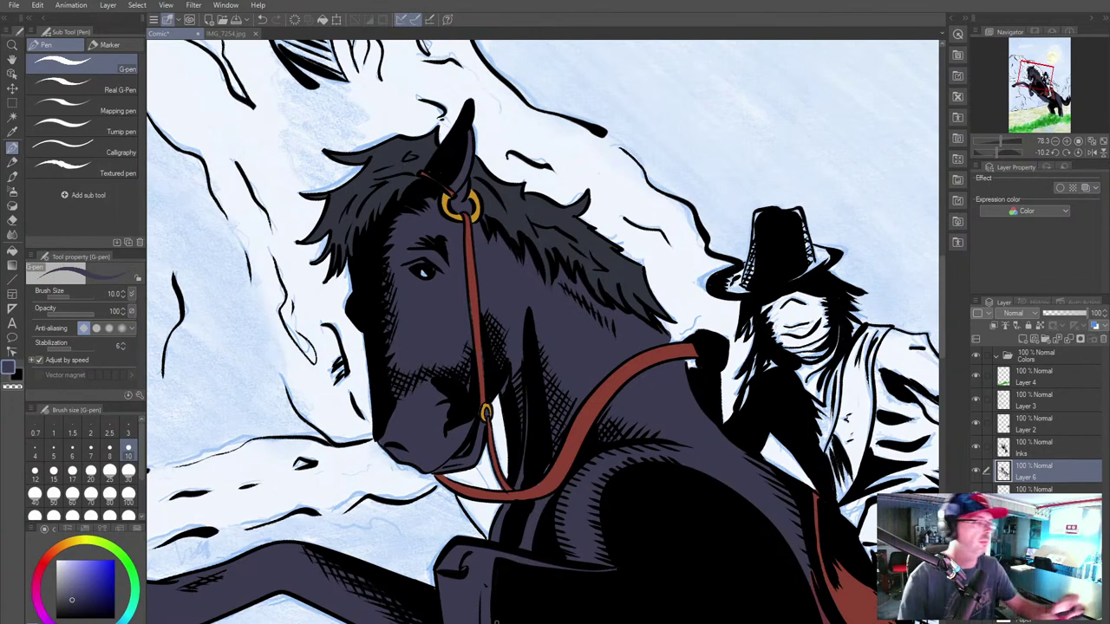
click(224, 36)
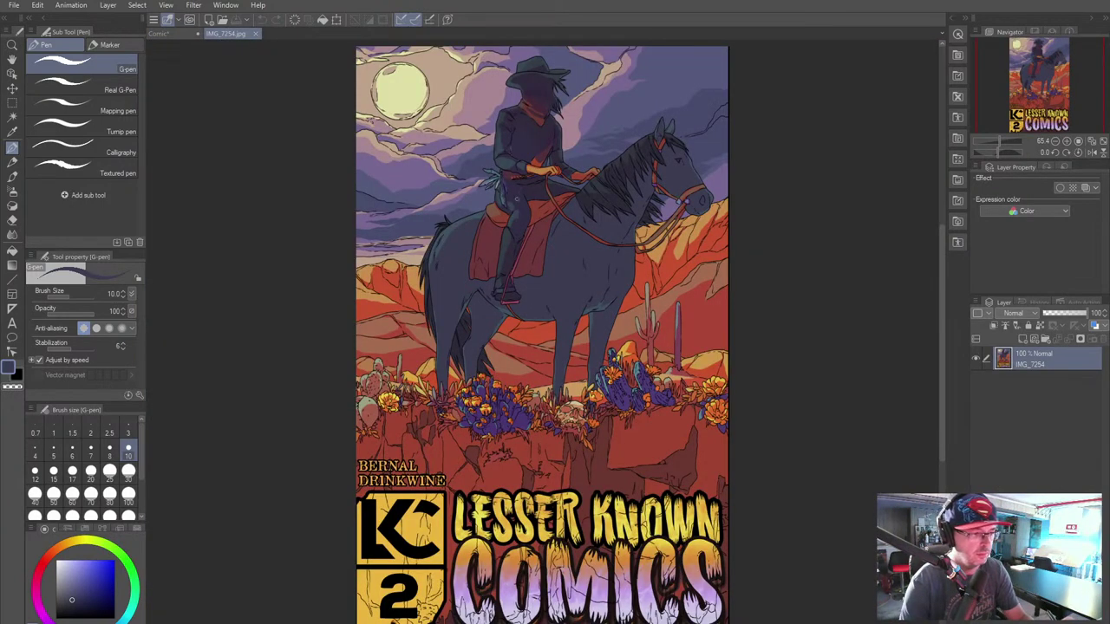
click(170, 35)
drag(546, 480, 224, 291)
click(53, 475)
mouse_move(549, 339)
mouse_down()
mouse_move(607, 460)
mouse_move(590, 453)
mouse_up()
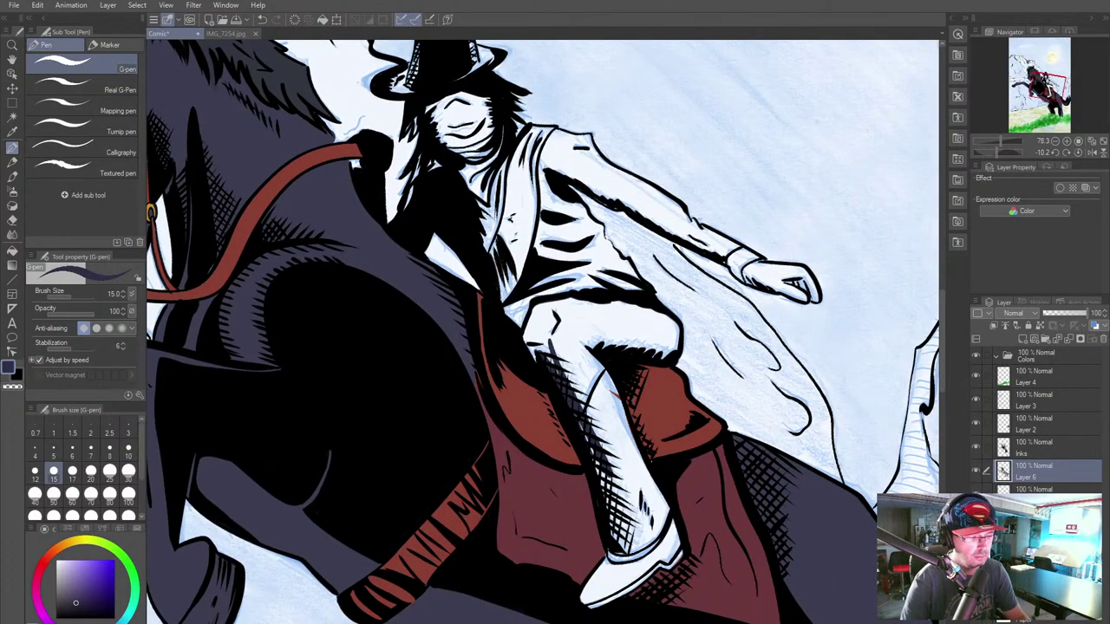
key(ctrl+z)
click(1023, 339)
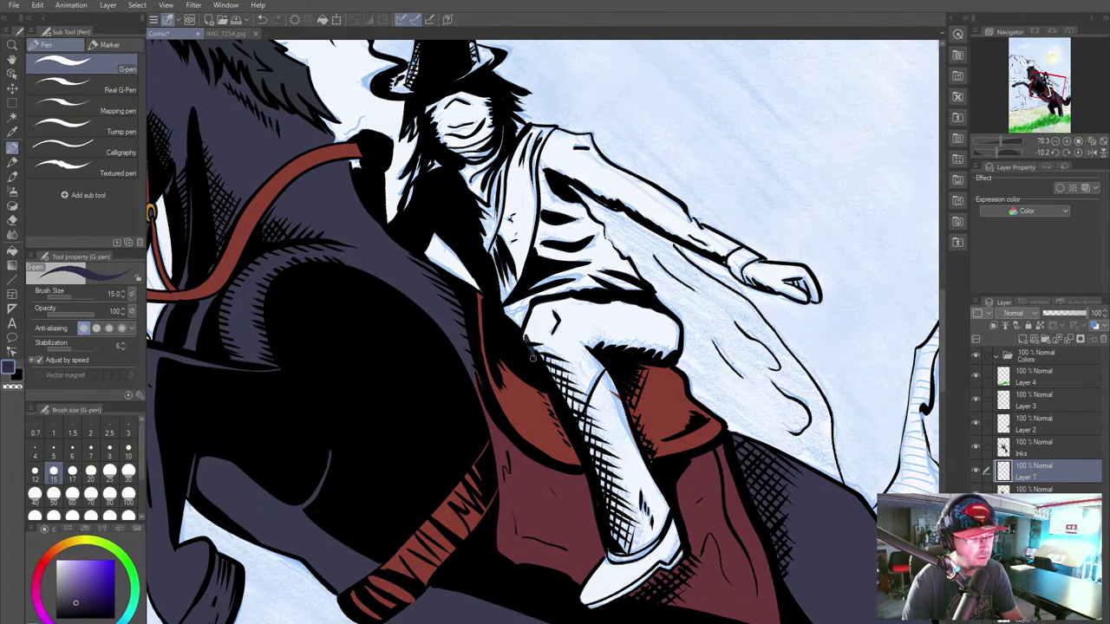
Step: Outline the inside edges of the rider's trousers in dark blue from the thigh to the hem, checking the reference cover
mouse_move(533, 305)
mouse_down()
mouse_move(638, 307)
mouse_move(675, 330)
mouse_move(667, 352)
mouse_move(669, 341)
mouse_move(603, 349)
mouse_move(664, 353)
mouse_move(587, 354)
mouse_move(583, 344)
mouse_move(584, 368)
mouse_move(585, 352)
mouse_move(622, 403)
mouse_move(659, 502)
mouse_up()
drag(642, 462, 670, 515)
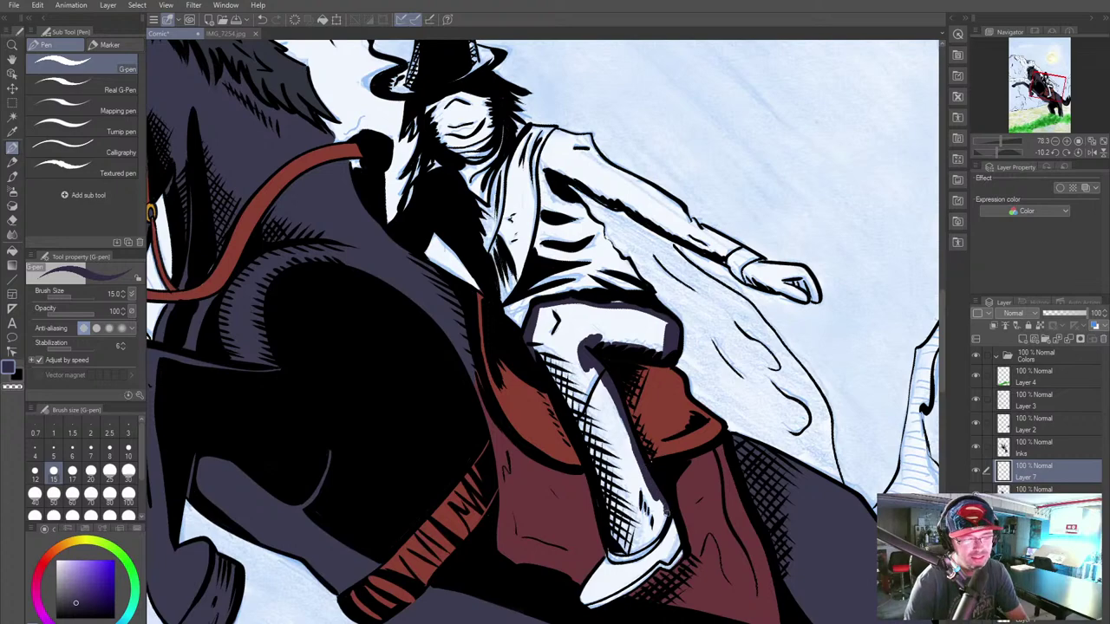
click(226, 33)
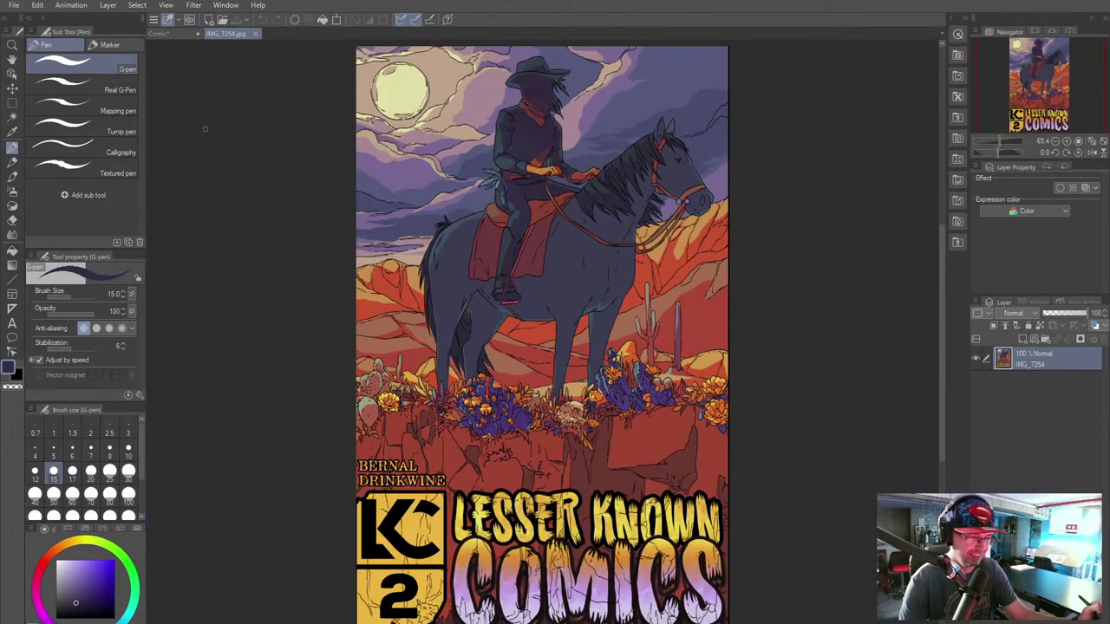
click(173, 33)
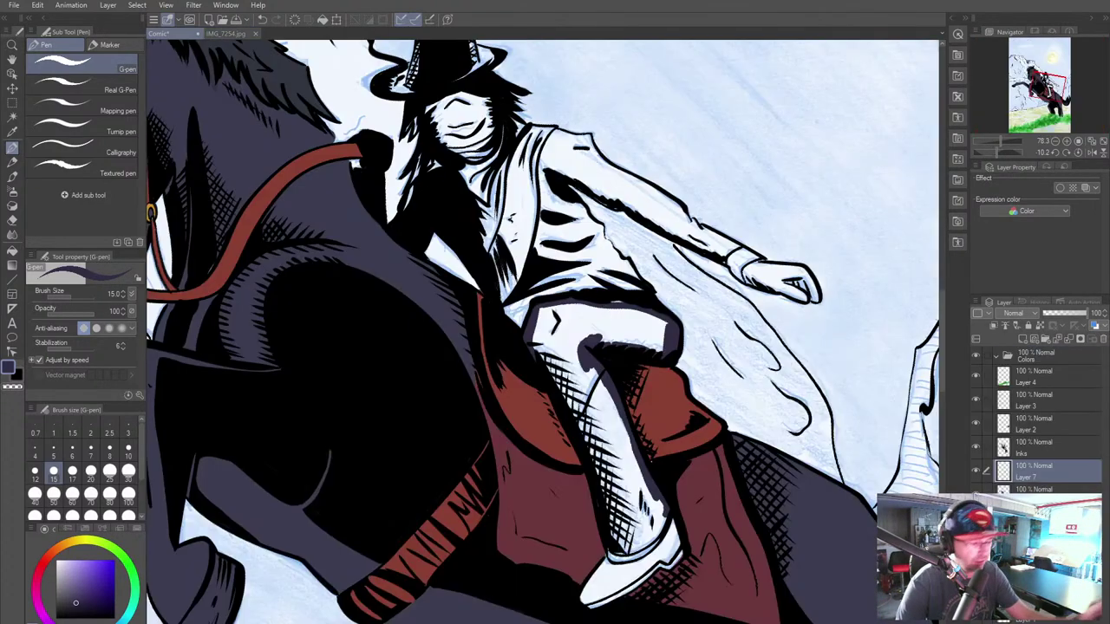
mouse_move(608, 545)
mouse_down()
mouse_move(620, 560)
mouse_move(665, 524)
mouse_move(629, 555)
mouse_up()
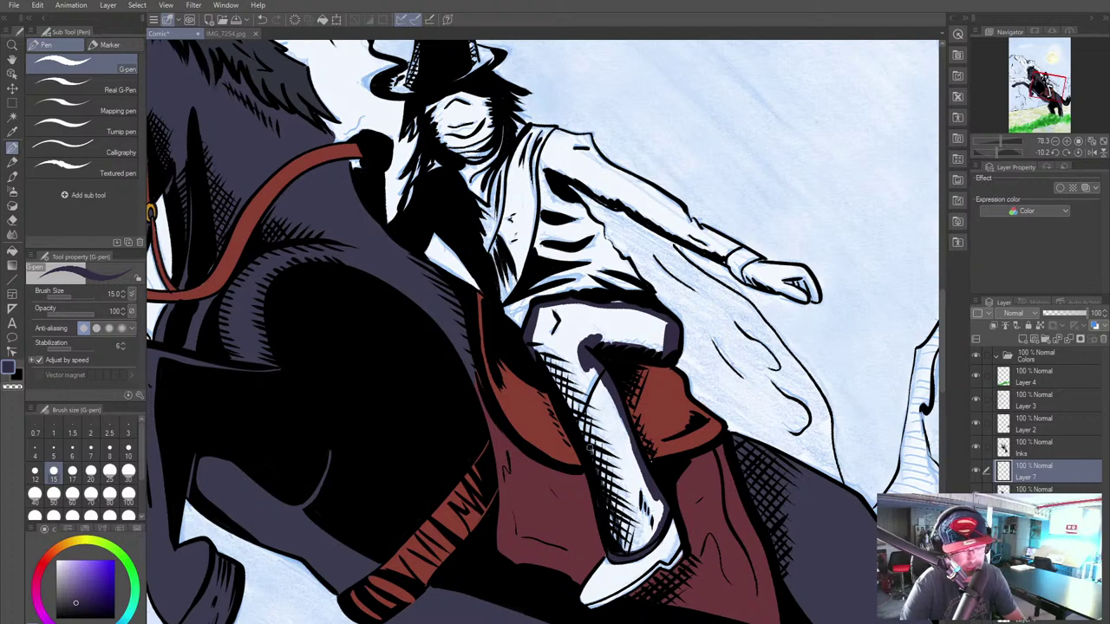
Step: Increase the brush size to 30 and fill the rider's trouser leg and thigh with dark blue
key(bracketright)
key(bracketright)
key(bracketright)
key(bracketright)
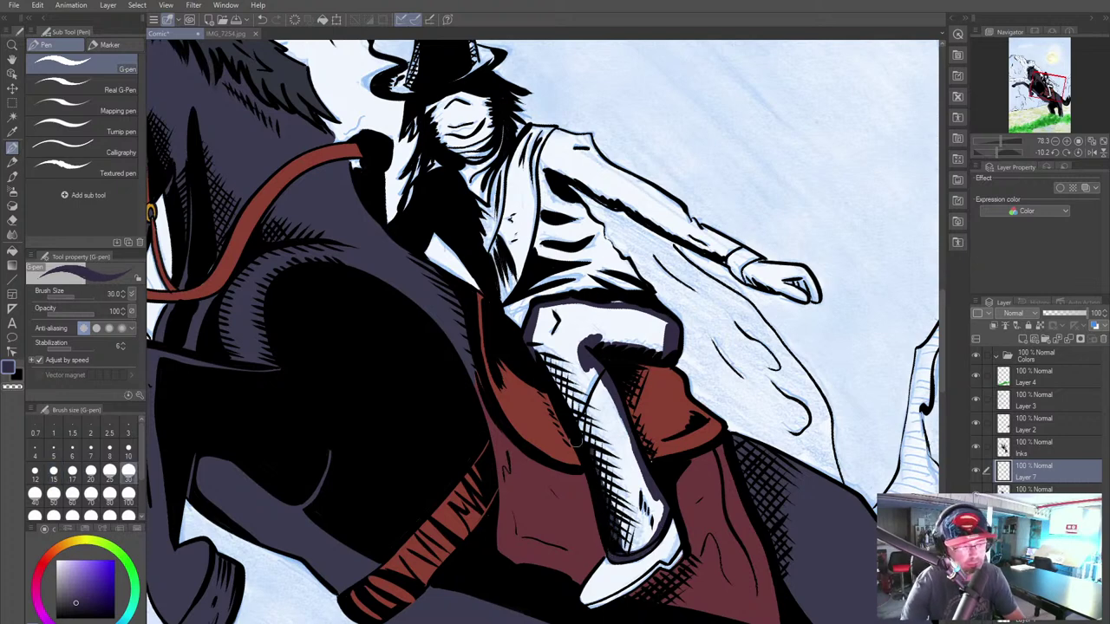
mouse_move(533, 338)
mouse_down()
mouse_move(624, 549)
mouse_move(644, 538)
mouse_move(658, 498)
mouse_move(639, 539)
mouse_move(639, 470)
mouse_move(587, 365)
mouse_move(627, 470)
mouse_move(631, 526)
mouse_move(637, 475)
mouse_move(630, 528)
mouse_move(618, 464)
mouse_up()
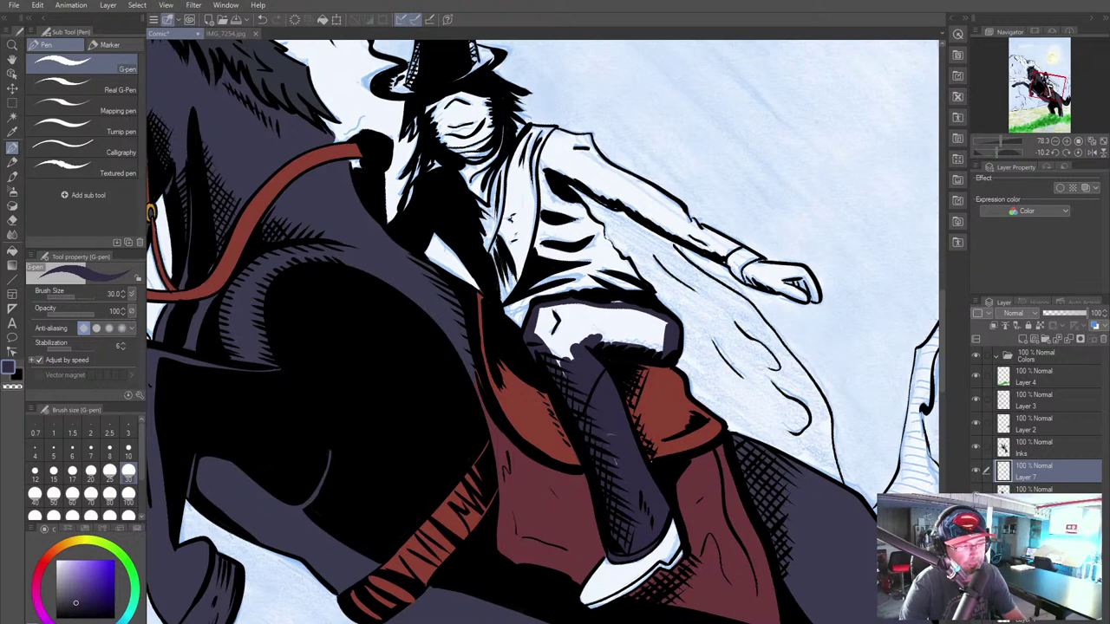
mouse_move(564, 378)
mouse_down()
mouse_move(533, 327)
mouse_move(541, 320)
mouse_move(546, 344)
mouse_move(560, 343)
mouse_move(566, 322)
mouse_move(581, 326)
mouse_move(567, 319)
mouse_move(574, 305)
mouse_move(635, 316)
mouse_move(664, 325)
mouse_move(647, 341)
mouse_move(589, 339)
mouse_move(658, 350)
mouse_move(654, 327)
mouse_move(579, 324)
mouse_move(630, 330)
mouse_move(621, 306)
mouse_up()
Step: Check the rider's clothing on the reference cover and paint the rider's vest dark blue
click(224, 33)
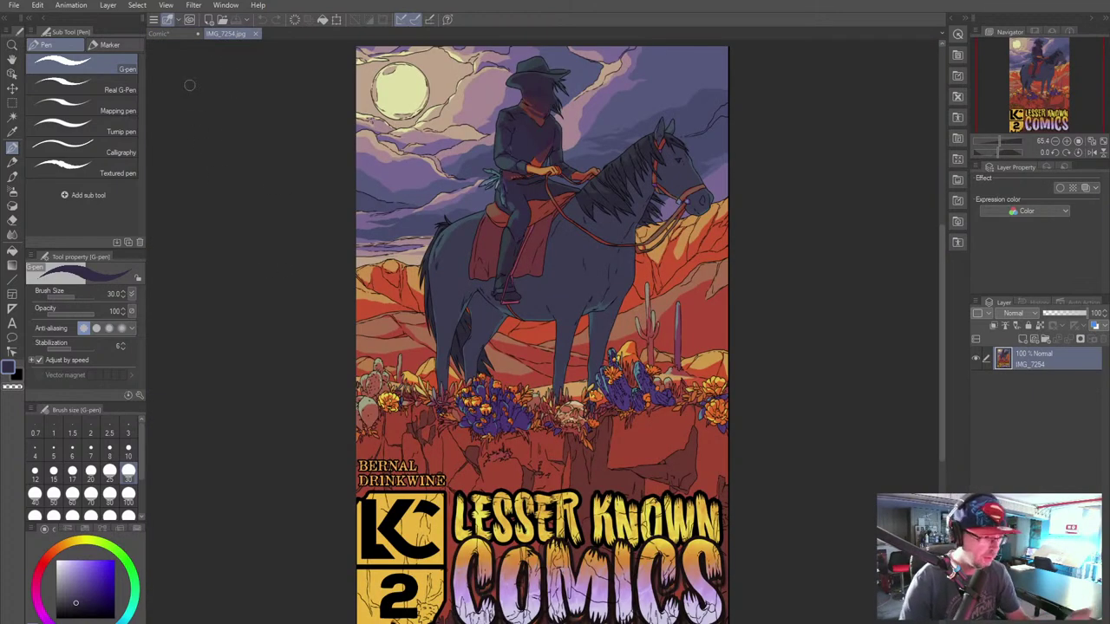
click(165, 33)
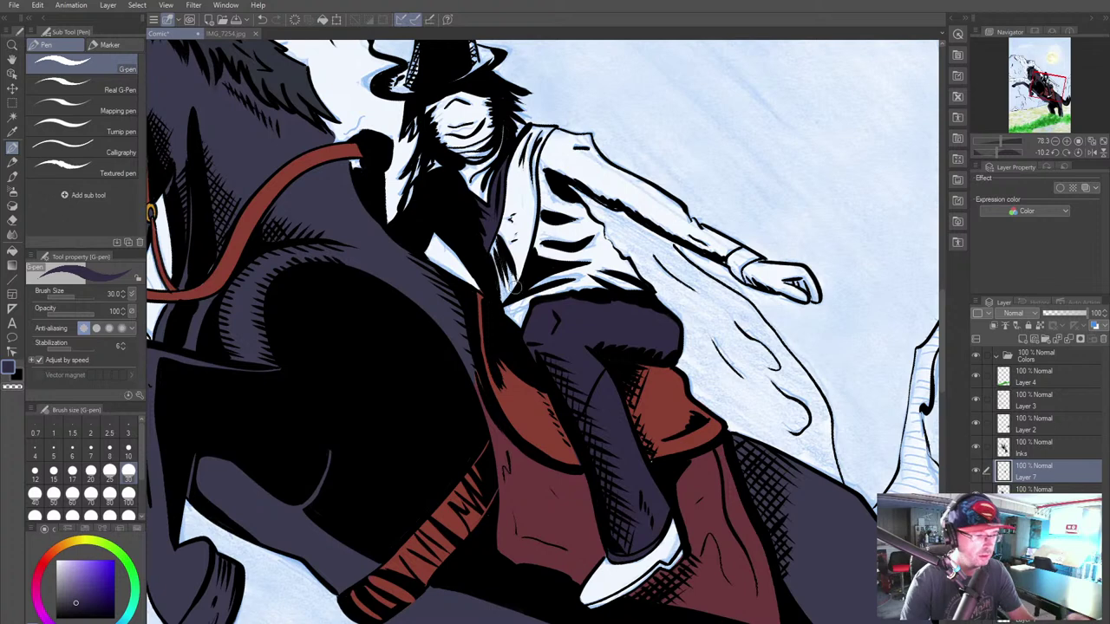
mouse_move(543, 171)
mouse_down()
mouse_move(530, 267)
mouse_move(504, 331)
mouse_move(530, 294)
mouse_up()
drag(552, 233, 538, 288)
mouse_move(555, 189)
mouse_down()
mouse_move(557, 281)
mouse_move(576, 289)
mouse_move(545, 294)
mouse_up()
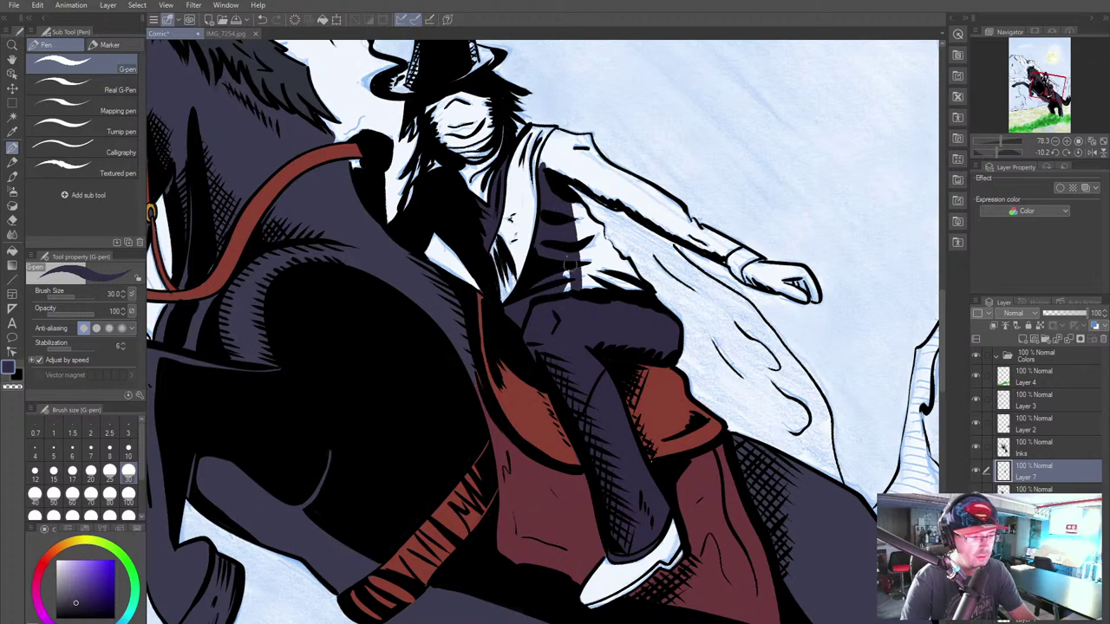
mouse_move(572, 196)
mouse_down()
mouse_move(587, 235)
mouse_move(581, 206)
mouse_move(642, 288)
mouse_move(581, 274)
mouse_move(628, 298)
mouse_move(566, 288)
mouse_move(584, 239)
mouse_move(622, 285)
mouse_up()
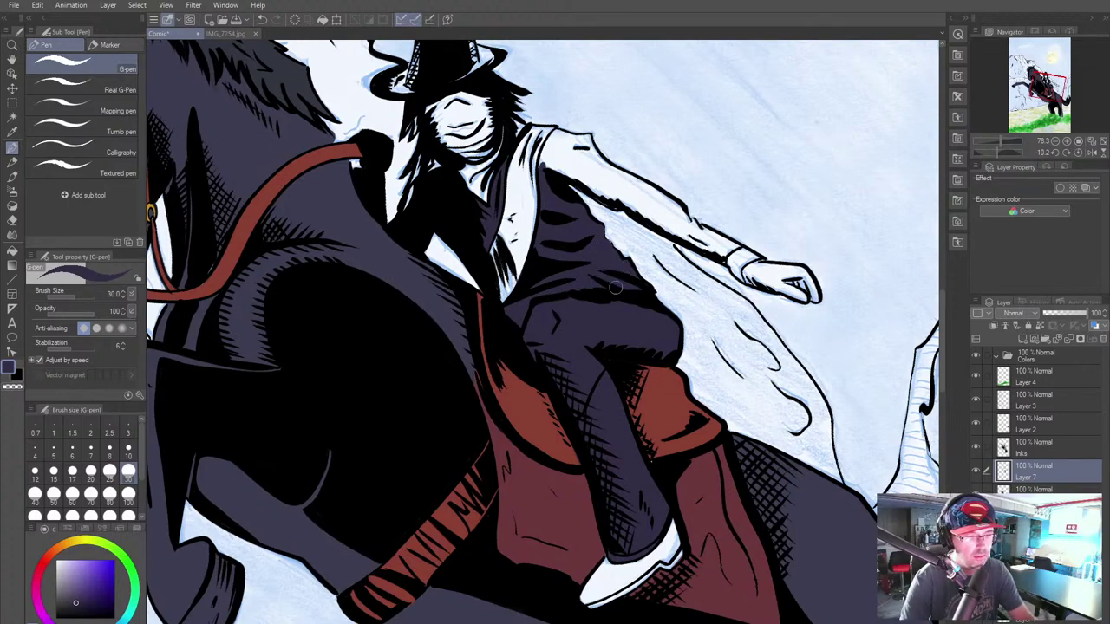
Step: Paint the rider's outstretched sleeve dark blue from the shoulder to the cuff
drag(562, 408, 438, 481)
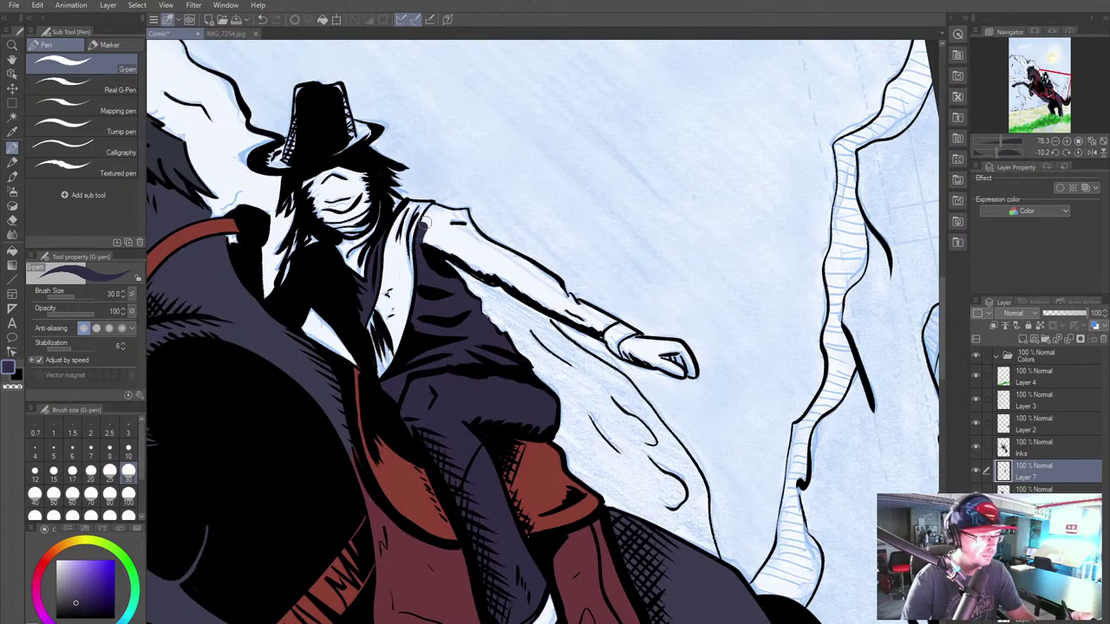
mouse_move(462, 215)
mouse_down()
mouse_move(482, 246)
mouse_move(438, 219)
mouse_move(460, 227)
mouse_move(434, 225)
mouse_move(421, 252)
mouse_move(429, 235)
mouse_move(501, 285)
mouse_move(431, 249)
mouse_move(490, 265)
mouse_move(454, 259)
mouse_up()
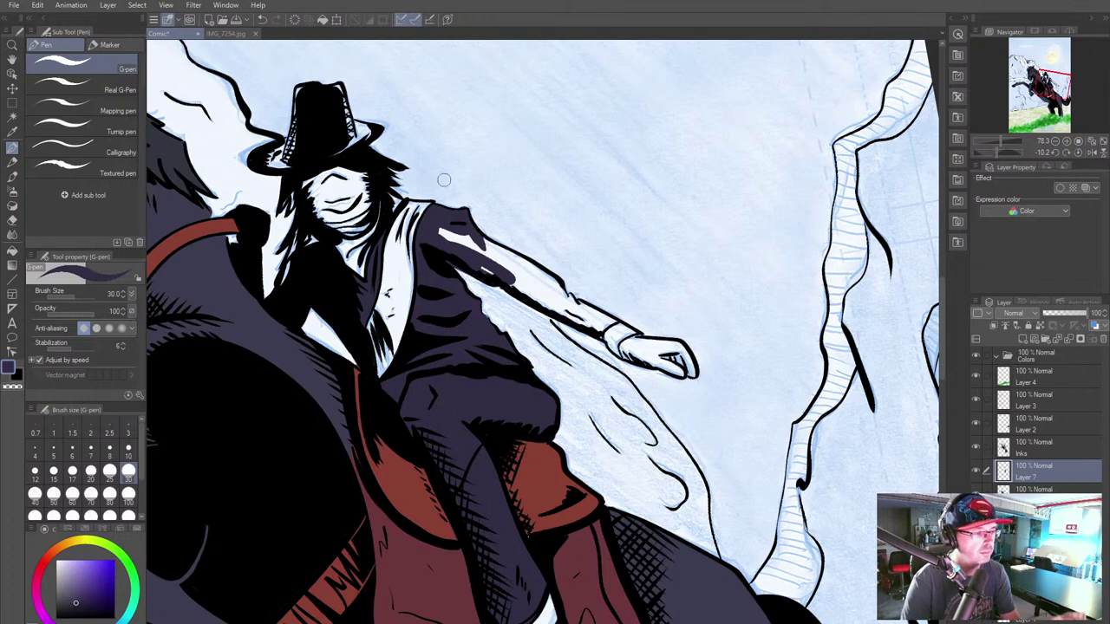
mouse_move(438, 226)
mouse_down()
mouse_move(550, 280)
mouse_move(542, 274)
mouse_move(564, 299)
mouse_move(496, 260)
mouse_move(529, 293)
mouse_move(470, 262)
mouse_move(577, 313)
mouse_move(542, 299)
mouse_move(583, 320)
mouse_move(535, 301)
mouse_move(613, 346)
mouse_move(569, 301)
mouse_move(631, 331)
mouse_move(613, 352)
mouse_up()
Step: Reduce the brush size to 12, check the hat on the reference cover and paint the rider's hat crown and brim dark blue
key([)
key([)
key([)
key([)
key([)
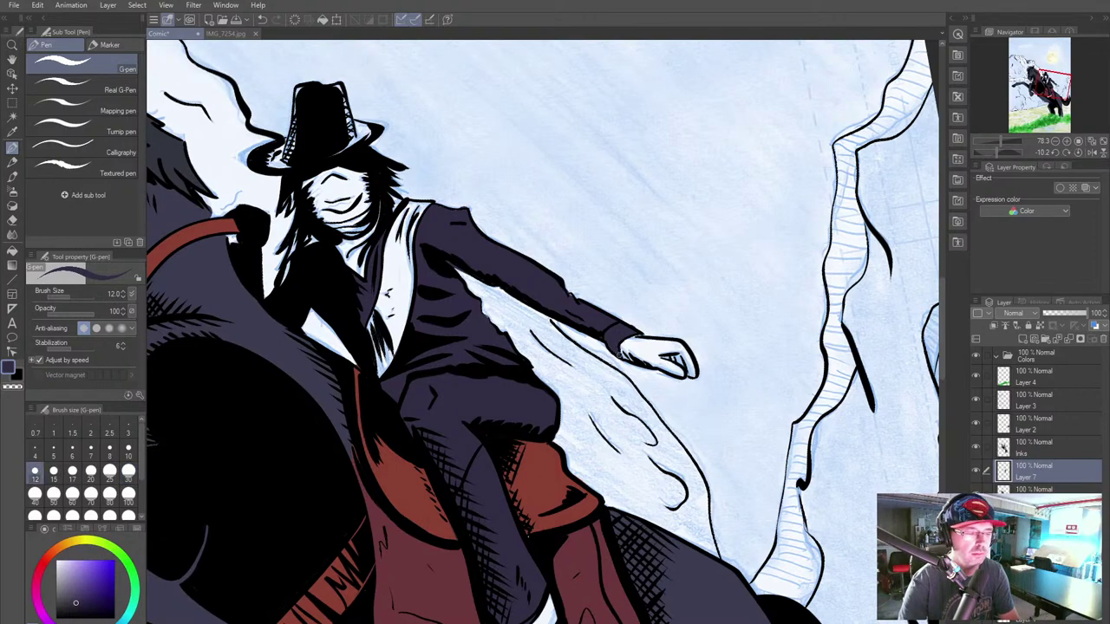
click(225, 33)
click(159, 34)
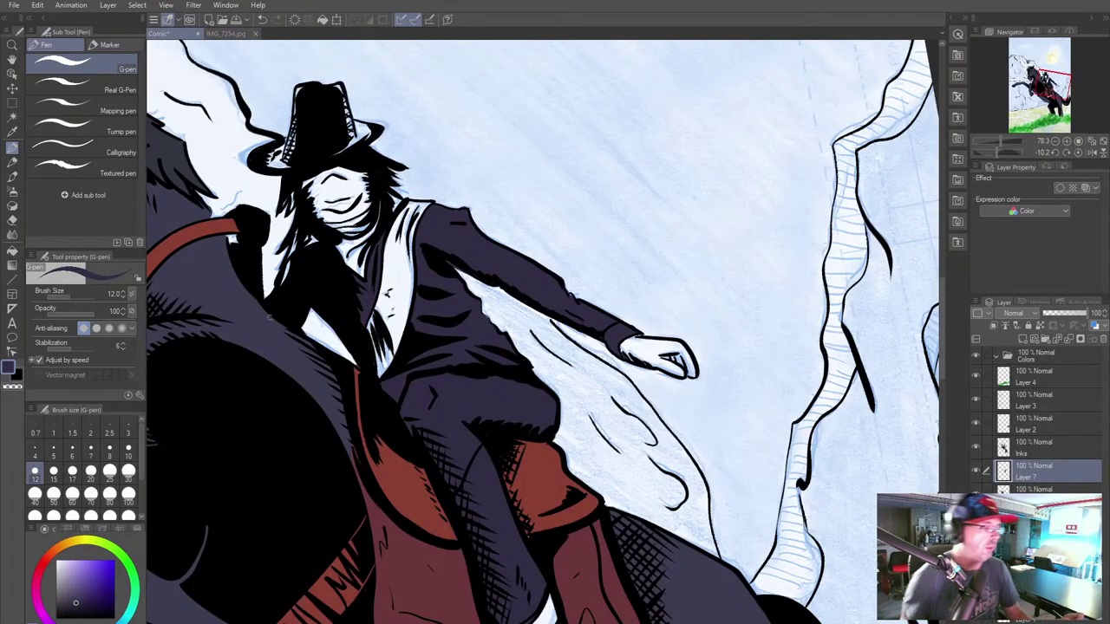
click(223, 35)
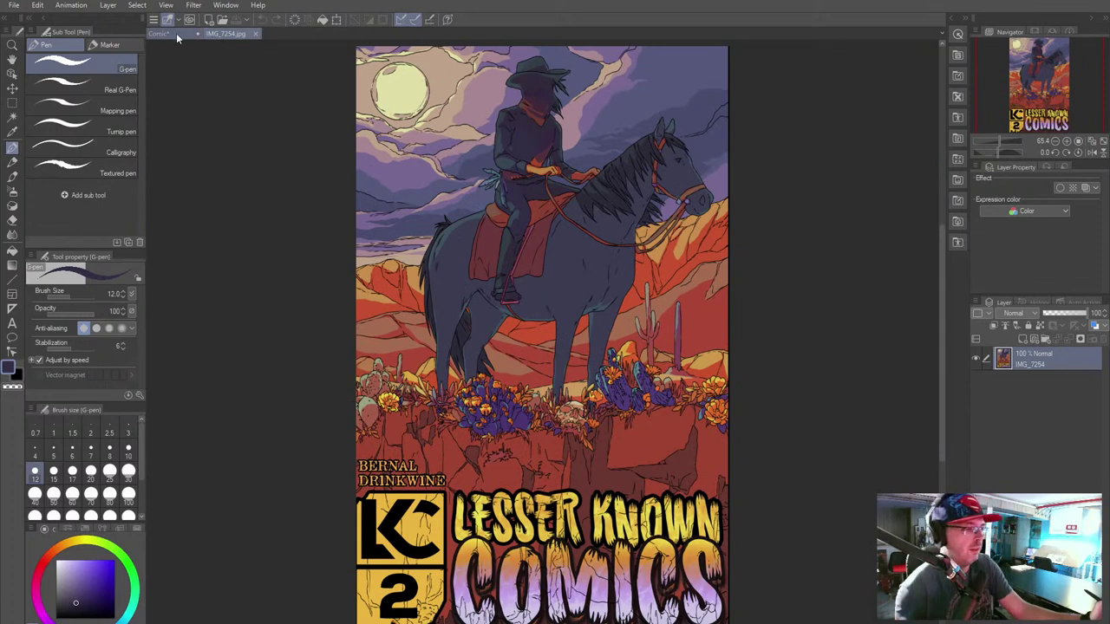
click(175, 33)
mouse_move(271, 162)
mouse_down()
mouse_move(290, 145)
mouse_move(272, 163)
mouse_up()
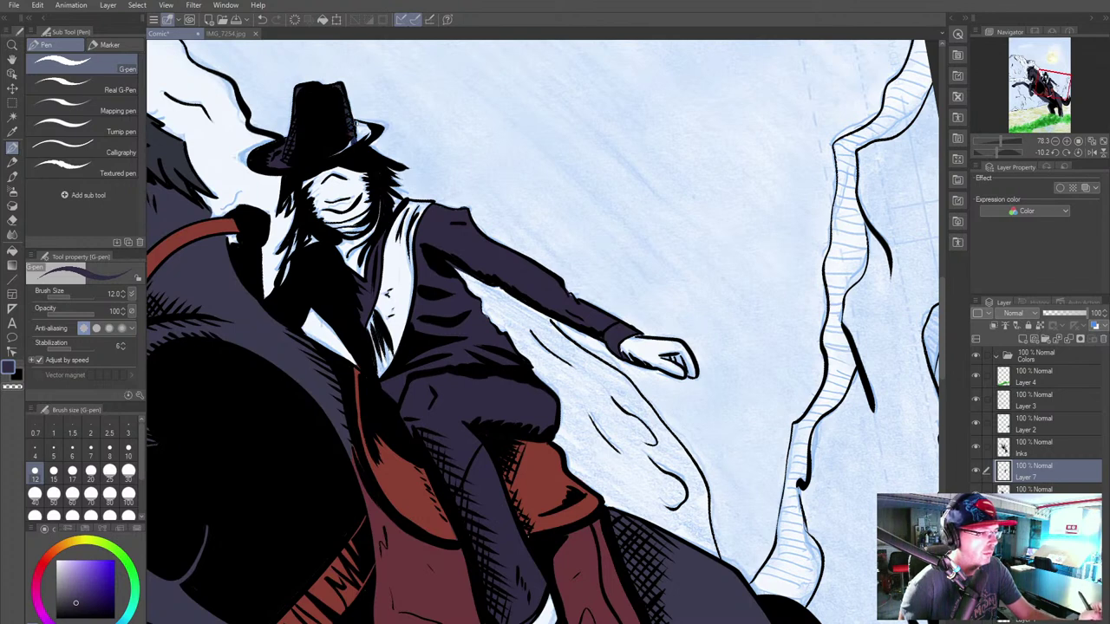
drag(369, 132, 351, 145)
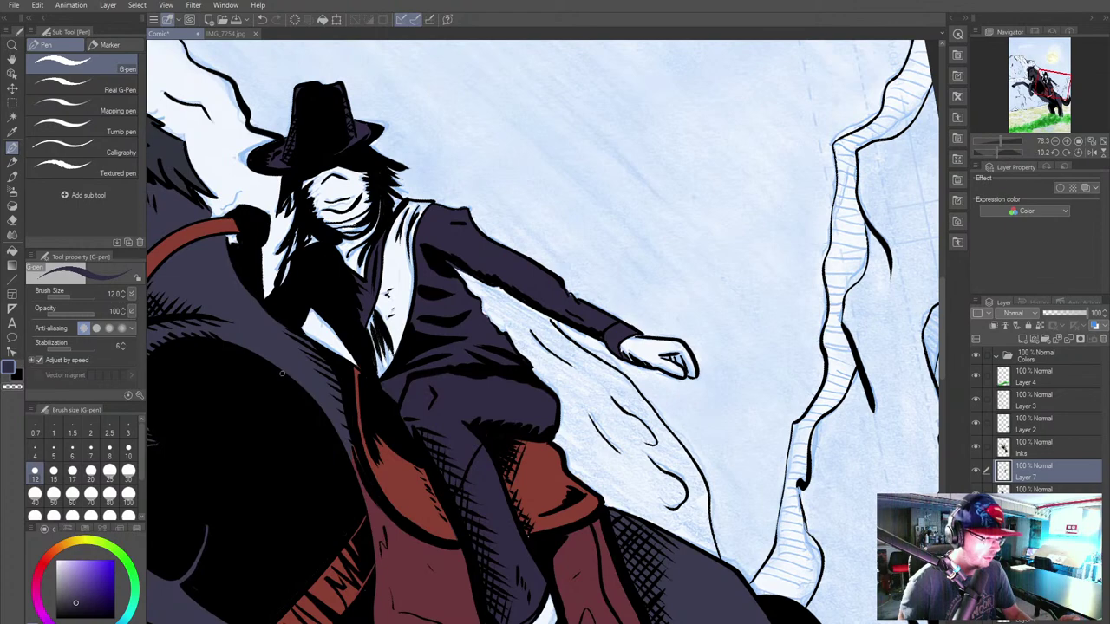
Step: Check the reference cover again, undo the last stroke and touch up the rider's hair beside the shoulder in dark blue
click(222, 33)
click(178, 34)
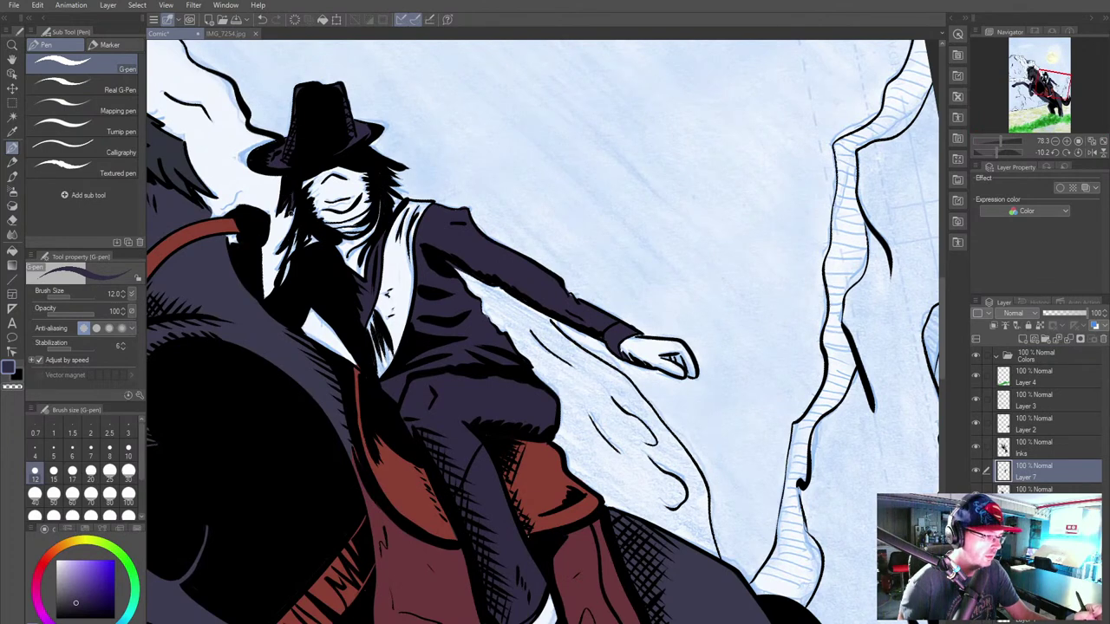
key(ctrl+z)
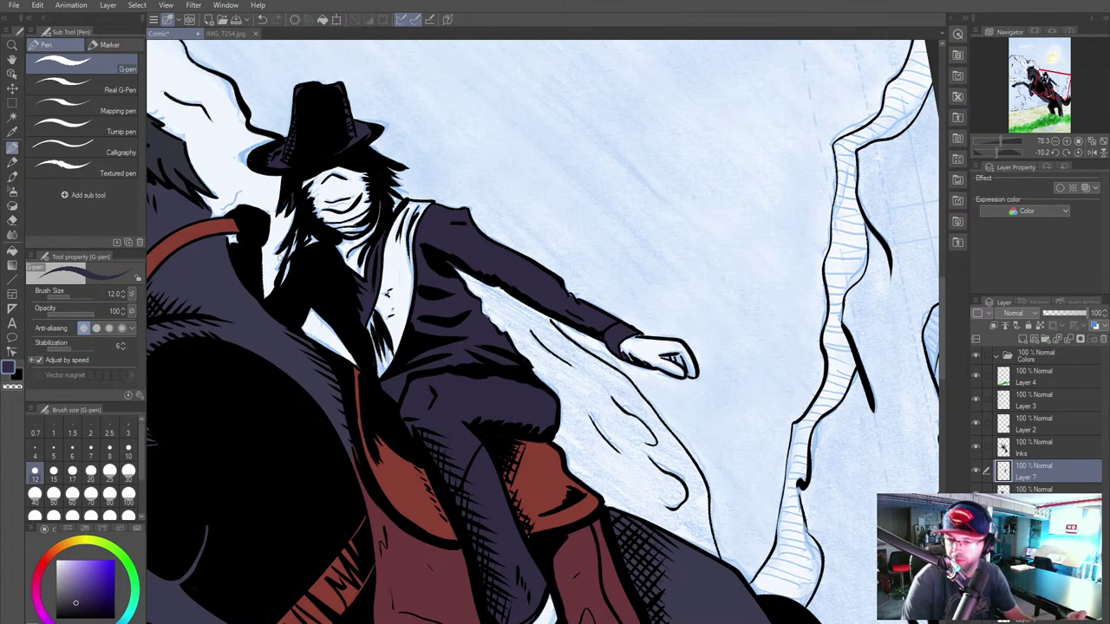
drag(300, 224, 290, 257)
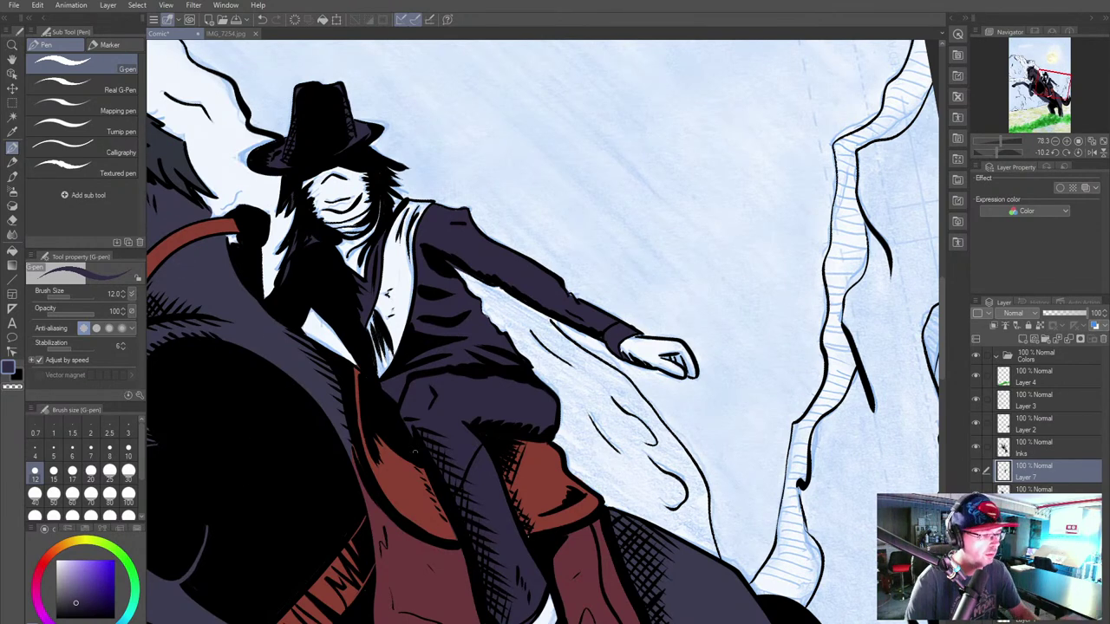
Step: Switch to the Mapping pen, pick up the saddle's red, start colouring the sash at the rider's shoulder and set the brush size to 17
click(227, 33)
click(95, 110)
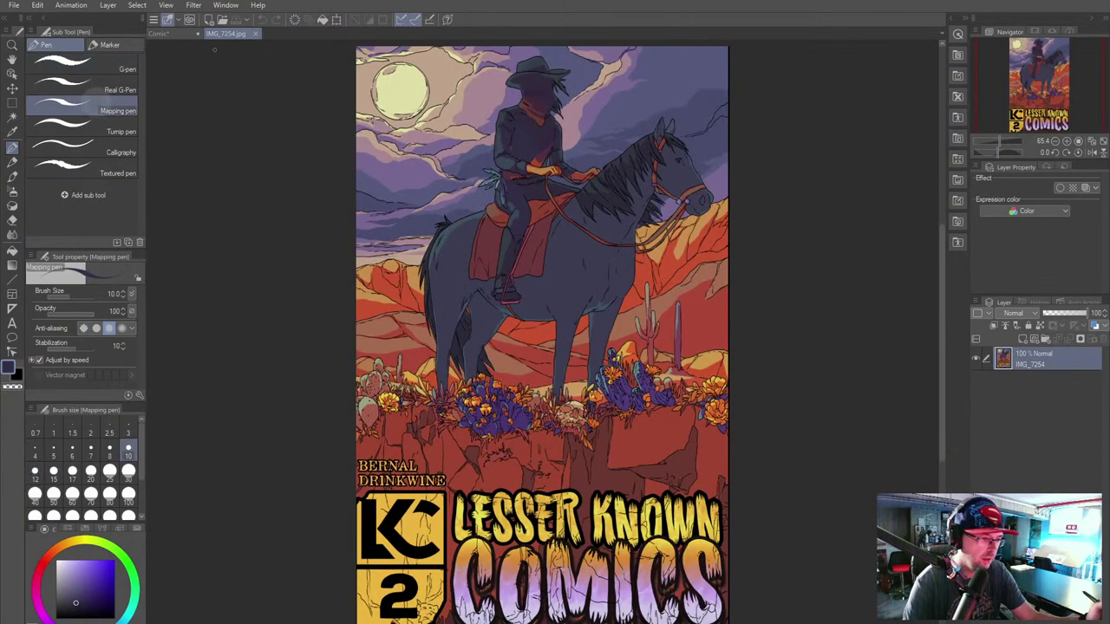
click(185, 35)
alt+click(411, 484)
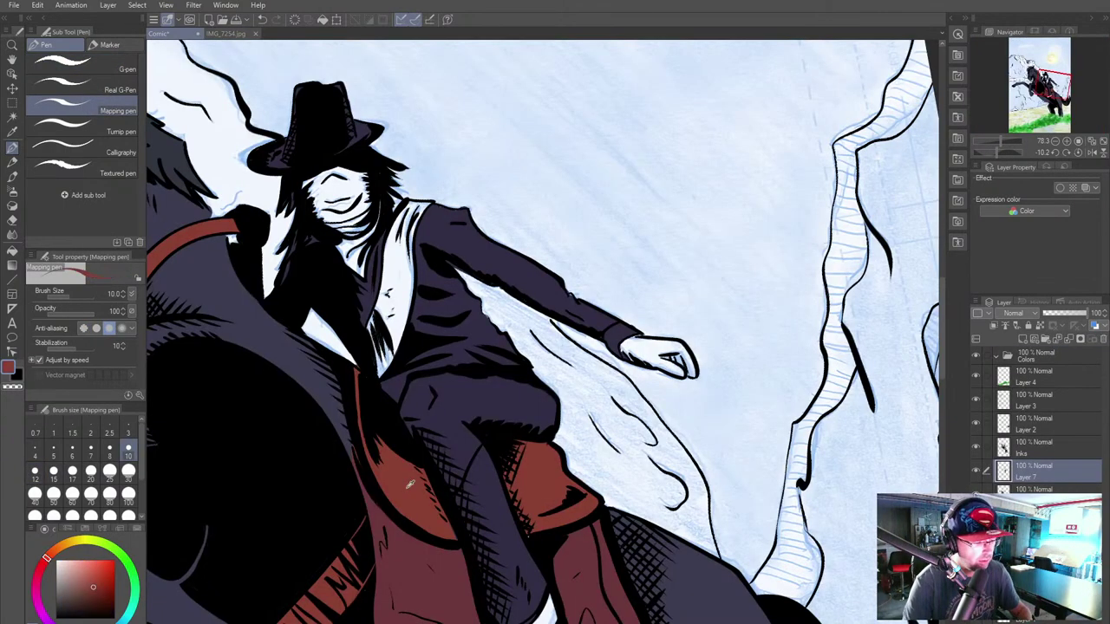
drag(429, 203, 414, 234)
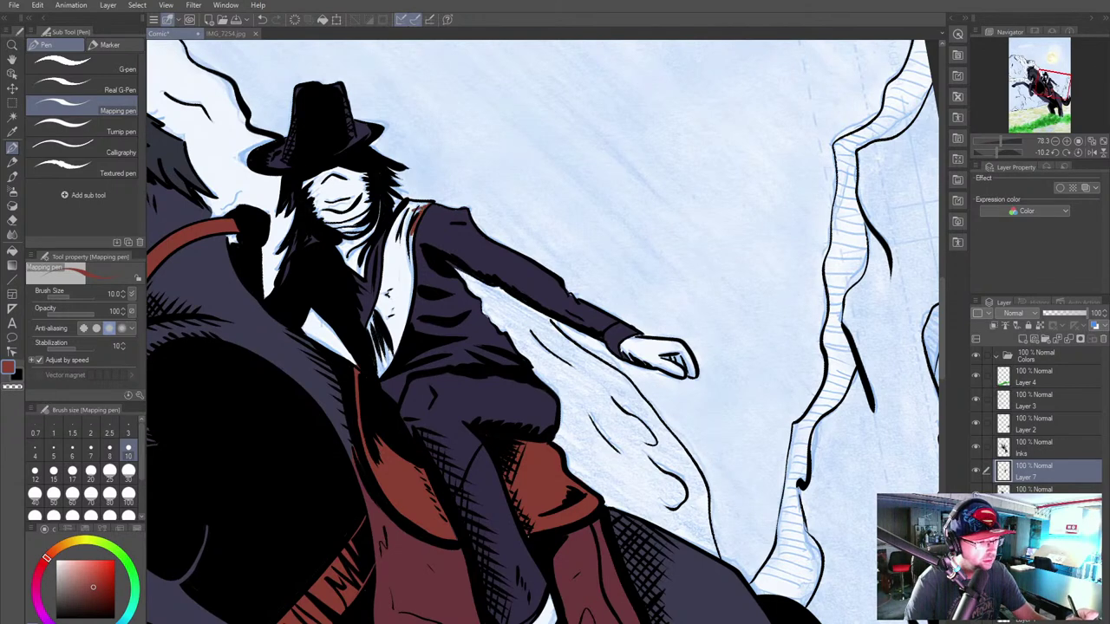
key(bracketright)
key(bracketright)
key(bracketleft)
key(bracketleft)
key(bracketleft)
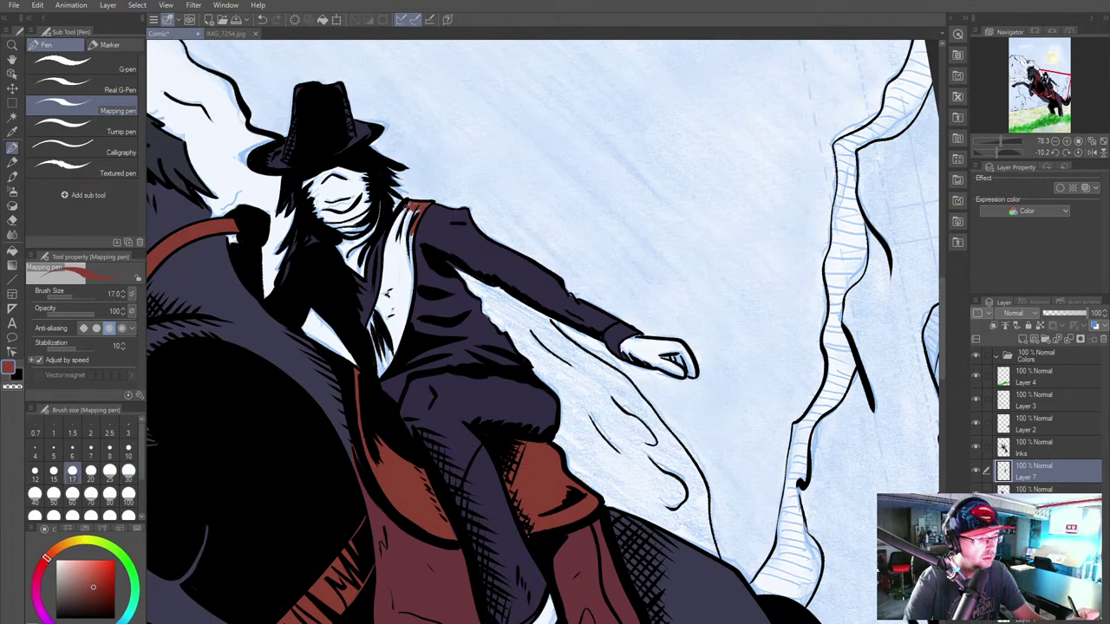
Step: Paint along both edges of the rider's chest sash in red from the shoulder down to mid-chest
mouse_move(414, 207)
mouse_down()
mouse_move(390, 247)
mouse_move(381, 305)
mouse_up()
mouse_move(386, 256)
mouse_down()
mouse_move(385, 236)
mouse_move(394, 260)
mouse_up()
mouse_move(415, 209)
mouse_down()
mouse_move(402, 244)
mouse_move(407, 303)
mouse_up()
drag(411, 260, 405, 311)
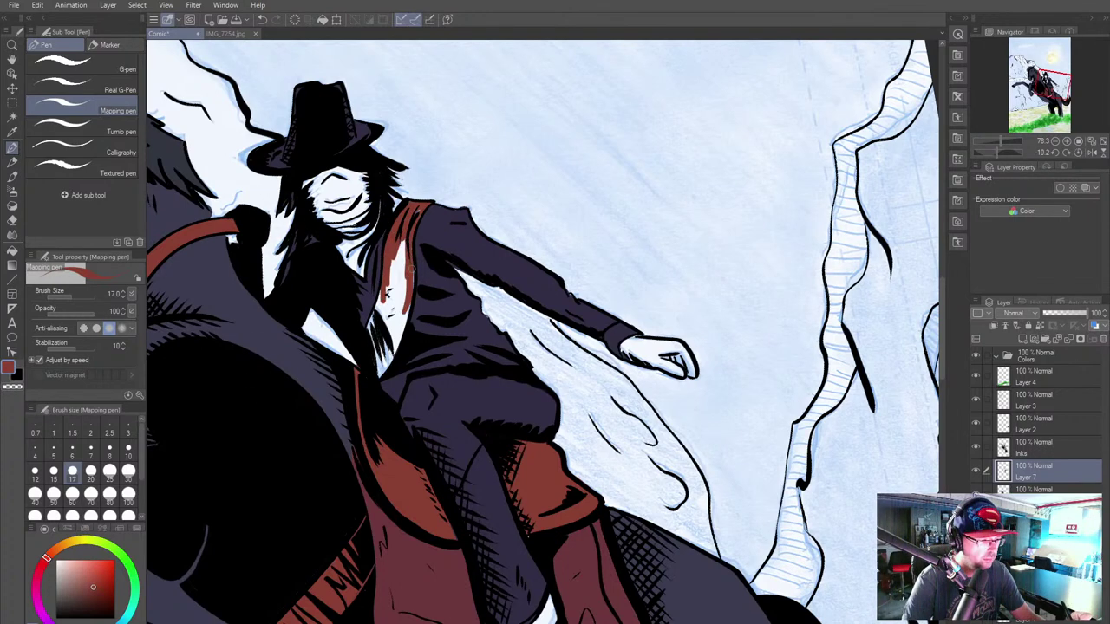
drag(404, 242, 399, 317)
Step: Increase the brush size to 60 and fill the rest of the chest sash with red down to the waist
key(])
key(])
key(])
key(bracketright)
key(bracketright)
key(bracketright)
drag(401, 250, 380, 336)
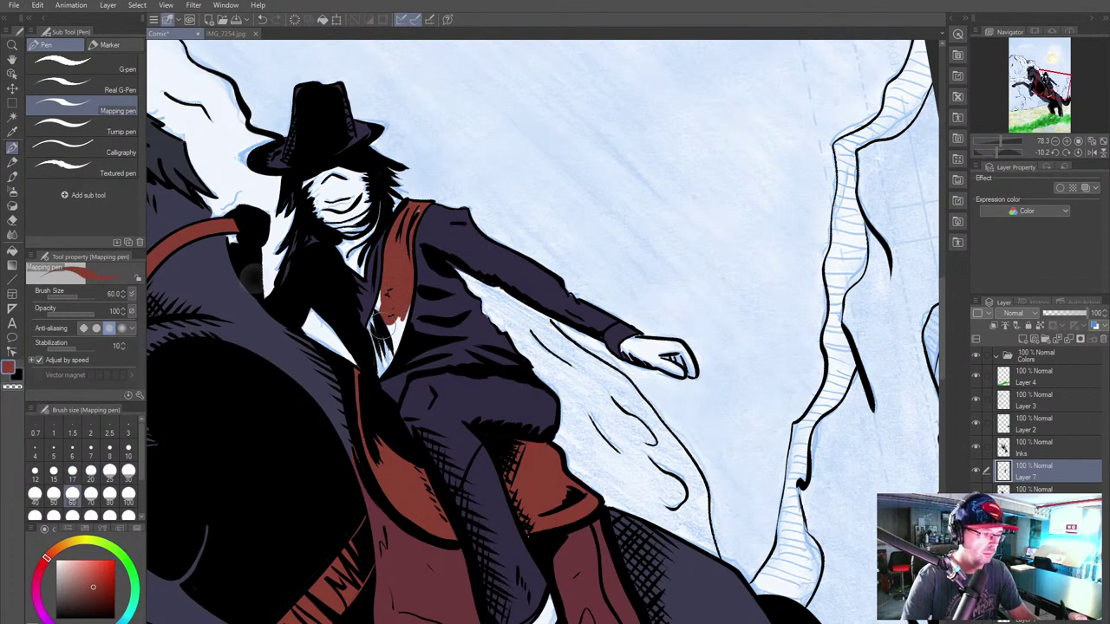
mouse_move(398, 296)
mouse_down()
mouse_move(383, 363)
mouse_move(402, 318)
mouse_move(405, 297)
mouse_move(381, 373)
mouse_move(387, 286)
mouse_move(370, 336)
mouse_up()
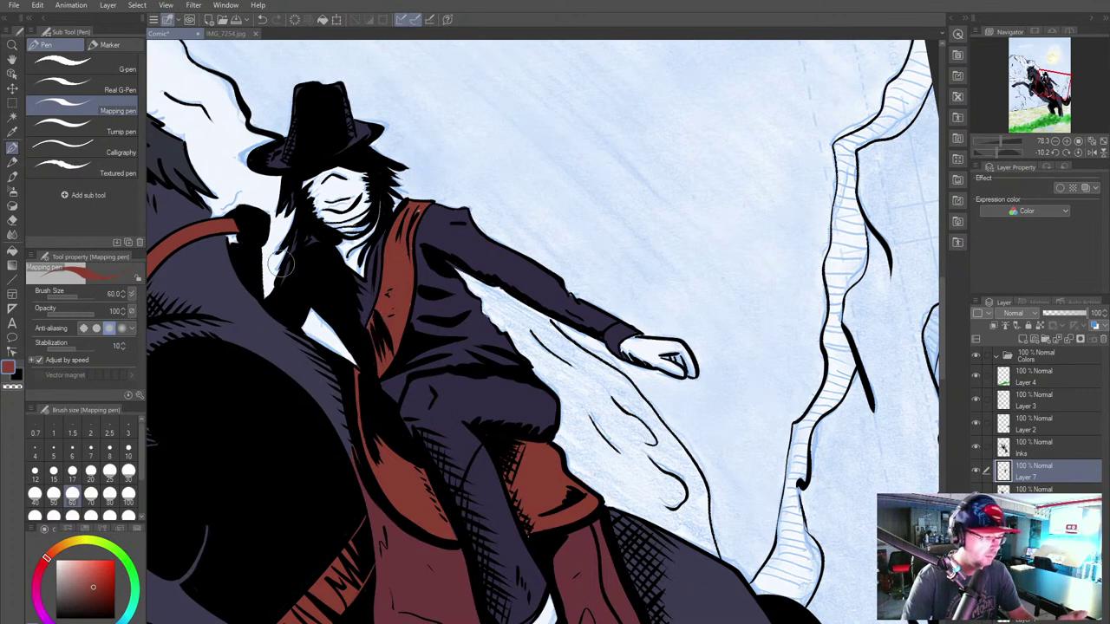
Step: Set the brush size to 50, paint the scarf over the rider's face and neck red, and save the file
key(bracketleft)
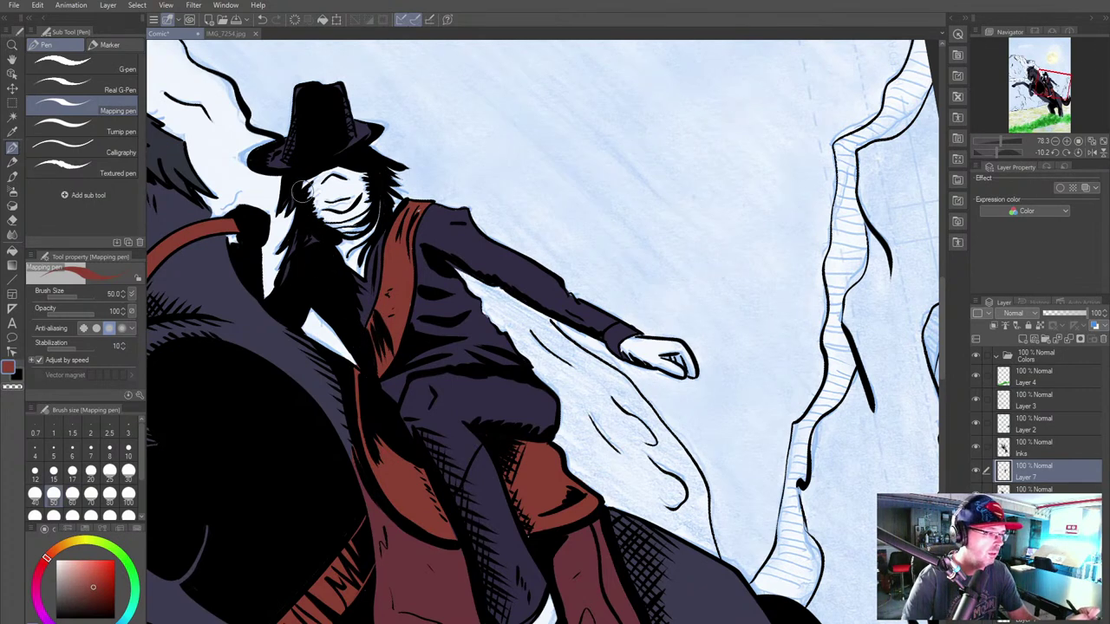
mouse_move(300, 189)
mouse_down()
mouse_move(351, 172)
mouse_move(369, 180)
mouse_move(313, 201)
mouse_move(338, 185)
mouse_move(316, 217)
mouse_move(354, 263)
mouse_move(363, 186)
mouse_move(366, 234)
mouse_move(373, 189)
mouse_up()
mouse_move(363, 239)
mouse_down()
mouse_move(364, 262)
mouse_move(366, 247)
mouse_move(715, 232)
mouse_up()
click(54, 516)
key(bracketright)
drag(639, 309, 488, 392)
click(13, 6)
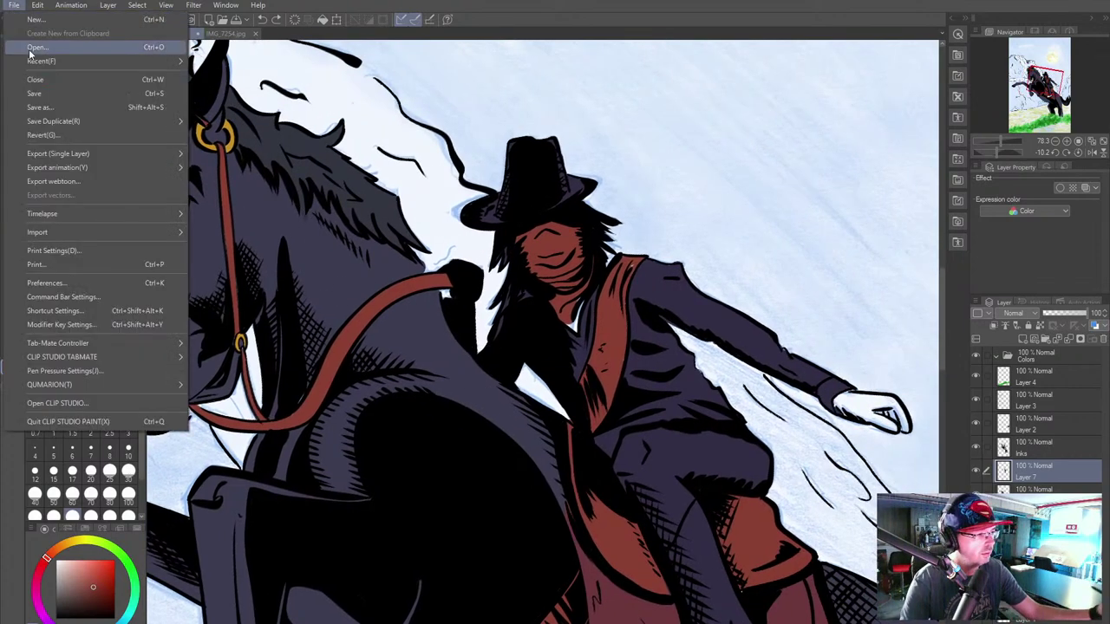
click(41, 96)
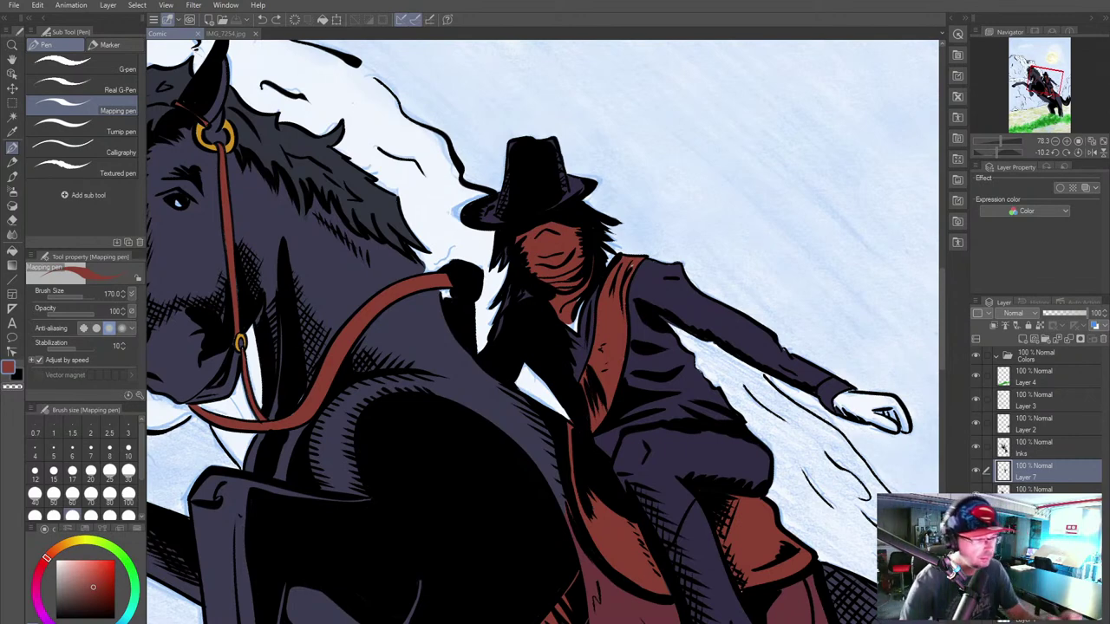
Step: Reduce the brush size to 20 and pick up the dark colour of the rider's boot from the reference cover
key(bracketleft)
key(bracketleft)
key(bracketleft)
key(bracketleft)
key(bracketleft)
key(bracketleft)
key(bracketleft)
key(bracketleft)
key(bracketleft)
key(bracketleft)
key(bracketleft)
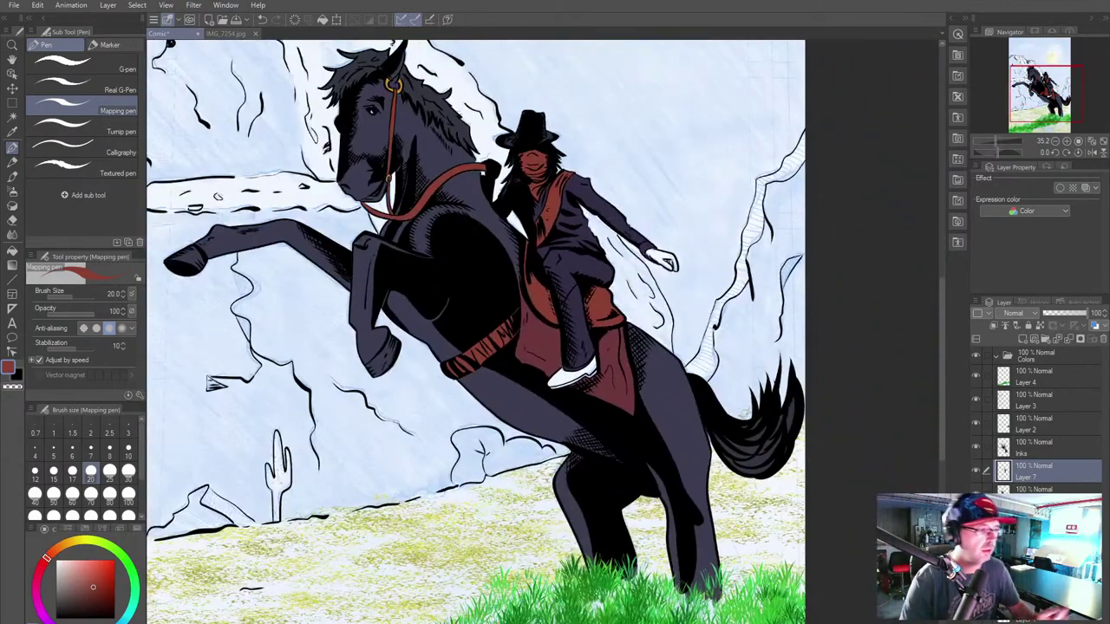
click(224, 33)
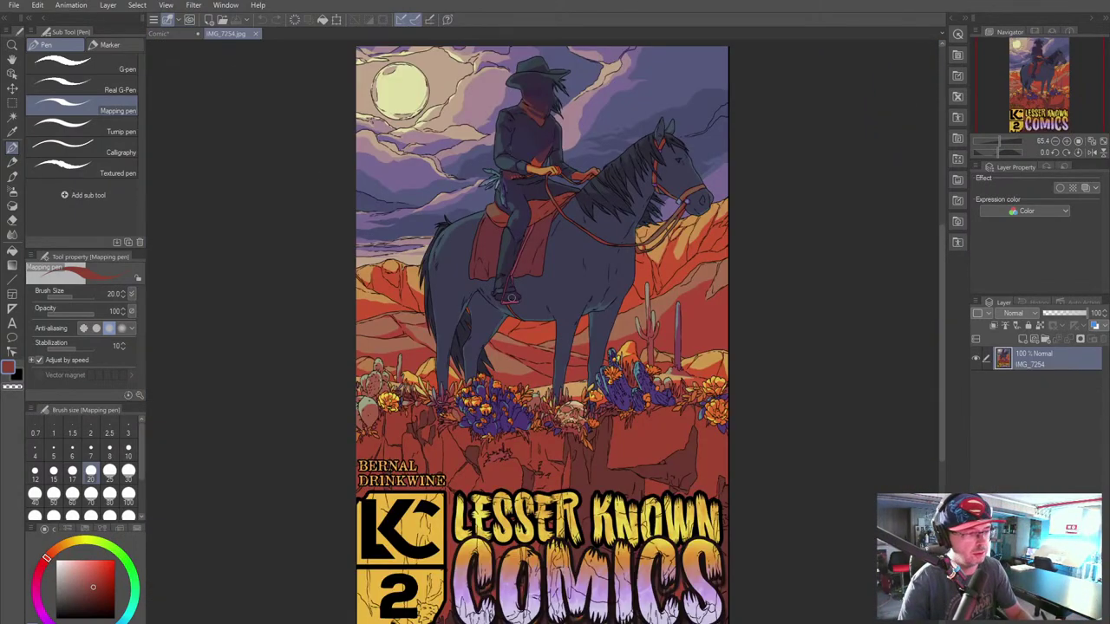
alt+click(511, 298)
click(165, 34)
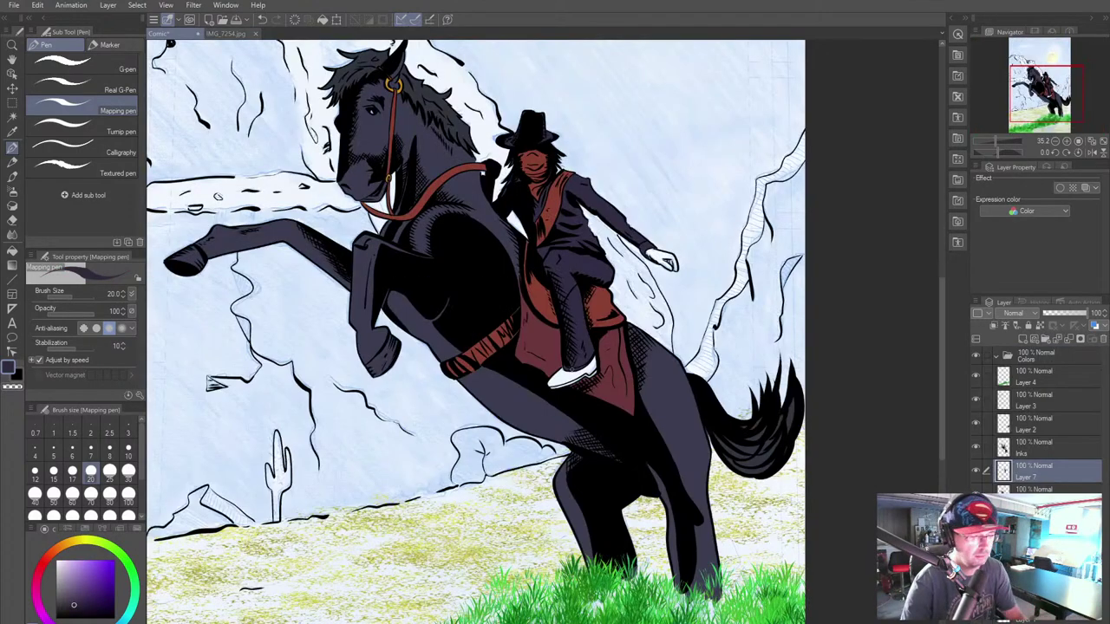
Step: Paint the rider's white boot with the dark colour, from the ankle to the toe and along the sole
scroll(537, 354, up, 4)
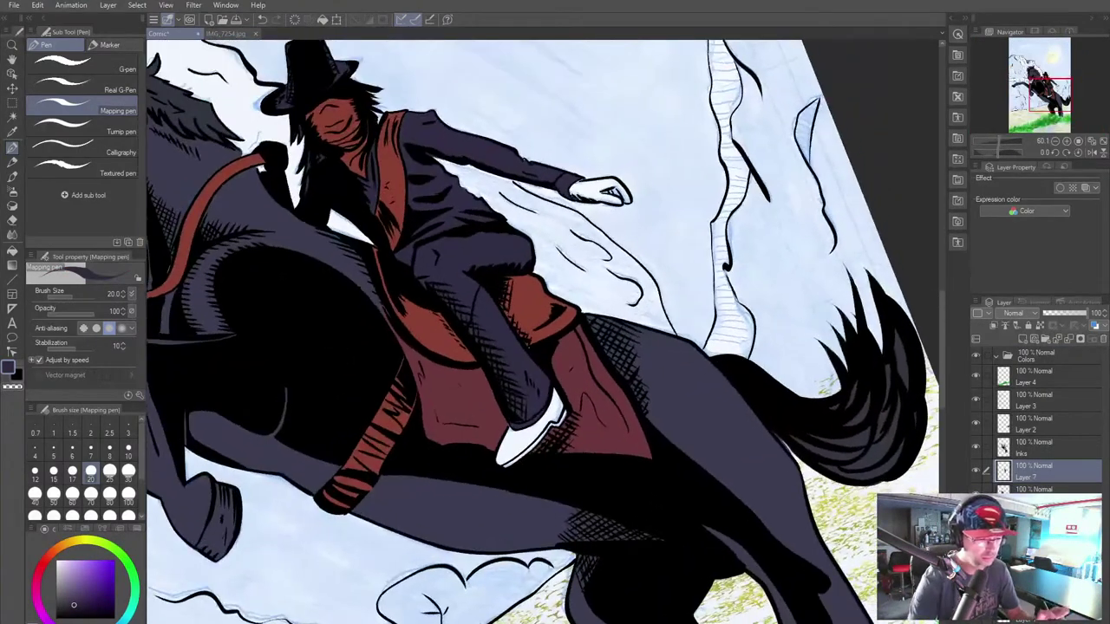
scroll(544, 388, up, 3)
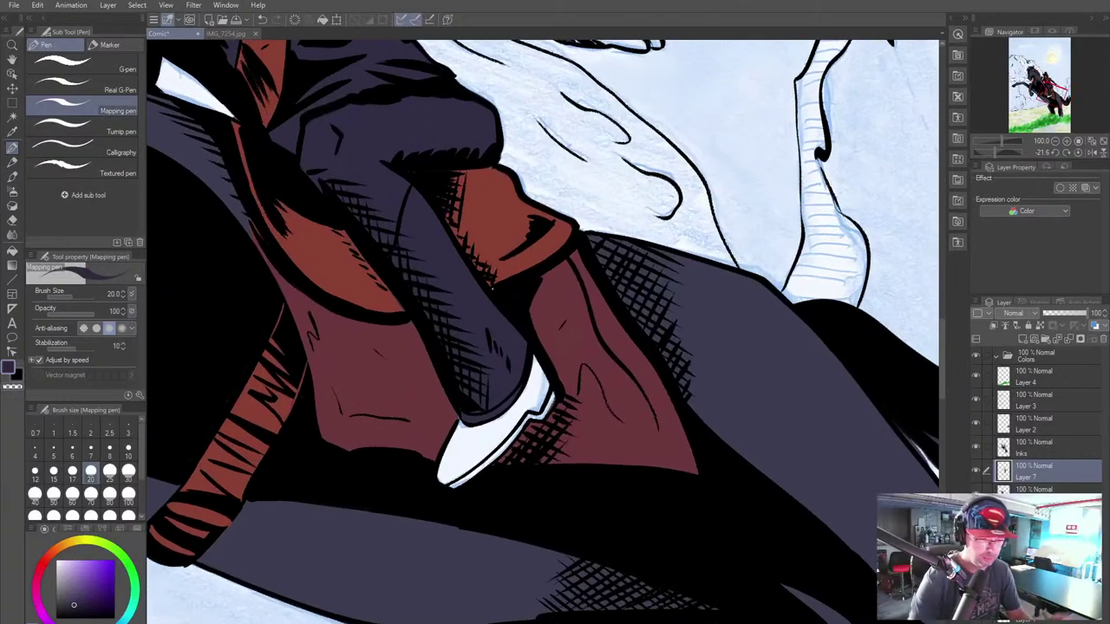
mouse_move(536, 359)
mouse_down()
mouse_move(541, 398)
mouse_move(548, 385)
mouse_move(552, 398)
mouse_move(542, 416)
mouse_move(527, 415)
mouse_move(543, 397)
mouse_move(537, 381)
mouse_move(510, 429)
mouse_move(518, 400)
mouse_move(428, 484)
mouse_move(460, 423)
mouse_move(500, 426)
mouse_move(466, 434)
mouse_move(505, 415)
mouse_move(462, 424)
mouse_move(440, 478)
mouse_up()
mouse_move(456, 430)
mouse_down()
mouse_move(439, 466)
mouse_move(451, 485)
mouse_move(530, 415)
mouse_up()
drag(500, 453, 450, 483)
mouse_move(450, 483)
mouse_down()
mouse_move(505, 425)
mouse_move(471, 472)
mouse_move(516, 419)
mouse_move(455, 481)
mouse_move(477, 462)
mouse_move(452, 482)
mouse_up()
drag(472, 444, 444, 482)
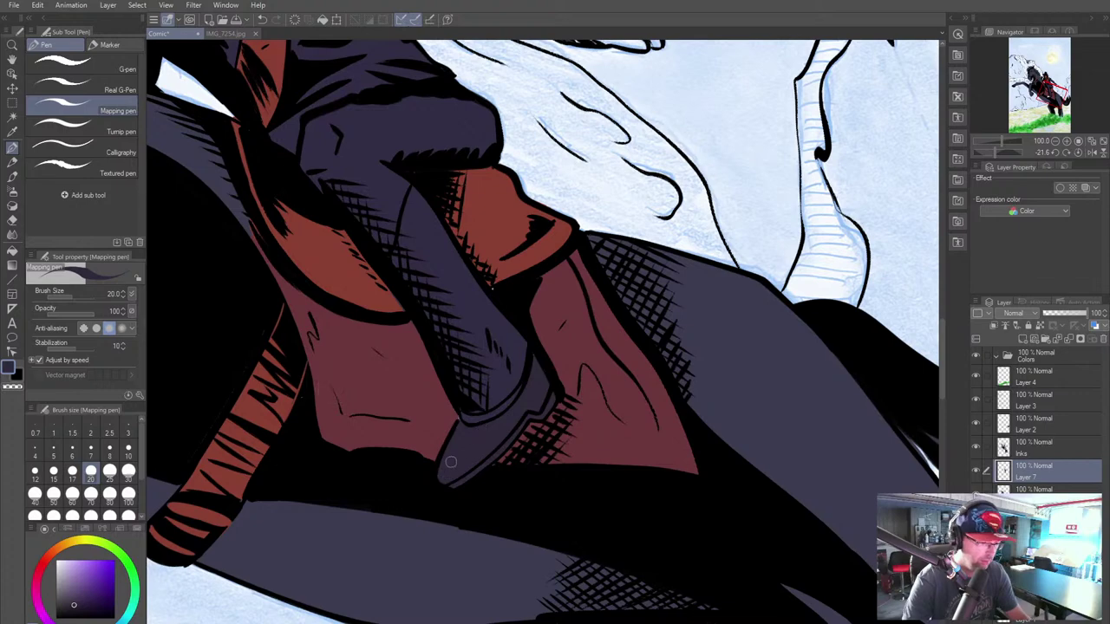
Step: Reset the canvas rotation and examine the colouring of the whole illustration
scroll(422, 522, down, 5)
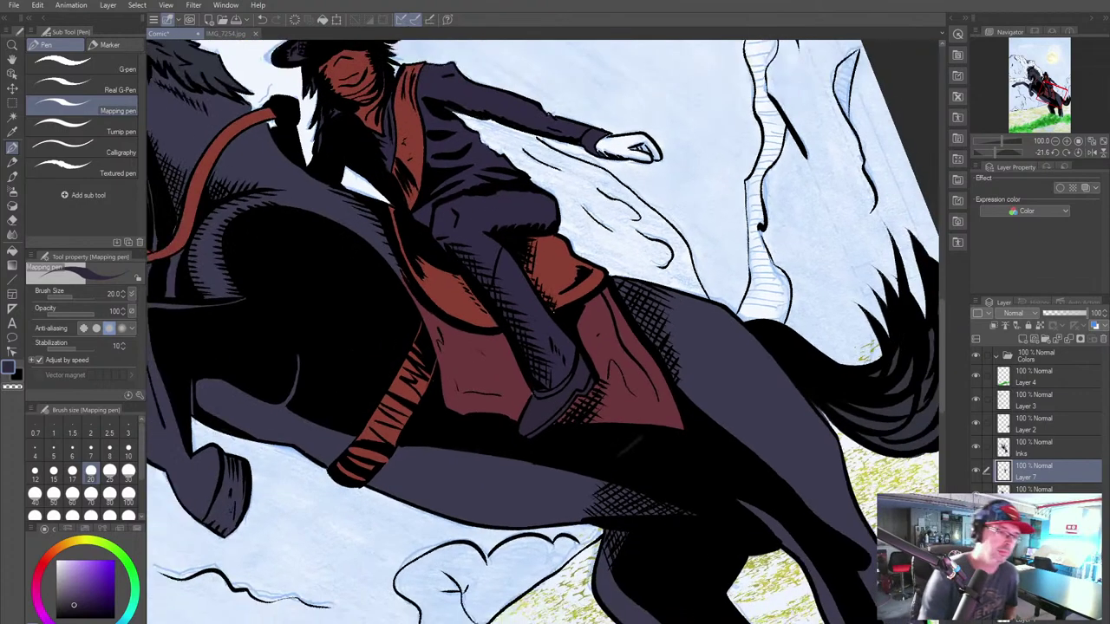
scroll(544, 332, down, 1)
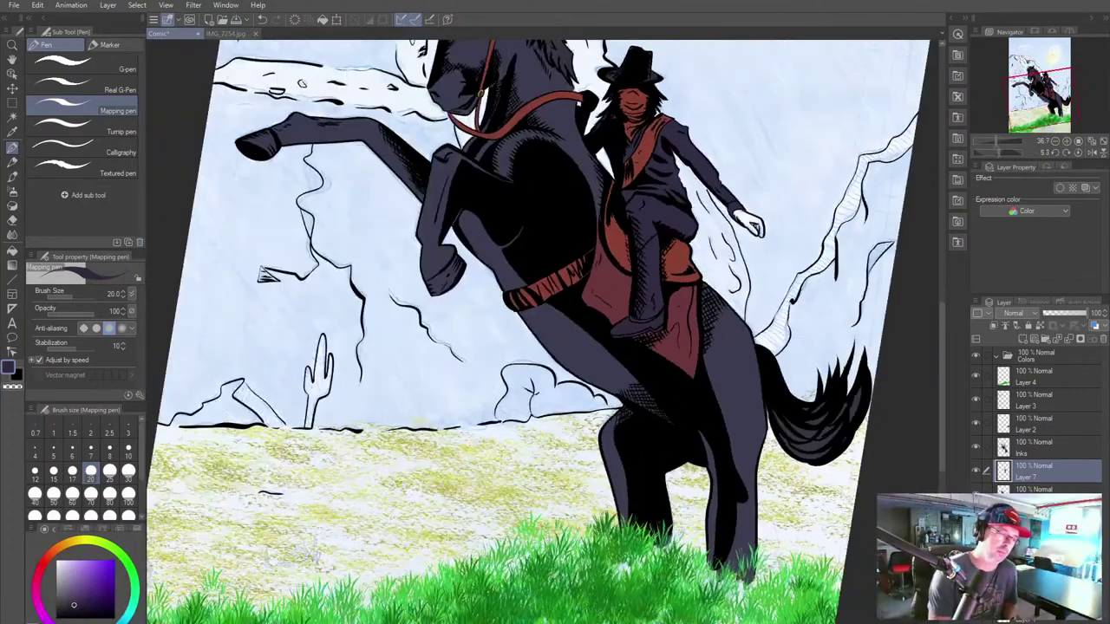
scroll(669, 441, down, 2)
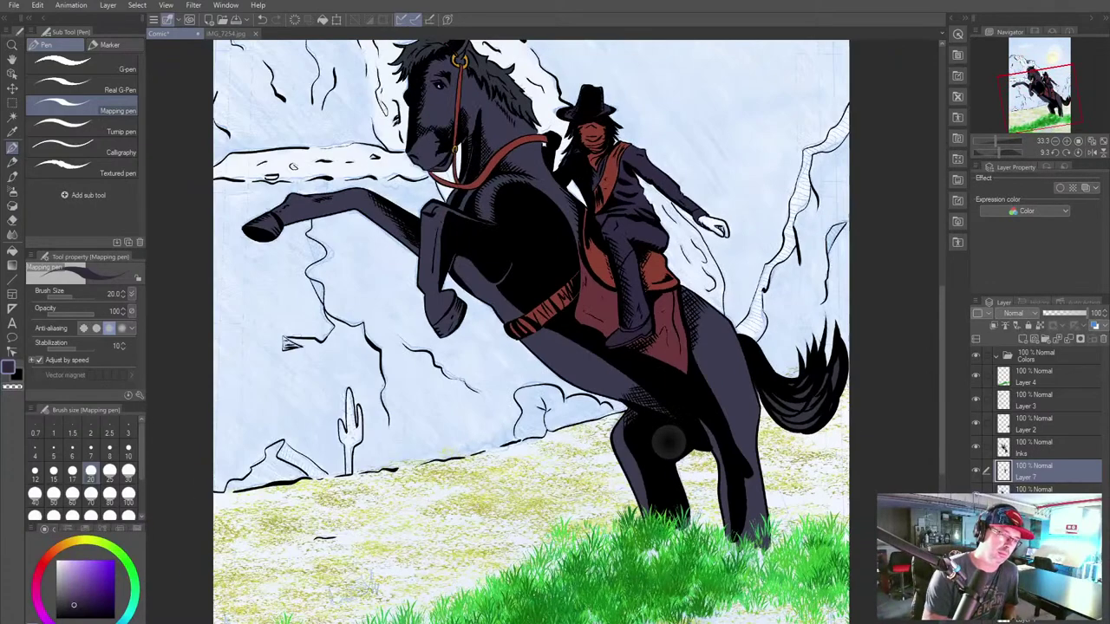
key(asciicircum)
drag(762, 251, 735, 322)
scroll(735, 321, down, 1)
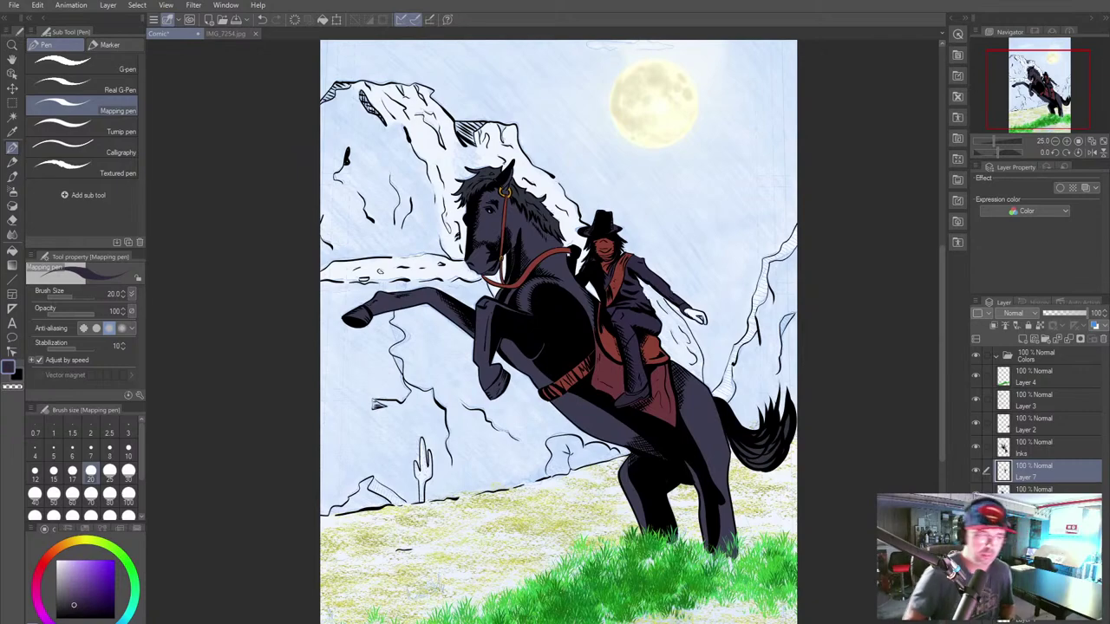
Step: Choose a light yellow from the colour wheel and paint the glove on the rider's outstretched hand with it
scroll(698, 343, up, 2)
scroll(698, 343, up, 2)
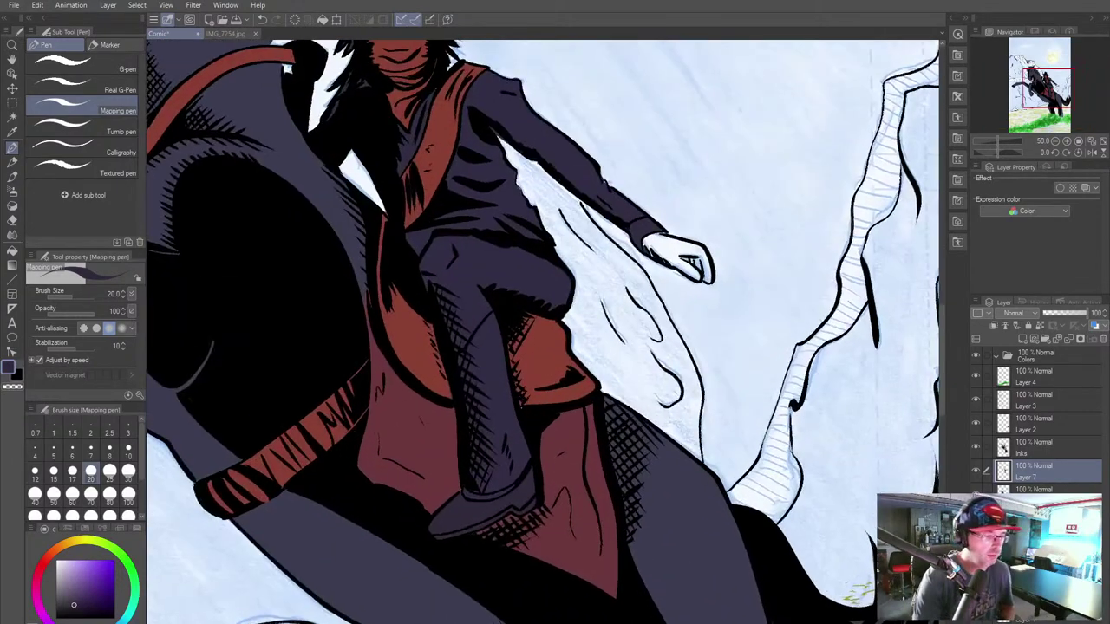
click(77, 541)
drag(97, 572, 83, 559)
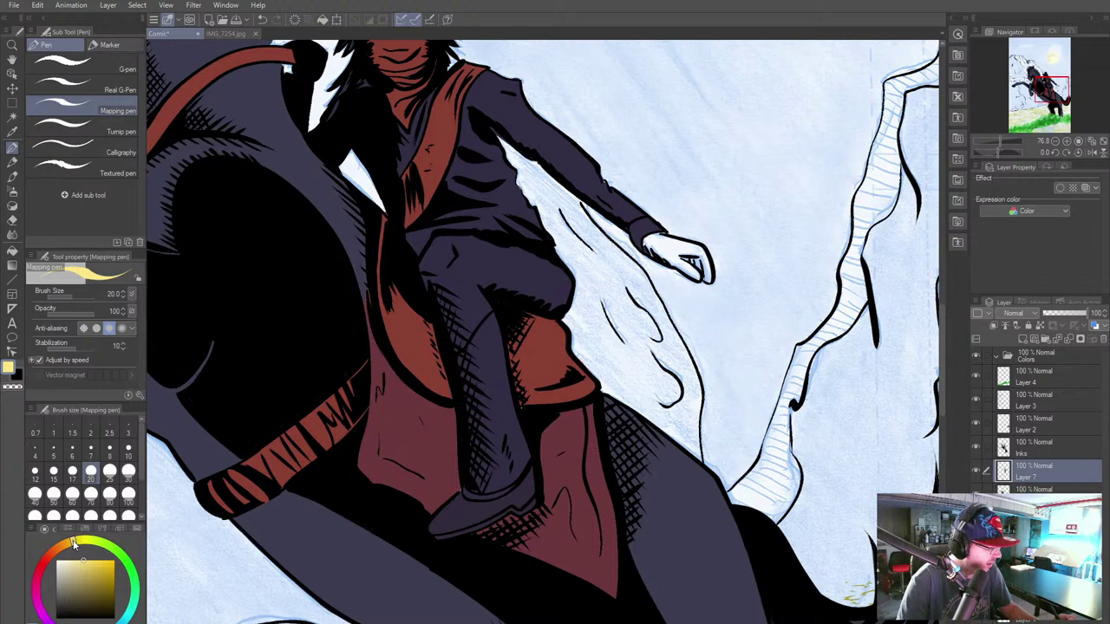
drag(586, 303, 683, 274)
drag(683, 274, 416, 339)
mouse_move(419, 268)
mouse_down()
mouse_move(425, 274)
mouse_move(423, 256)
mouse_move(457, 259)
mouse_move(514, 279)
mouse_move(523, 325)
mouse_move(494, 277)
mouse_move(500, 318)
mouse_move(424, 272)
mouse_move(471, 297)
mouse_move(469, 275)
mouse_move(434, 258)
mouse_move(507, 291)
mouse_move(428, 260)
mouse_move(419, 269)
mouse_move(492, 274)
mouse_move(493, 310)
mouse_up()
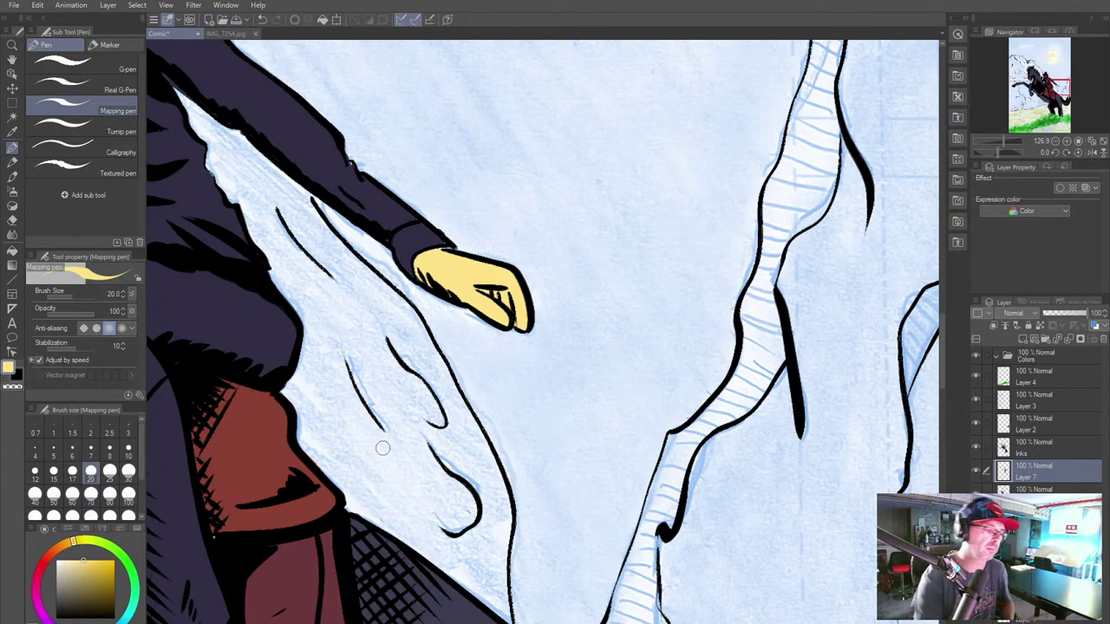
scroll(655, 335, down, 3)
scroll(655, 335, down, 3)
scroll(451, 346, down, 2)
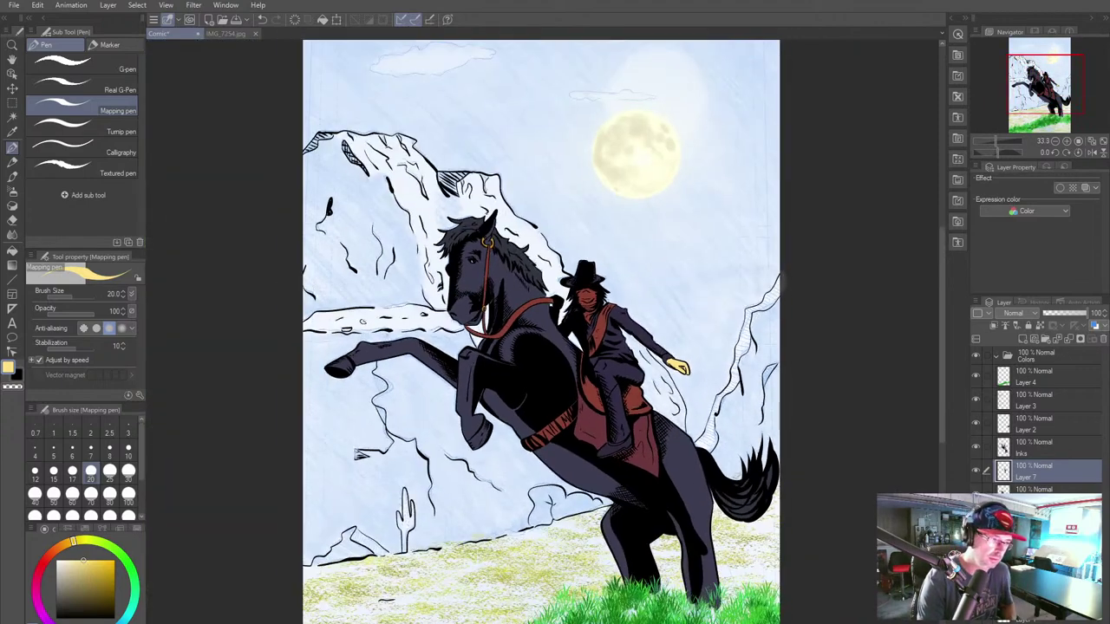
drag(541, 347, 497, 294)
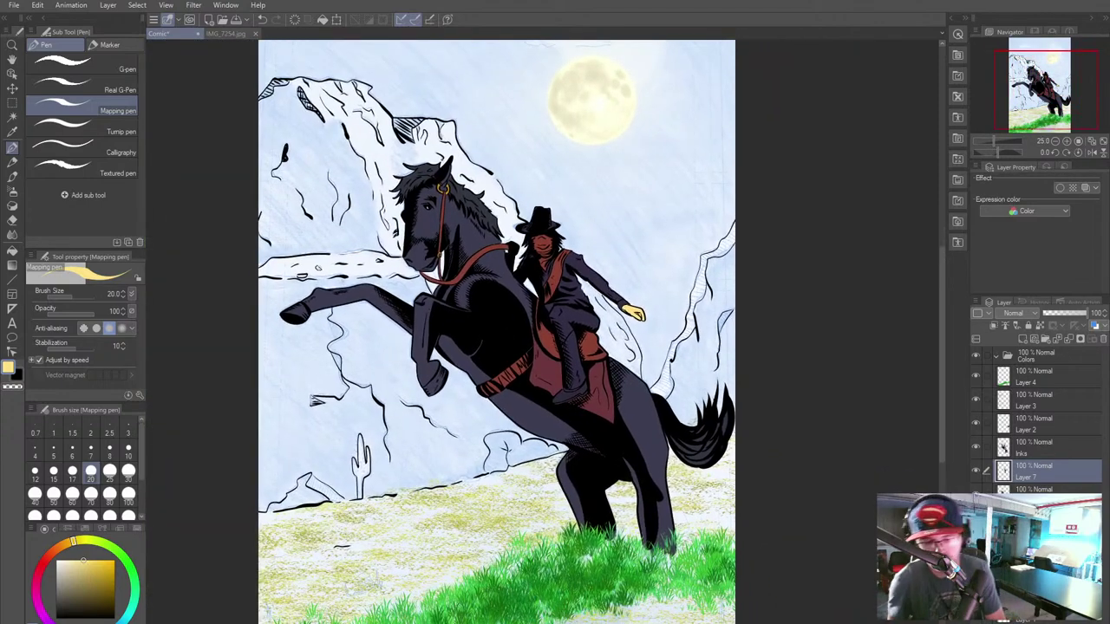
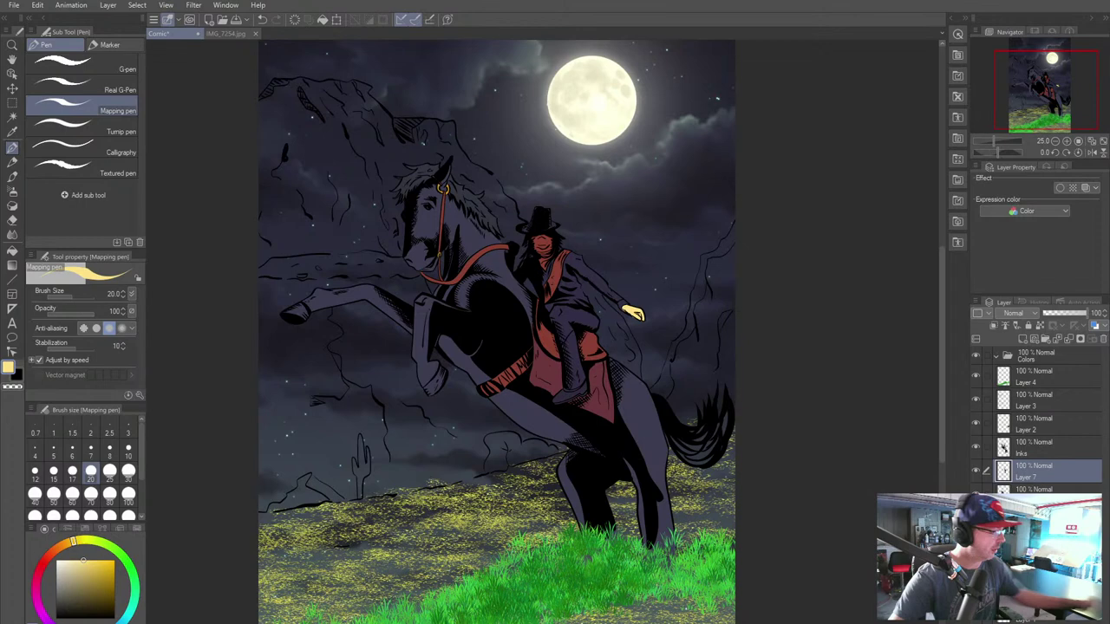
Step: Hide the layer holding the speckled yellow ground texture beneath the horse and rider
drag(520, 312, 525, 262)
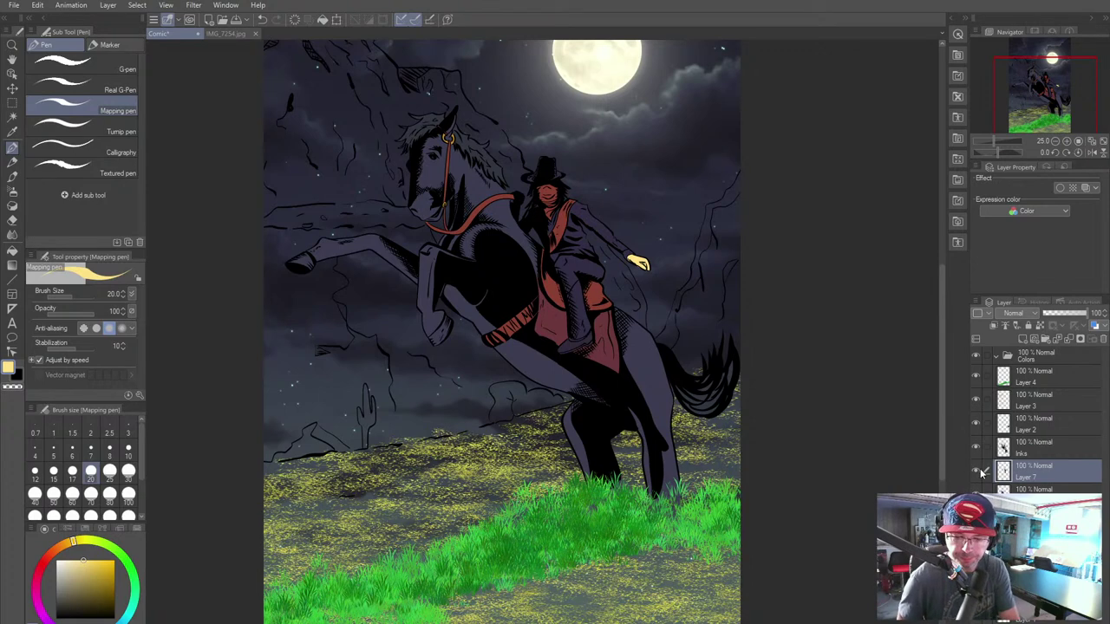
click(976, 542)
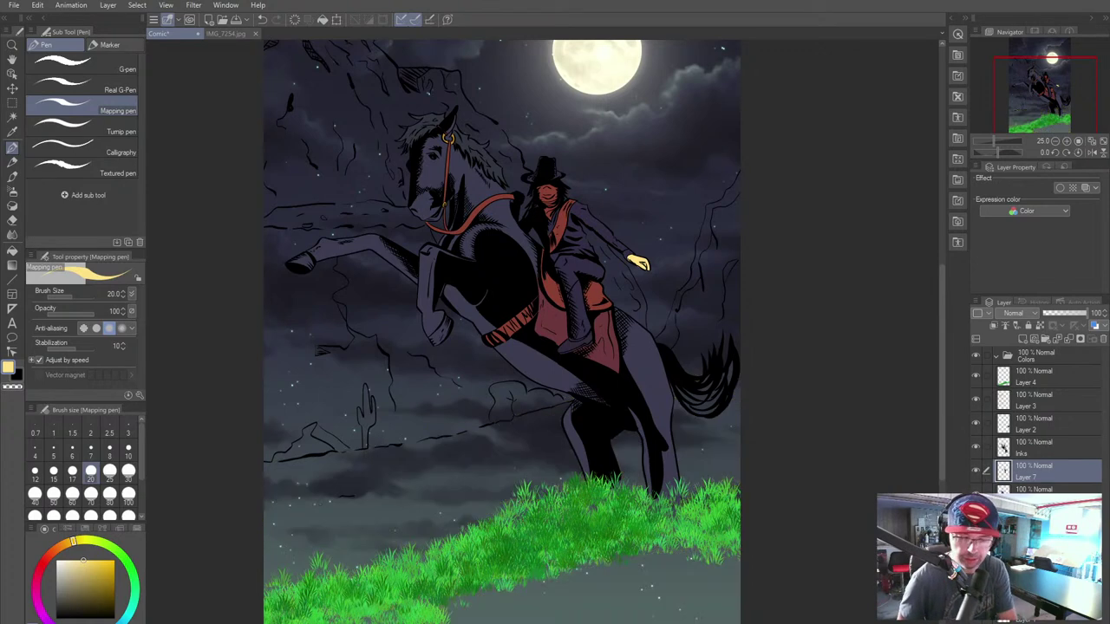
click(976, 541)
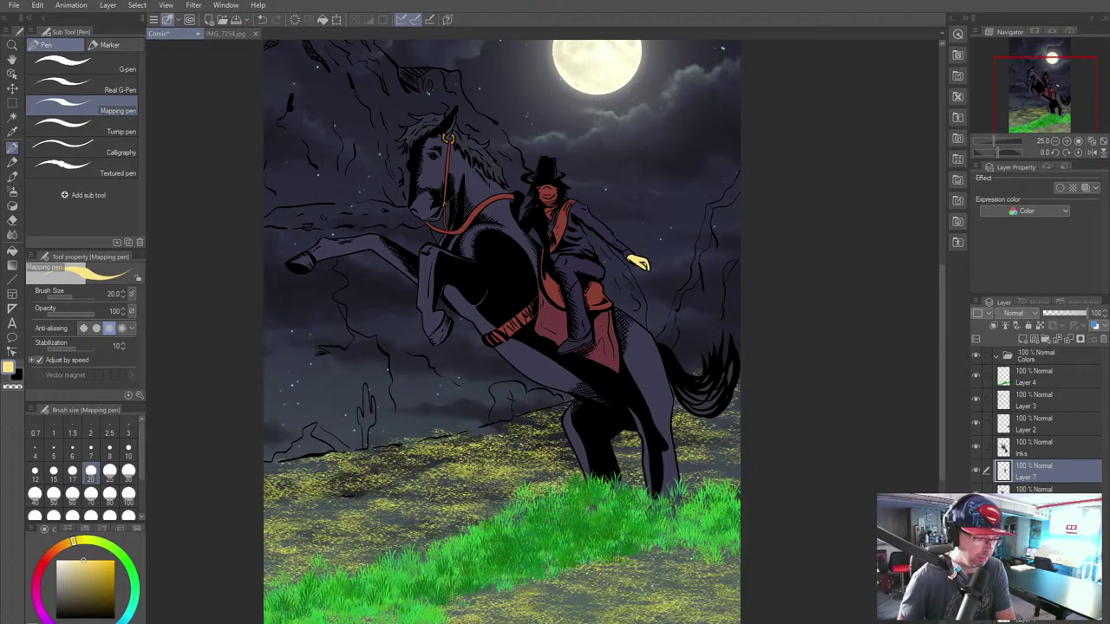
click(975, 541)
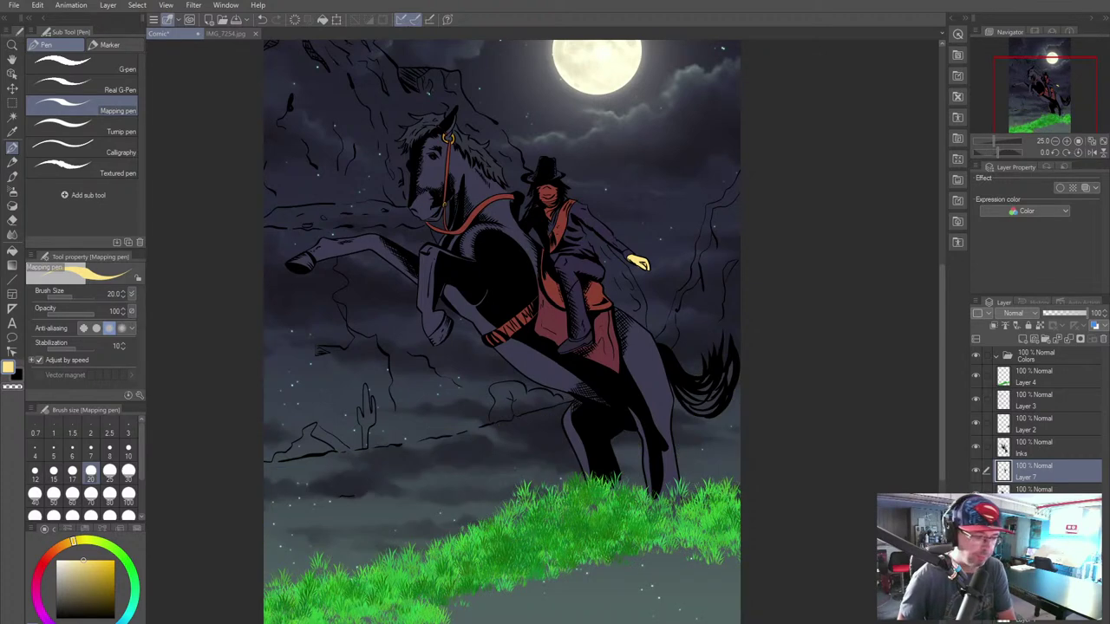
click(1022, 339)
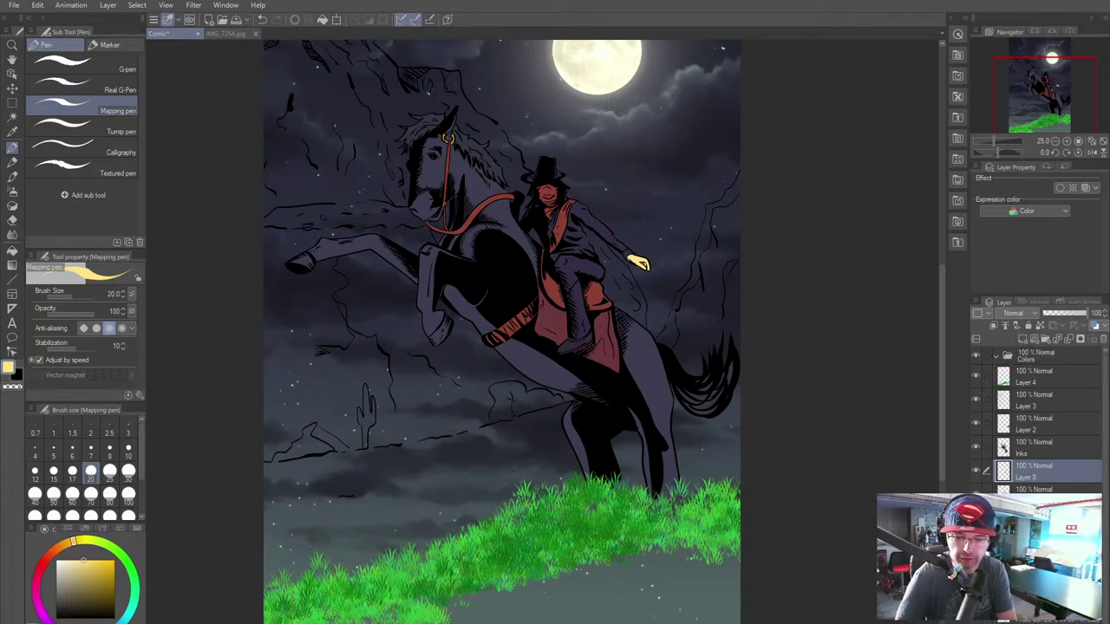
key(ctrl+z)
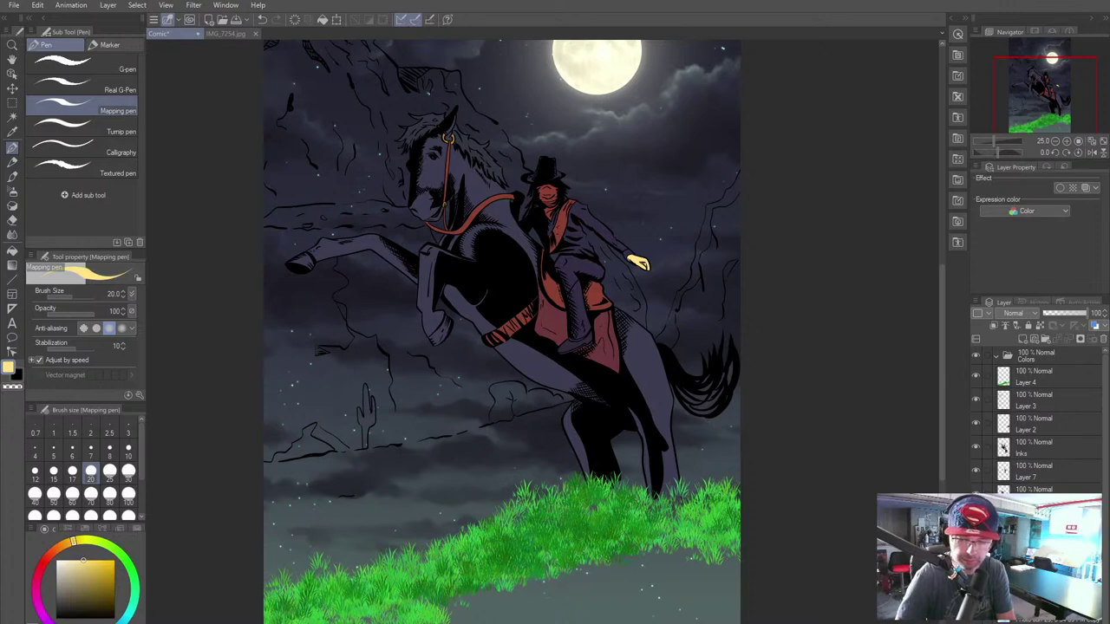
Step: Choose a darker sand yellow and trace the ground's horizon behind the horse's tail and beside its hind leg
scroll(619, 471, up, 2)
drag(620, 471, 708, 296)
drag(100, 568, 102, 572)
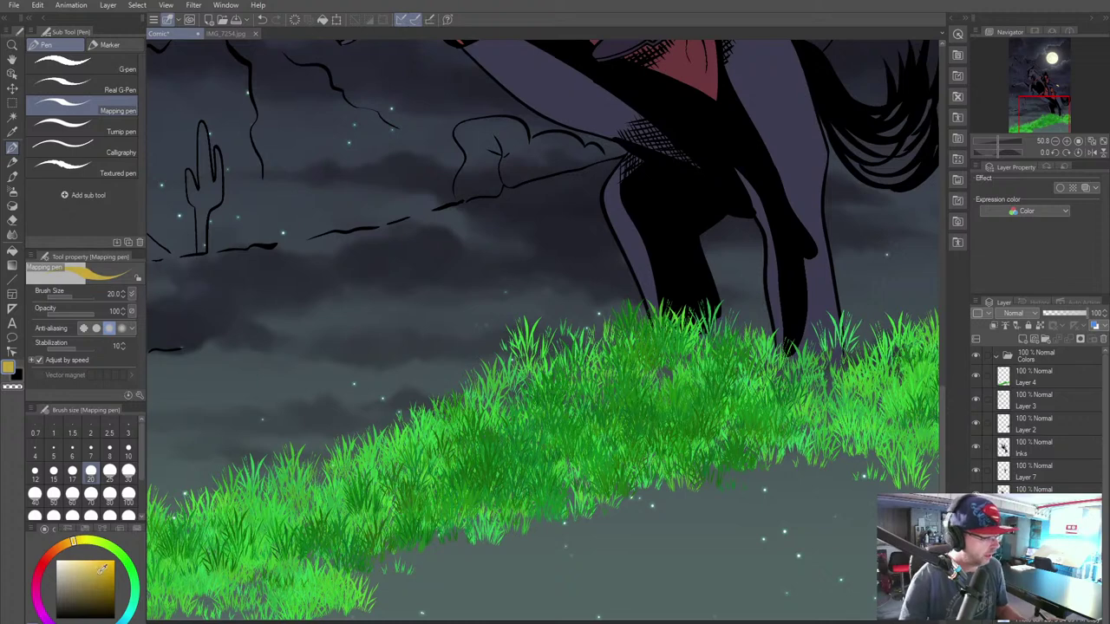
drag(693, 355, 418, 572)
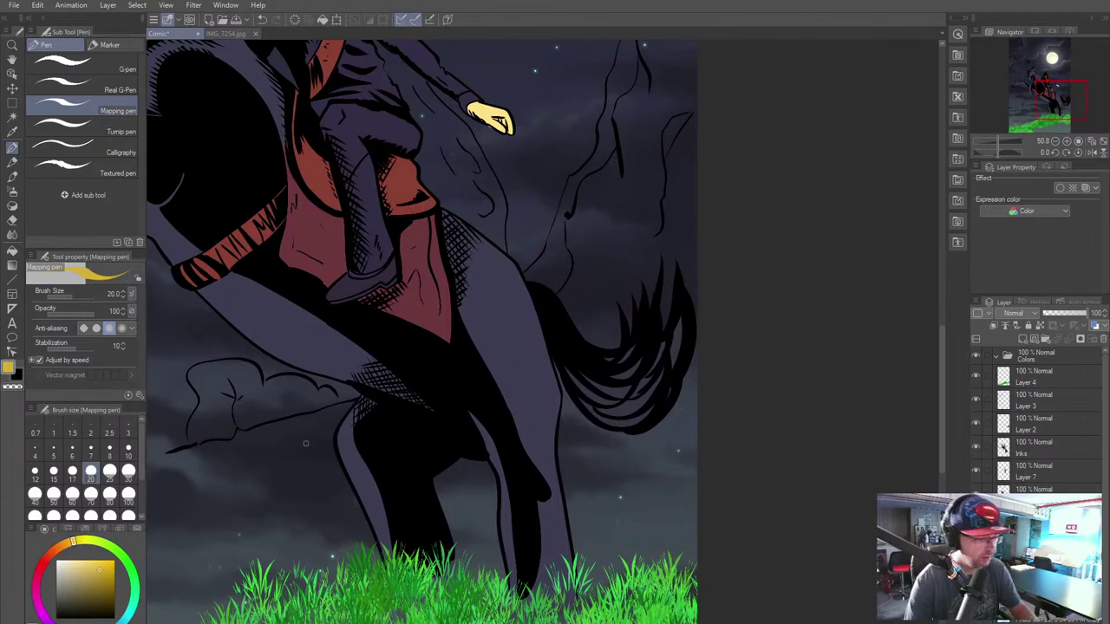
drag(323, 413, 355, 401)
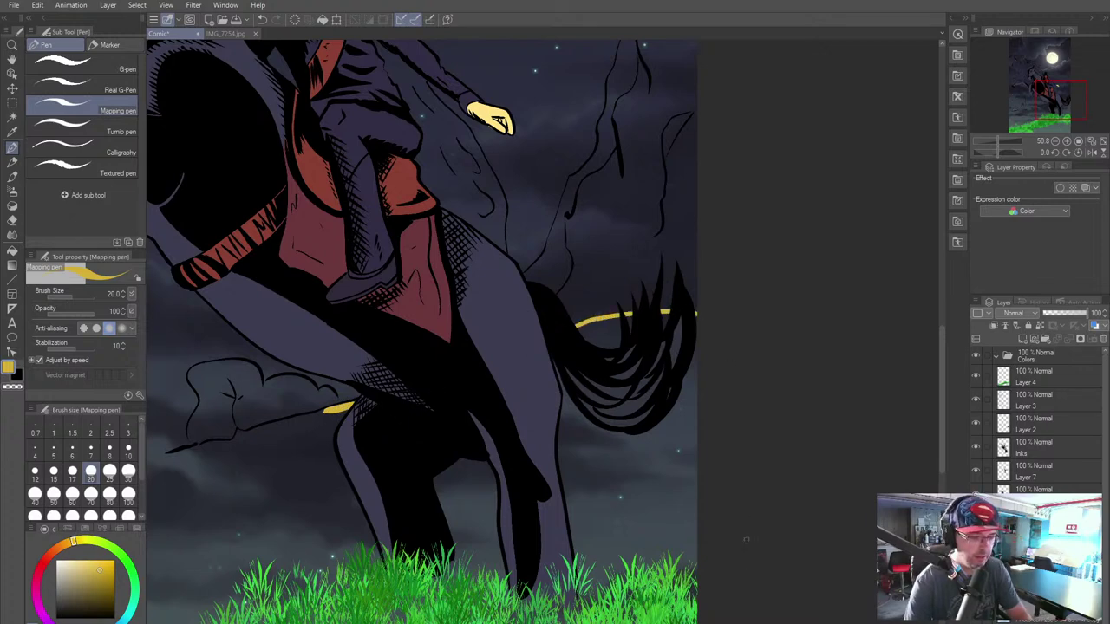
Step: Paint a sand-yellow border down the canvas's right edge below the tail, enlarging the brush to size 80
drag(690, 555, 691, 384)
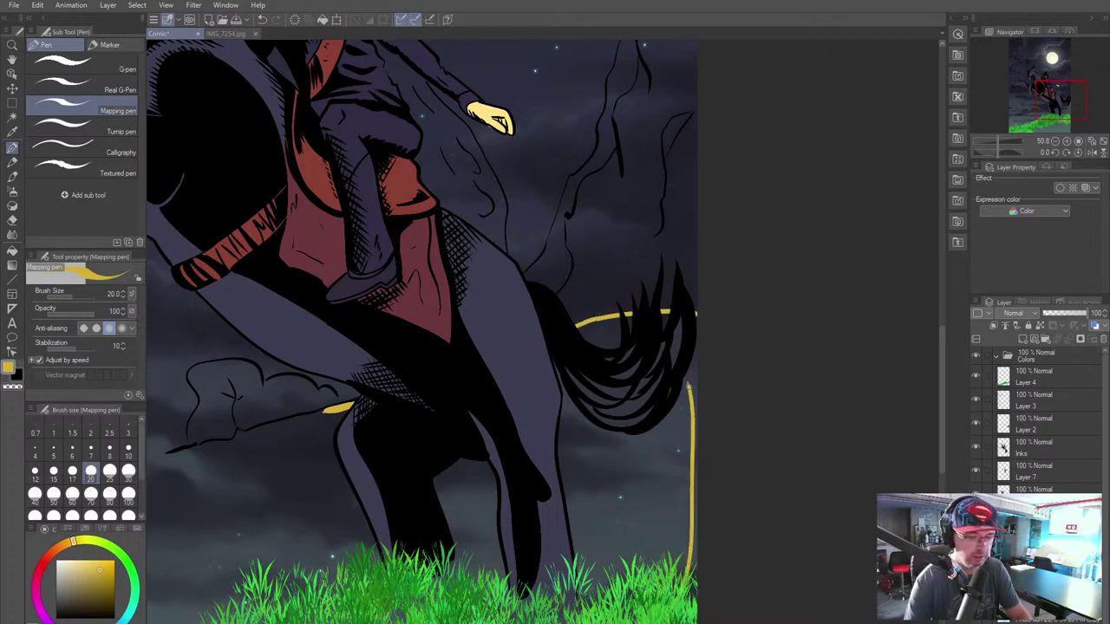
key(bracketright)
key(bracketright)
key(bracketright)
key(bracketright)
key(bracketright)
key(bracketright)
key(bracketright)
mouse_move(693, 322)
mouse_down()
mouse_move(693, 603)
mouse_move(693, 337)
mouse_move(692, 349)
mouse_up()
drag(530, 572, 567, 373)
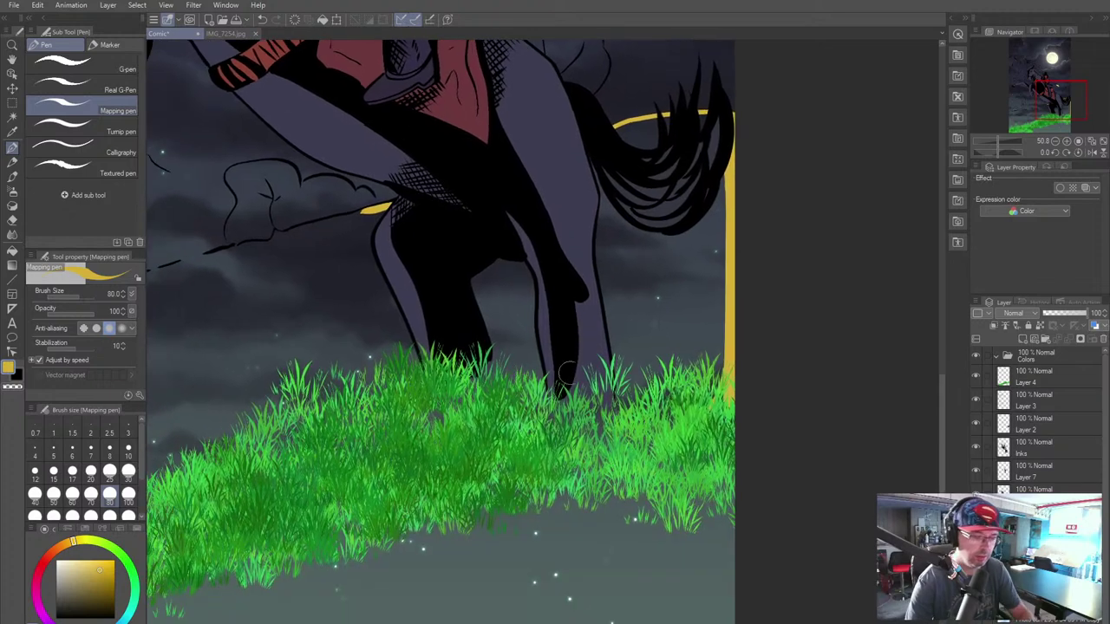
mouse_move(733, 358)
mouse_down()
mouse_move(734, 563)
mouse_move(738, 481)
mouse_up()
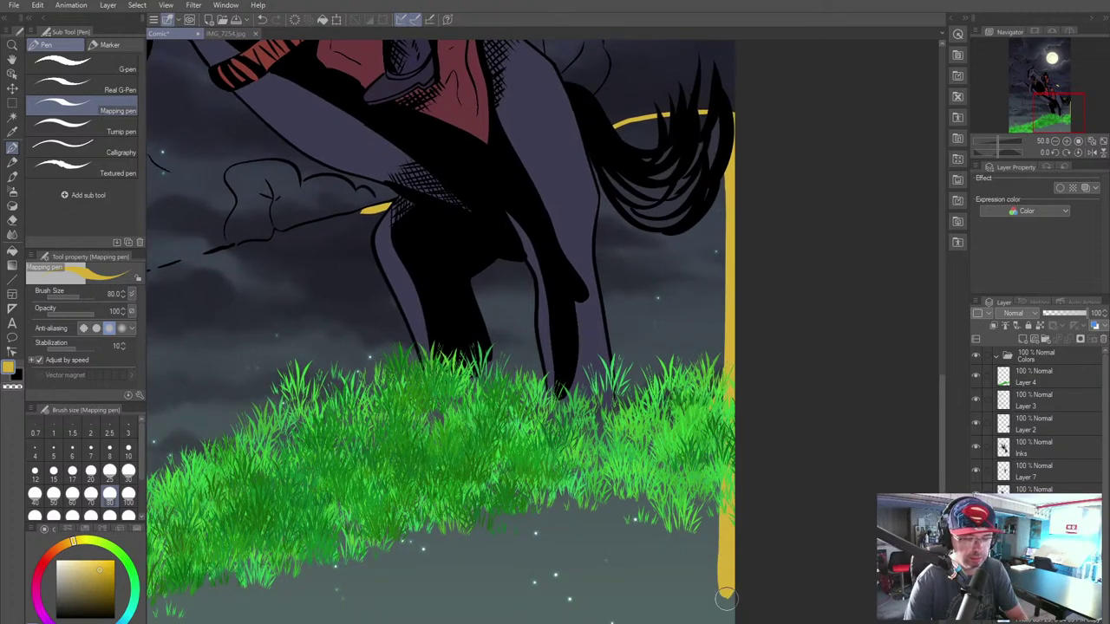
Step: Paint the sand-yellow border along the canvas's bottom edge, enlarging the brush to size 250
drag(555, 530, 506, 276)
mouse_move(685, 309)
mouse_down()
mouse_move(684, 379)
mouse_move(679, 348)
mouse_move(648, 397)
mouse_move(340, 392)
mouse_move(662, 406)
mouse_move(217, 404)
mouse_up()
drag(254, 455, 662, 457)
drag(653, 407, 203, 407)
key(bracketright)
key(bracketright)
key(bracketright)
key(bracketright)
key(bracketright)
key(bracketright)
mouse_move(751, 404)
mouse_down()
mouse_move(510, 395)
mouse_move(268, 408)
mouse_up()
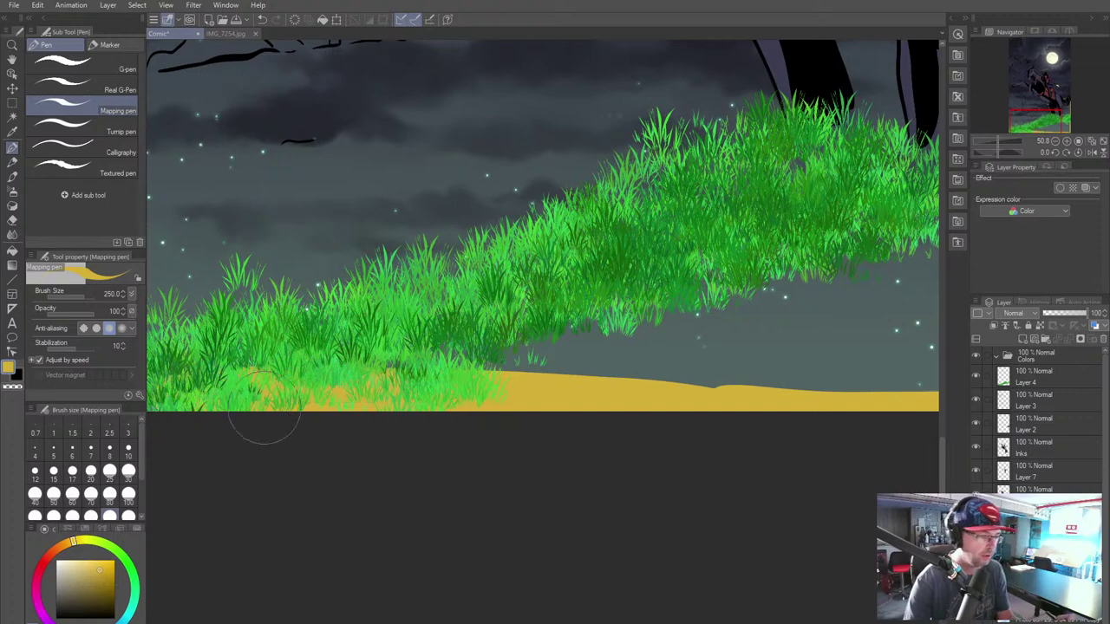
Step: Paint the sand-yellow border up the canvas's left edge to the horizon line, reducing the brush to size 60 near the top
mouse_move(379, 415)
mouse_down()
mouse_move(538, 439)
mouse_move(662, 442)
mouse_up()
mouse_move(475, 412)
mouse_down()
mouse_move(495, 169)
mouse_move(488, 235)
mouse_up()
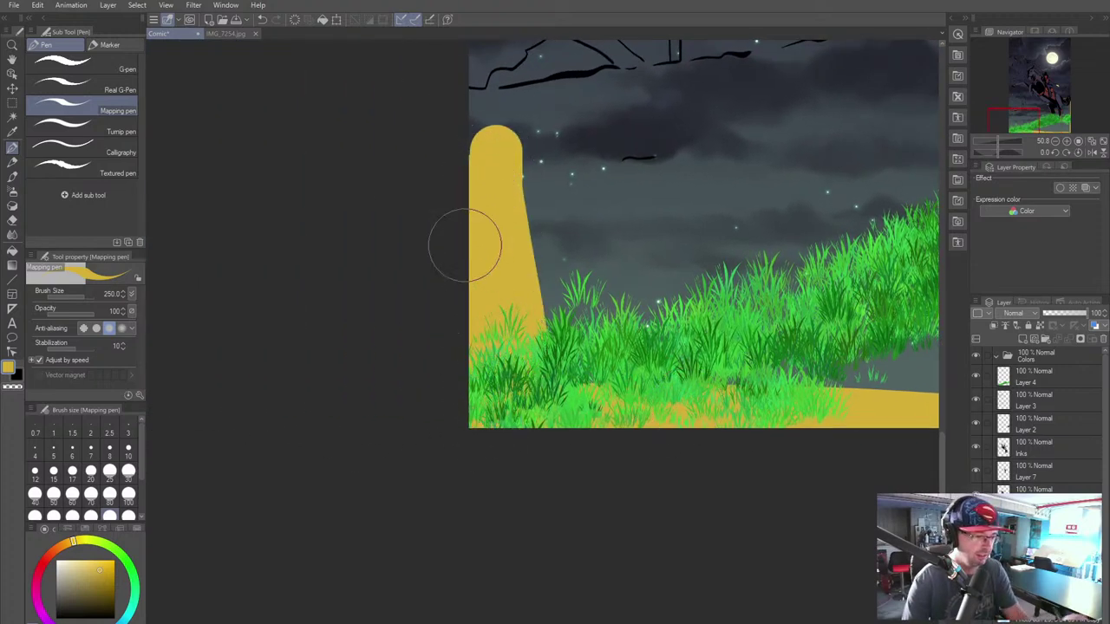
drag(508, 277, 343, 551)
mouse_move(318, 433)
mouse_down()
mouse_move(310, 408)
mouse_move(316, 435)
mouse_up()
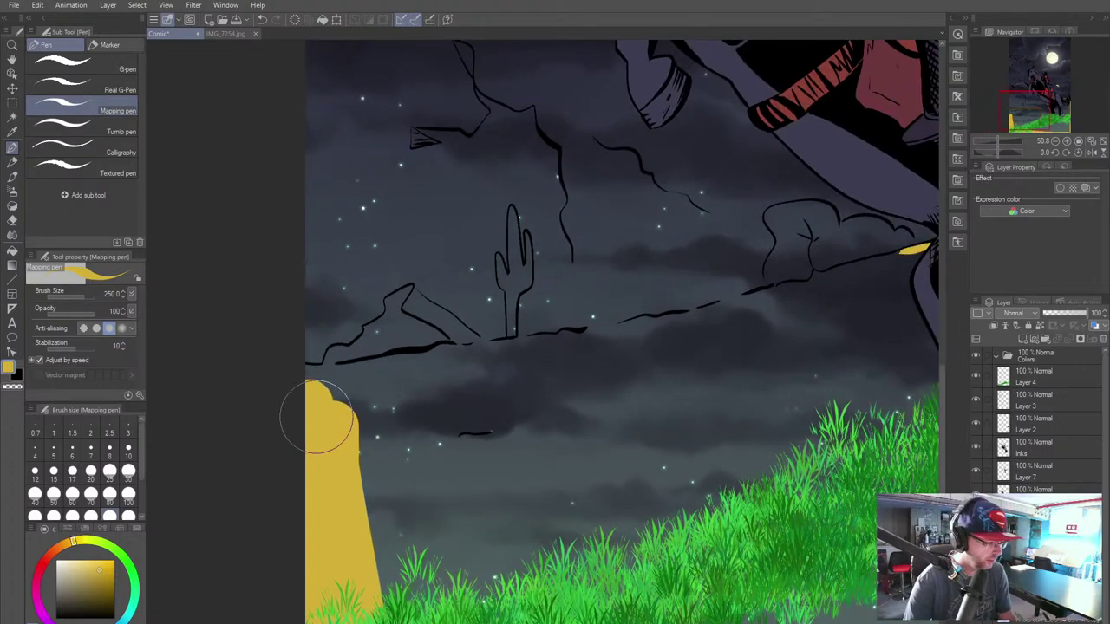
key(bracketleft)
key(bracketleft)
key(bracketleft)
key(bracketleft)
key(bracketleft)
key(bracketleft)
key(bracketleft)
key(bracketleft)
mouse_move(304, 374)
mouse_down()
mouse_move(325, 387)
mouse_move(309, 371)
mouse_up()
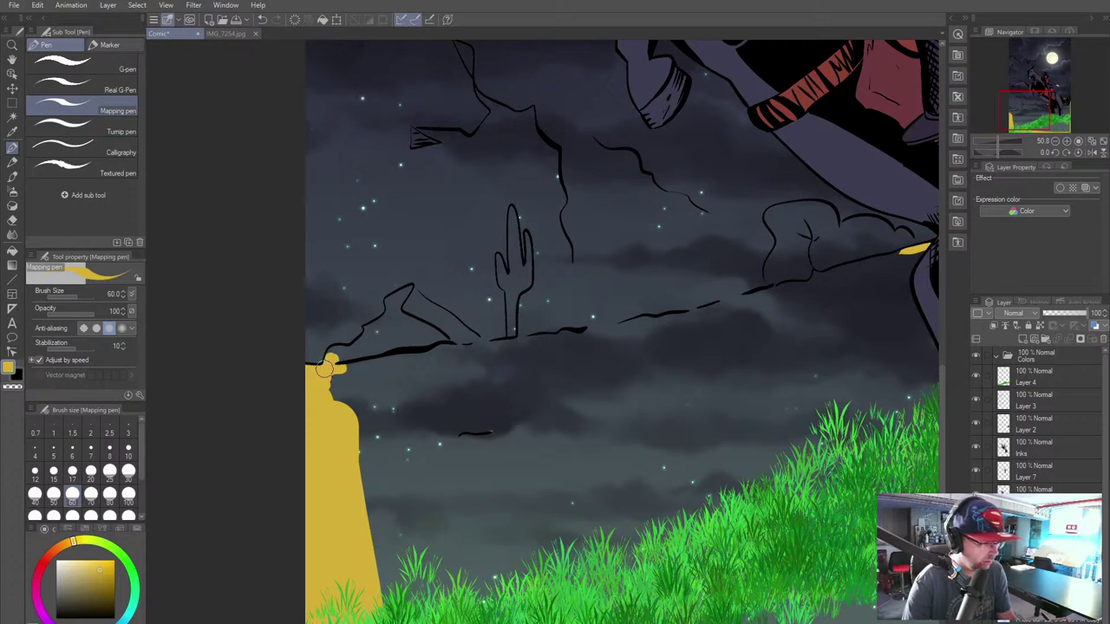
Step: Trace the small rock hill and the horizon past the cactus to the horse's hind leg in sand yellow
mouse_move(332, 353)
mouse_down()
mouse_move(409, 292)
mouse_move(490, 341)
mouse_up()
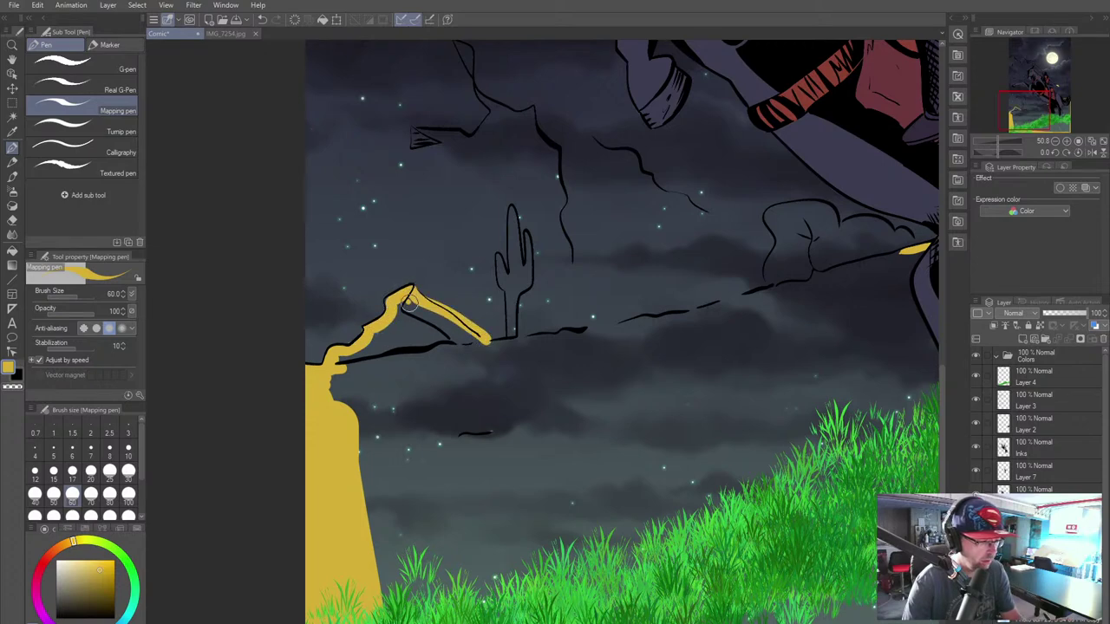
drag(410, 303, 485, 344)
mouse_move(429, 314)
mouse_down()
mouse_move(491, 354)
mouse_move(769, 296)
mouse_up()
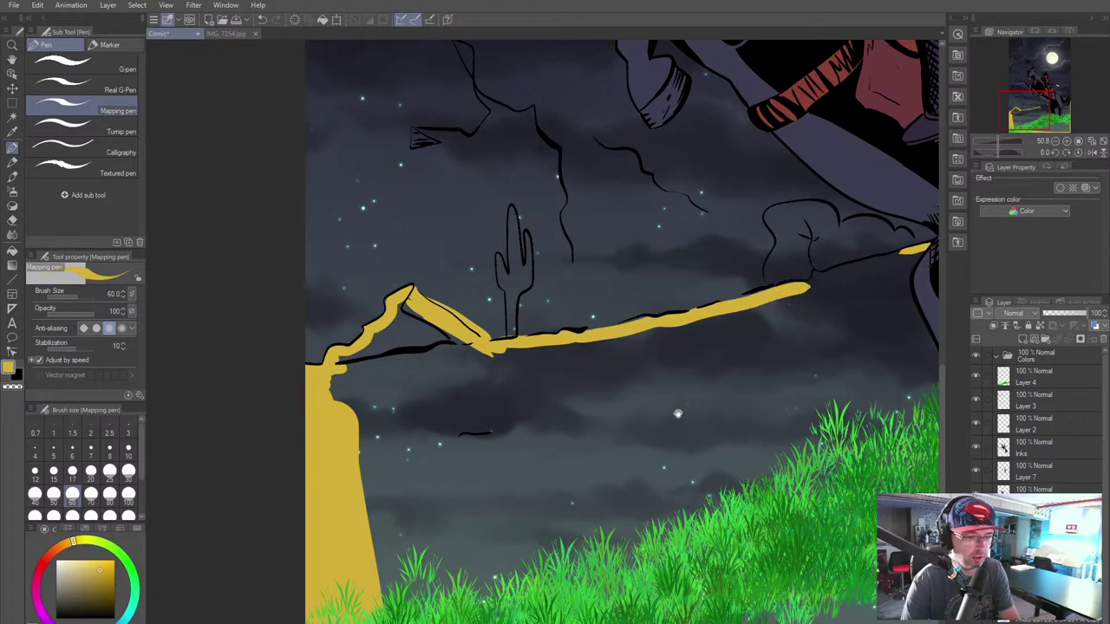
drag(589, 338, 402, 430)
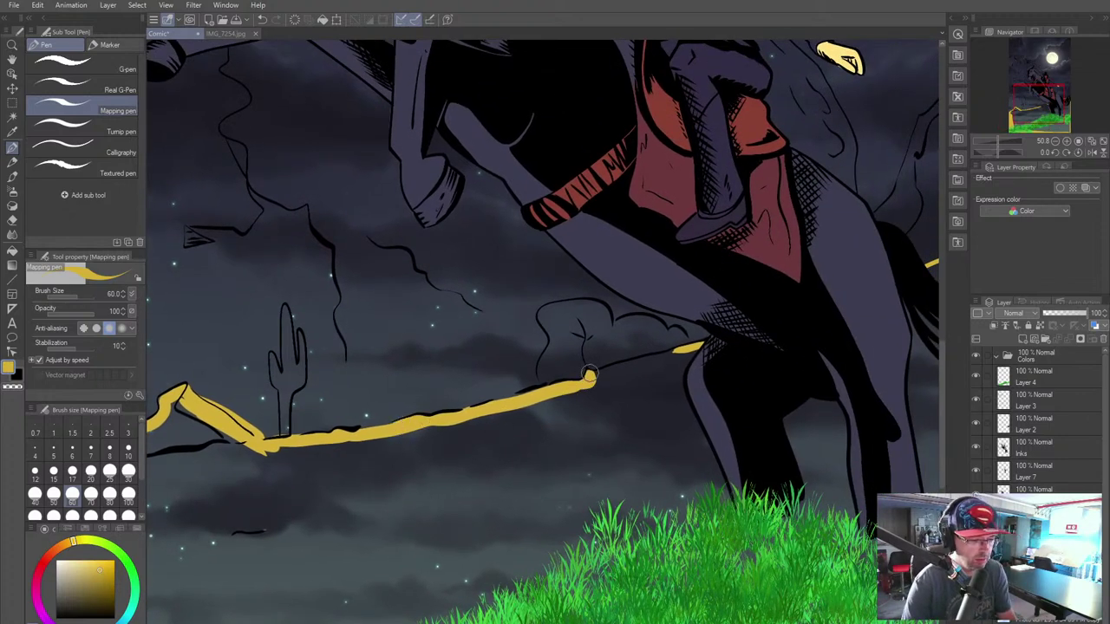
drag(590, 378, 690, 348)
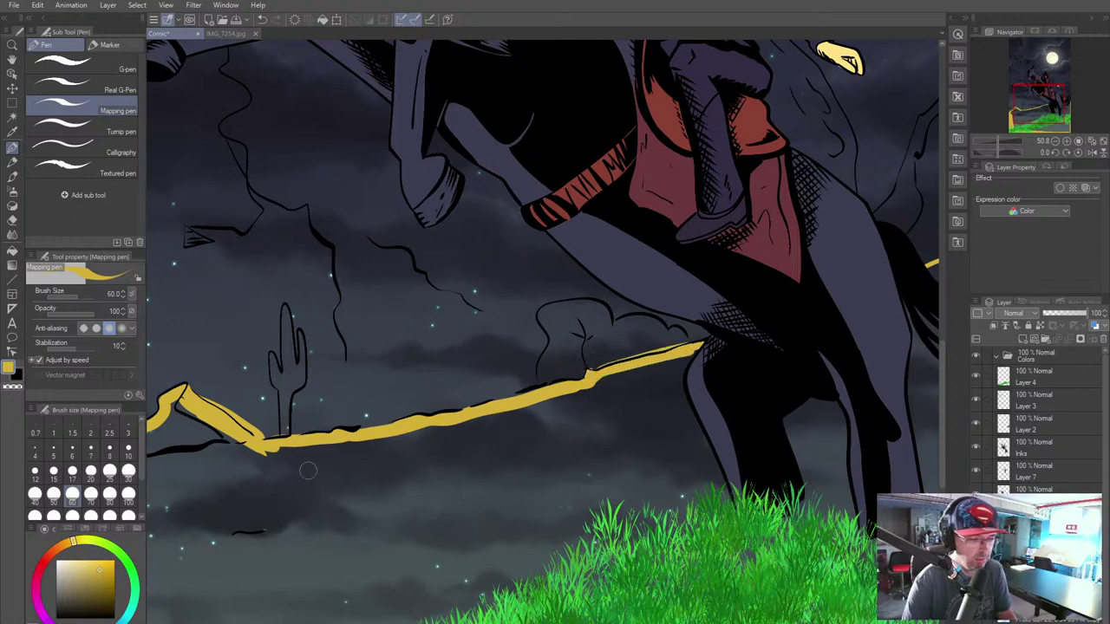
Step: Fill the outlined ground area with the sand yellow, using the fill that refers only to the editing layer
scroll(697, 383, down, 3)
click(12, 250)
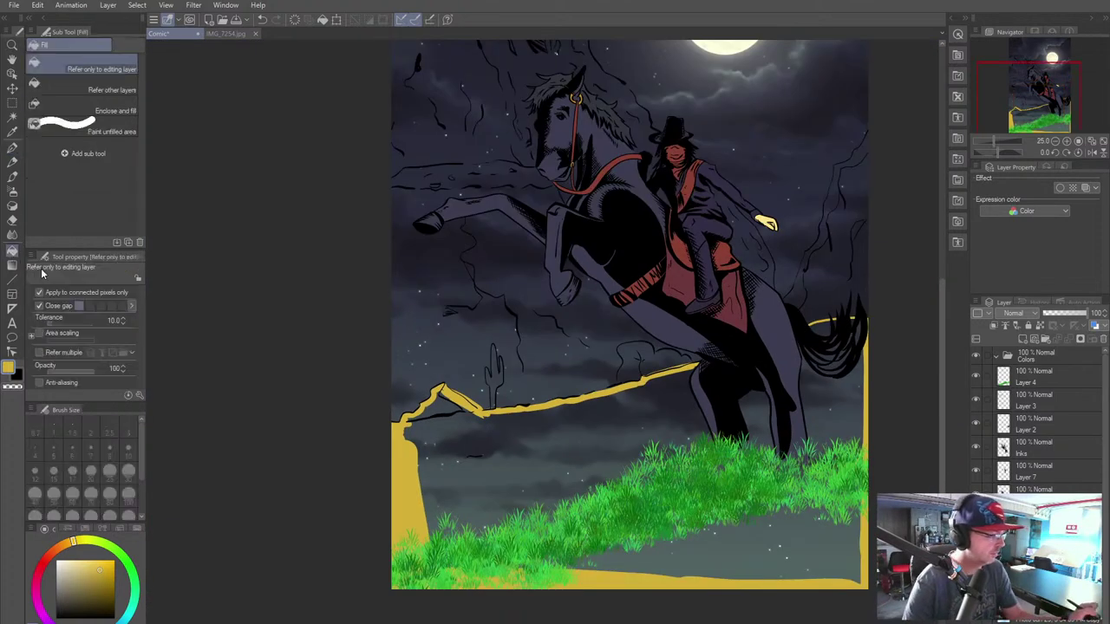
click(508, 494)
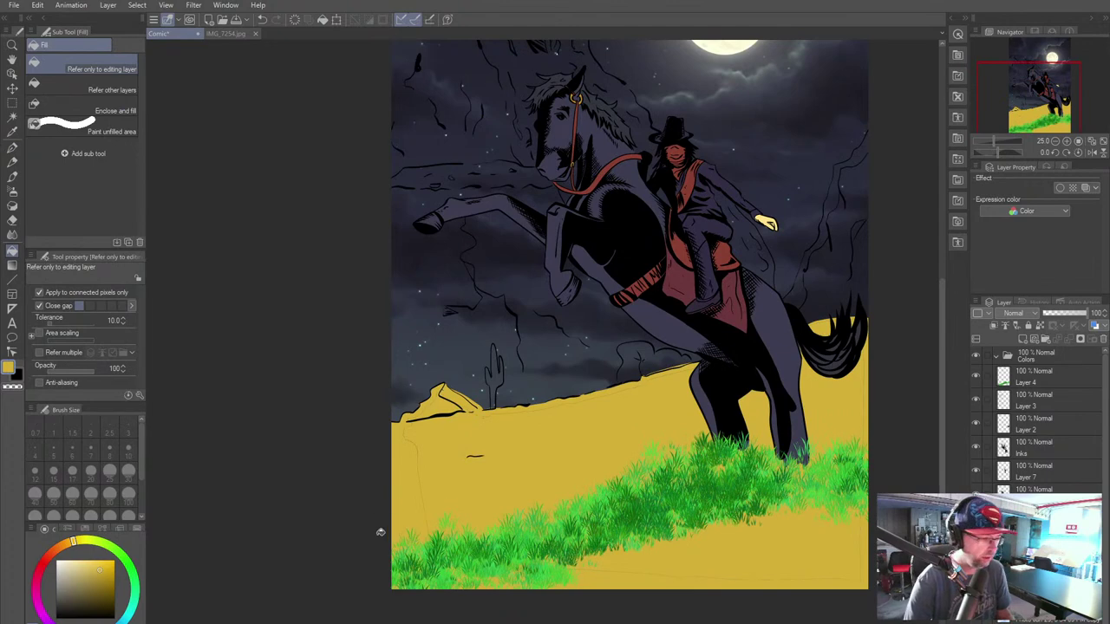
Step: Paint over the thin unfilled seams in the yellow ground with the Mapping pen at brush size 100
click(12, 177)
click(12, 147)
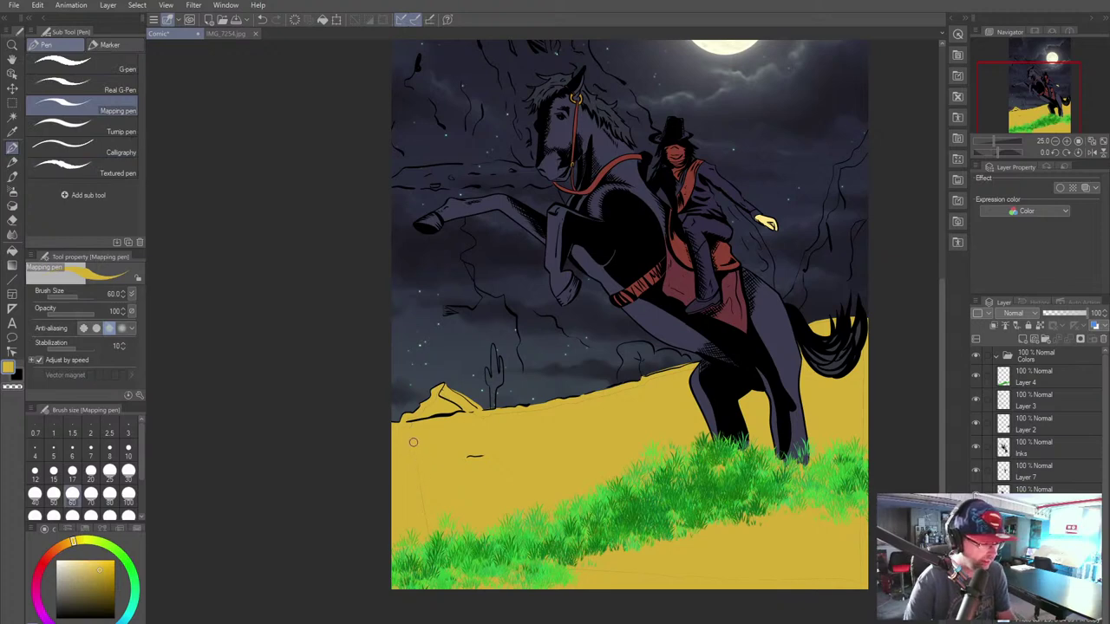
key(bracketright)
key(bracketright)
key(bracketright)
key(bracketright)
key(bracketright)
key(bracketright)
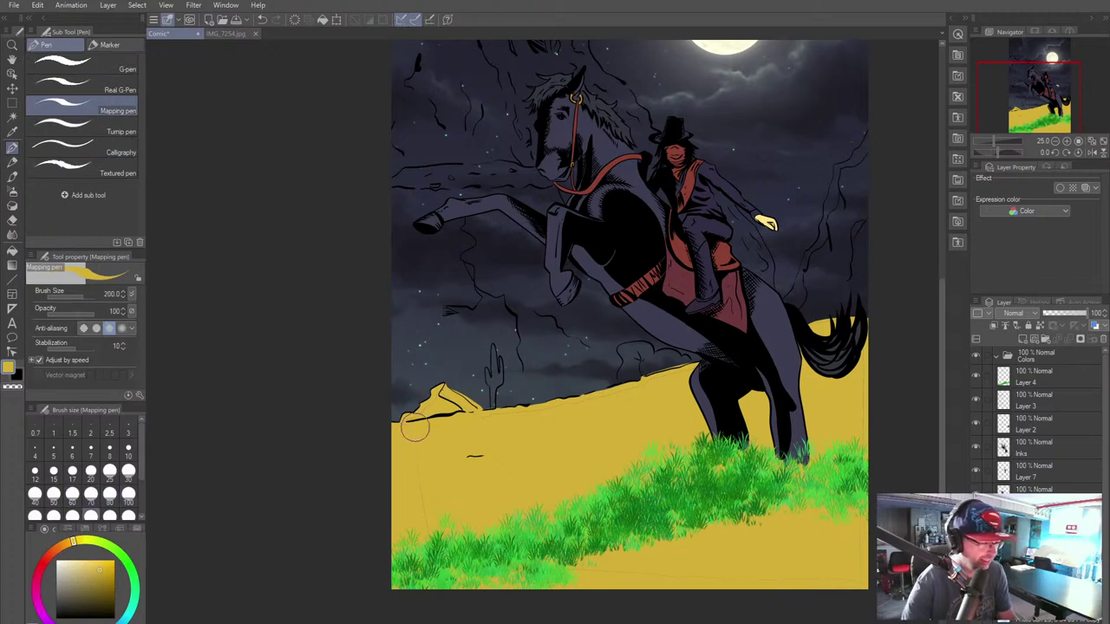
key(bracketleft)
key(bracketleft)
key(bracketleft)
key(bracketleft)
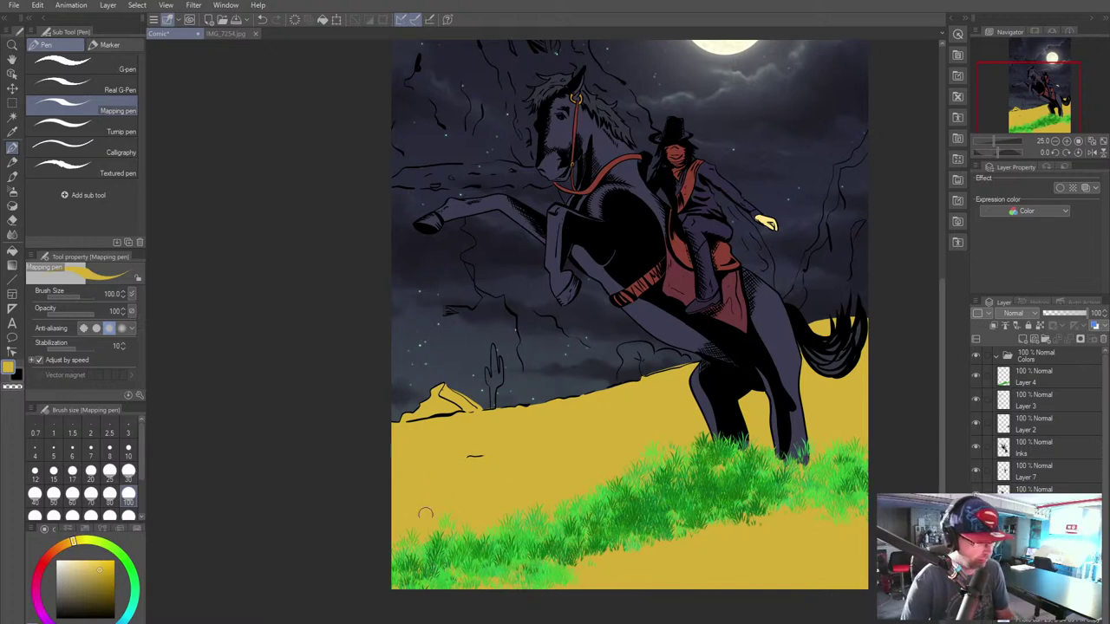
Step: Pick up the brick red of the rock cliff from the reference cover IMG_7254.jpg
key(ctrl+0)
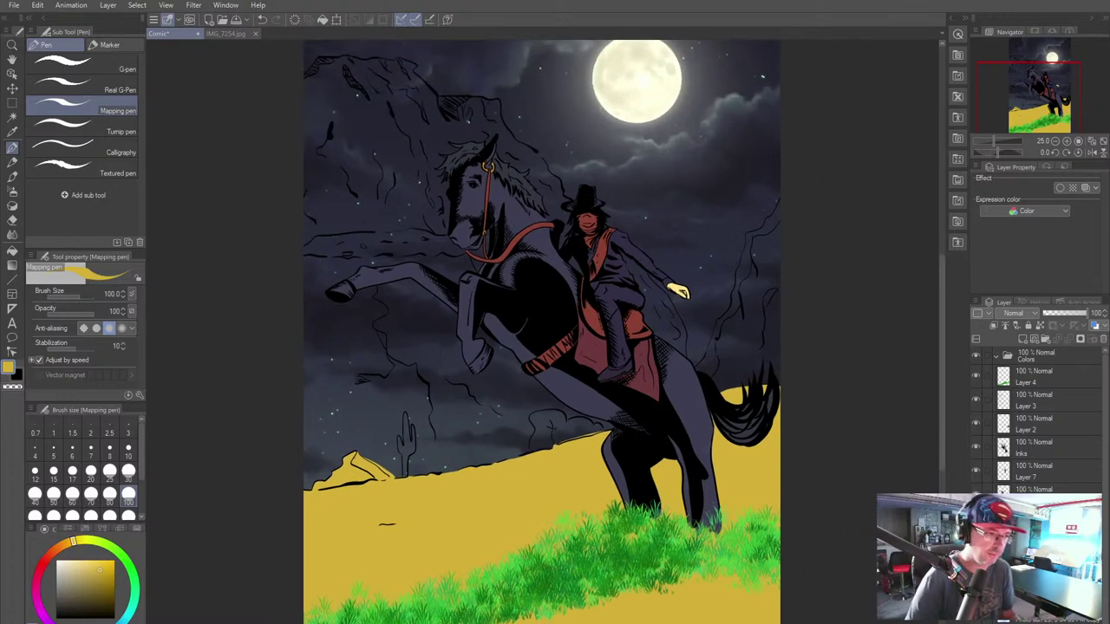
click(227, 32)
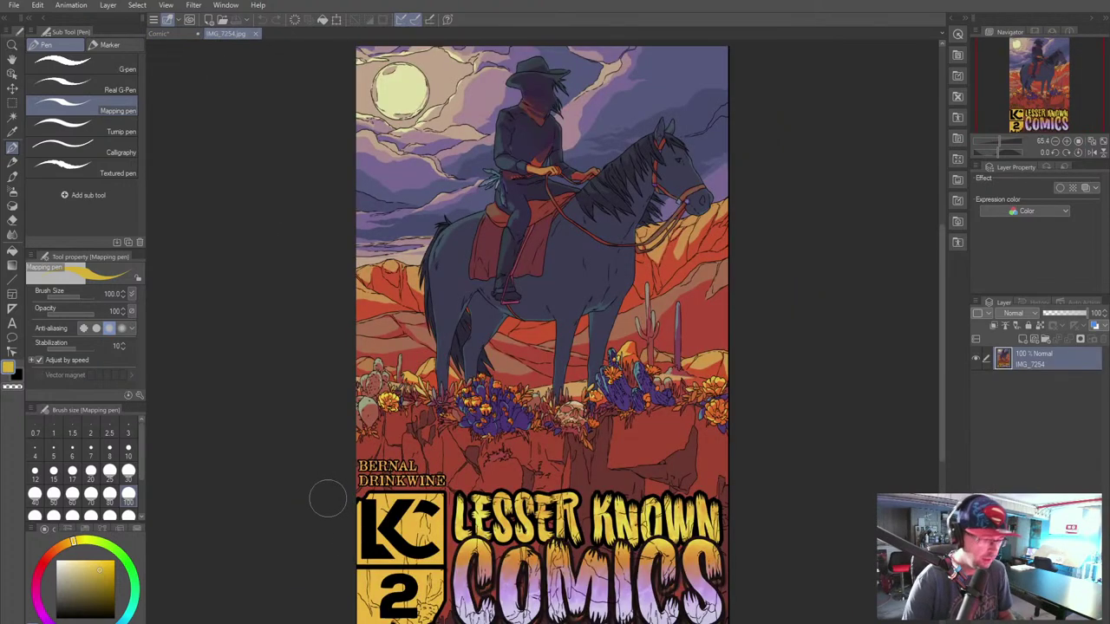
alt+click(413, 349)
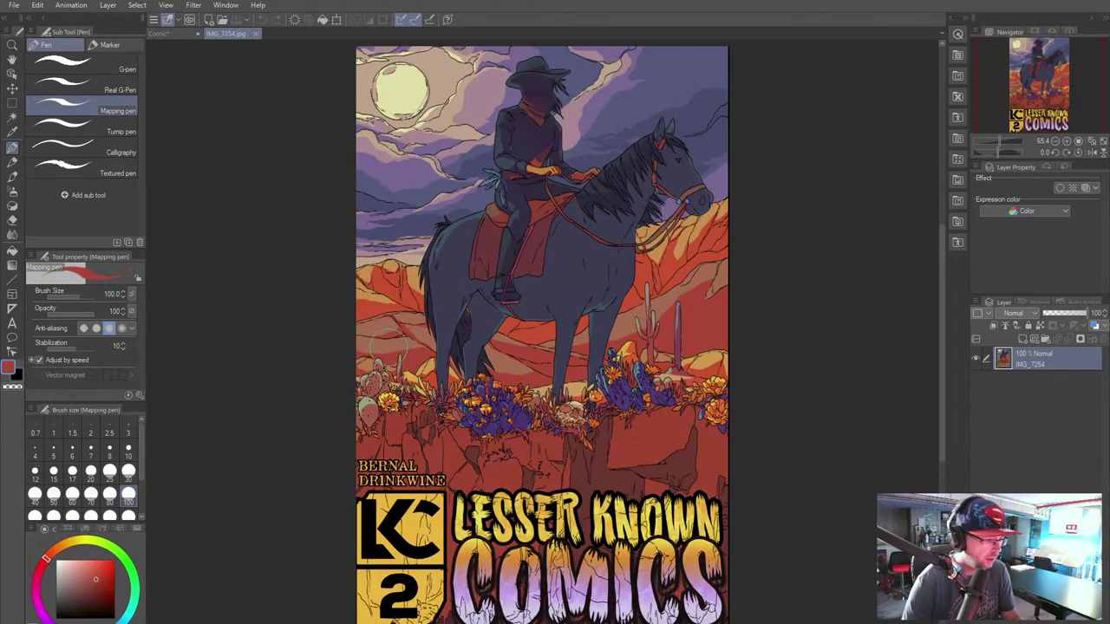
alt+click(391, 349)
alt+click(637, 441)
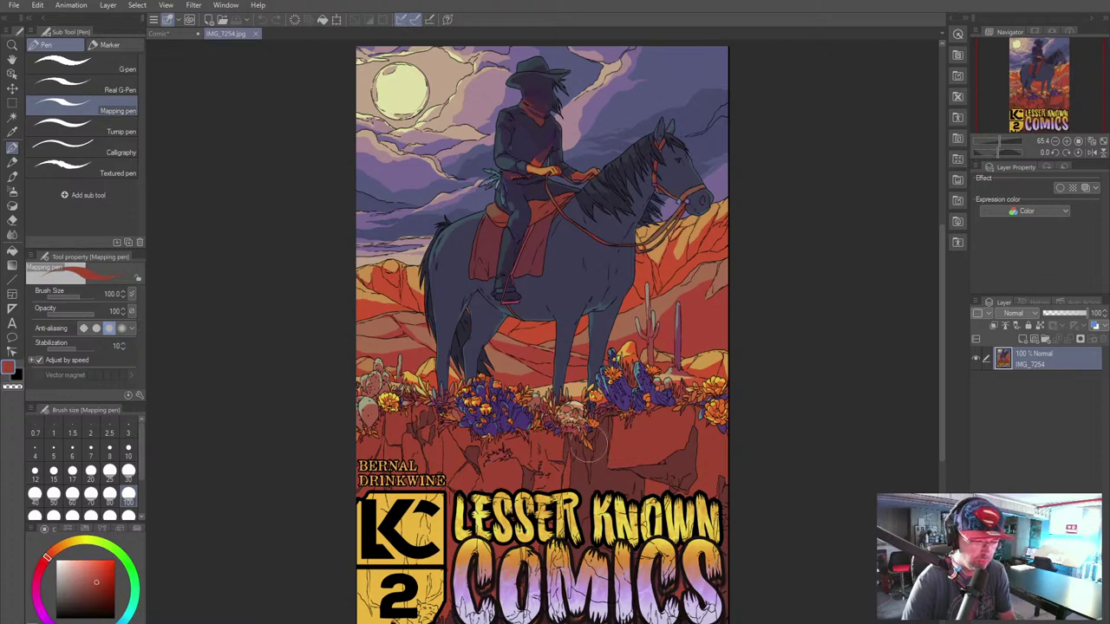
Step: Apply the layer color effect to the comic's ground layer with the picked red as layer and sub color, and compare with the reference cover
click(159, 33)
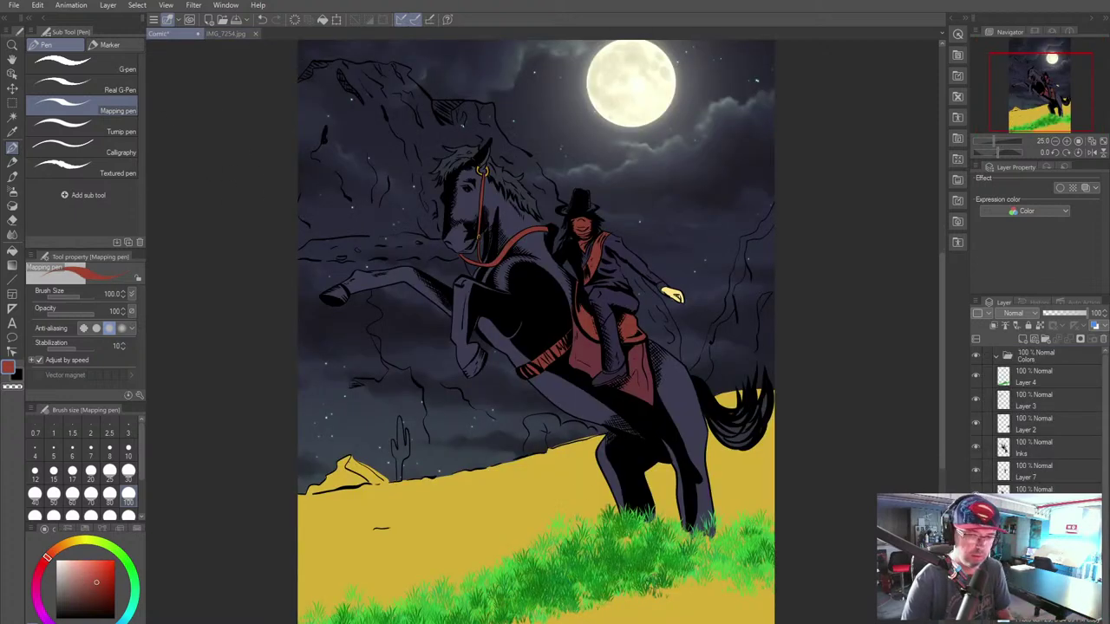
click(1085, 187)
click(1069, 204)
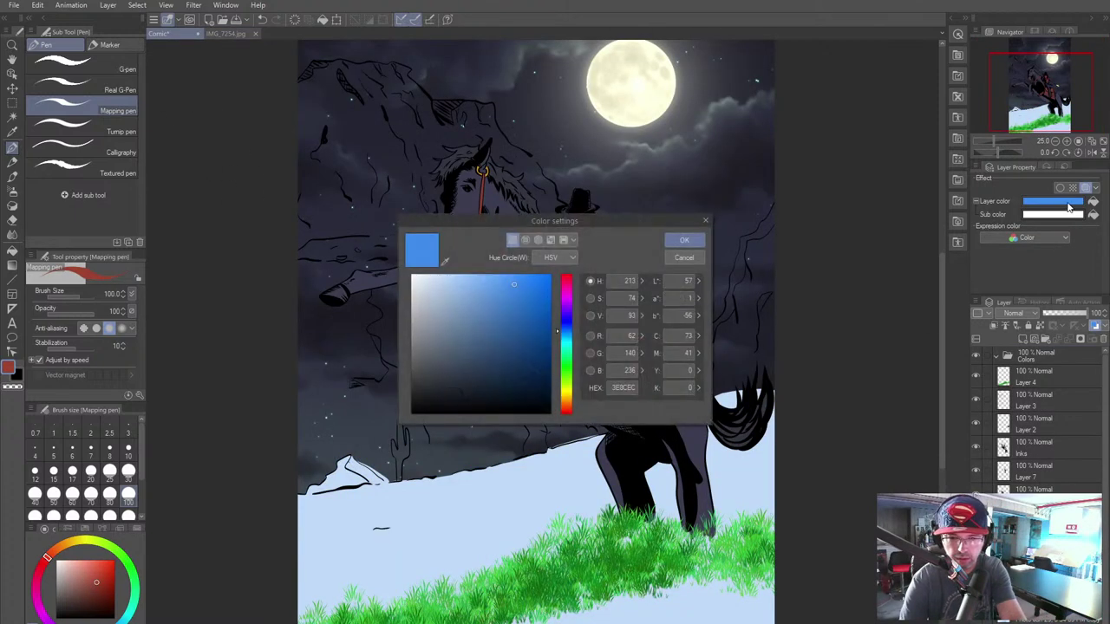
click(692, 239)
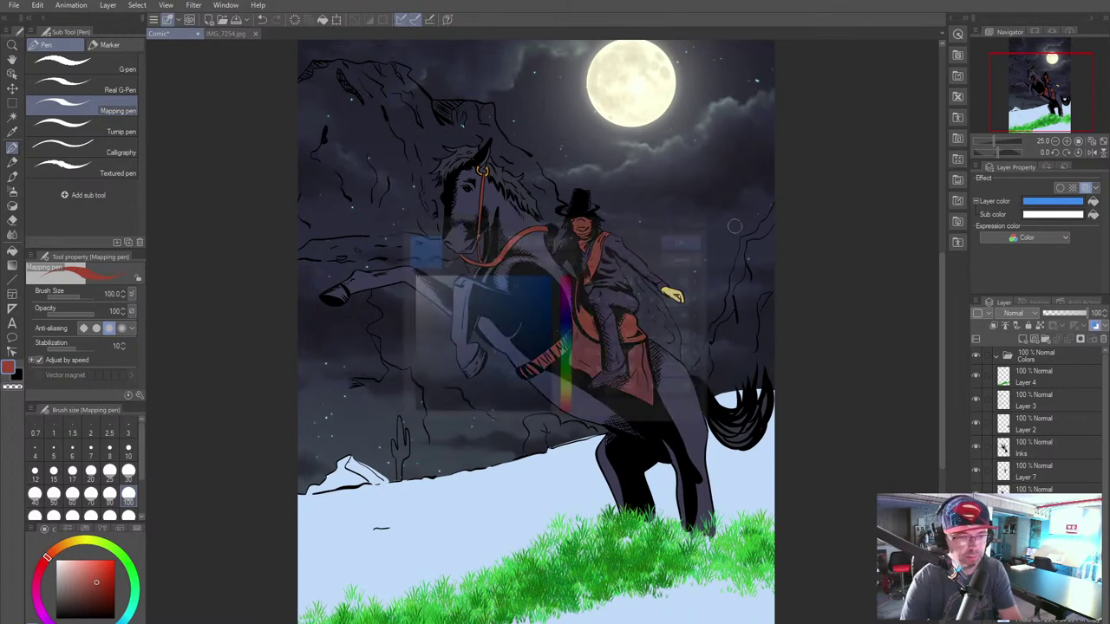
click(1093, 202)
click(1093, 216)
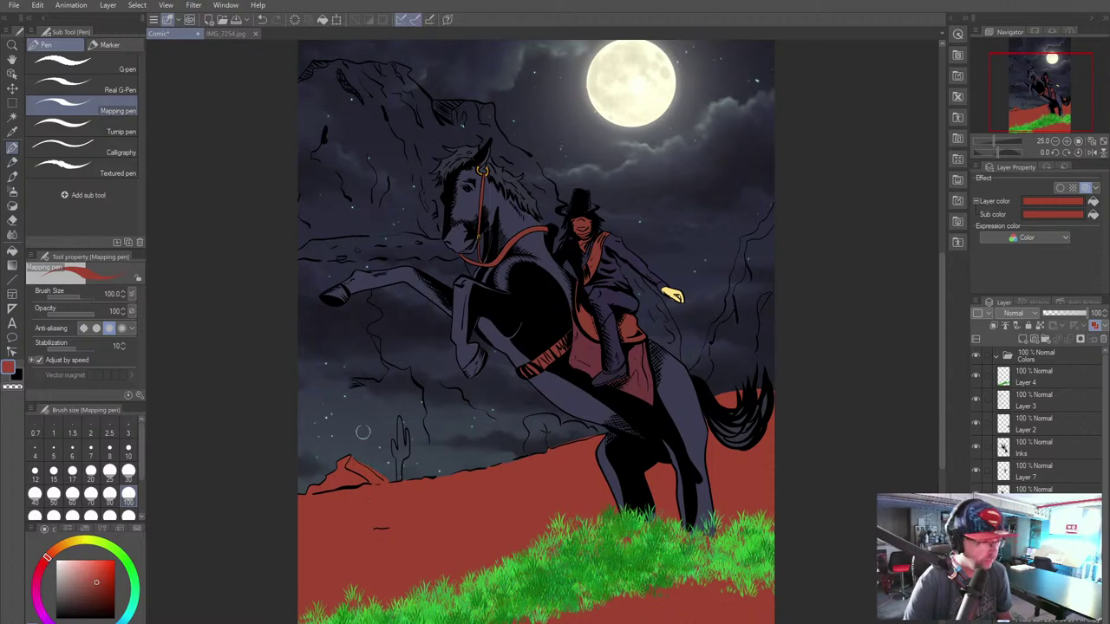
click(230, 33)
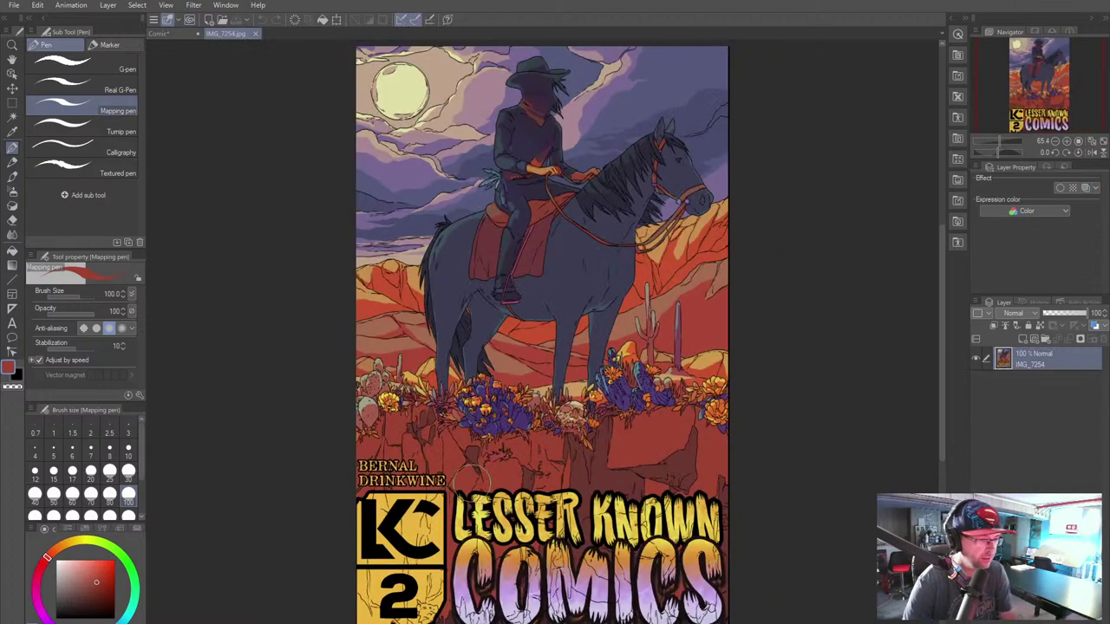
Step: Pick up the light orange of the desert rock from the reference cover IMG_7254.jpg and add a new layer to the comic
alt+click(372, 295)
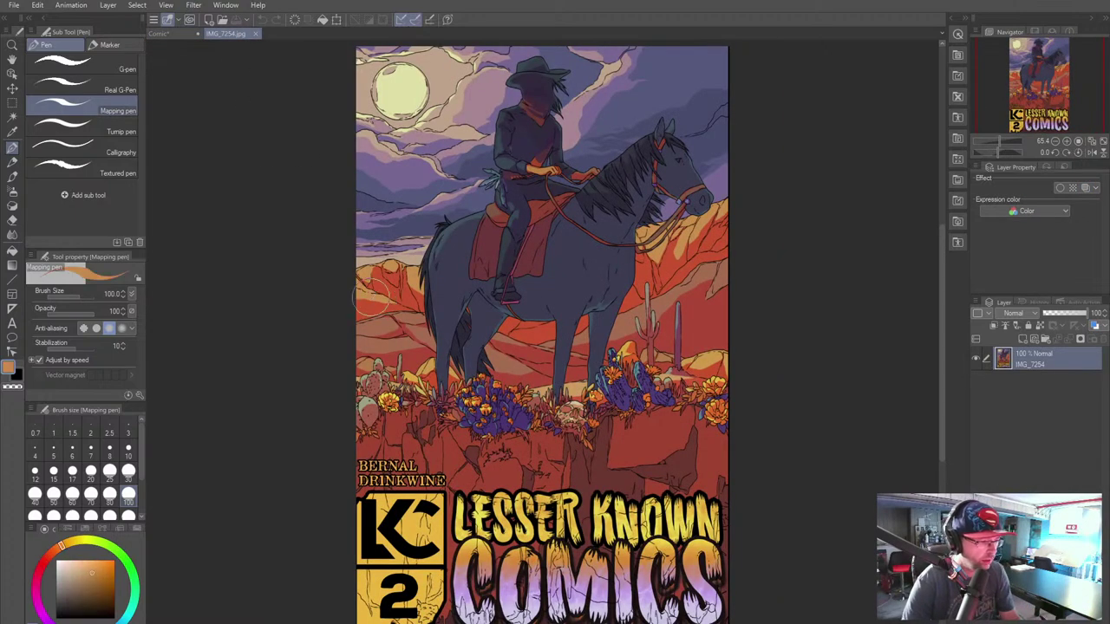
click(174, 33)
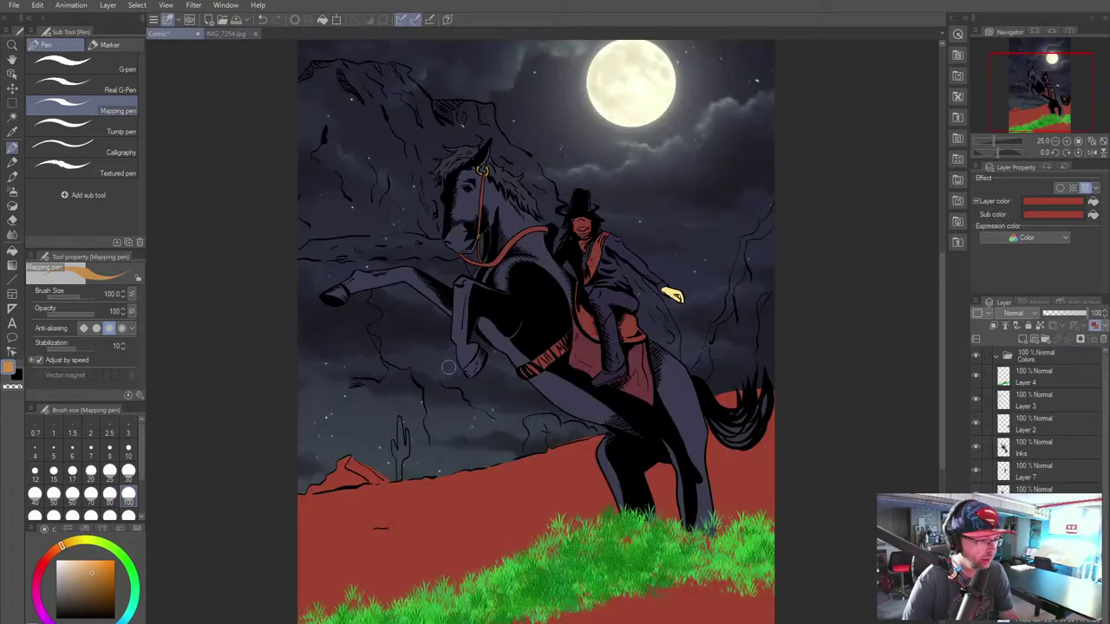
click(1022, 341)
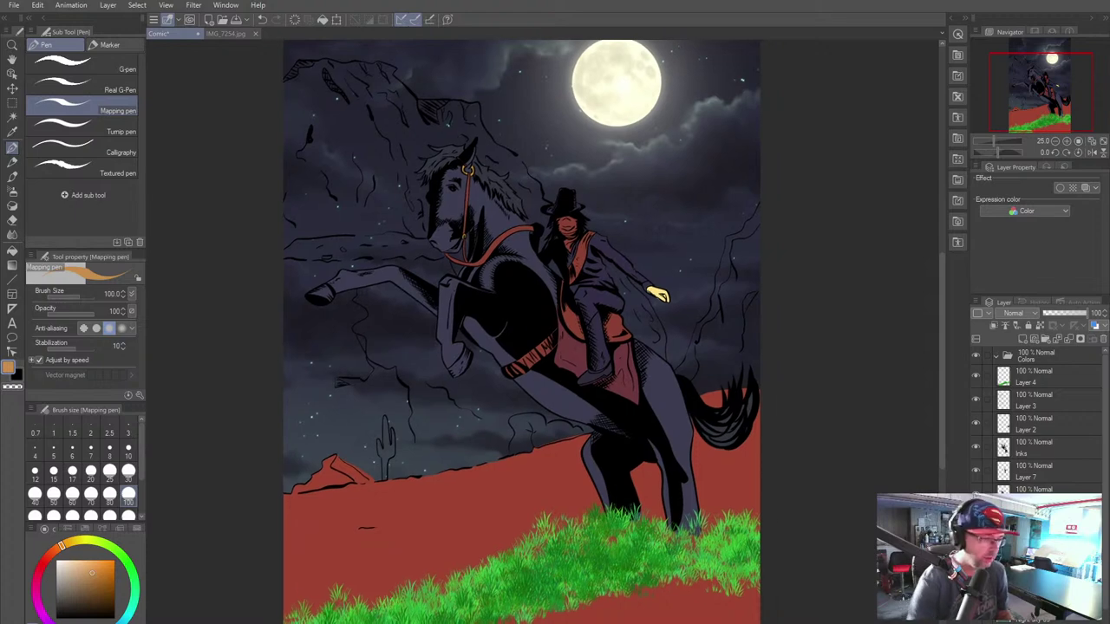
Step: Outline the right cliff in orange with the Mapping pen at size 100, following the horizon, the page edge and the cliff's ridge line
scroll(597, 442, up, 3)
drag(399, 521, 586, 481)
mouse_move(305, 484)
mouse_down()
mouse_move(397, 435)
mouse_move(461, 464)
mouse_move(770, 395)
mouse_move(417, 476)
mouse_up()
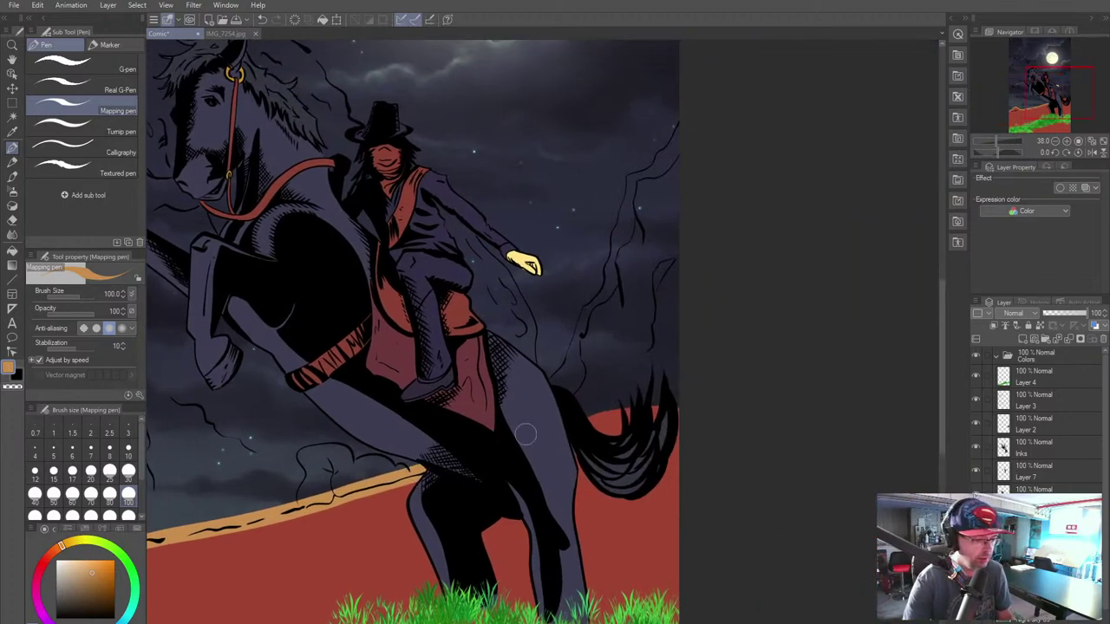
mouse_move(583, 415)
mouse_down()
mouse_move(654, 403)
mouse_move(685, 382)
mouse_up()
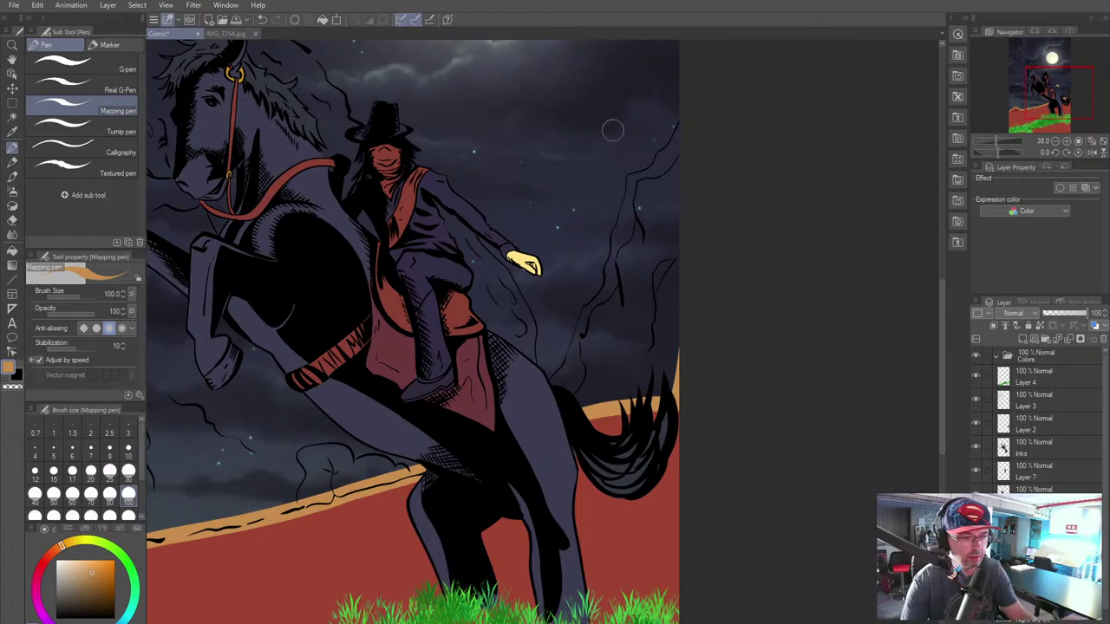
mouse_move(551, 383)
mouse_down()
mouse_move(612, 282)
mouse_move(634, 183)
mouse_move(684, 126)
mouse_move(672, 421)
mouse_up()
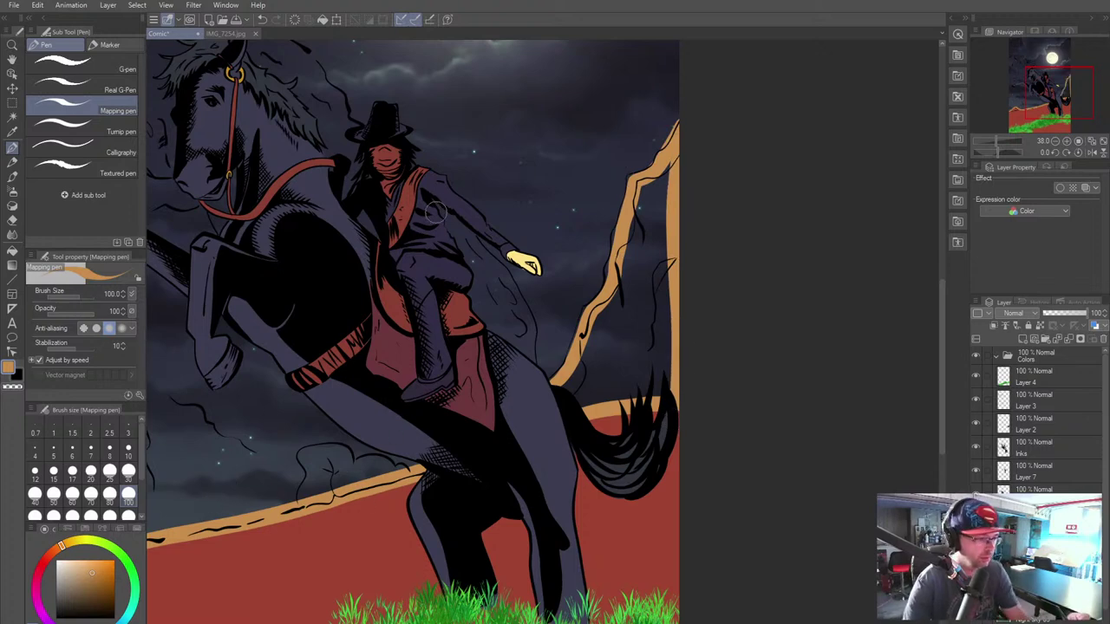
Step: Outline the left mesa in orange, from the slope behind the rider along its ridge and down the page edge to the ground
mouse_move(436, 206)
mouse_down()
mouse_move(519, 305)
mouse_move(529, 356)
mouse_up()
drag(337, 238, 525, 505)
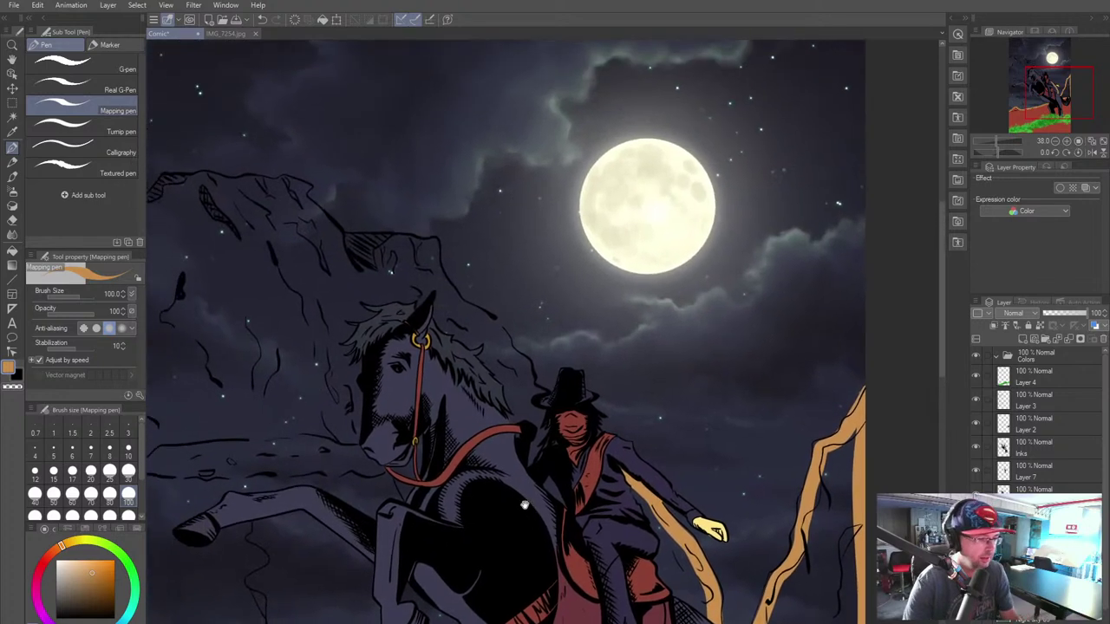
mouse_move(431, 247)
mouse_down()
mouse_move(437, 279)
mouse_move(480, 323)
mouse_move(461, 309)
mouse_move(490, 319)
mouse_move(533, 392)
mouse_up()
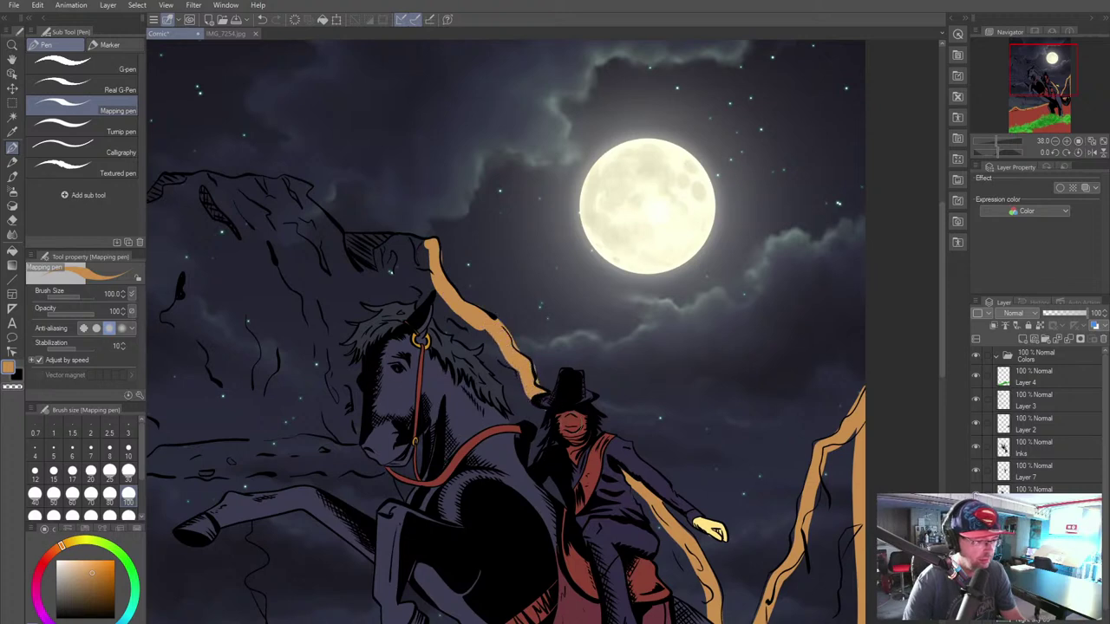
mouse_move(428, 248)
mouse_down()
mouse_move(349, 236)
mouse_move(411, 245)
mouse_up()
drag(291, 277, 506, 373)
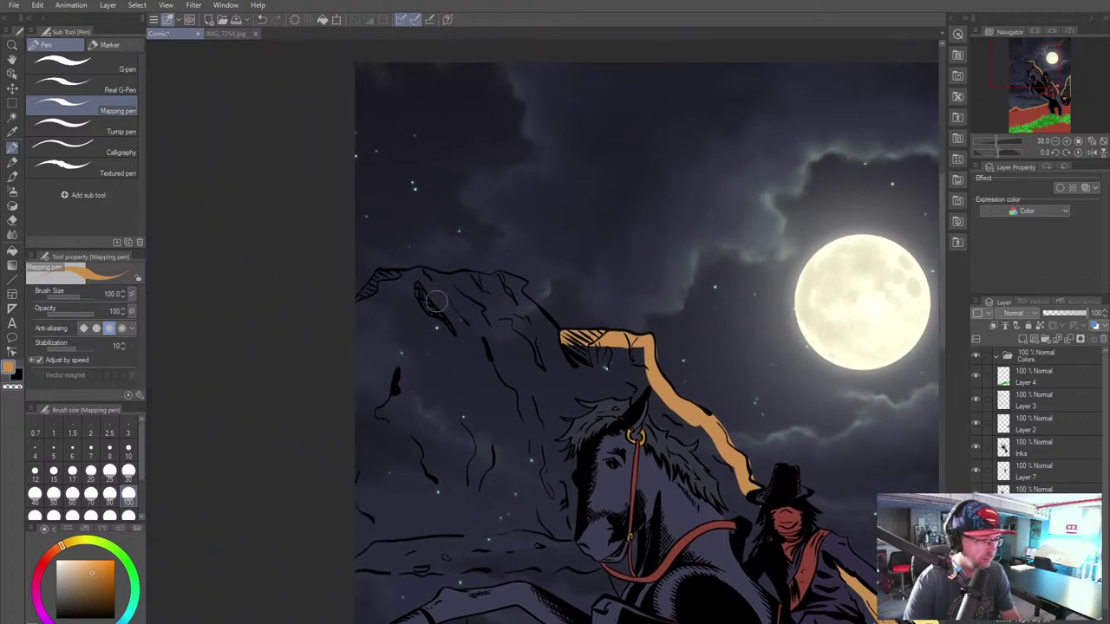
mouse_move(350, 312)
mouse_down()
mouse_move(380, 279)
mouse_move(422, 274)
mouse_move(504, 280)
mouse_move(523, 285)
mouse_move(517, 293)
mouse_move(562, 336)
mouse_up()
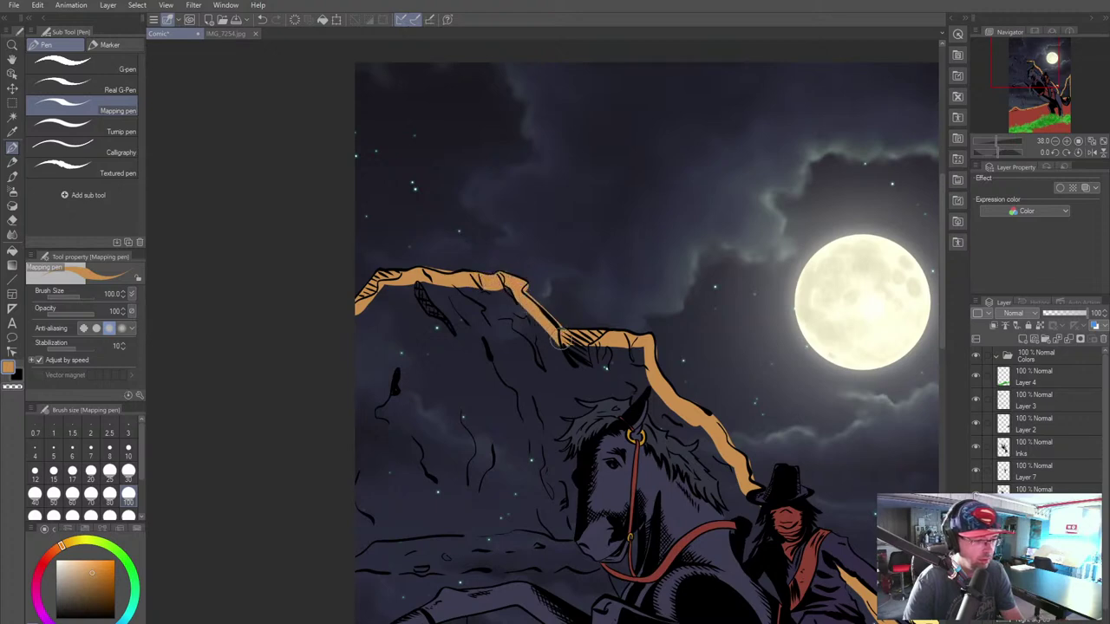
mouse_move(358, 299)
mouse_down()
mouse_move(356, 529)
mouse_move(334, 300)
mouse_move(343, 533)
mouse_move(305, 293)
mouse_move(314, 448)
mouse_up()
drag(312, 323, 312, 464)
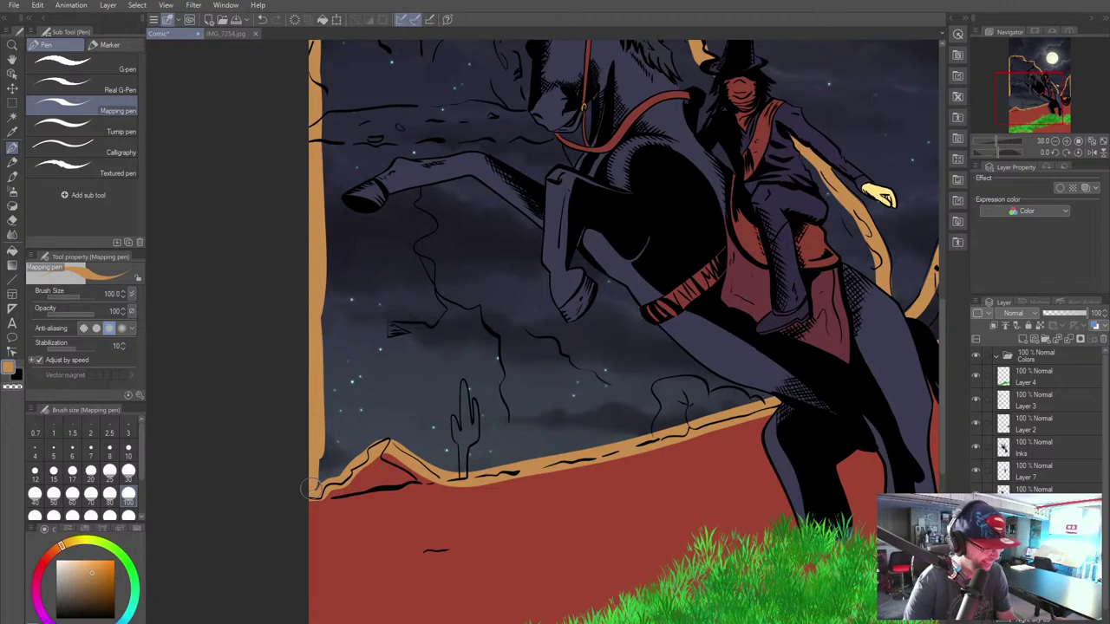
Step: Try to fill the outlined left mesa with orange, using the fill that refers only to the editing layer
click(13, 251)
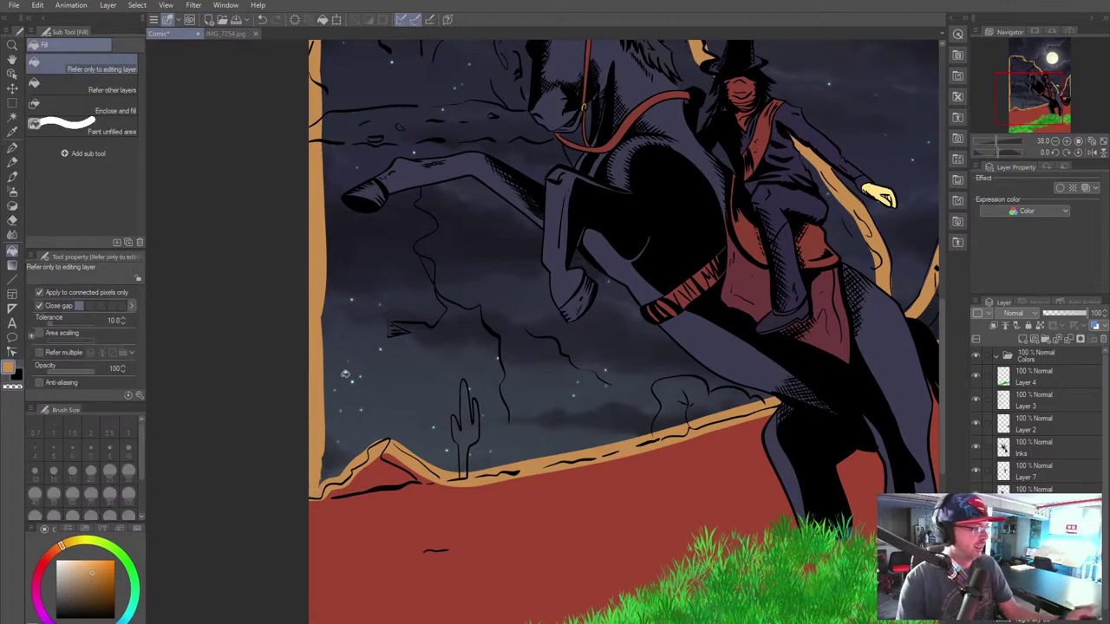
click(422, 360)
drag(558, 560, 347, 623)
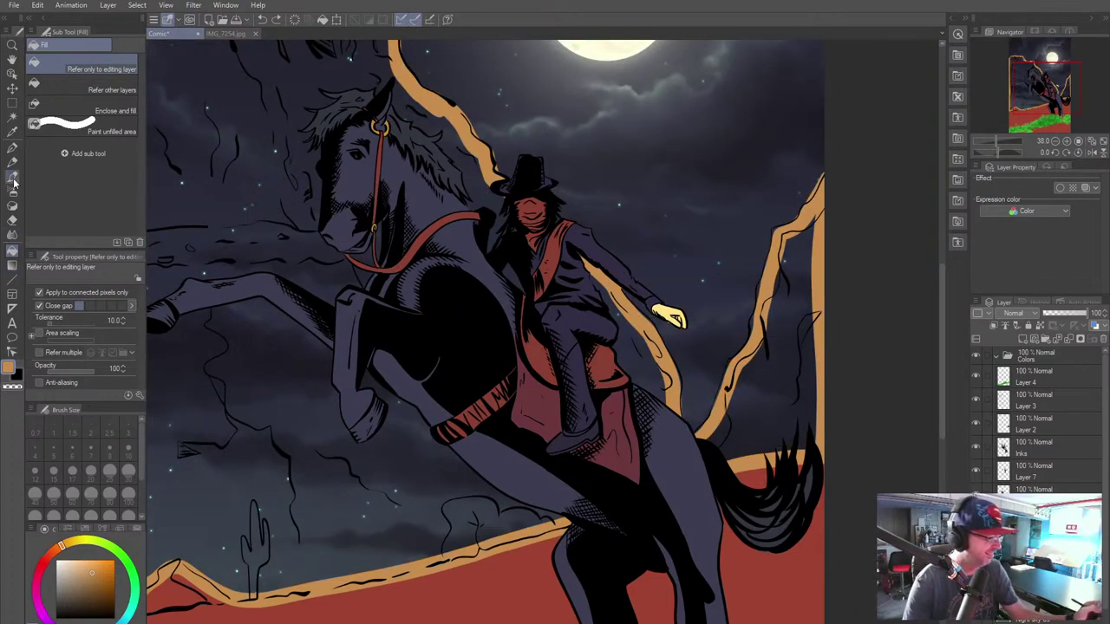
Step: Turn off the Mapping pen's anti-aliasing and thicken the orange outline along the left mesa's ridge and the page edge
click(12, 147)
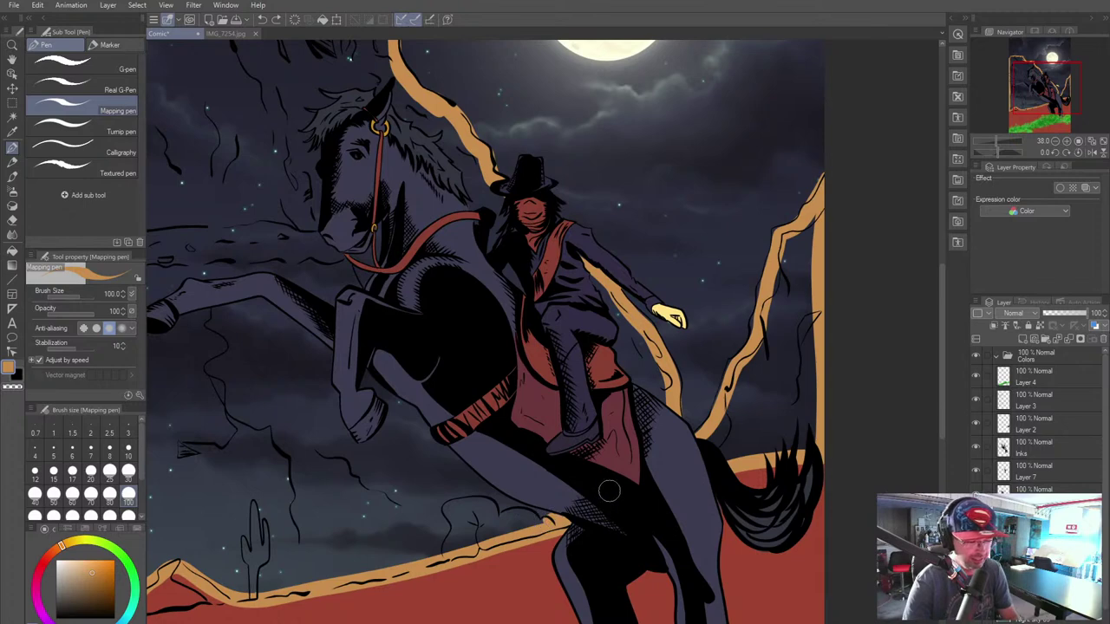
click(84, 327)
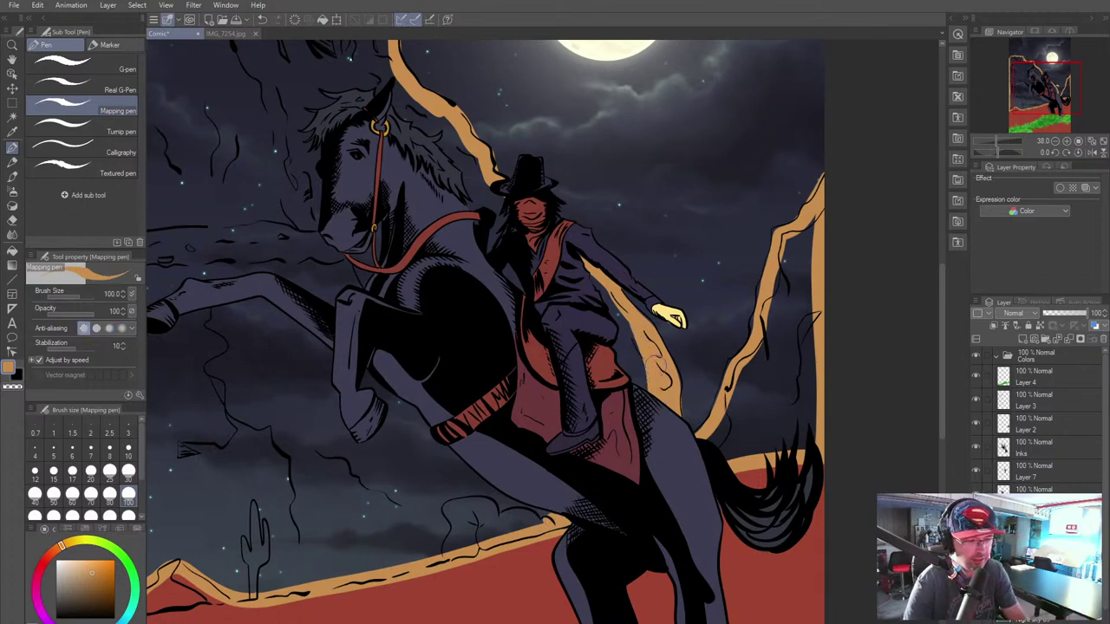
mouse_move(480, 177)
mouse_down()
mouse_move(489, 184)
mouse_move(398, 85)
mouse_move(405, 127)
mouse_up()
drag(409, 224, 561, 478)
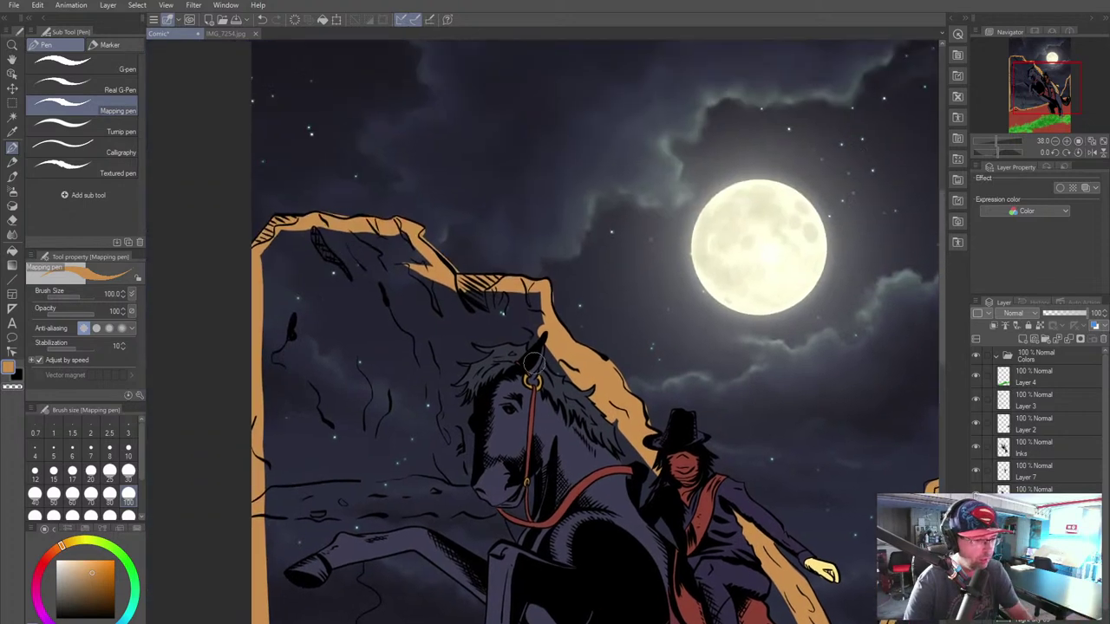
mouse_move(545, 347)
mouse_down()
mouse_move(533, 299)
mouse_move(541, 308)
mouse_move(427, 286)
mouse_move(448, 285)
mouse_move(401, 258)
mouse_move(396, 242)
mouse_move(432, 266)
mouse_move(378, 237)
mouse_move(287, 238)
mouse_move(267, 286)
mouse_move(263, 261)
mouse_move(266, 589)
mouse_up()
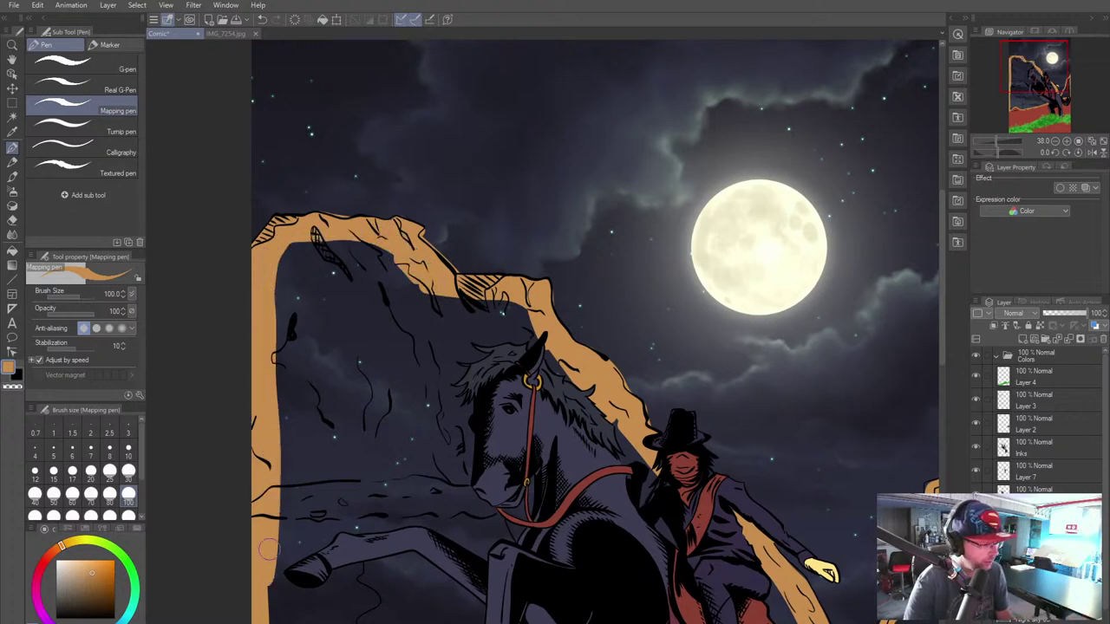
mouse_move(270, 546)
mouse_down()
mouse_move(282, 271)
mouse_move(277, 567)
mouse_up()
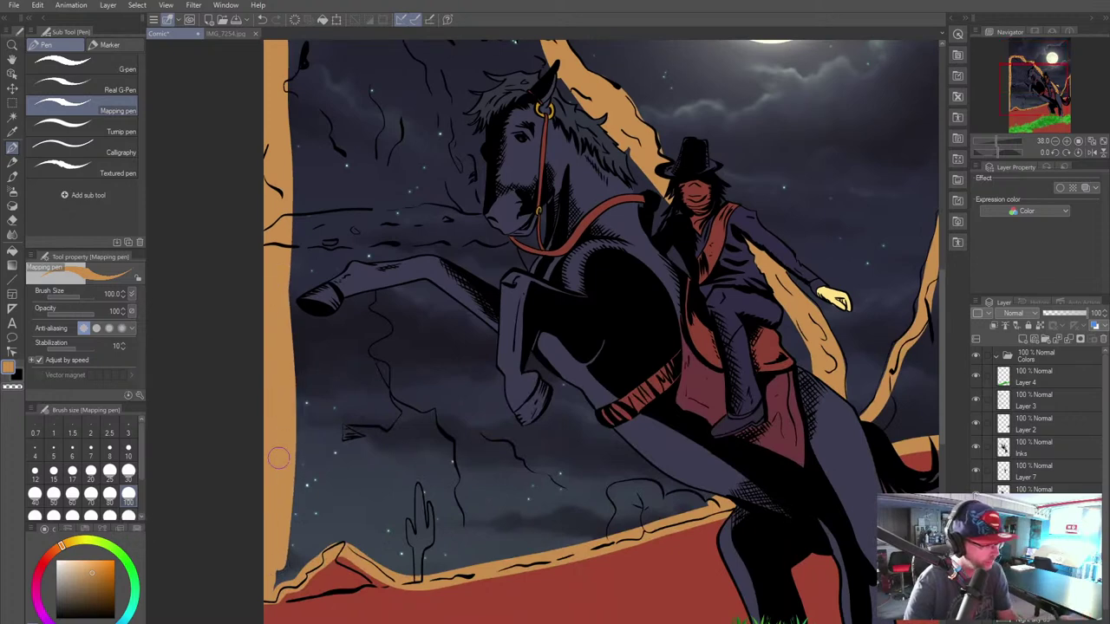
click(130, 565)
drag(276, 291, 284, 397)
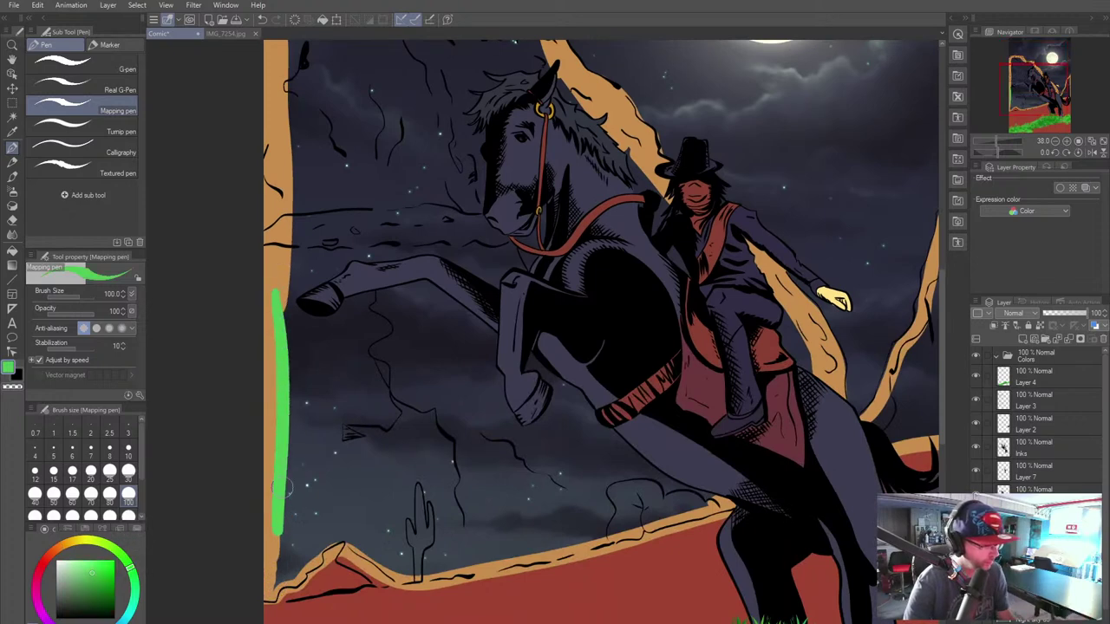
key(ctrl+z)
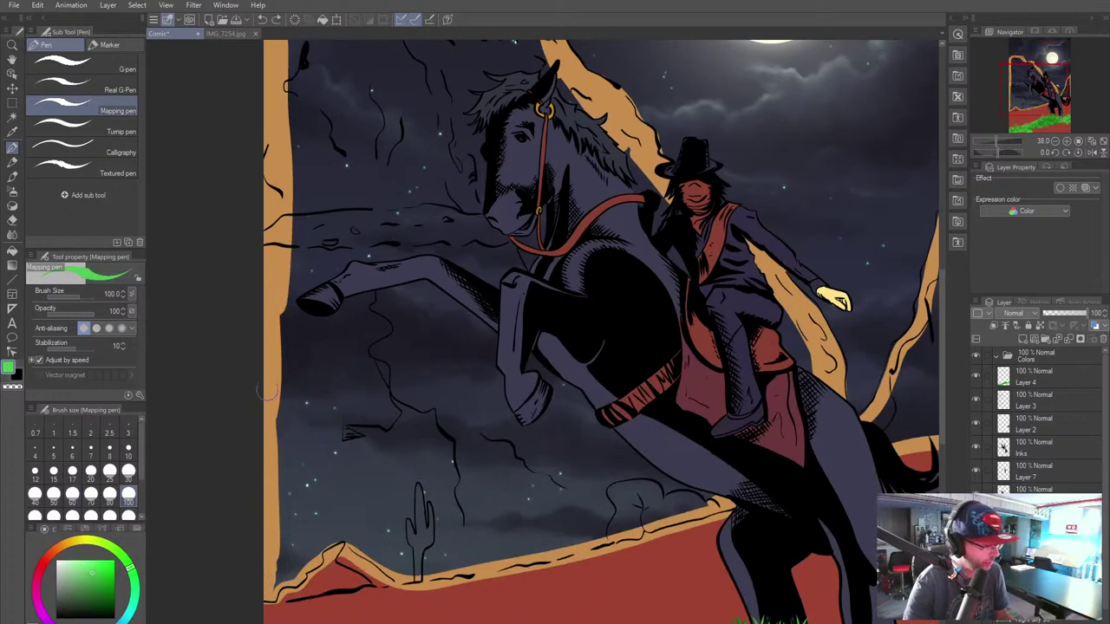
Step: Resample the orange, thicken the outline down the page edge and along the horizon, and fill the left mesa with it
alt+click(281, 282)
mouse_move(285, 315)
mouse_down()
mouse_move(272, 588)
mouse_move(338, 538)
mouse_move(303, 558)
mouse_move(342, 538)
mouse_move(403, 571)
mouse_move(444, 567)
mouse_move(627, 529)
mouse_move(728, 496)
mouse_up()
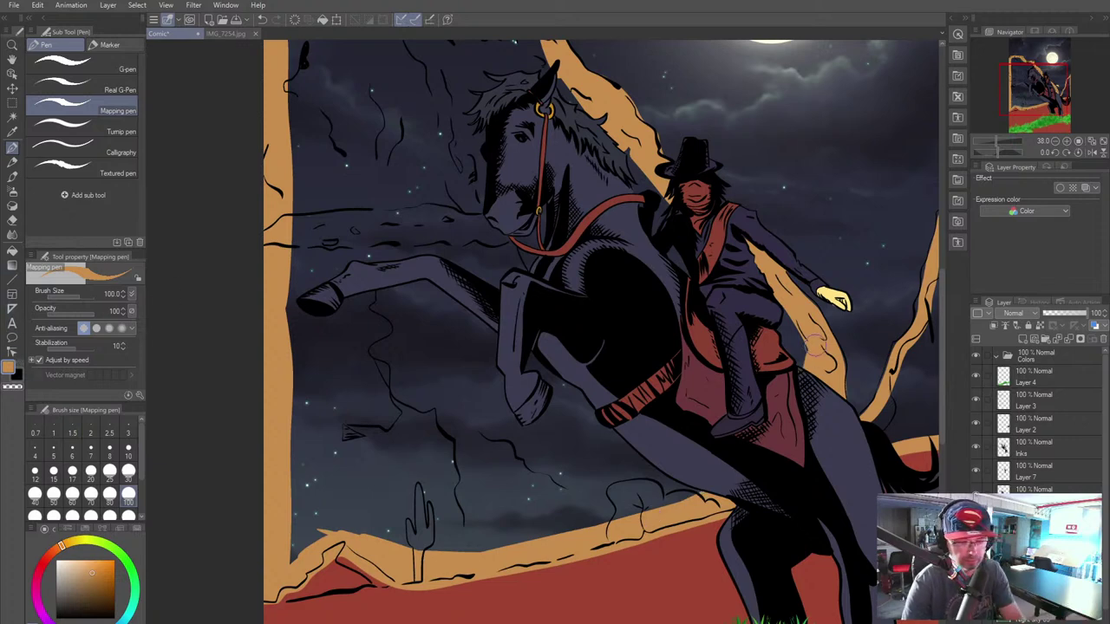
click(13, 250)
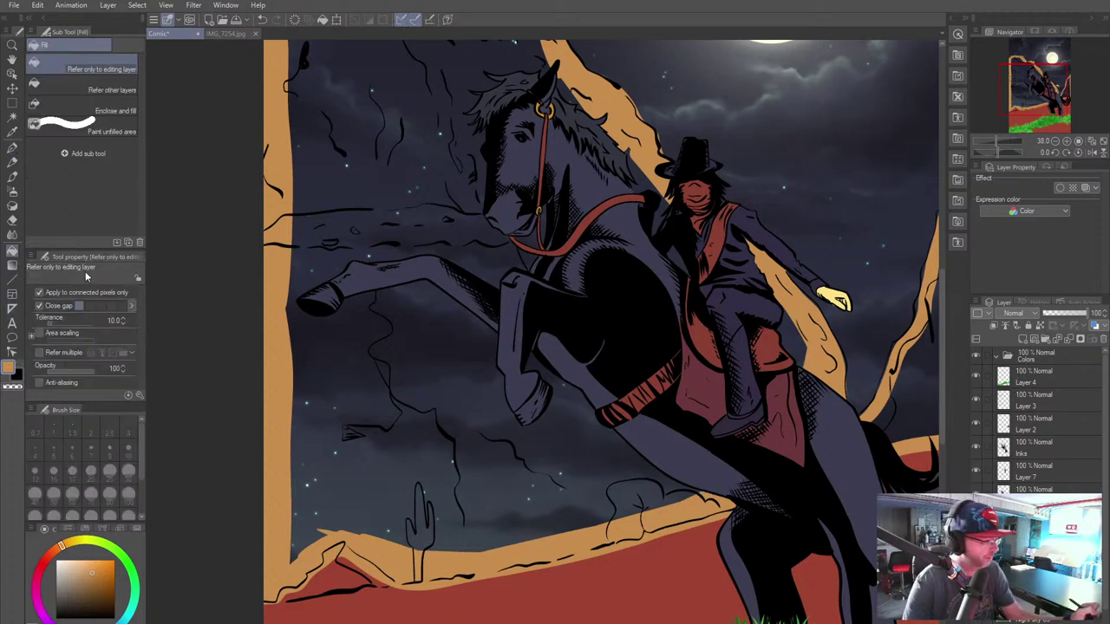
click(392, 356)
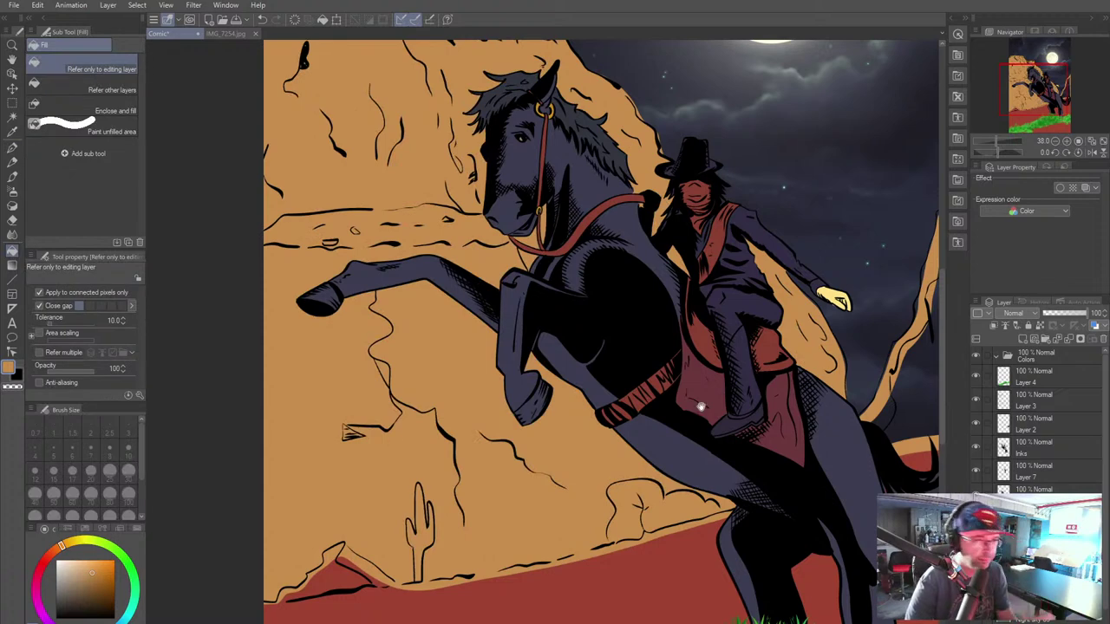
Step: Close the right cliff's outline behind the horse's tail and cover the whole cliff with the orange
drag(701, 407, 437, 428)
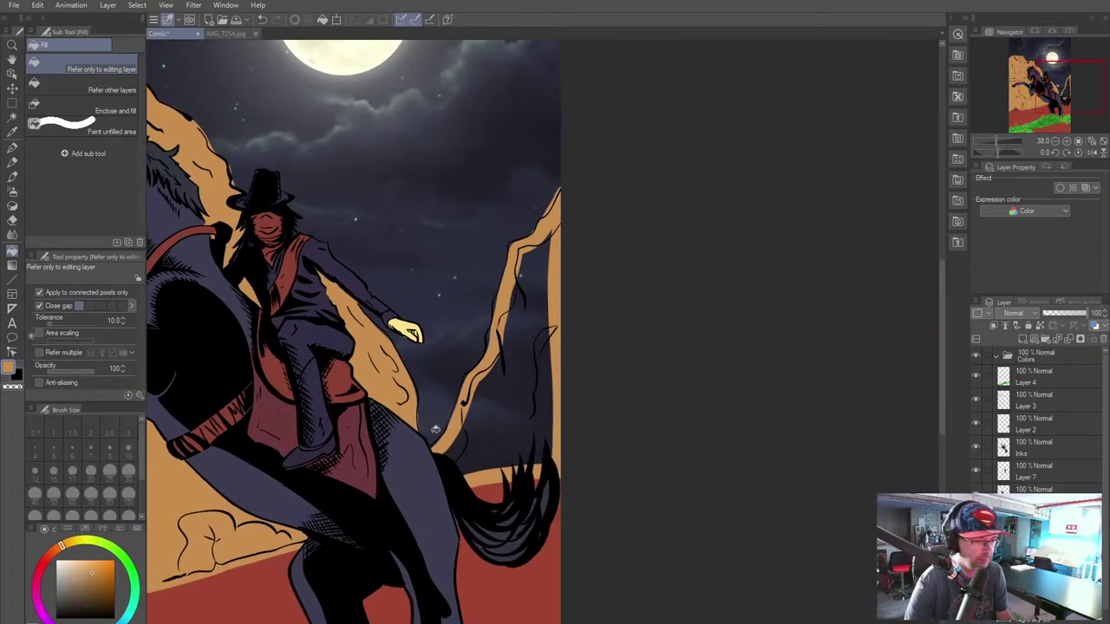
click(354, 446)
key(ctrl+z)
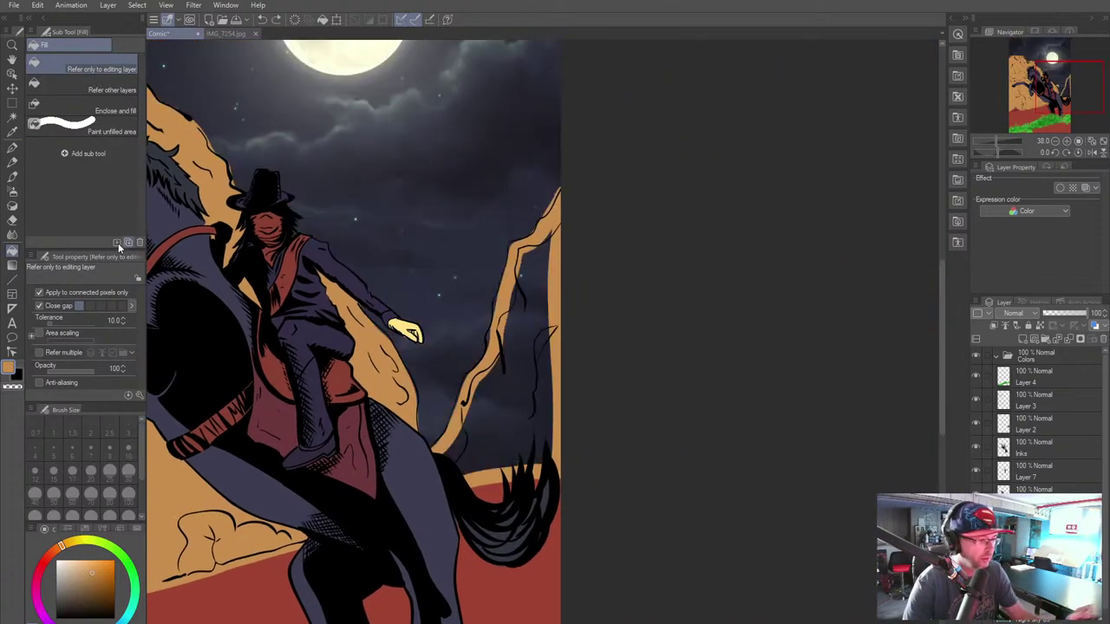
click(13, 149)
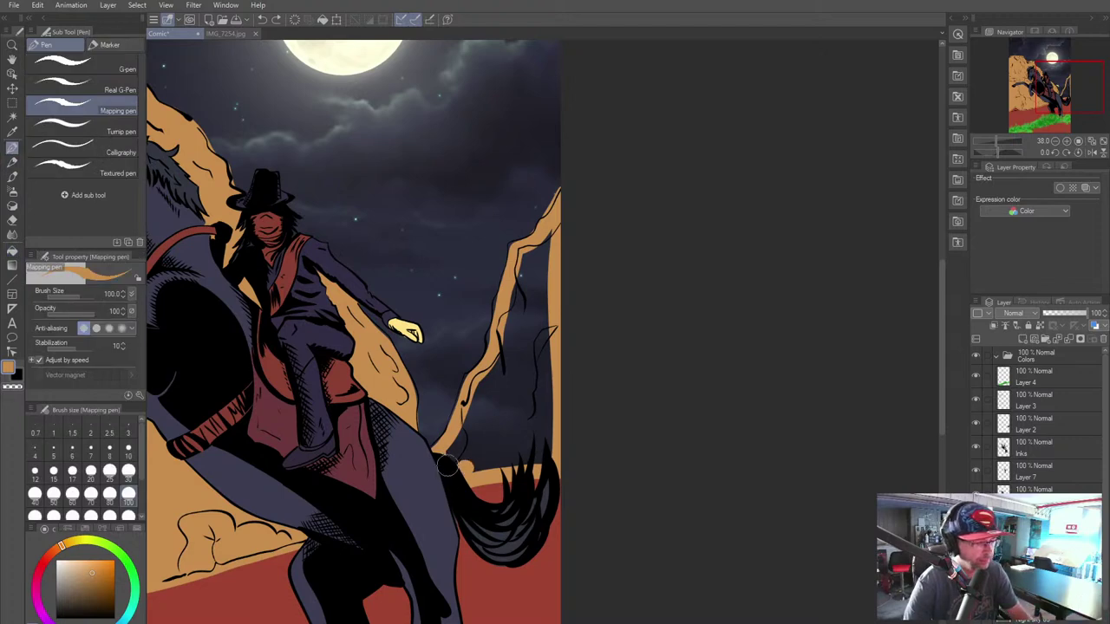
mouse_move(447, 466)
mouse_down()
mouse_move(507, 354)
mouse_move(548, 231)
mouse_move(511, 286)
mouse_move(521, 368)
mouse_move(544, 333)
mouse_move(542, 458)
mouse_move(480, 474)
mouse_move(472, 458)
mouse_move(518, 377)
mouse_move(455, 455)
mouse_move(509, 378)
mouse_move(480, 437)
mouse_move(534, 350)
mouse_move(488, 451)
mouse_move(536, 408)
mouse_move(502, 456)
mouse_move(538, 448)
mouse_up()
mouse_move(511, 379)
mouse_down()
mouse_move(582, 359)
mouse_move(683, 359)
mouse_up()
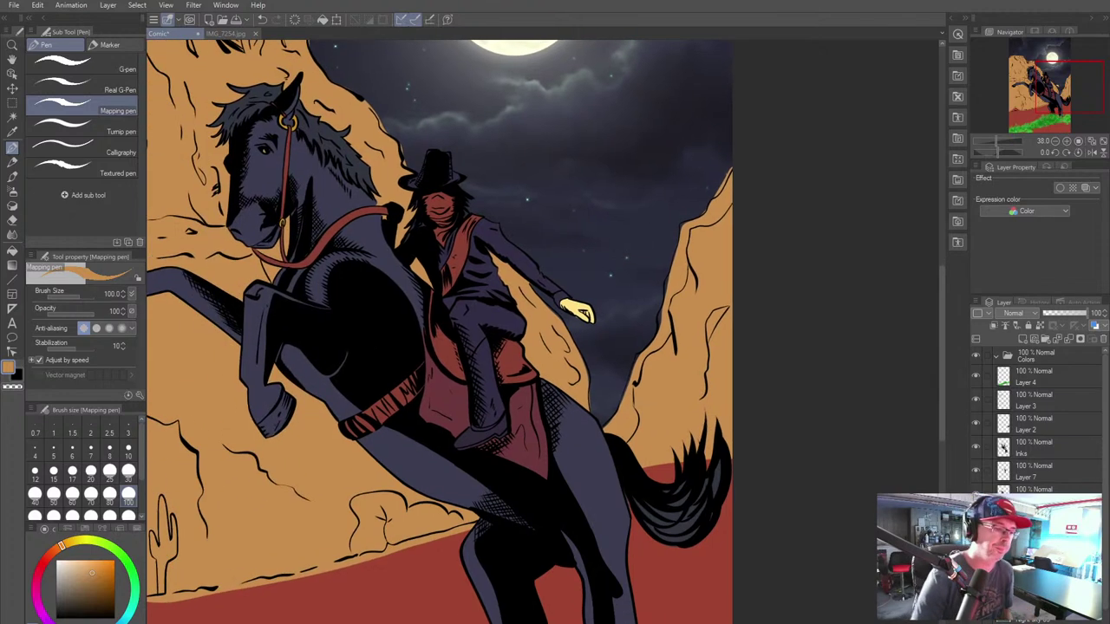
Step: Clean up the orange overspill along the right cliff's inked edge, reducing the Mapping pen's brush size to 25
drag(733, 265, 634, 381)
scroll(634, 381, up, 2)
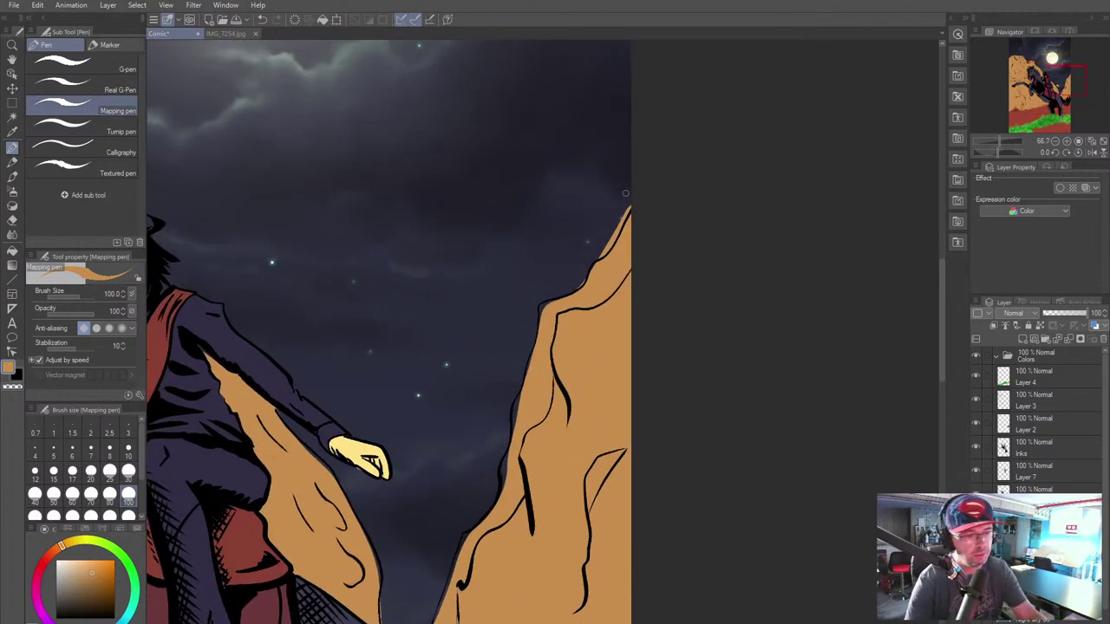
drag(625, 193, 603, 252)
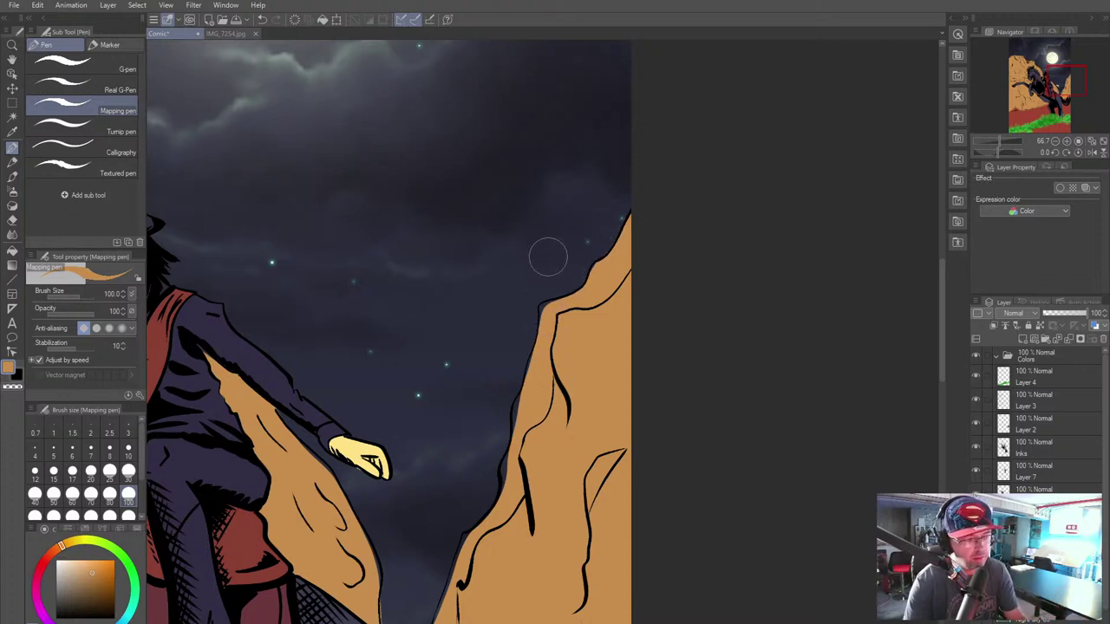
key([)
key([)
key([)
key([)
key([)
key([)
key([)
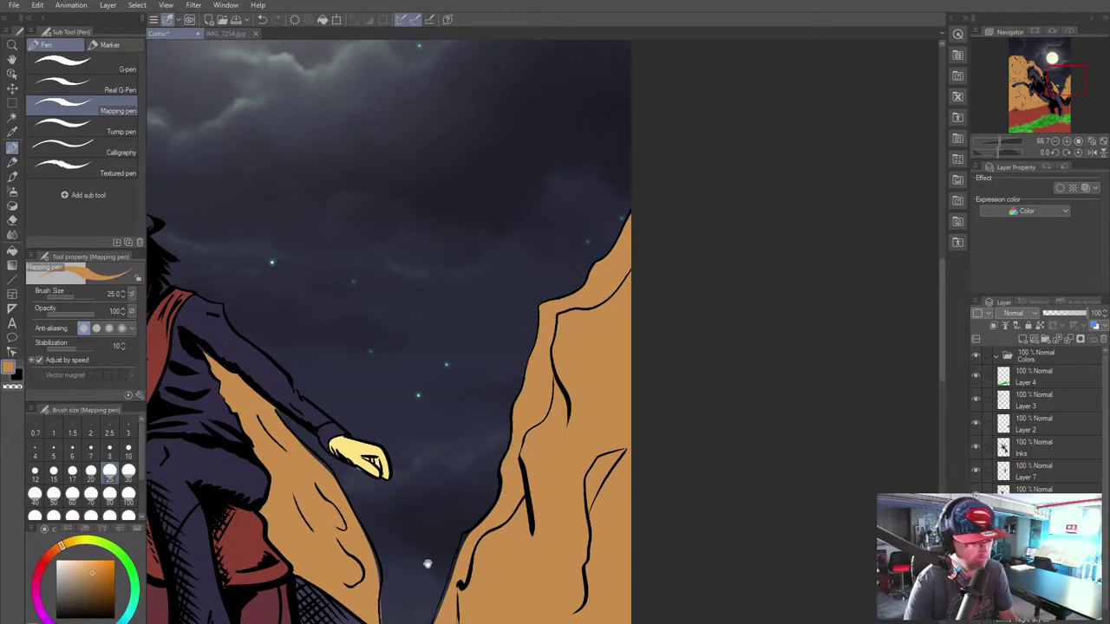
mouse_move(427, 565)
mouse_down()
mouse_move(451, 390)
mouse_move(480, 338)
mouse_move(478, 394)
mouse_up()
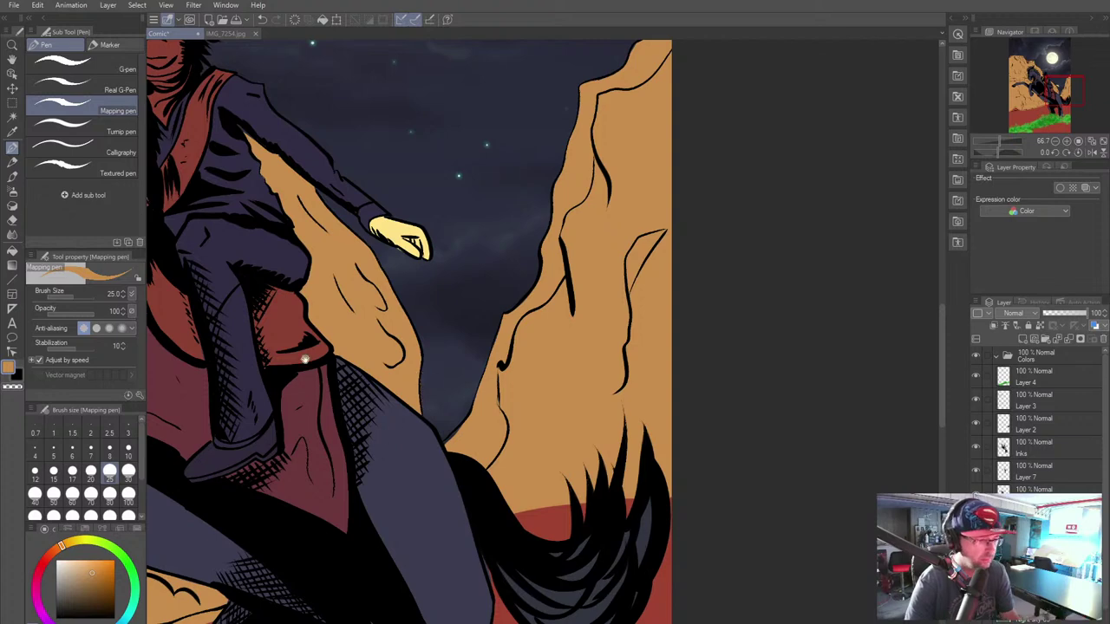
Step: Clean up the orange overspill along the left mesa's inked ridge, from behind the rider's hat up to the peak
drag(315, 294, 685, 550)
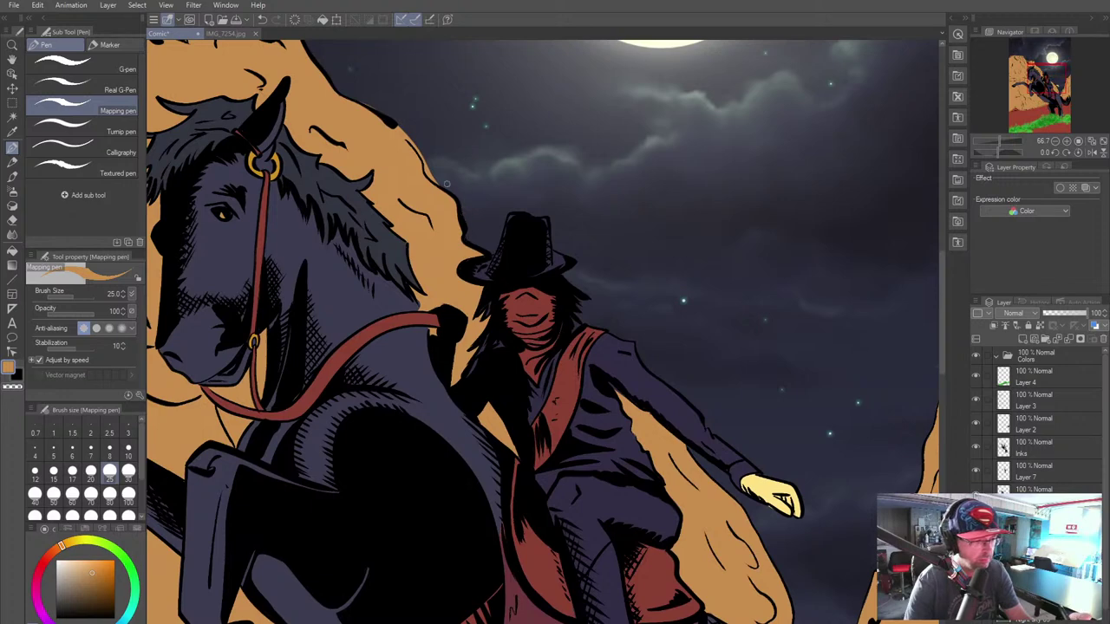
drag(433, 180, 394, 119)
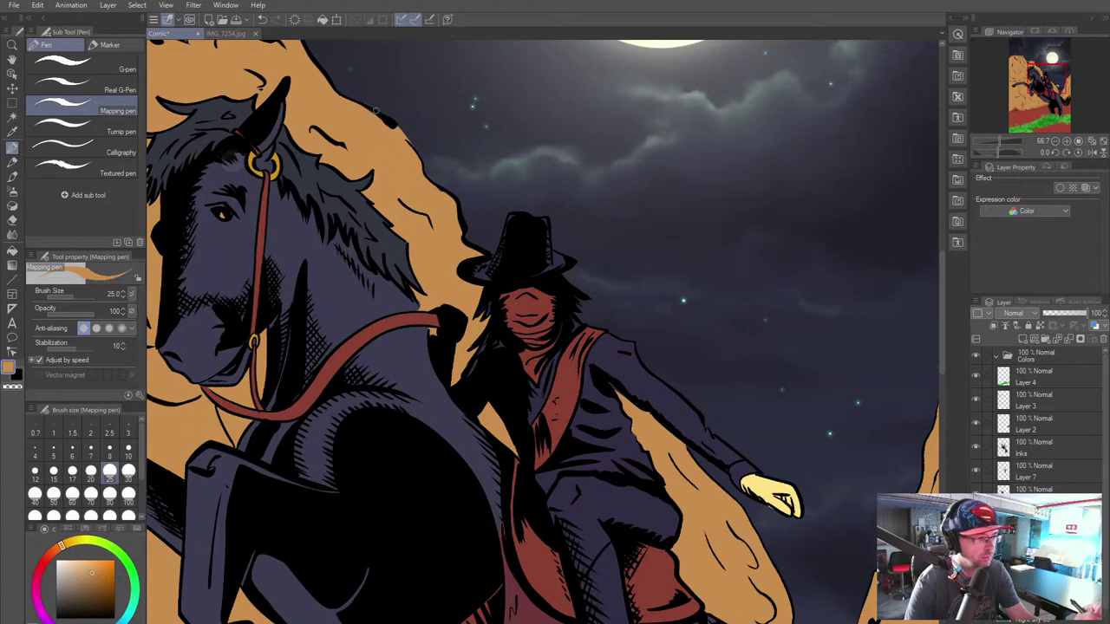
drag(384, 216, 584, 483)
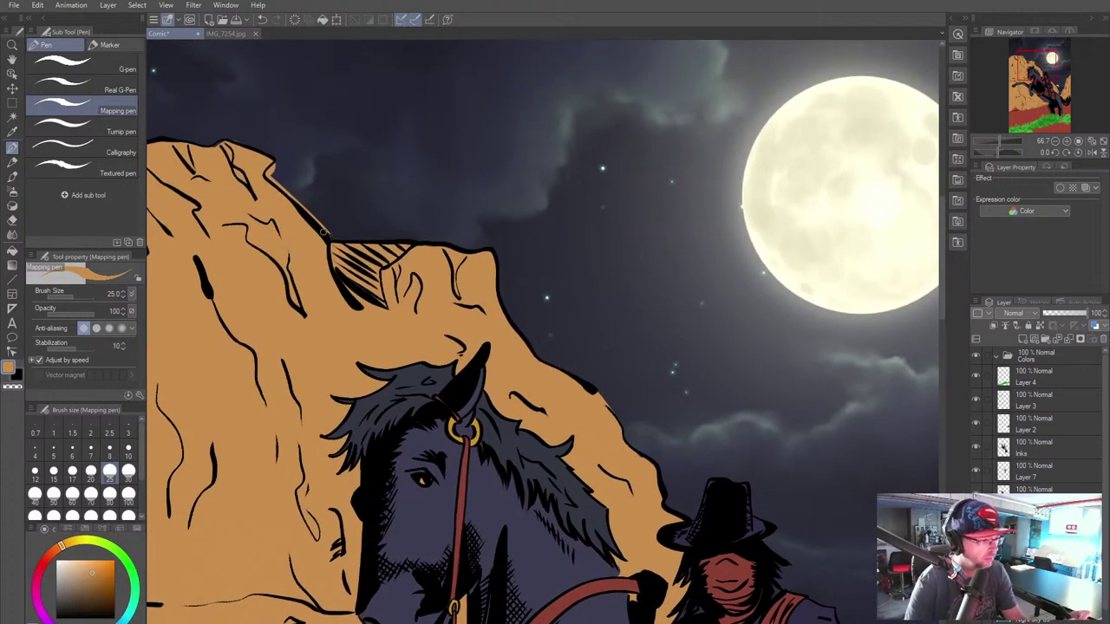
drag(323, 233, 272, 177)
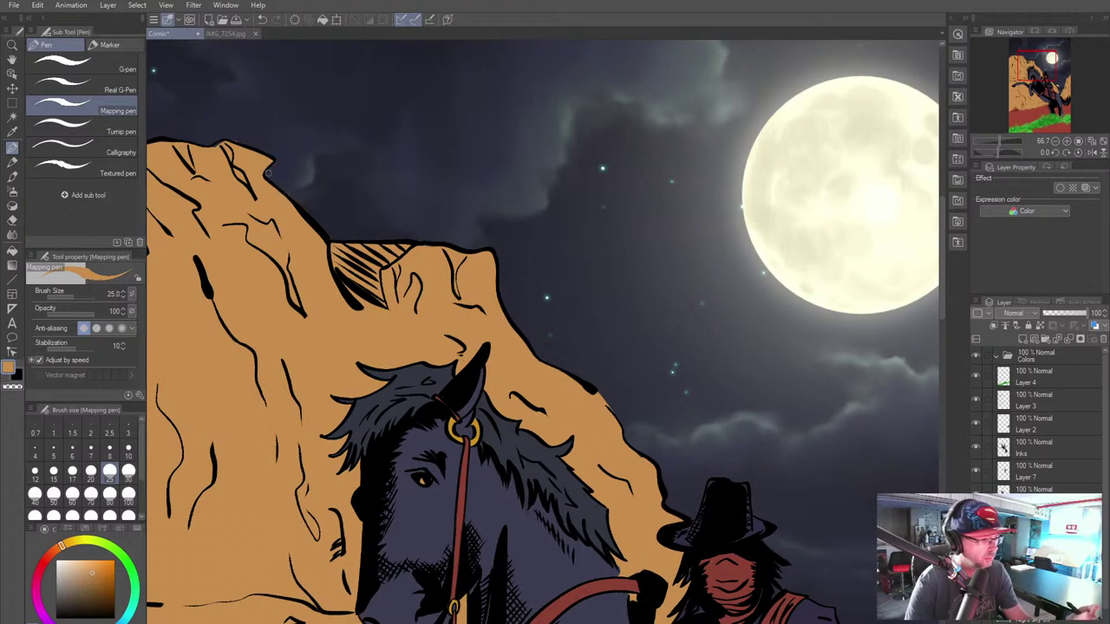
drag(247, 253, 638, 318)
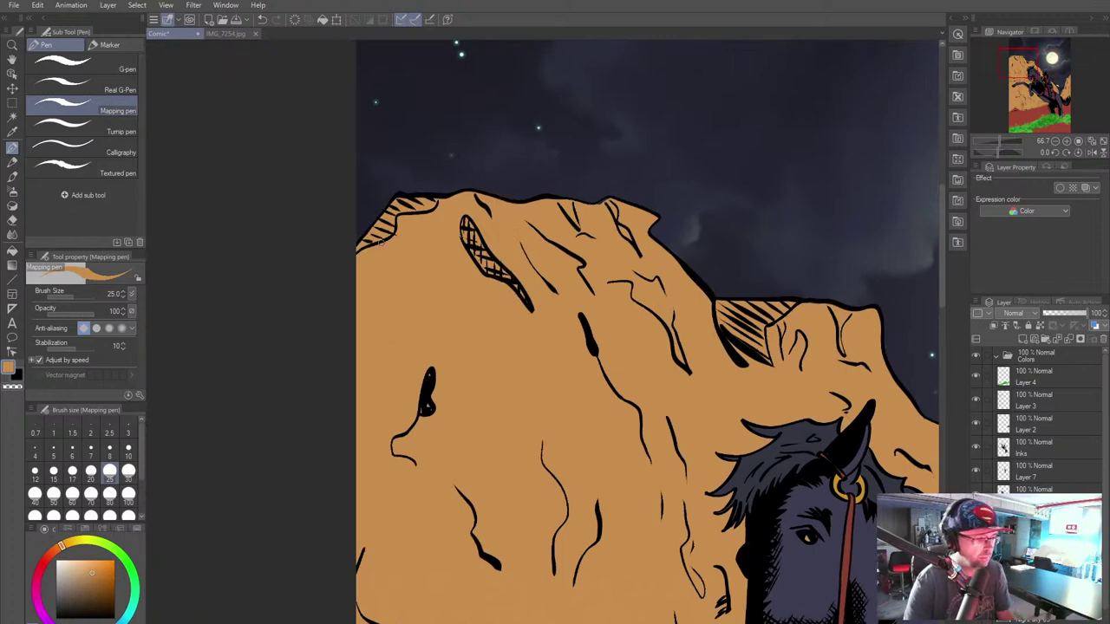
Step: Move the orange cliff layer beneath the red ground layer so the ground covers the orange along the horizon
scroll(763, 434, down, 4)
drag(763, 434, 391, 118)
scroll(462, 194, down, 1)
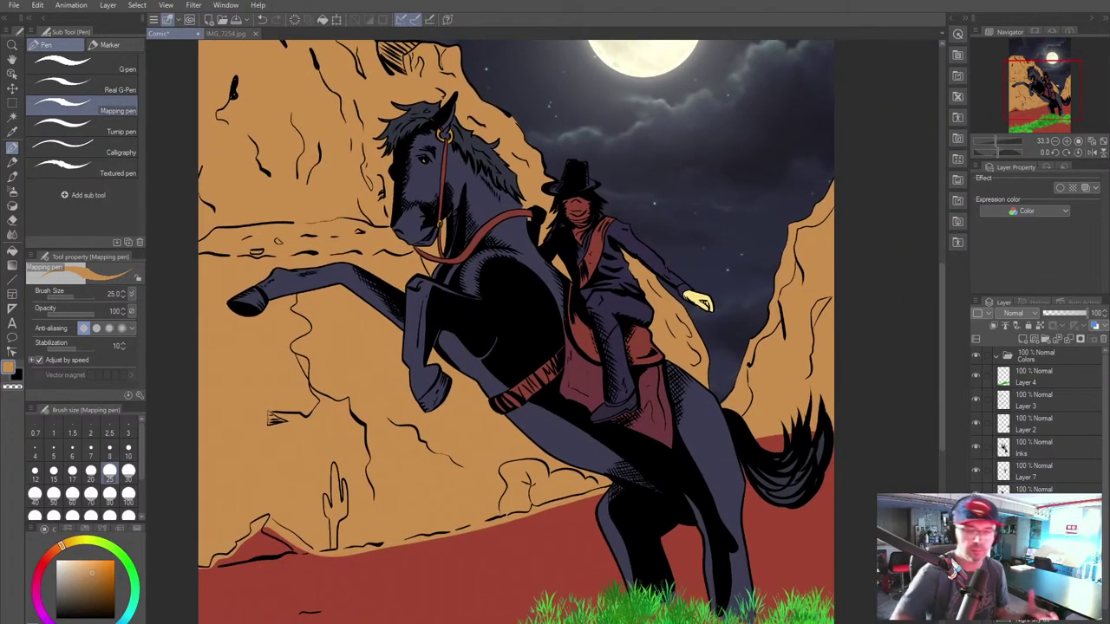
drag(1032, 565, 1032, 598)
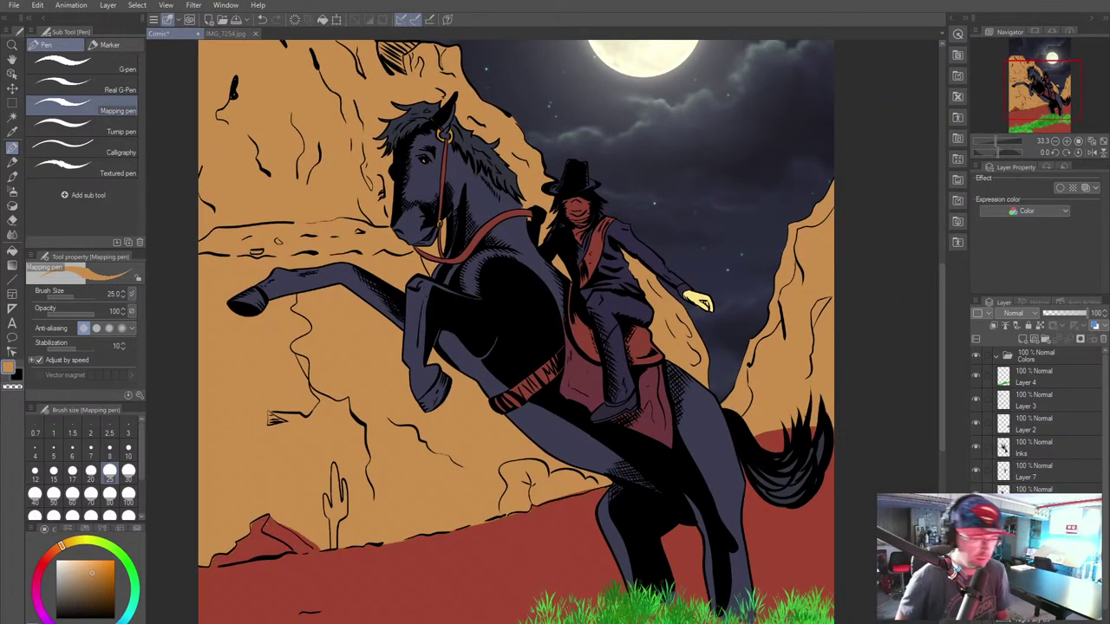
Step: Sample the ground's red, turn on the layer color effect for the ground layer, and trim the red overspill along the small butte's slope
drag(526, 525, 826, 374)
scroll(654, 429, up, 3)
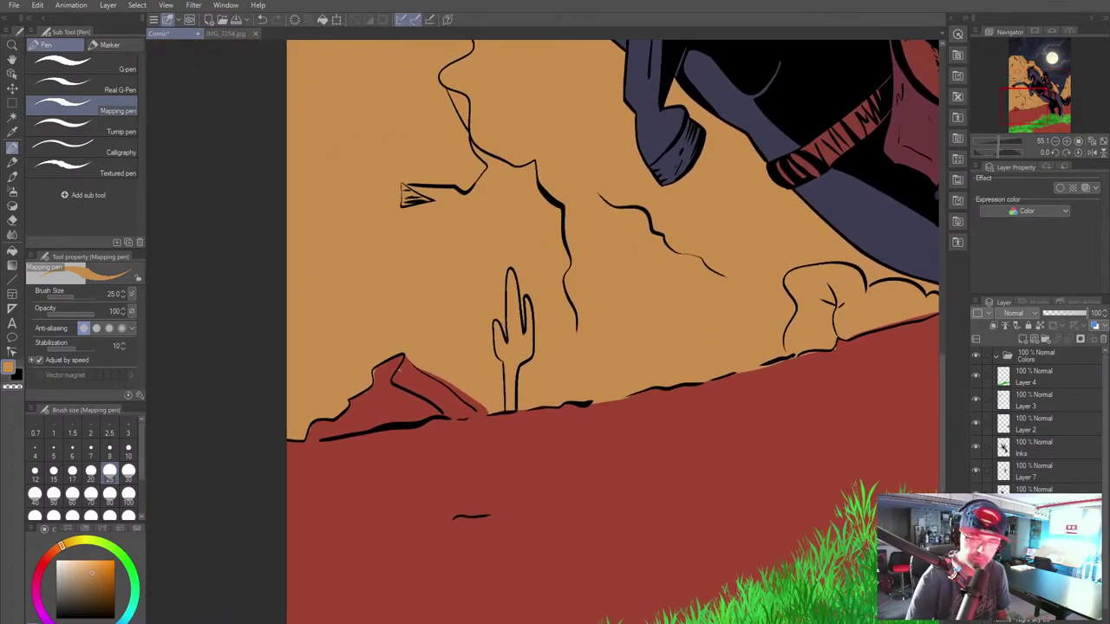
alt+click(403, 367)
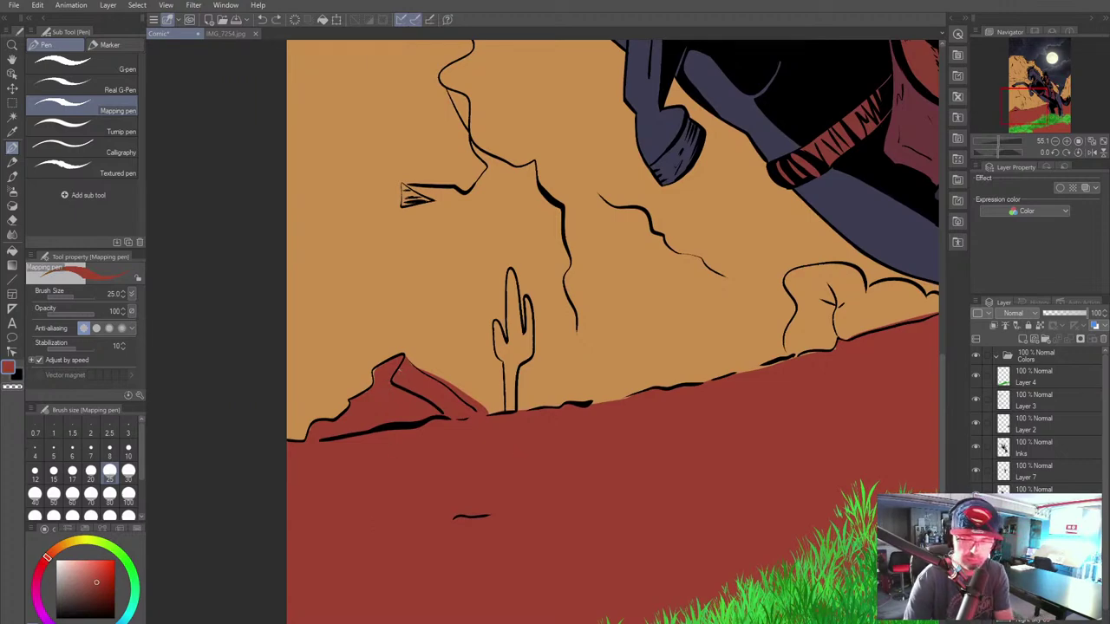
key(ctrl+b)
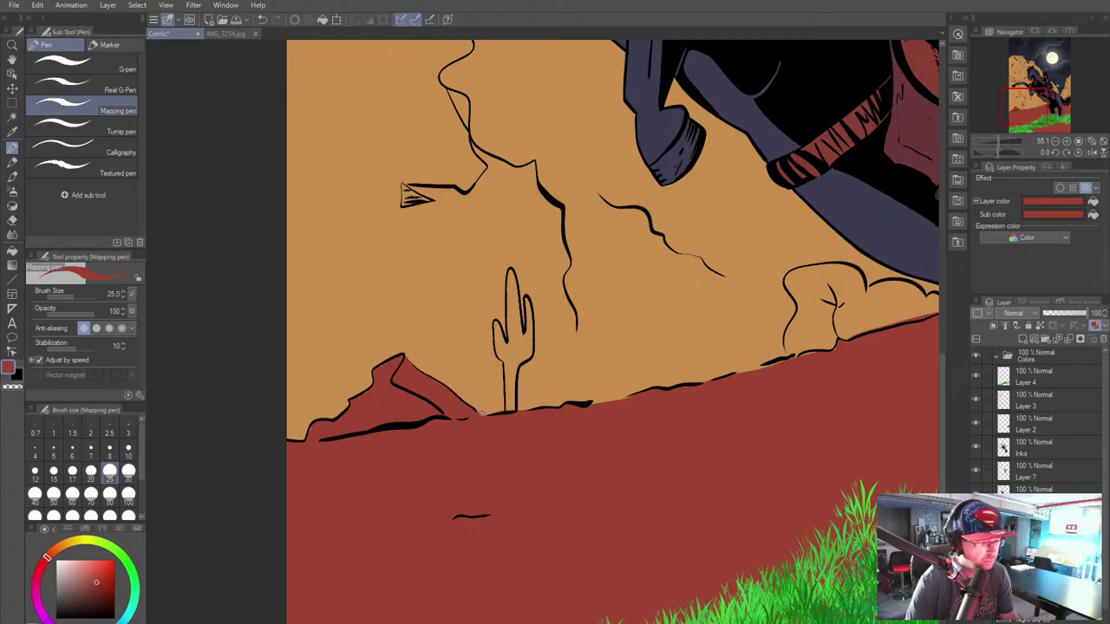
Step: Trim the red overspill along the inked horizon, from the cactus past the bushes to the horse's hind leg
drag(651, 523, 408, 582)
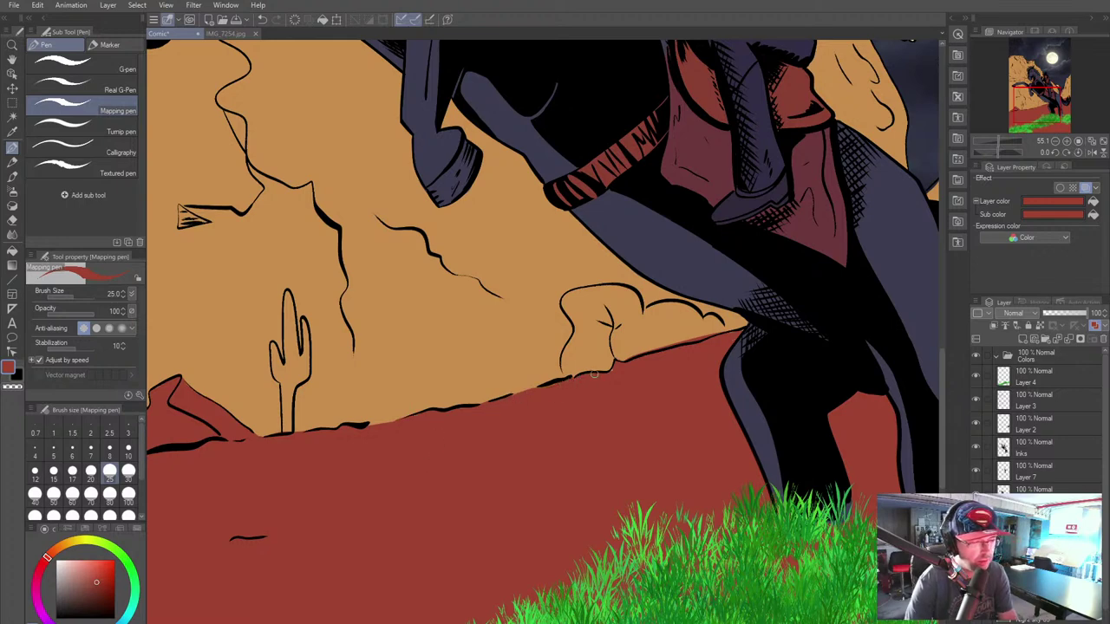
mouse_move(635, 432)
mouse_down()
mouse_move(476, 485)
mouse_move(391, 463)
mouse_move(614, 505)
mouse_move(658, 480)
mouse_up()
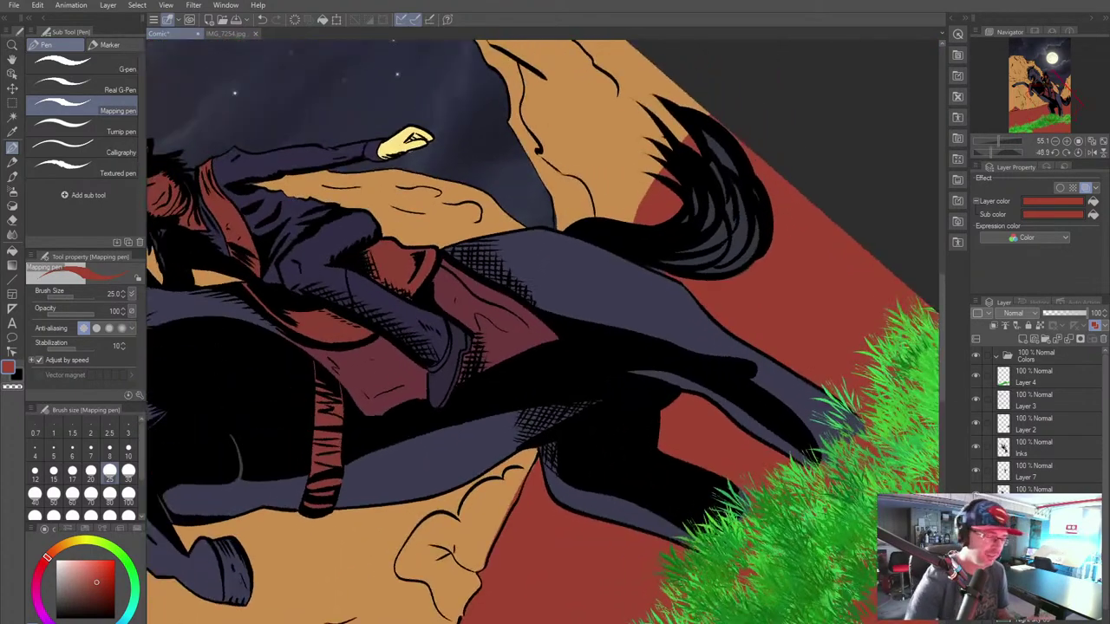
drag(537, 434, 594, 279)
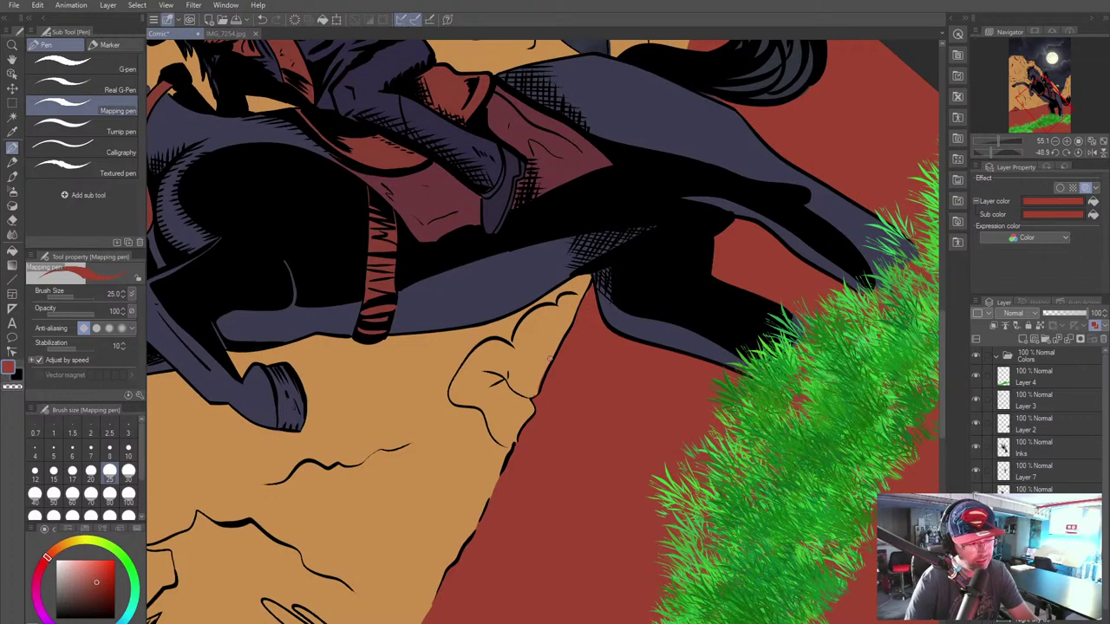
drag(466, 553, 358, 473)
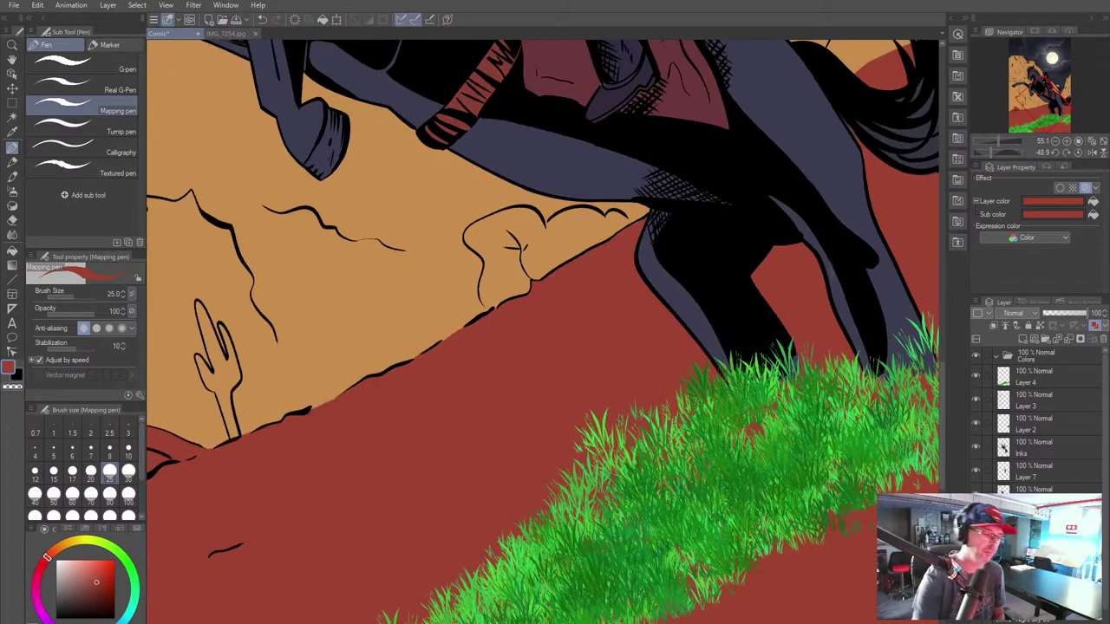
drag(659, 260, 343, 467)
scroll(689, 369, down, 2)
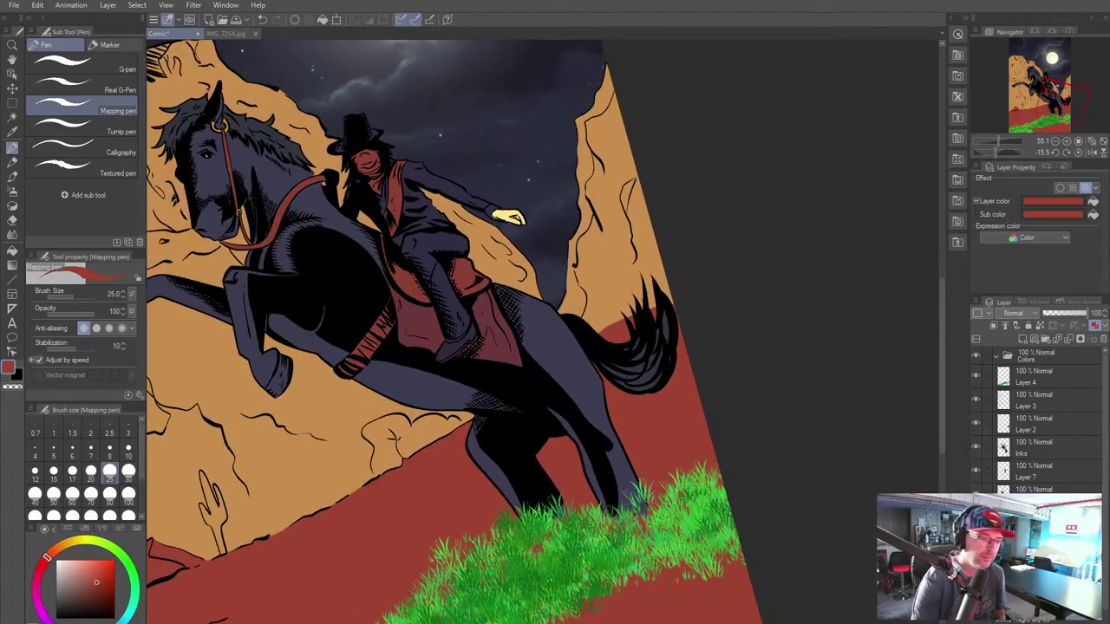
Step: Trim the red ground behind the horse's tail down to a lower horizon line against the orange cliff
drag(694, 369, 637, 428)
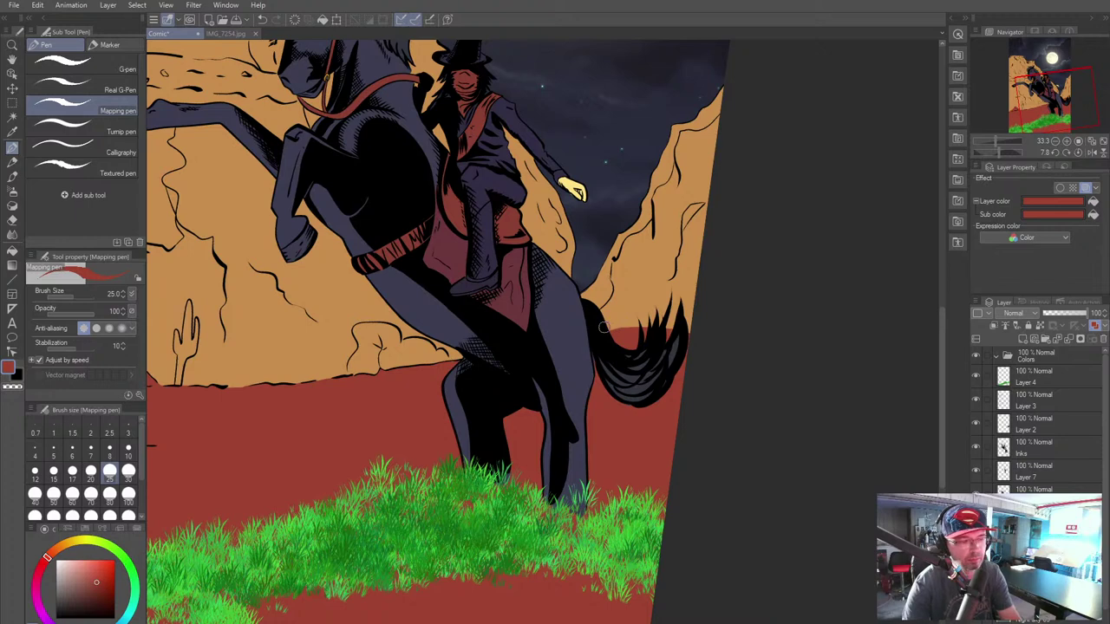
drag(604, 327, 666, 333)
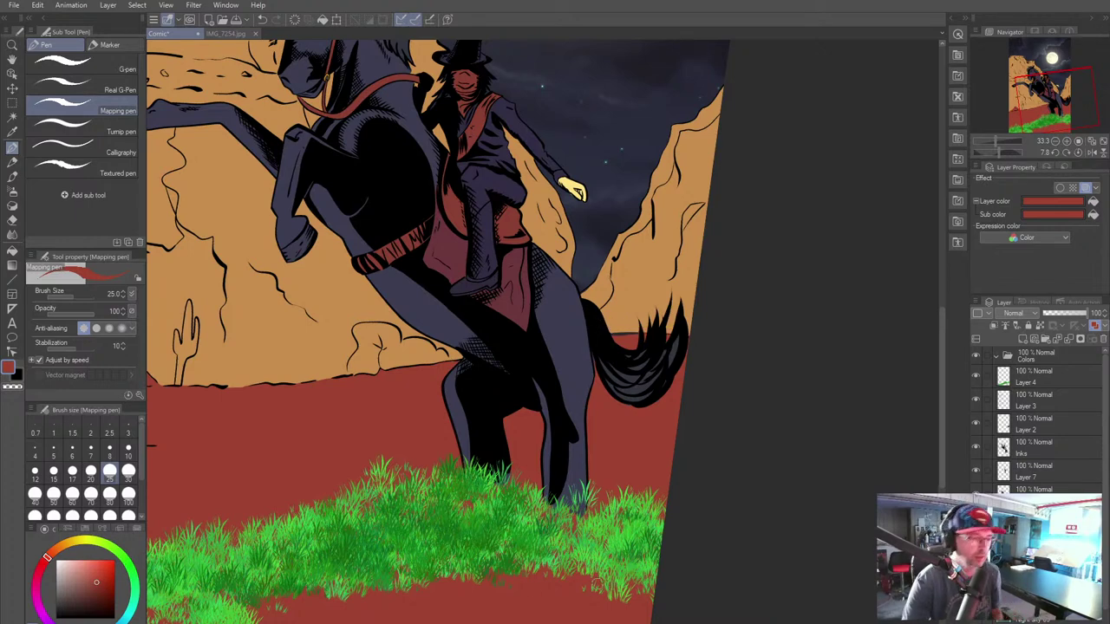
drag(596, 231, 647, 293)
scroll(736, 217, down, 3)
mouse_move(538, 347)
mouse_down()
mouse_move(586, 327)
mouse_move(524, 338)
mouse_up()
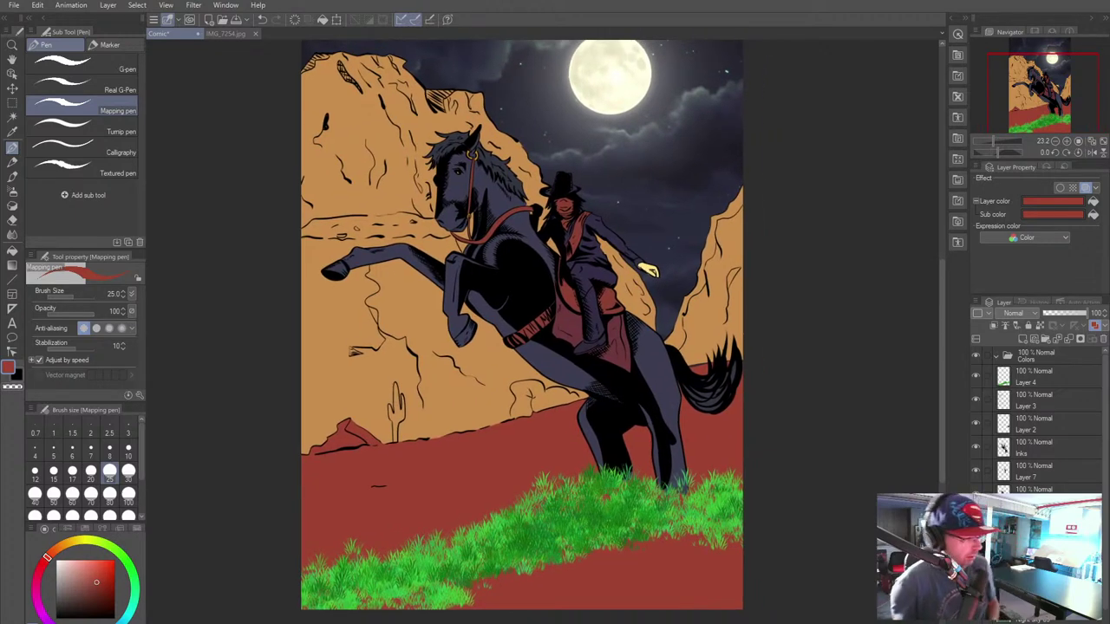
Step: Choose a darker red and outline the horse's cast shadow on the foreground ground below the grass
click(101, 599)
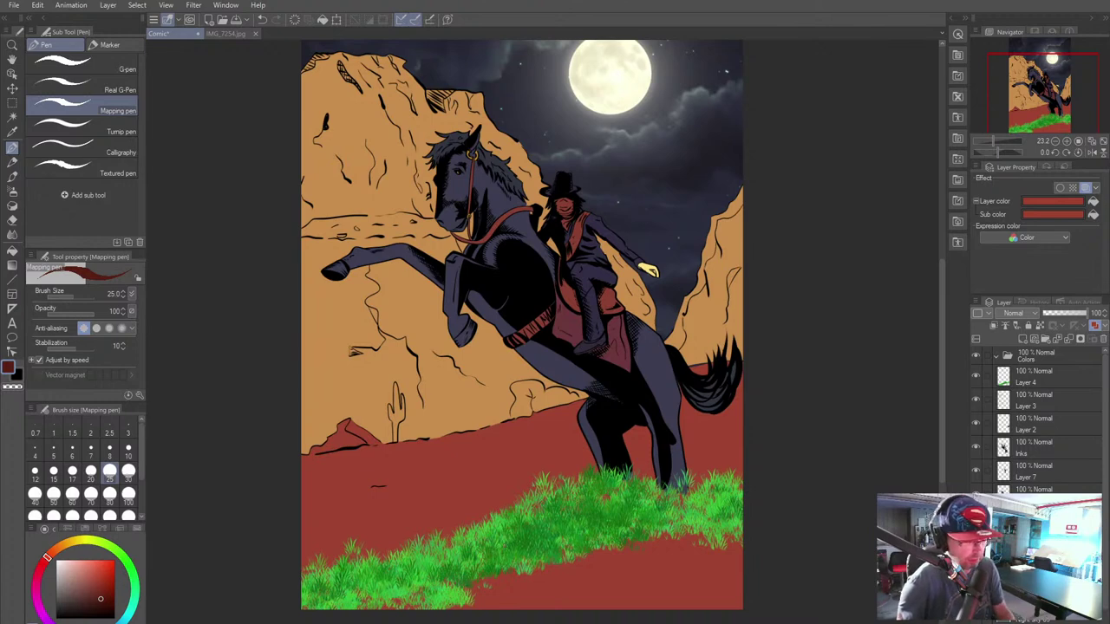
click(986, 374)
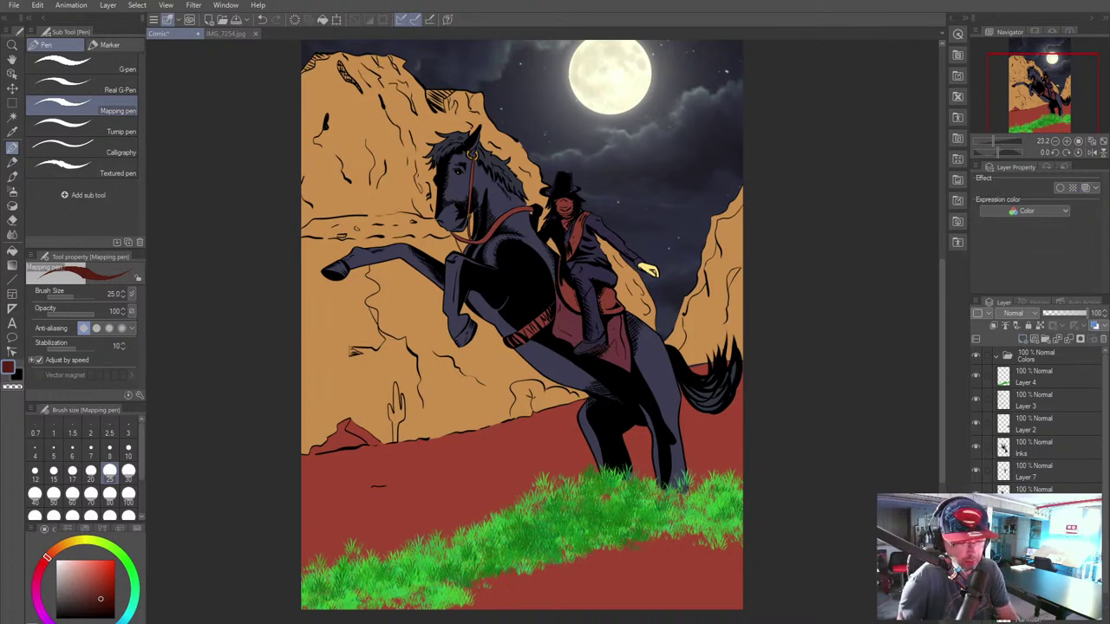
mouse_move(656, 558)
mouse_down()
mouse_move(622, 617)
mouse_move(592, 587)
mouse_move(562, 617)
mouse_up()
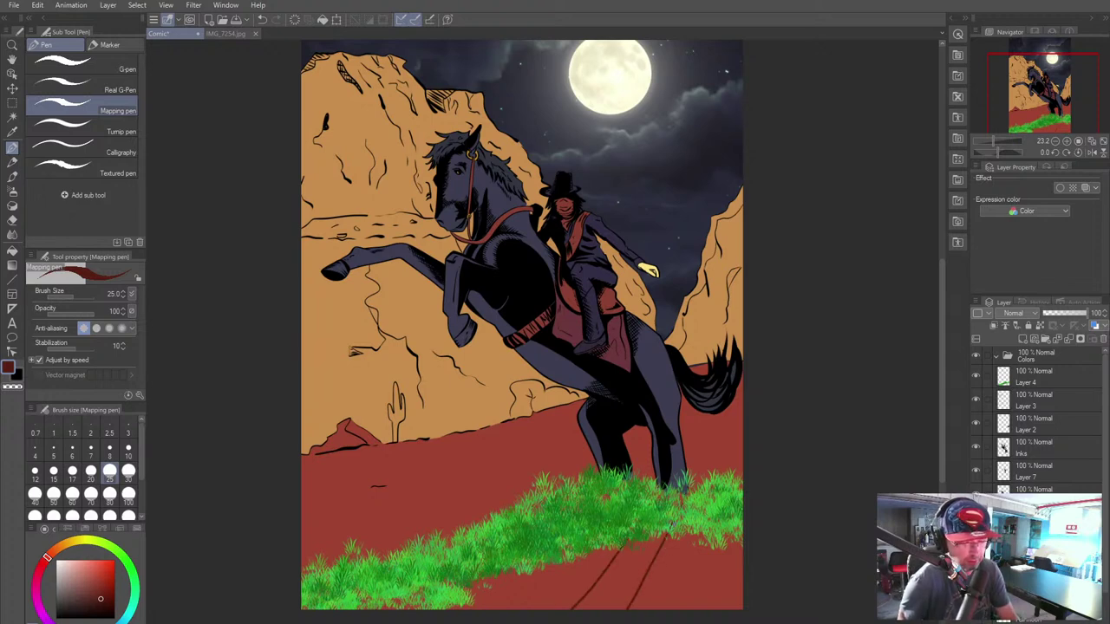
drag(669, 533, 639, 614)
drag(662, 550, 630, 609)
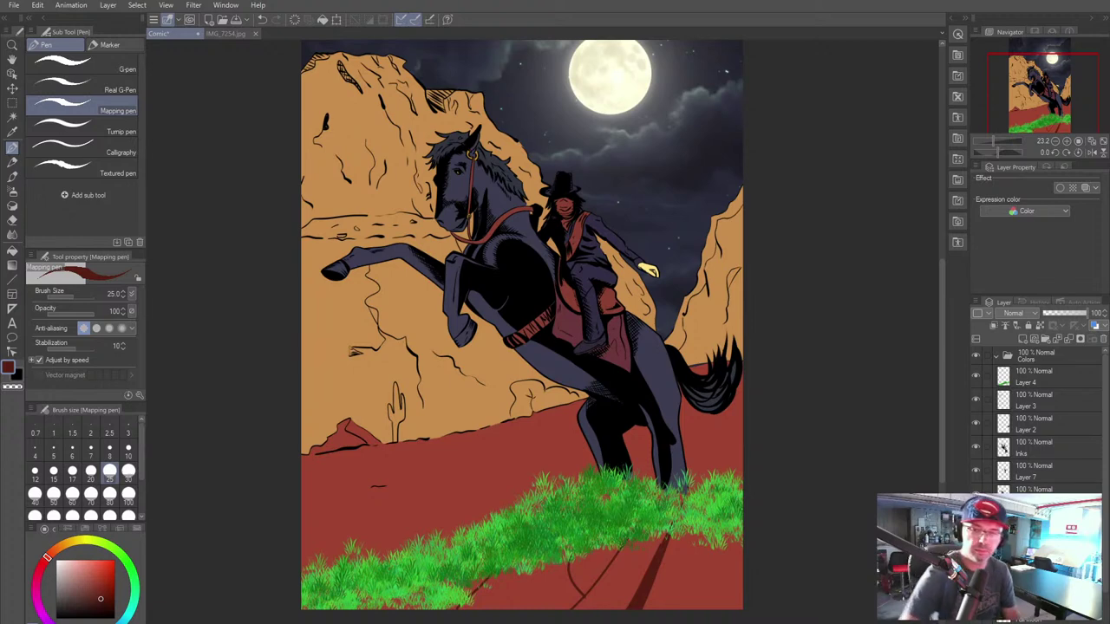
Step: Enlarge the Mapping pen to 120 and fill in the horse's cast shadow below the grass with the dark red
key(bracketright)
key(bracketright)
key(bracketright)
key(bracketright)
key(bracketright)
key(bracketright)
key(bracketright)
key(bracketright)
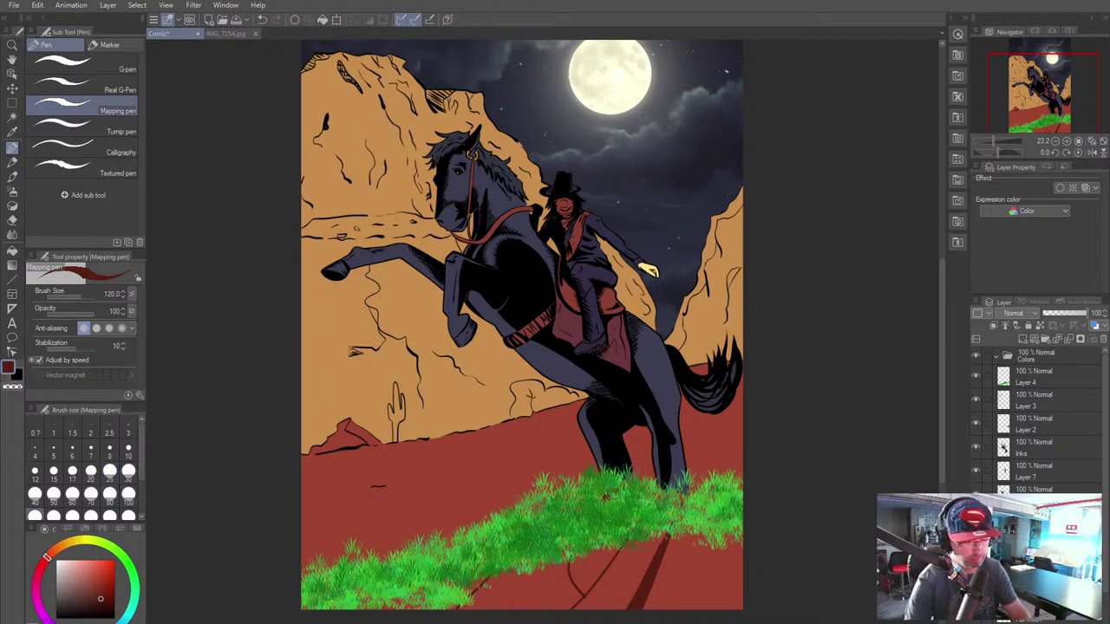
drag(593, 516, 466, 614)
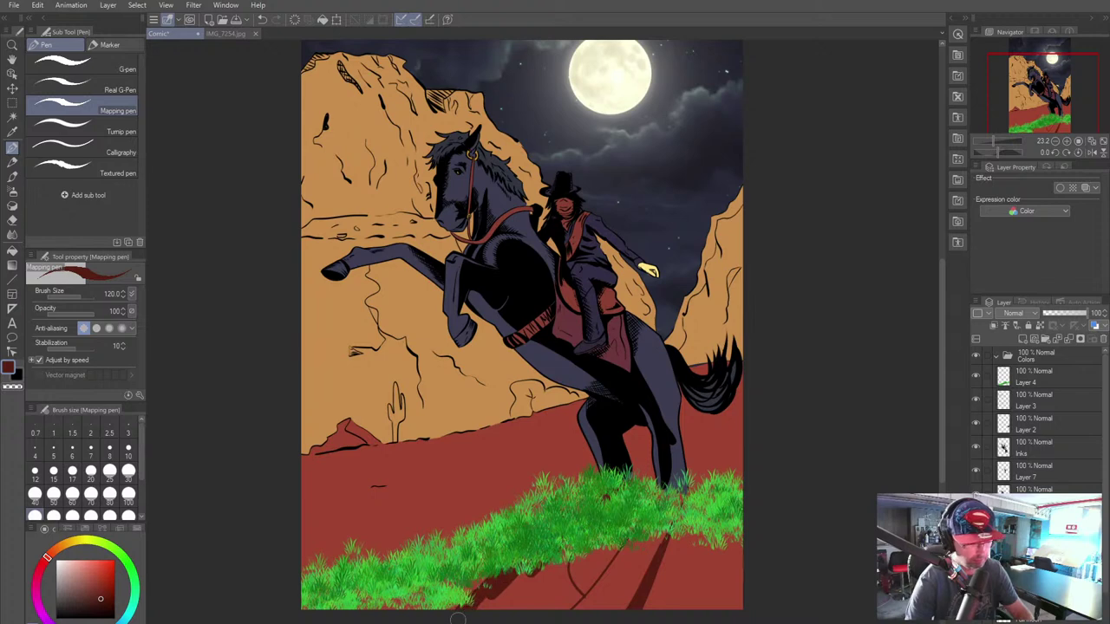
mouse_move(512, 584)
mouse_down()
mouse_move(542, 553)
mouse_move(506, 608)
mouse_move(532, 582)
mouse_move(539, 597)
mouse_move(564, 563)
mouse_move(582, 615)
mouse_move(561, 594)
mouse_move(558, 619)
mouse_move(510, 622)
mouse_move(558, 597)
mouse_move(519, 599)
mouse_move(538, 592)
mouse_move(573, 609)
mouse_move(567, 599)
mouse_move(584, 603)
mouse_move(572, 595)
mouse_move(592, 600)
mouse_move(622, 559)
mouse_move(582, 615)
mouse_move(632, 556)
mouse_move(578, 616)
mouse_move(617, 562)
mouse_move(650, 539)
mouse_up()
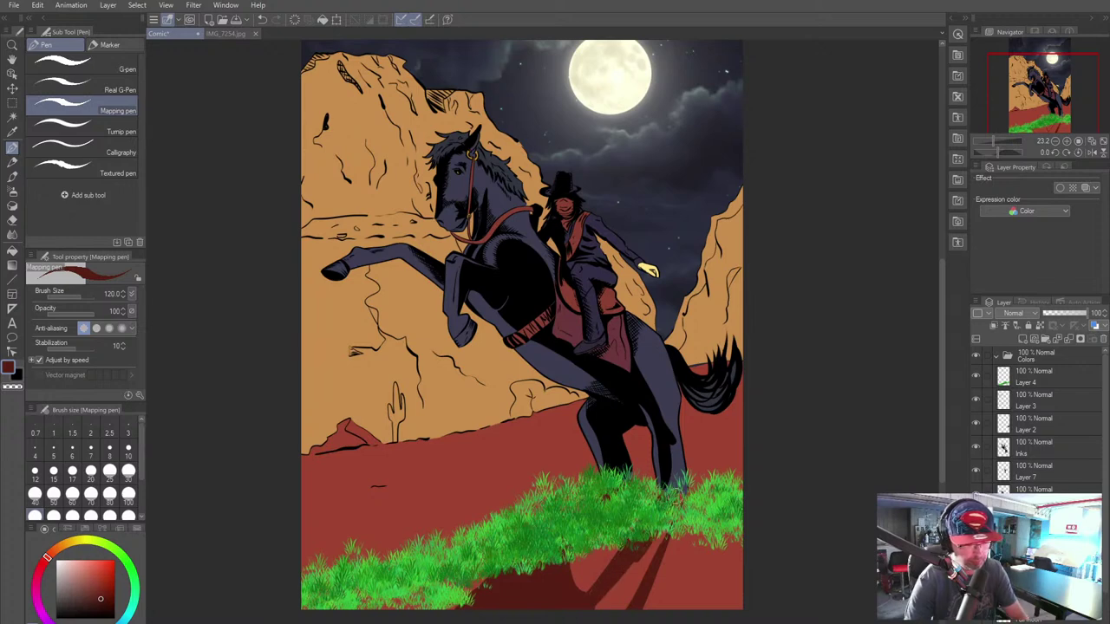
mouse_move(664, 521)
mouse_down()
mouse_move(624, 607)
mouse_move(618, 564)
mouse_move(608, 602)
mouse_move(584, 614)
mouse_up()
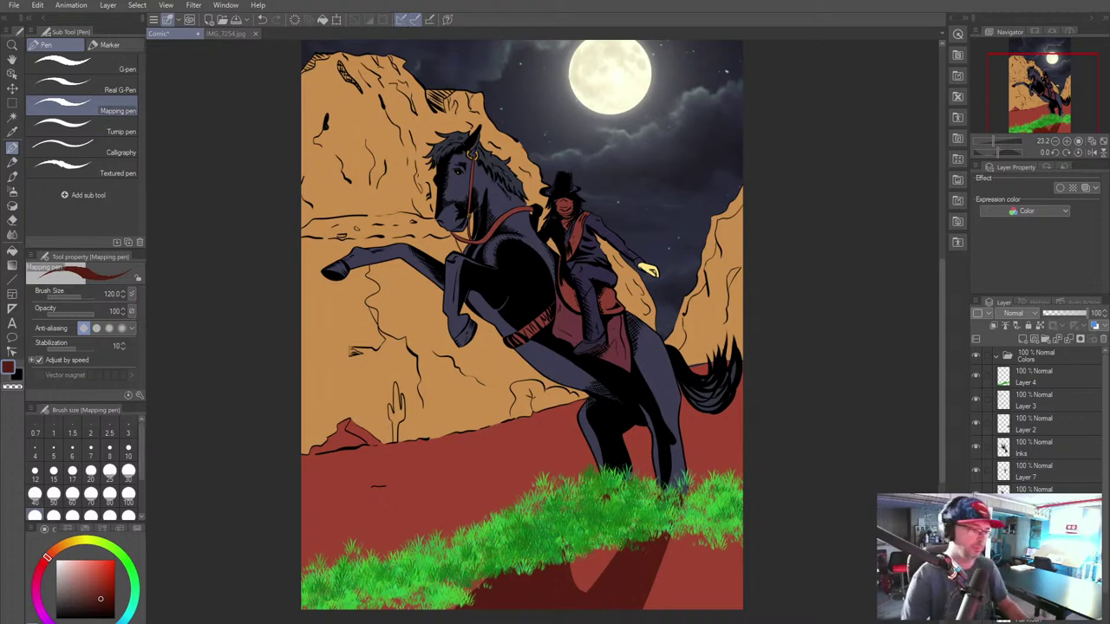
Step: Set the cast shadow layer's blending mode to Overlay
click(997, 316)
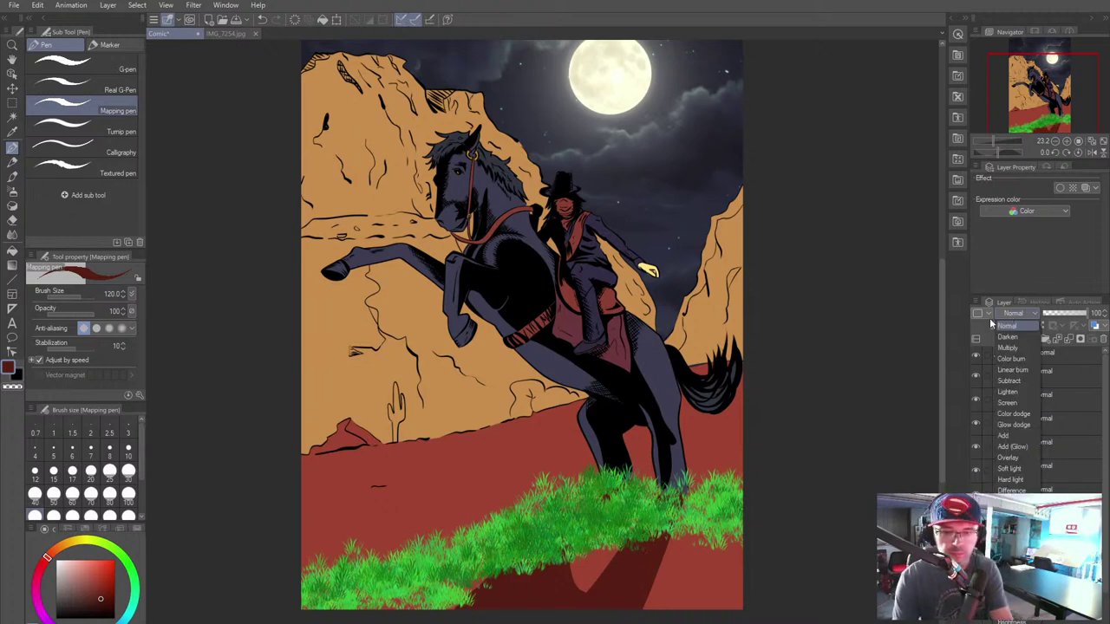
click(1007, 404)
key(ctrl+z)
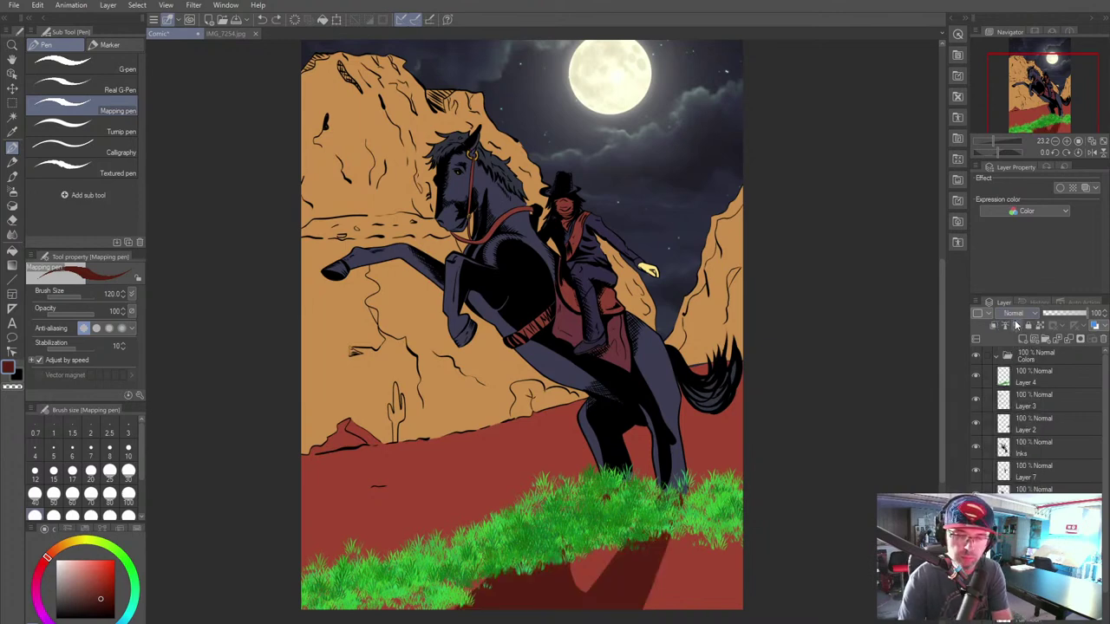
click(1014, 314)
click(1006, 458)
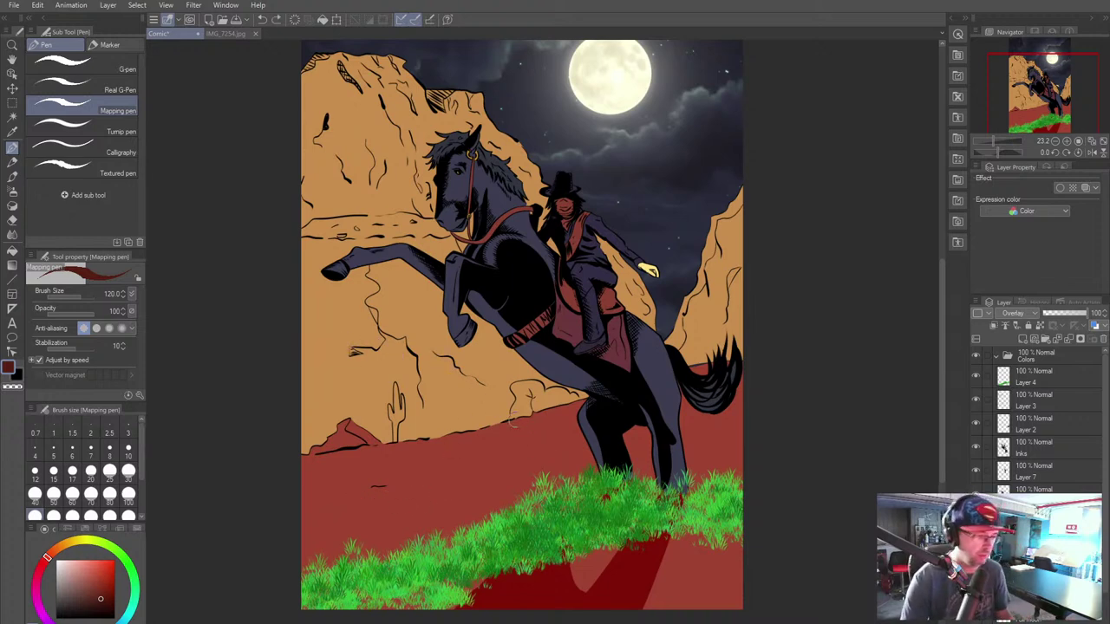
Step: Dab short dark red texture marks on the ground between the horizon and the grass, ahead of the horse
click(503, 450)
mouse_move(483, 451)
mouse_down()
mouse_move(445, 458)
mouse_move(442, 473)
mouse_move(474, 470)
mouse_up()
click(461, 471)
drag(388, 507, 376, 510)
drag(367, 510, 321, 522)
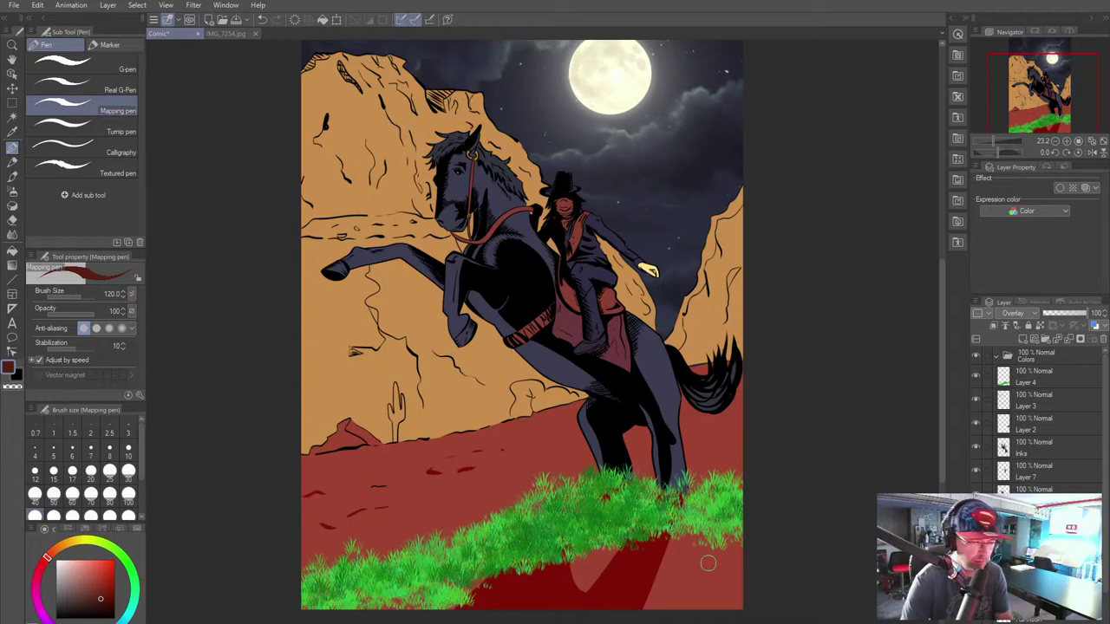
Step: Reduce the Mapping pen to 70 and draw thin dark red ground lines below the grass and beneath the horse's tail
key(bracketleft)
key(bracketleft)
key(bracketleft)
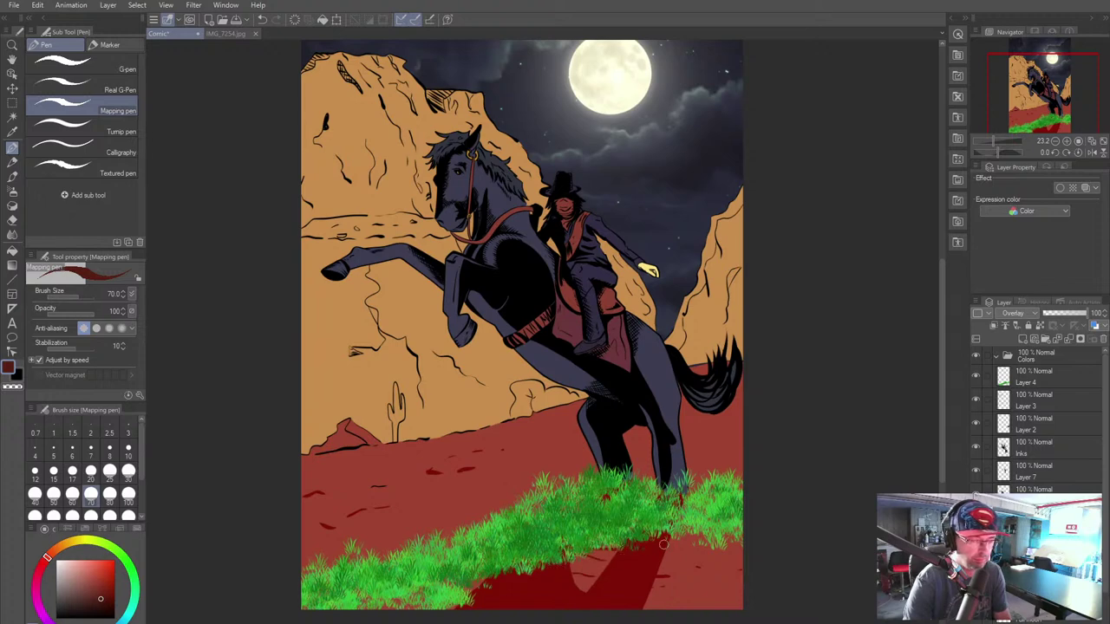
drag(695, 442, 743, 423)
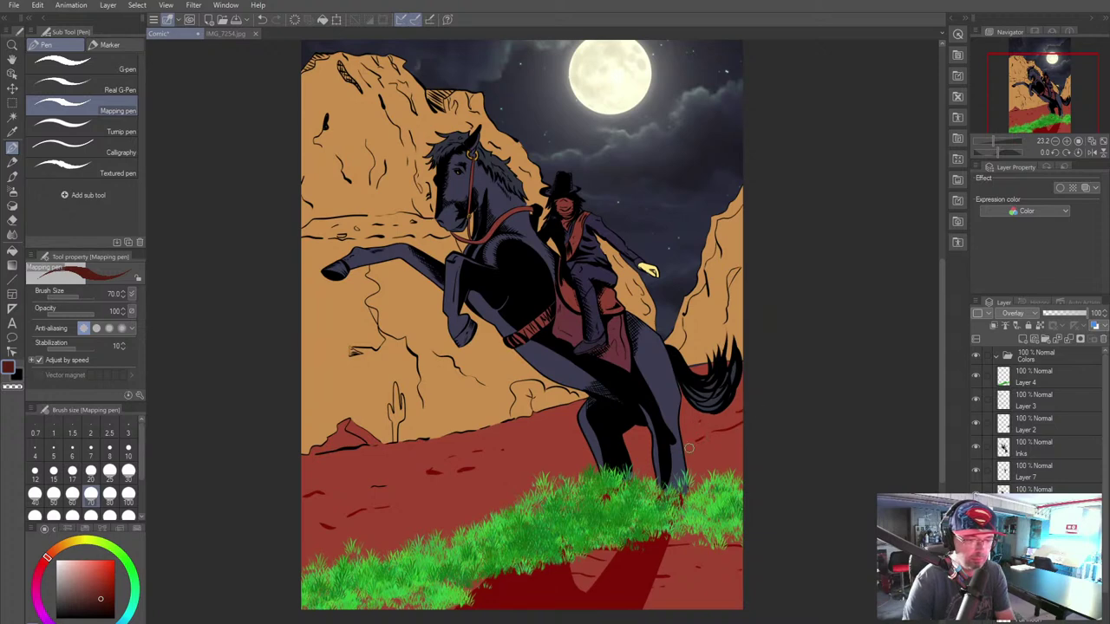
drag(696, 380, 712, 370)
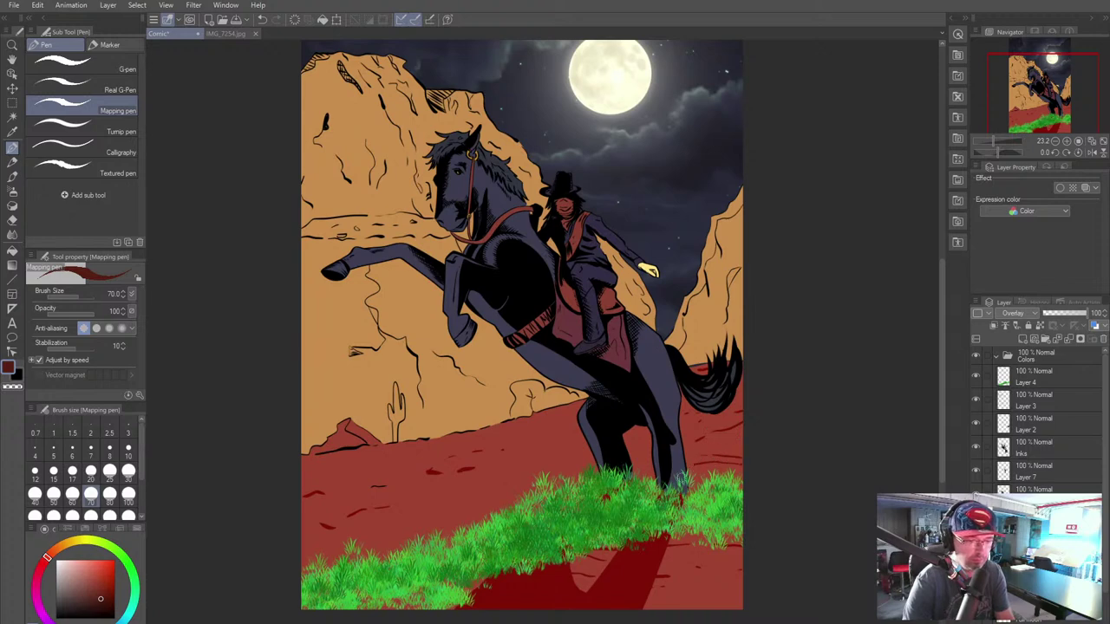
Step: Draw more thin dark red contour lines across the ground between the horizon and the grass, replacing an unwanted stroke
mouse_move(495, 494)
mouse_down()
mouse_move(523, 483)
mouse_move(416, 497)
mouse_move(404, 507)
mouse_move(494, 512)
mouse_move(358, 529)
mouse_up()
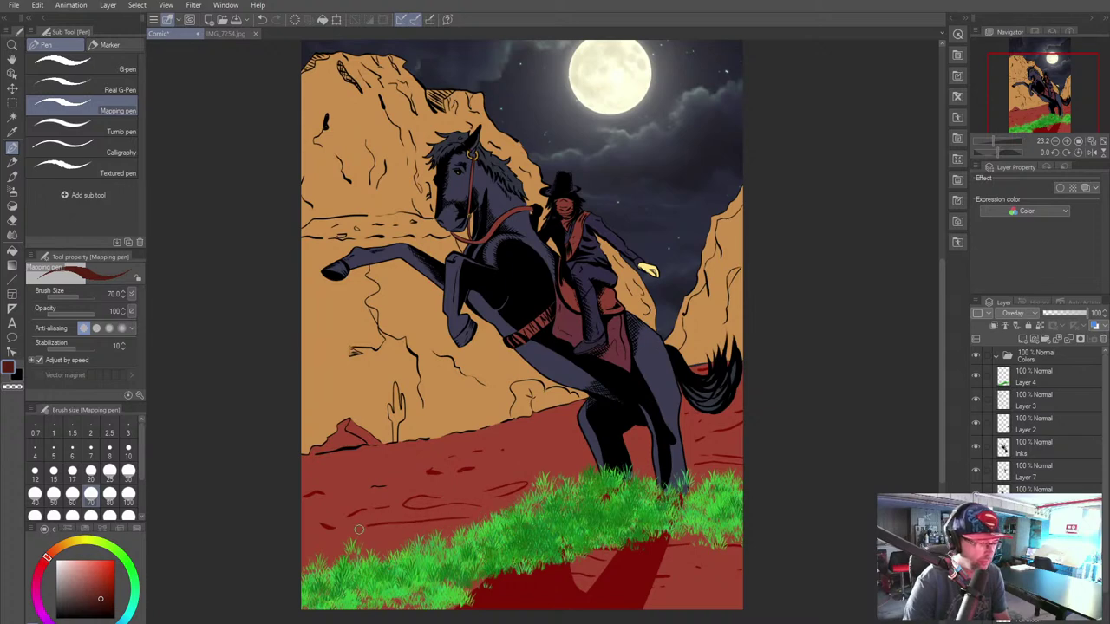
key(ctrl+z)
drag(450, 522, 403, 526)
mouse_move(384, 527)
mouse_down()
mouse_move(365, 529)
mouse_move(365, 554)
mouse_move(347, 557)
mouse_up()
drag(317, 563, 302, 565)
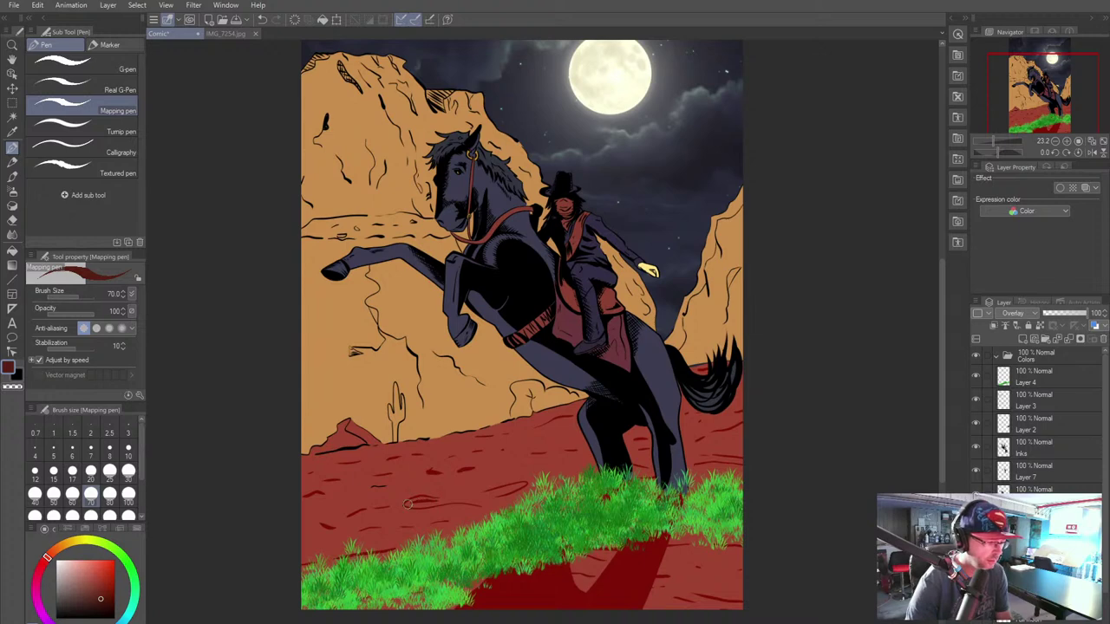
Step: Fill the small contour loop on the ground between the horizon and the grass with dark red
drag(408, 503, 431, 500)
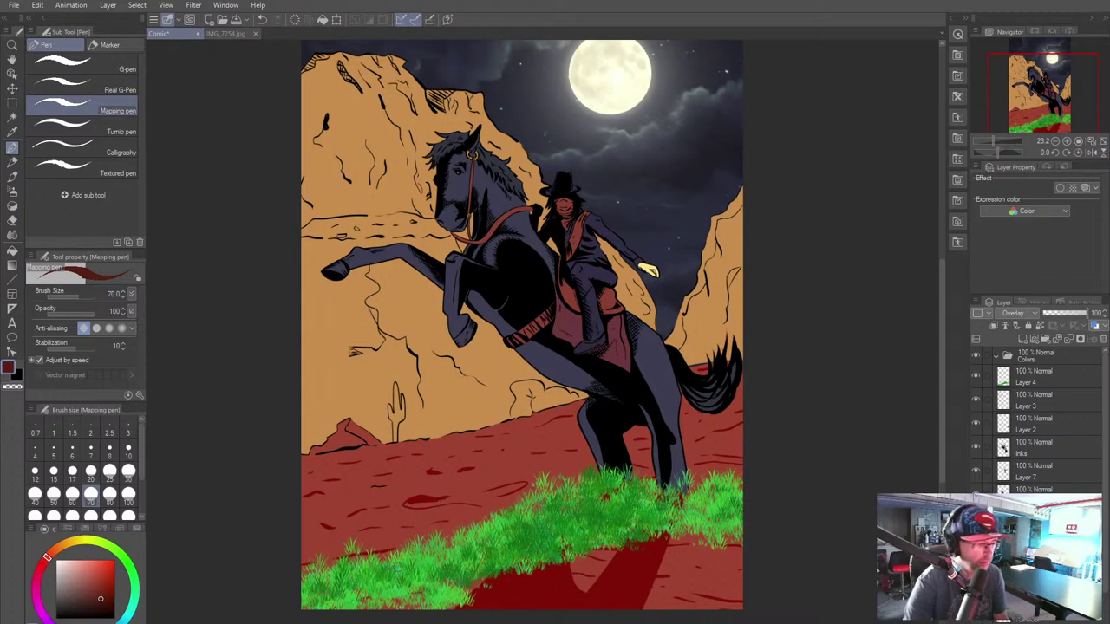
drag(413, 503, 459, 493)
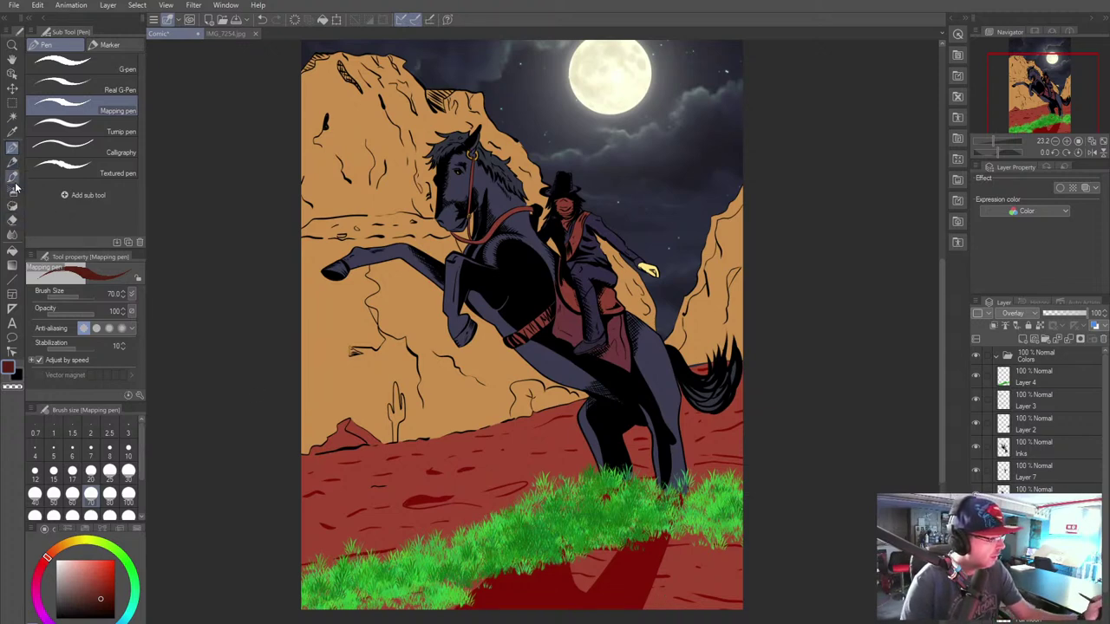
Step: Try the Rubble decoration brush on the red ground above the grass and undo its marks
click(13, 206)
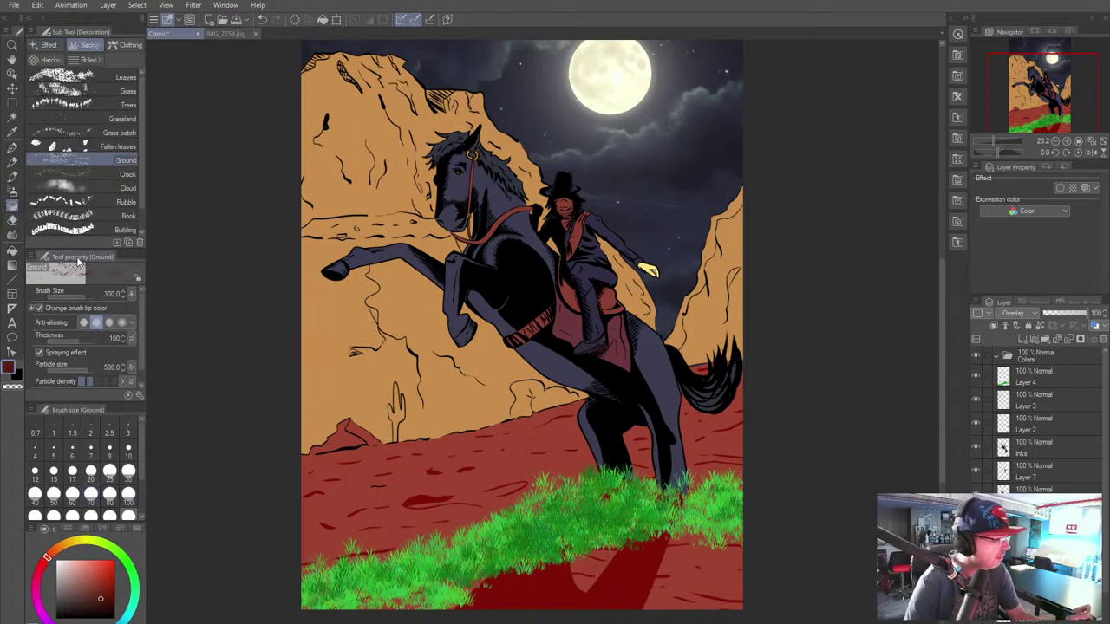
click(87, 202)
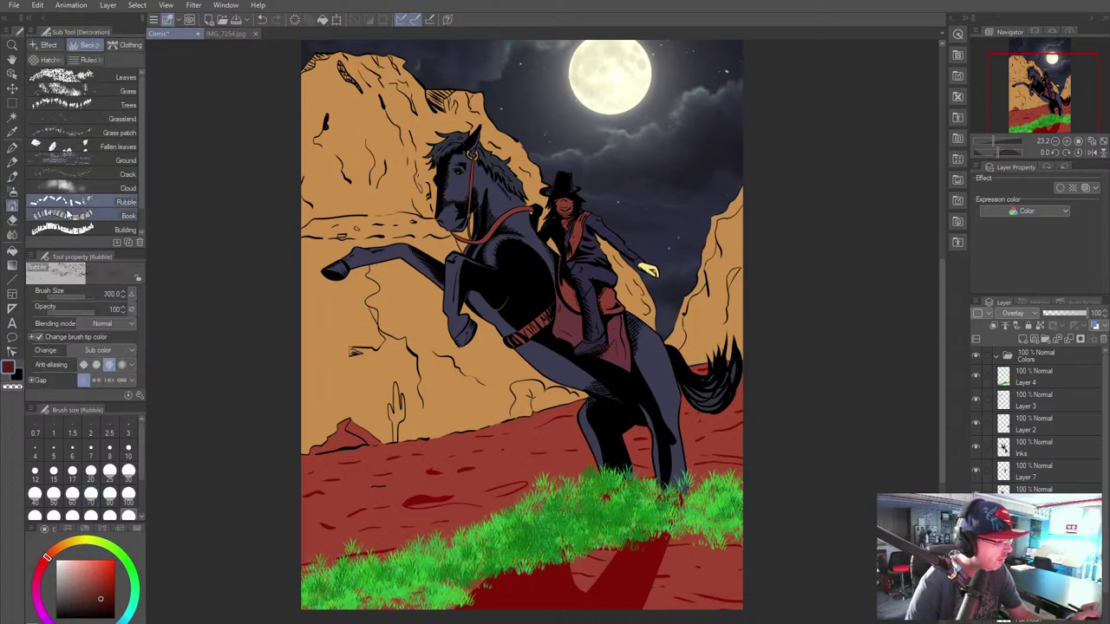
mouse_move(407, 517)
mouse_down()
mouse_move(433, 518)
mouse_move(394, 517)
mouse_up()
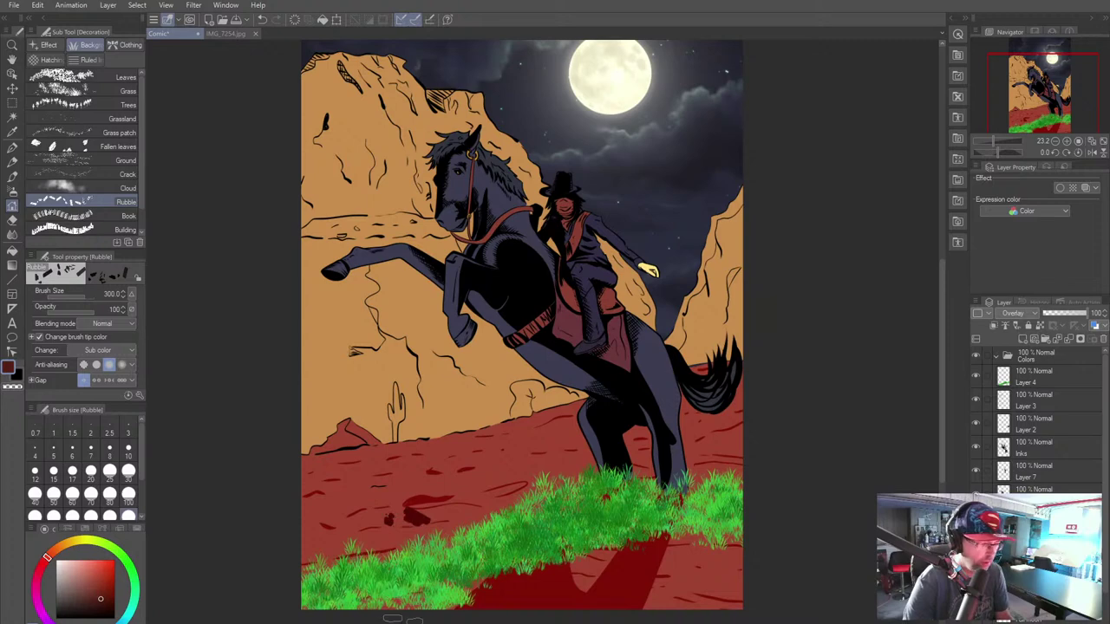
key(ctrl+z)
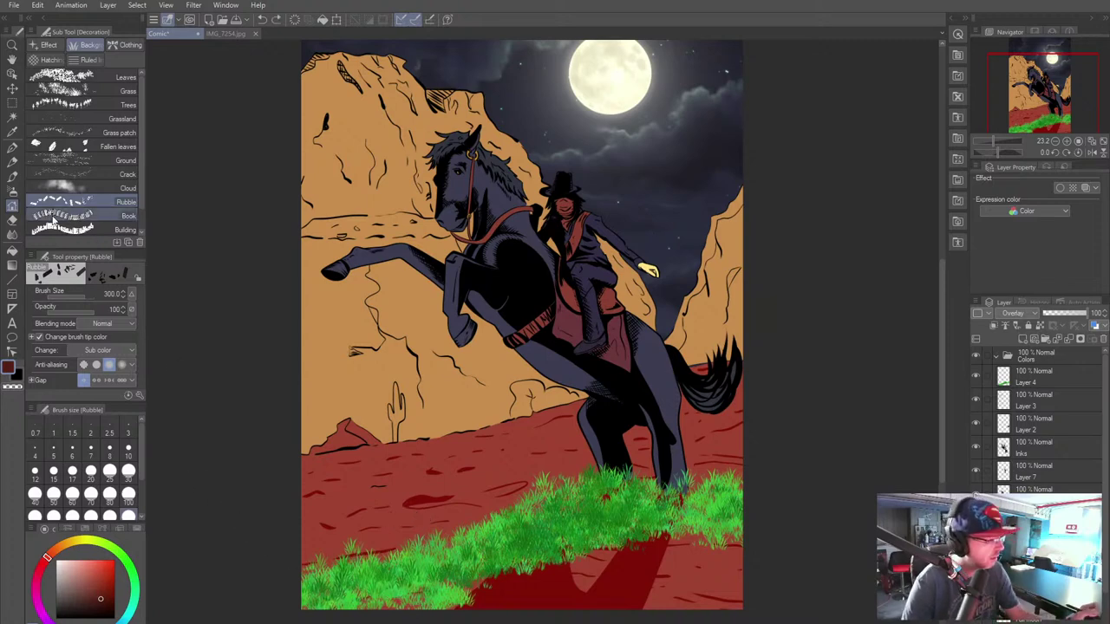
Step: Cover the red ground with dark red texture using the Ground decoration brush enlarged to 2000
drag(141, 198, 140, 226)
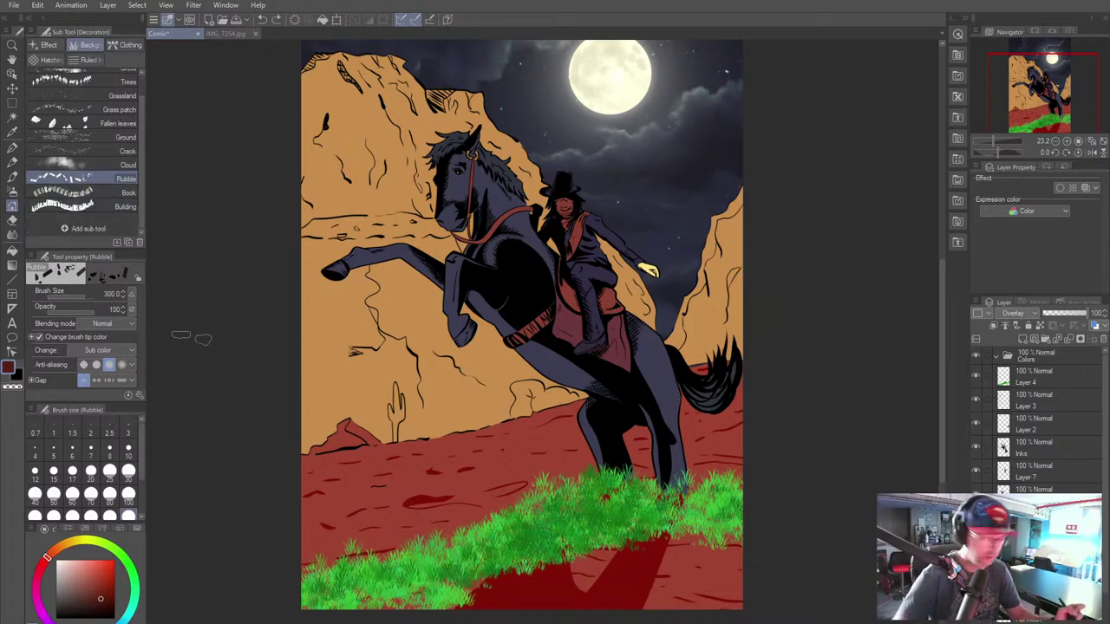
click(87, 137)
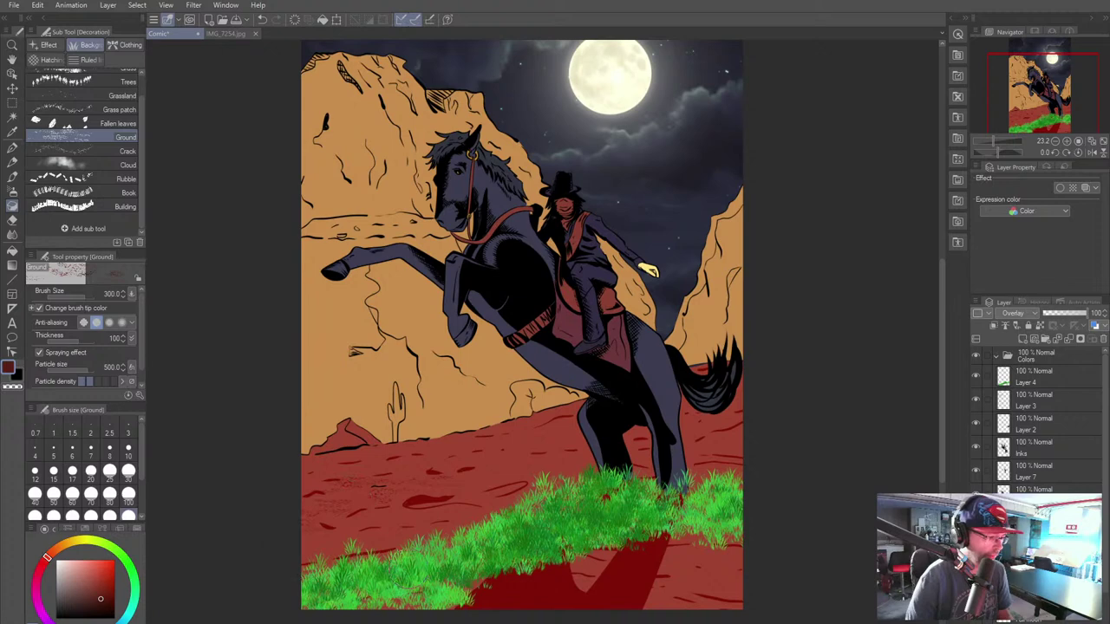
key(ctrl+z)
key(bracketright)
key(bracketright)
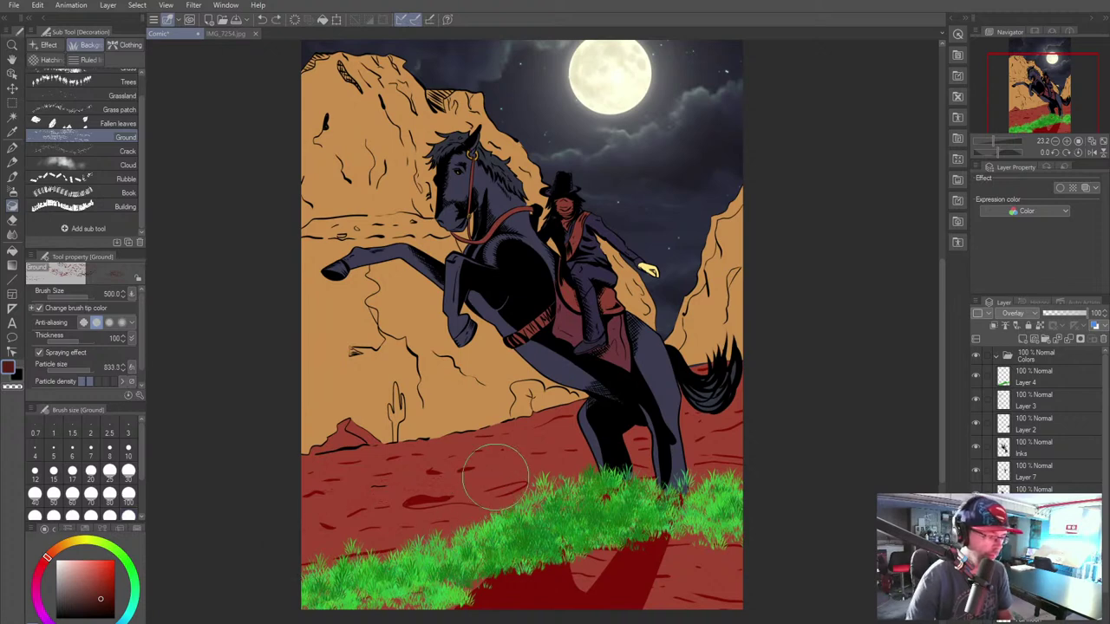
key(bracketright)
key(bracketright)
key(bracketright)
key(bracketright)
key(bracketright)
key(bracketright)
key(bracketright)
key(bracketright)
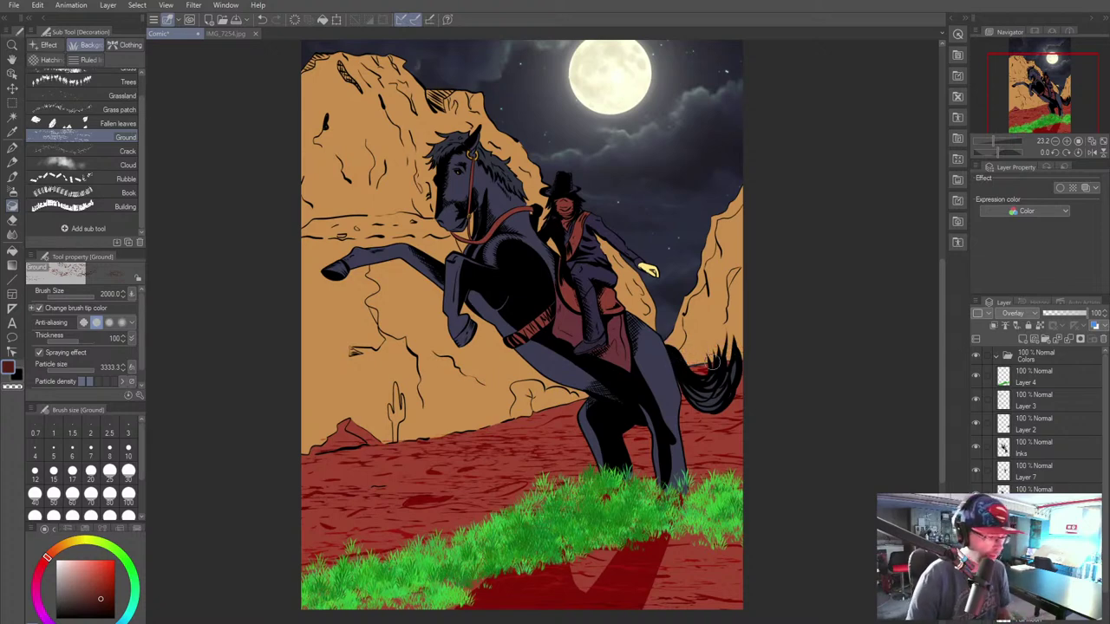
Step: Switch to black and add short Mapping pen accent strokes across the ground on the Inks layer
click(56, 615)
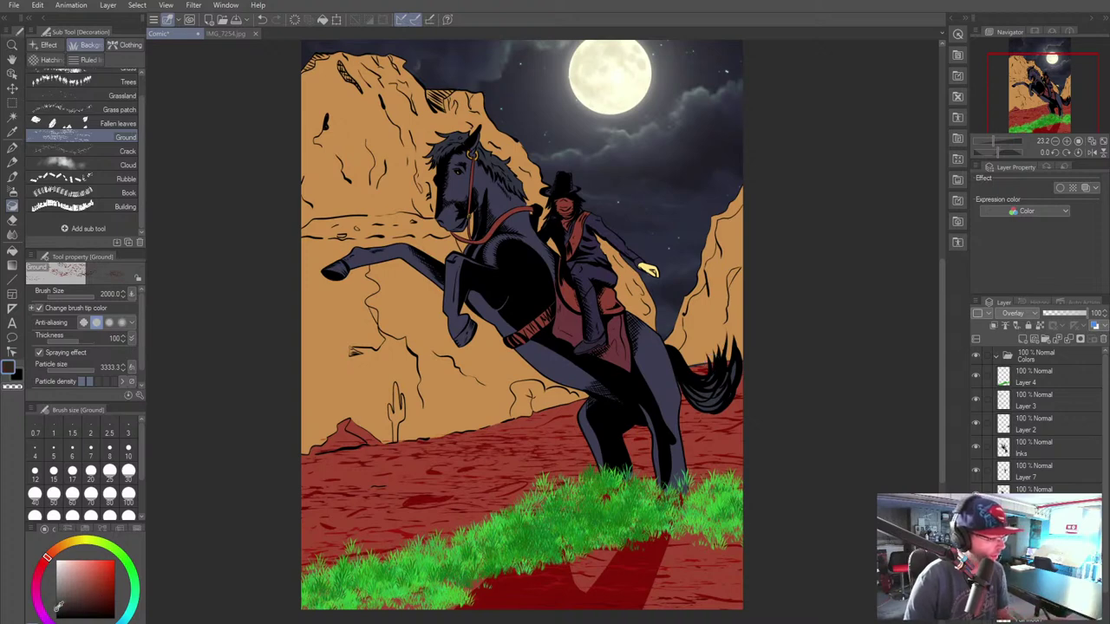
click(12, 148)
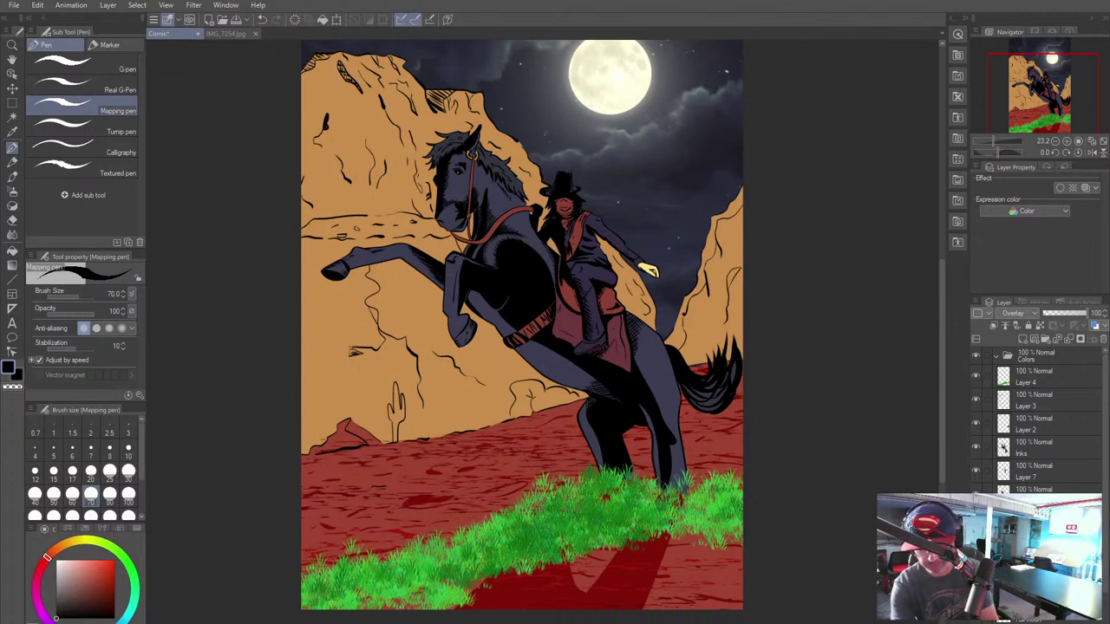
click(1003, 447)
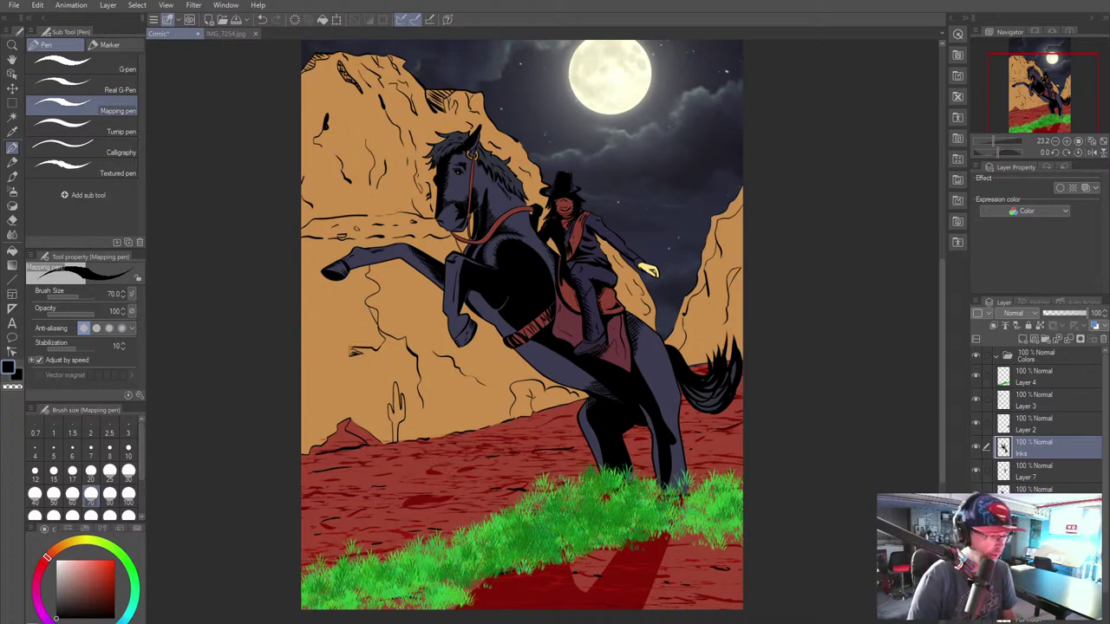
Step: Shade the sloping side of the small red rock beside the cactus in black on the Overlay shadow layer
click(1036, 542)
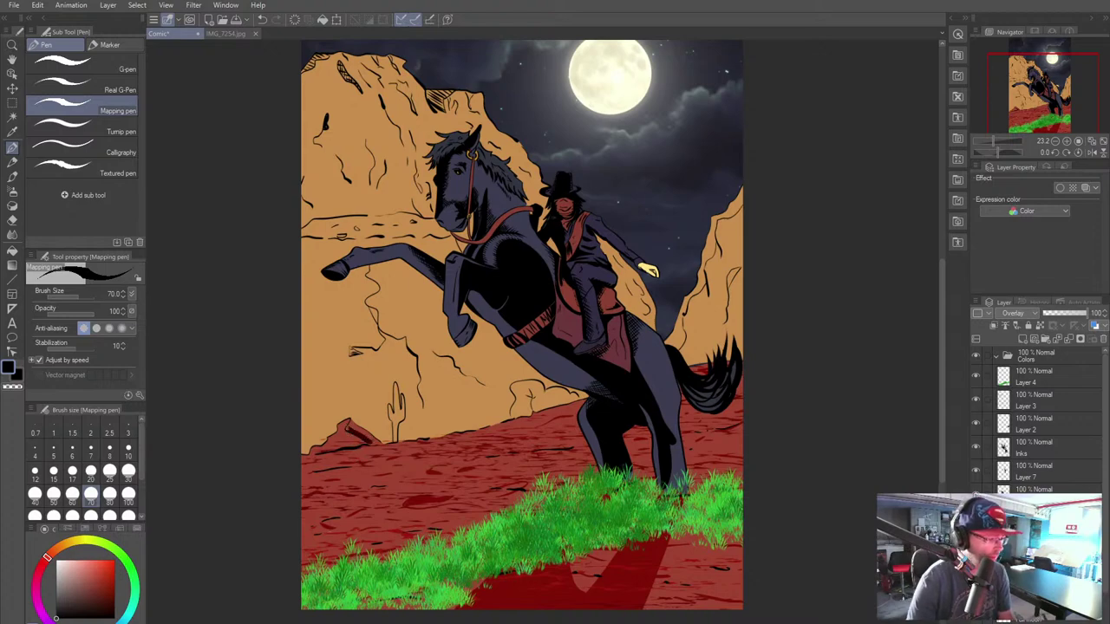
scroll(460, 529, up, 3)
mouse_move(460, 529)
mouse_down()
mouse_move(561, 562)
mouse_move(621, 539)
mouse_move(582, 554)
mouse_up()
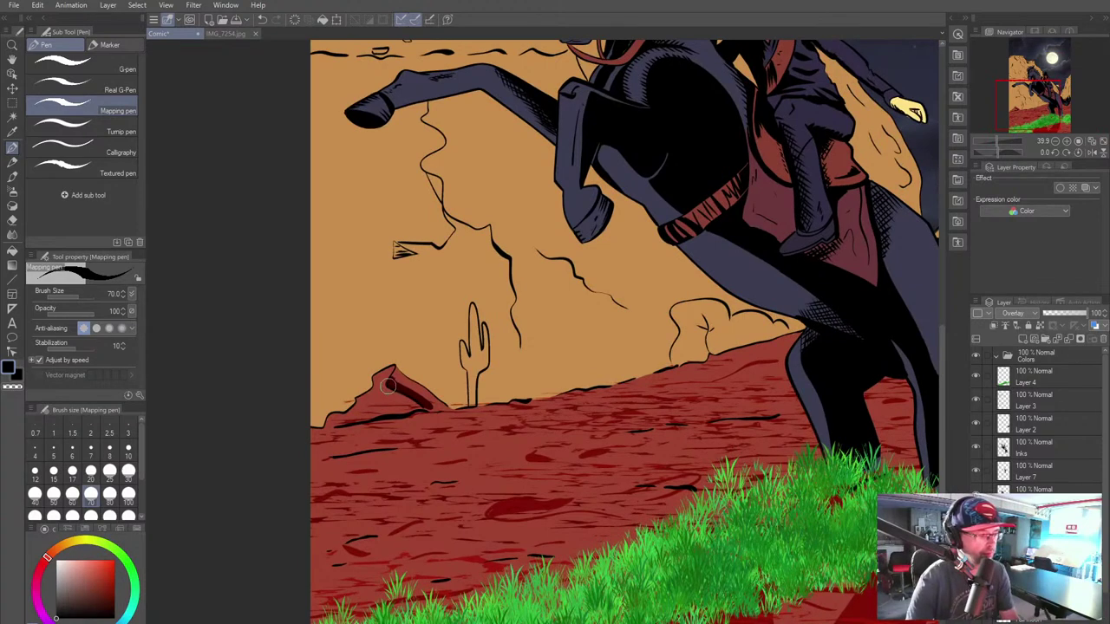
mouse_move(388, 386)
mouse_down()
mouse_move(421, 395)
mouse_move(397, 380)
mouse_move(447, 409)
mouse_move(415, 403)
mouse_move(403, 420)
mouse_move(437, 411)
mouse_up()
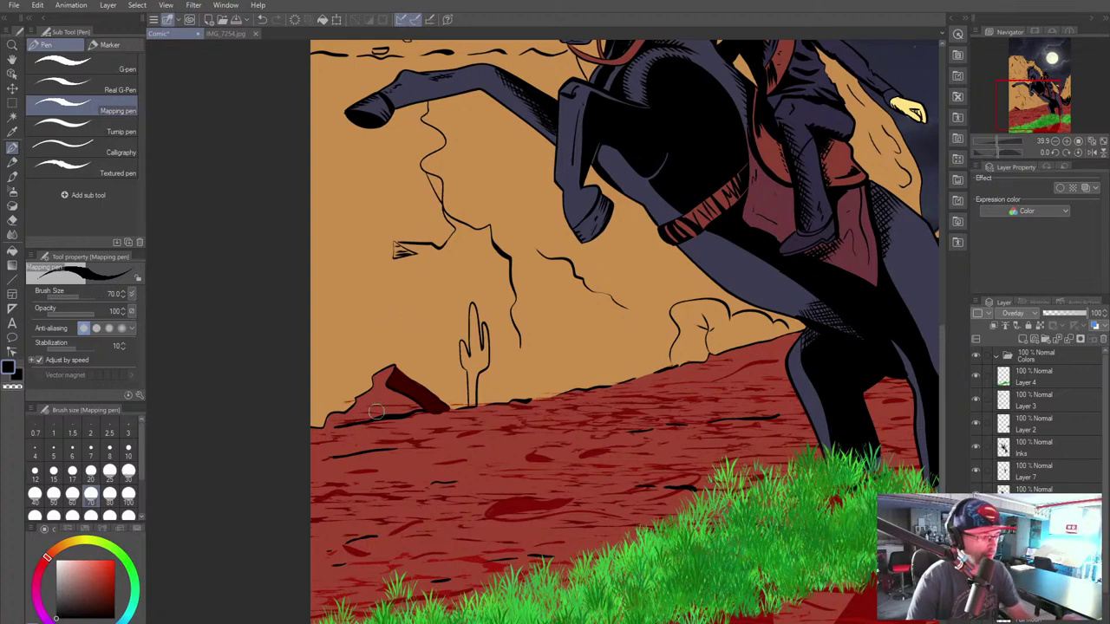
Step: Reduce the Mapping pen to 30 and hatch thin shadow lines across the face of the small red rock
key(bracketleft)
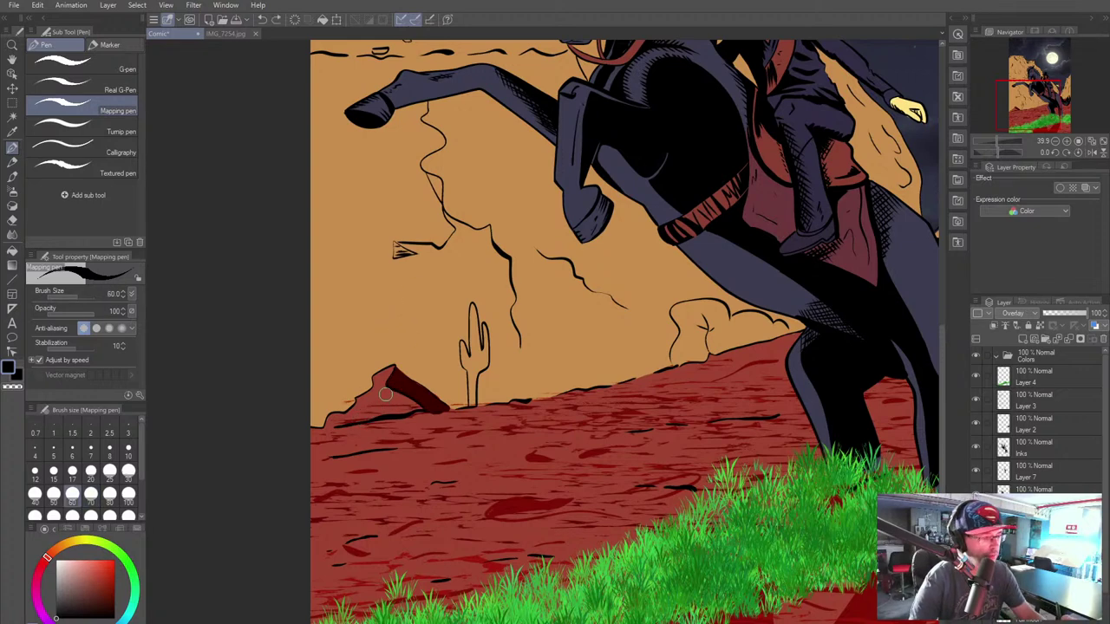
key(bracketleft)
key(bracketleft)
key(bracketleft)
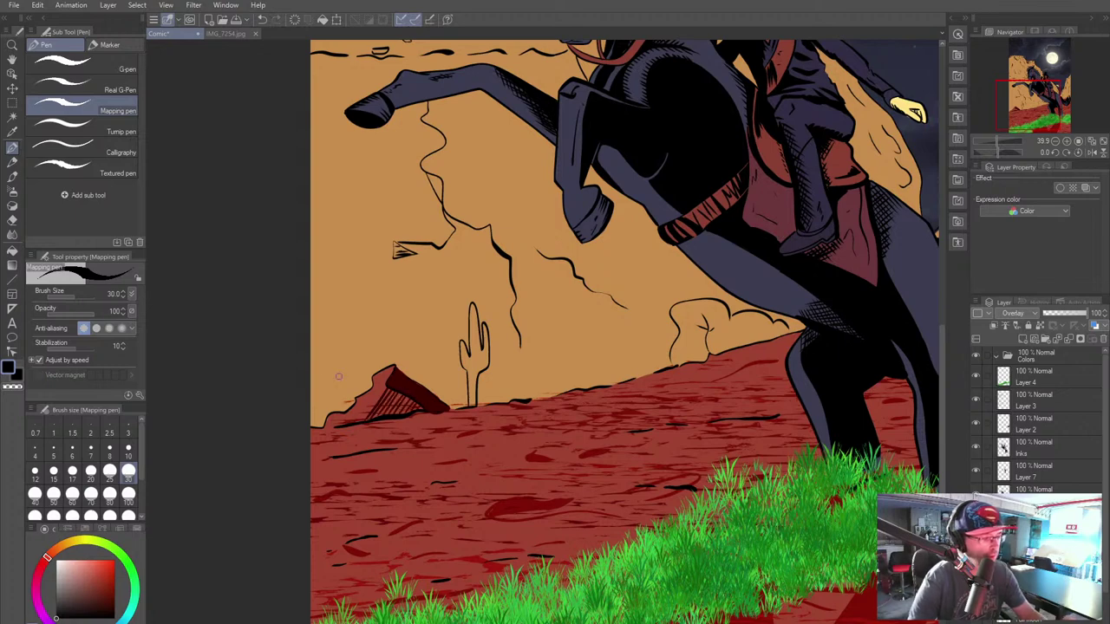
drag(396, 392, 405, 413)
Step: On the cliff colour layer, darken the sampled cliff ochre to brown and trace the underside of the rock ledge up to the horse's reins
scroll(685, 416, down, 4)
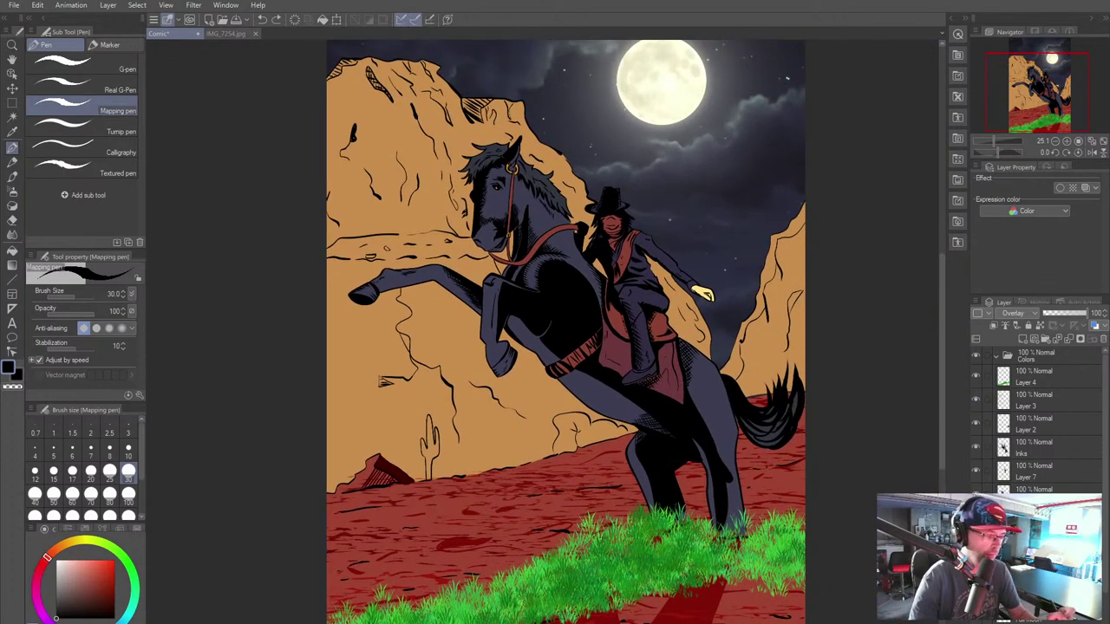
drag(686, 417, 549, 406)
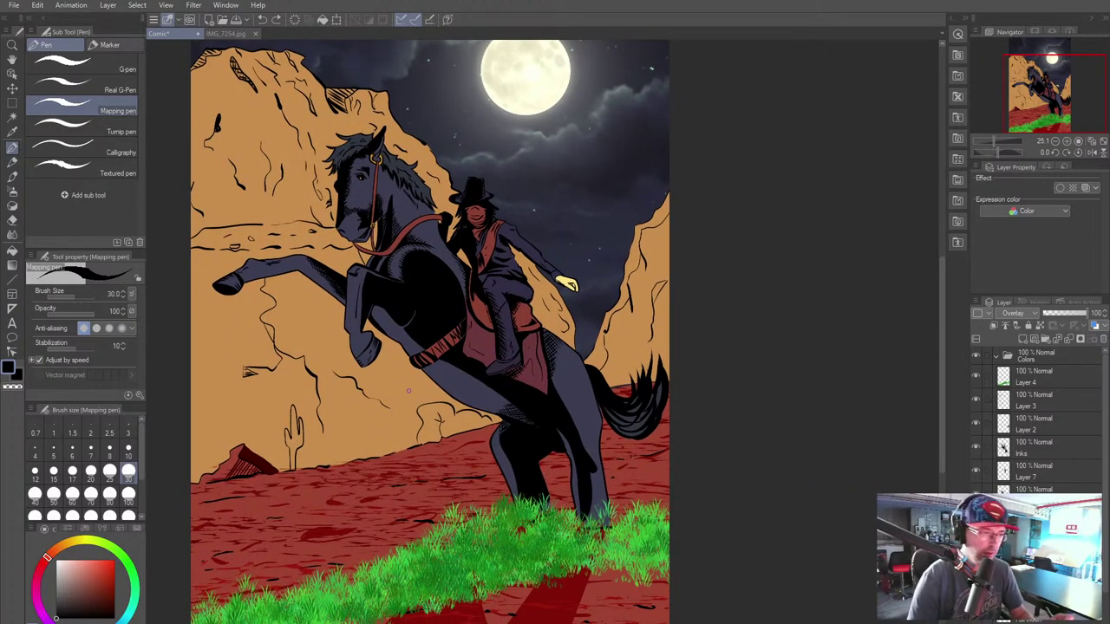
click(1034, 564)
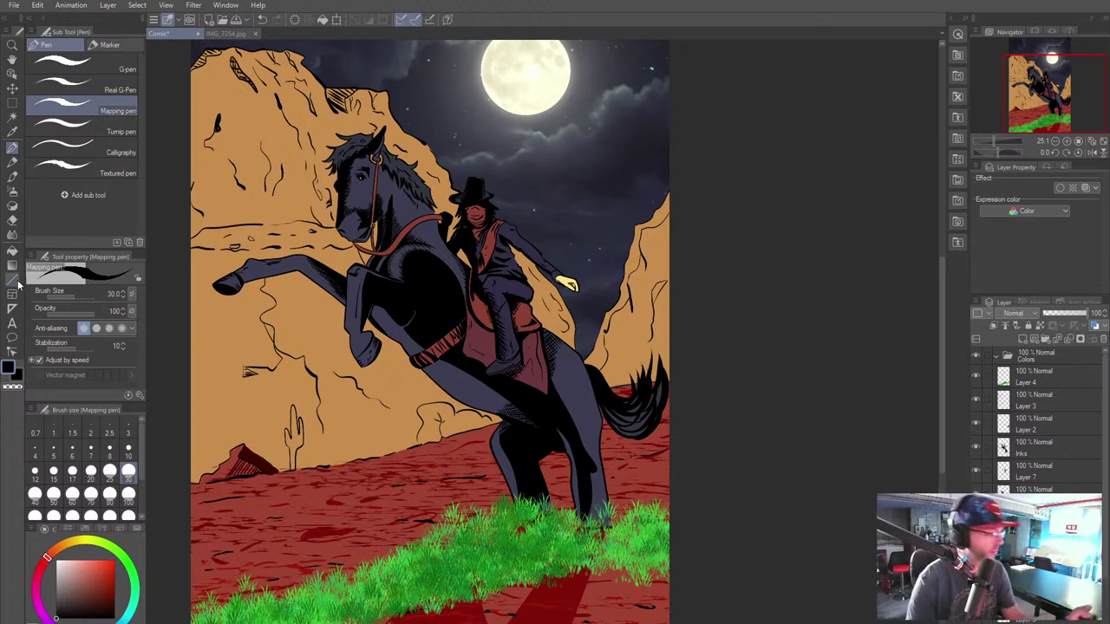
alt+click(219, 386)
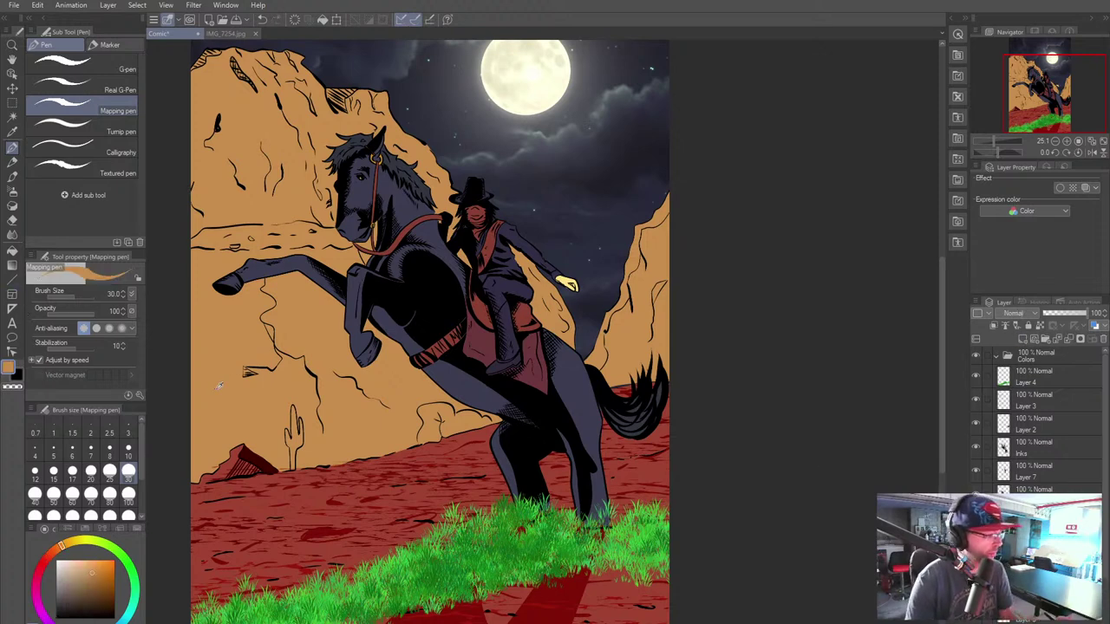
click(96, 590)
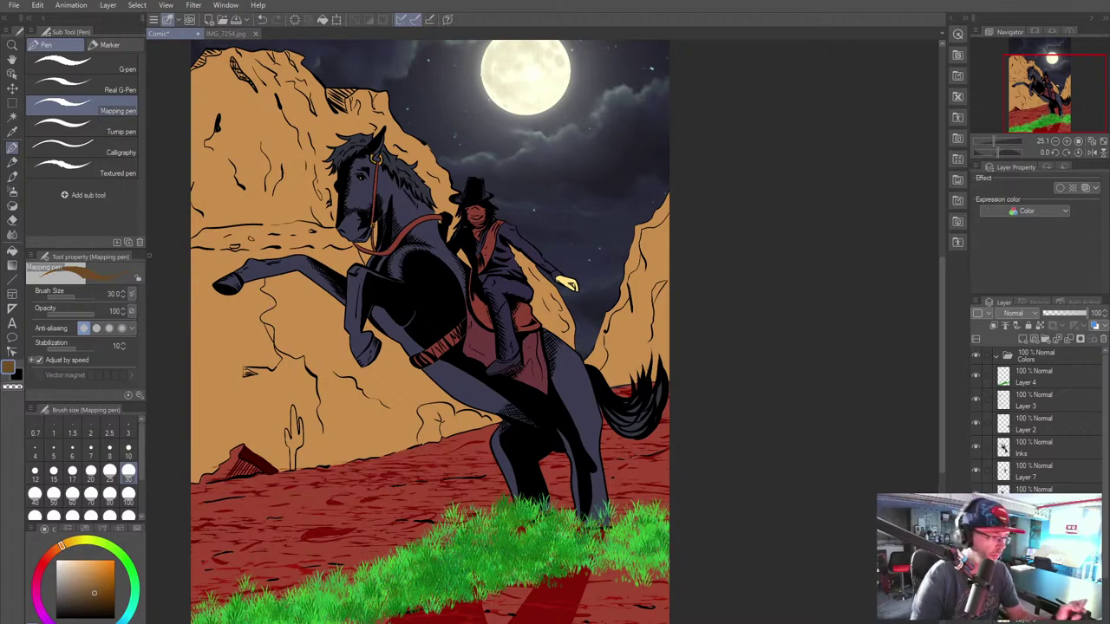
drag(575, 409, 749, 458)
scroll(669, 452, up, 2)
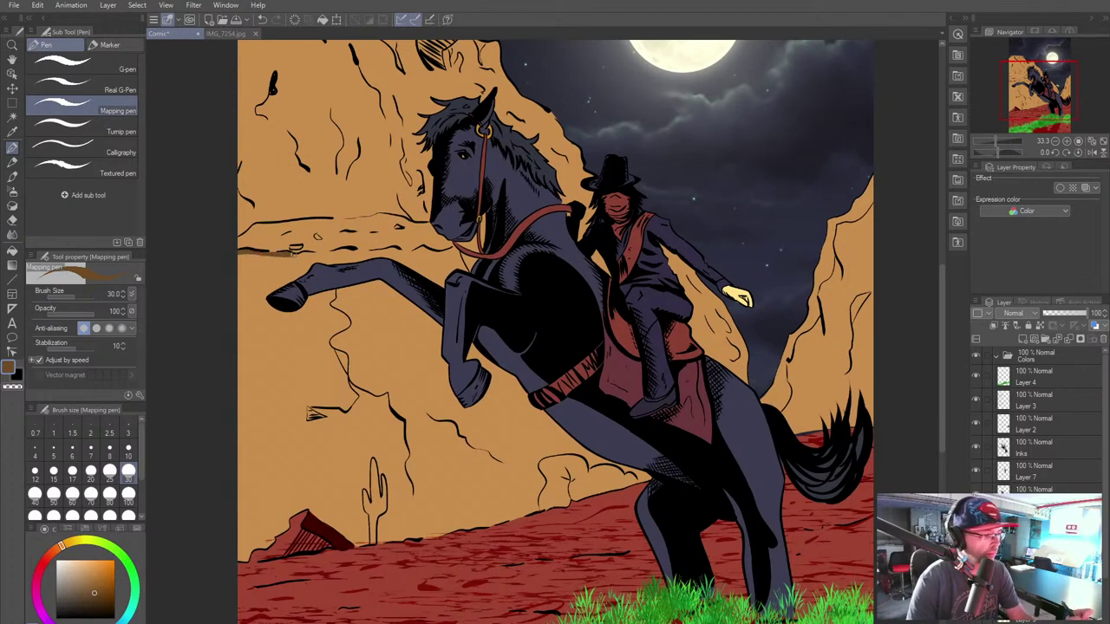
drag(326, 253, 371, 253)
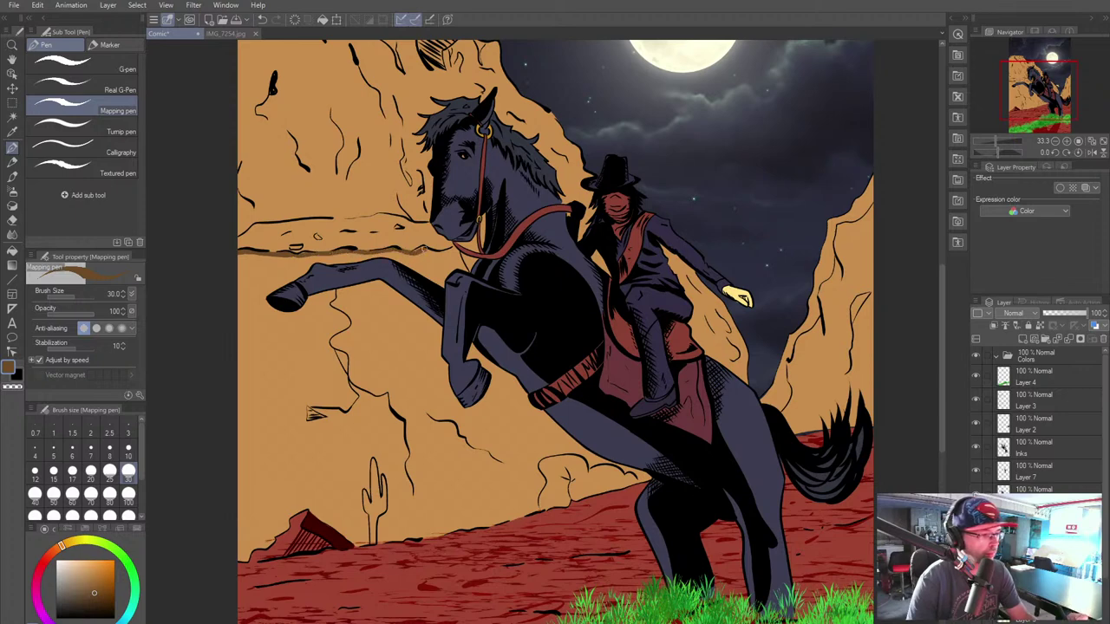
drag(412, 251, 421, 251)
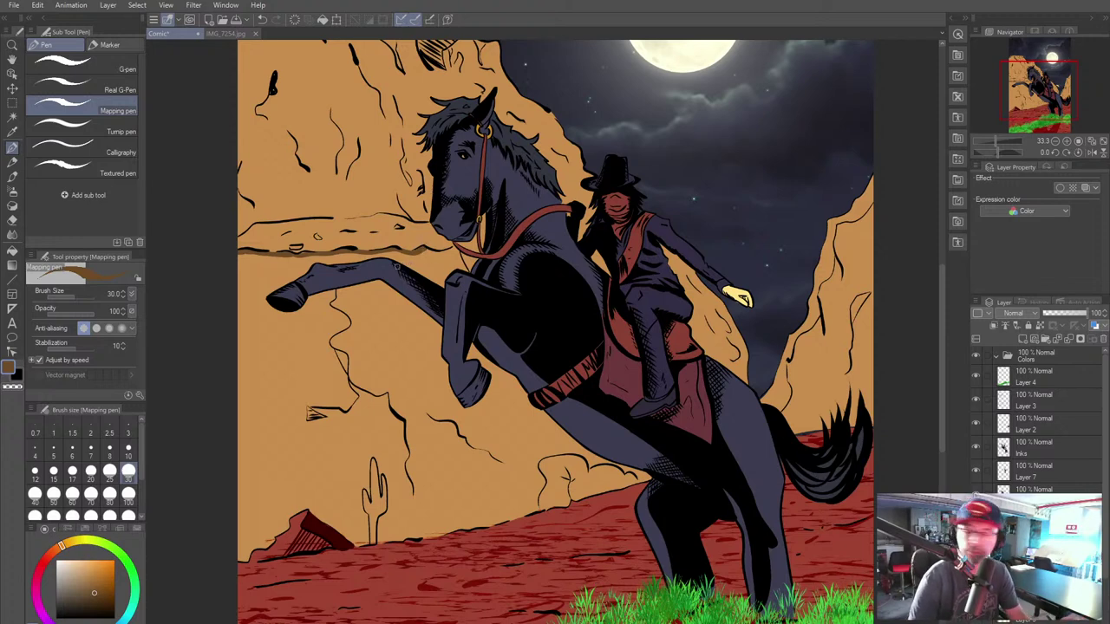
drag(434, 252, 451, 252)
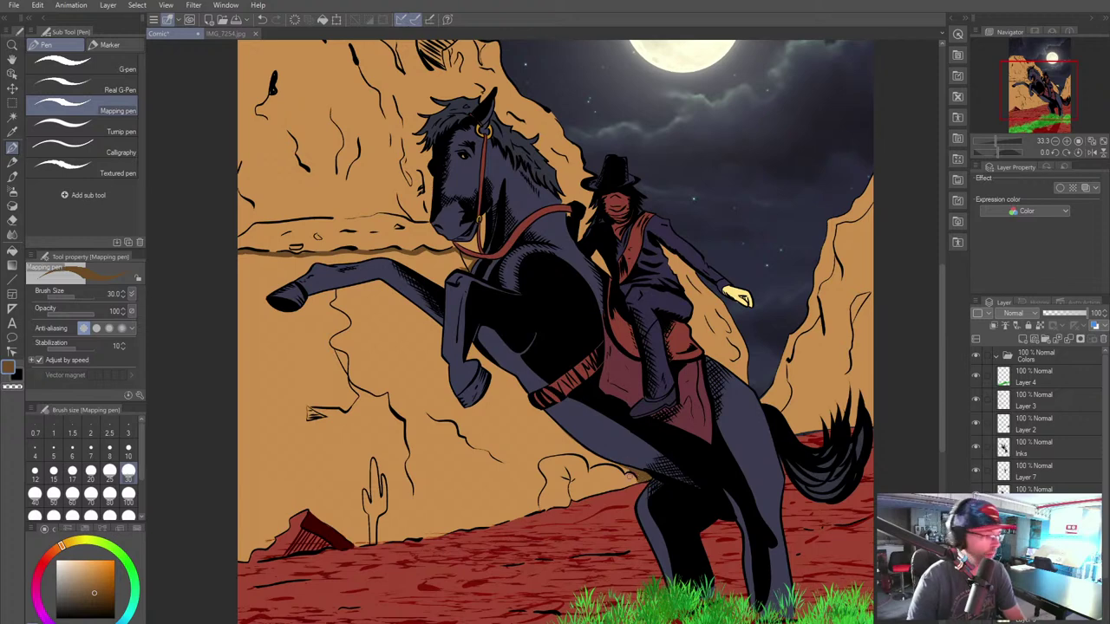
Step: Continue the brown outline around the small boulders, along the horizon and over the red rock, and up the canvas edge to the ledge
drag(588, 465, 628, 464)
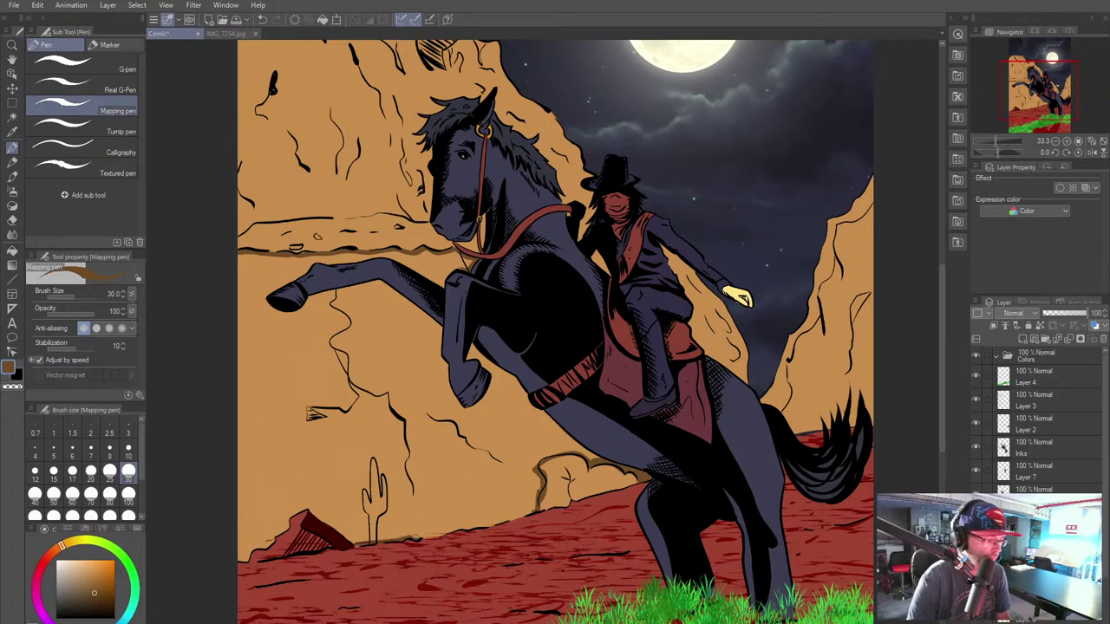
drag(439, 534, 532, 510)
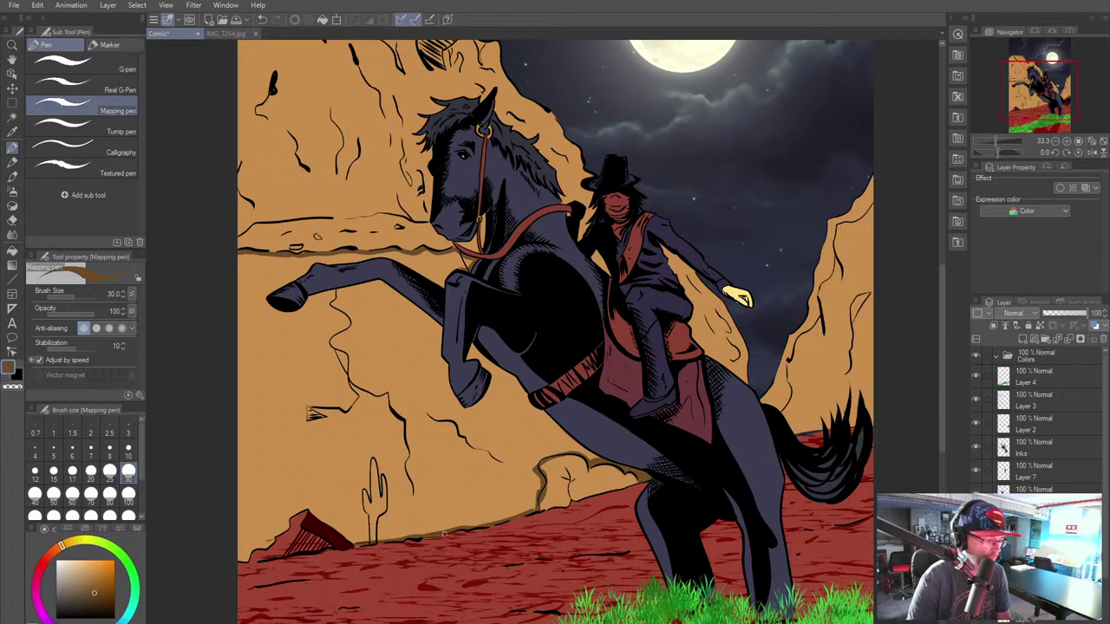
mouse_move(335, 532)
mouse_down()
mouse_move(308, 510)
mouse_move(353, 539)
mouse_up()
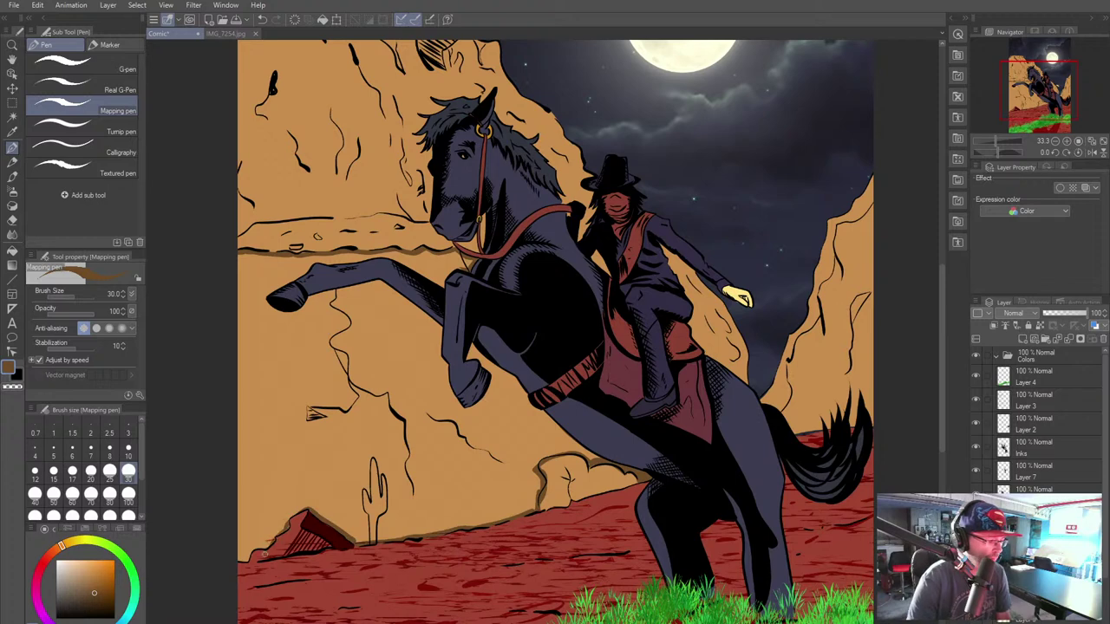
mouse_move(267, 545)
mouse_down()
mouse_move(248, 552)
mouse_move(240, 541)
mouse_move(240, 252)
mouse_up()
Step: Enlarge the Mapping pen to 70 to close the outline's edge, and fill the enclosed cliff wall below the ledge with brown
key(bracketright)
key(bracketright)
key(bracketright)
key(bracketright)
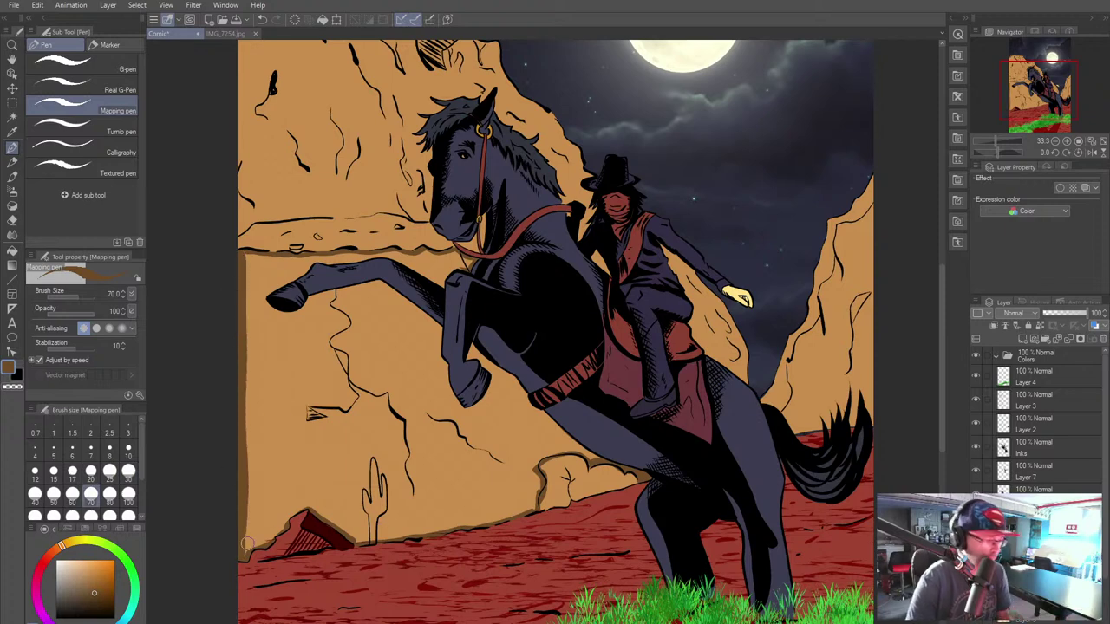
click(12, 251)
click(326, 409)
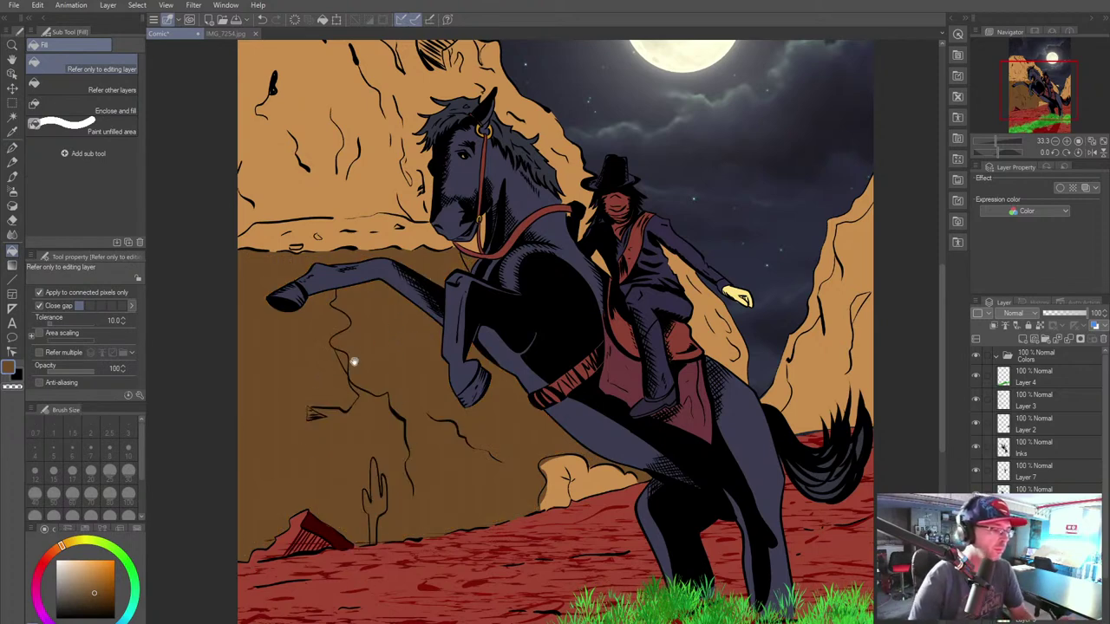
Step: With the India ink Brush pen at size 80, paint brown shadows along the top and front of the rock ledge left of the horse
drag(354, 360, 384, 520)
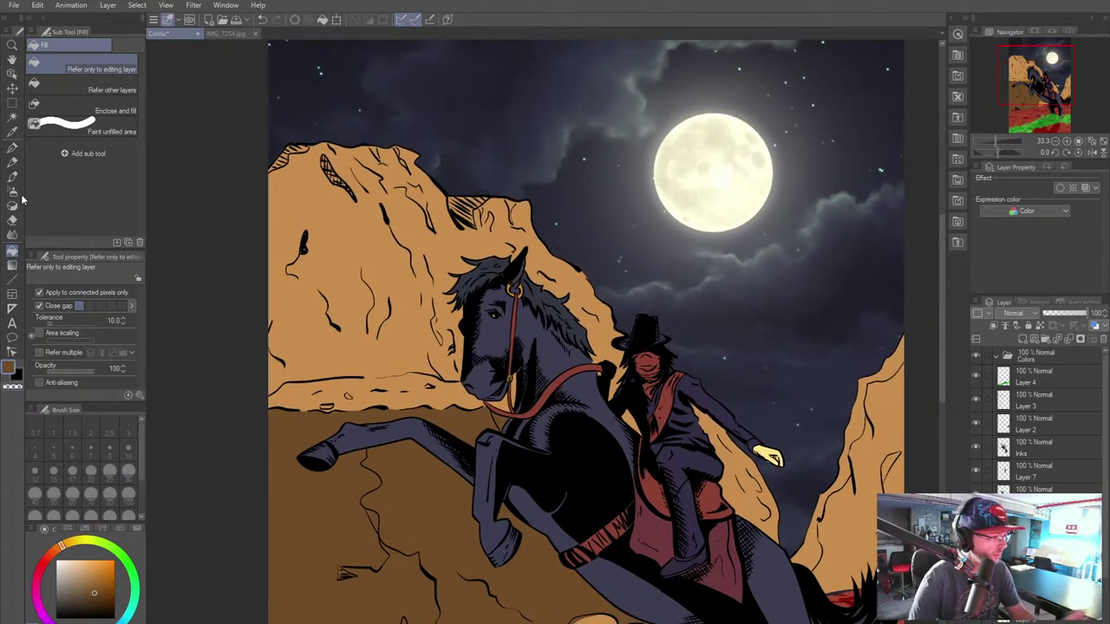
click(15, 182)
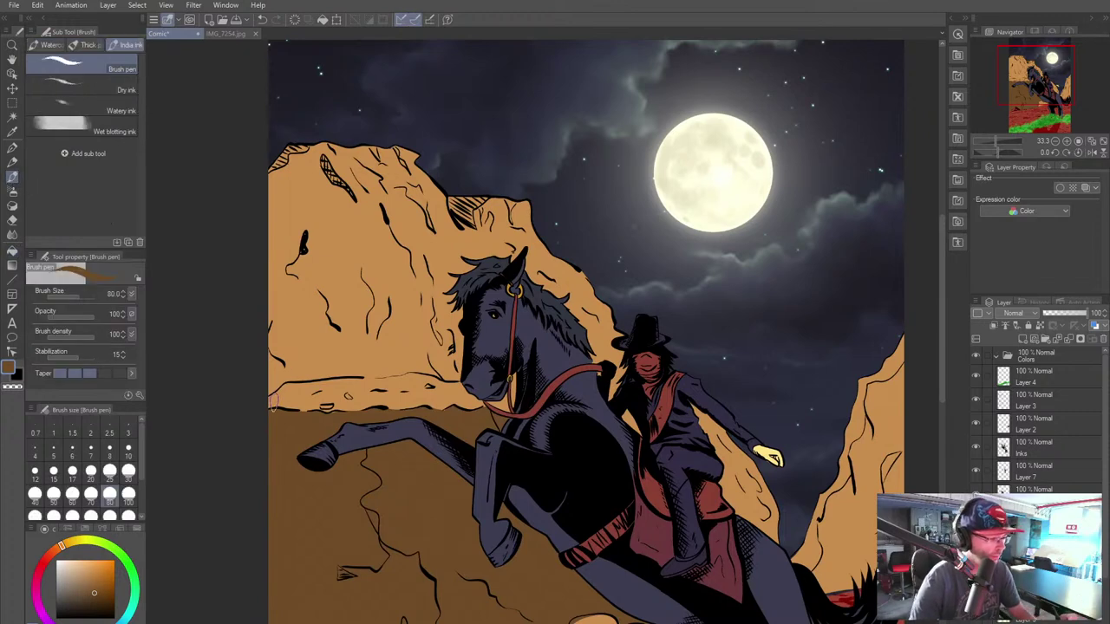
drag(279, 392, 388, 379)
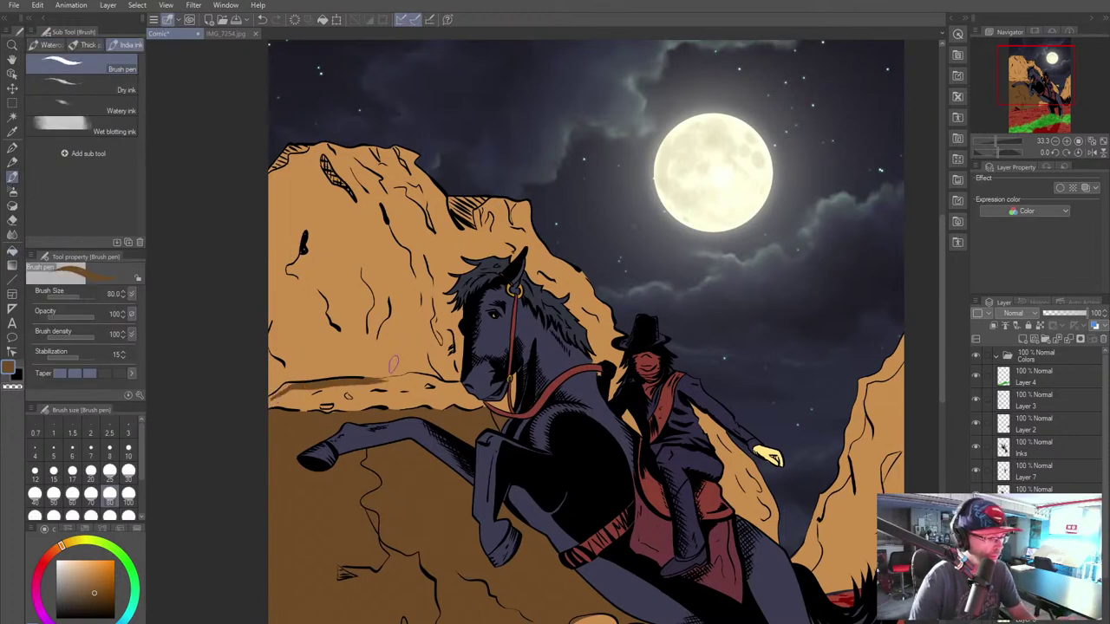
mouse_move(286, 388)
mouse_down()
mouse_move(272, 399)
mouse_move(424, 379)
mouse_move(465, 388)
mouse_up()
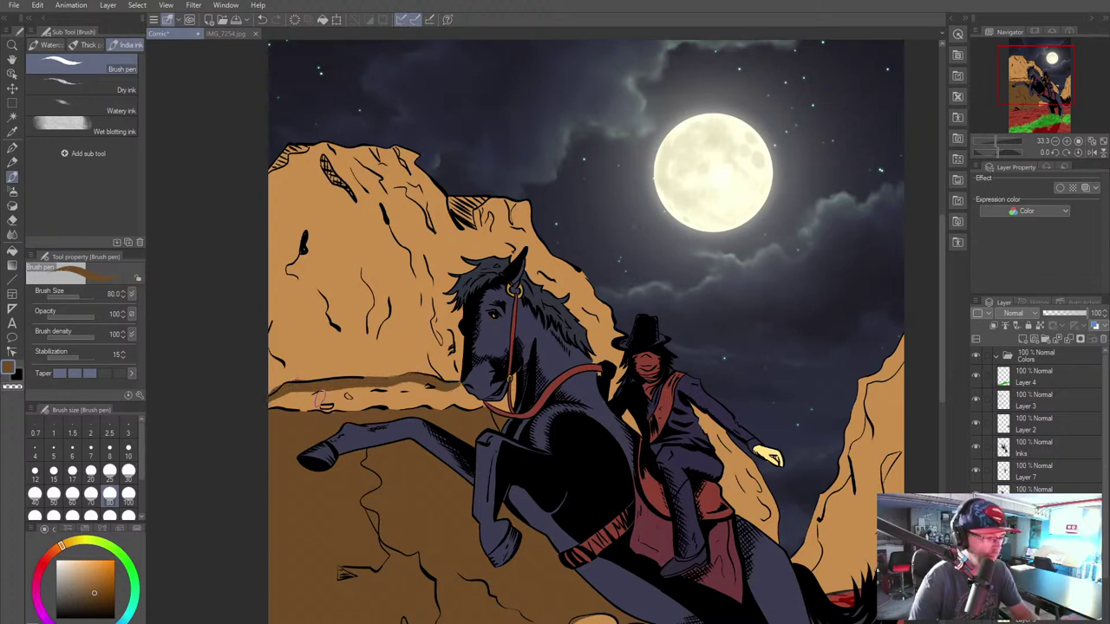
drag(342, 400, 449, 400)
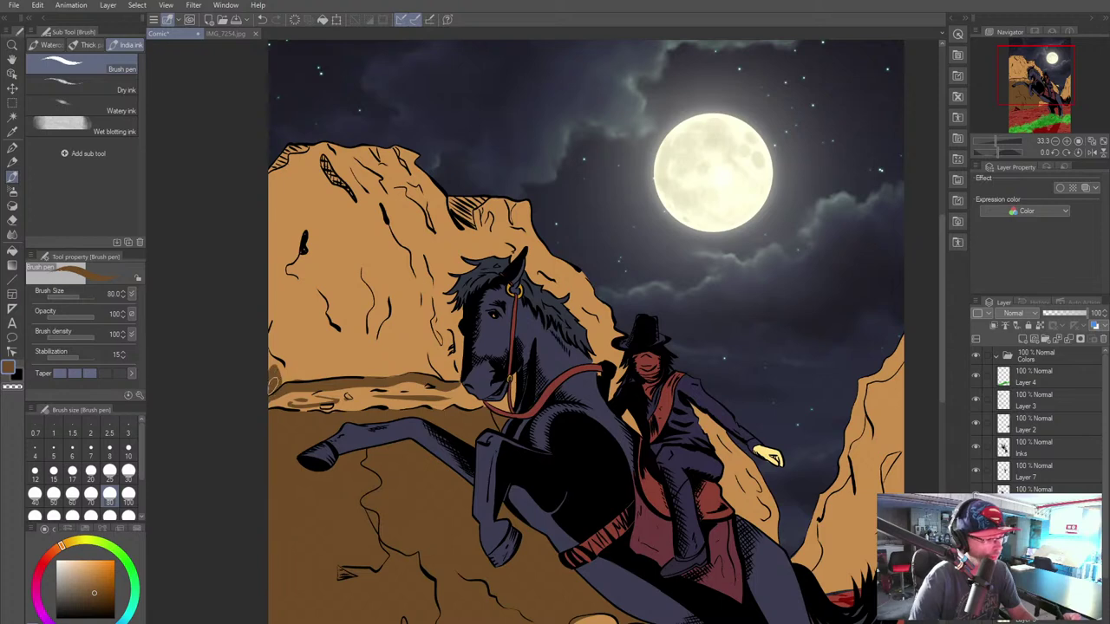
Step: Shade the tall cliff in brown along the canvas edge, around the hatched crevice near its summit, and in a band across its base
mouse_move(271, 368)
mouse_down()
mouse_move(273, 172)
mouse_move(286, 154)
mouse_move(323, 149)
mouse_move(373, 199)
mouse_up()
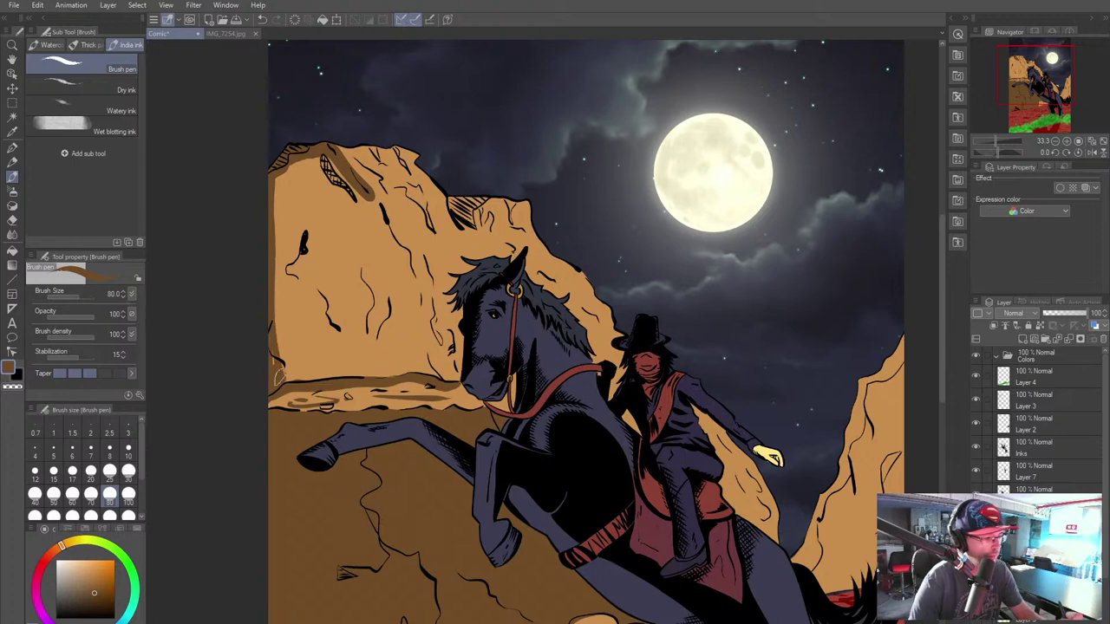
drag(278, 375, 416, 375)
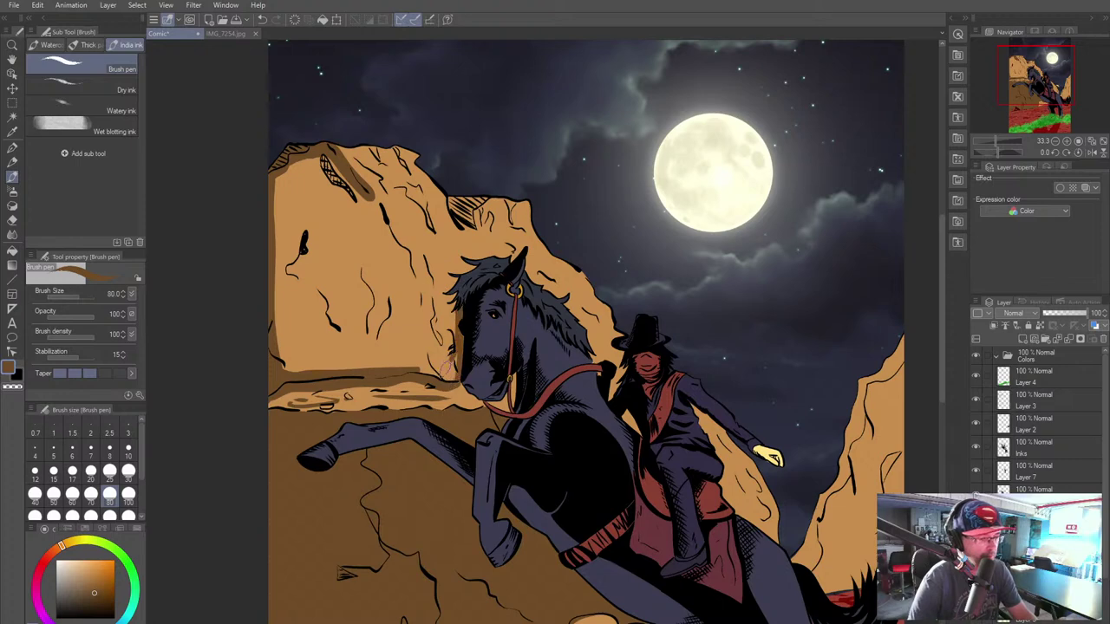
drag(447, 371, 288, 370)
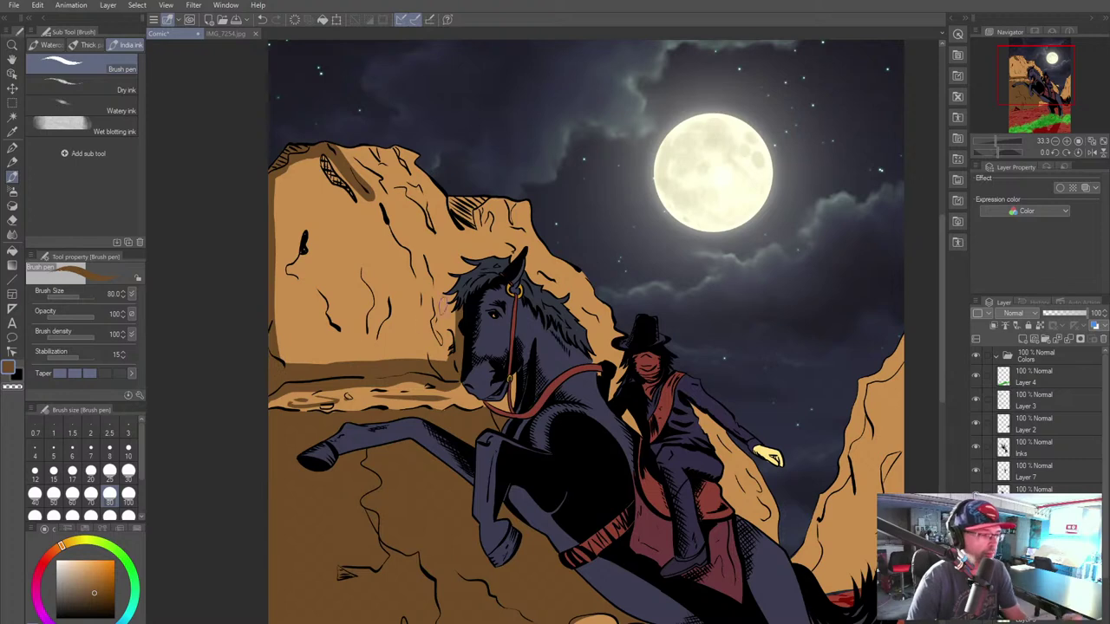
drag(345, 156, 352, 156)
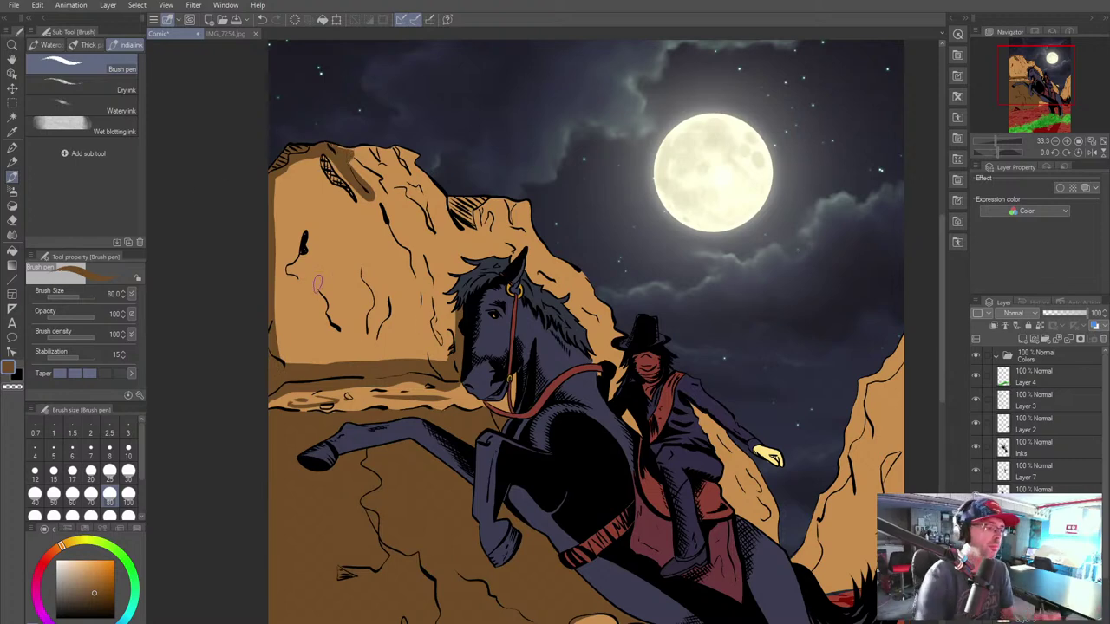
Step: Reduce the Brush pen to 17 and add fine brown shadows along the cliff's summit and the hatched notch of the lower peak
scroll(563, 260, up, 2)
drag(520, 260, 579, 435)
scroll(270, 276, up, 1)
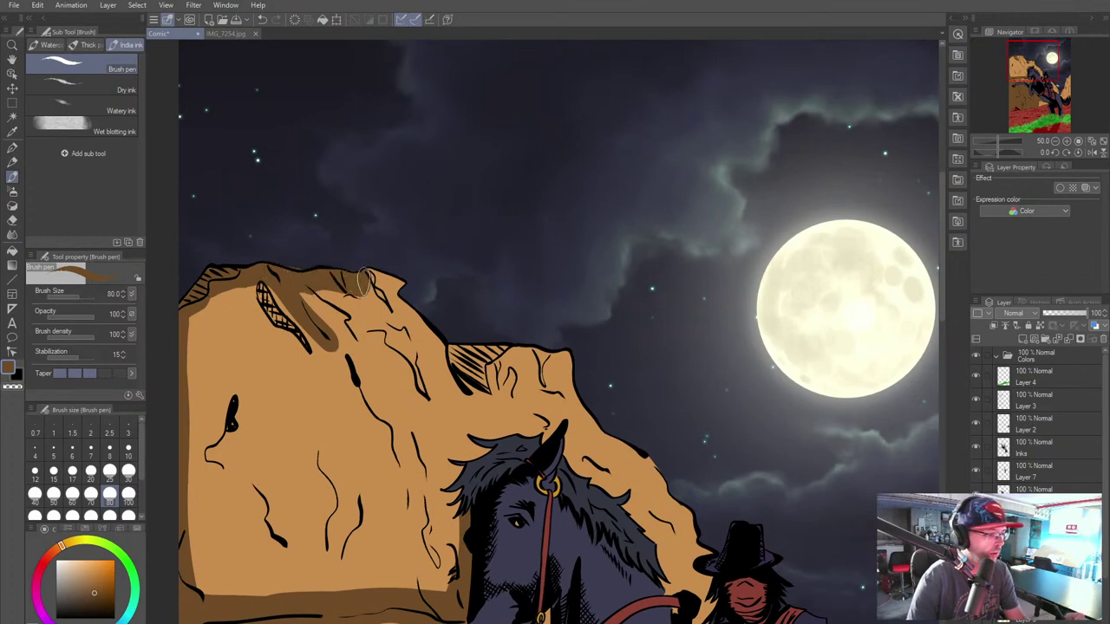
key(bracketleft)
key(bracketleft)
key(bracketleft)
key(bracketleft)
key(bracketleft)
key(bracketleft)
key(bracketleft)
key(bracketleft)
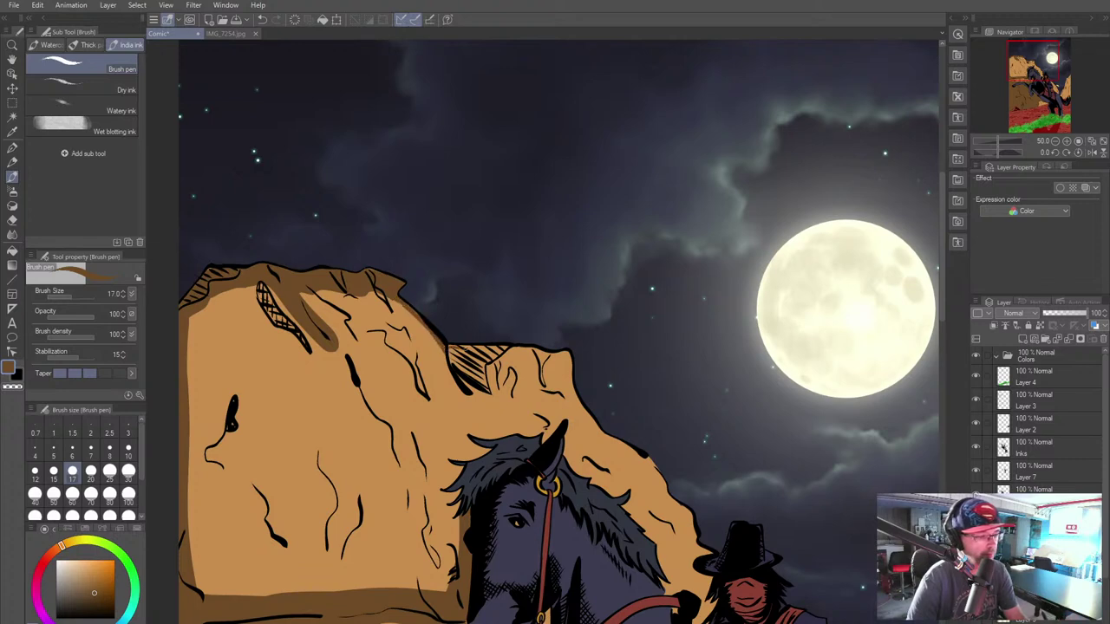
drag(458, 348, 522, 352)
Step: Enlarge the Brush pen to 70 and paint a brown shadow from the lower peak's top down the sloping ridge to the rider's hat
click(90, 493)
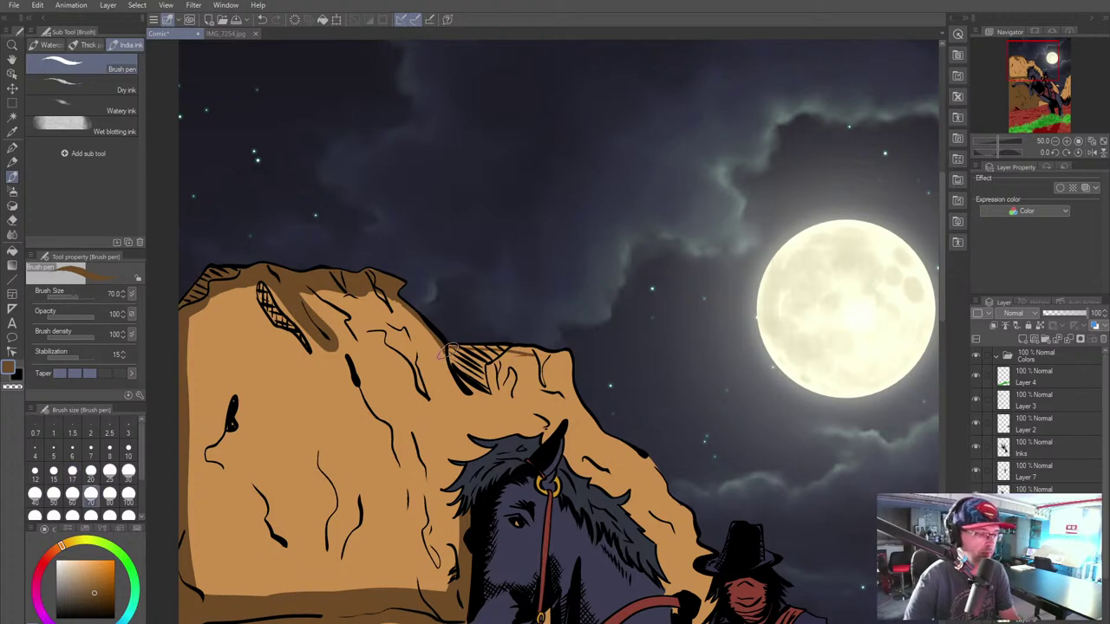
drag(501, 353, 554, 358)
mouse_move(560, 356)
mouse_down()
mouse_move(598, 438)
mouse_move(640, 460)
mouse_move(598, 438)
mouse_move(652, 477)
mouse_move(690, 541)
mouse_up()
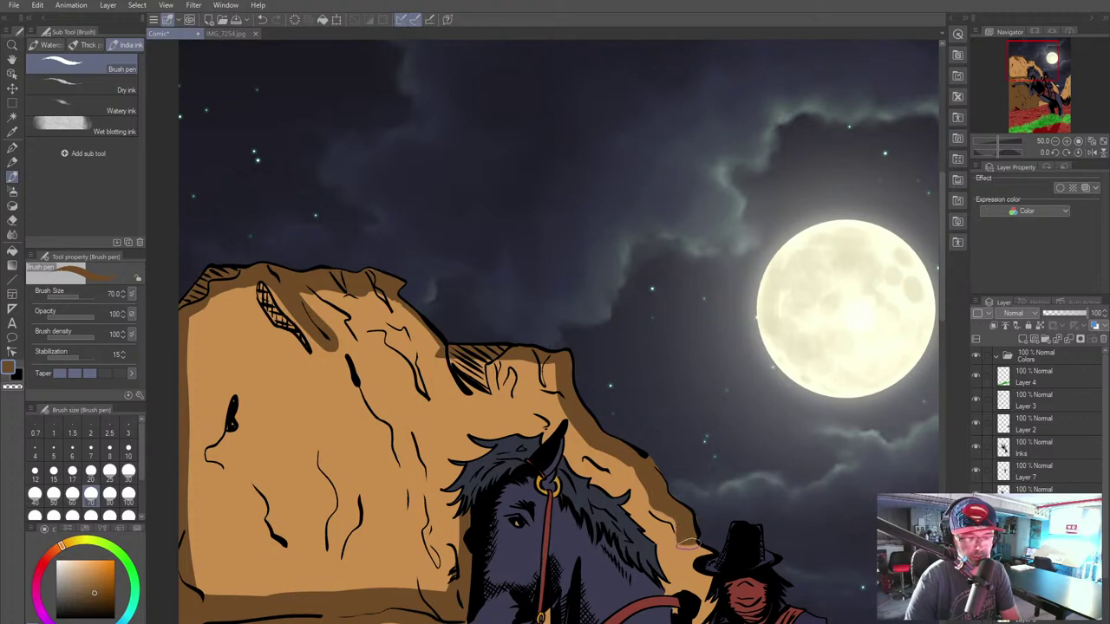
Step: Continue the brown ridge shadow beside the rider's hat and below the outstretched arm down to the horse's back, and undo the last stroke
mouse_move(548, 534)
mouse_down()
mouse_move(374, 296)
mouse_move(390, 295)
mouse_up()
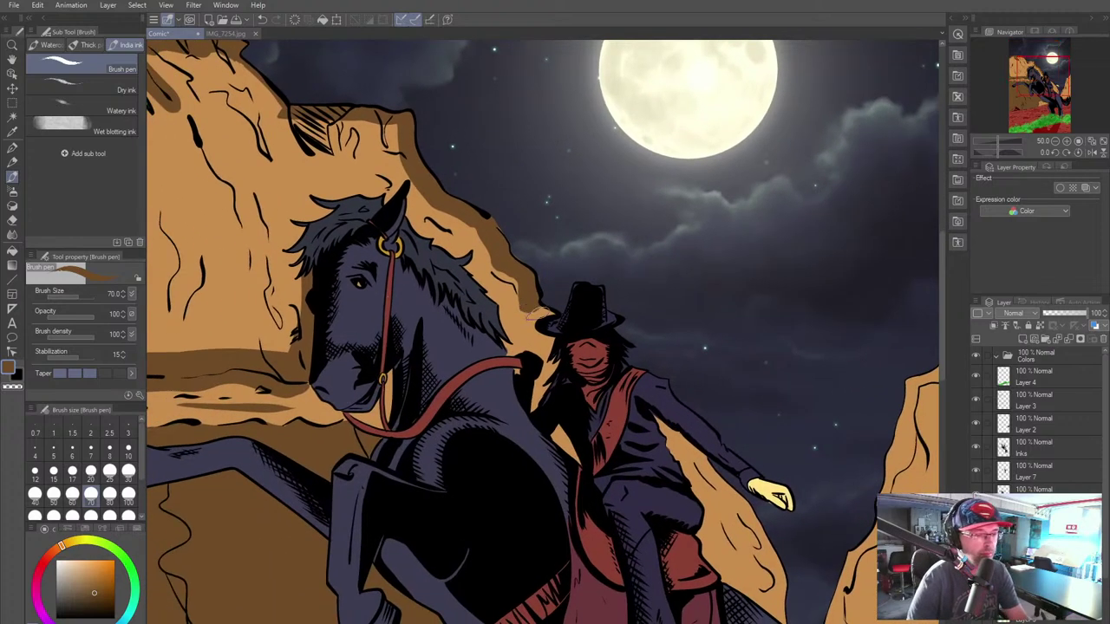
drag(534, 314, 549, 350)
drag(660, 425, 730, 500)
mouse_move(639, 497)
mouse_down()
mouse_move(537, 404)
mouse_move(475, 301)
mouse_move(513, 331)
mouse_move(535, 369)
mouse_move(544, 403)
mouse_move(536, 433)
mouse_up()
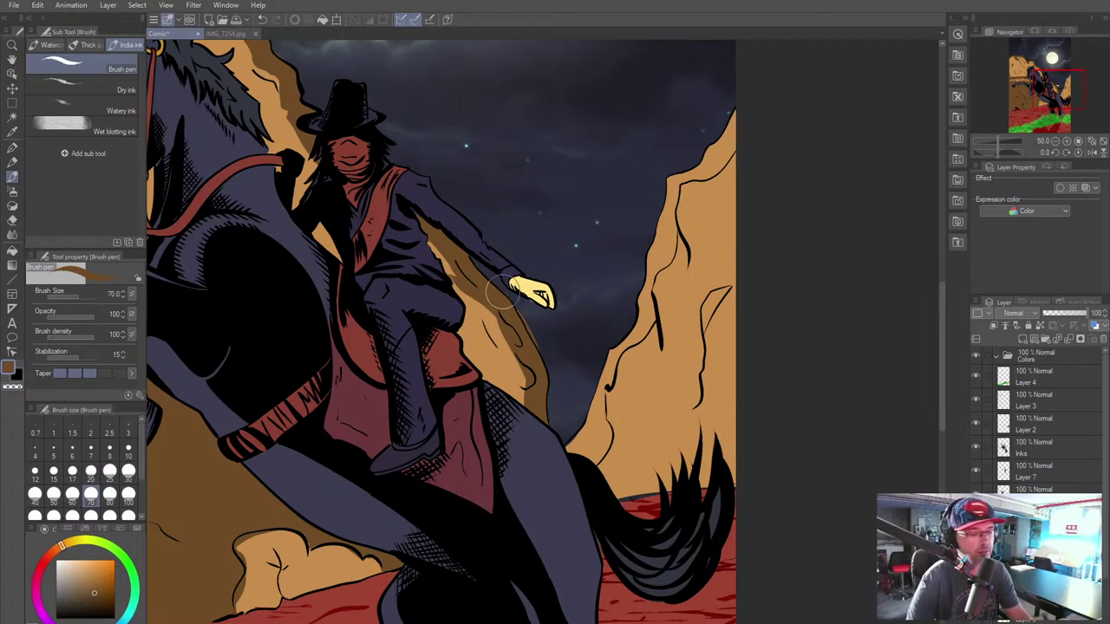
key(ctrl+z)
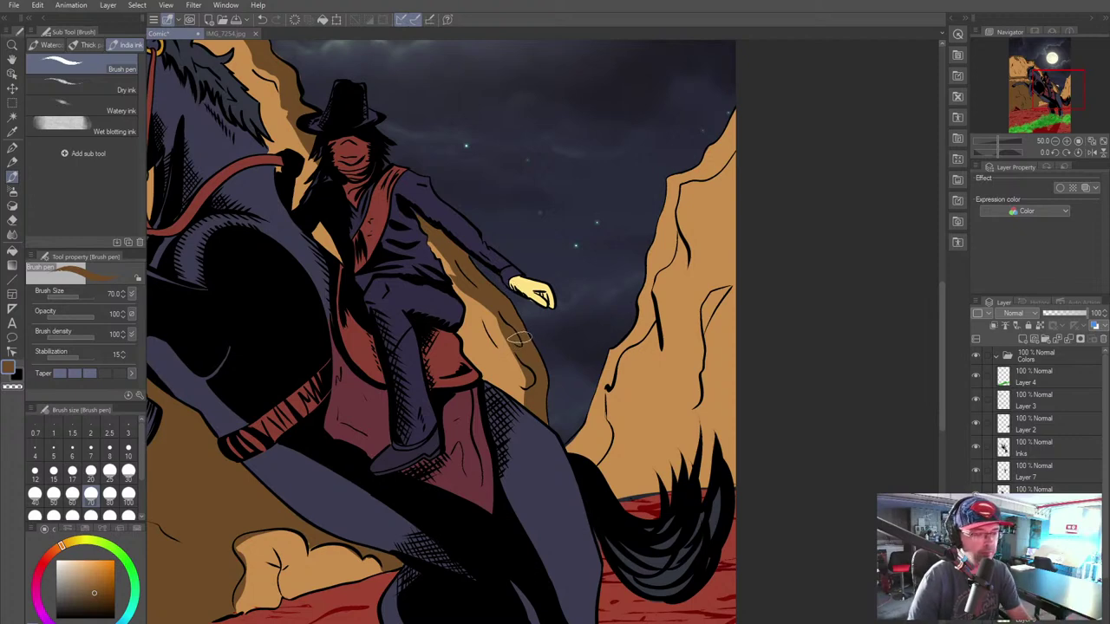
Step: Paint the rock strip behind the rider dark brown with the size 70 Brush pen and add a shadow stroke beside the horse's muzzle
mouse_move(440, 261)
mouse_down()
mouse_move(475, 312)
mouse_move(446, 301)
mouse_move(496, 393)
mouse_move(456, 295)
mouse_move(517, 400)
mouse_move(493, 321)
mouse_move(507, 380)
mouse_up()
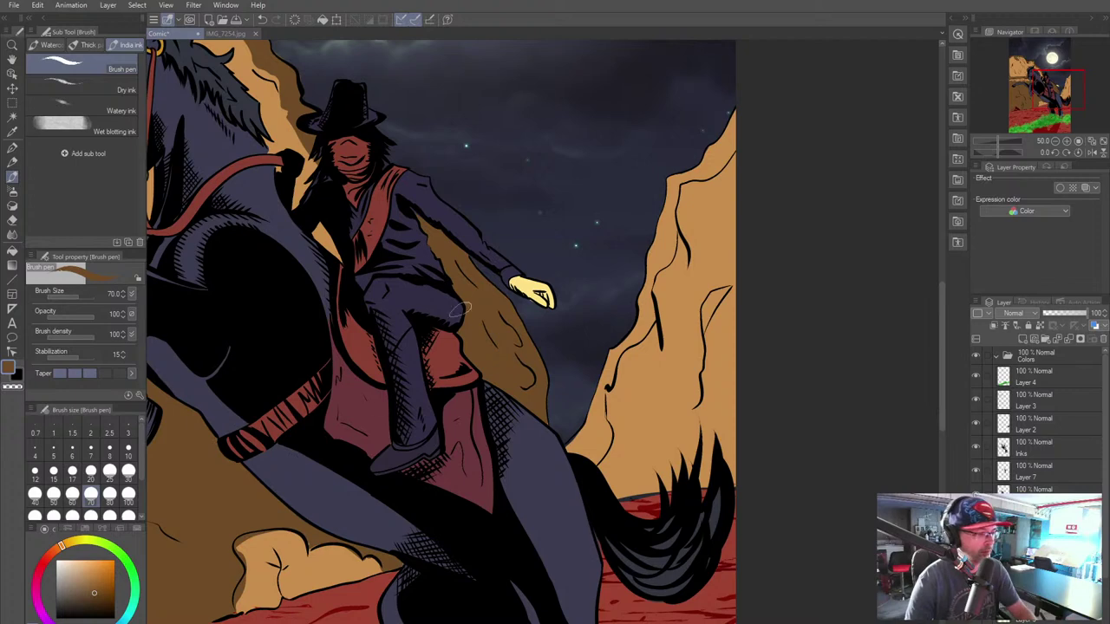
mouse_move(255, 358)
mouse_down()
mouse_move(595, 547)
mouse_move(592, 518)
mouse_up()
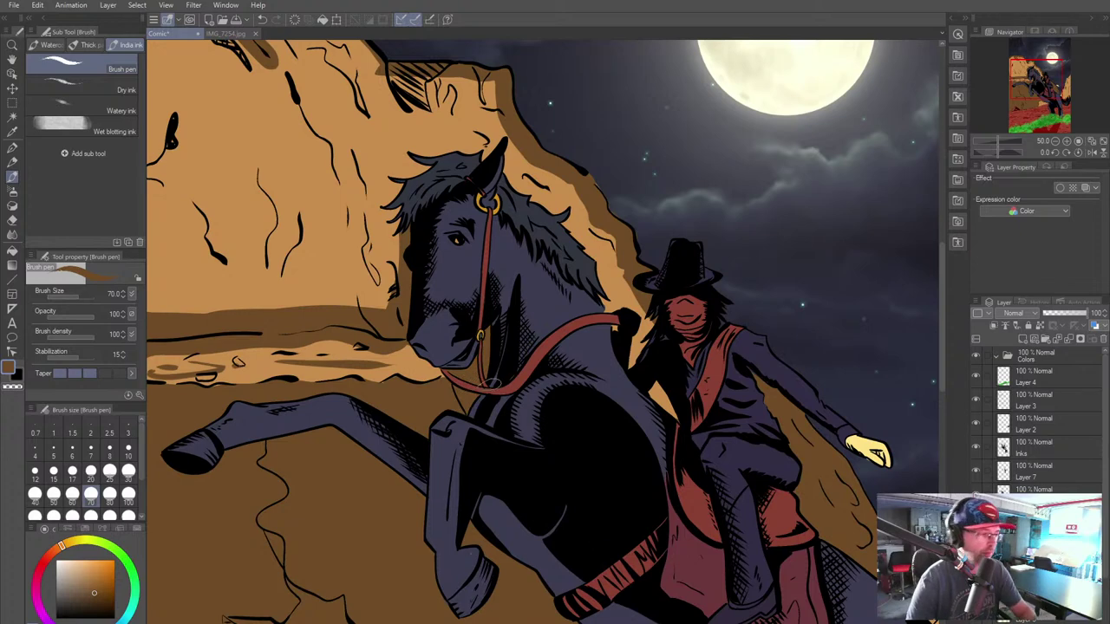
drag(390, 273, 302, 286)
key(g)
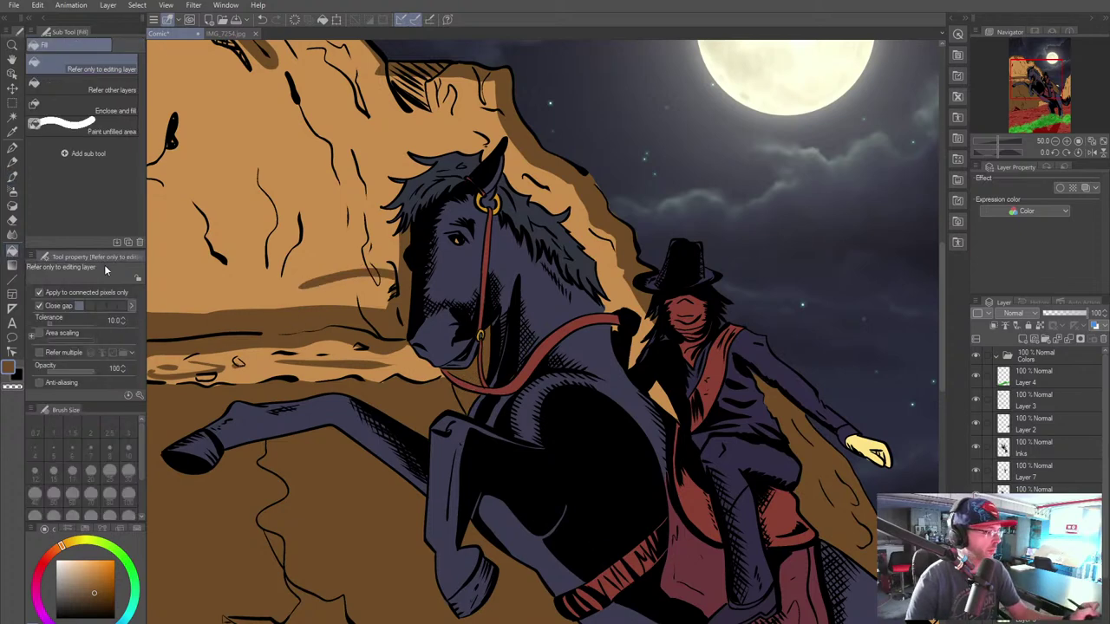
click(174, 344)
drag(208, 345, 352, 429)
key(ctrl+z)
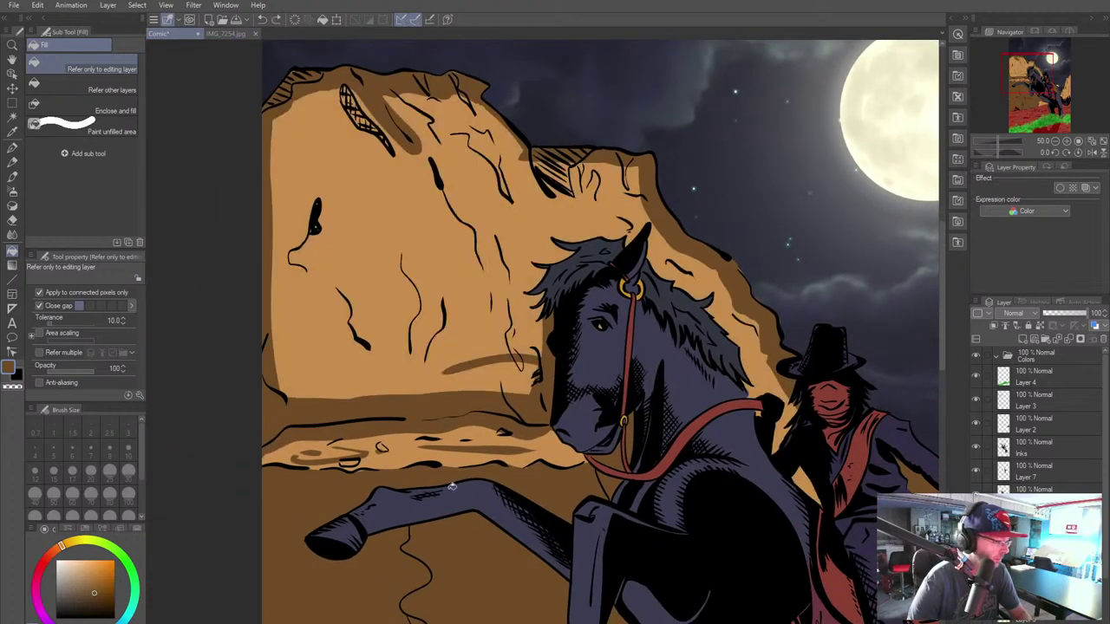
Step: Fill the large cliff behind the horse with the dark brown shading color
click(13, 178)
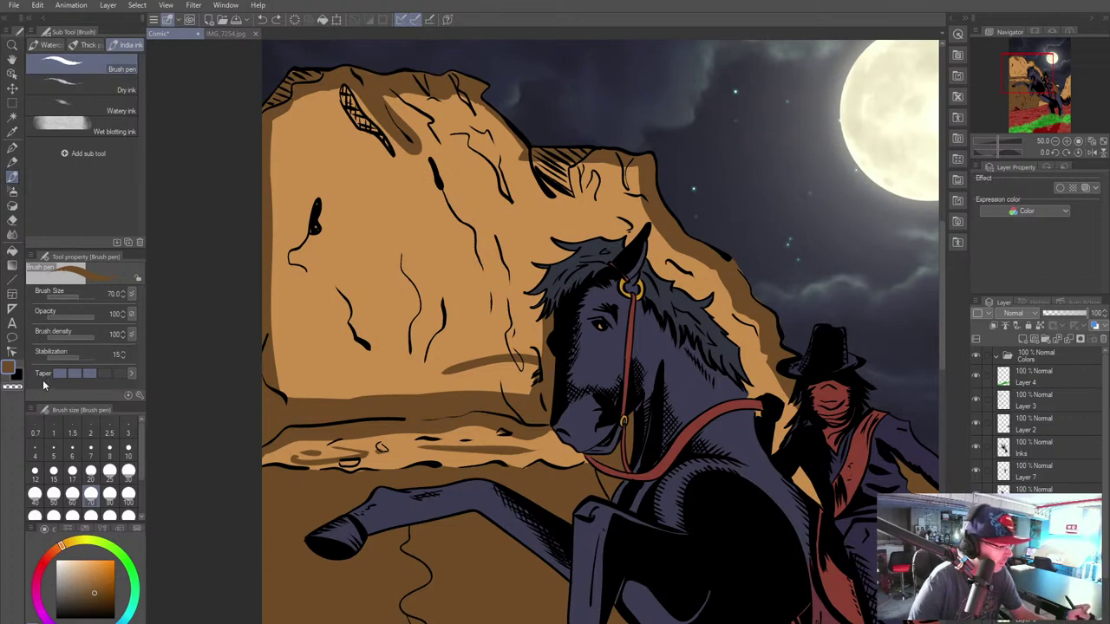
click(13, 147)
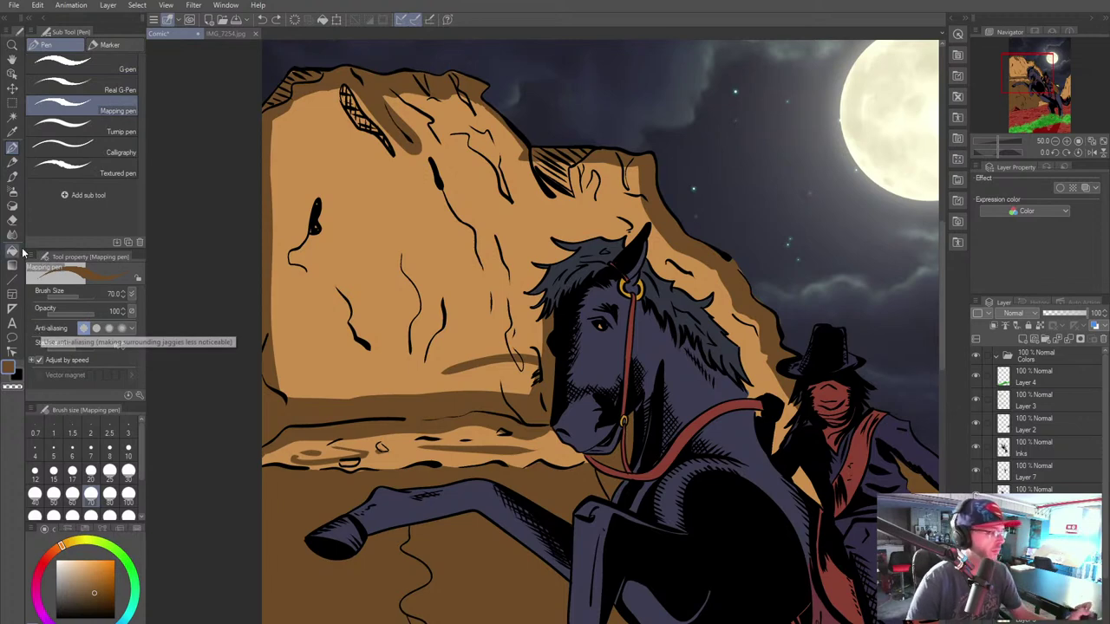
click(12, 251)
click(378, 300)
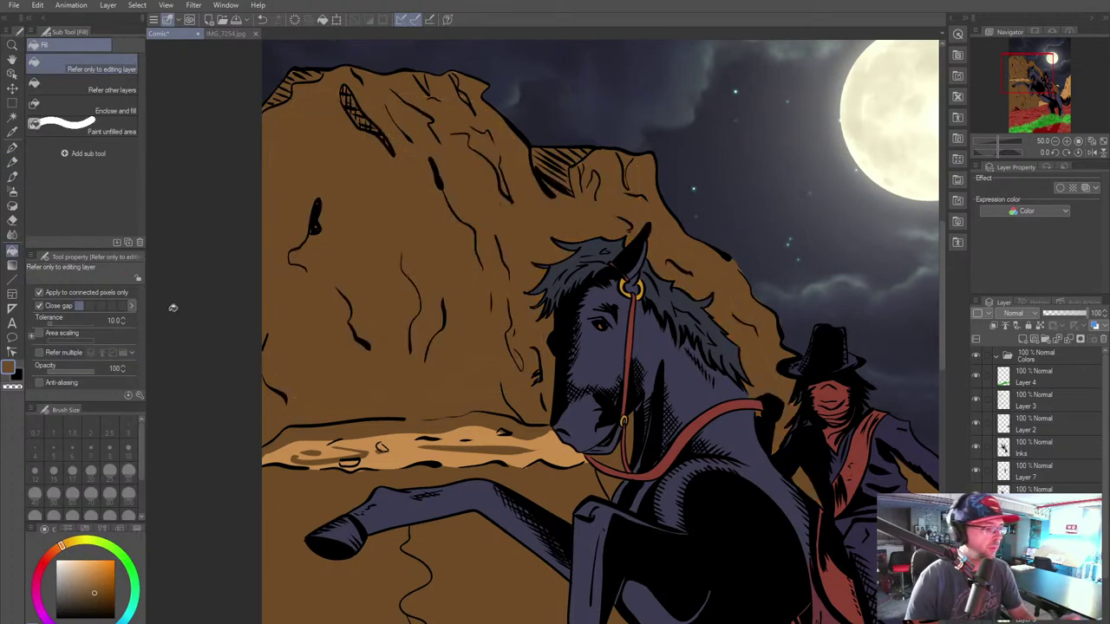
Step: Paint the whole cliff behind the horse's tail dark brown with the size 70 Mapping pen
click(12, 149)
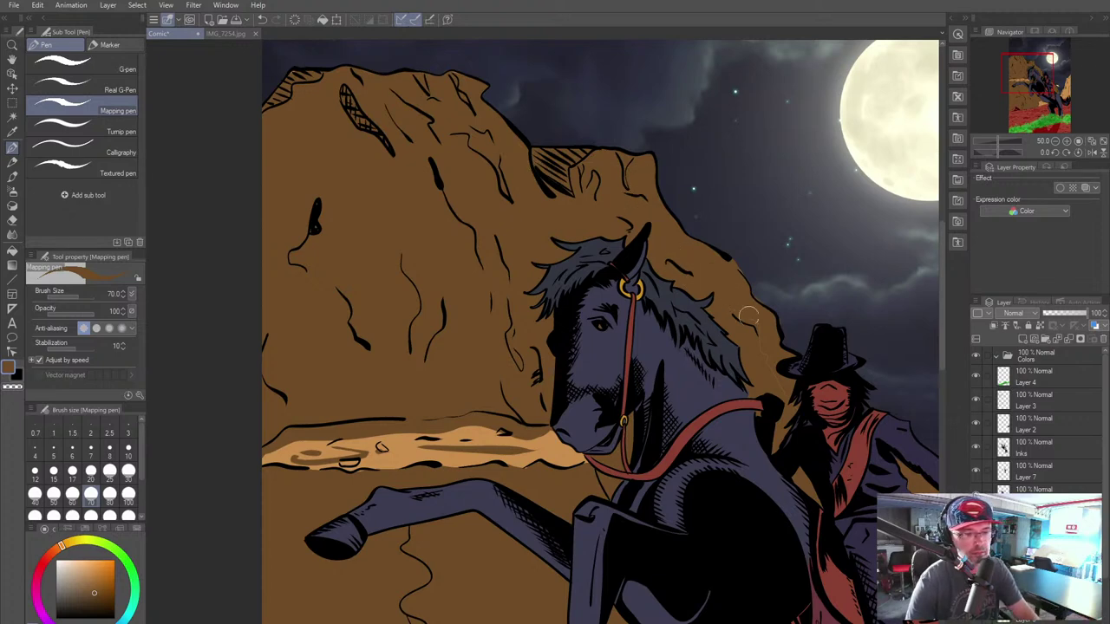
mouse_move(626, 508)
mouse_down()
mouse_move(407, 339)
mouse_move(422, 319)
mouse_up()
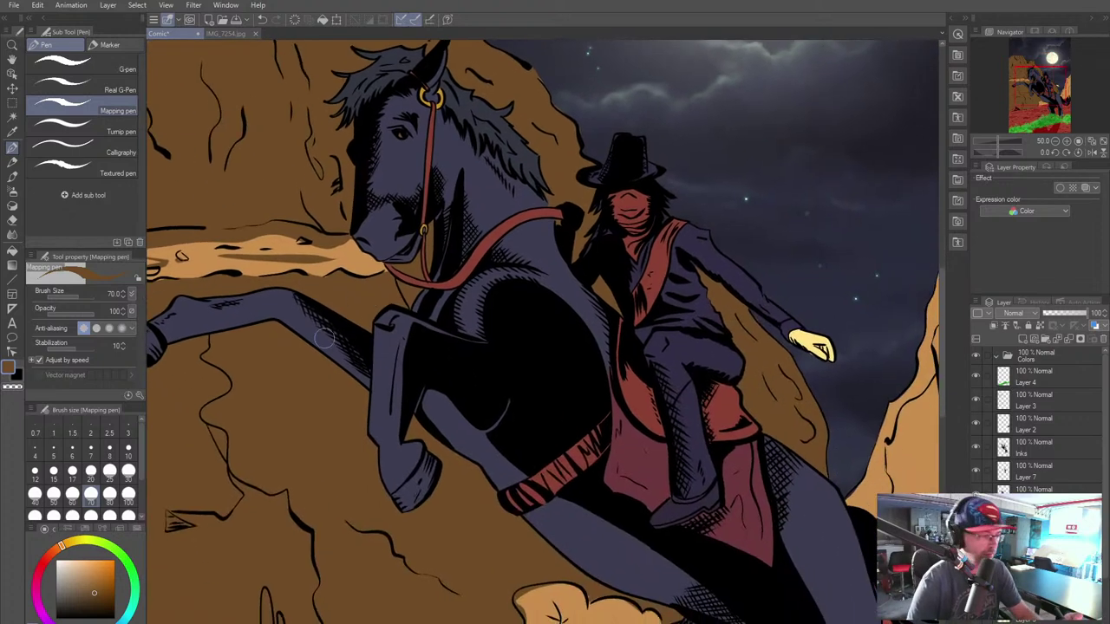
mouse_move(494, 456)
mouse_down()
mouse_move(396, 391)
mouse_move(317, 372)
mouse_up()
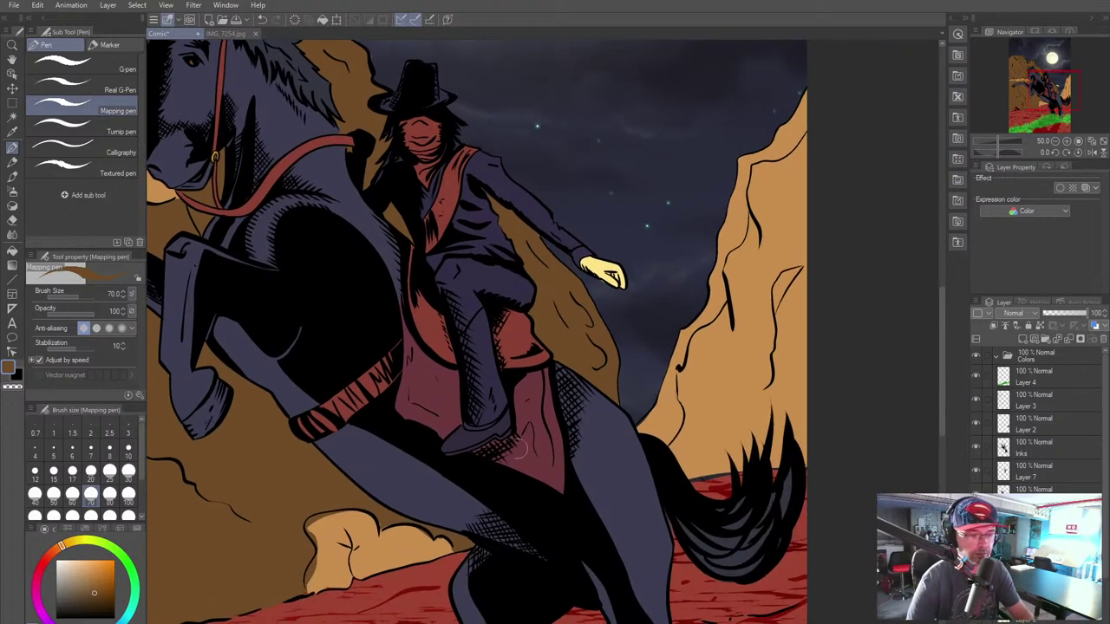
mouse_move(521, 447)
mouse_down()
mouse_move(340, 361)
mouse_move(290, 359)
mouse_up()
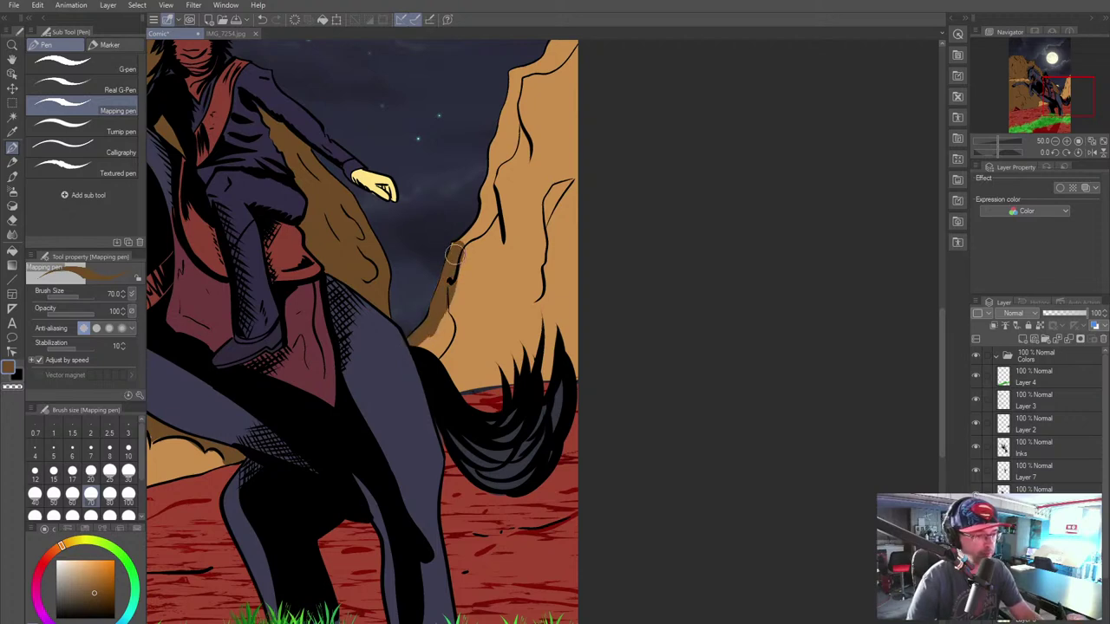
mouse_move(457, 247)
mouse_down()
mouse_move(486, 206)
mouse_move(515, 74)
mouse_move(559, 52)
mouse_move(471, 276)
mouse_move(510, 235)
mouse_move(509, 366)
mouse_move(492, 336)
mouse_move(515, 493)
mouse_move(514, 335)
mouse_move(517, 444)
mouse_move(495, 538)
mouse_up()
mouse_move(395, 588)
mouse_down()
mouse_move(360, 560)
mouse_move(371, 540)
mouse_move(365, 556)
mouse_move(404, 593)
mouse_move(516, 577)
mouse_move(412, 574)
mouse_move(380, 530)
mouse_move(403, 570)
mouse_move(392, 575)
mouse_move(408, 581)
mouse_move(391, 524)
mouse_move(400, 506)
mouse_move(381, 521)
mouse_move(413, 461)
mouse_move(387, 537)
mouse_move(437, 428)
mouse_move(390, 531)
mouse_move(457, 349)
mouse_move(424, 458)
mouse_move(474, 277)
mouse_move(468, 350)
mouse_move(501, 269)
mouse_move(486, 388)
mouse_move(495, 364)
mouse_move(416, 510)
mouse_move(512, 273)
mouse_move(503, 433)
mouse_move(513, 532)
mouse_move(494, 447)
mouse_move(520, 535)
mouse_move(491, 546)
mouse_move(487, 537)
mouse_move(508, 569)
mouse_move(493, 444)
mouse_move(484, 525)
mouse_move(488, 408)
mouse_up()
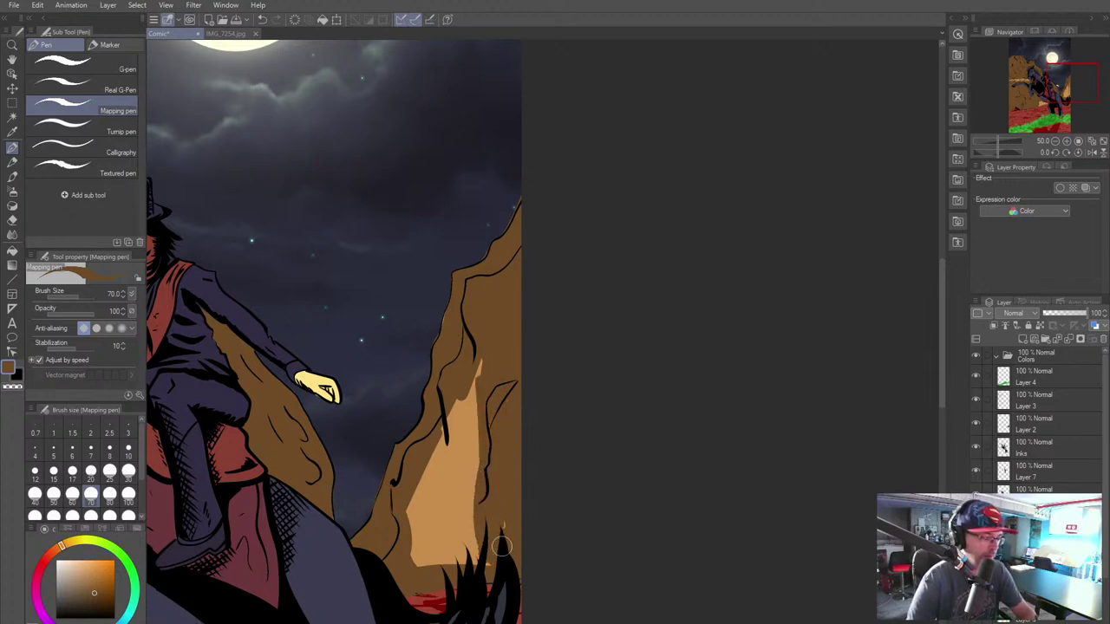
mouse_move(502, 545)
mouse_down()
mouse_move(451, 537)
mouse_move(487, 562)
mouse_move(406, 557)
mouse_move(435, 567)
mouse_move(414, 494)
mouse_move(445, 560)
mouse_move(417, 530)
mouse_move(468, 392)
mouse_move(429, 466)
mouse_move(460, 414)
mouse_move(436, 484)
mouse_move(460, 411)
mouse_move(439, 556)
mouse_move(476, 379)
mouse_move(451, 553)
mouse_move(472, 394)
mouse_move(476, 486)
mouse_move(449, 433)
mouse_up()
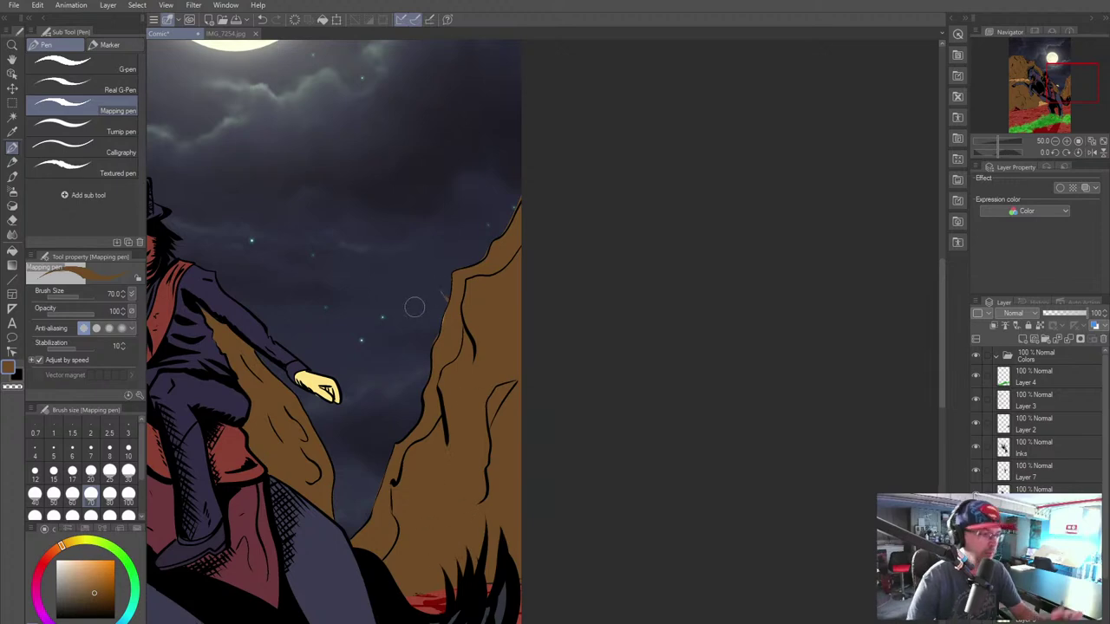
Step: Undo the stray brown stroke spilling into the sky beyond the edge of the cliff behind the tail
drag(502, 377, 720, 225)
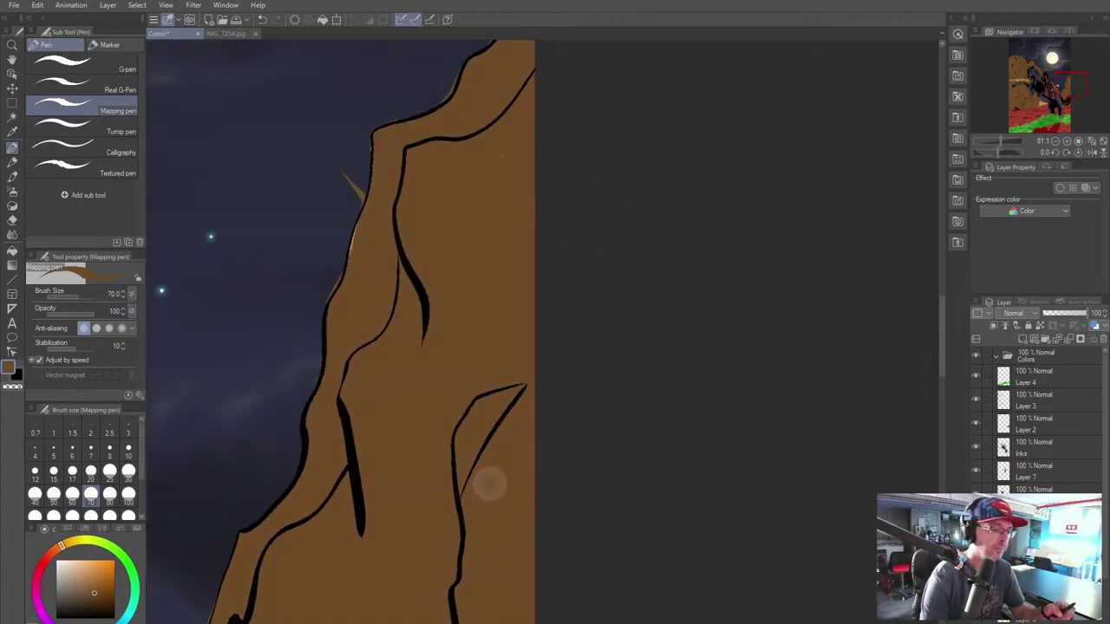
drag(526, 310, 625, 375)
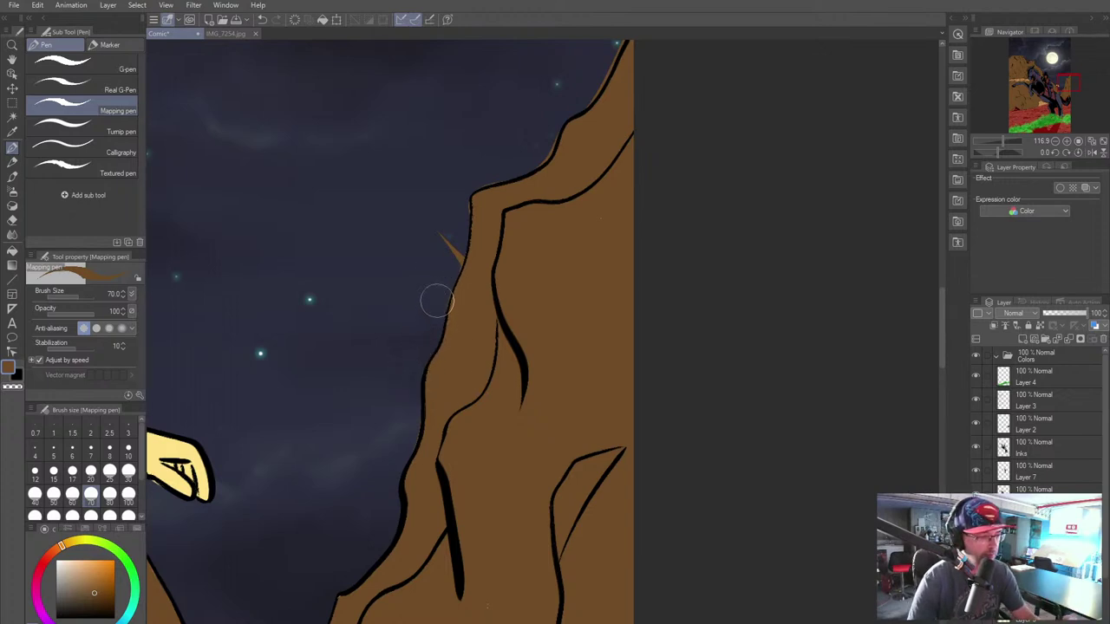
key(ctrl+z)
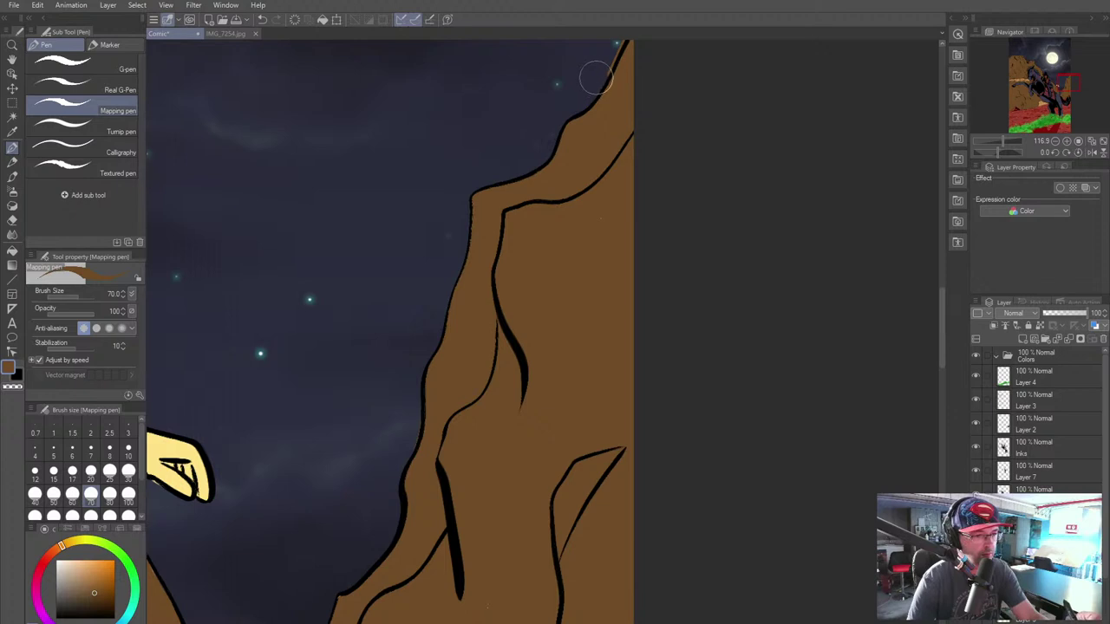
drag(526, 109, 376, 338)
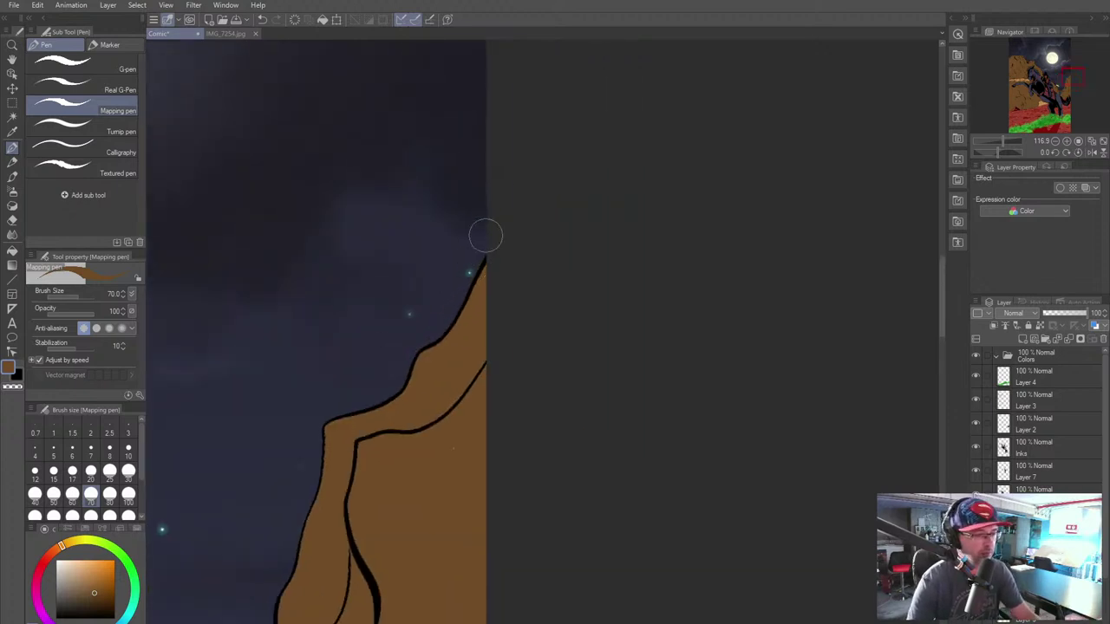
mouse_move(409, 393)
mouse_down()
mouse_move(351, 396)
mouse_move(621, 273)
mouse_move(530, 287)
mouse_up()
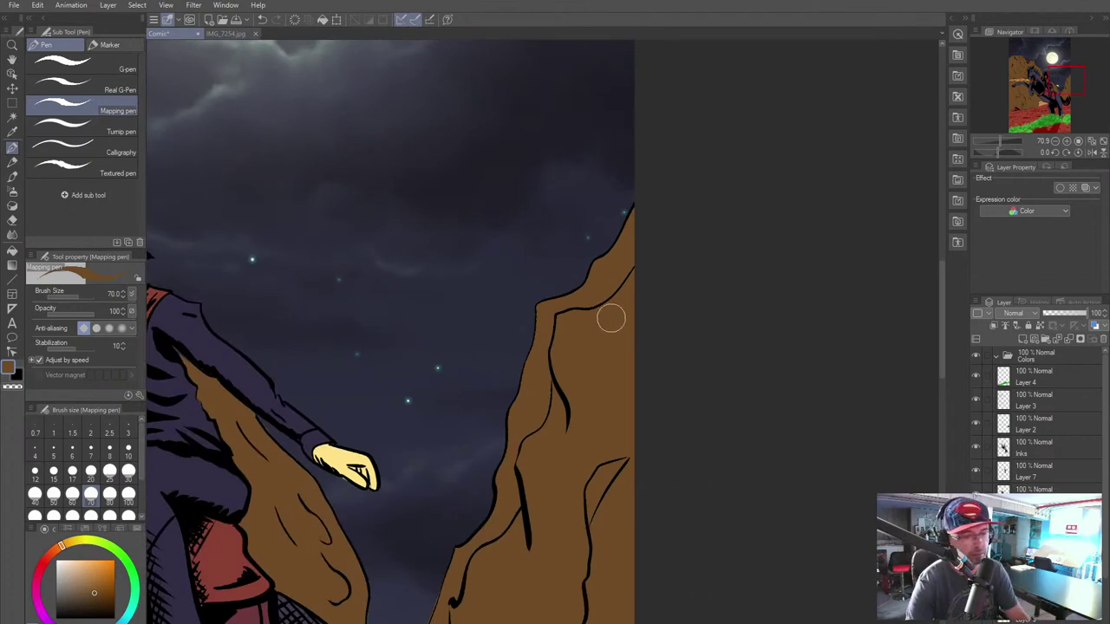
Step: Set the brown shading layer's blending mode to Overlay
scroll(538, 364, down, 1)
scroll(442, 329, down, 2)
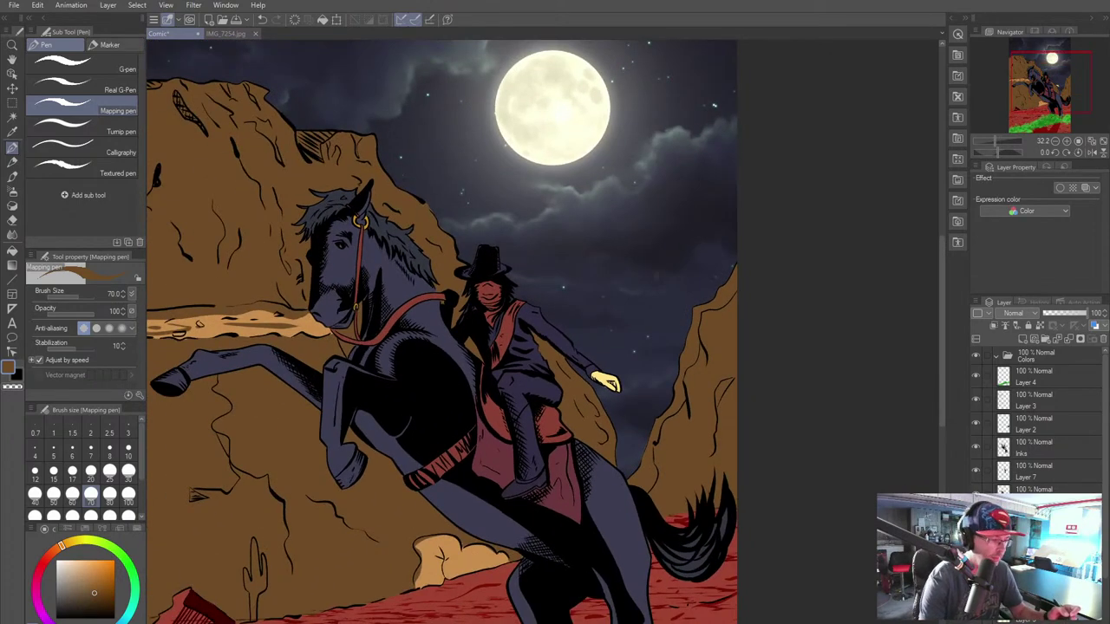
scroll(442, 330, down, 1)
drag(486, 347, 469, 299)
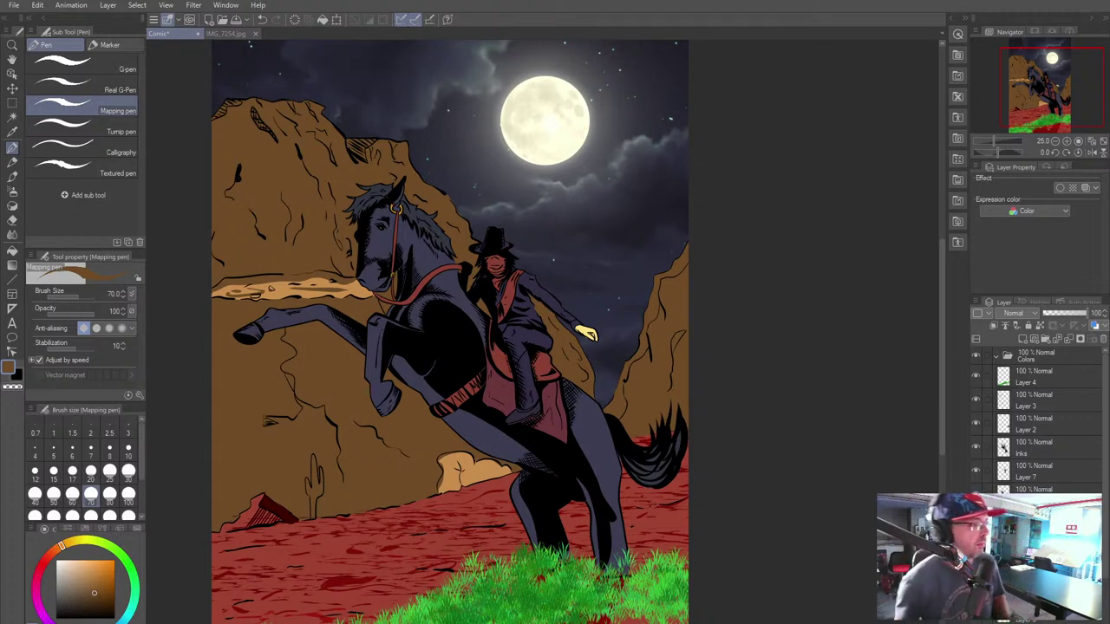
click(1009, 314)
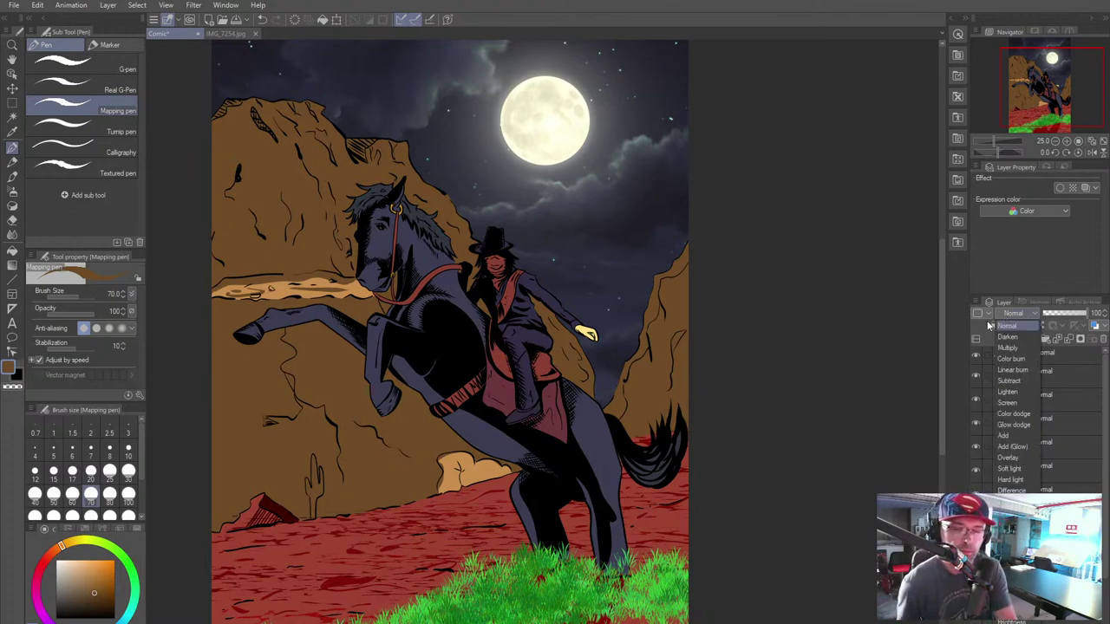
click(1006, 458)
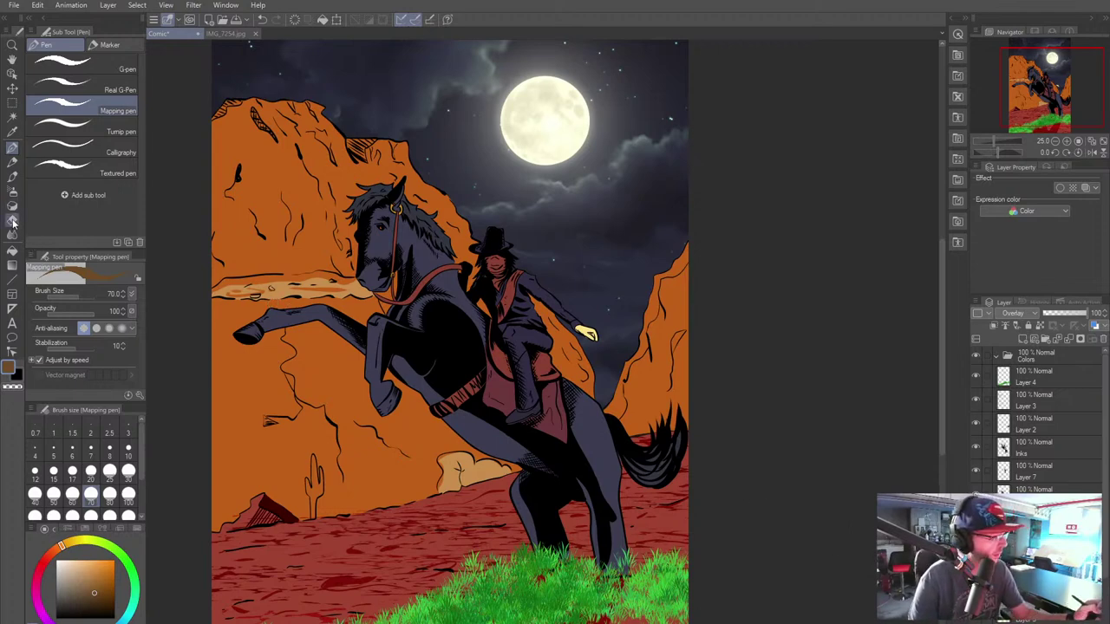
Step: Erase the shading down the moonlit upper face of the large cliff using the Soft eraser at size 250
click(12, 219)
click(63, 84)
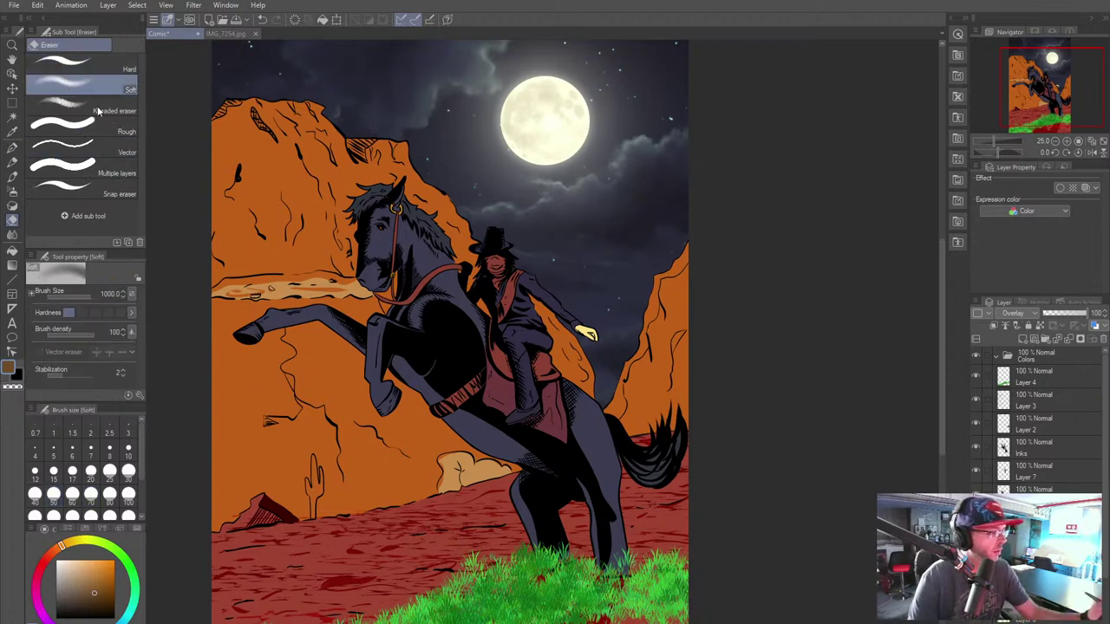
key(bracketleft)
key(bracketleft)
key(bracketleft)
key(bracketleft)
key(bracketleft)
key(bracketleft)
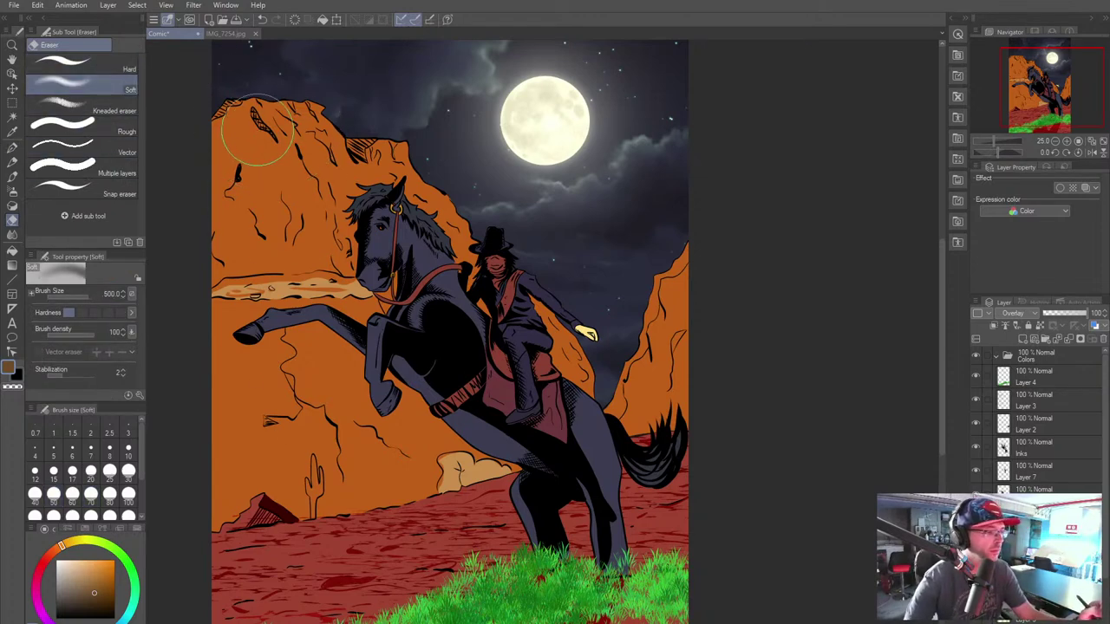
mouse_move(258, 94)
mouse_down()
mouse_move(296, 142)
mouse_move(267, 89)
mouse_move(318, 154)
mouse_move(281, 88)
mouse_move(320, 139)
mouse_move(299, 98)
mouse_move(328, 200)
mouse_move(309, 364)
mouse_move(292, 122)
mouse_move(344, 204)
mouse_up()
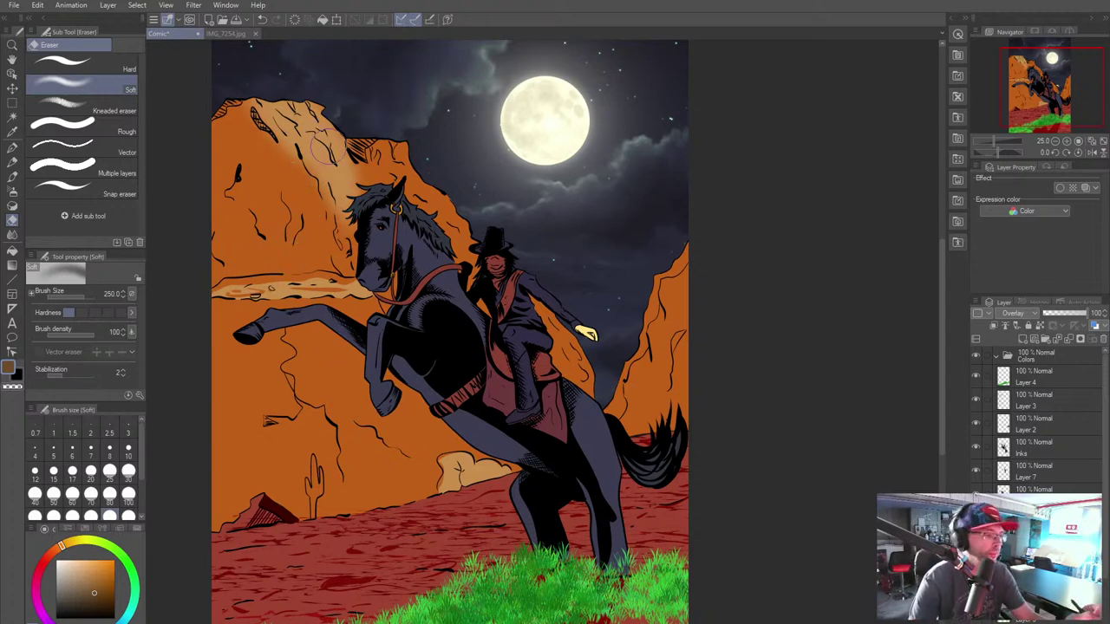
drag(339, 187, 362, 263)
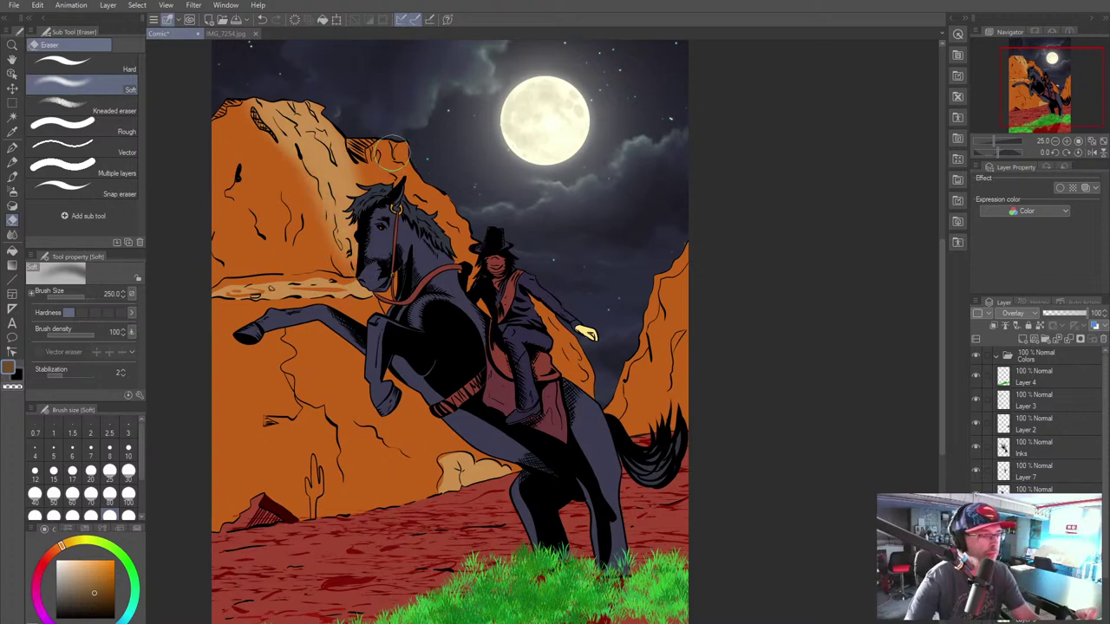
Step: Erase shading from the ridge behind the mane, the rock behind the rider and more of the upper cliff face with the Soft eraser at size 170
key(bracketleft)
key(bracketleft)
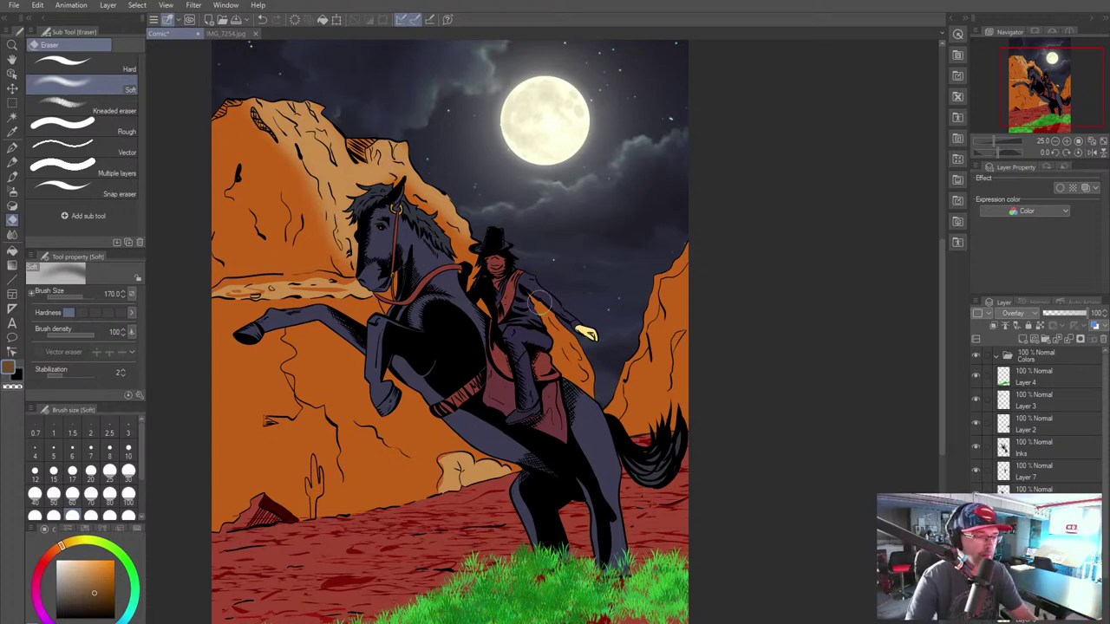
mouse_move(541, 301)
mouse_down()
mouse_move(561, 339)
mouse_move(551, 341)
mouse_move(542, 302)
mouse_move(591, 395)
mouse_up()
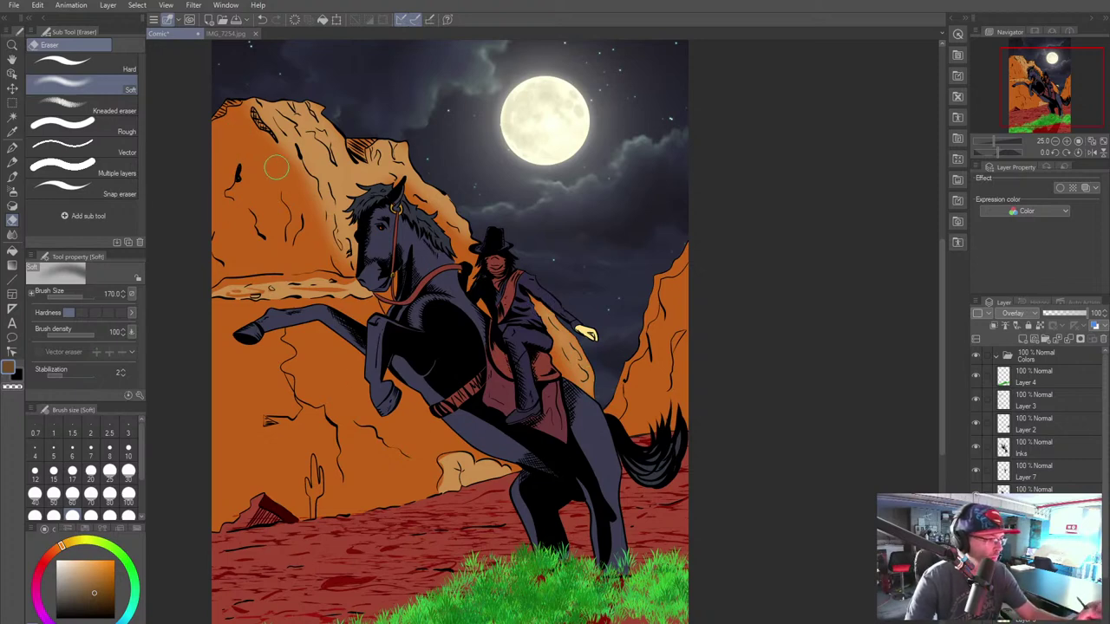
mouse_move(277, 168)
mouse_down()
mouse_move(300, 178)
mouse_move(330, 251)
mouse_move(313, 217)
mouse_up()
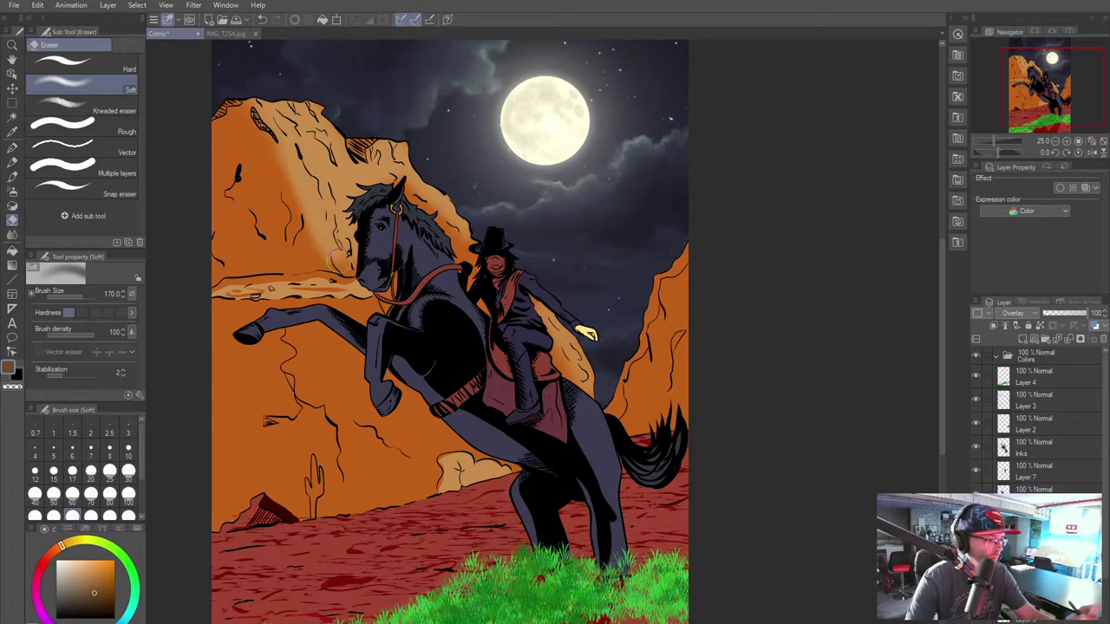
mouse_move(339, 259)
mouse_down()
mouse_move(312, 212)
mouse_move(317, 178)
mouse_move(303, 164)
mouse_move(313, 233)
mouse_move(313, 262)
mouse_move(311, 235)
mouse_move(302, 259)
mouse_move(336, 260)
mouse_up()
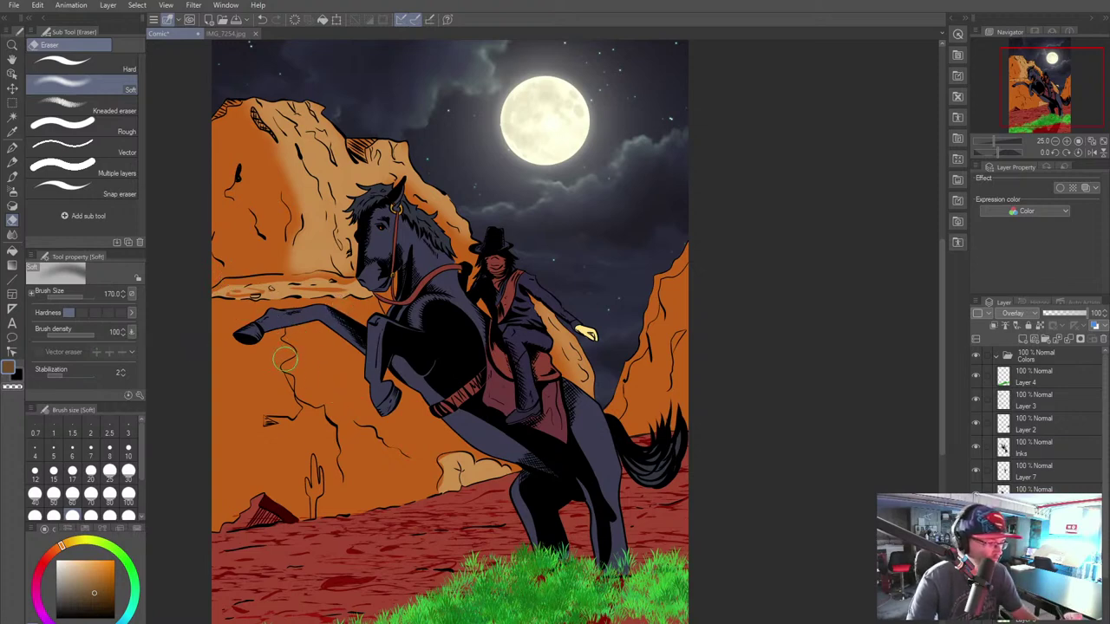
Step: Lighten the lower cliff beneath the horse's front legs and around the cactus, enlarging the Soft eraser to size 800 for a gradual fade
mouse_move(314, 338)
mouse_down()
mouse_move(356, 360)
mouse_move(321, 338)
mouse_move(300, 346)
mouse_move(306, 368)
mouse_move(294, 369)
mouse_move(314, 399)
mouse_move(306, 372)
mouse_move(334, 404)
mouse_move(344, 364)
mouse_move(323, 351)
mouse_move(343, 432)
mouse_up()
key(bracketright)
key(bracketright)
key(bracketright)
key(bracketright)
key(bracketright)
key(bracketright)
key(bracketright)
key(bracketright)
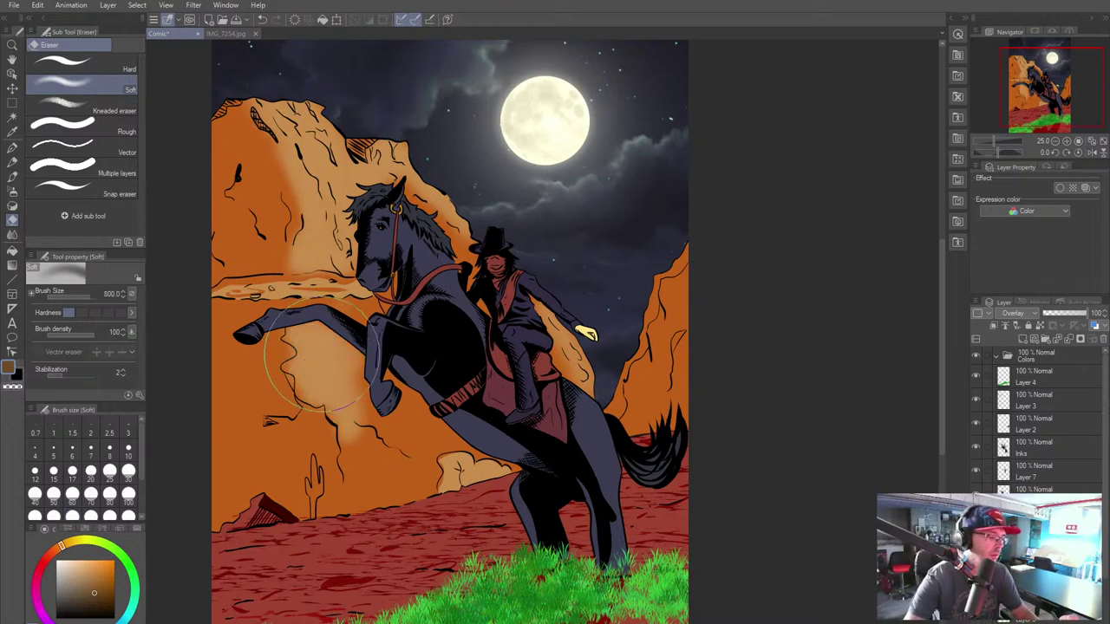
mouse_move(323, 356)
mouse_down()
mouse_move(373, 430)
mouse_move(355, 423)
mouse_move(329, 359)
mouse_move(425, 478)
mouse_move(337, 366)
mouse_up()
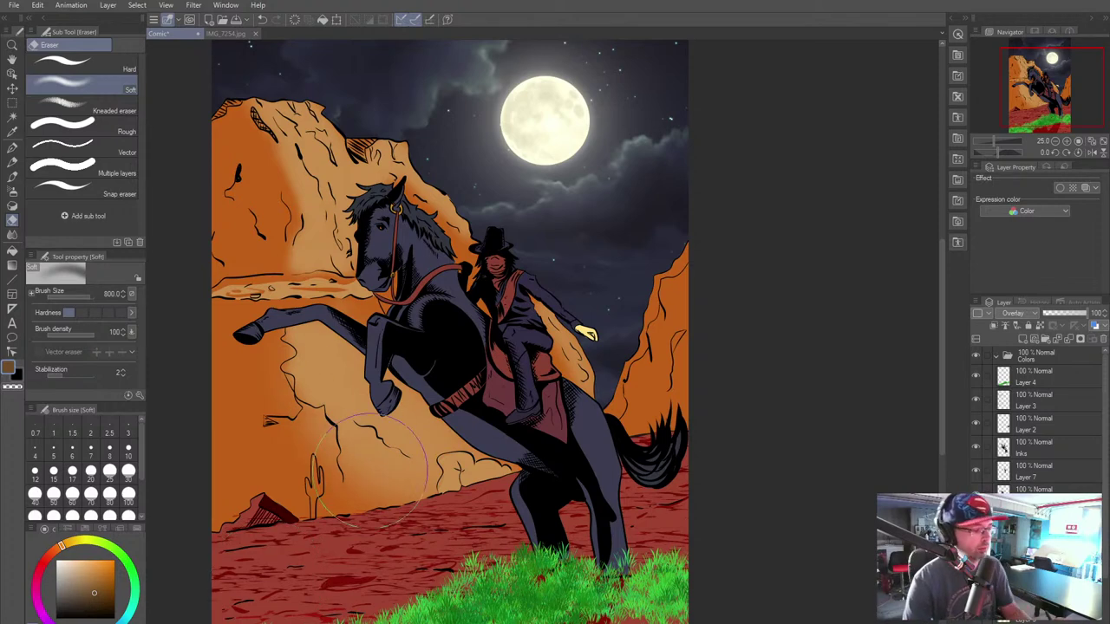
mouse_move(313, 492)
mouse_down()
mouse_move(262, 507)
mouse_move(300, 488)
mouse_move(302, 508)
mouse_move(283, 498)
mouse_move(275, 472)
mouse_move(298, 509)
mouse_move(304, 484)
mouse_move(196, 563)
mouse_up()
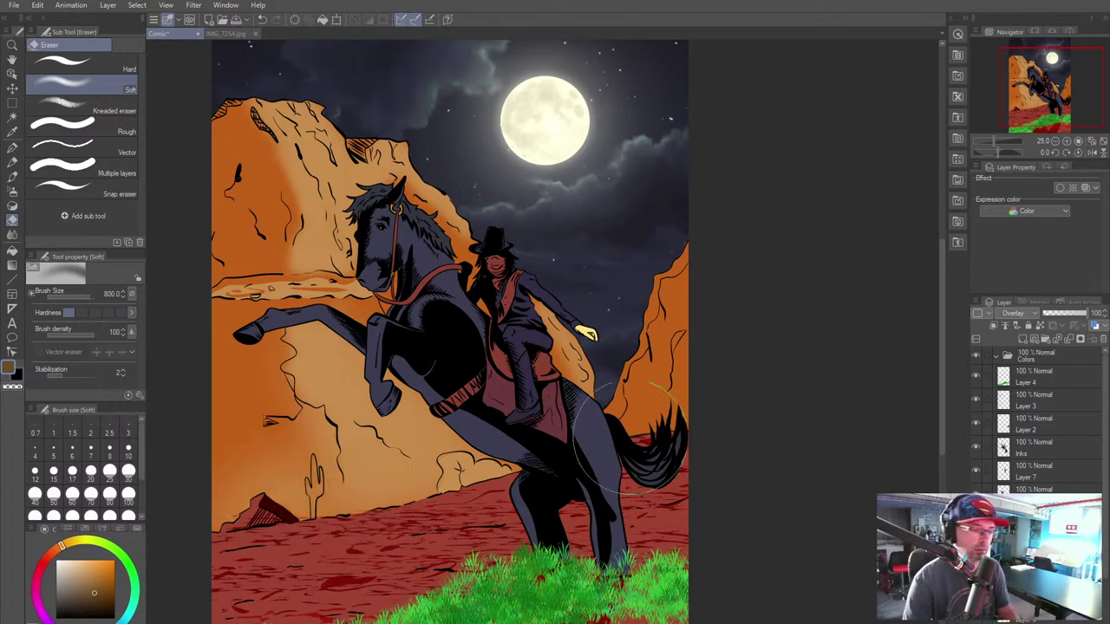
Step: Try erasing shading from the cliff behind the horse's tail with the Soft eraser at size 170, and undo it
key(bracketleft)
key(bracketleft)
key(bracketleft)
key(bracketleft)
key(bracketleft)
key(bracketleft)
key(bracketleft)
key(bracketleft)
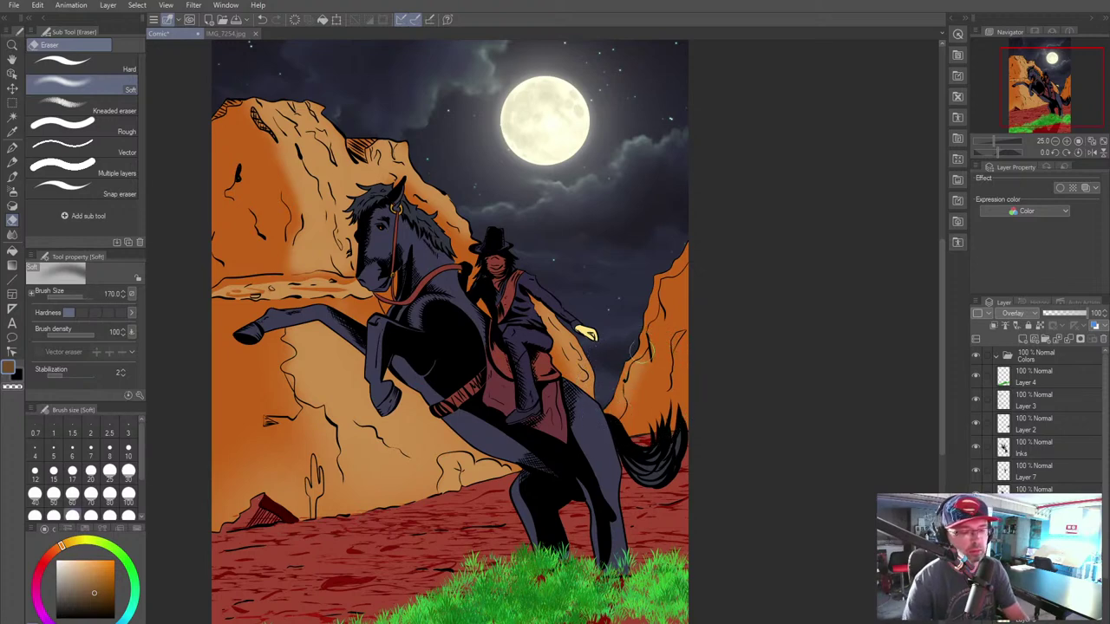
key(ctrl+z)
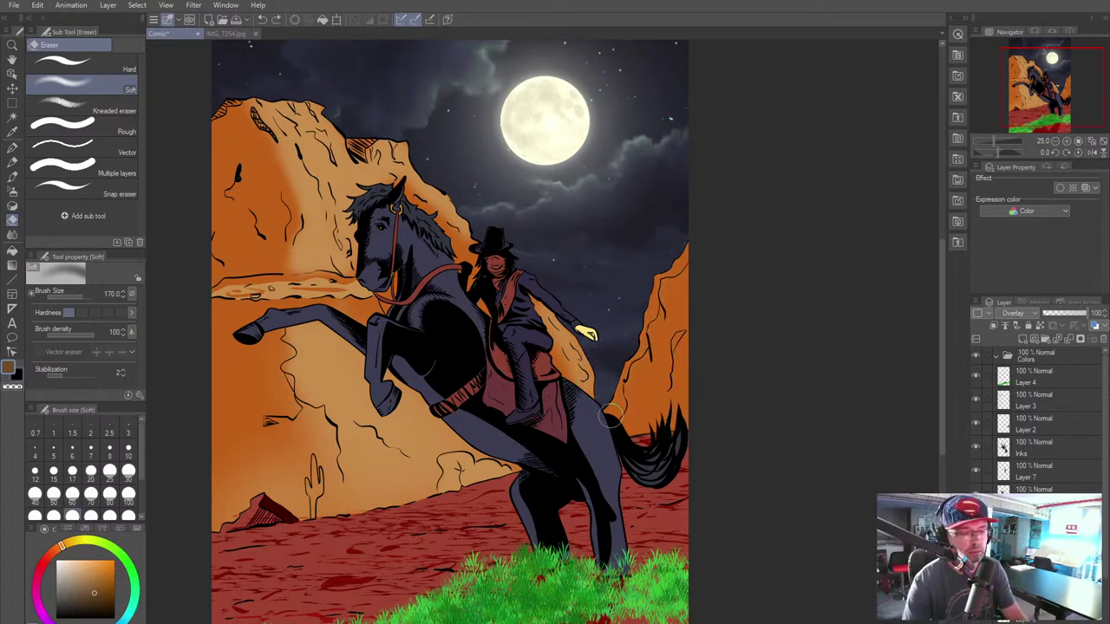
Step: Erase the shading along the sky-facing edge of the cliff behind the tail using the Soft eraser at size 40
scroll(649, 401, up, 2)
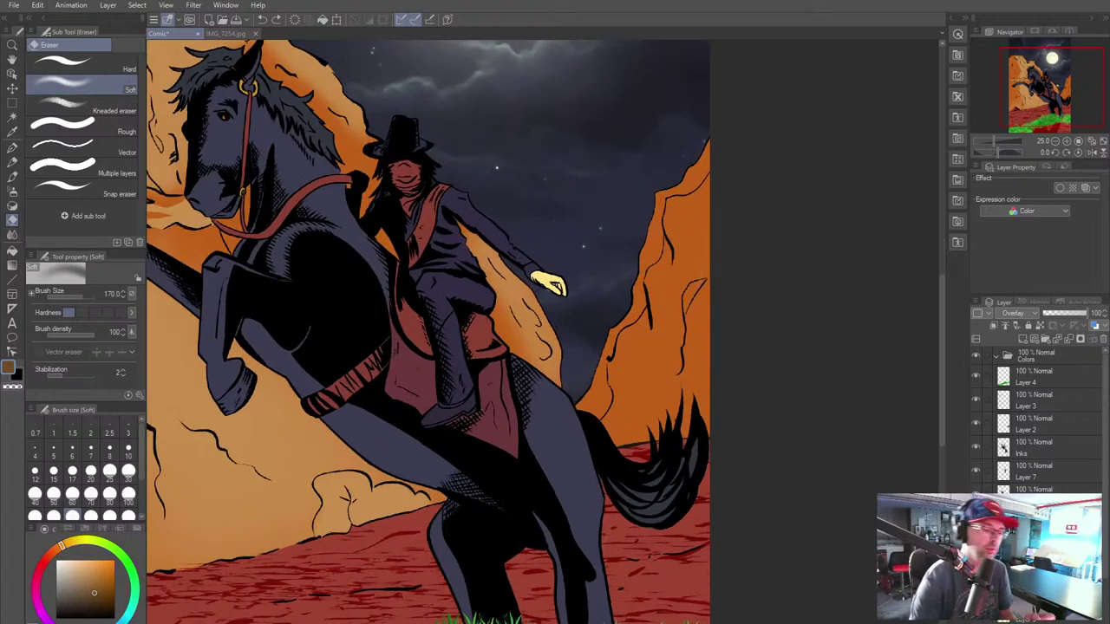
scroll(656, 423, up, 2)
mouse_move(546, 364)
mouse_down()
mouse_move(482, 341)
mouse_move(465, 370)
mouse_move(498, 347)
mouse_move(504, 369)
mouse_move(499, 287)
mouse_move(564, 182)
mouse_move(551, 221)
mouse_move(563, 157)
mouse_move(565, 181)
mouse_up()
key(bracketleft)
key(bracketleft)
key(bracketleft)
key(bracketleft)
key(bracketleft)
key(bracketleft)
key(bracketleft)
key(bracketleft)
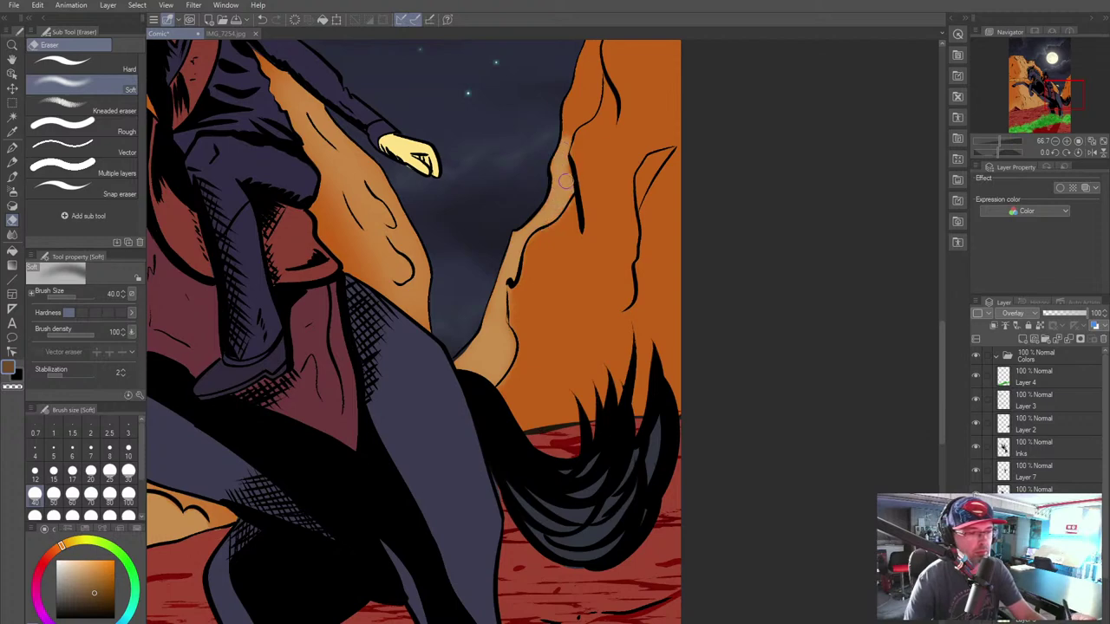
mouse_move(568, 141)
mouse_down()
mouse_move(573, 94)
mouse_move(503, 321)
mouse_move(529, 273)
mouse_move(520, 316)
mouse_move(515, 303)
mouse_move(539, 237)
mouse_move(613, 137)
mouse_move(571, 209)
mouse_move(588, 182)
mouse_move(590, 203)
mouse_move(542, 226)
mouse_move(611, 186)
mouse_move(555, 224)
mouse_up()
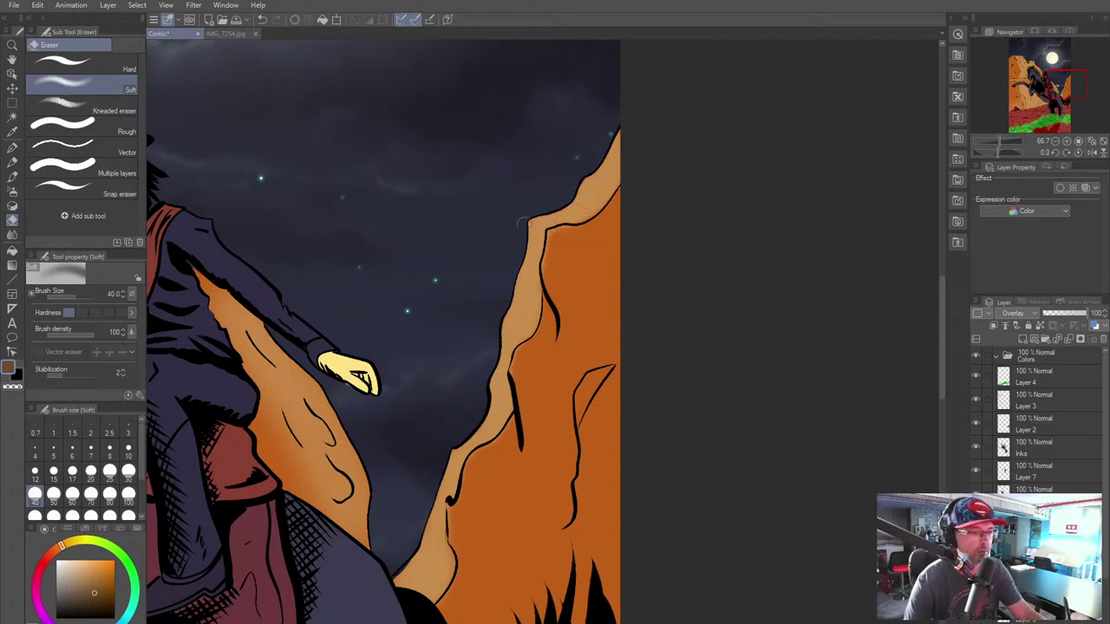
Step: Erase a soft highlight down the middle of the cliff behind the tail with the Soft eraser at size 70
scroll(550, 327, down, 4)
mouse_move(549, 328)
mouse_down()
mouse_move(724, 244)
mouse_move(716, 351)
mouse_up()
key(bracketright)
key(bracketright)
key(bracketright)
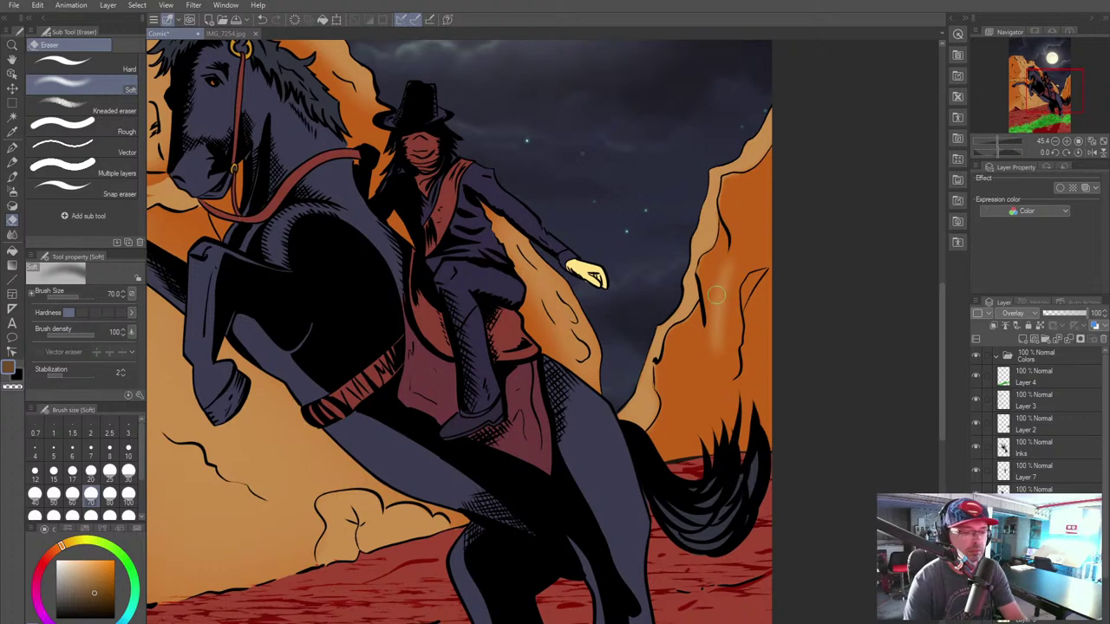
mouse_move(722, 312)
mouse_down()
mouse_move(731, 284)
mouse_move(726, 377)
mouse_move(739, 279)
mouse_move(729, 380)
mouse_move(735, 307)
mouse_up()
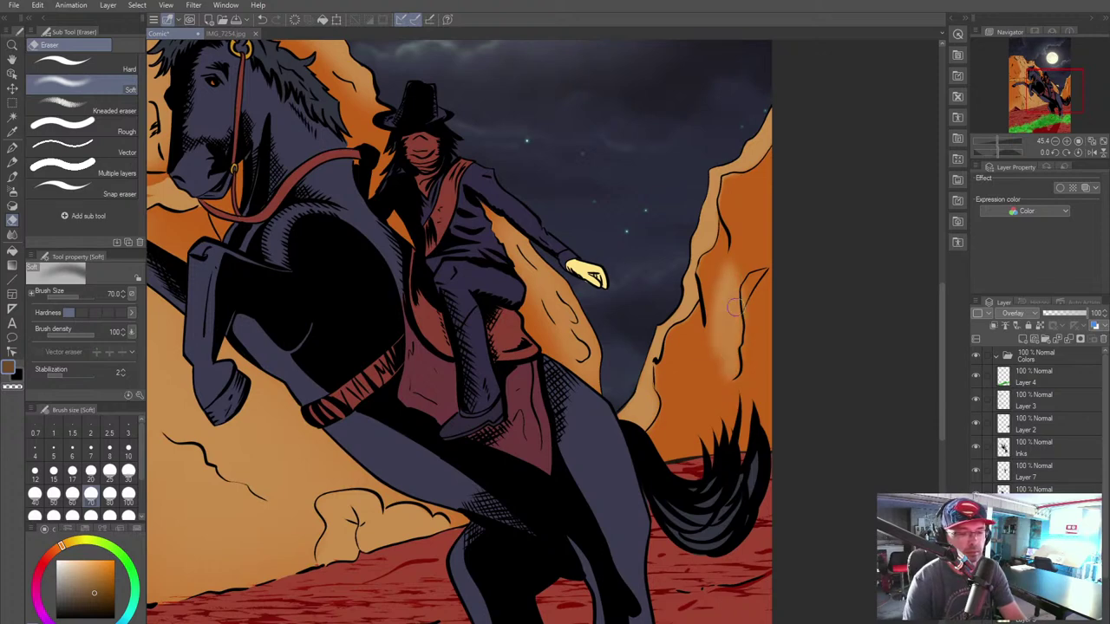
Step: Extend that cliff's highlight up toward its peak and down to the horse's tail, enlarging the Soft eraser to size 150
scroll(642, 550, down, 2)
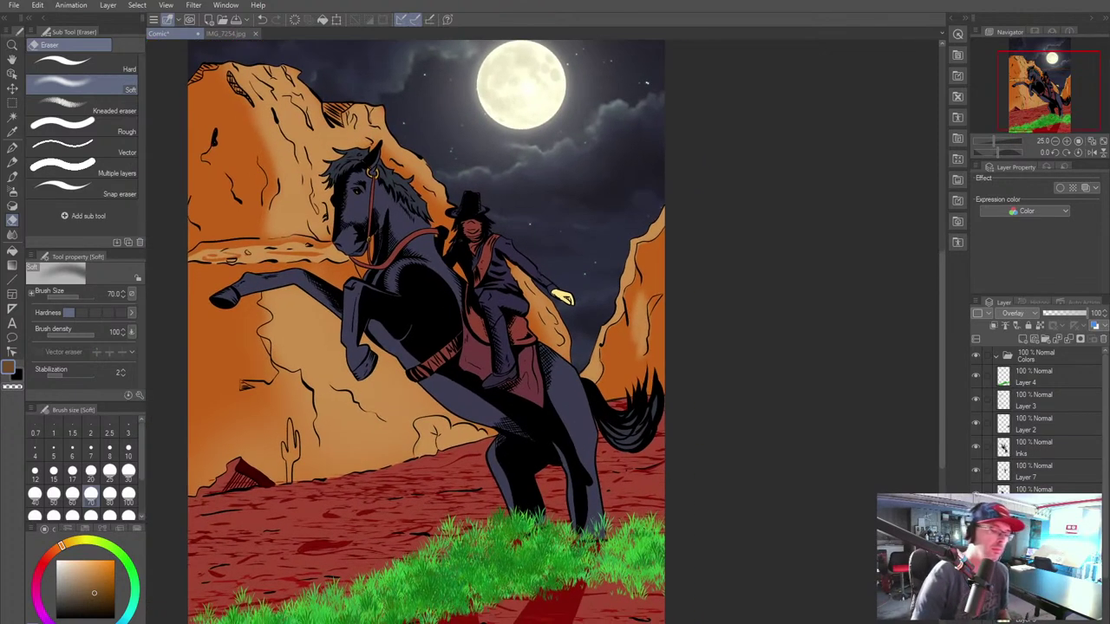
drag(642, 307, 666, 247)
drag(646, 283, 660, 266)
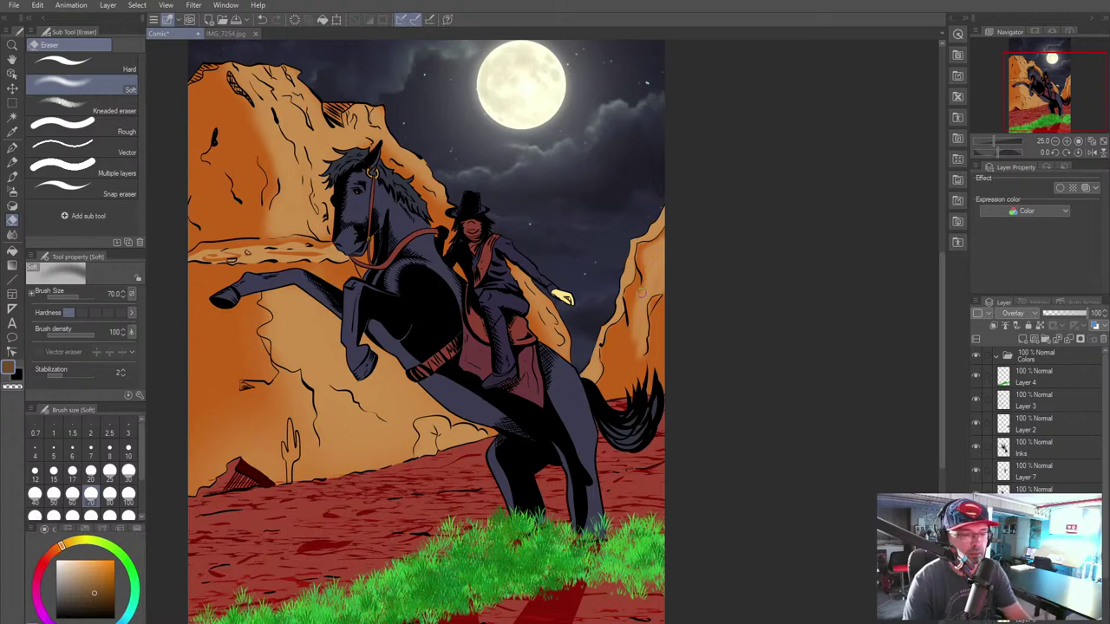
mouse_move(636, 337)
mouse_down()
mouse_move(616, 365)
mouse_move(622, 340)
mouse_move(617, 382)
mouse_move(632, 332)
mouse_move(612, 395)
mouse_move(636, 340)
mouse_move(615, 364)
mouse_move(624, 333)
mouse_move(610, 397)
mouse_up()
key(bracketright)
key(bracketright)
key(bracketright)
key(bracketright)
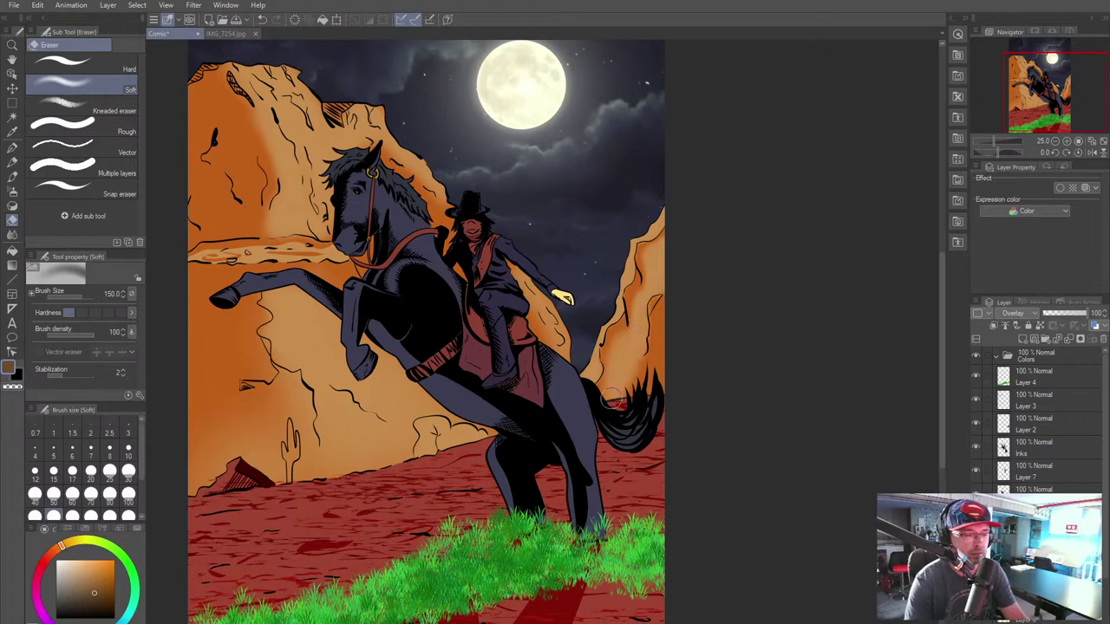
mouse_move(636, 361)
mouse_down()
mouse_move(634, 384)
mouse_move(689, 354)
mouse_move(661, 371)
mouse_up()
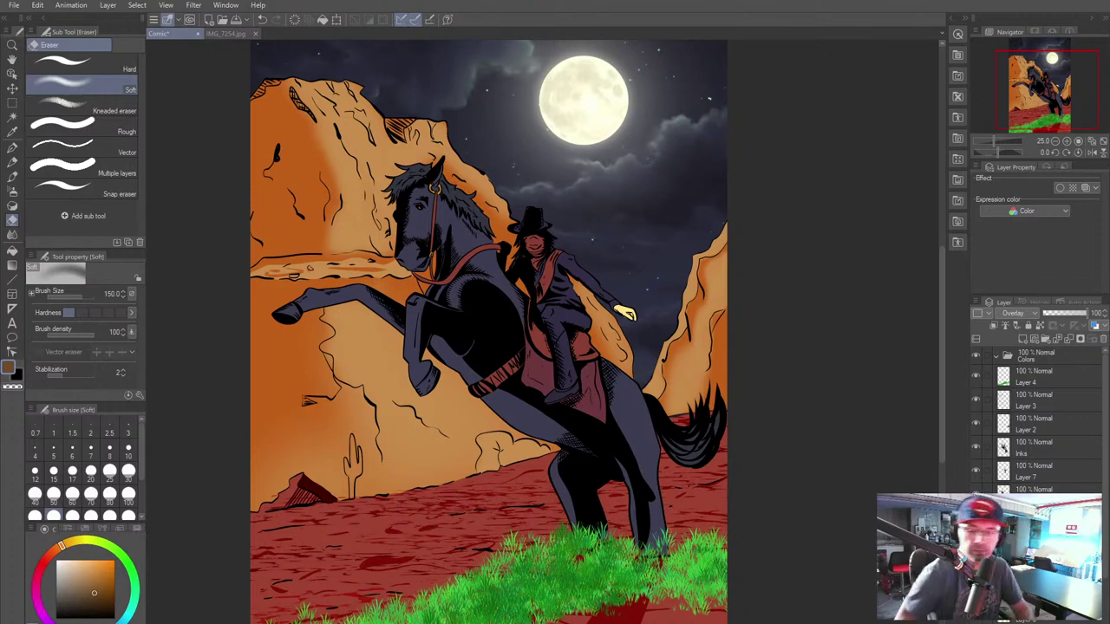
Step: Add a new layer and set up the Mapping pen with the shaded orange sampled from the large cliff
click(1020, 341)
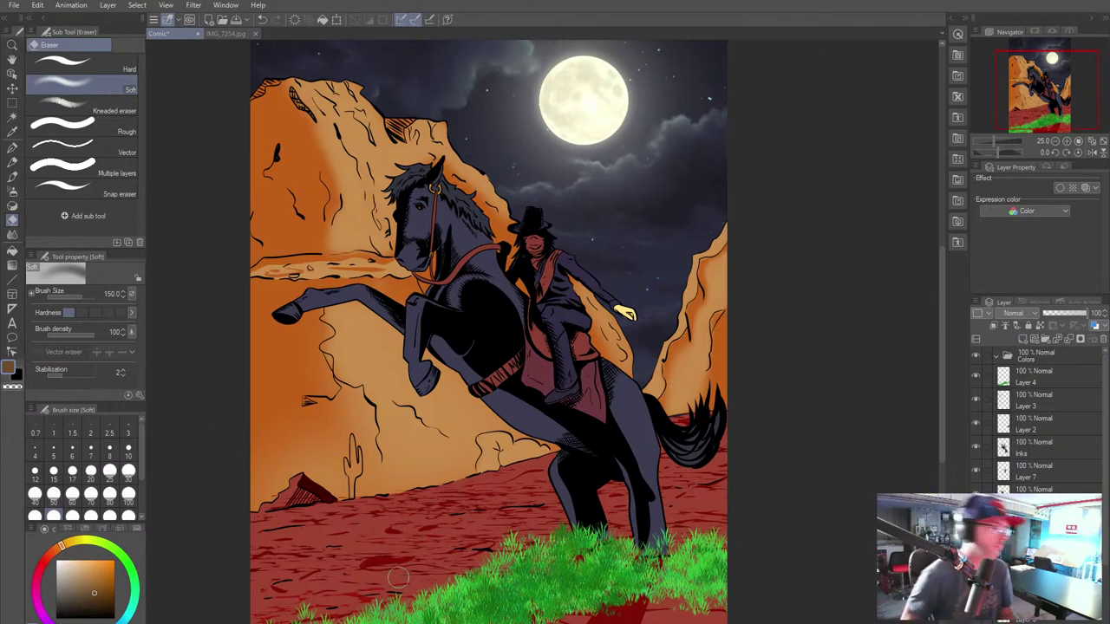
alt+click(259, 234)
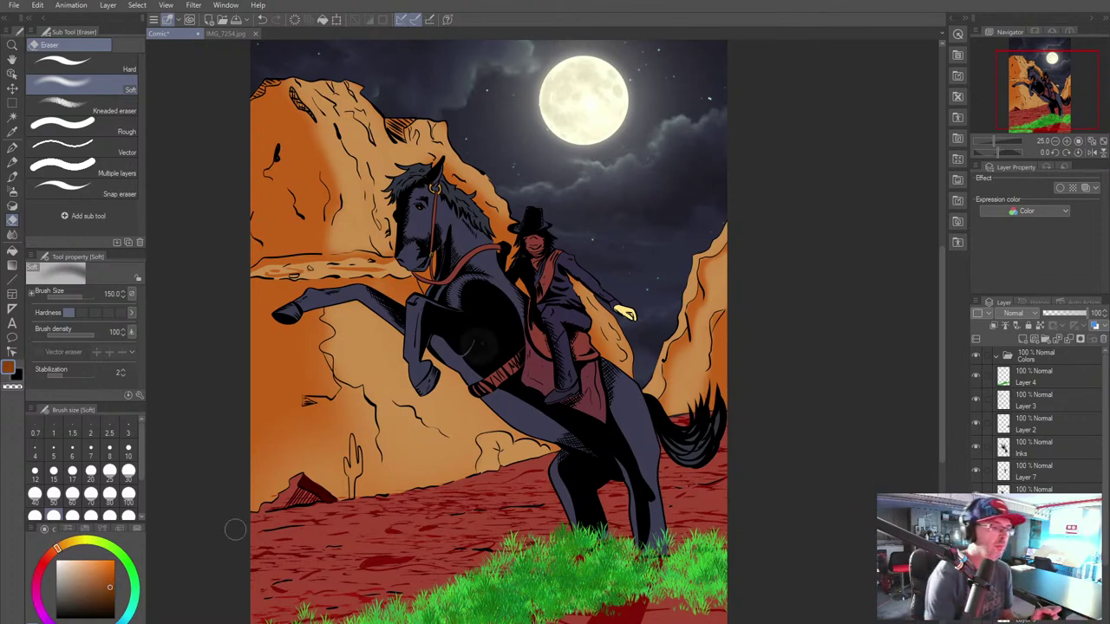
drag(520, 278, 578, 374)
scroll(585, 345, up, 2)
scroll(555, 373, up, 1)
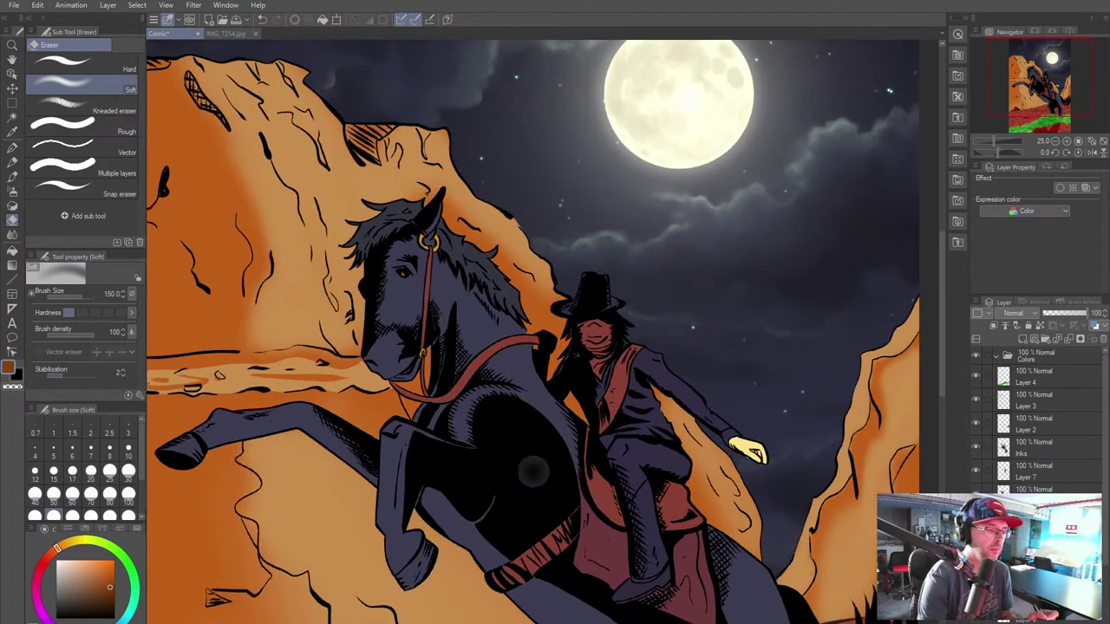
drag(530, 471, 590, 574)
scroll(590, 486, up, 1)
drag(578, 525, 621, 547)
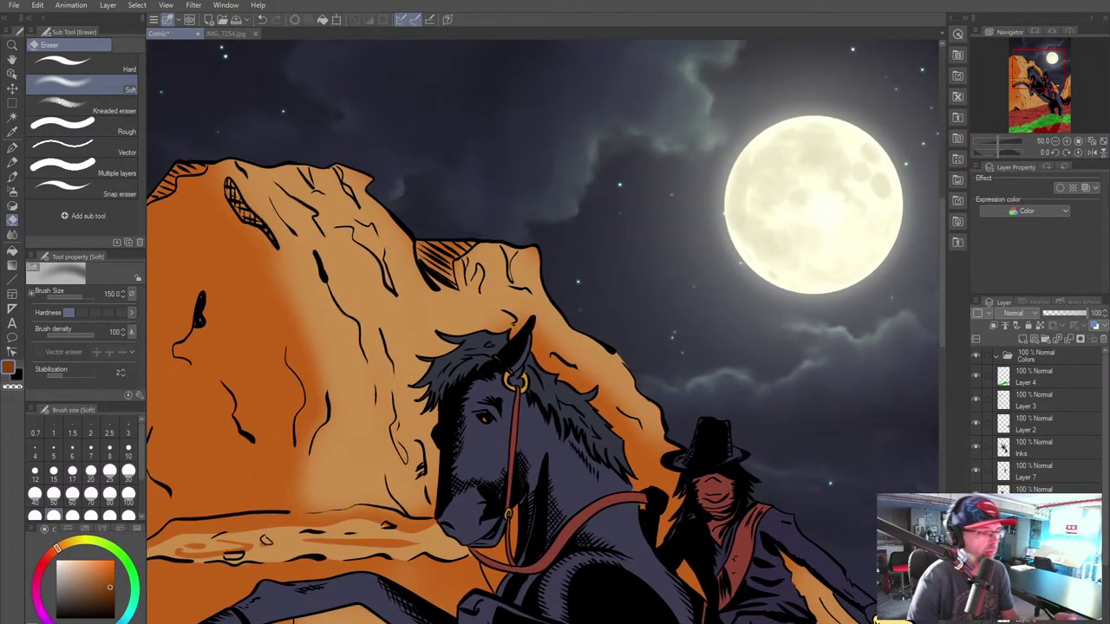
click(35, 494)
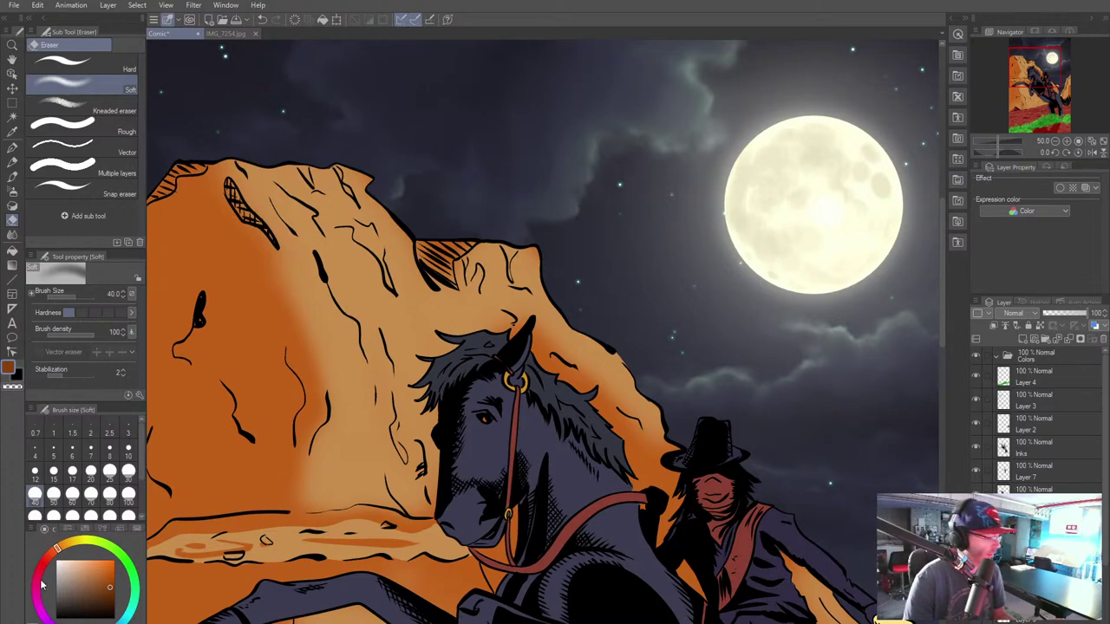
click(12, 148)
Step: Fill the hatched notch in the cliff top above the horse's head with dark brown using the Mapping pen at size 40
mouse_move(431, 260)
mouse_down()
mouse_move(423, 246)
mouse_move(468, 241)
mouse_move(447, 260)
mouse_move(425, 252)
mouse_move(448, 281)
mouse_up()
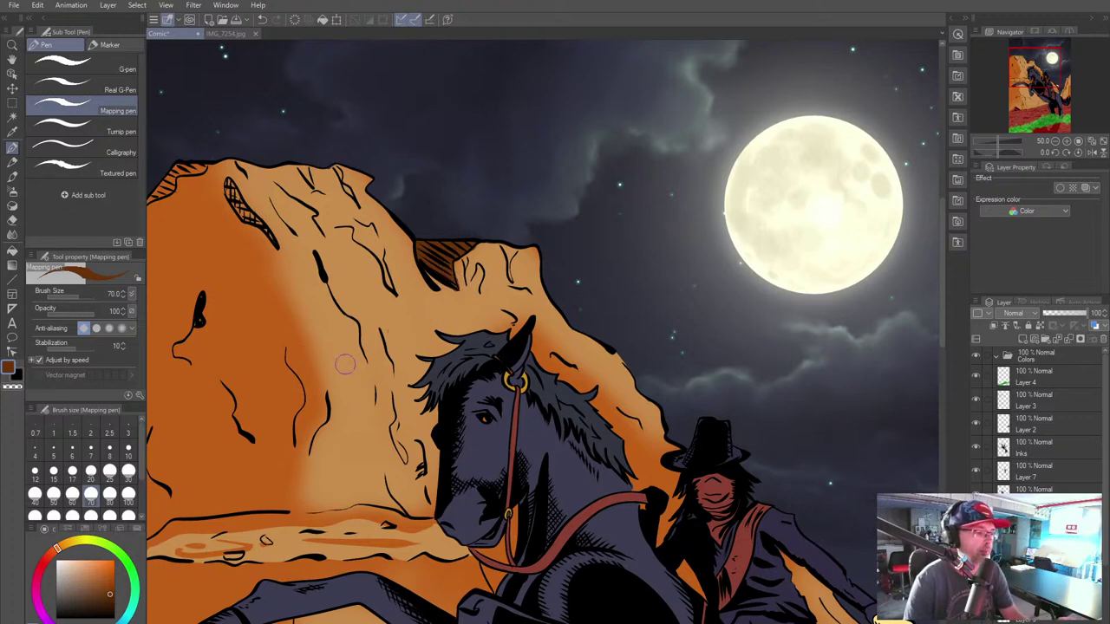
key(ctrl+z)
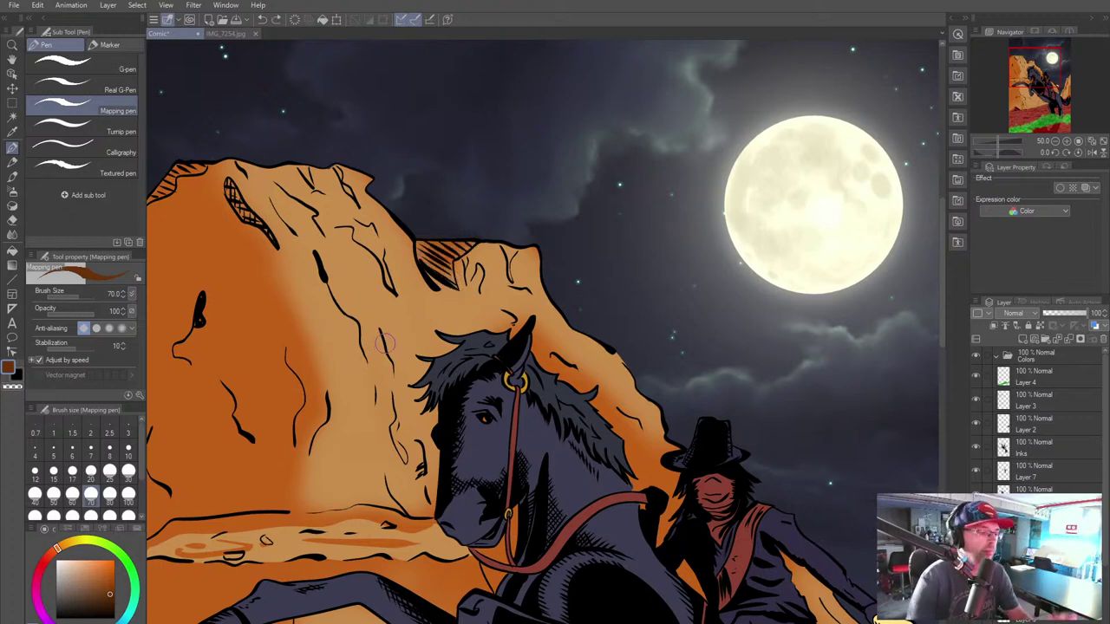
scroll(384, 344, up, 3)
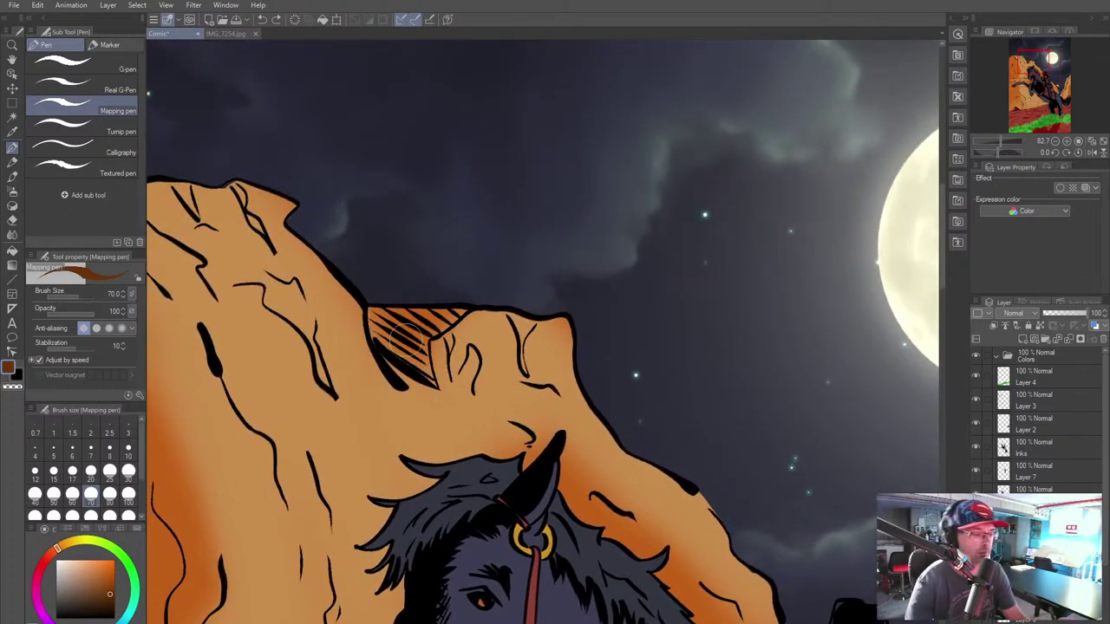
key(bracketleft)
key(bracketleft)
key(bracketleft)
mouse_move(424, 339)
mouse_down()
mouse_move(430, 376)
mouse_move(419, 392)
mouse_move(374, 335)
mouse_up()
drag(408, 368, 368, 311)
drag(386, 348, 366, 328)
mouse_move(434, 305)
mouse_down()
mouse_move(399, 322)
mouse_move(434, 330)
mouse_up()
drag(434, 327, 409, 345)
mouse_move(460, 308)
mouse_down()
mouse_move(404, 331)
mouse_move(436, 321)
mouse_move(383, 320)
mouse_move(403, 344)
mouse_up()
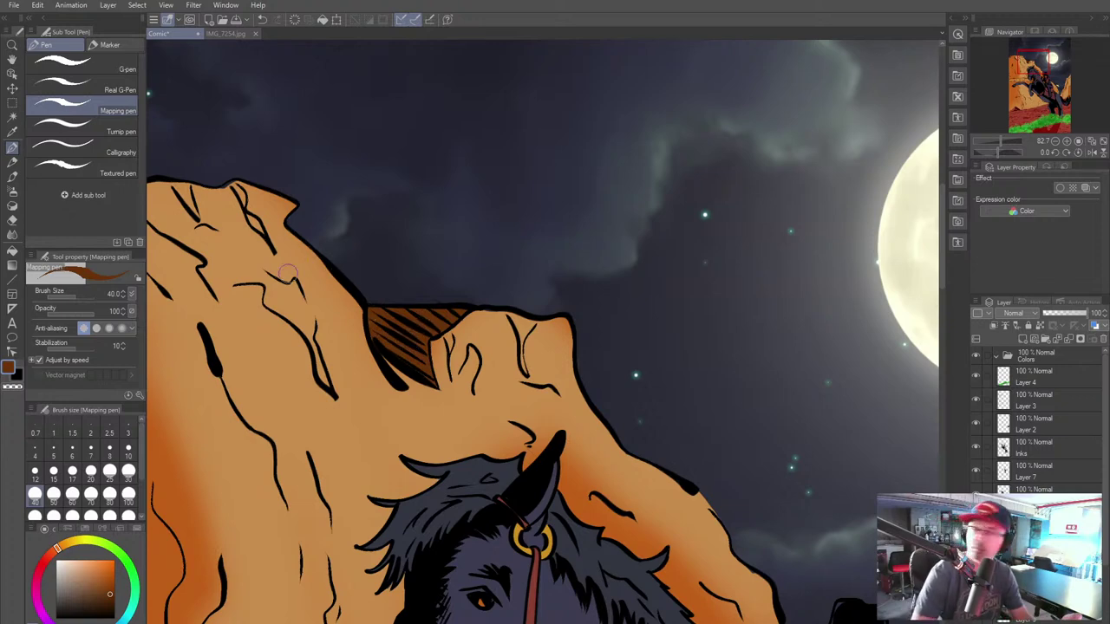
Step: Darken the crosshatched crack and the hatched corner at the top of the large cliff with the Mapping pen
mouse_move(250, 365)
mouse_down()
mouse_move(397, 373)
mouse_move(559, 363)
mouse_up()
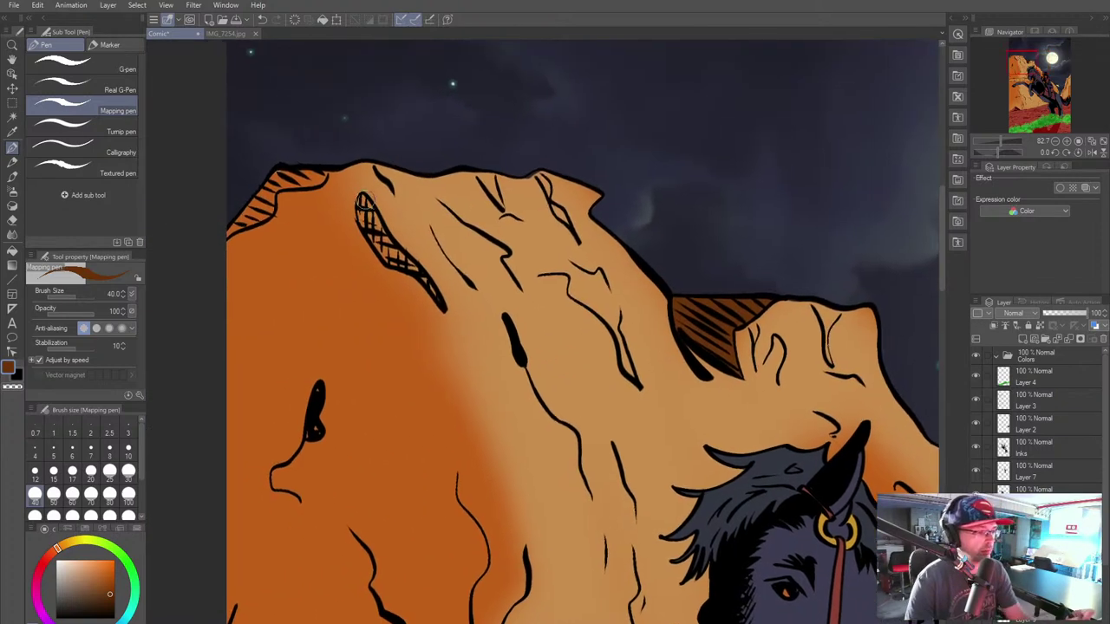
mouse_move(367, 198)
mouse_down()
mouse_move(369, 233)
mouse_move(362, 202)
mouse_move(397, 264)
mouse_move(366, 201)
mouse_move(389, 246)
mouse_move(369, 229)
mouse_move(374, 241)
mouse_move(370, 228)
mouse_move(436, 293)
mouse_up()
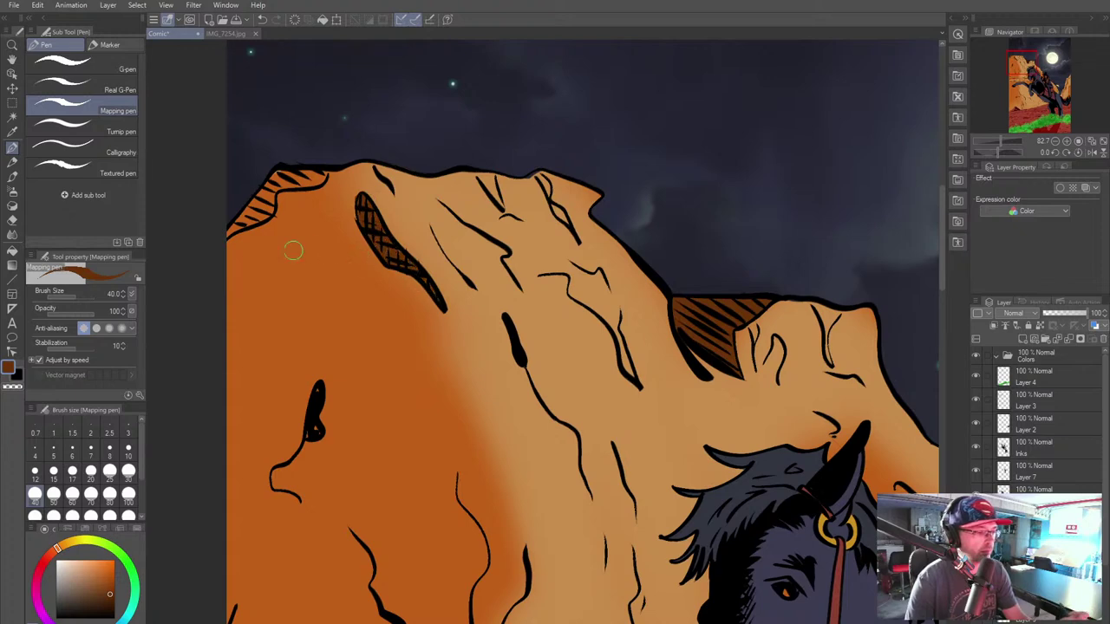
drag(250, 252, 314, 290)
mouse_move(270, 254)
mouse_down()
mouse_move(323, 192)
mouse_move(370, 189)
mouse_move(319, 202)
mouse_move(290, 237)
mouse_up()
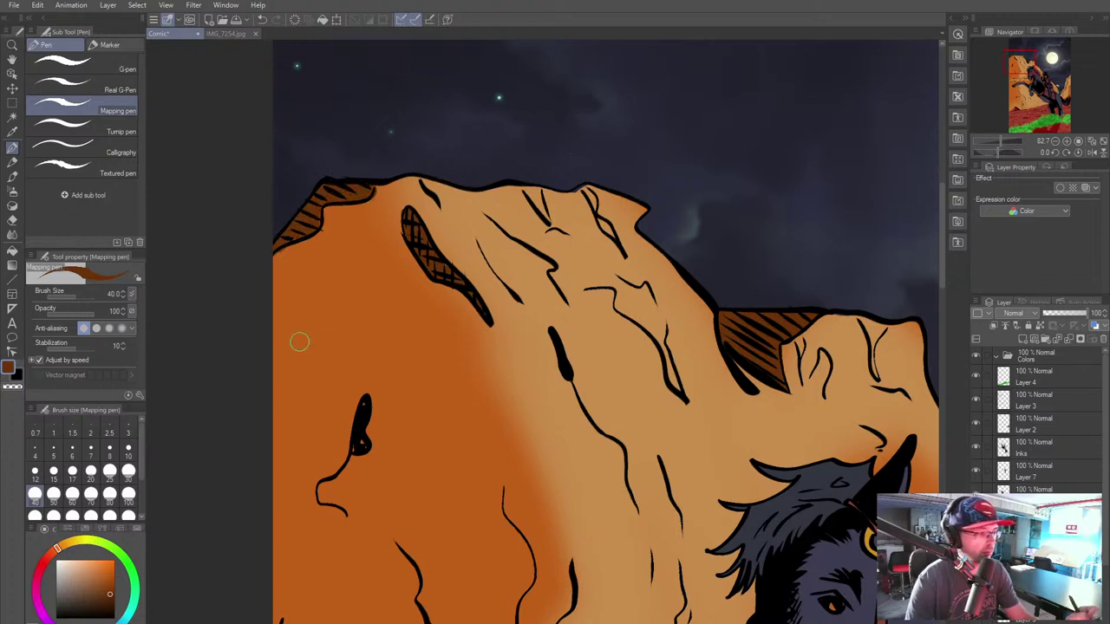
Step: Fill the small hatched triangular crevice on the lower cliff beneath the horse's raised front hoof with the dark brown
drag(429, 577, 332, 223)
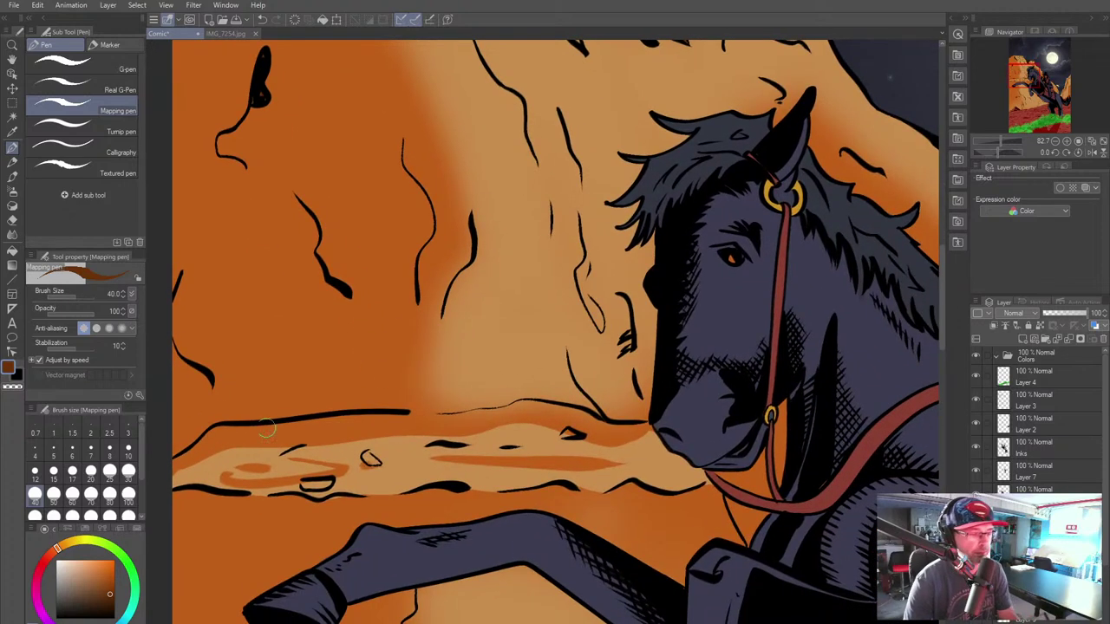
drag(425, 490, 413, 183)
drag(375, 306, 476, 213)
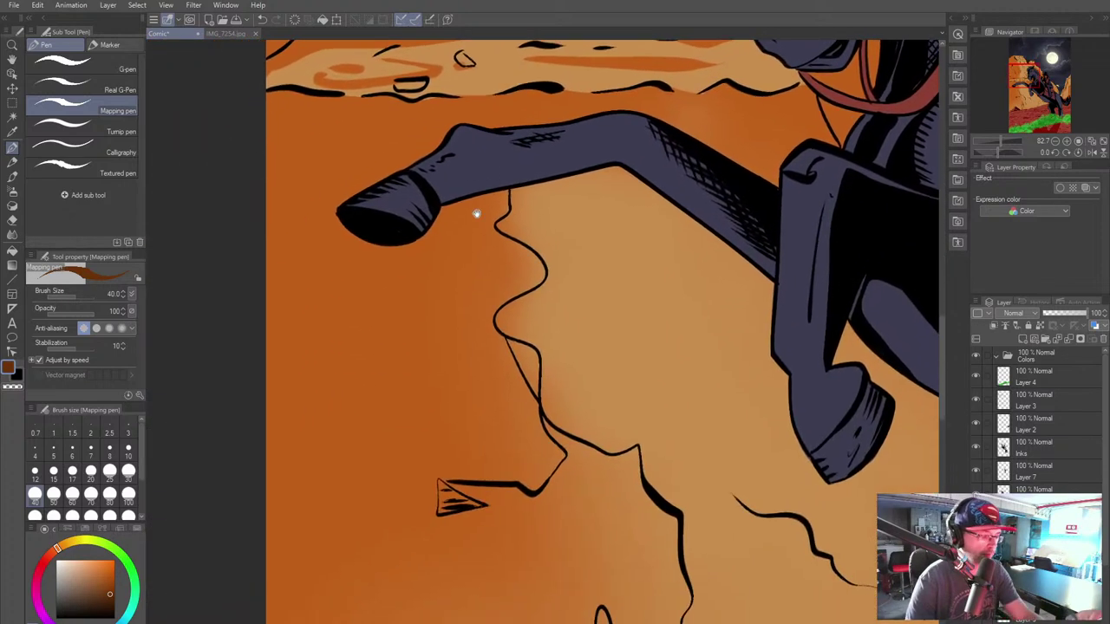
mouse_move(479, 470)
mouse_down()
mouse_move(403, 366)
mouse_move(382, 406)
mouse_move(400, 400)
mouse_move(383, 399)
mouse_up()
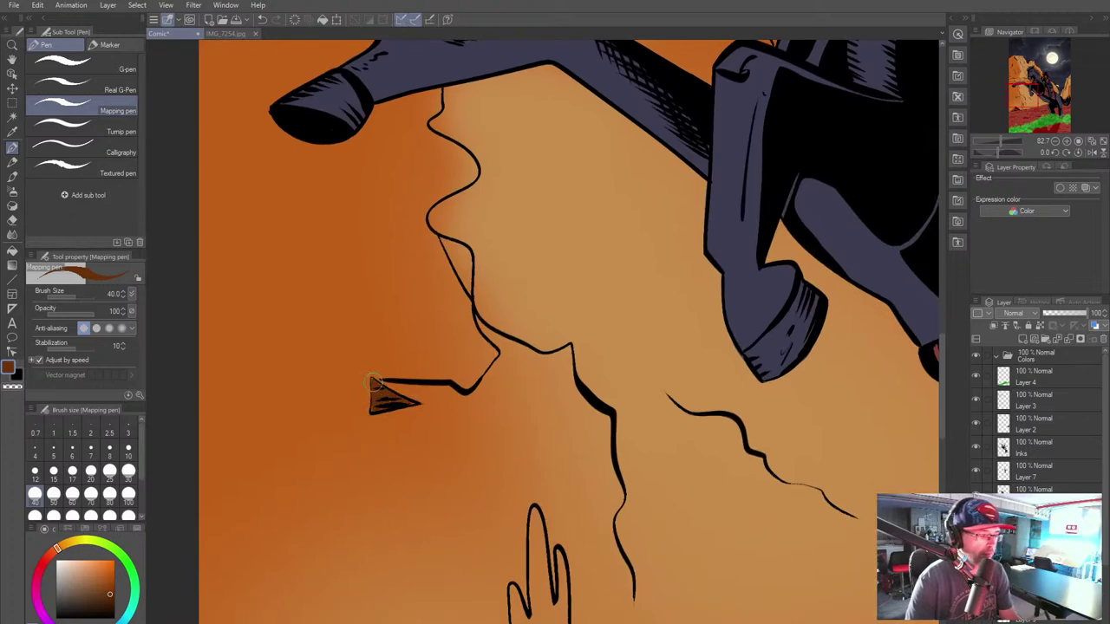
Step: Fill the narrow pointed crevice on the cliff above the horse's tail with the dark brown
mouse_move(407, 471)
mouse_down()
mouse_move(422, 330)
mouse_move(456, 241)
mouse_move(390, 330)
mouse_move(428, 390)
mouse_up()
mouse_move(598, 383)
mouse_down()
mouse_move(362, 523)
mouse_move(272, 528)
mouse_up()
mouse_move(651, 362)
mouse_down()
mouse_move(283, 424)
mouse_move(184, 390)
mouse_up()
mouse_move(625, 230)
mouse_down()
mouse_move(582, 307)
mouse_move(582, 269)
mouse_move(596, 246)
mouse_move(578, 275)
mouse_up()
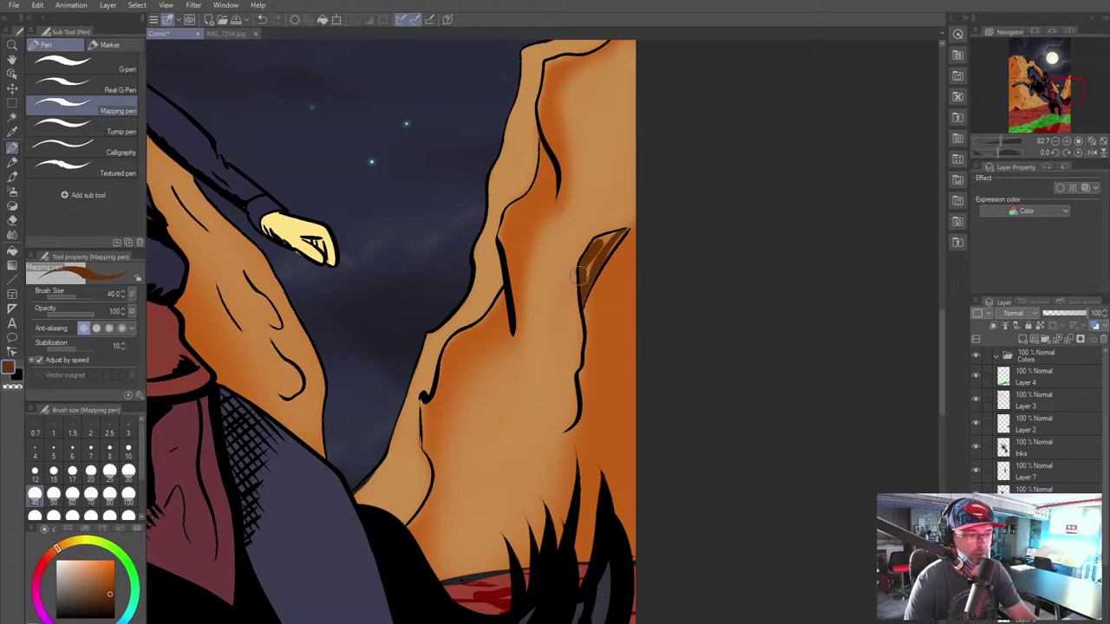
mouse_move(599, 239)
mouse_down()
mouse_move(621, 229)
mouse_move(594, 266)
mouse_move(598, 243)
mouse_up()
Step: Darken the small stones on the rock ledge and the hatched crack beside the horse's face with the Mapping pen at size 30
scroll(563, 305, down, 5)
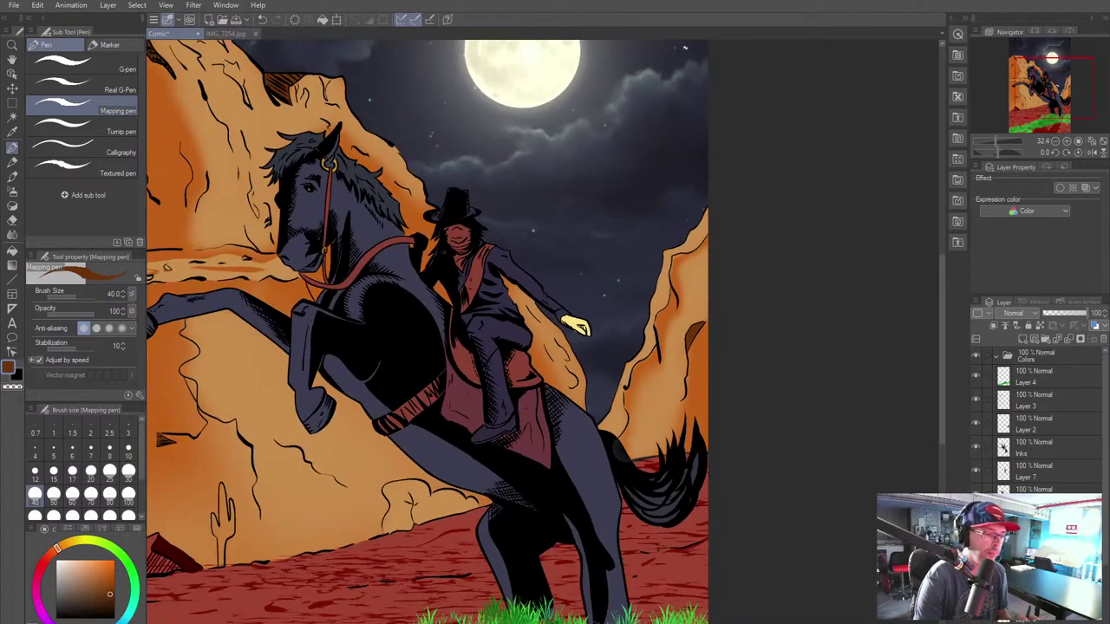
drag(622, 450, 697, 477)
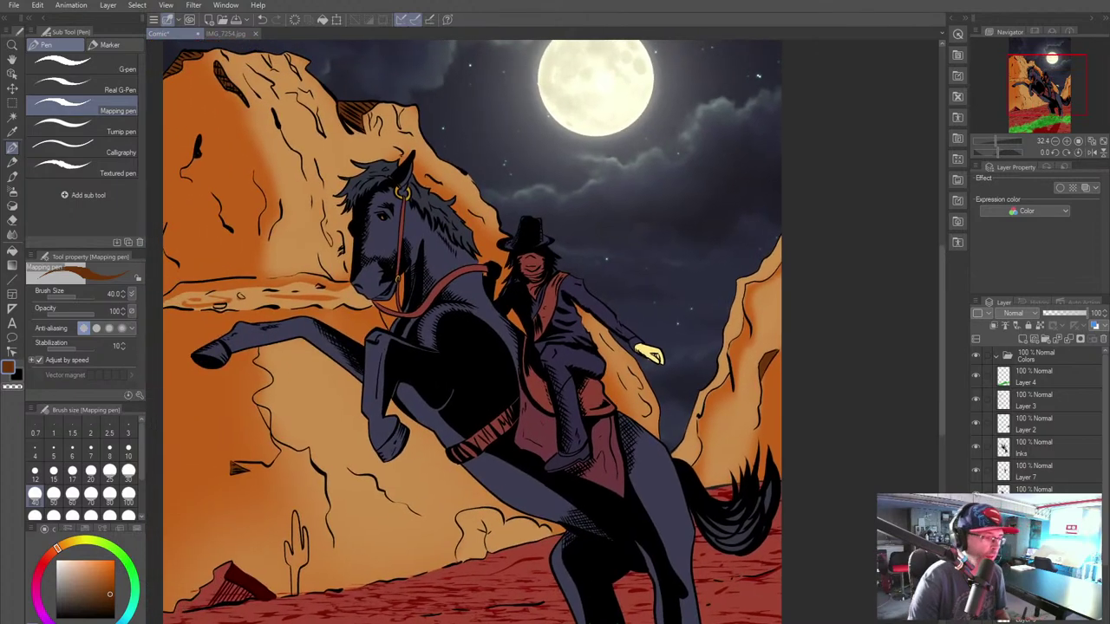
scroll(706, 425, down, 2)
scroll(706, 425, up, 2)
scroll(464, 330, up, 2)
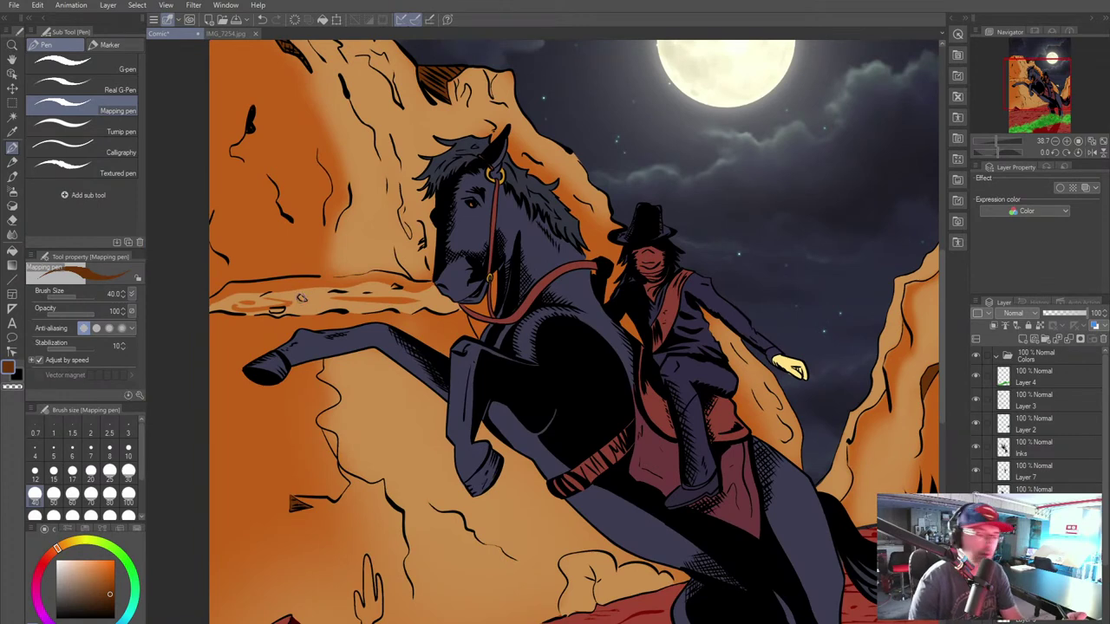
key(bracketleft)
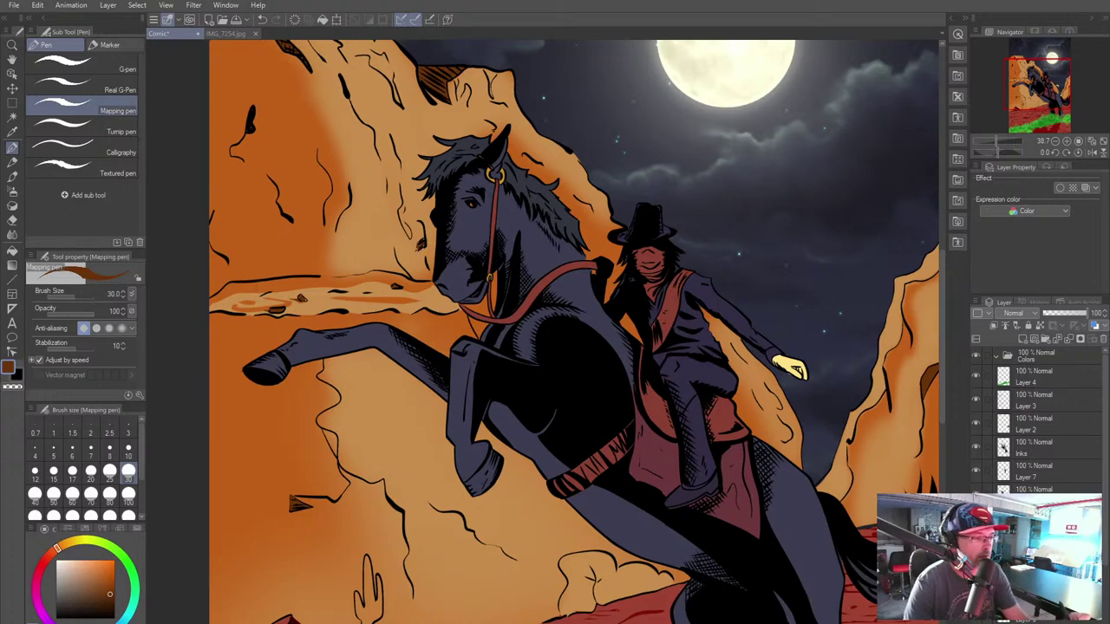
Step: Save the comic file and darken the small crevices along the large cliff's upper rim with the Mapping pen
drag(373, 132, 357, 285)
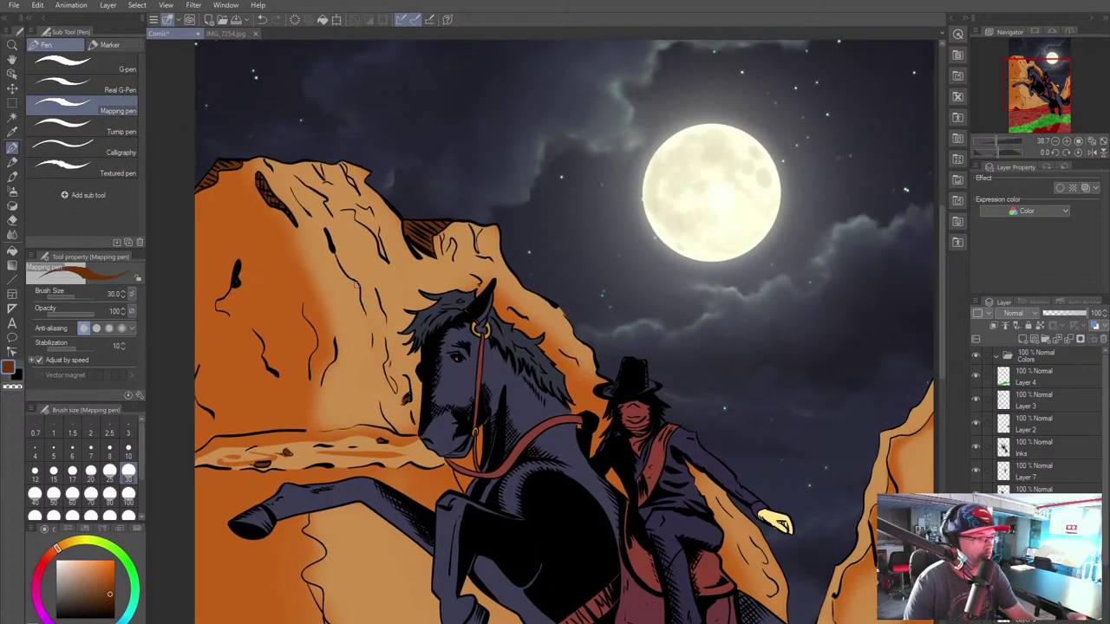
click(15, 6)
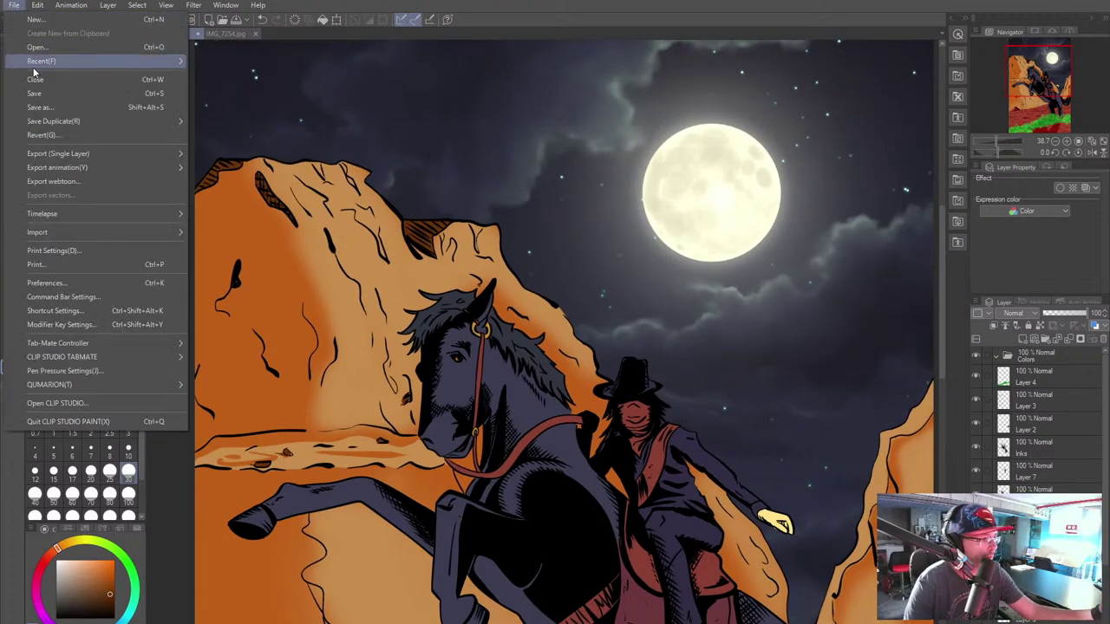
click(38, 96)
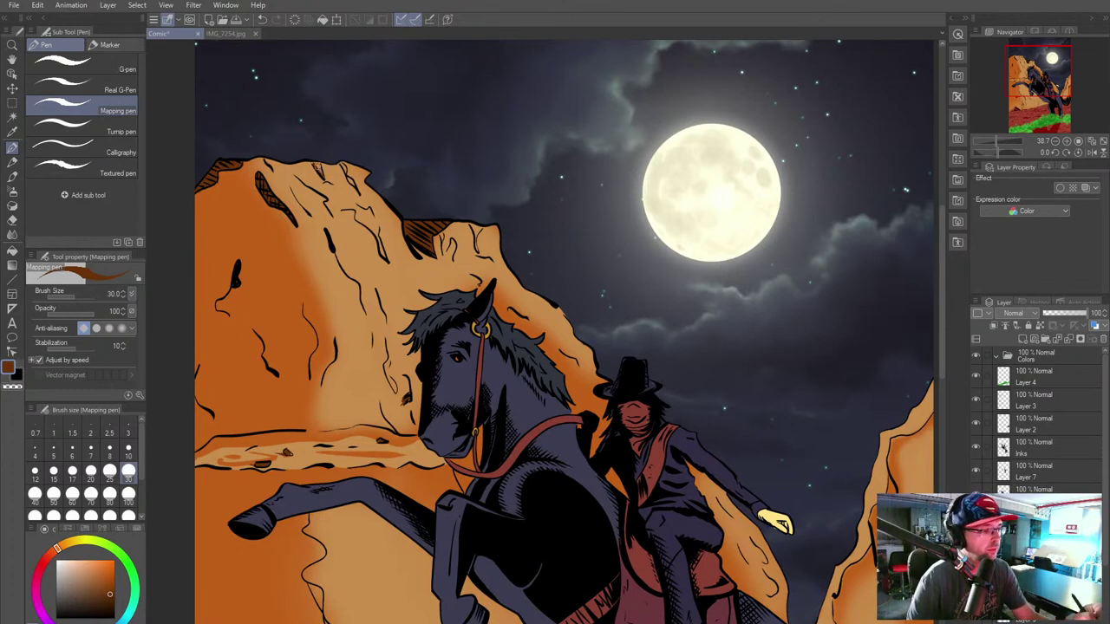
drag(317, 165, 321, 176)
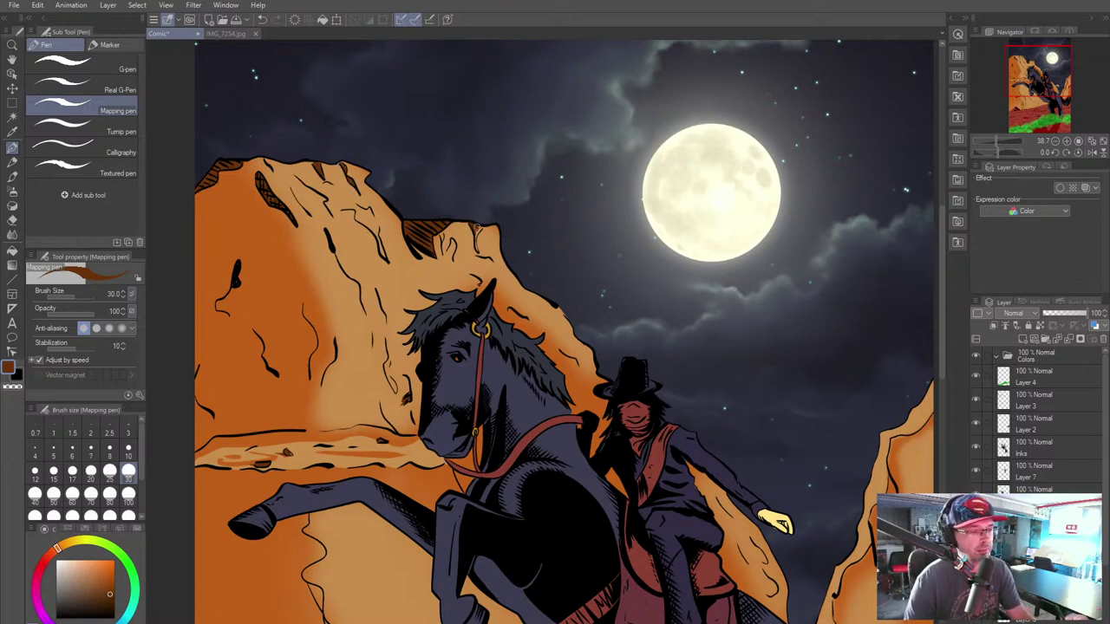
Step: Fill the narrow crevices on the moonlit upper cliff and the crack beside the horse's face with dark brown
mouse_move(477, 226)
mouse_down()
mouse_move(481, 255)
mouse_move(477, 234)
mouse_up()
key(ctrl+z)
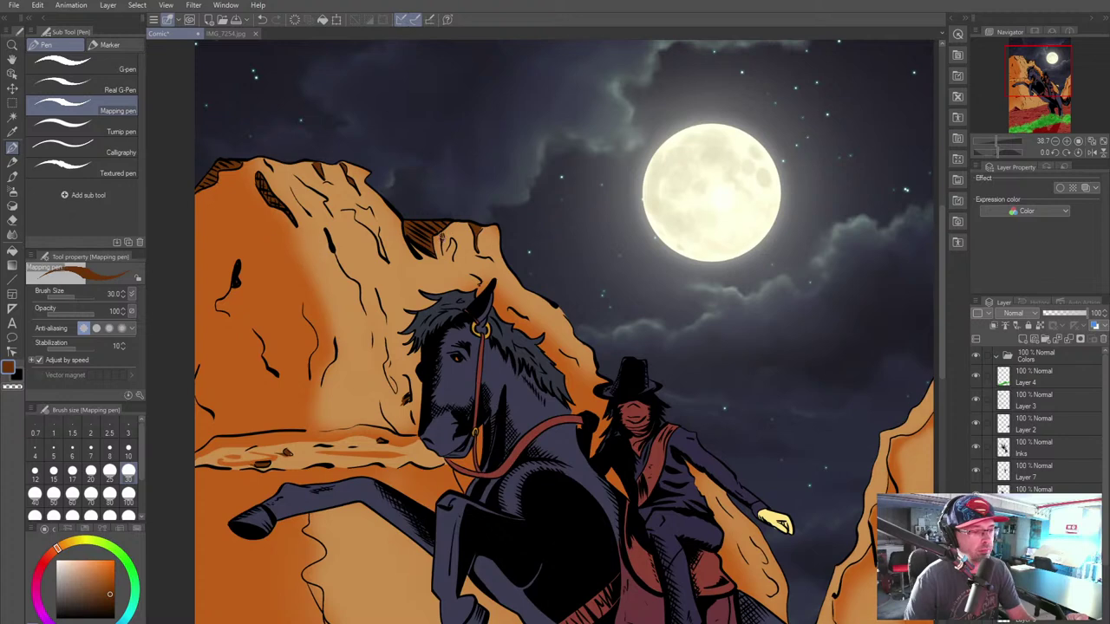
drag(449, 241, 450, 260)
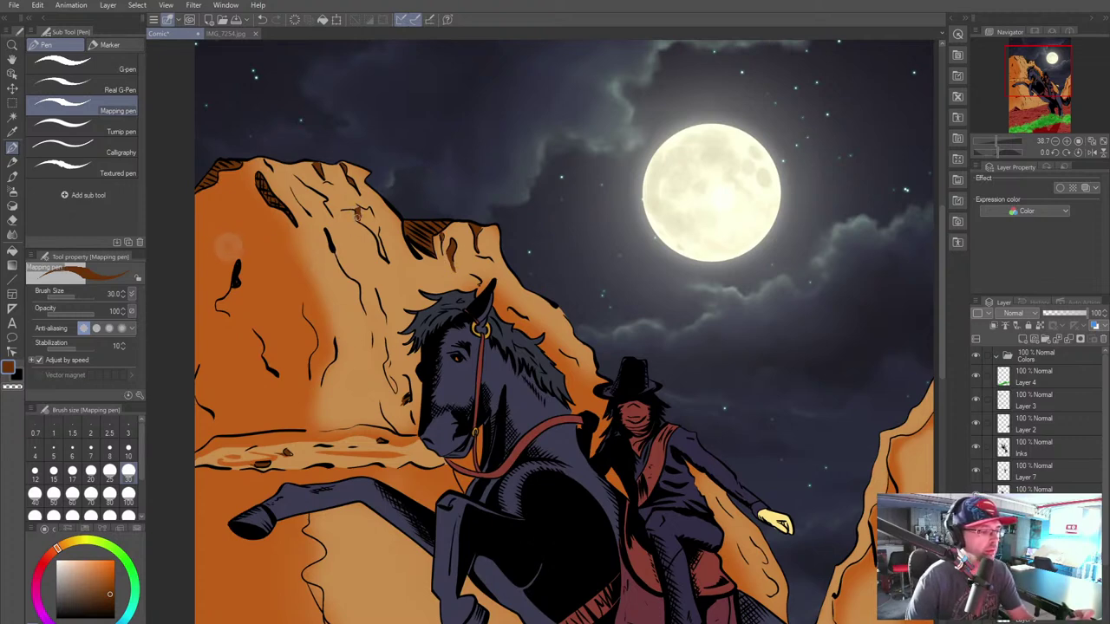
mouse_move(357, 215)
mouse_down()
mouse_move(371, 209)
mouse_move(384, 253)
mouse_up()
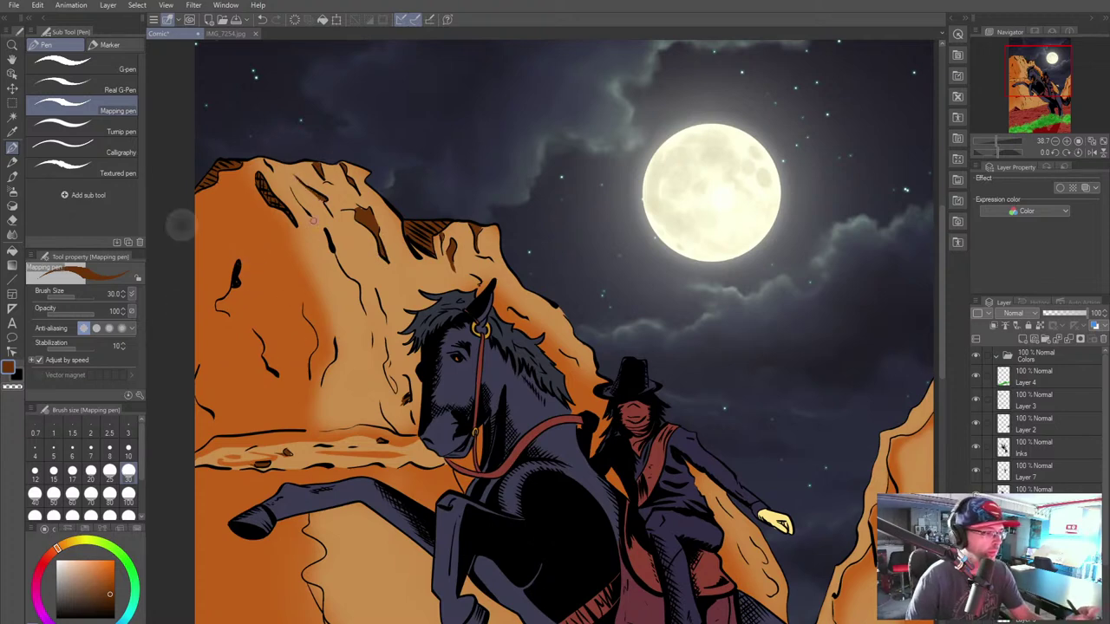
drag(386, 368, 396, 389)
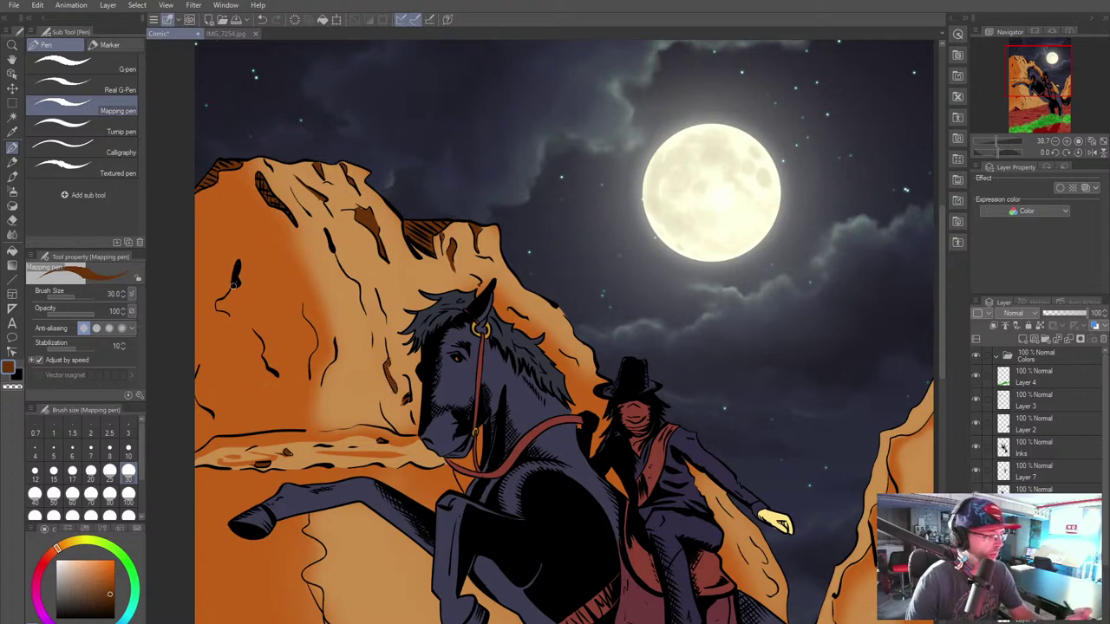
Step: Draw a pointed dark brown crevice and thin crack lines on the shadowed side of the large cliff
drag(269, 253, 278, 295)
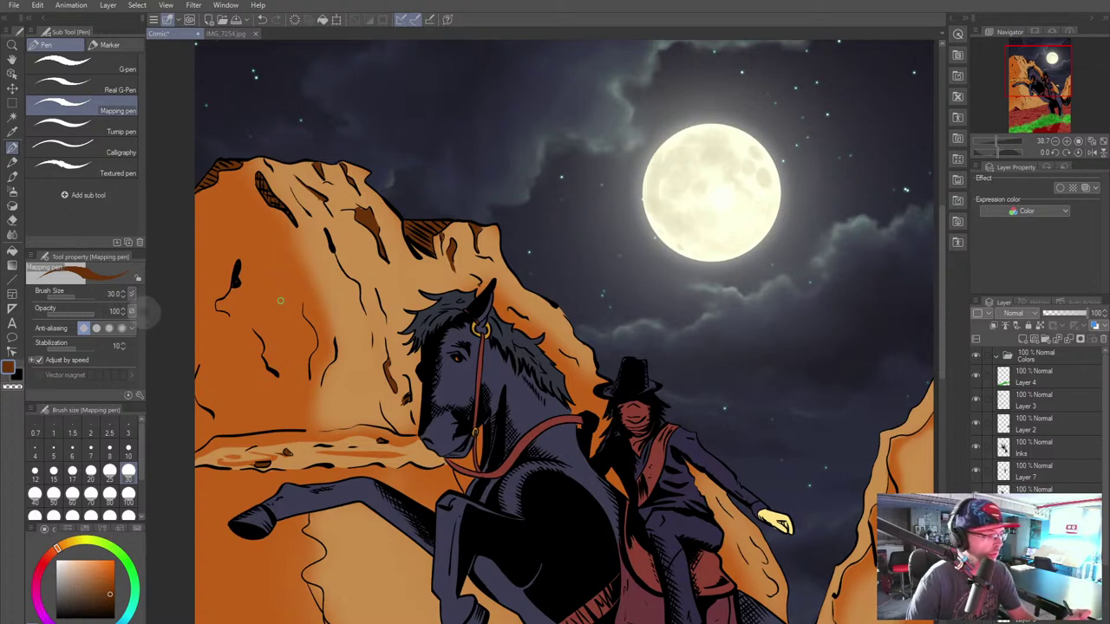
key(ctrl+z)
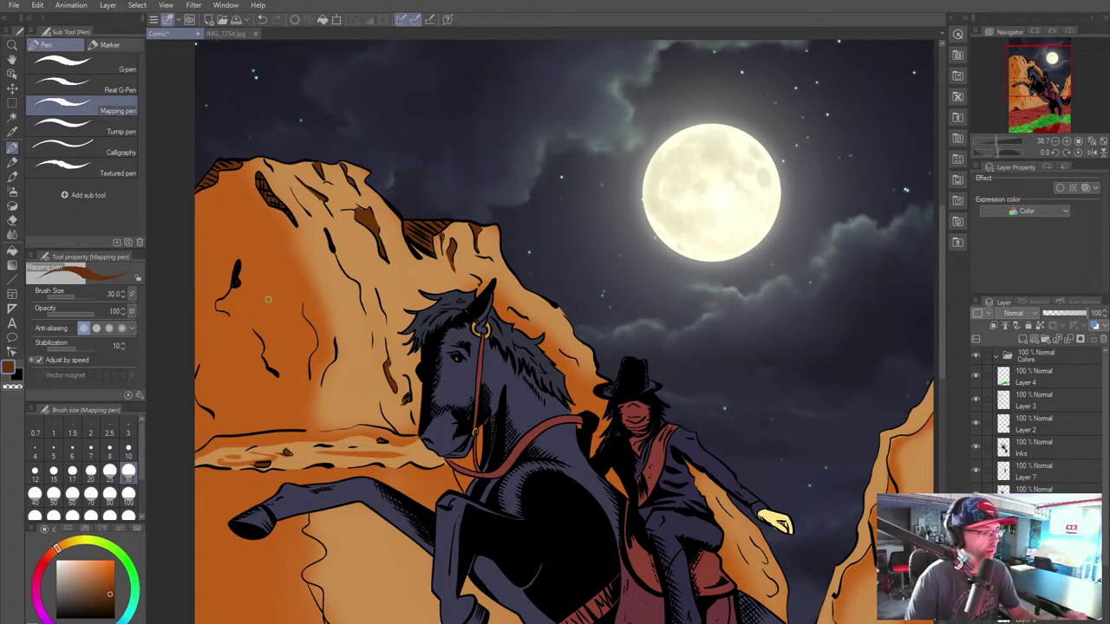
mouse_move(261, 260)
mouse_down()
mouse_move(282, 310)
mouse_move(270, 283)
mouse_up()
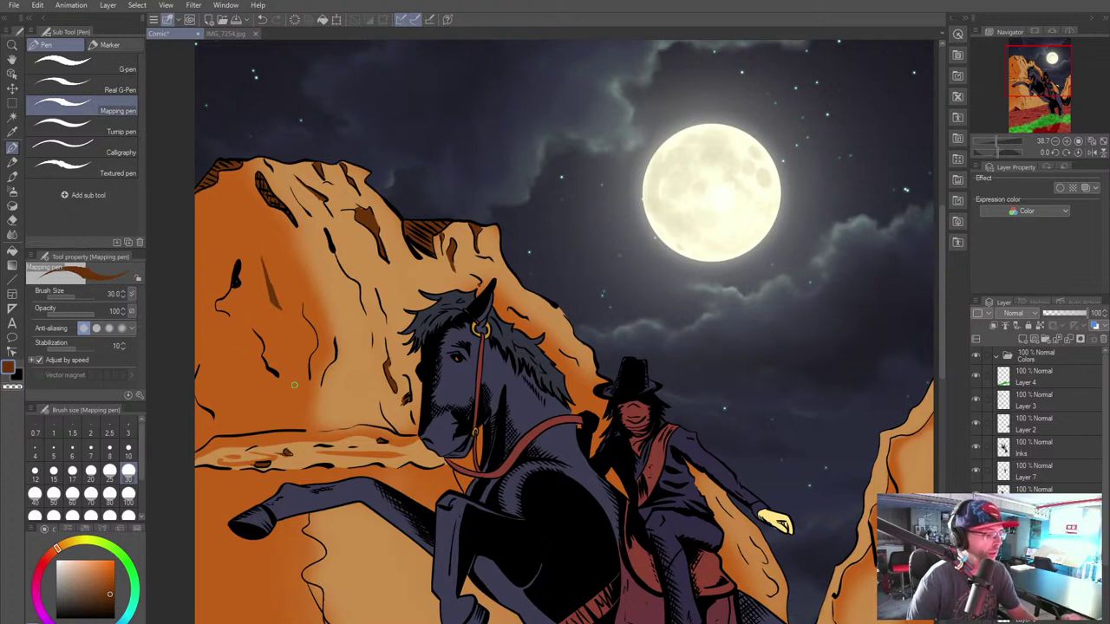
mouse_move(289, 383)
mouse_down()
mouse_move(296, 430)
mouse_move(251, 423)
mouse_move(247, 397)
mouse_move(218, 364)
mouse_up()
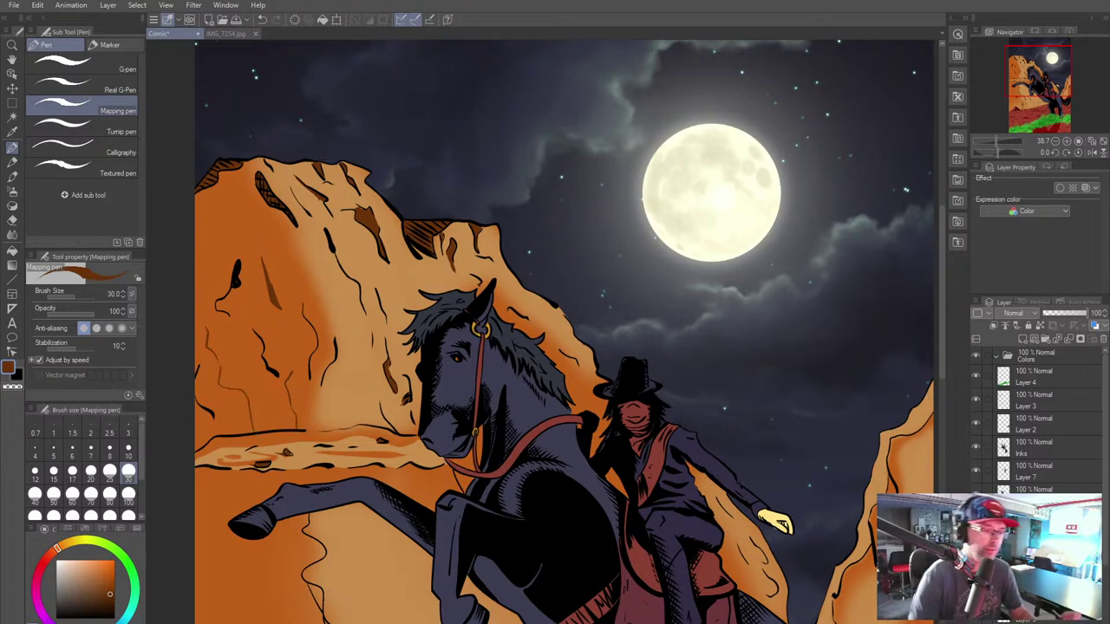
Step: Add dark brown shading to the cliff face directly beside the horse's mane and forehead
drag(393, 490, 384, 401)
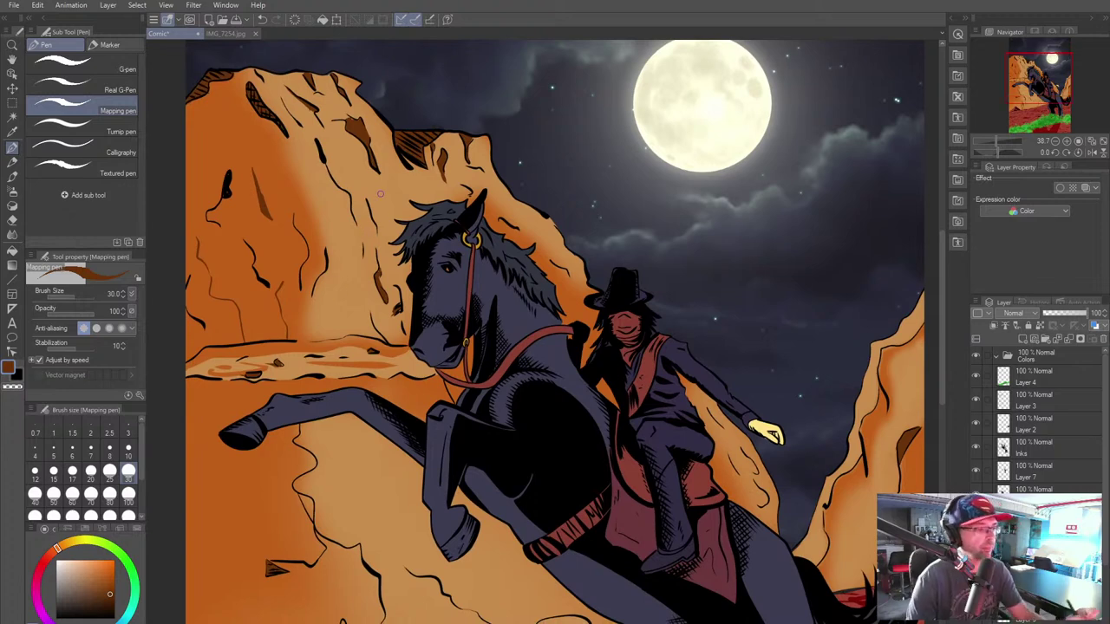
mouse_move(380, 194)
mouse_down()
mouse_move(395, 329)
mouse_move(395, 247)
mouse_move(403, 271)
mouse_move(268, 444)
mouse_move(412, 293)
mouse_move(398, 271)
mouse_move(413, 307)
mouse_move(407, 279)
mouse_up()
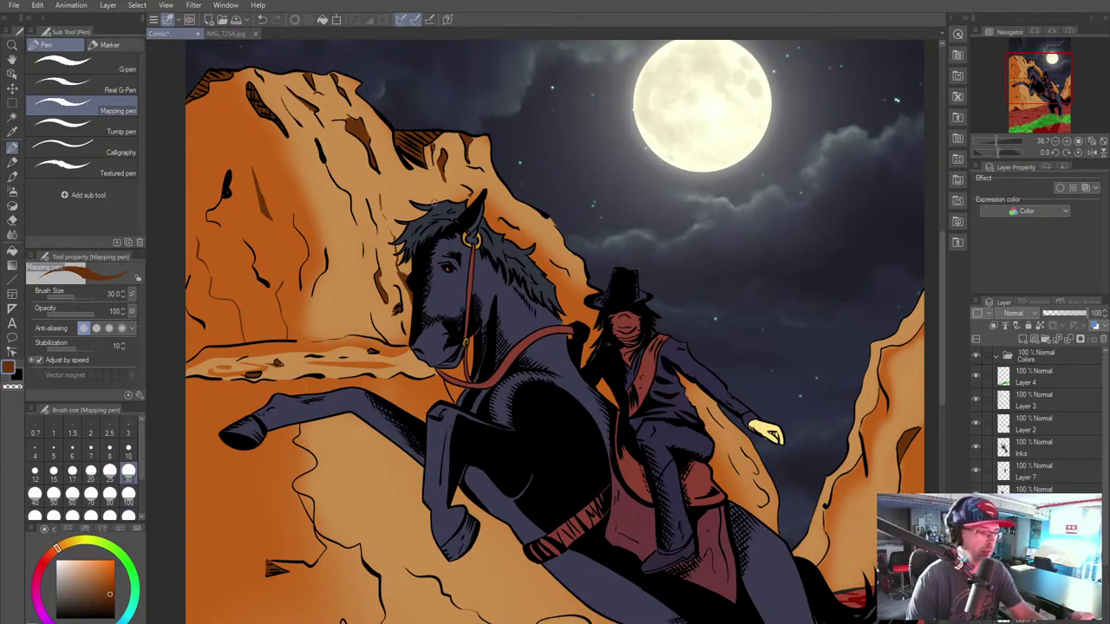
mouse_move(418, 179)
mouse_down()
mouse_move(436, 197)
mouse_move(423, 176)
mouse_up()
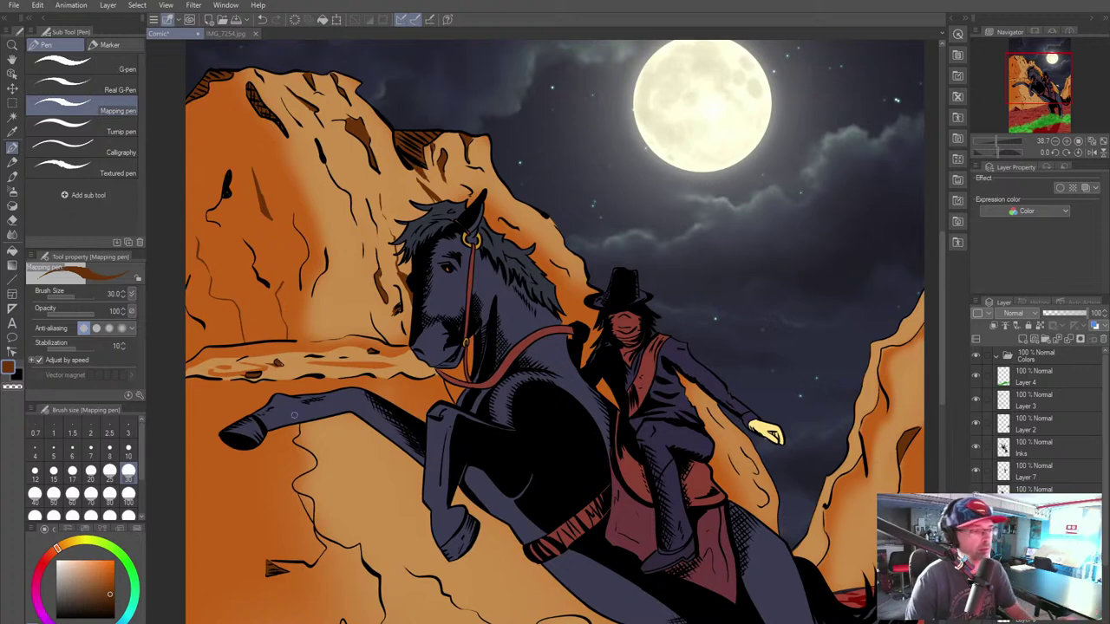
Step: Fill the two hollows along the wavy rock edge beneath the horse's raised front hoof with dark brown
drag(328, 475, 384, 355)
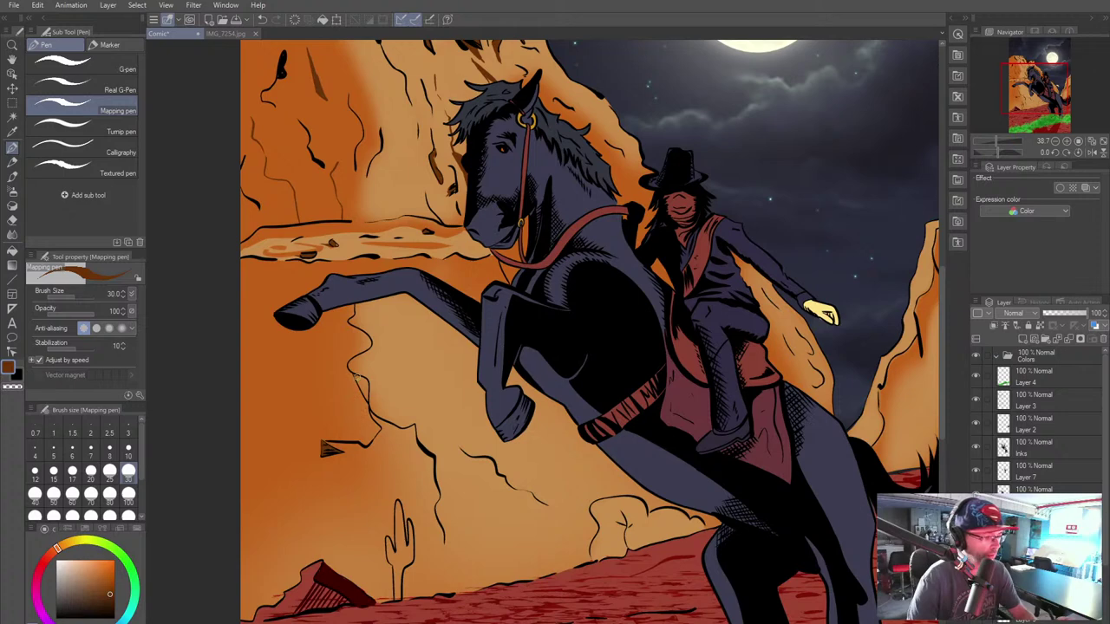
mouse_move(357, 378)
mouse_down()
mouse_move(369, 400)
mouse_move(362, 381)
mouse_up()
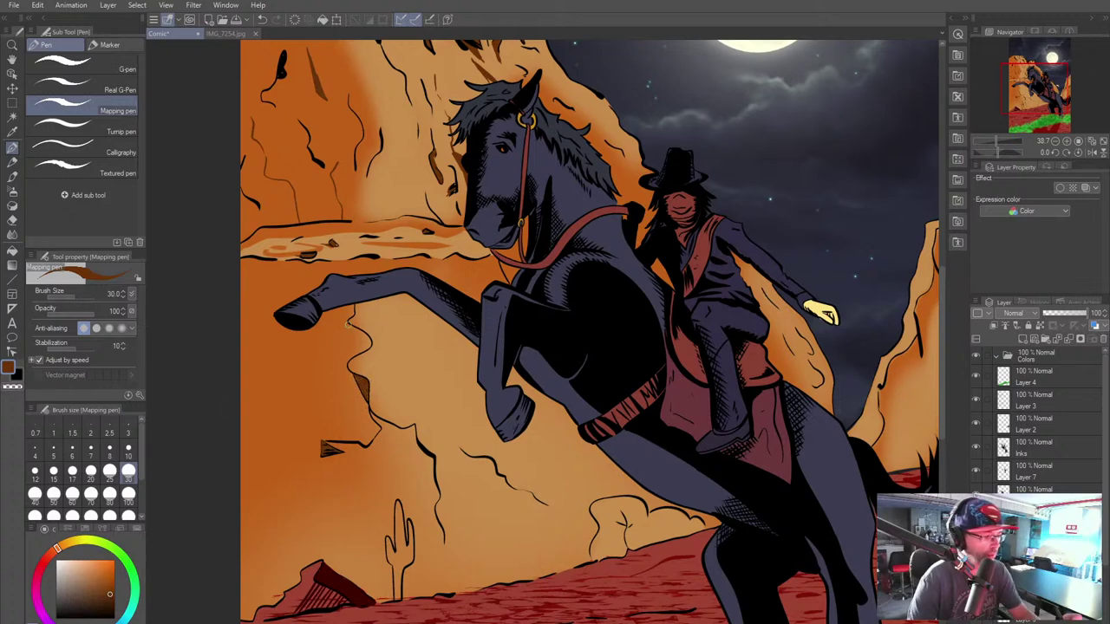
drag(347, 323, 356, 350)
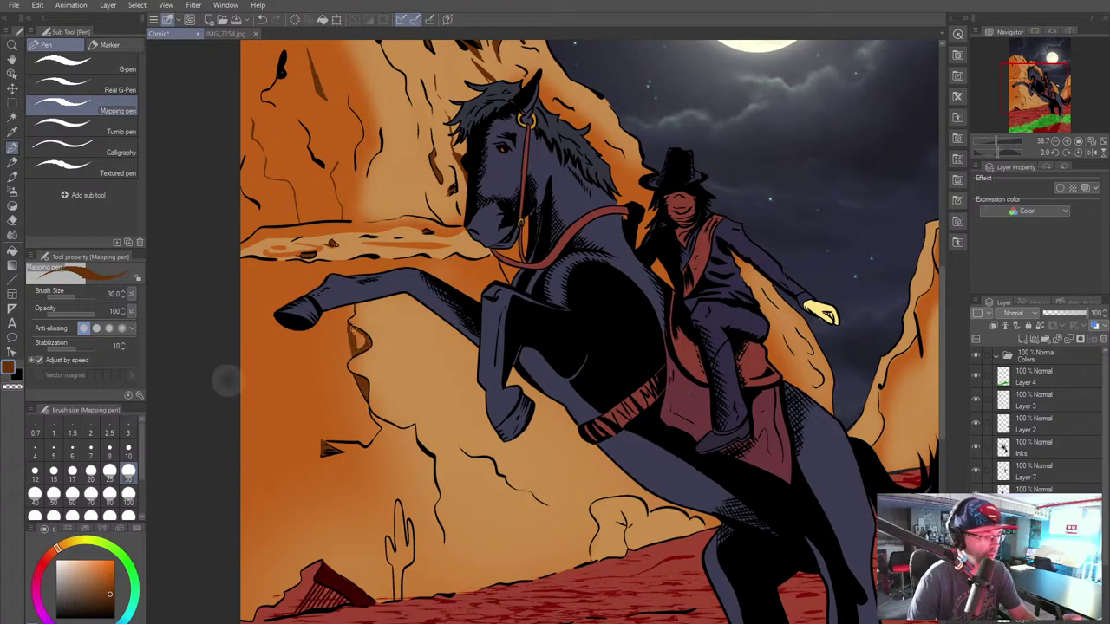
key(ctrl+z)
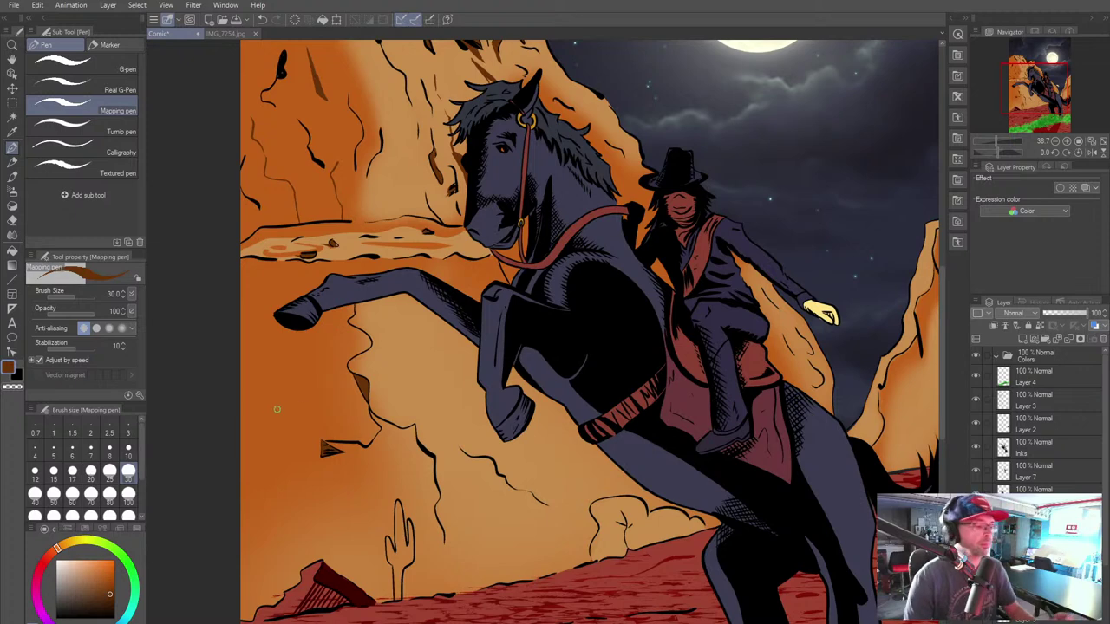
mouse_move(349, 326)
mouse_down()
mouse_move(351, 358)
mouse_move(363, 336)
mouse_move(351, 352)
mouse_move(353, 331)
mouse_up()
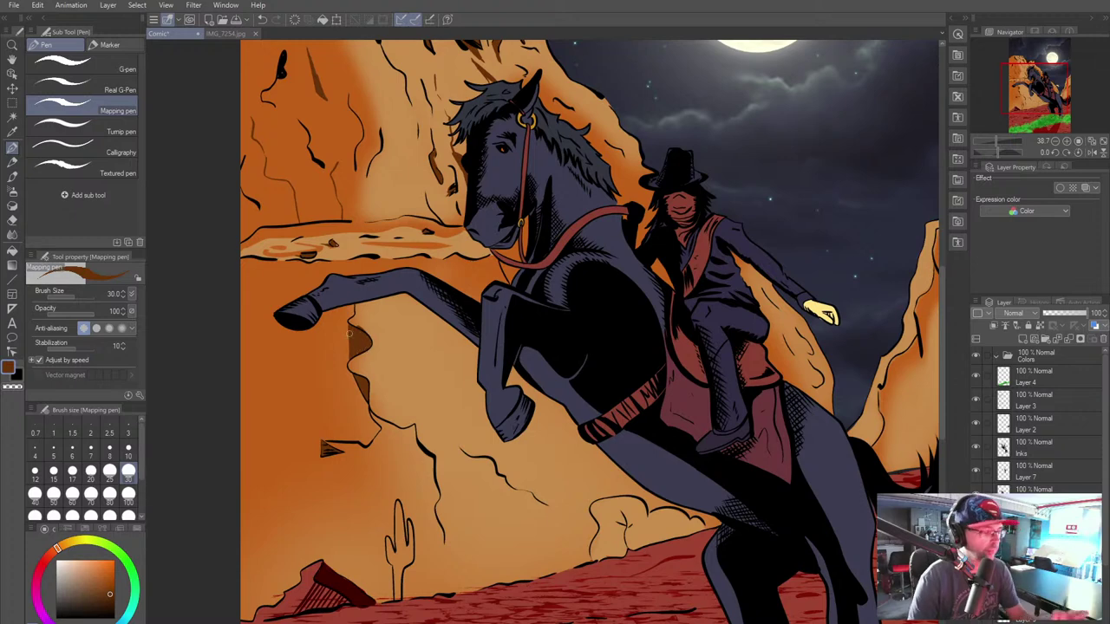
scroll(350, 333, up, 4)
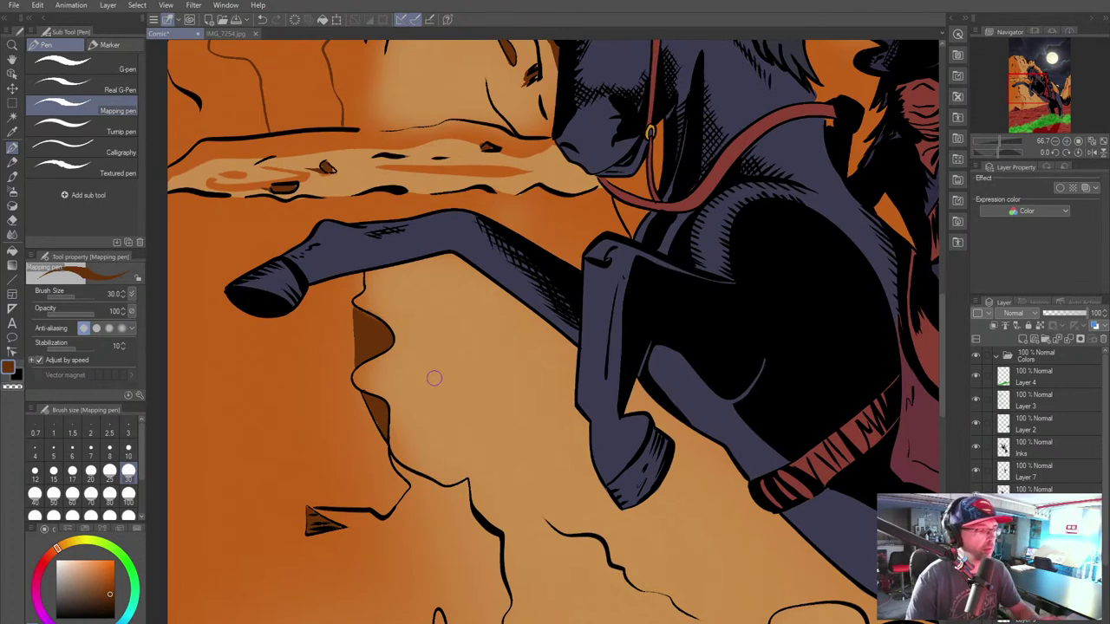
key(e)
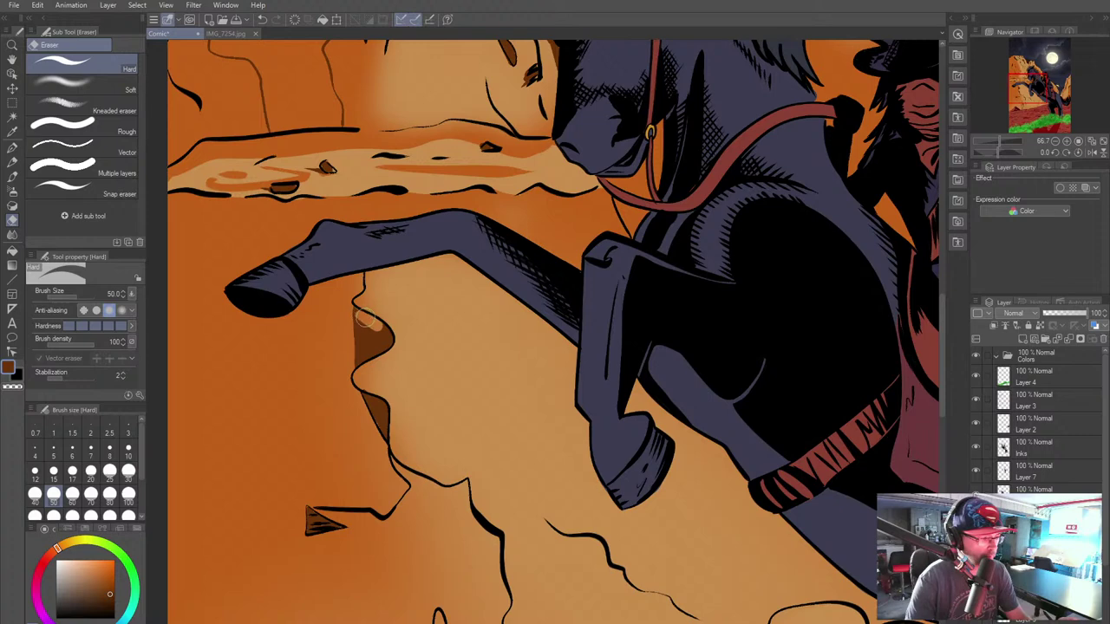
click(13, 148)
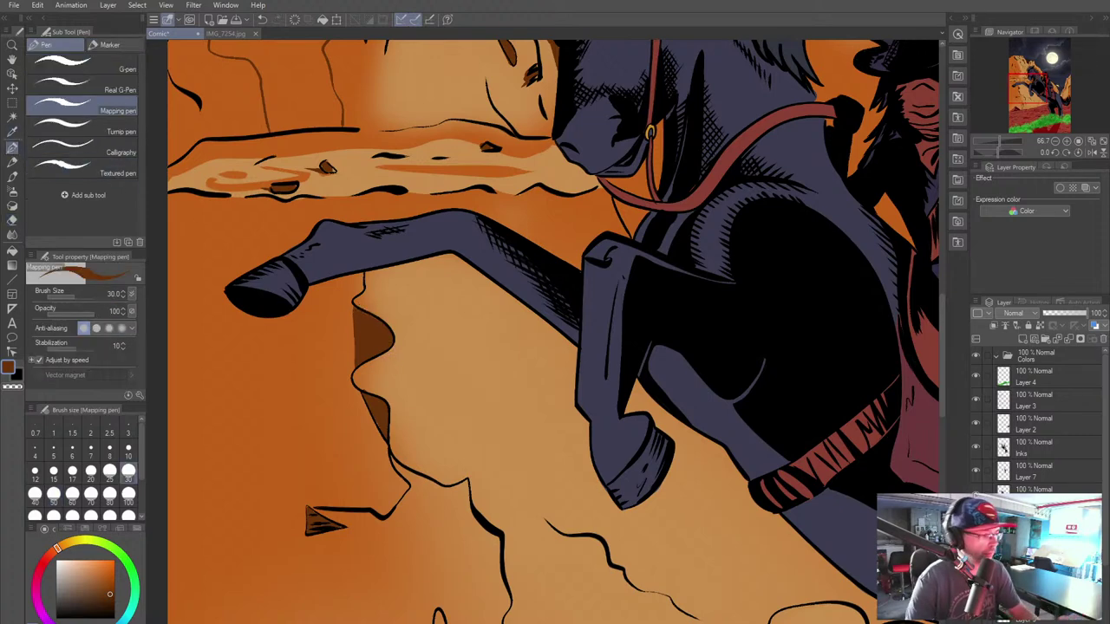
Step: Darken the crack on the lower cliff and draw thin crack lines and a small wedge-shaped crevice near the front legs
scroll(554, 332, down, 3)
drag(607, 390, 502, 304)
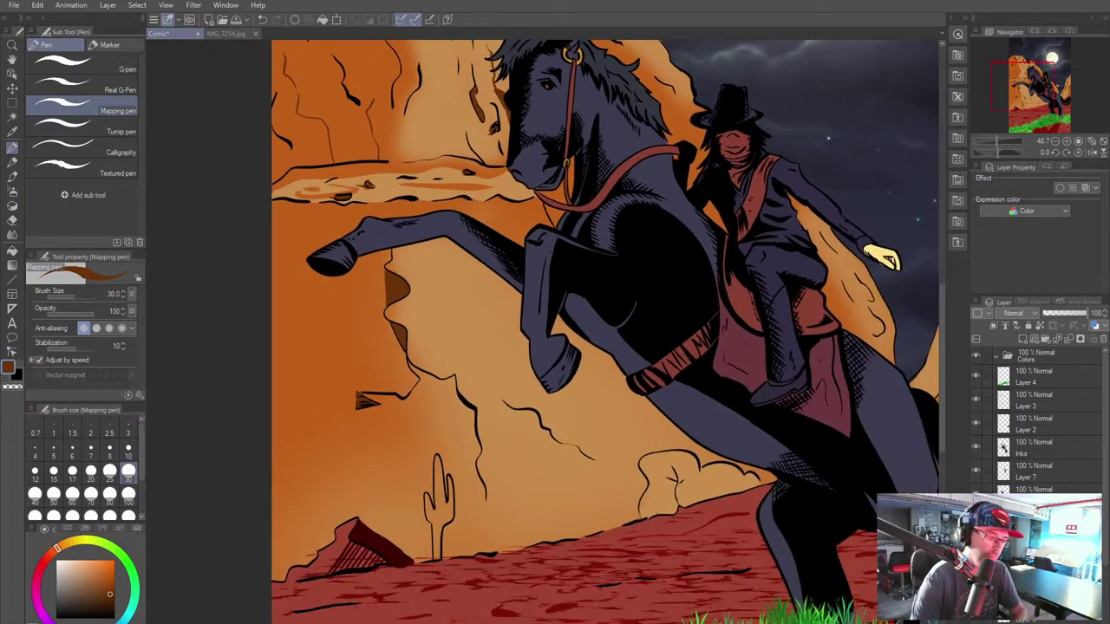
scroll(316, 452, down, 4)
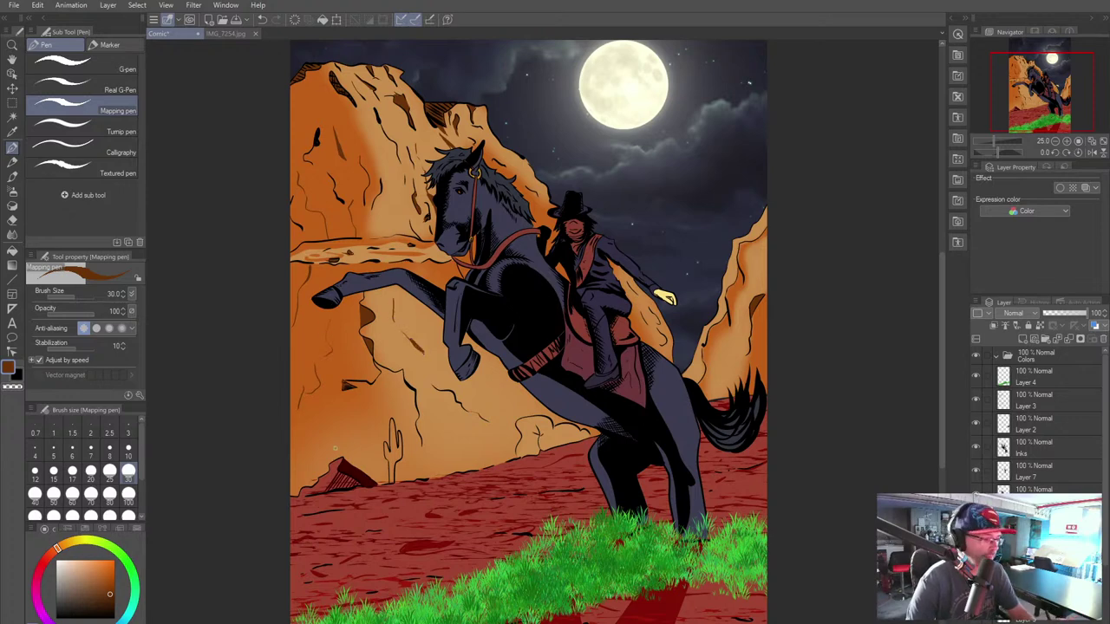
key(ctrl+z)
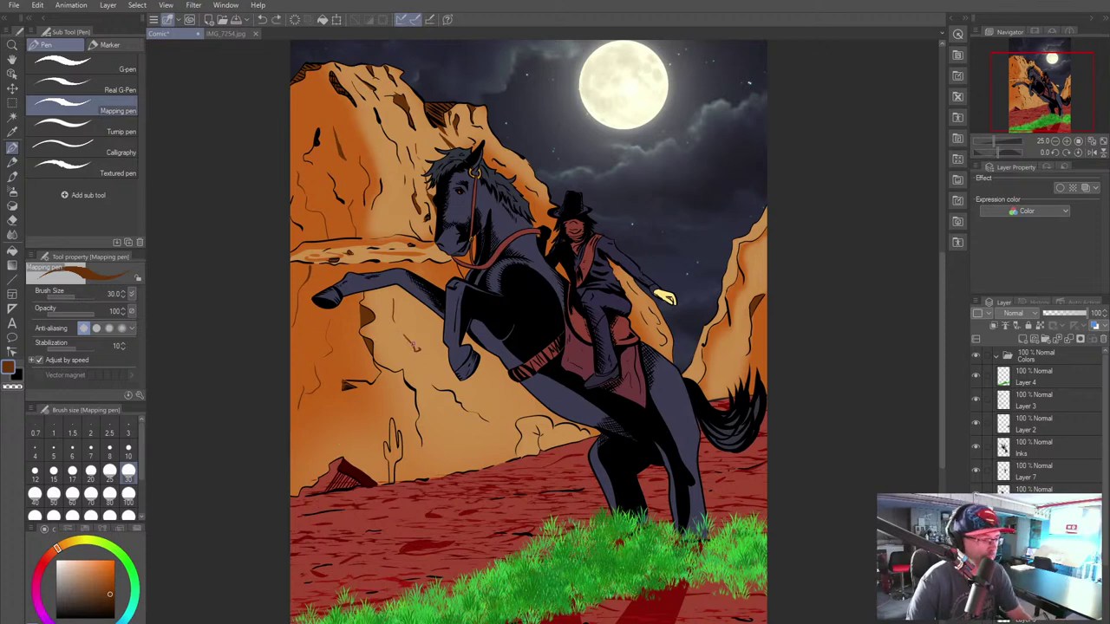
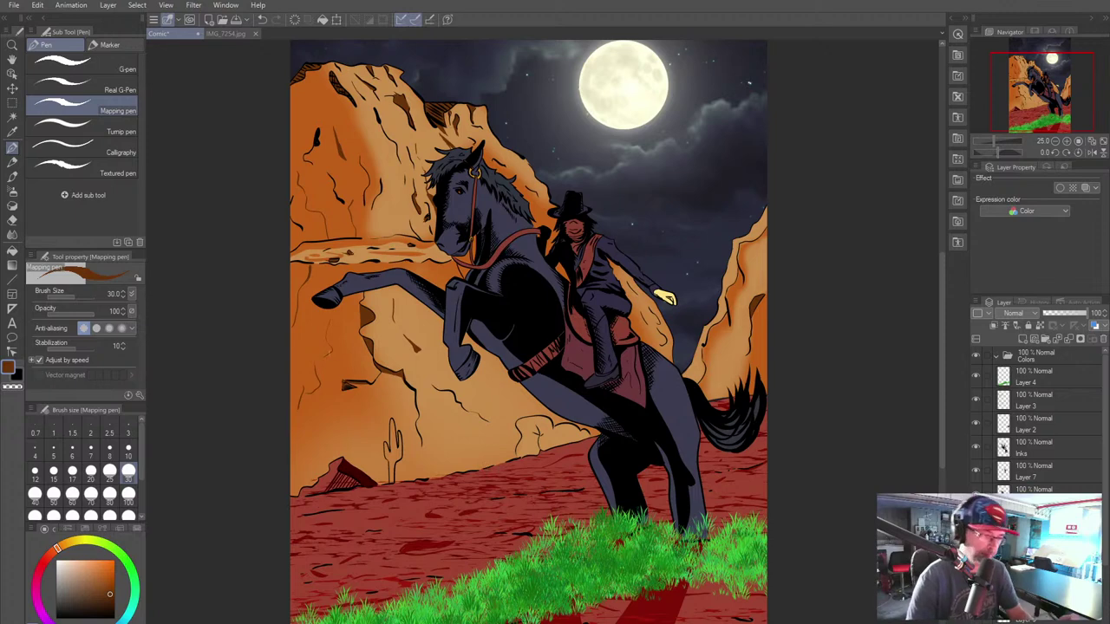
Step: Hatch the narrow rim of the cliff behind the rider with short dark brown strokes, starting at its upper end
drag(461, 495, 401, 525)
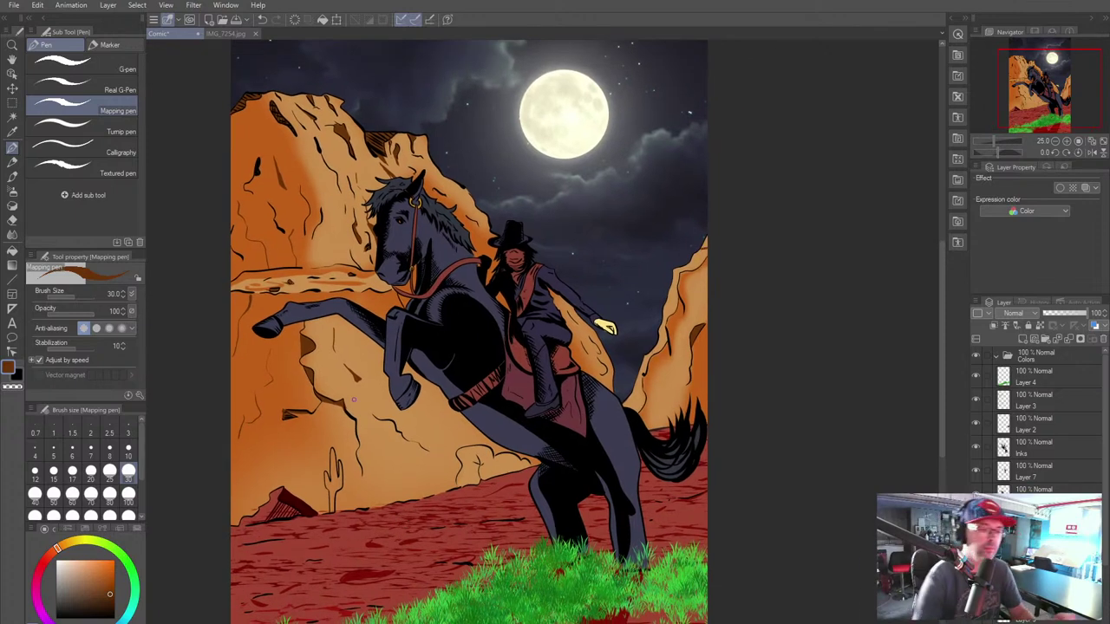
drag(666, 327, 733, 327)
drag(732, 327, 566, 414)
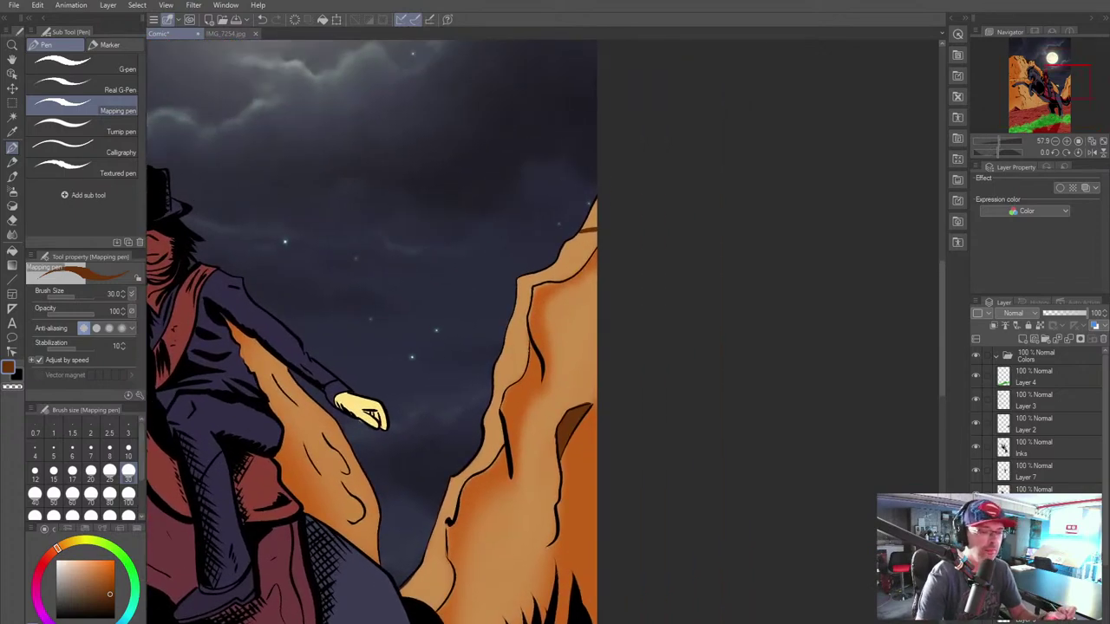
drag(642, 413, 646, 255)
drag(538, 365, 567, 282)
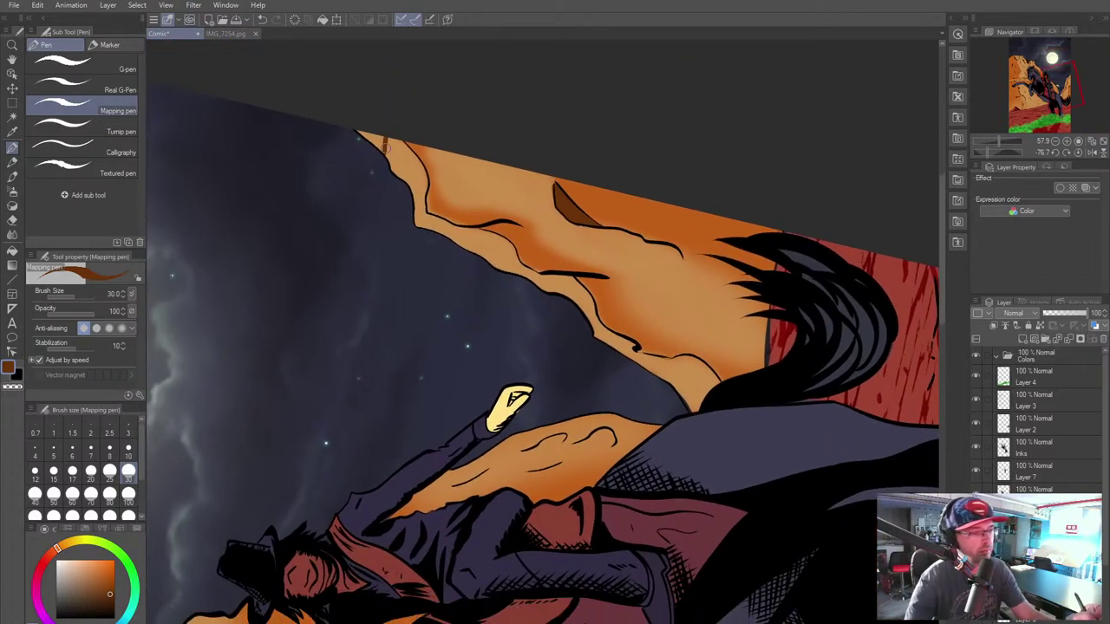
mouse_move(387, 135)
mouse_down()
mouse_move(405, 182)
mouse_move(413, 156)
mouse_move(418, 204)
mouse_up()
mouse_move(418, 165)
mouse_down()
mouse_move(420, 227)
mouse_move(457, 227)
mouse_move(459, 246)
mouse_move(466, 224)
mouse_move(460, 248)
mouse_move(473, 228)
mouse_move(467, 252)
mouse_move(475, 242)
mouse_move(482, 251)
mouse_move(486, 237)
mouse_move(483, 255)
mouse_move(489, 233)
mouse_move(498, 267)
mouse_move(501, 238)
mouse_move(494, 264)
mouse_move(503, 269)
mouse_move(515, 247)
mouse_move(518, 275)
mouse_move(547, 279)
mouse_move(544, 291)
mouse_move(554, 277)
mouse_move(557, 296)
mouse_move(596, 337)
mouse_up()
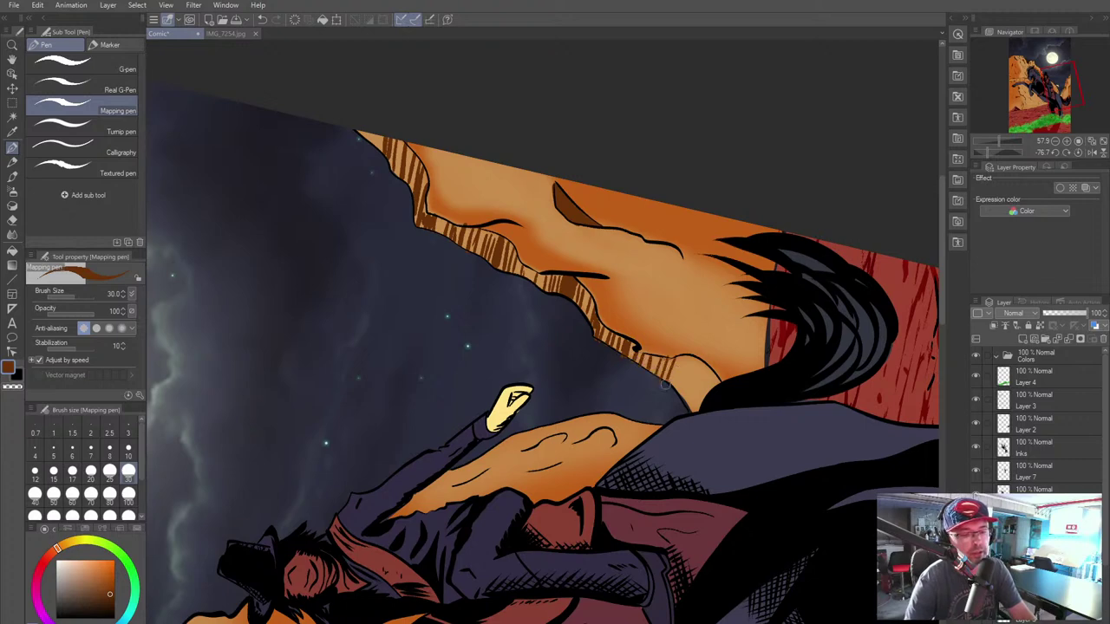
Step: Continue the dark brown hatching along the lower end of the cliff rim down to the horse's tail
mouse_move(685, 357)
mouse_down()
mouse_move(672, 386)
mouse_move(684, 372)
mouse_move(688, 382)
mouse_move(695, 364)
mouse_move(683, 399)
mouse_move(687, 407)
mouse_move(701, 379)
mouse_move(698, 408)
mouse_up()
drag(709, 369, 706, 411)
mouse_move(720, 375)
mouse_down()
mouse_move(716, 383)
mouse_move(621, 336)
mouse_up()
scroll(704, 396, up, 2)
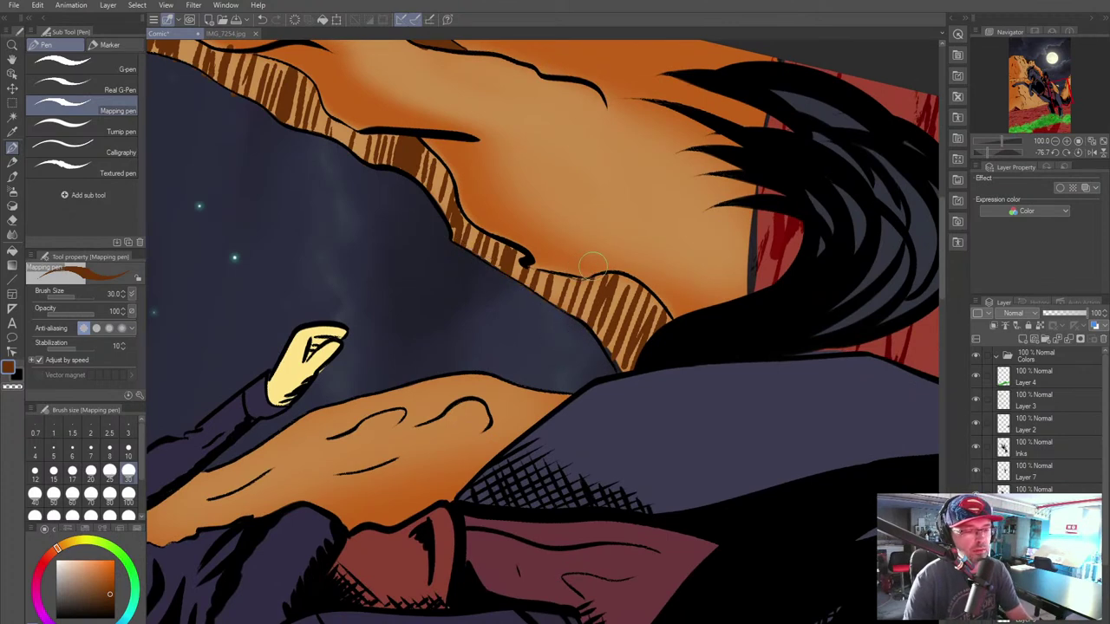
drag(330, 237, 447, 341)
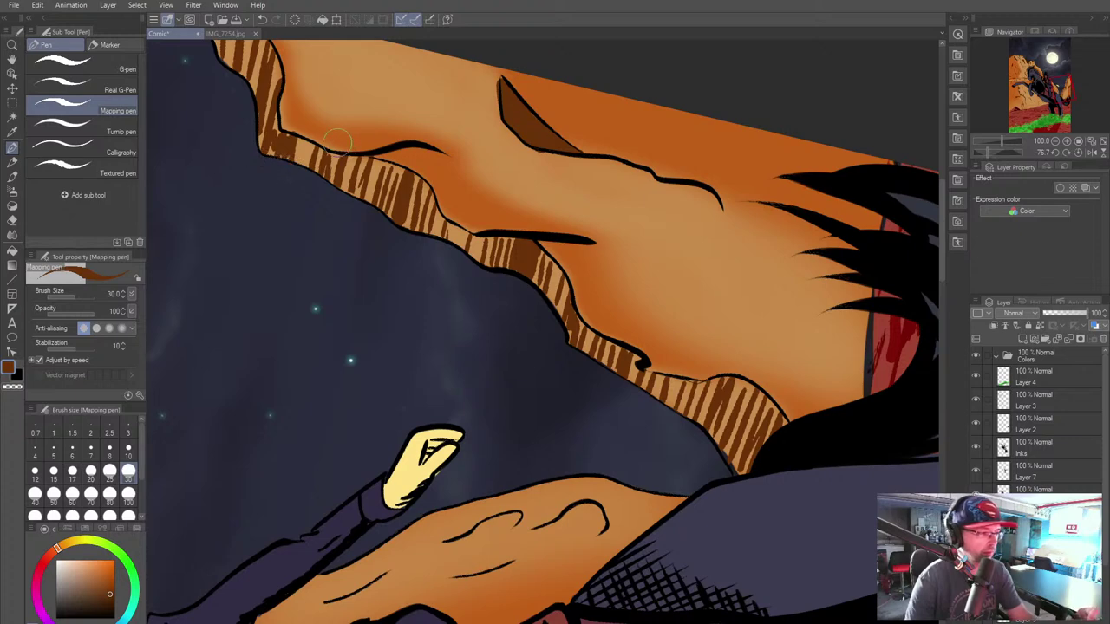
drag(257, 176, 364, 321)
mouse_move(401, 419)
mouse_down()
mouse_move(400, 249)
mouse_move(422, 219)
mouse_up()
drag(661, 438, 577, 438)
scroll(628, 406, down, 2)
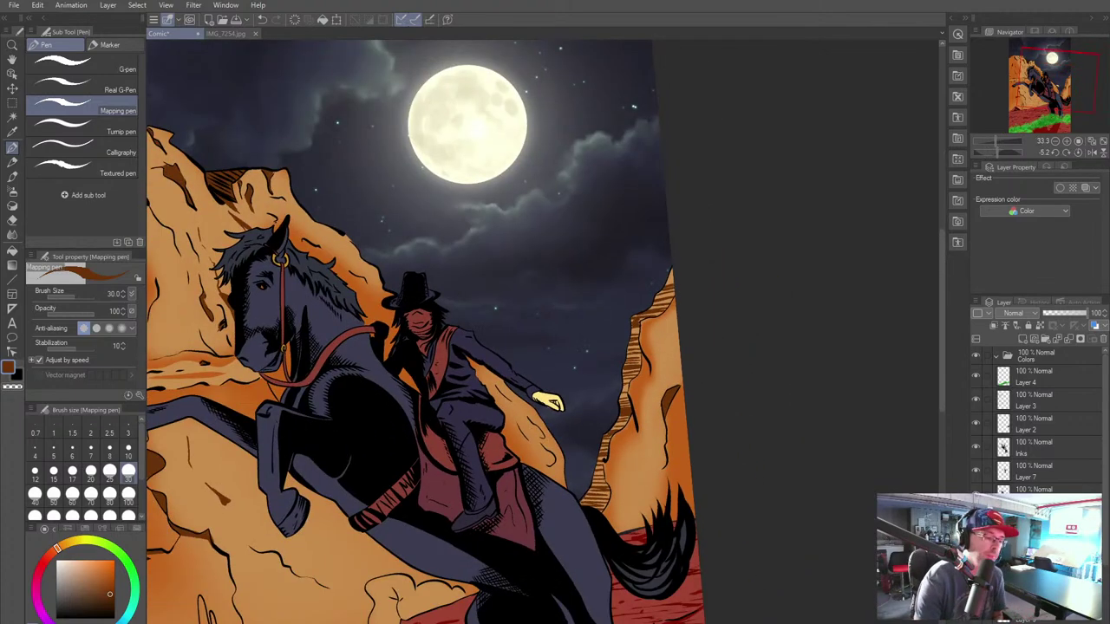
scroll(425, 333, down, 2)
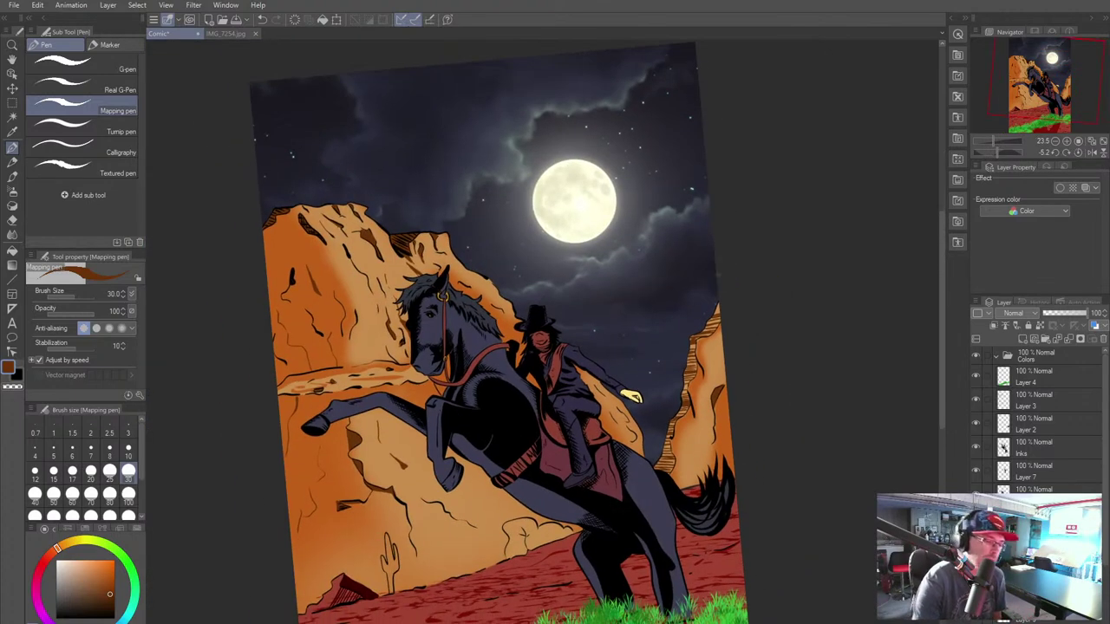
mouse_move(617, 489)
mouse_down()
mouse_move(558, 505)
mouse_move(602, 494)
mouse_up()
scroll(642, 404, down, 2)
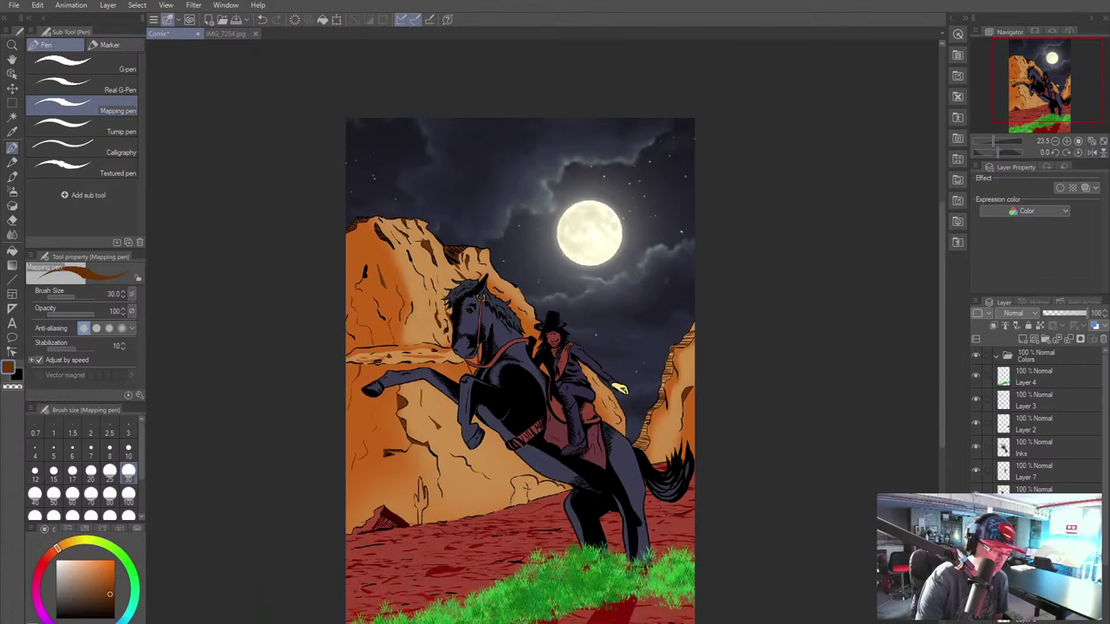
scroll(477, 267, down, 1)
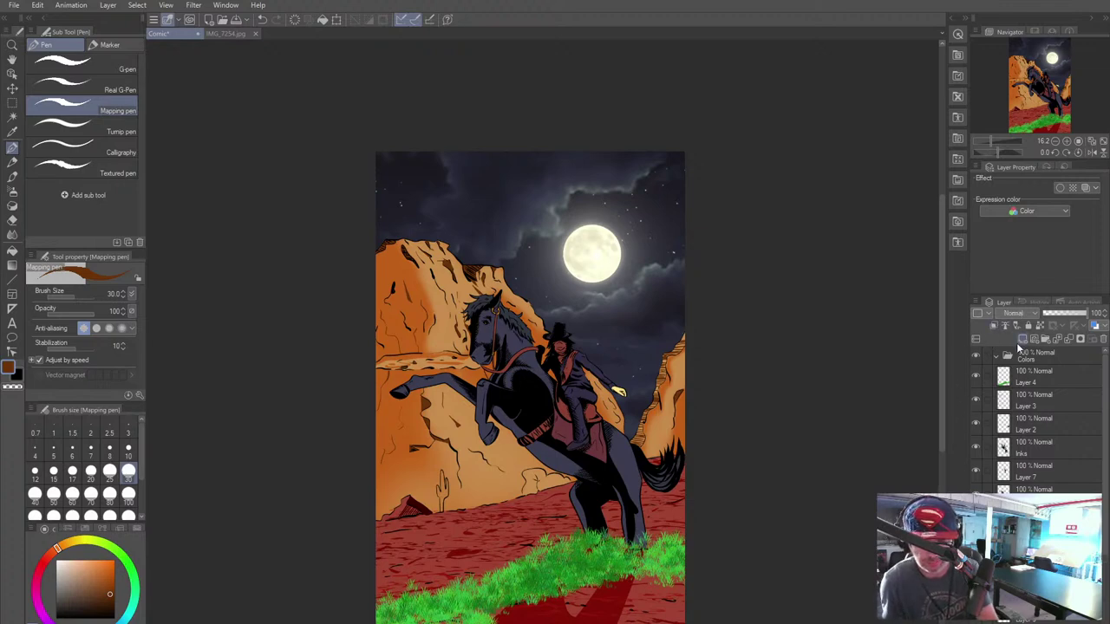
Step: Pick a dark green and fill the whole cactus by the small red rock with the Mapping pen
click(127, 563)
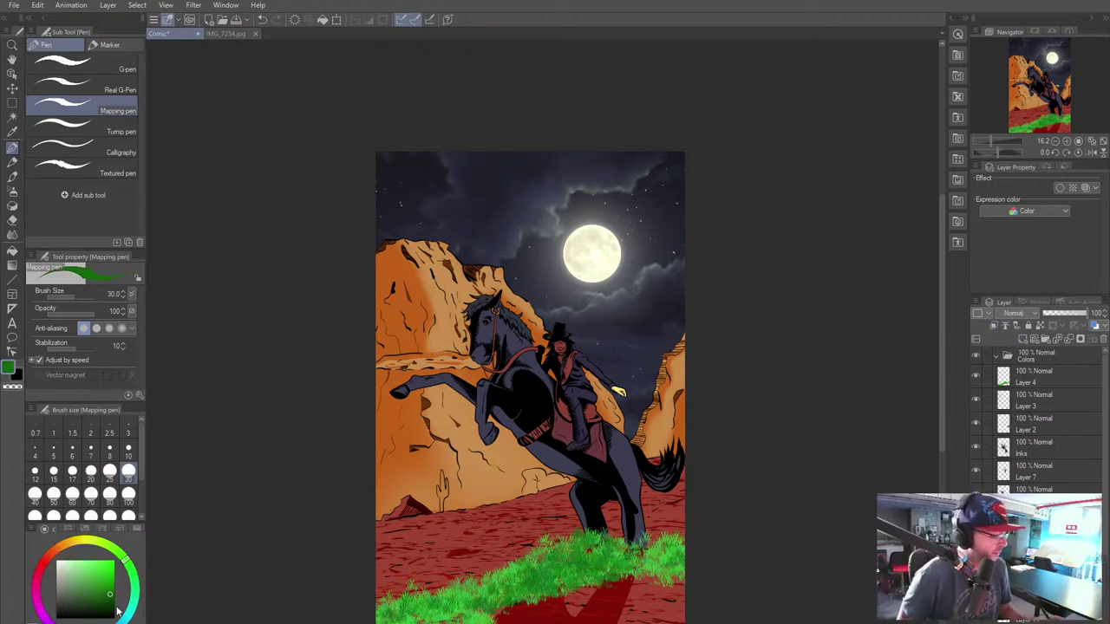
scroll(440, 524, up, 3)
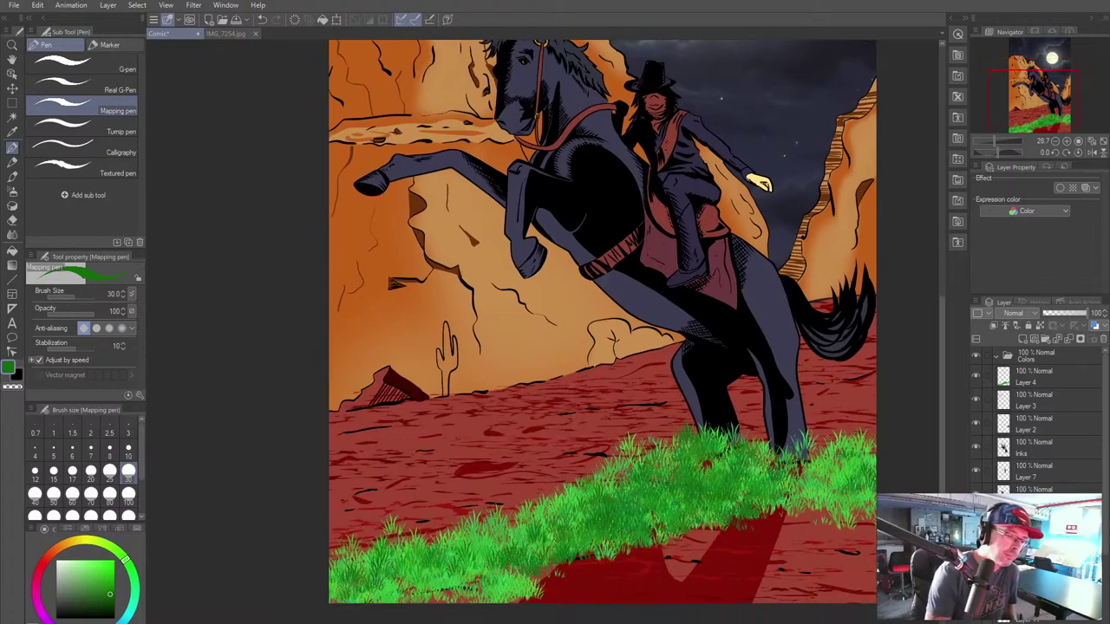
scroll(531, 494, up, 3)
click(102, 591)
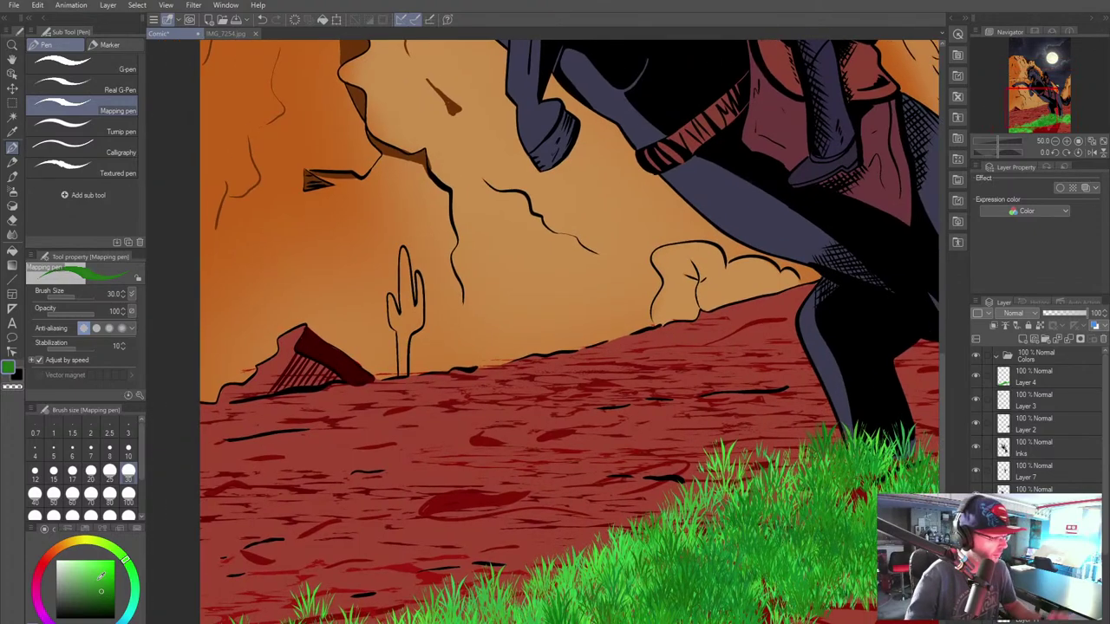
click(105, 598)
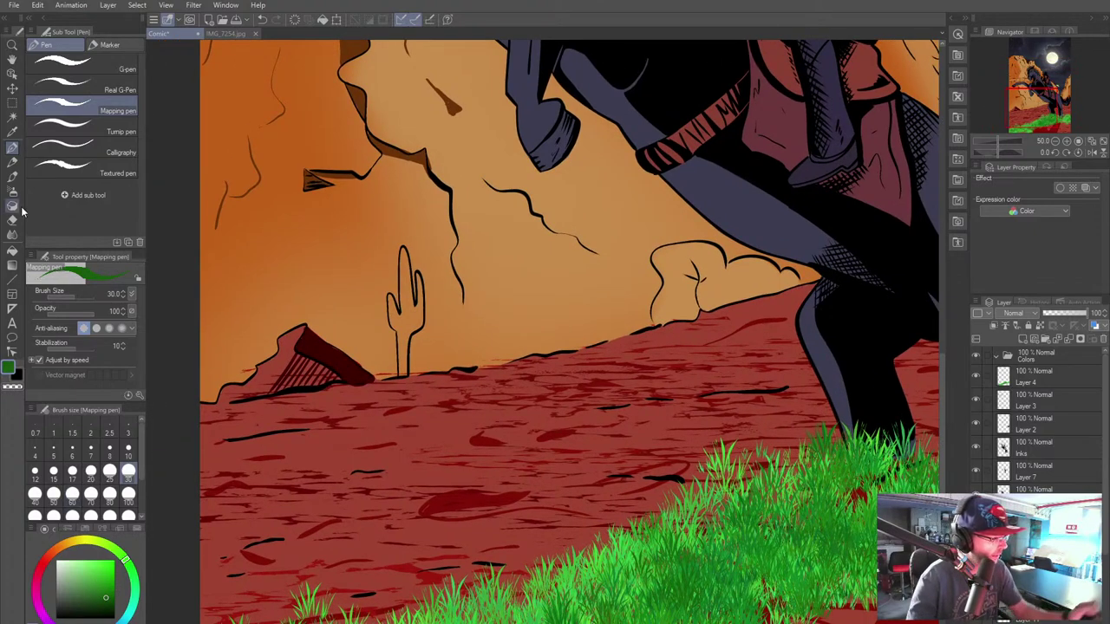
drag(404, 377, 400, 329)
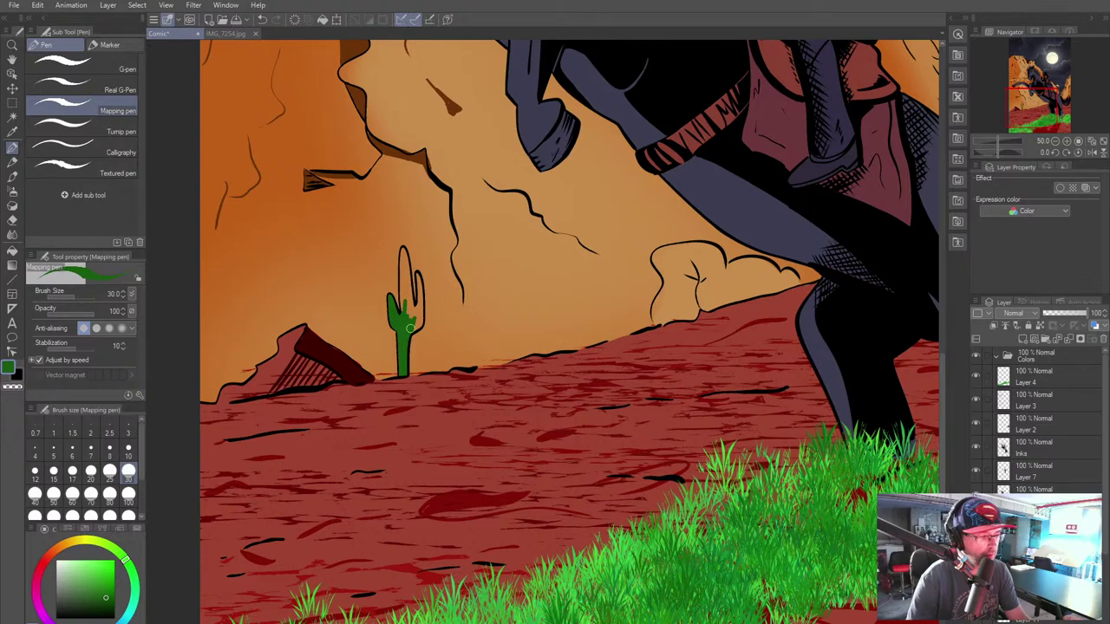
drag(421, 309, 418, 274)
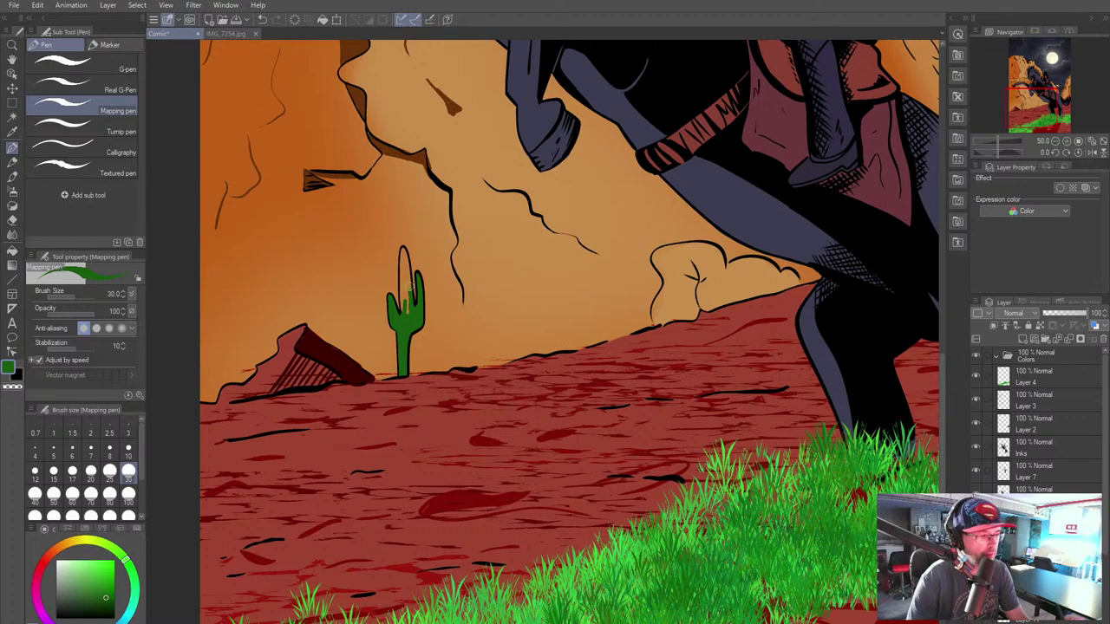
mouse_move(401, 314)
mouse_down()
mouse_move(401, 267)
mouse_move(405, 288)
mouse_up()
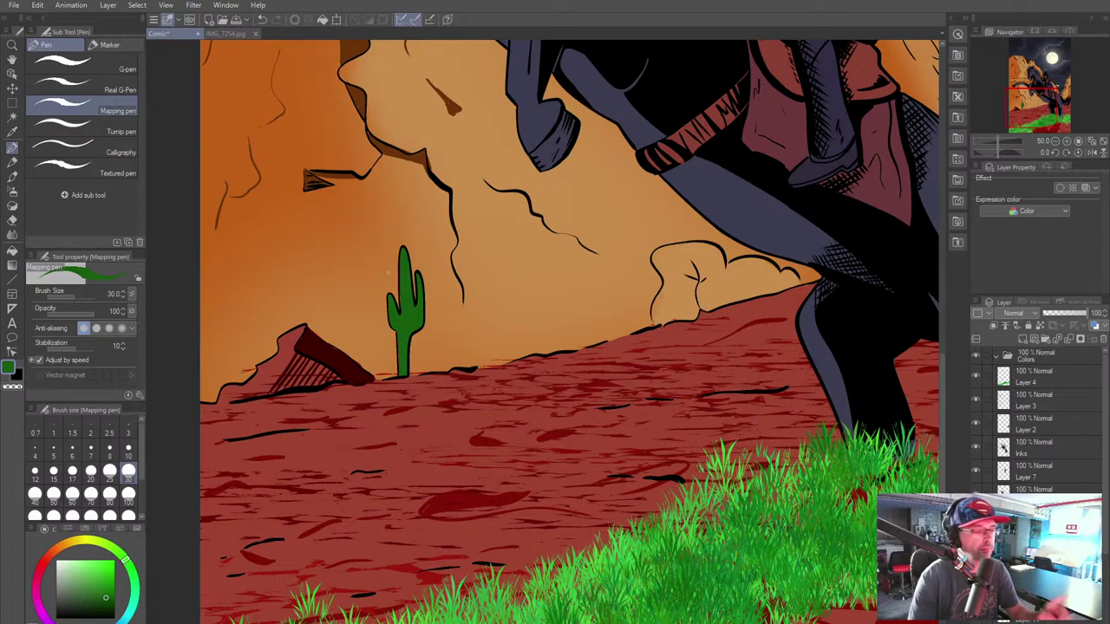
Step: Fill the bush behind the horse's hind leg with the same dark green, enlarging the brush to 100 for its interior
drag(494, 450, 276, 461)
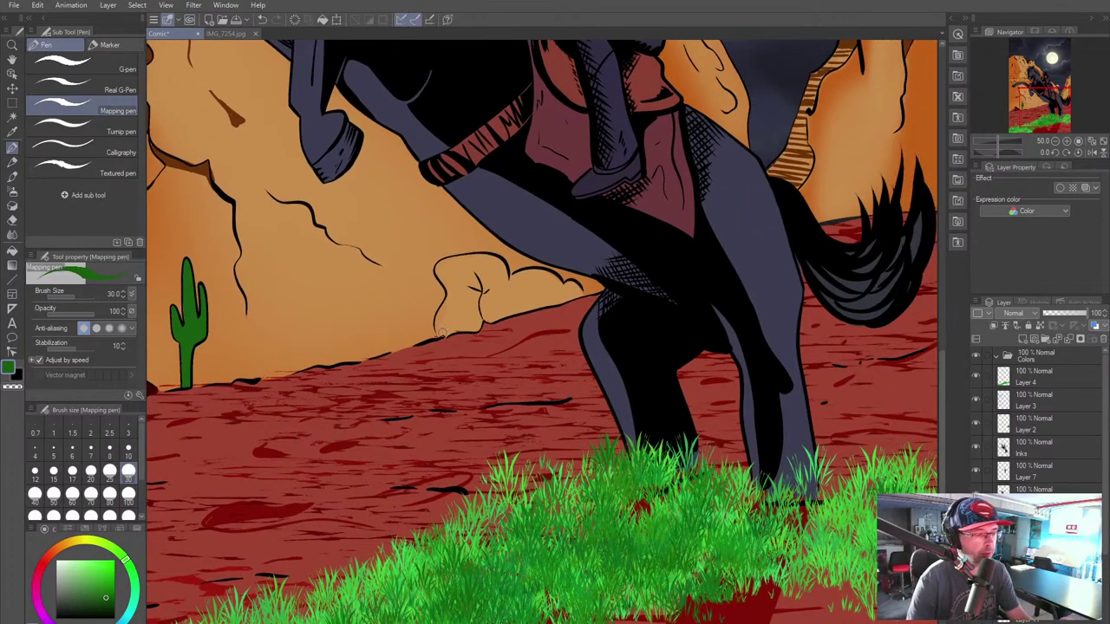
scroll(628, 264, up, 3)
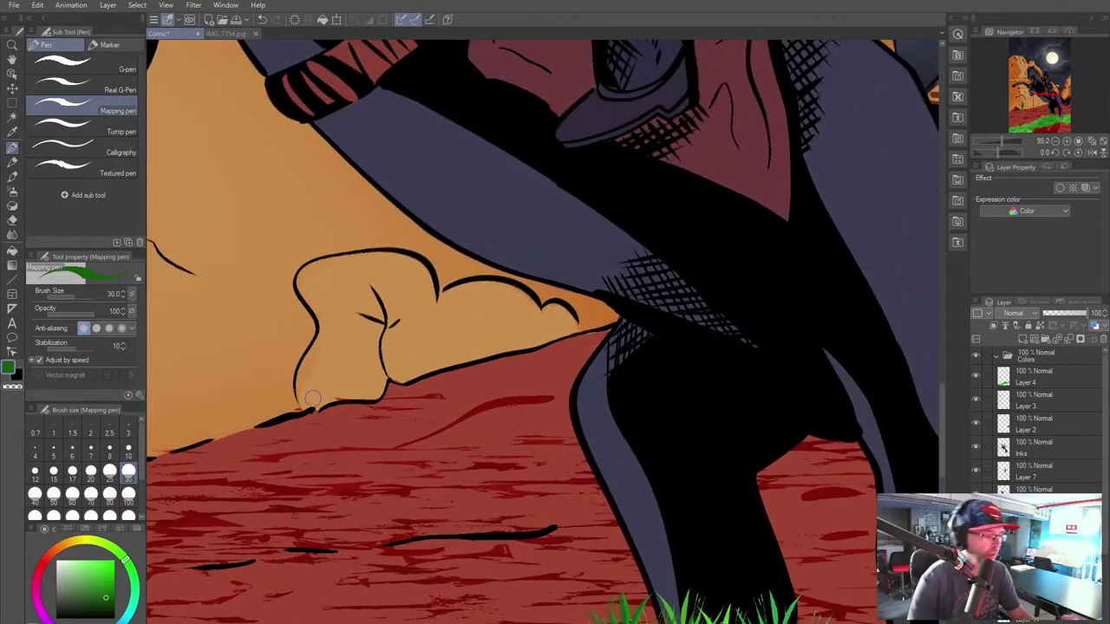
mouse_move(300, 405)
mouse_down()
mouse_move(310, 361)
mouse_move(297, 366)
mouse_move(308, 368)
mouse_move(325, 323)
mouse_move(302, 278)
mouse_move(320, 320)
mouse_move(303, 279)
mouse_move(323, 263)
mouse_move(409, 260)
mouse_move(433, 305)
mouse_move(471, 288)
mouse_move(514, 292)
mouse_move(577, 332)
mouse_move(315, 405)
mouse_move(346, 305)
mouse_move(328, 357)
mouse_move(318, 282)
mouse_move(392, 277)
mouse_move(409, 309)
mouse_move(352, 350)
mouse_move(373, 282)
mouse_move(340, 363)
mouse_move(380, 318)
mouse_move(324, 379)
mouse_move(363, 381)
mouse_move(440, 316)
mouse_move(472, 327)
mouse_move(524, 314)
mouse_move(525, 327)
mouse_move(564, 325)
mouse_up()
key(bracketright)
key(bracketright)
key(bracketright)
key(bracketright)
key(bracketright)
key(bracketright)
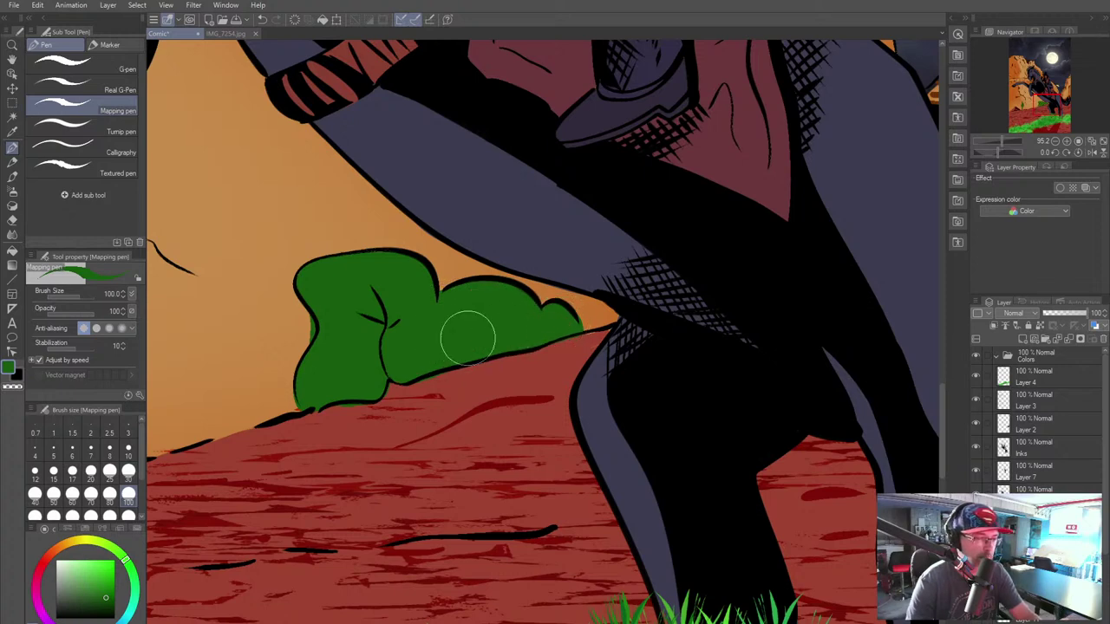
Step: Reduce the brush size to 15 and touch up the green at the bush's corners and pointed end
key(bracketleft)
key(bracketleft)
key(bracketleft)
key(bracketleft)
key(bracketleft)
key(bracketleft)
key(bracketleft)
key(bracketleft)
key(bracketleft)
key(bracketleft)
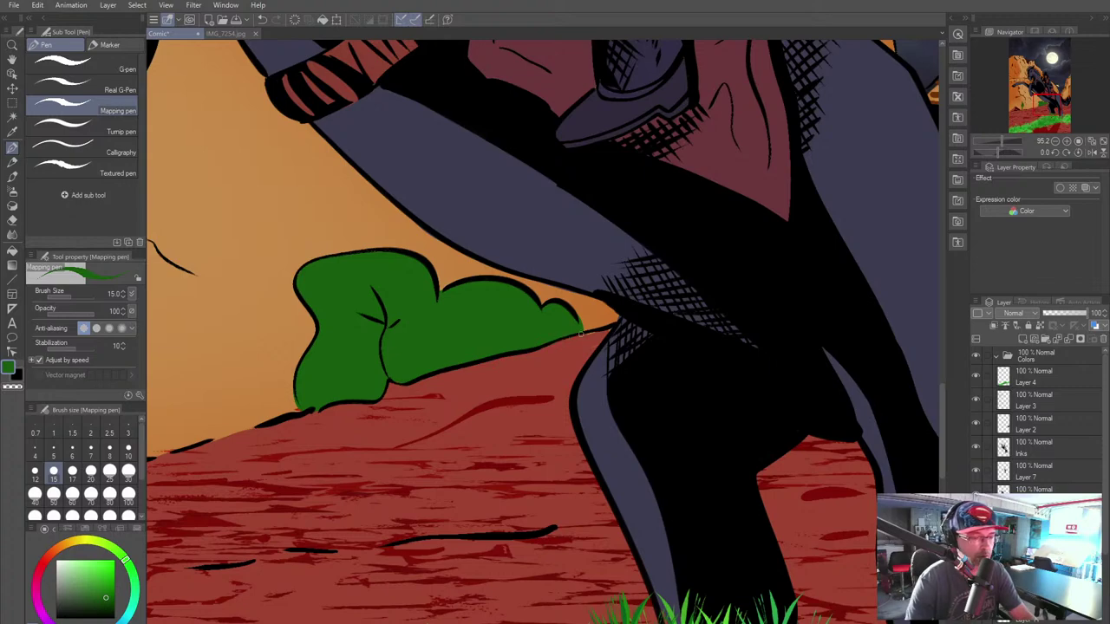
Step: On Layer 4, paint darker green grass over the rear hooves and the grass edge below them with the Grass brush at size 300
scroll(492, 385, down, 5)
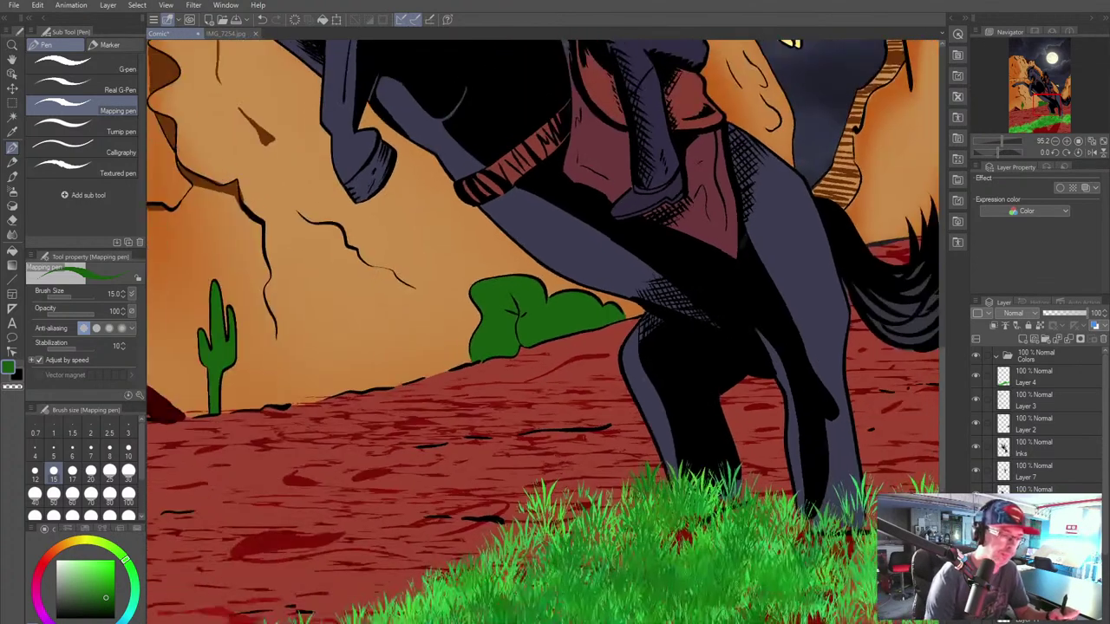
scroll(736, 373, down, 2)
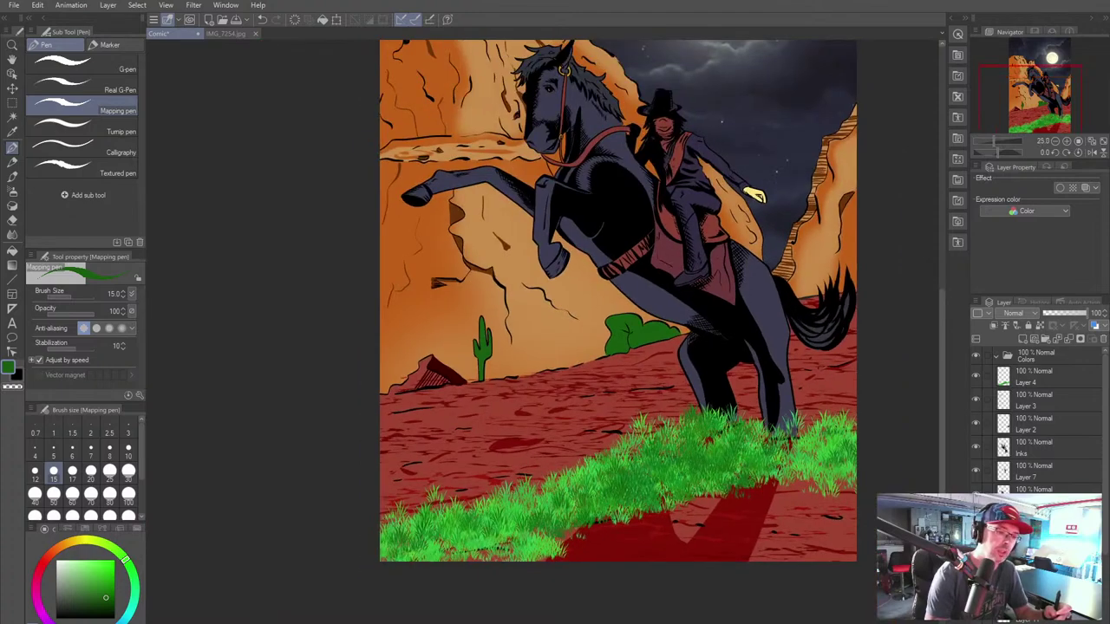
drag(735, 373, 563, 368)
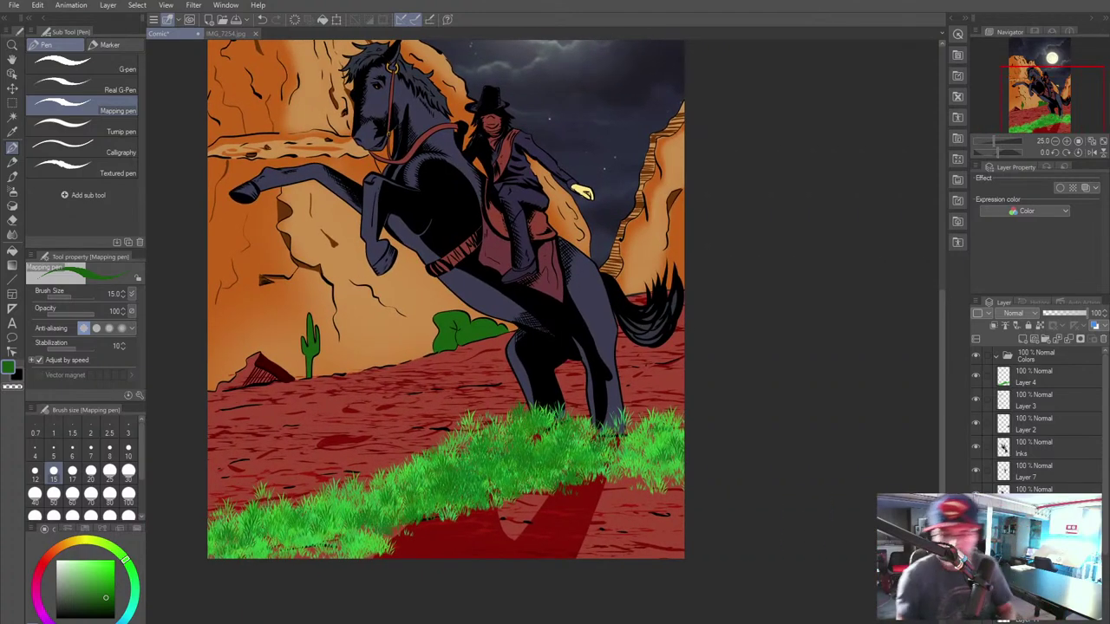
click(1022, 383)
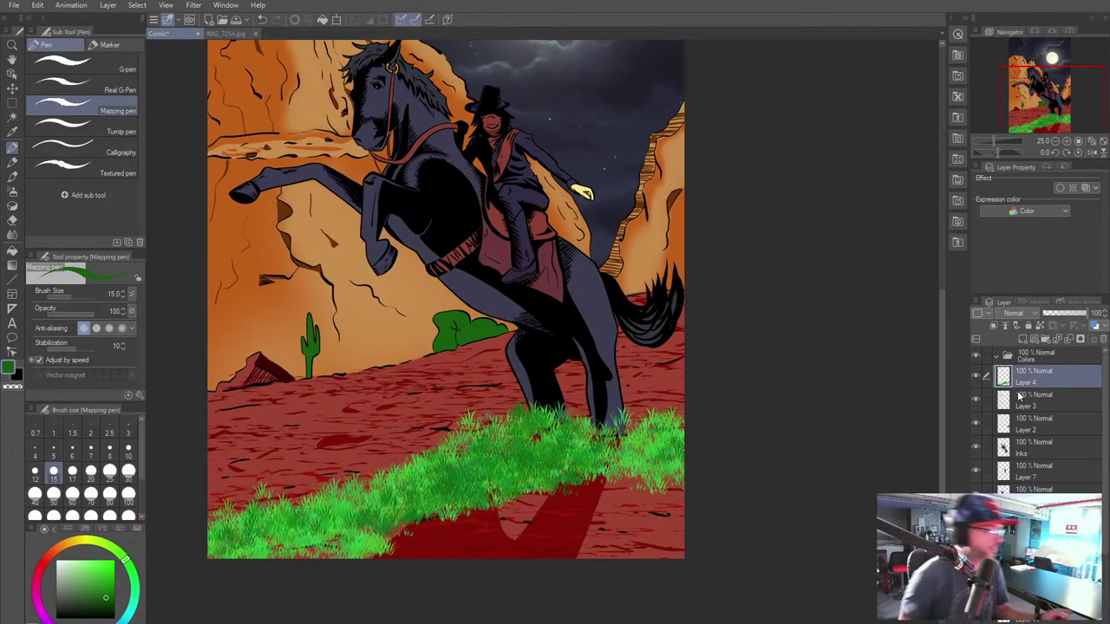
click(12, 206)
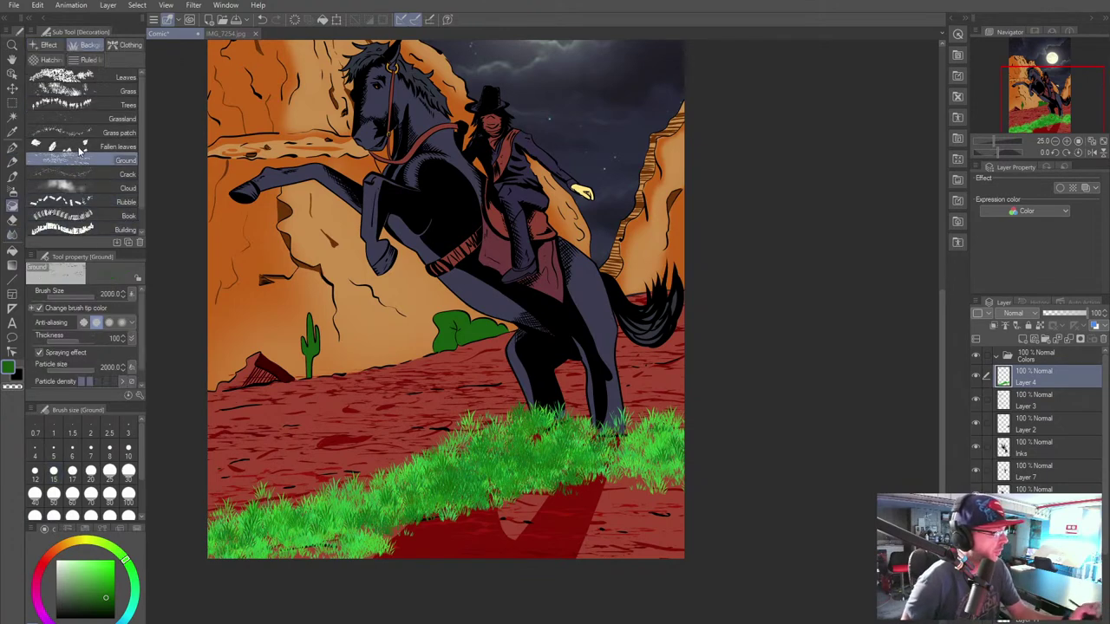
click(76, 91)
click(106, 570)
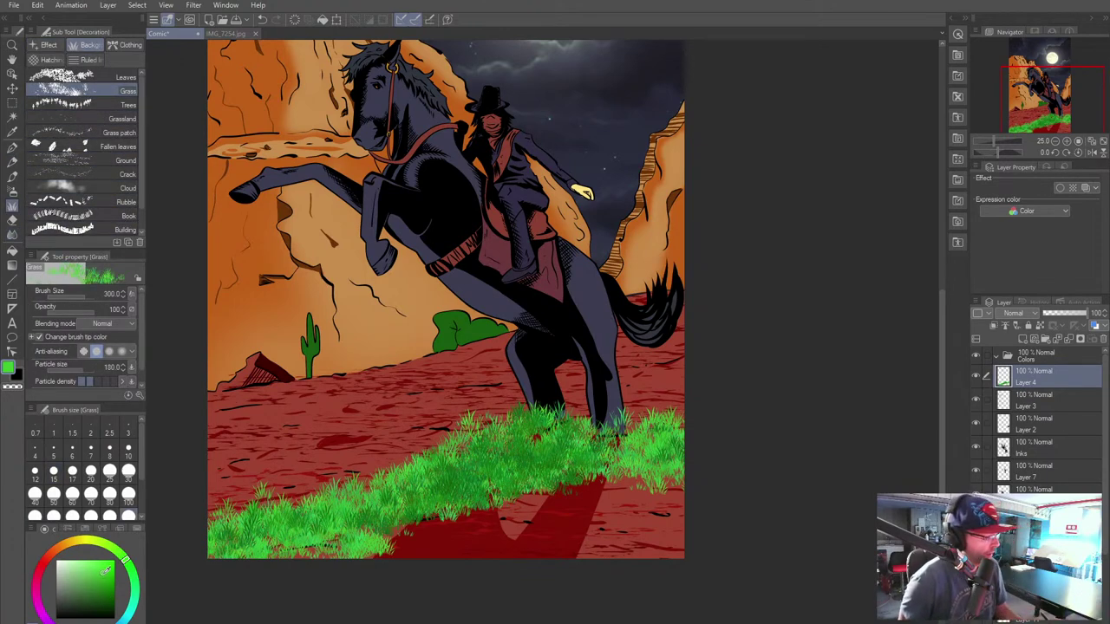
click(112, 587)
click(115, 592)
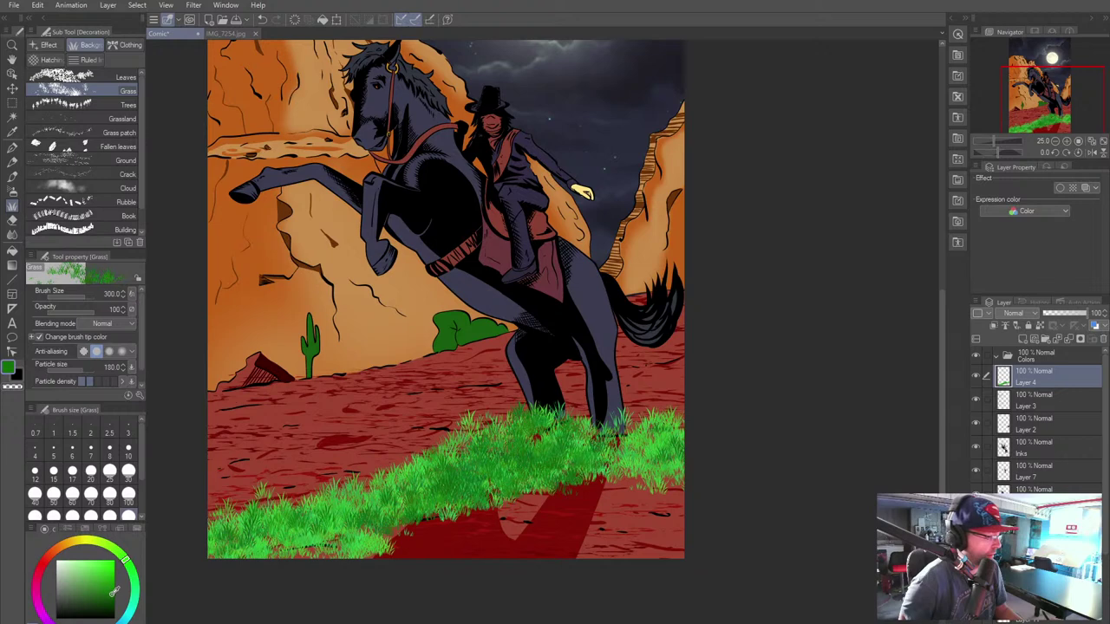
mouse_move(585, 432)
mouse_down()
mouse_move(625, 445)
mouse_move(617, 435)
mouse_move(631, 429)
mouse_up()
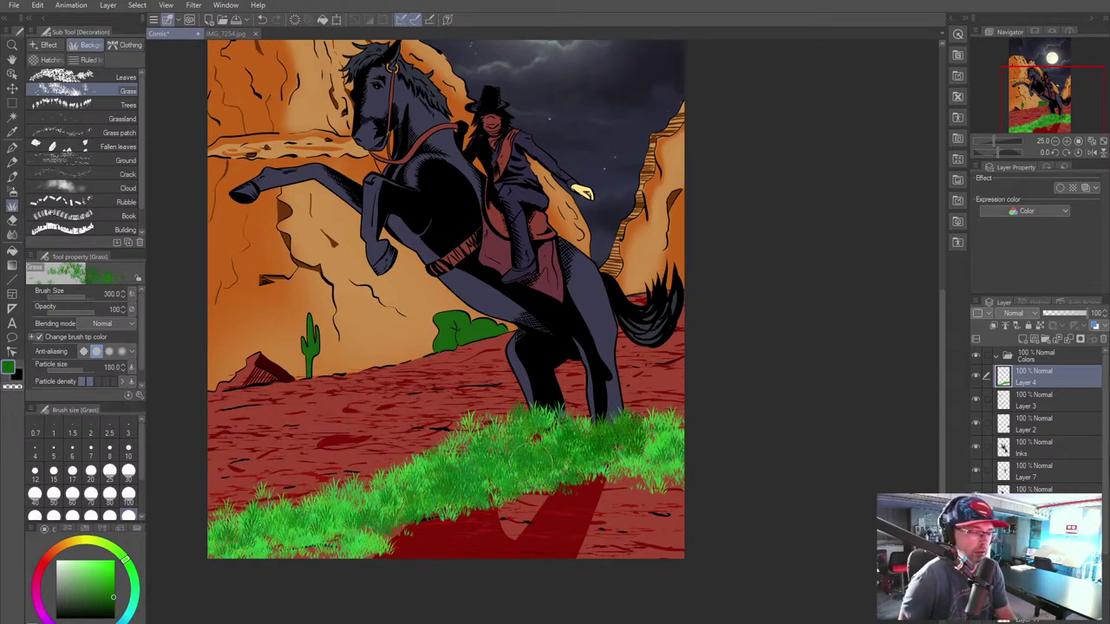
mouse_move(576, 470)
mouse_down()
mouse_move(603, 450)
mouse_move(577, 483)
mouse_up()
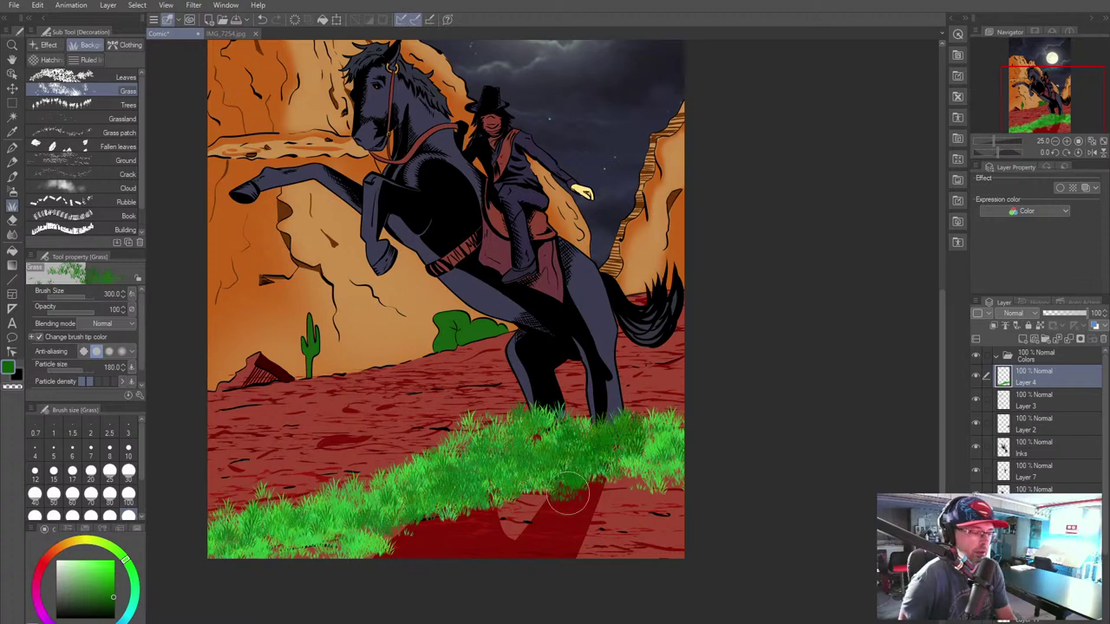
Step: Extend the darker green grass through the middle of the grass band and along its upper edge
mouse_move(527, 435)
mouse_down()
mouse_move(459, 503)
mouse_move(520, 429)
mouse_move(451, 503)
mouse_move(512, 433)
mouse_move(420, 542)
mouse_up()
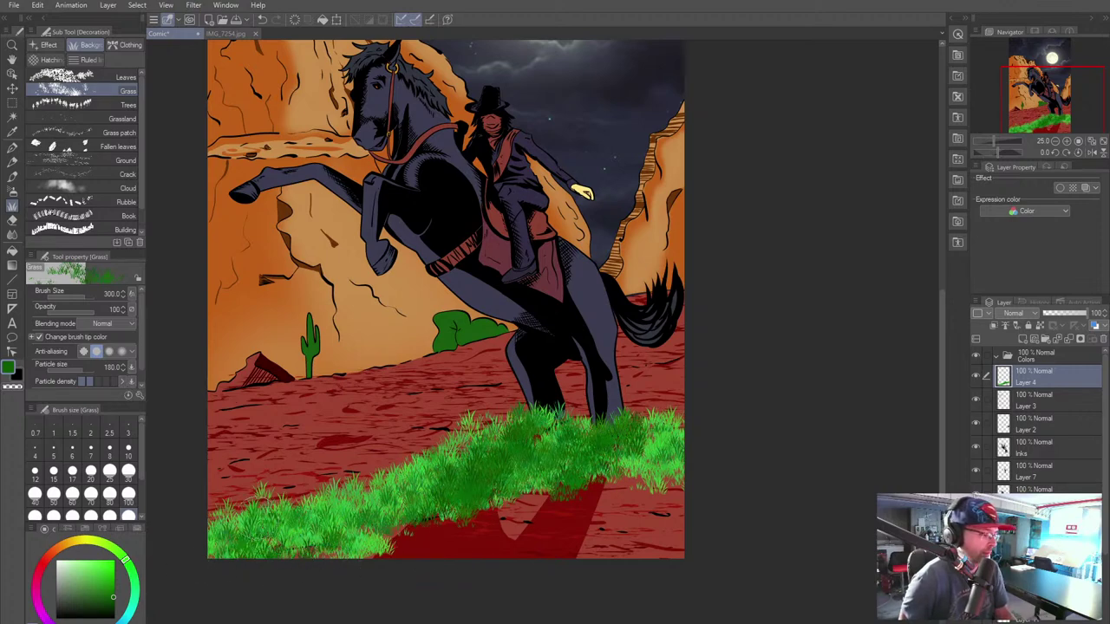
drag(262, 528, 204, 536)
drag(299, 491, 494, 451)
Step: Paint small grass tufts at the base of the cactus and bush, using Grass brush sizes 70 and 80
key(bracketleft)
key(bracketleft)
key(bracketleft)
key(bracketleft)
key(bracketleft)
key(bracketleft)
key(bracketleft)
key(bracketleft)
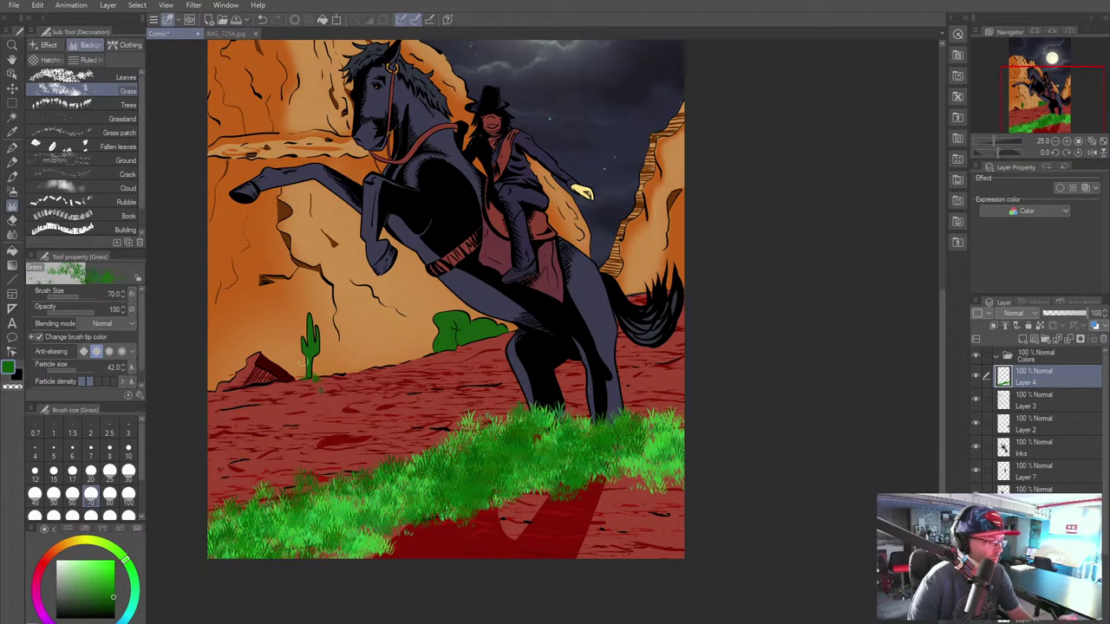
key(bracketright)
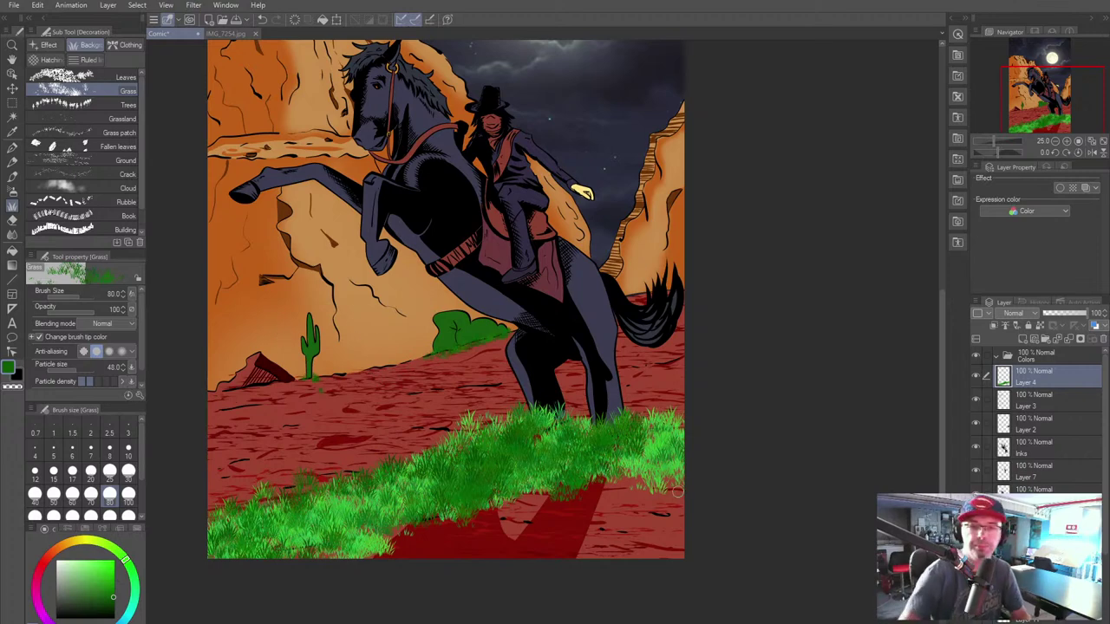
Step: Try the layer color effect and a black border effect on the grass layer, and turn both off
click(1085, 187)
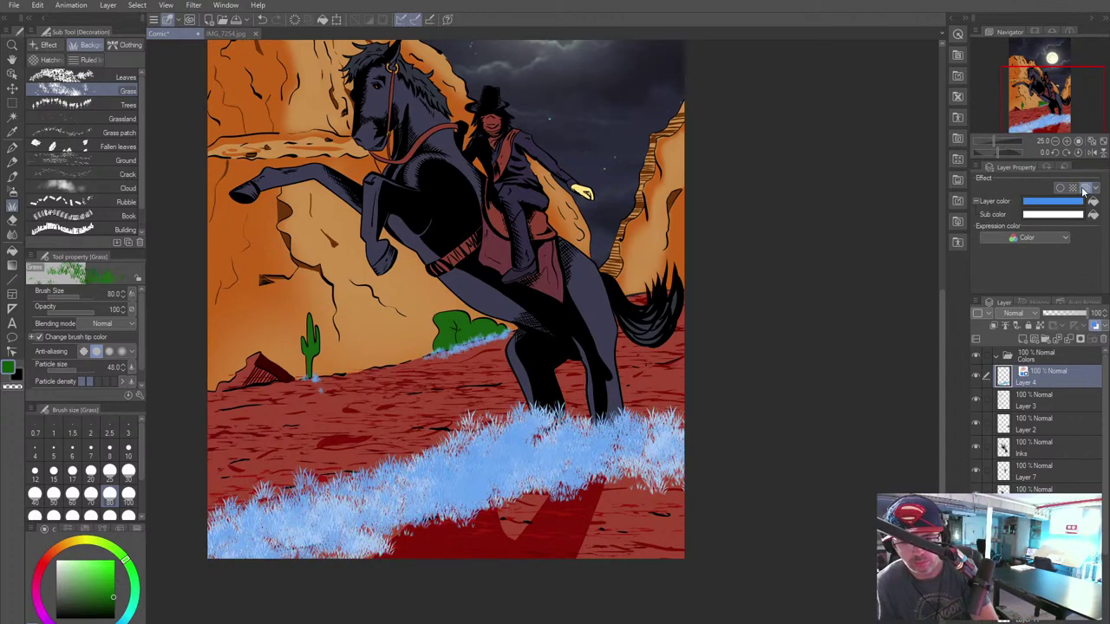
click(1084, 187)
click(1062, 188)
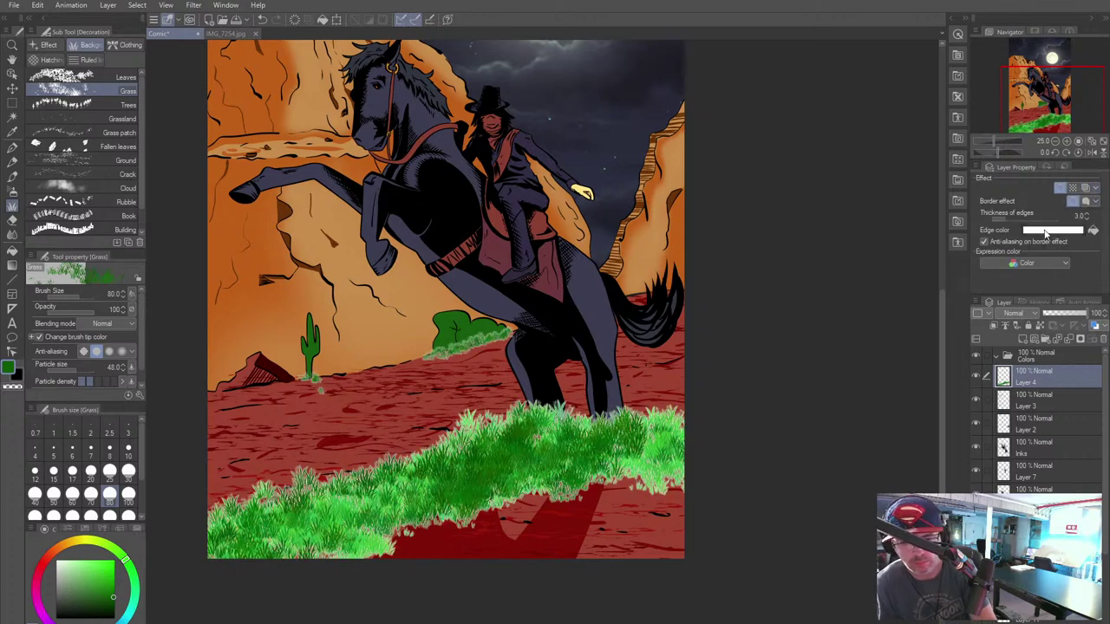
click(1081, 232)
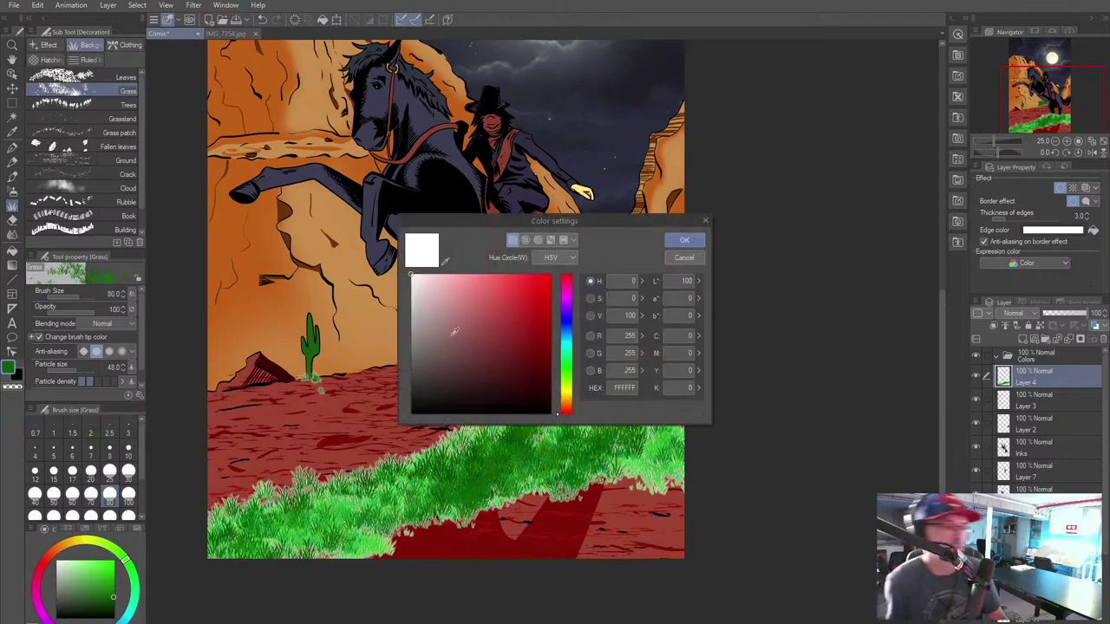
click(684, 240)
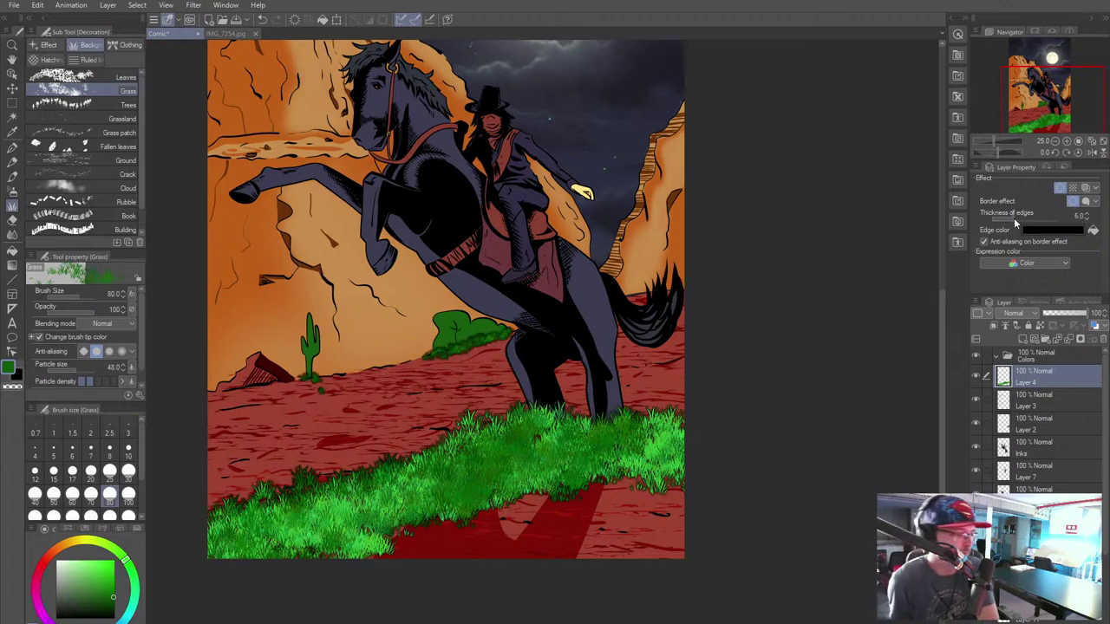
key(ctrl+z)
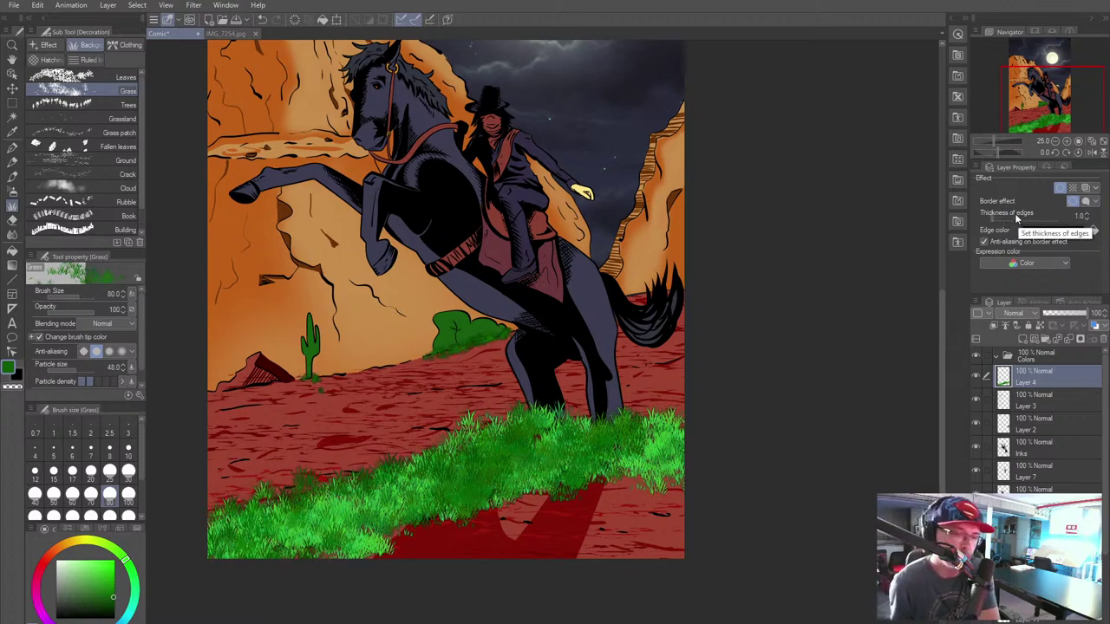
drag(999, 222, 1016, 223)
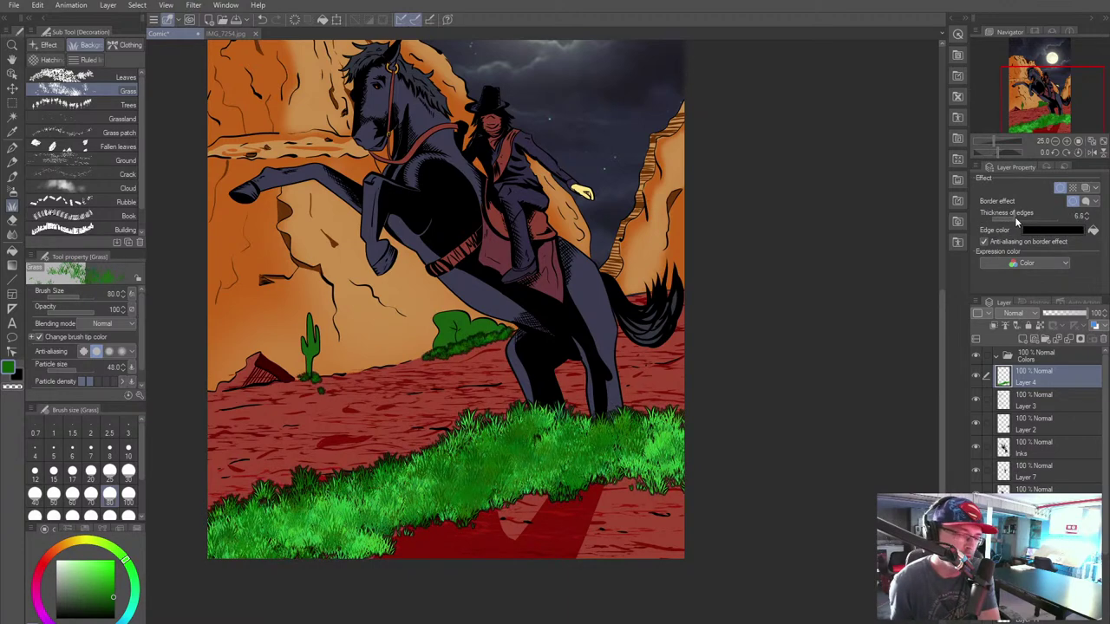
click(1060, 188)
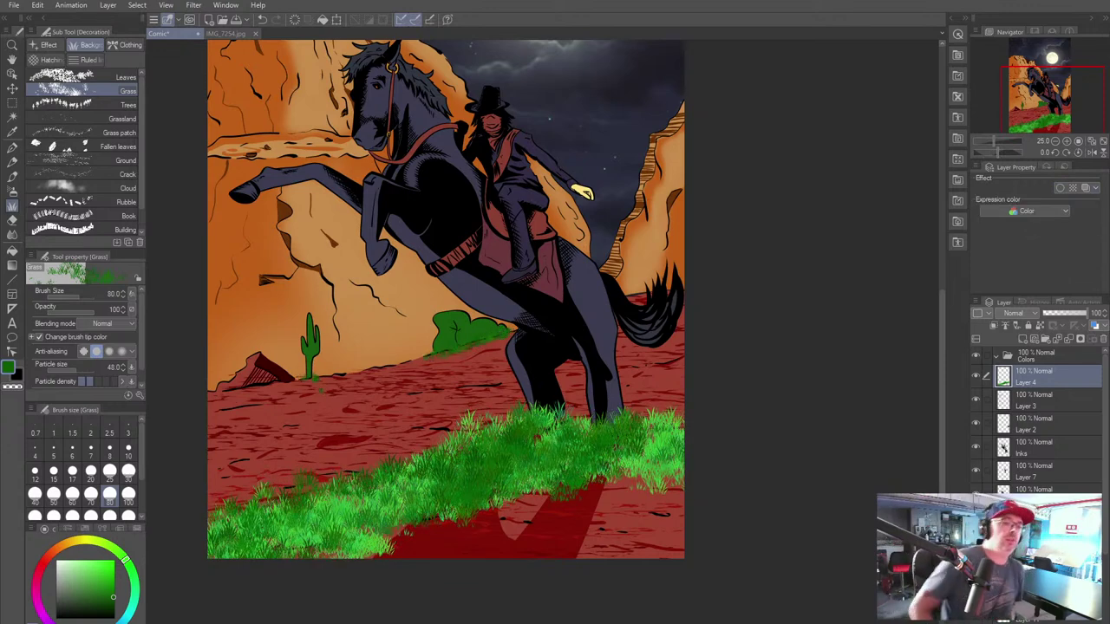
Step: Add a new layer above Layer 4 and fill it with a slightly slanted, downward Night sky gradient
scroll(726, 201, down, 5)
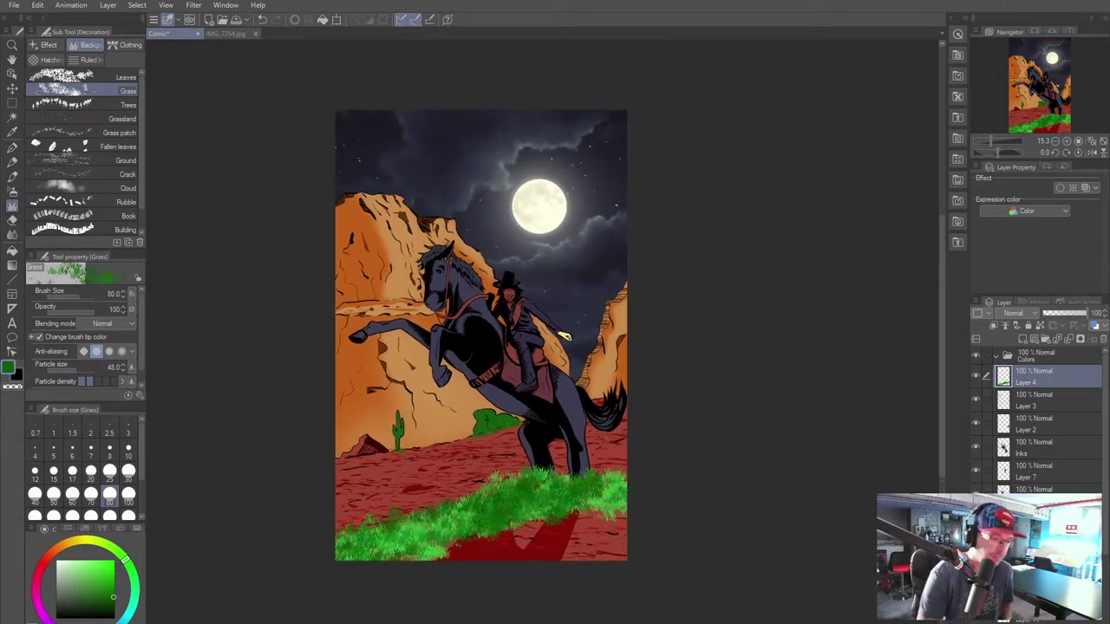
scroll(709, 206, up, 3)
scroll(711, 206, up, 2)
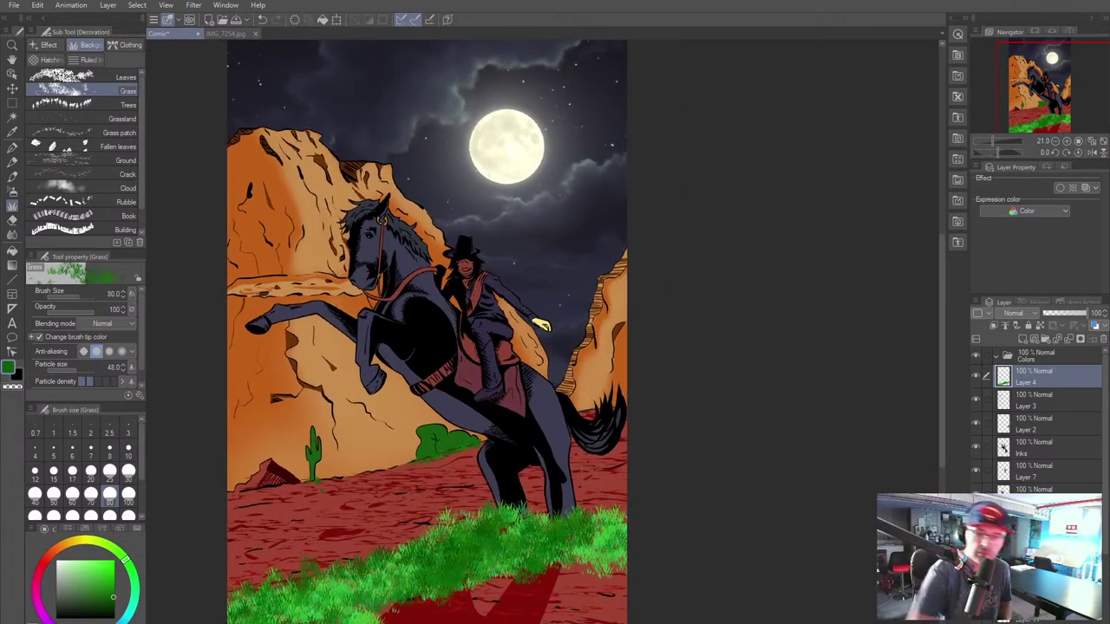
click(1022, 339)
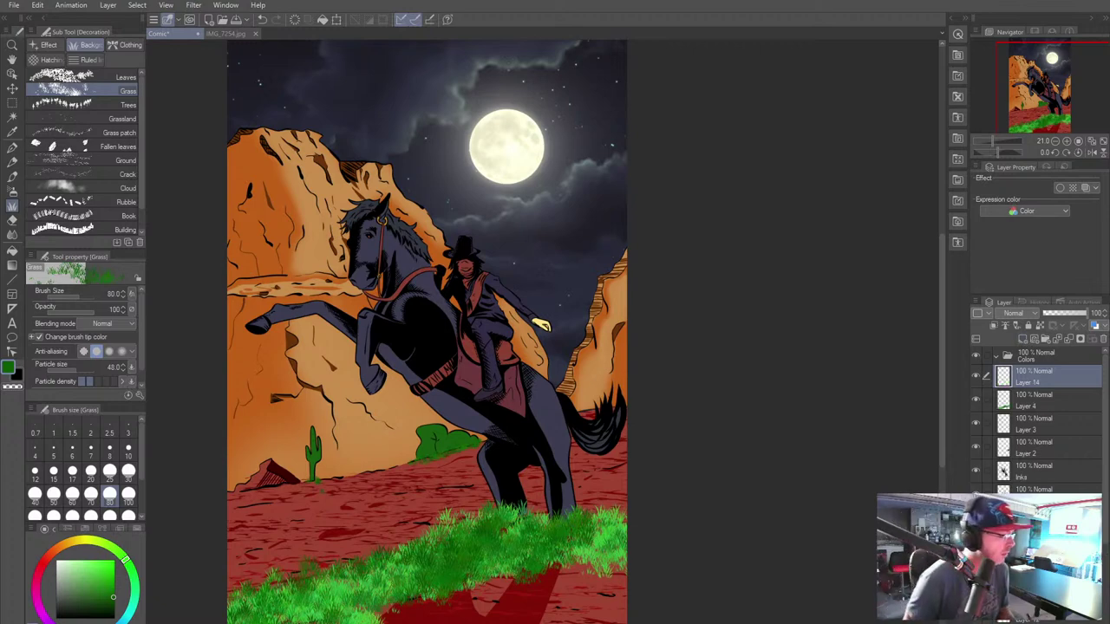
click(12, 266)
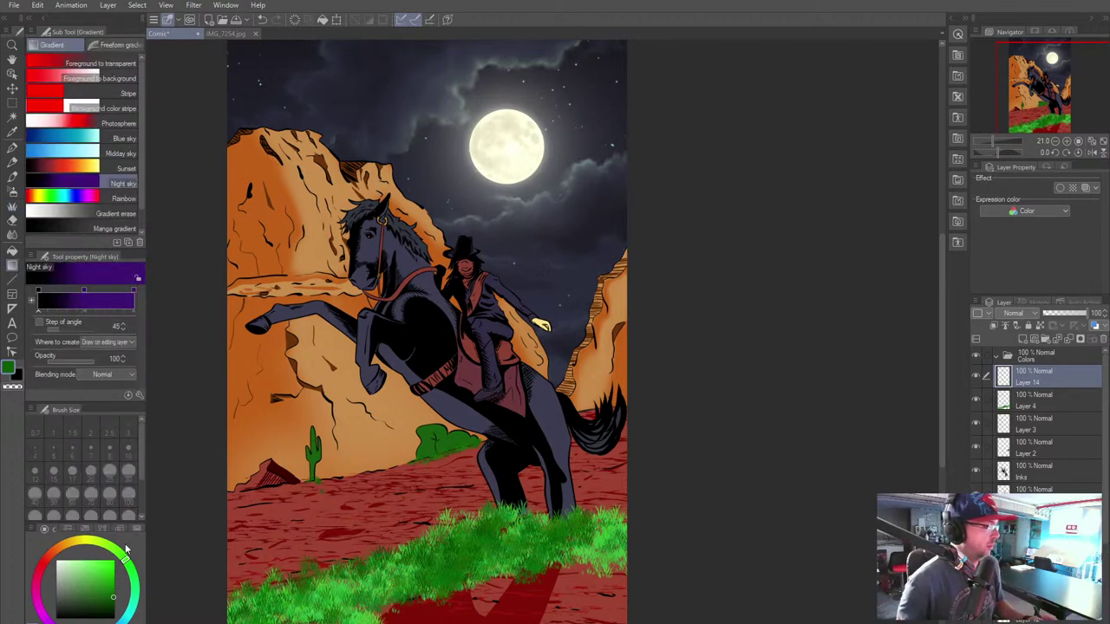
drag(451, 114, 355, 614)
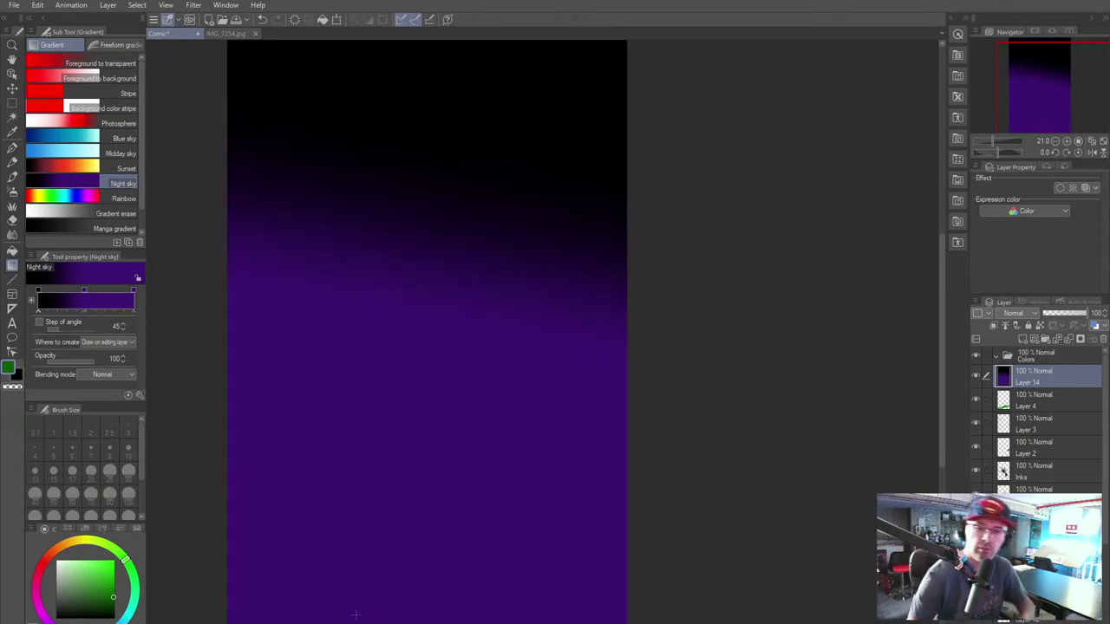
Step: Try the Darken, Multiply, Color burn, Linear burn and Subtract blending modes on the night-sky gradient layer
click(1015, 313)
click(1006, 335)
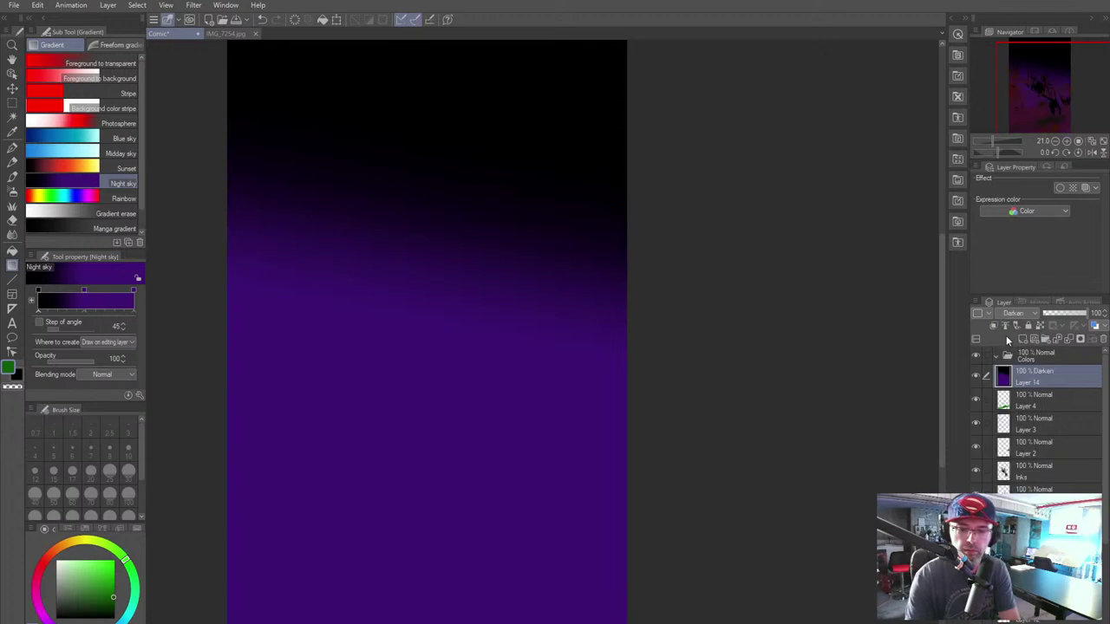
click(1013, 313)
click(1009, 323)
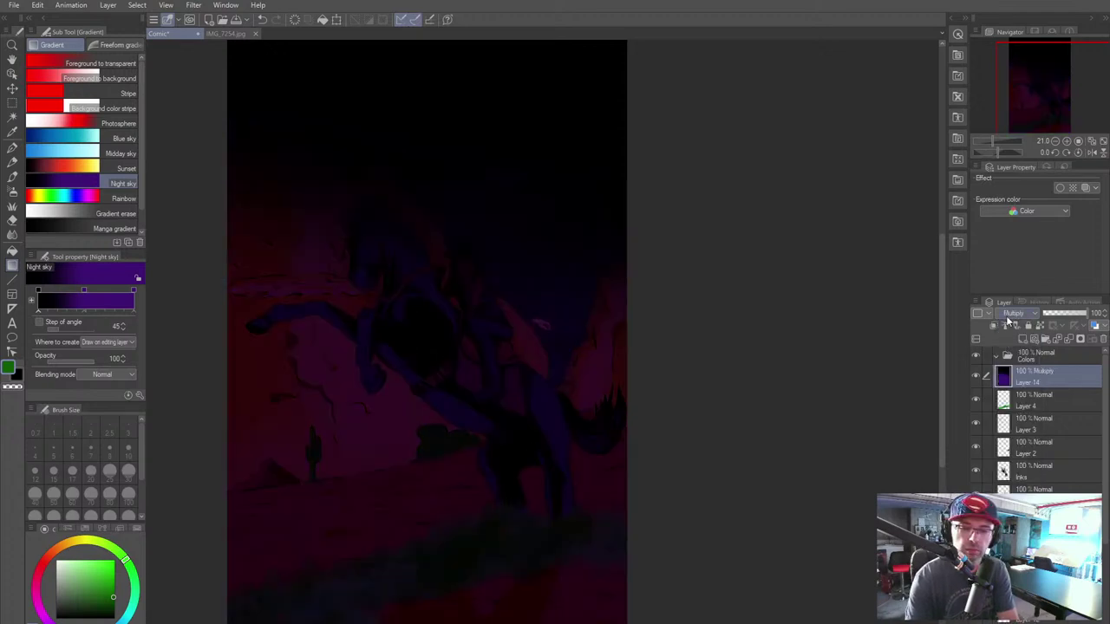
click(1011, 314)
click(1007, 359)
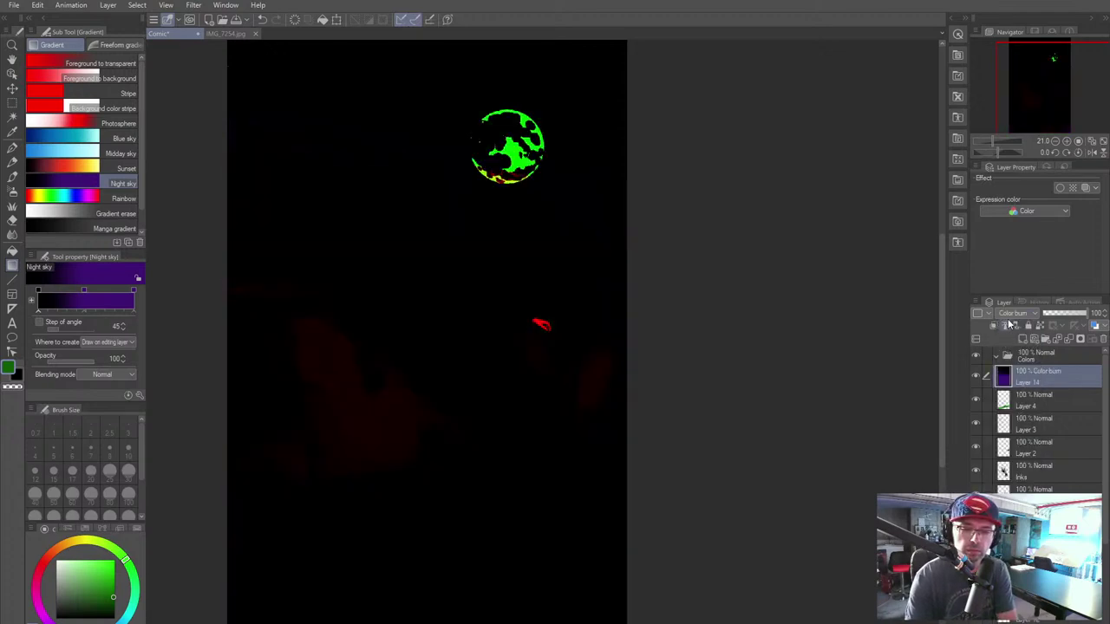
click(1011, 314)
click(1011, 370)
click(1008, 315)
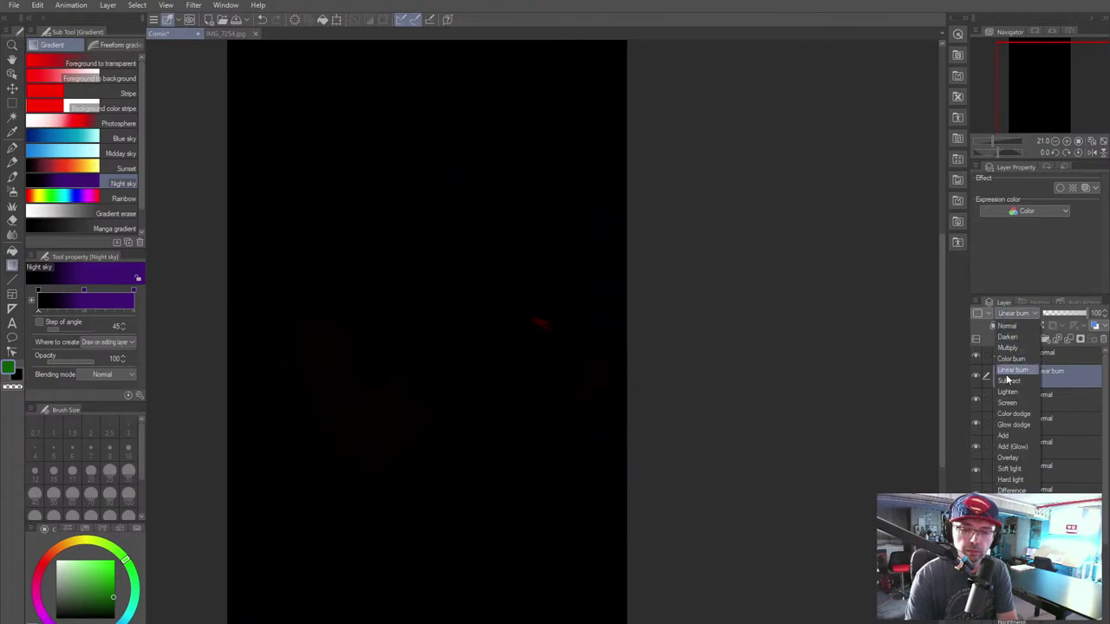
click(1007, 380)
click(1009, 315)
click(1007, 382)
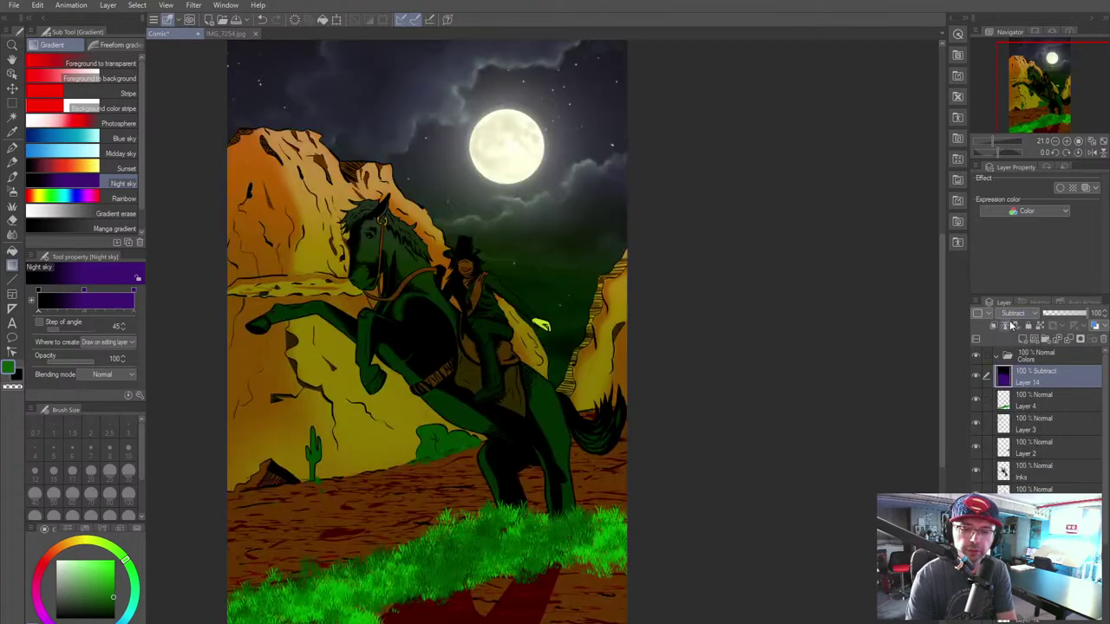
Step: Try the Lighten, Screen, Color dodge, Glow dodge, Add and Add (Glow) blending modes on the night-sky gradient layer
click(1012, 314)
click(1006, 392)
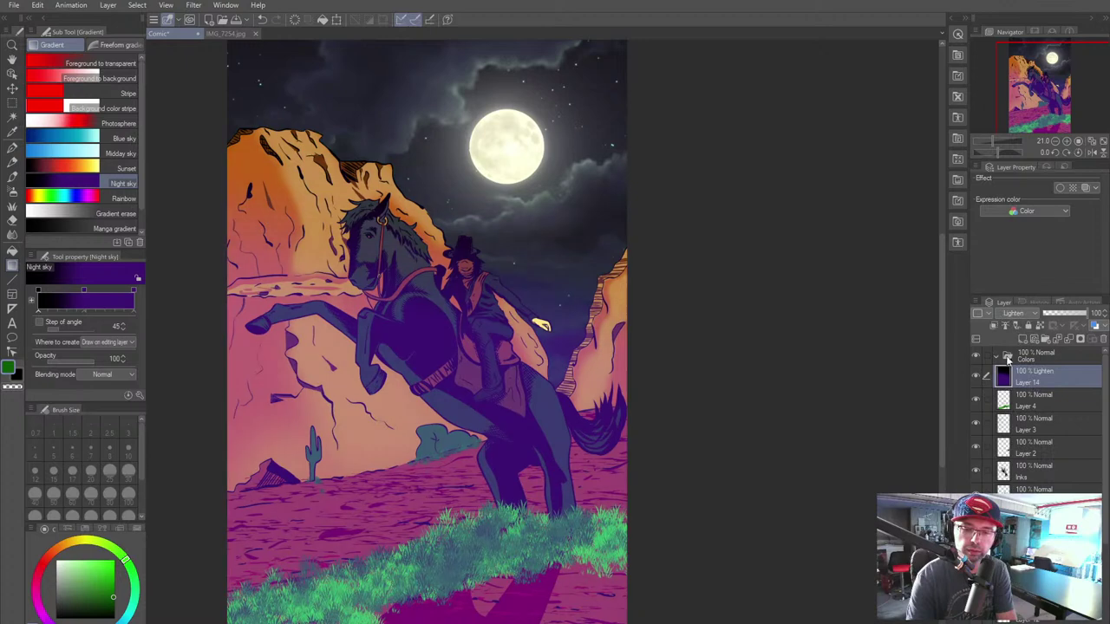
click(1012, 314)
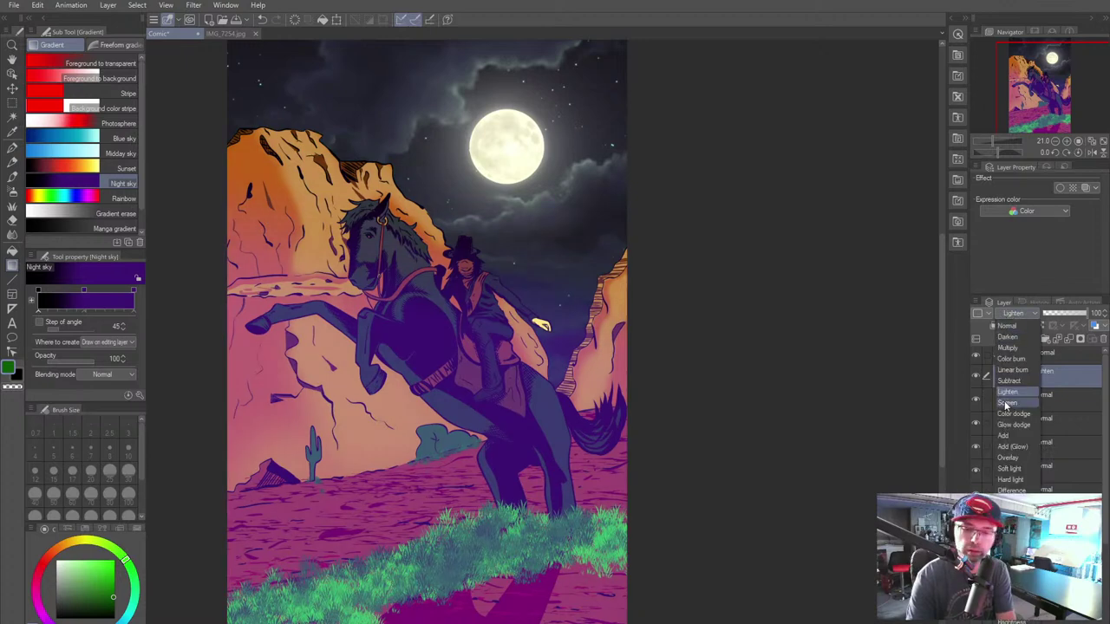
click(850, 402)
click(1010, 316)
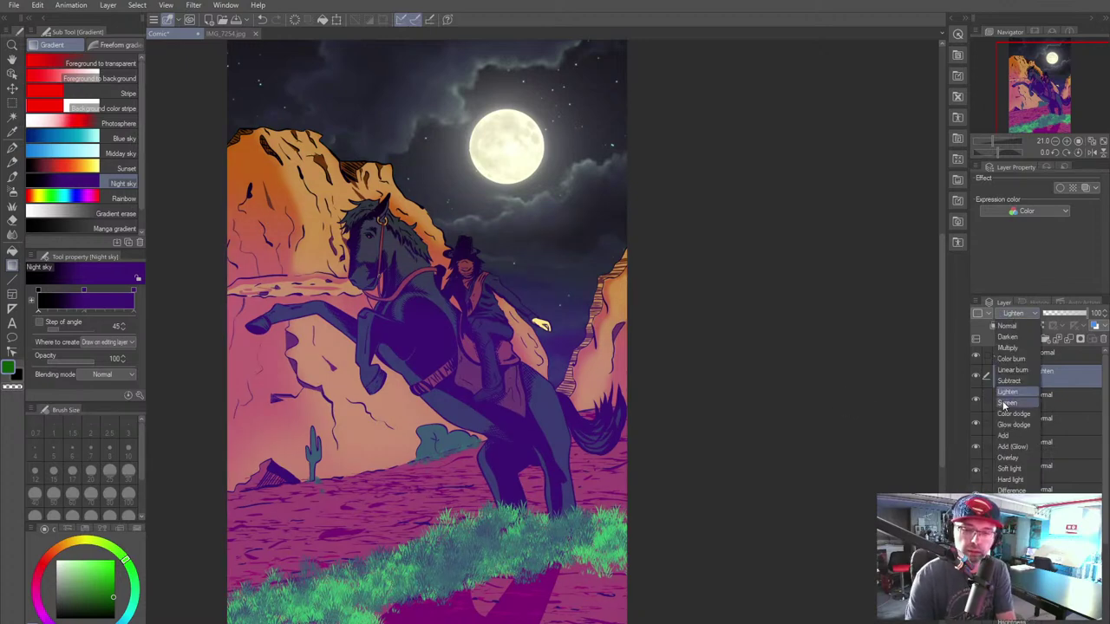
click(1006, 404)
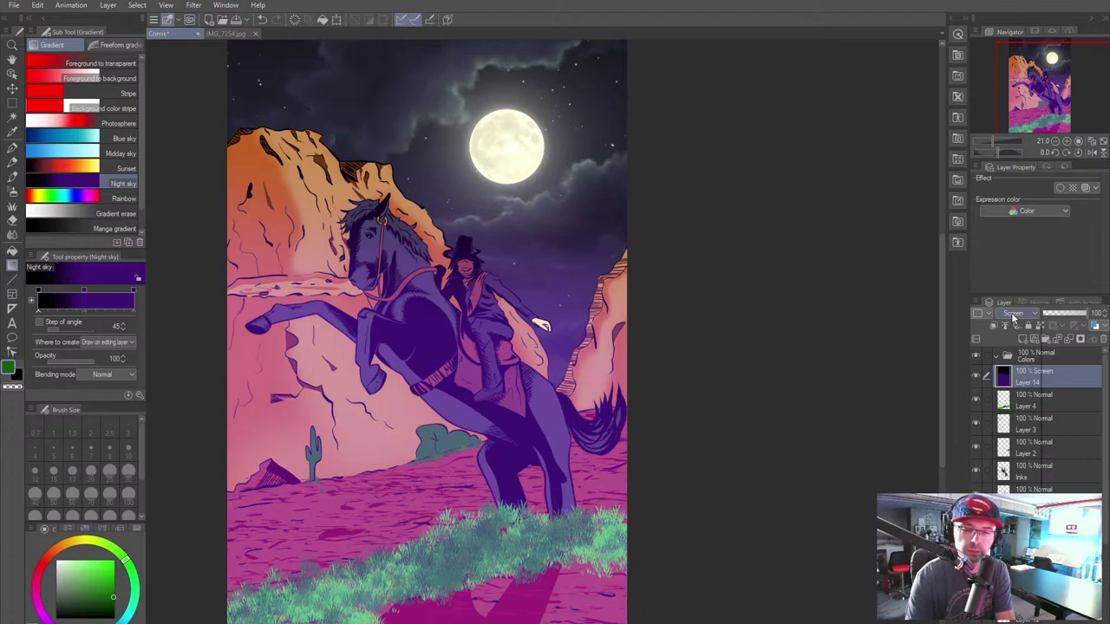
click(1013, 315)
click(1013, 415)
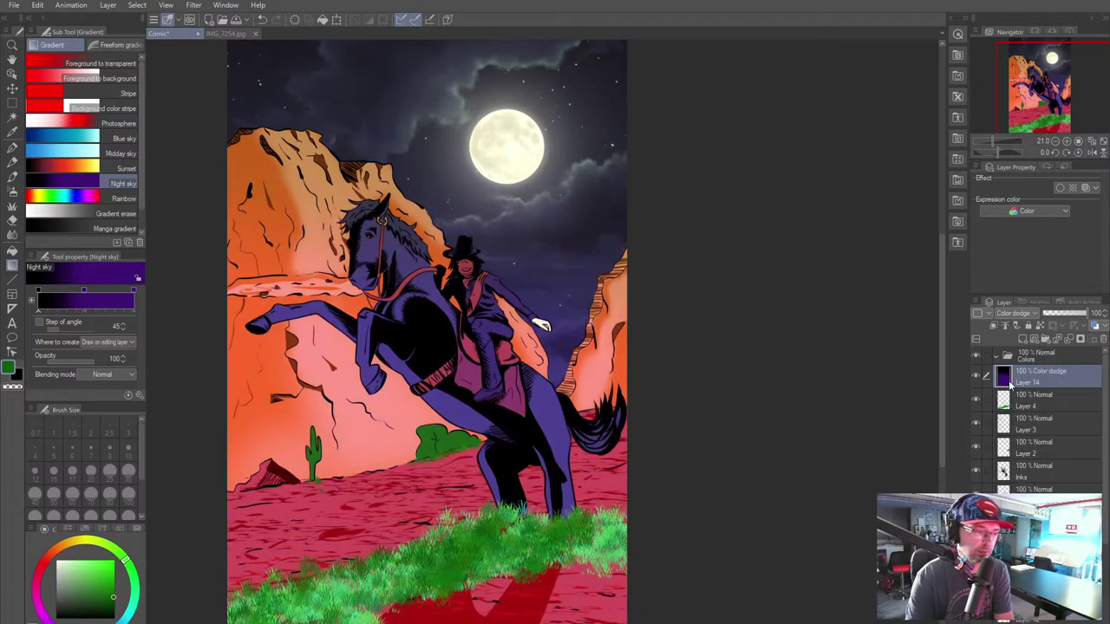
click(1016, 314)
click(1010, 426)
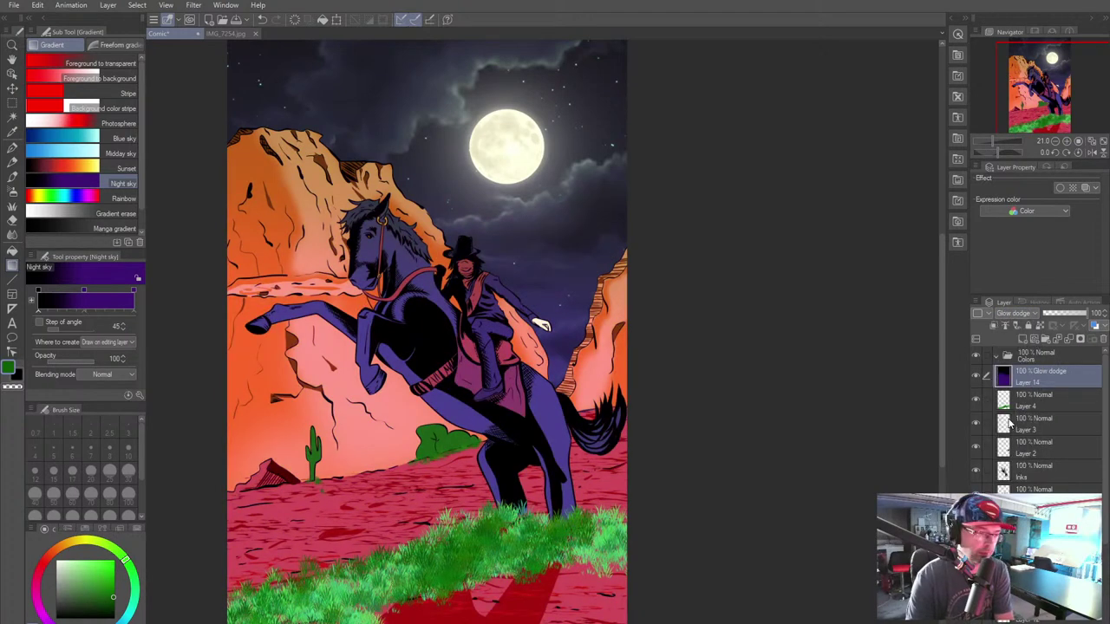
click(1014, 313)
click(1009, 438)
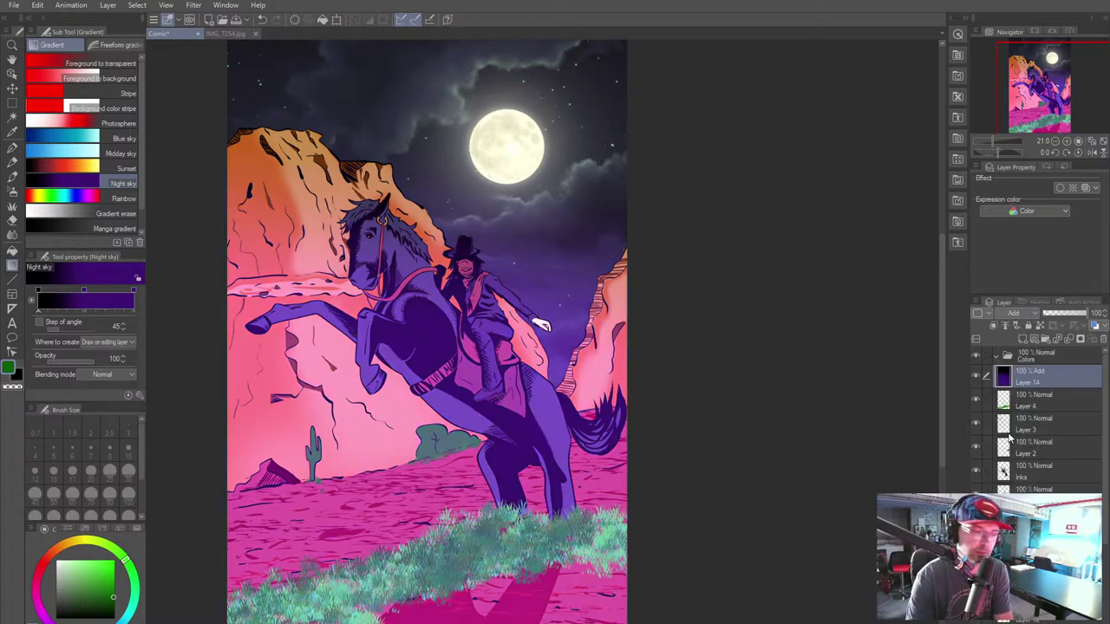
click(1015, 314)
click(1010, 446)
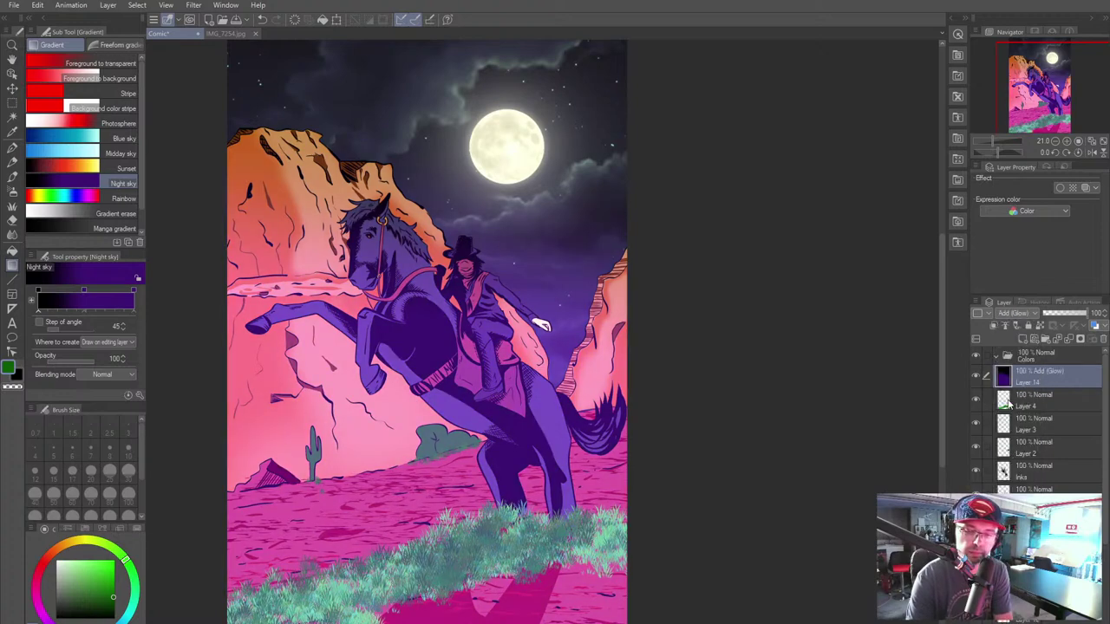
Step: Try Overlay, Soft light, Hard light and Difference blending on the Inks layer, and return it to Normal
click(1011, 467)
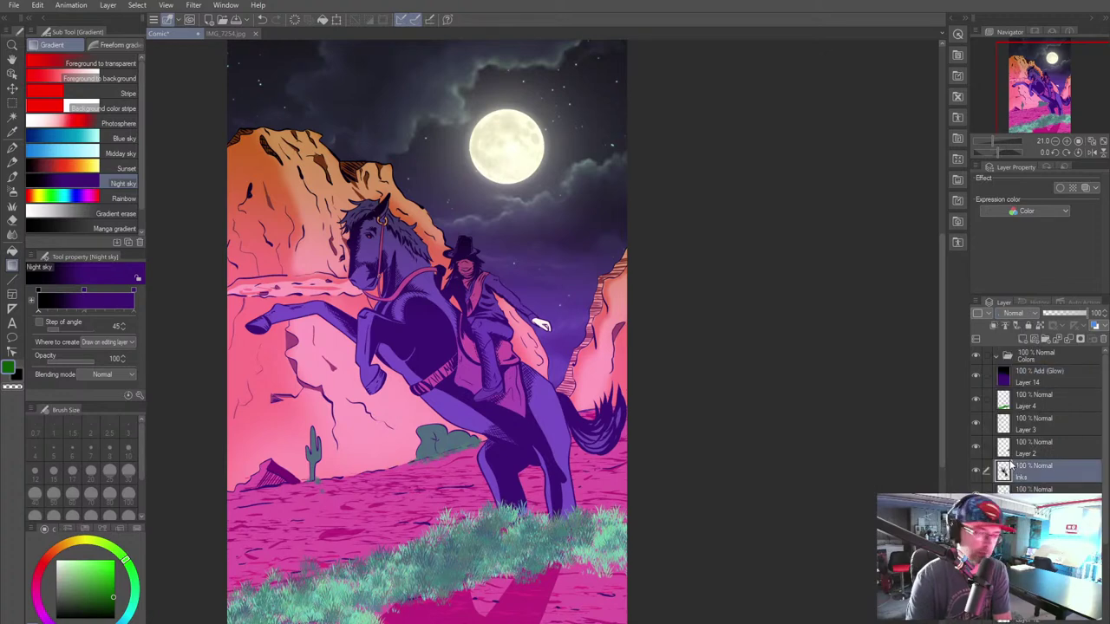
click(1015, 314)
click(1011, 466)
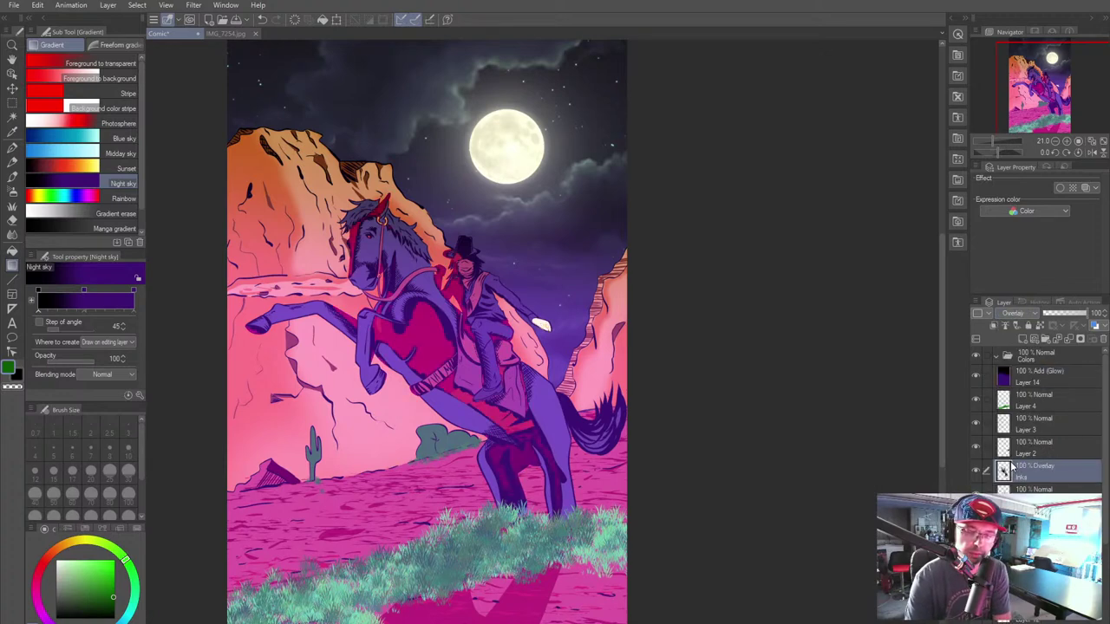
click(1015, 313)
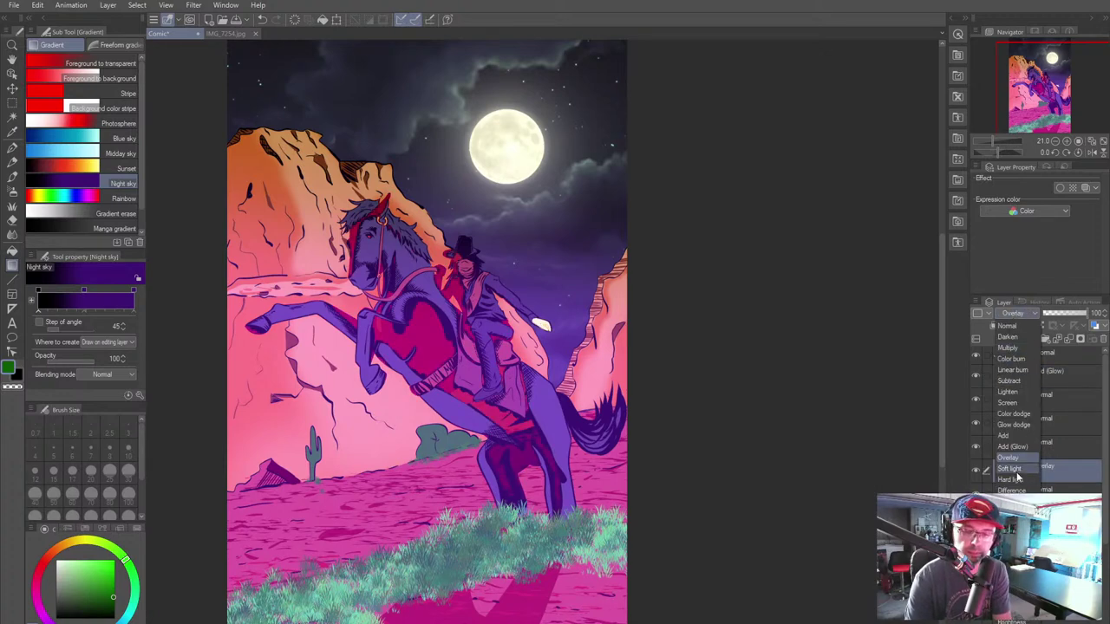
click(1015, 468)
click(1015, 314)
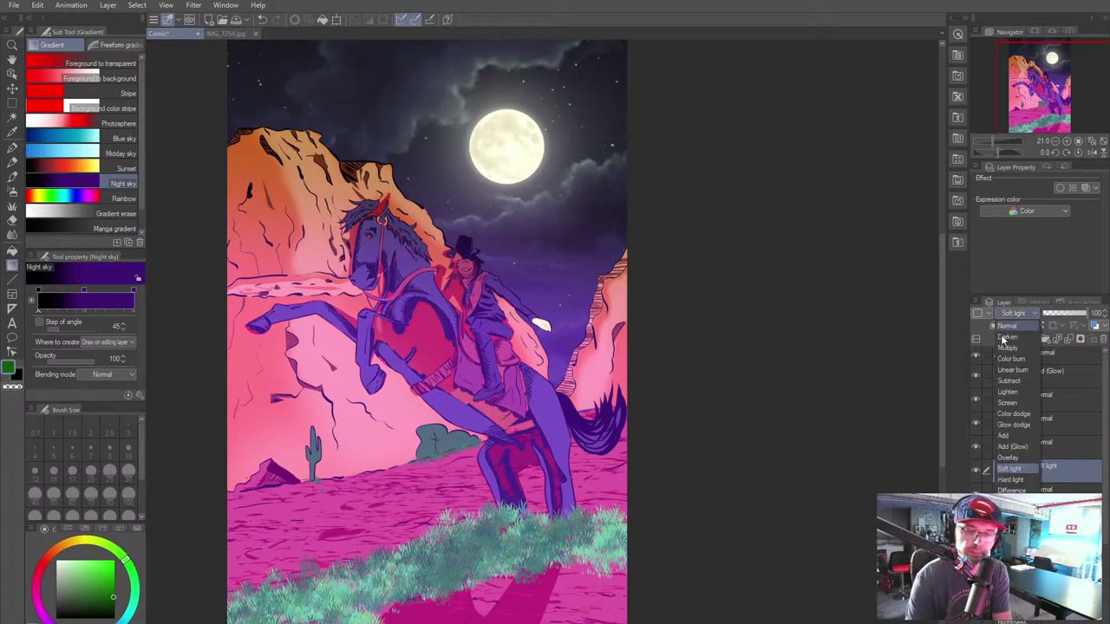
click(1010, 479)
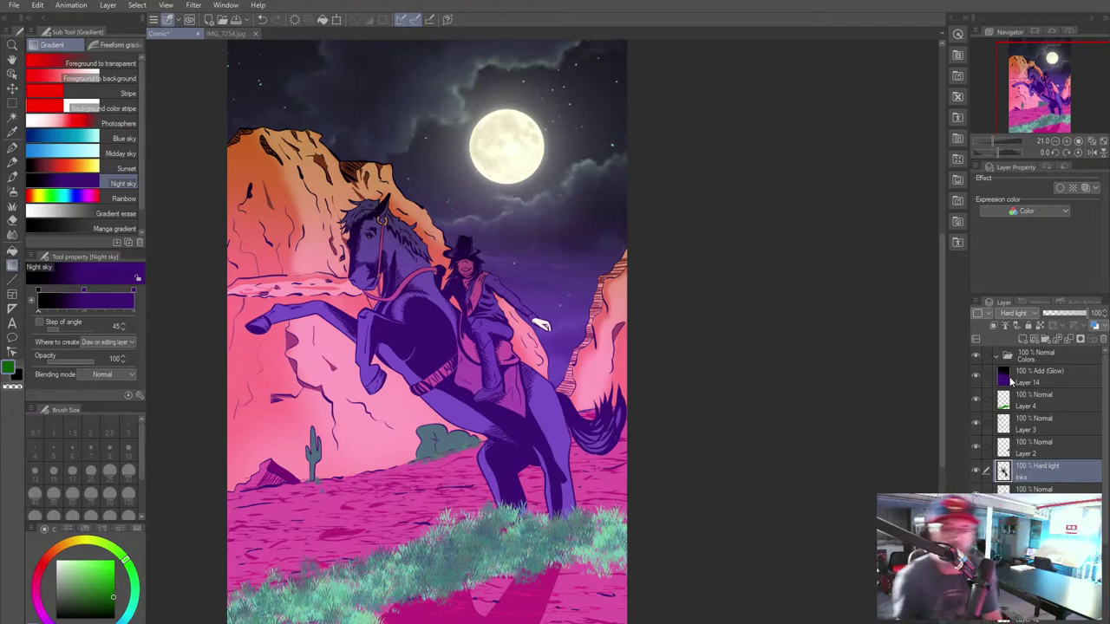
click(1013, 314)
click(1014, 489)
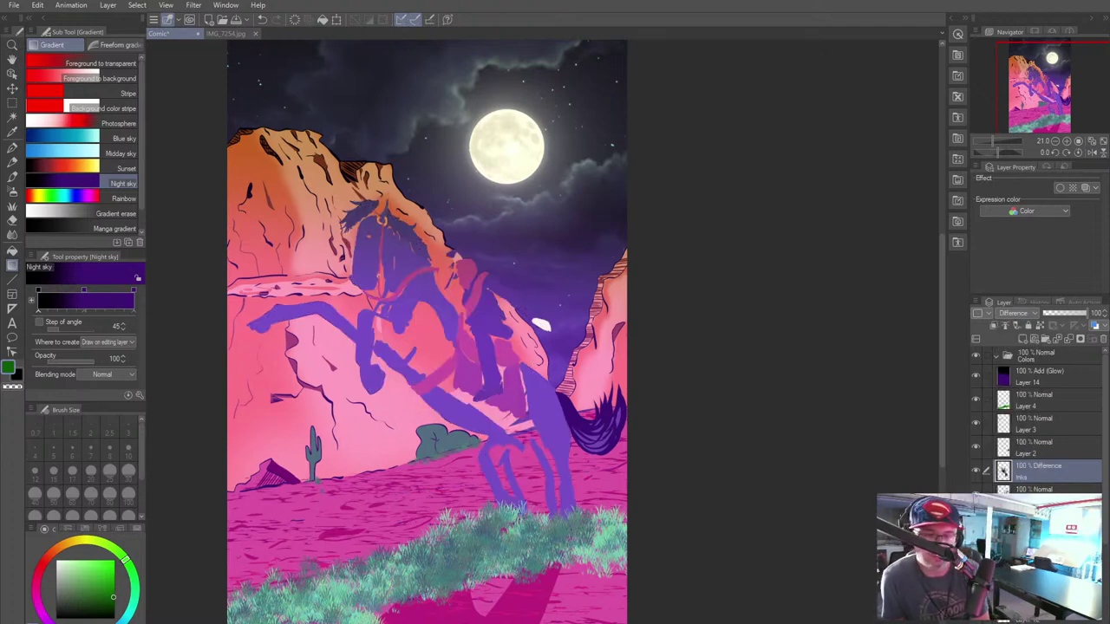
click(1013, 314)
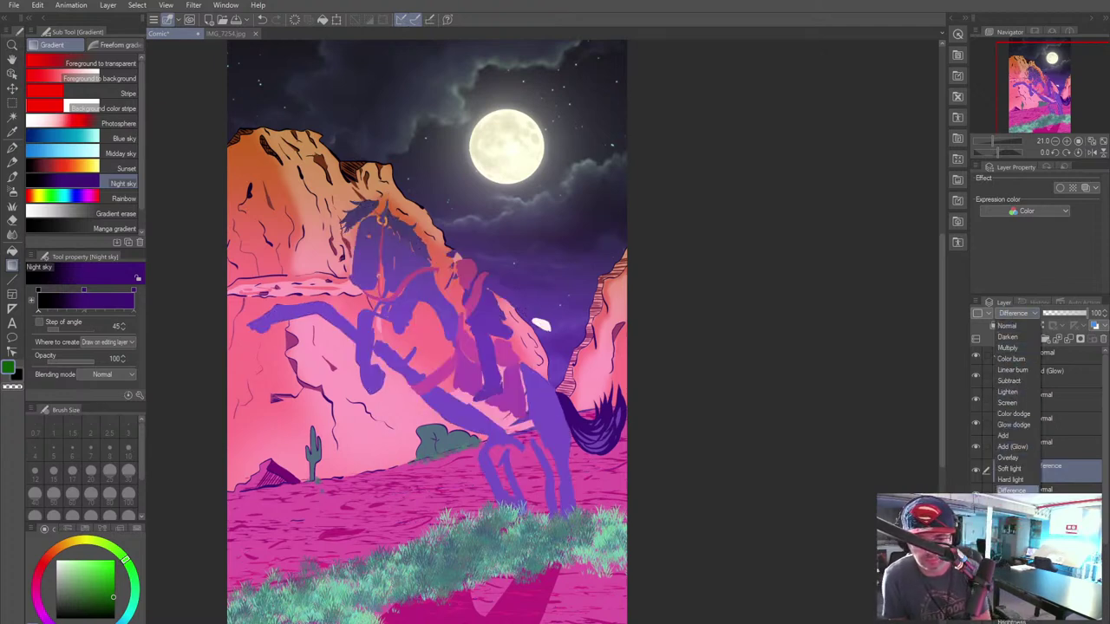
click(1054, 483)
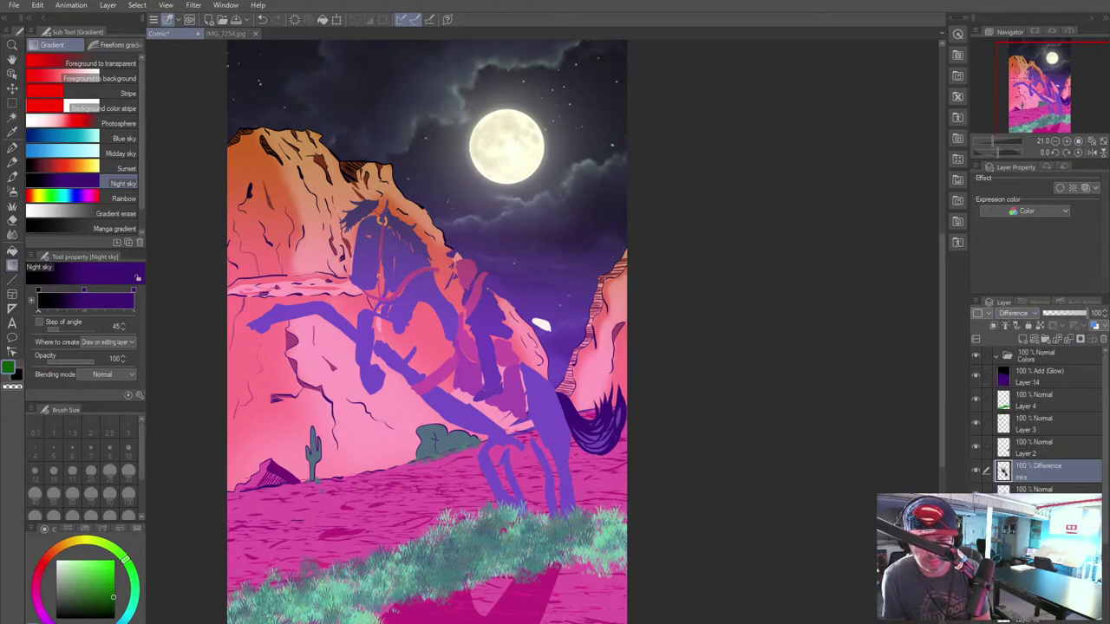
click(1008, 314)
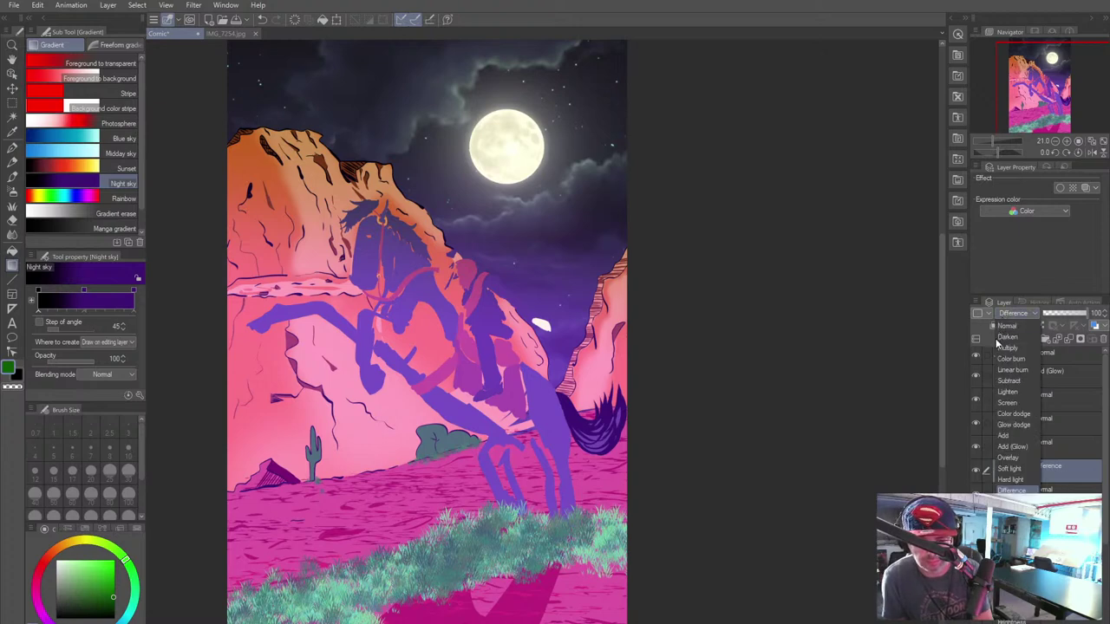
click(1006, 330)
Step: Try the Overlay and Soft light blending modes on the night-sky gradient layer, Layer 14
click(1028, 385)
click(1015, 314)
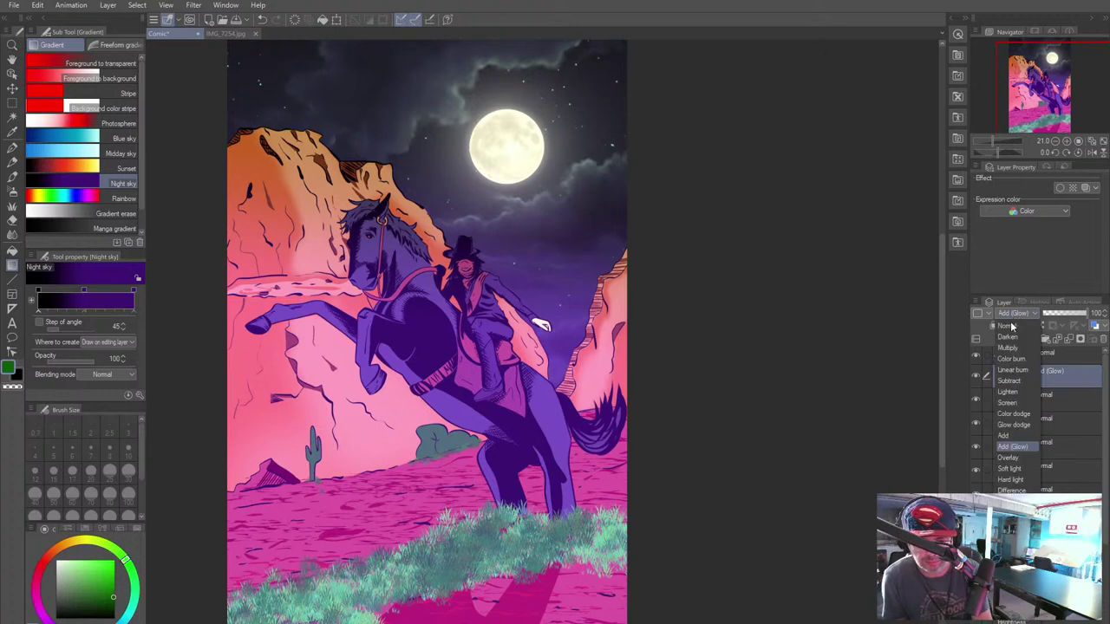
click(1006, 458)
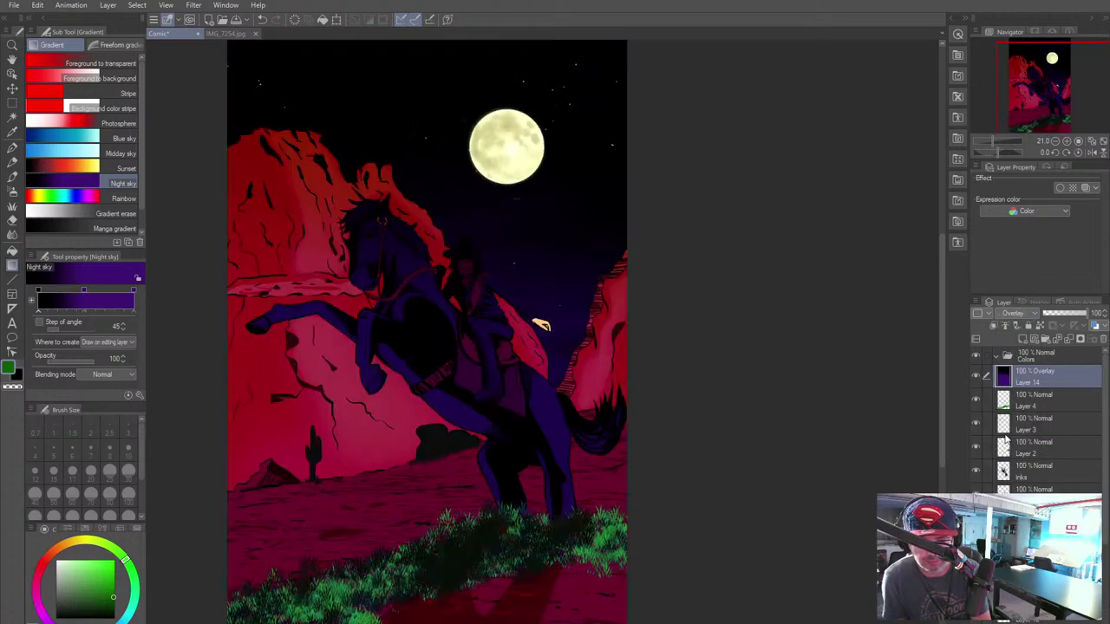
click(1011, 319)
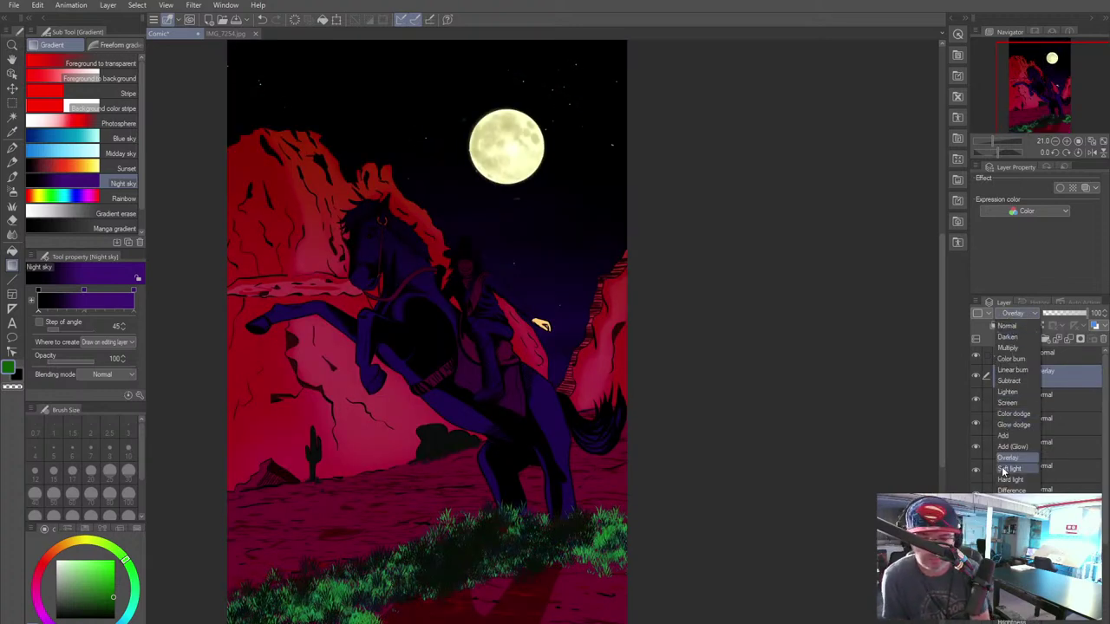
click(1006, 468)
Step: Set the night-sky gradient layer to Hard light blending and lower its opacity to 38%
click(1011, 318)
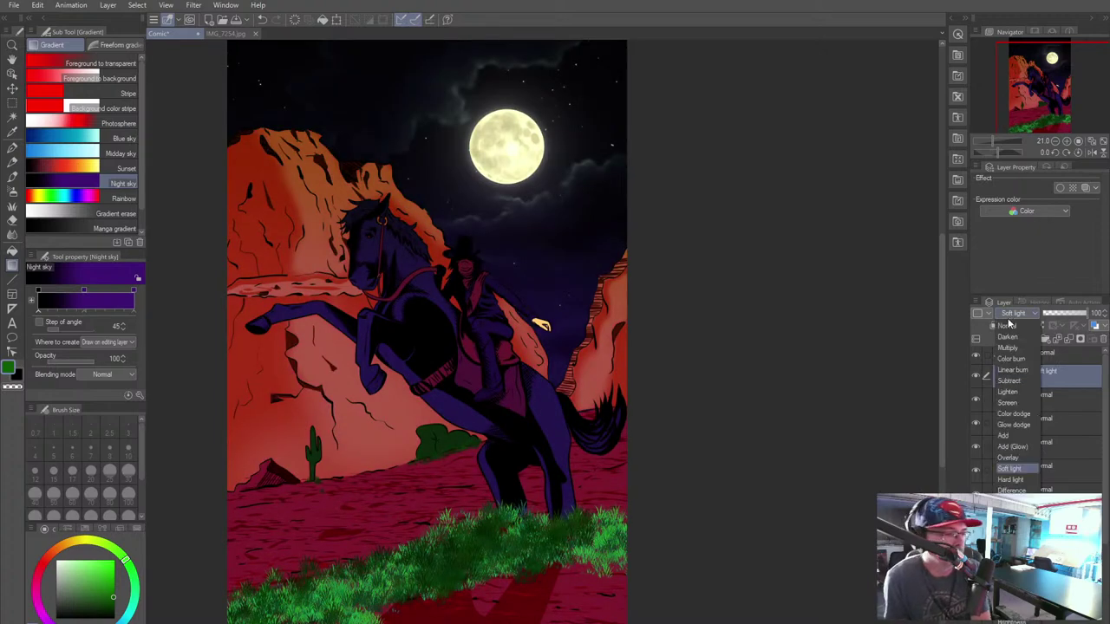
click(1016, 480)
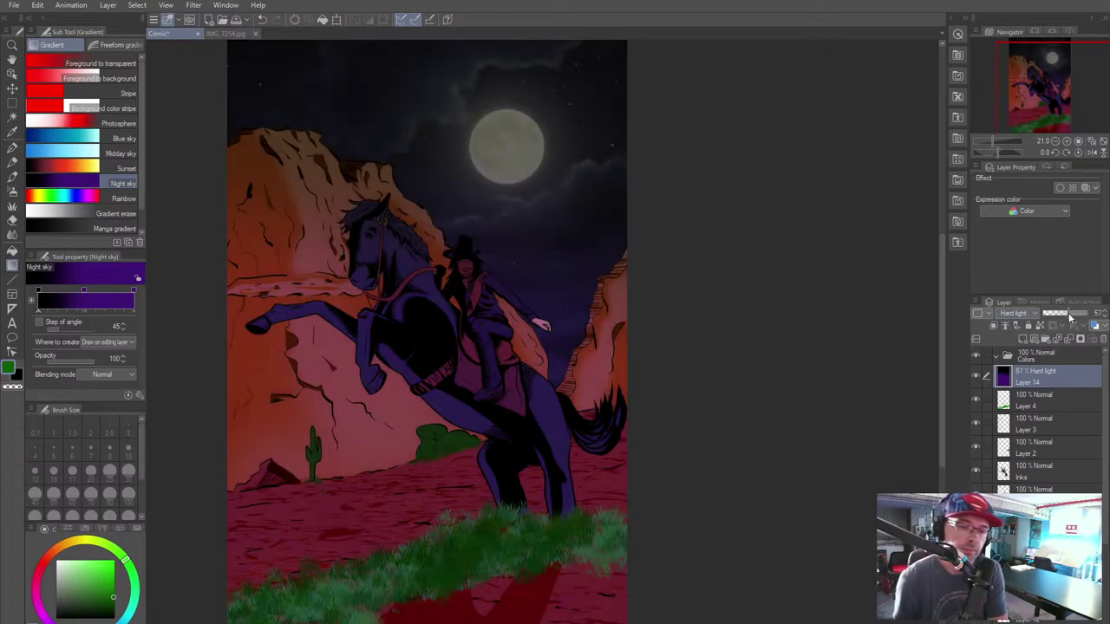
click(1070, 315)
drag(1070, 317, 1064, 311)
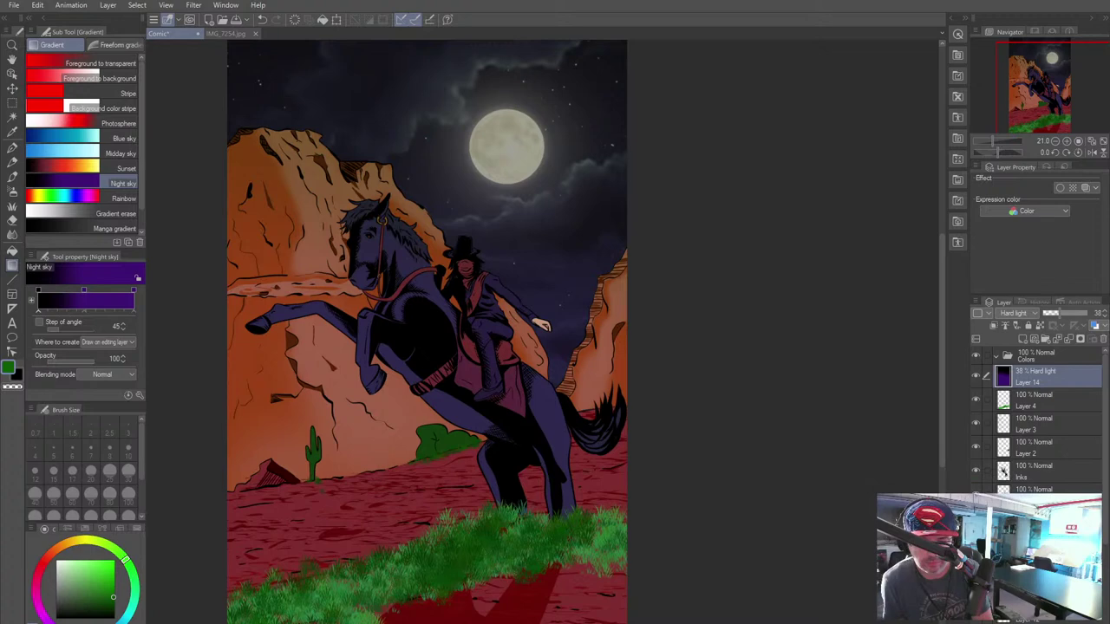
Step: Move the night-sky gradient layer down the stack, beneath the grass and the horse and rider colors, and hide it
drag(1038, 382, 1032, 555)
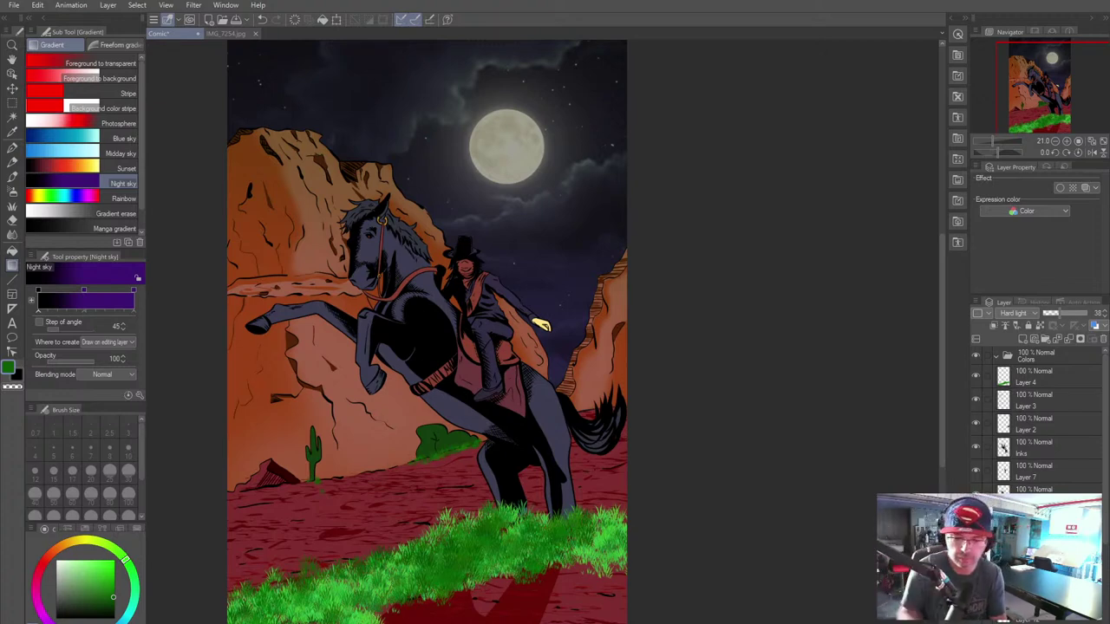
click(976, 566)
key(ctrl+y)
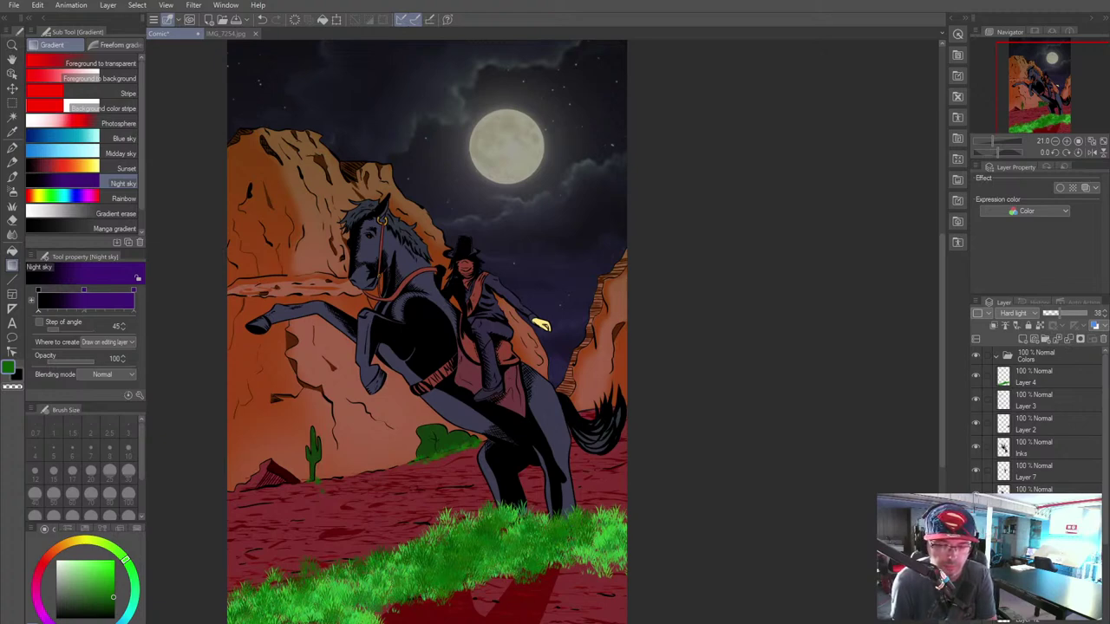
key(ctrl+z)
key(ctrl+y)
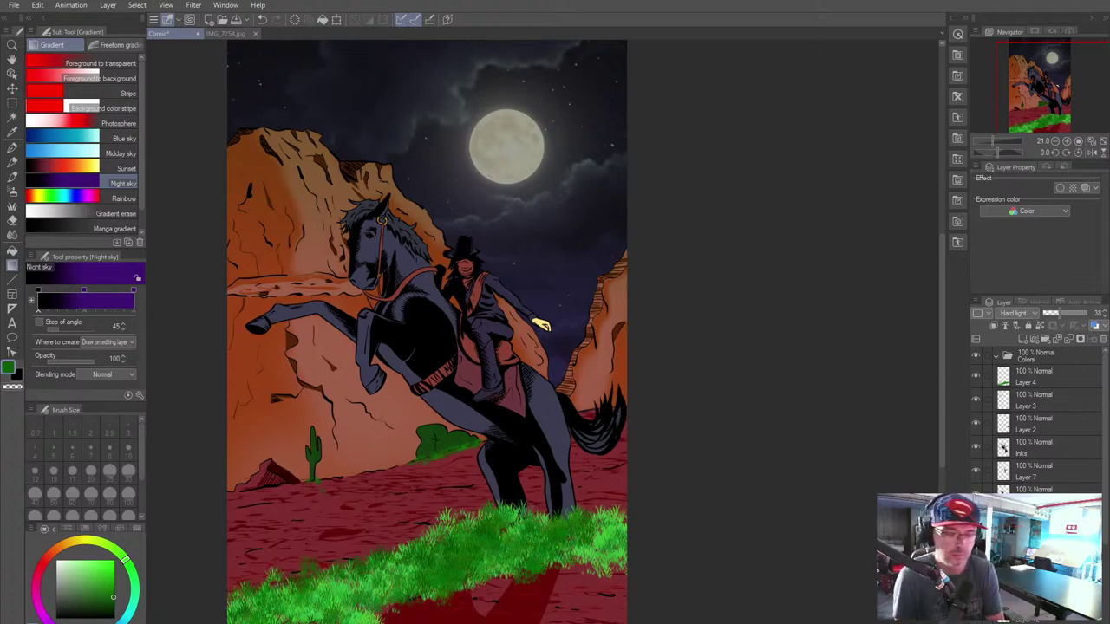
click(976, 542)
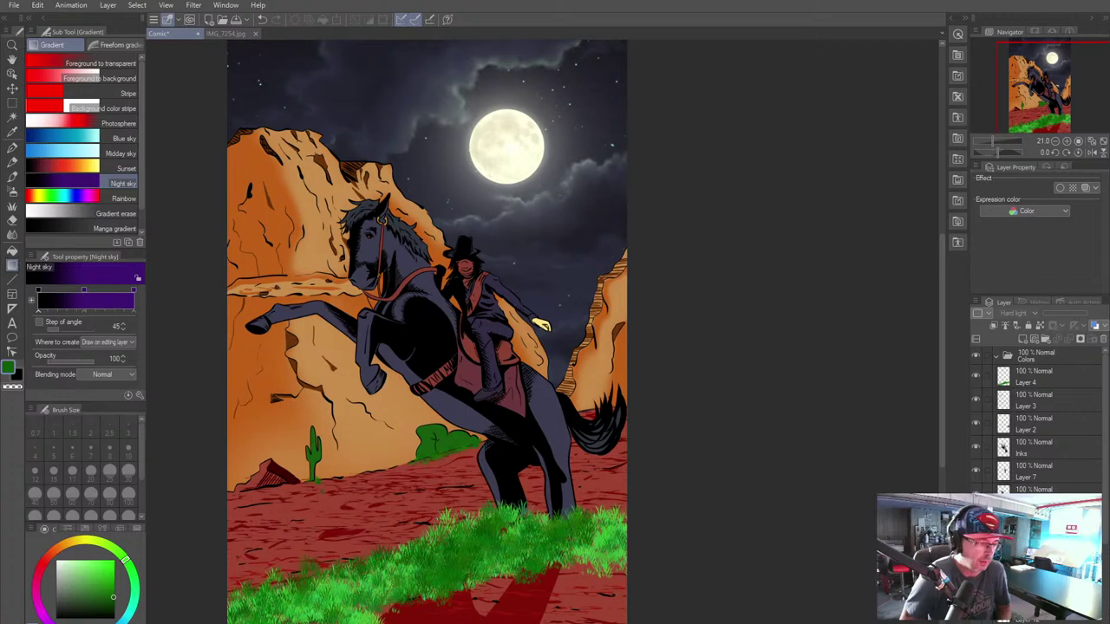
Step: Turn on the layer color effect for the grass on Layer 4, using a darker green as its layer color
click(1034, 384)
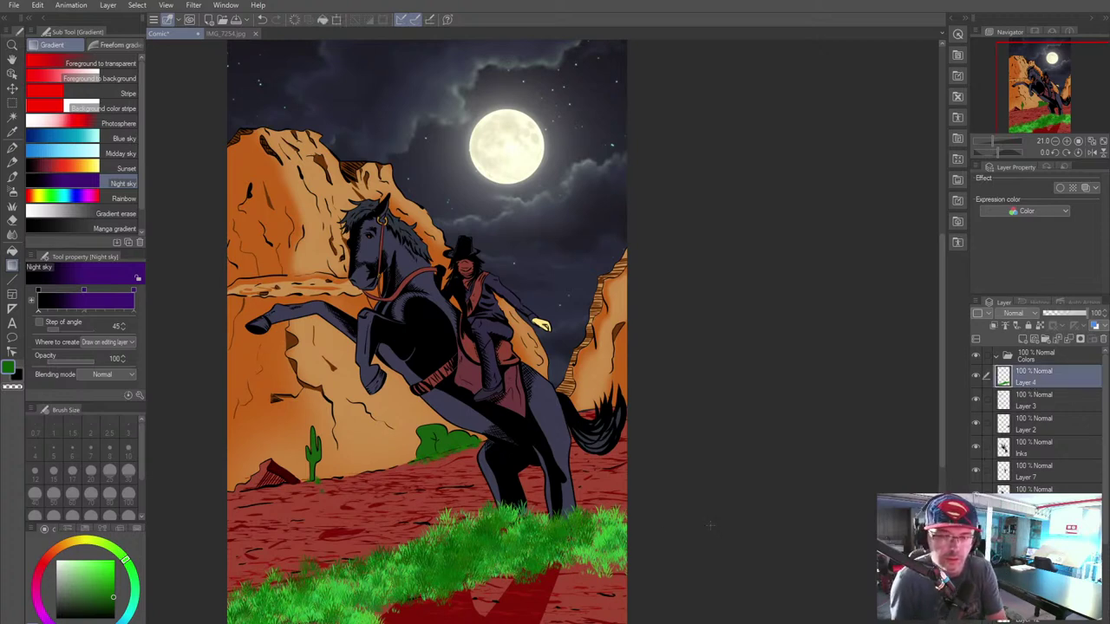
click(105, 604)
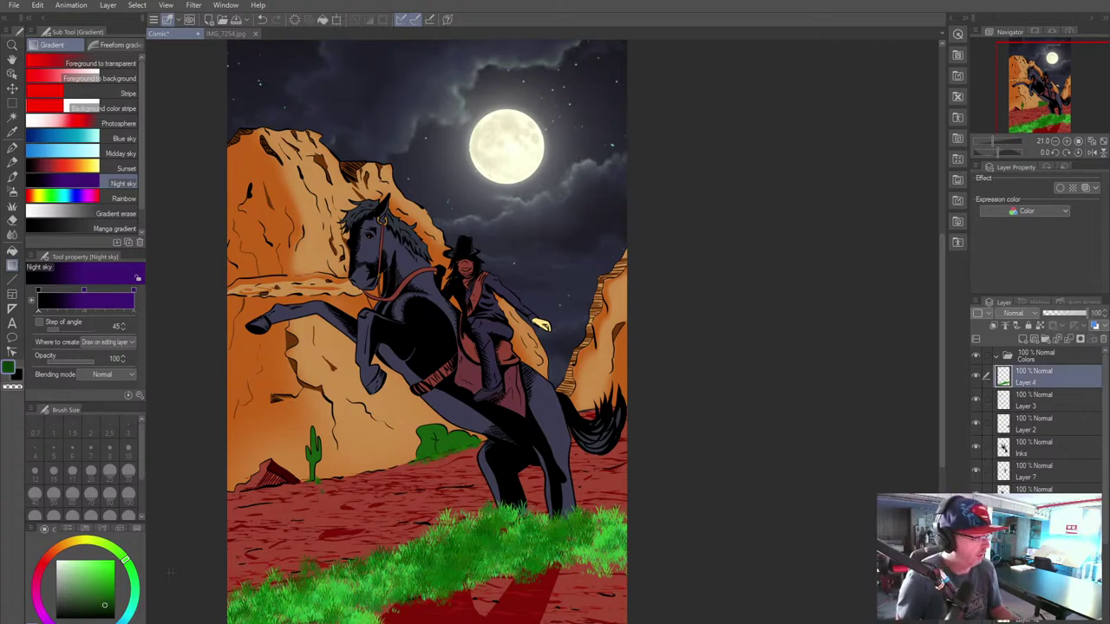
click(1084, 188)
click(1093, 202)
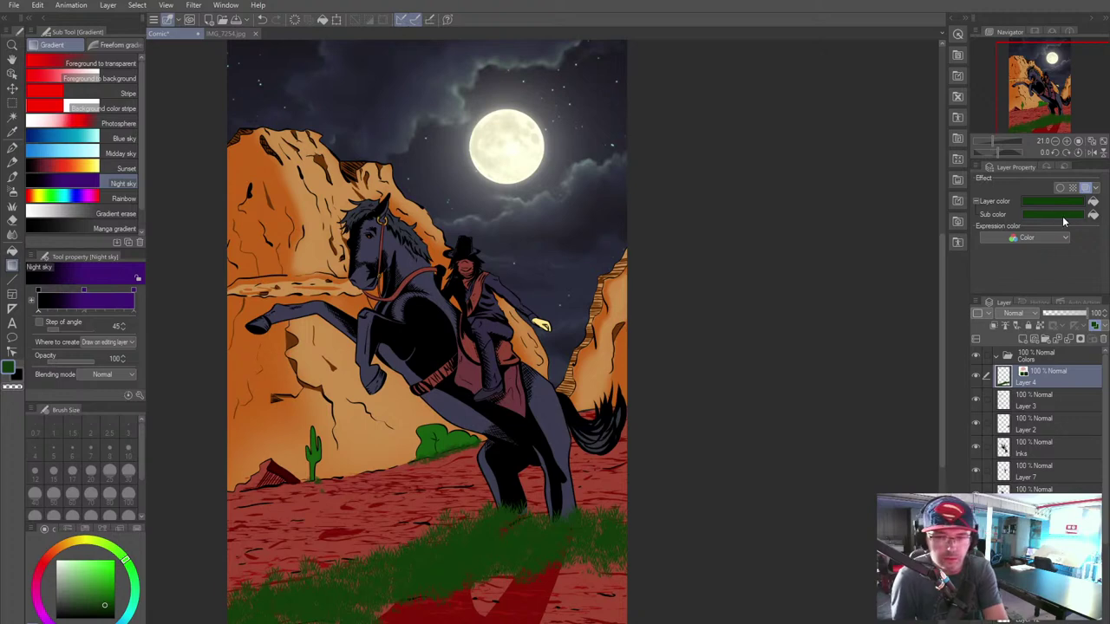
Step: Try white as the sub color of the grass layer's color effect, and restore the dark green
click(1060, 214)
drag(451, 295, 350, 252)
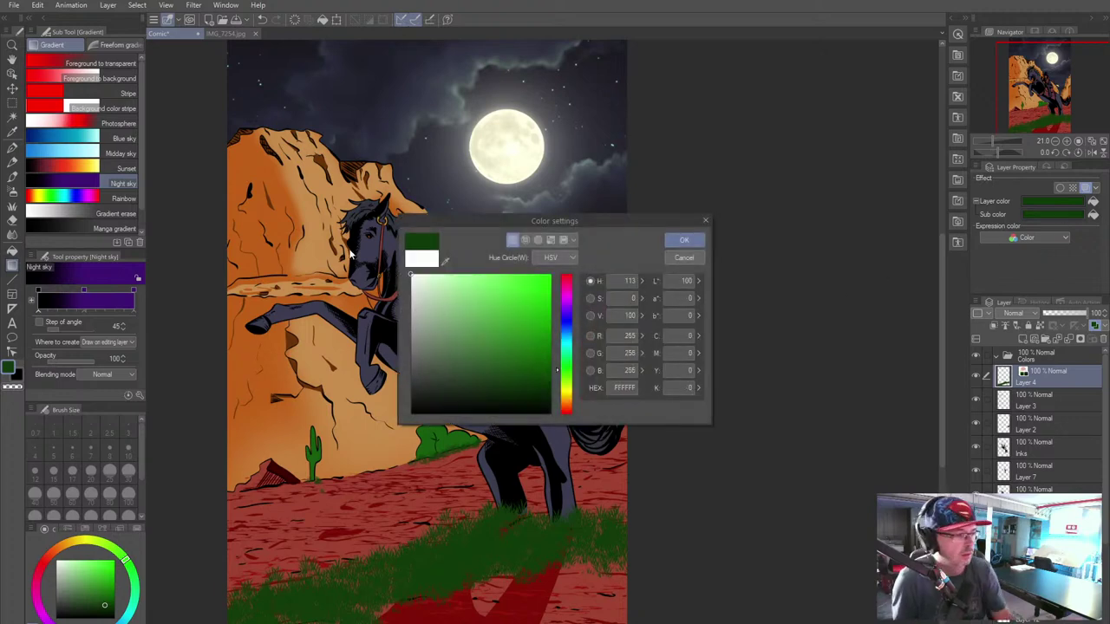
click(683, 241)
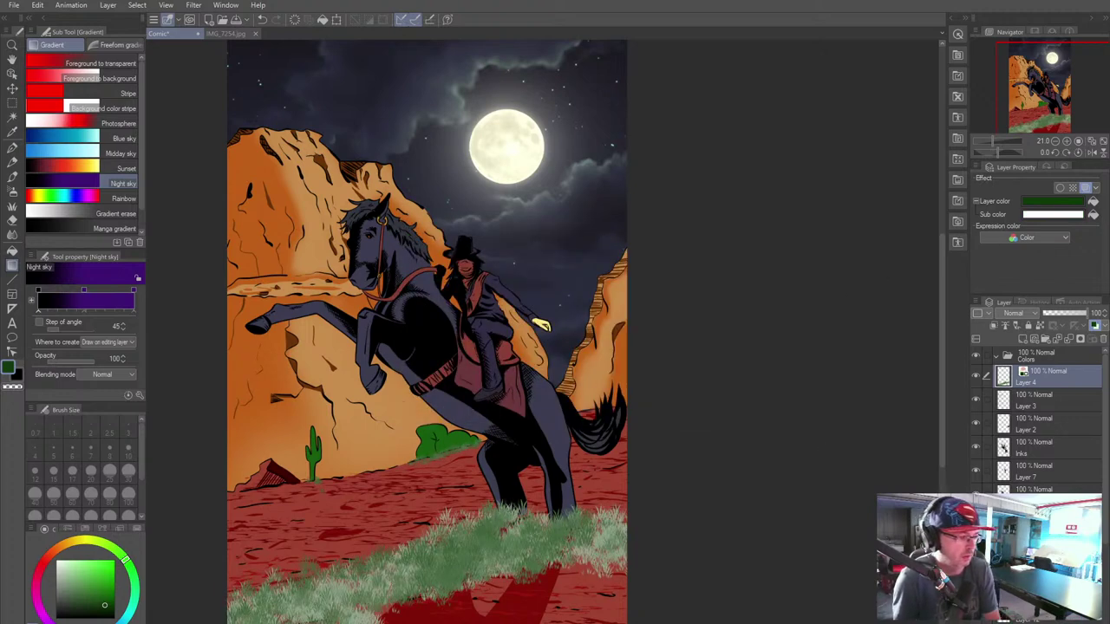
click(1091, 215)
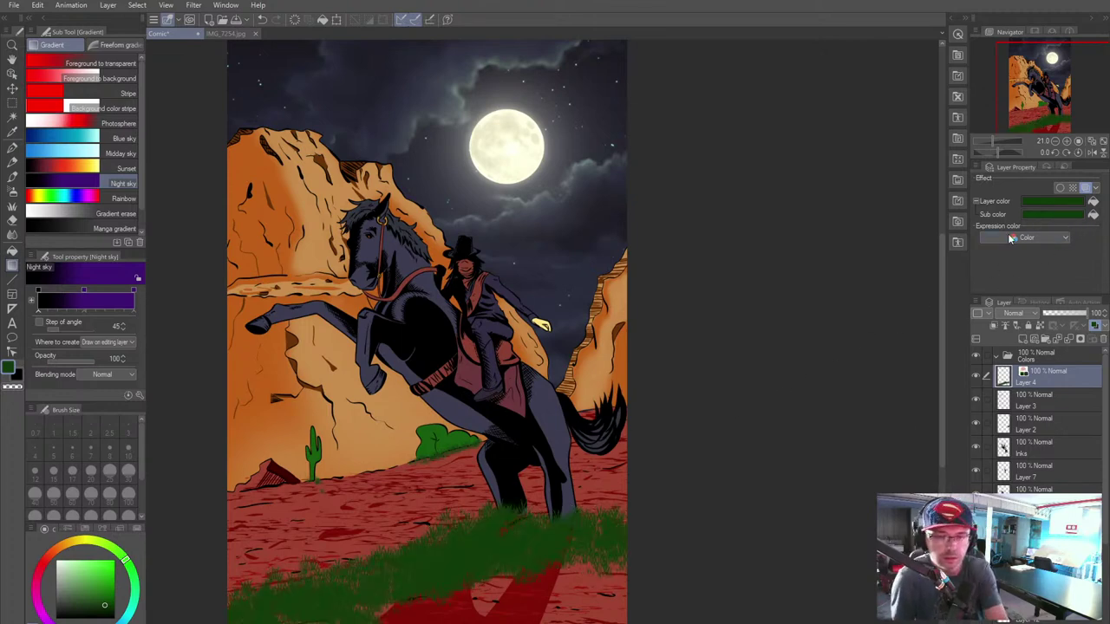
Step: Try a blue-violet sub color for the grass on Layer 4, darkening it to hex 220661
click(1054, 215)
click(568, 311)
drag(568, 310, 545, 310)
click(673, 244)
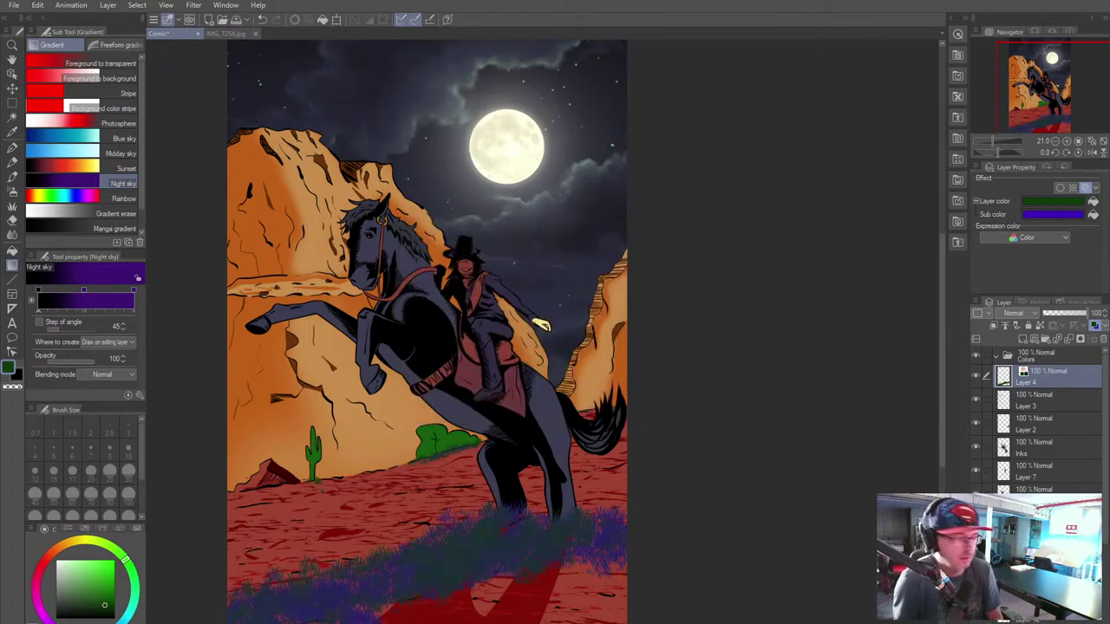
click(1077, 215)
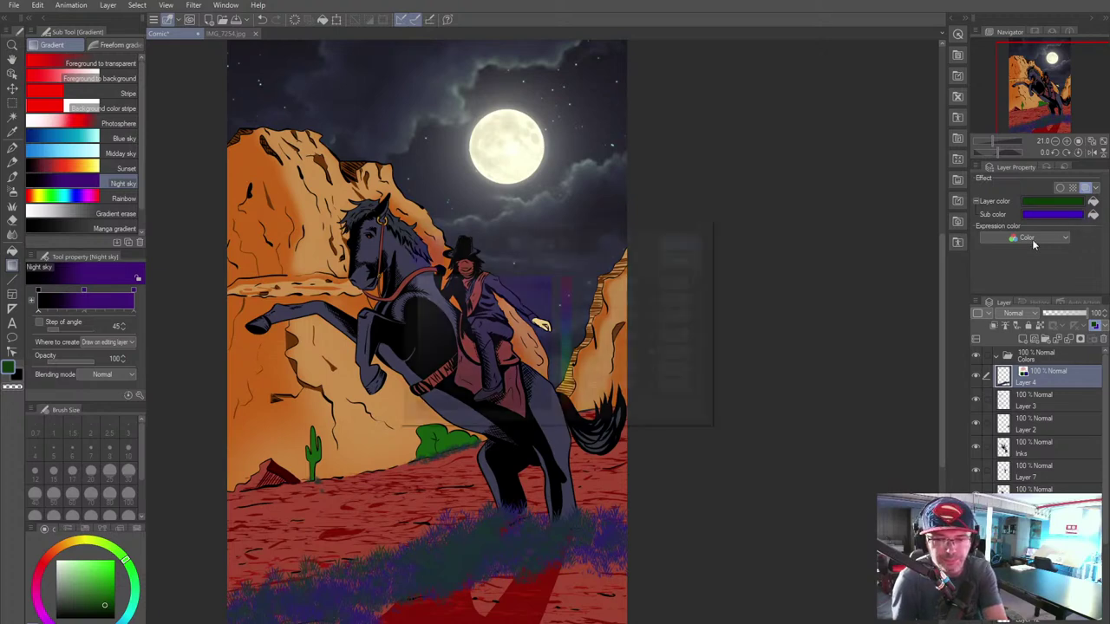
drag(539, 338, 545, 358)
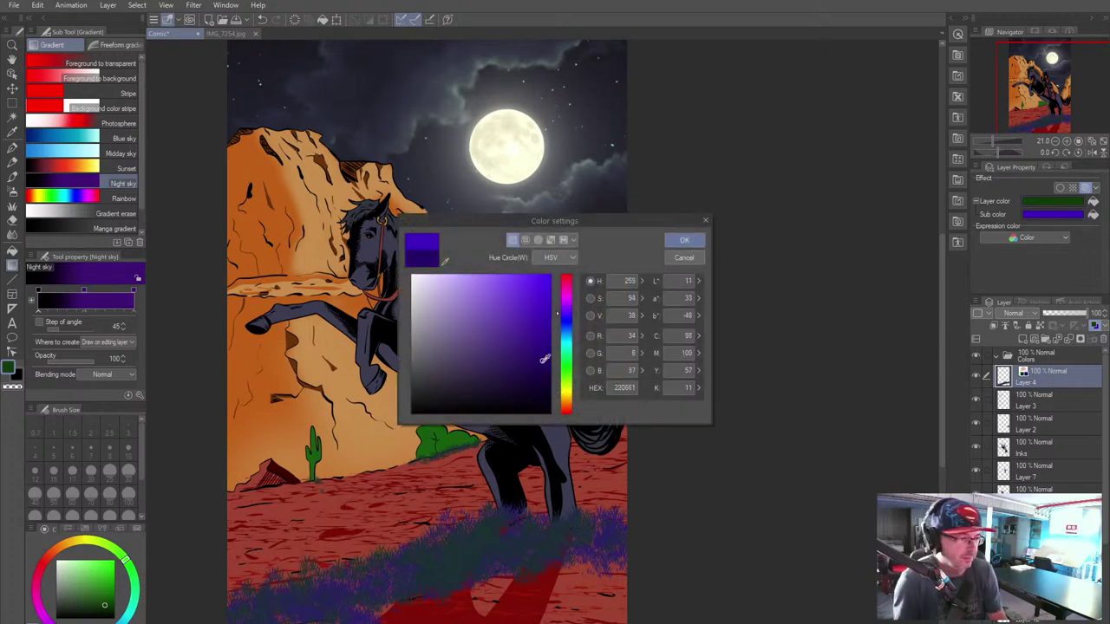
click(684, 240)
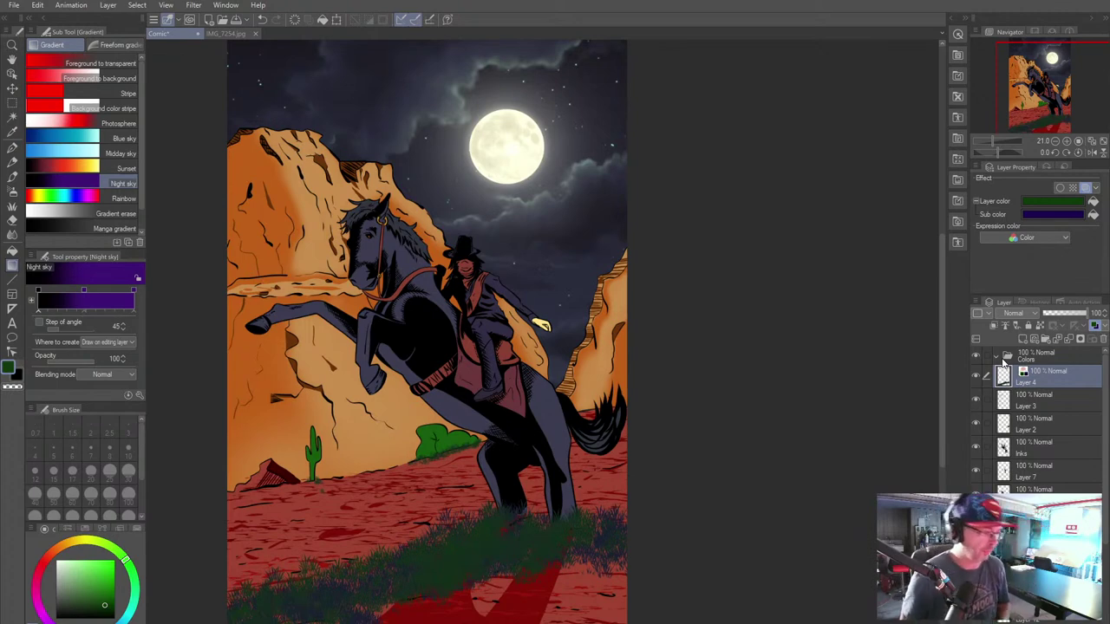
Step: Turn off the grass's layer color effect and delete the hidden night-sky gradient layer
click(1085, 187)
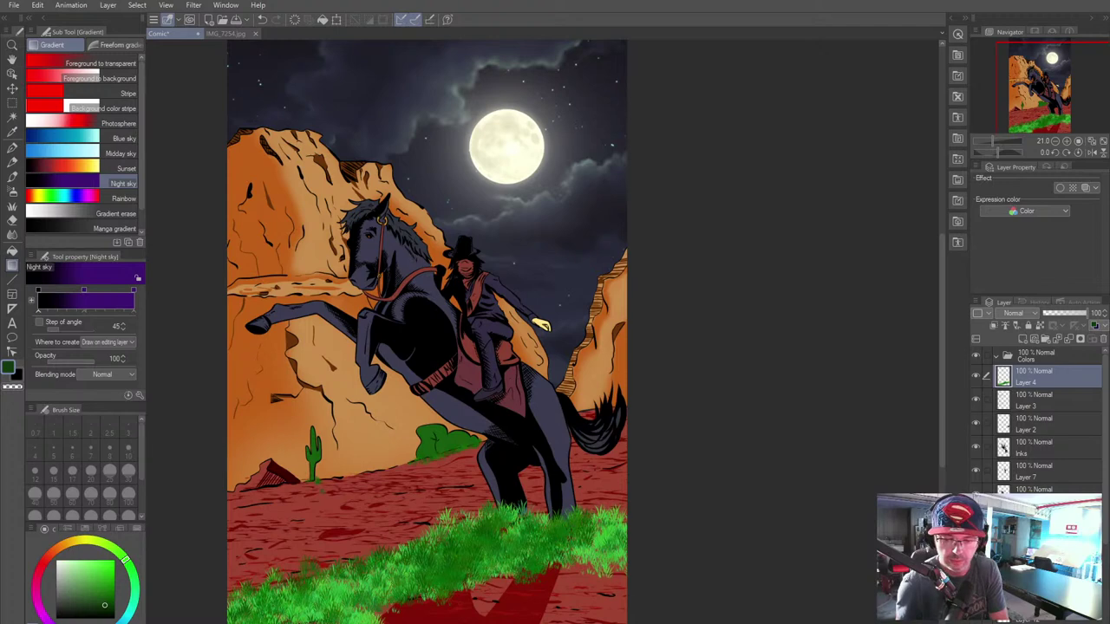
click(1094, 339)
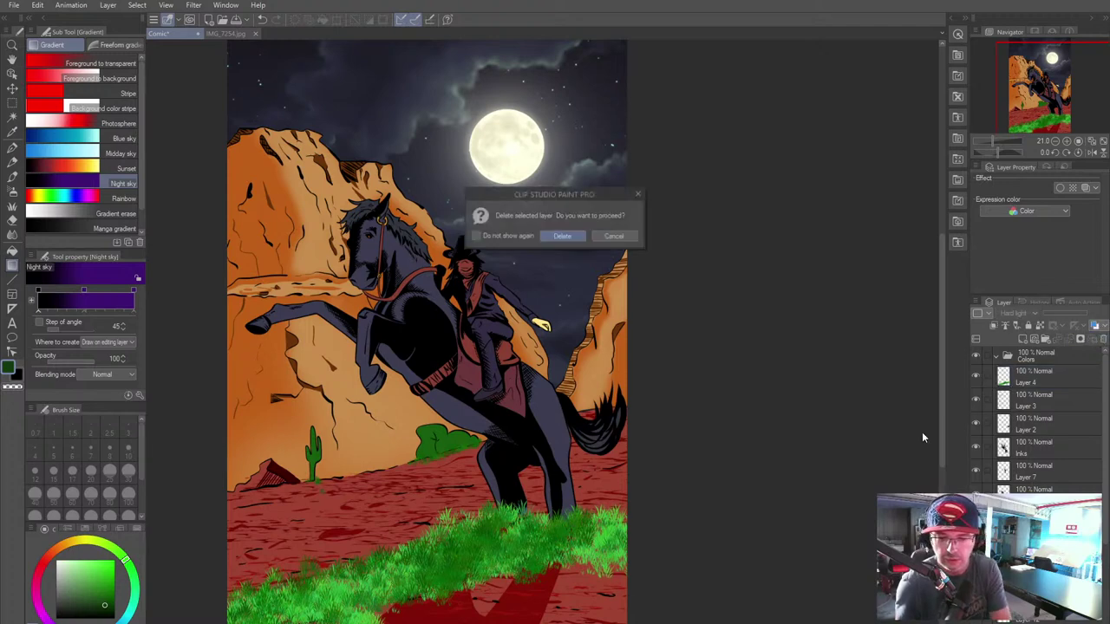
click(561, 236)
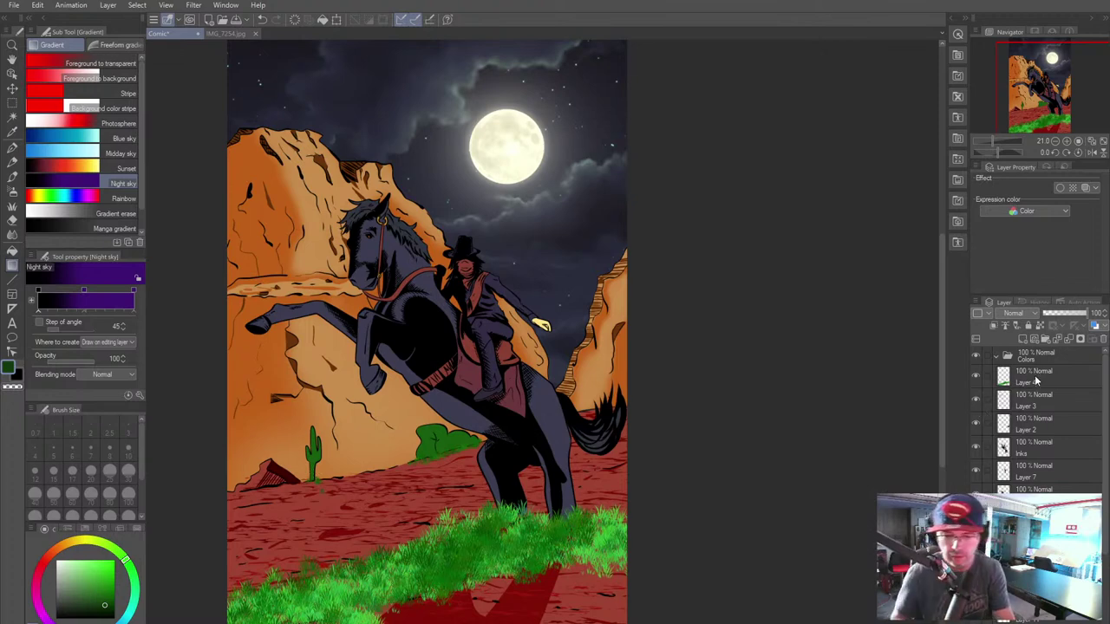
Step: Add a new layer above the grass layer and choose the Soft airbrush with white as the drawing color
click(1023, 340)
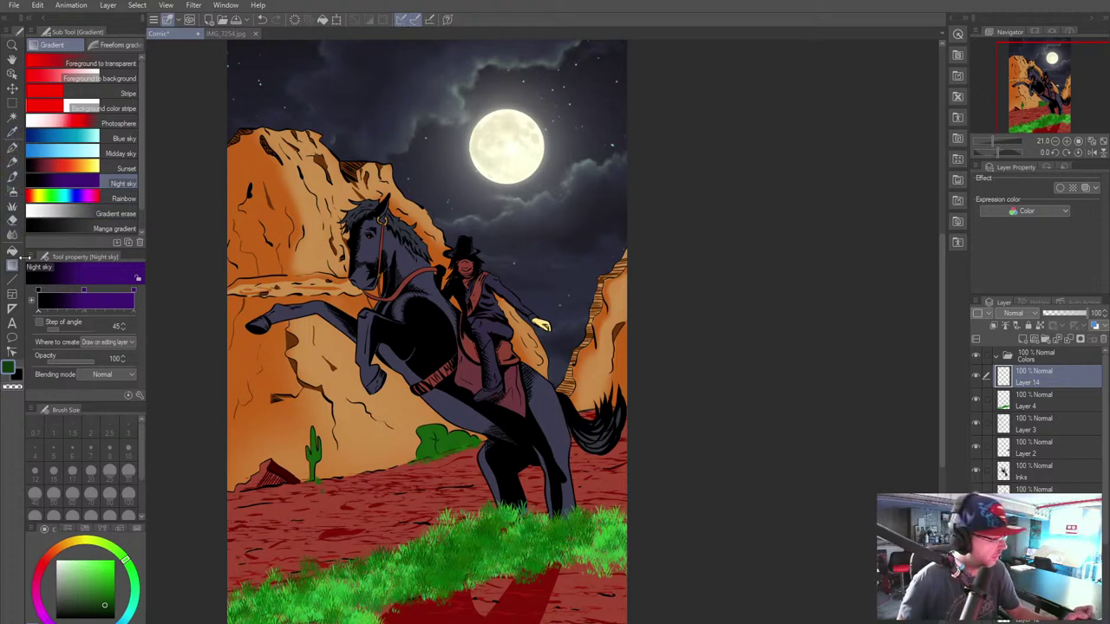
click(12, 191)
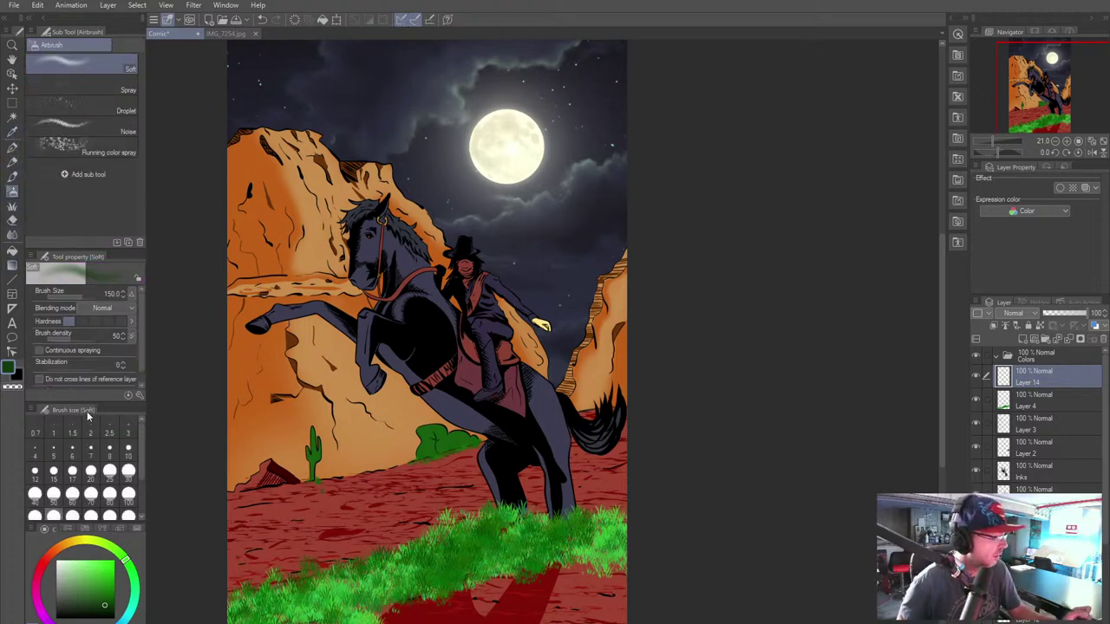
click(83, 583)
drag(81, 581, 23, 547)
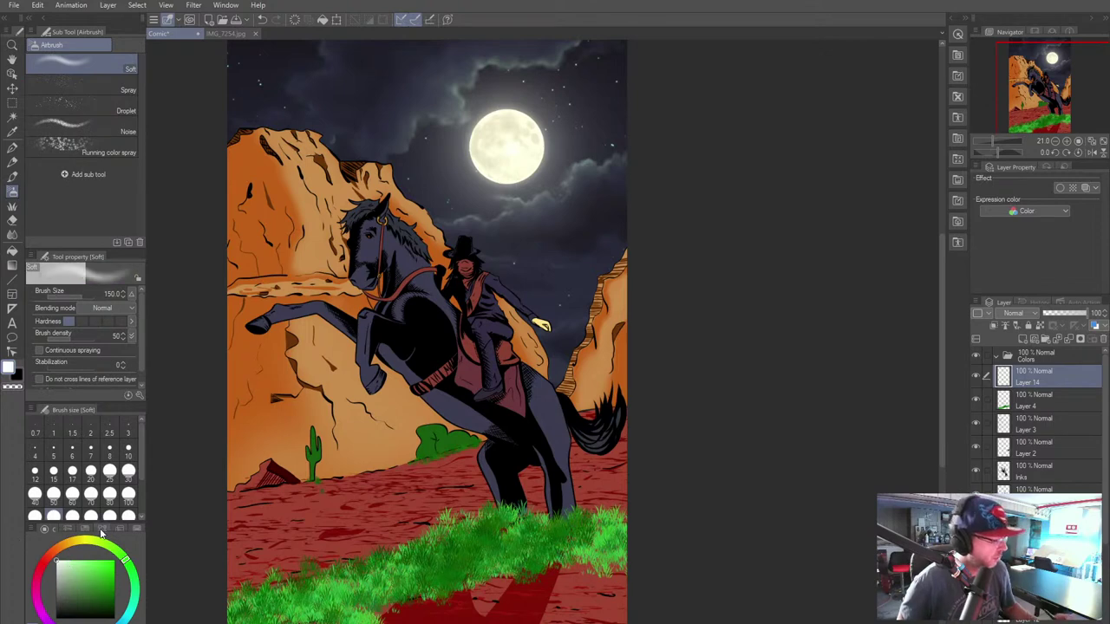
Step: Try soft white airbrush highlights on the horse's neck and haunch, reducing the brush size from 150 to 70
mouse_move(393, 250)
mouse_down()
mouse_move(388, 241)
mouse_move(423, 273)
mouse_up()
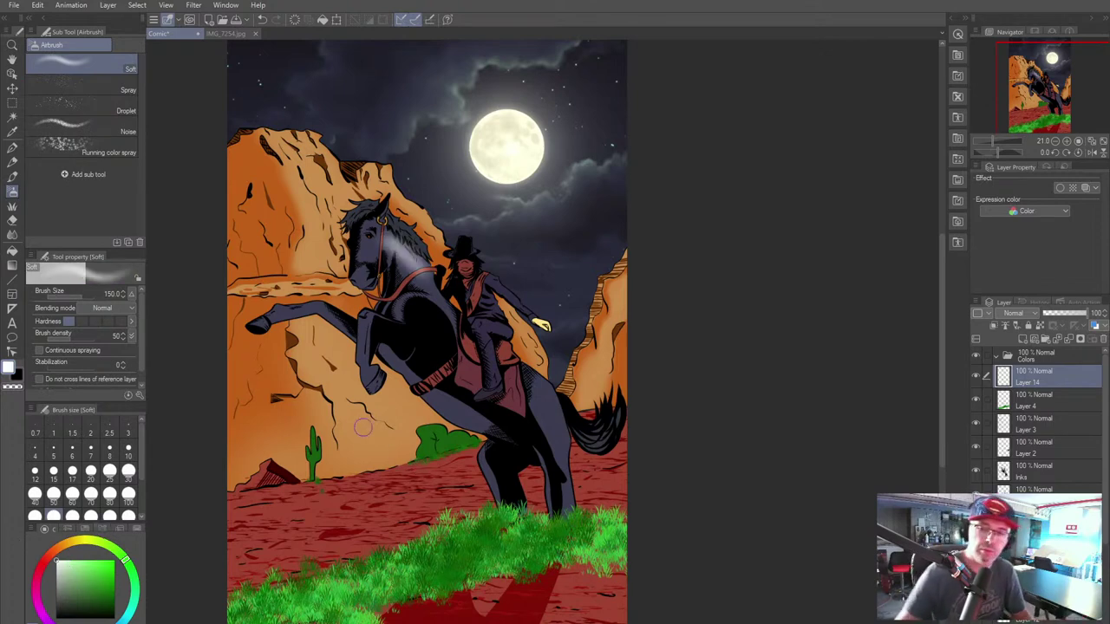
key(ctrl+z)
key(ctrl+plus)
scroll(525, 386, up, 3)
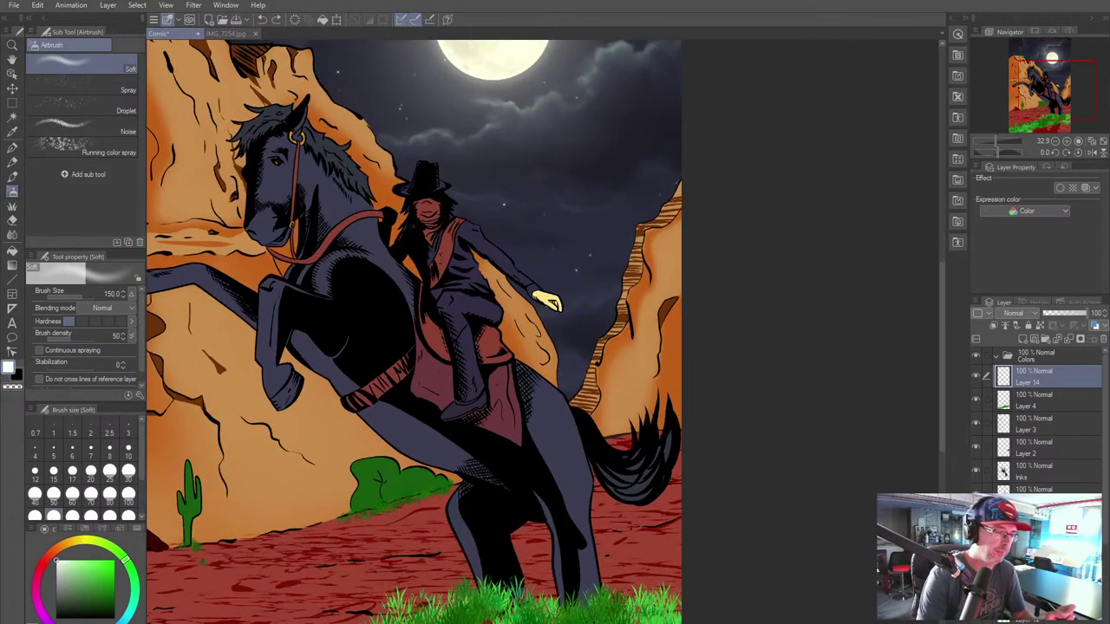
drag(329, 387, 365, 388)
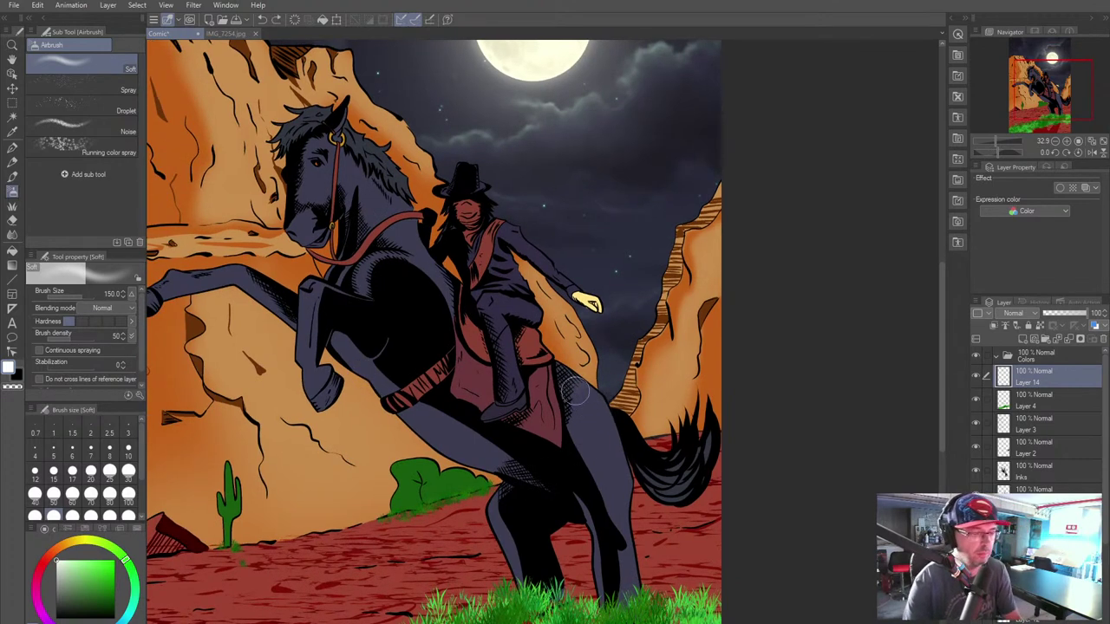
key(bracketleft)
key(bracketleft)
key(bracketleft)
key(bracketleft)
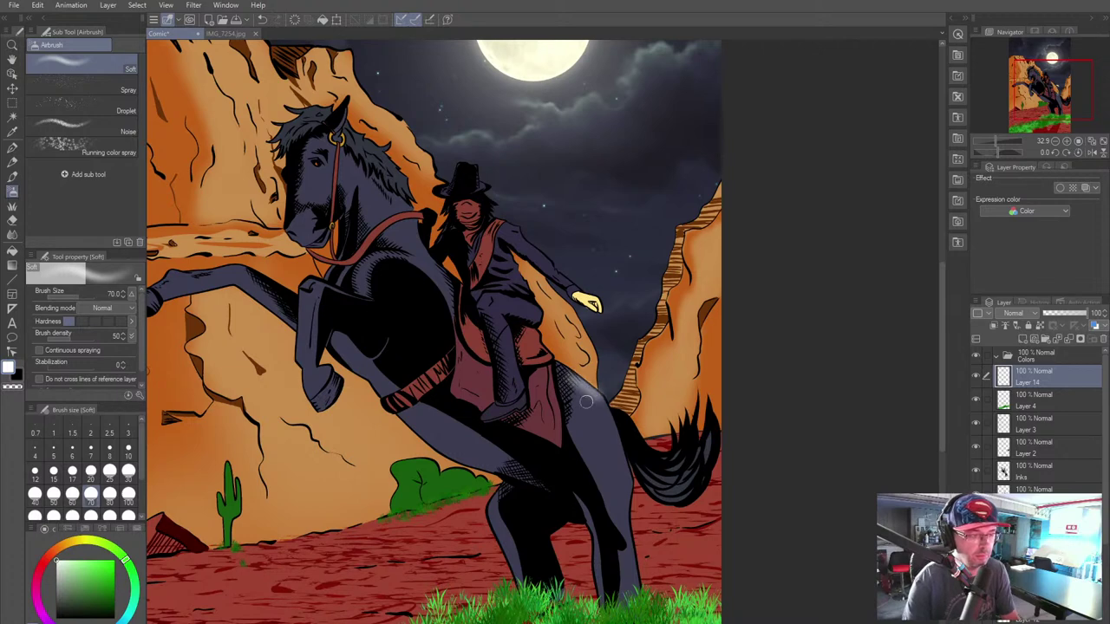
key(ctrl+z)
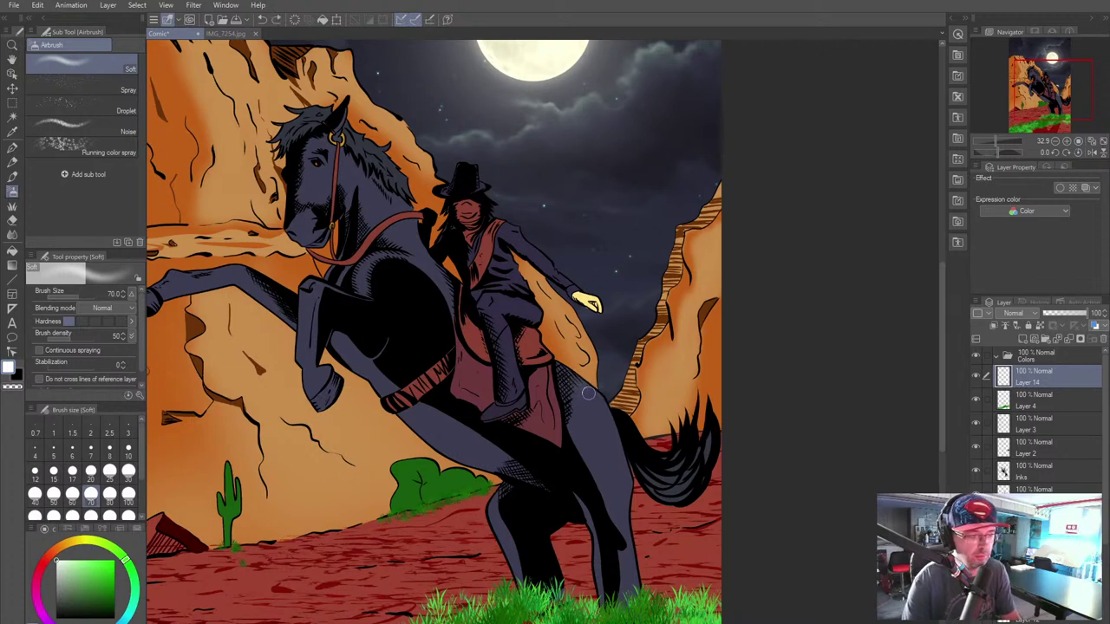
Step: Try a thinner white highlight along the horse's haunch with the airbrush at size 30
key(bracketleft)
key(bracketleft)
key(bracketleft)
key(bracketleft)
key(bracketleft)
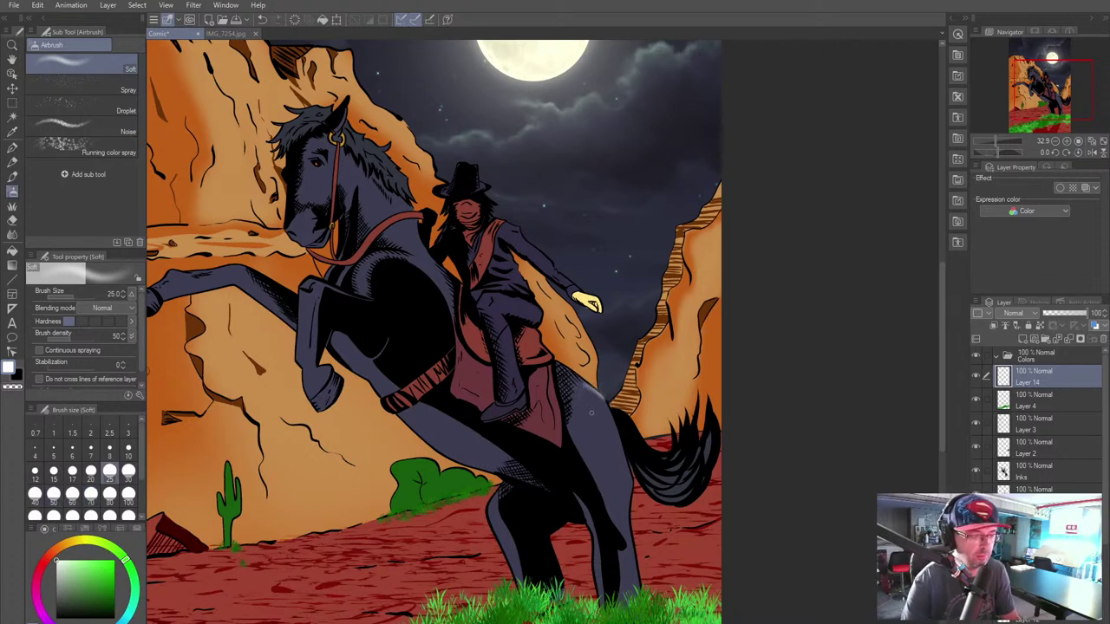
key(bracketright)
mouse_move(584, 384)
mouse_down()
mouse_move(621, 469)
mouse_move(617, 439)
mouse_up()
key(ctrl+z)
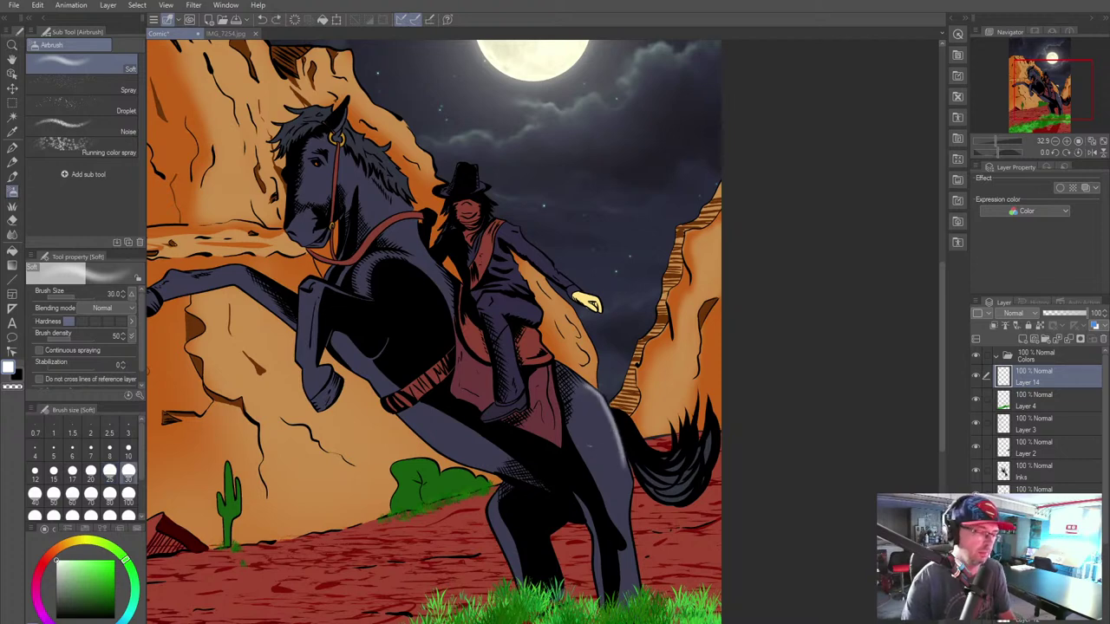
Step: Try a broader white highlight down the horse's hind leg at brush size 70, and undo the white highlight strokes
click(91, 495)
mouse_move(589, 390)
mouse_down()
mouse_move(620, 457)
mouse_move(588, 392)
mouse_move(618, 473)
mouse_move(598, 404)
mouse_move(613, 434)
mouse_move(615, 502)
mouse_up()
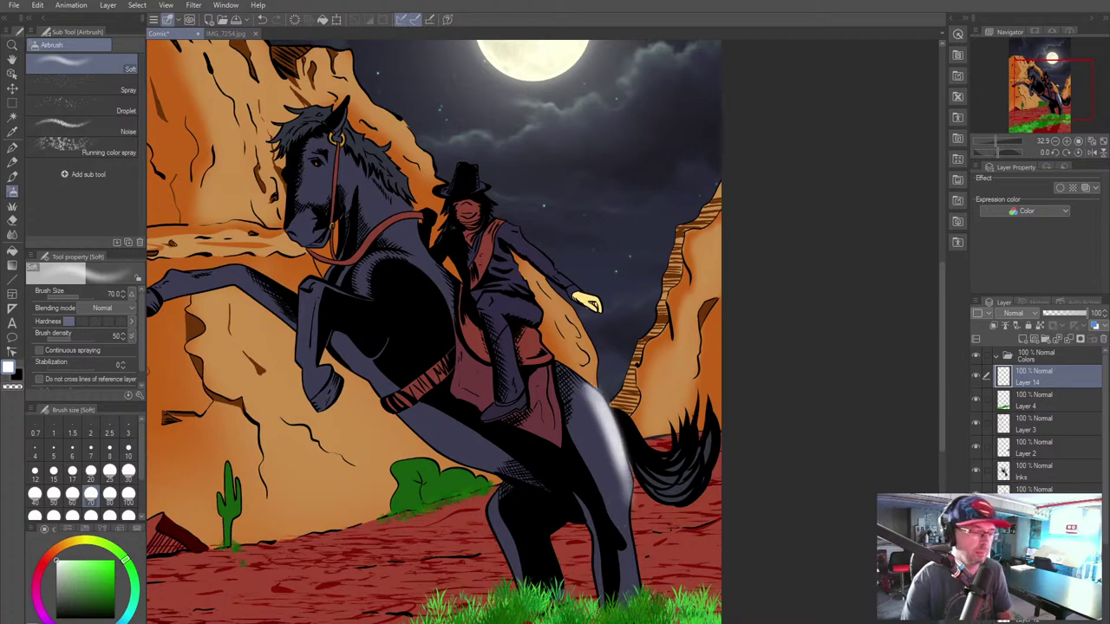
key(ctrl+z)
key(ctrl+z)
key(ctrl+z)
key(ctrl+z)
key(ctrl+z)
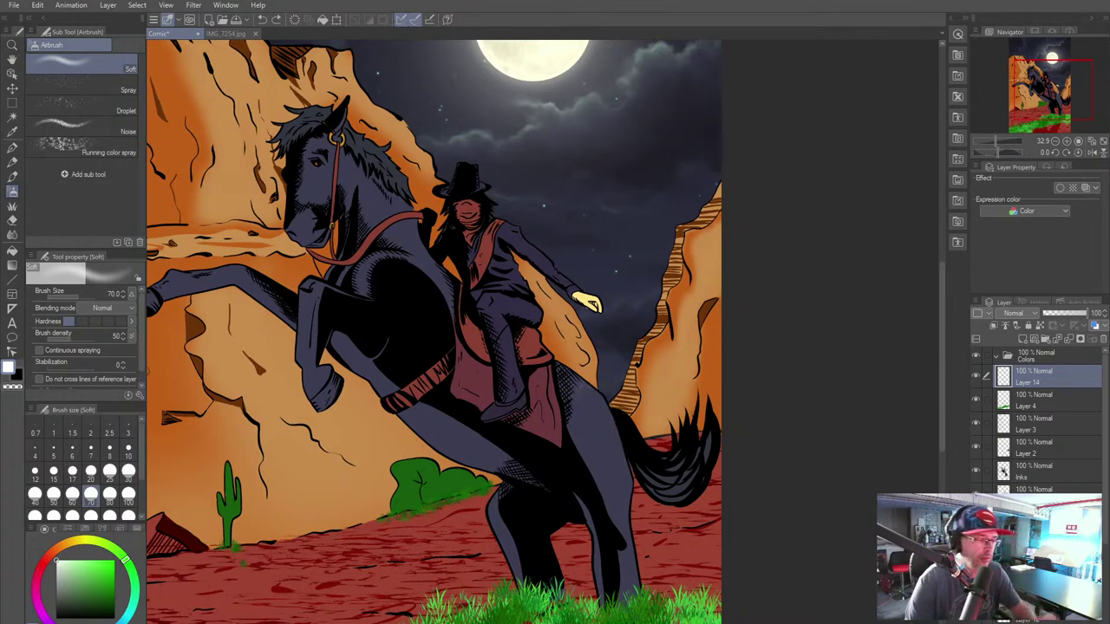
Step: Sample the horse's blue-gray, pick a lighter shade of it, and airbrush a soft highlight down the haunch and hind leg
alt+click(594, 426)
click(66, 590)
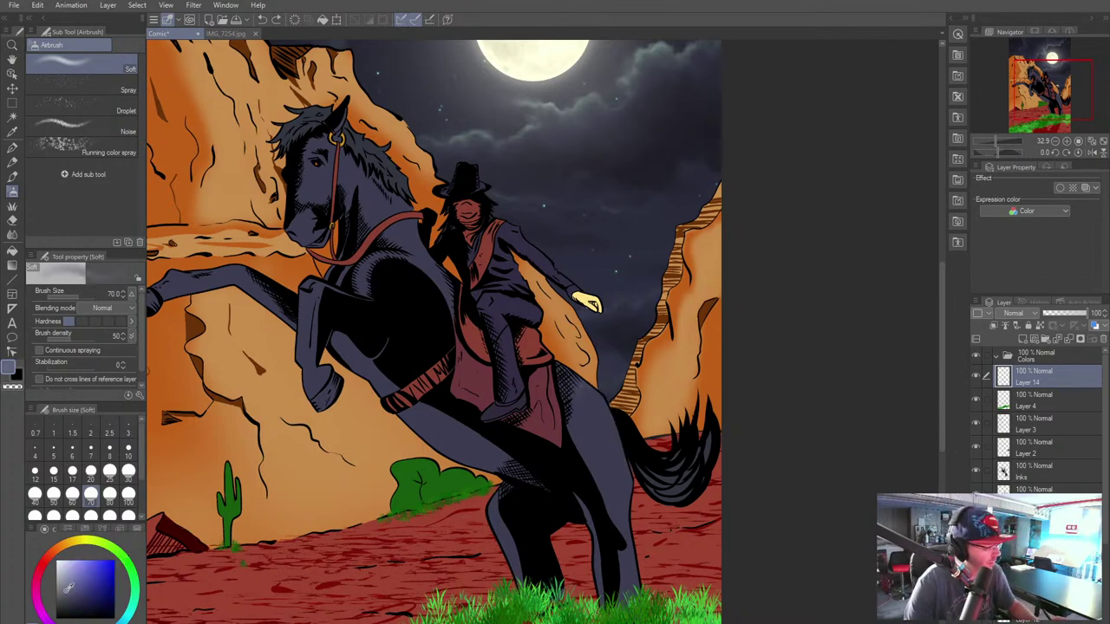
drag(581, 385, 623, 461)
mouse_move(594, 420)
mouse_down()
mouse_move(590, 399)
mouse_move(622, 516)
mouse_up()
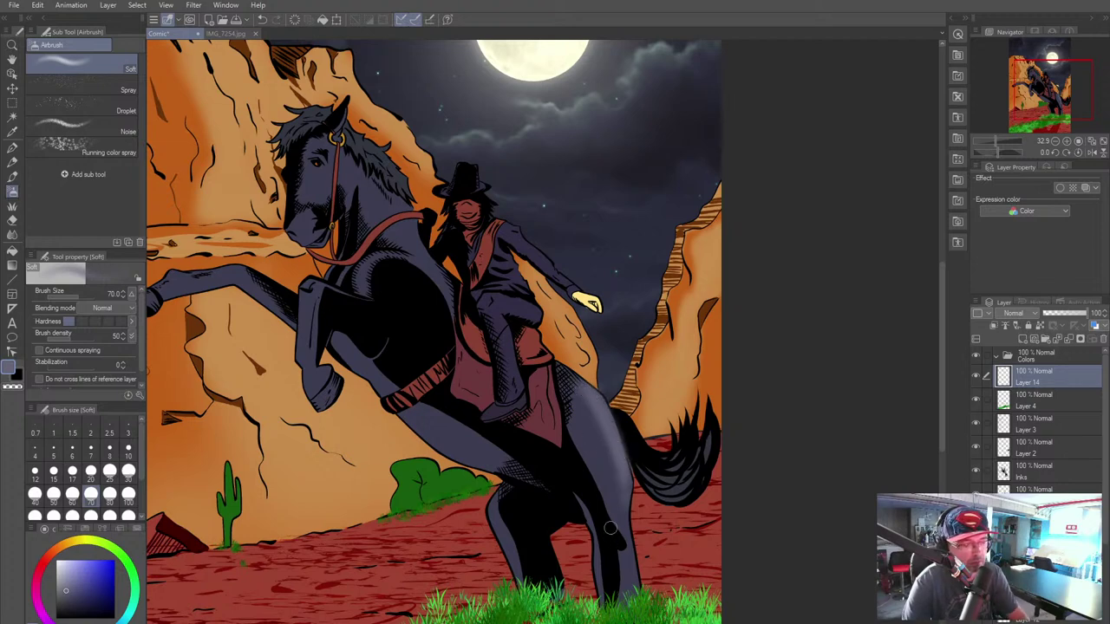
drag(624, 478, 608, 535)
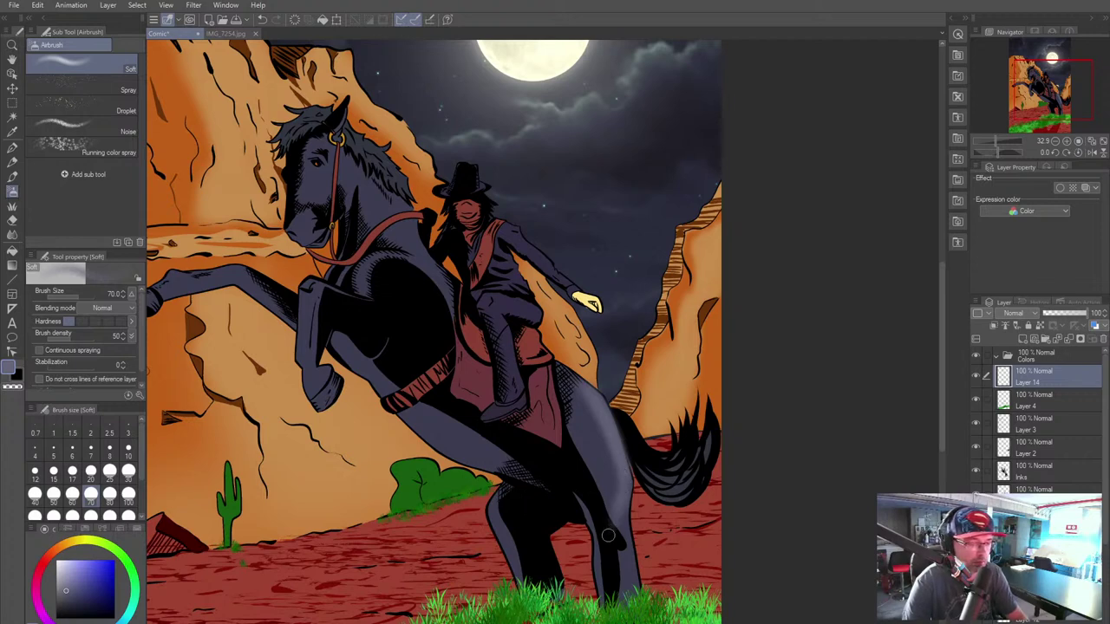
Step: Reduce the airbrush size to 25 and touch up the highlight at the top of the horse's haunch
drag(501, 550, 473, 514)
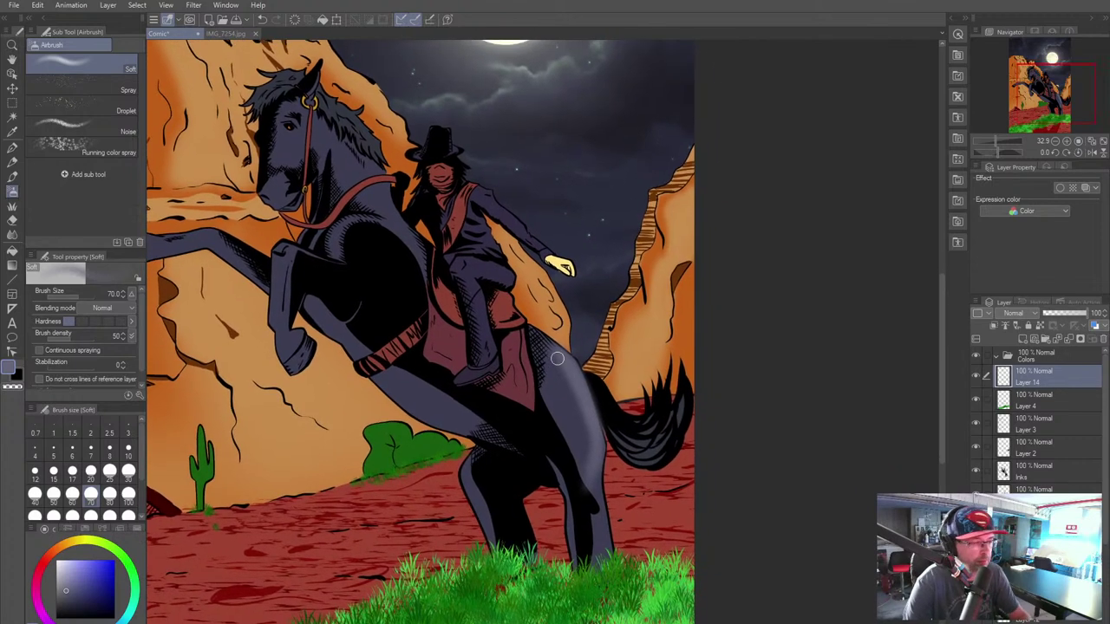
key(bracketleft)
key(bracketleft)
key(bracketleft)
key(bracketleft)
key(bracketleft)
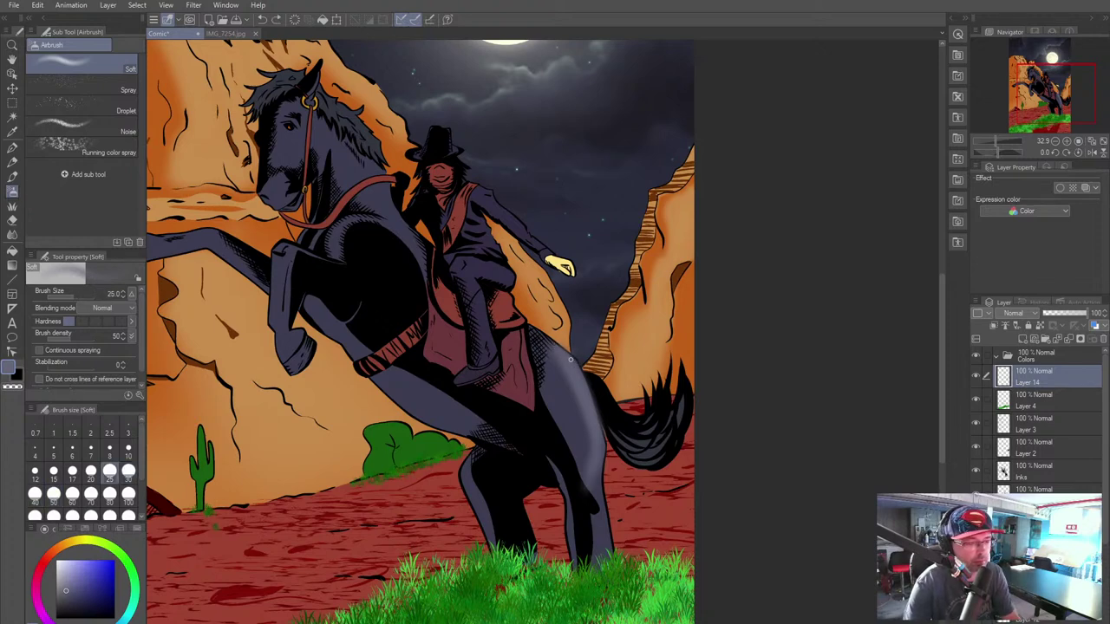
drag(566, 355, 573, 360)
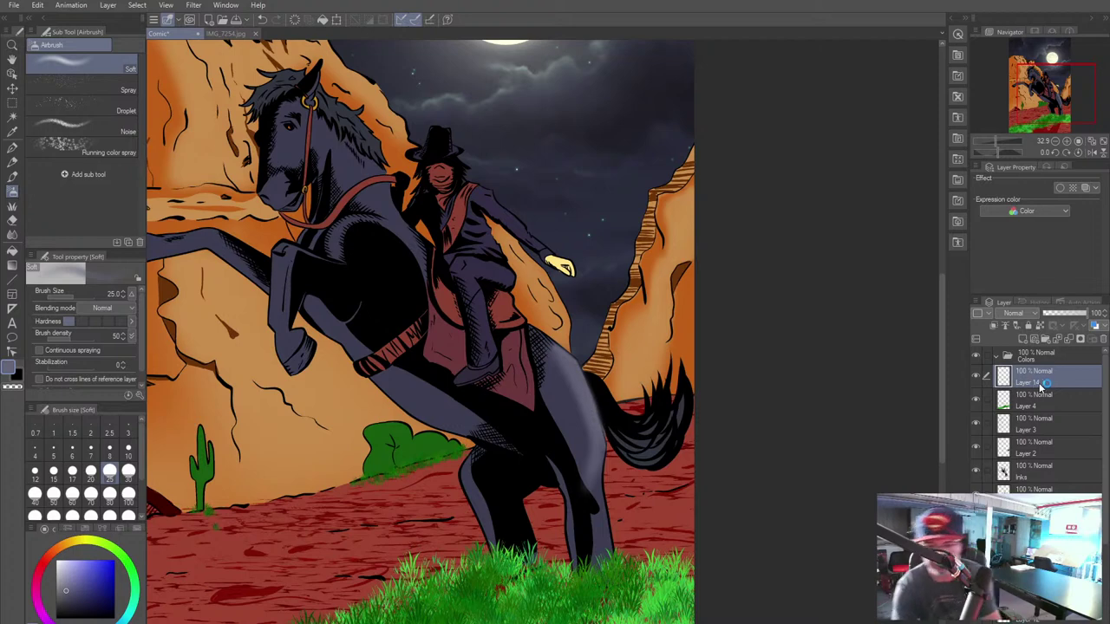
Step: Move Layer 14 beneath the Inks layer and airbrush highlights onto the horse's tail and raised knee
drag(1047, 382, 1038, 479)
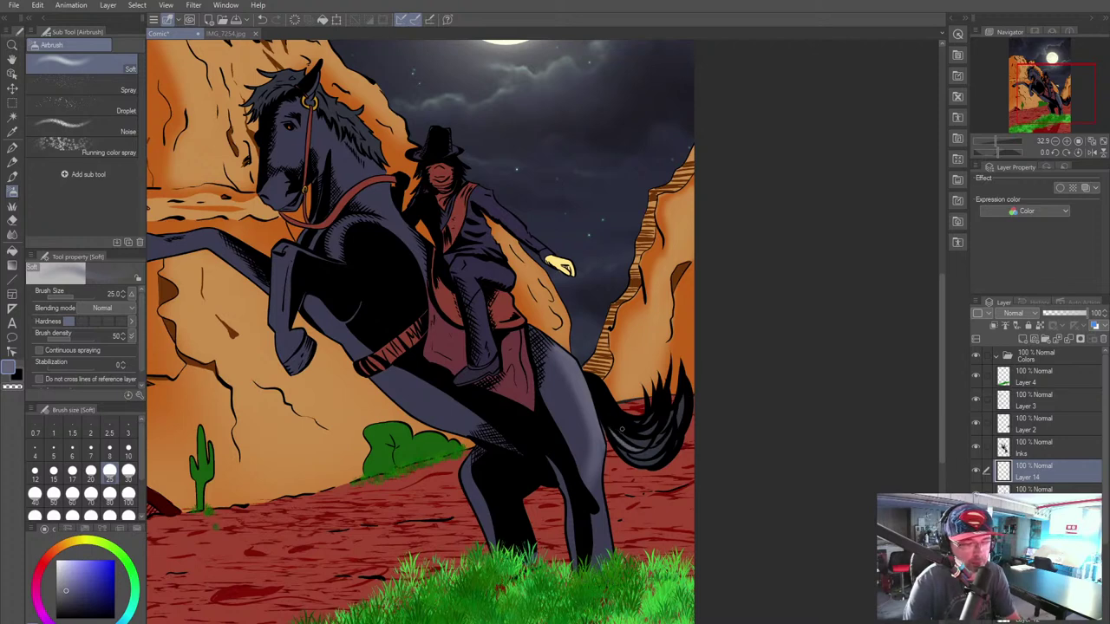
key(bracketright)
key(bracketright)
key(bracketright)
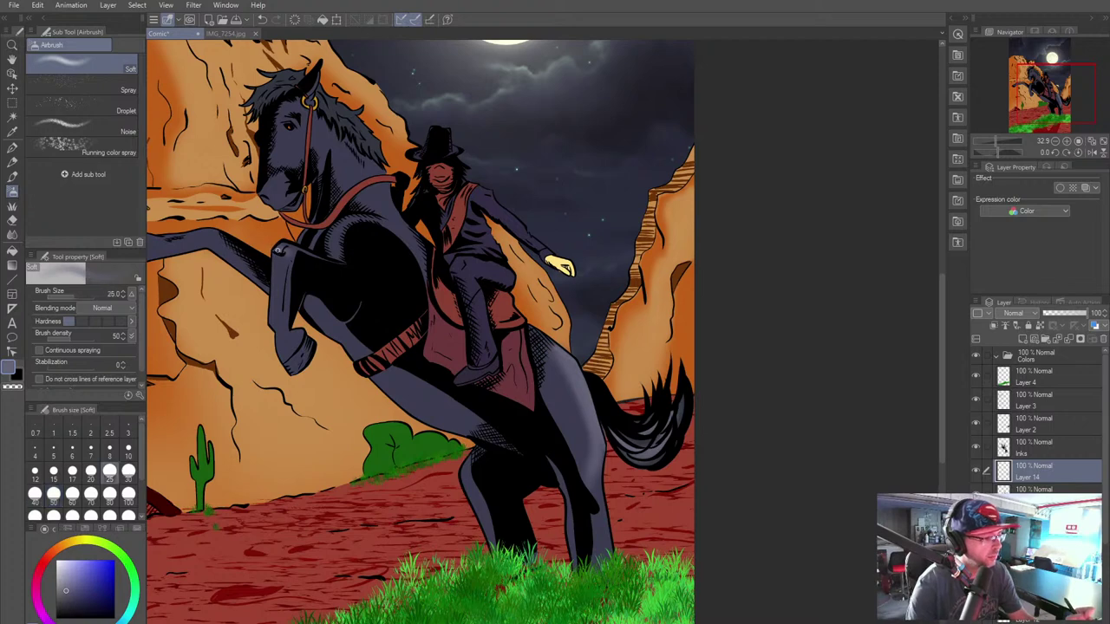
Step: Pick a slightly lighter blue-gray and airbrush a highlight across the top of the horse's raised foreleg at brush size 20
click(35, 494)
click(64, 584)
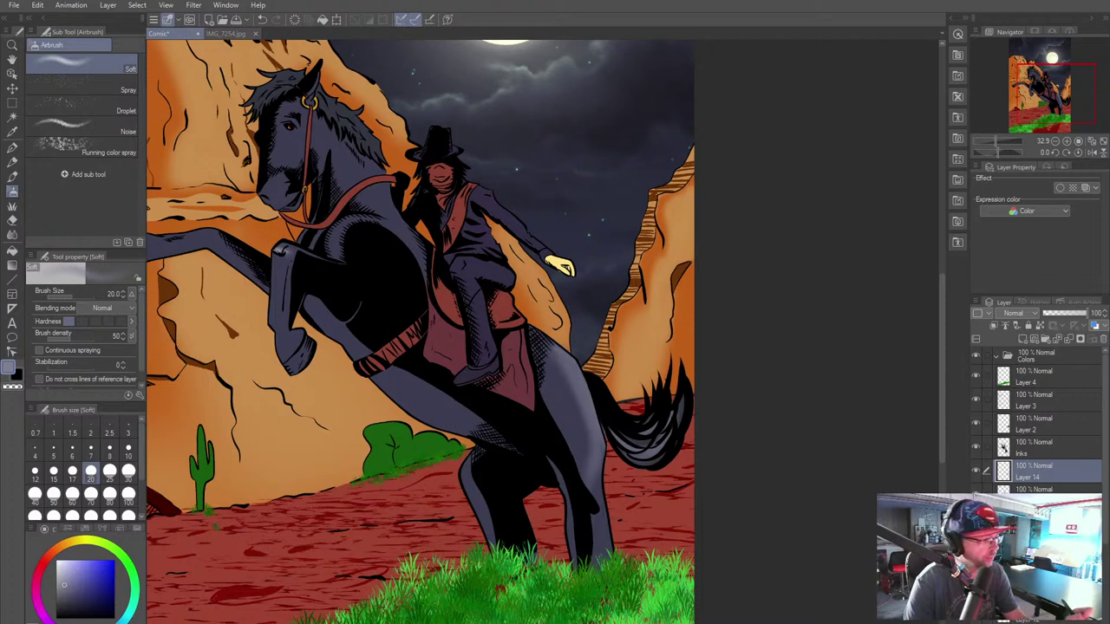
drag(290, 247, 321, 257)
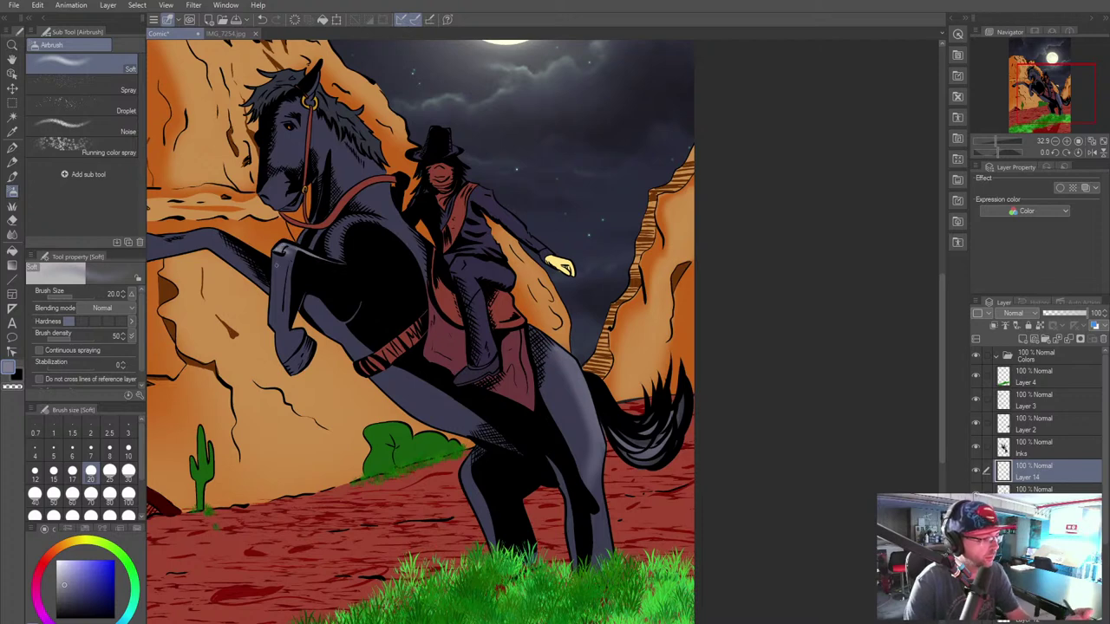
key(bracketright)
key(bracketright)
key(bracketright)
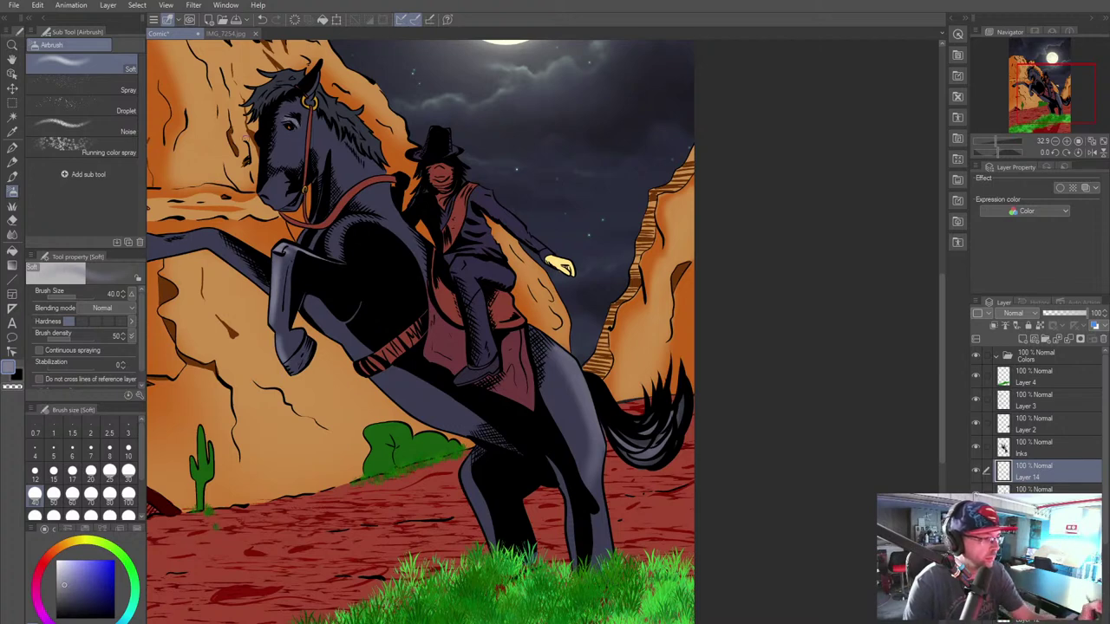
key(bracketright)
key(bracketright)
key(bracketleft)
key(bracketleft)
key(bracketleft)
key(bracketleft)
key(bracketleft)
key(bracketleft)
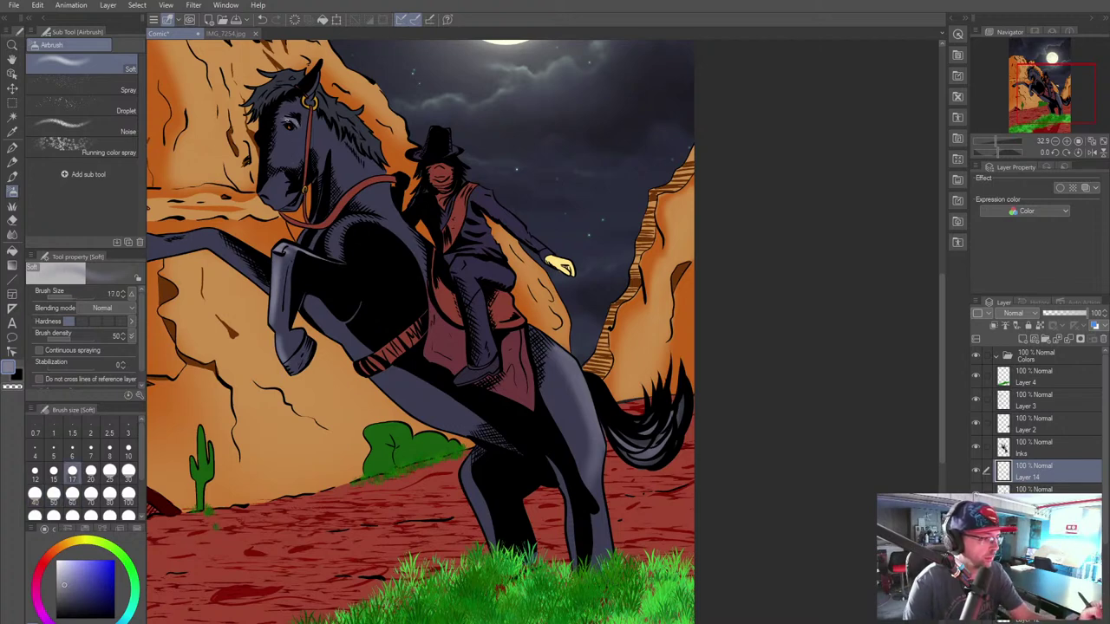
key(bracketright)
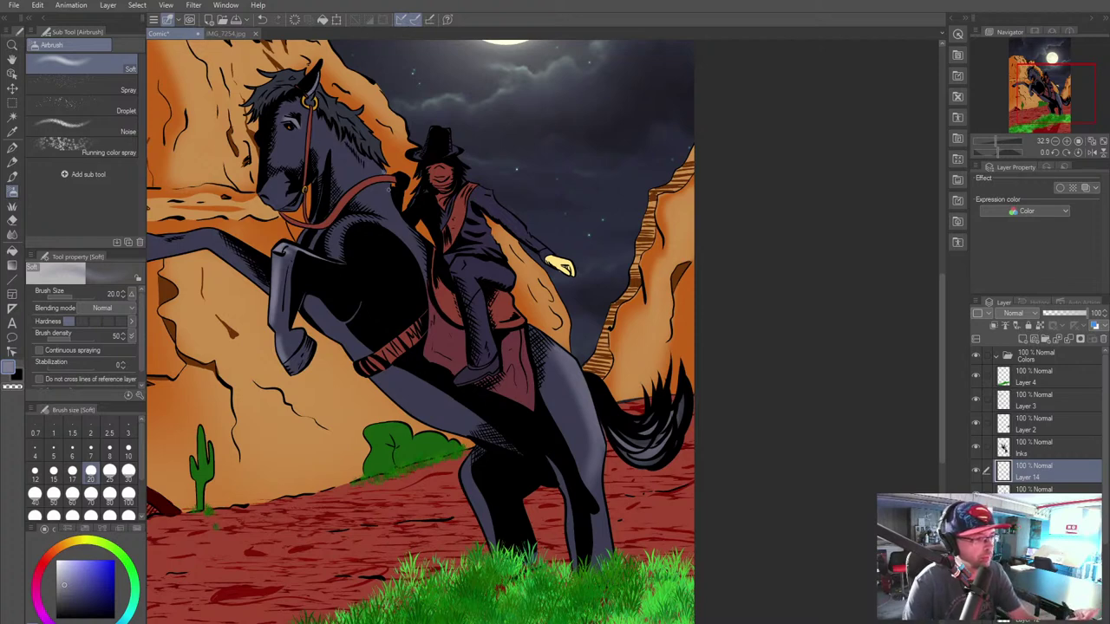
Step: Enlarge the airbrush to size 60 and airbrush a soft highlight down the base of the horse's neck and shoulder
key(bracketright)
key(bracketright)
key(bracketright)
key(bracketright)
key(bracketright)
drag(386, 186, 406, 226)
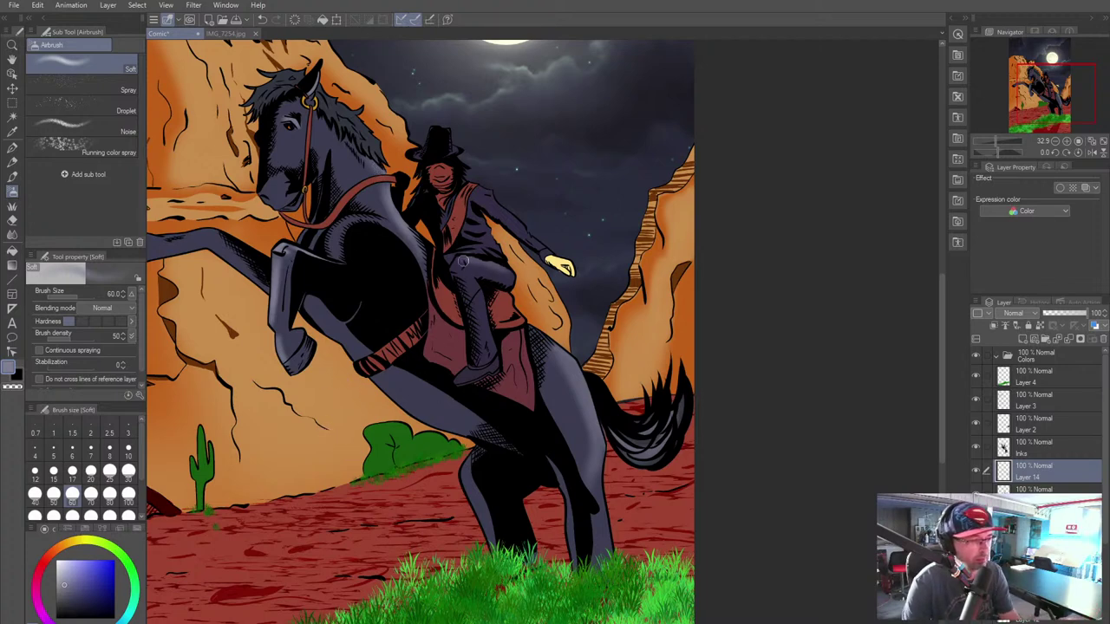
Step: Reduce the airbrush size to 25 and add a small highlight to the crown of the rider's hat
key(bracketleft)
key(bracketleft)
key(bracketleft)
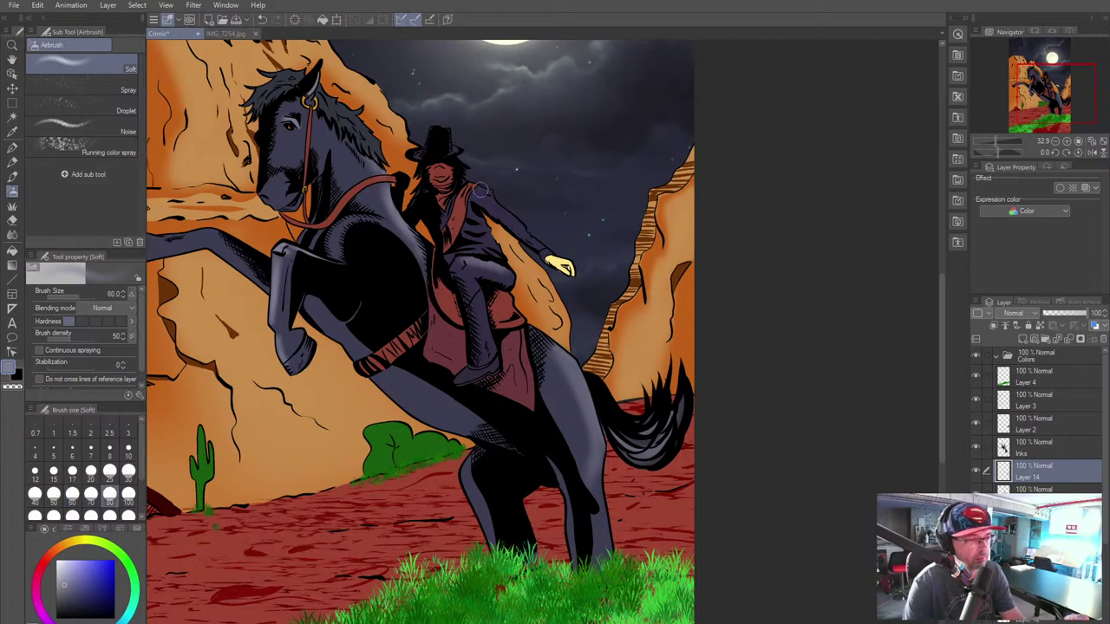
key(bracketleft)
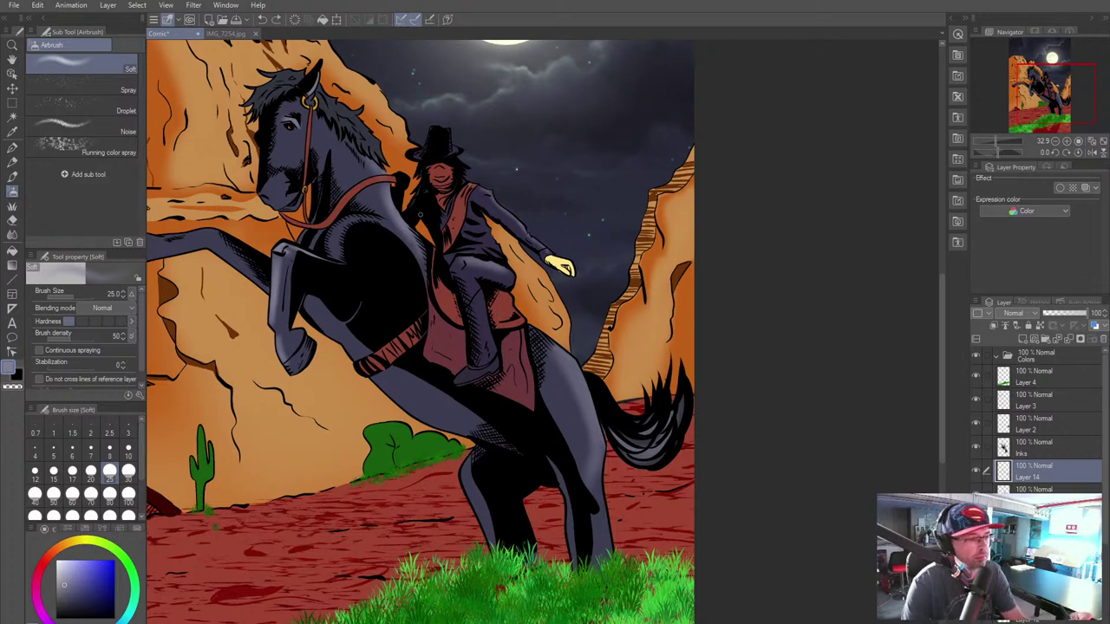
drag(448, 135, 451, 150)
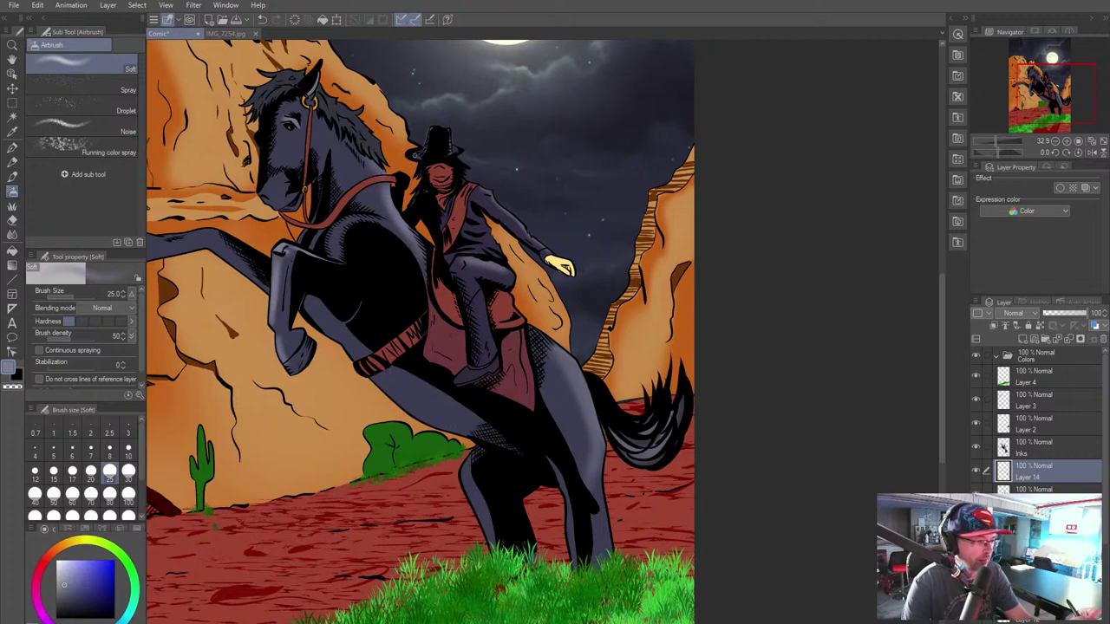
Step: Enlarge the airbrush to size 40 and then 70, and add soft highlights to the horse's neck and muzzle
drag(324, 363, 380, 421)
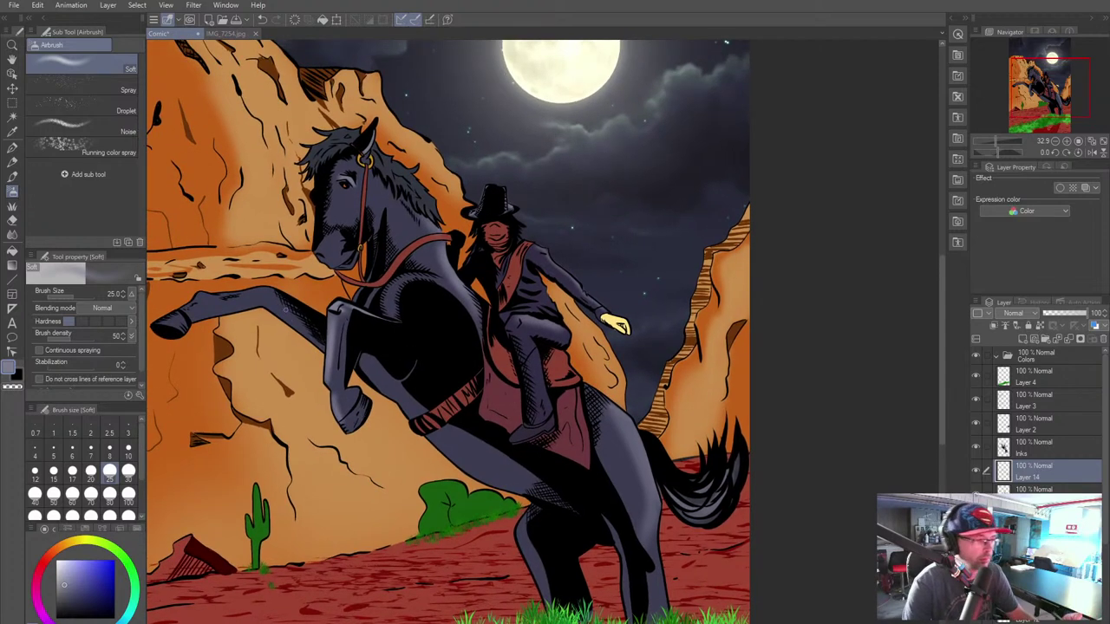
key(bracketright)
key(bracketright)
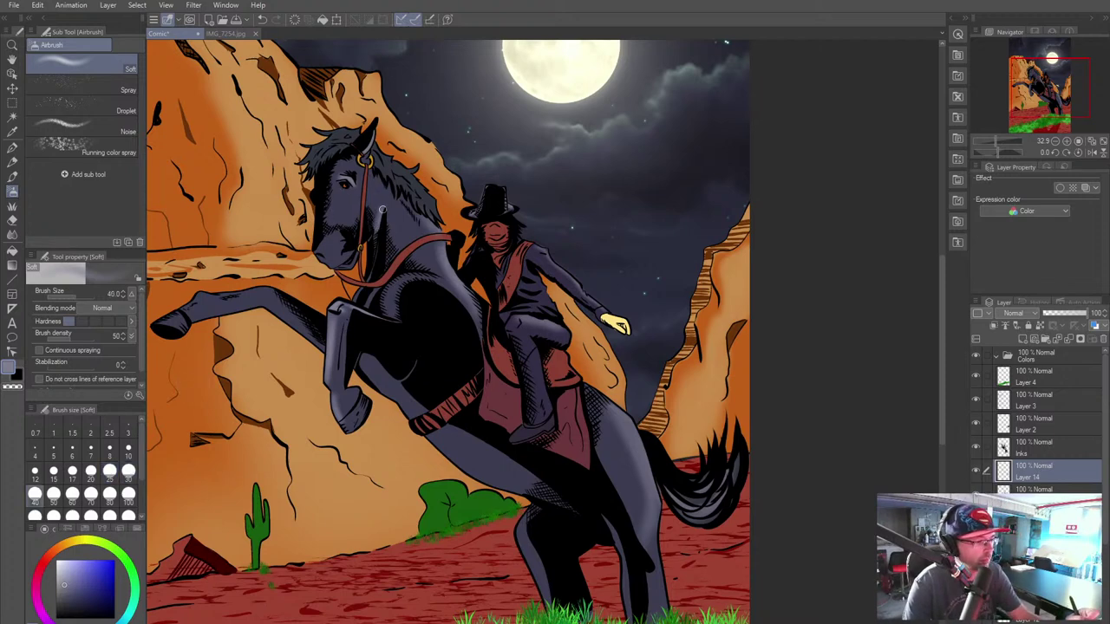
key(bracketright)
key(bracketright)
key(bracketright)
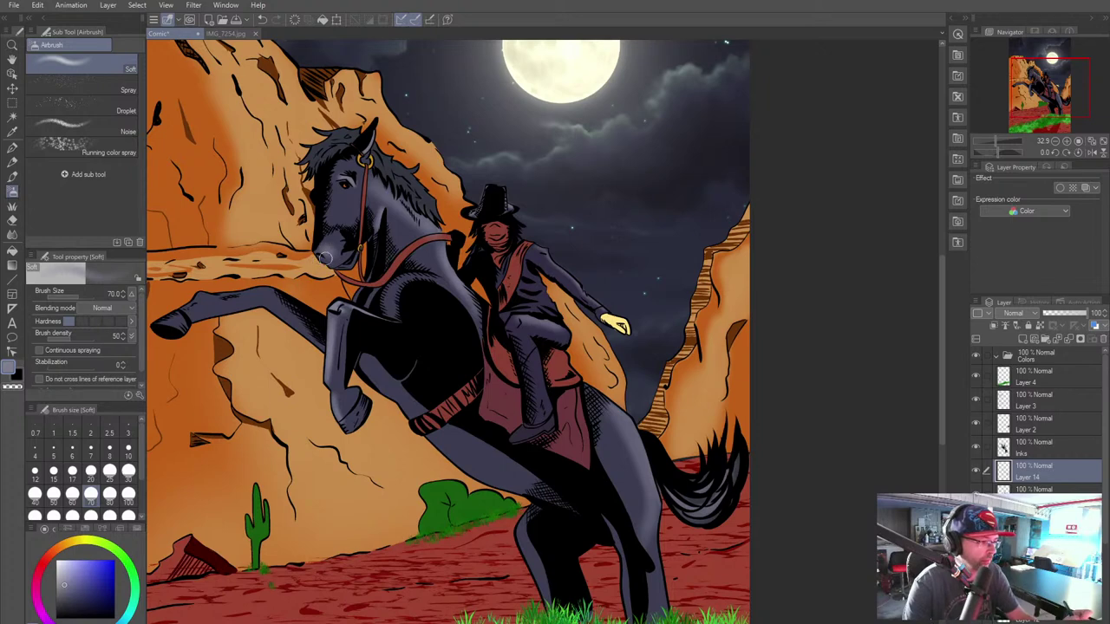
Step: Reduce the airbrush size to 25 and try a small touch-up on the horse's muzzle
key(bracketleft)
key(bracketleft)
key(bracketleft)
key(bracketleft)
key(bracketleft)
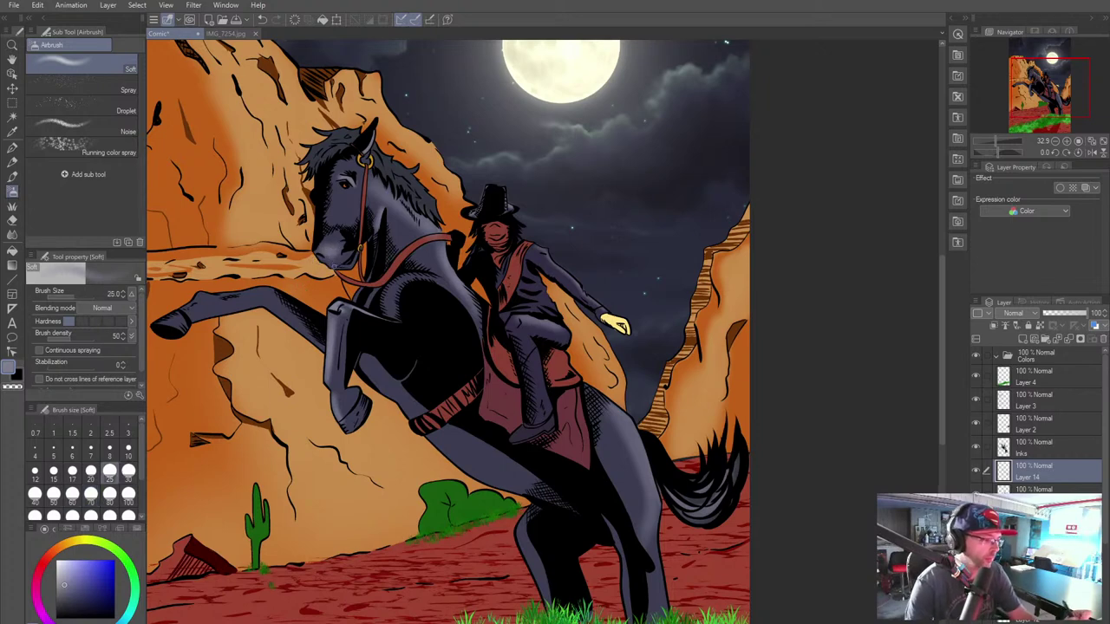
mouse_move(331, 267)
mouse_down()
mouse_move(349, 254)
mouse_move(332, 266)
mouse_up()
key(ctrl+z)
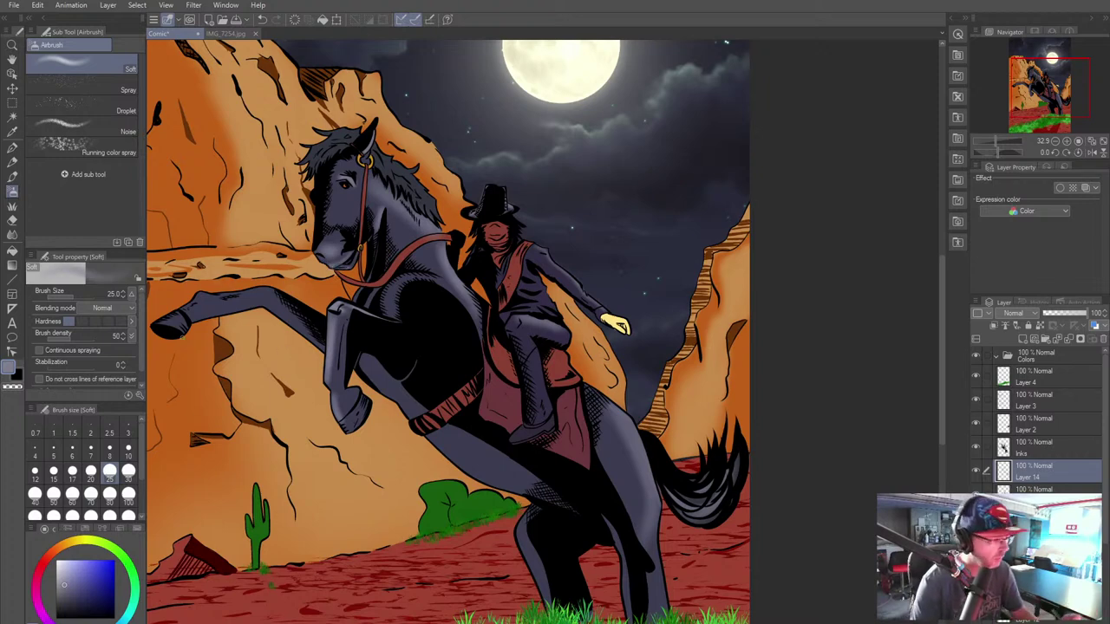
Step: Airbrush highlights along the horse's outstretched foreleg and hoof, using brush sizes 25 and 40
drag(193, 566, 299, 582)
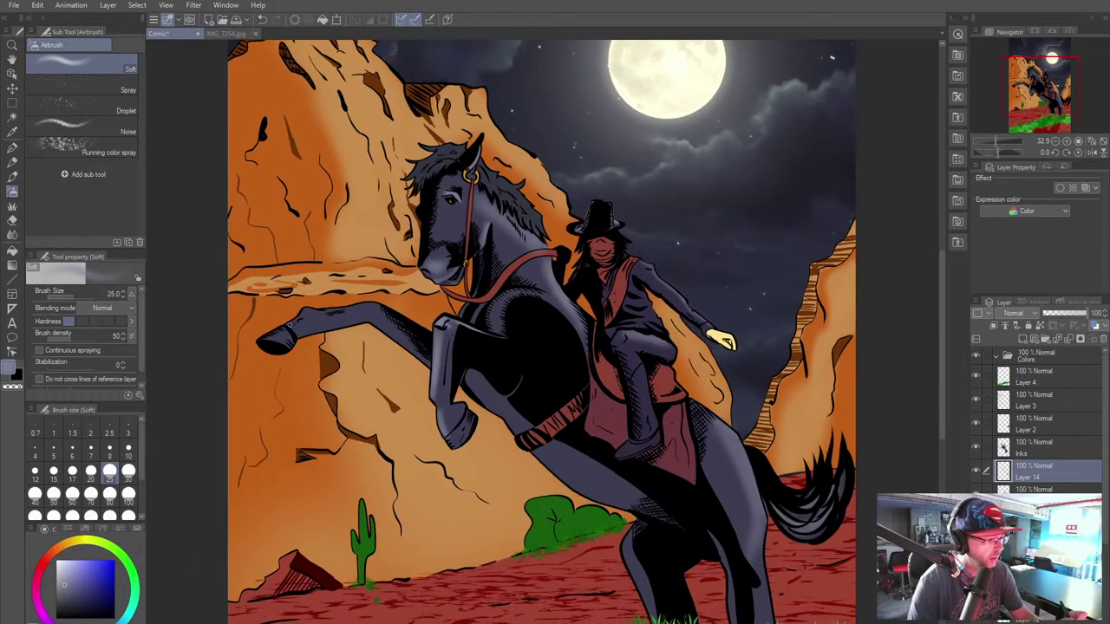
drag(290, 323, 363, 307)
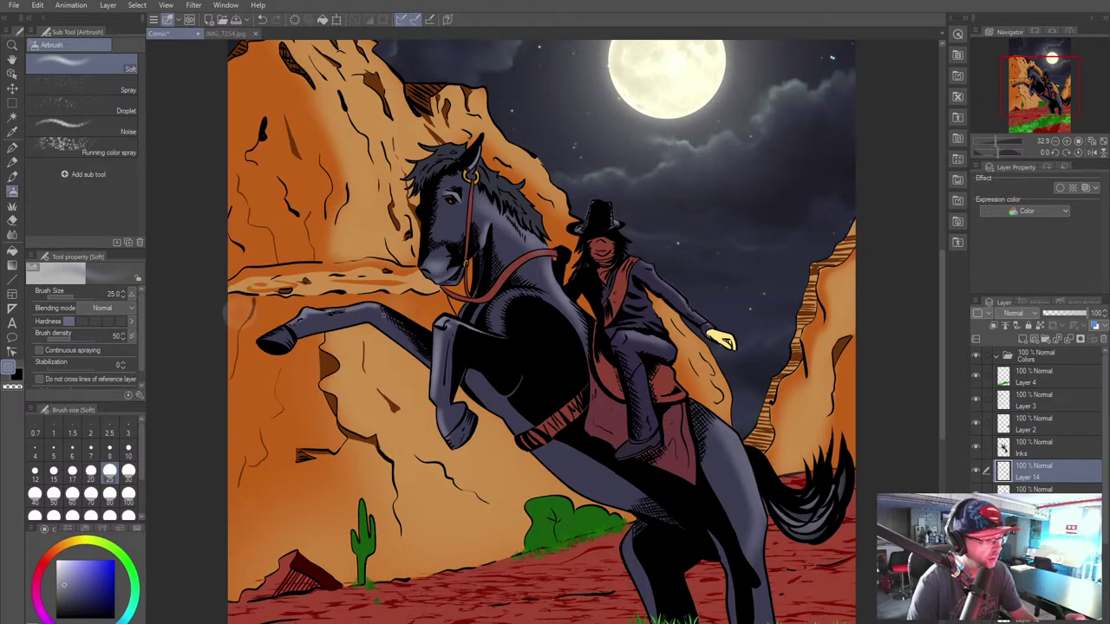
drag(267, 342, 278, 334)
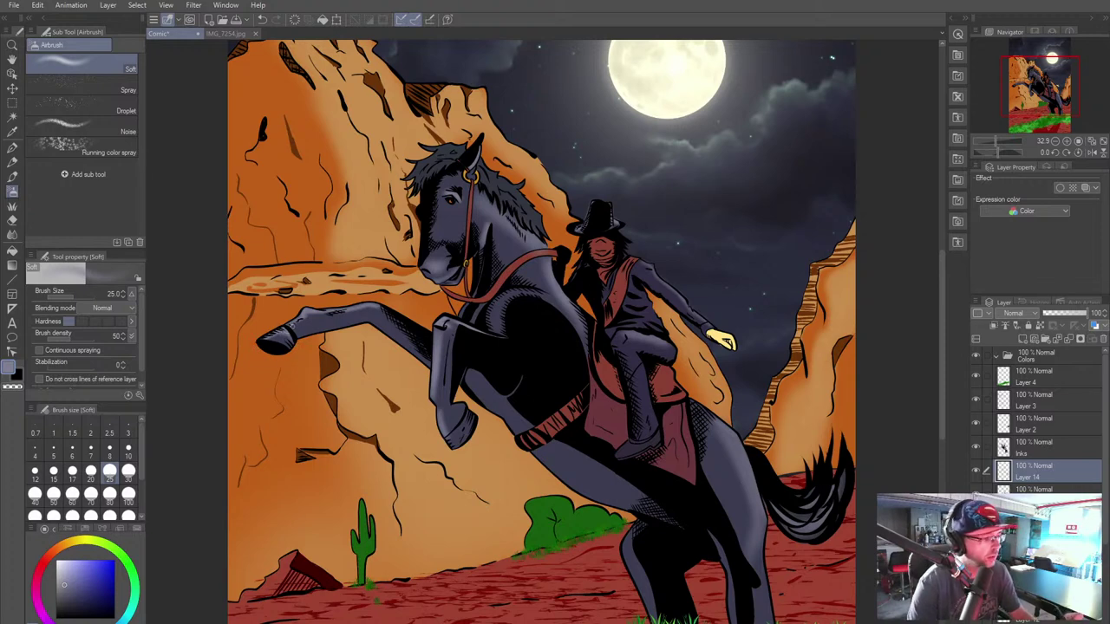
key(bracketright)
key(bracketright)
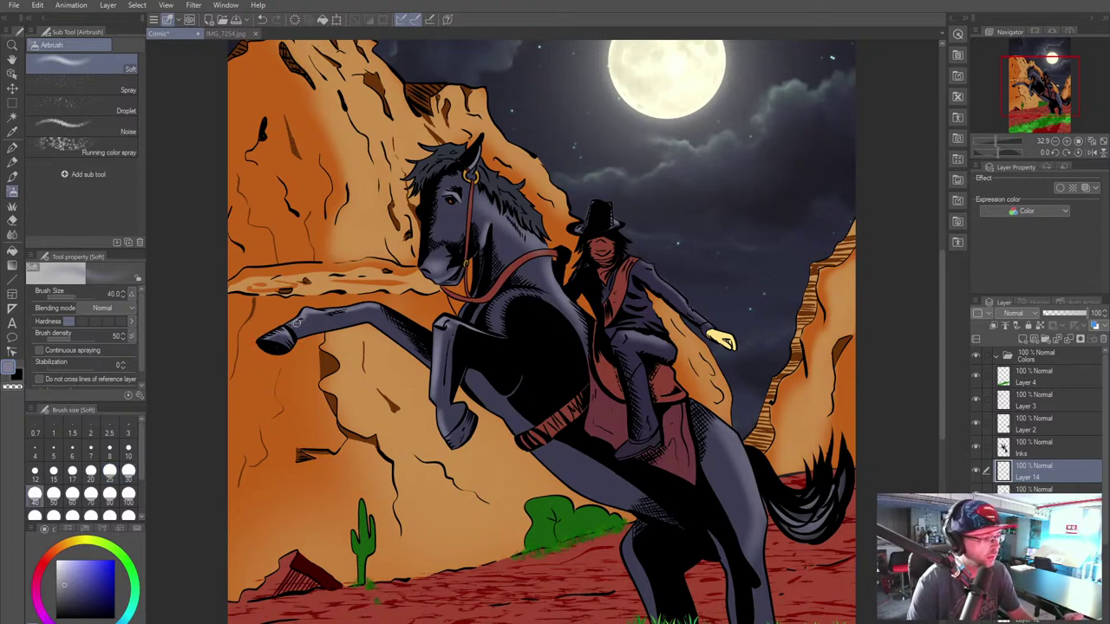
drag(316, 316, 362, 310)
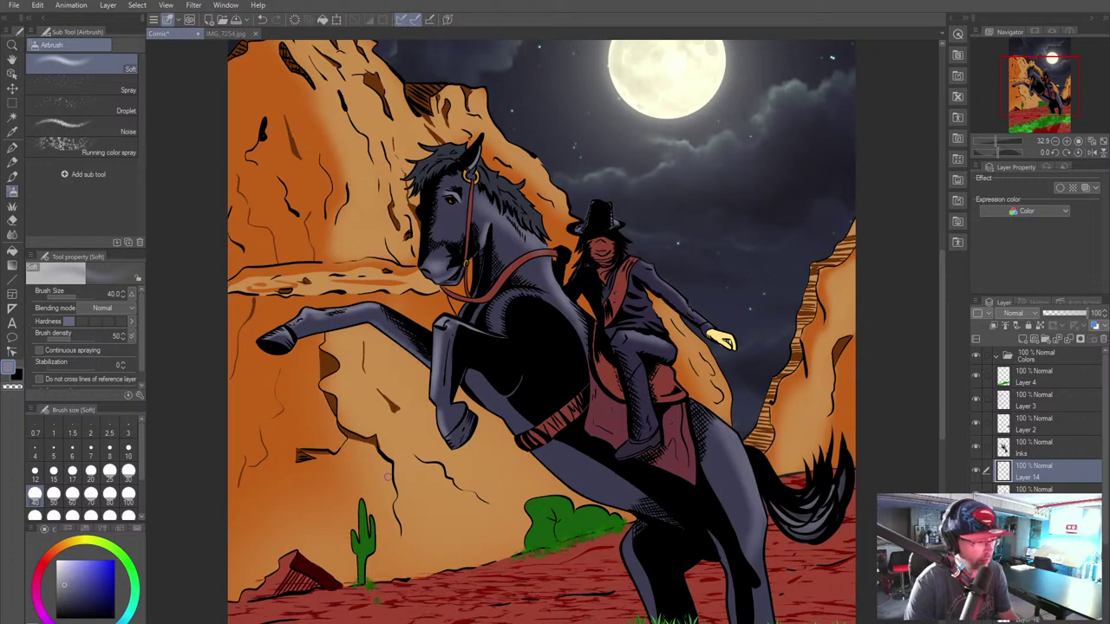
Step: Airbrush a highlight around the curved edge of the horse's chest, redoing the first stroke
drag(492, 322, 533, 293)
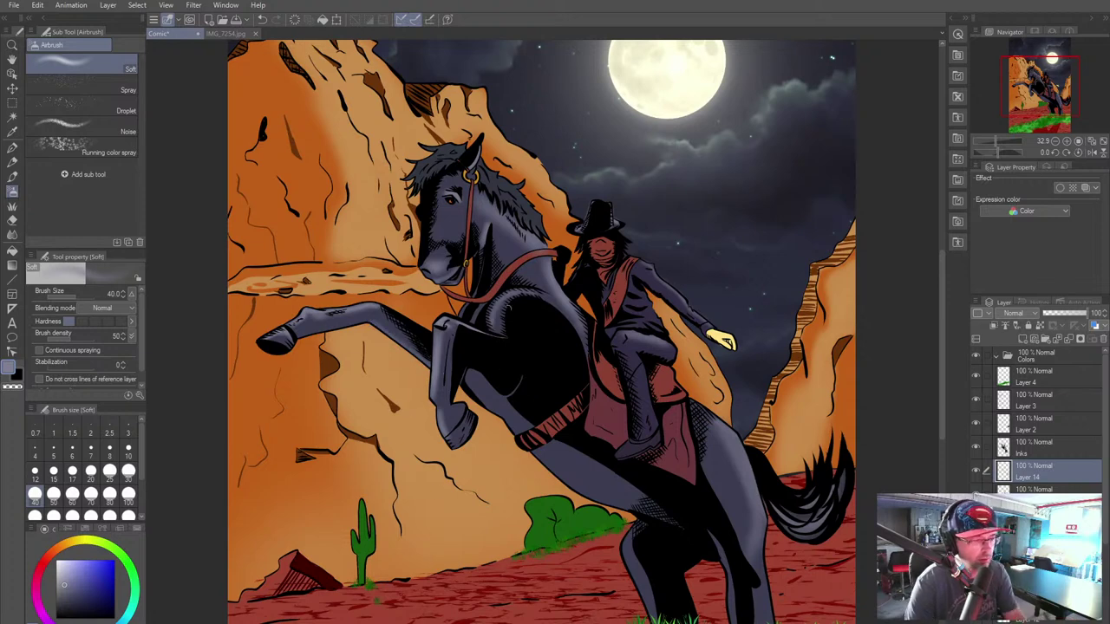
key(ctrl+z)
drag(496, 328, 535, 292)
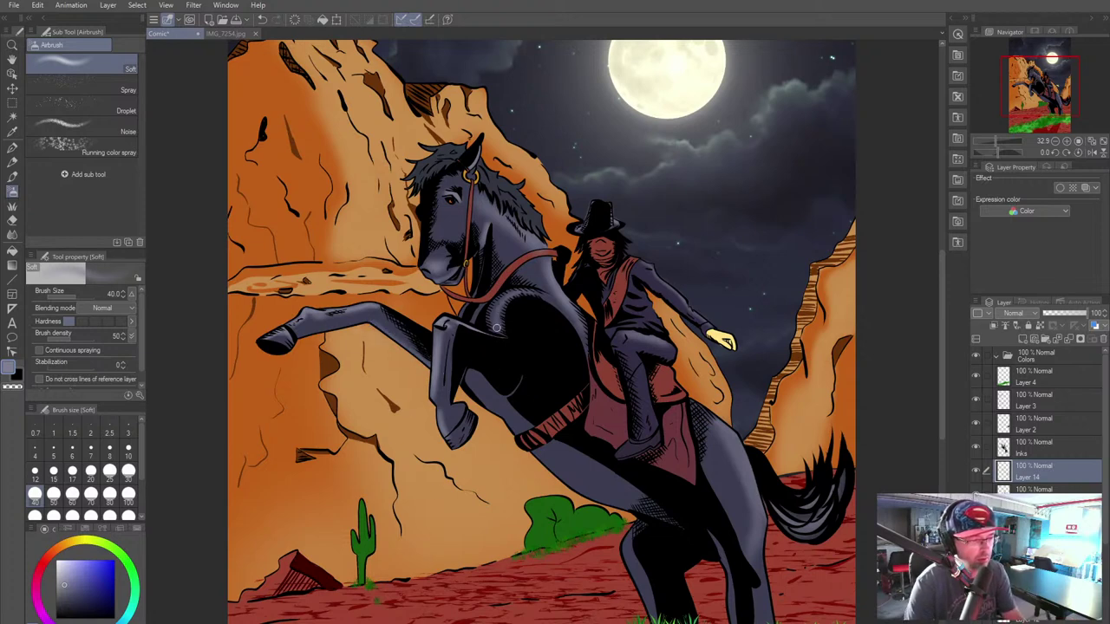
drag(497, 327, 518, 296)
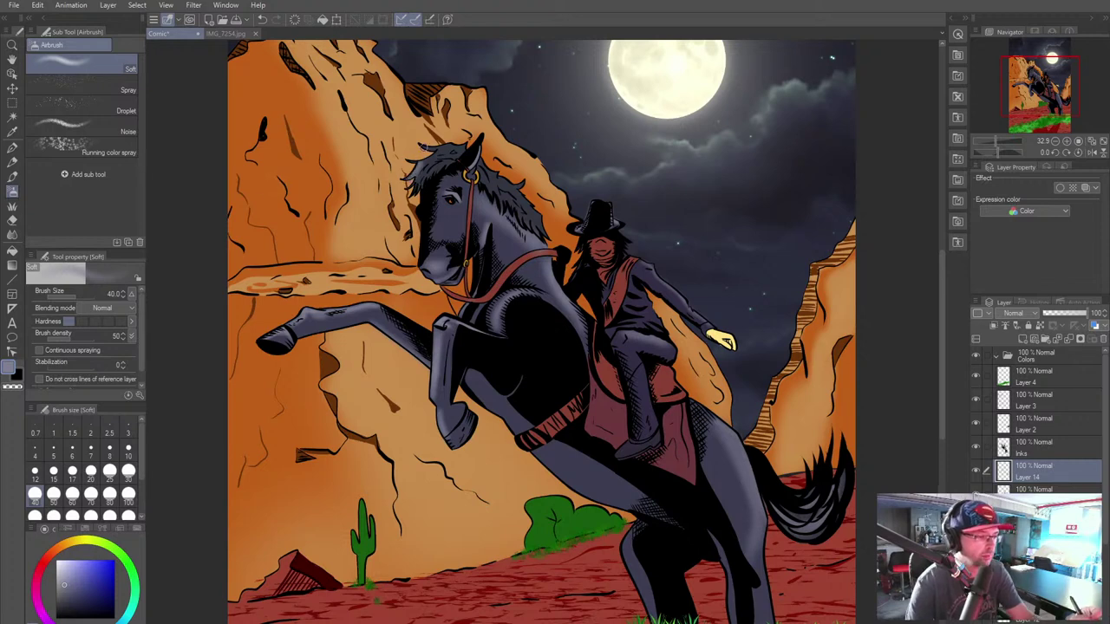
Step: Reduce the airbrush size to 15 and add fine highlights to the strands of the horse's mane
key(bracketleft)
key(bracketleft)
key(bracketleft)
key(bracketleft)
key(bracketleft)
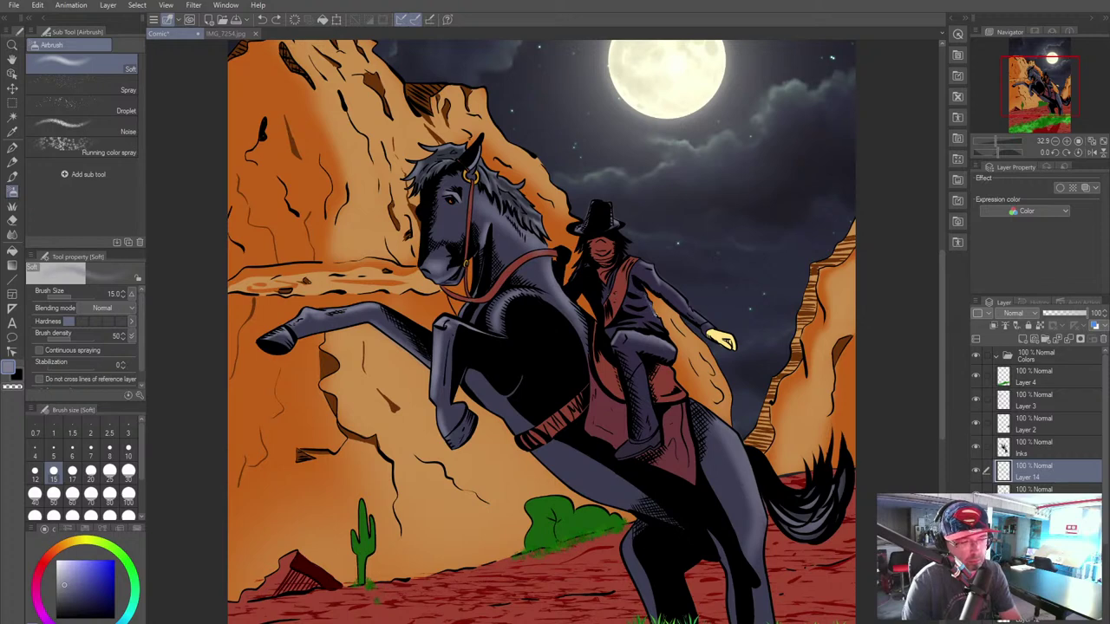
Step: Airbrush small highlights onto the rider's coat and the top of the horse's haunch
drag(660, 326, 650, 299)
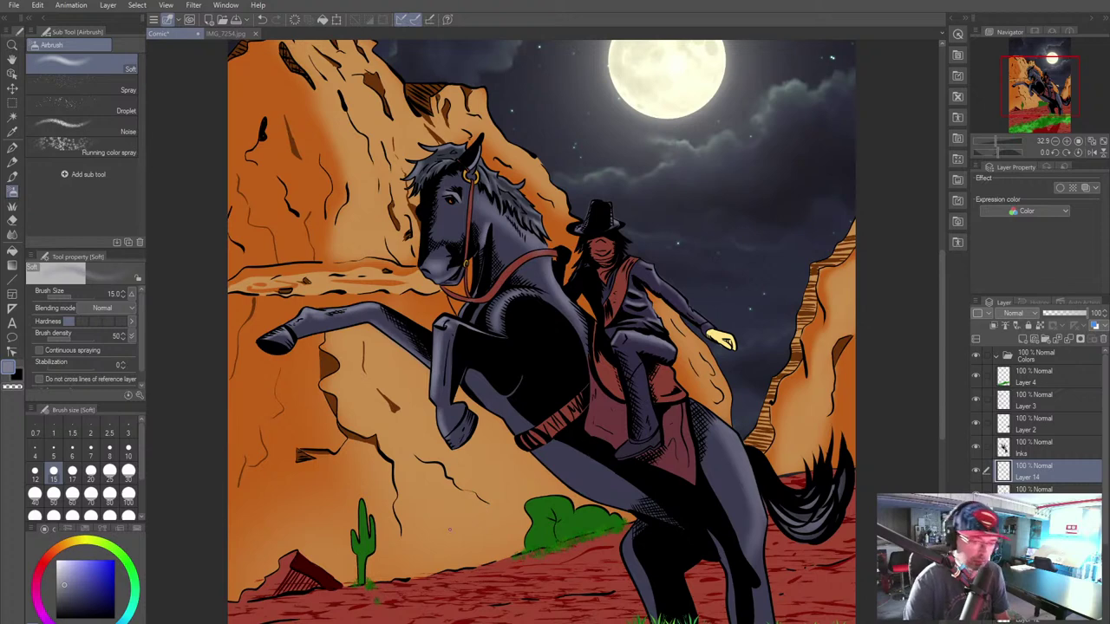
drag(488, 562, 426, 461)
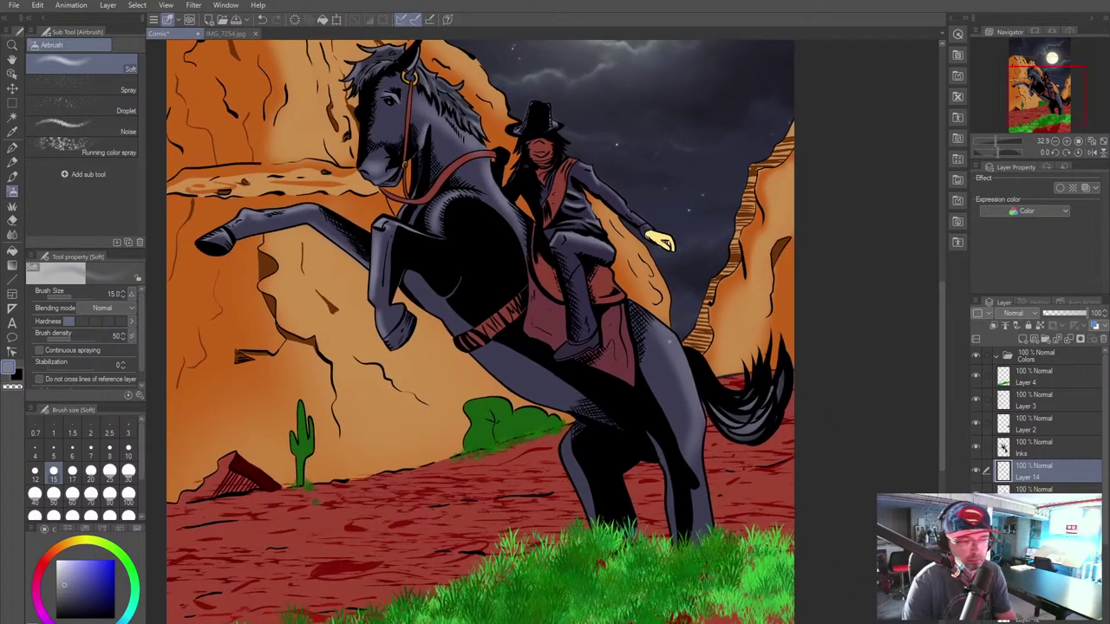
drag(665, 329, 652, 319)
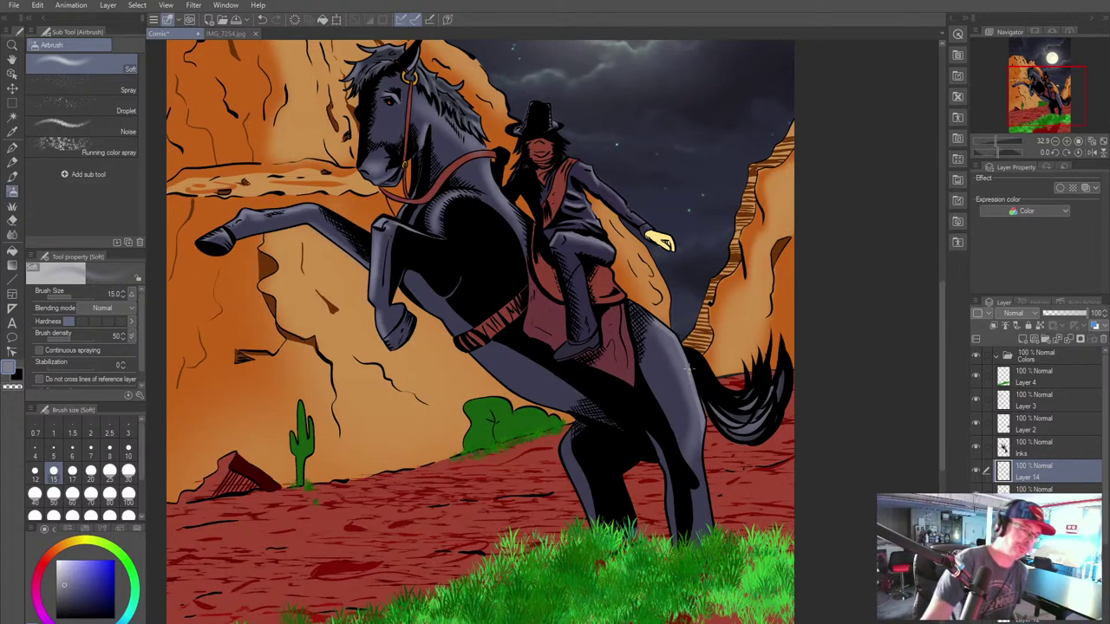
Step: Pick a light red and airbrush highlights onto the saddle, the reins, and the rider's scarf and mask
scroll(690, 369, down, 2)
scroll(690, 369, up, 3)
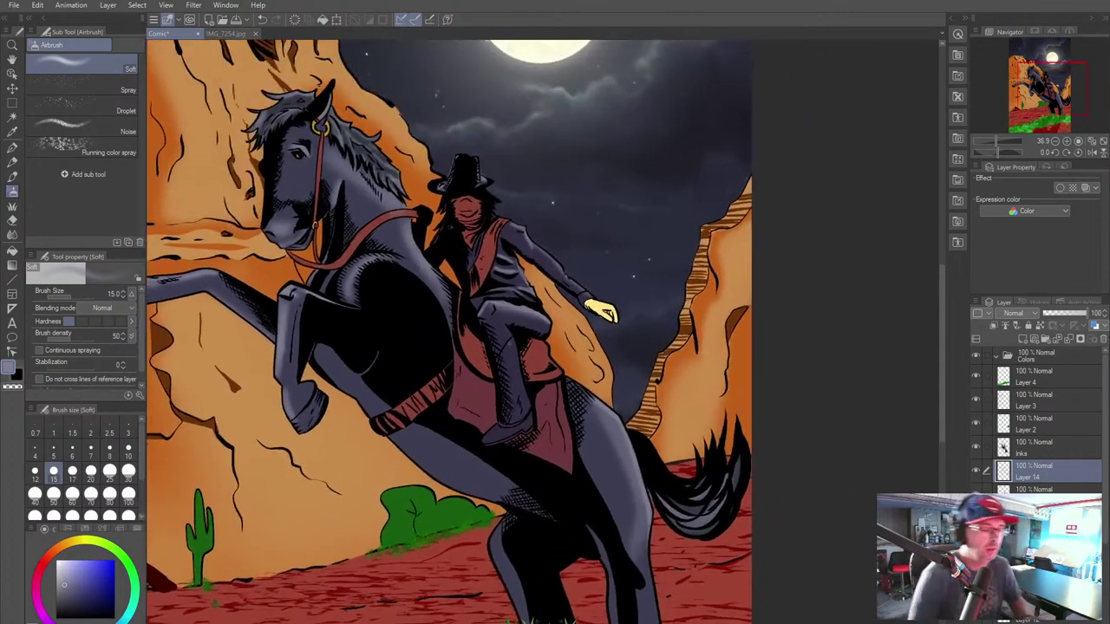
click(47, 560)
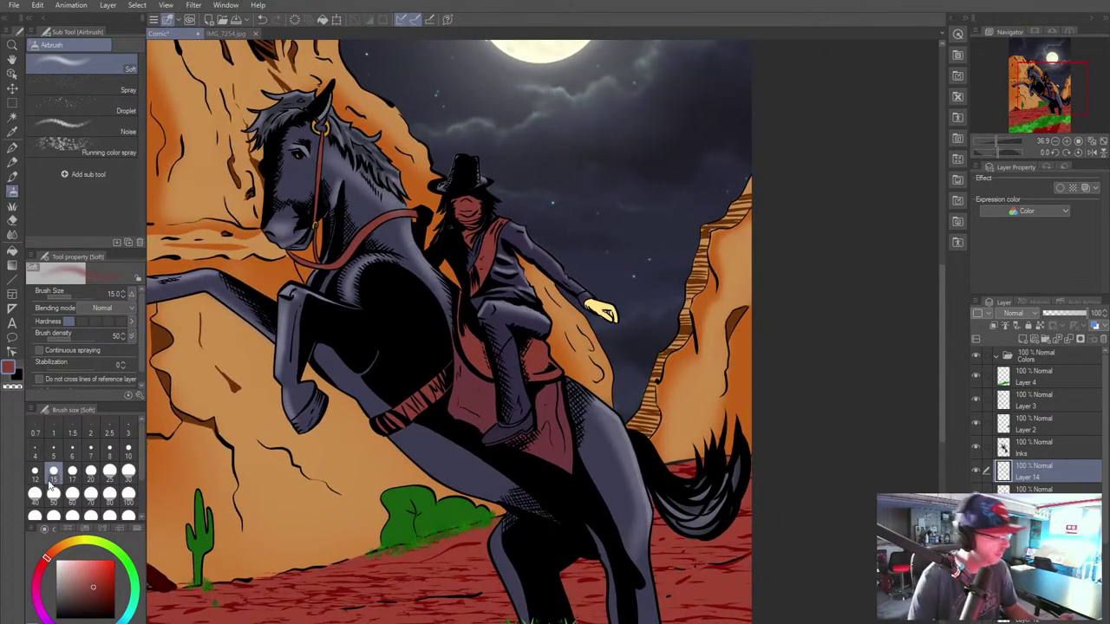
click(85, 569)
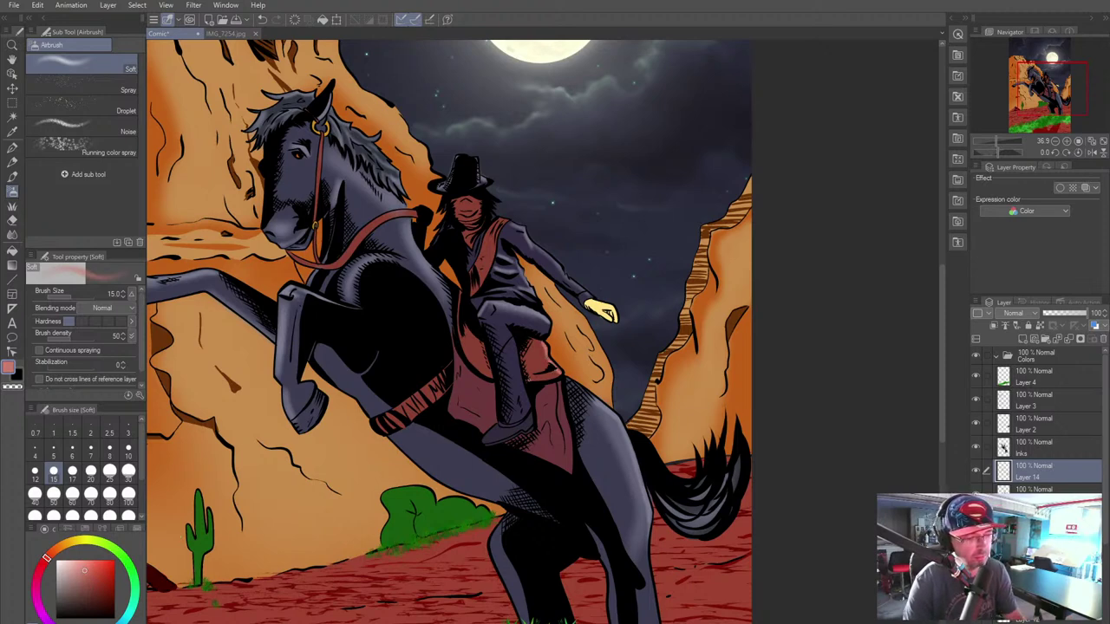
mouse_move(535, 379)
mouse_down()
mouse_move(560, 376)
mouse_move(528, 381)
mouse_up()
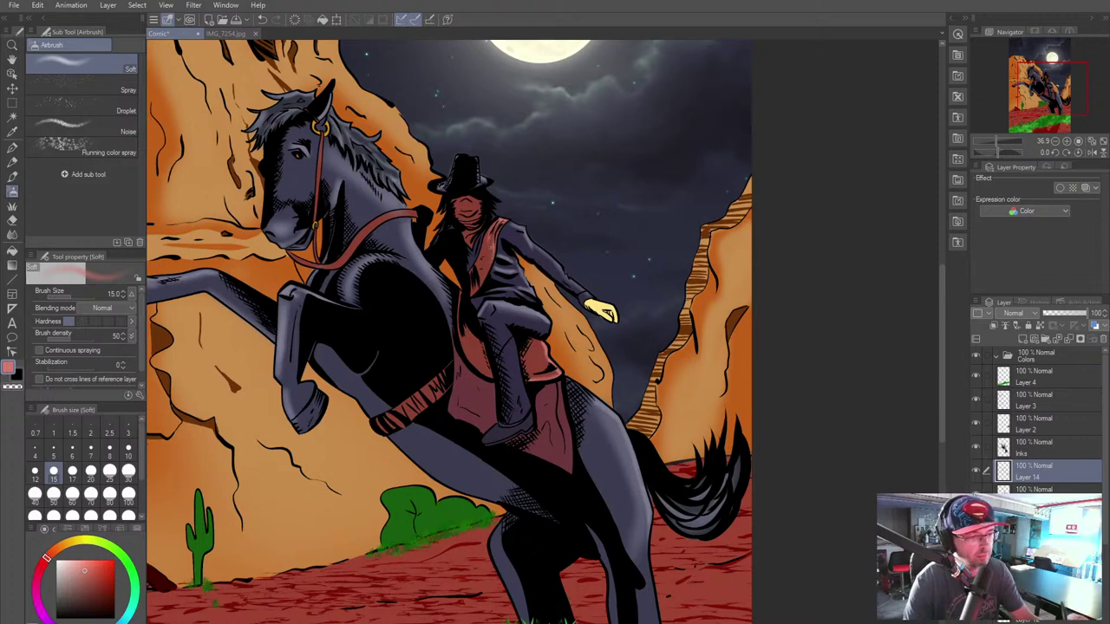
drag(490, 227, 476, 268)
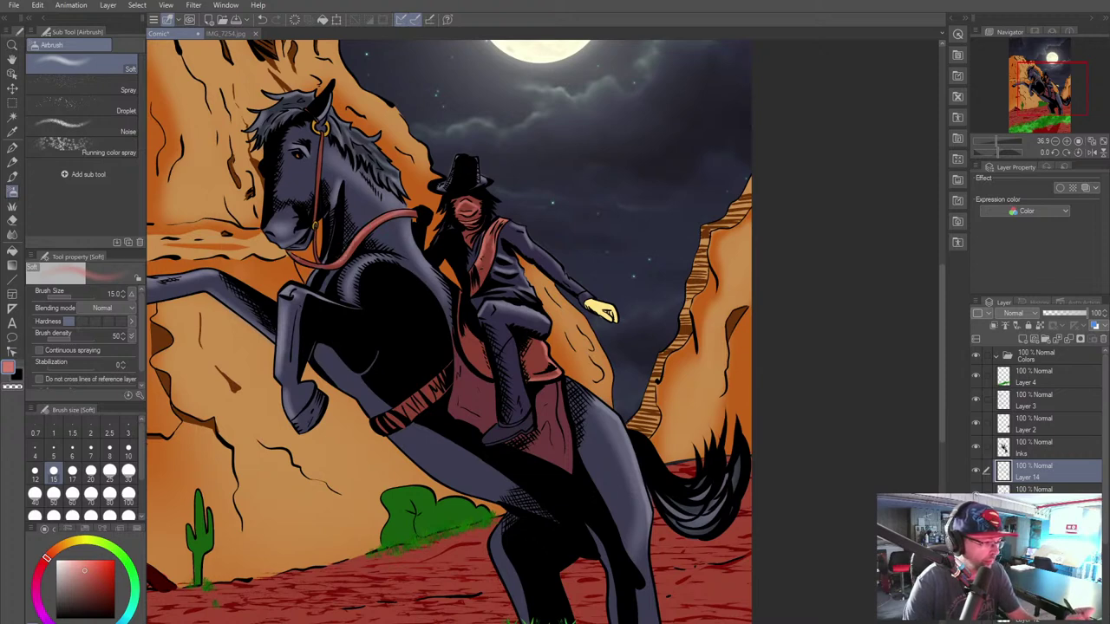
Step: Add a new layer below Layer 14 and pick a dark green for shading the desert plants
drag(289, 360, 365, 396)
scroll(746, 409, down, 3)
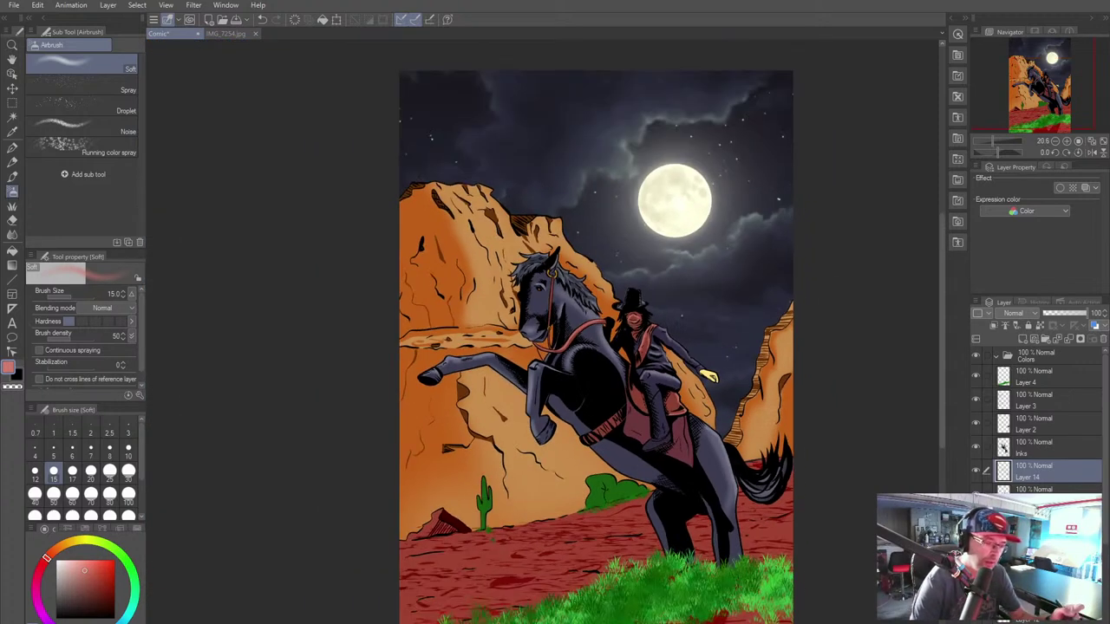
drag(624, 381, 501, 333)
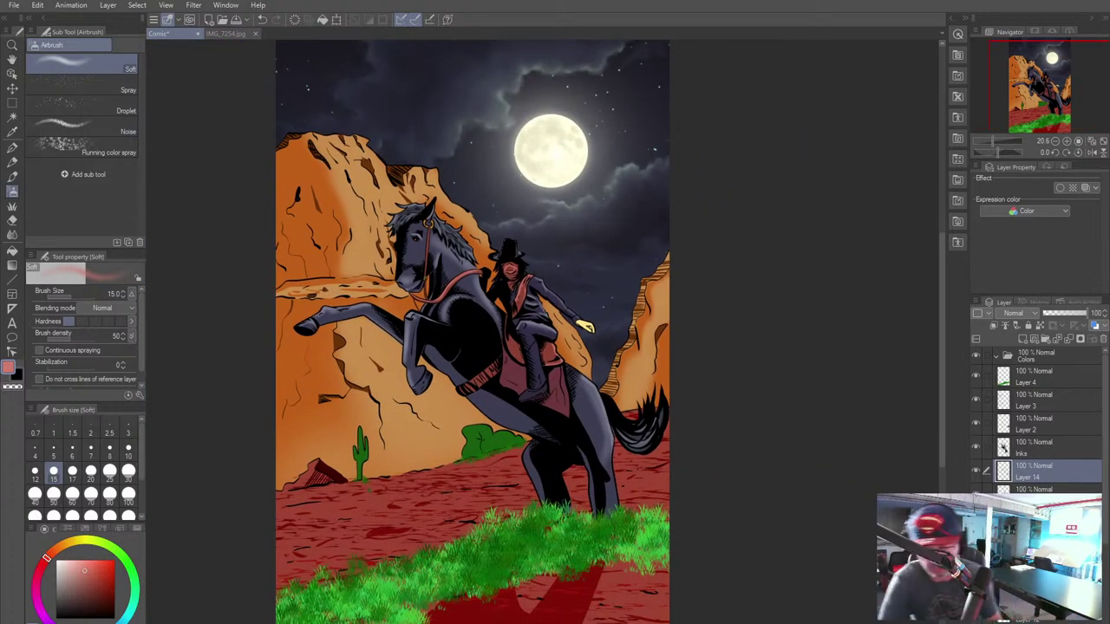
click(976, 541)
key(ctrl+y)
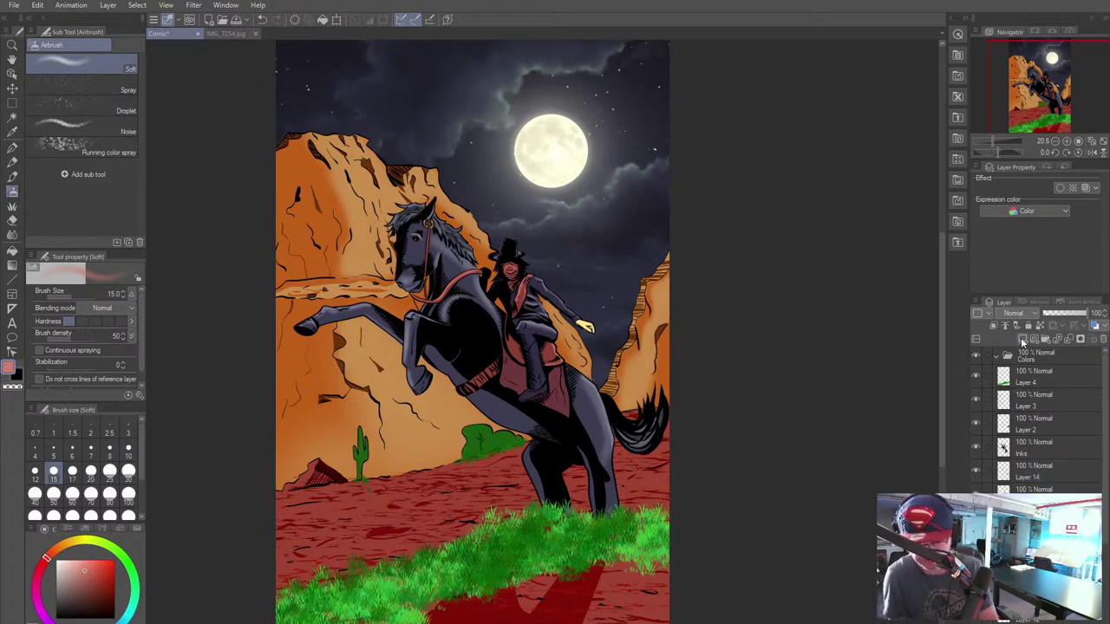
drag(555, 347, 560, 333)
scroll(515, 464, up, 2)
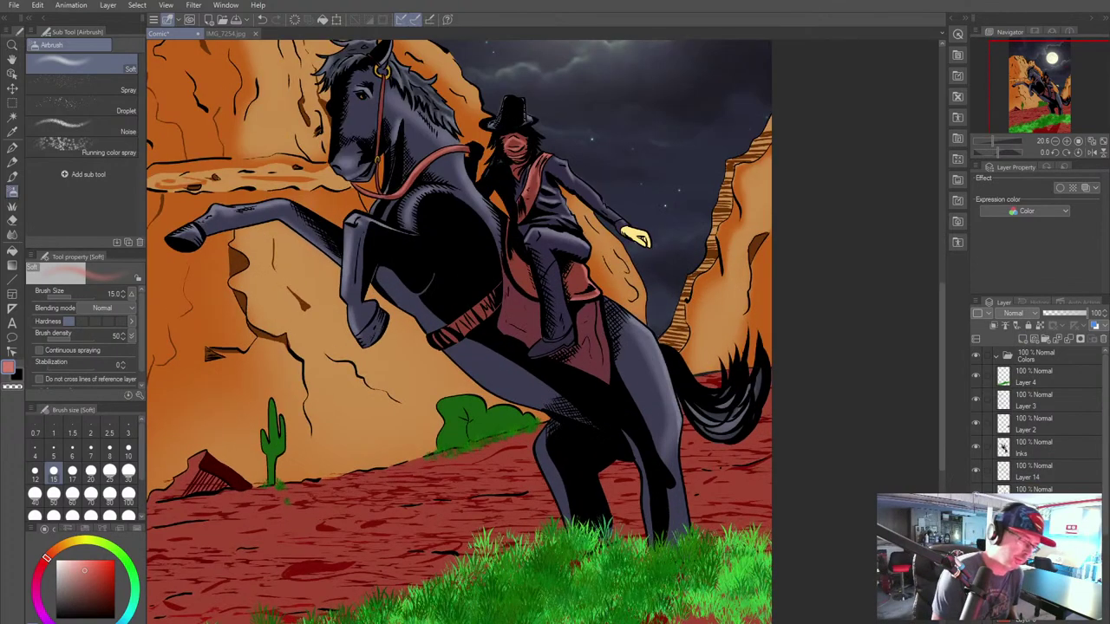
drag(514, 465, 625, 434)
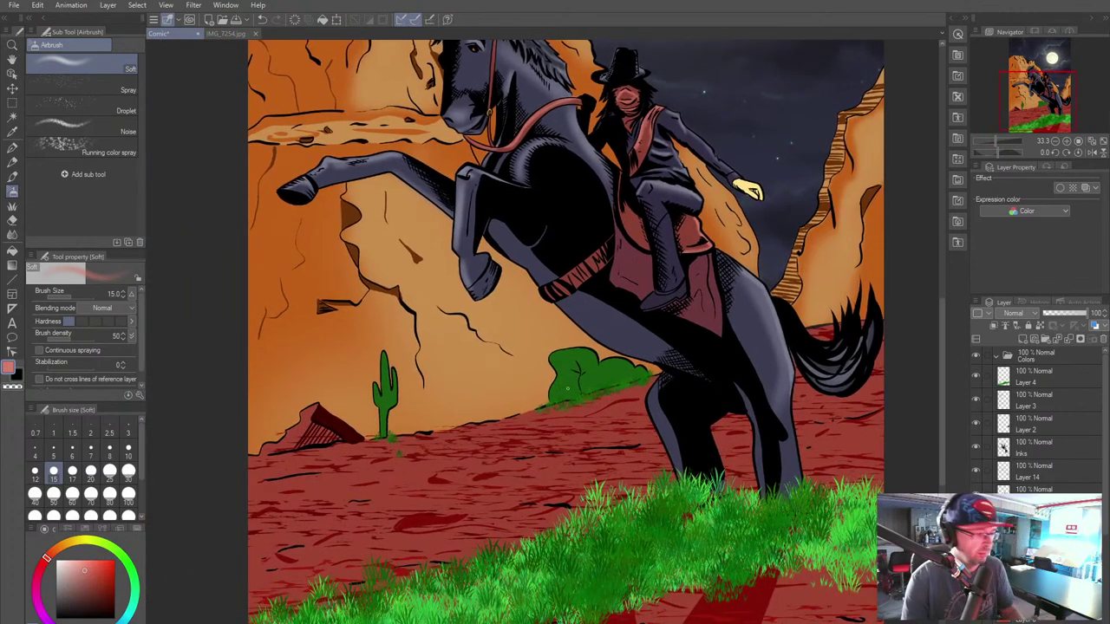
click(126, 560)
drag(88, 588, 101, 604)
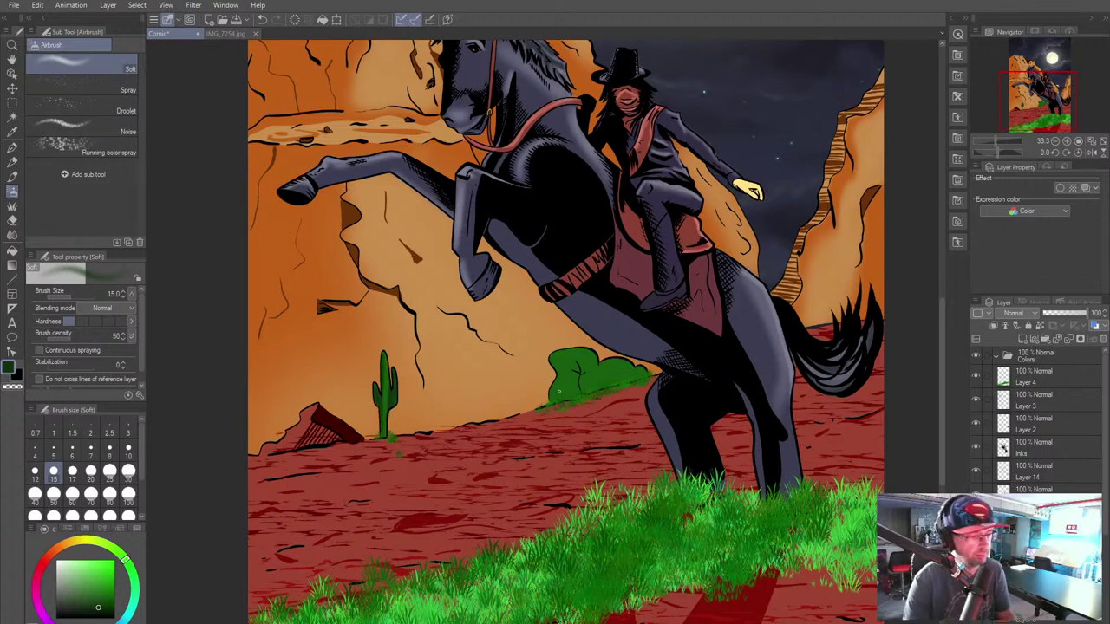
Step: Enlarge the airbrush to size 50 and shade the bush at the foot of the cliff with the dark green
key(bracketright)
key(bracketright)
key(bracketright)
key(bracketright)
key(bracketright)
key(bracketright)
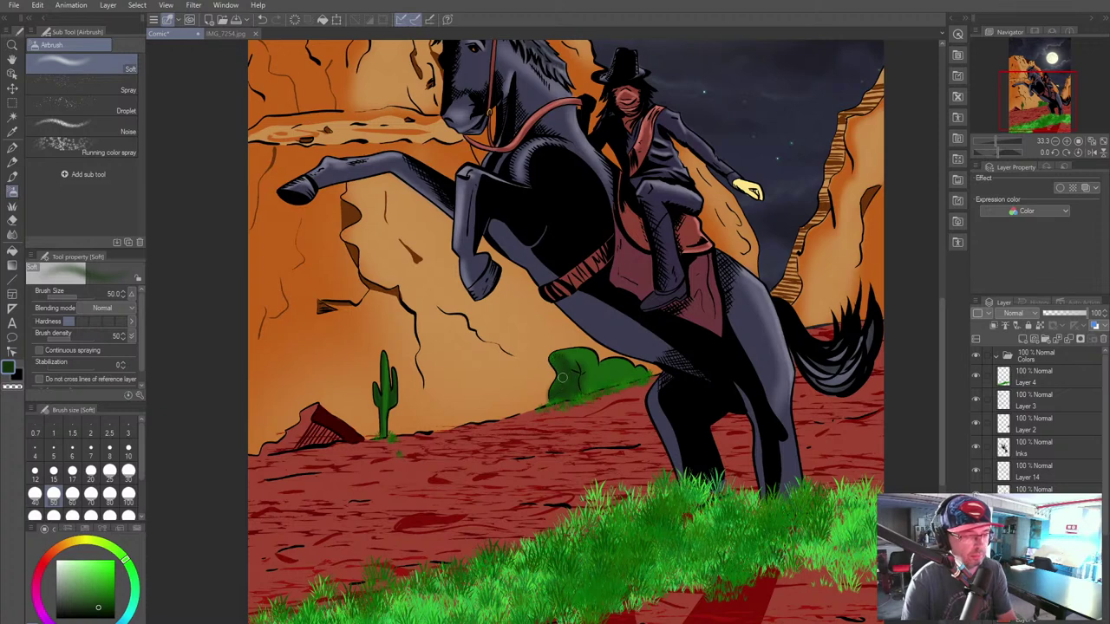
mouse_move(564, 356)
mouse_down()
mouse_move(589, 365)
mouse_move(566, 363)
mouse_move(583, 368)
mouse_move(576, 357)
mouse_move(587, 387)
mouse_move(596, 365)
mouse_move(579, 377)
mouse_move(624, 377)
mouse_up()
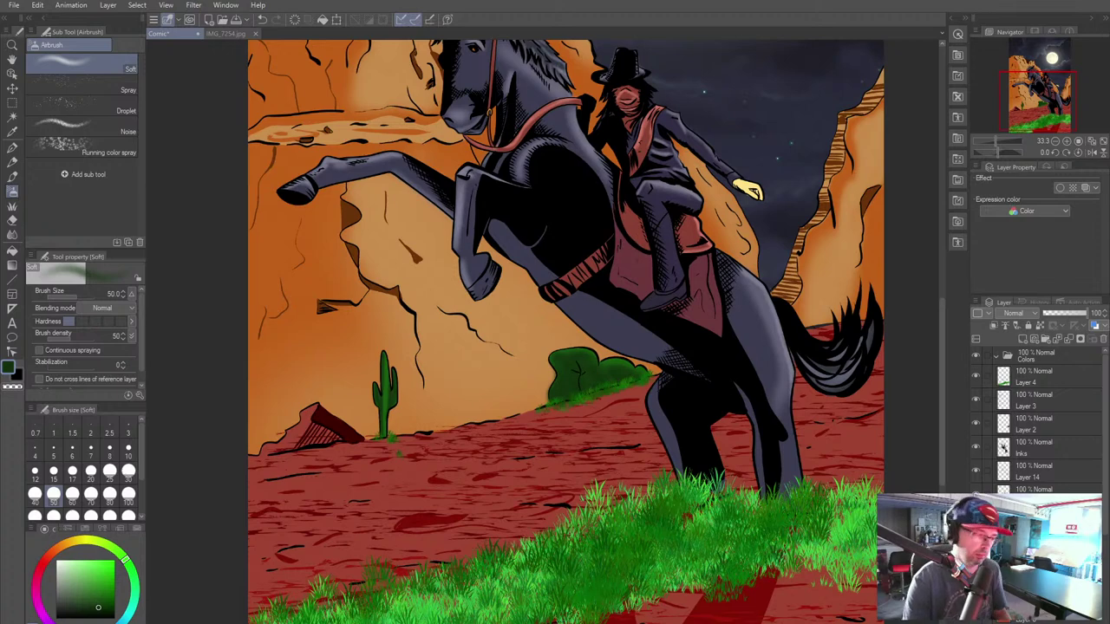
Step: Pick a lighter muted green, set the airbrush size to 25 and add highlights along the bush's upper edges
click(75, 585)
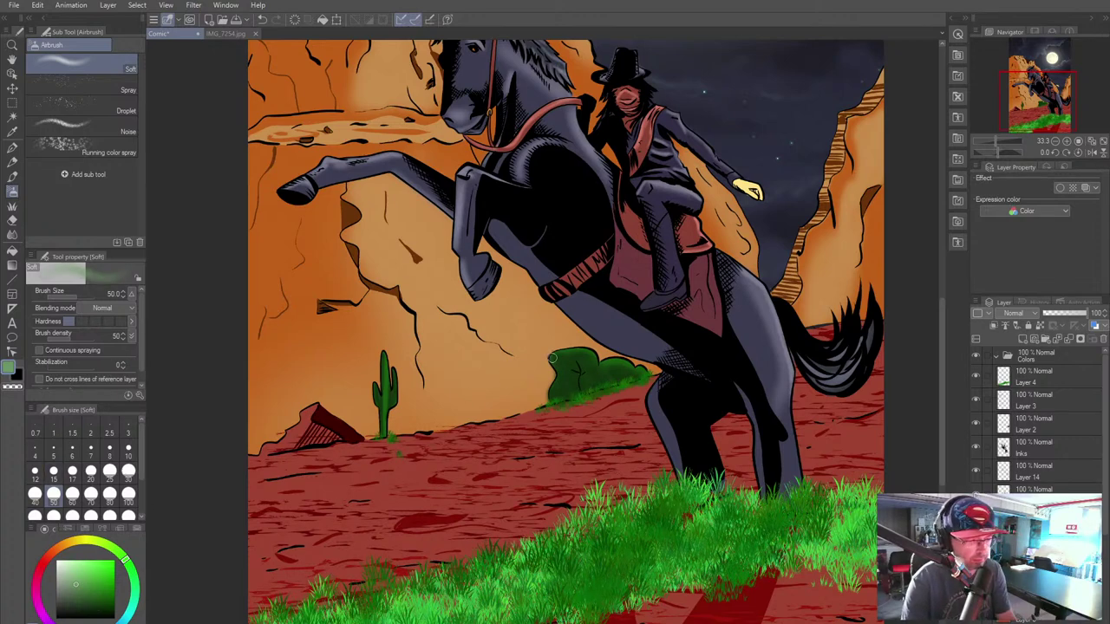
key(bracketright)
key(bracketright)
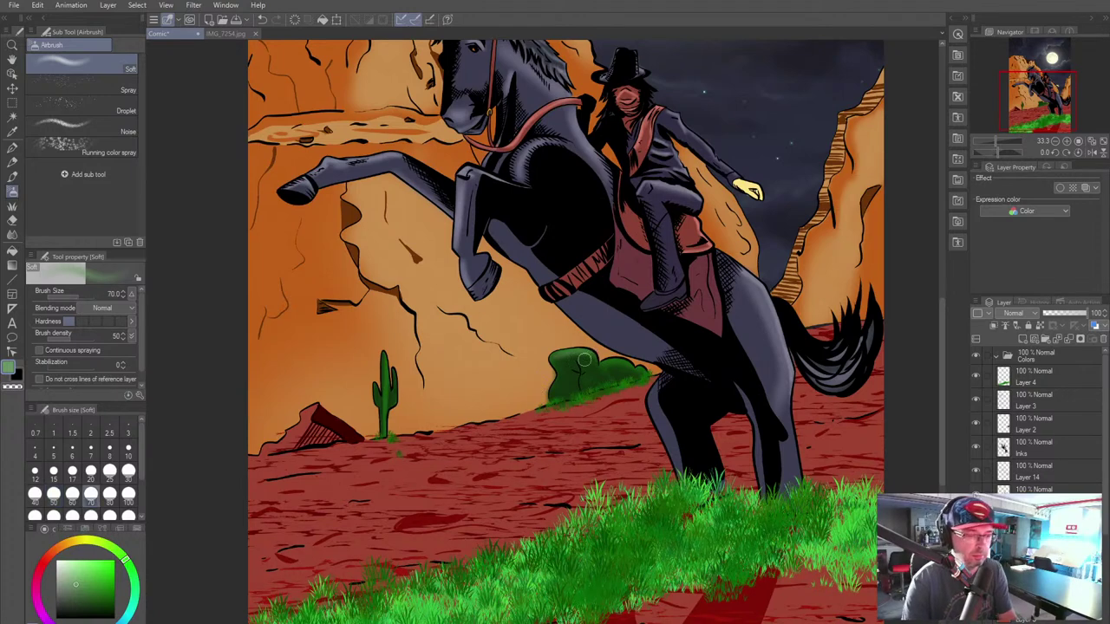
key(bracketleft)
key(bracketleft)
key(bracketleft)
key(bracketleft)
key(bracketleft)
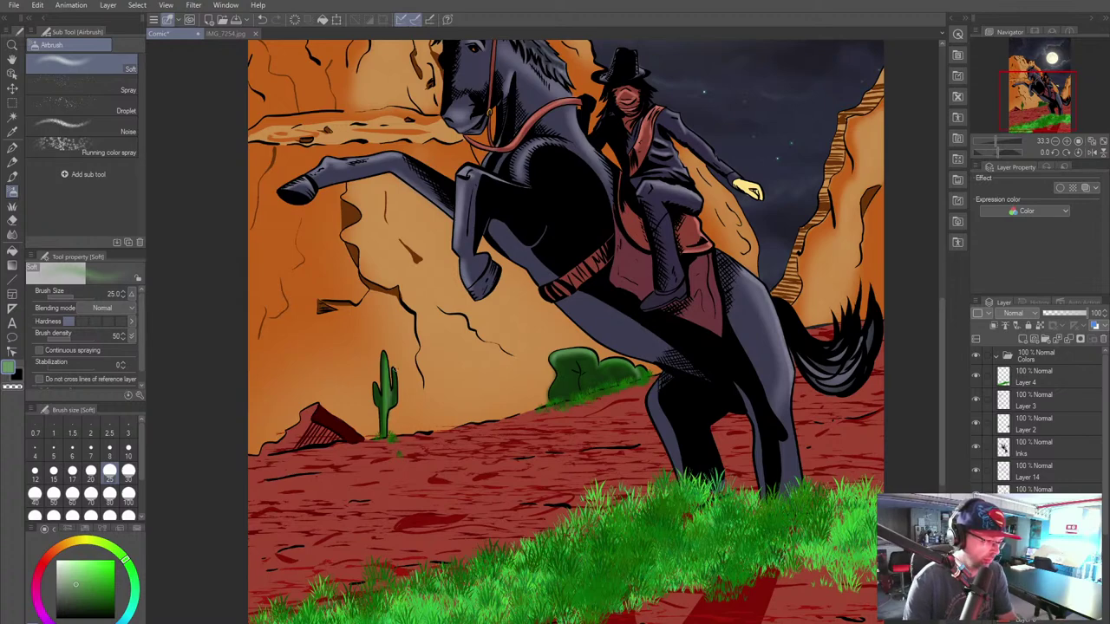
scroll(565, 332, down, 4)
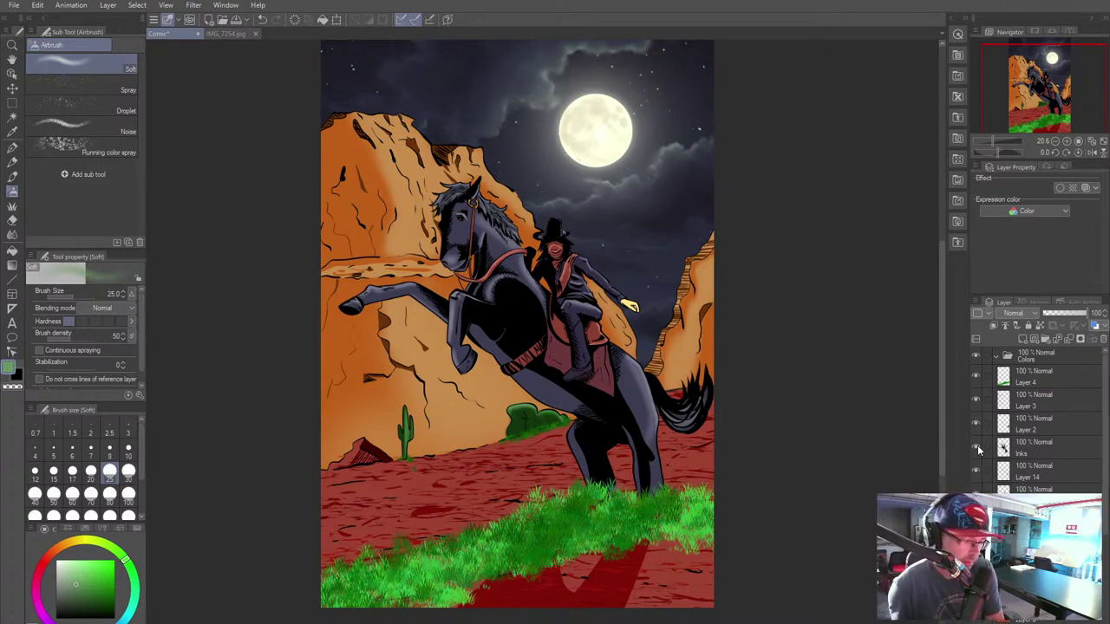
Step: Add a new layer directly below Layer 4, pick a deep green and choose the Grass patch decoration brush
click(1039, 381)
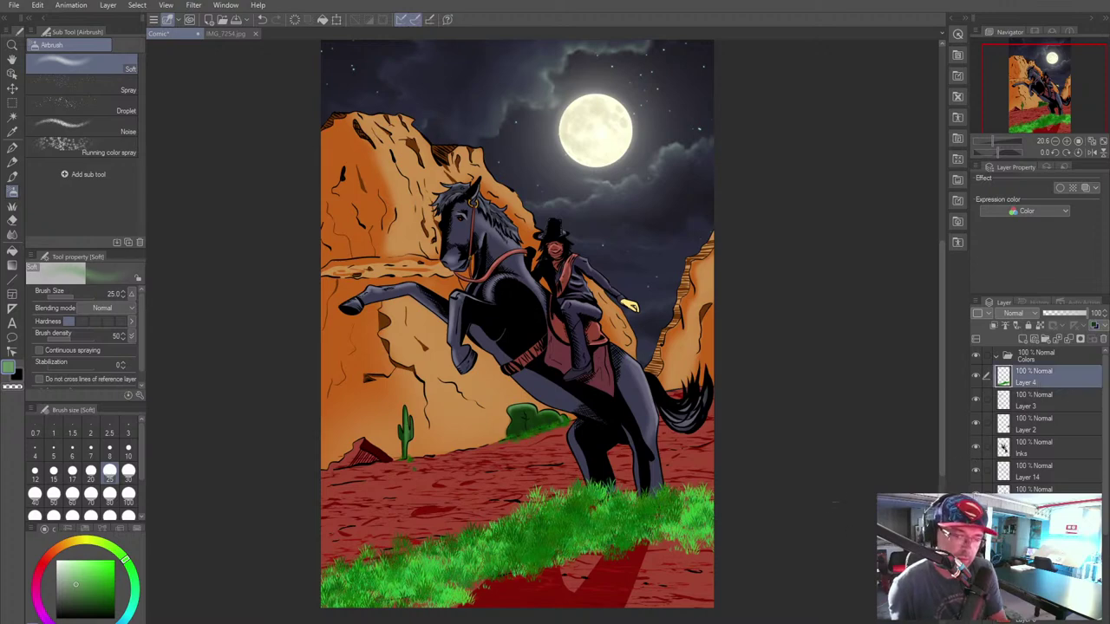
click(1022, 340)
drag(1029, 379, 1024, 413)
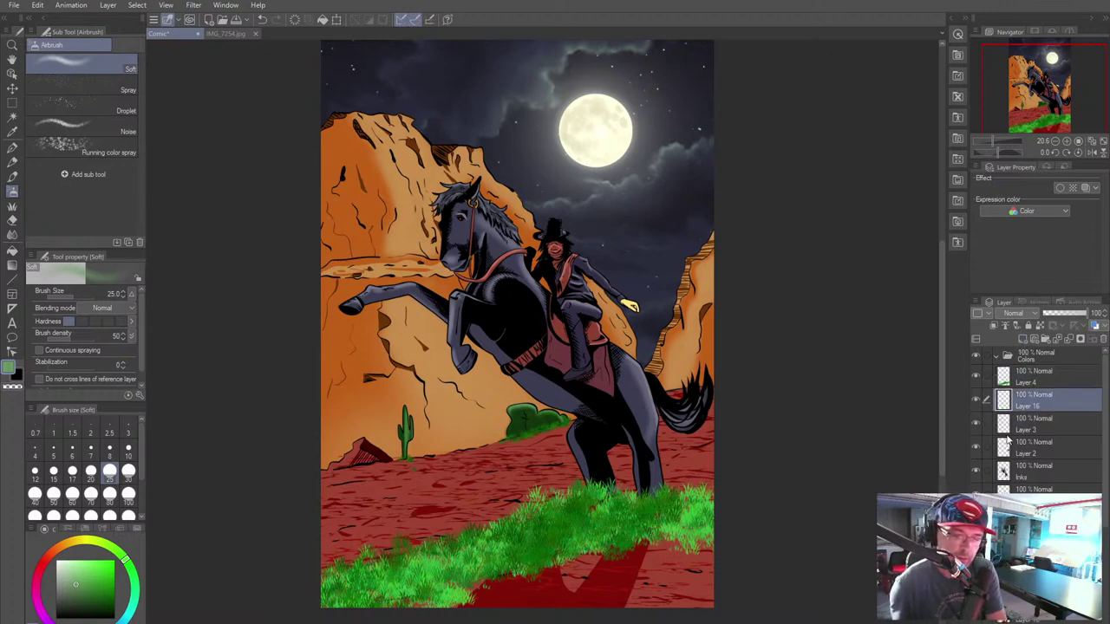
click(108, 598)
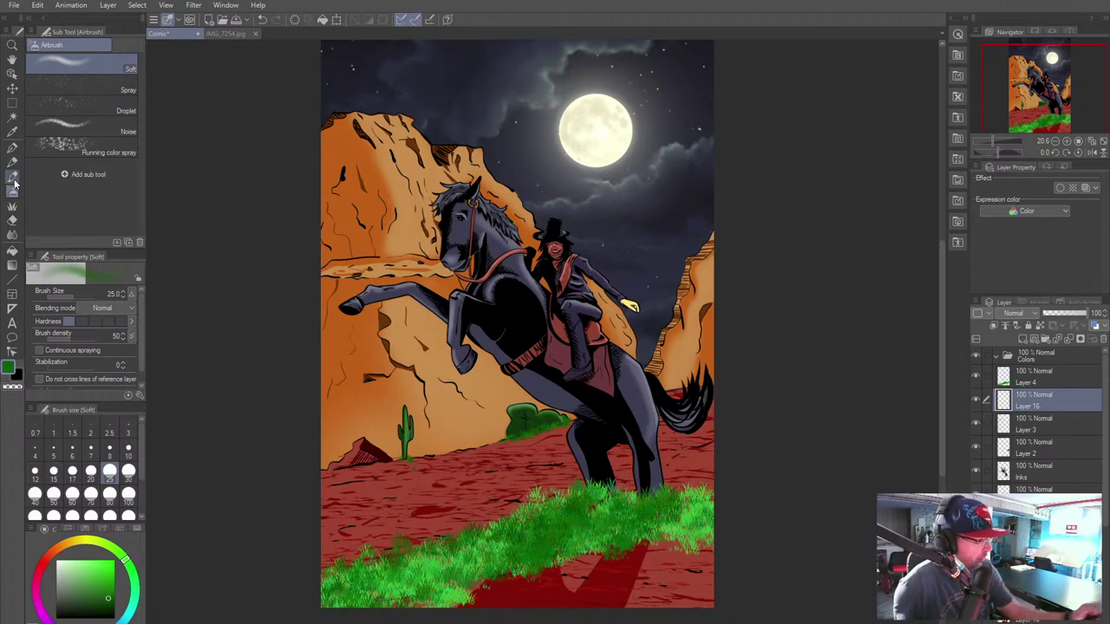
click(12, 206)
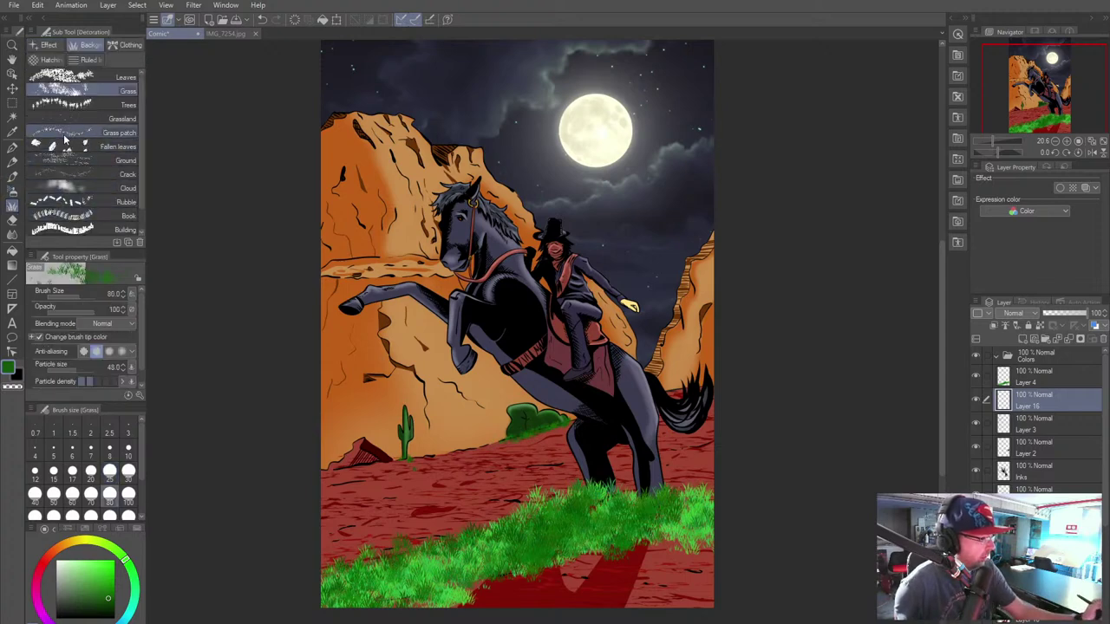
click(65, 135)
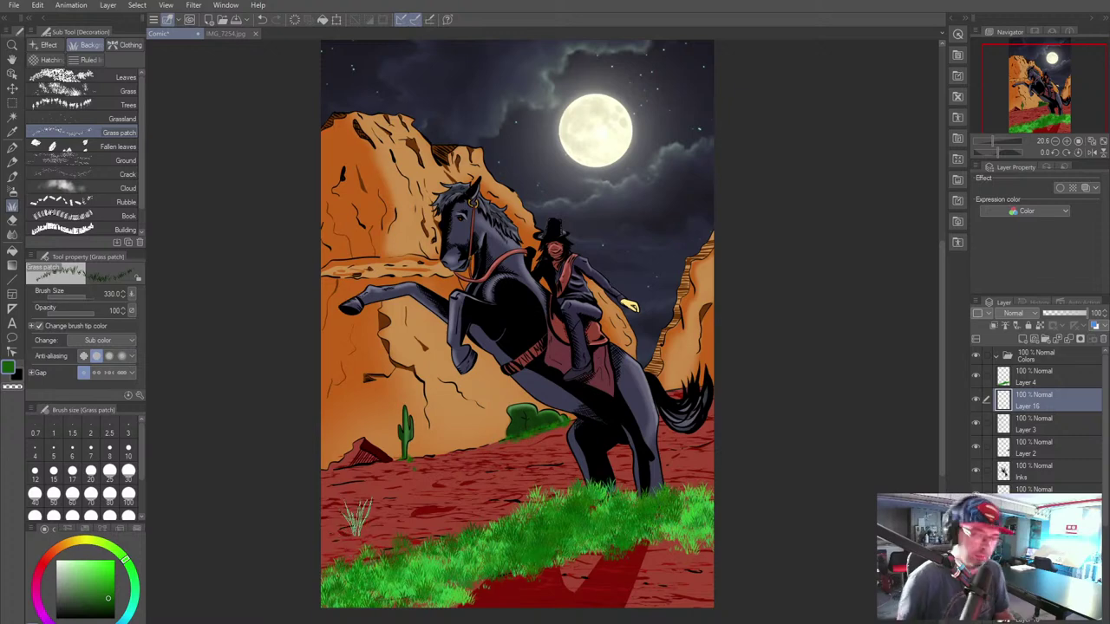
Step: Try size 100 Grass patch strokes across the red desert ground, and undo them
key(bracketleft)
key(bracketleft)
key(bracketleft)
key(bracketleft)
key(bracketleft)
key(bracketleft)
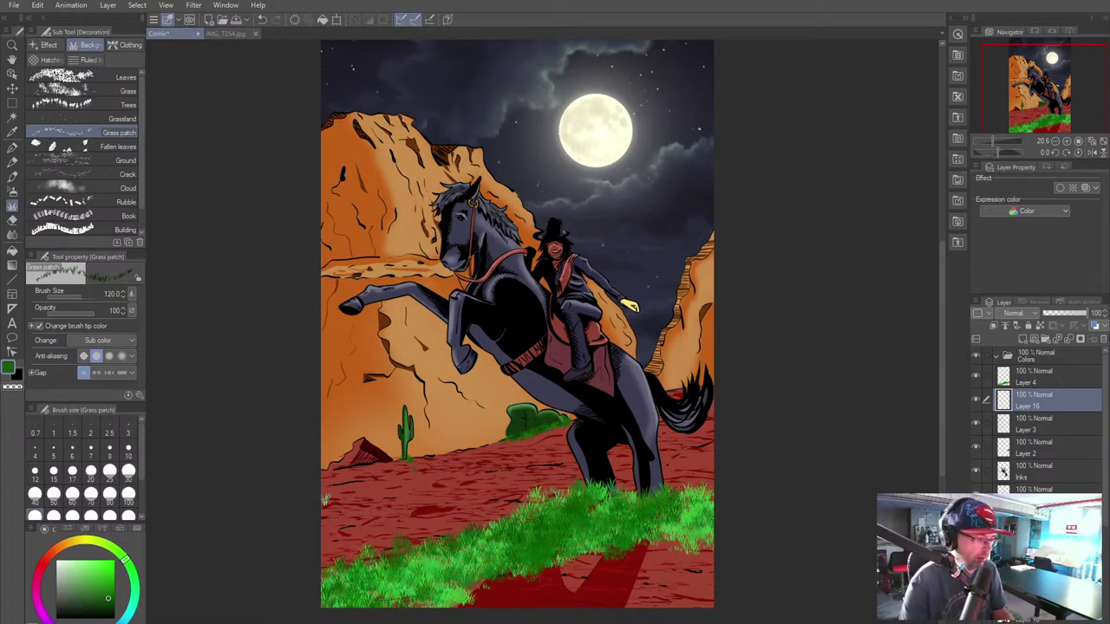
key(bracketleft)
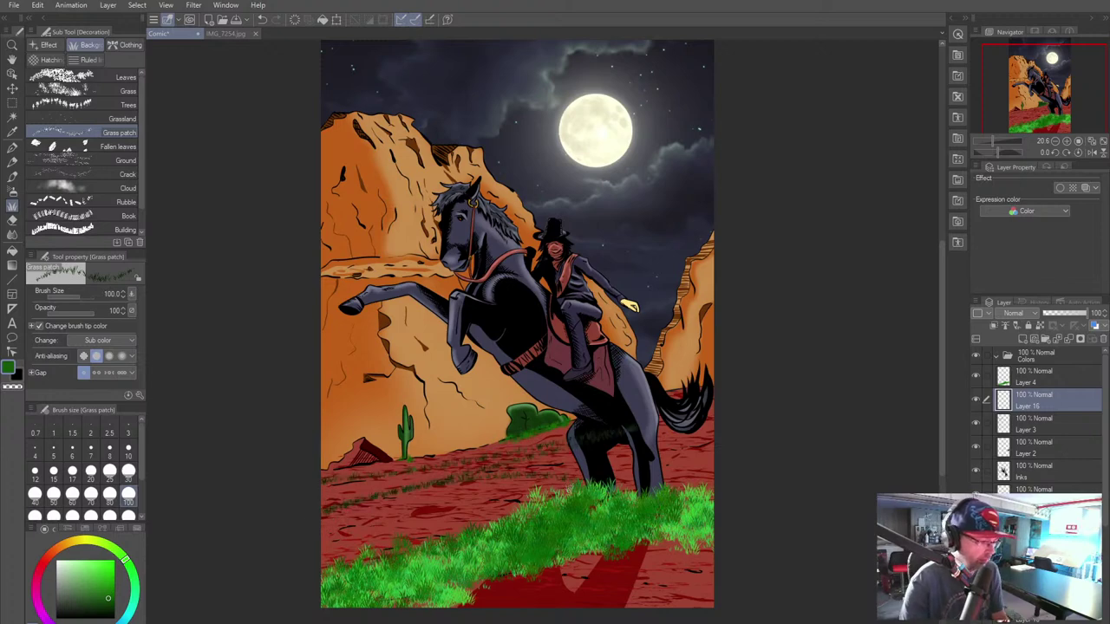
drag(382, 517, 477, 503)
key(ctrl+z)
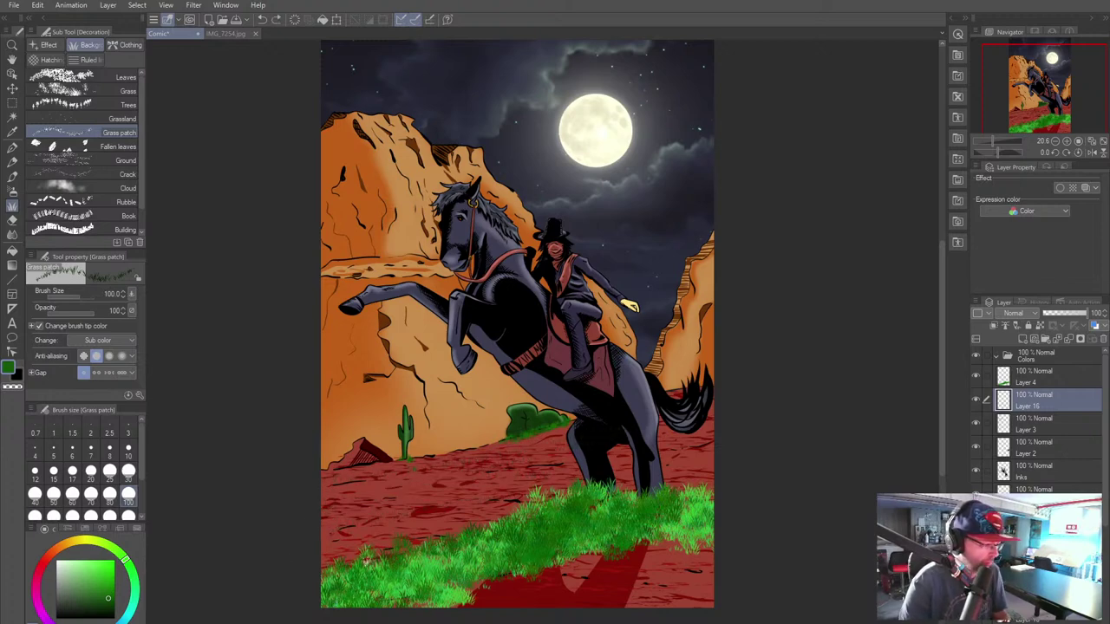
Step: Set the Grass patch brush size to 500 and stamp tufts on the red ground and around the horse's rear hooves
key(bracketright)
key(bracketright)
key(bracketright)
key(bracketright)
key(bracketright)
key(bracketright)
key(bracketright)
key(bracketright)
click(385, 518)
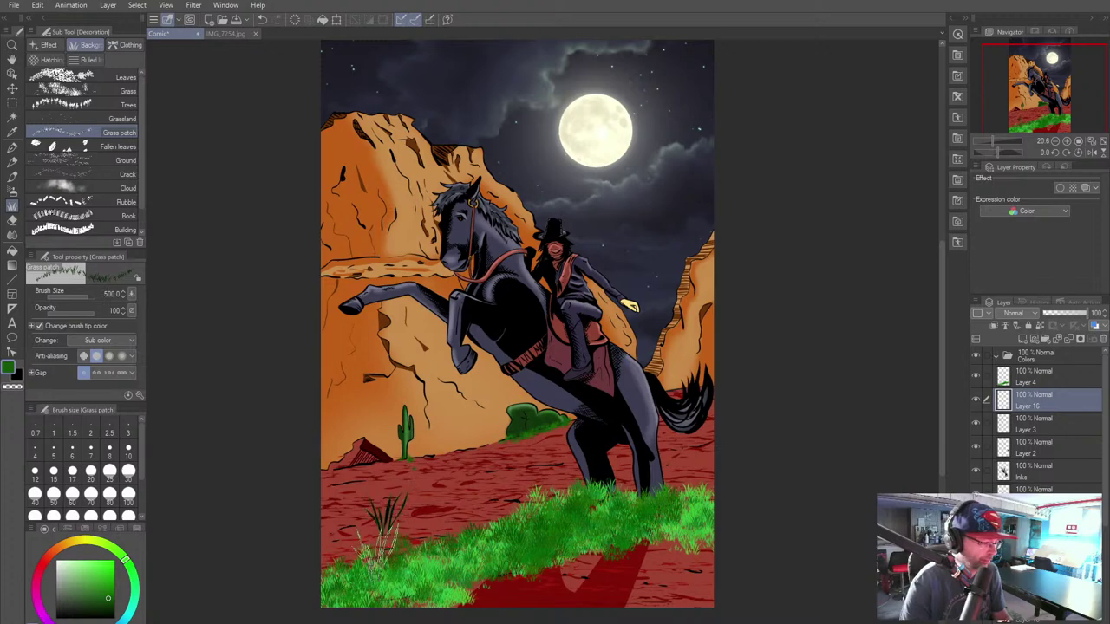
key(ctrl+z)
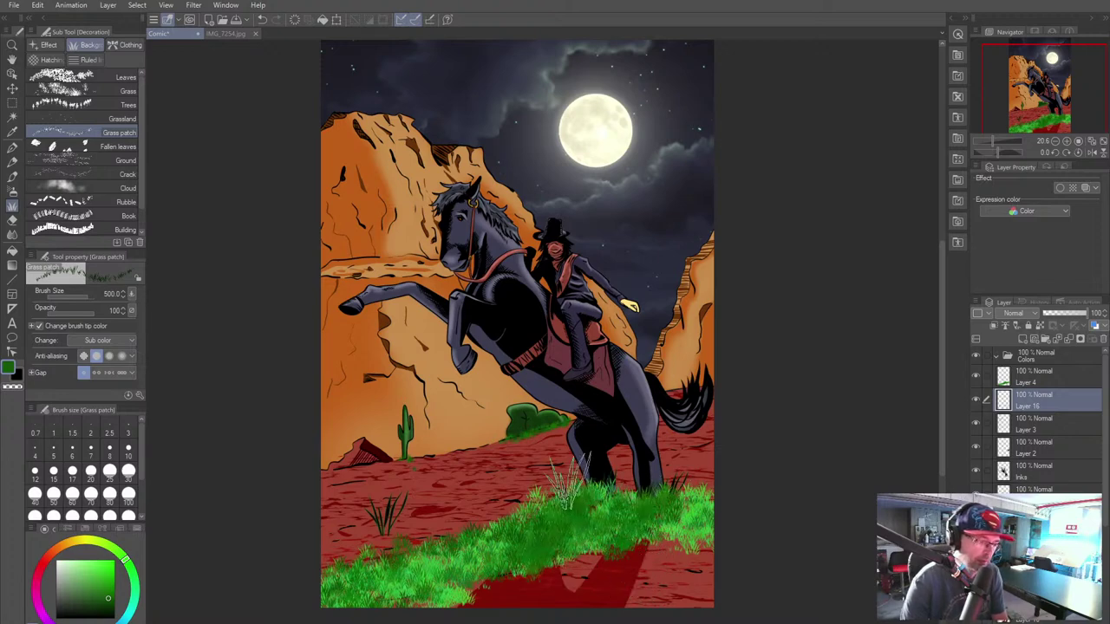
click(568, 484)
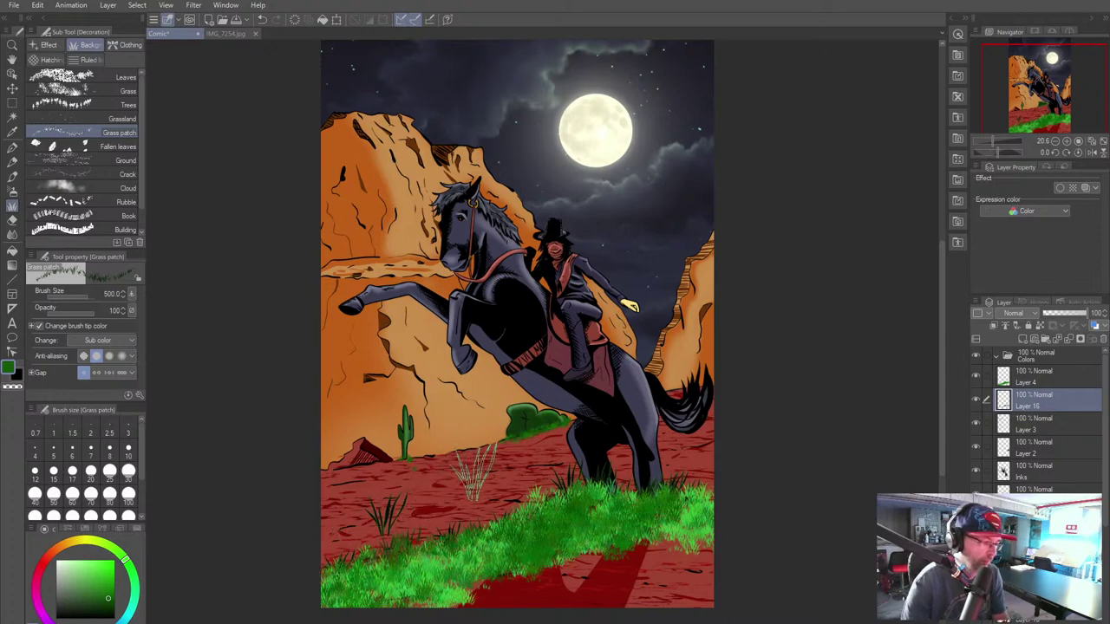
Step: Reduce the Grass patch brush to size 170 and scatter small tufts over the distant ground and beside the bush
key(bracketleft)
key(bracketleft)
key(bracketleft)
key(bracketleft)
key(bracketleft)
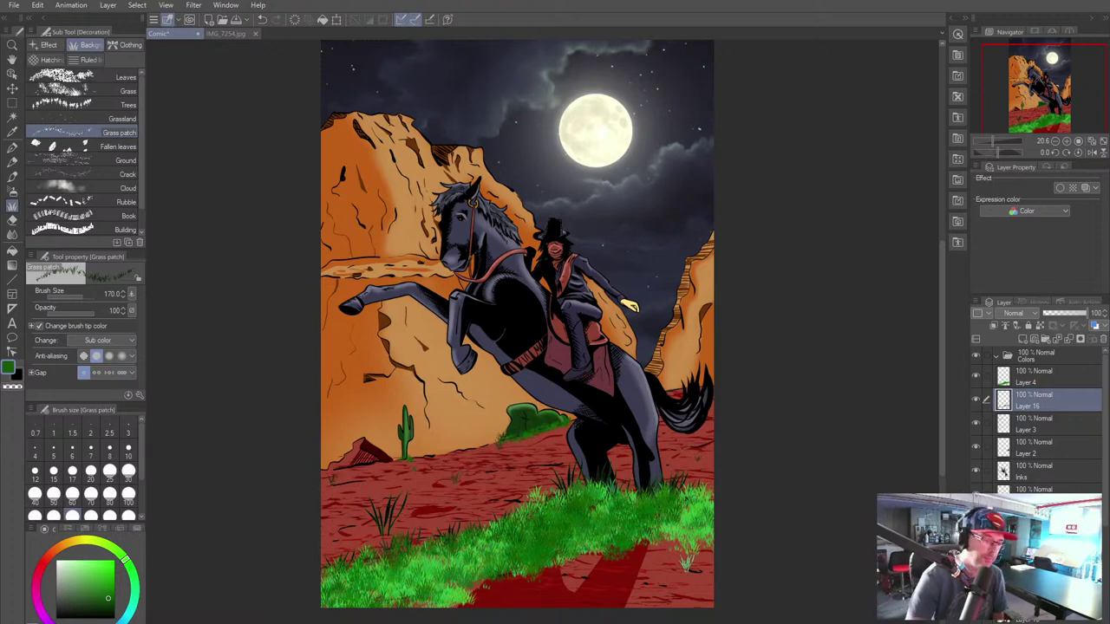
Step: Enlarge the Grass patch brush to 2000 and try a huge tuft in the foreground behind the horse
key(bracketright)
key(bracketright)
key(bracketright)
key(bracketright)
key(bracketright)
key(bracketright)
key(bracketright)
key(bracketright)
key(bracketright)
key(bracketright)
key(bracketright)
key(bracketright)
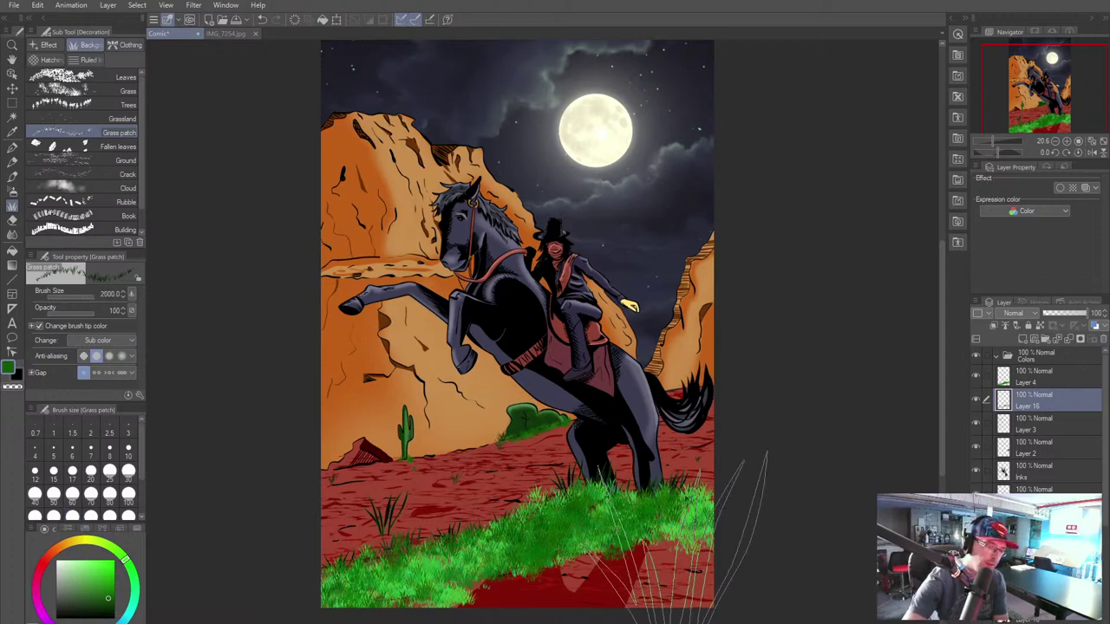
click(662, 564)
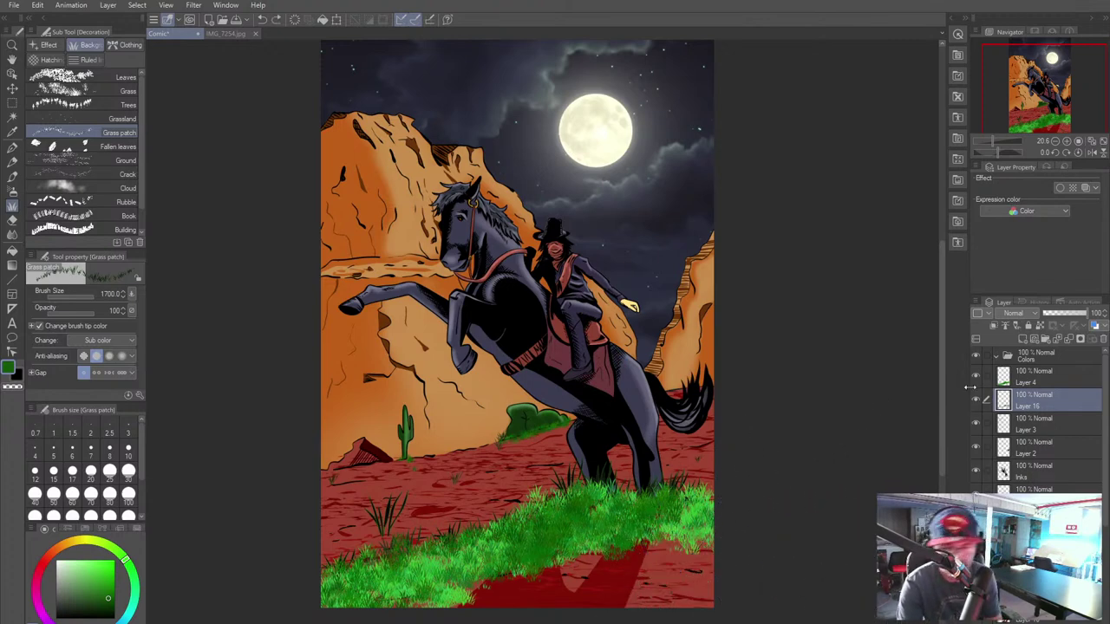
Step: Add a new layer above Layer 4 and stamp overlapping size 2000 grass tufts in the foreground corner below the horse's tail
click(1020, 339)
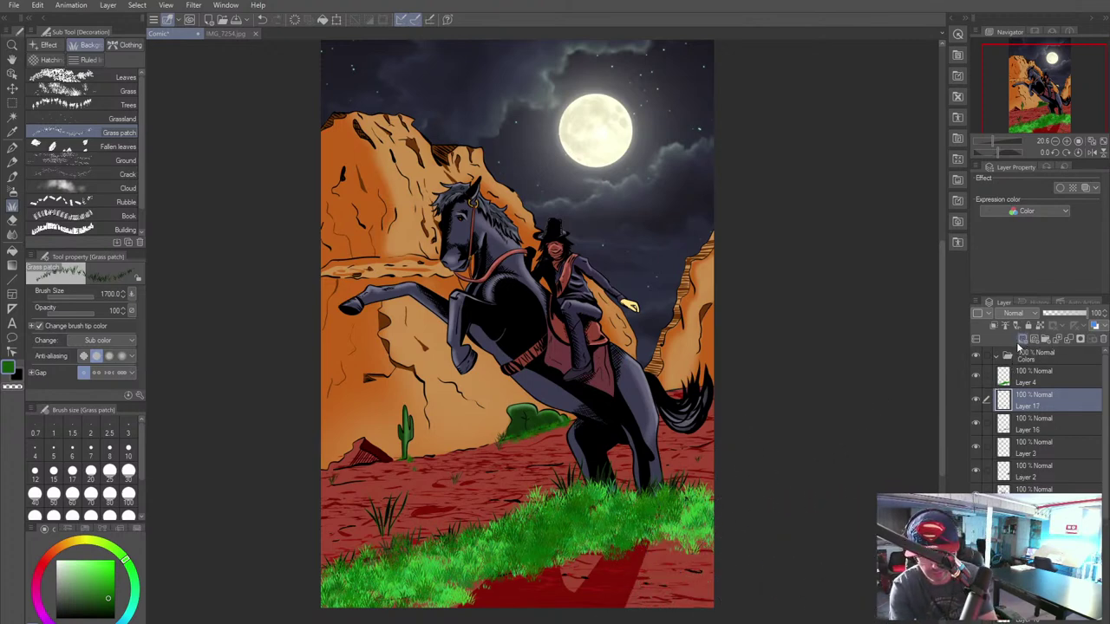
drag(1024, 405, 1028, 366)
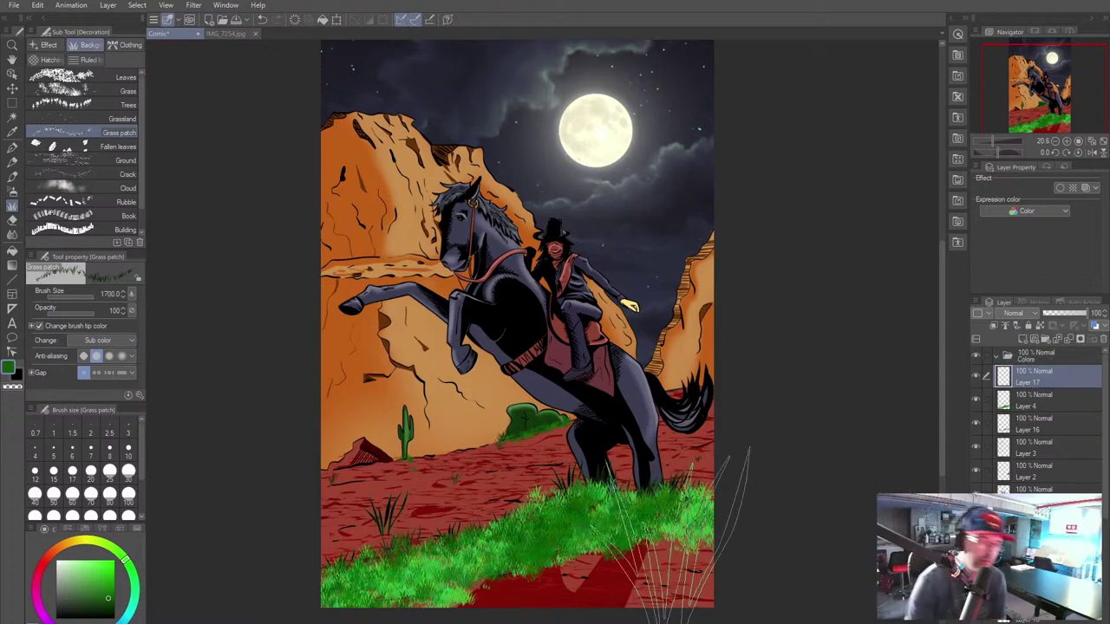
click(663, 555)
key(ctrl+z)
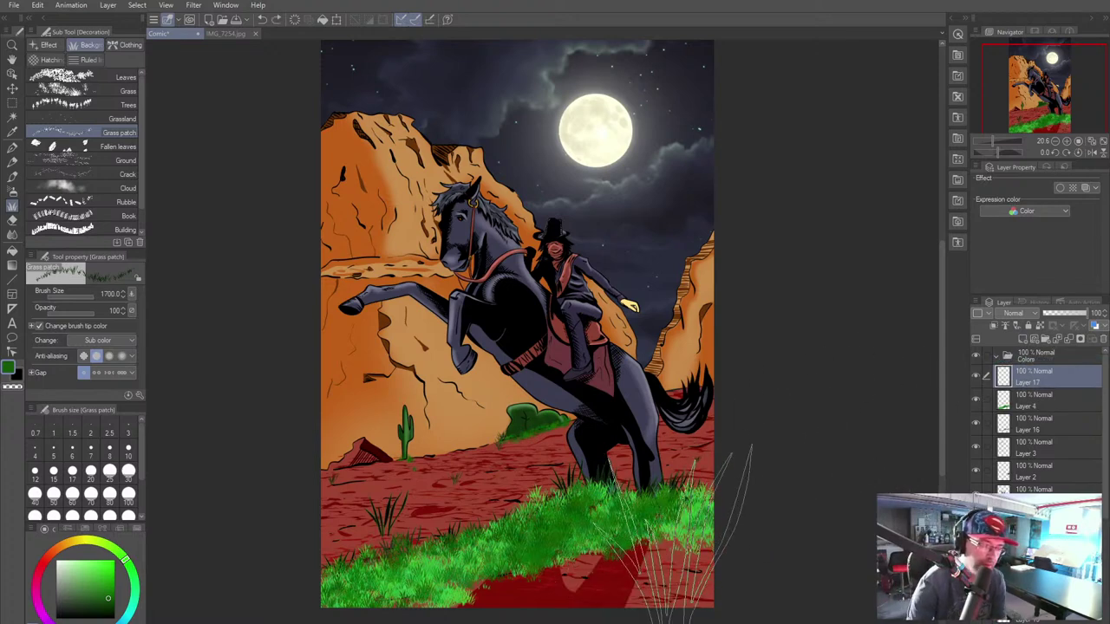
key(bracketright)
click(659, 542)
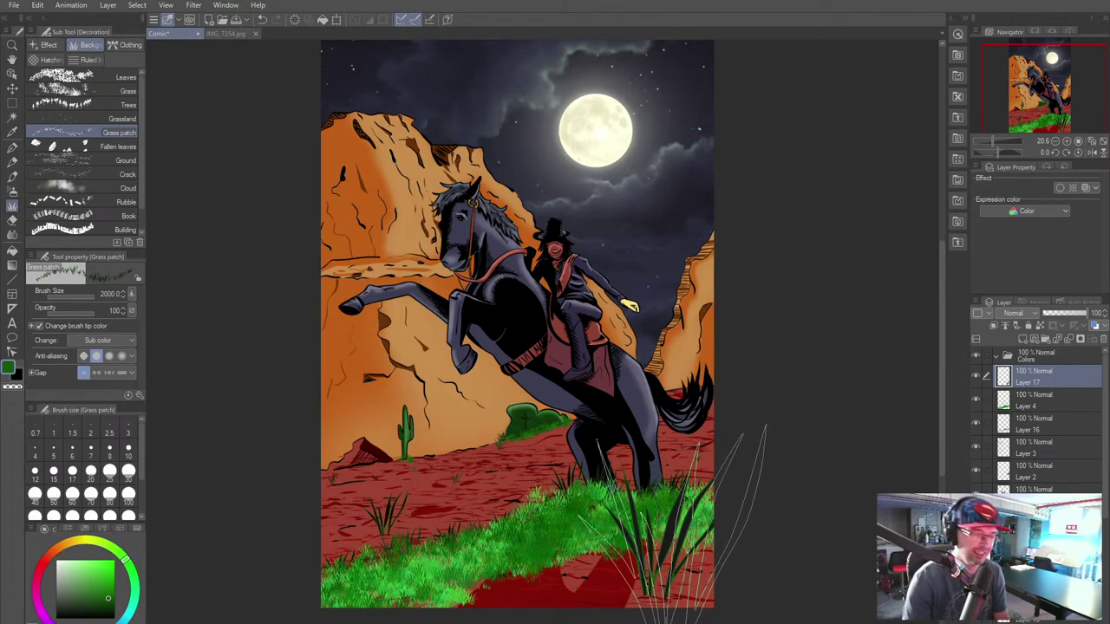
click(664, 542)
click(640, 542)
click(635, 534)
click(629, 551)
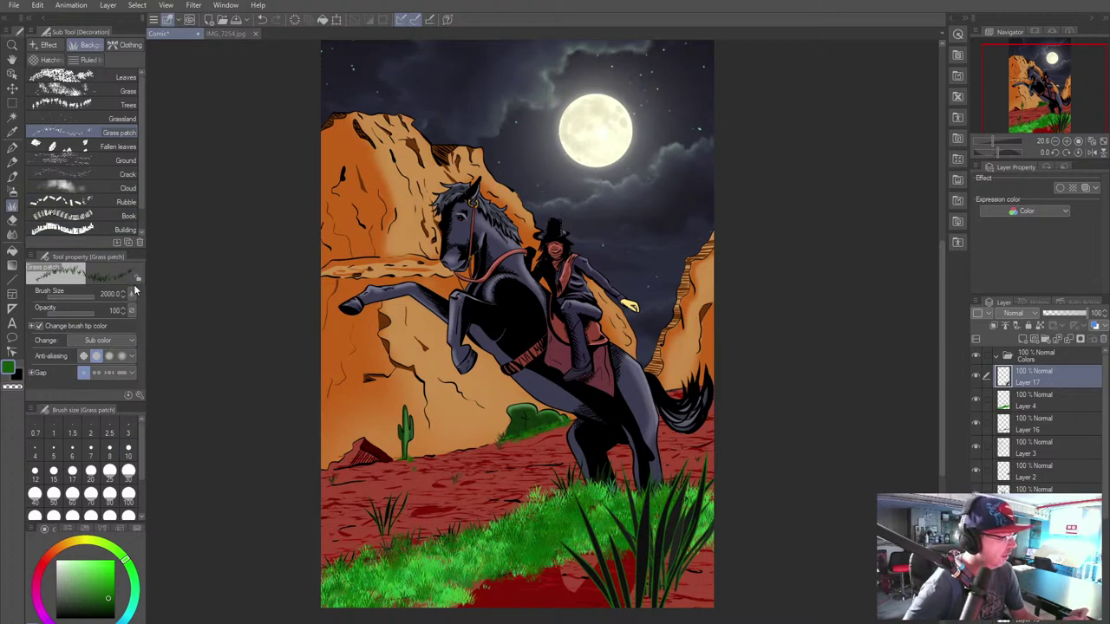
Step: Add a new layer above Layer 17, select the Cloud brush and set its color to a deep violet
click(95, 187)
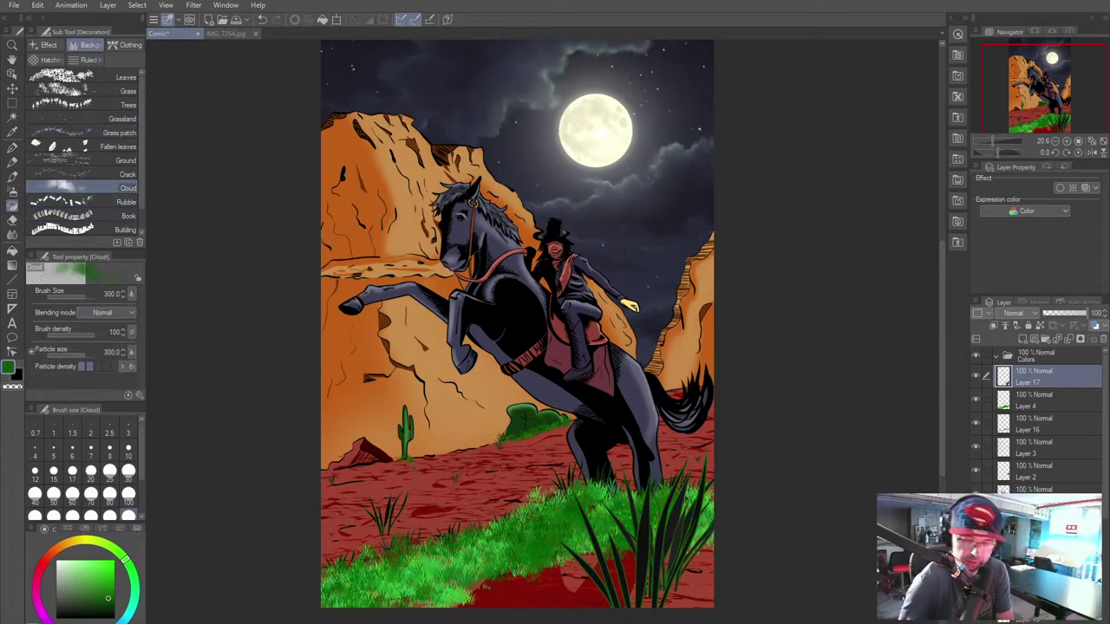
click(1024, 343)
mouse_move(42, 551)
mouse_down()
mouse_move(61, 565)
mouse_move(62, 548)
mouse_move(107, 546)
mouse_move(128, 618)
mouse_up()
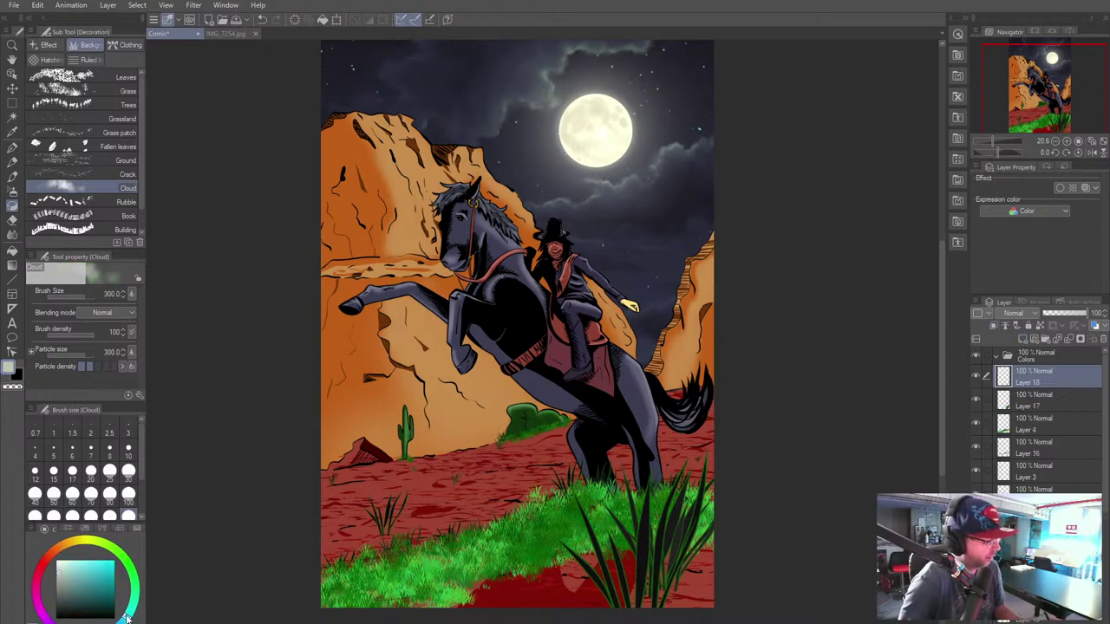
click(71, 563)
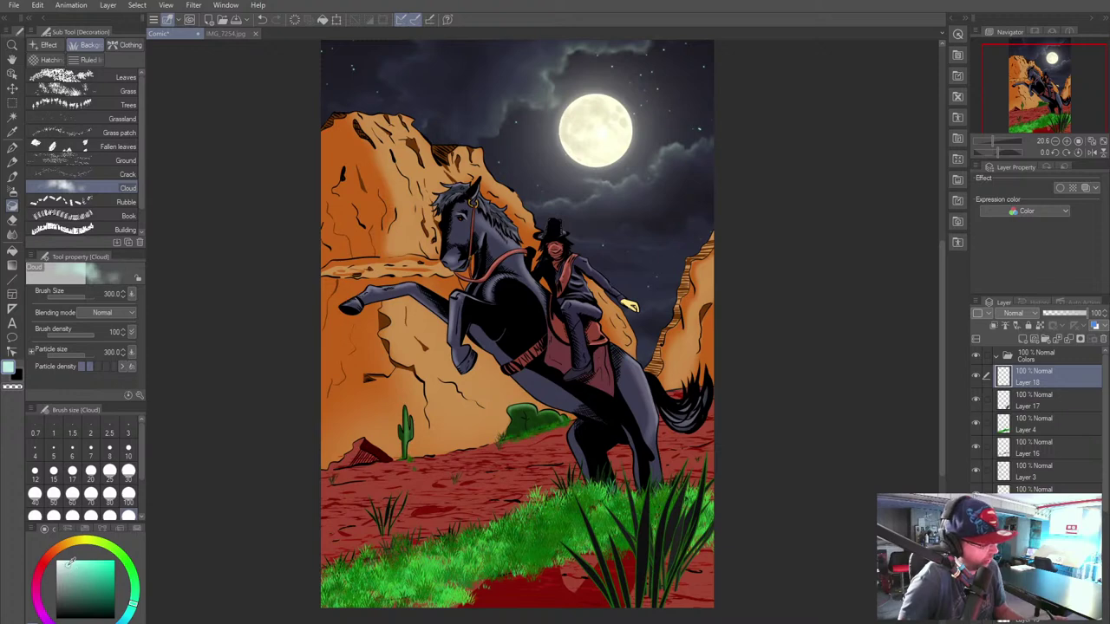
drag(133, 604, 66, 623)
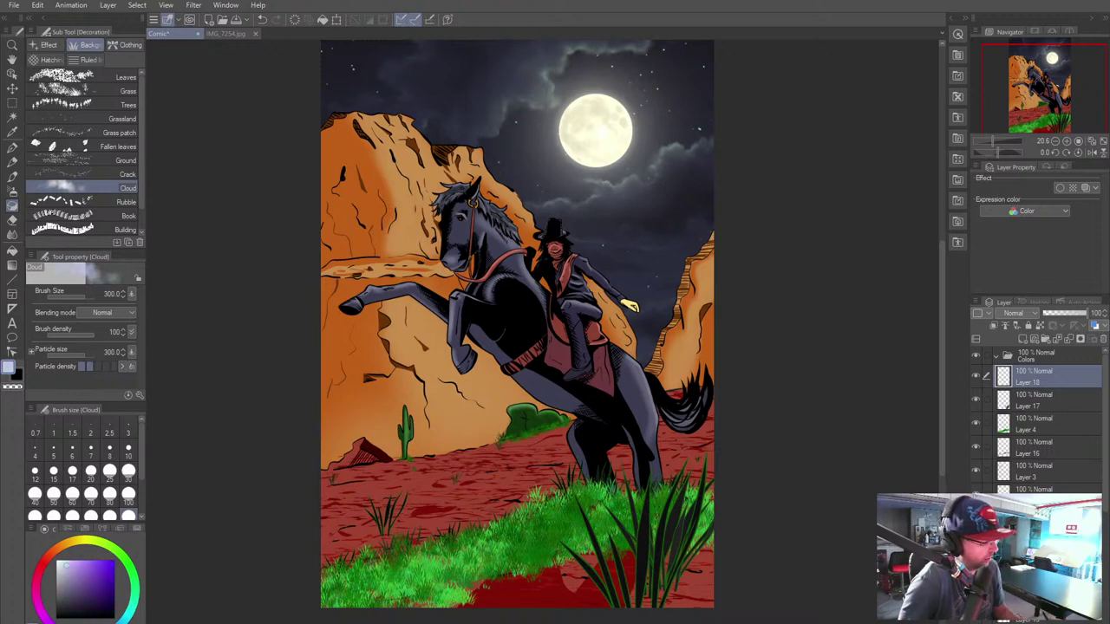
drag(107, 588, 106, 577)
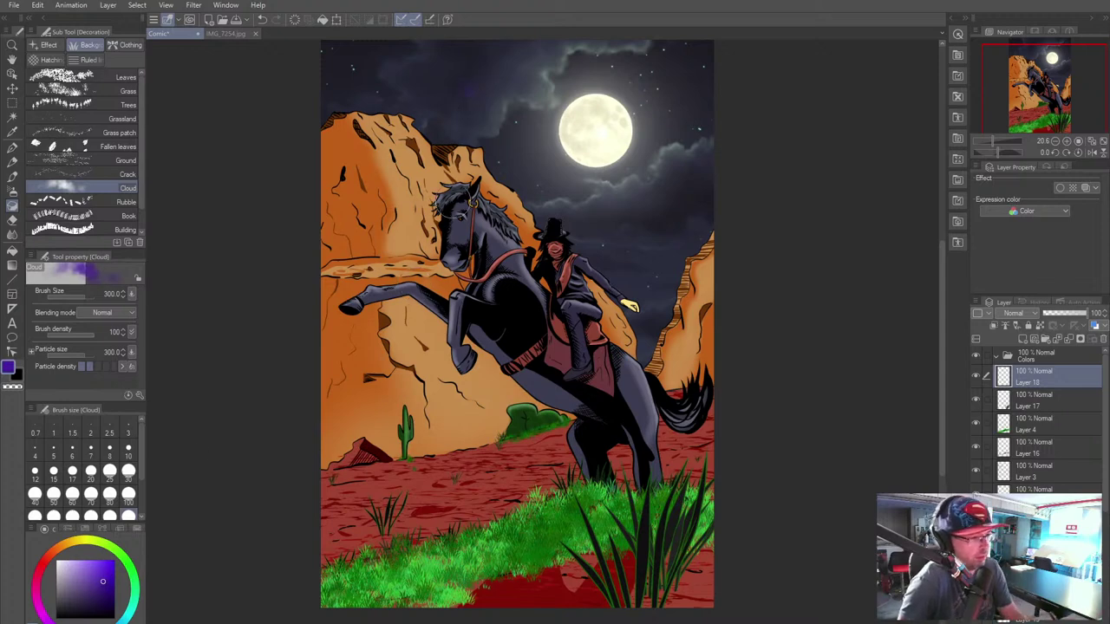
Step: Try size 300 violet Cloud strokes across the night sky beside the moon and undo them
mouse_move(504, 106)
mouse_down()
mouse_move(443, 110)
mouse_move(437, 148)
mouse_move(574, 143)
mouse_up()
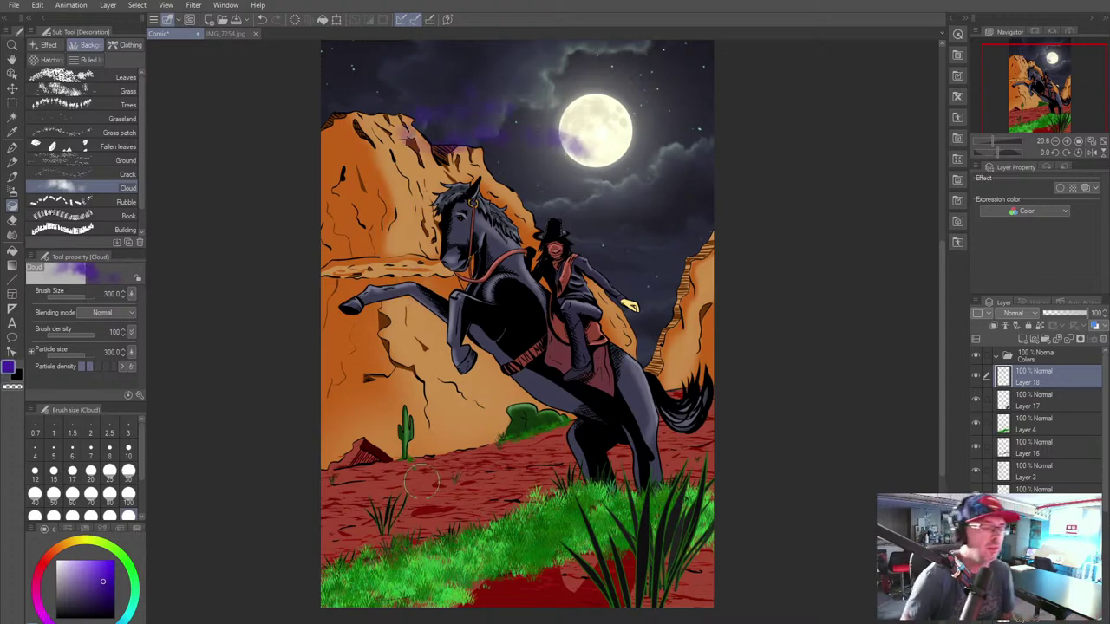
key(ctrl+z)
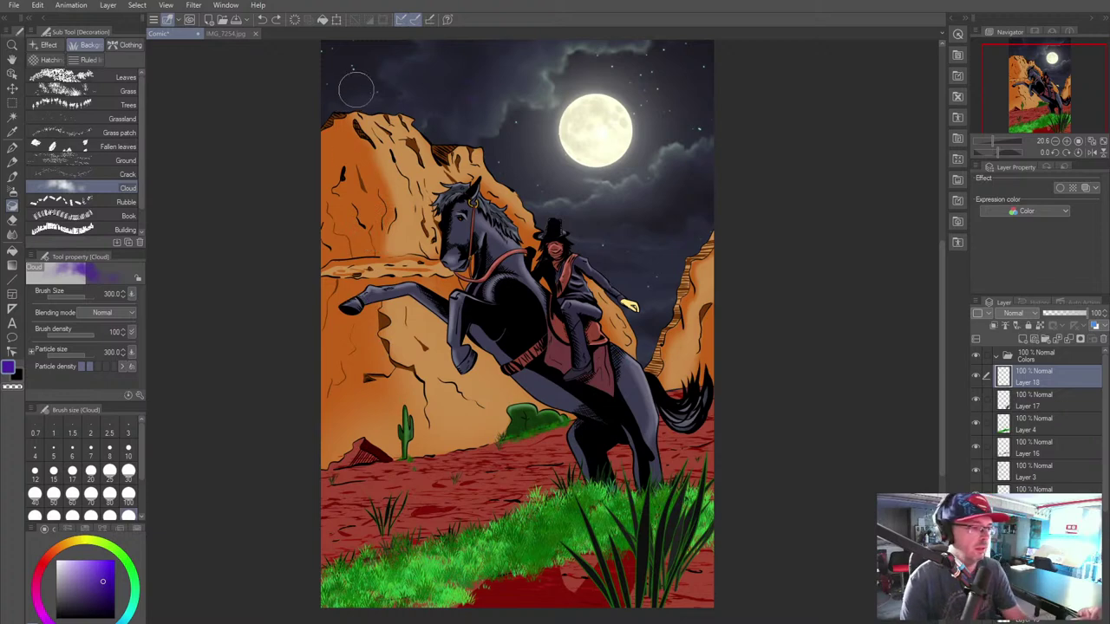
mouse_move(388, 92)
mouse_down()
mouse_move(541, 81)
mouse_move(498, 124)
mouse_move(673, 208)
mouse_move(685, 314)
mouse_up()
key(ctrl+z)
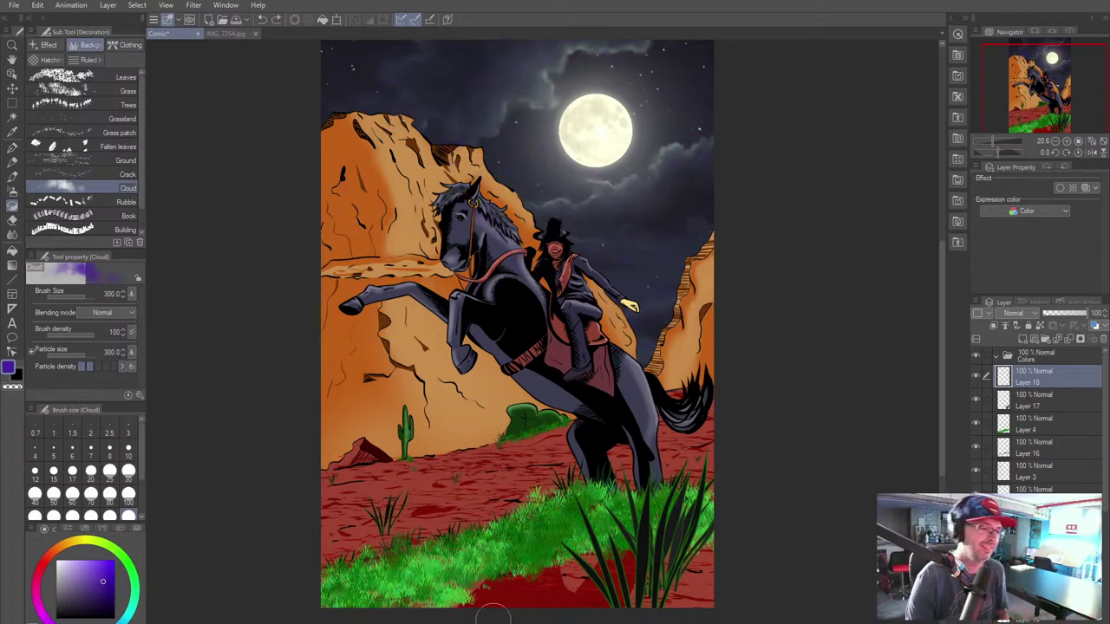
key(b)
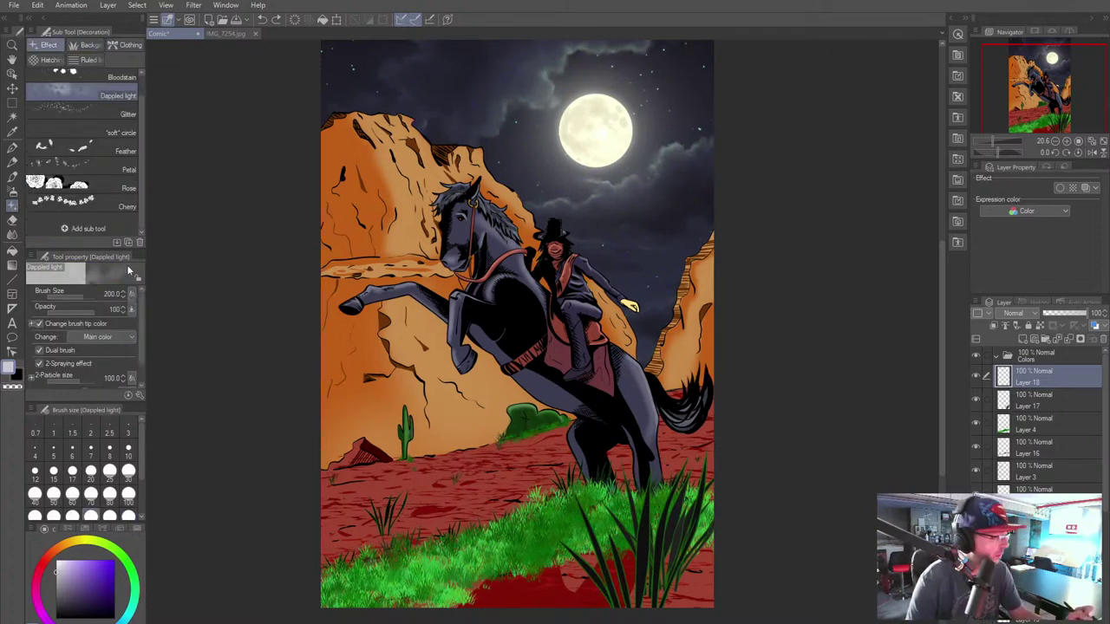
click(86, 48)
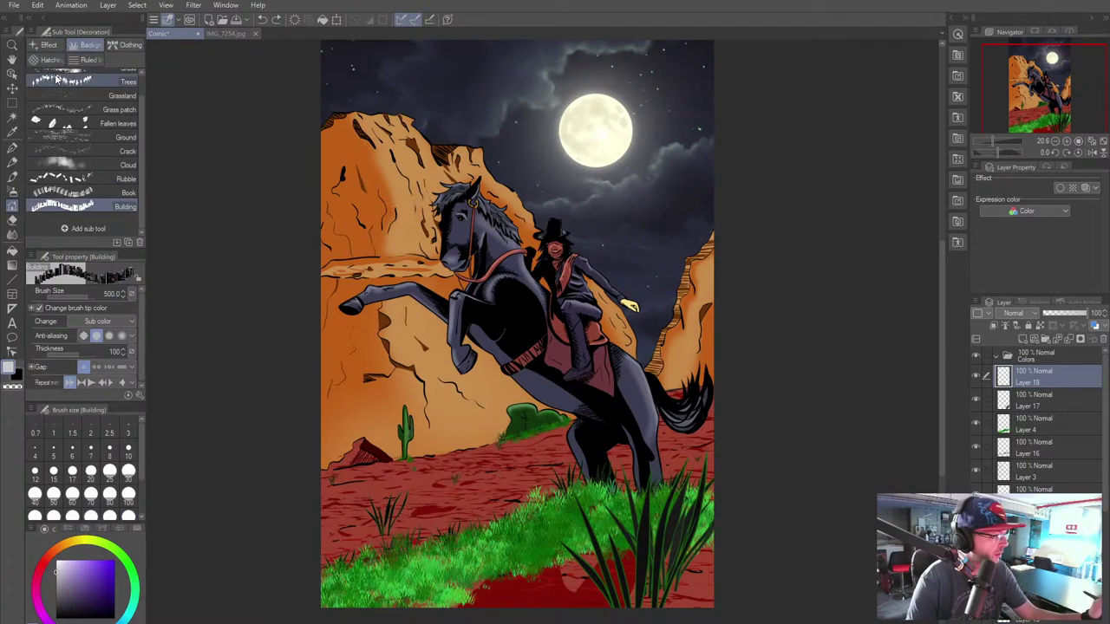
click(50, 46)
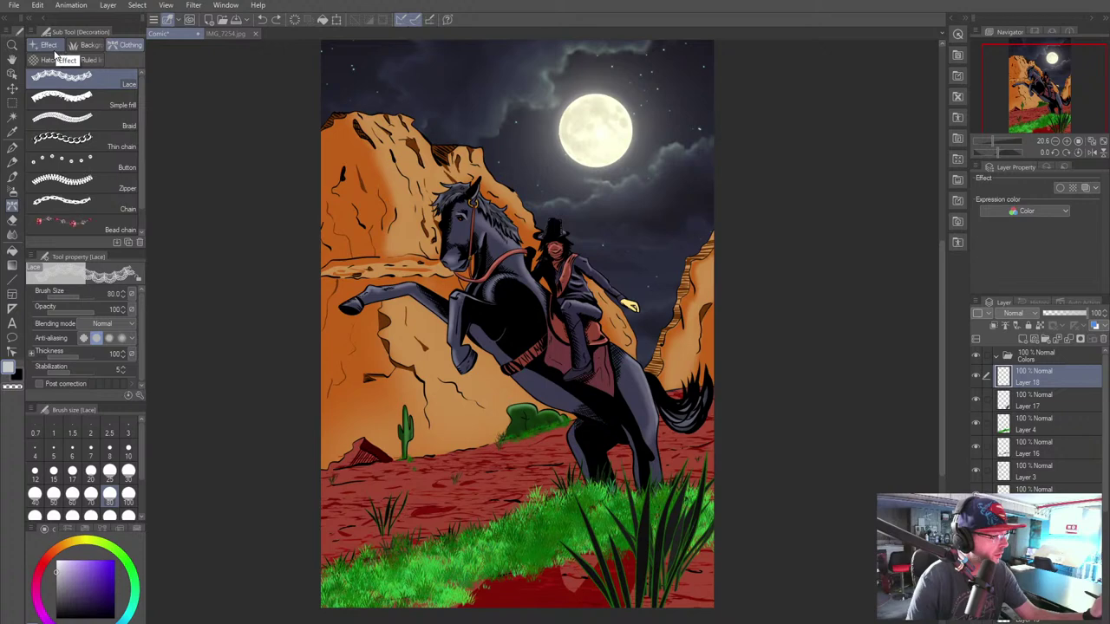
click(44, 60)
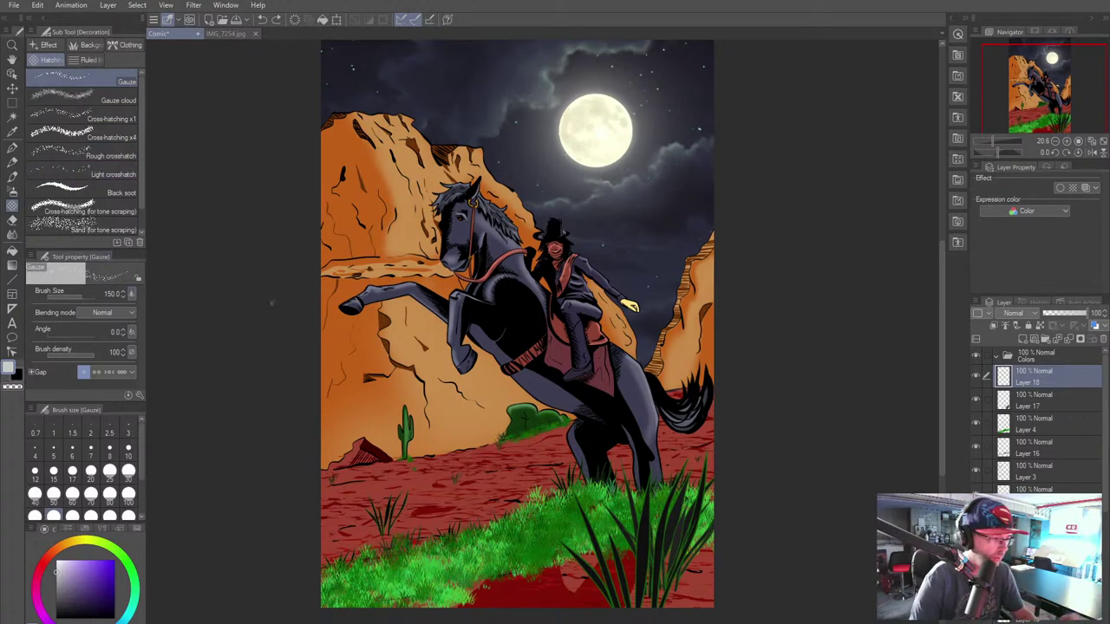
click(90, 46)
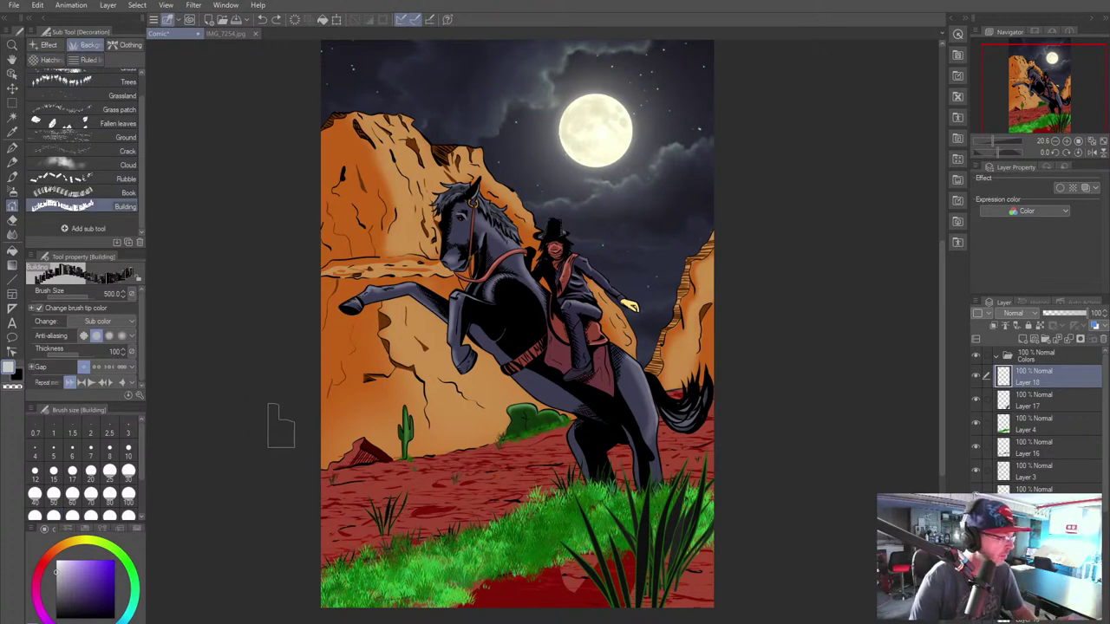
Step: Select the Crack brush, set its size to 500 and sample the orange of the rock face
click(84, 153)
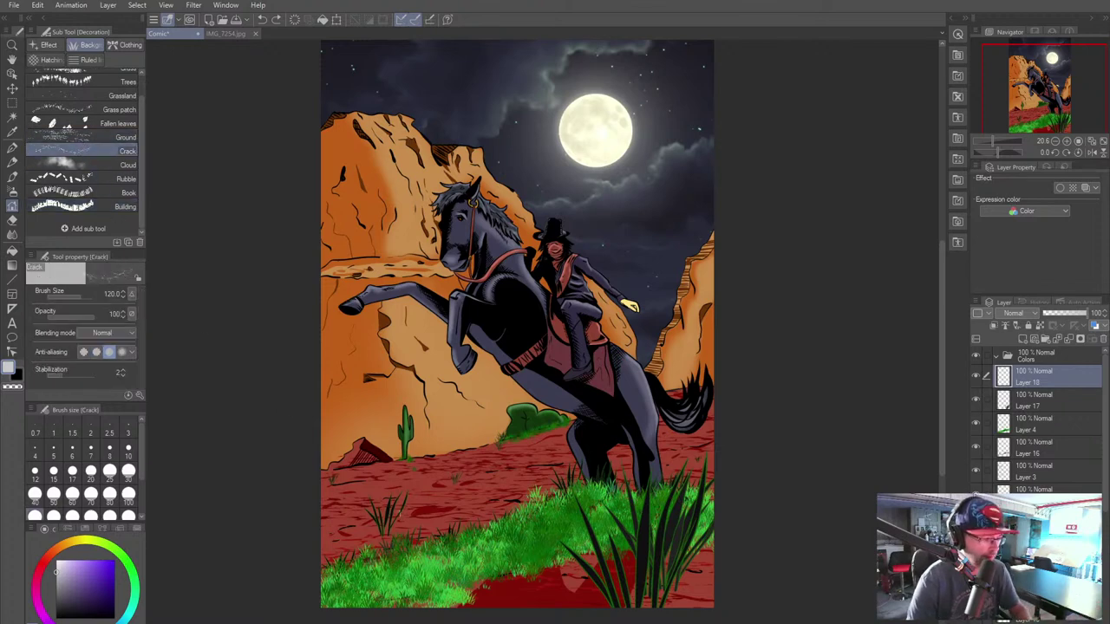
alt+click(422, 513)
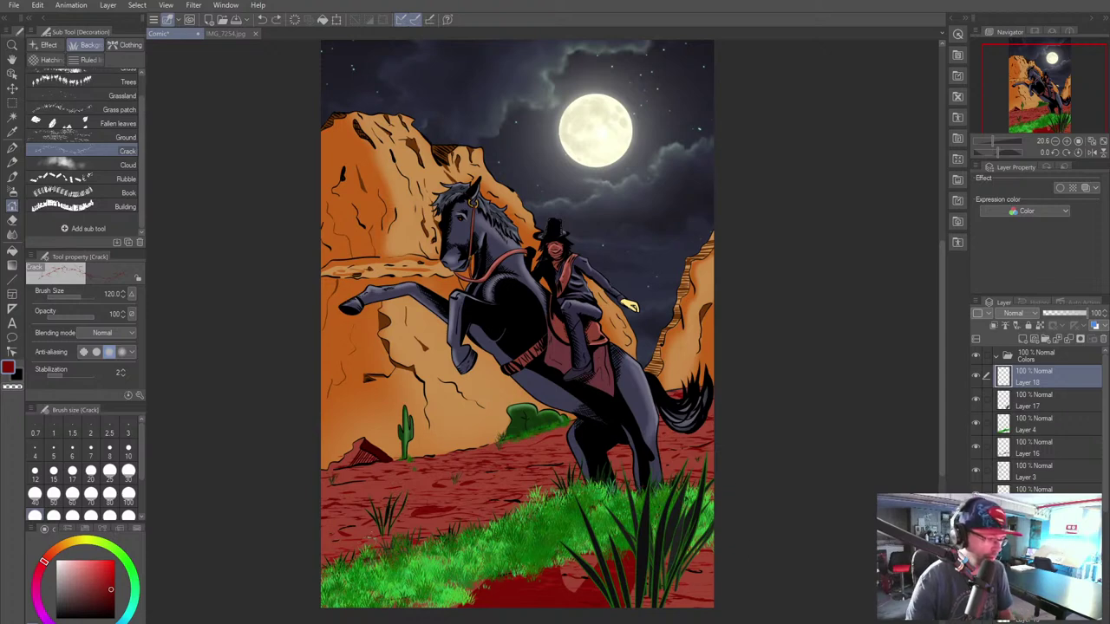
click(54, 516)
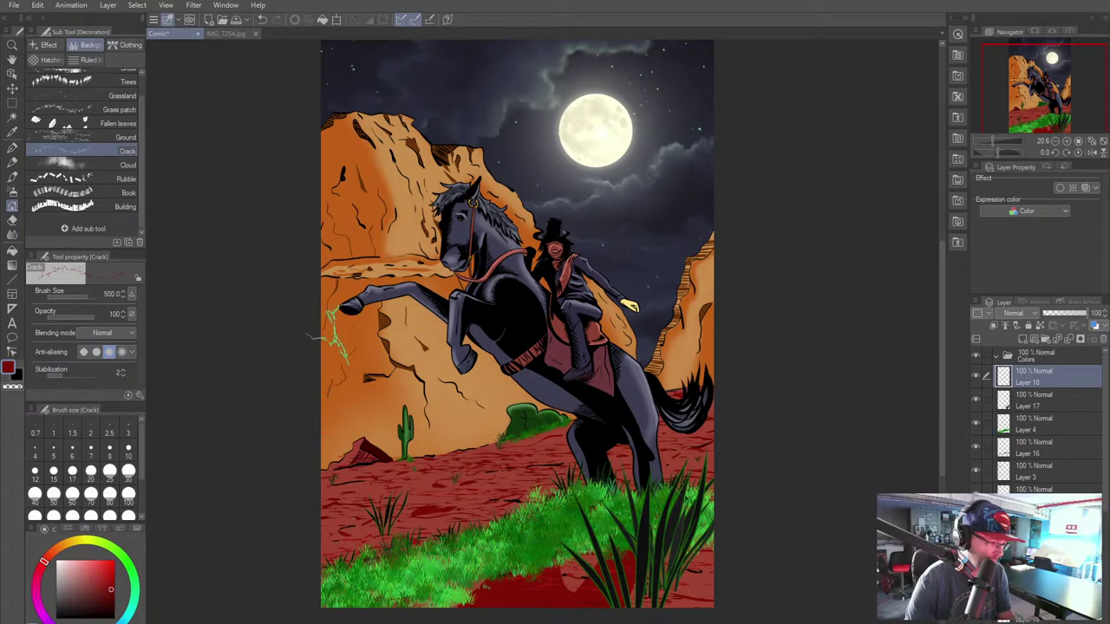
alt+click(337, 340)
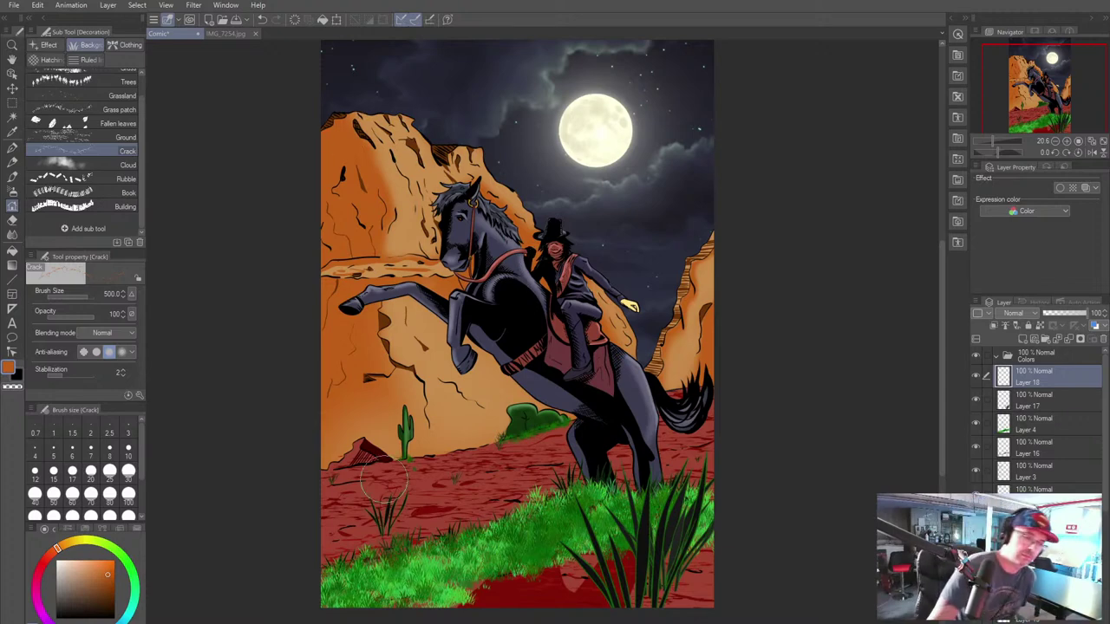
scroll(643, 383, down, 3)
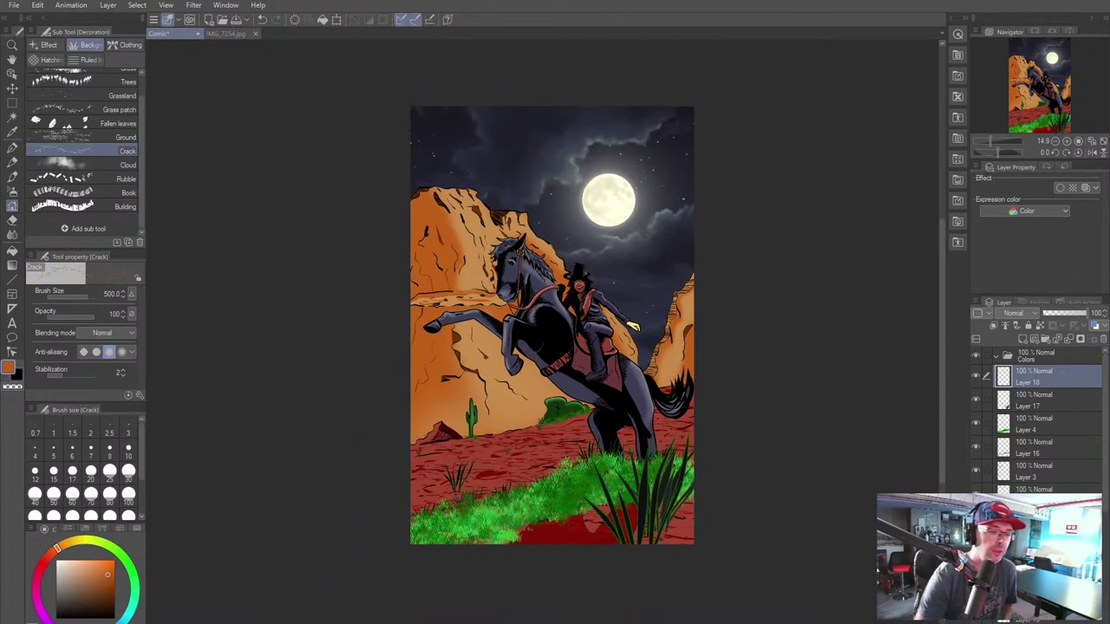
drag(638, 373, 567, 381)
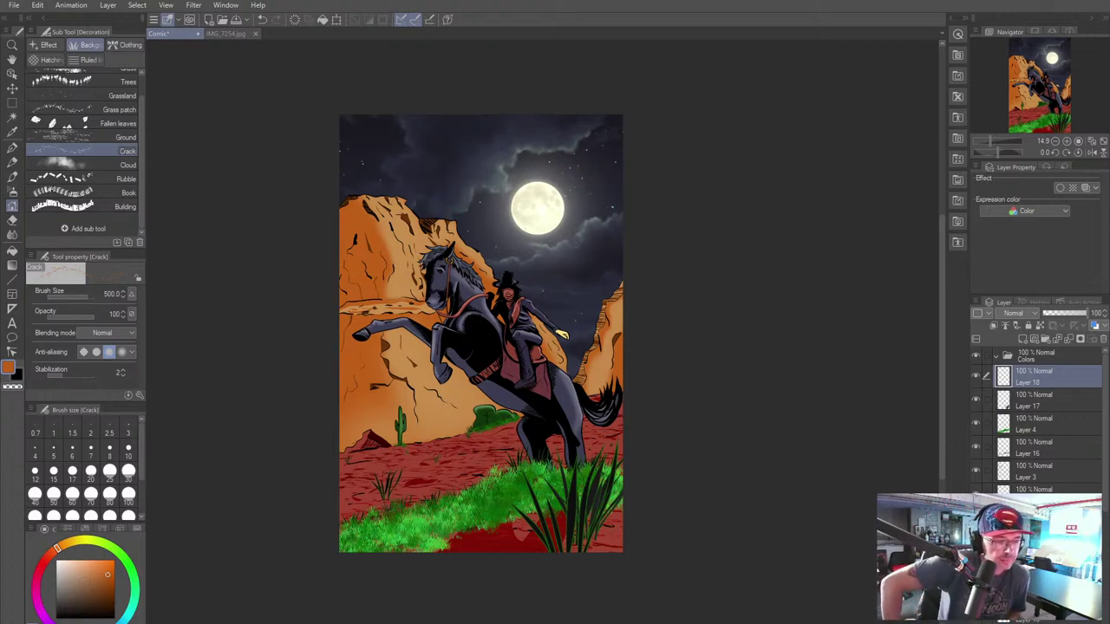
scroll(553, 441, up, 3)
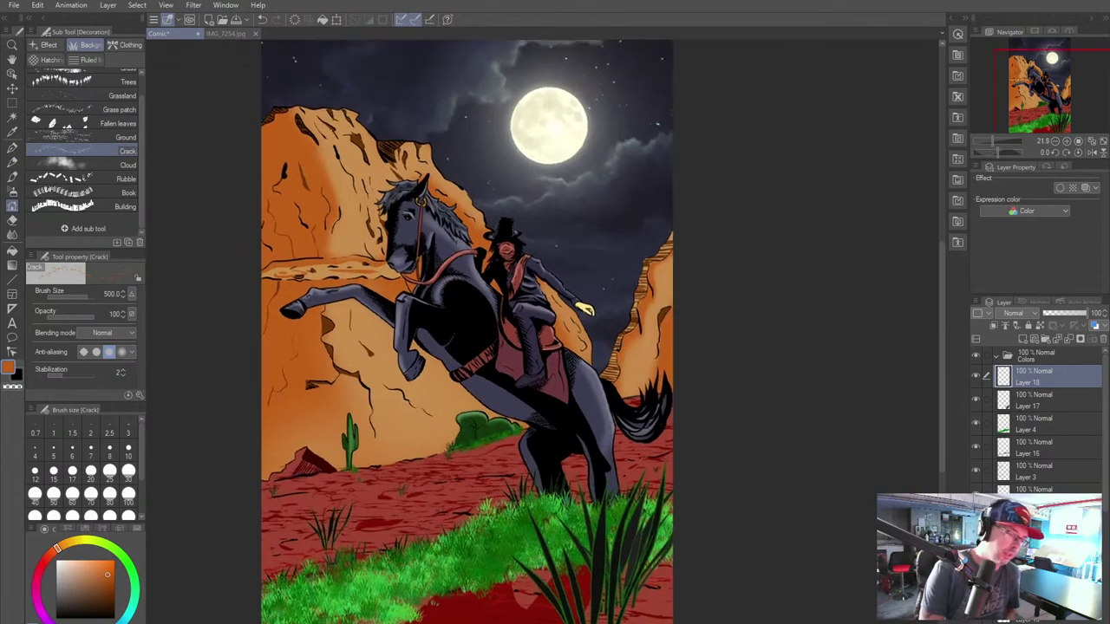
scroll(555, 433, down, 1)
scroll(711, 360, down, 1)
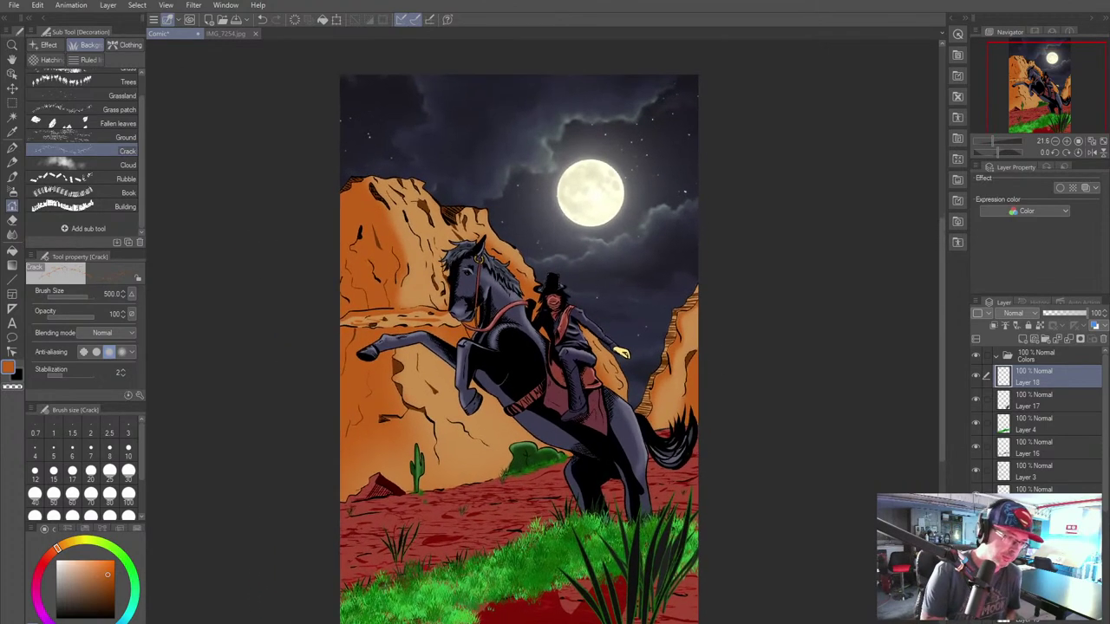
scroll(712, 360, down, 2)
drag(512, 303, 503, 310)
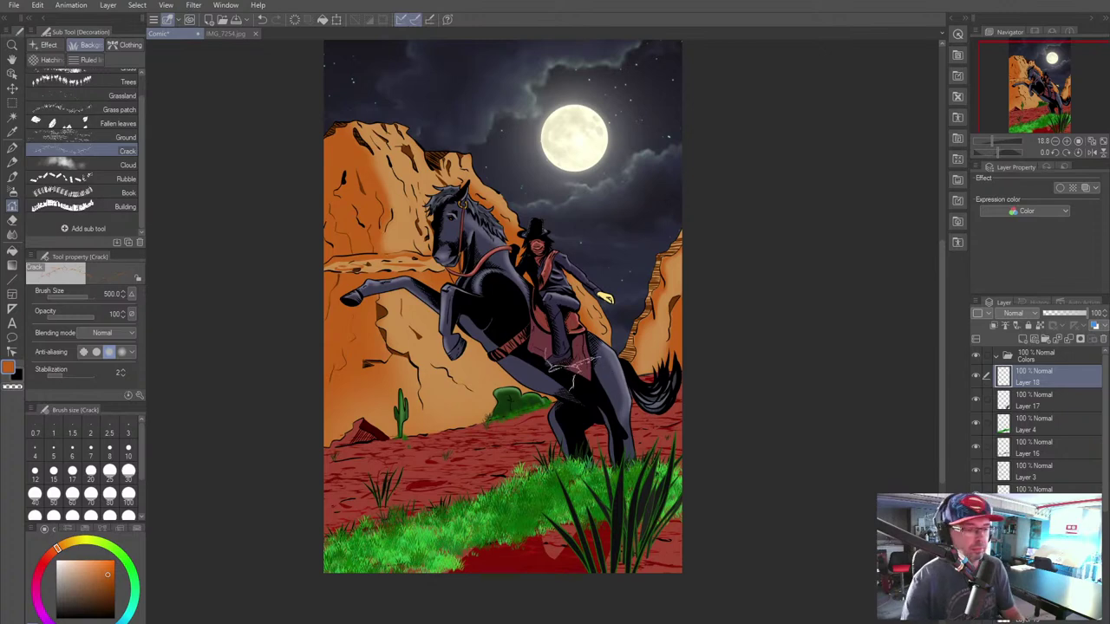
Step: Sample the saddle blanket's maroon, switch to the India ink Brush pen at size 70 and choose a lighter pink
alt+click(576, 362)
click(12, 147)
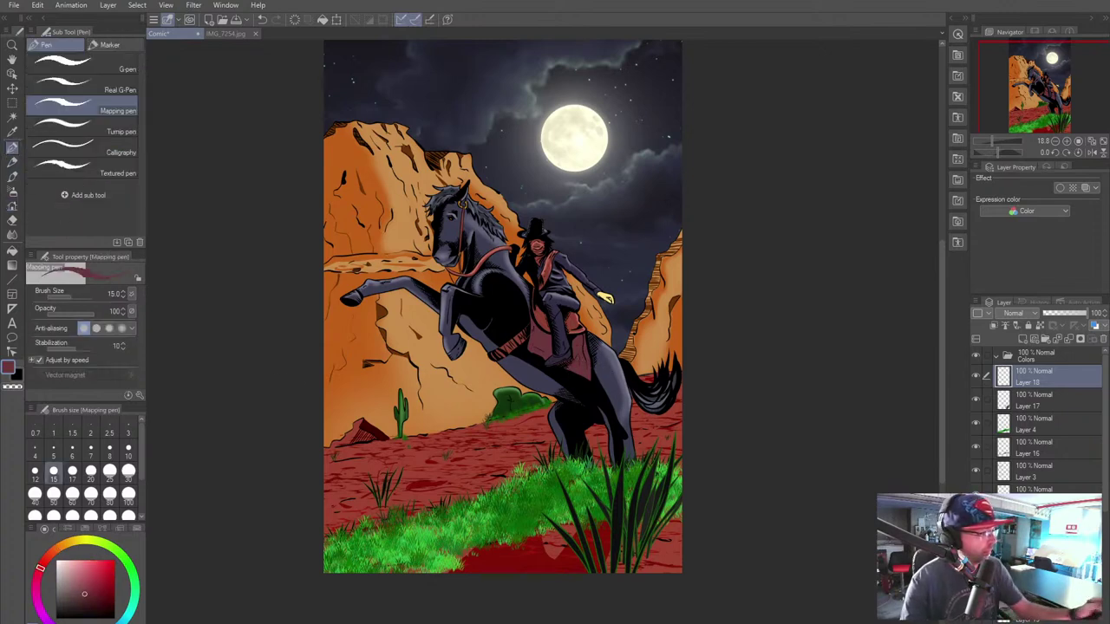
click(12, 178)
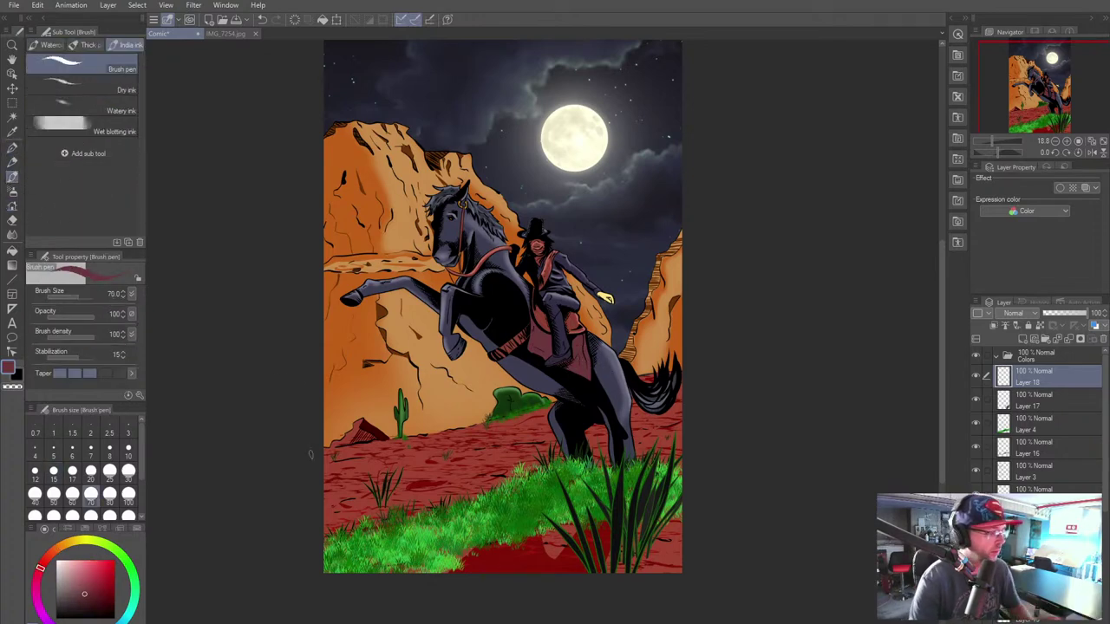
scroll(311, 454, up, 5)
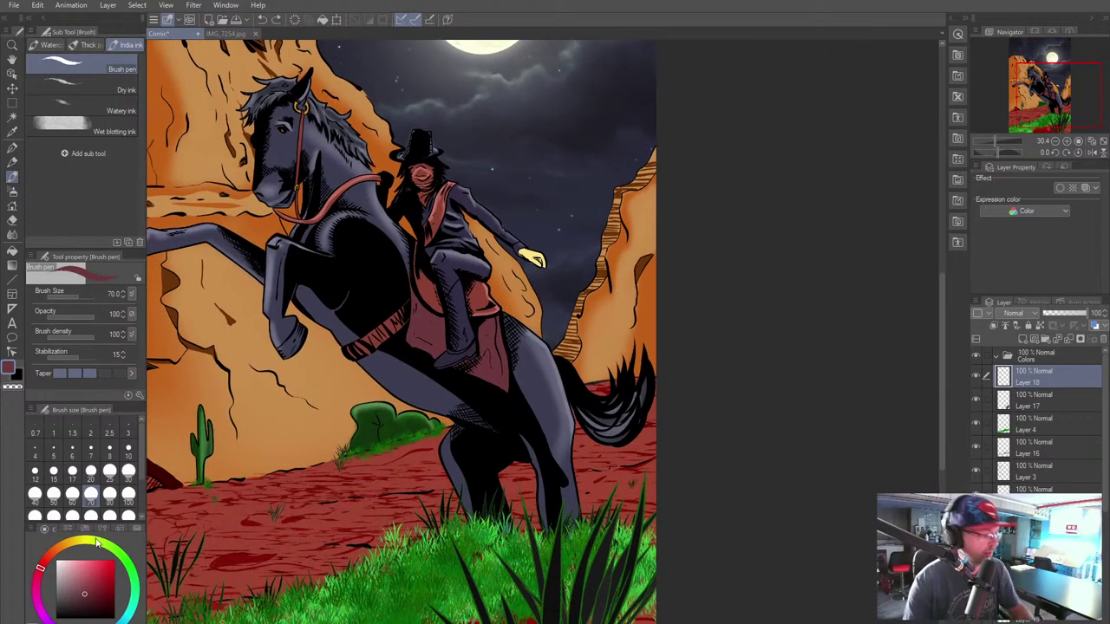
click(73, 580)
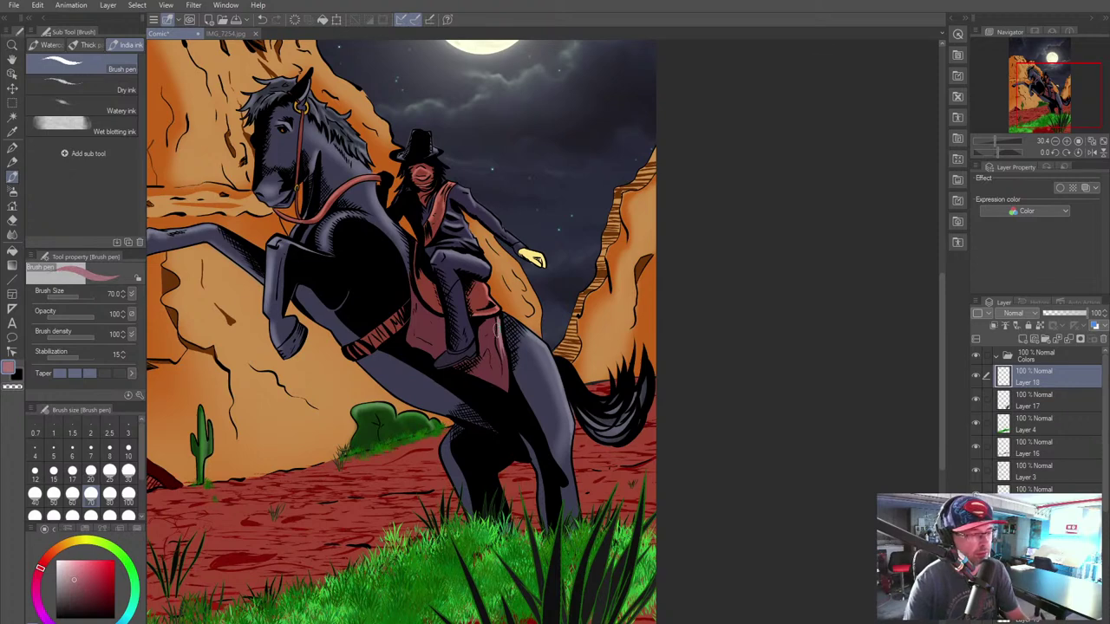
Step: Select a lower color layer and paint light pink highlights along the saddle blanket's folds and front lower edge
drag(496, 315, 507, 362)
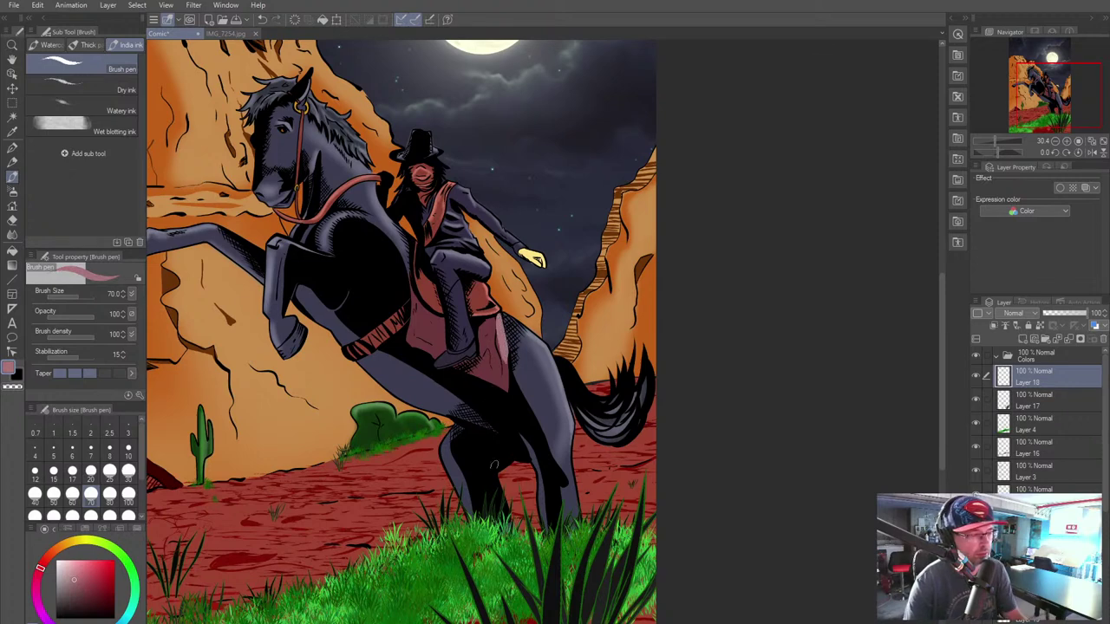
key(ctrl+z)
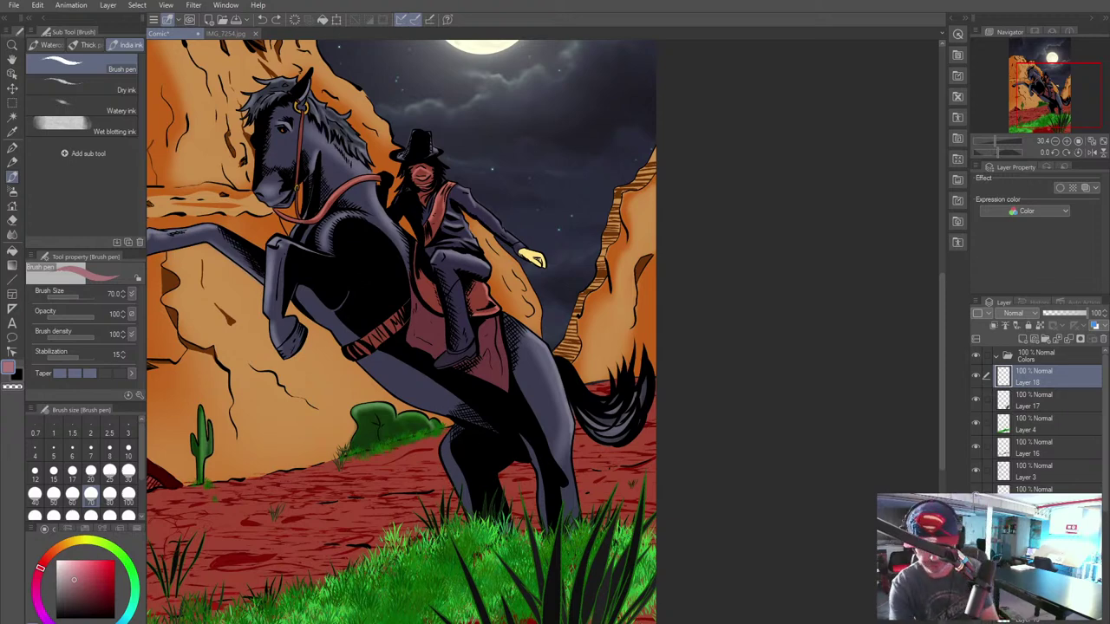
click(1033, 542)
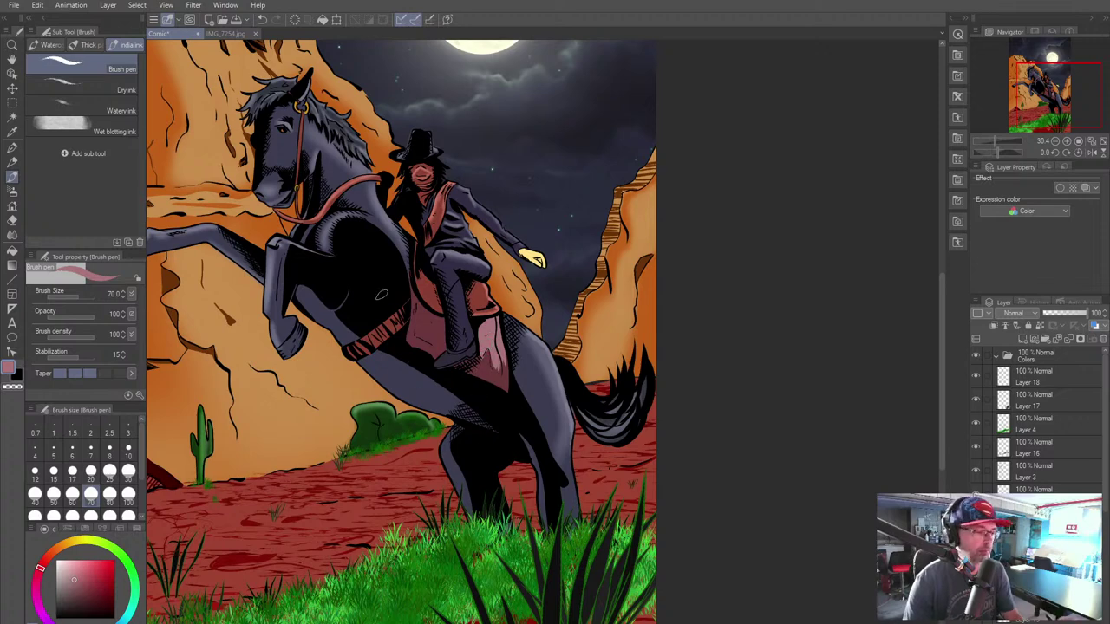
mouse_move(416, 312)
mouse_down()
mouse_move(429, 341)
mouse_move(417, 356)
mouse_move(444, 356)
mouse_up()
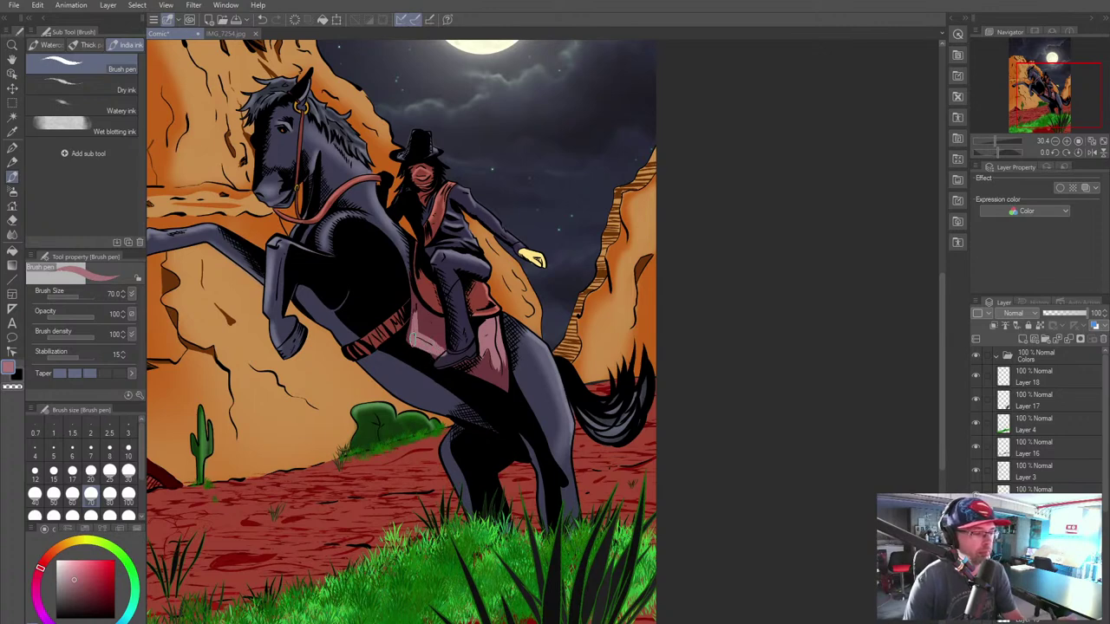
drag(431, 339, 448, 357)
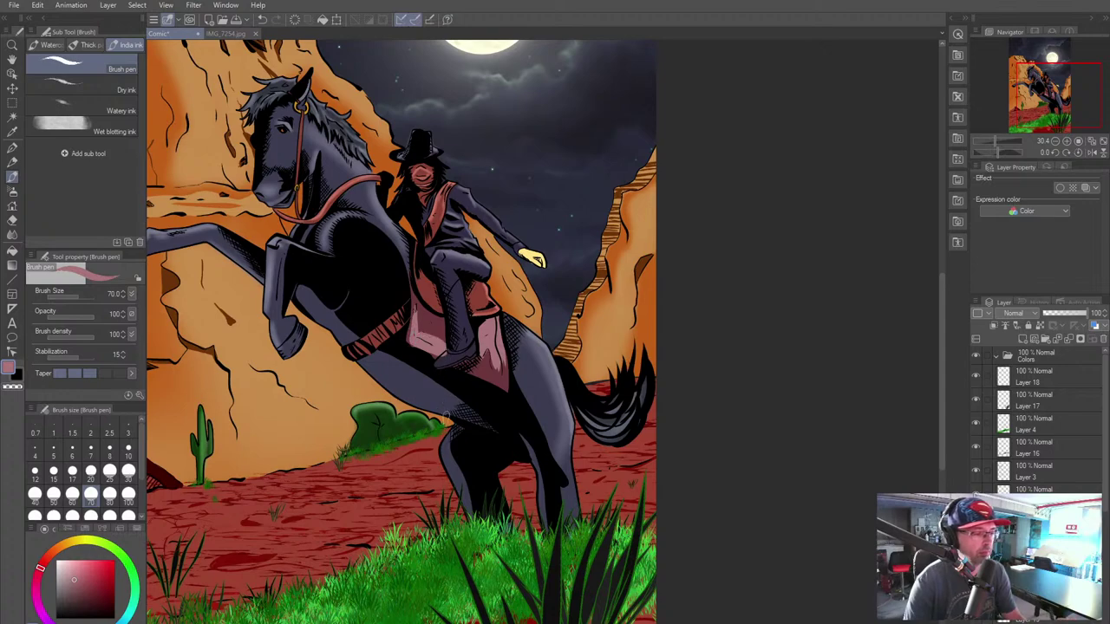
drag(483, 471, 510, 485)
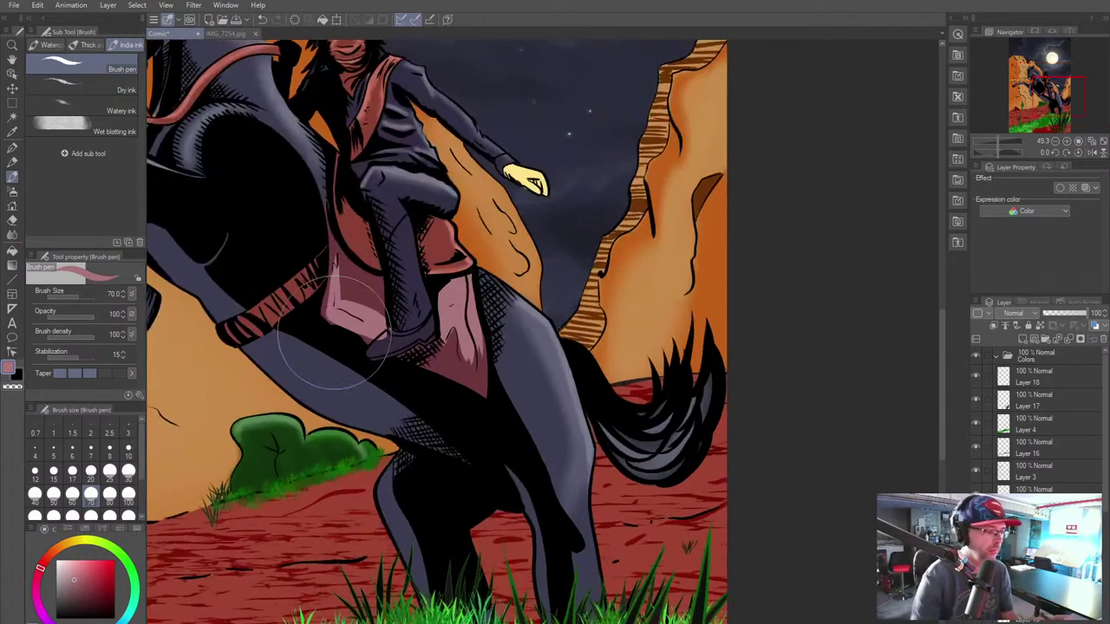
key(ctrl+z)
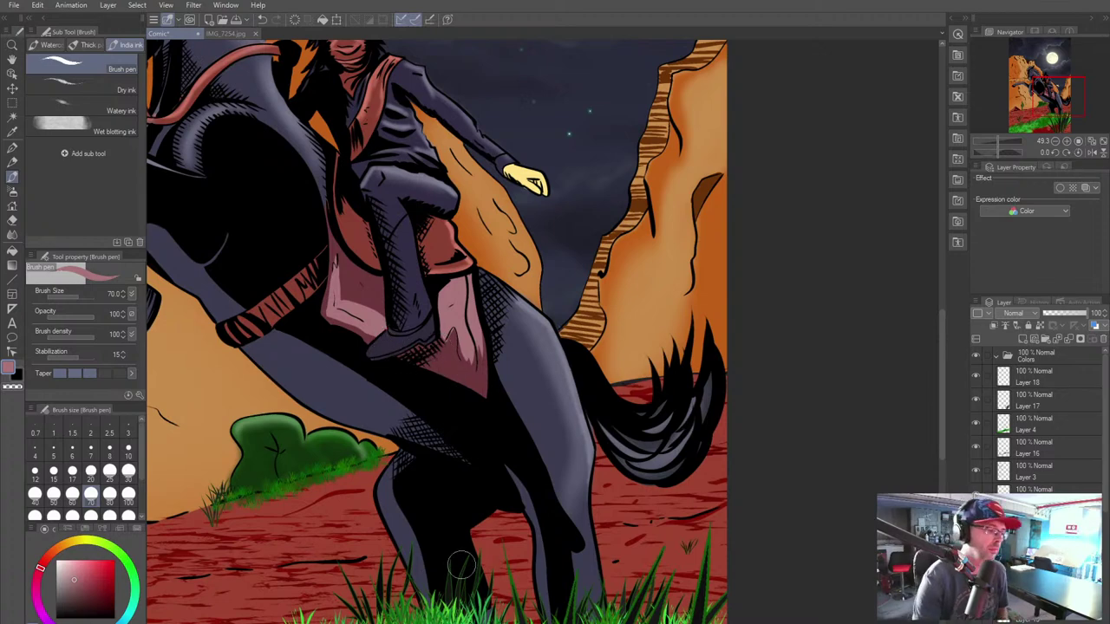
Step: Choose a darker maroon and brush shadows onto the saddle around the rider's leg
click(84, 594)
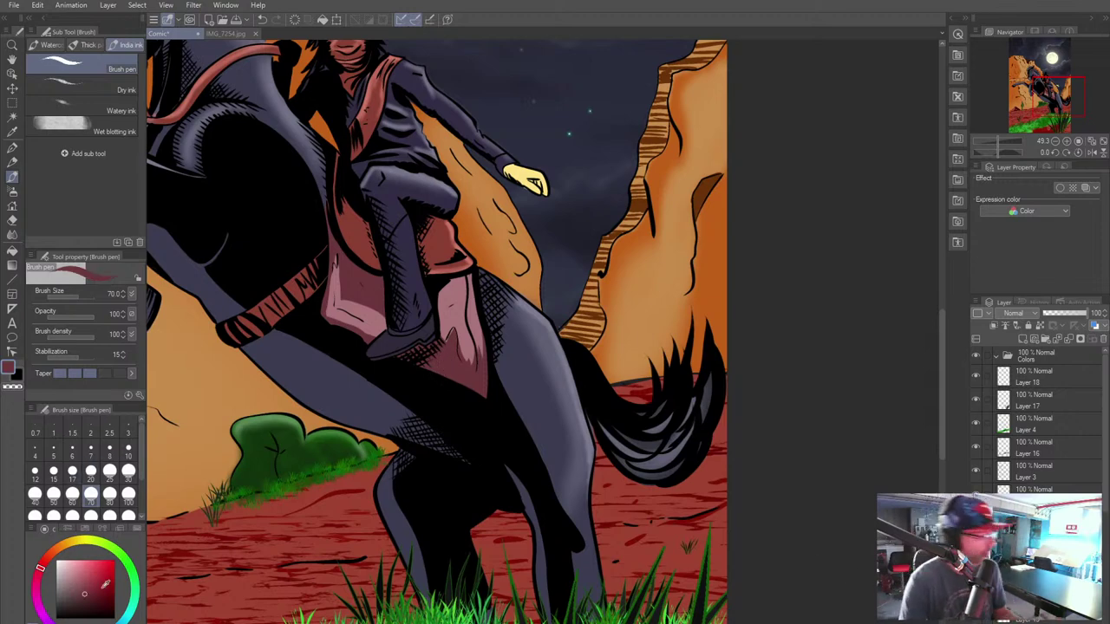
click(90, 602)
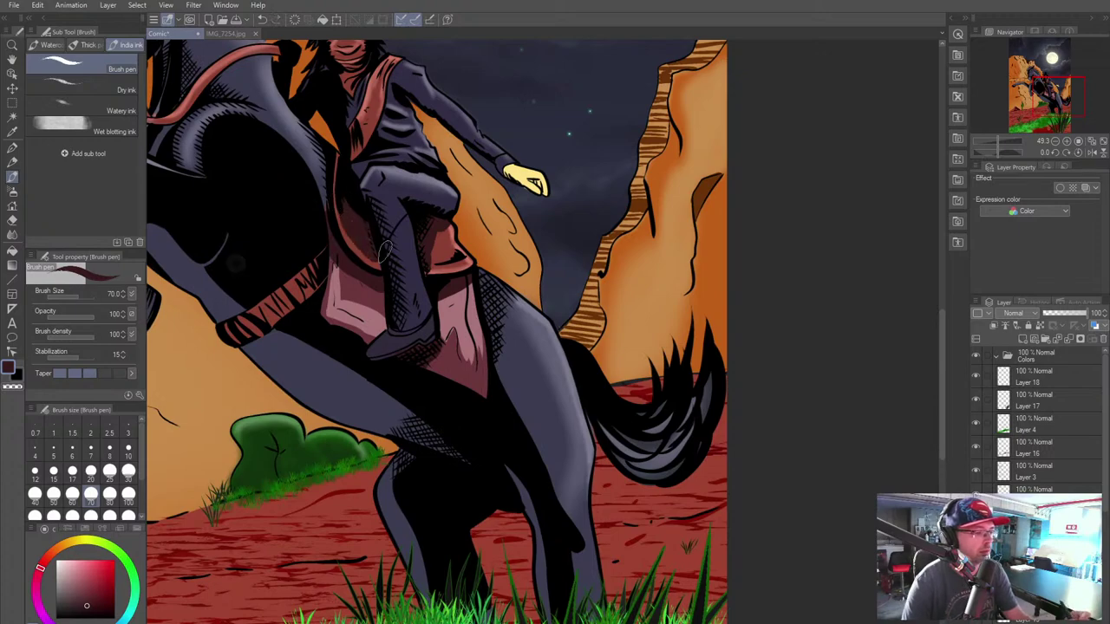
scroll(598, 336, down, 5)
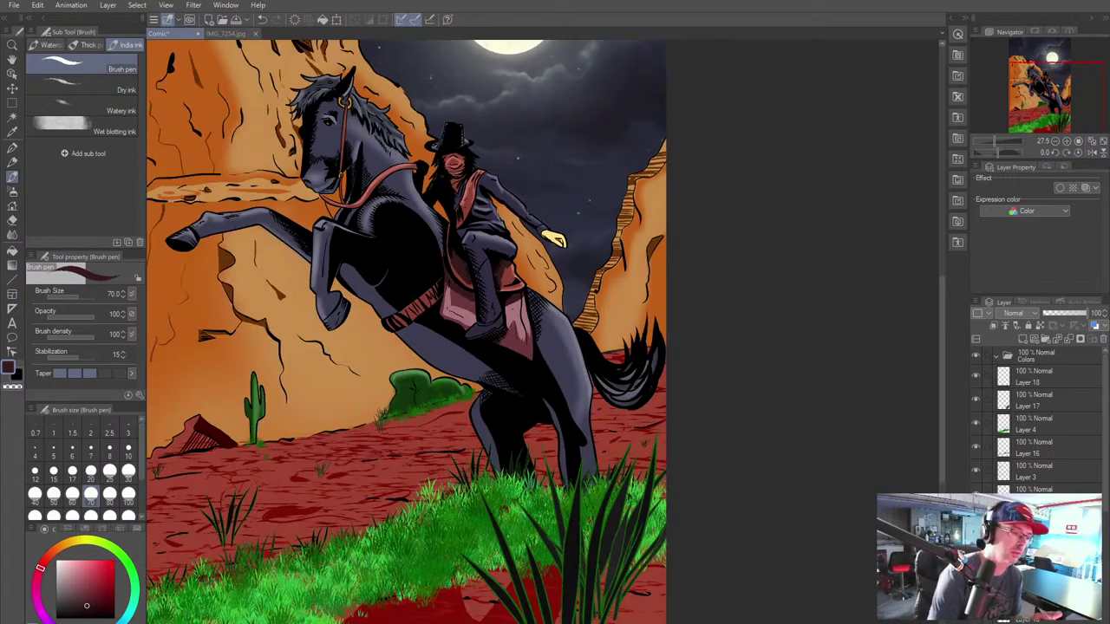
scroll(611, 328, up, 5)
drag(407, 290, 444, 337)
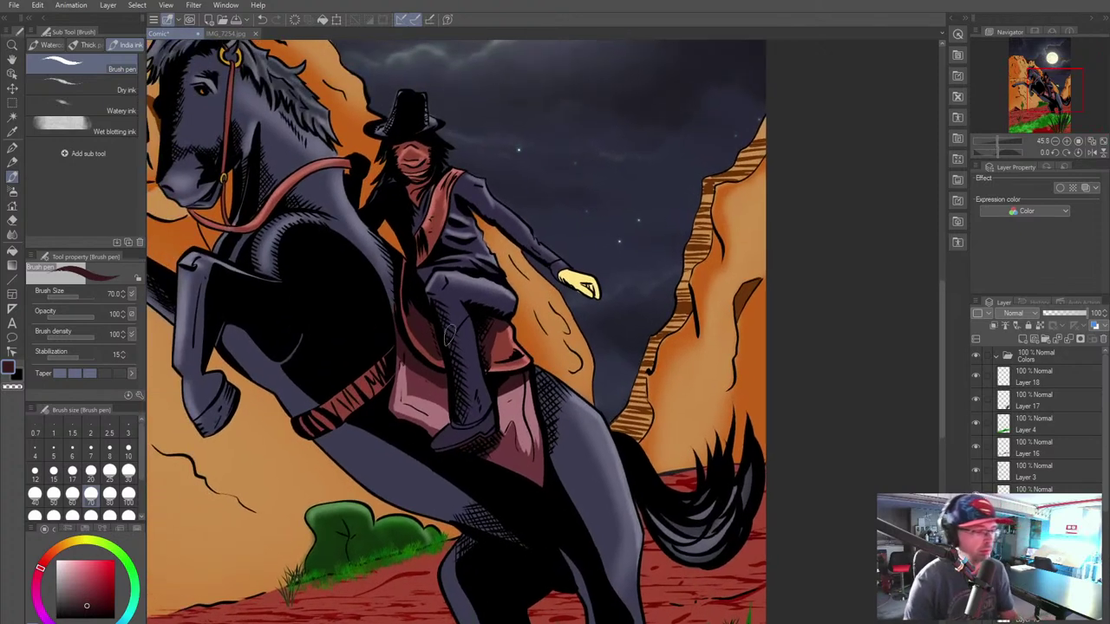
Step: Sample the blue of the rider's clothing, darken it to navy and shade the outstretched sleeve at brush size 30
alt+click(454, 317)
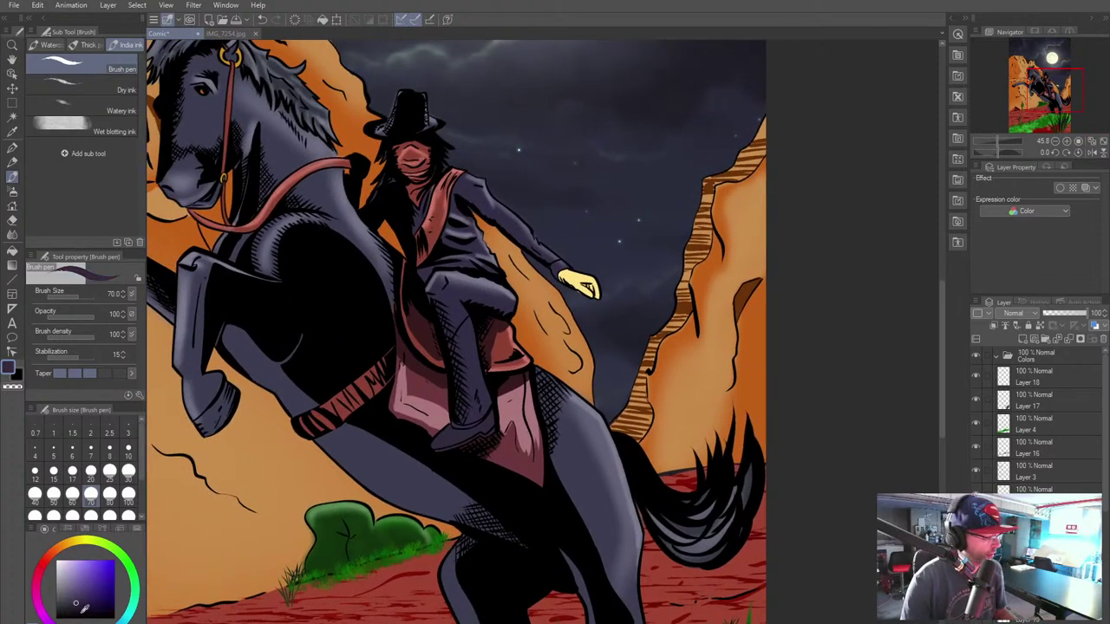
click(84, 609)
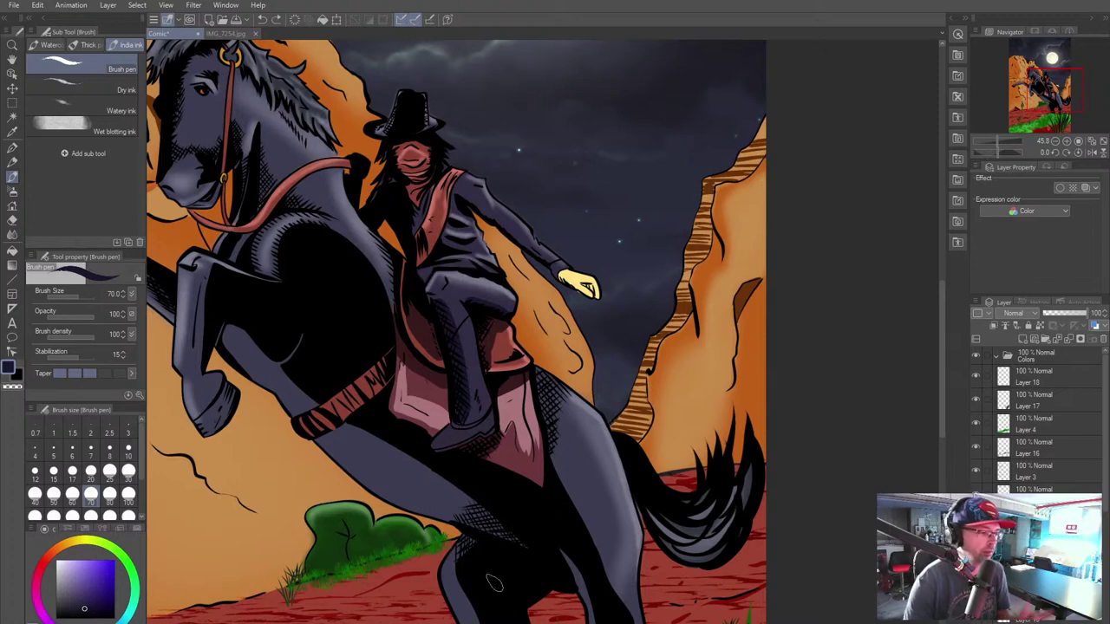
key(bracketleft)
key(bracketleft)
key(bracketleft)
key(bracketleft)
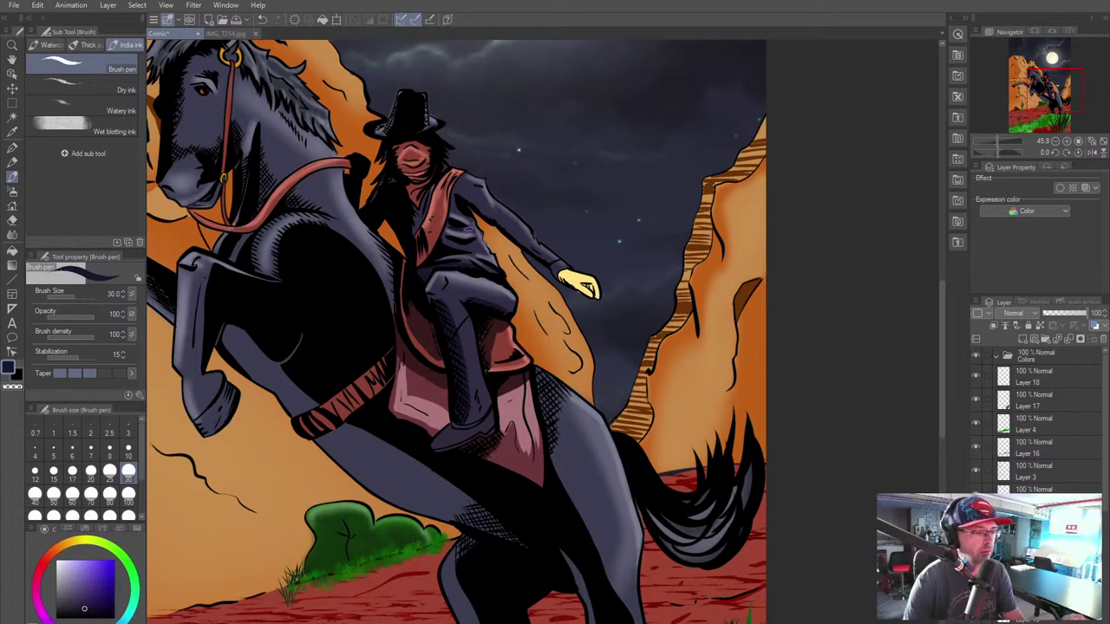
drag(455, 192, 491, 221)
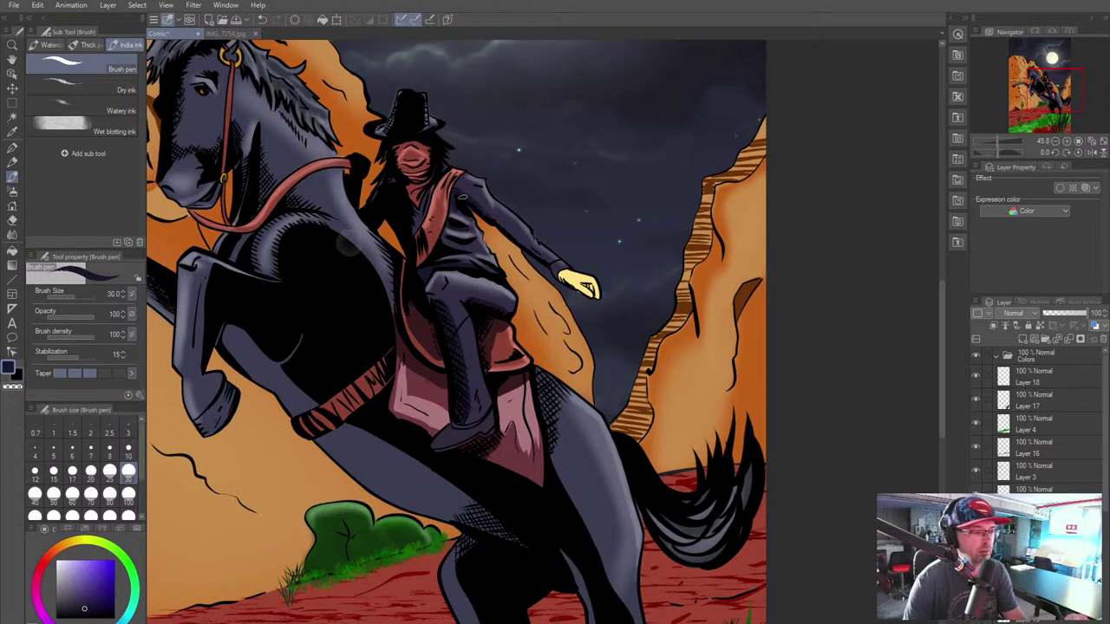
drag(504, 230, 552, 260)
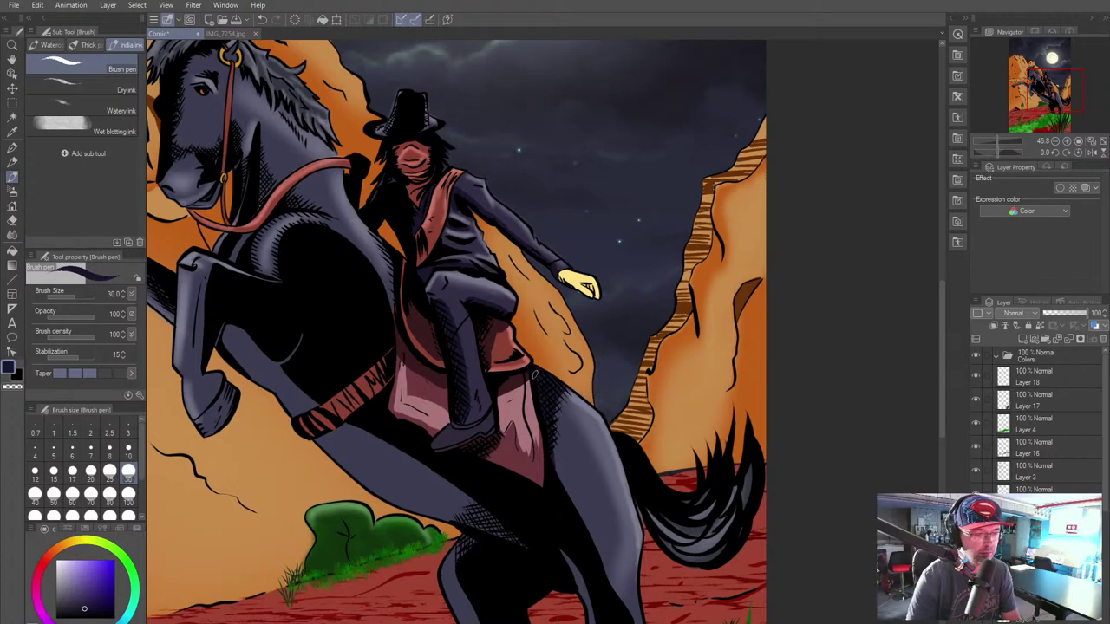
Step: Enlarge the Brush pen to size 150 and paint dark navy shadow along the horse's lower chest and belly
drag(383, 550, 375, 443)
scroll(315, 444, down, 3)
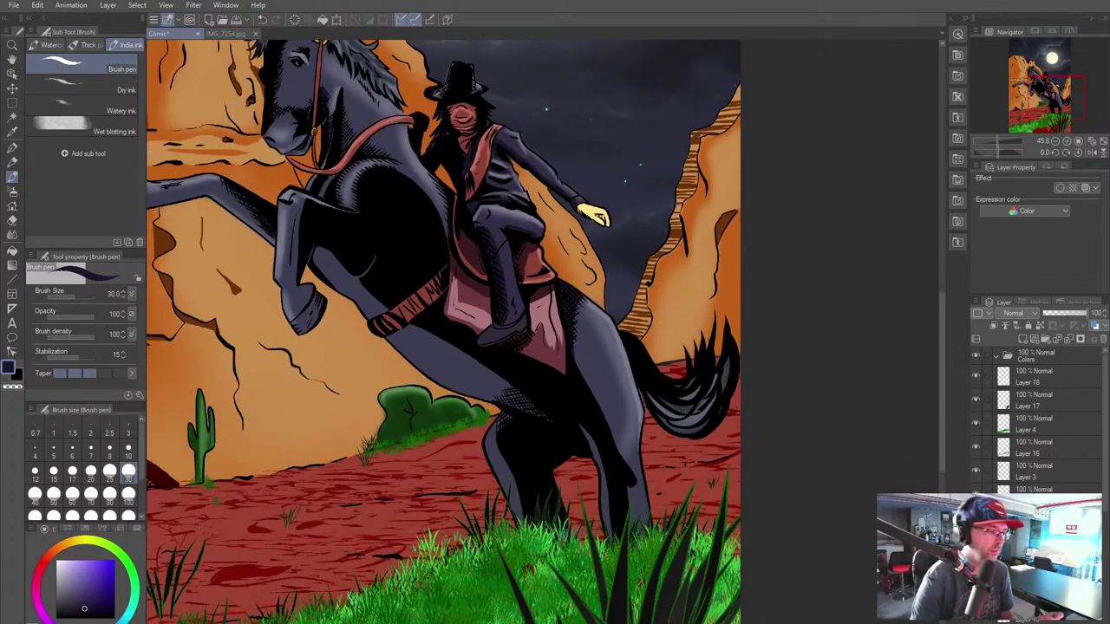
key([)
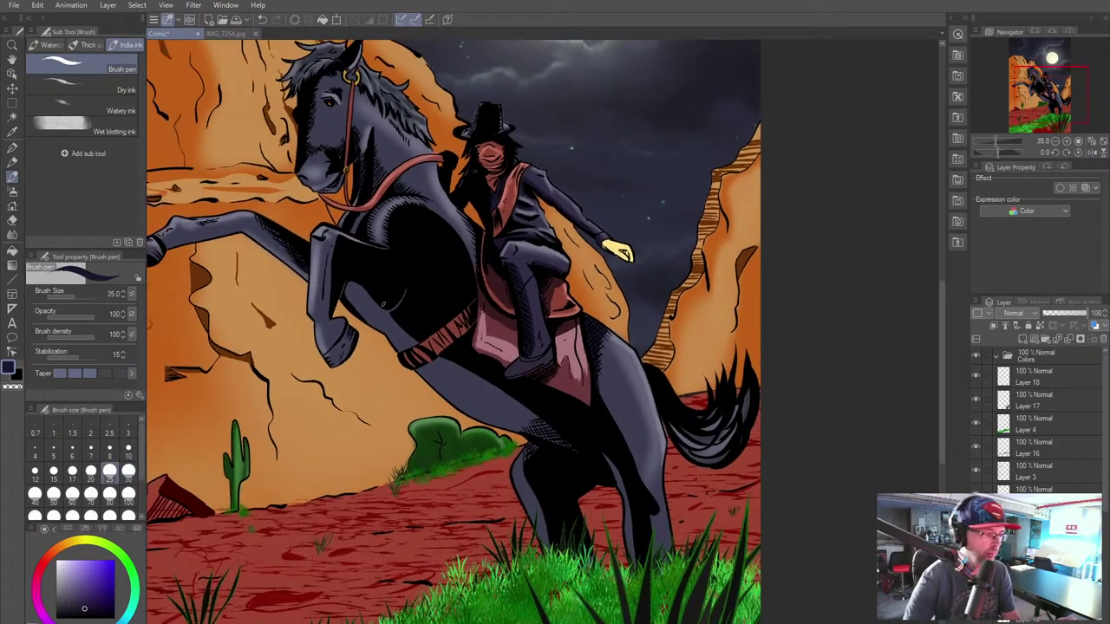
key(])
key(])
key(])
key(])
key(])
key(])
key(])
key(])
key(])
drag(365, 297, 390, 322)
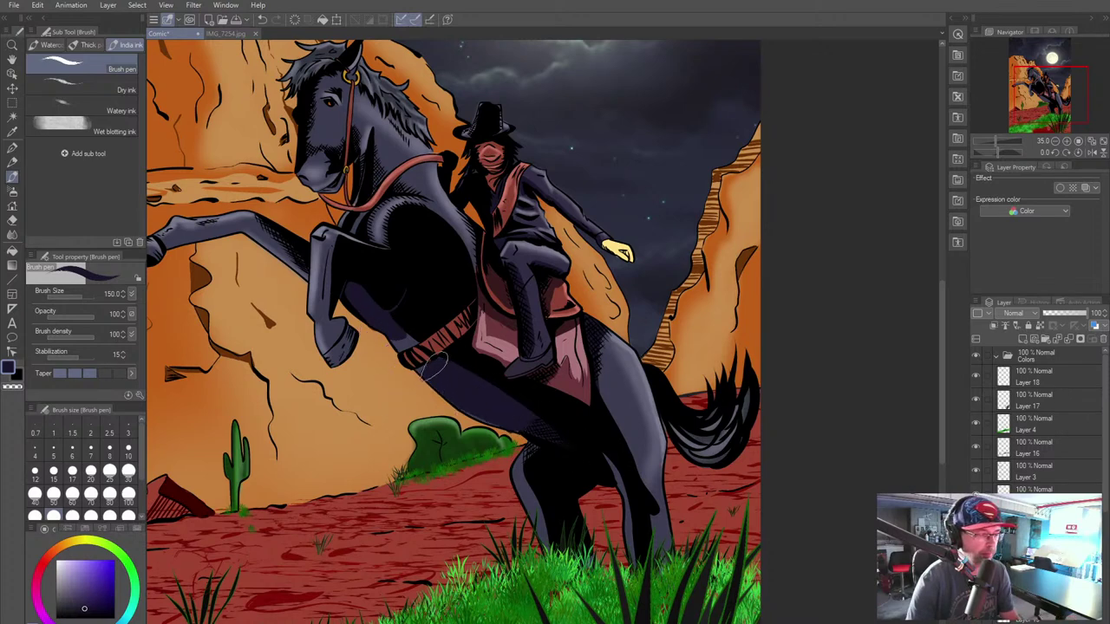
Step: Reduce the brush size to 25 and fill the unshaded gaps on the belly on both sides of the girth strap
scroll(556, 432, up, 1)
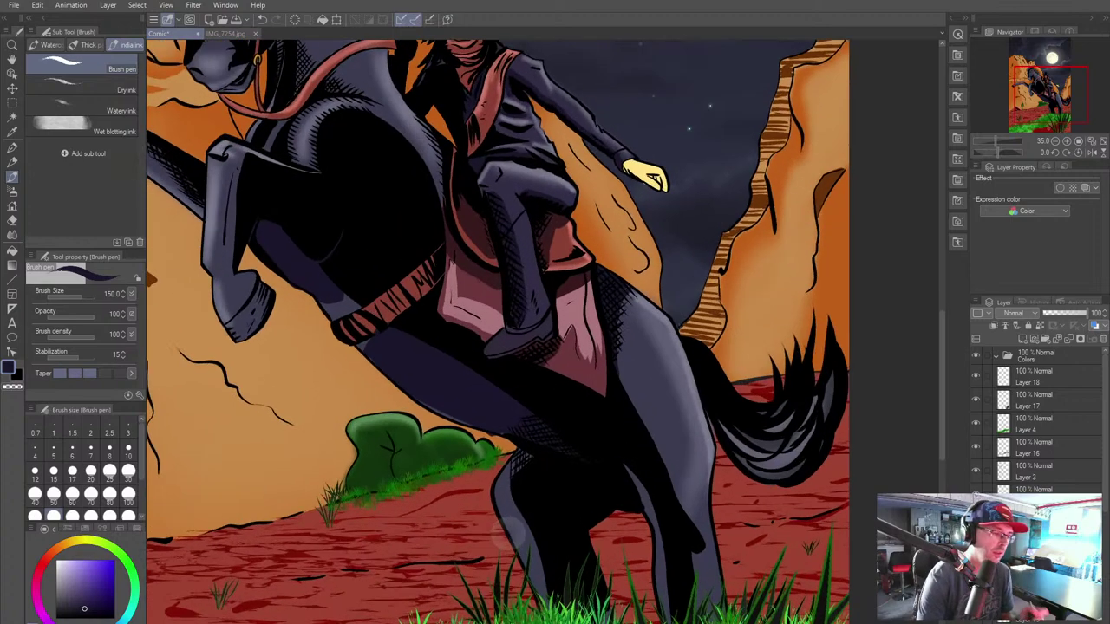
drag(555, 432, 704, 484)
scroll(434, 325, up, 2)
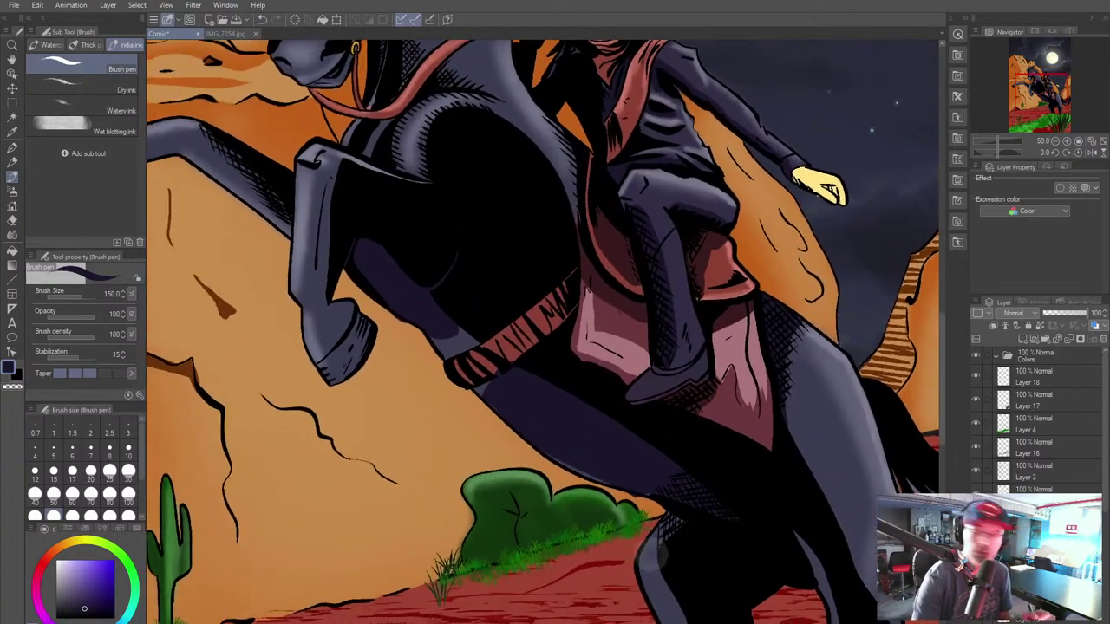
key([)
key([)
key([)
key([)
key([)
key([)
key([)
key([)
key([)
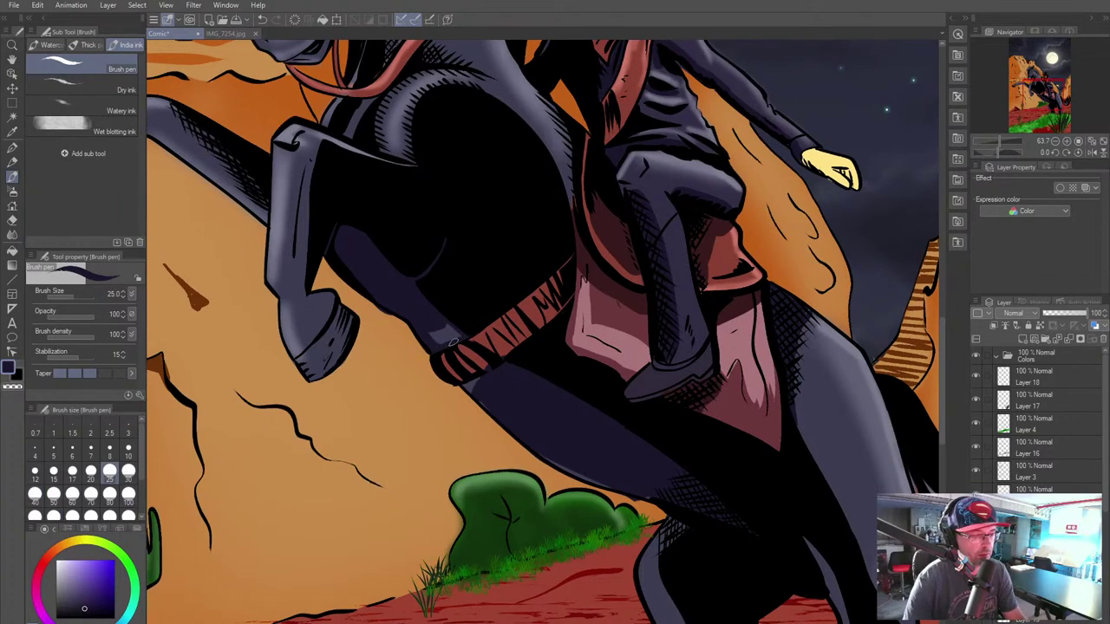
drag(453, 343, 451, 331)
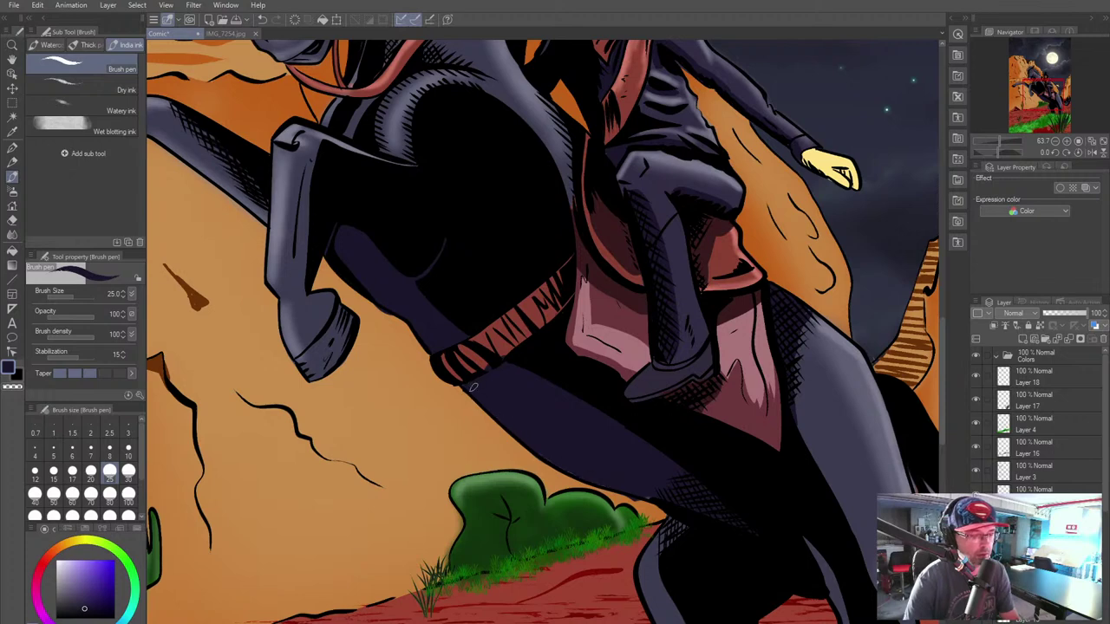
mouse_move(472, 396)
mouse_down()
mouse_move(508, 351)
mouse_move(488, 357)
mouse_up()
Step: Set the brush size to 70 and shade the horse's far hind leg in dark navy
drag(546, 479, 416, 381)
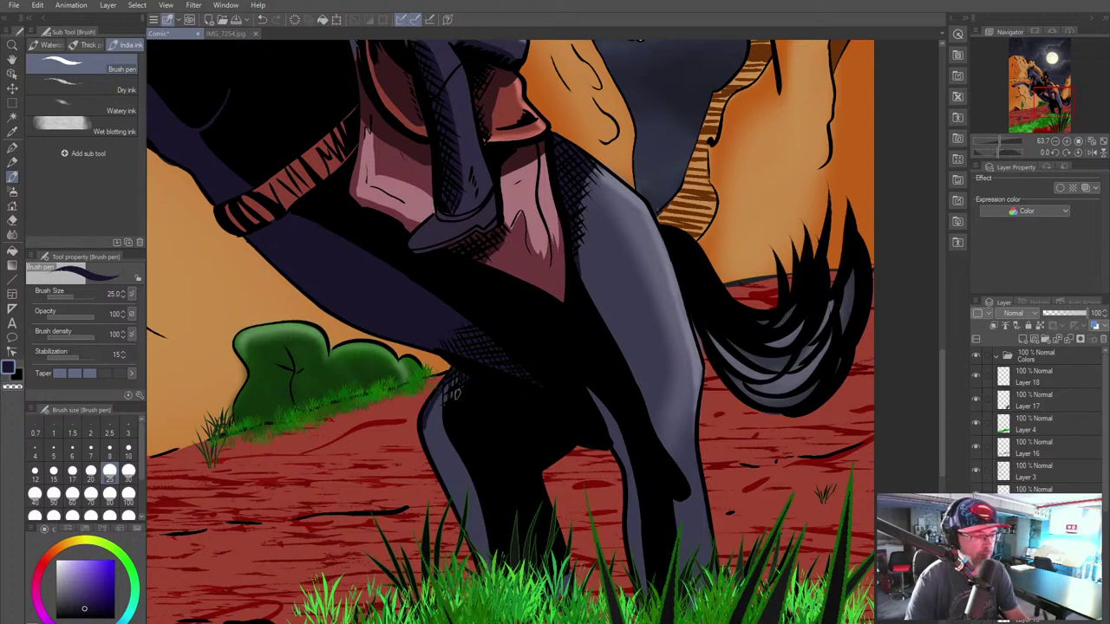
key(bracketright)
key(bracketright)
key(bracketright)
key(bracketright)
key(bracketright)
drag(453, 388, 443, 416)
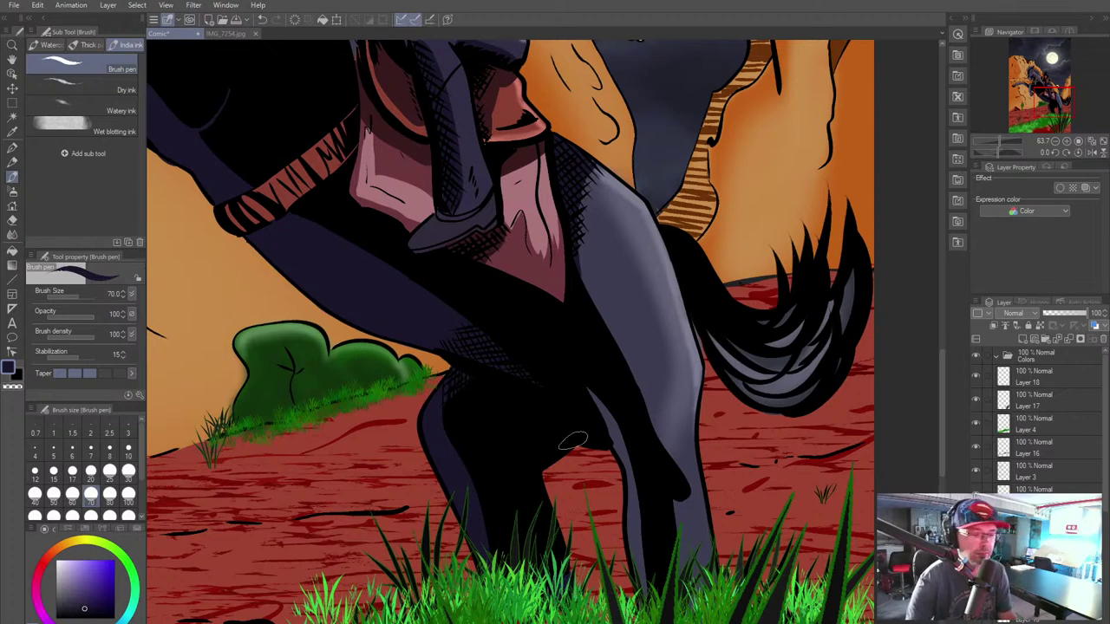
Step: Set the brush size to 30 and paint dark navy shadows between the strands of the horse's tail
drag(572, 443, 434, 297)
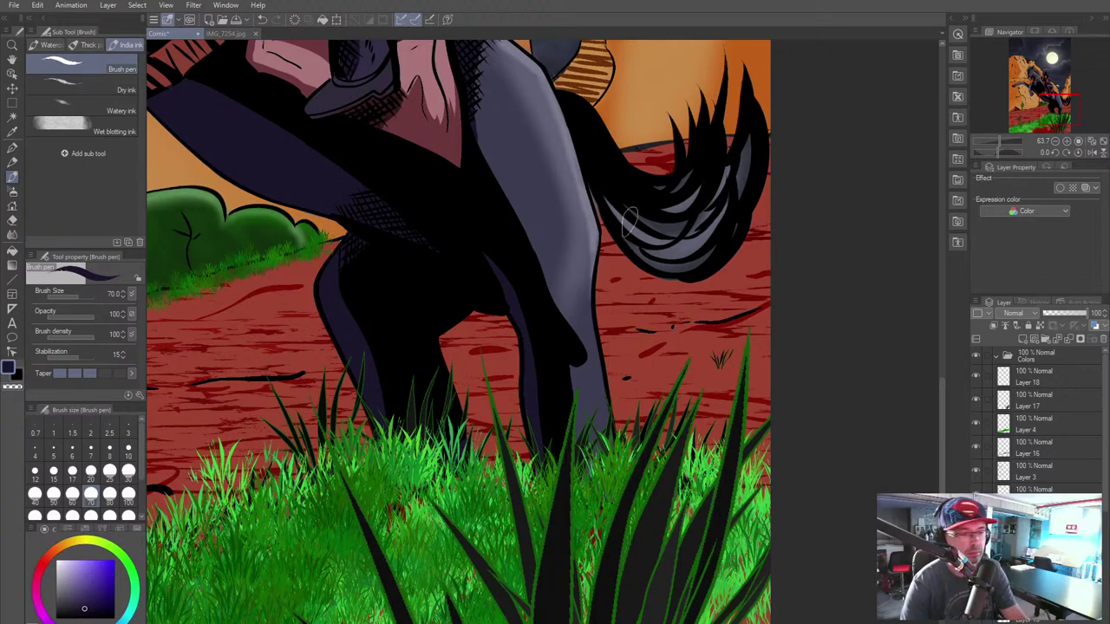
key(bracketleft)
key(bracketleft)
key(bracketleft)
key(bracketleft)
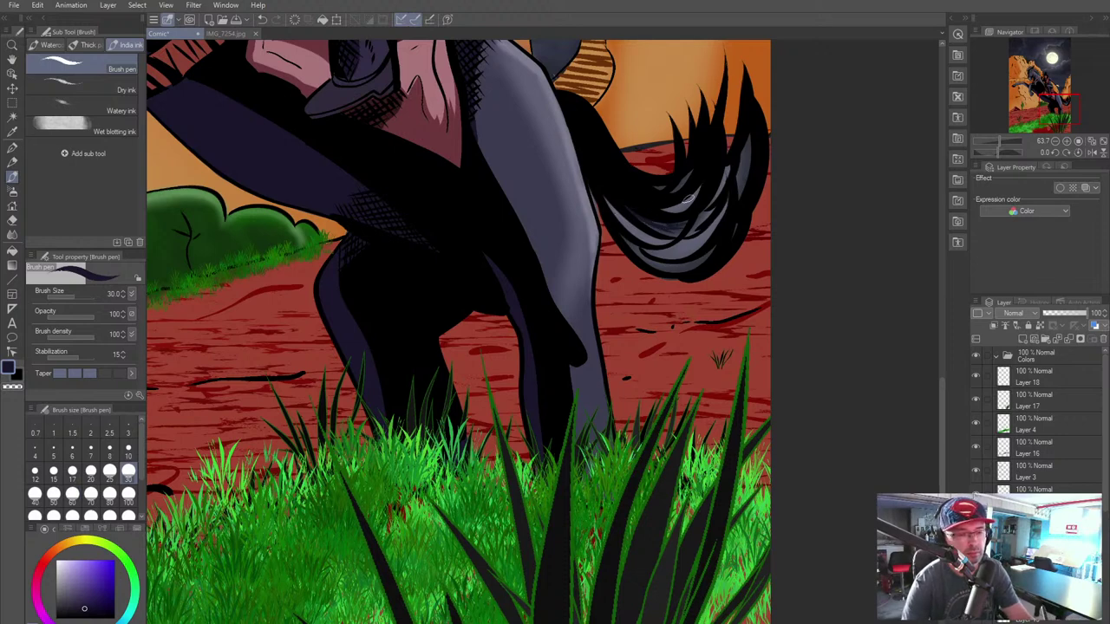
mouse_move(647, 252)
mouse_down()
mouse_move(731, 179)
mouse_move(746, 181)
mouse_up()
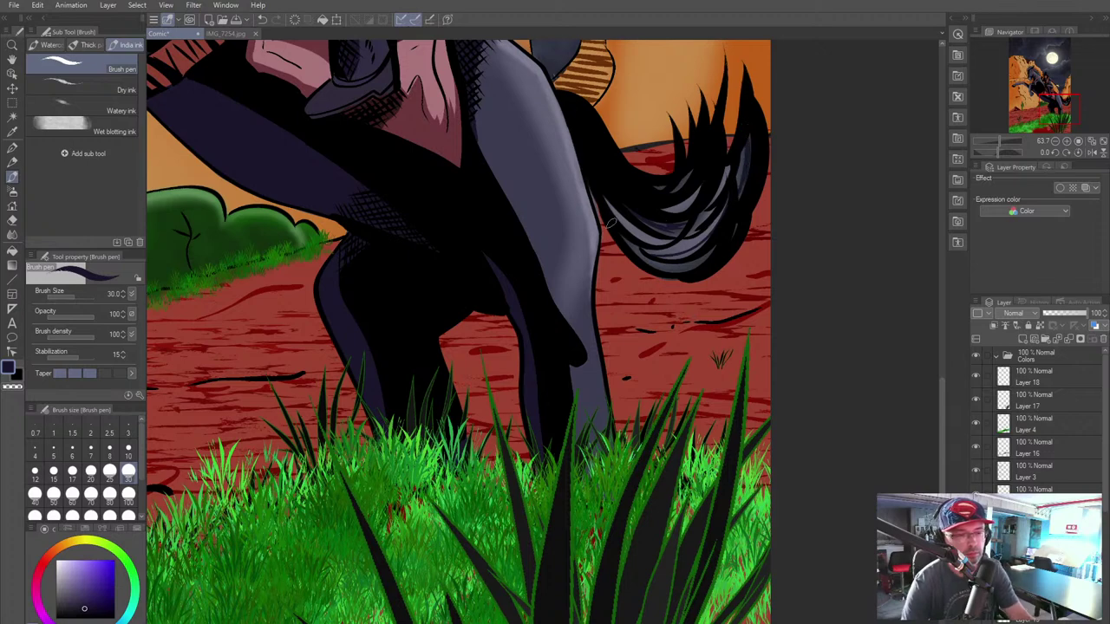
mouse_move(604, 193)
mouse_down()
mouse_move(697, 266)
mouse_move(718, 231)
mouse_up()
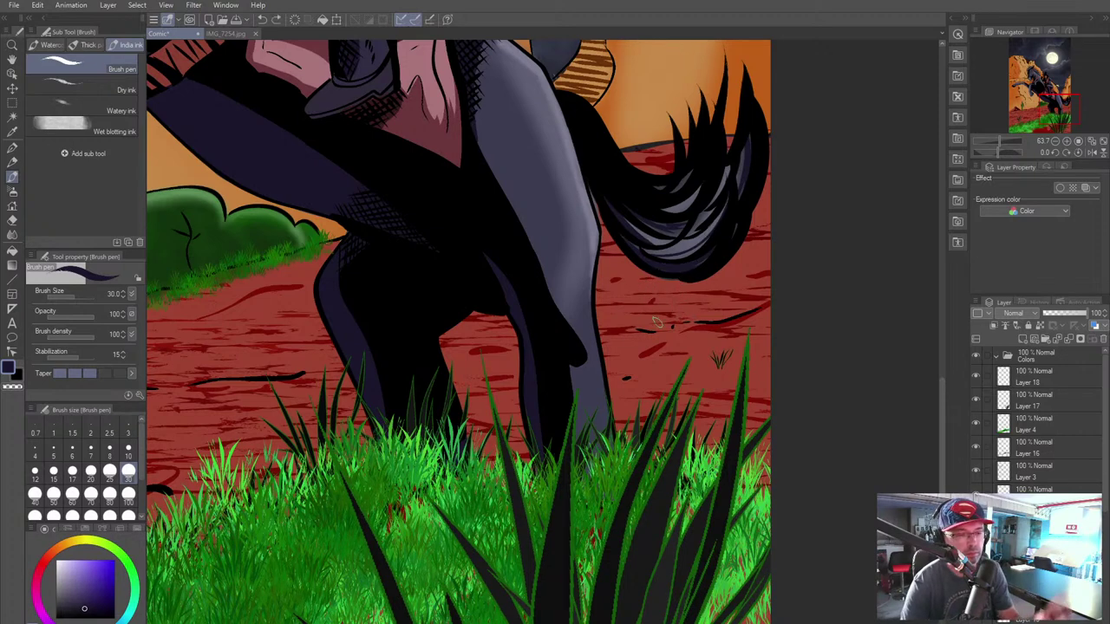
Step: Shade the underside of the horse's extended foreleg in dark navy
scroll(657, 320, down, 5)
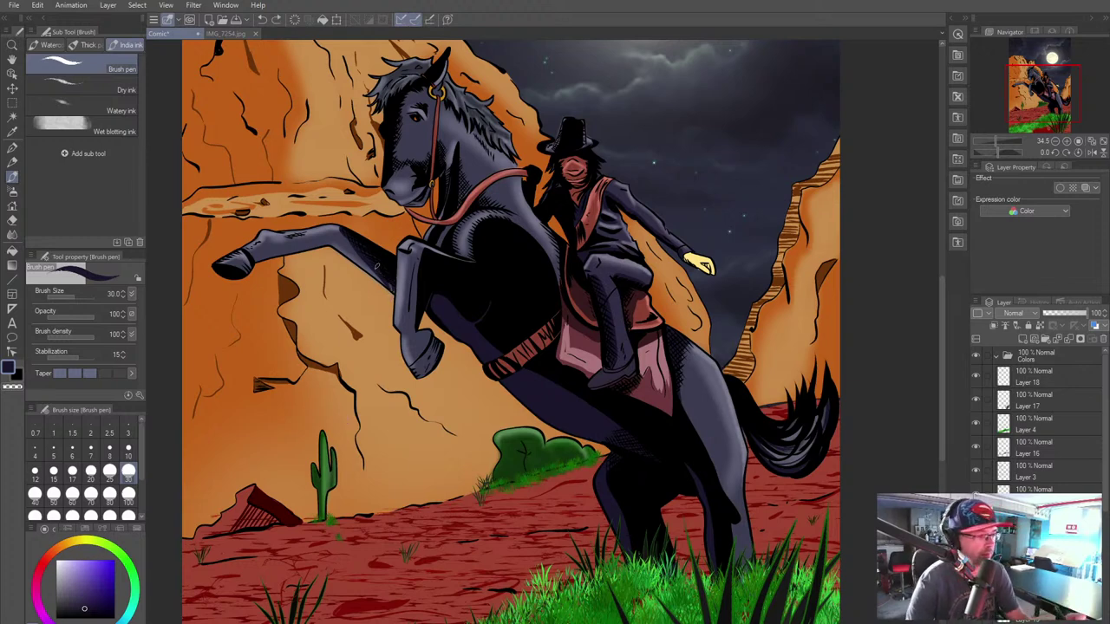
drag(392, 279, 378, 268)
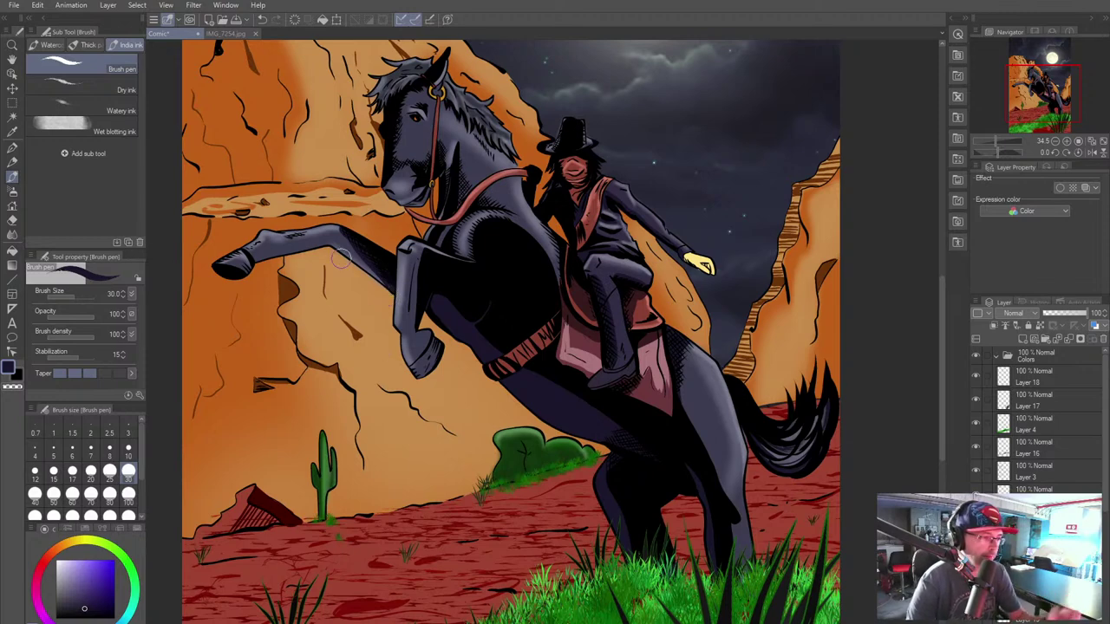
scroll(355, 304, up, 3)
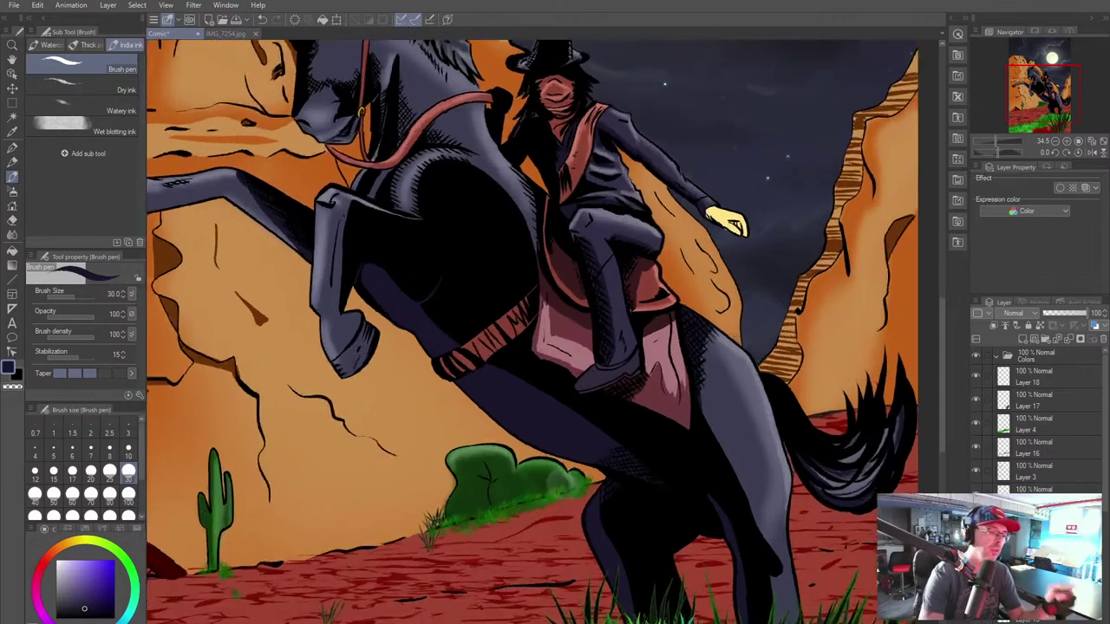
Step: Try dark navy shading strokes on the horse's neck and mane and undo them
mouse_move(379, 102)
mouse_down()
mouse_move(409, 202)
mouse_move(410, 254)
mouse_up()
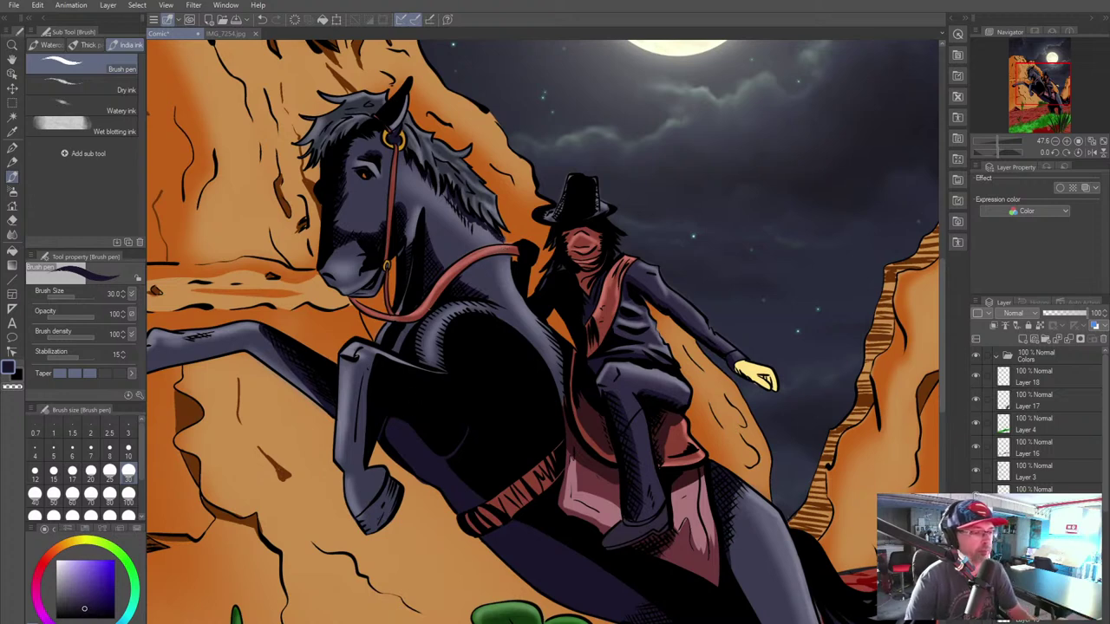
mouse_move(462, 273)
mouse_down()
mouse_move(509, 258)
mouse_move(444, 294)
mouse_move(485, 259)
mouse_move(511, 257)
mouse_up()
key(ctrl+z)
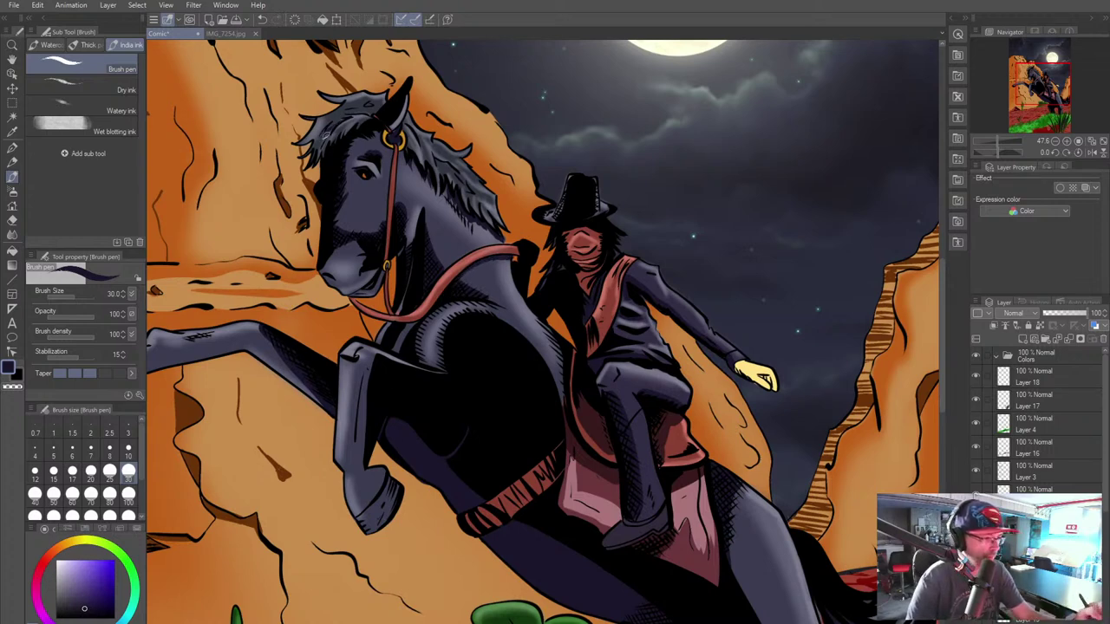
mouse_move(354, 112)
mouse_down()
mouse_move(379, 106)
mouse_move(477, 210)
mouse_move(494, 206)
mouse_up()
key(ctrl+z)
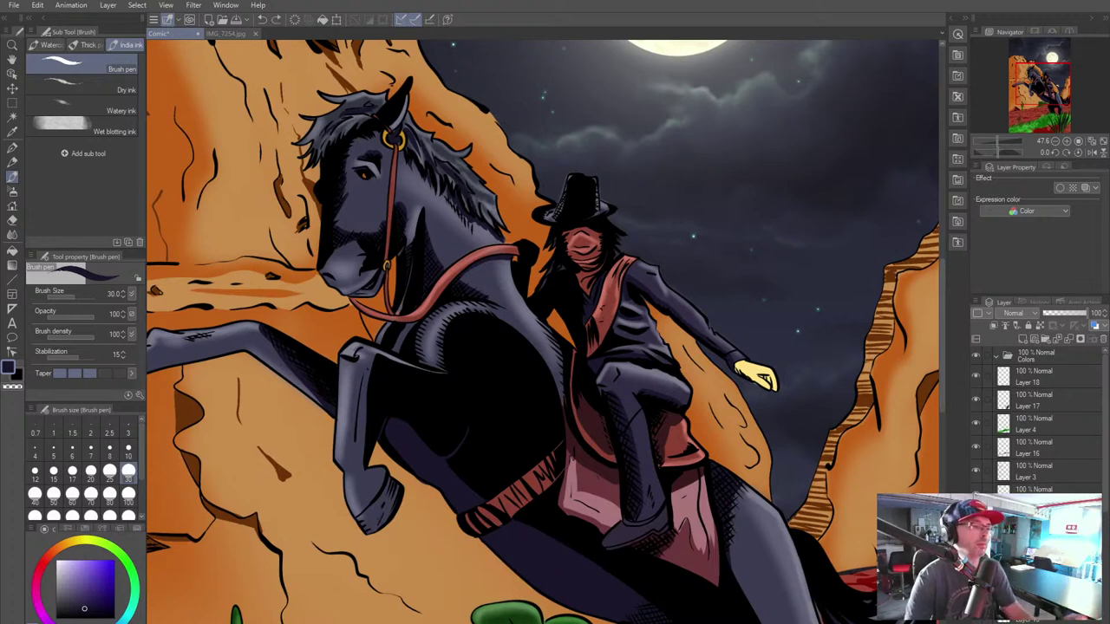
key(ctrl+z)
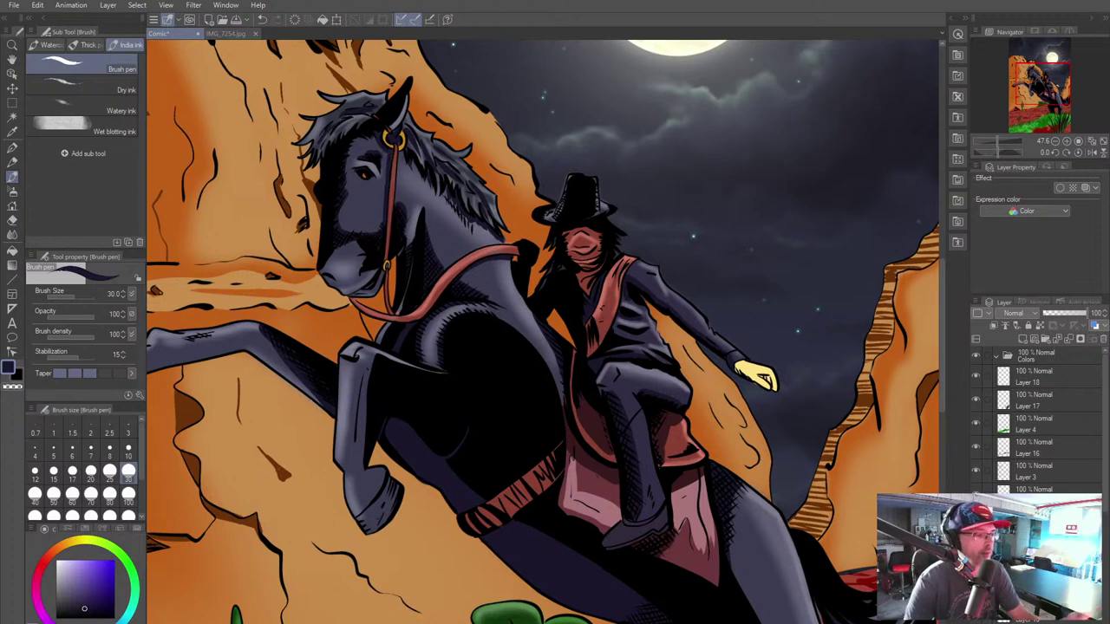
Step: Set the brush size to 80 and shade the inner side of the near hind leg, undoing the last stroke
scroll(668, 346, down, 2)
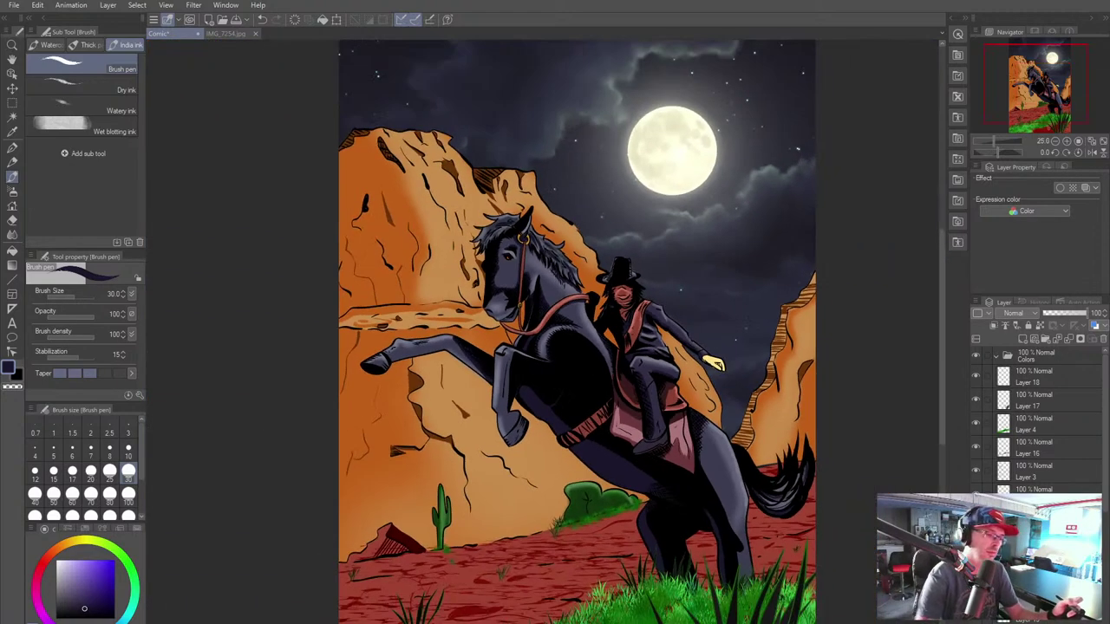
drag(668, 347, 472, 248)
key(bracketright)
key(bracketright)
key(bracketright)
key(bracketright)
key(bracketright)
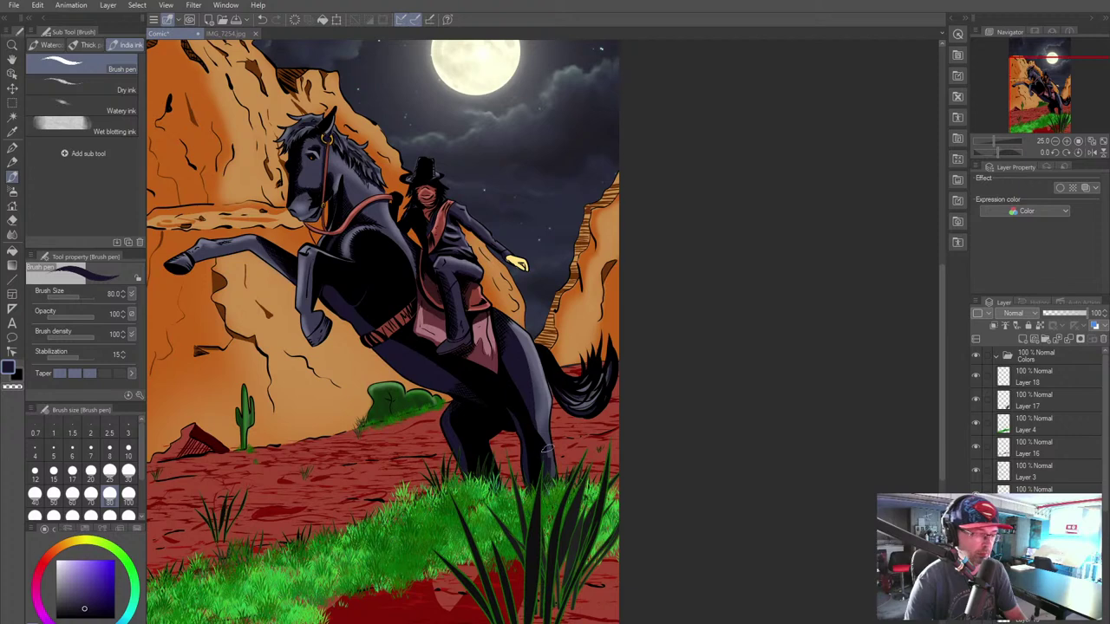
drag(549, 449, 550, 487)
key(ctrl+z)
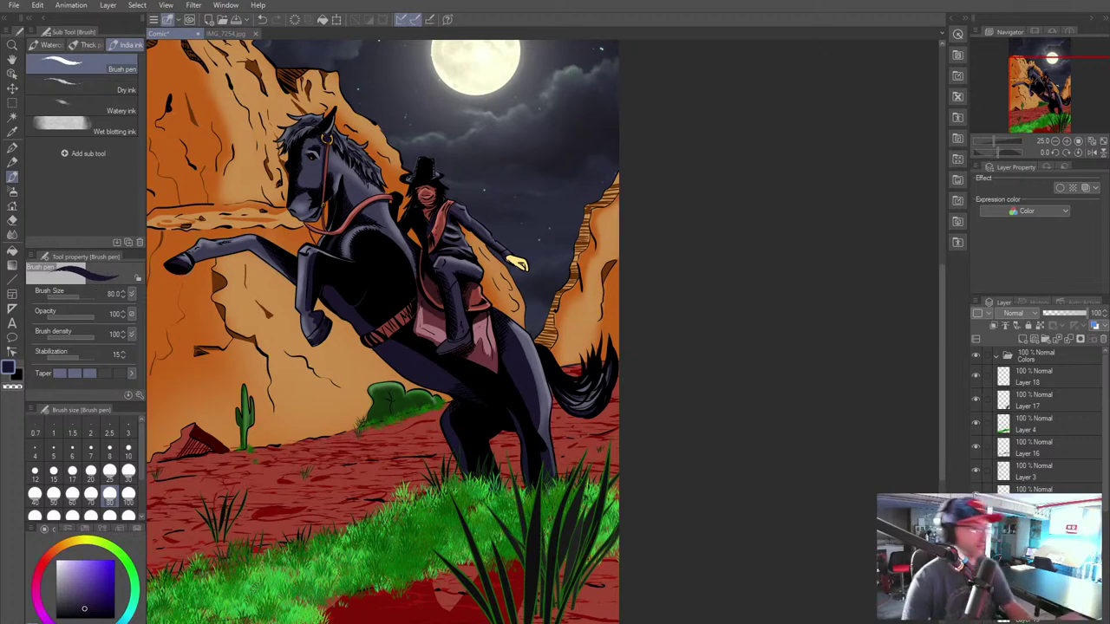
Step: Sample the yellow of the rider's outstretched hand, choose a darker tone and shade the hand with the Mapping pen at size 15
scroll(555, 321, down, 3)
drag(555, 321, 565, 381)
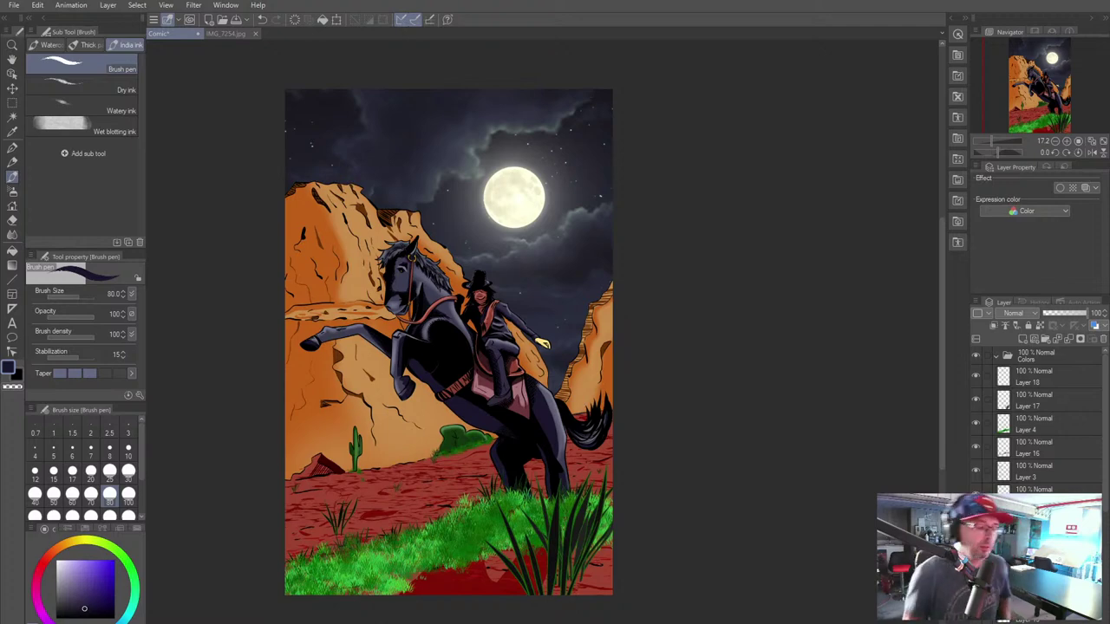
scroll(577, 390, up, 6)
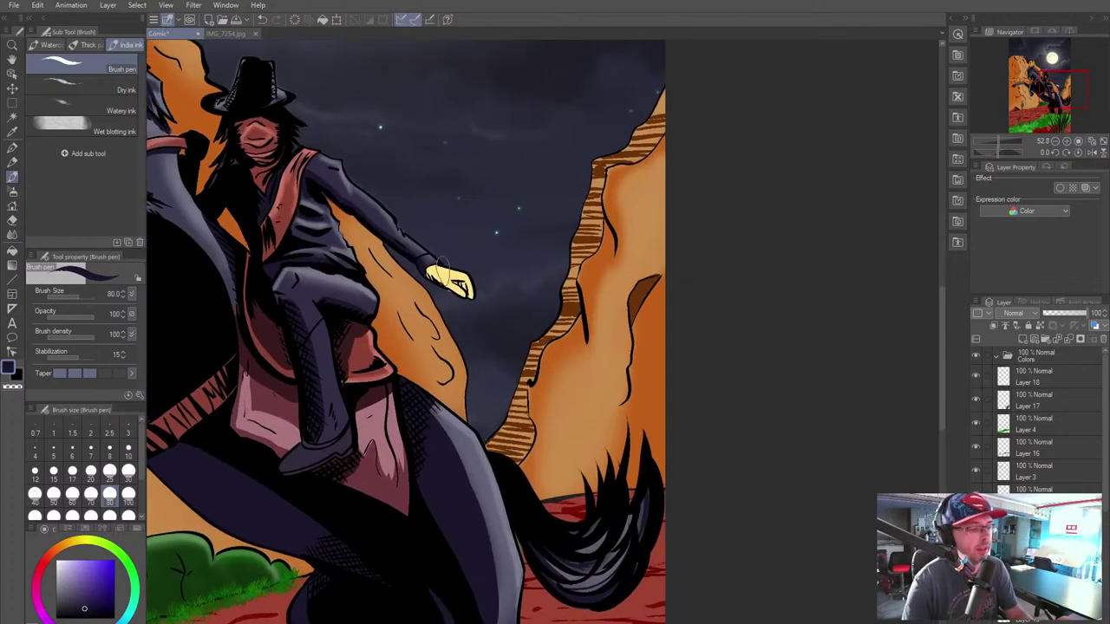
alt+click(447, 275)
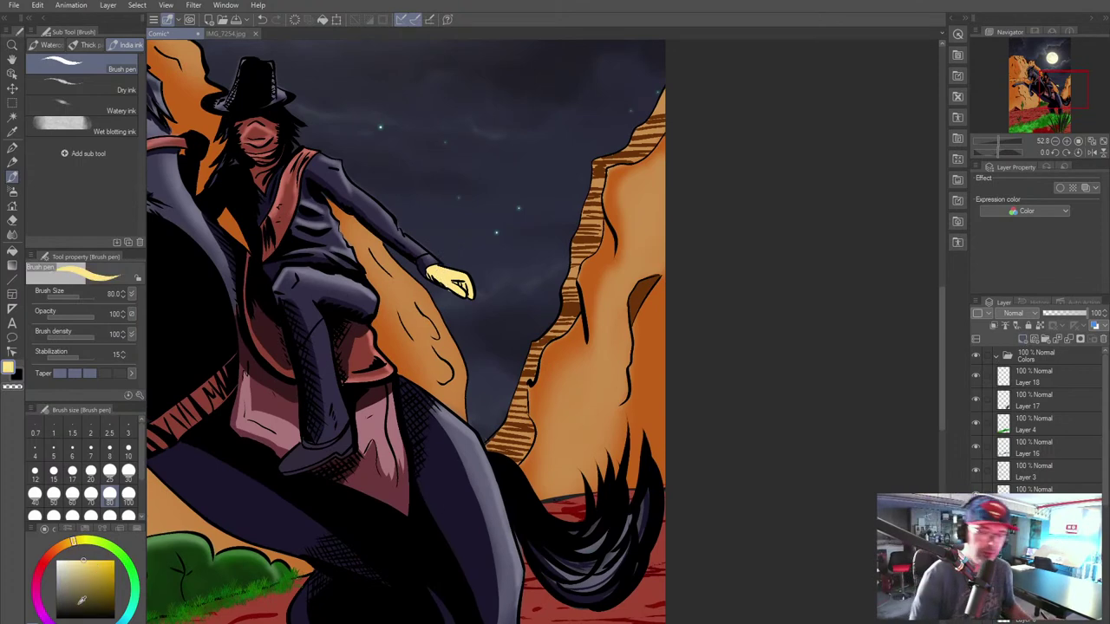
click(89, 586)
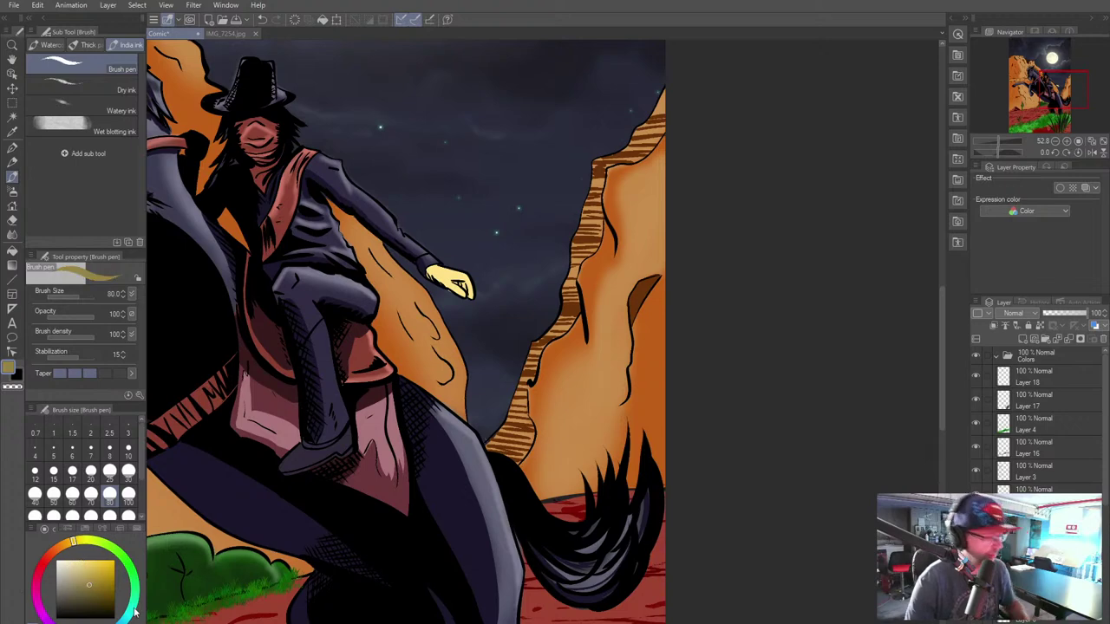
click(12, 148)
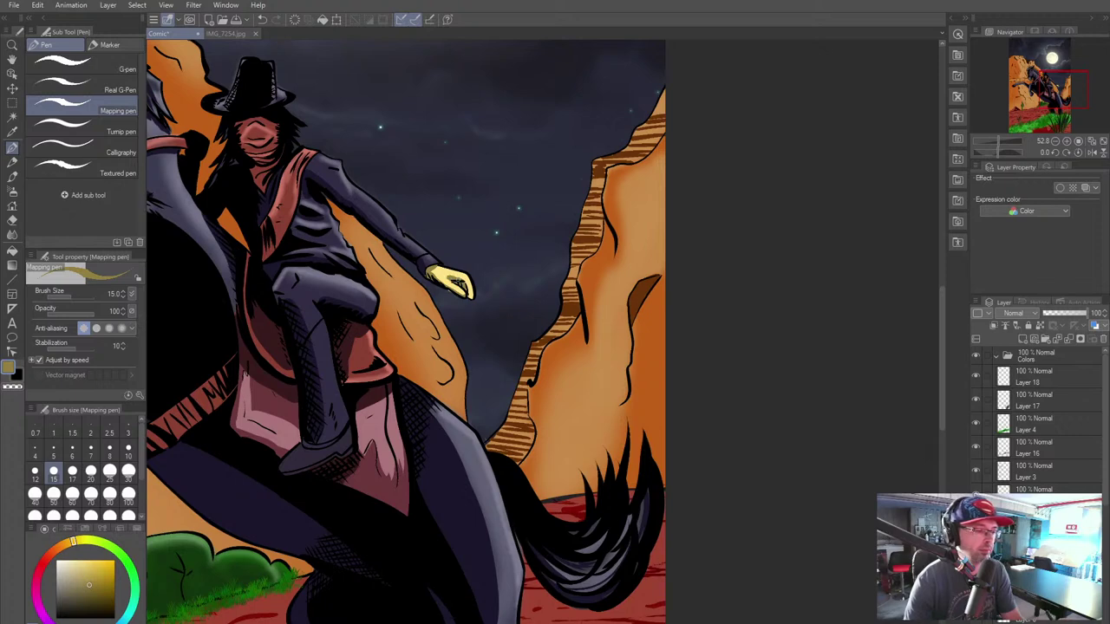
mouse_move(458, 279)
mouse_down()
mouse_move(463, 298)
mouse_move(609, 337)
mouse_move(641, 333)
mouse_up()
Step: Set the Mapping pen size to 20, extend the dark yellow shading over the rider's hand and pick a darker olive color
key(ctrl+minus)
scroll(555, 327, down, 5)
scroll(610, 286, down, 1)
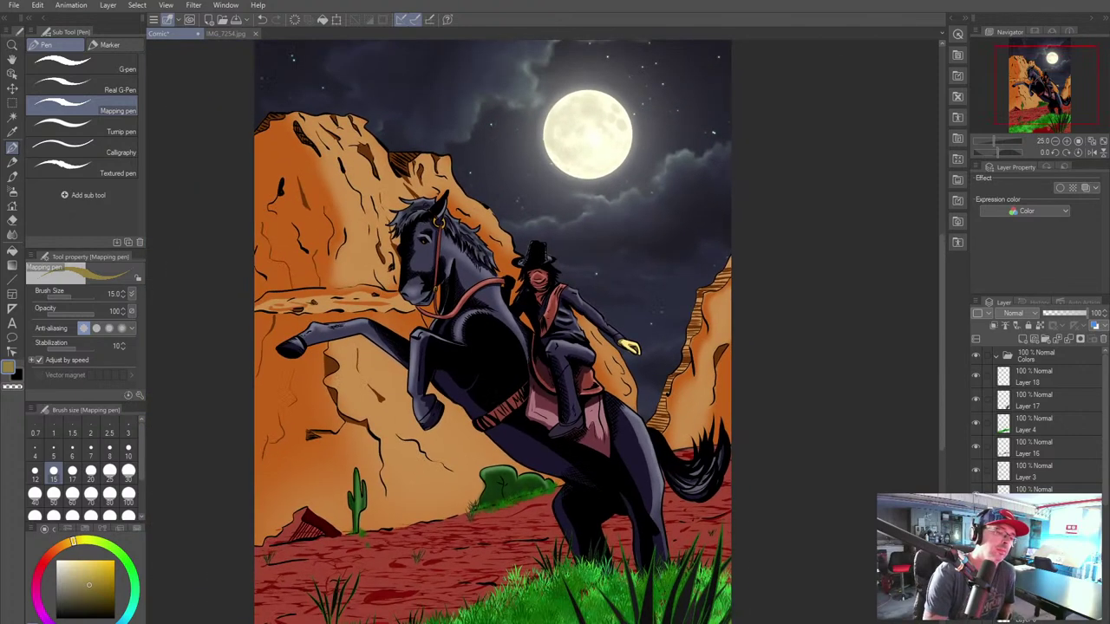
drag(573, 329, 535, 296)
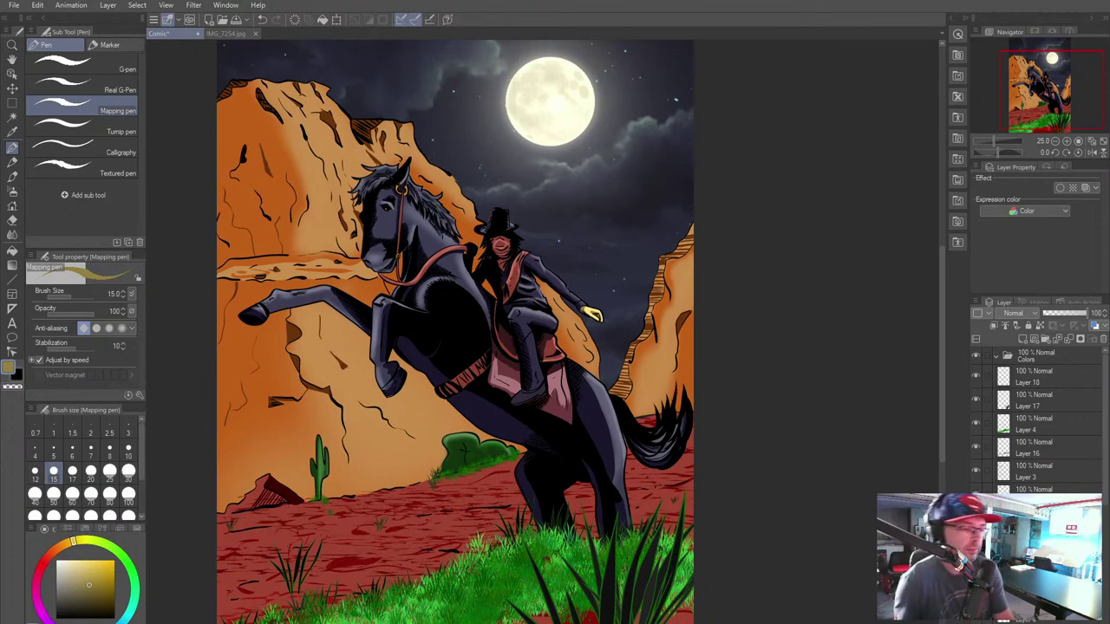
key(bracketright)
key(bracketright)
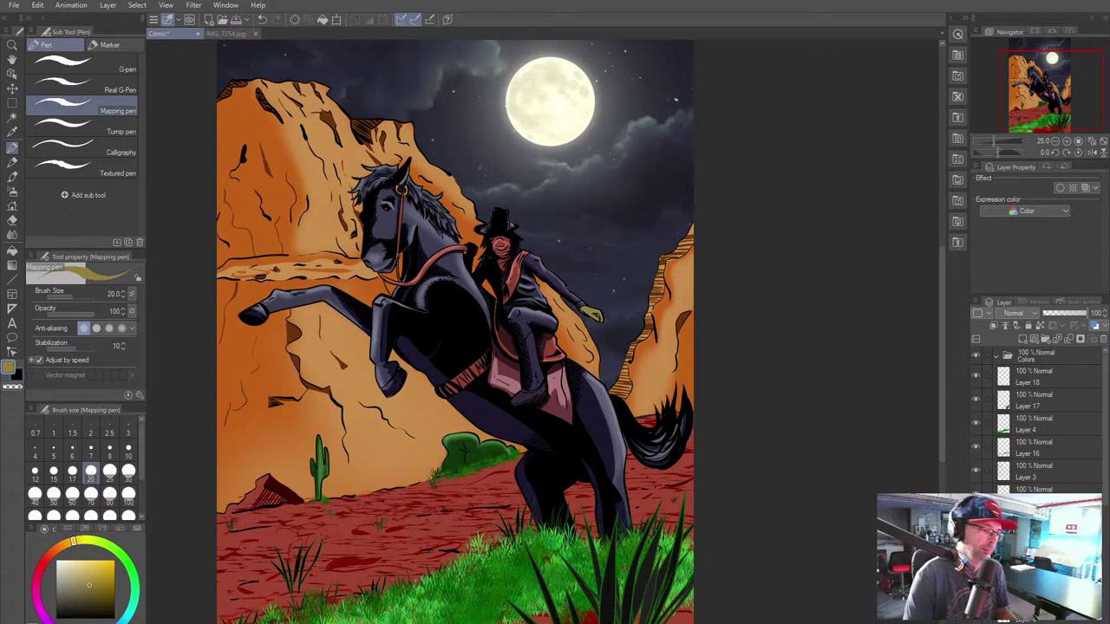
key(super)
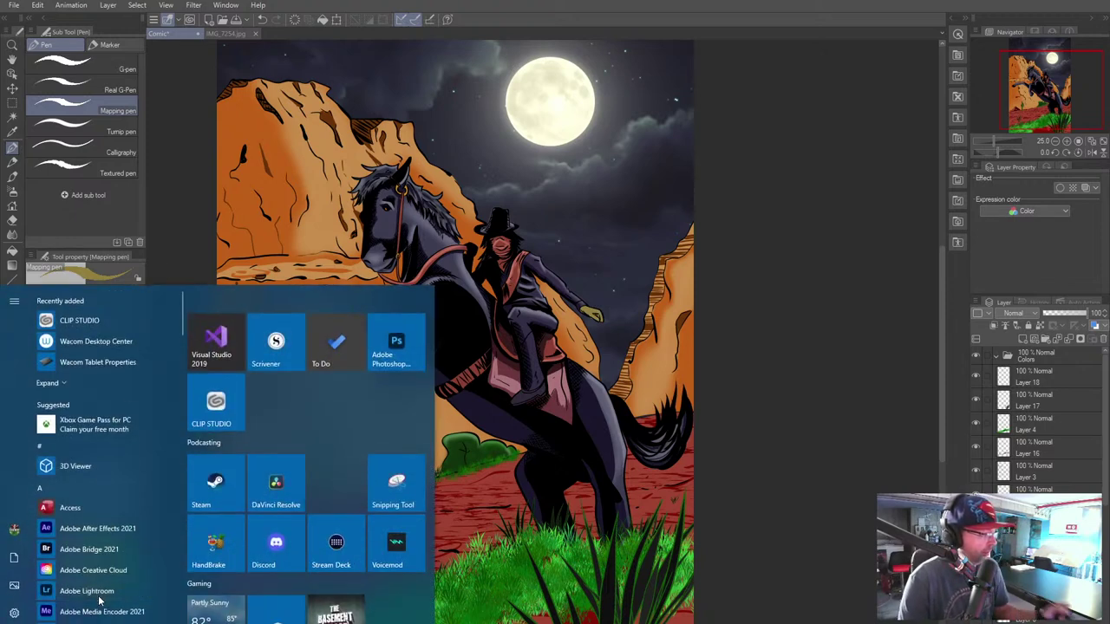
key(super)
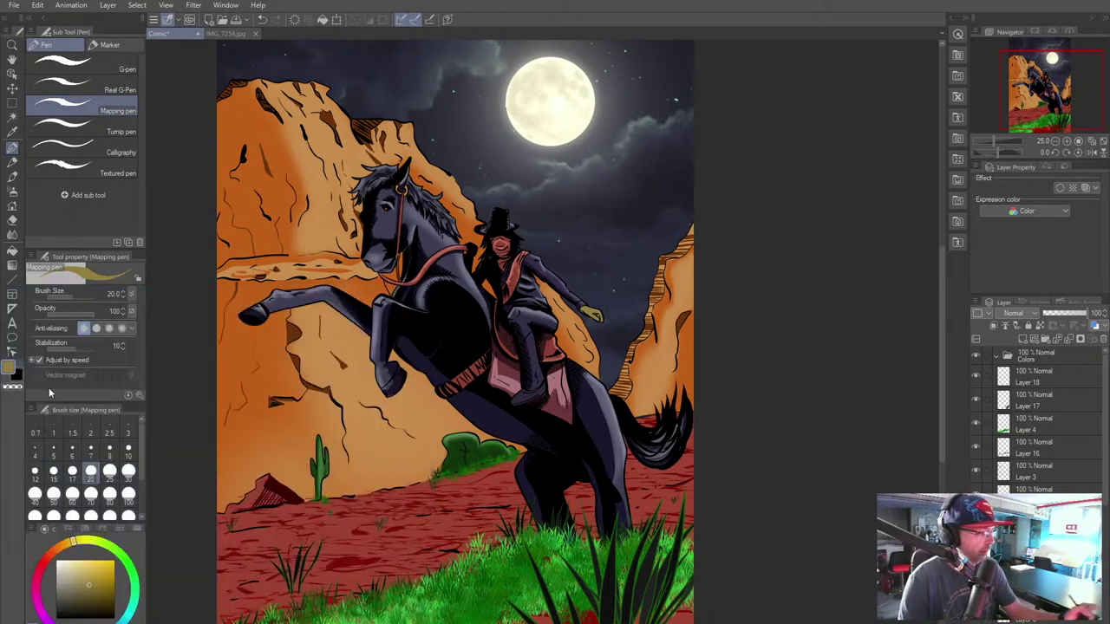
click(89, 600)
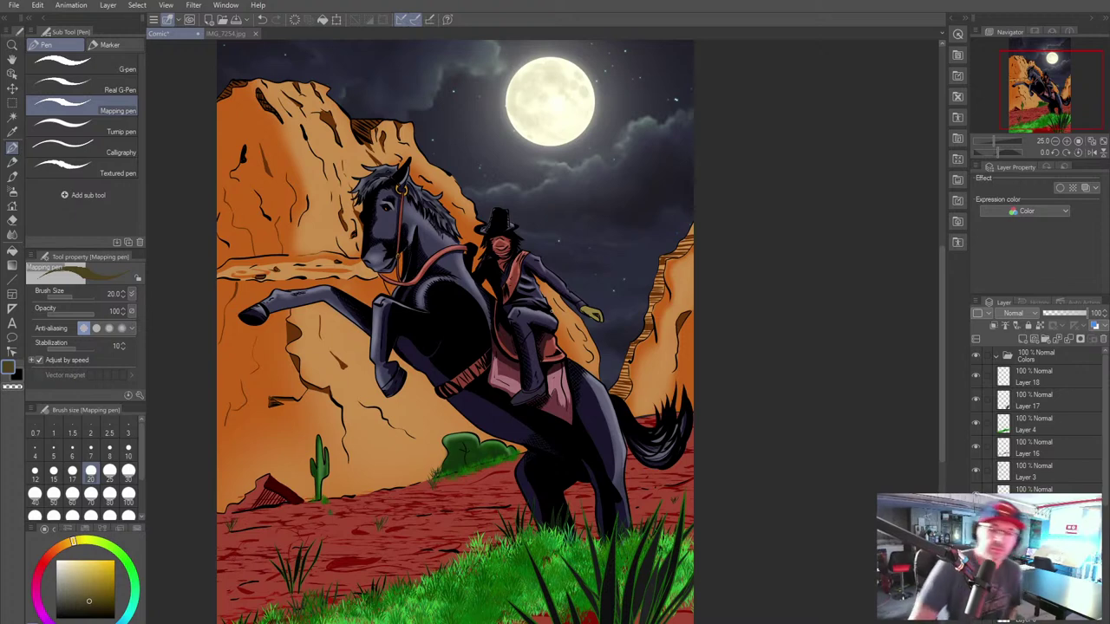
Step: Create a new raster layer and place it above the Colors folder at the top of the layer stack
click(1024, 339)
drag(1038, 380, 1032, 356)
drag(532, 555, 694, 395)
scroll(603, 382, up, 2)
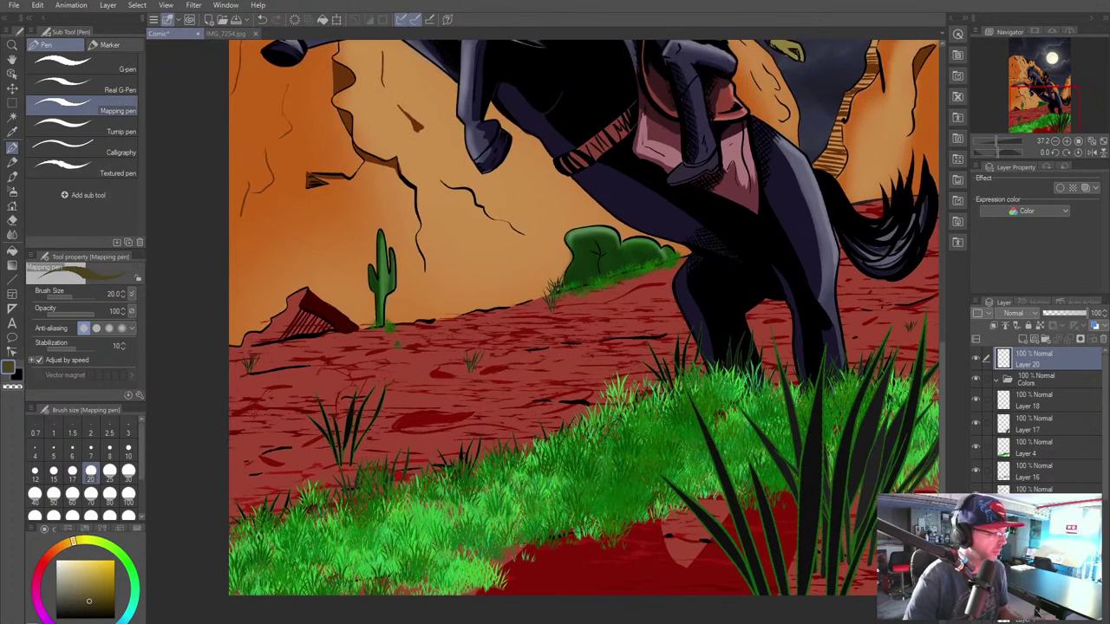
Step: Start a white signature on the grass in the artwork's lower left corner with the Brush pen at size 60, undoing the last two strokes
click(12, 177)
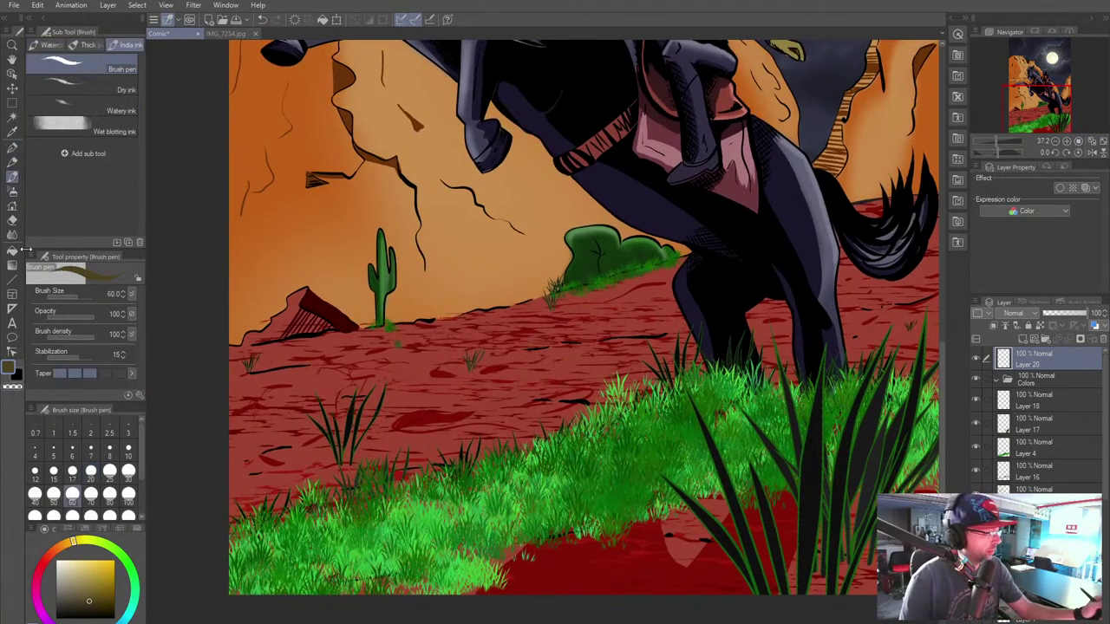
drag(80, 598, 34, 543)
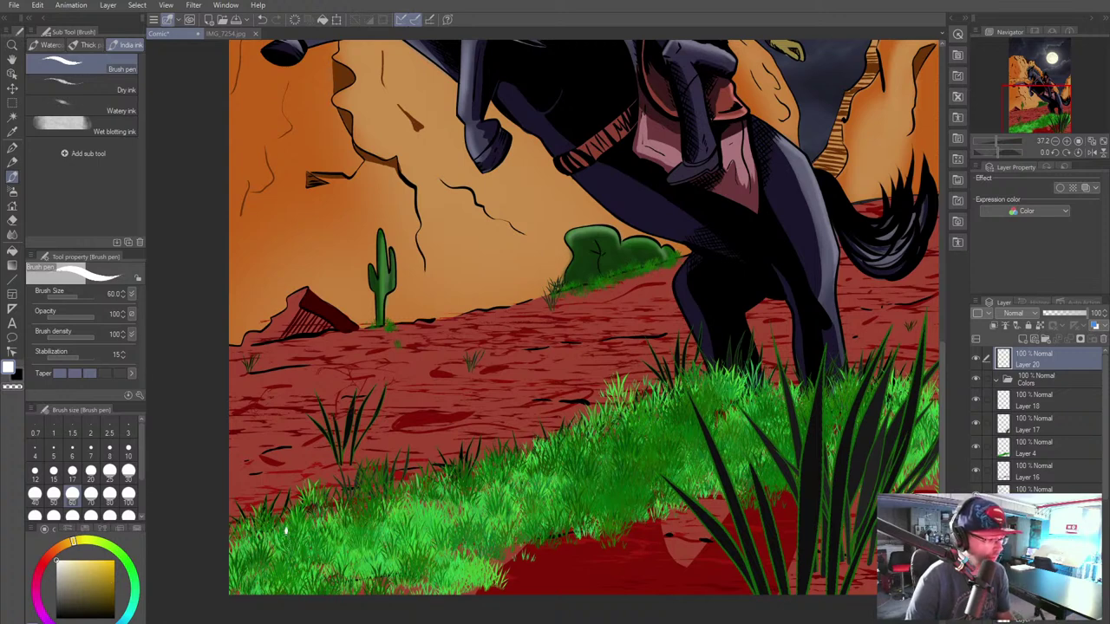
mouse_move(290, 529)
mouse_down()
mouse_move(274, 548)
mouse_move(297, 556)
mouse_up()
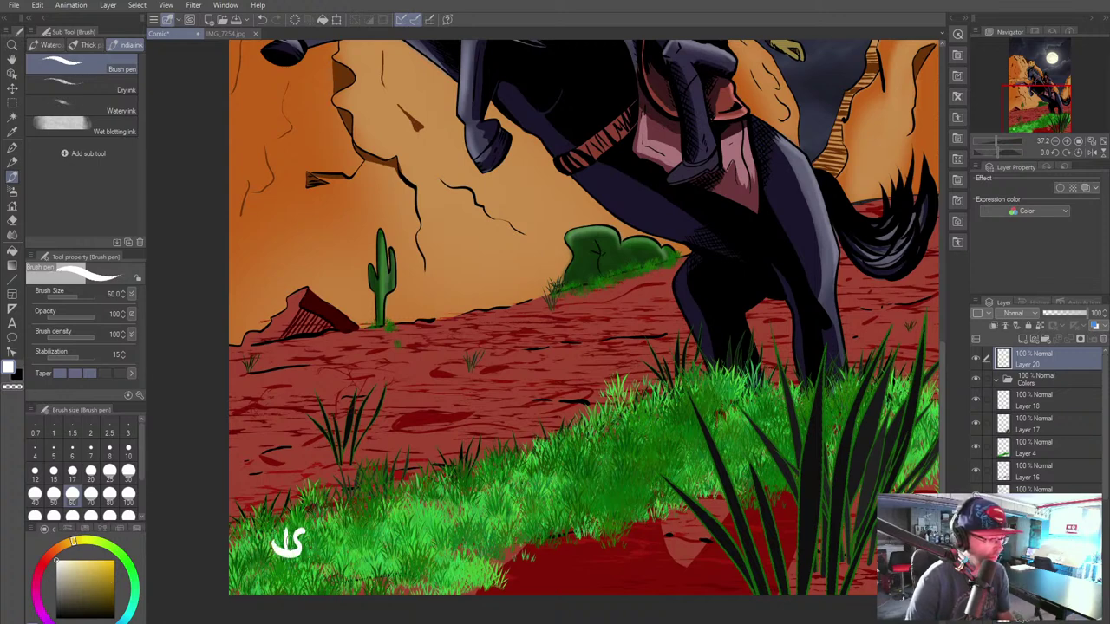
key(ctrl+z)
key(ctrl+z)
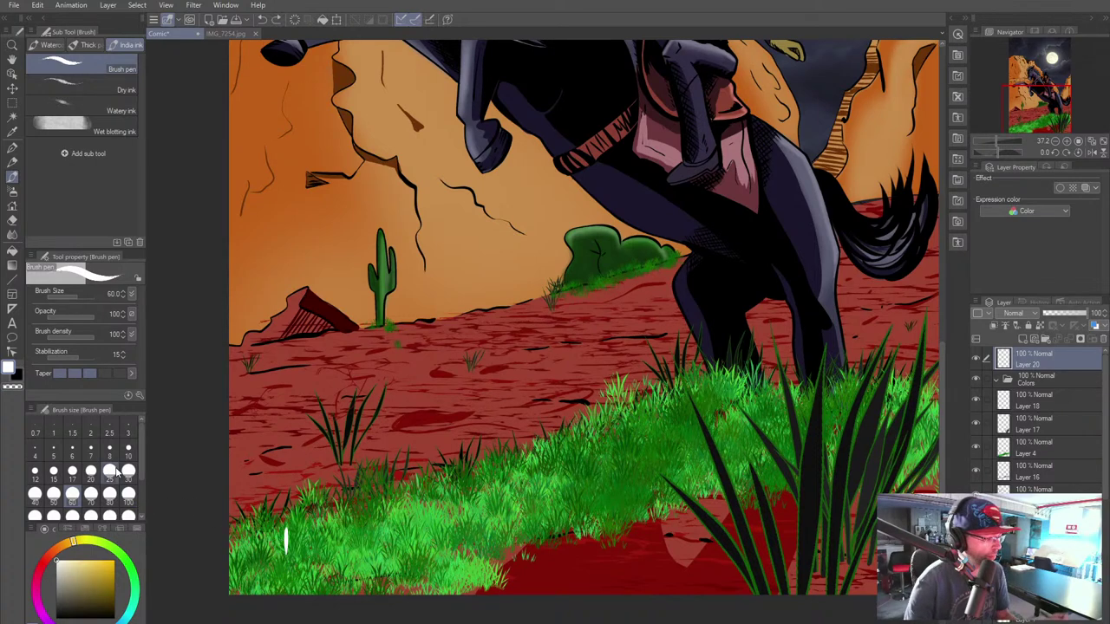
Step: Letter the rest of the artist's signature in white over the grass with the Mapping pen at size 20
click(10, 151)
click(13, 148)
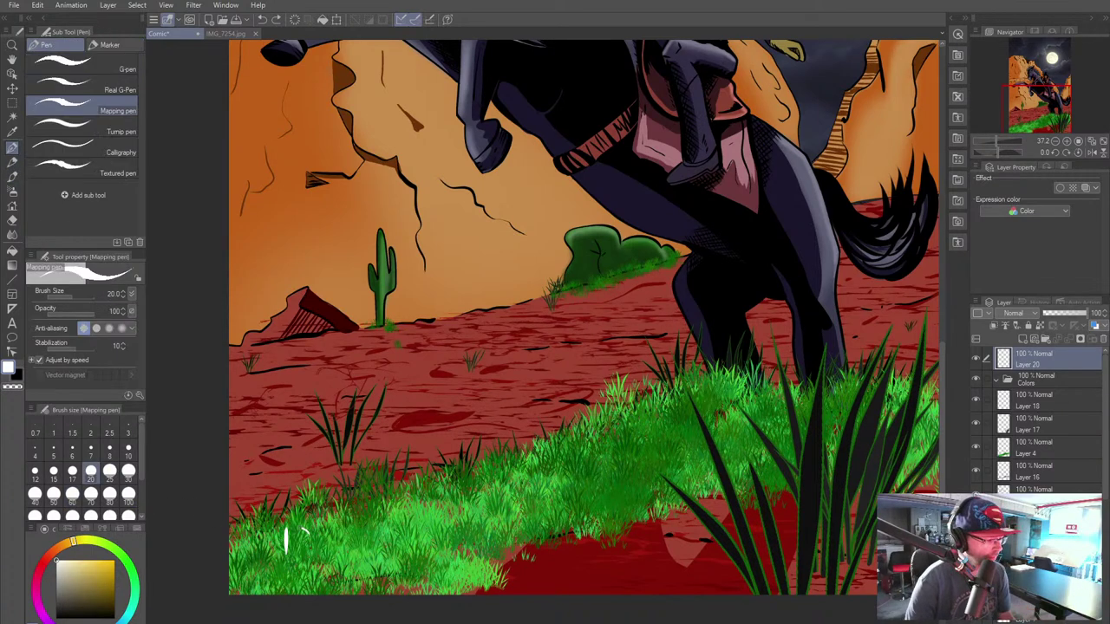
mouse_move(303, 532)
mouse_down()
mouse_move(271, 553)
mouse_move(317, 559)
mouse_up()
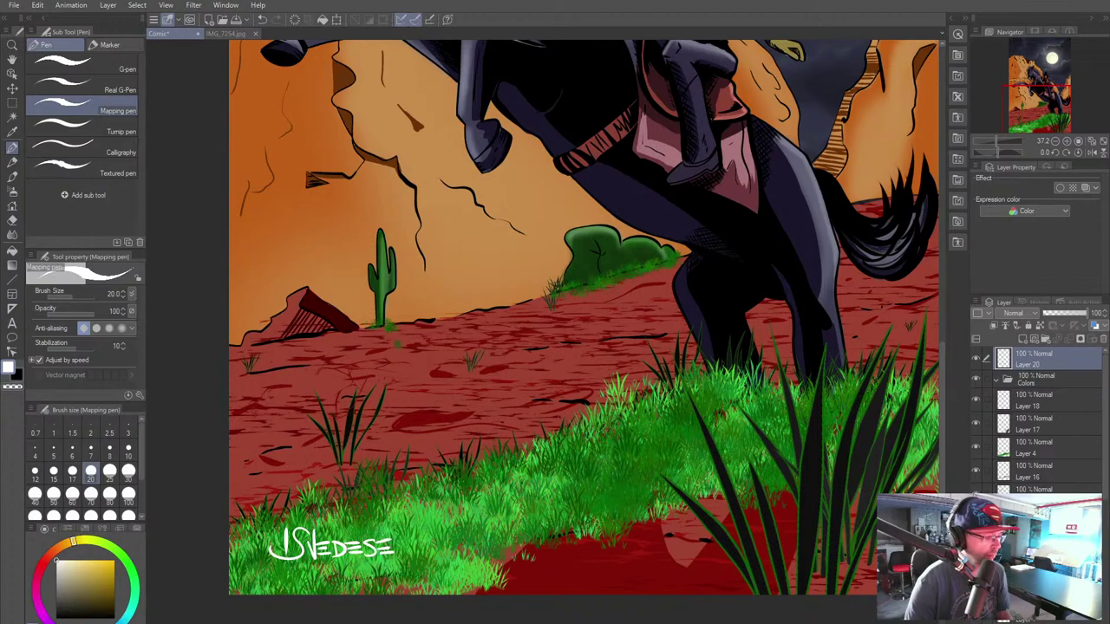
Step: Save the signed Comic illustration under its existing file name
click(14, 5)
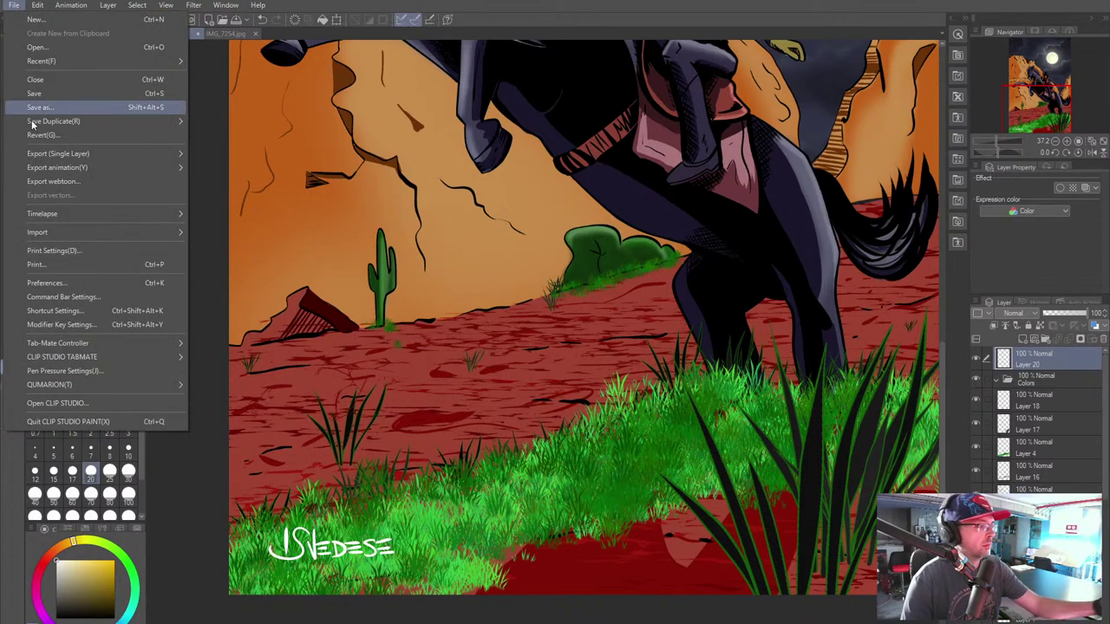
click(35, 93)
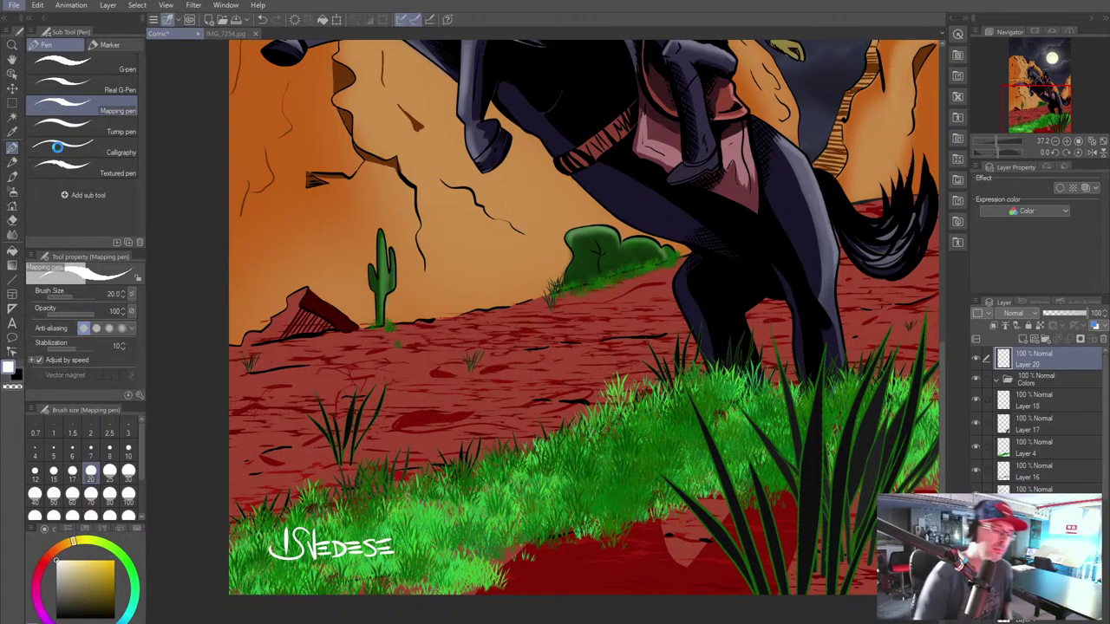
scroll(738, 330, down, 2)
drag(738, 331, 633, 501)
scroll(689, 366, down, 1)
drag(689, 366, 617, 384)
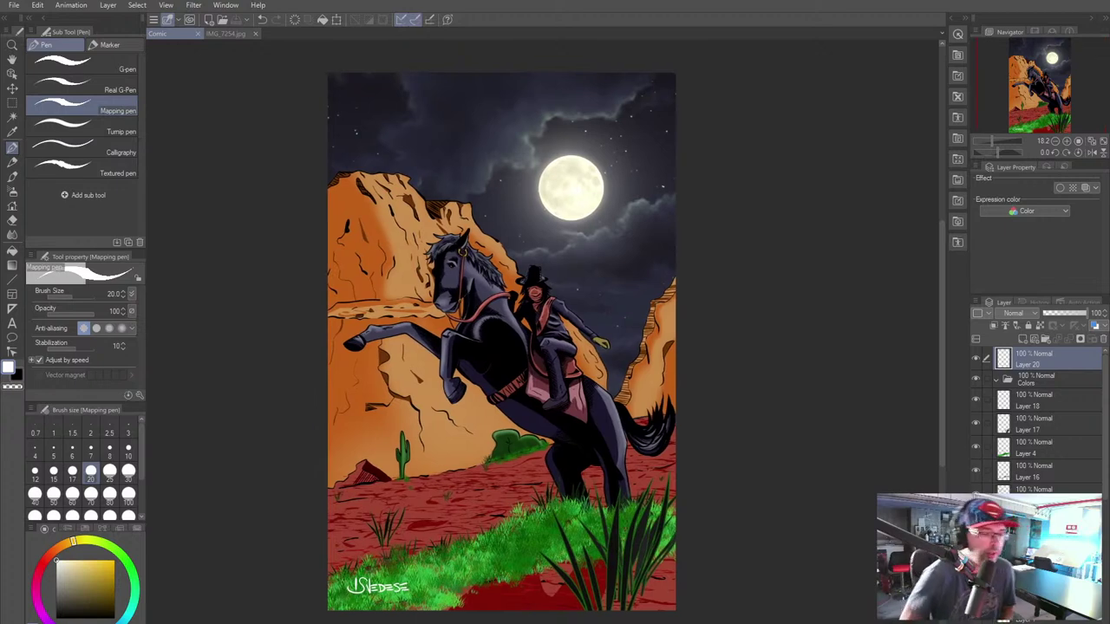